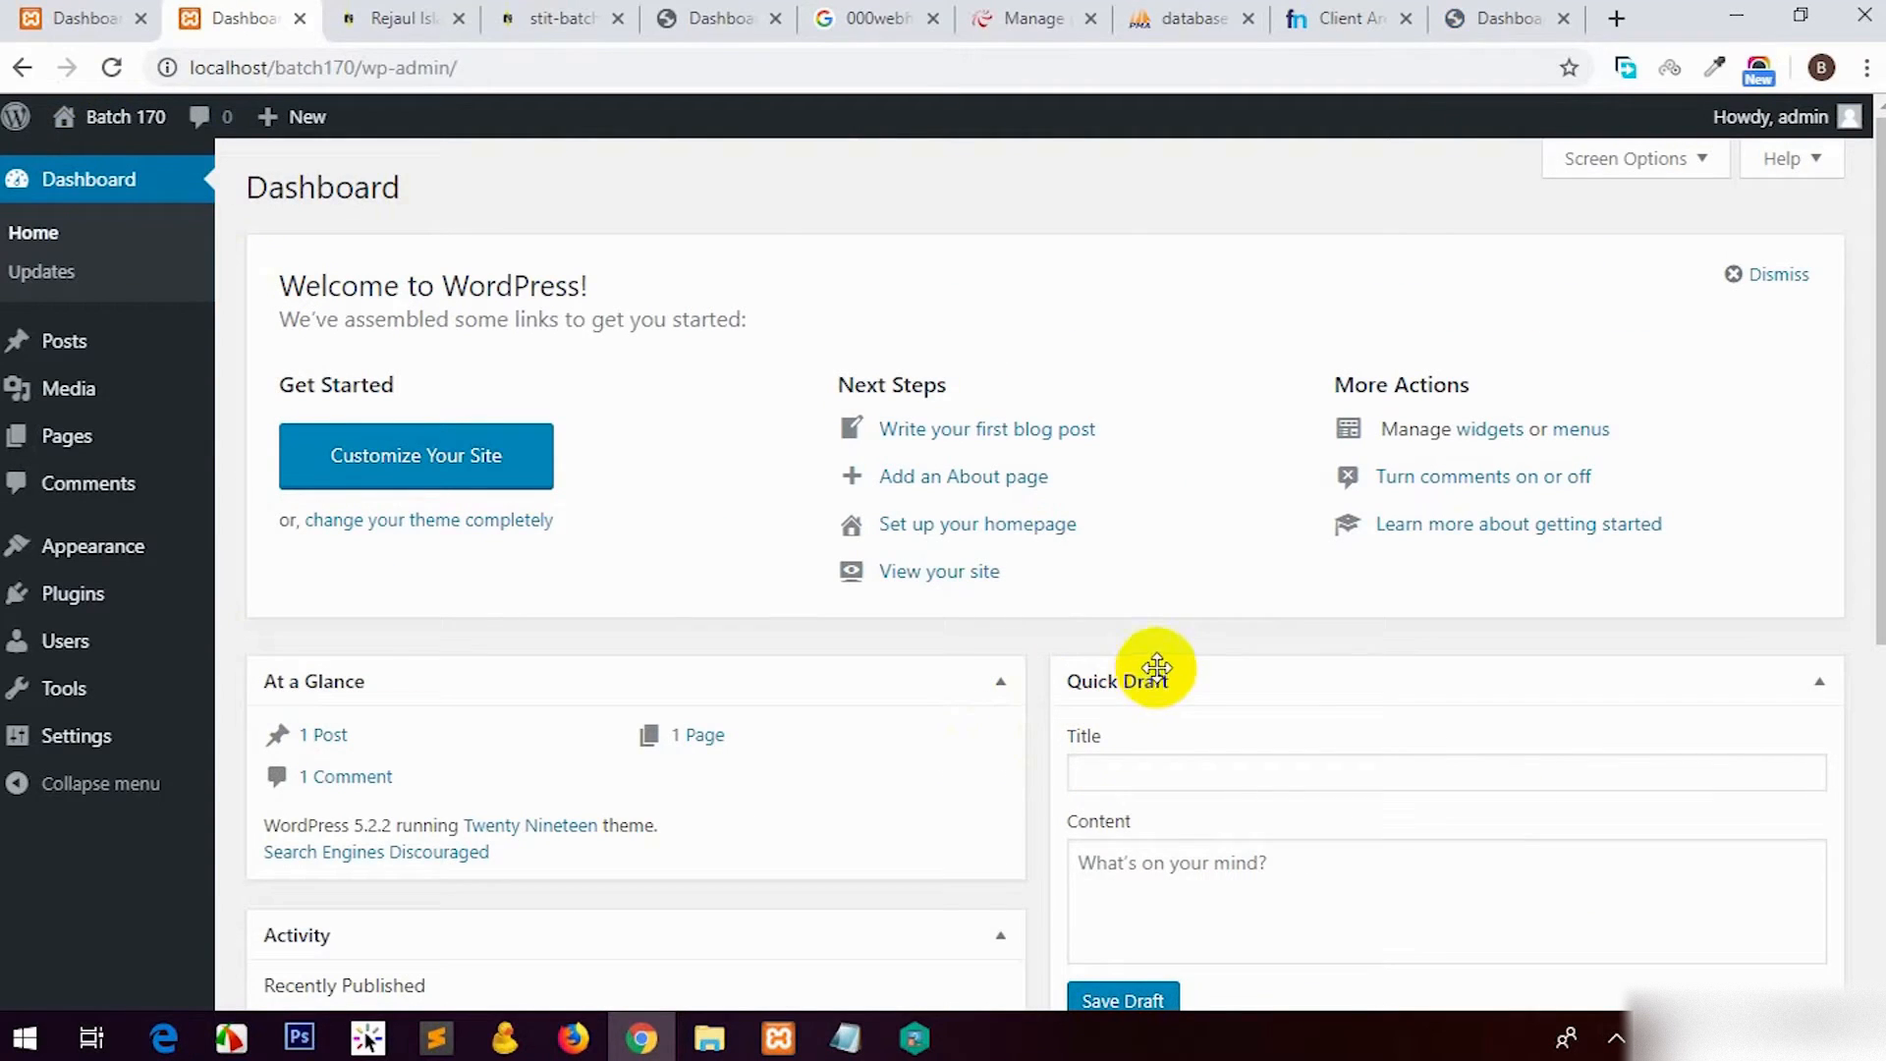
Step: Hide the At a Glance, Activity, Quick Draft and WordPress Events and News boxes, keeping the Welcome box on the dashboard
{"action": "left_click", "coordinate": [1629, 169]}
{"action": "left_click", "coordinate": [733, 222]}
{"action": "left_click", "coordinate": [601, 218]}
{"action": "left_click", "coordinate": [464, 226]}
{"action": "left_click", "coordinate": [337, 219]}
{"action": "left_click", "coordinate": [1021, 236]}
{"action": "left_click", "coordinate": [958, 226]}
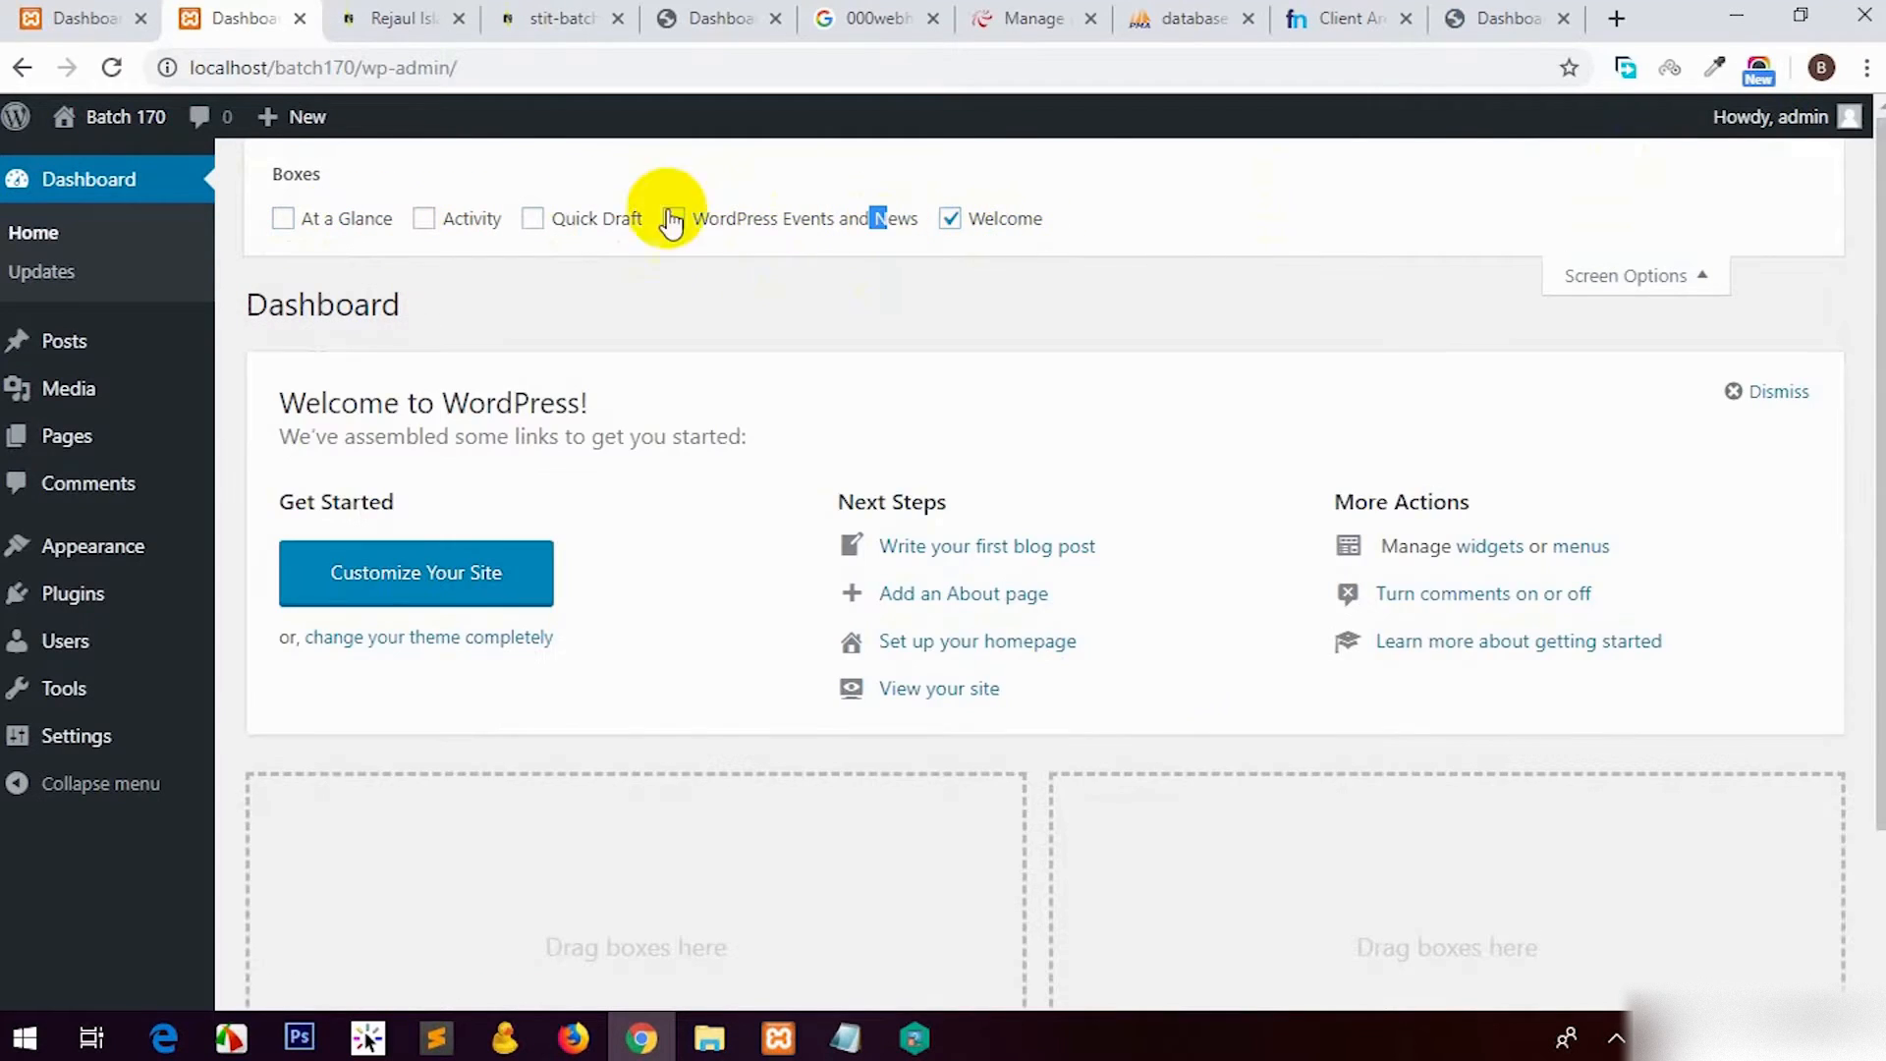
Step: Show the Quick Draft, WordPress Events and News, Activity and At a Glance boxes again and collapse the screen options
{"action": "left_click", "coordinate": [570, 218]}
{"action": "left_click", "coordinate": [676, 218]}
{"action": "left_click", "coordinate": [461, 218]}
{"action": "left_click", "coordinate": [349, 226]}
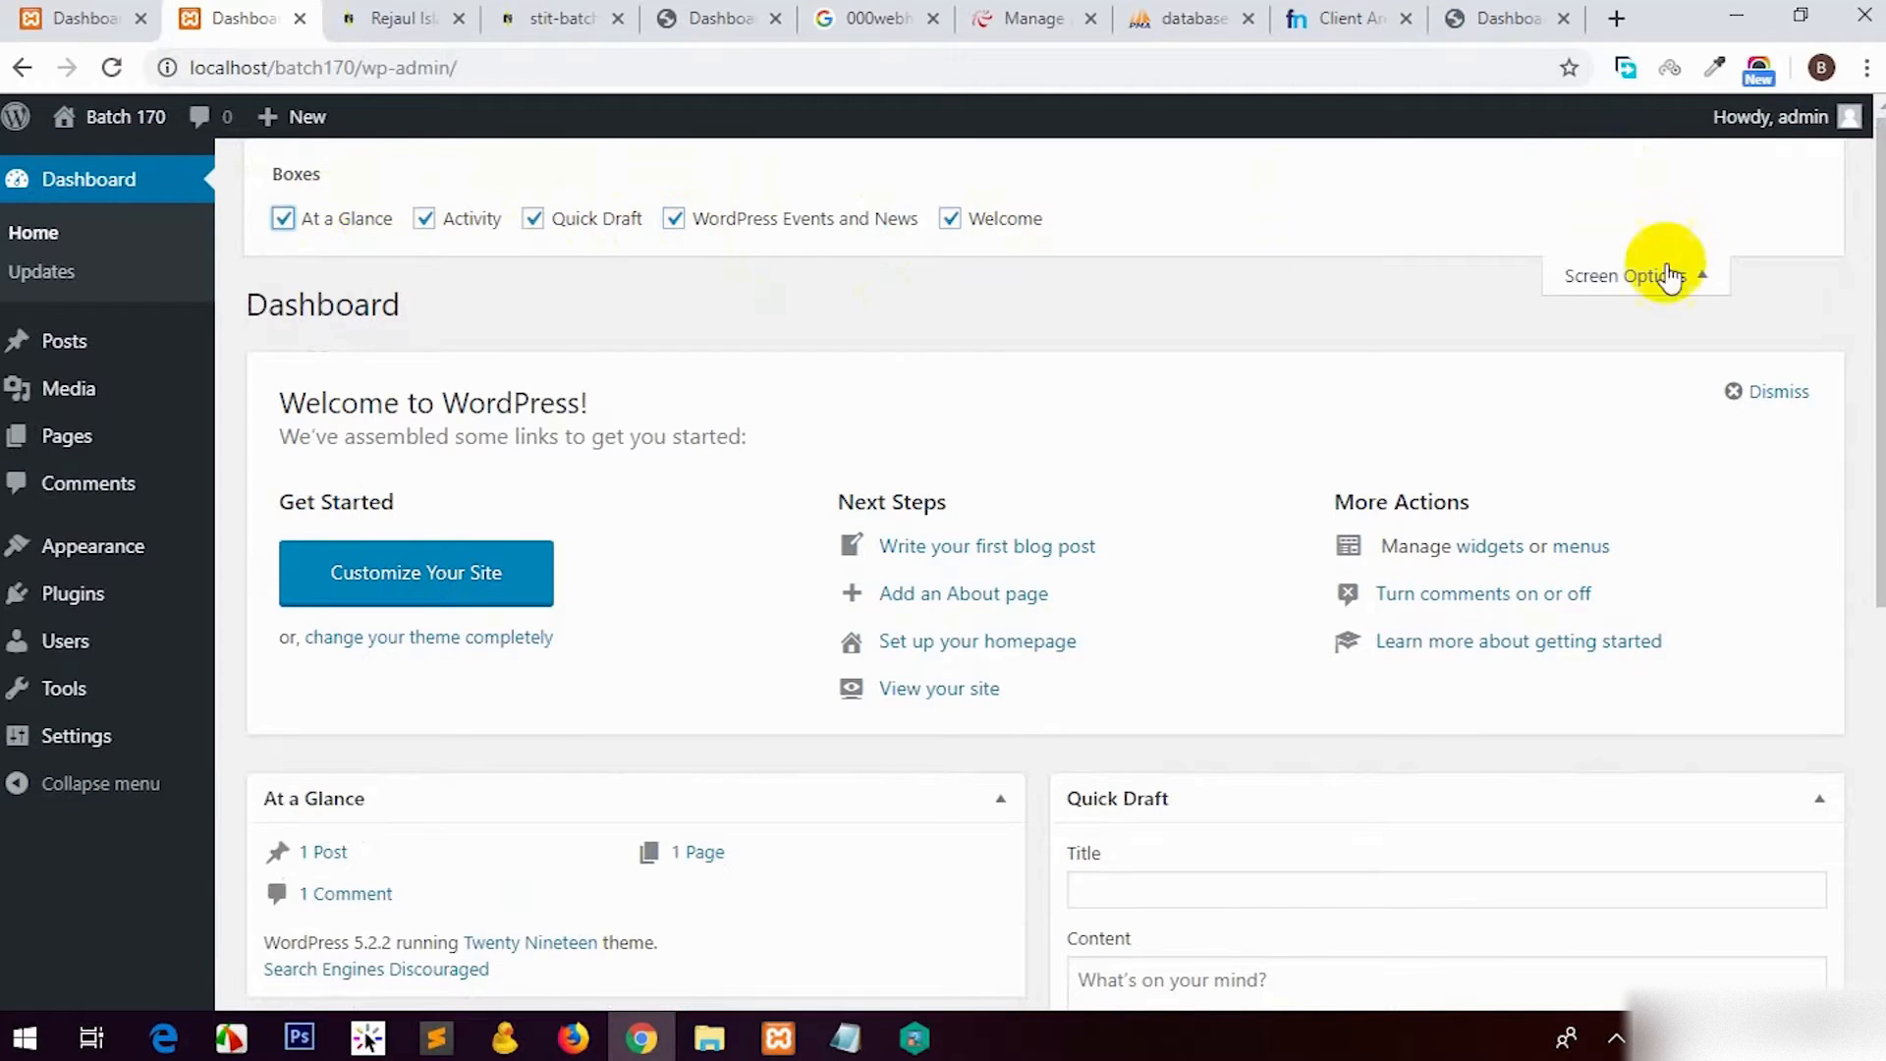
{"action": "left_click", "coordinate": [1670, 276]}
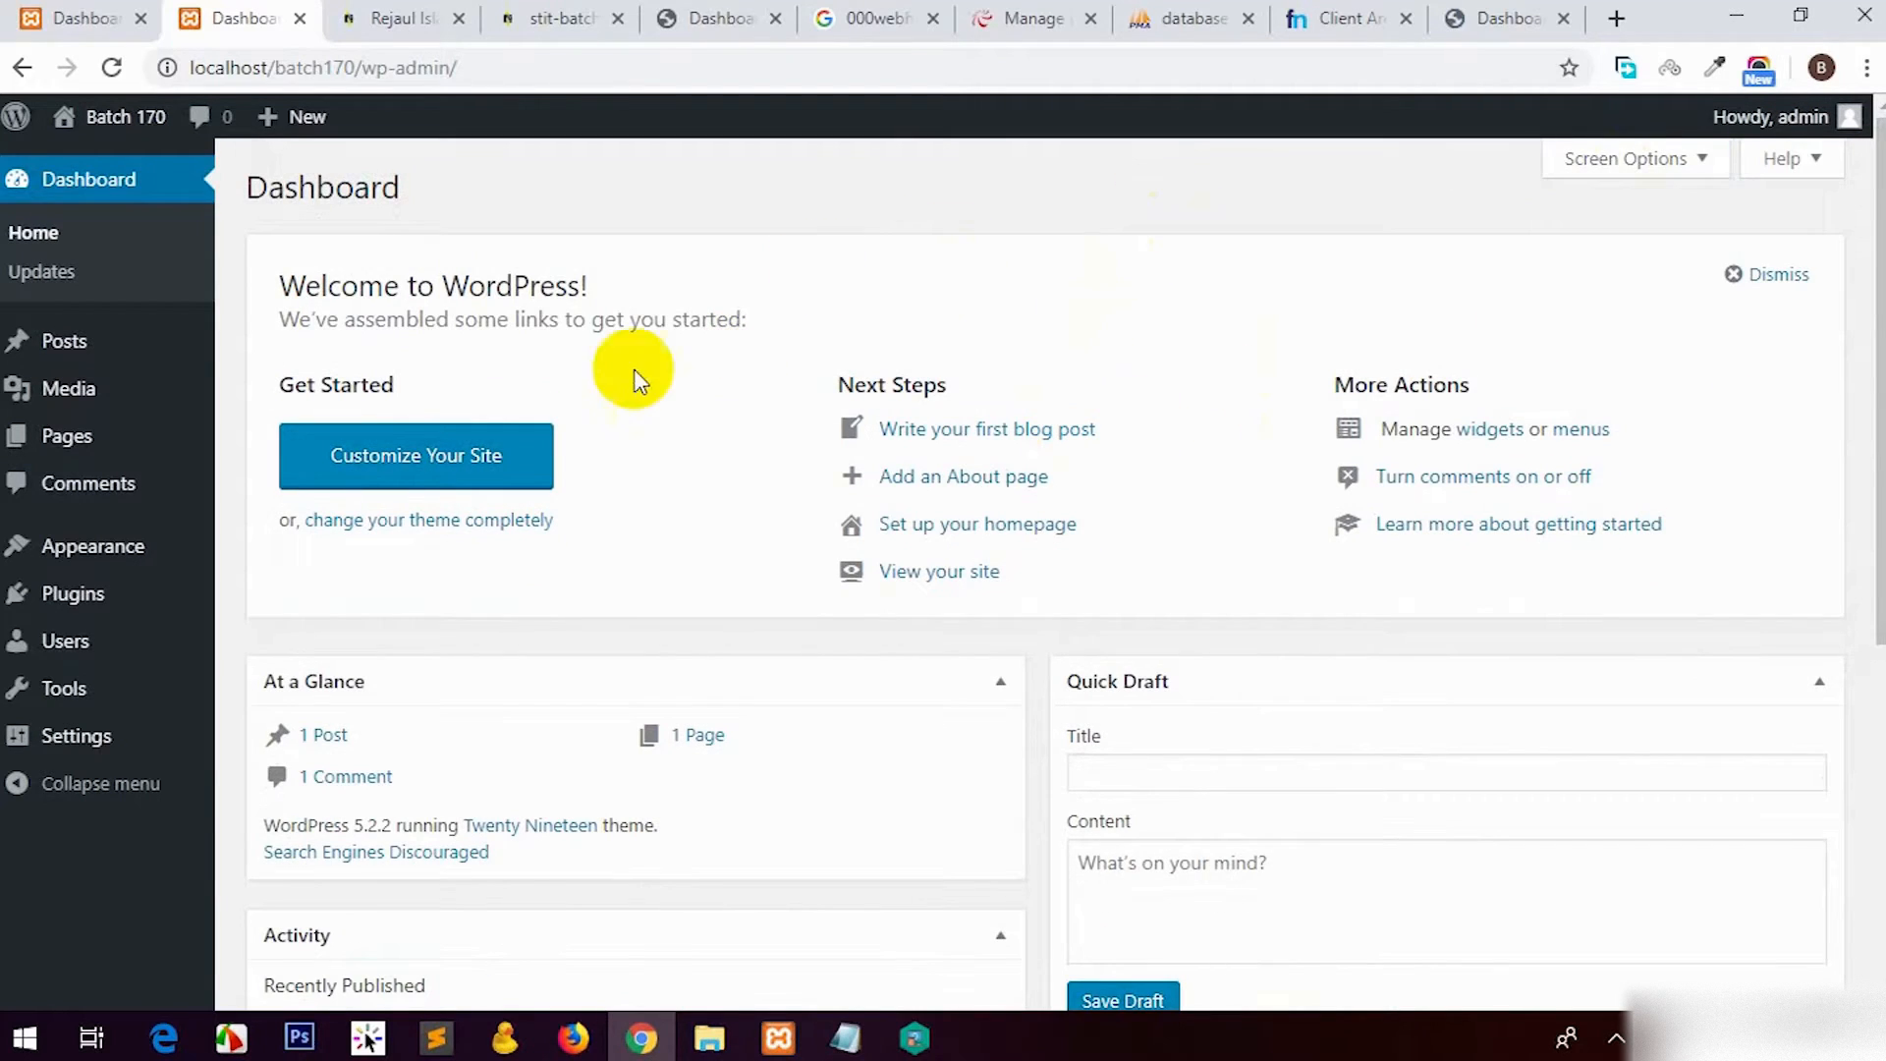
Step: Review the WordPress version, plugin and theme update status on the Updates page
{"action": "left_click", "coordinate": [48, 280]}
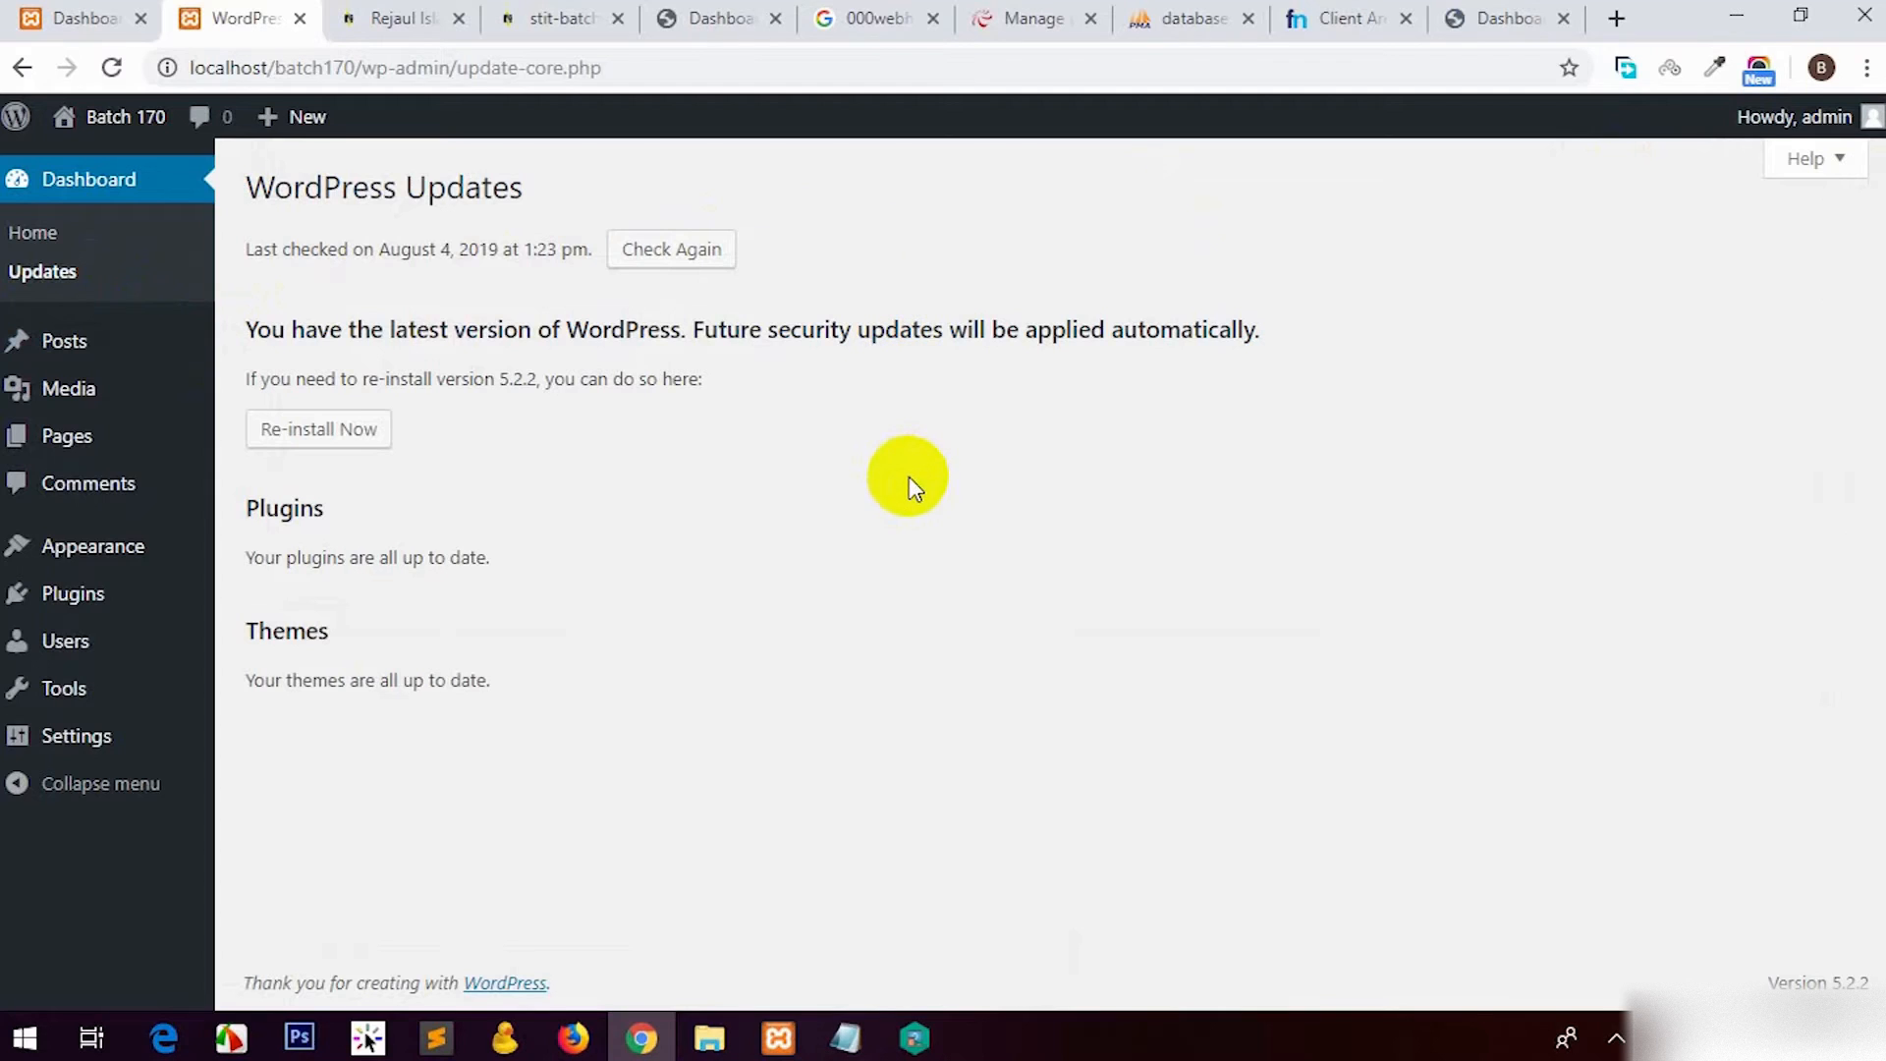
{"action": "left_click_drag", "start_coordinate": [470, 381], "coordinate": [539, 381]}
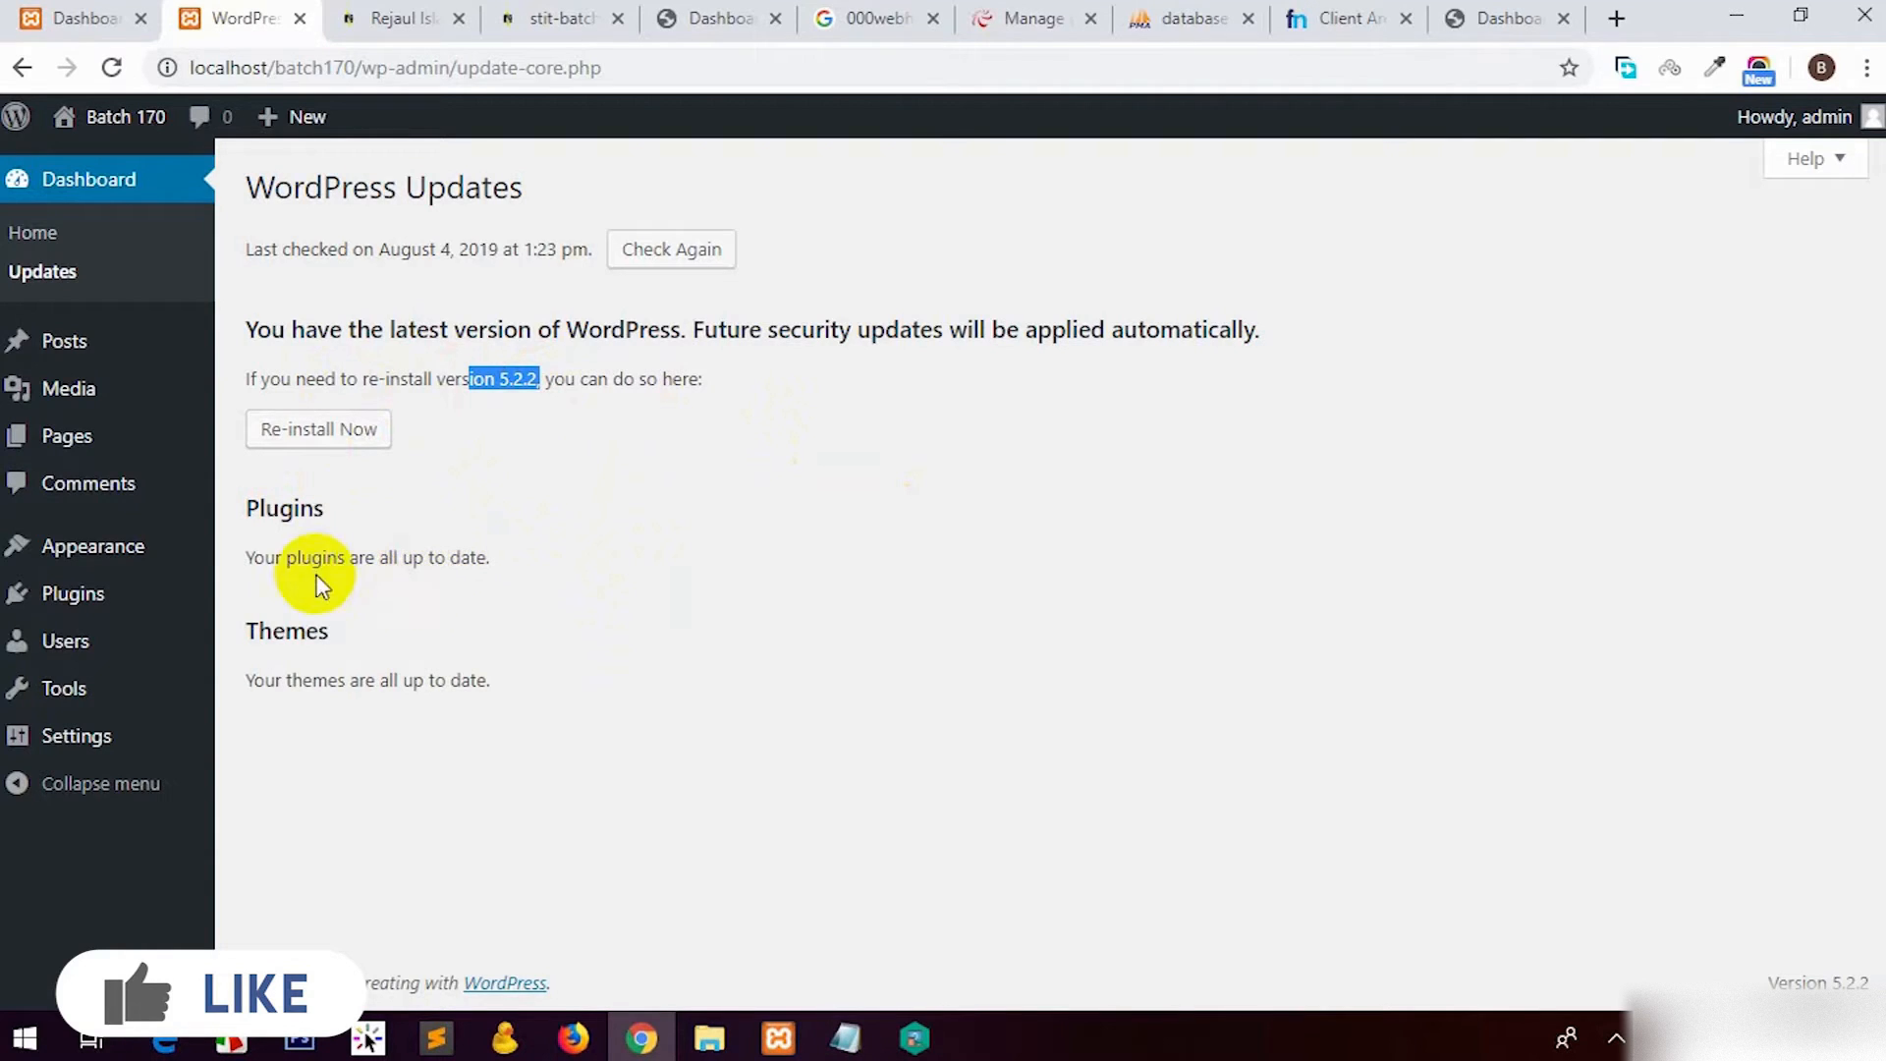
{"action": "left_click_drag", "start_coordinate": [246, 557], "coordinate": [634, 609]}
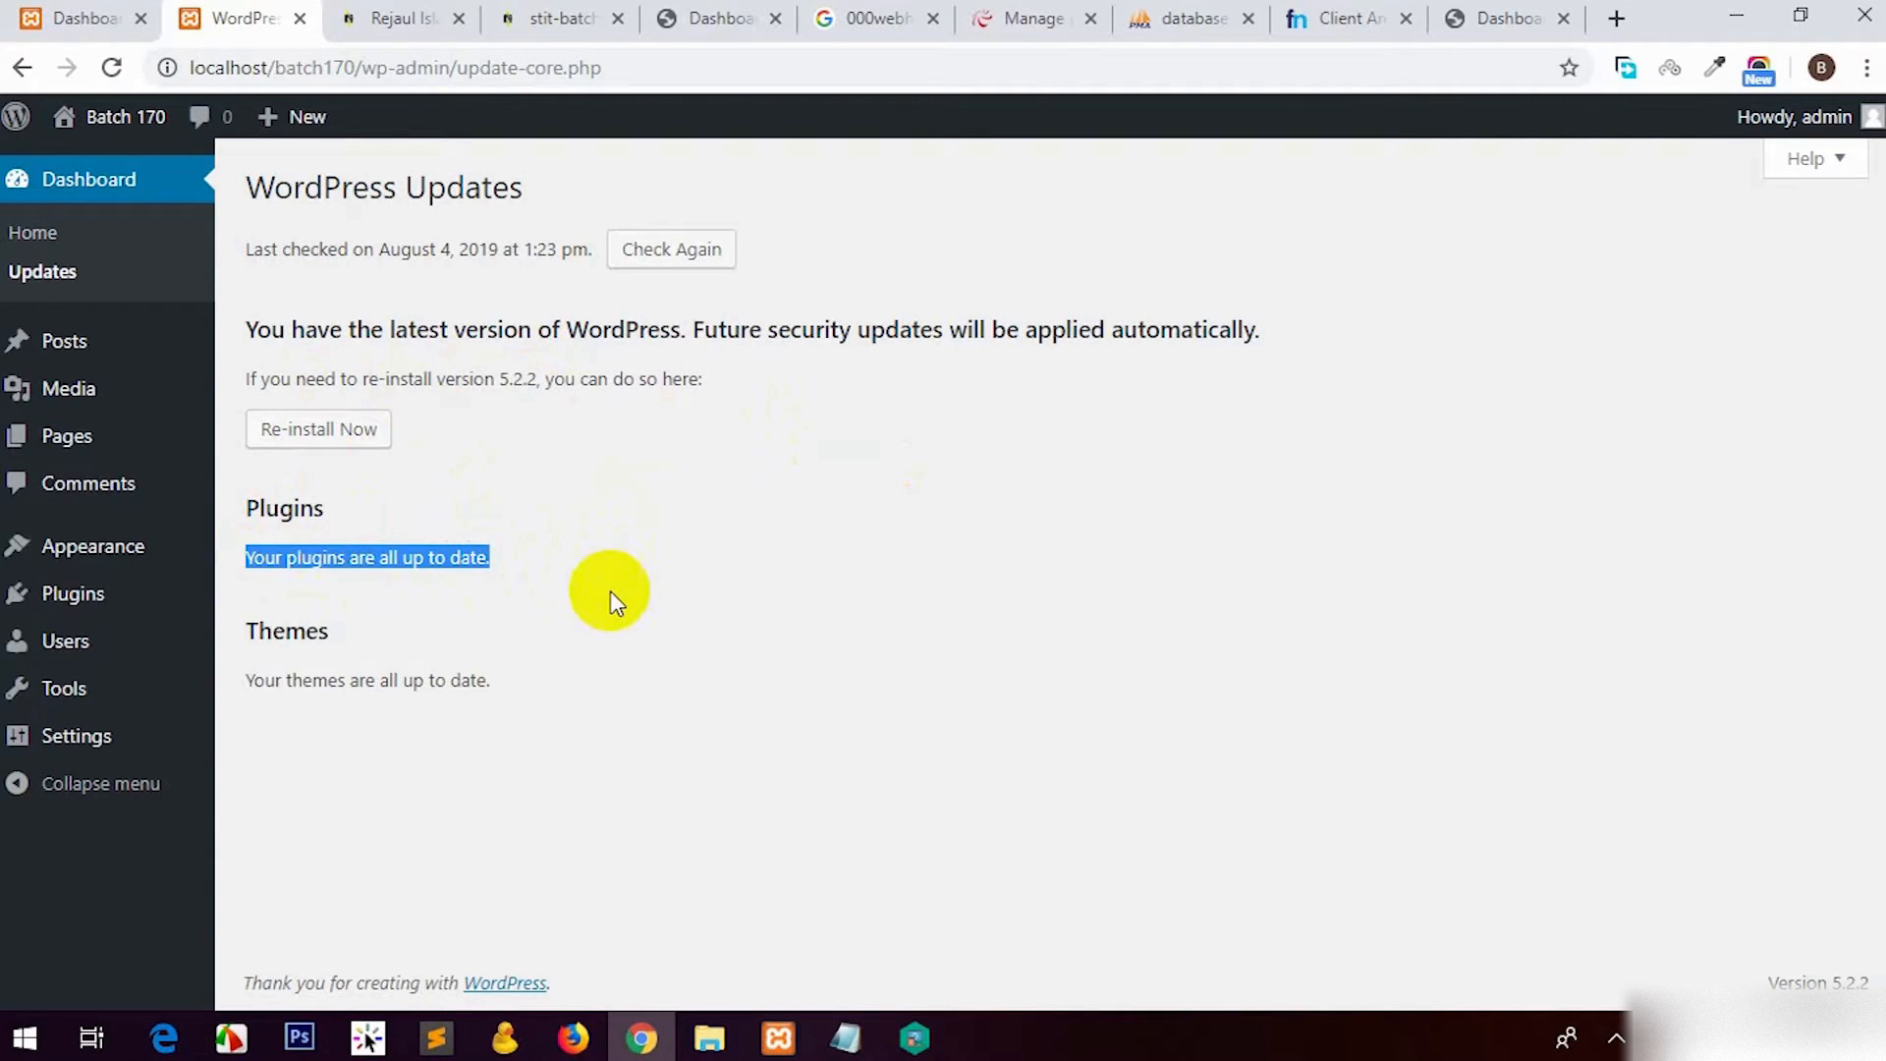
{"action": "left_click", "coordinate": [610, 591]}
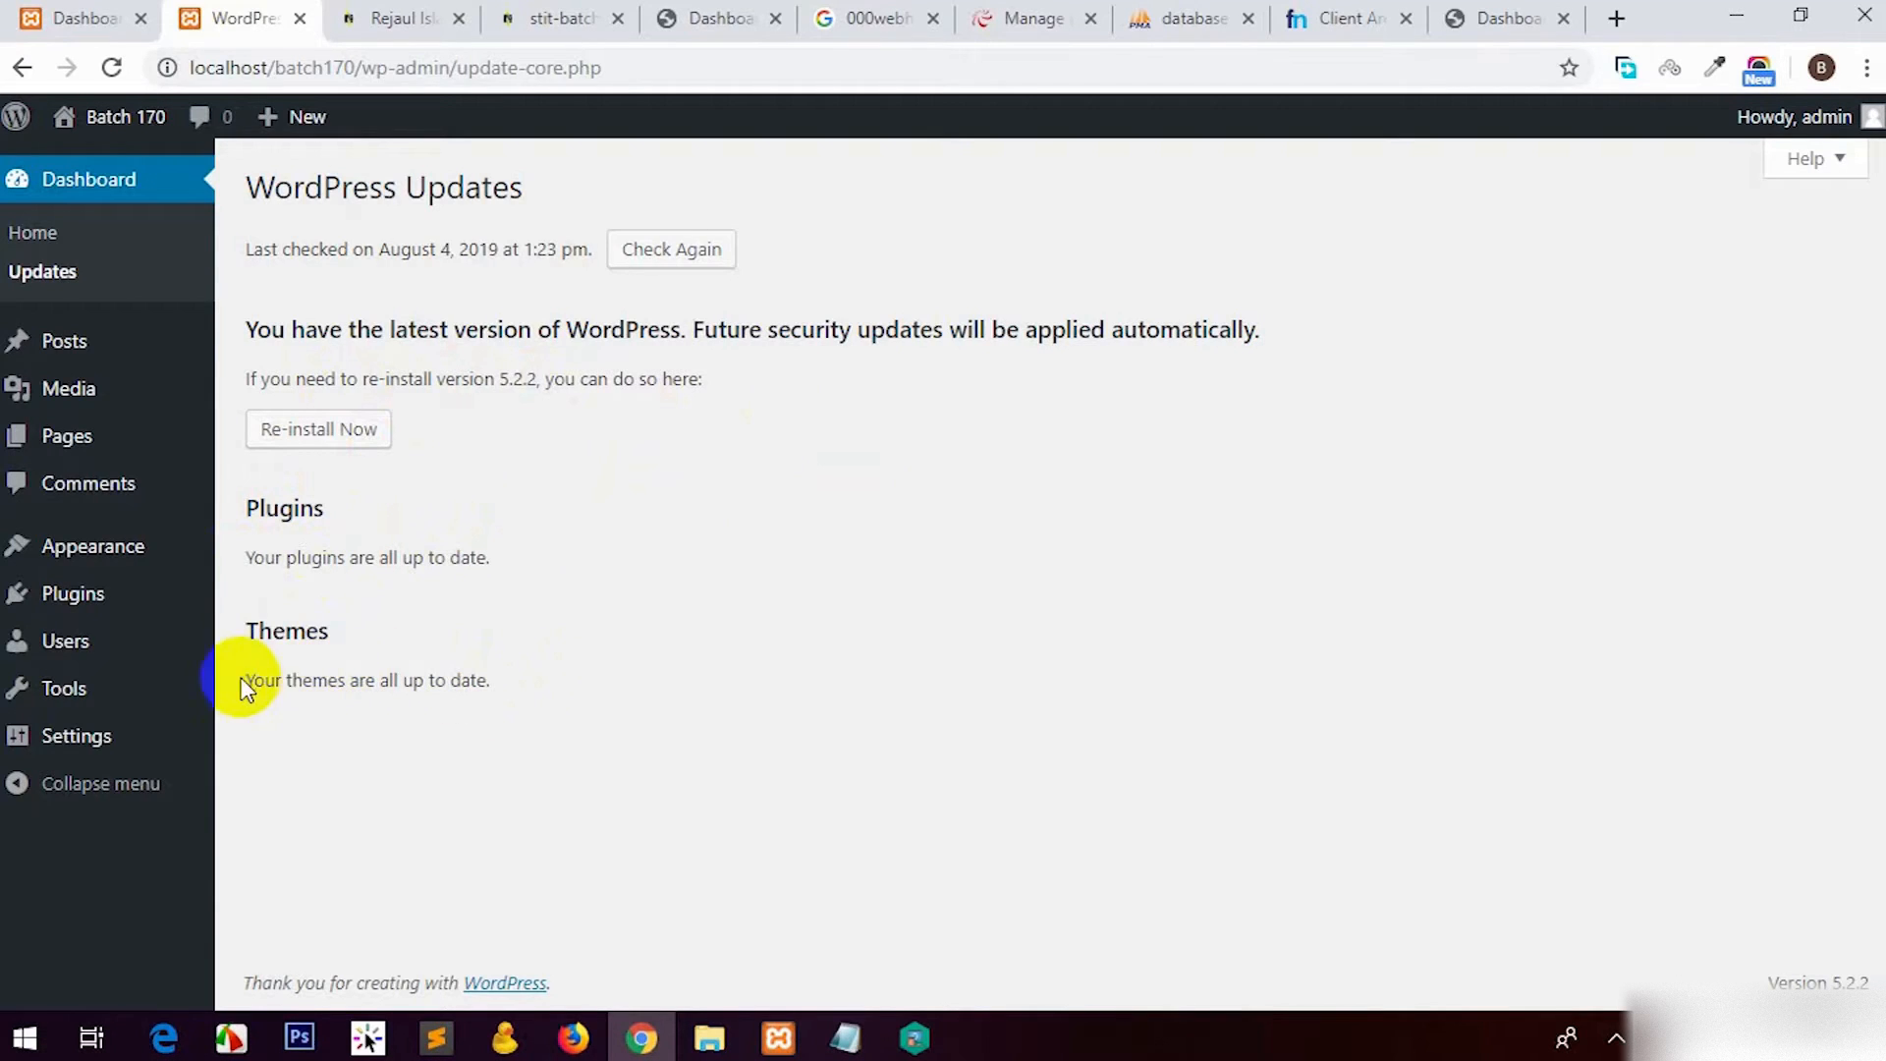
{"action": "left_click_drag", "start_coordinate": [243, 688], "coordinate": [336, 705]}
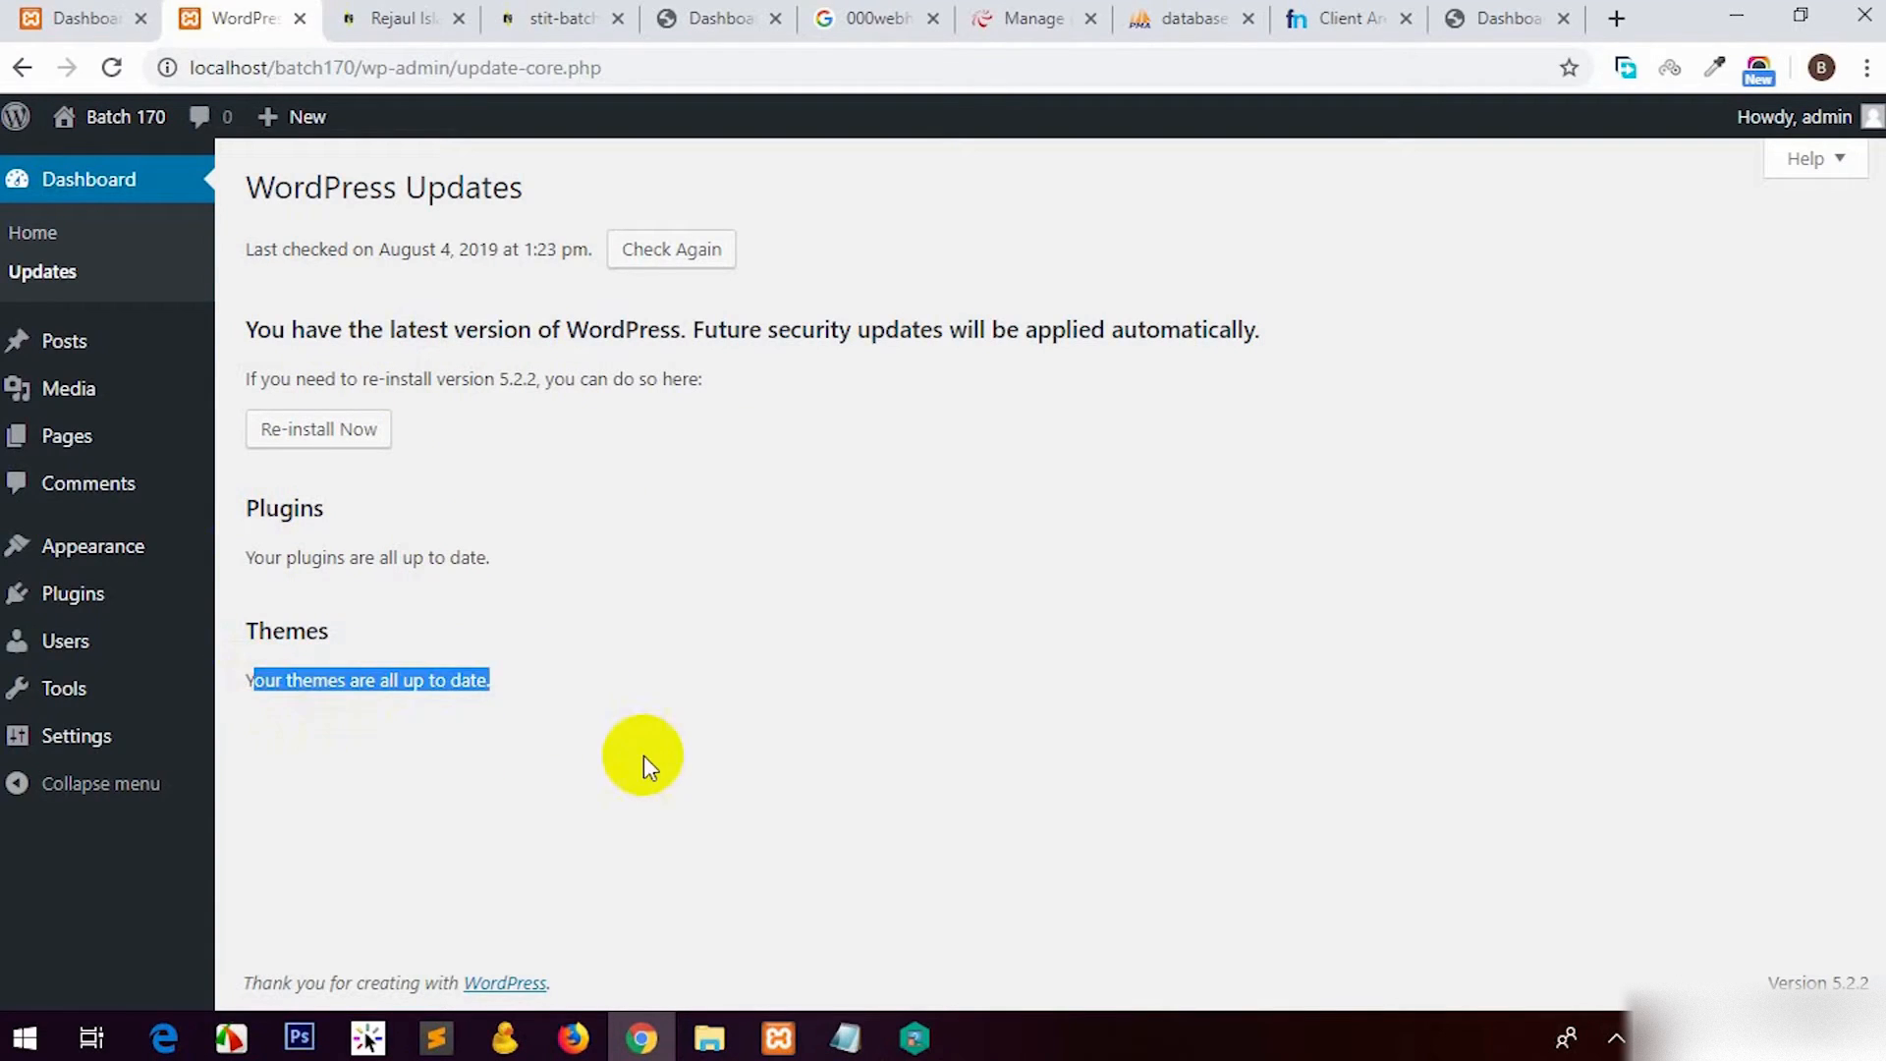
{"action": "left_click", "coordinate": [645, 758]}
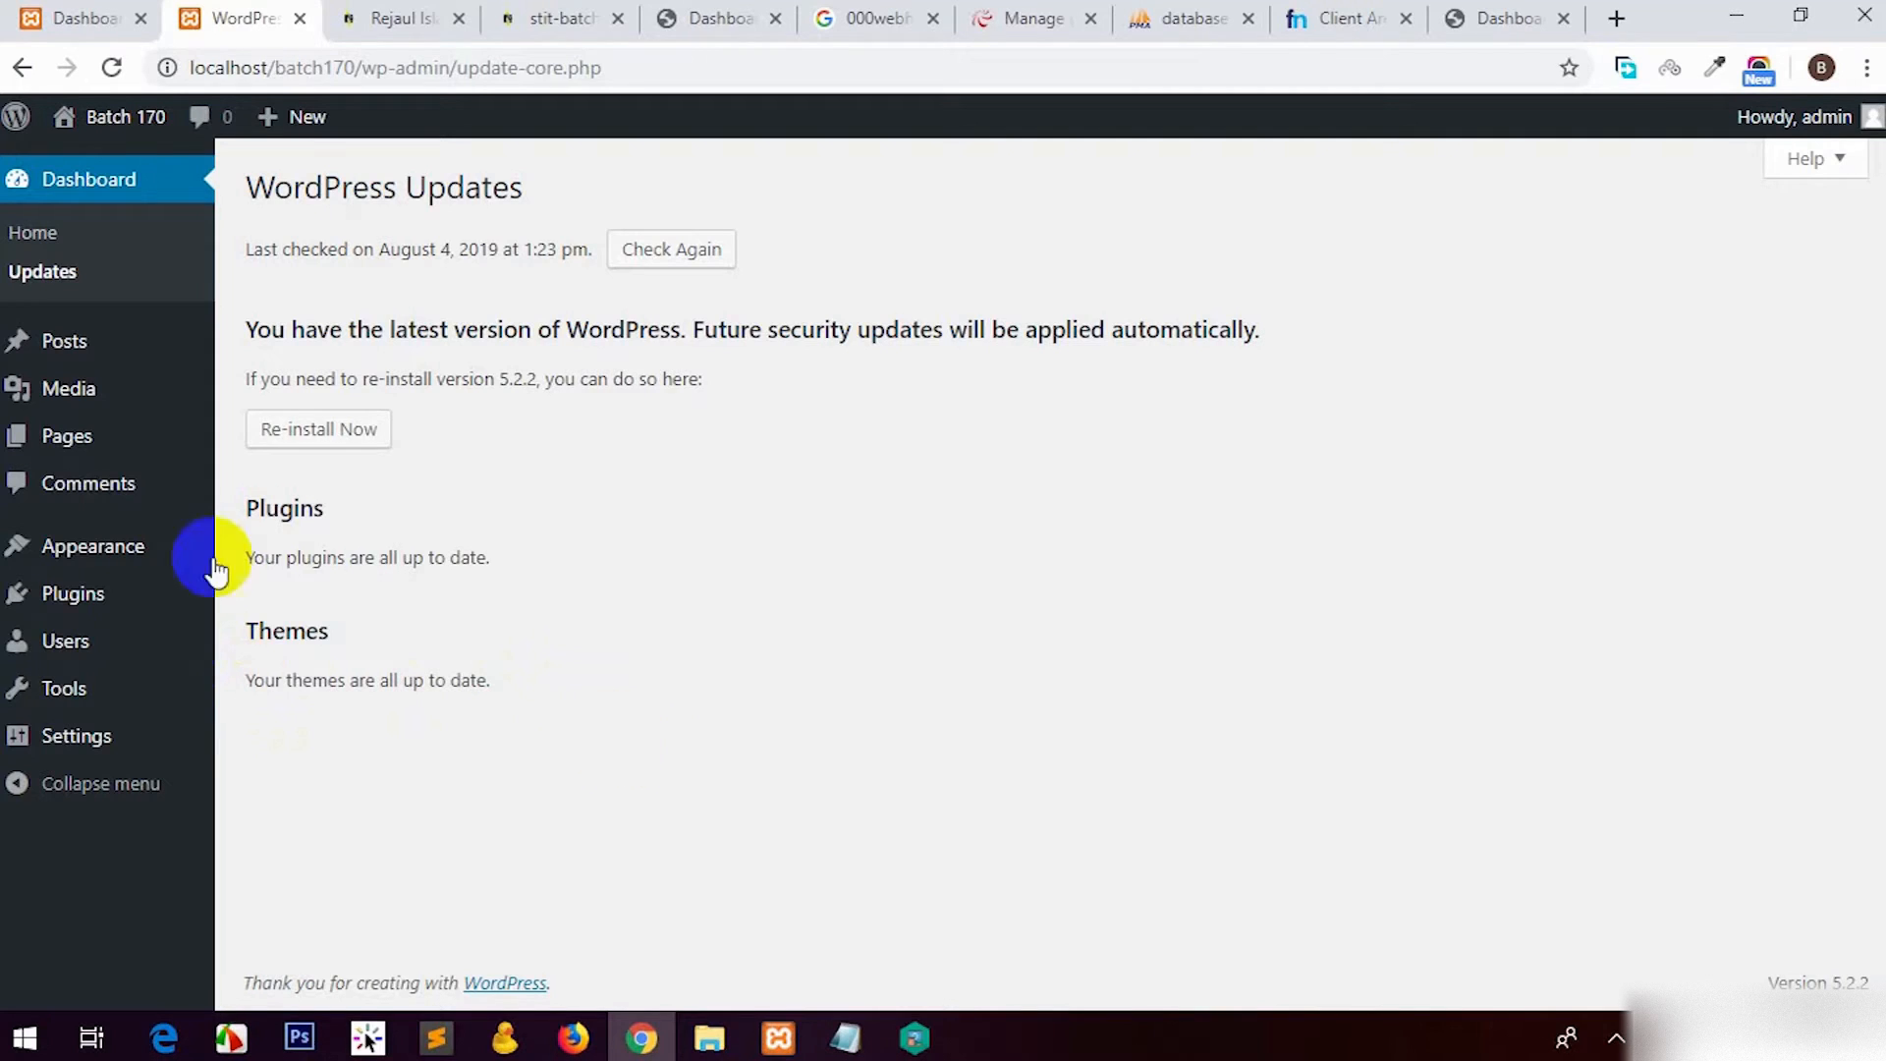
Step: Open the list of all posts
{"action": "left_click", "coordinate": [90, 352]}
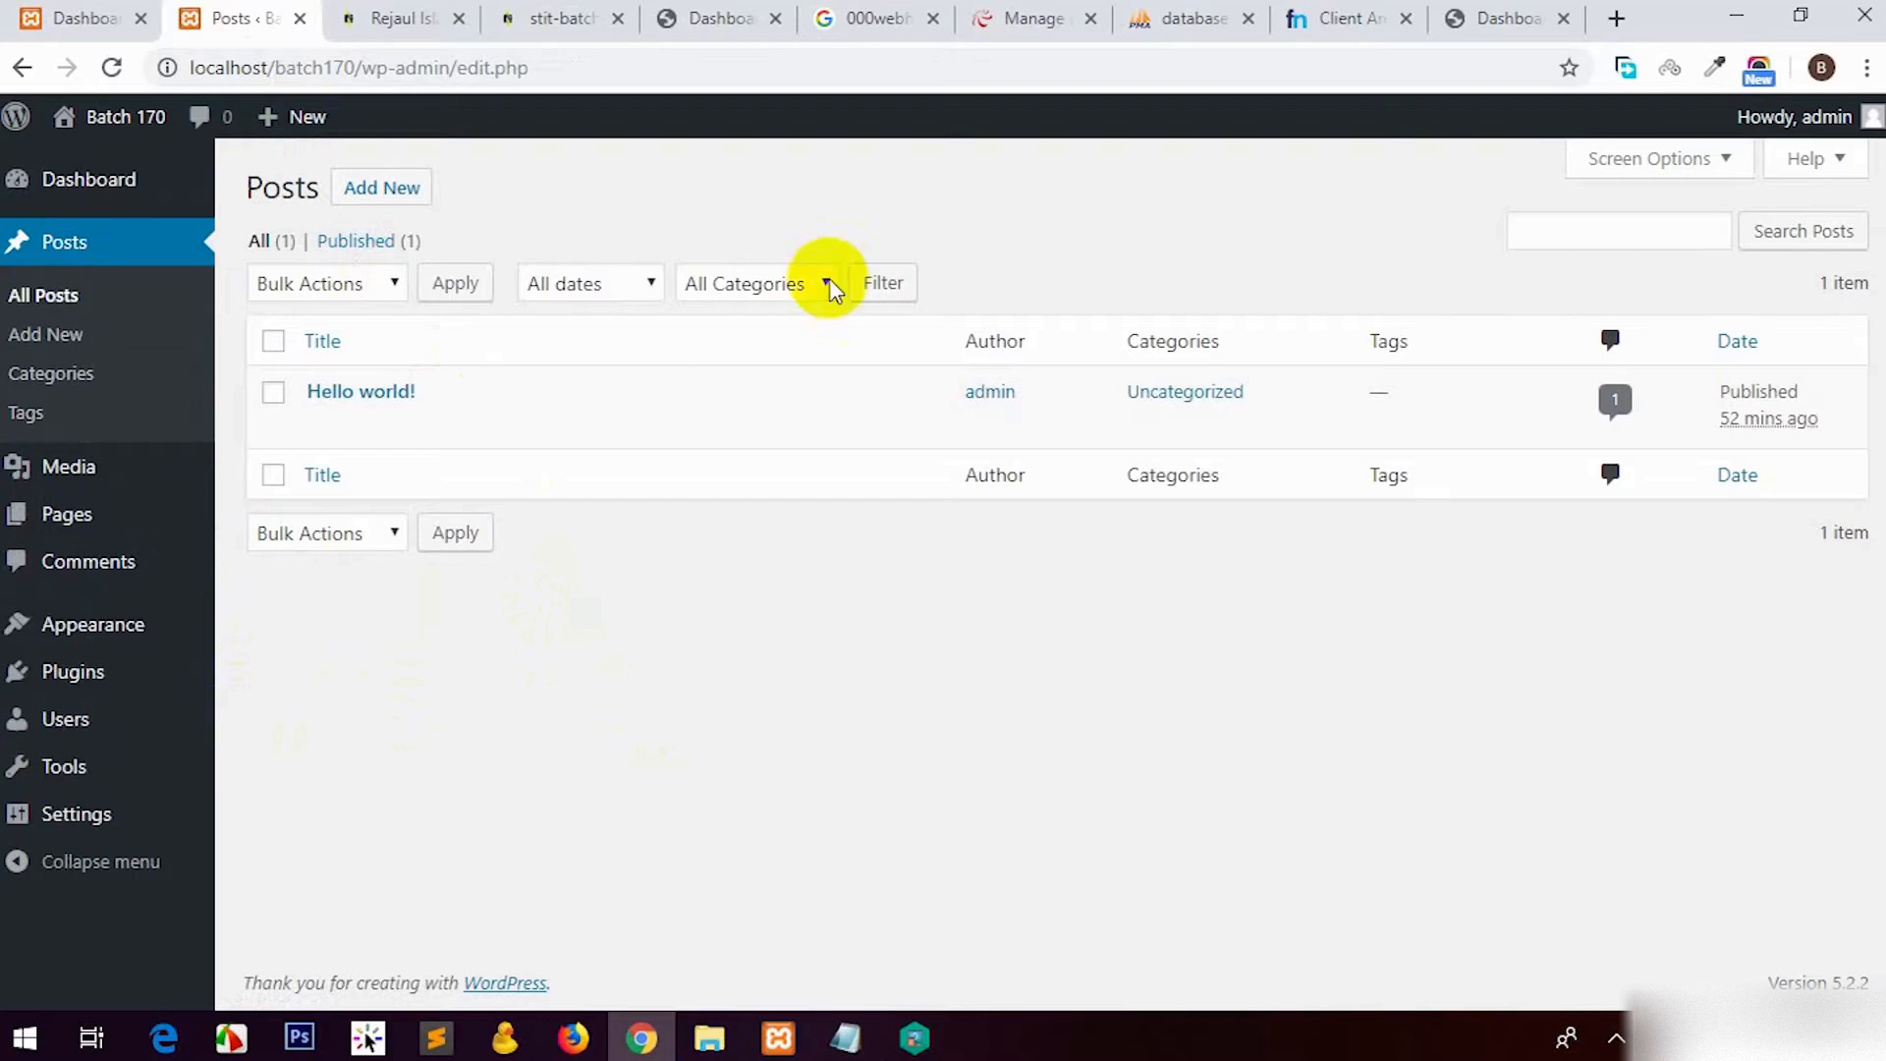
Step: Load the bdnews24 site in place of the Pantheon dashboard and close every browser tab after it
{"action": "left_click", "coordinate": [393, 18]}
{"action": "left_click", "coordinate": [525, 72]}
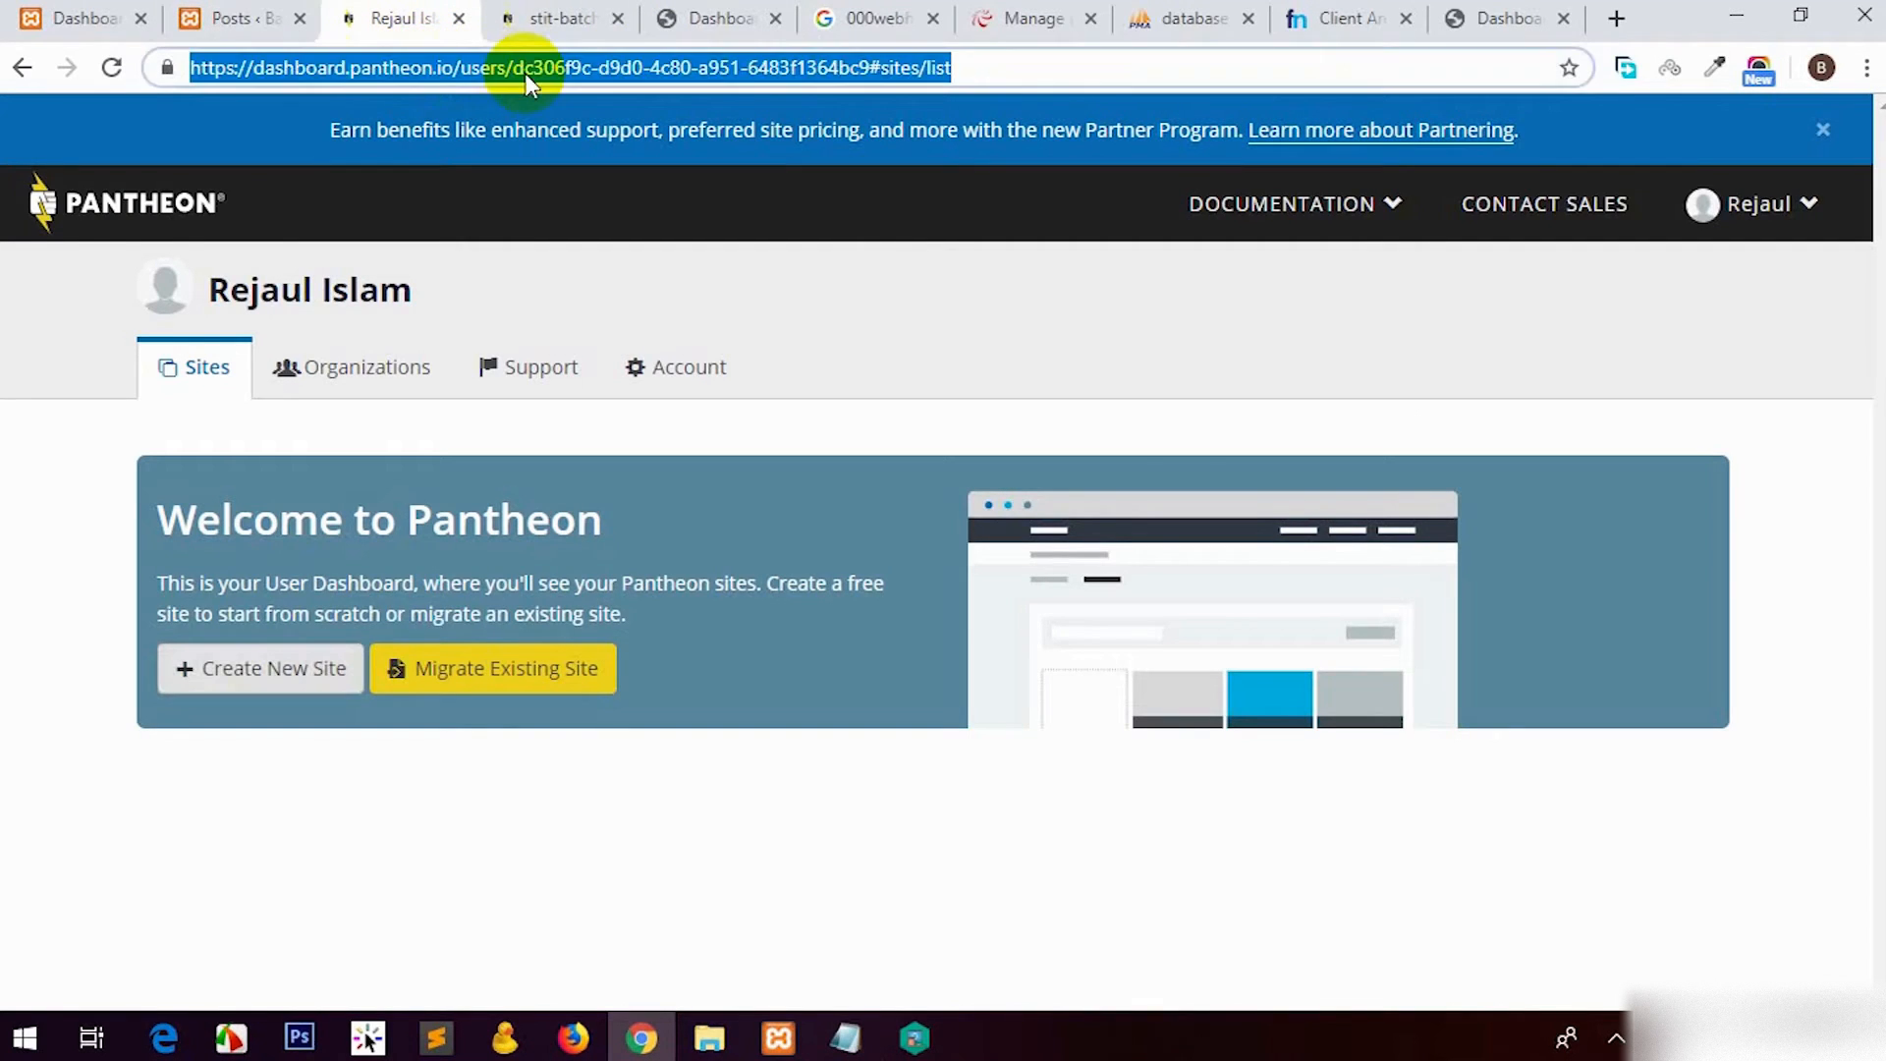
{"action": "type", "text": "bdnews24"}
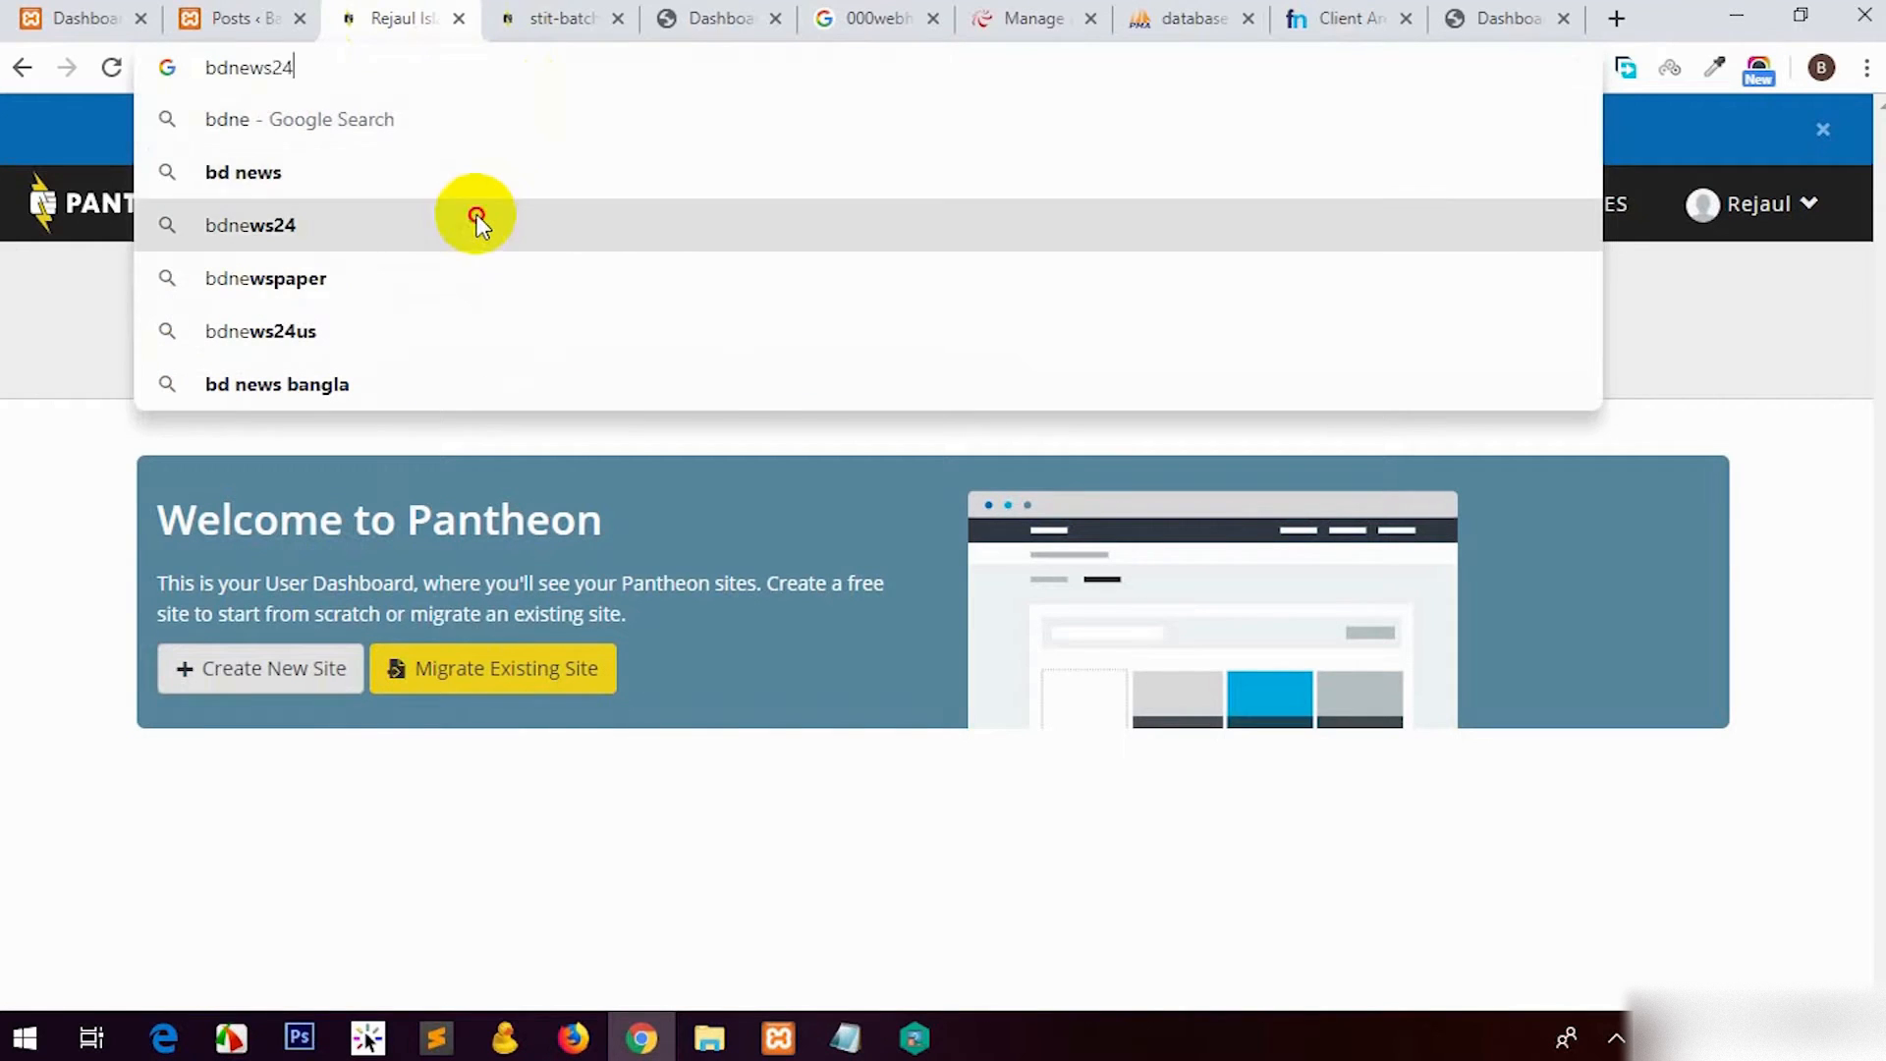
{"action": "left_click", "coordinate": [476, 222]}
{"action": "right_click", "coordinate": [365, 14]}
{"action": "left_click", "coordinate": [494, 291]}
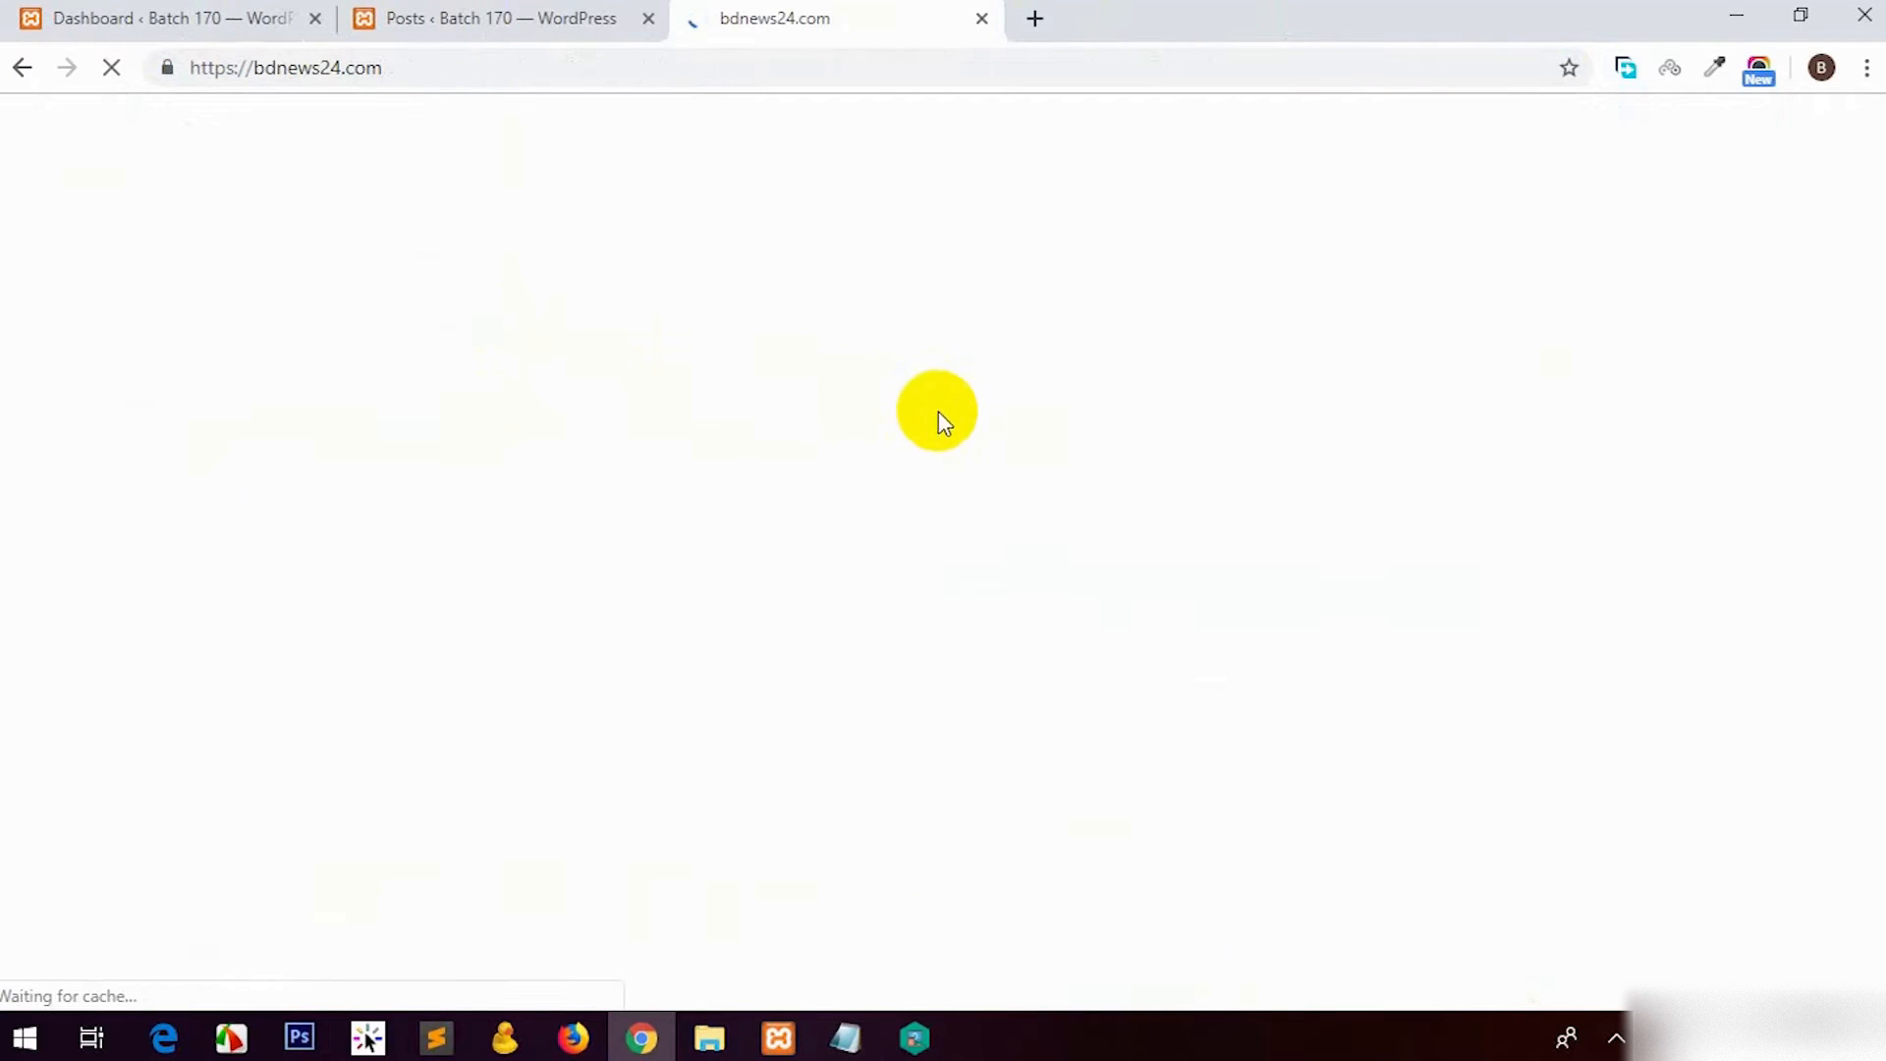
Step: Look over the bdnews24 homepage and switch the site to its Bangla edition
{"action": "scroll", "coordinate": [446, 676], "scroll_direction": "down", "scroll_amount": 3}
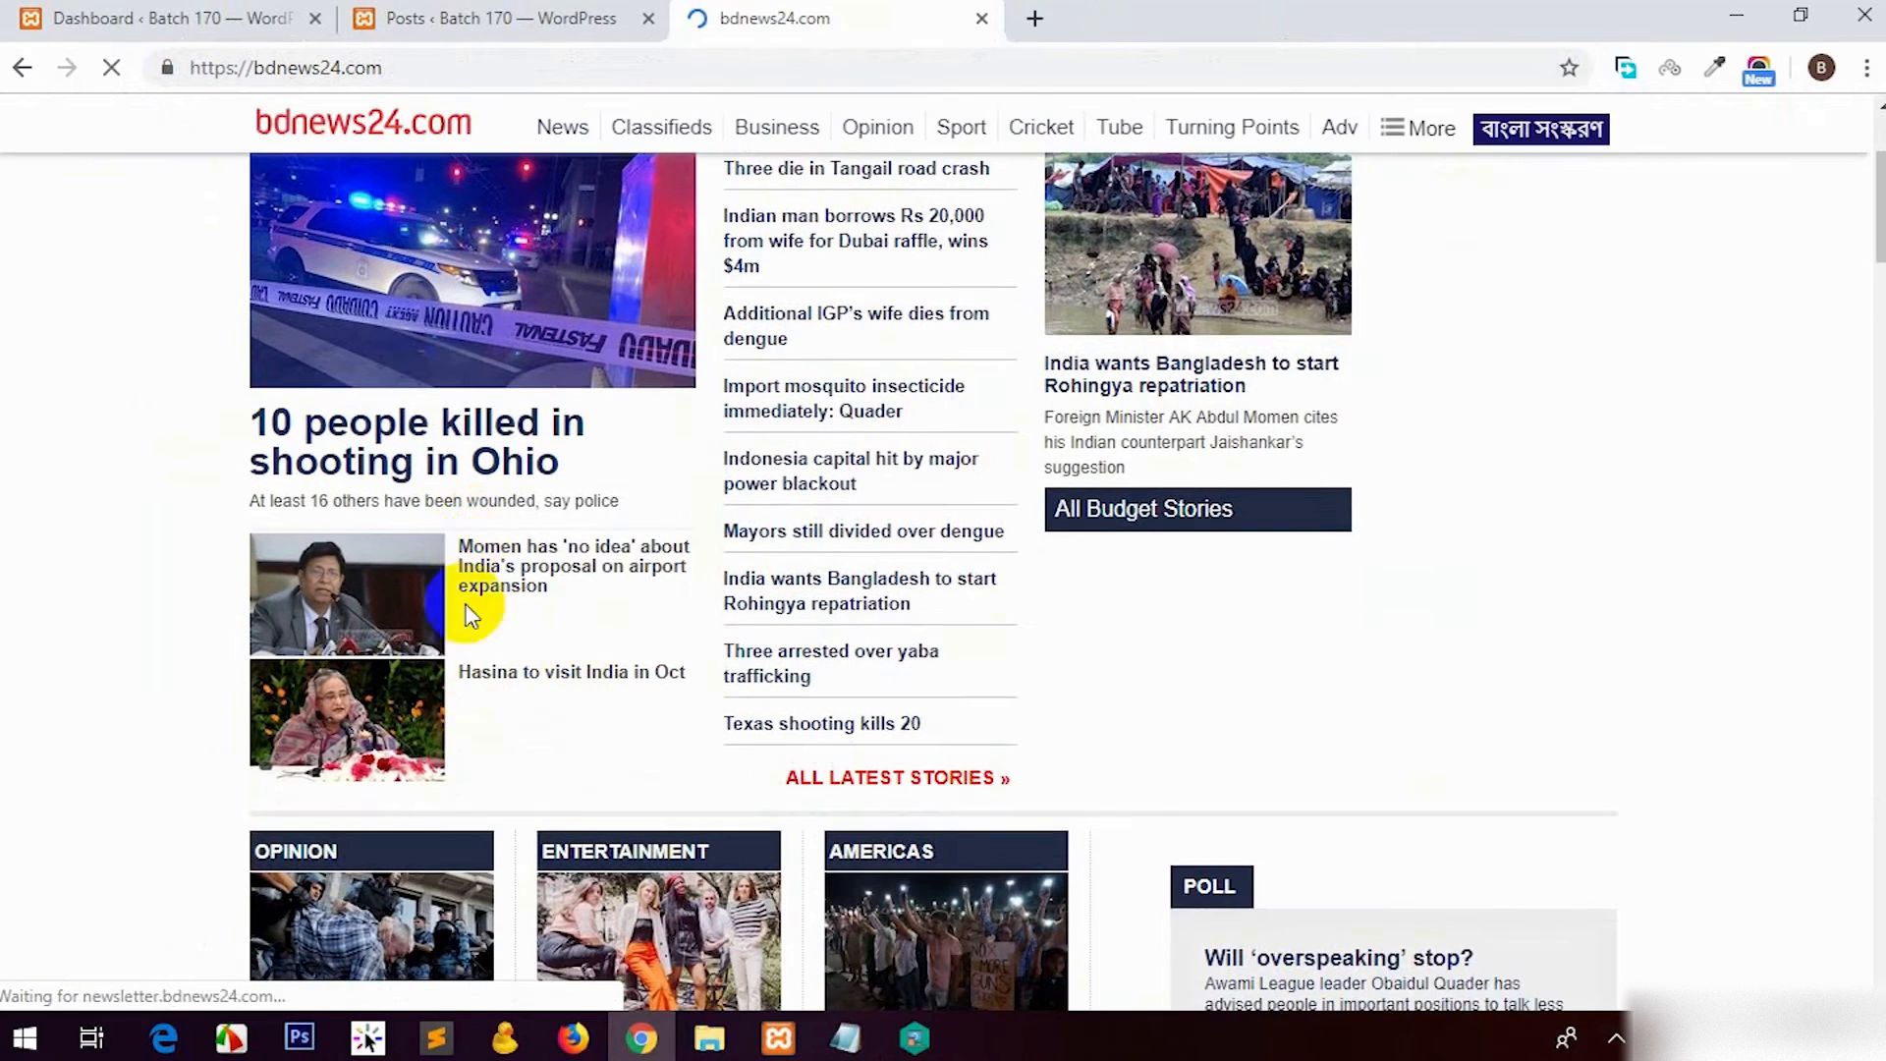
{"action": "scroll", "coordinate": [491, 481], "scroll_direction": "up", "scroll_amount": 3}
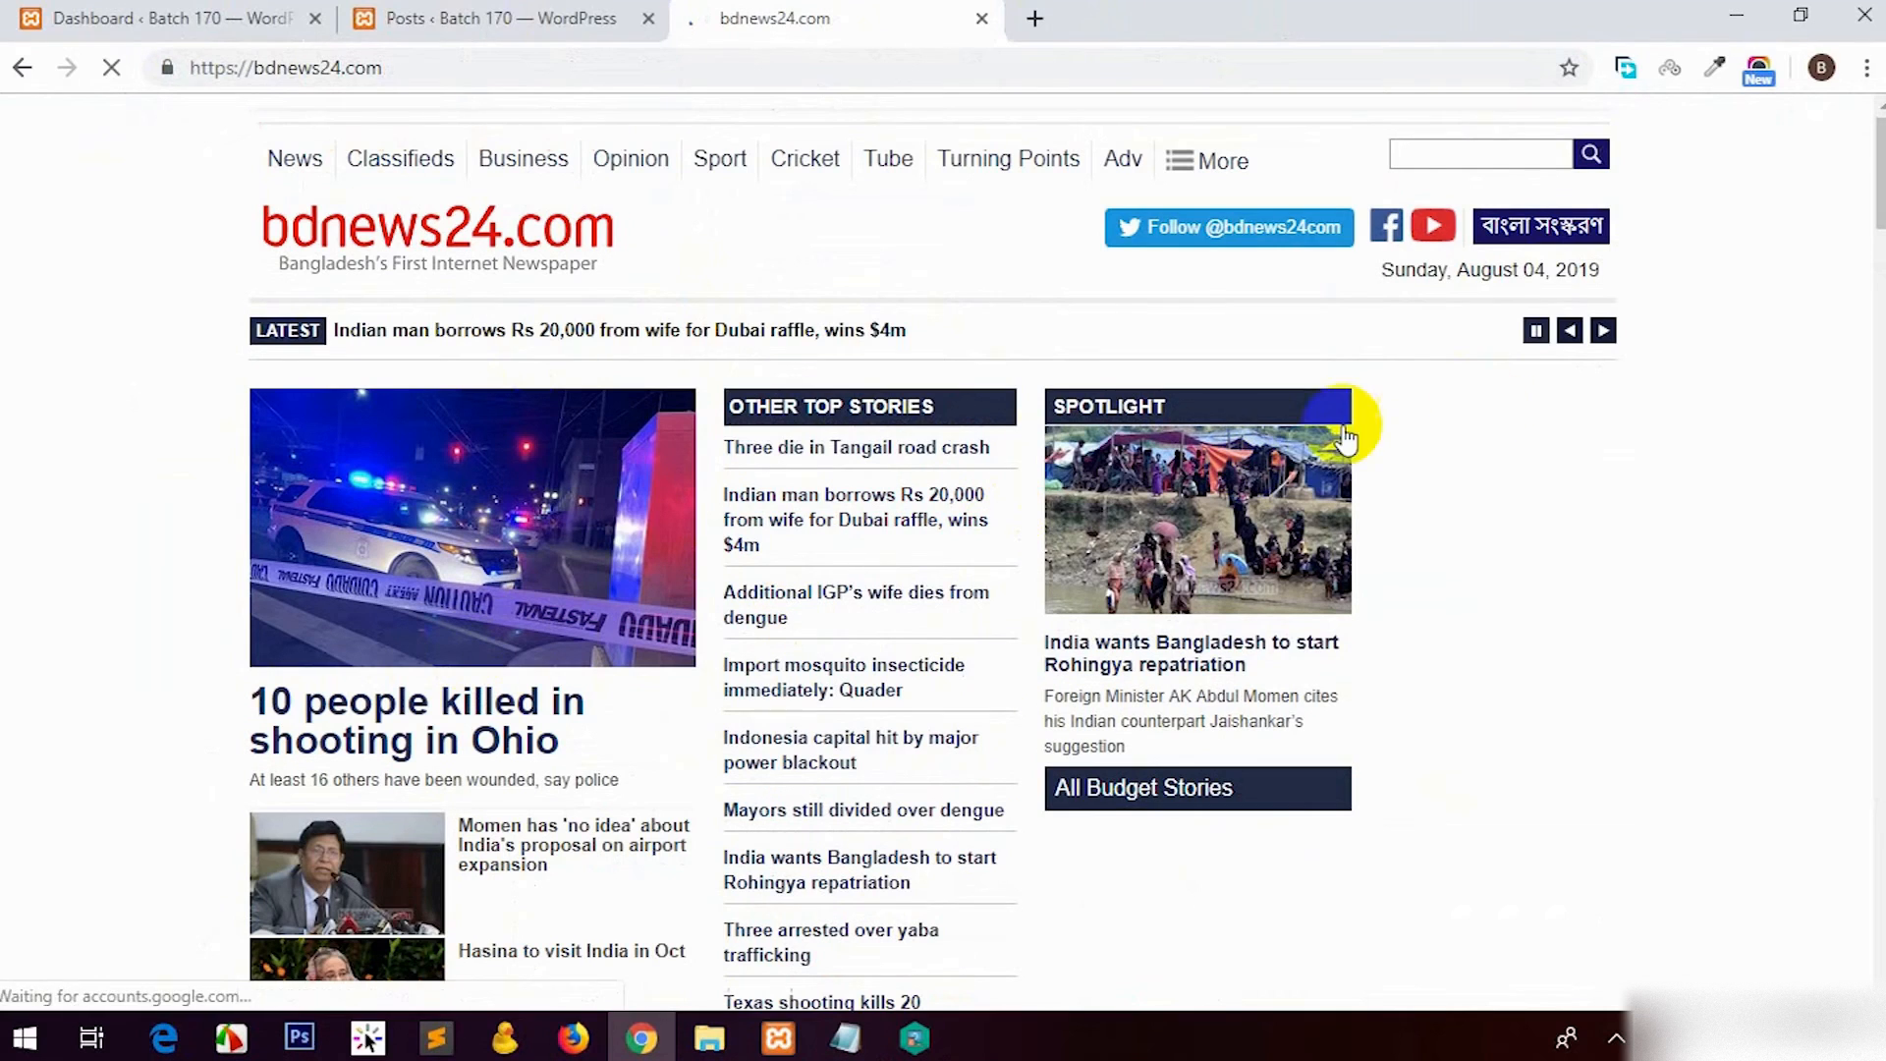
{"action": "left_click", "coordinate": [445, 604]}
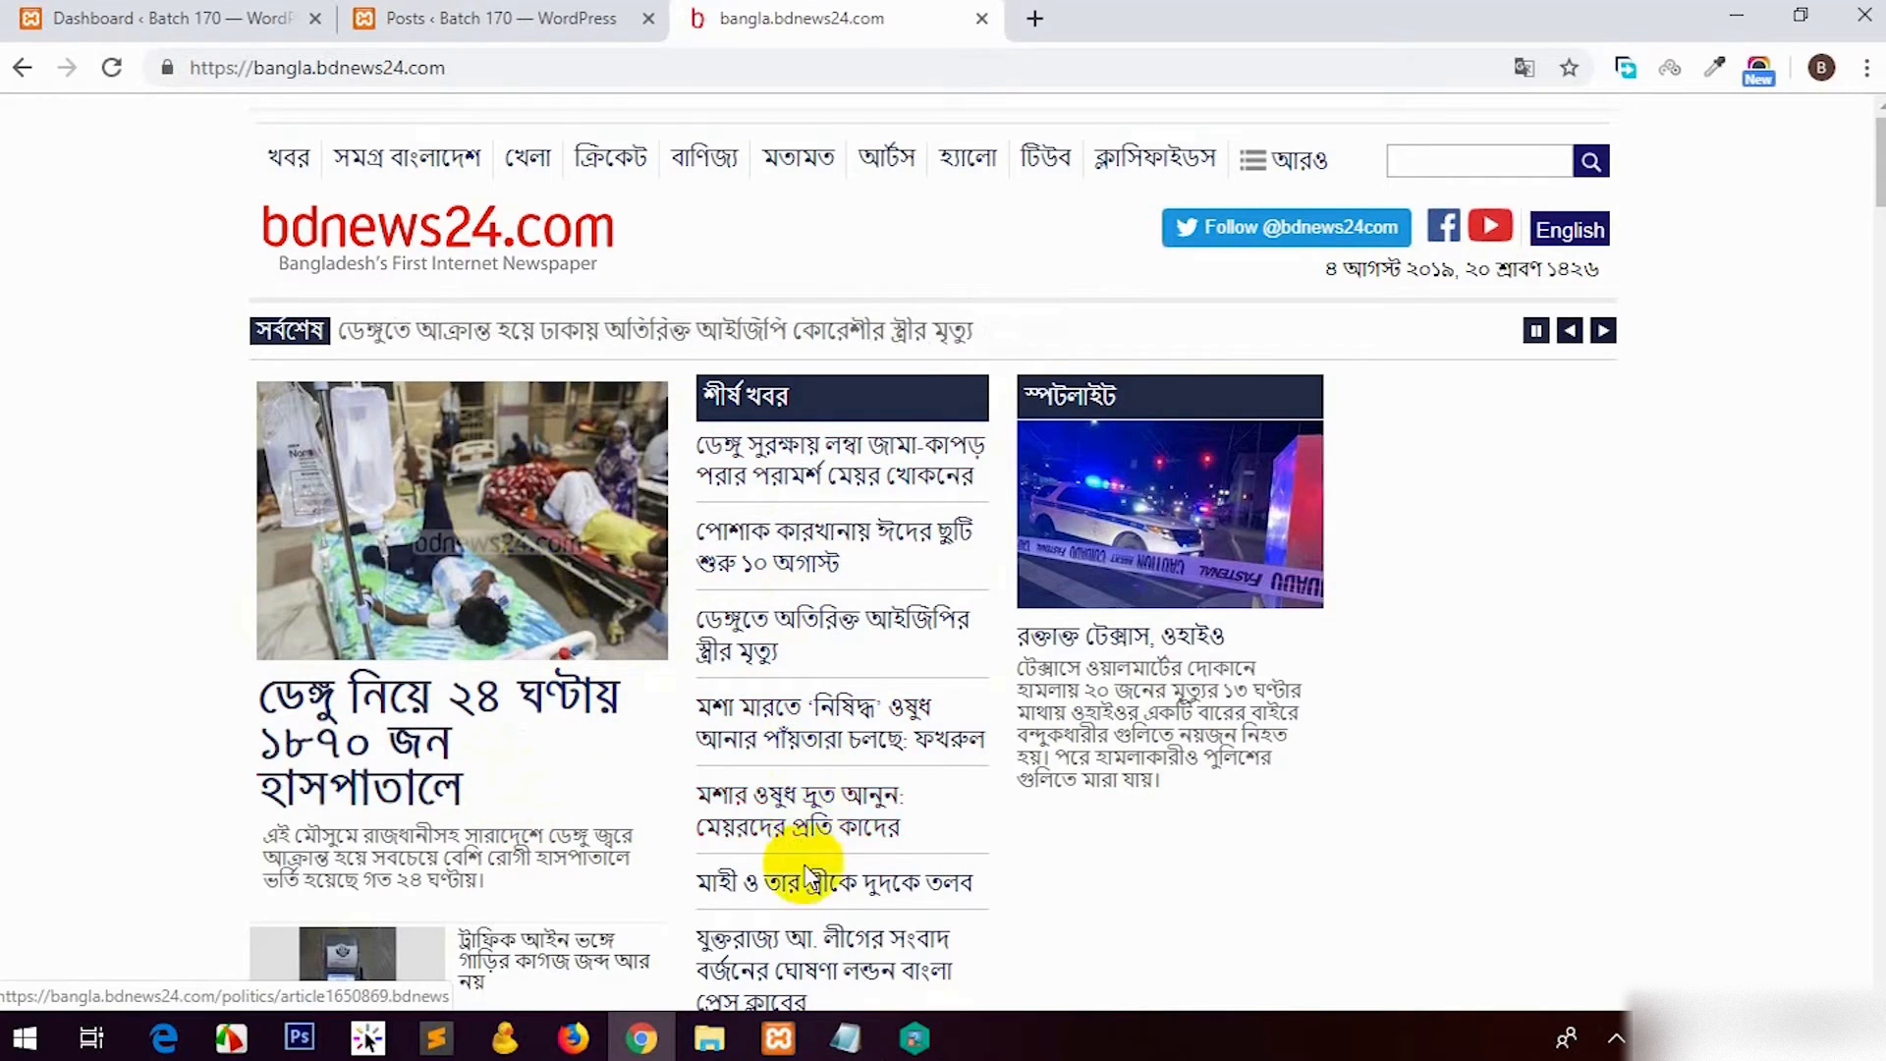
Step: Examine the lead dengue story and its page address in a separate tab, and close it to return to the homepage headlines
{"action": "middle_click", "coordinate": [570, 693]}
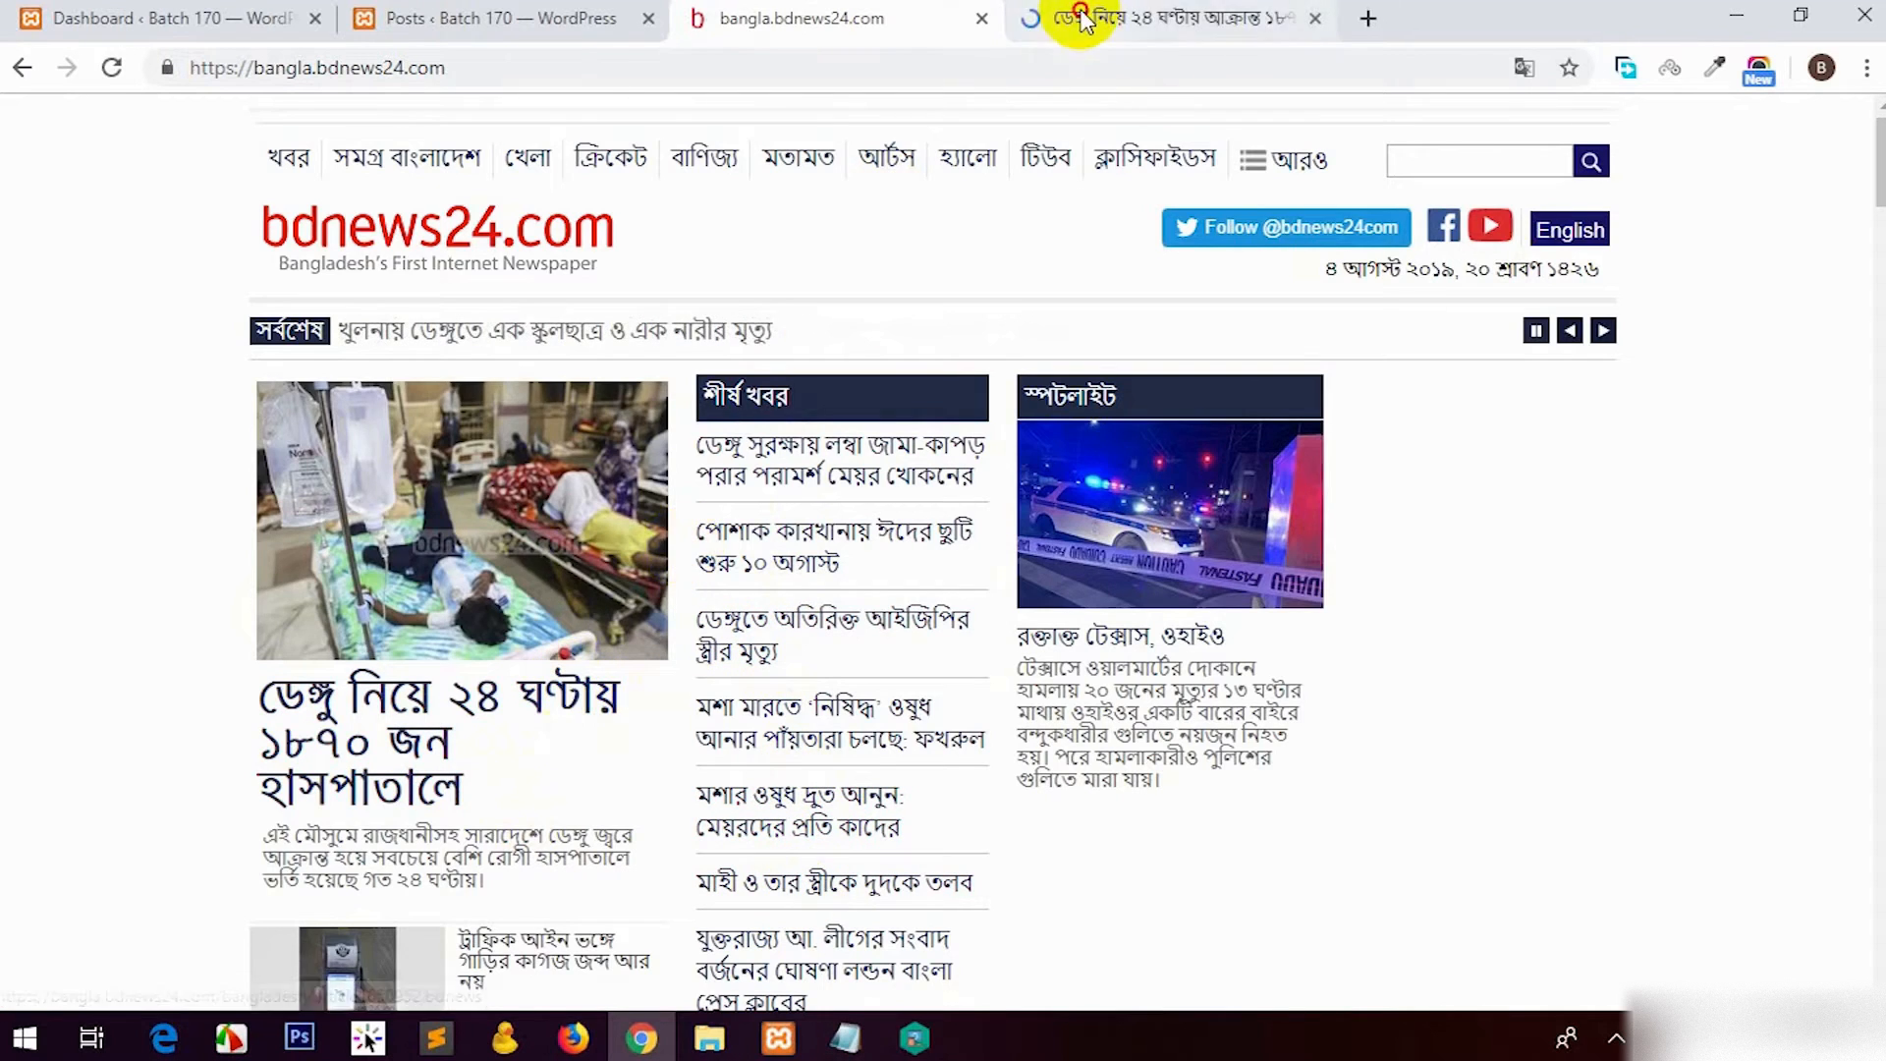
{"action": "left_click", "coordinate": [1074, 14]}
{"action": "left_click_drag", "start_coordinate": [384, 67], "coordinate": [786, 103]}
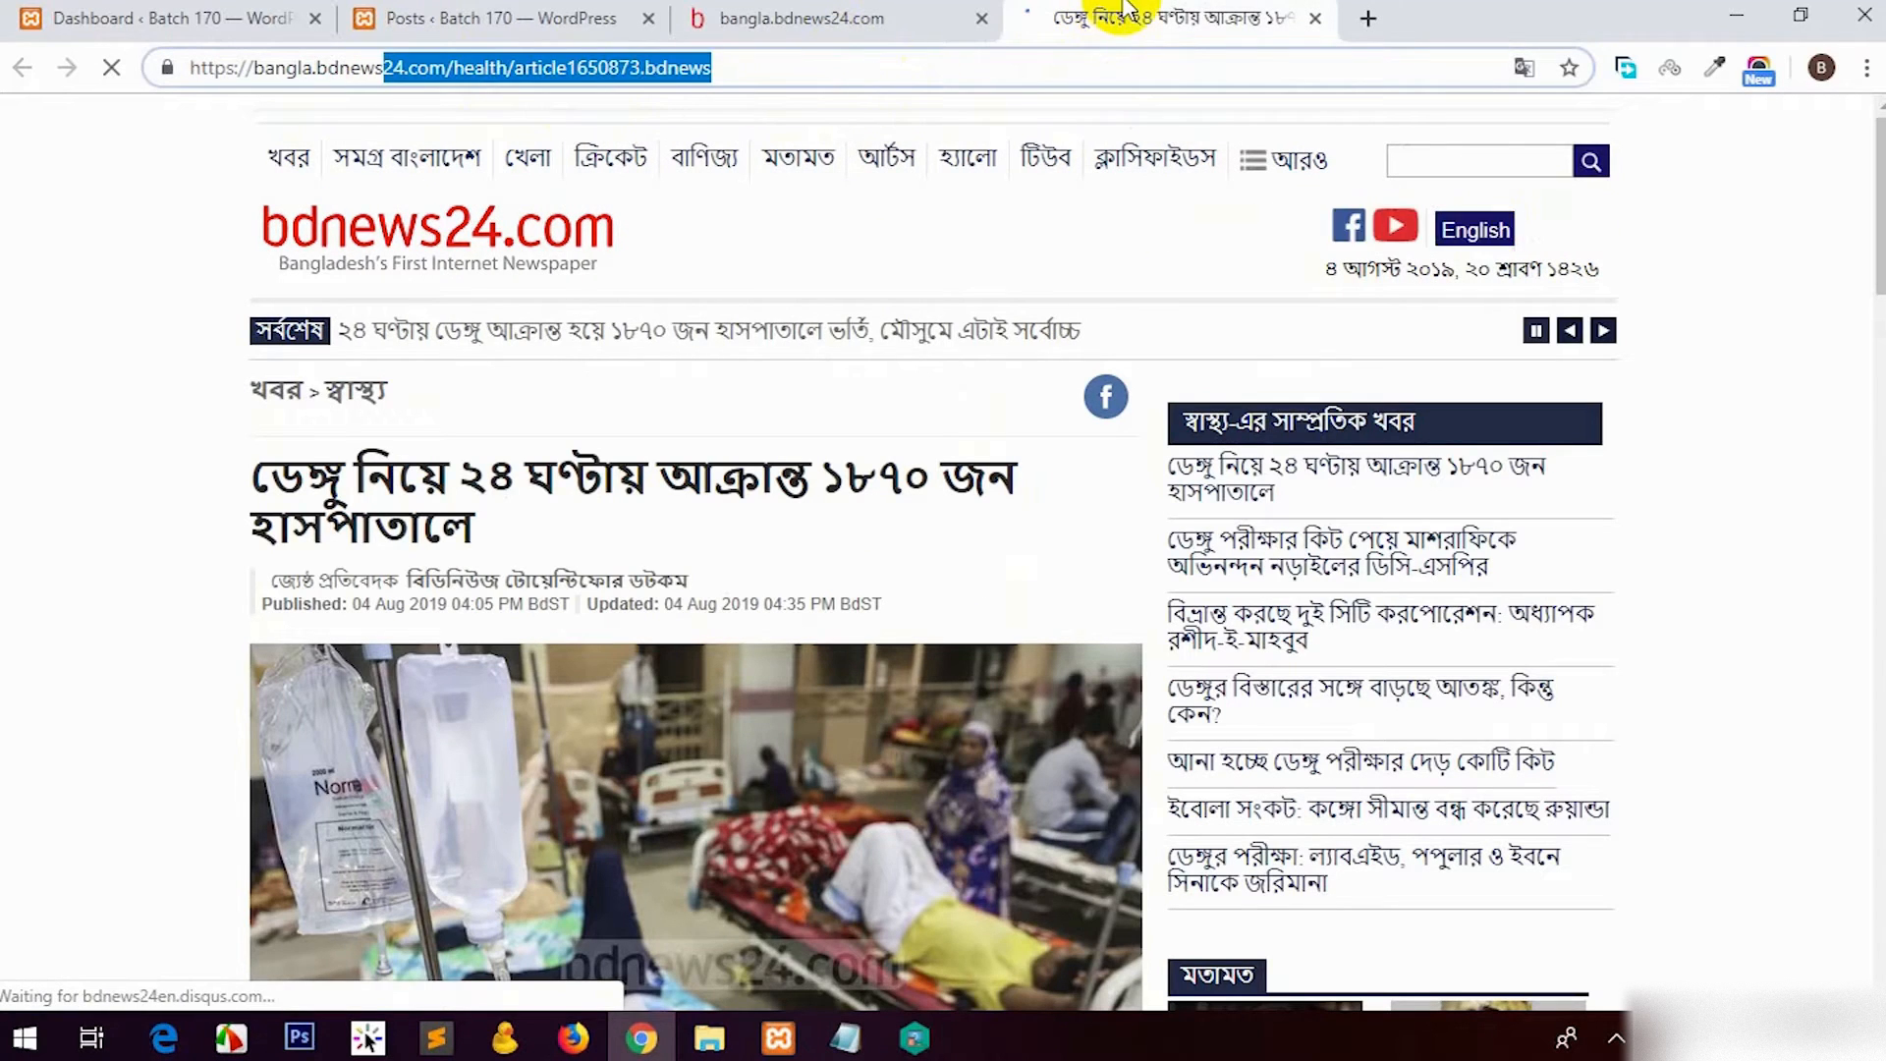
{"action": "key", "text": "ctrl+w"}
{"action": "scroll", "coordinate": [169, 529], "scroll_direction": "down", "scroll_amount": 3}
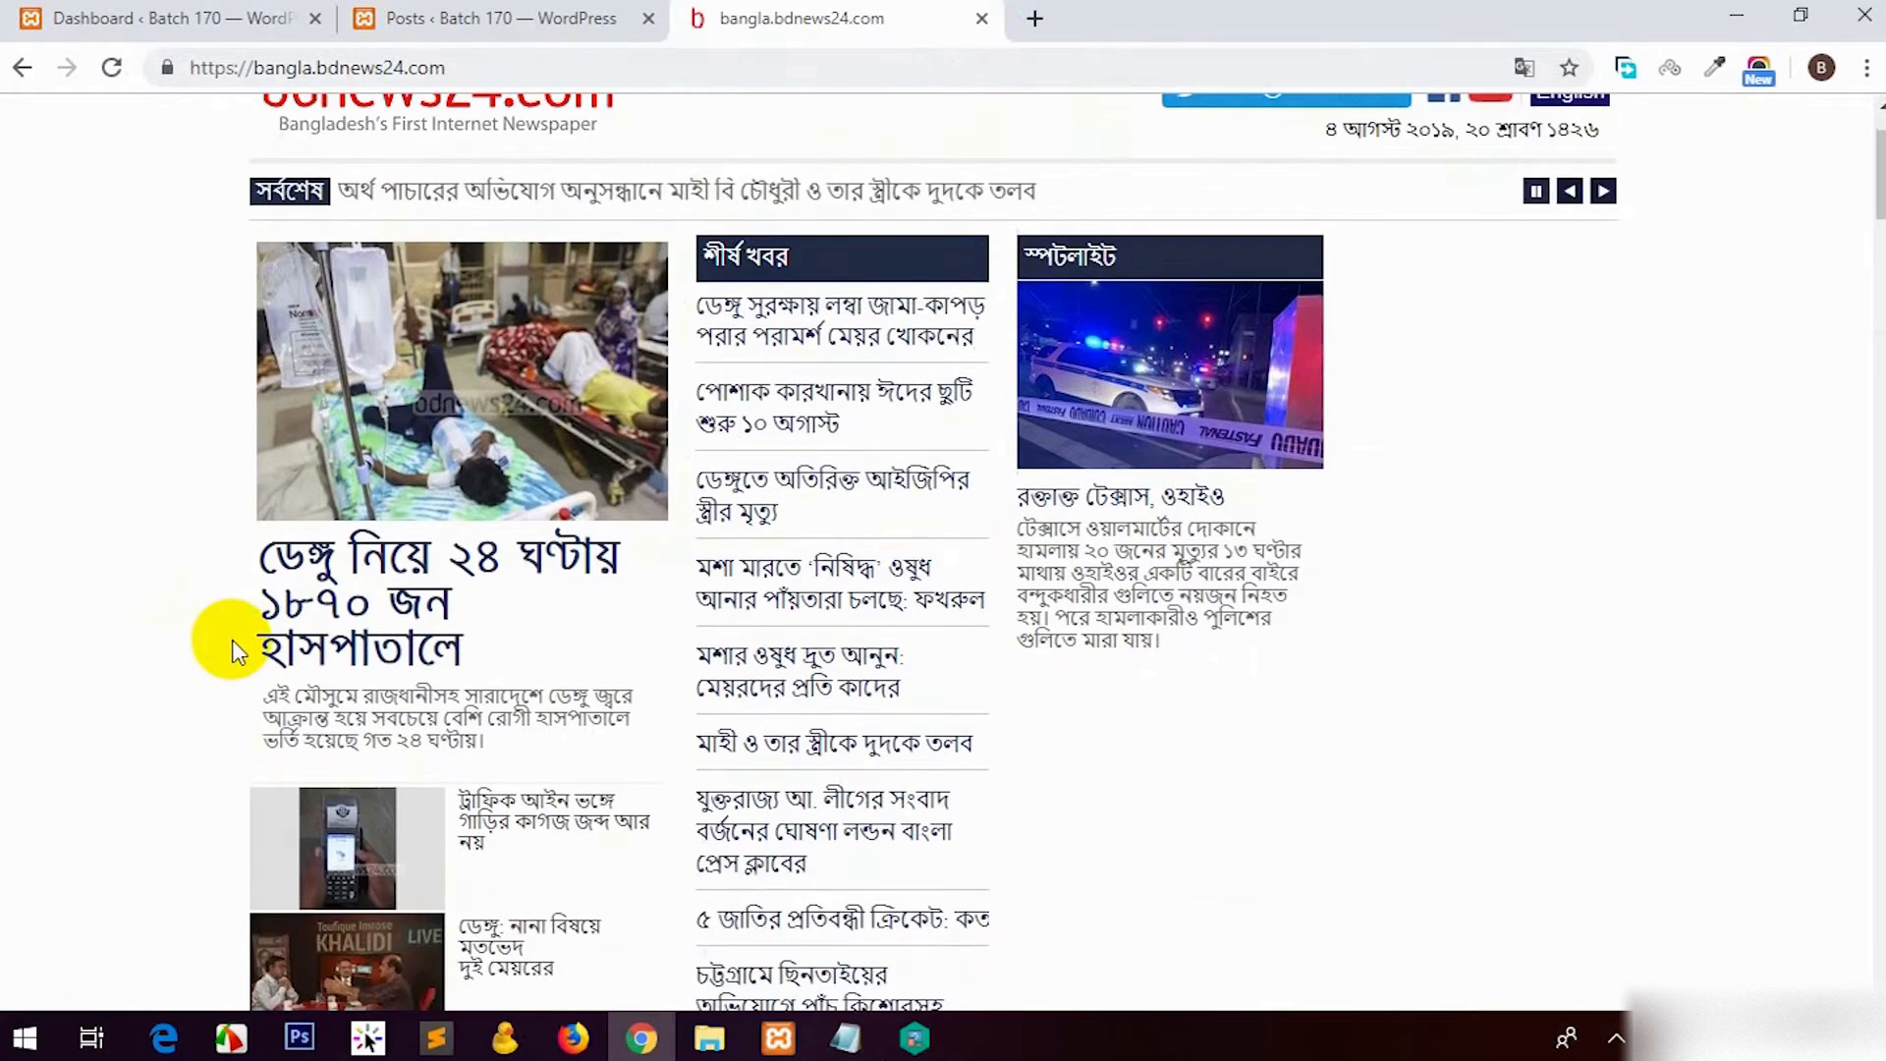
{"action": "scroll", "coordinate": [246, 654], "scroll_direction": "up", "scroll_amount": 3}
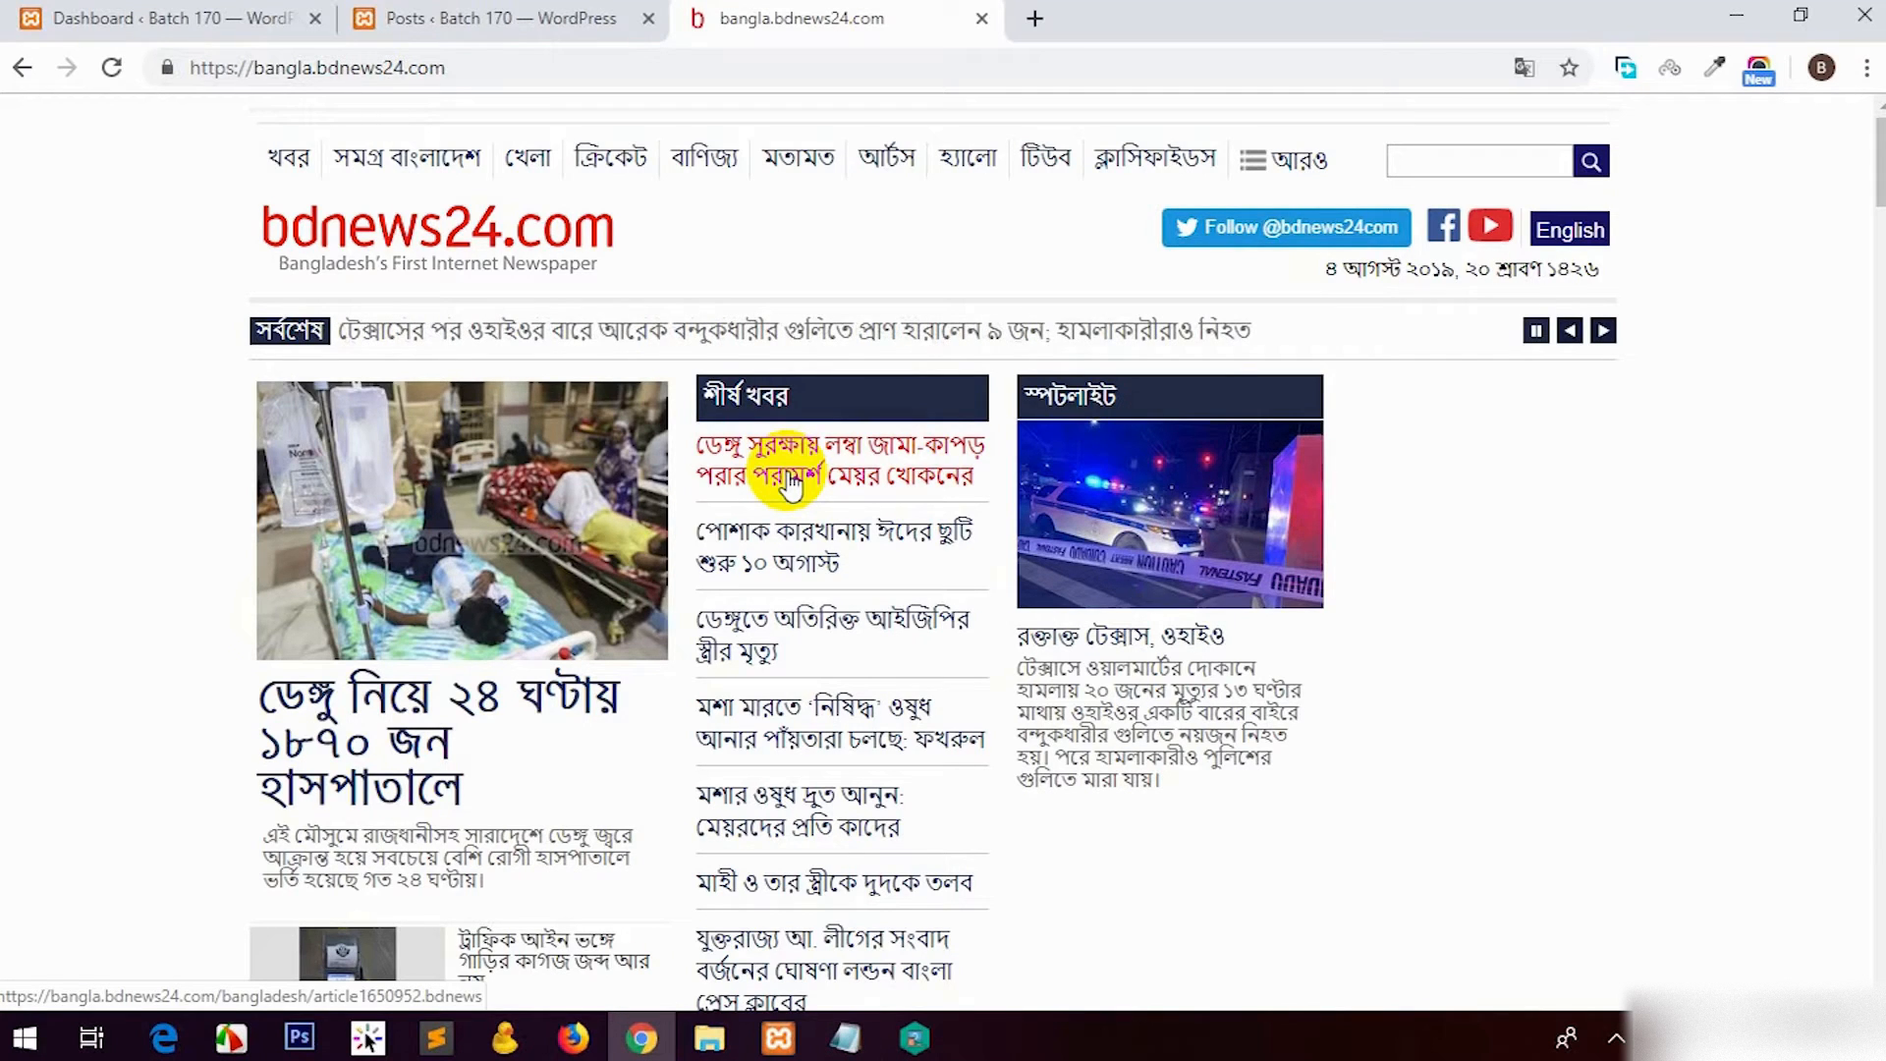
Step: View the published "Hello world!" post from the posts list in a new tab and examine its address and text
{"action": "left_click", "coordinate": [602, 15]}
{"action": "left_click", "coordinate": [82, 257]}
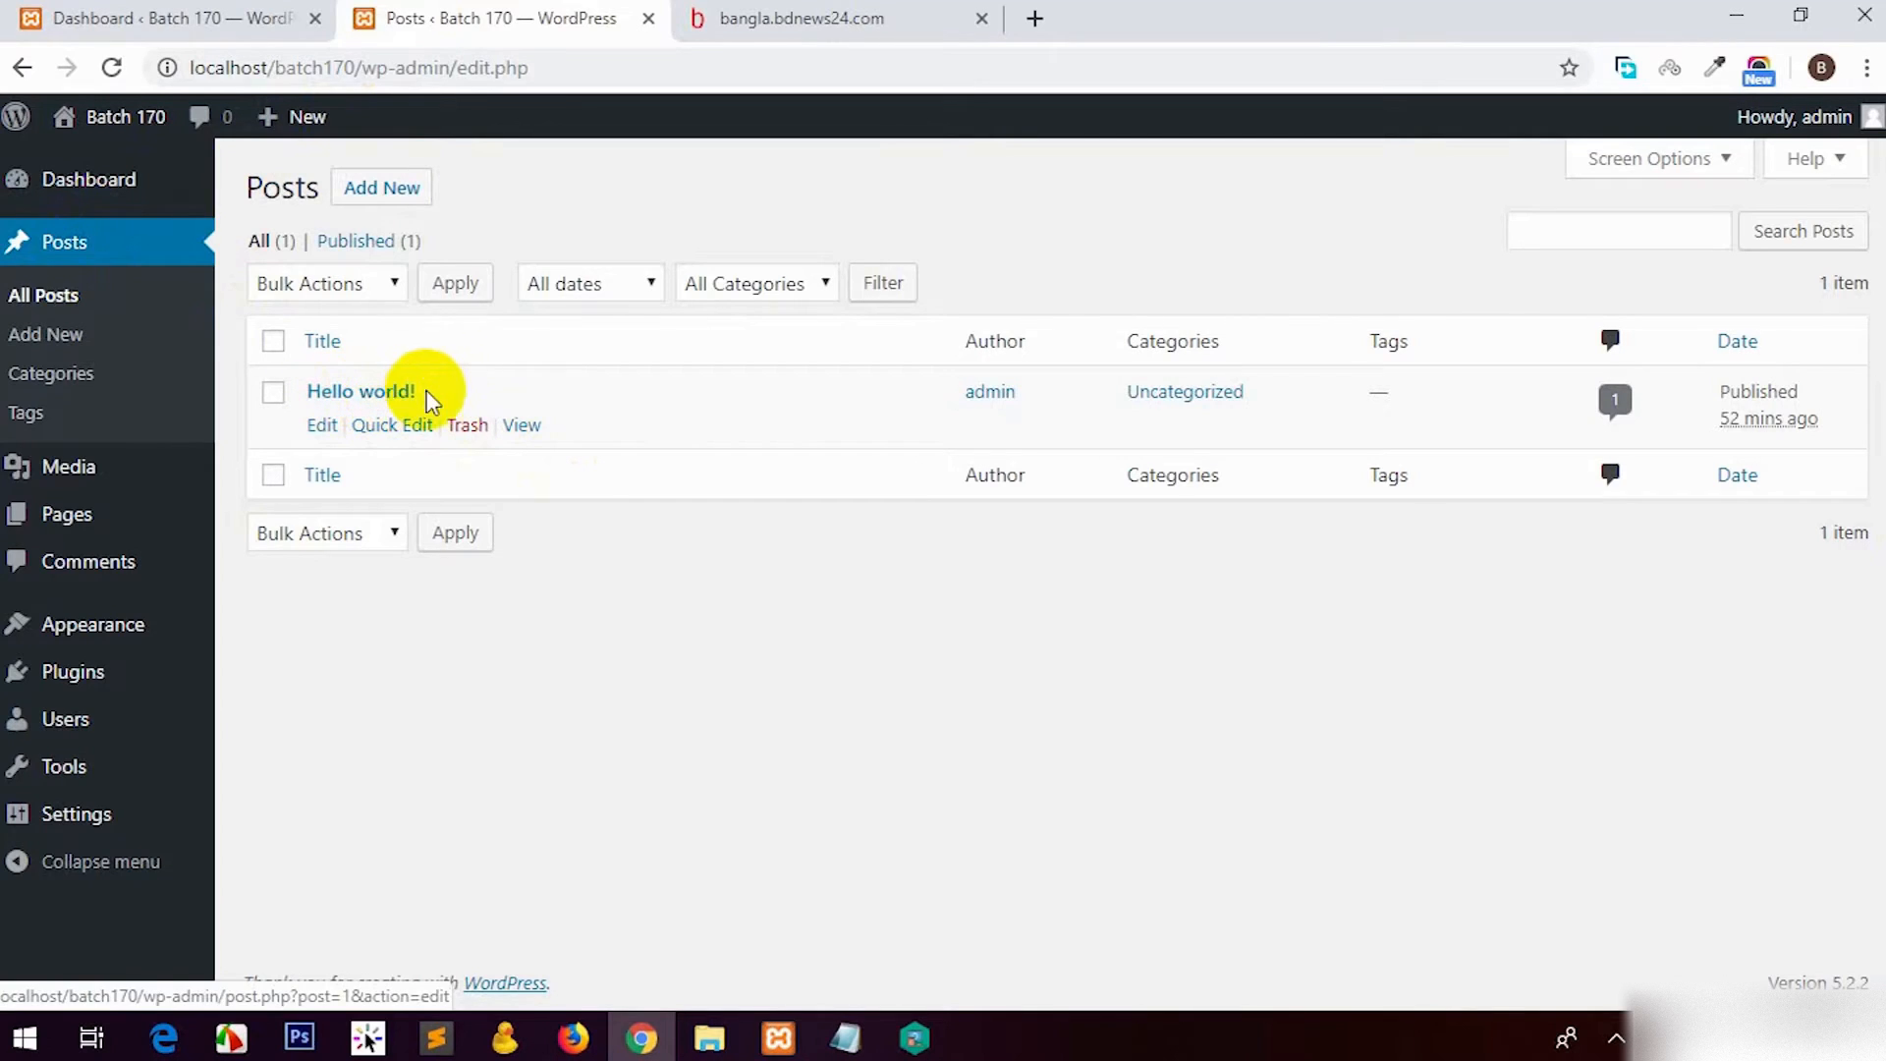
{"action": "left_click", "coordinate": [521, 425]}
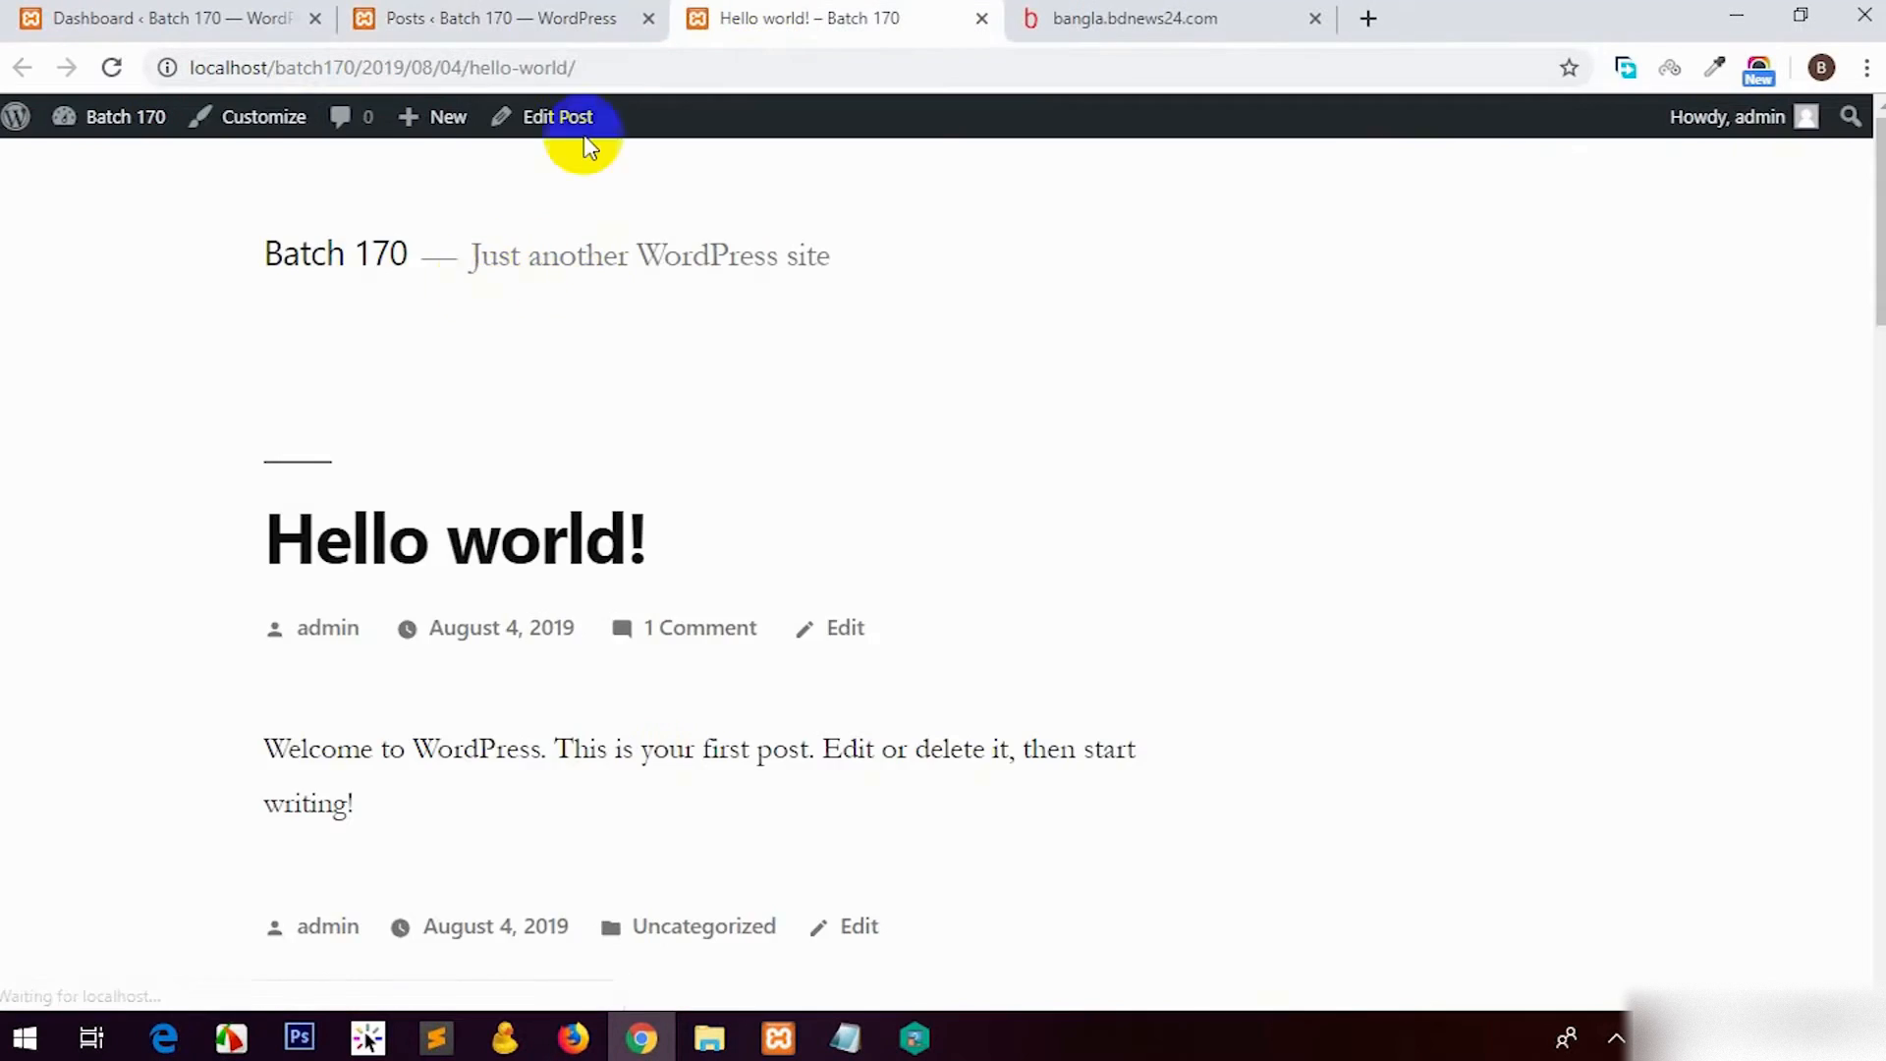
{"action": "left_click_drag", "start_coordinate": [578, 67], "coordinate": [232, 67]}
{"action": "left_click", "coordinate": [615, 370]}
{"action": "scroll", "coordinate": [640, 421], "scroll_direction": "down", "scroll_amount": 3}
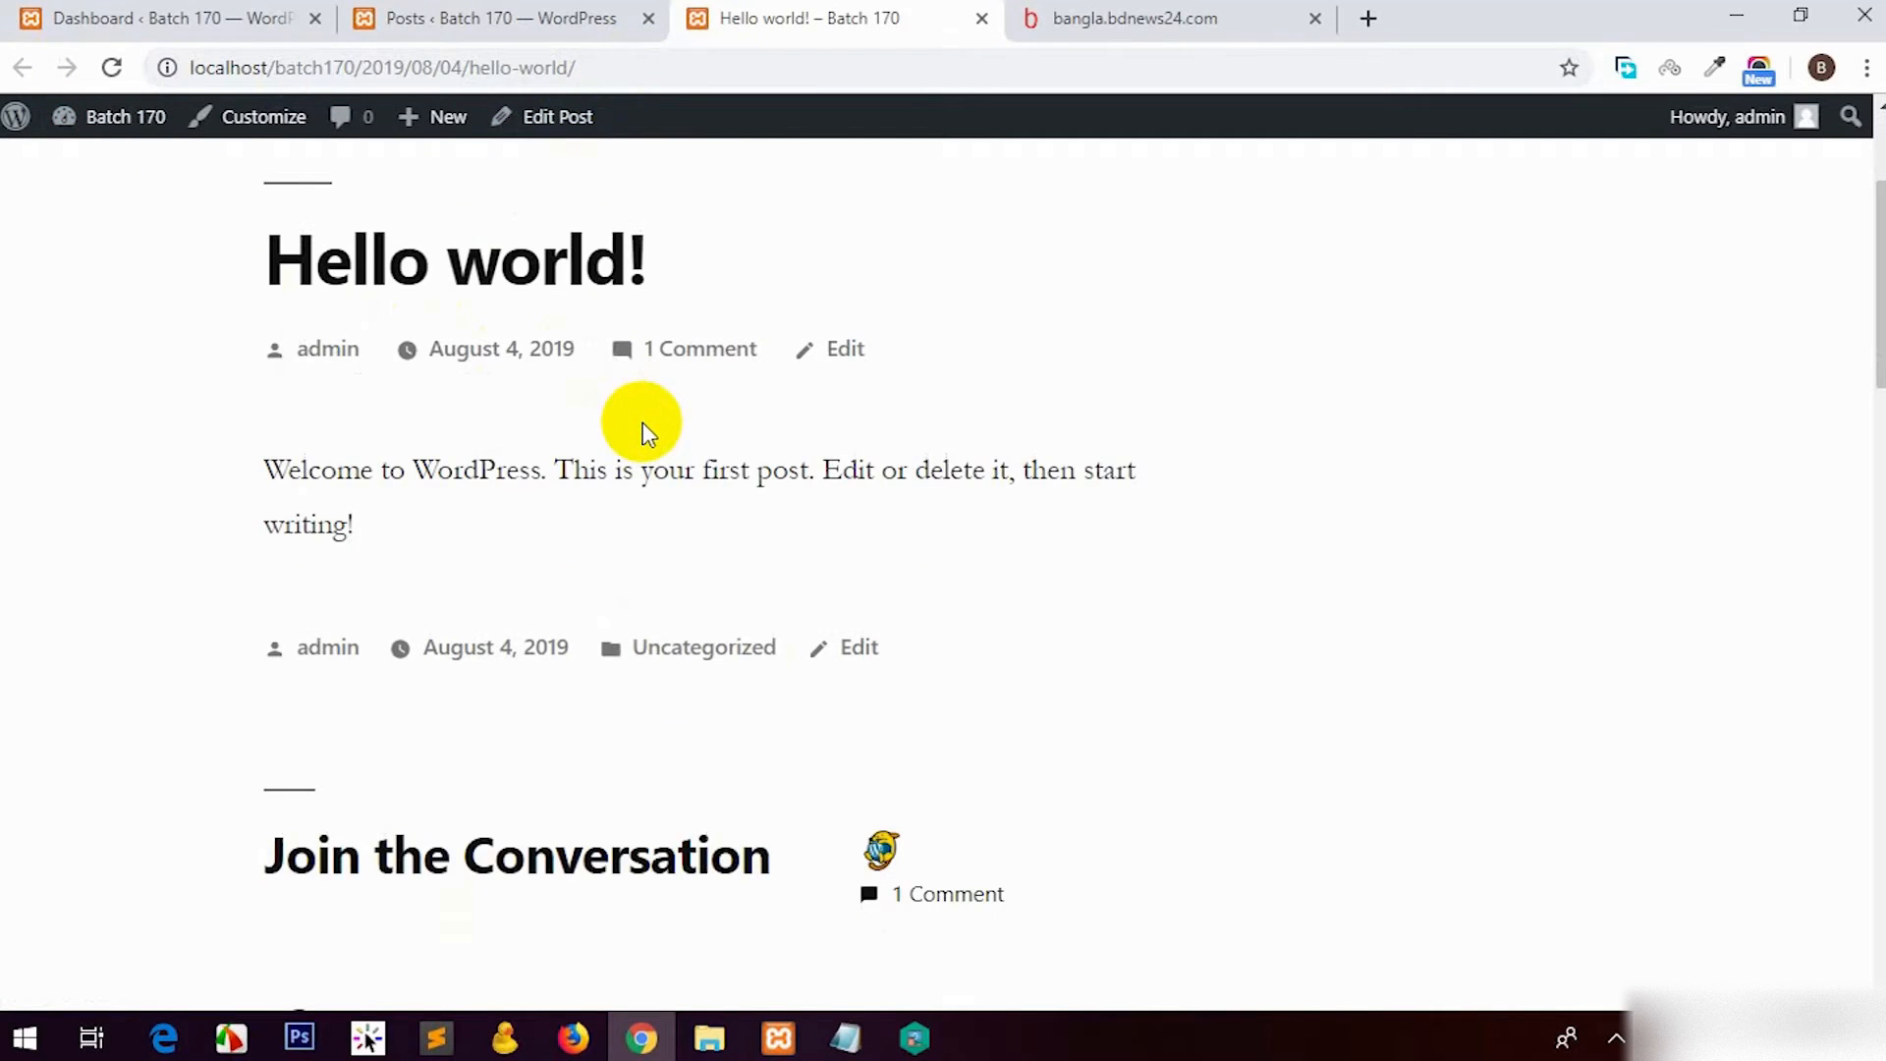
{"action": "left_click_drag", "start_coordinate": [430, 493], "coordinate": [610, 530]}
{"action": "left_click", "coordinate": [656, 531]}
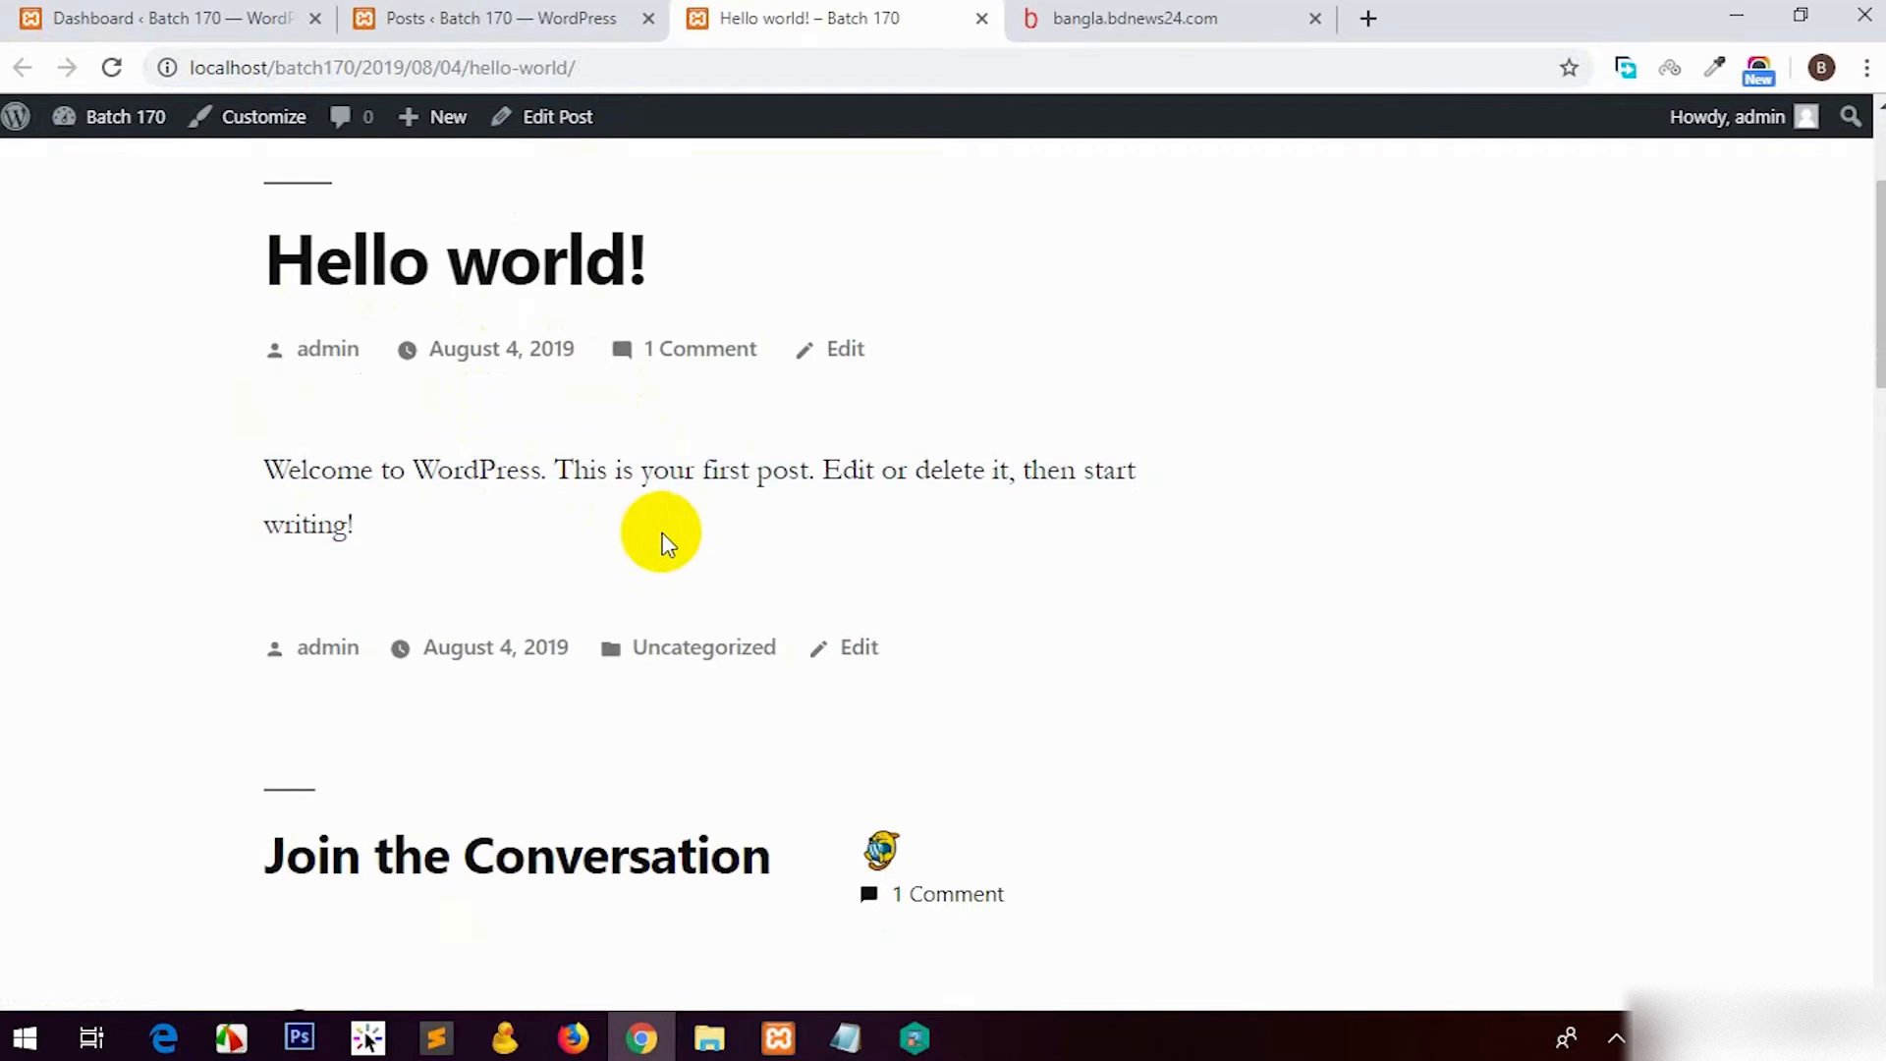
Step: Examine the comment section and body text of the published "Hello world!" post
{"action": "scroll", "coordinate": [642, 540], "scroll_direction": "down", "scroll_amount": 4}
{"action": "scroll", "coordinate": [639, 535], "scroll_direction": "up", "scroll_amount": 7}
{"action": "scroll", "coordinate": [792, 615], "scroll_direction": "down", "scroll_amount": 14}
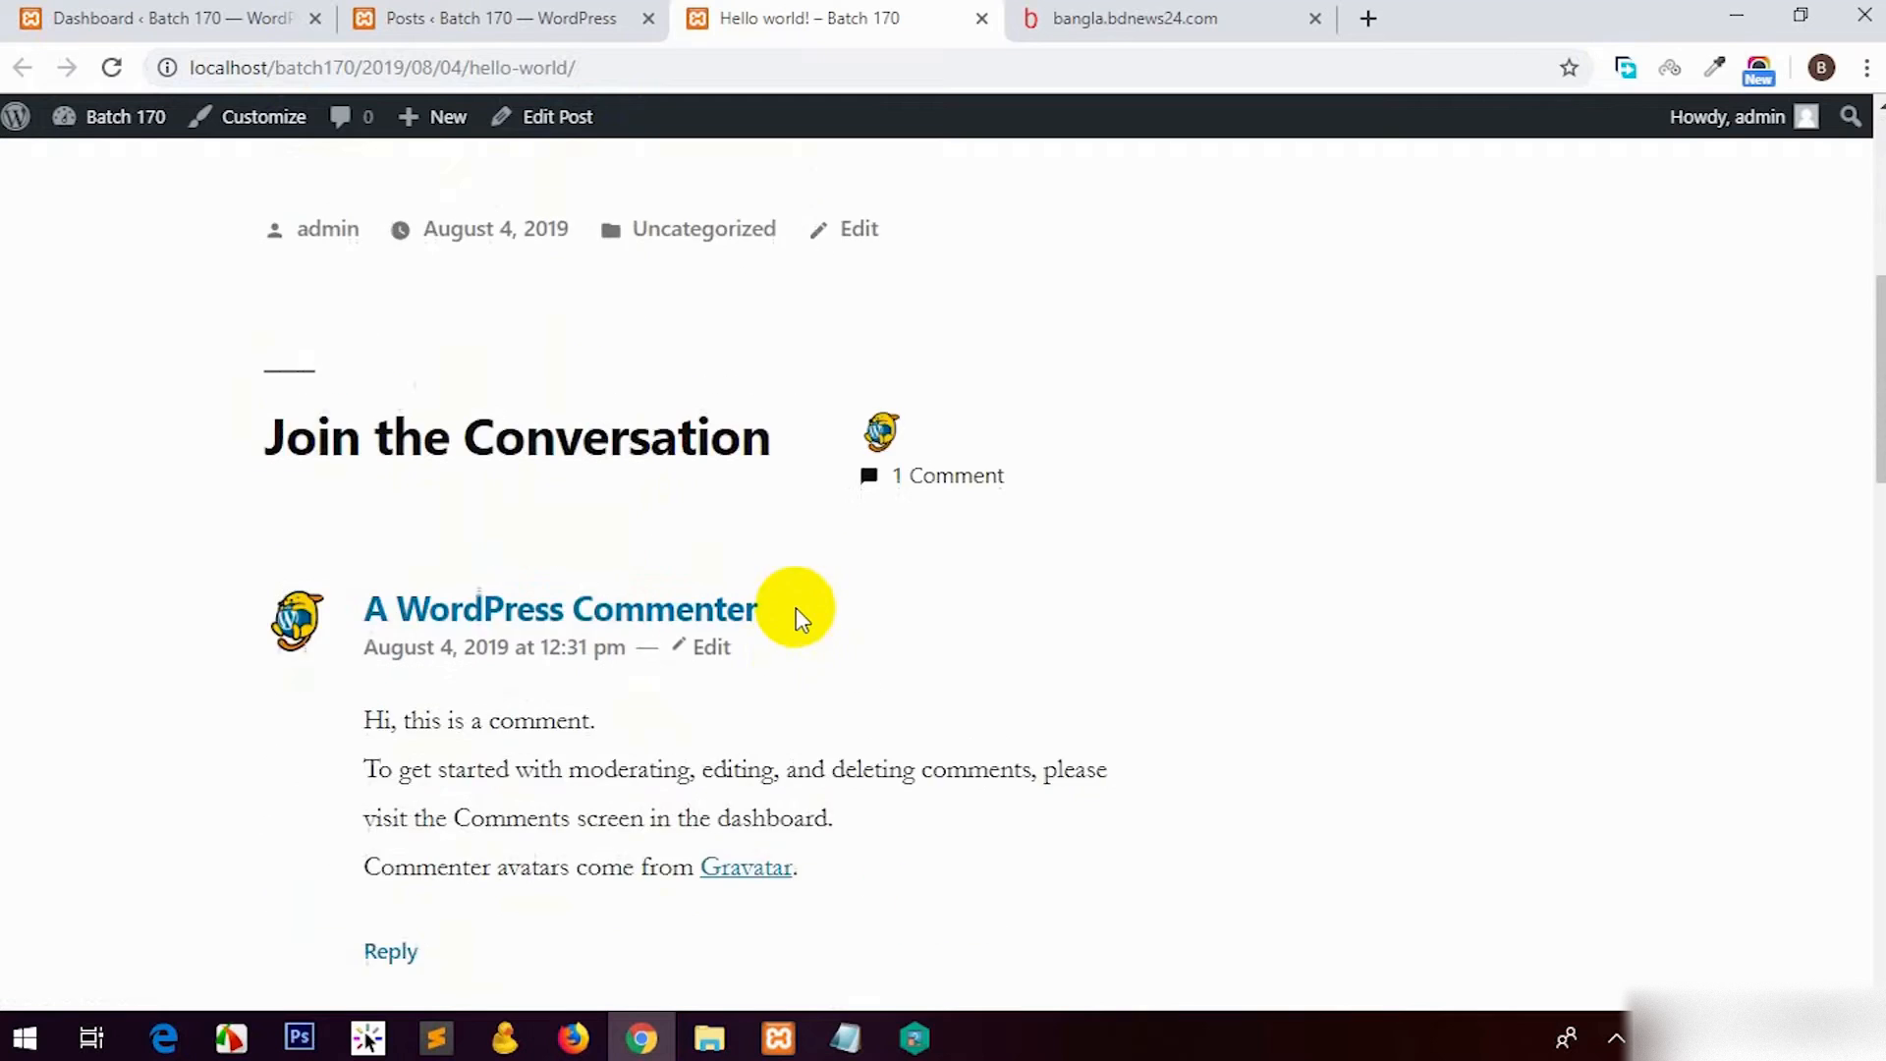
{"action": "scroll", "coordinate": [684, 367], "scroll_direction": "up", "scroll_amount": 4}
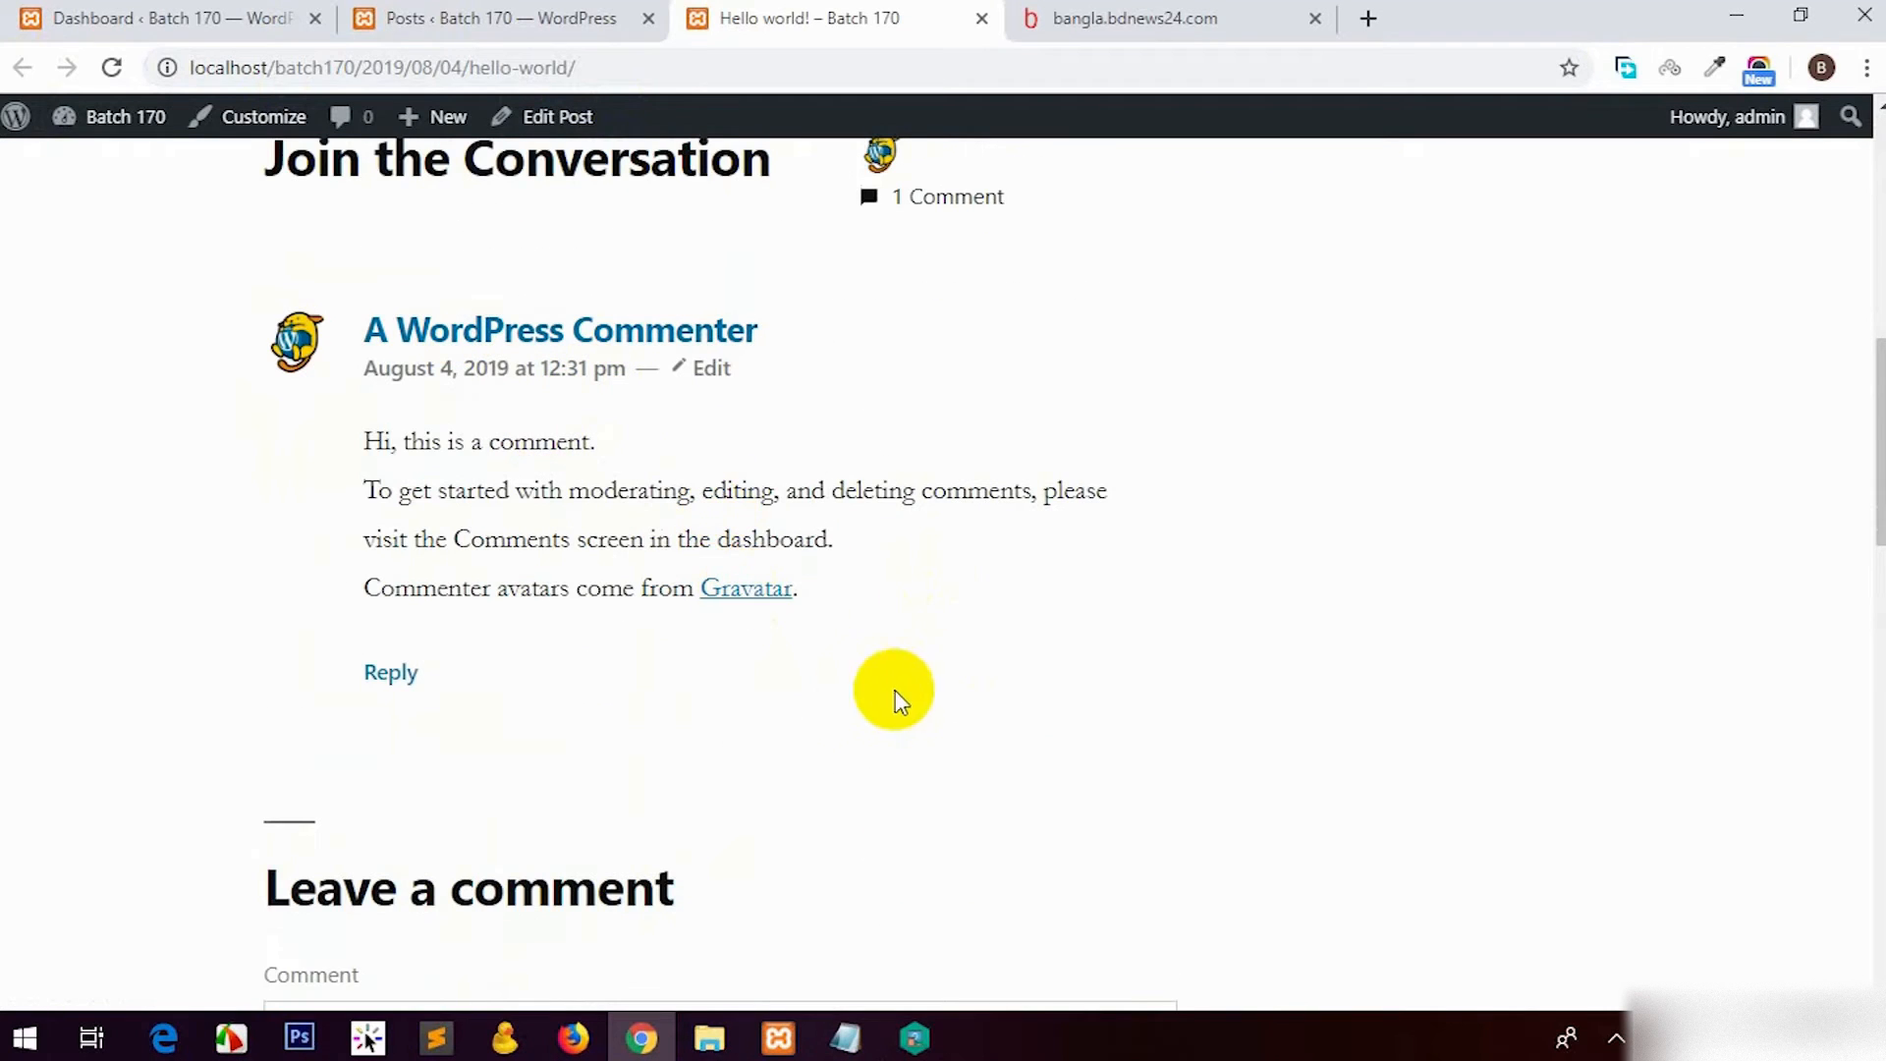
{"action": "left_click", "coordinate": [555, 17]}
{"action": "left_click", "coordinate": [792, 17]}
{"action": "scroll", "coordinate": [727, 568], "scroll_direction": "up", "scroll_amount": 8}
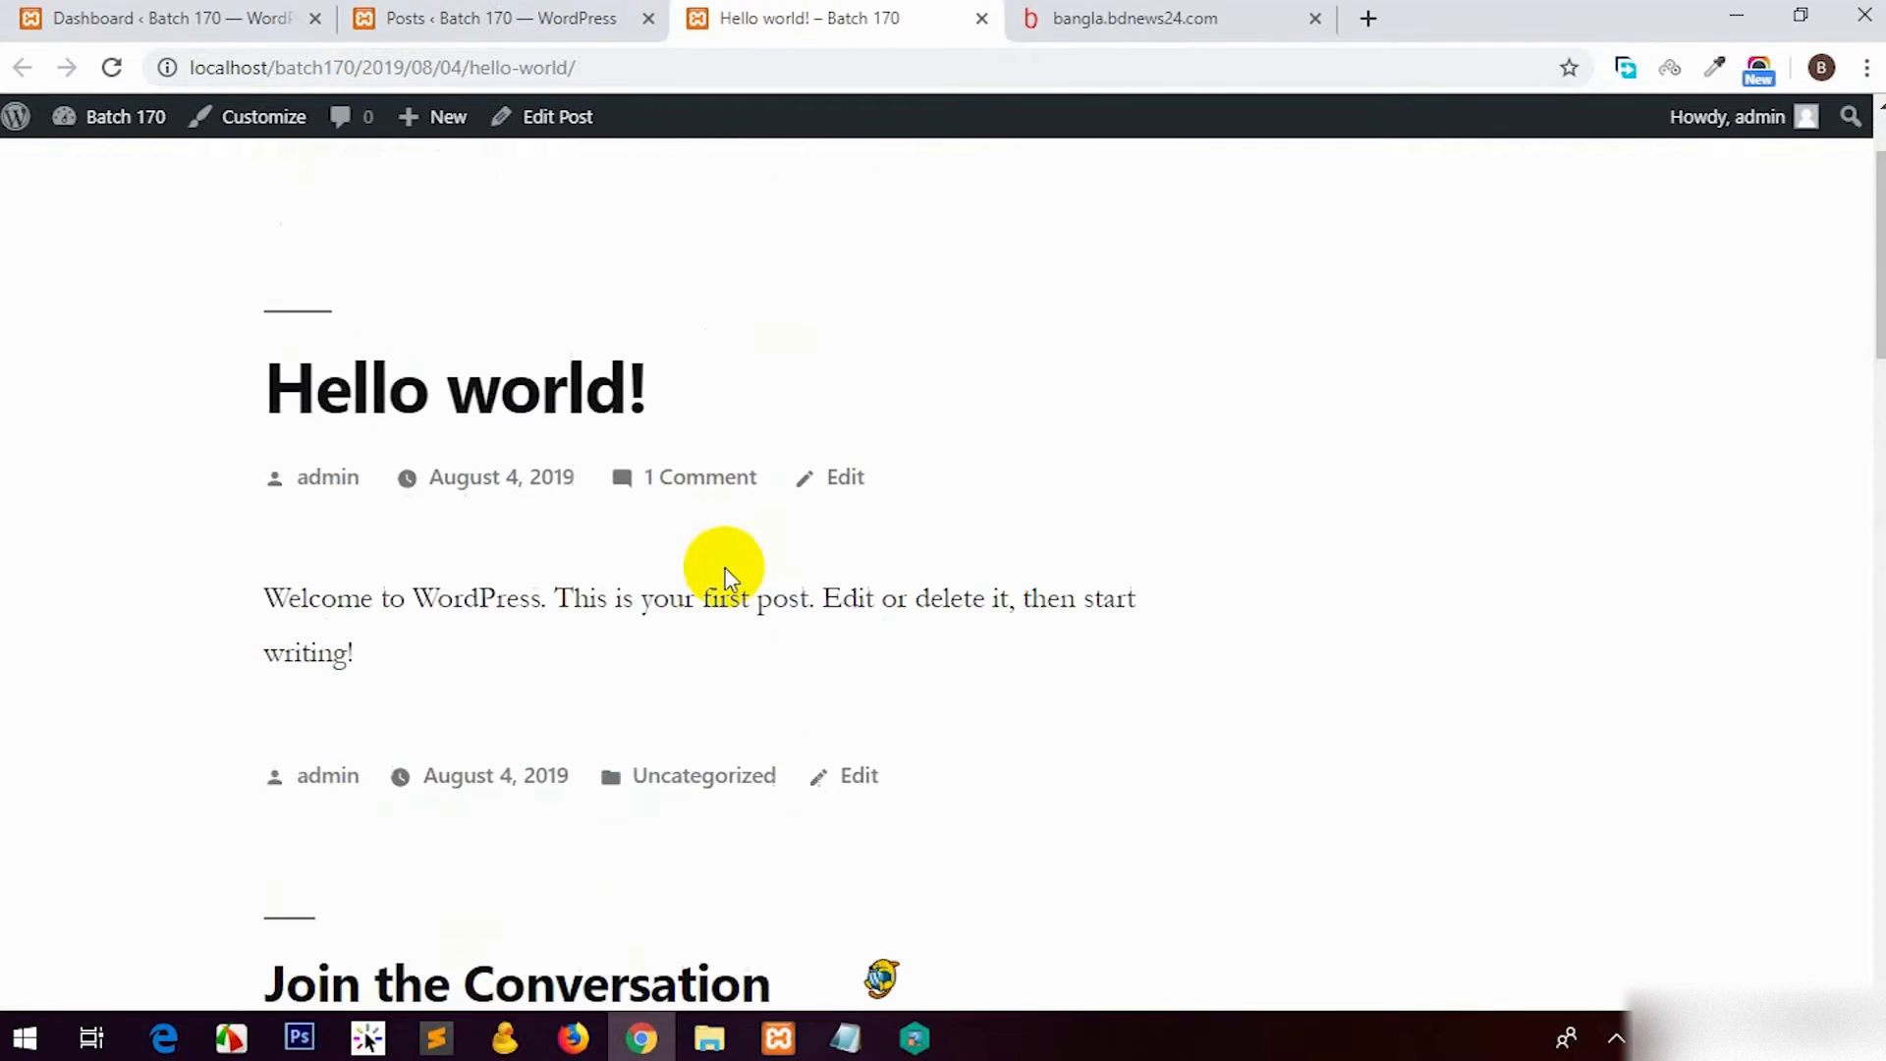
{"action": "left_click_drag", "start_coordinate": [266, 609], "coordinate": [498, 638]}
Step: Open the "Hello world!" post for editing in a new tab placed directly after the posts list tab
{"action": "left_click", "coordinate": [484, 15]}
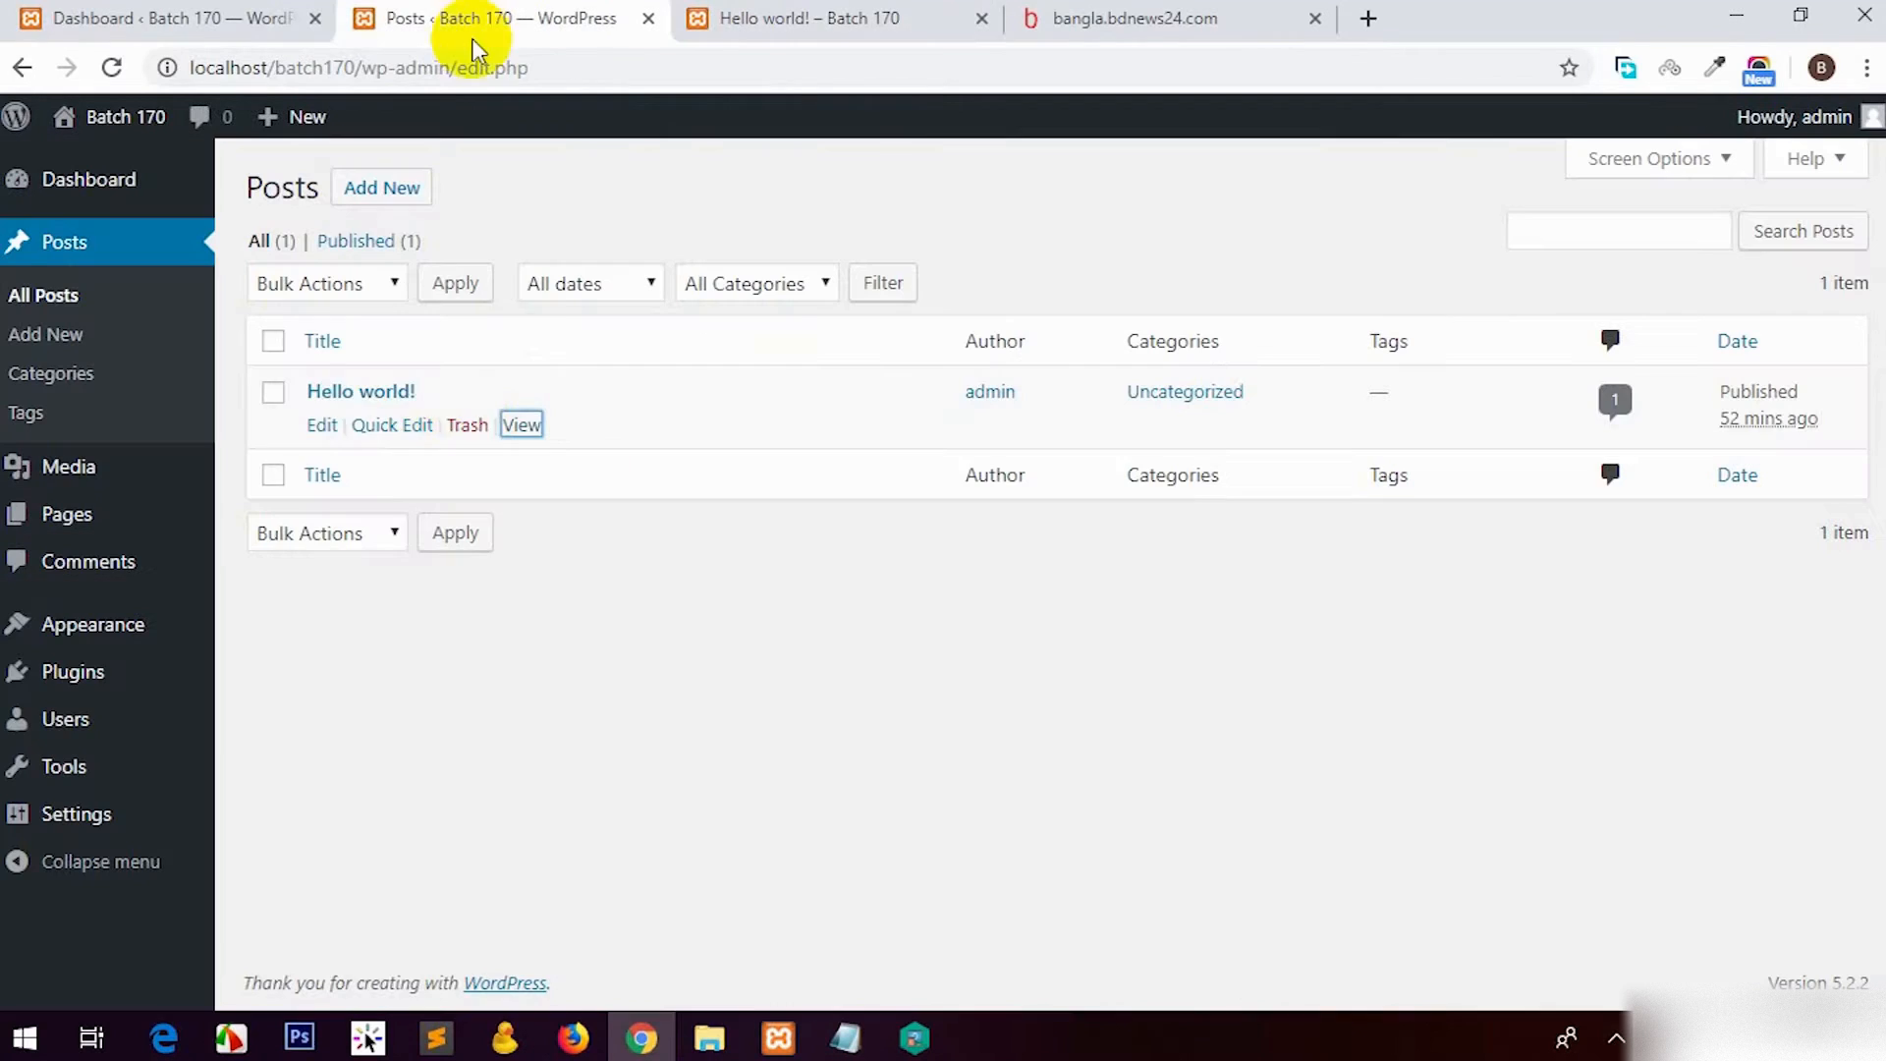
{"action": "left_click", "coordinate": [324, 427], "text": "ctrl"}
{"action": "left_click_drag", "start_coordinate": [972, 14], "coordinate": [776, 16]}
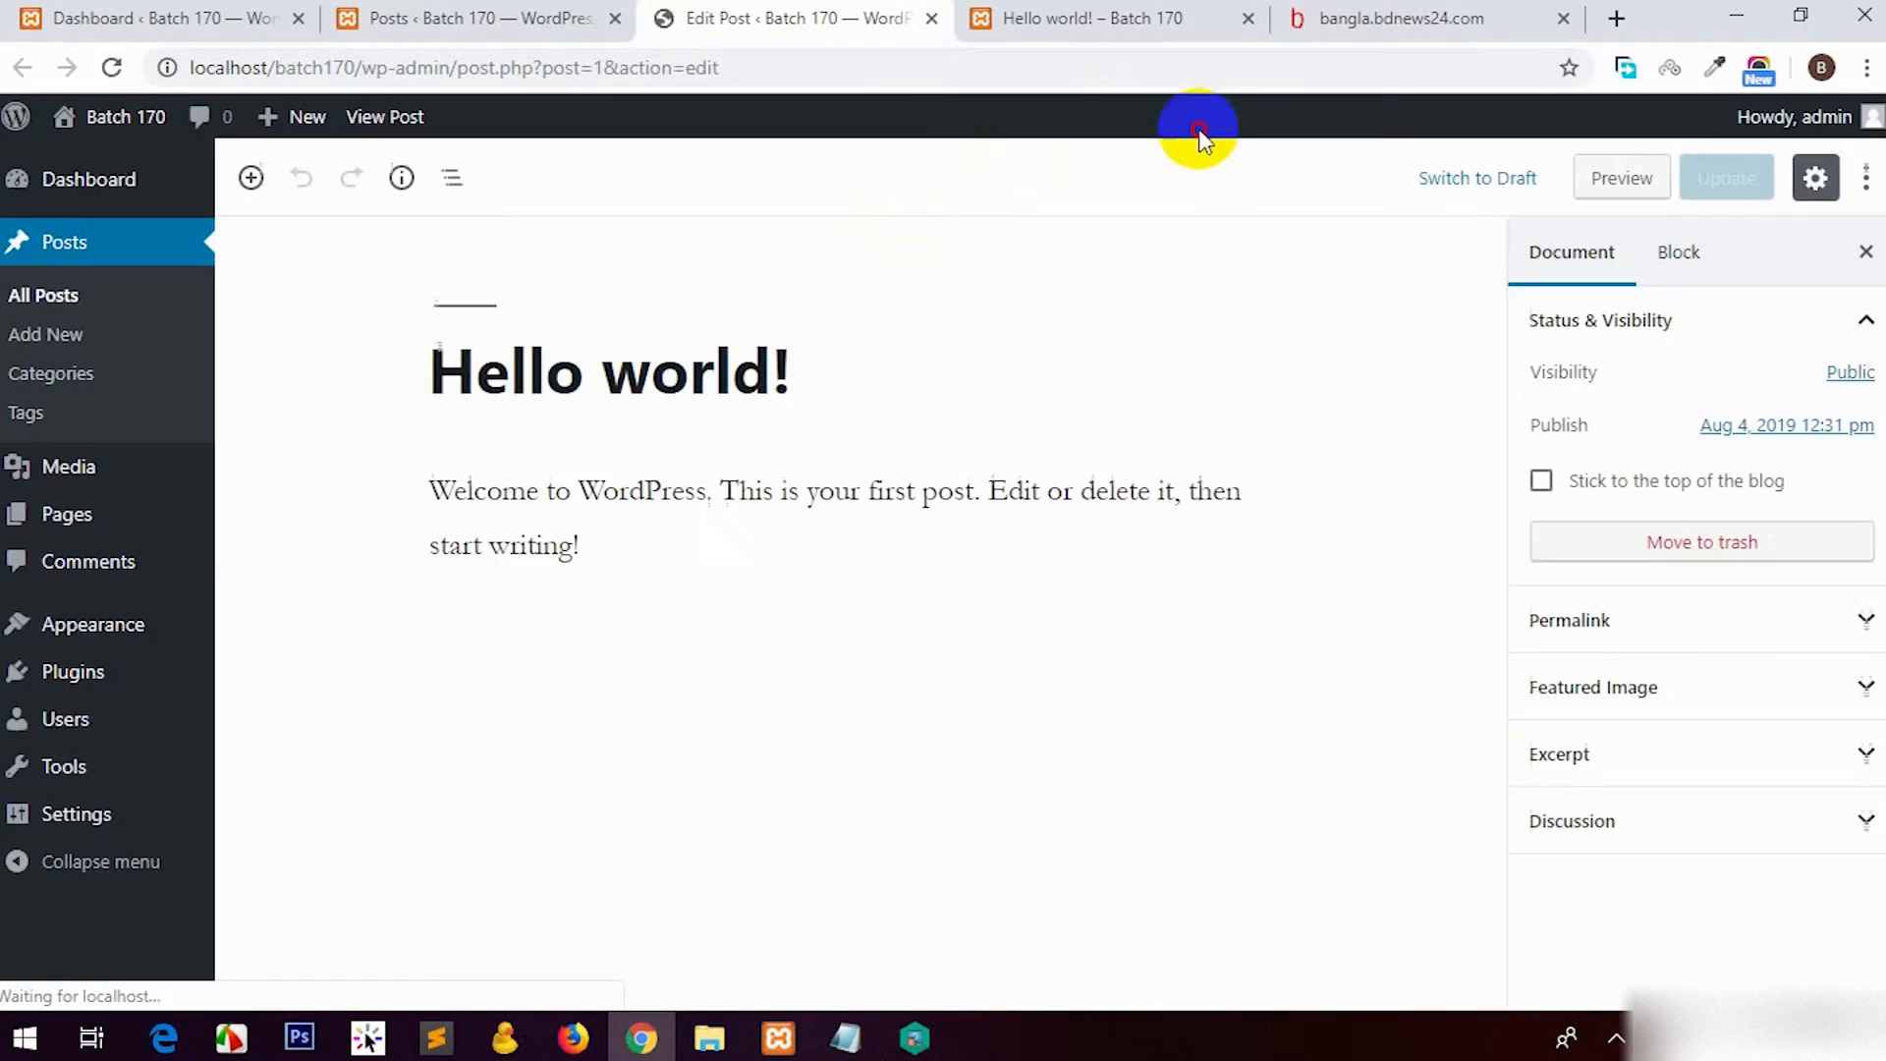
Step: Open a second editing tab for the "Hello world!" post from the posts list and close it
{"action": "left_click", "coordinate": [484, 15]}
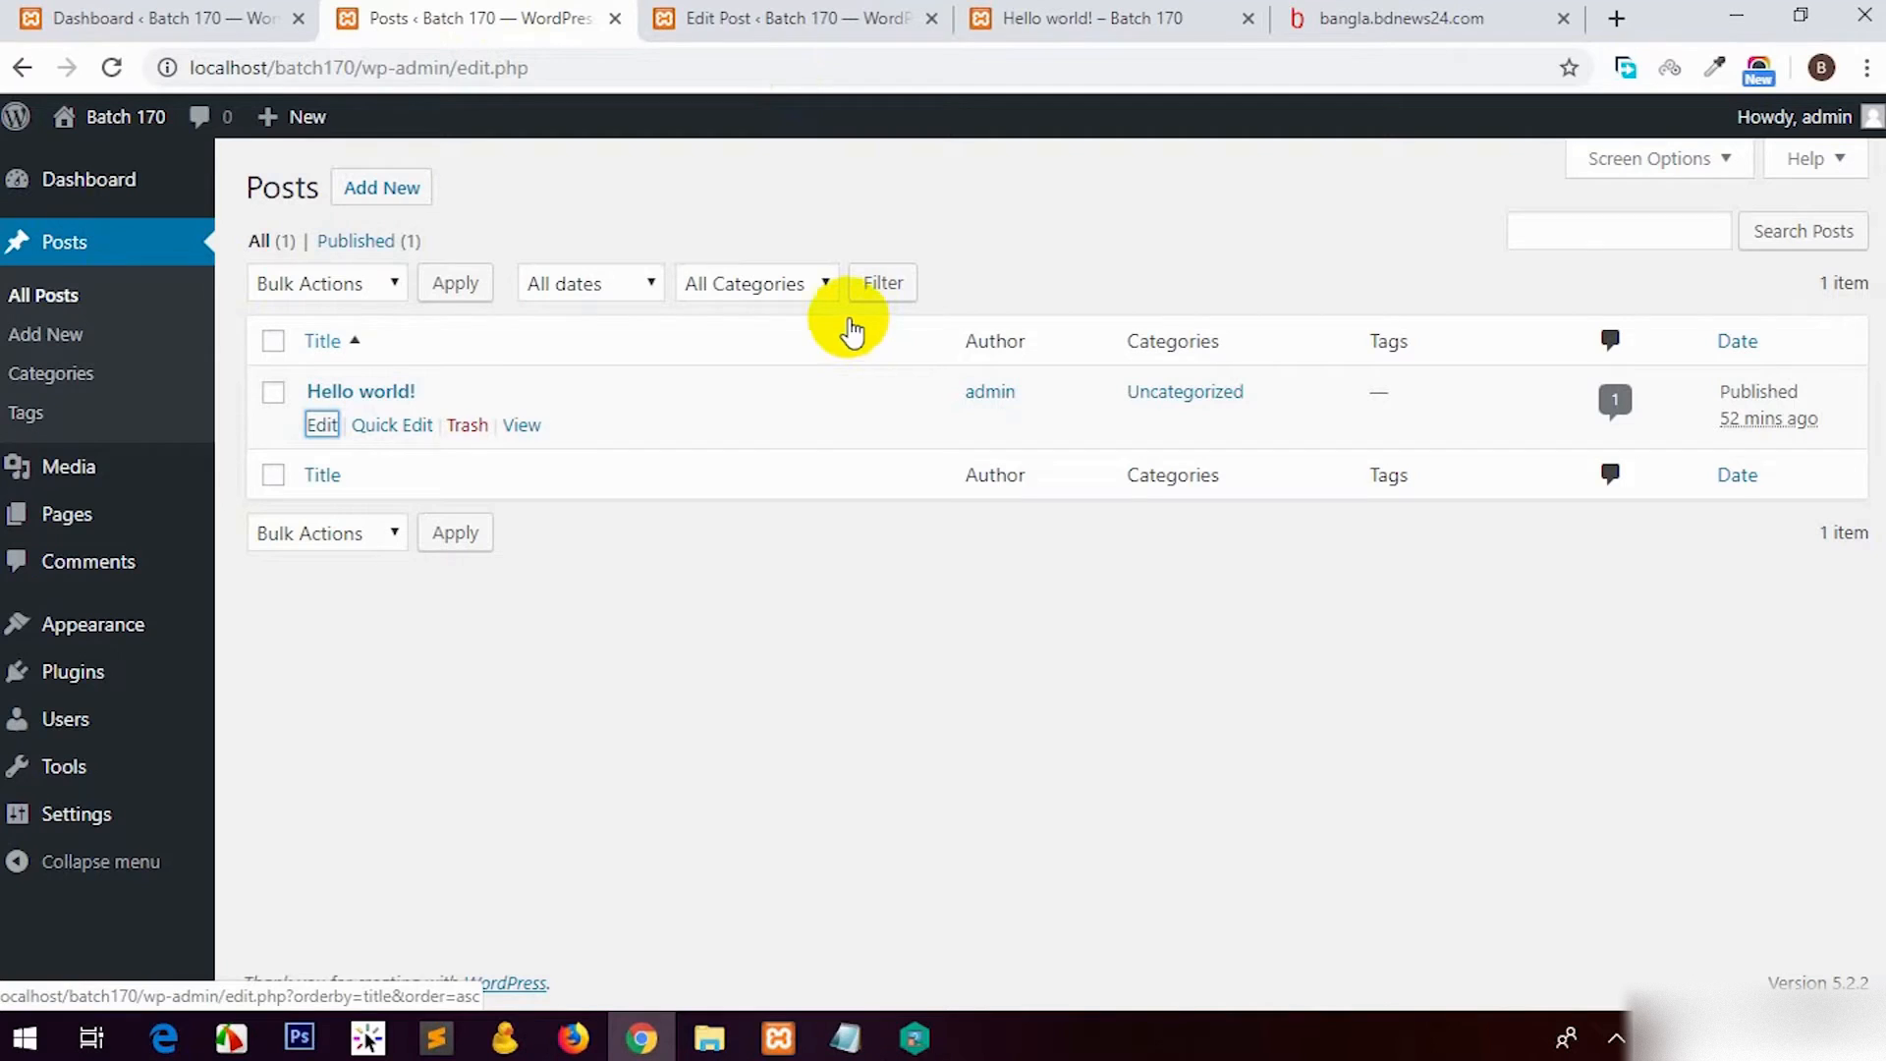
{"action": "right_click", "coordinate": [320, 422]}
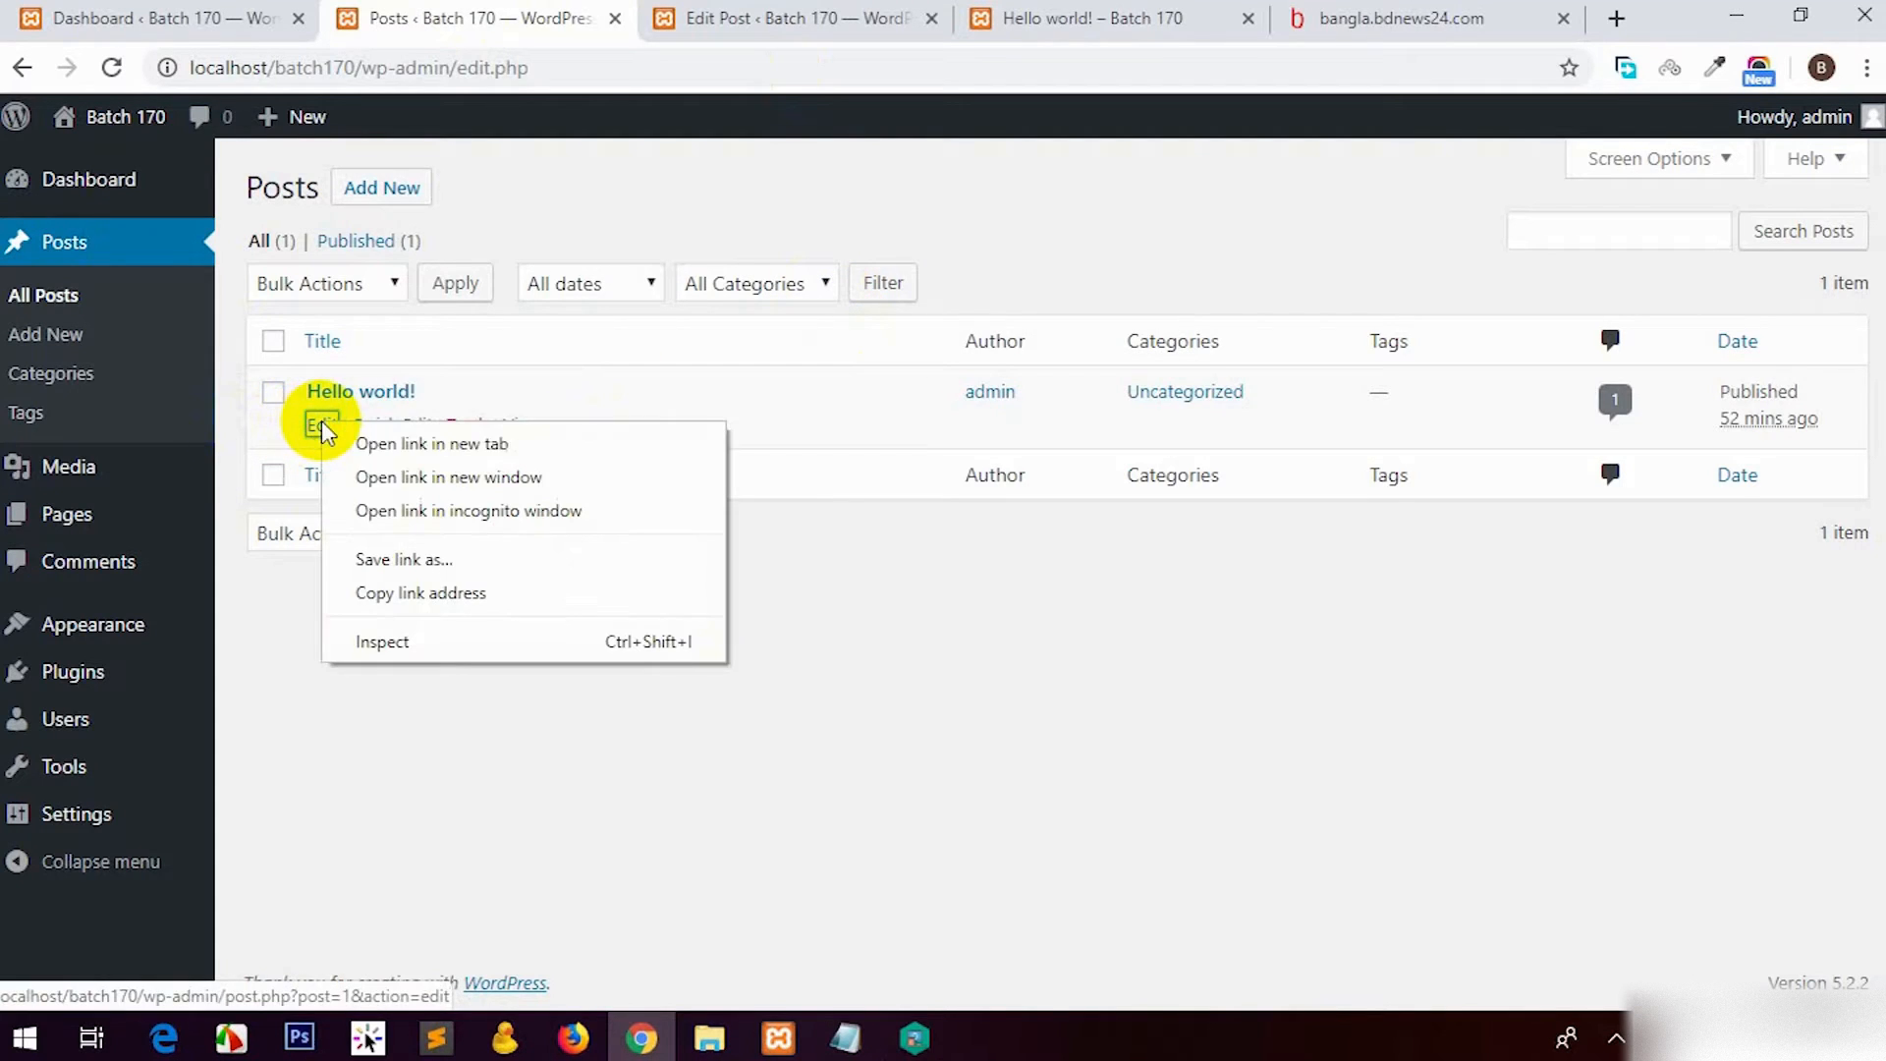
{"action": "left_click", "coordinate": [388, 444]}
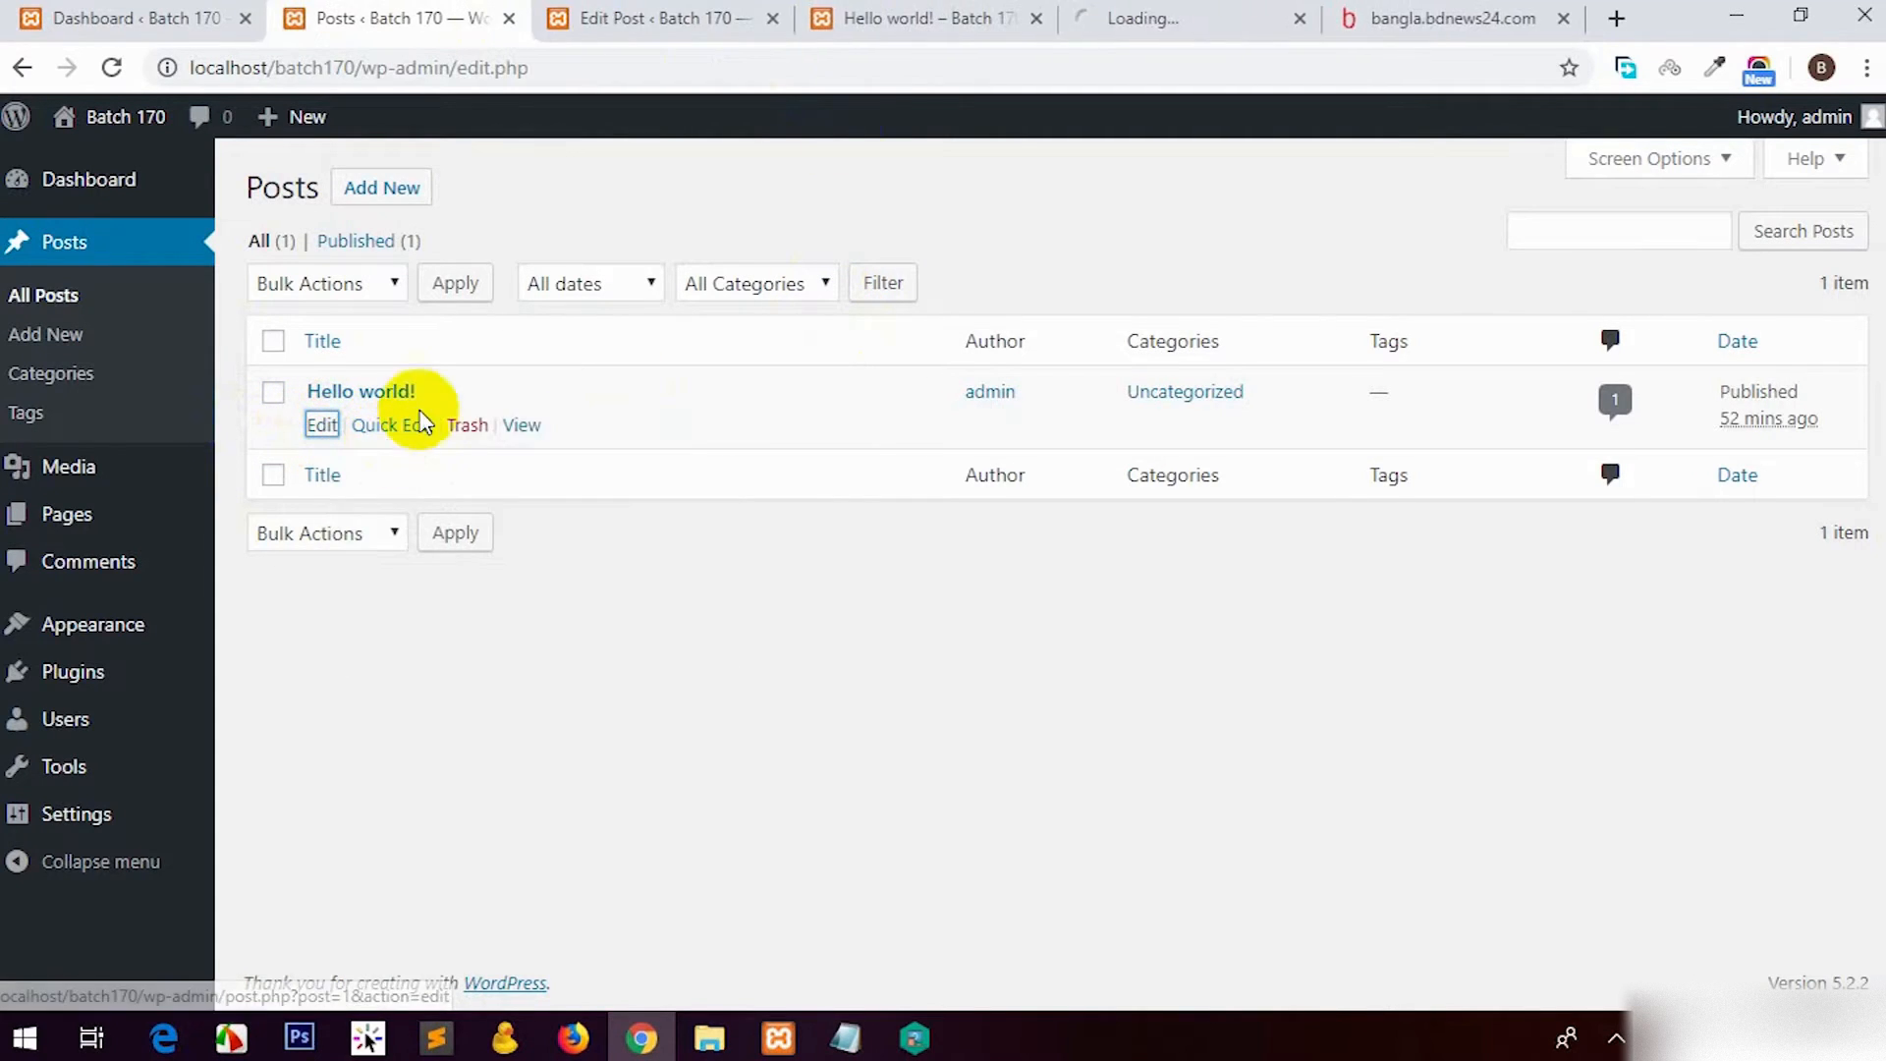
{"action": "middle_click", "coordinate": [1197, 8]}
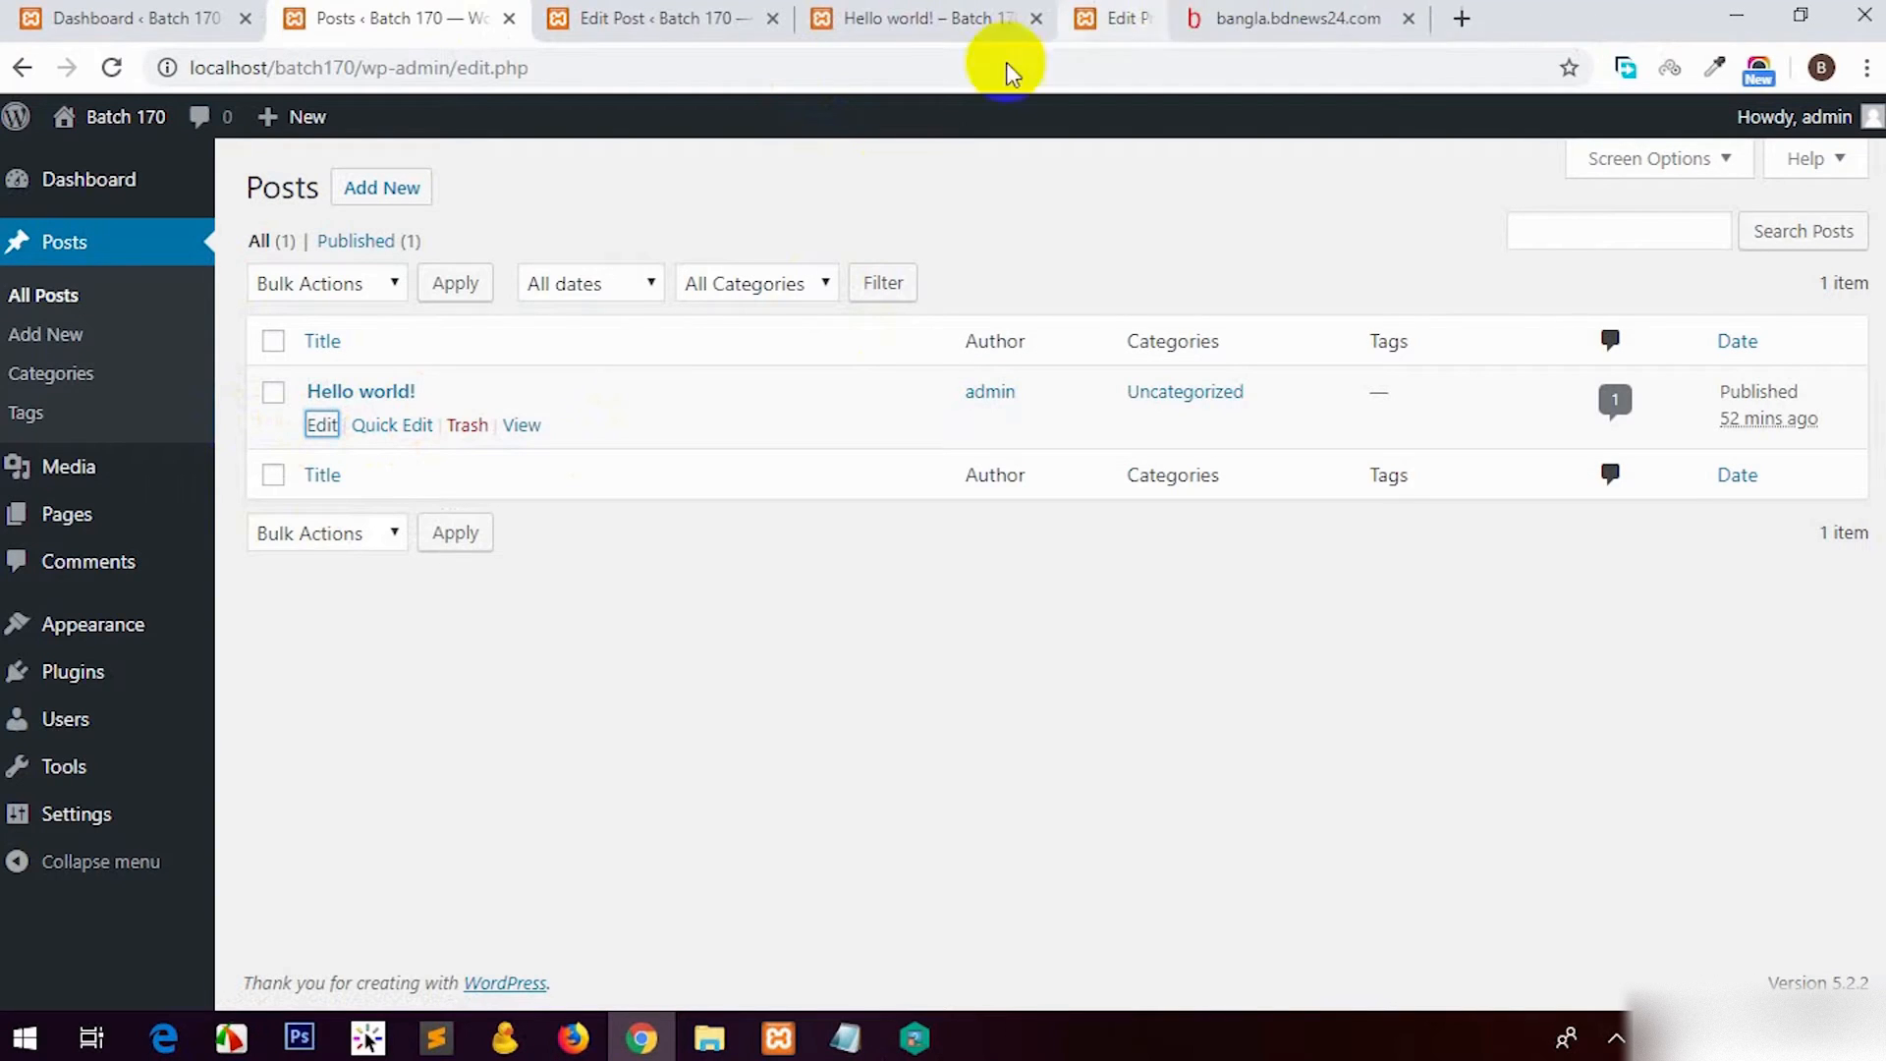
Step: Open the "Hello world!" post for editing in another new tab and switch to that tab
{"action": "middle_click", "coordinate": [320, 425]}
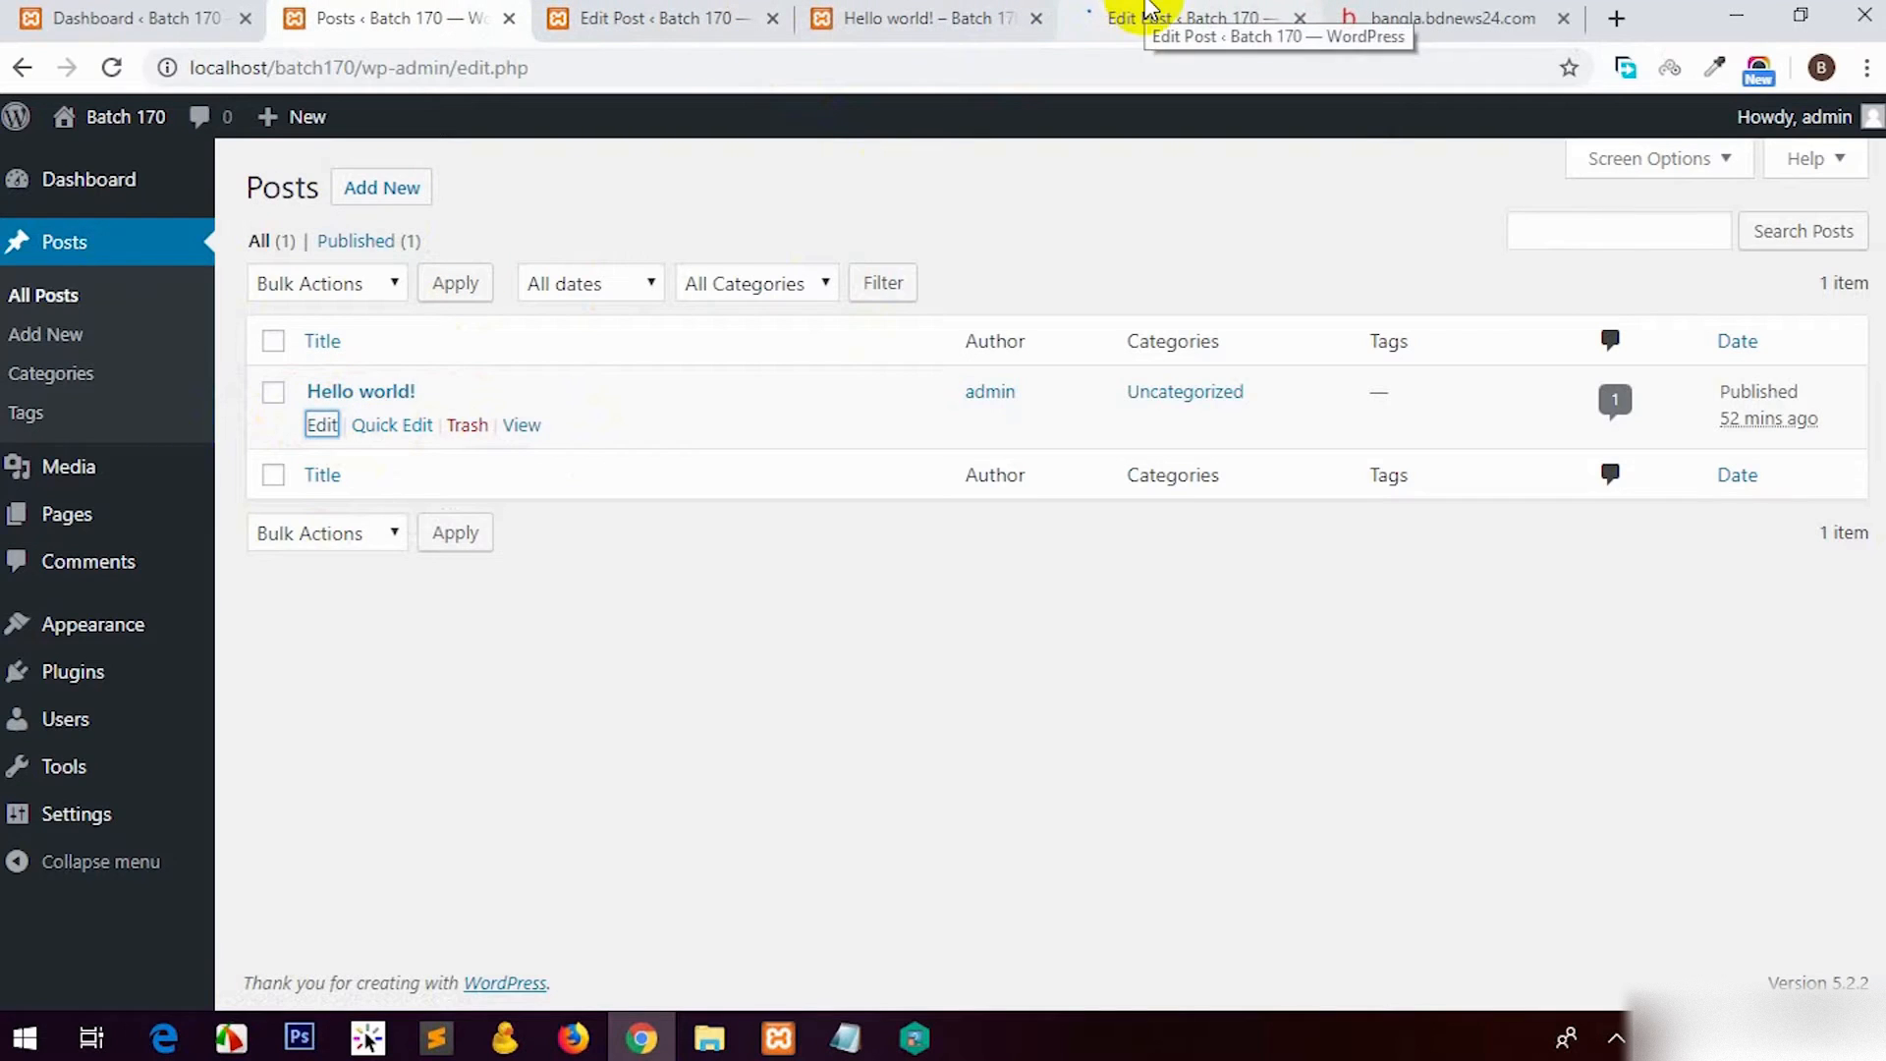
{"action": "left_click", "coordinate": [1144, 12]}
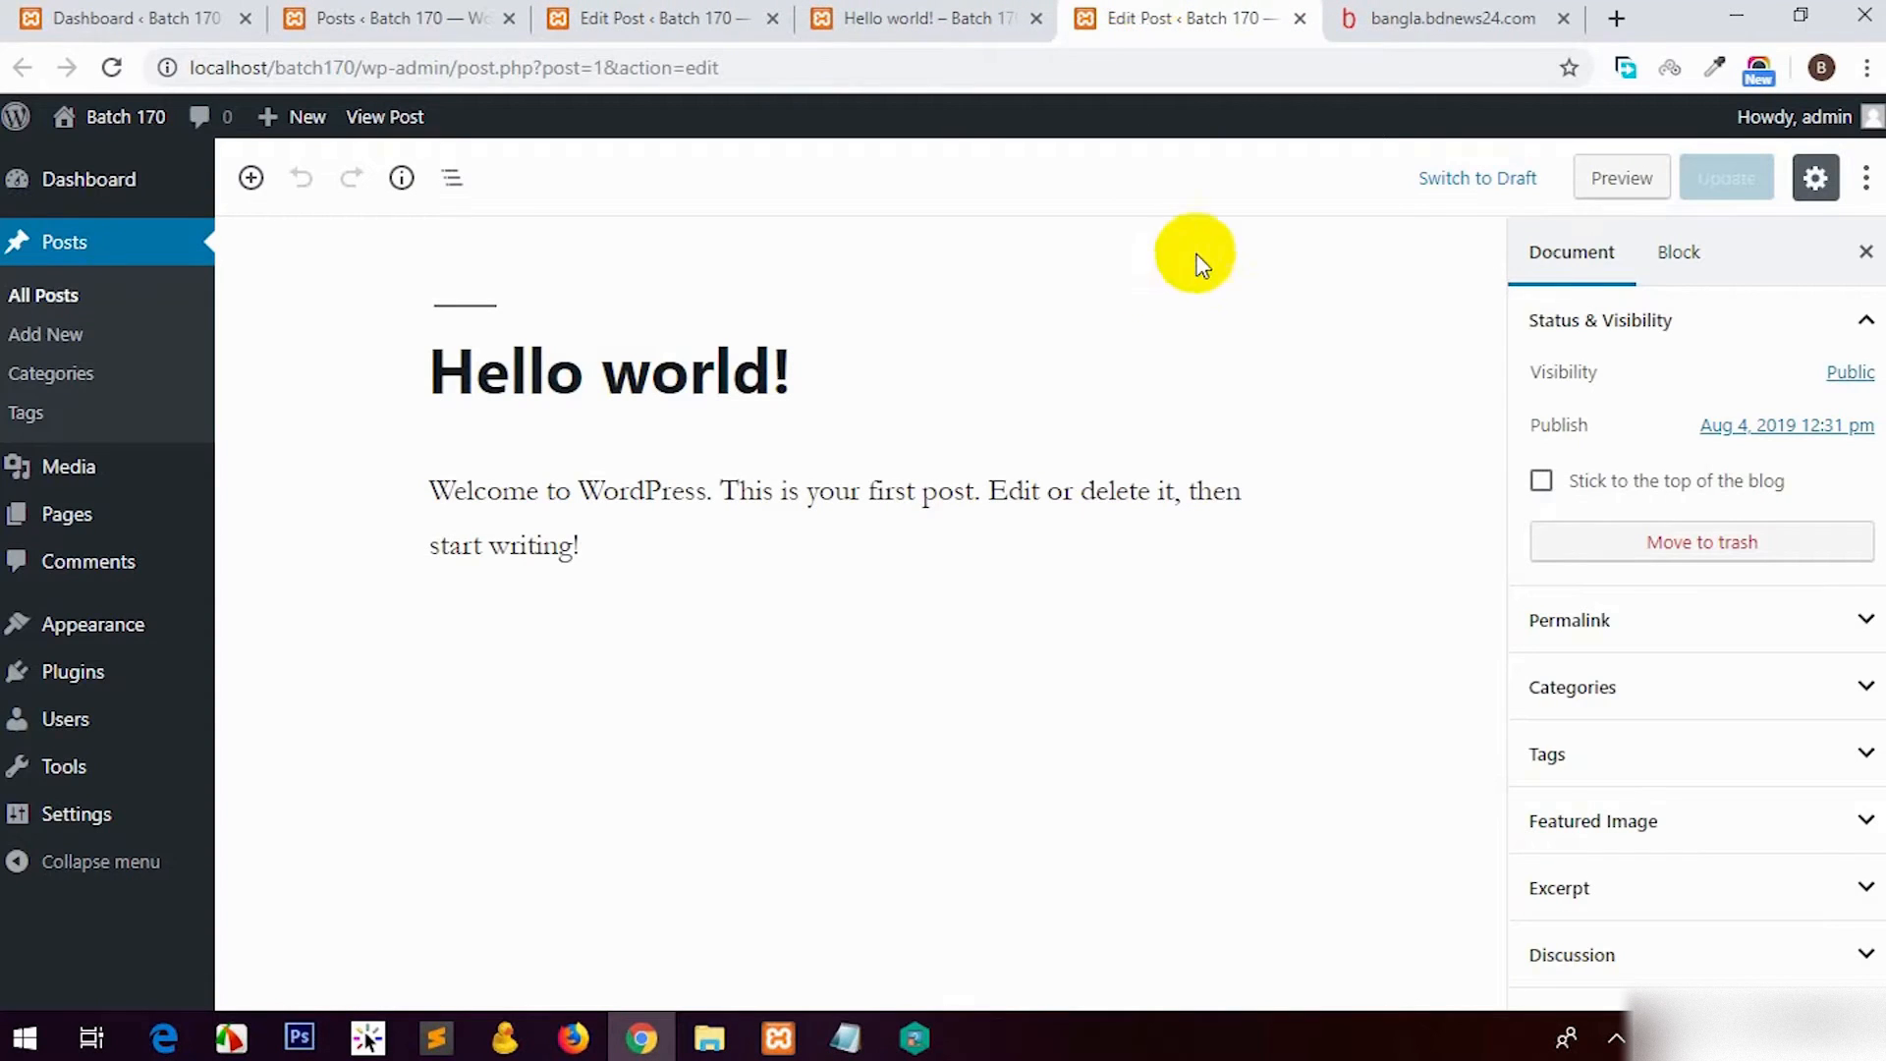
Step: Close the bdnews24.com, published post and duplicate editor tabs, keeping a single editing tab for the "Hello world!" post
{"action": "left_click", "coordinate": [1449, 28]}
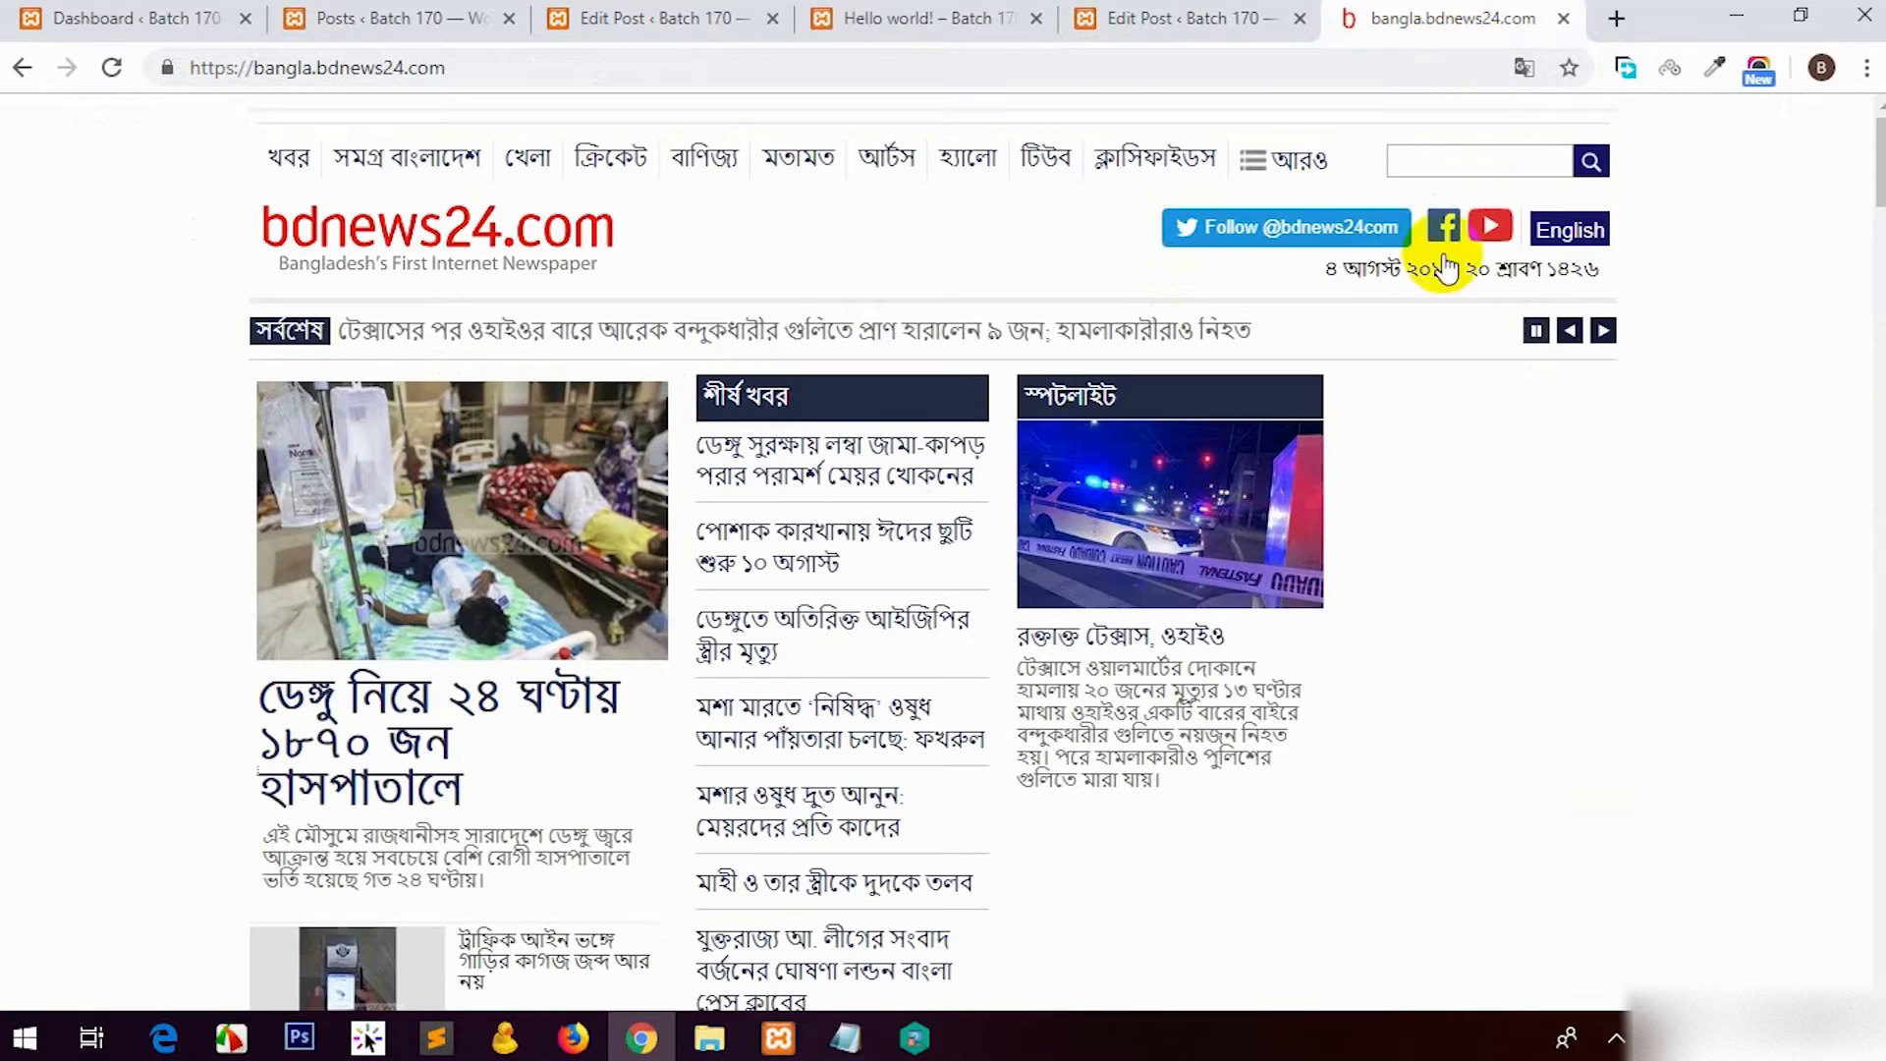
{"action": "left_click", "coordinate": [1200, 14]}
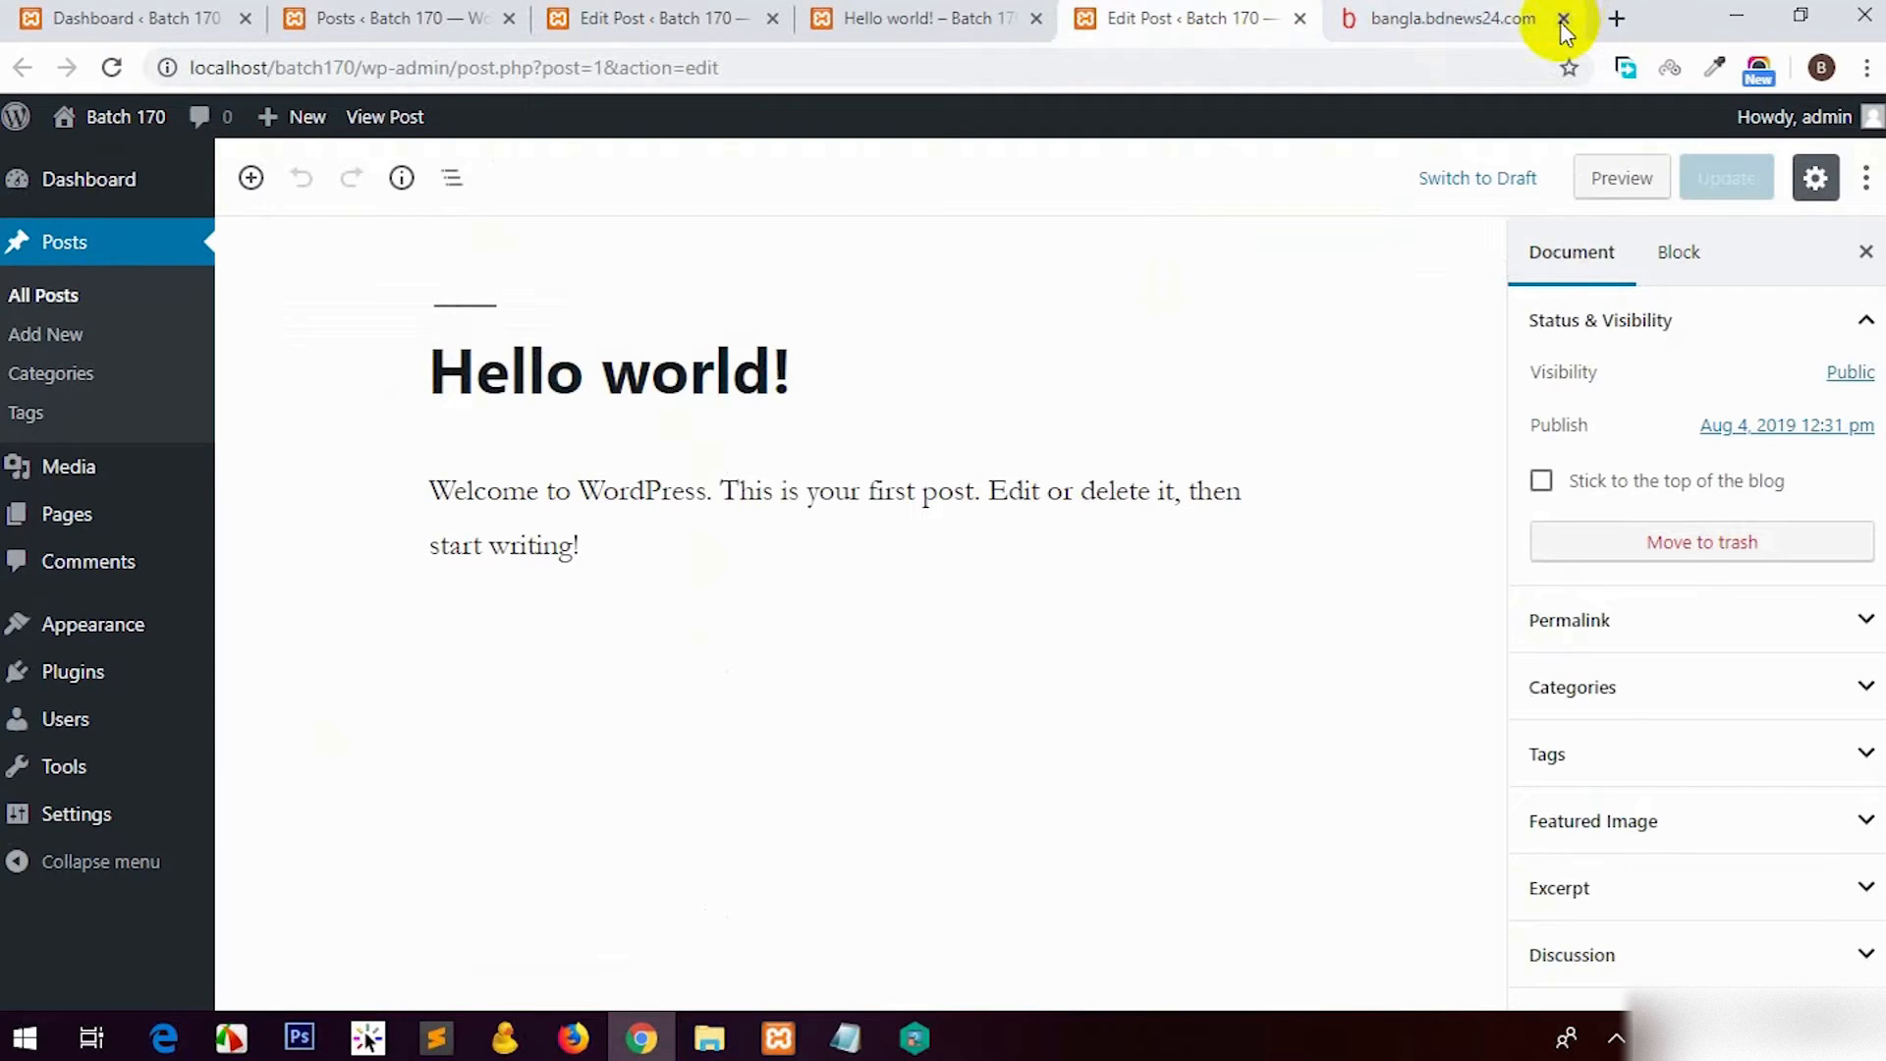
{"action": "middle_click", "coordinate": [1449, 28]}
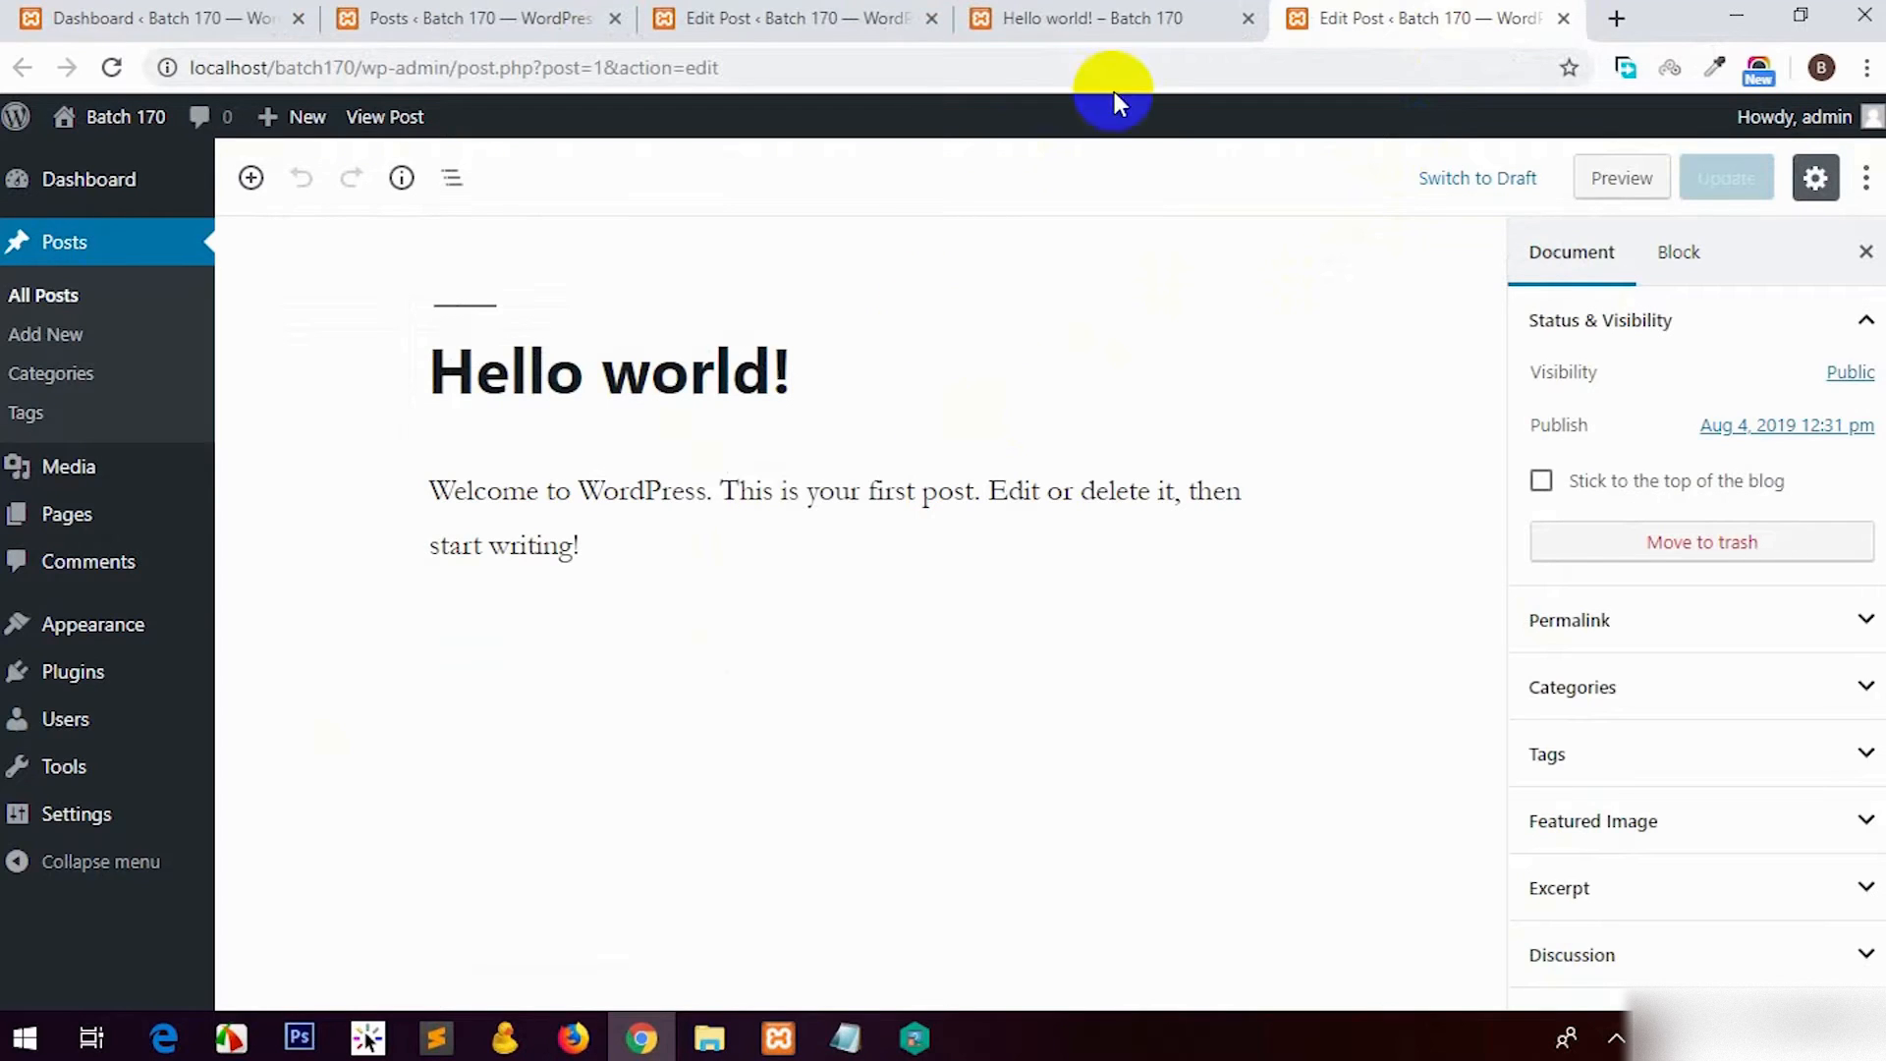
{"action": "left_click", "coordinate": [766, 10]}
{"action": "left_click", "coordinate": [1112, 10]}
{"action": "middle_click", "coordinate": [1158, 10]}
{"action": "left_click", "coordinate": [770, 12]}
{"action": "middle_click", "coordinate": [1031, 15]}
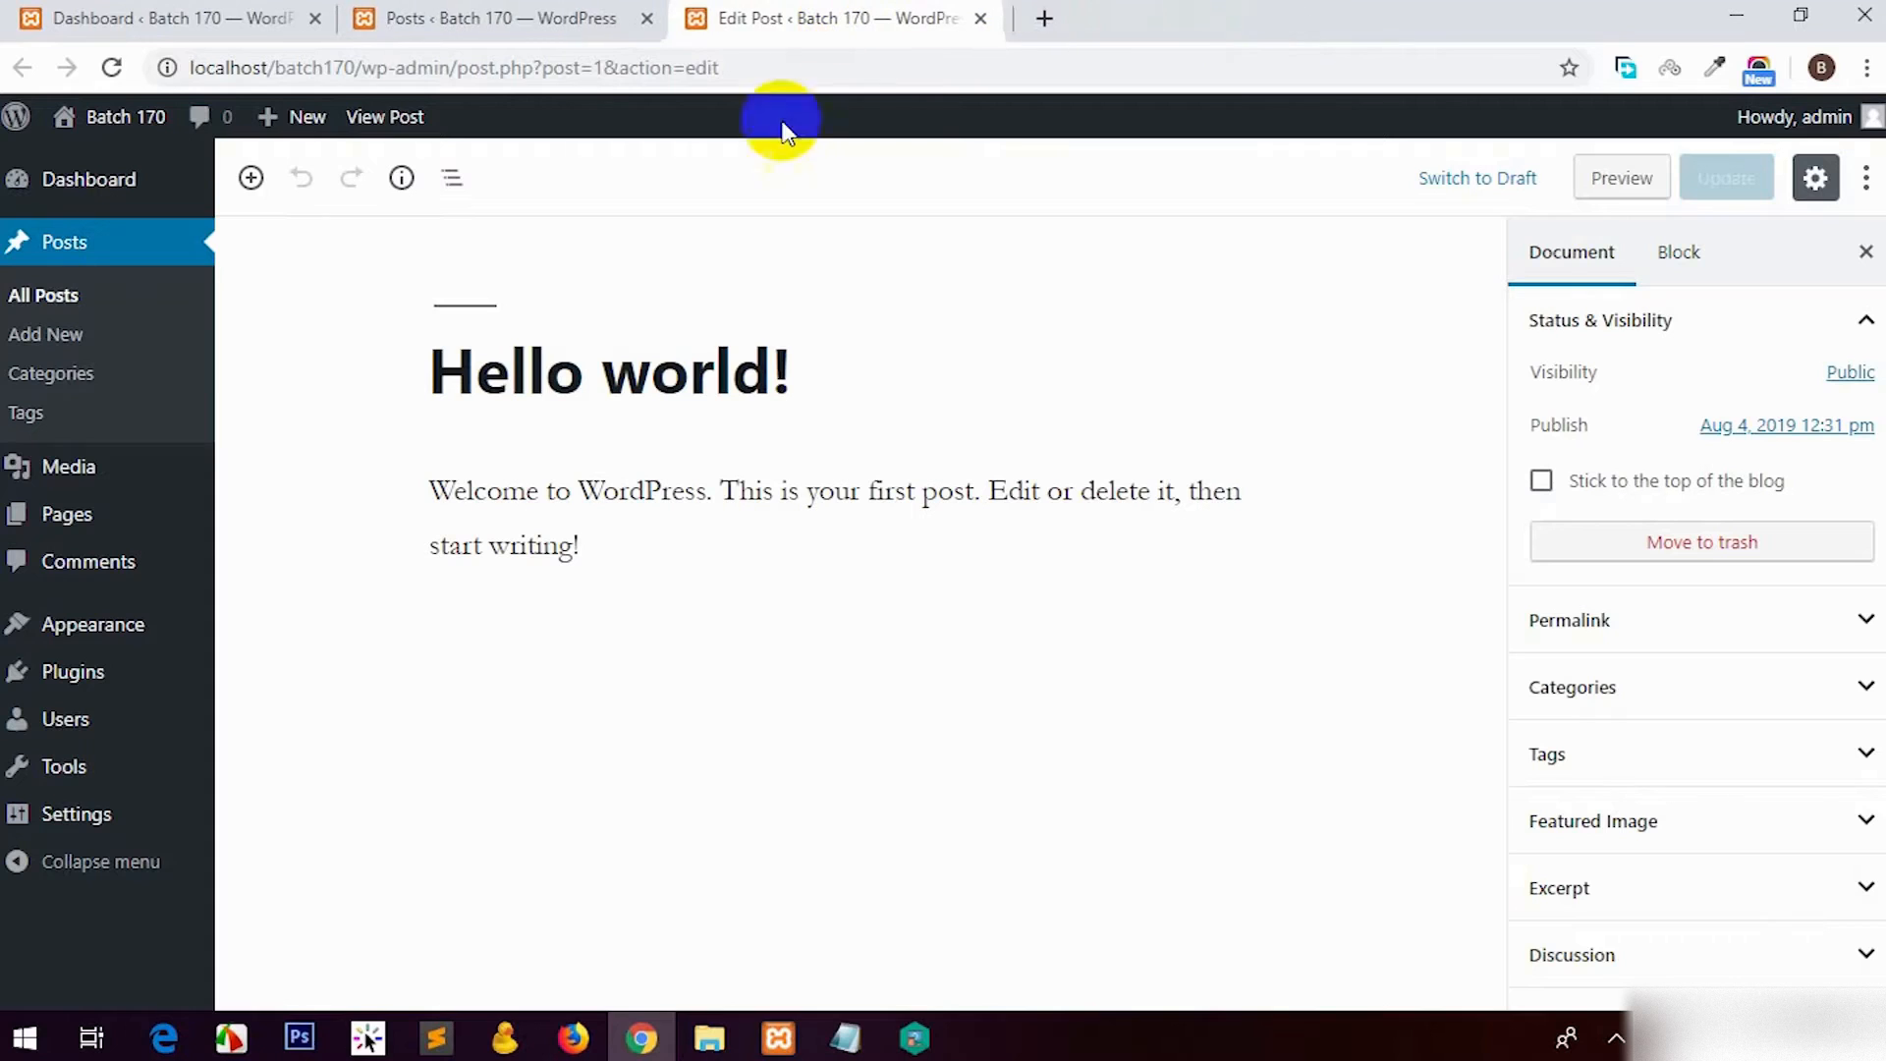
Step: Paste copies of the welcome paragraph below the existing text of the "Hello world!" post and update the post
{"action": "left_click", "coordinate": [844, 376]}
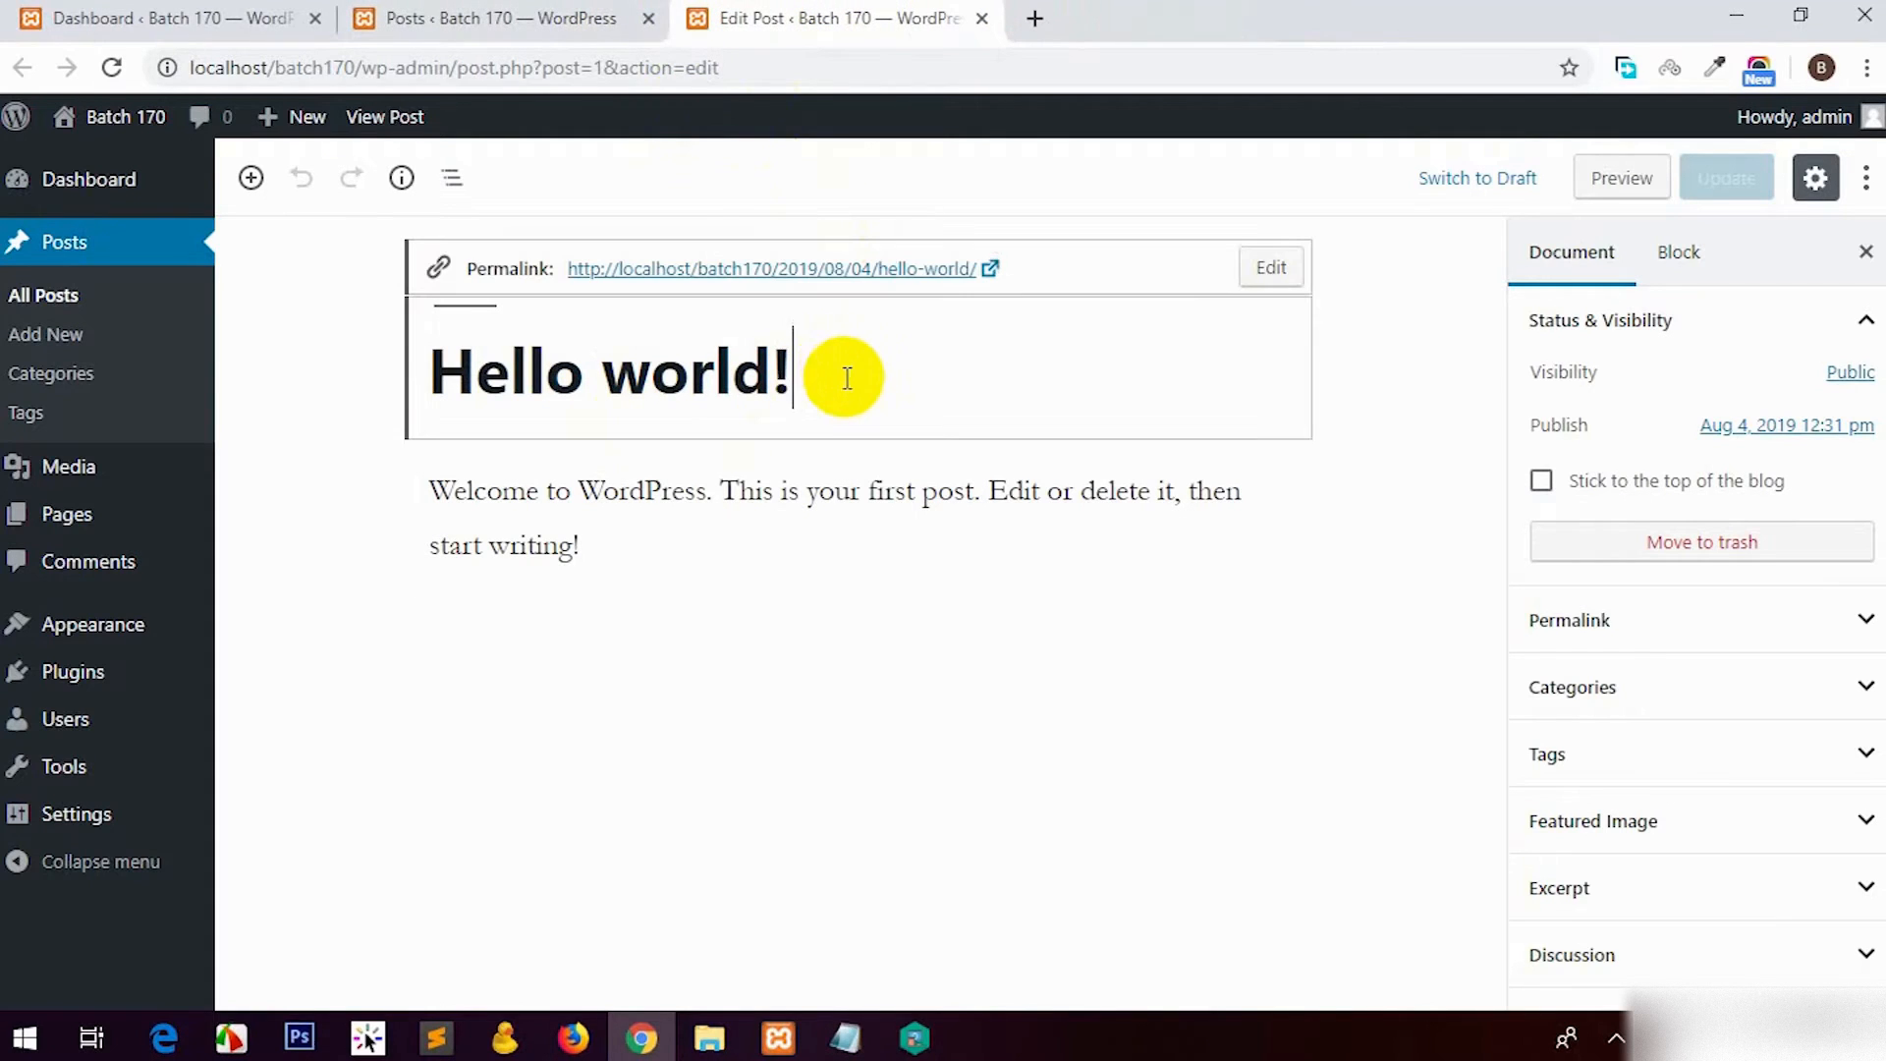
{"action": "left_click_drag", "start_coordinate": [823, 387], "coordinate": [430, 373]}
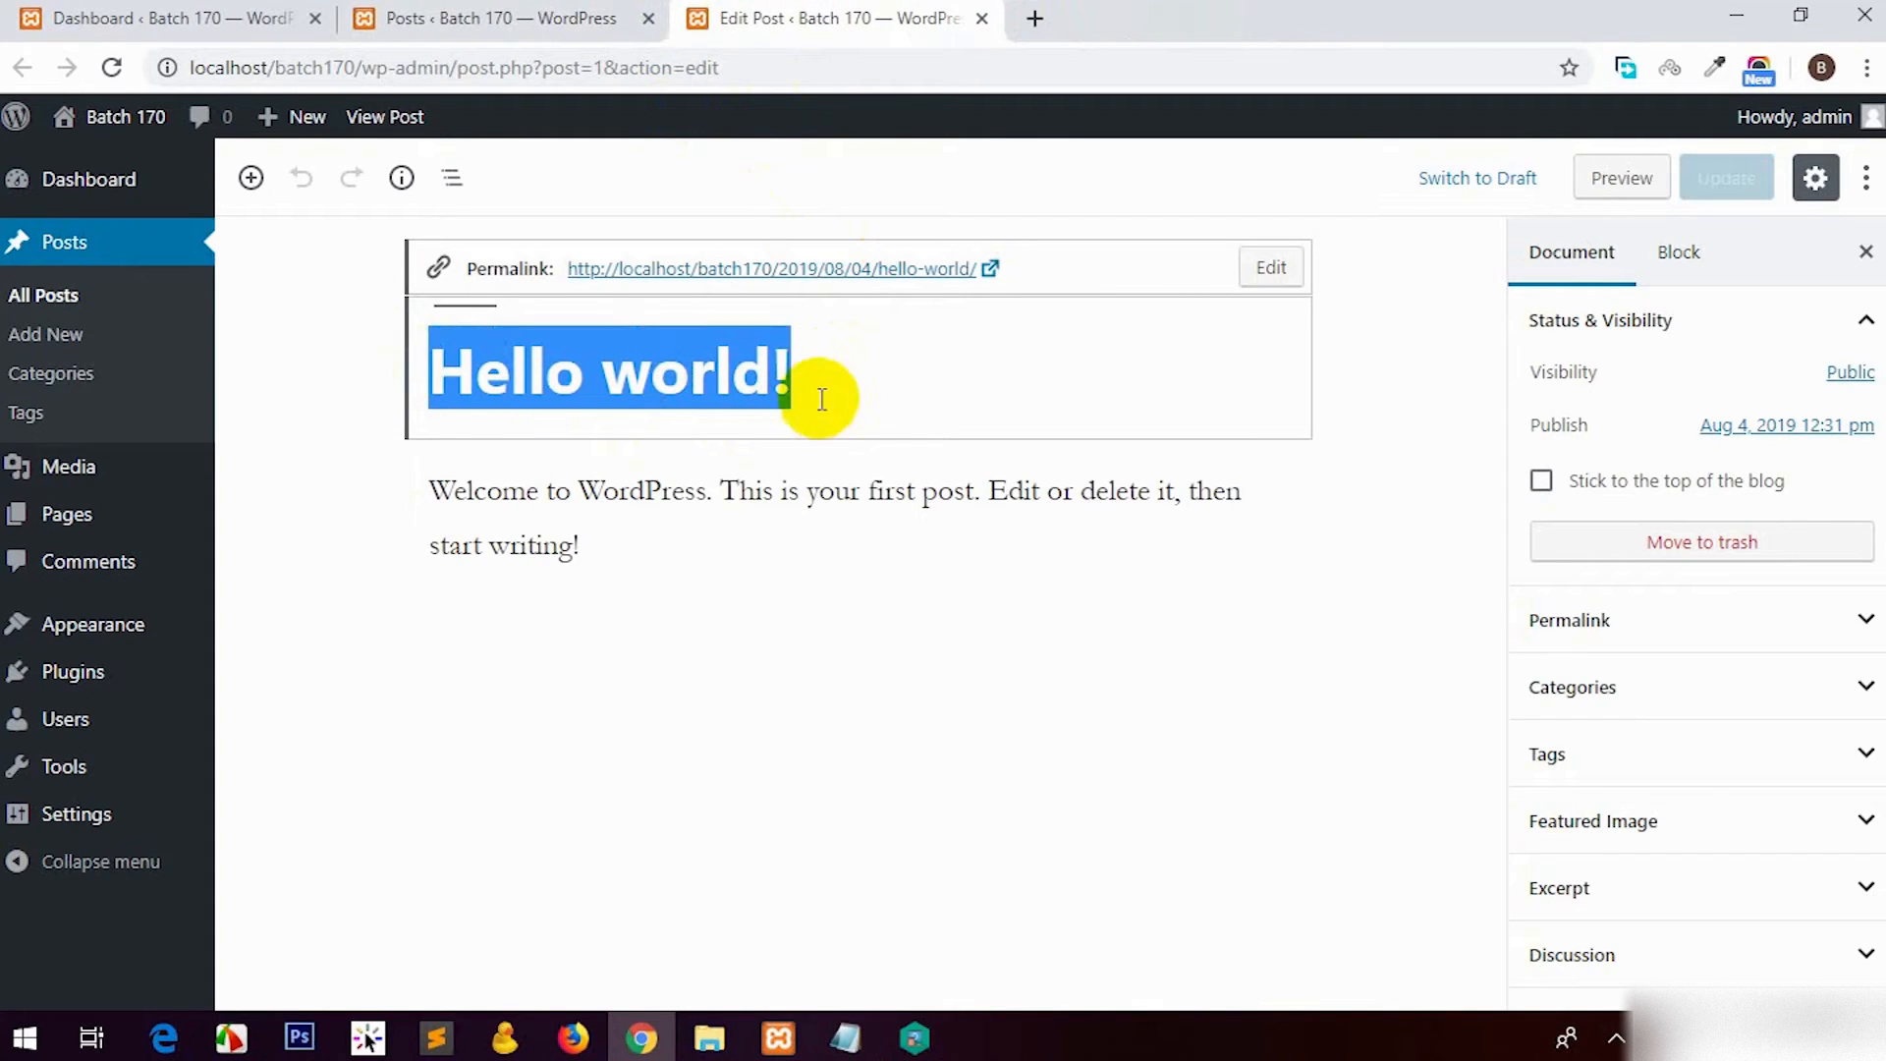
{"action": "left_click", "coordinate": [895, 389]}
{"action": "left_click_drag", "start_coordinate": [652, 549], "coordinate": [580, 568]}
{"action": "left_click", "coordinate": [697, 548]}
{"action": "left_click", "coordinate": [715, 587]}
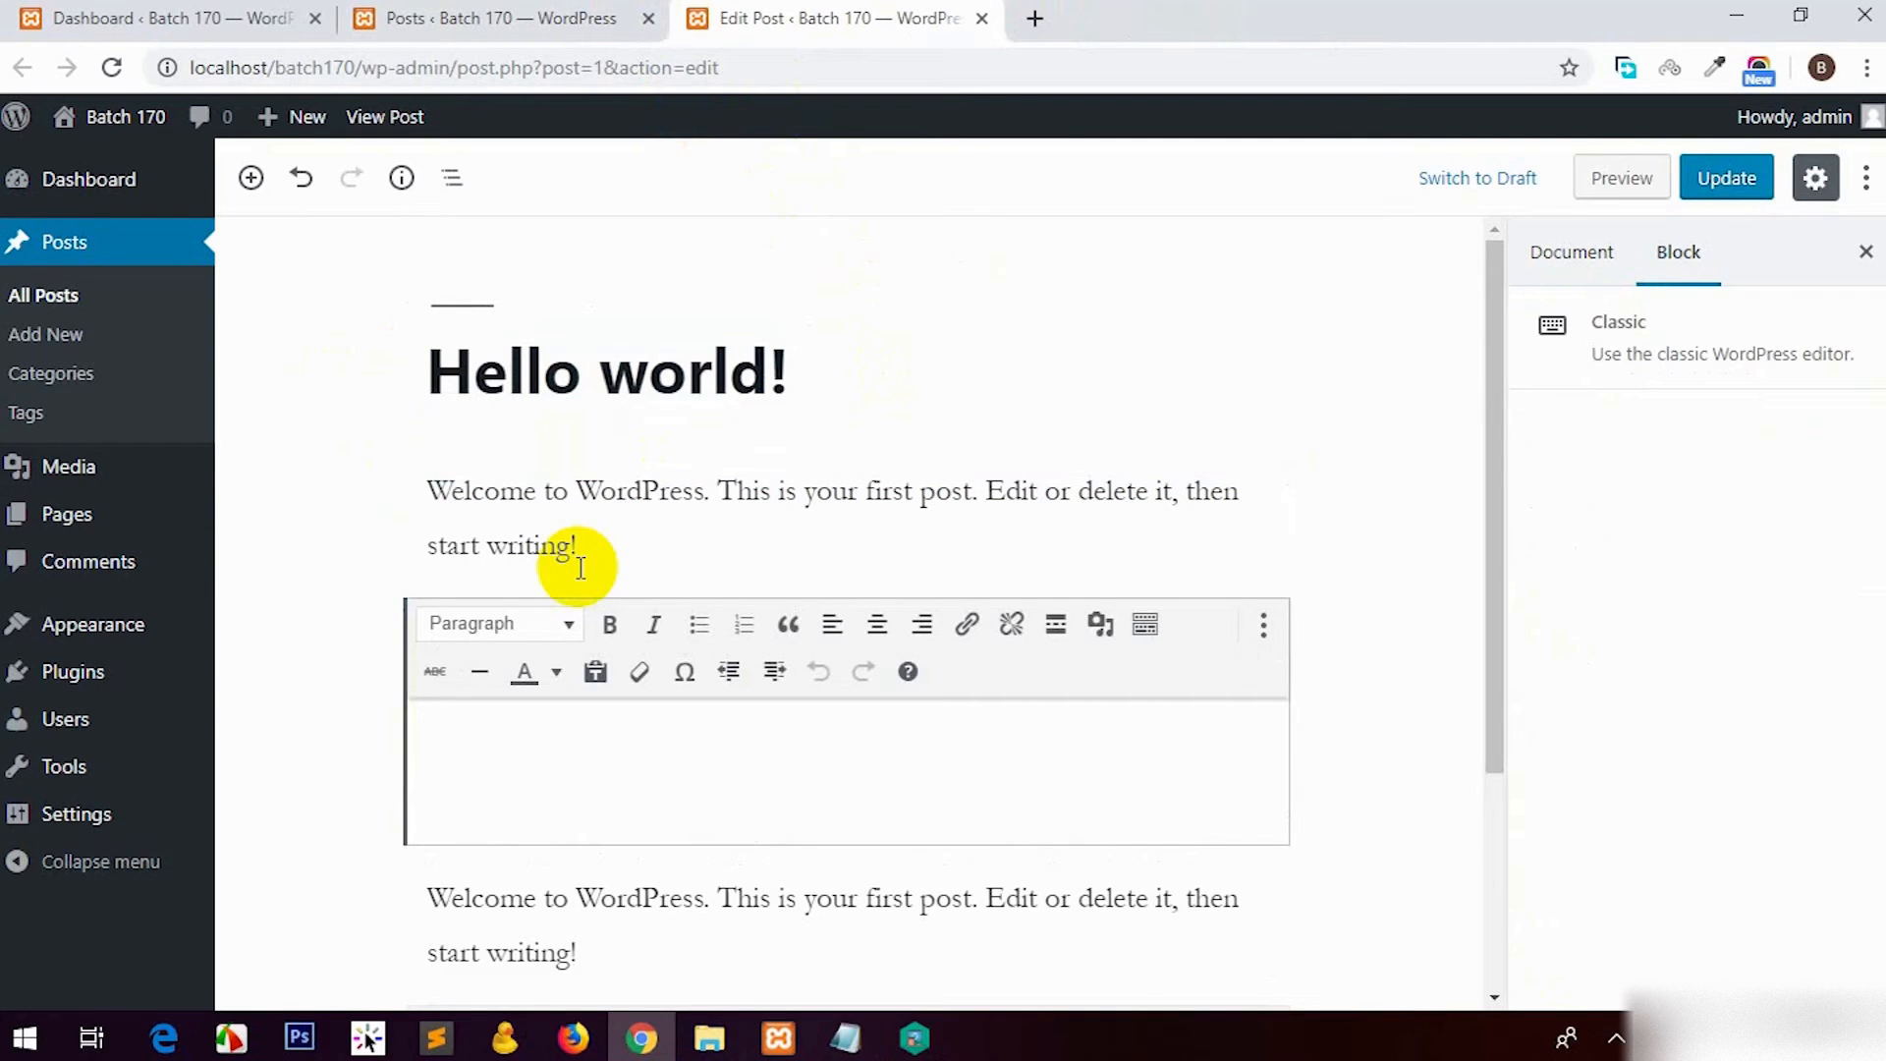
{"action": "left_click", "coordinate": [1721, 179]}
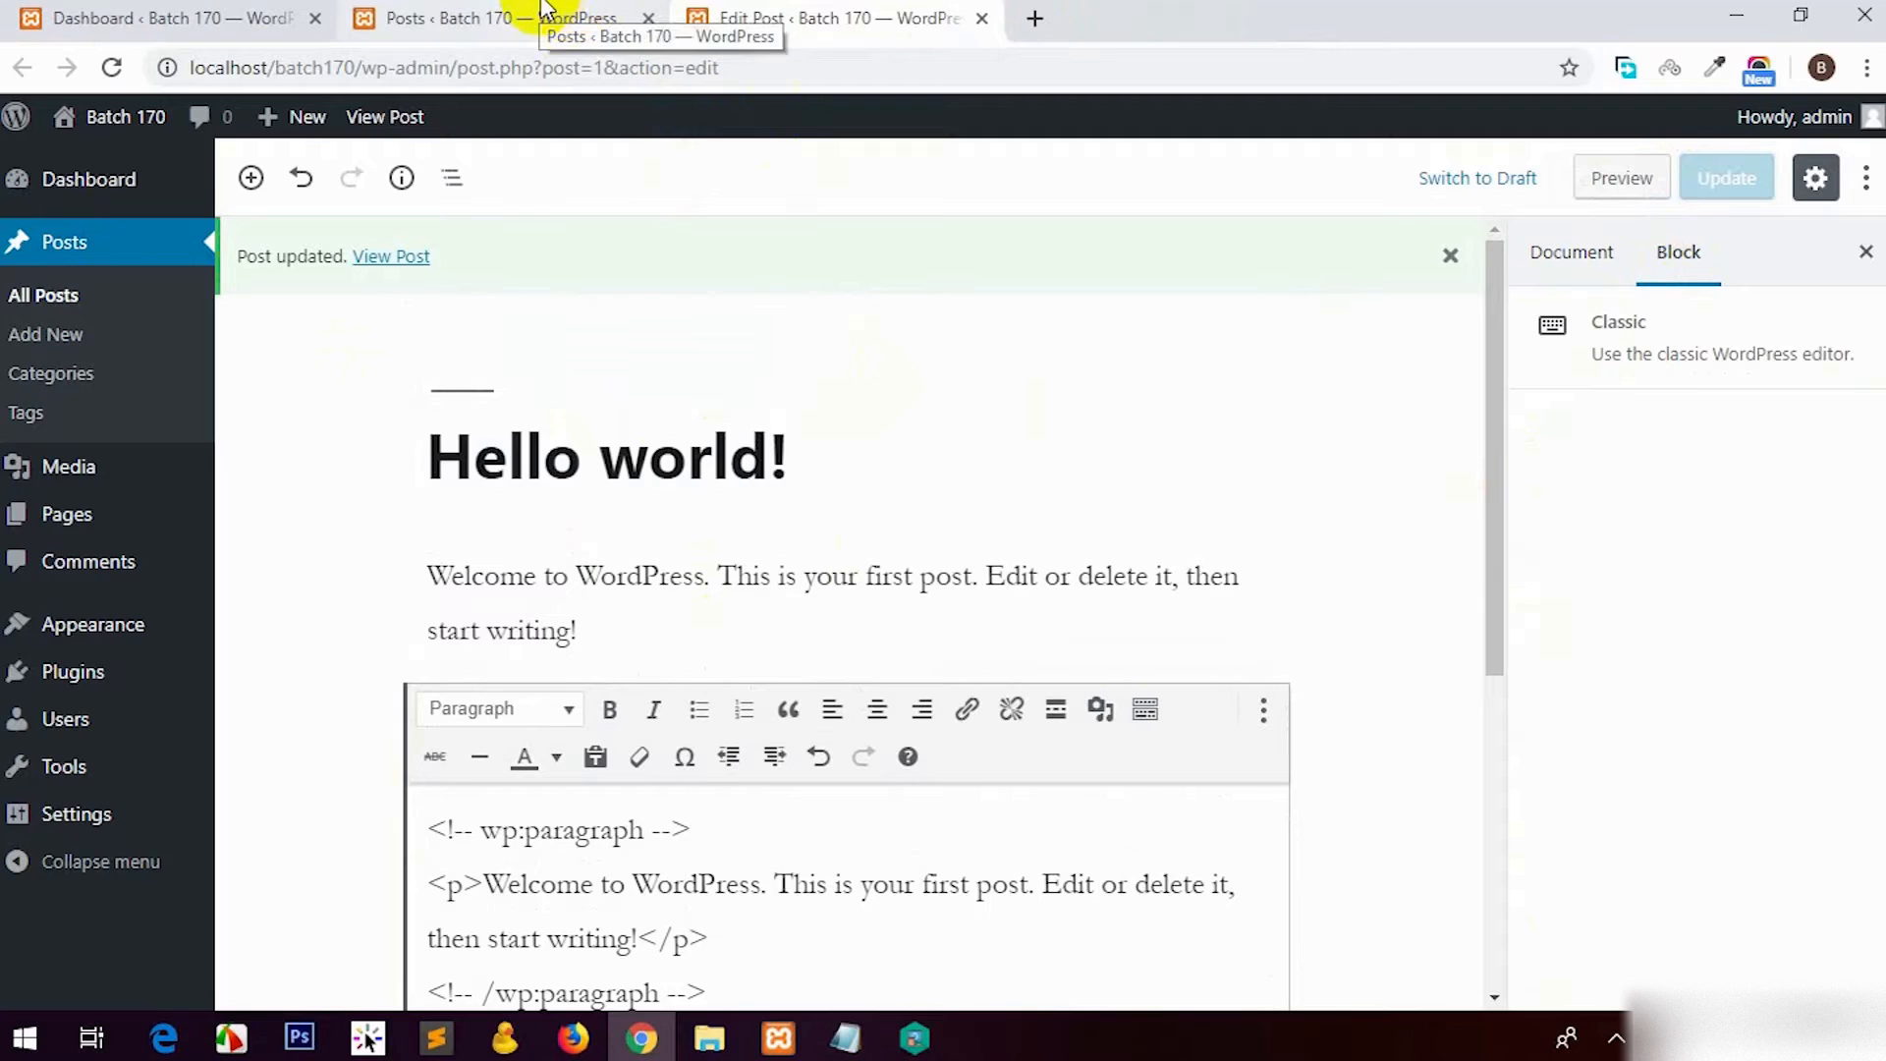
Step: View the updated "Hello world!" post on the site and examine its body text
{"action": "left_click", "coordinate": [413, 256]}
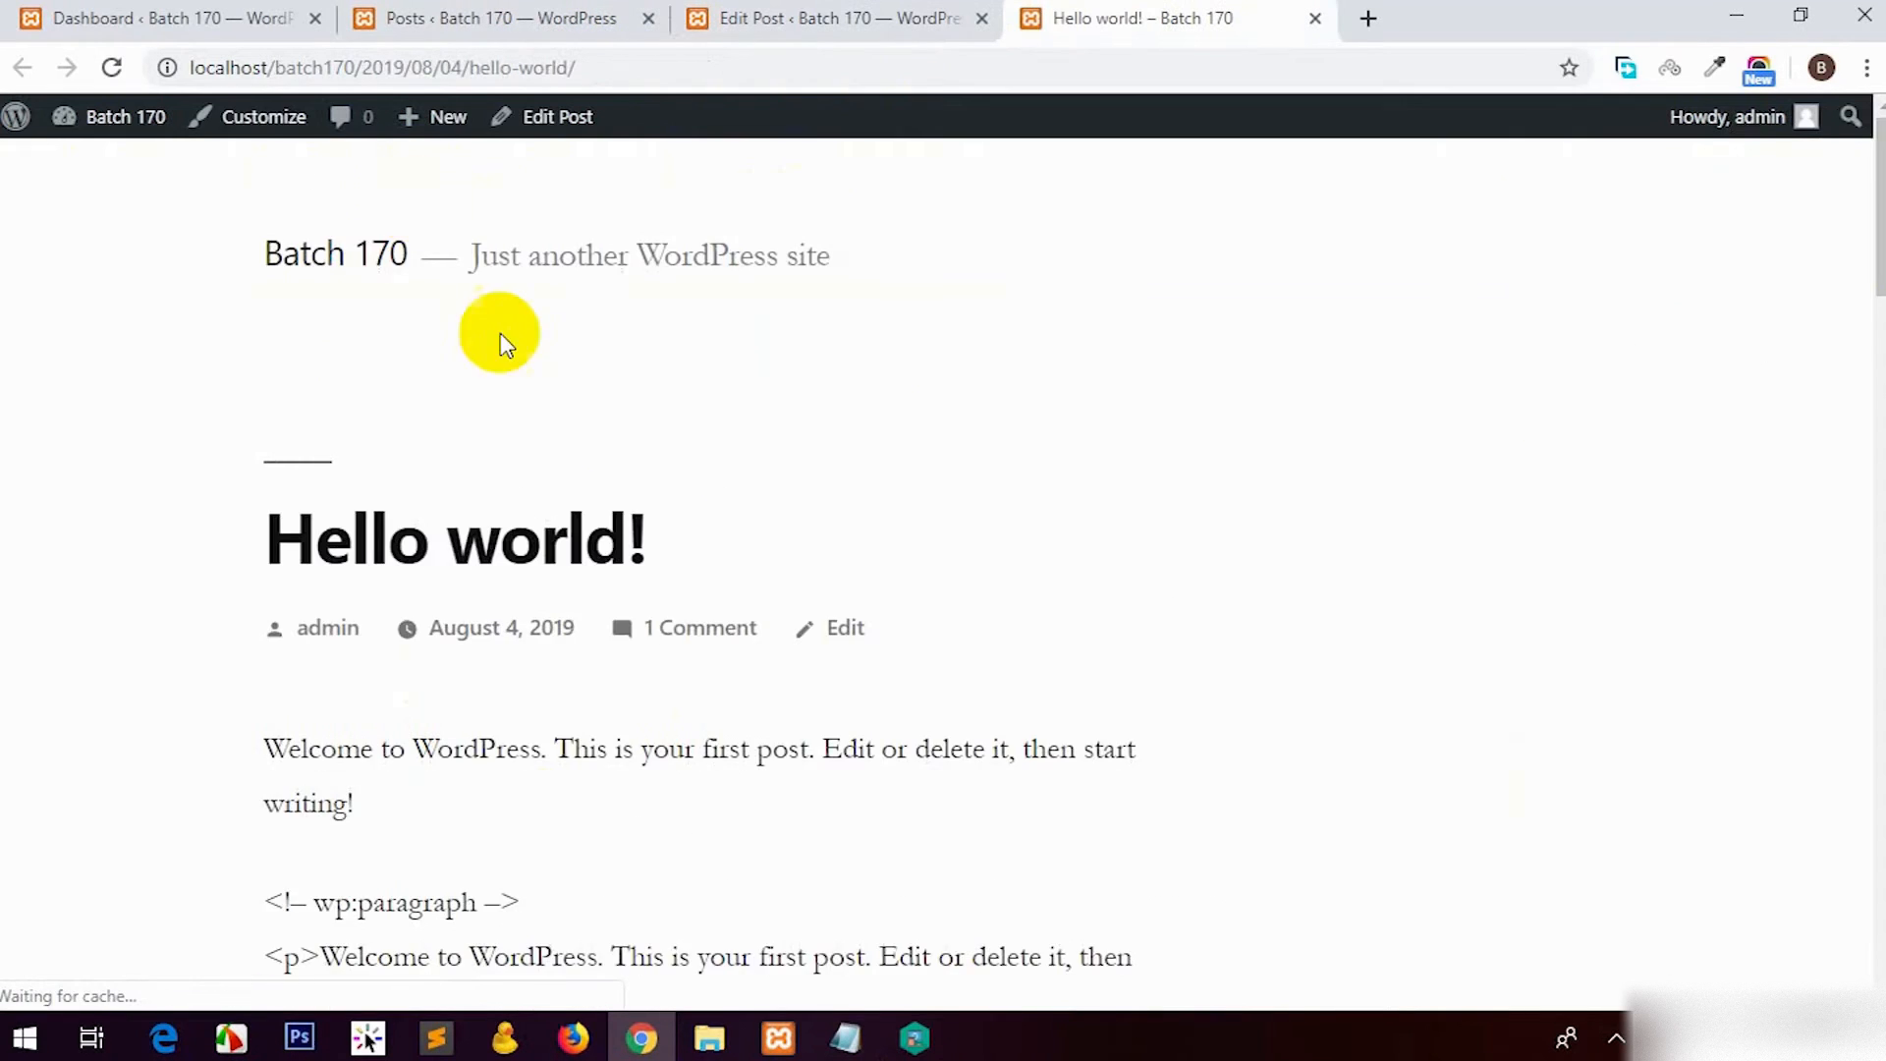
{"action": "scroll", "coordinate": [501, 338], "scroll_direction": "down", "scroll_amount": 4}
{"action": "left_click_drag", "start_coordinate": [263, 330], "coordinate": [842, 737]}
{"action": "left_click", "coordinate": [857, 733]}
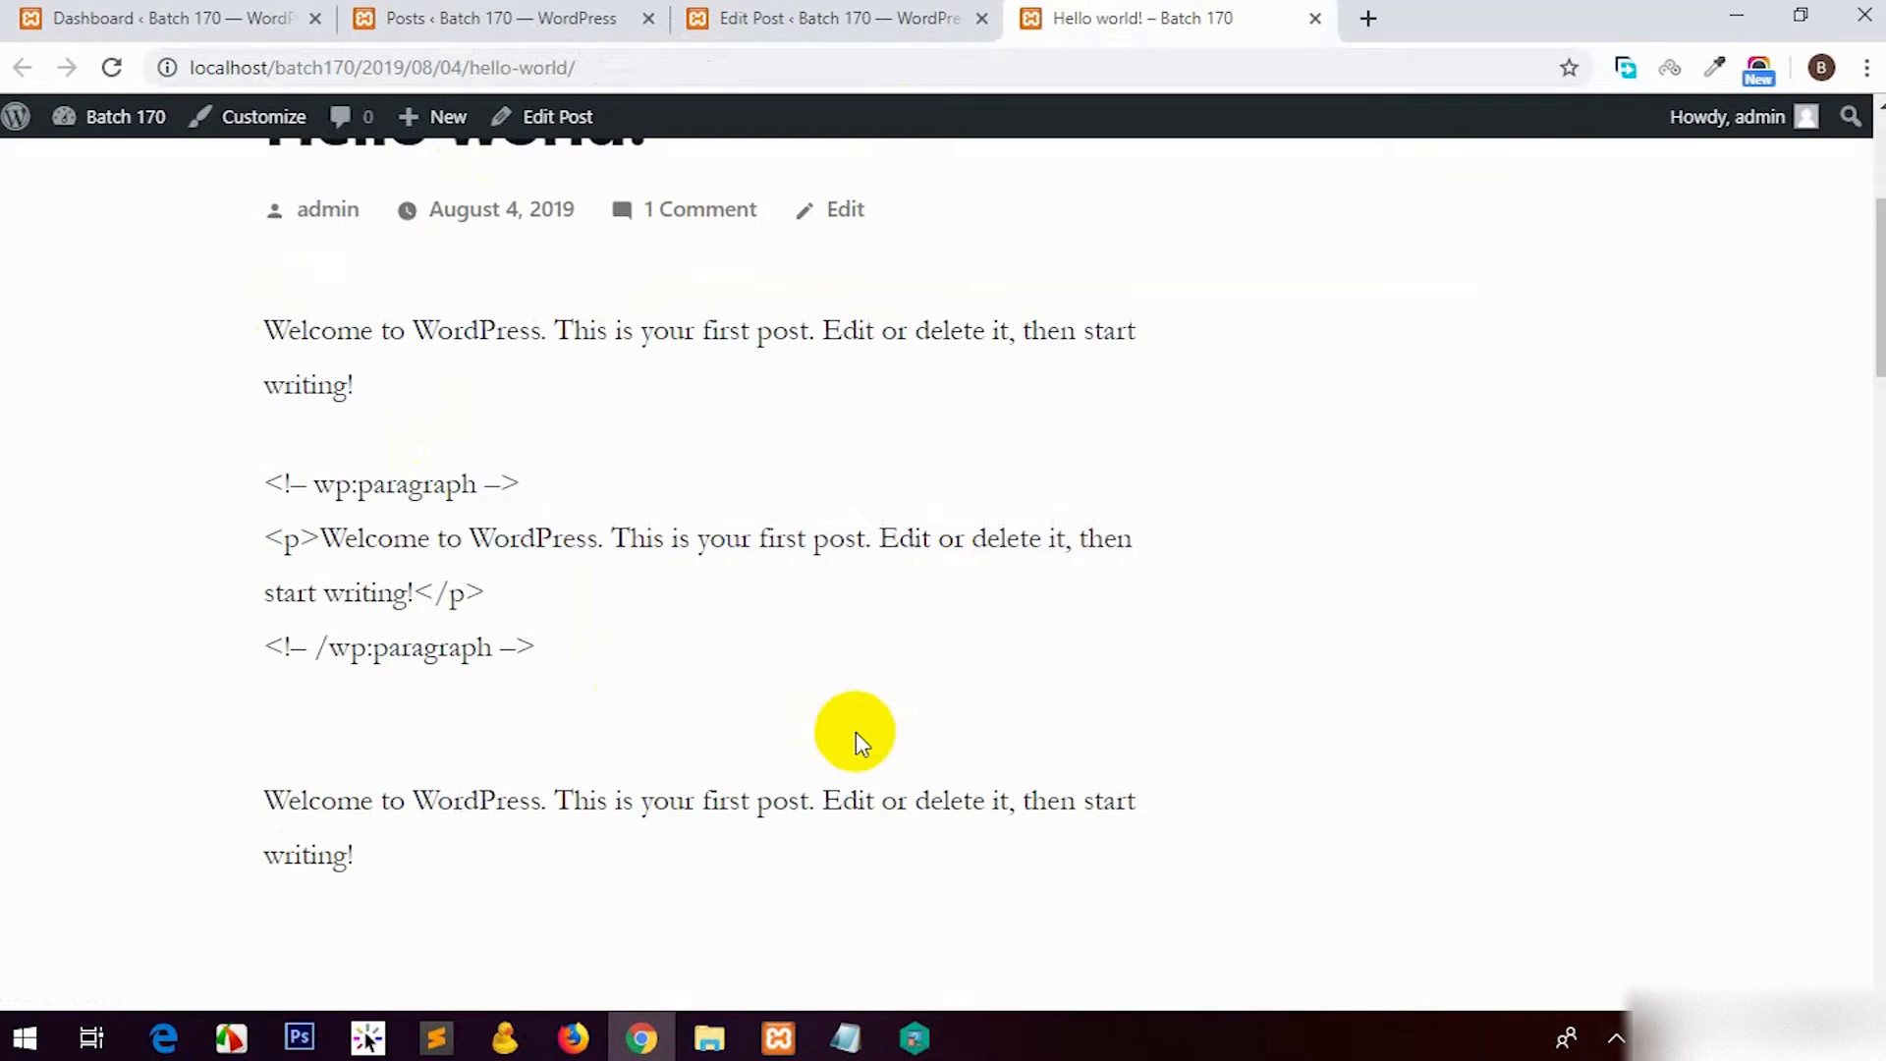
Step: Close the published post and its editor to return to the posts list
{"action": "left_click", "coordinate": [923, 16]}
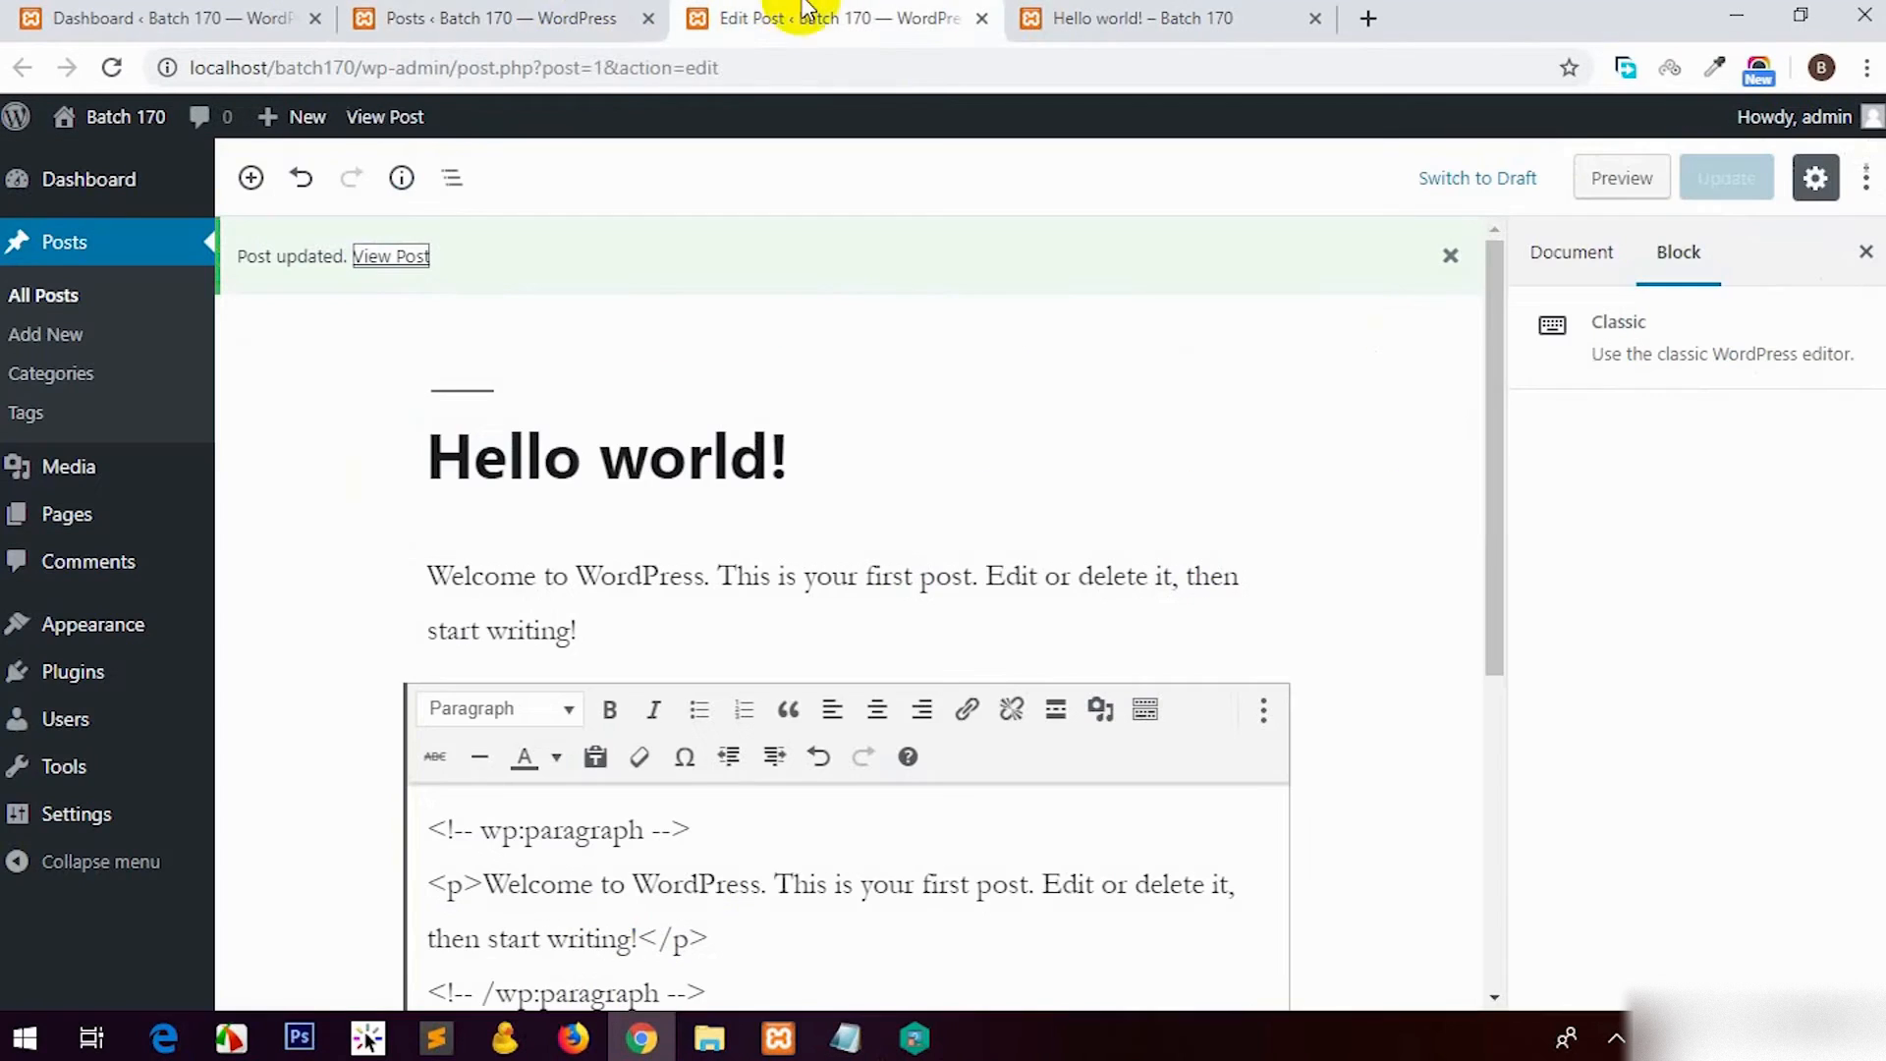
{"action": "left_click", "coordinate": [1098, 11]}
{"action": "middle_click", "coordinate": [1105, 8]}
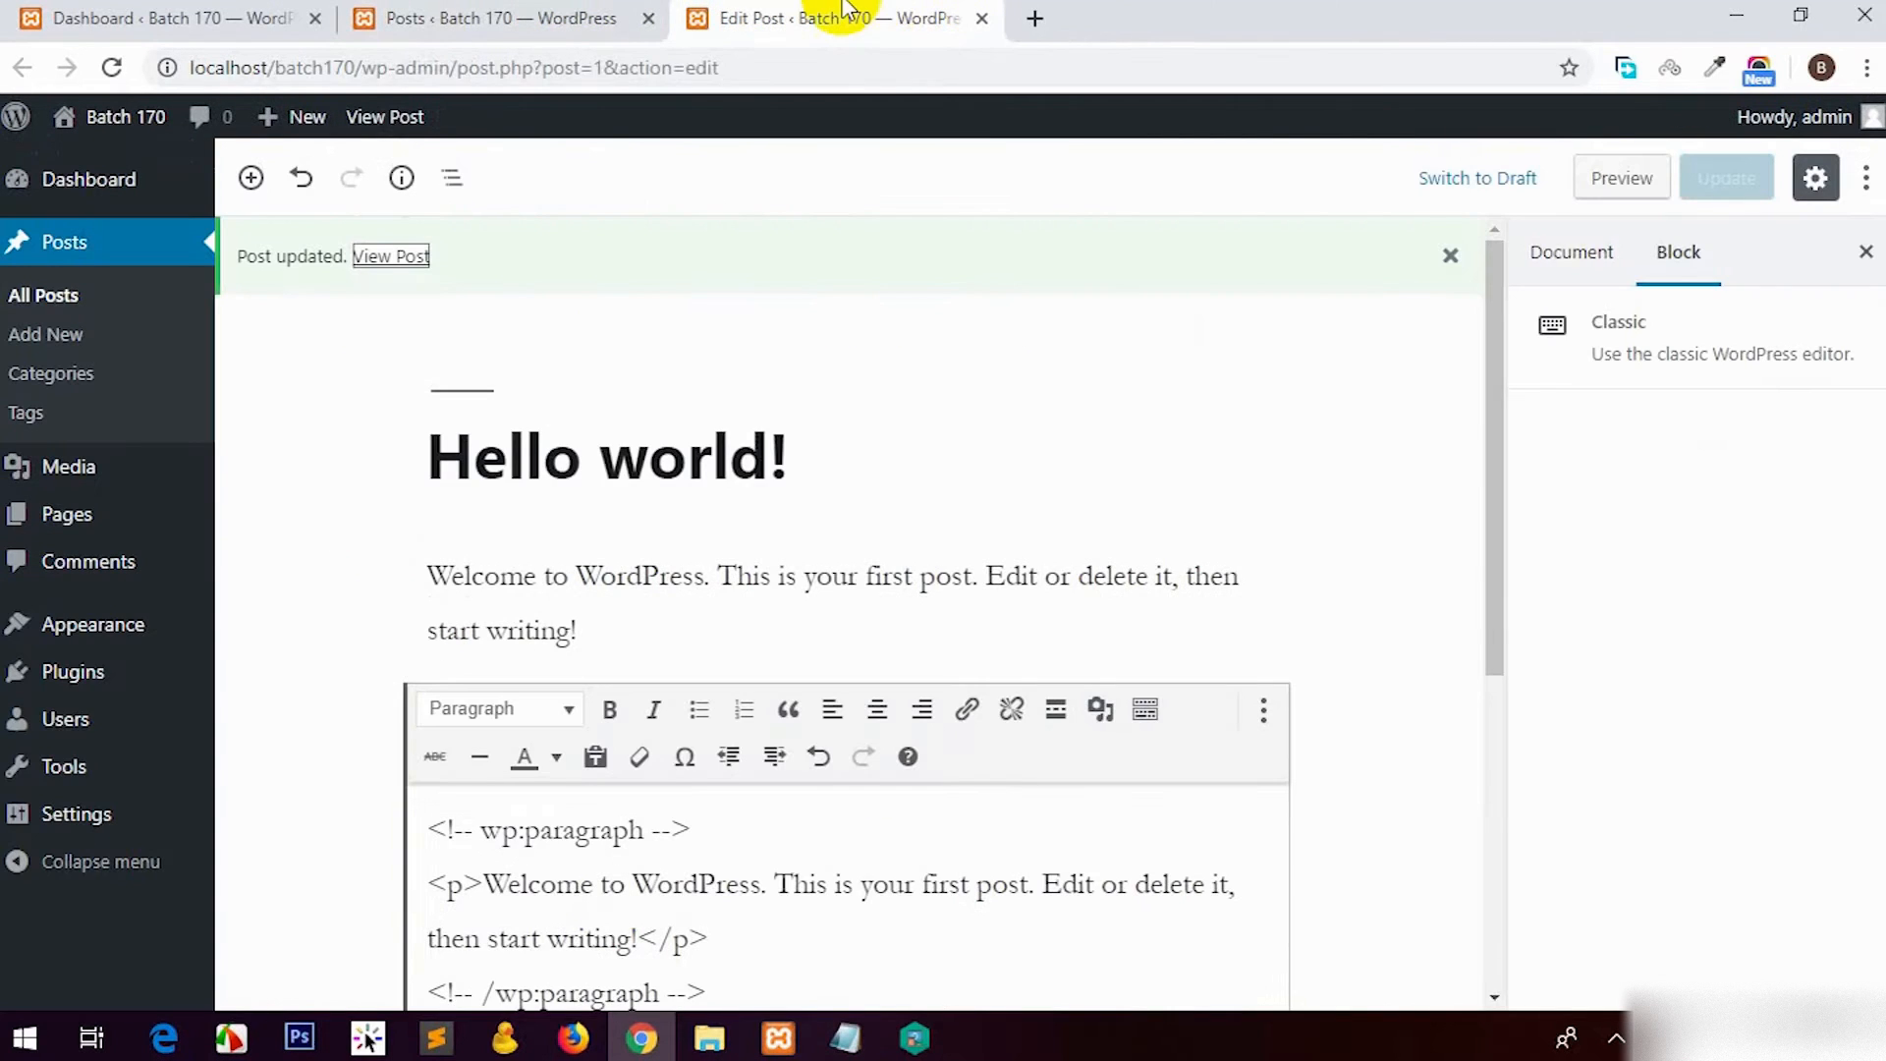
{"action": "middle_click", "coordinate": [830, 9]}
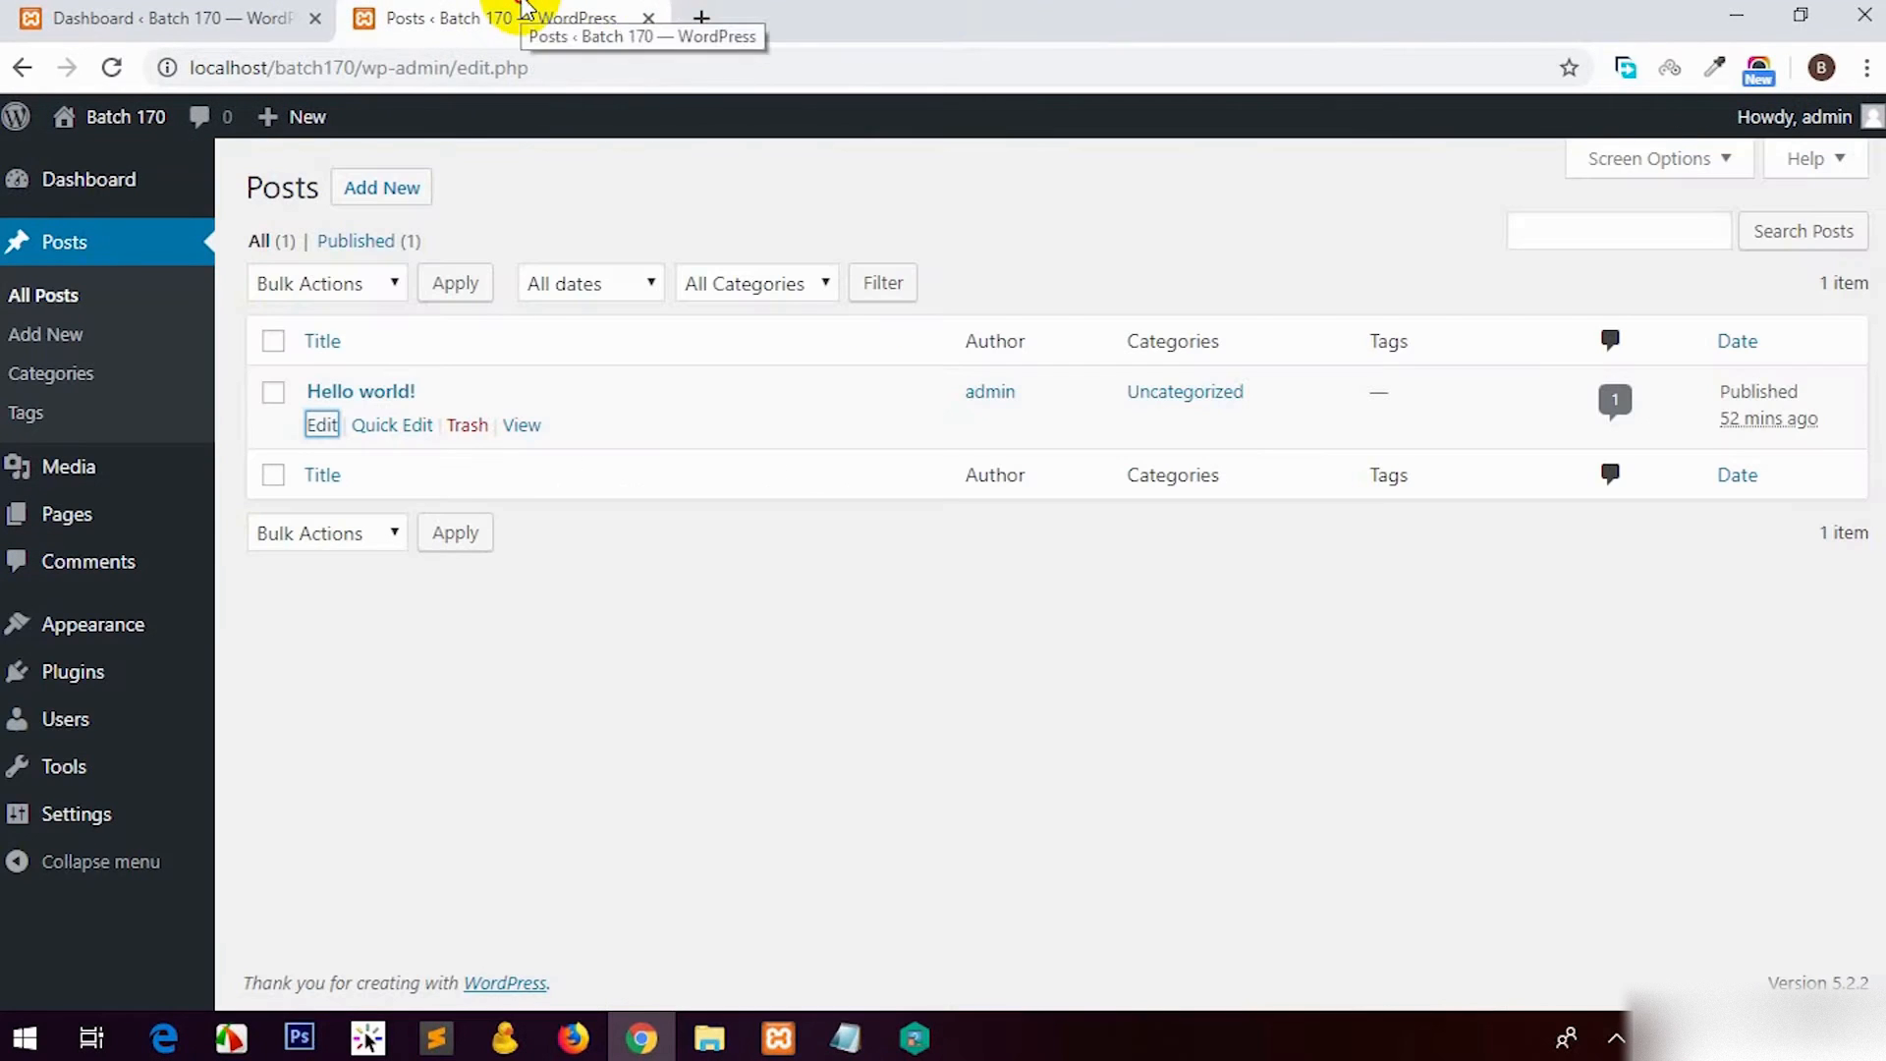
Step: Review the title and slug of the "Hello world!" post in Quick Edit and save it without changes
{"action": "left_click", "coordinate": [392, 425]}
{"action": "left_click_drag", "start_coordinate": [502, 434], "coordinate": [315, 433]}
{"action": "left_click_drag", "start_coordinate": [521, 478], "coordinate": [438, 478]}
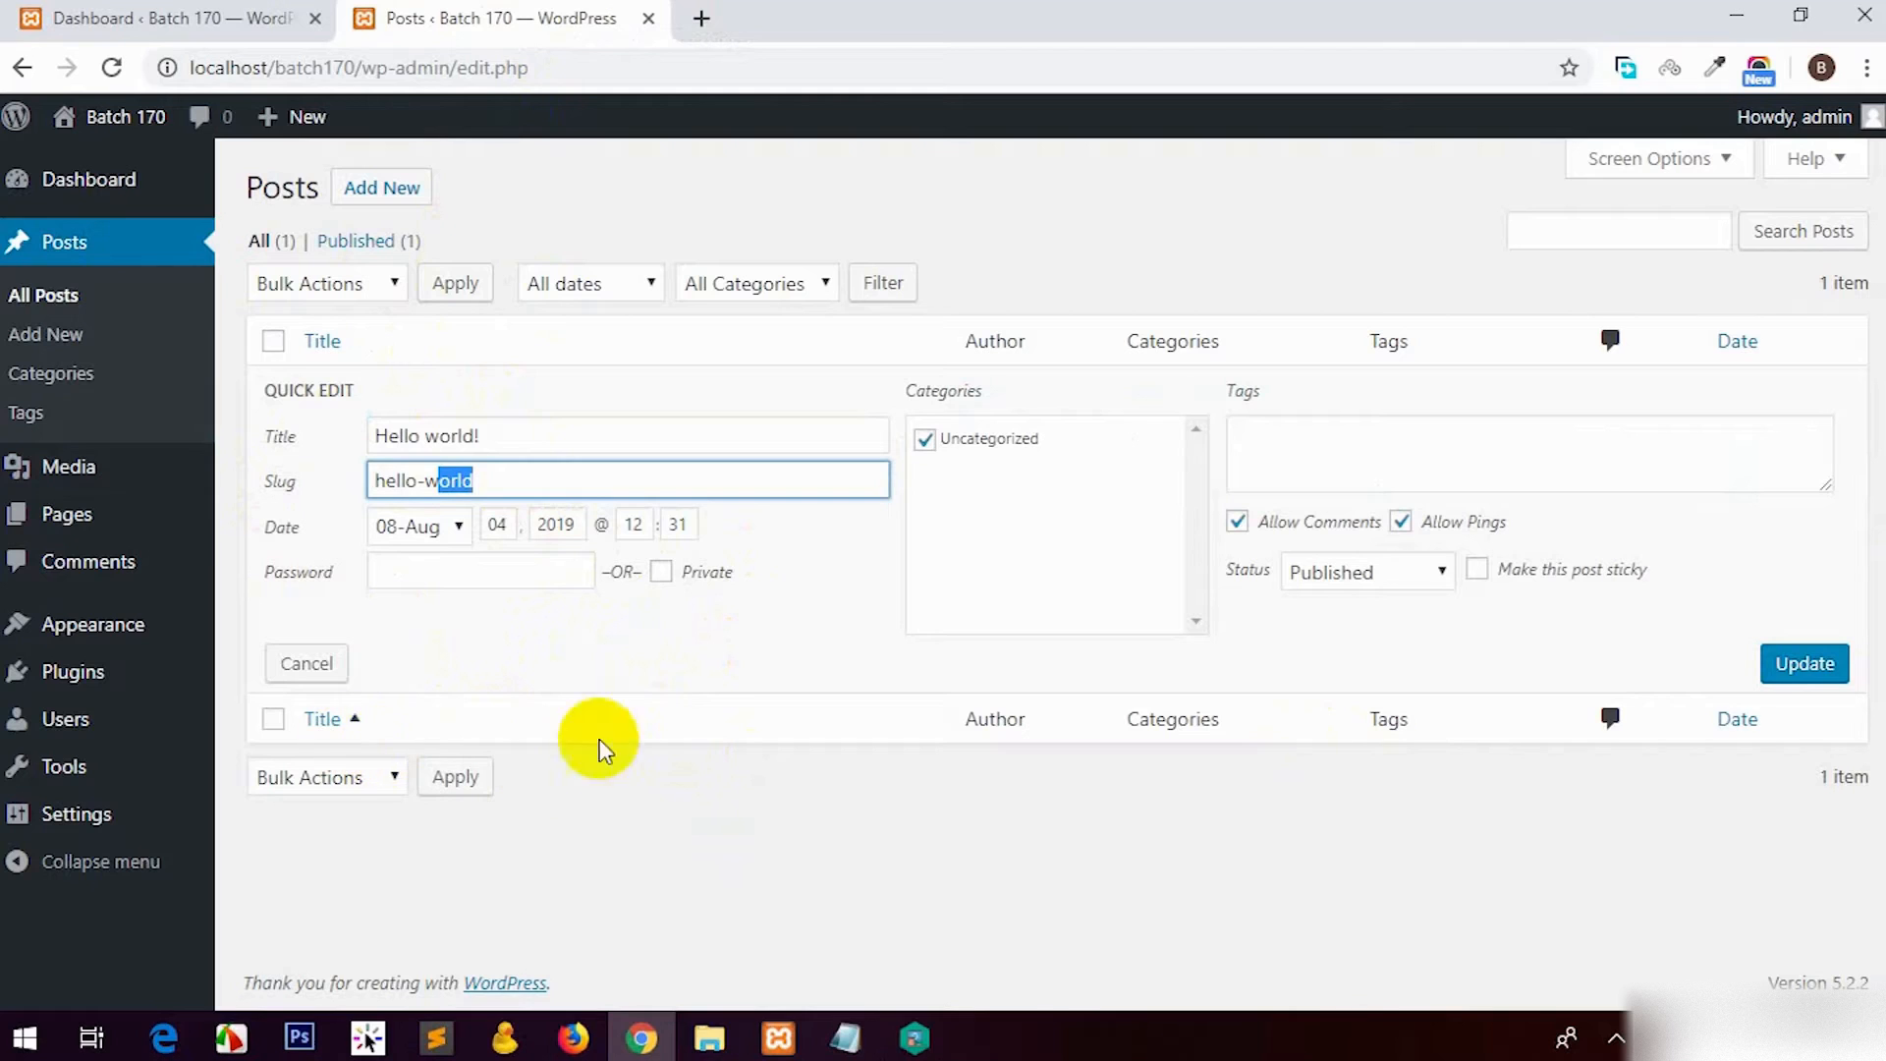
{"action": "left_click", "coordinate": [1804, 661]}
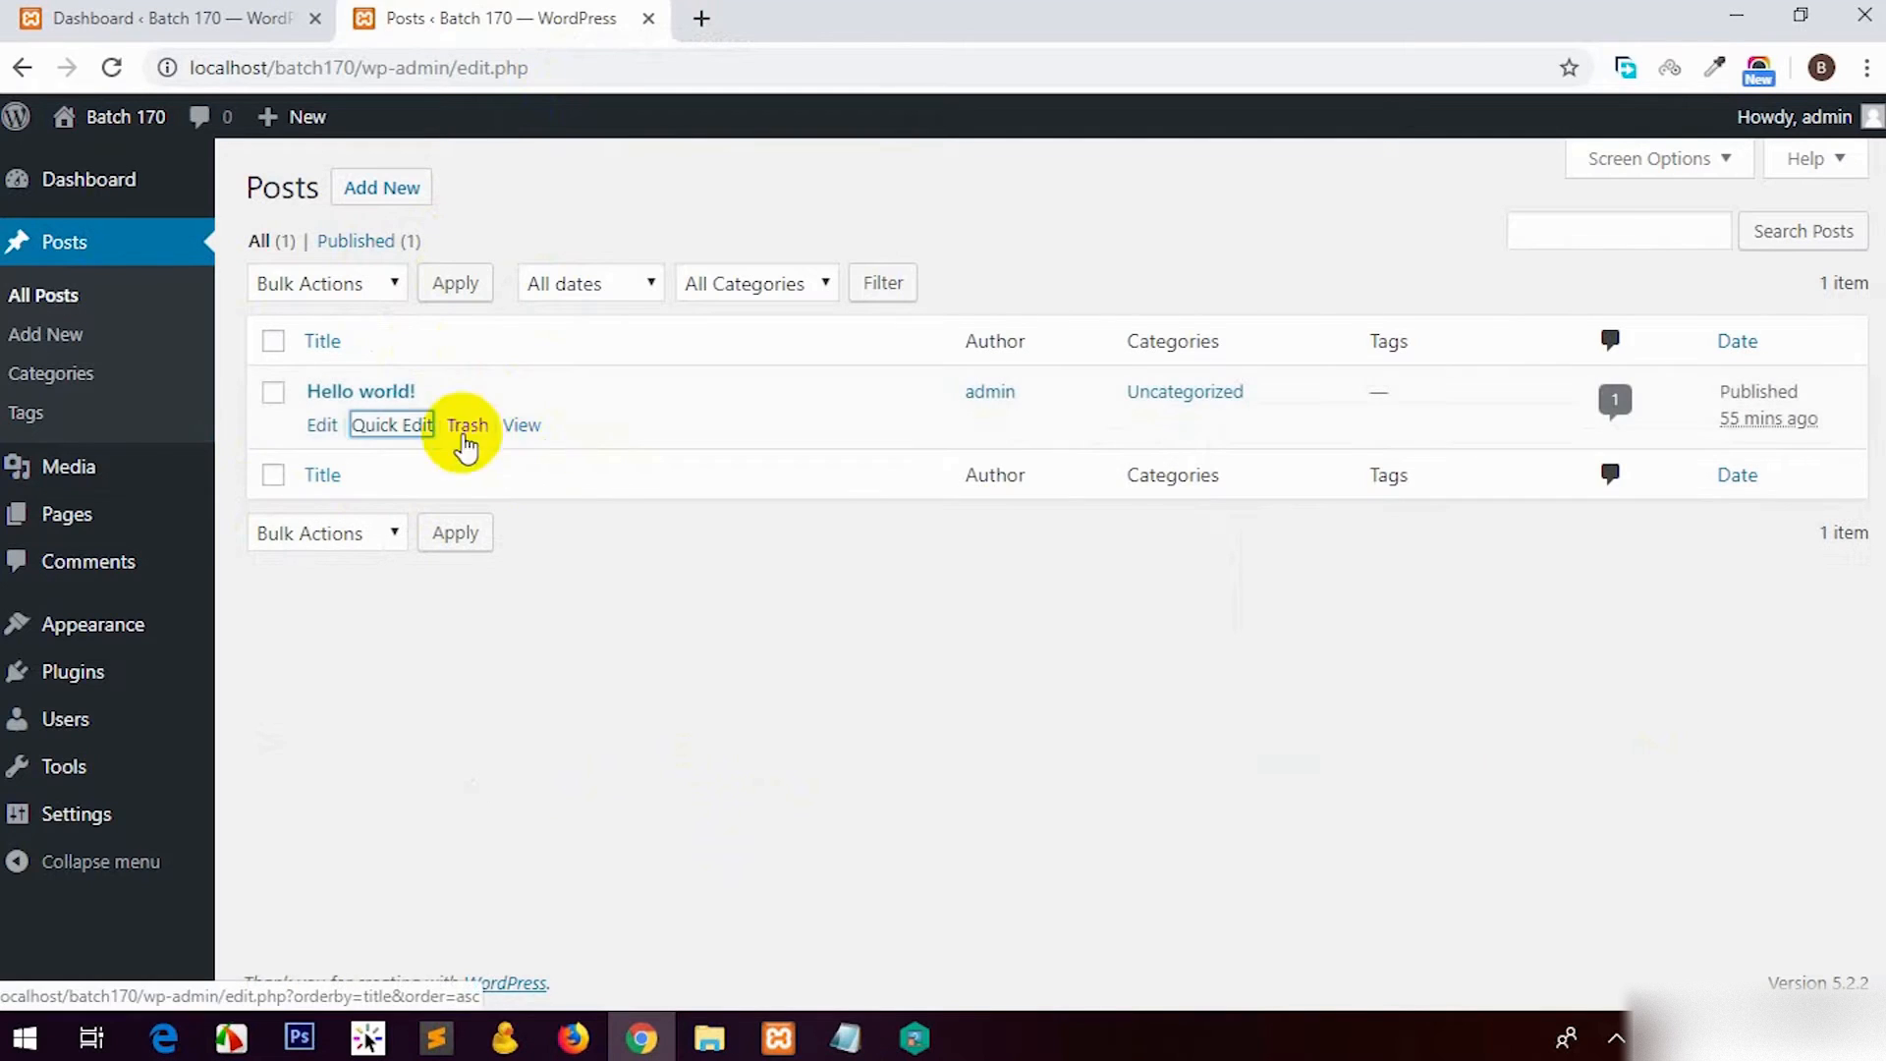
Step: View the "Hello world!" post in a new tab and examine the slug in its web address
{"action": "left_click", "coordinate": [526, 429], "text": "ctrl"}
{"action": "left_click", "coordinate": [830, 7]}
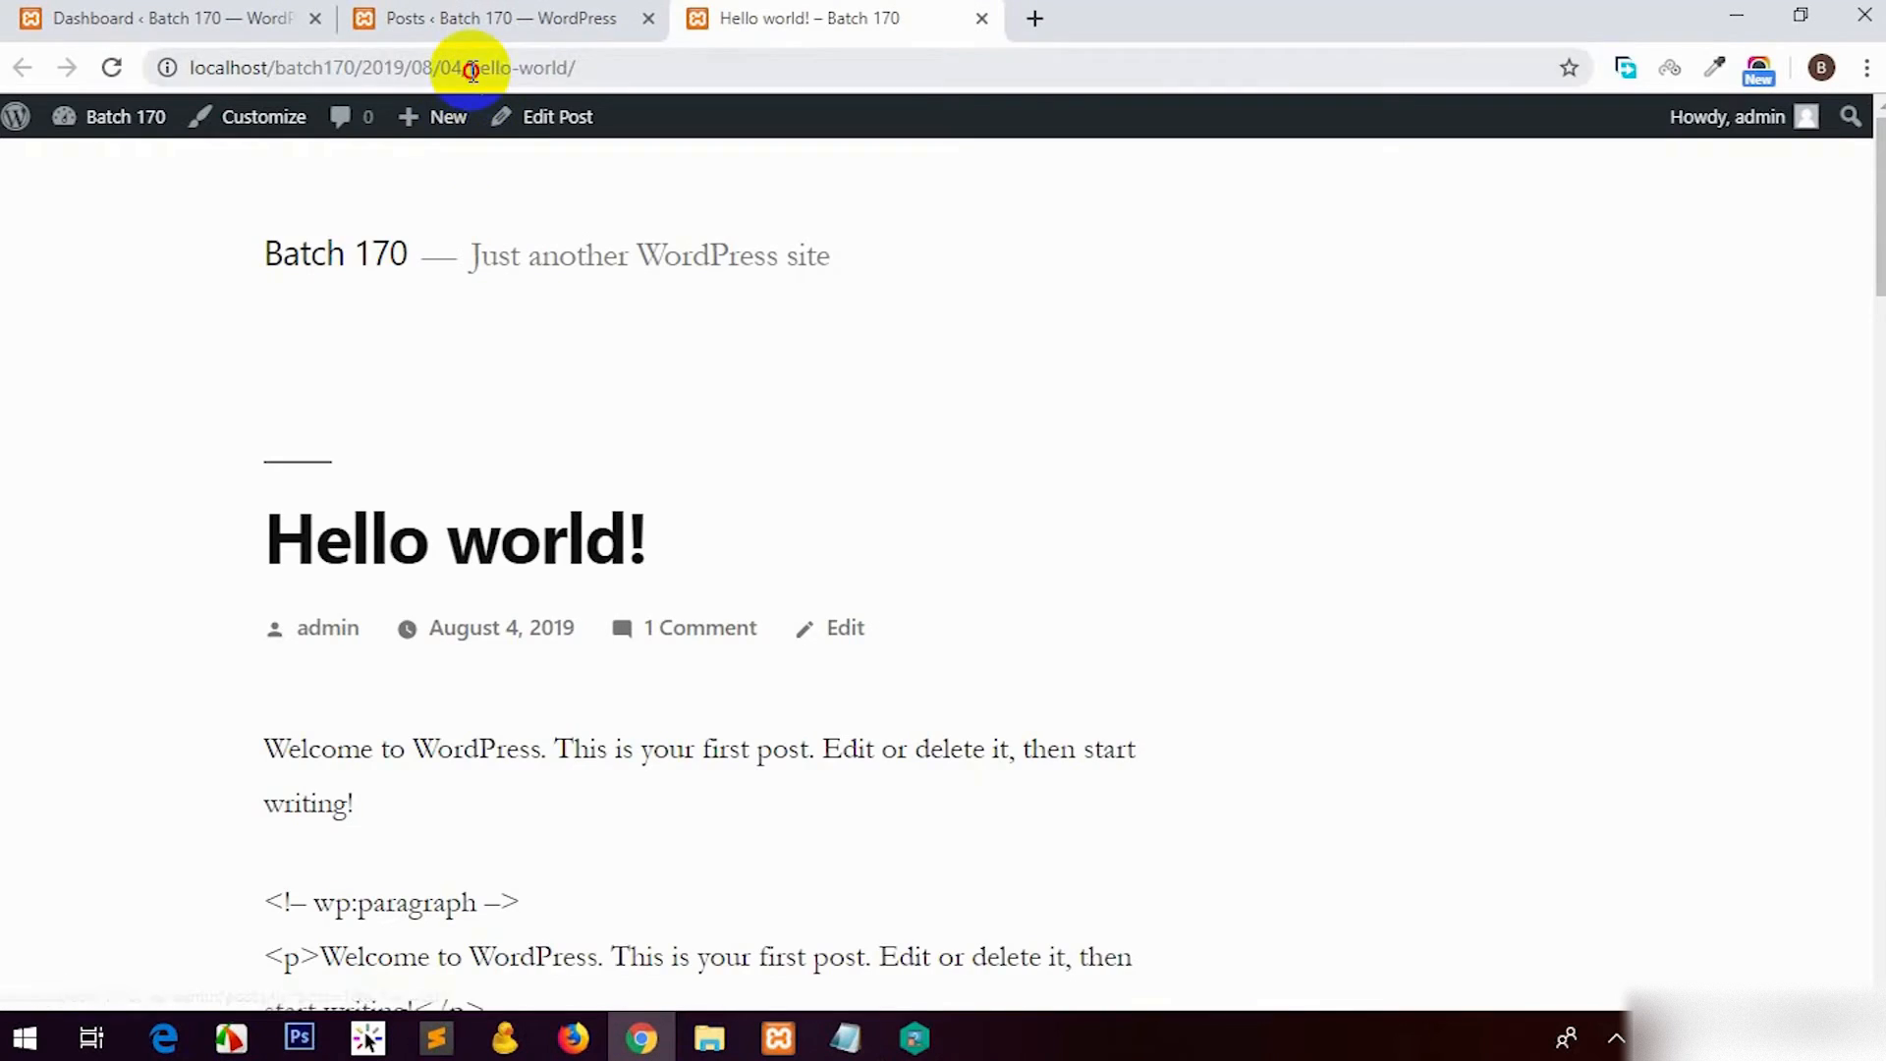
{"action": "left_click_drag", "start_coordinate": [470, 66], "coordinate": [578, 61]}
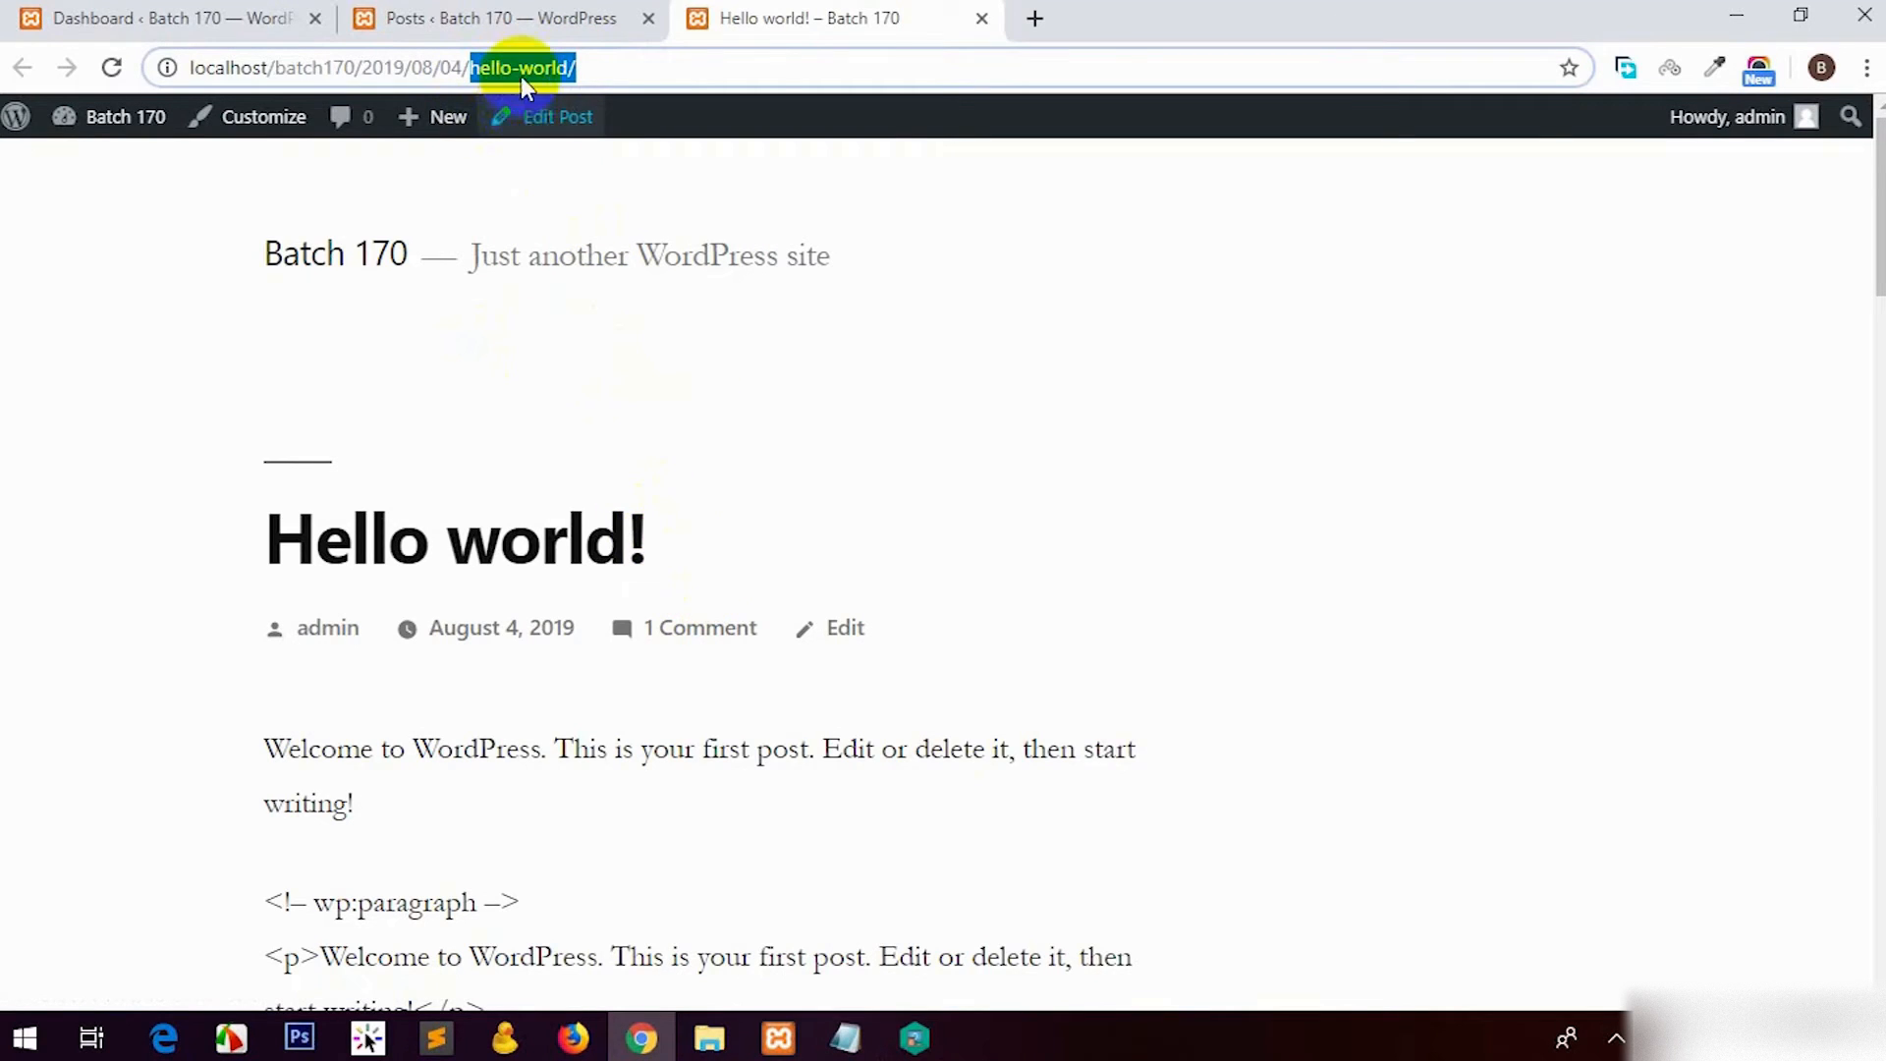
Step: Change the slug of the "Hello world!" post to hello-world2 with Quick Edit and update it
{"action": "left_click", "coordinate": [503, 17]}
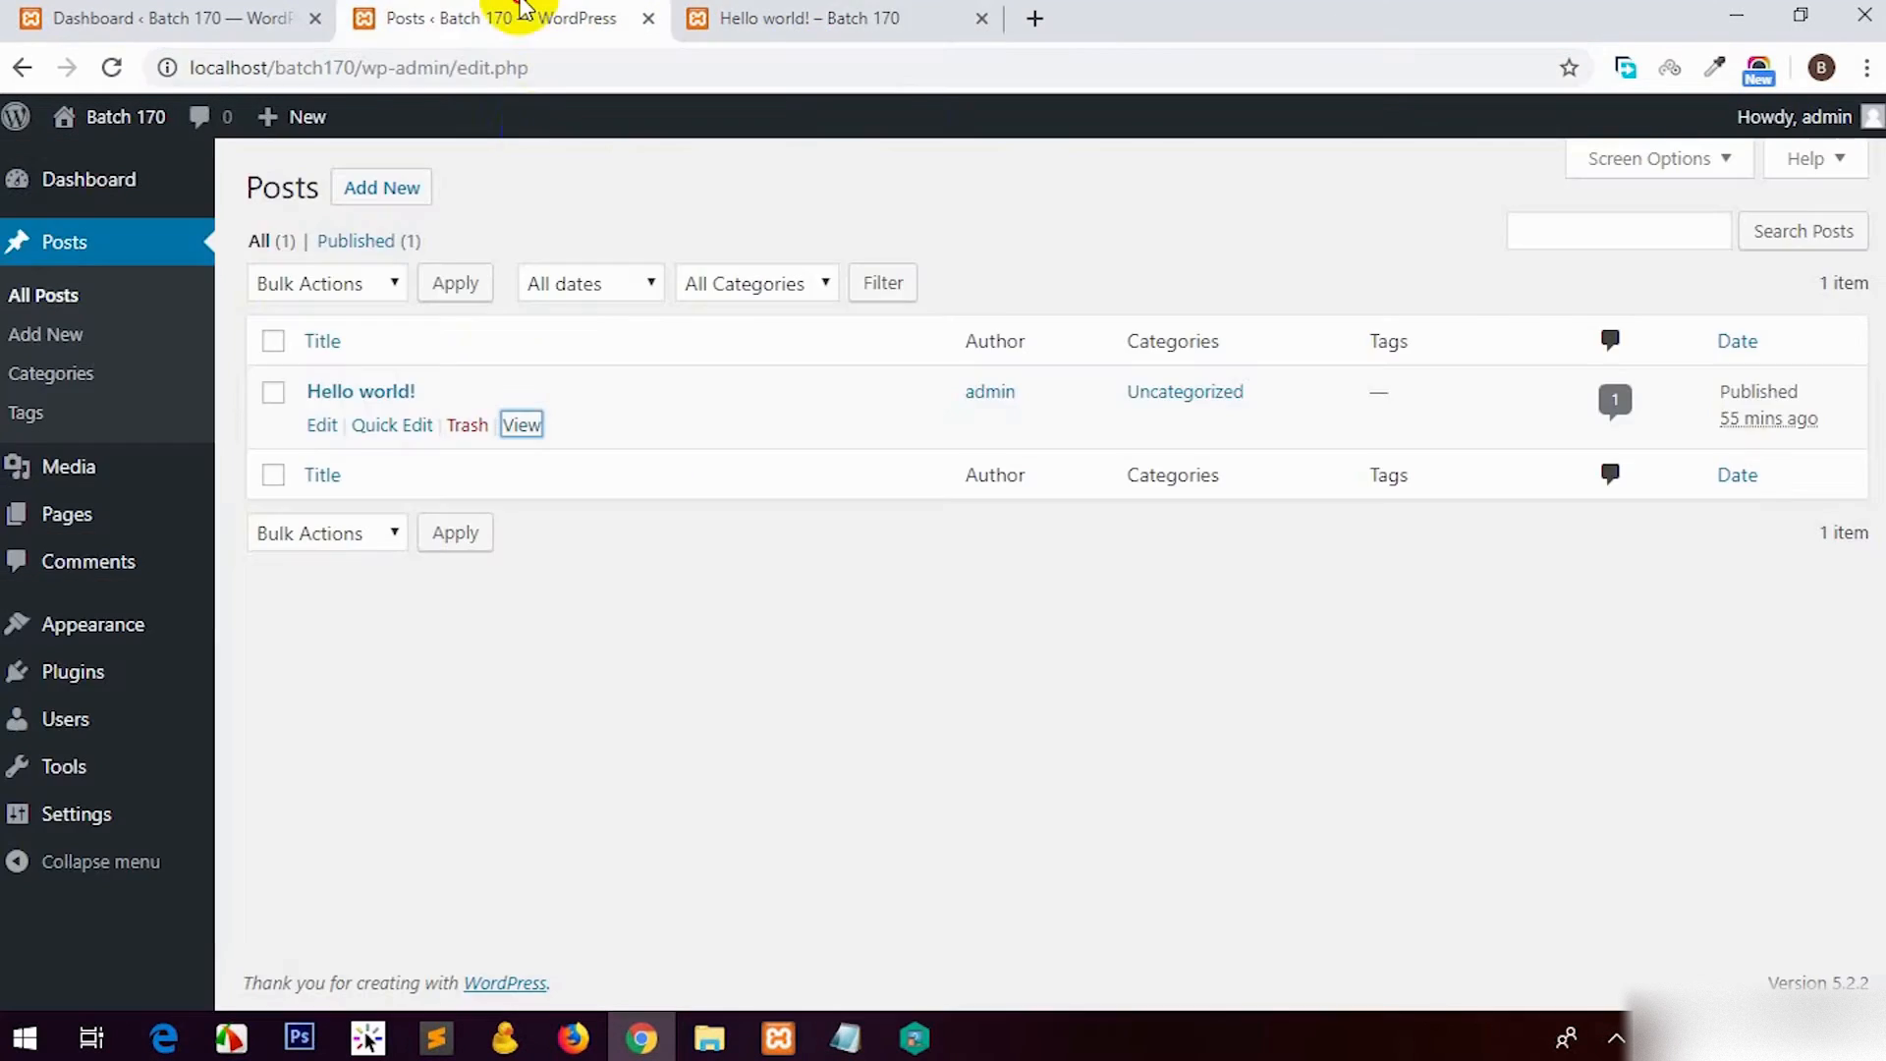
{"action": "left_click", "coordinate": [433, 435]}
{"action": "left_click", "coordinate": [493, 480]}
{"action": "type", "text": "2"}
{"action": "left_click", "coordinate": [1807, 665]}
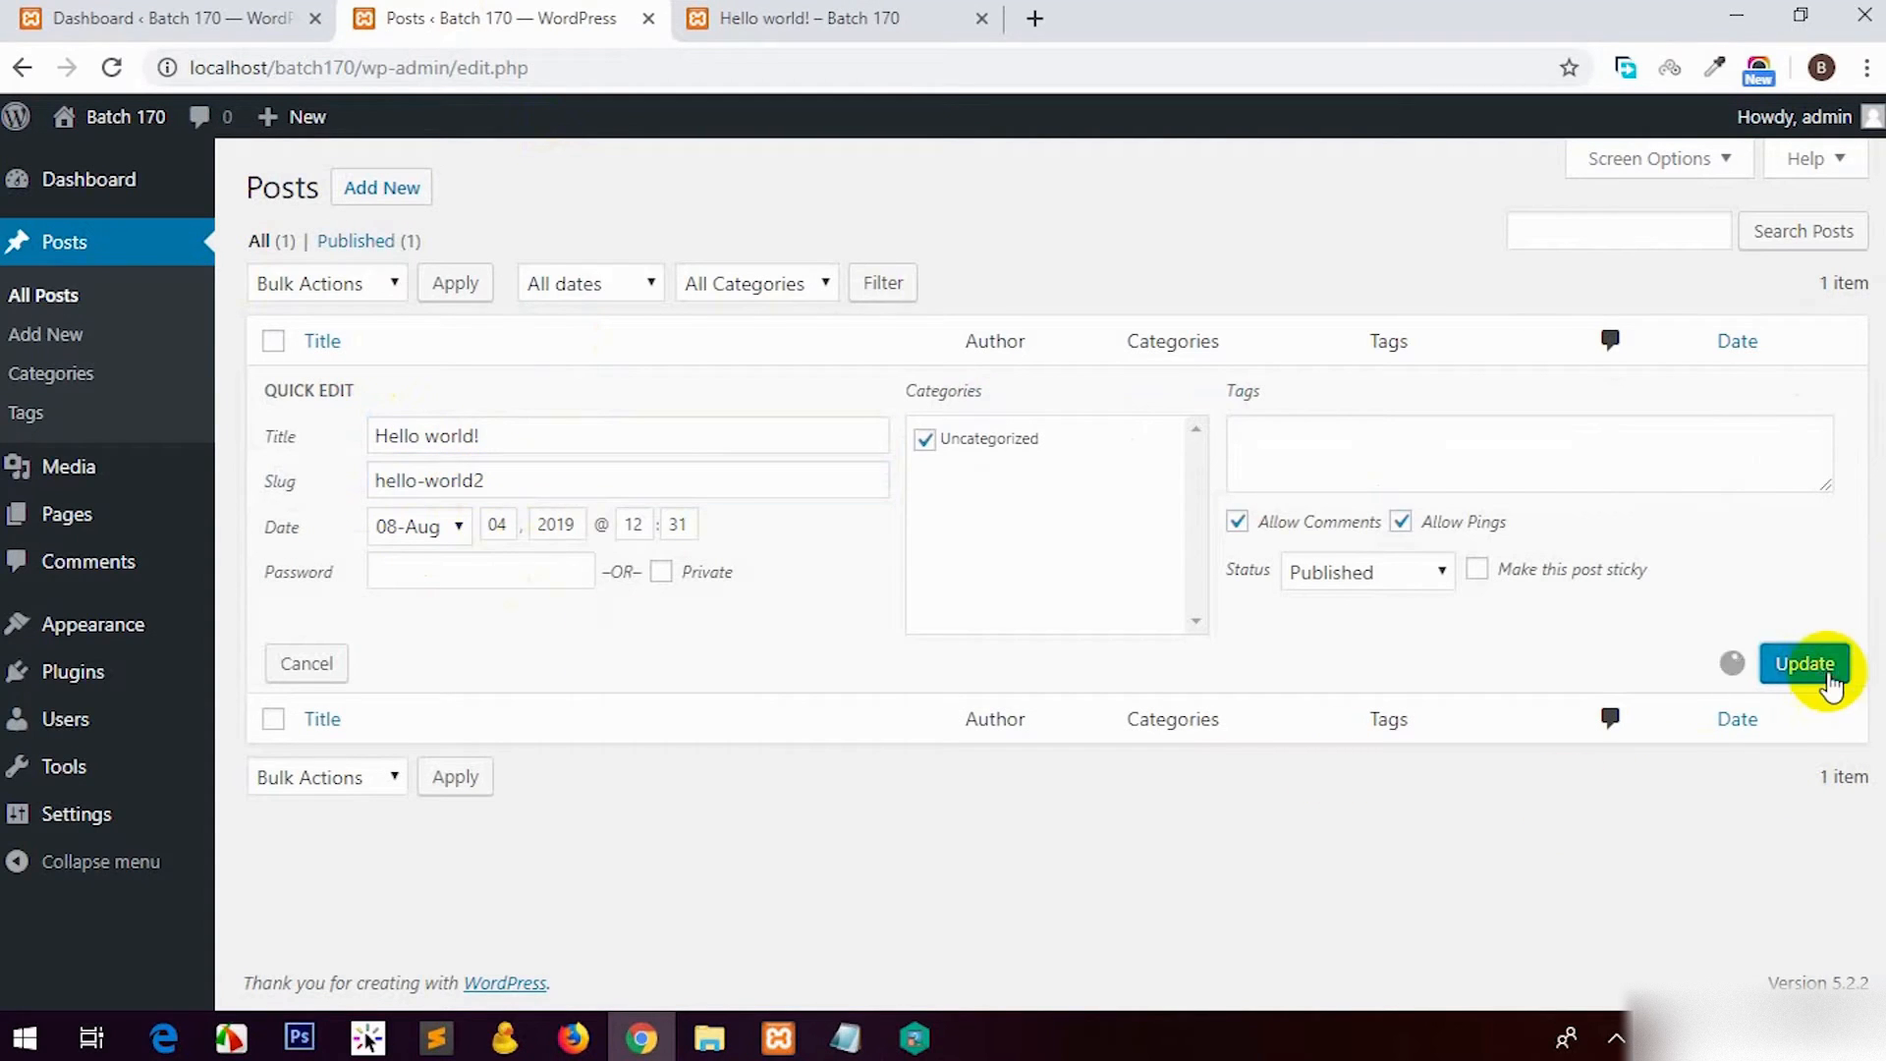
Step: View the post again in a new tab, check the slug in its web address, and close the tab
{"action": "left_click", "coordinate": [521, 425], "text": "ctrl"}
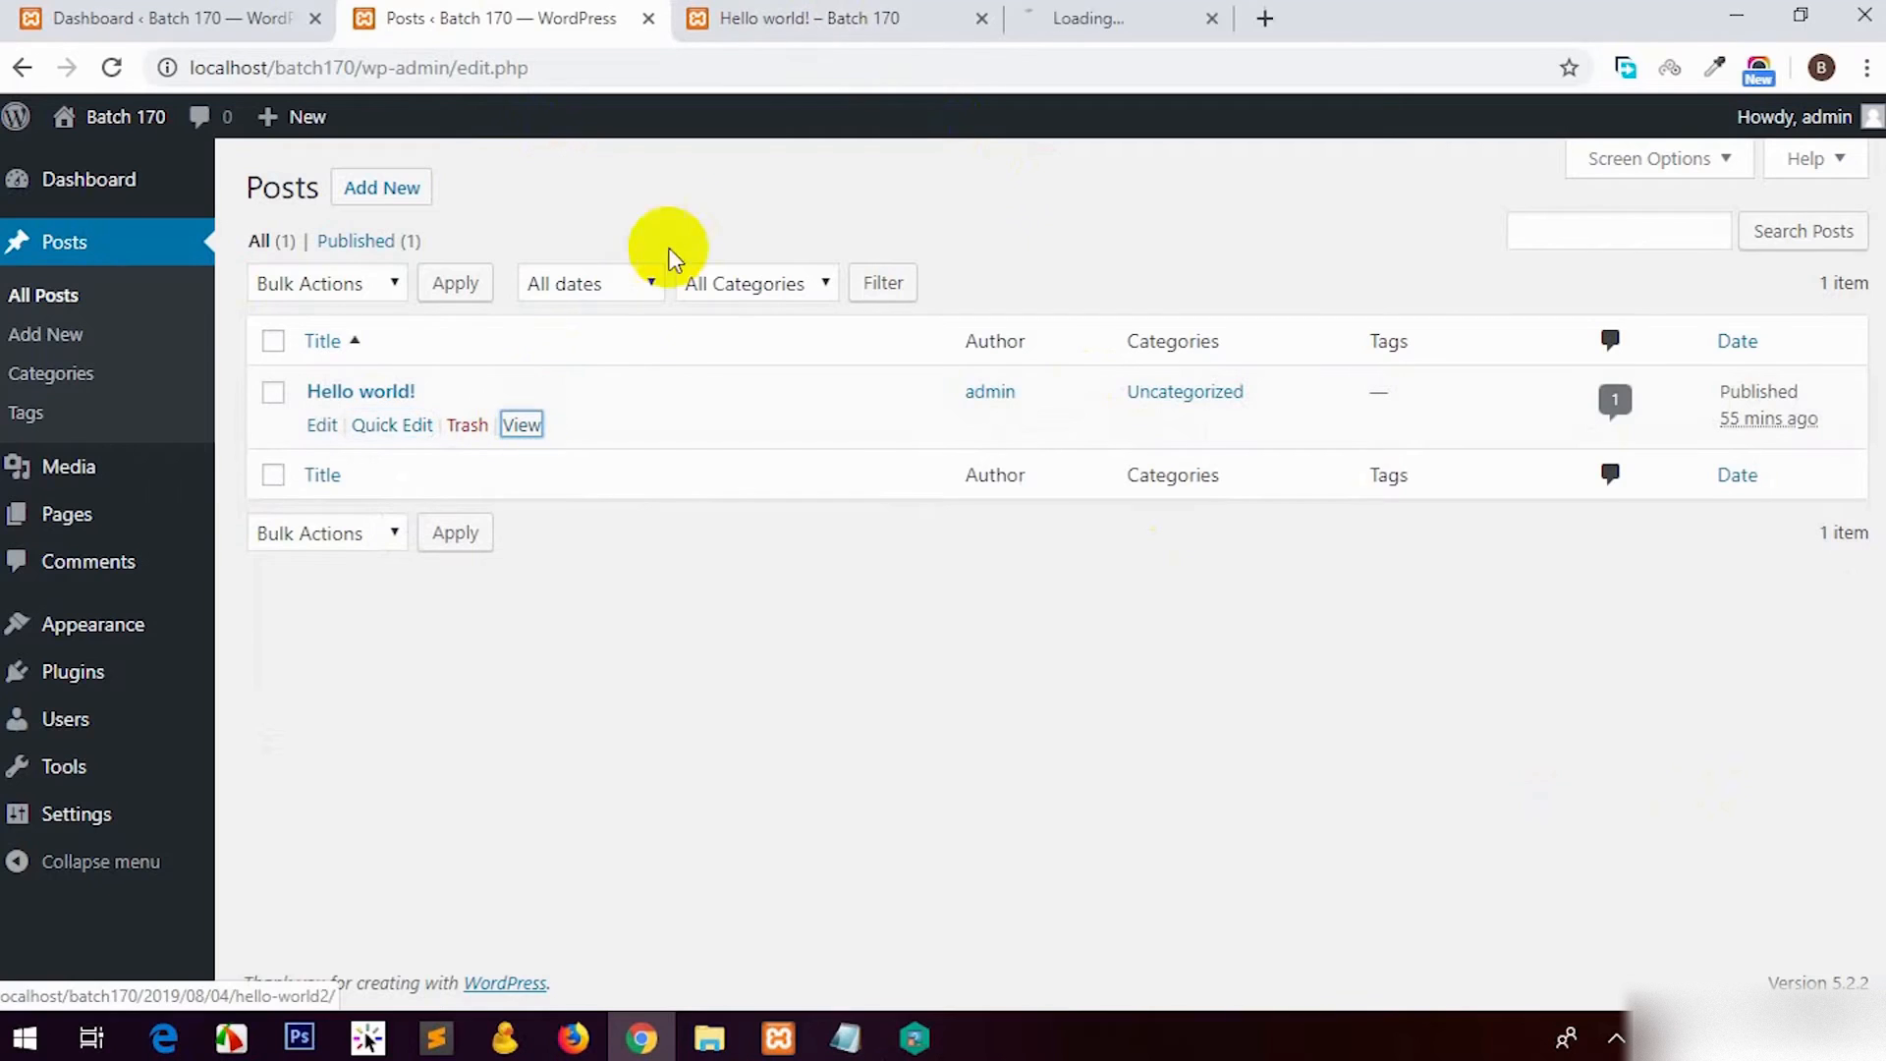
{"action": "left_click", "coordinate": [803, 12]}
{"action": "left_click_drag", "start_coordinate": [580, 66], "coordinate": [567, 67]}
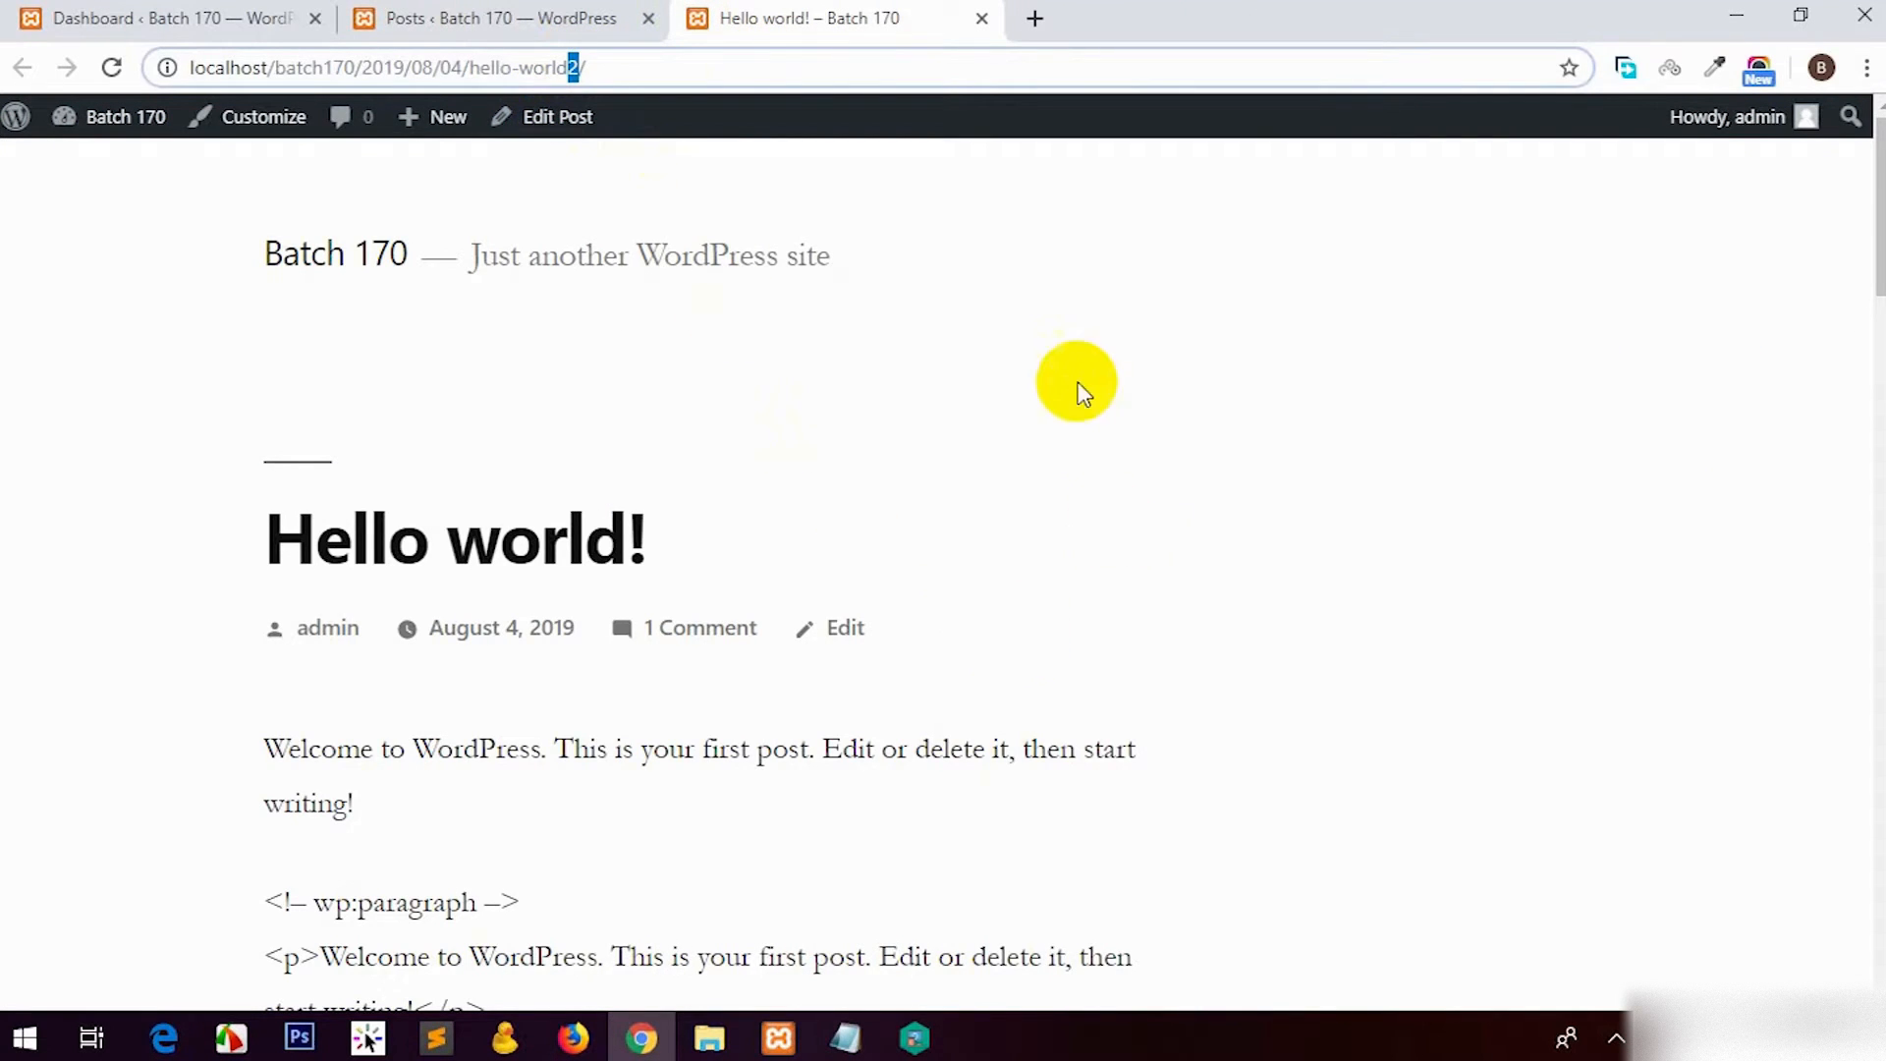
{"action": "left_click_drag", "start_coordinate": [587, 67], "coordinate": [268, 65]}
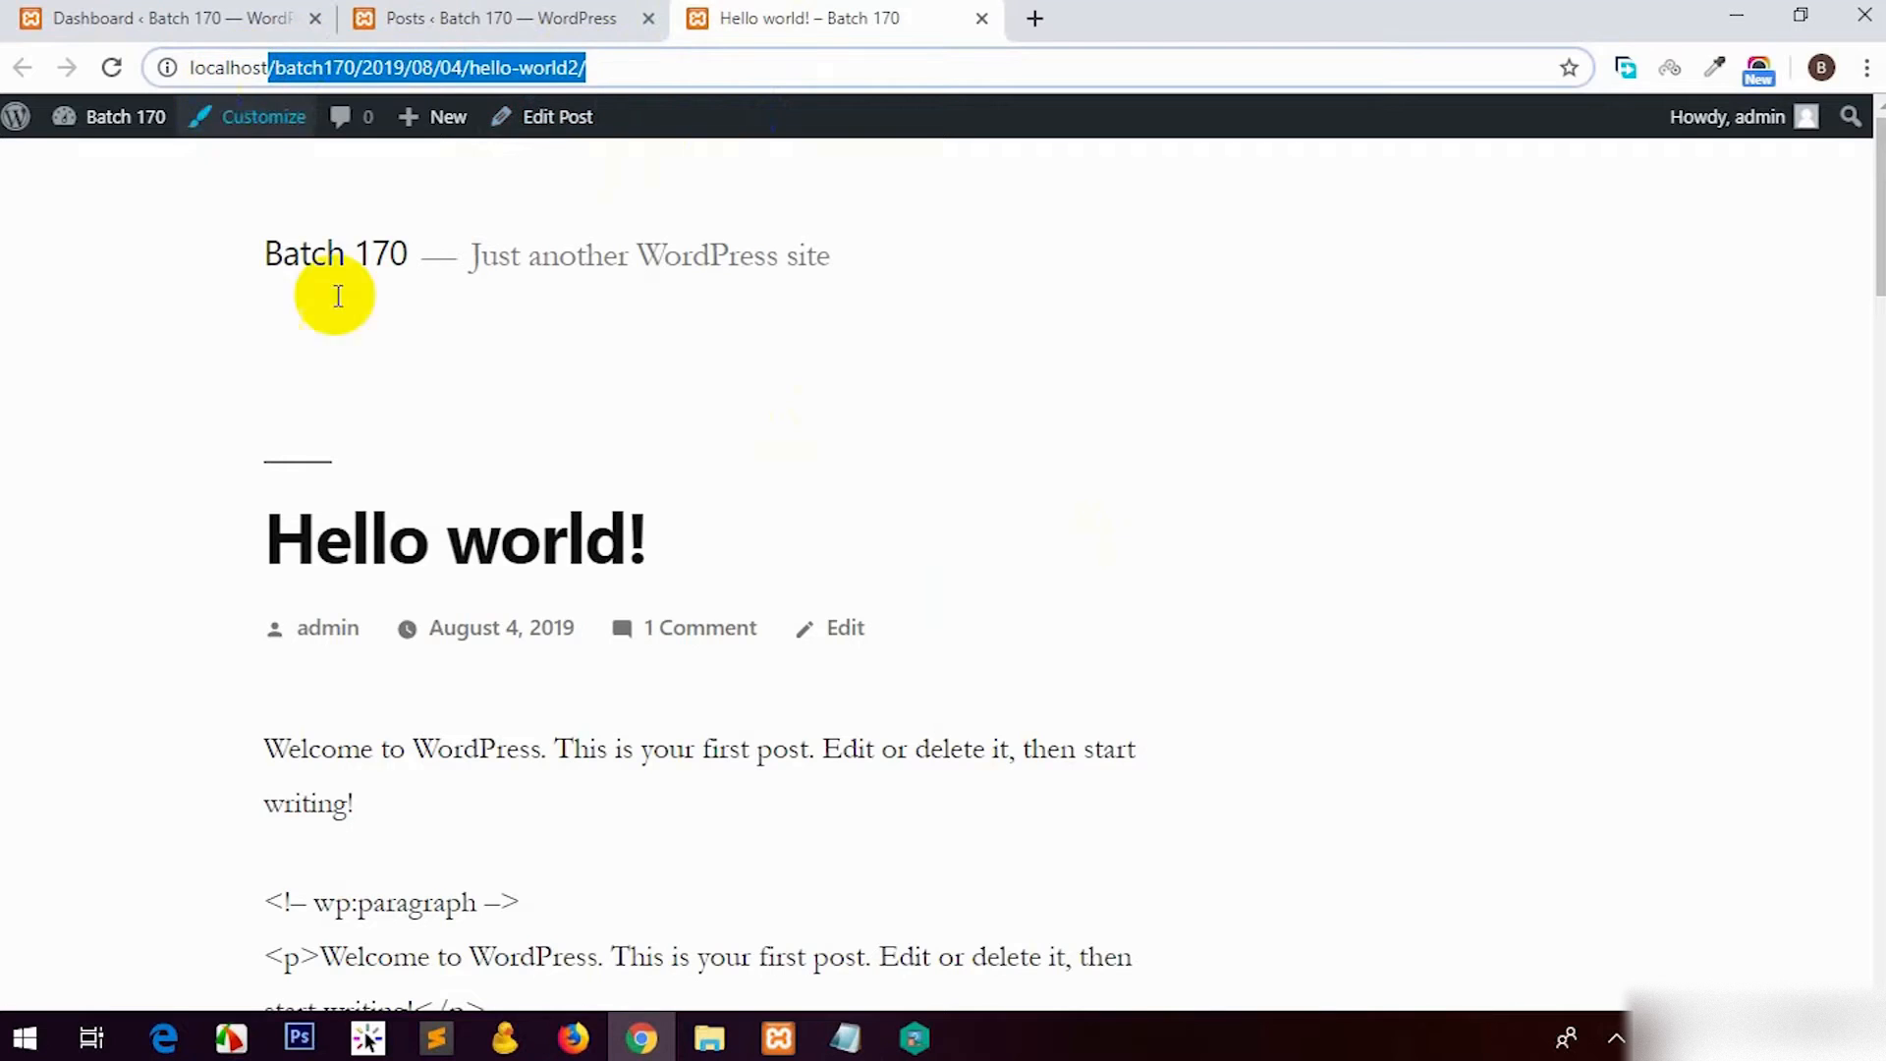
{"action": "middle_click", "coordinate": [831, 20]}
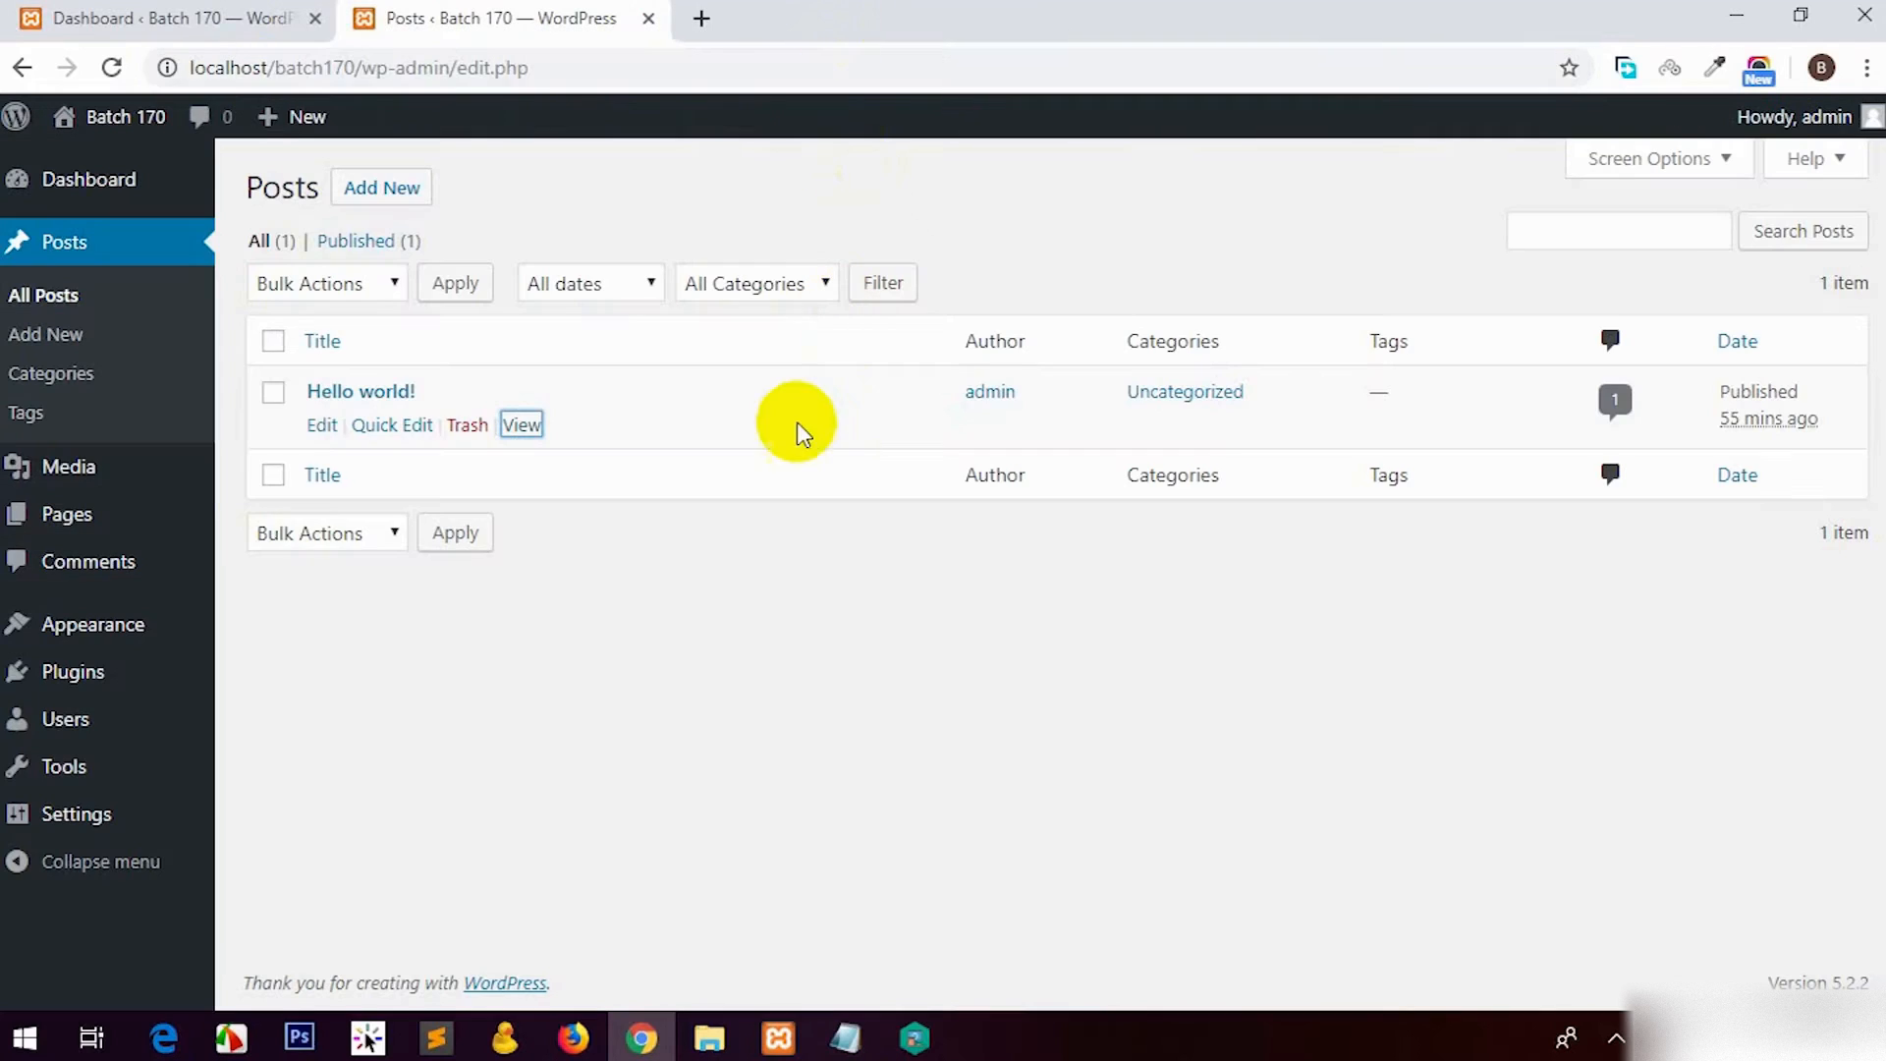
Step: Move the "Hello world!" post to the trash and permanently delete it from there
{"action": "left_click", "coordinate": [467, 428]}
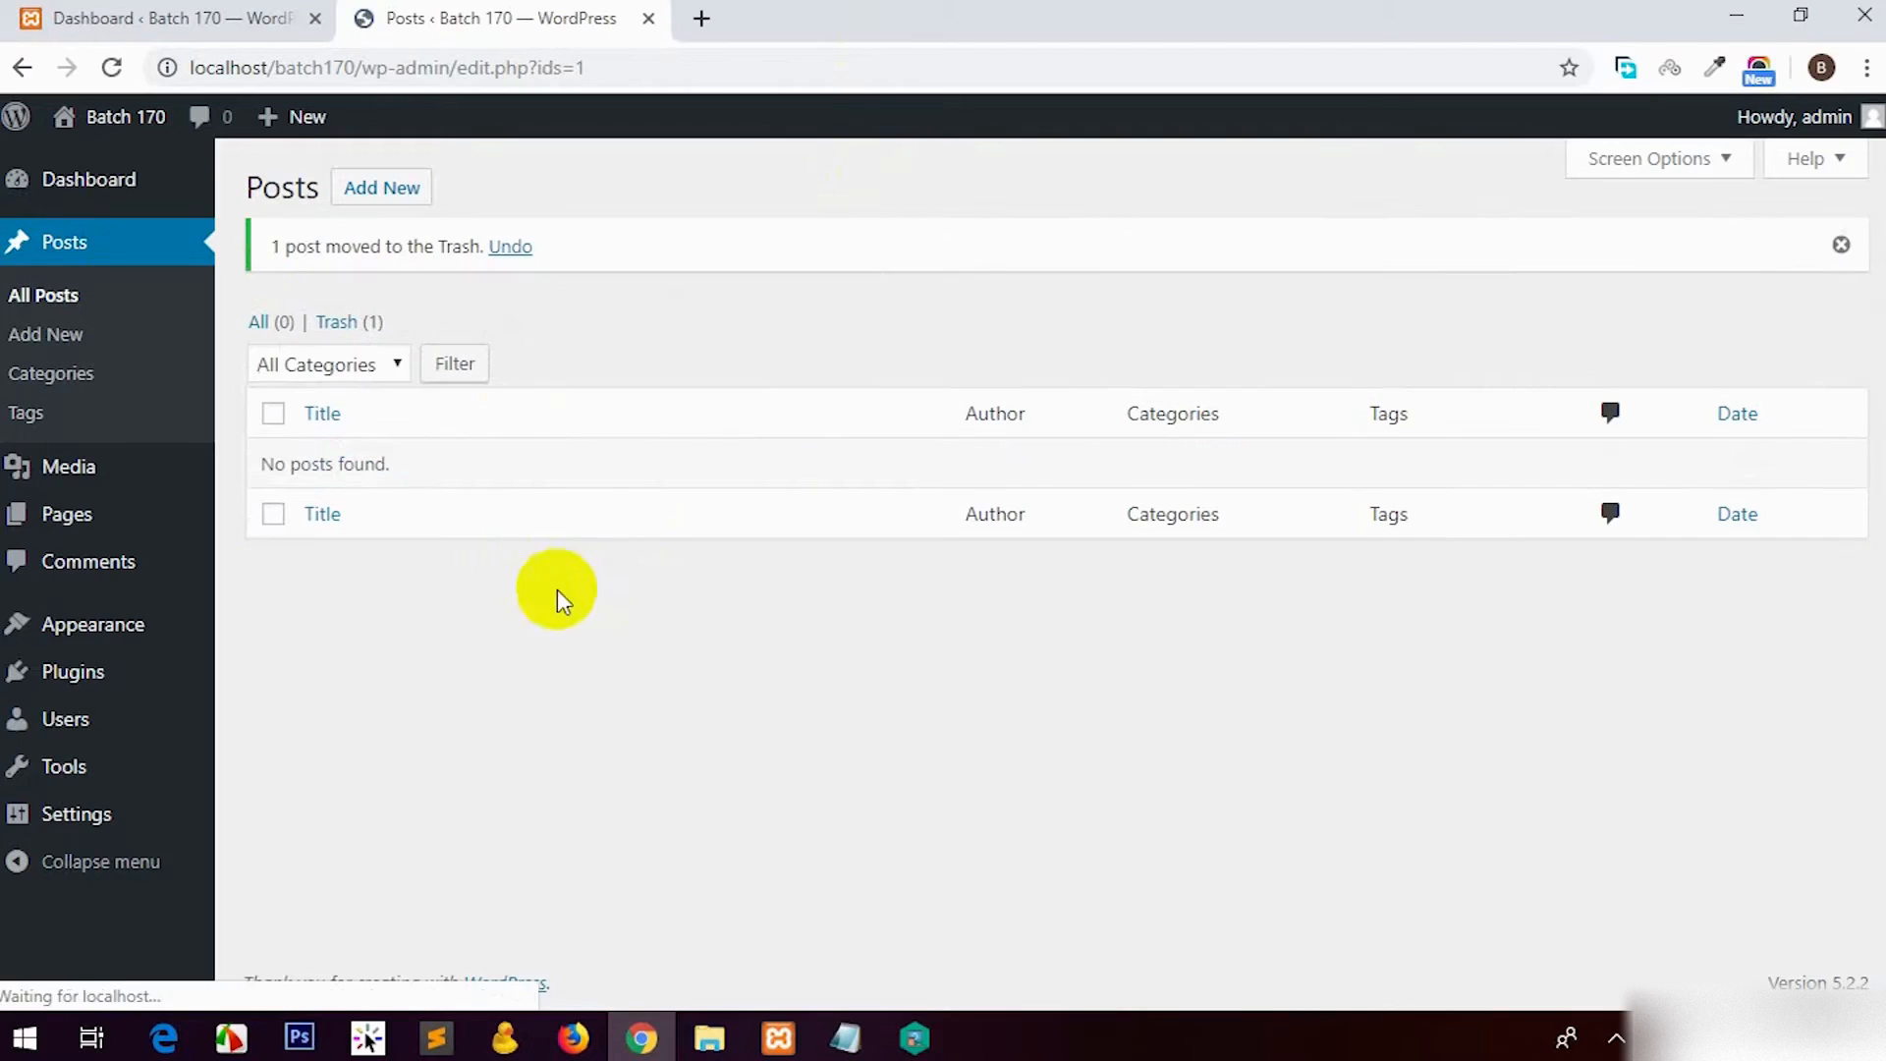
{"action": "left_click", "coordinate": [344, 322]}
{"action": "mouse_move", "coordinate": [328, 424]}
{"action": "left_click", "coordinate": [444, 430]}
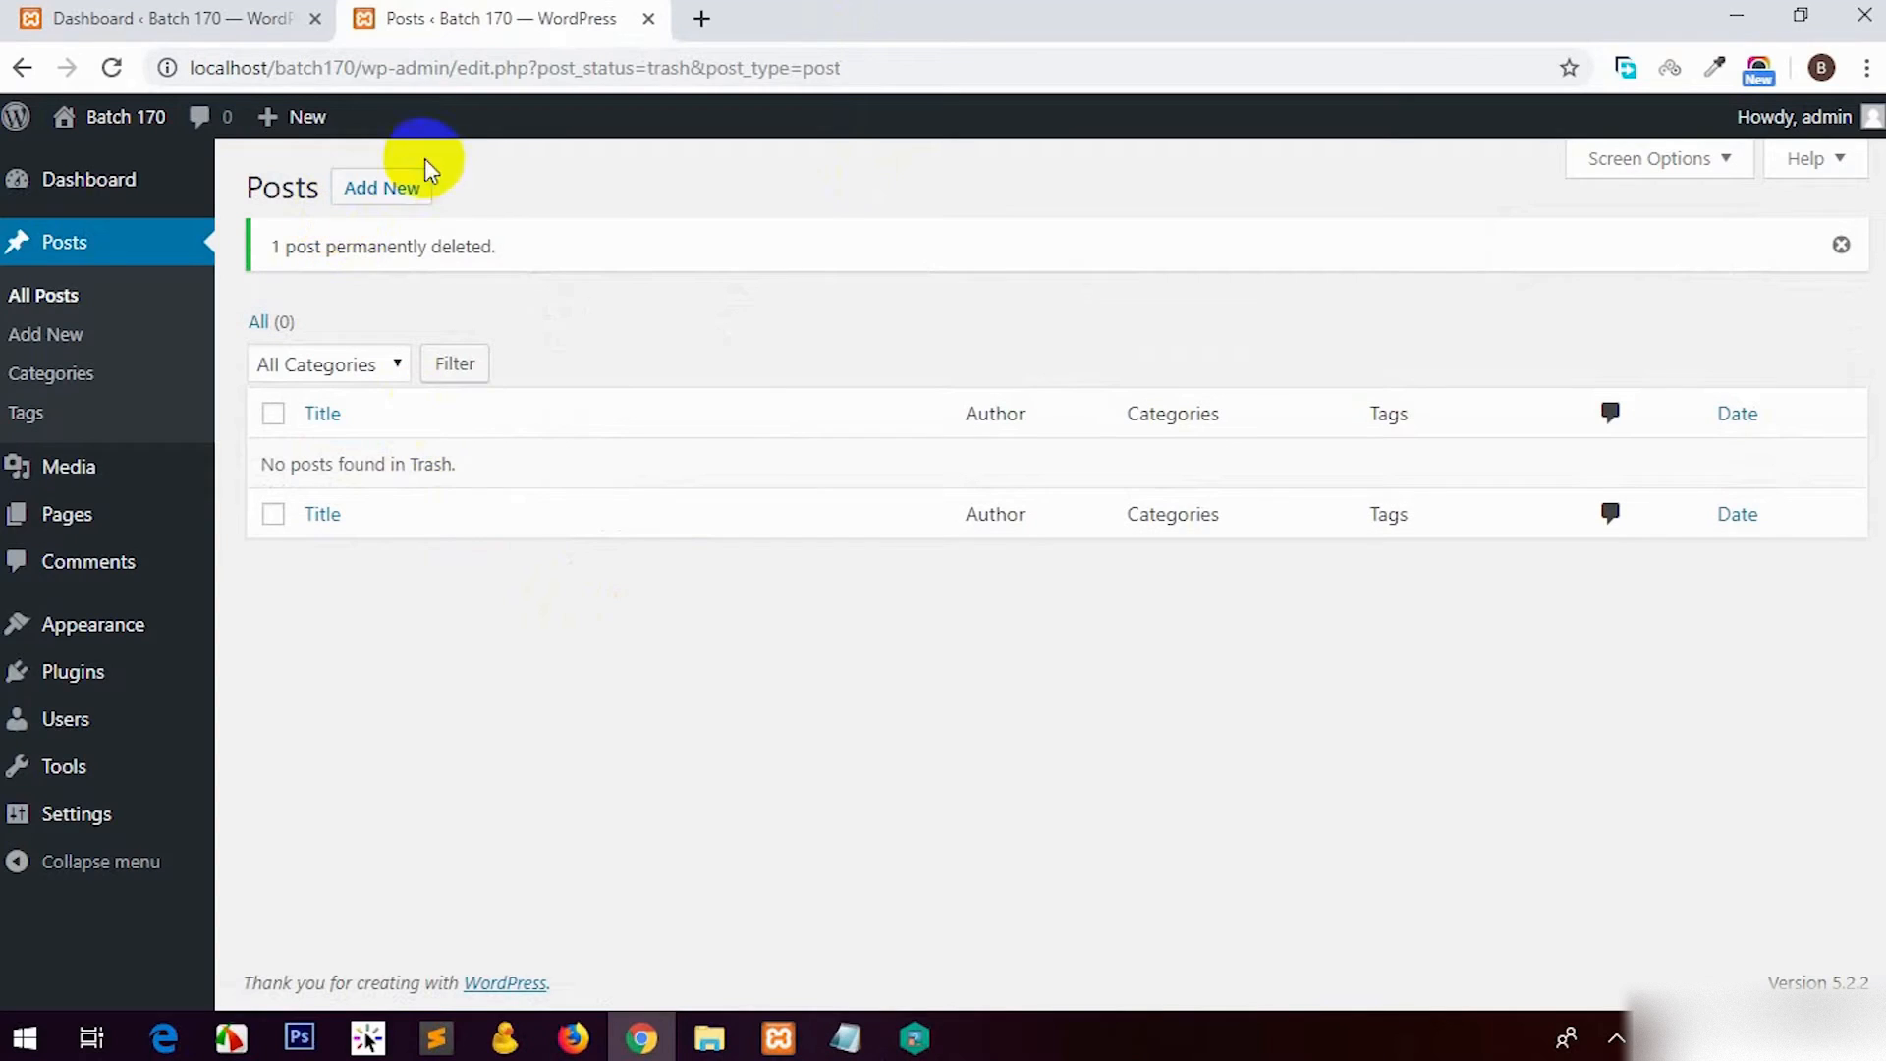
Step: Create a new post titled "New Post" with the body text "New des"
{"action": "left_click", "coordinate": [404, 186]}
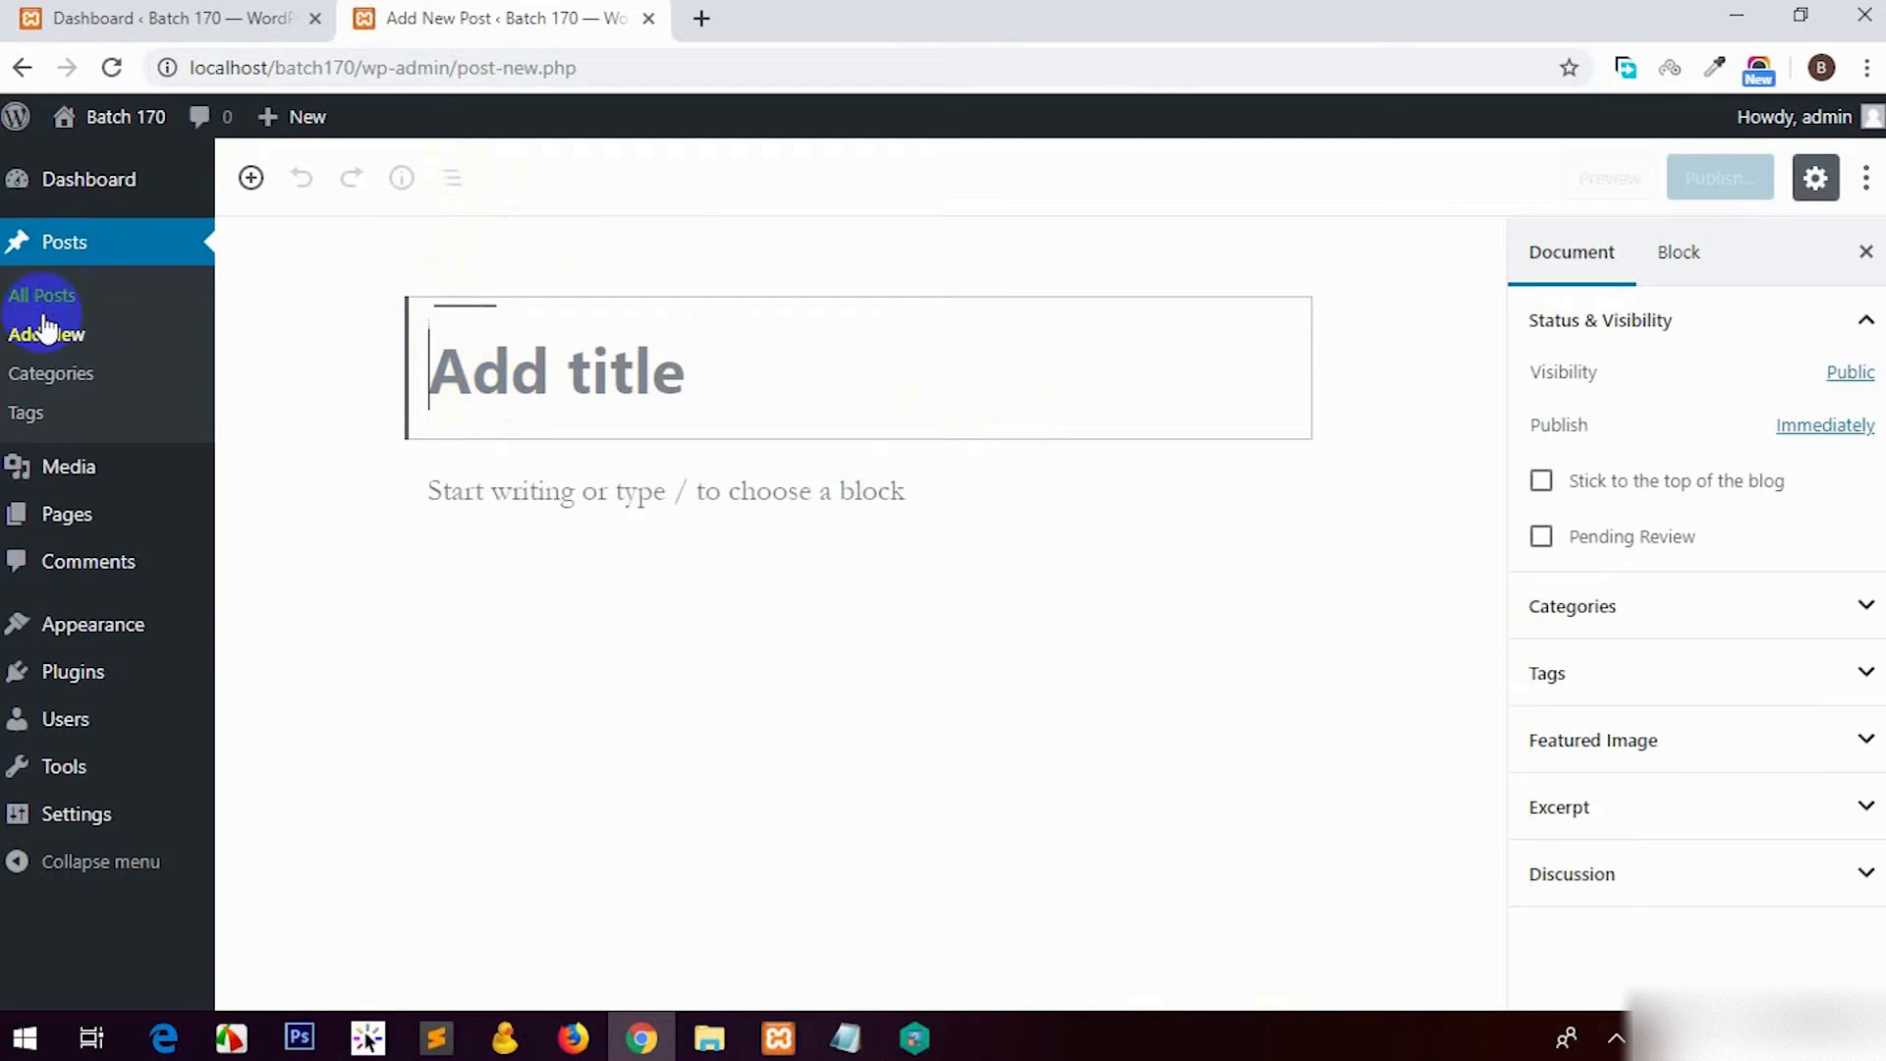
{"action": "left_click", "coordinate": [406, 391]}
{"action": "type", "text": "Ne"}
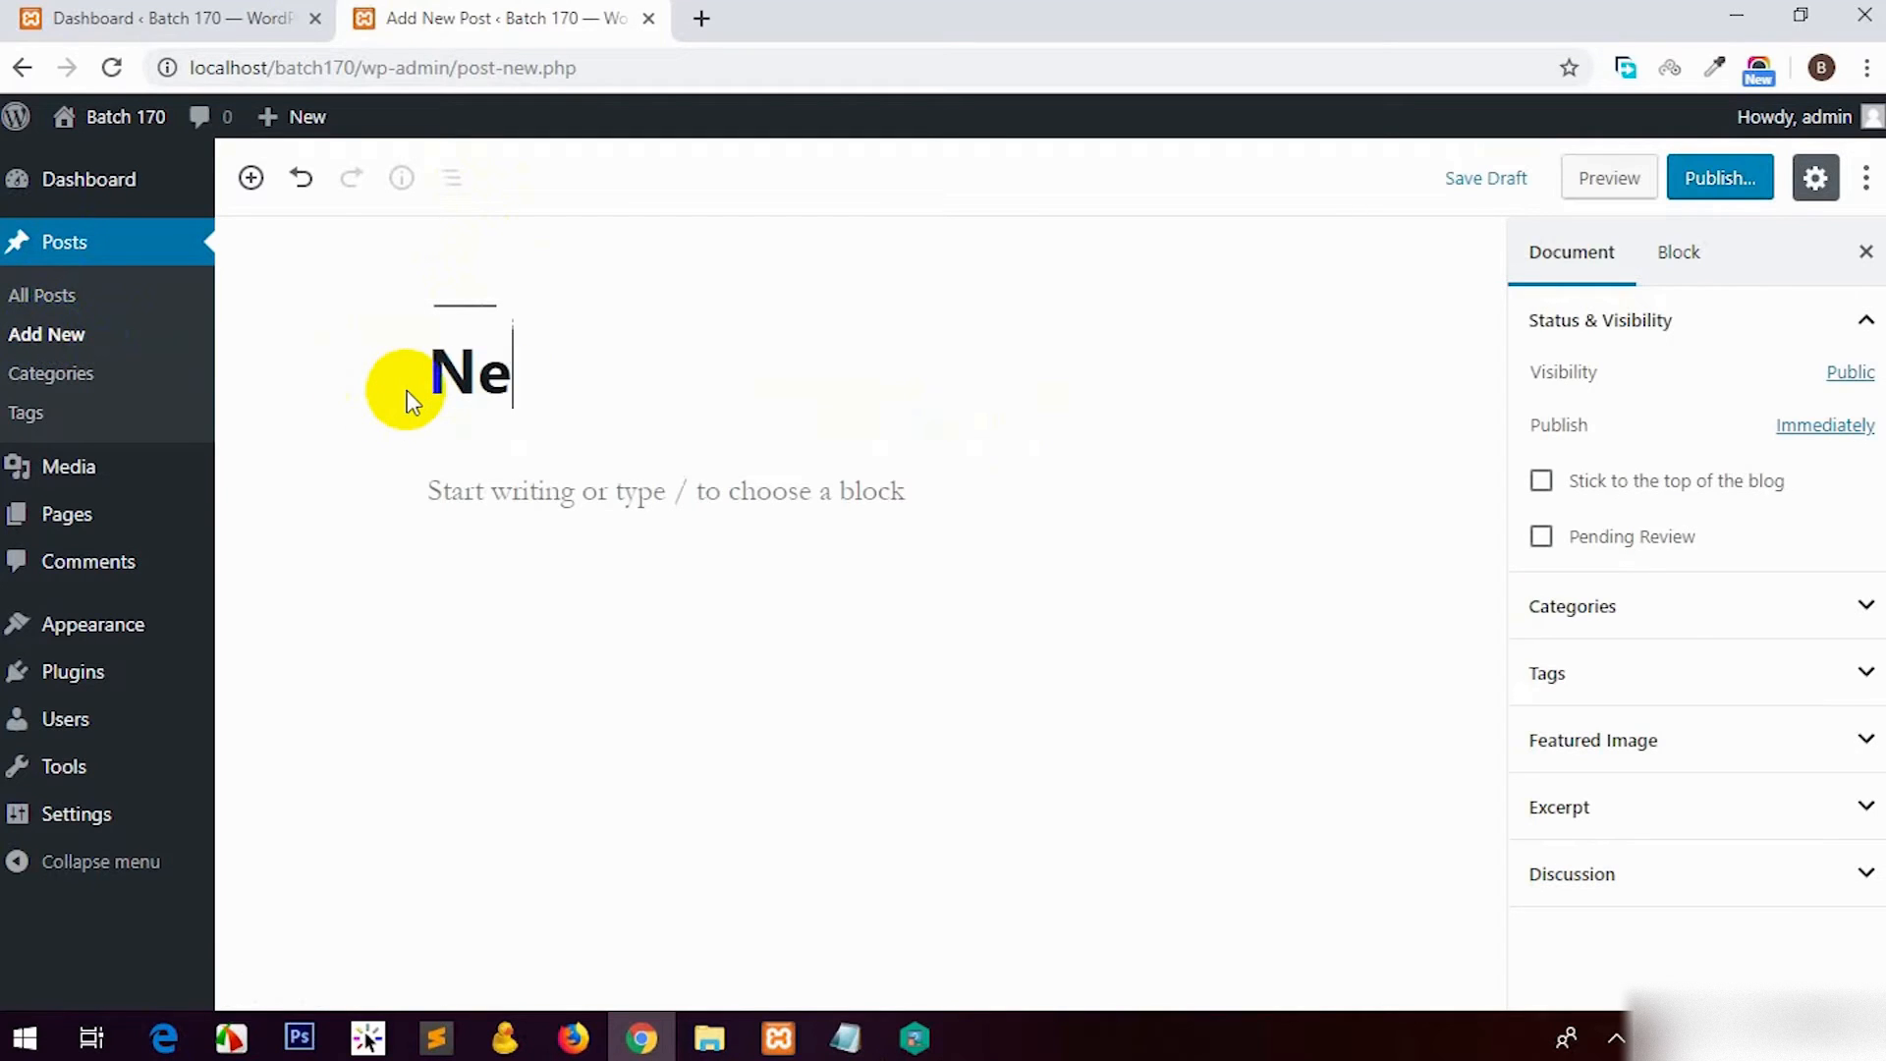
{"action": "type", "text": "w Post"}
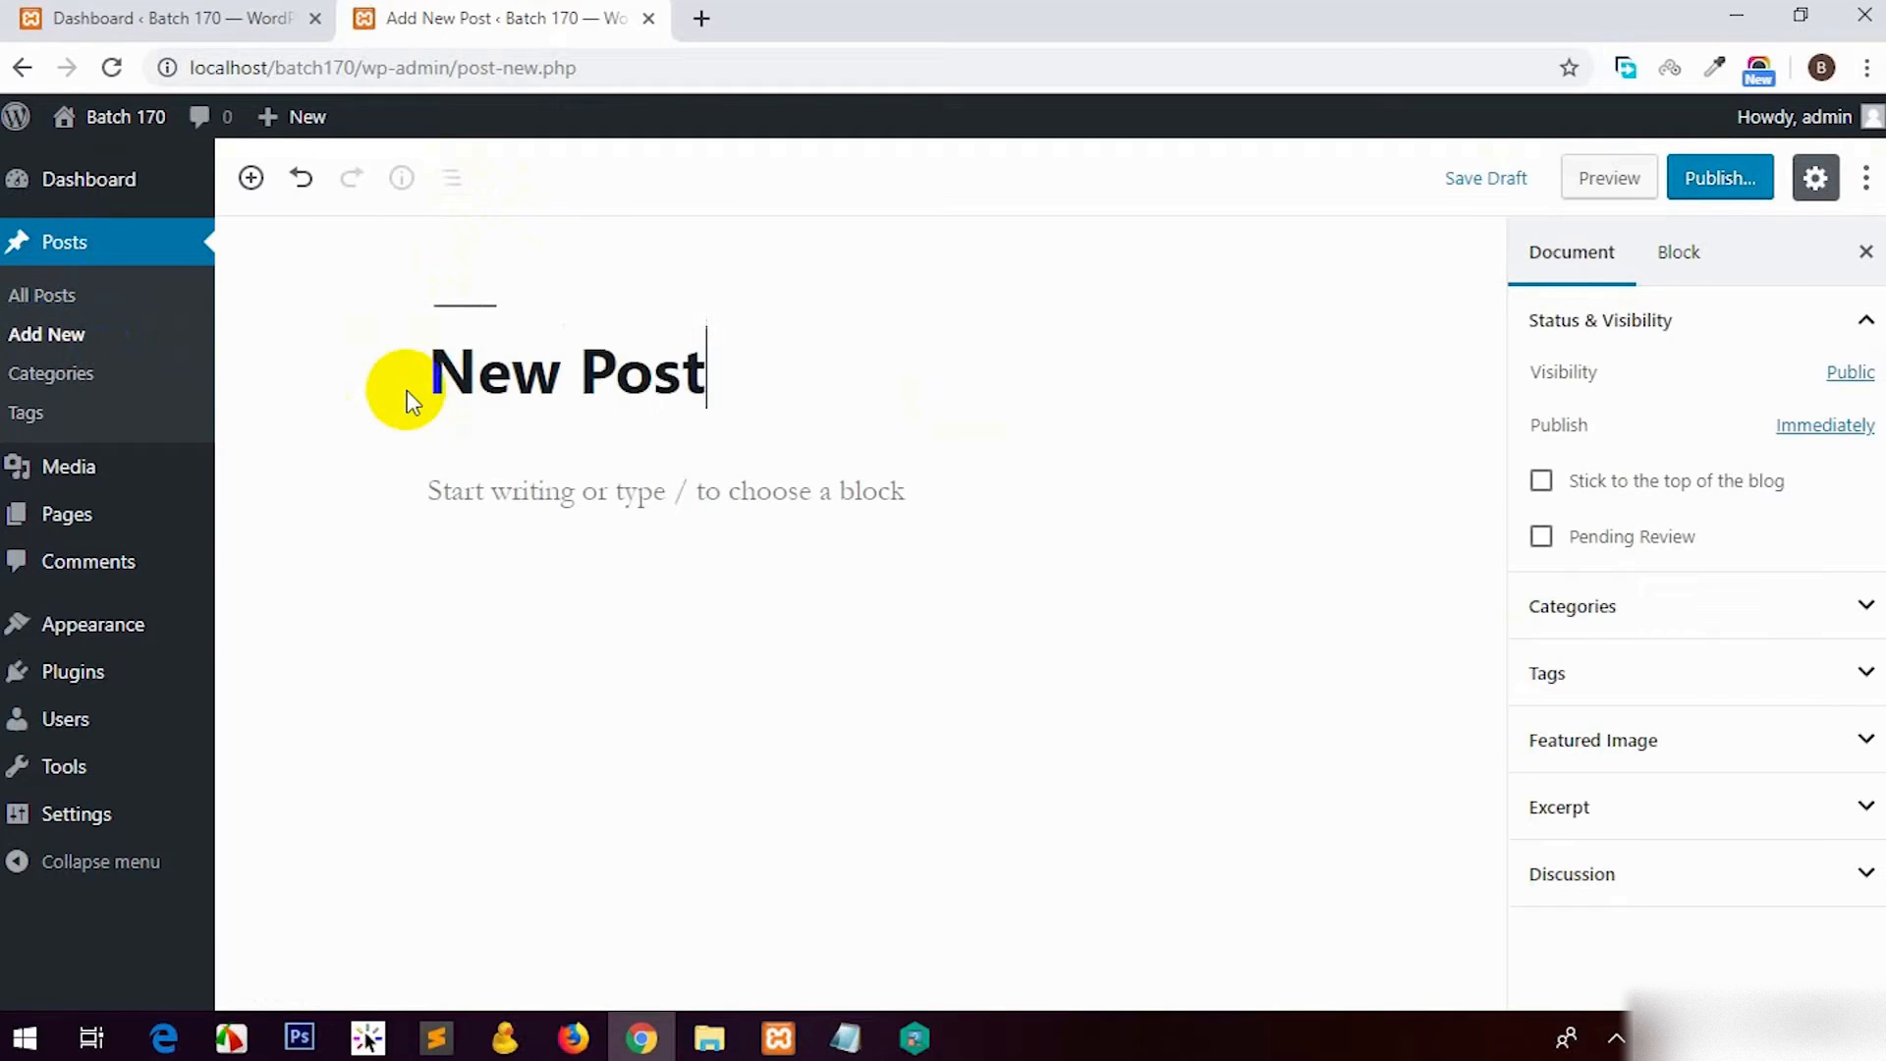
{"action": "key", "text": "Return"}
{"action": "type", "text": "New des"}
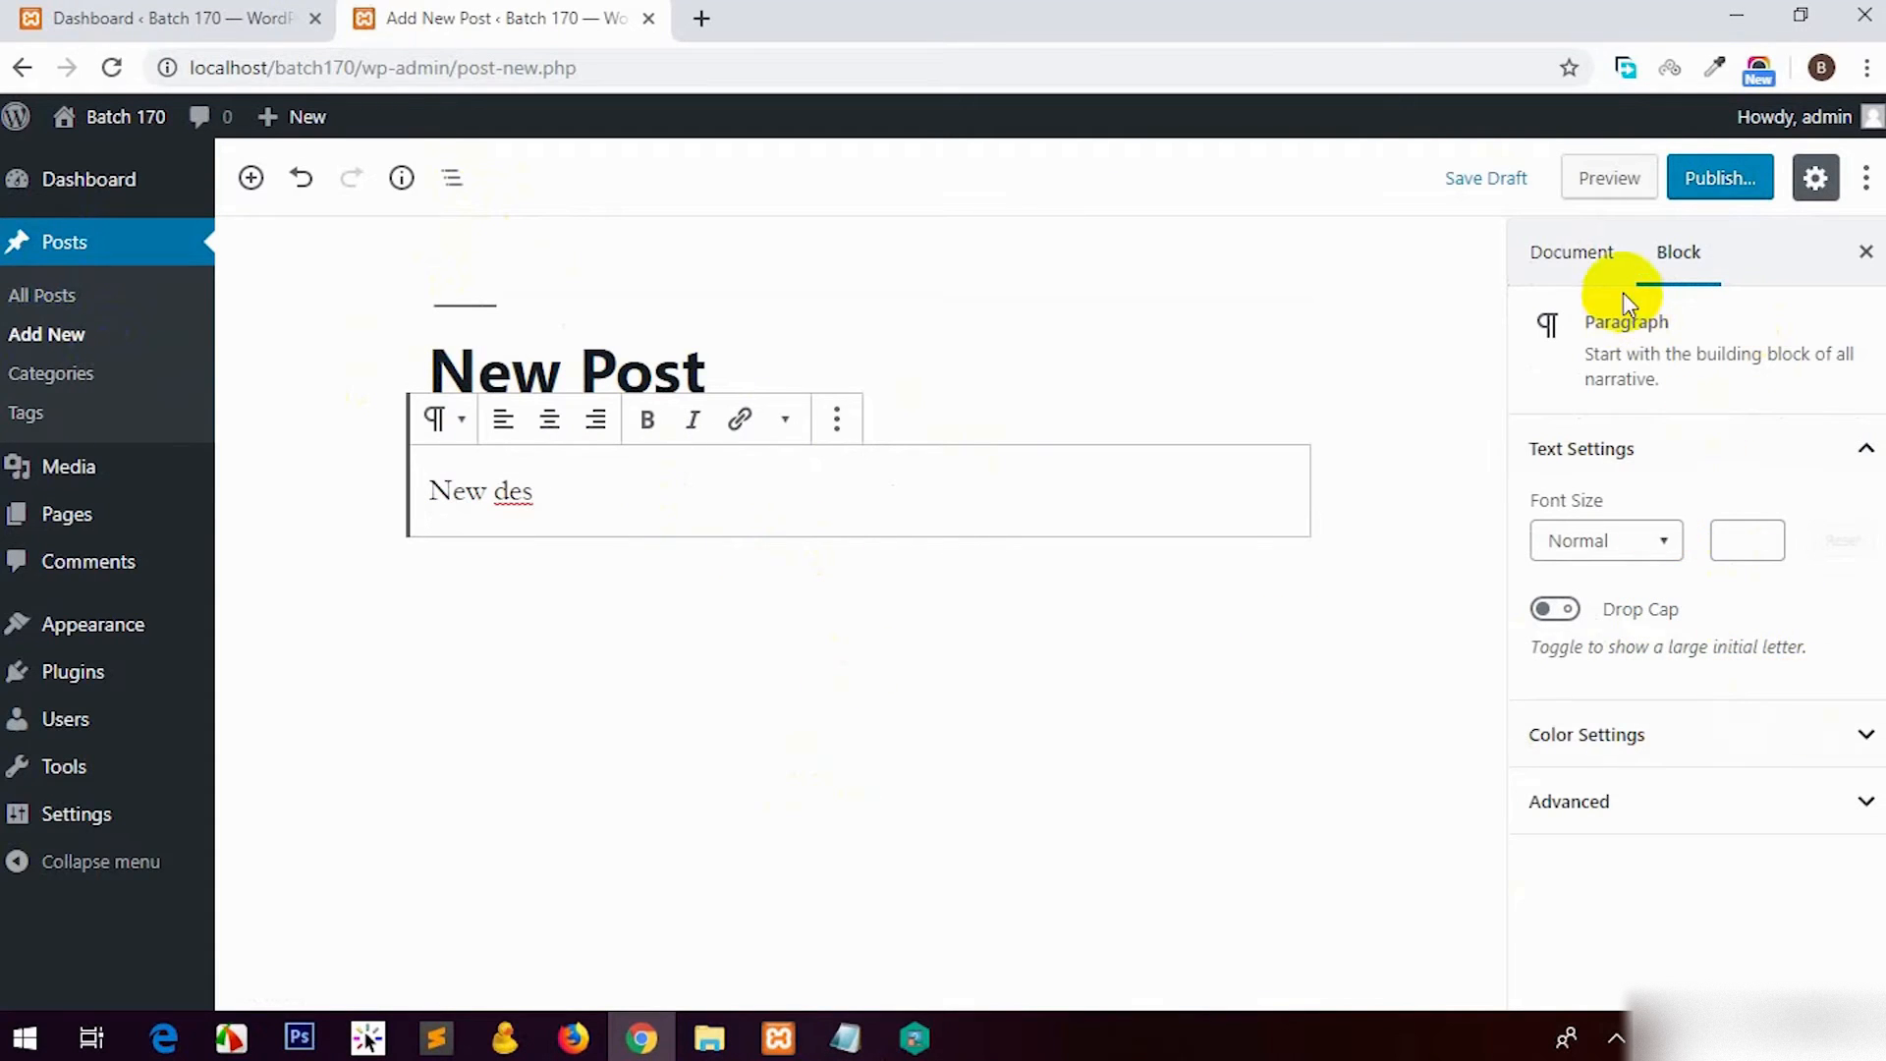
Step: Review the Status & Visibility settings in the new post's document settings
{"action": "left_click", "coordinate": [1572, 252]}
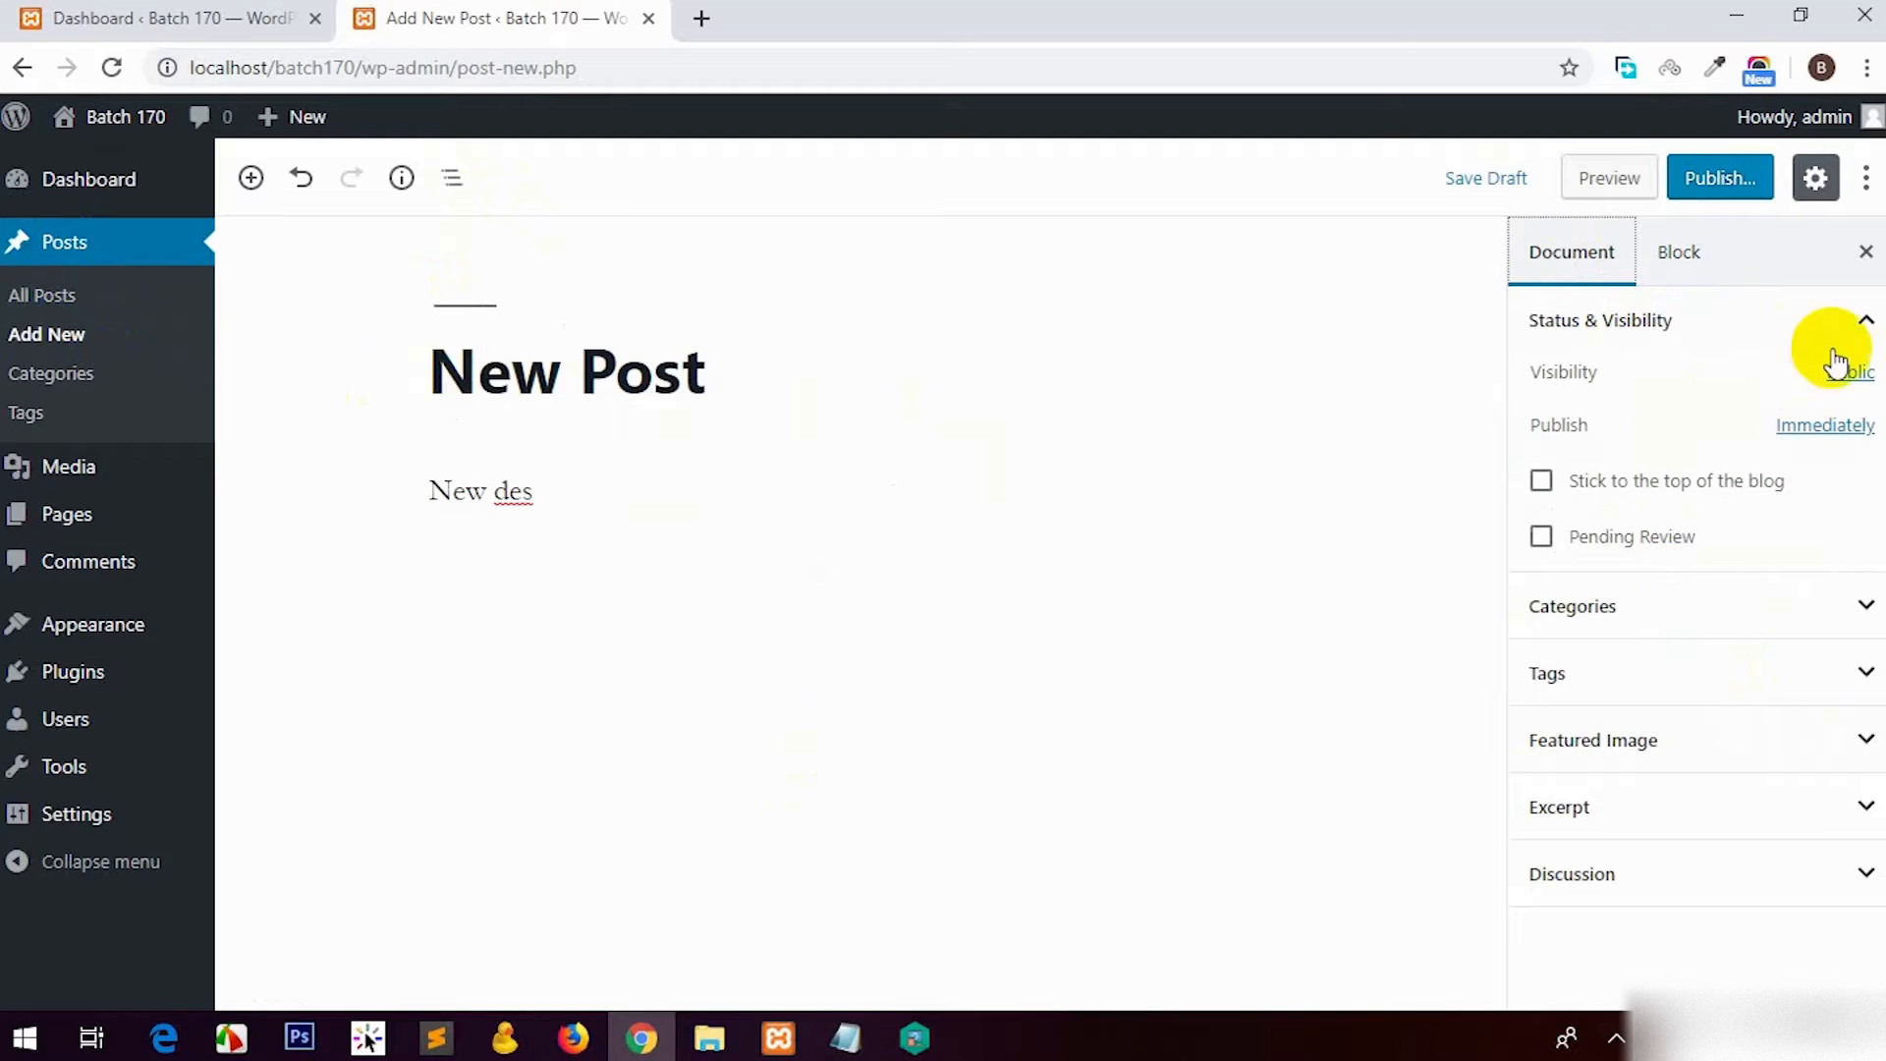
{"action": "left_click", "coordinate": [1871, 323]}
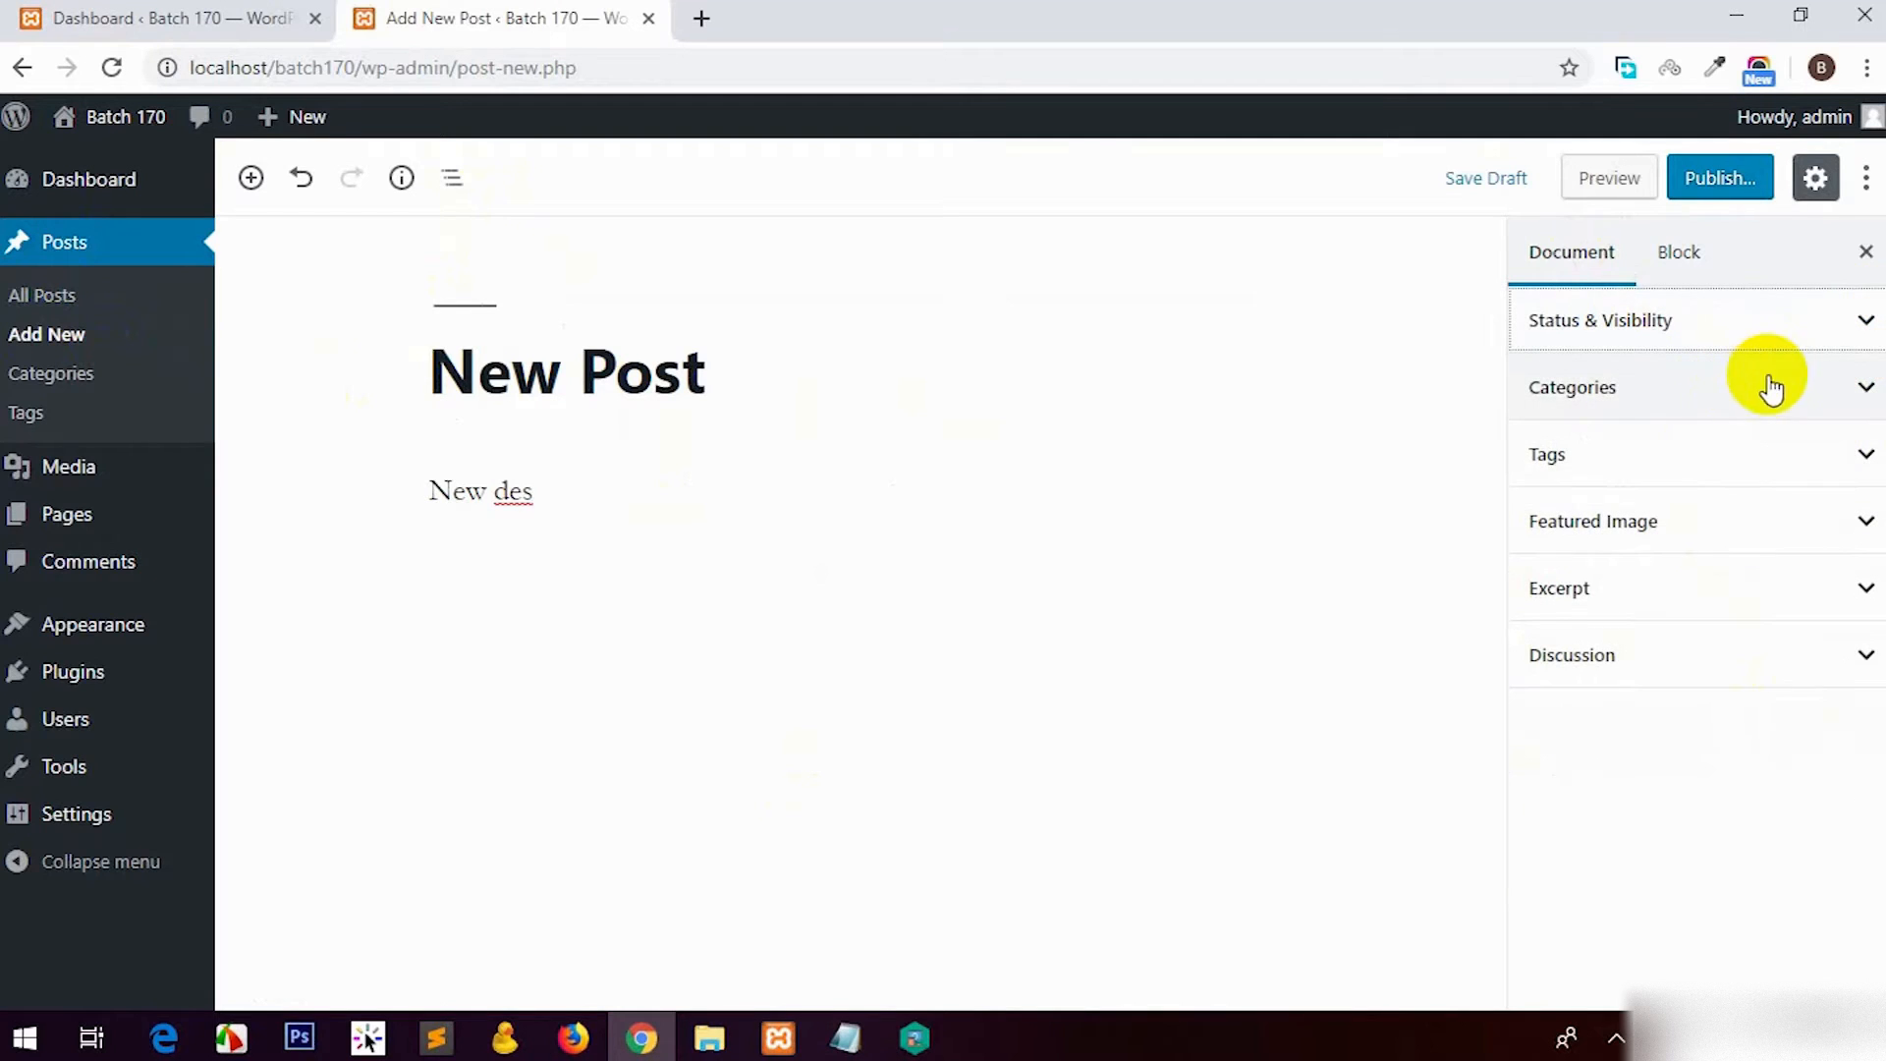
{"action": "left_click", "coordinate": [1856, 332]}
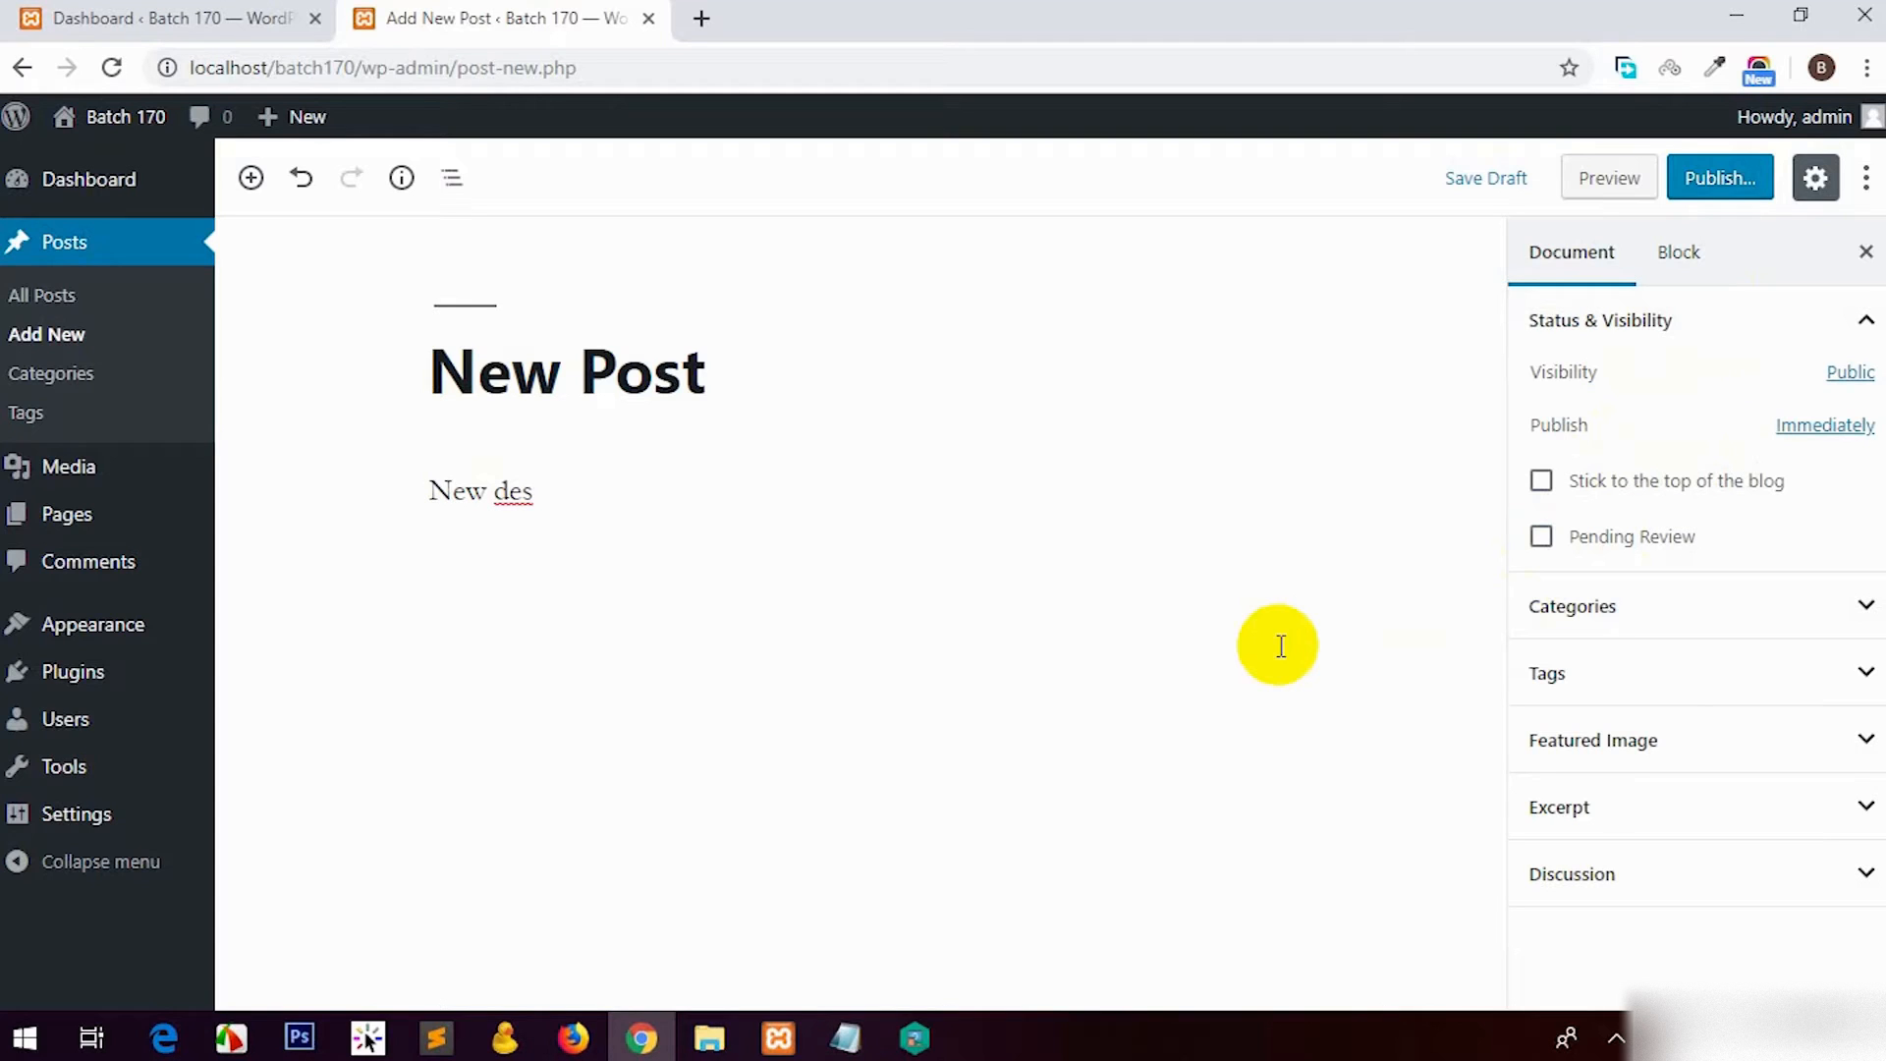
Step: Expand the new post's Categories and Tags settings and add the tag "new"
{"action": "left_click", "coordinate": [1785, 602]}
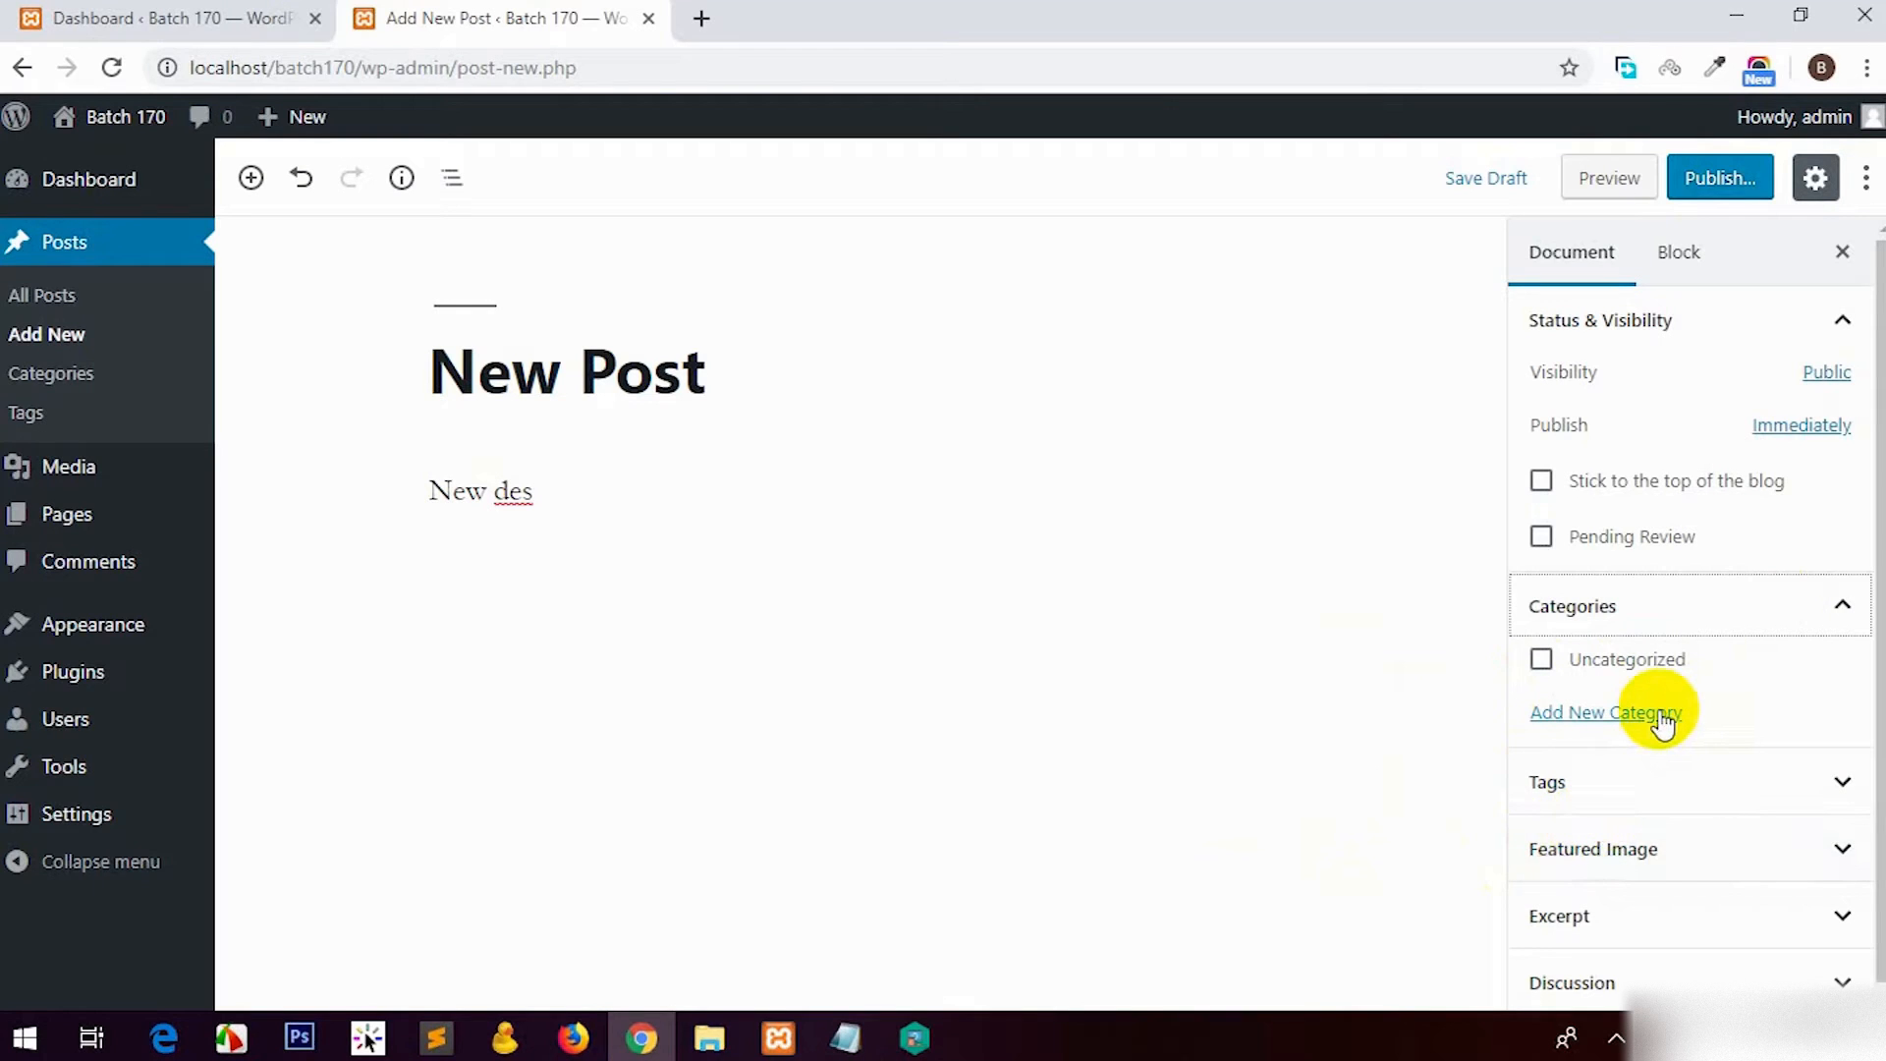
{"action": "left_click", "coordinate": [1673, 792]}
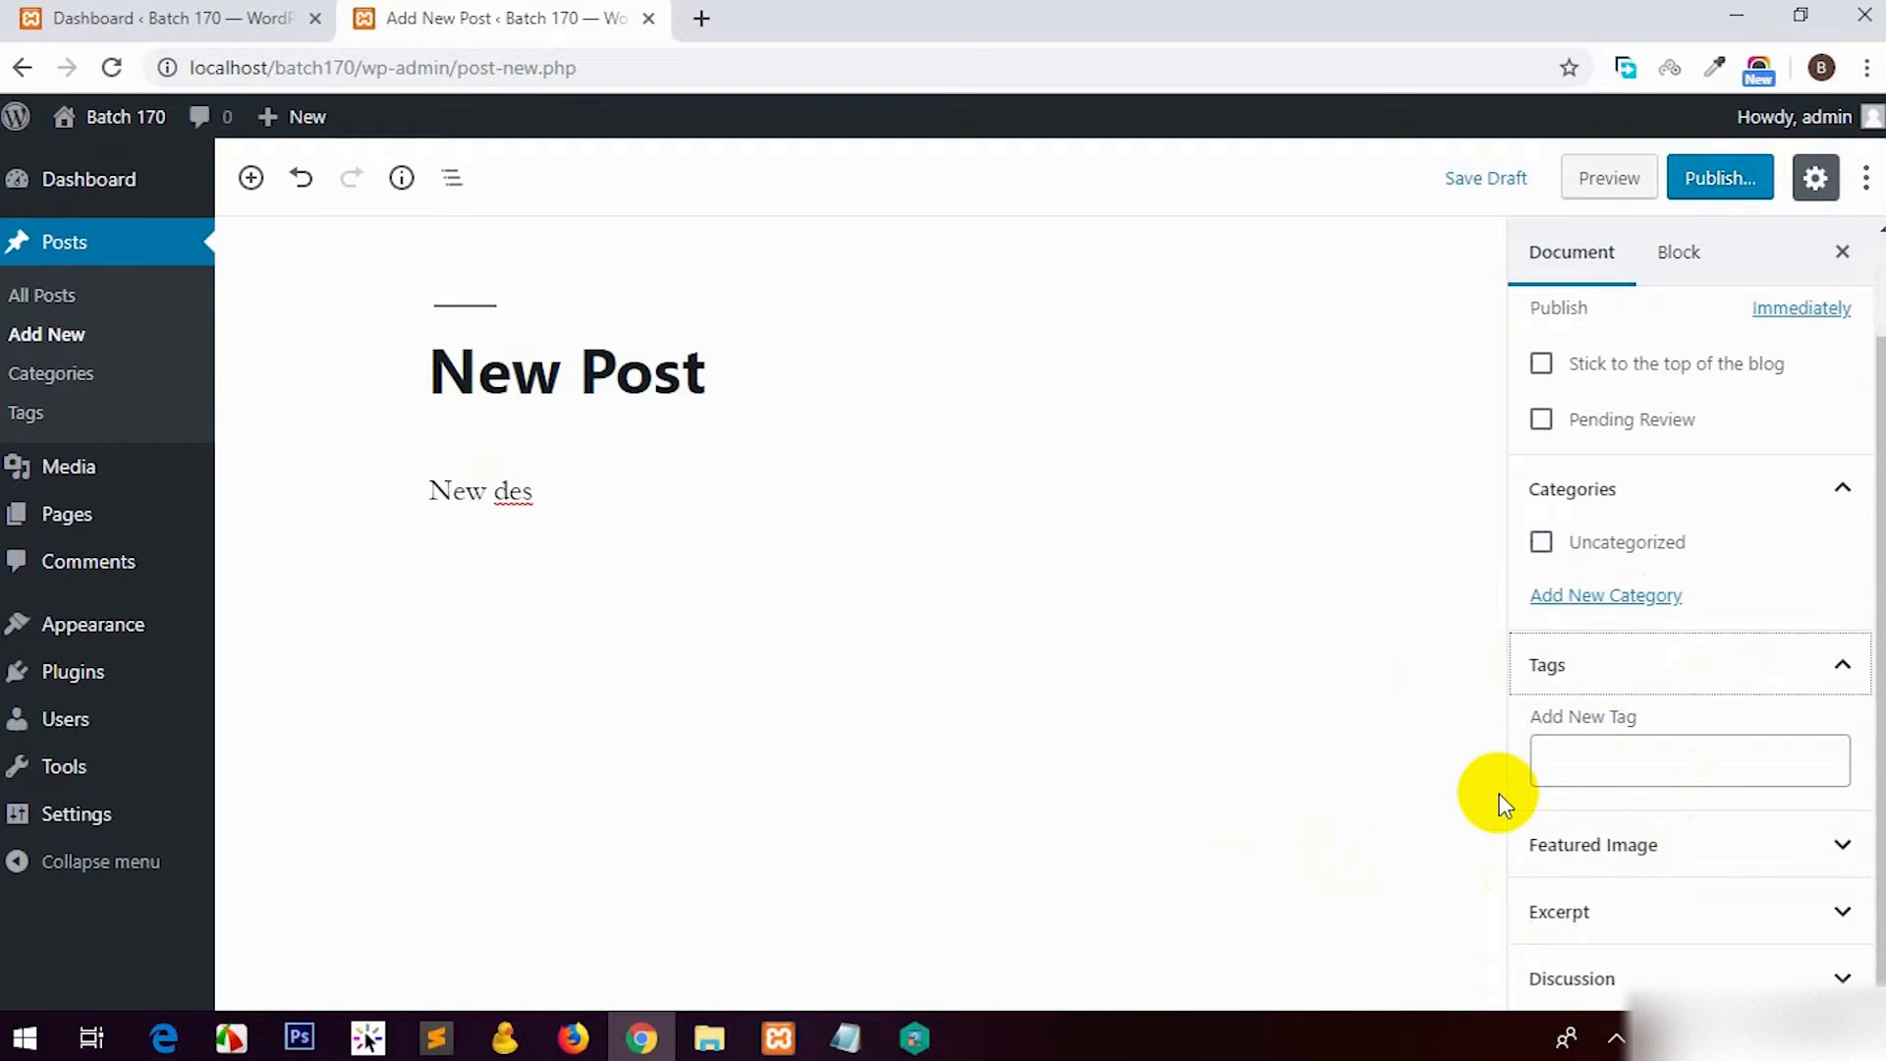
{"action": "left_click", "coordinate": [1616, 772]}
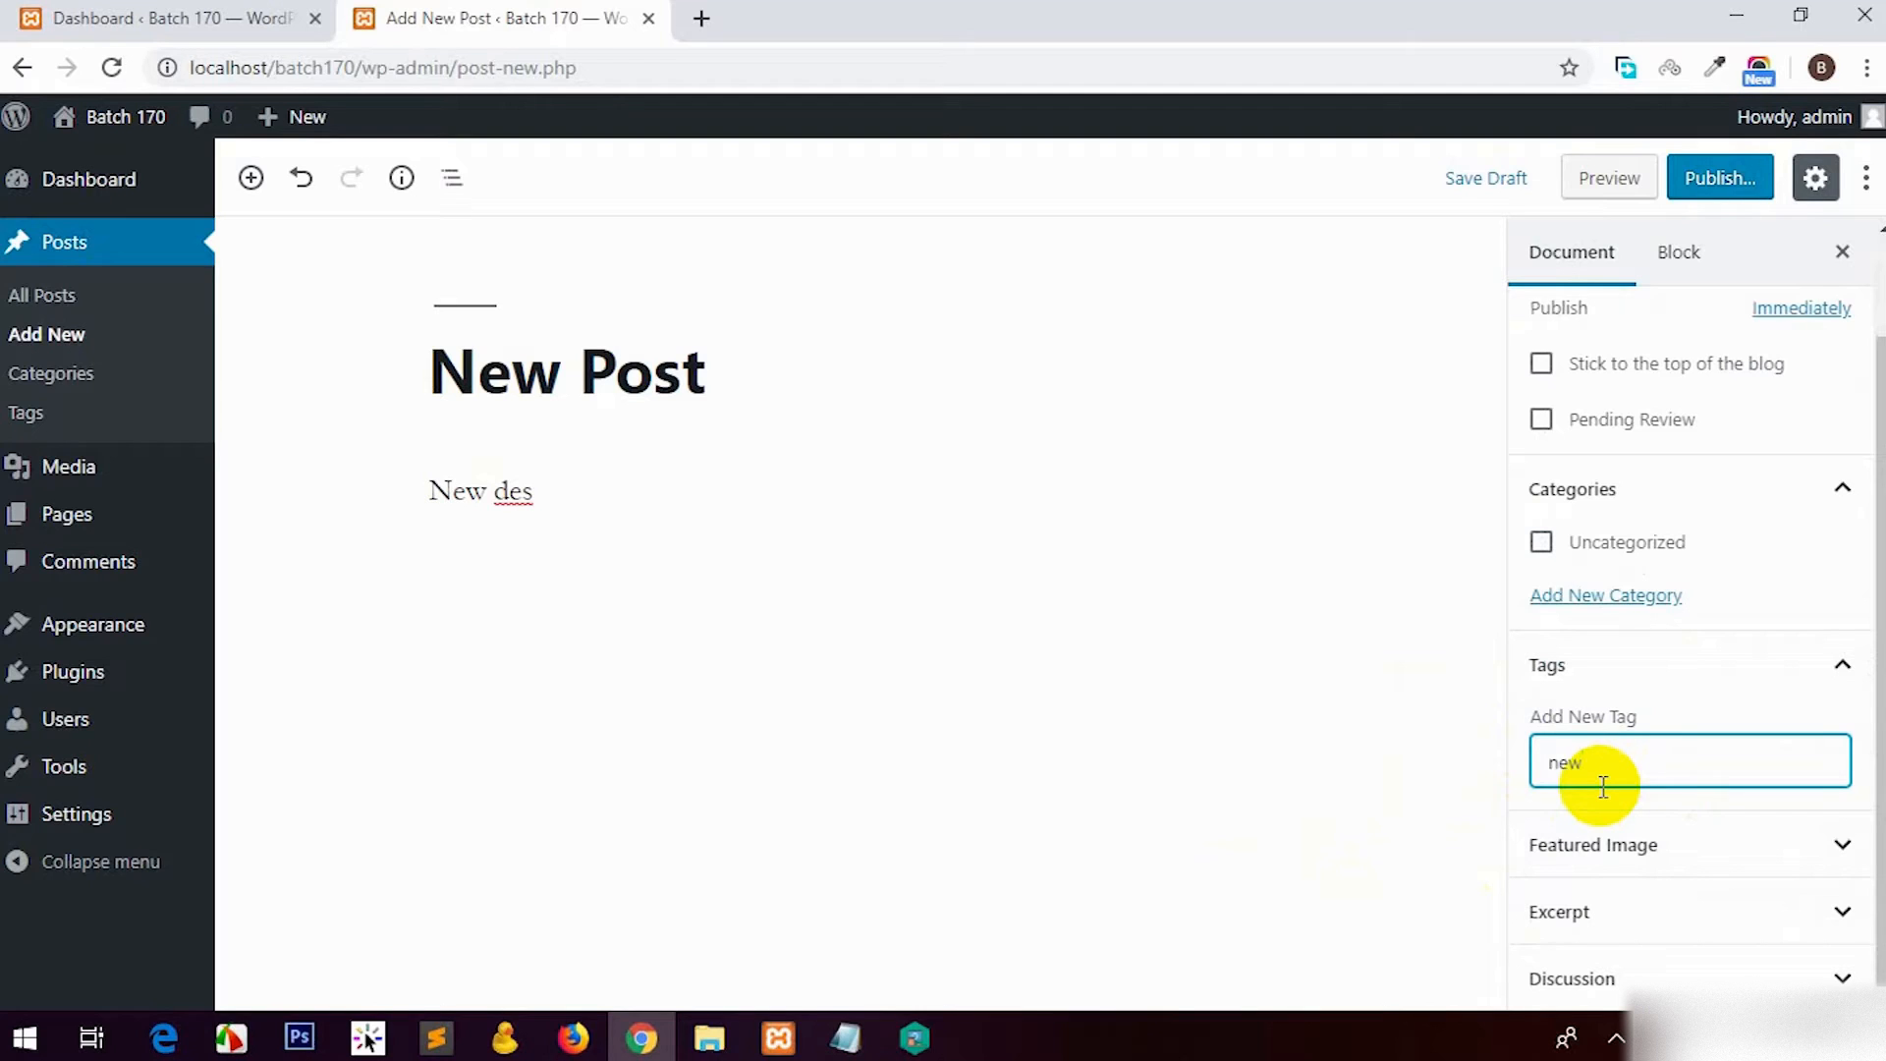
{"action": "type", "text": "new"}
{"action": "key", "text": "Return"}
Step: Look at the featured image upload option and its file chooser, and close both without choosing an image
{"action": "left_click", "coordinate": [1758, 846]}
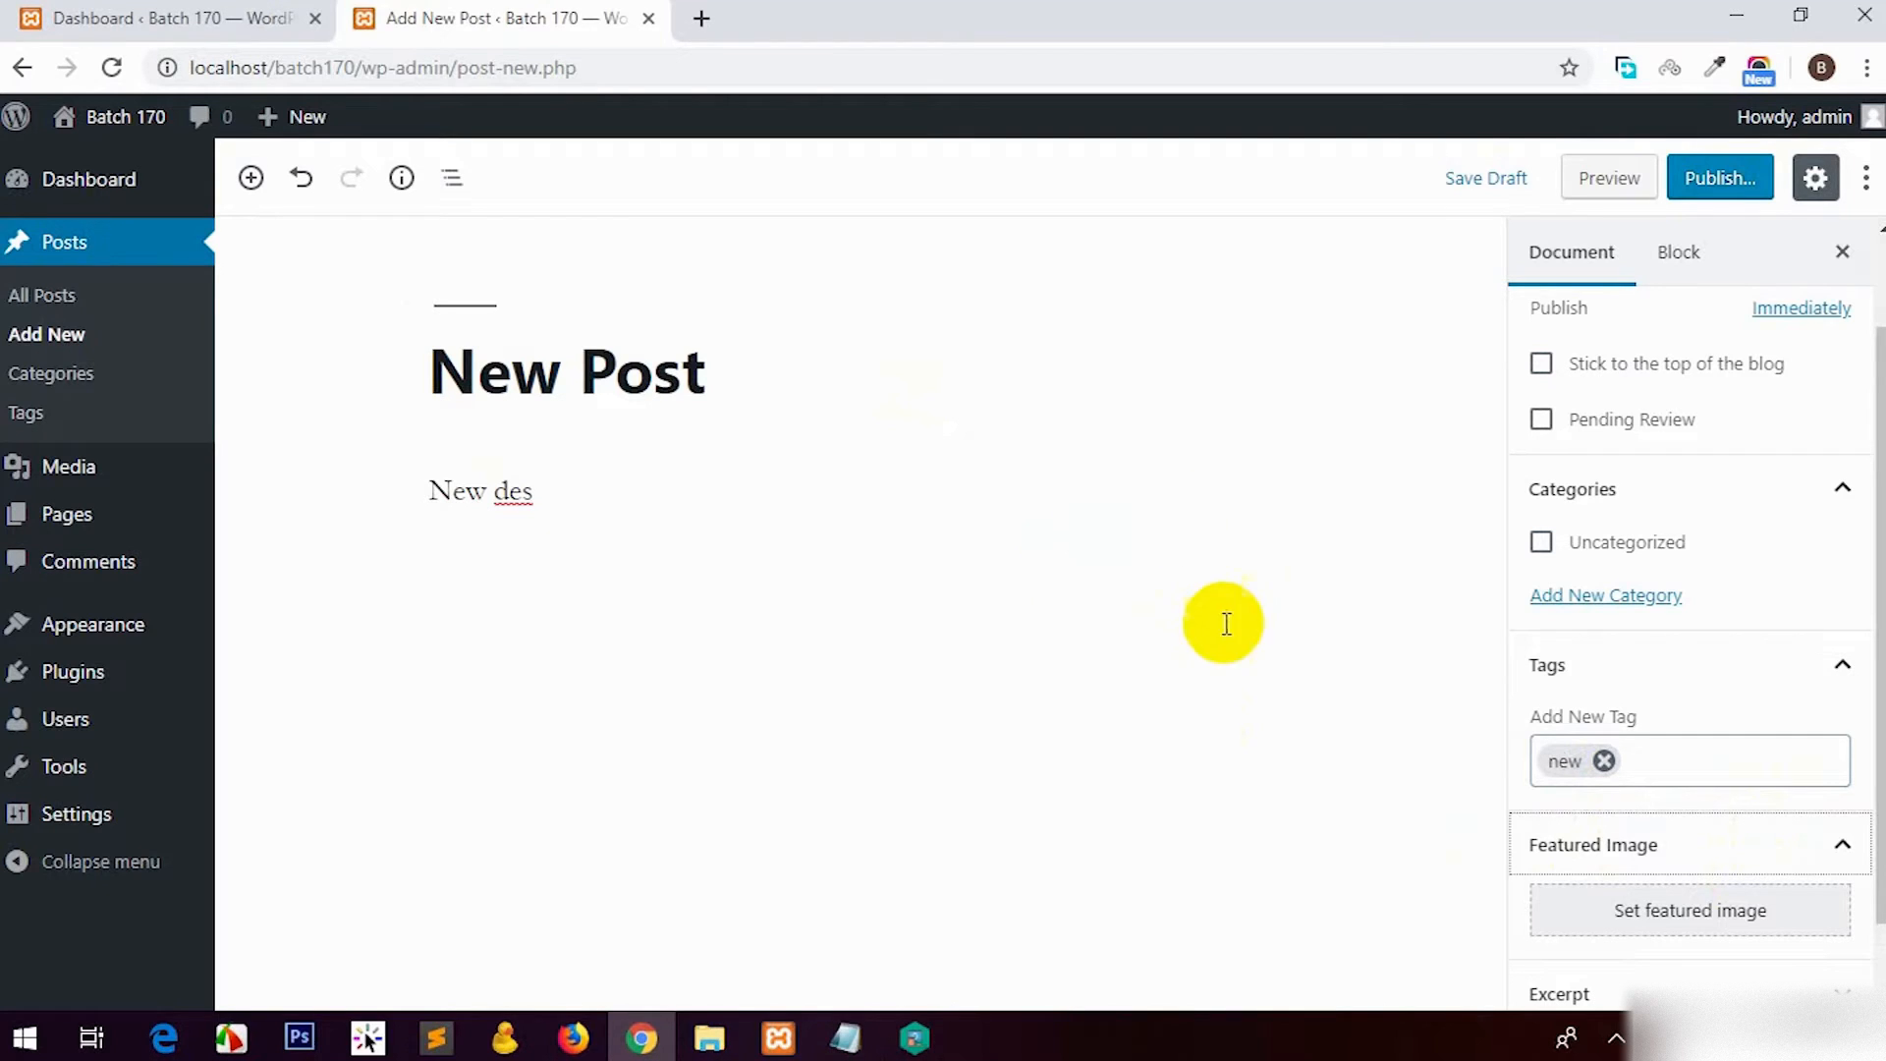
{"action": "scroll", "coordinate": [1611, 786], "scroll_direction": "down", "scroll_amount": 1}
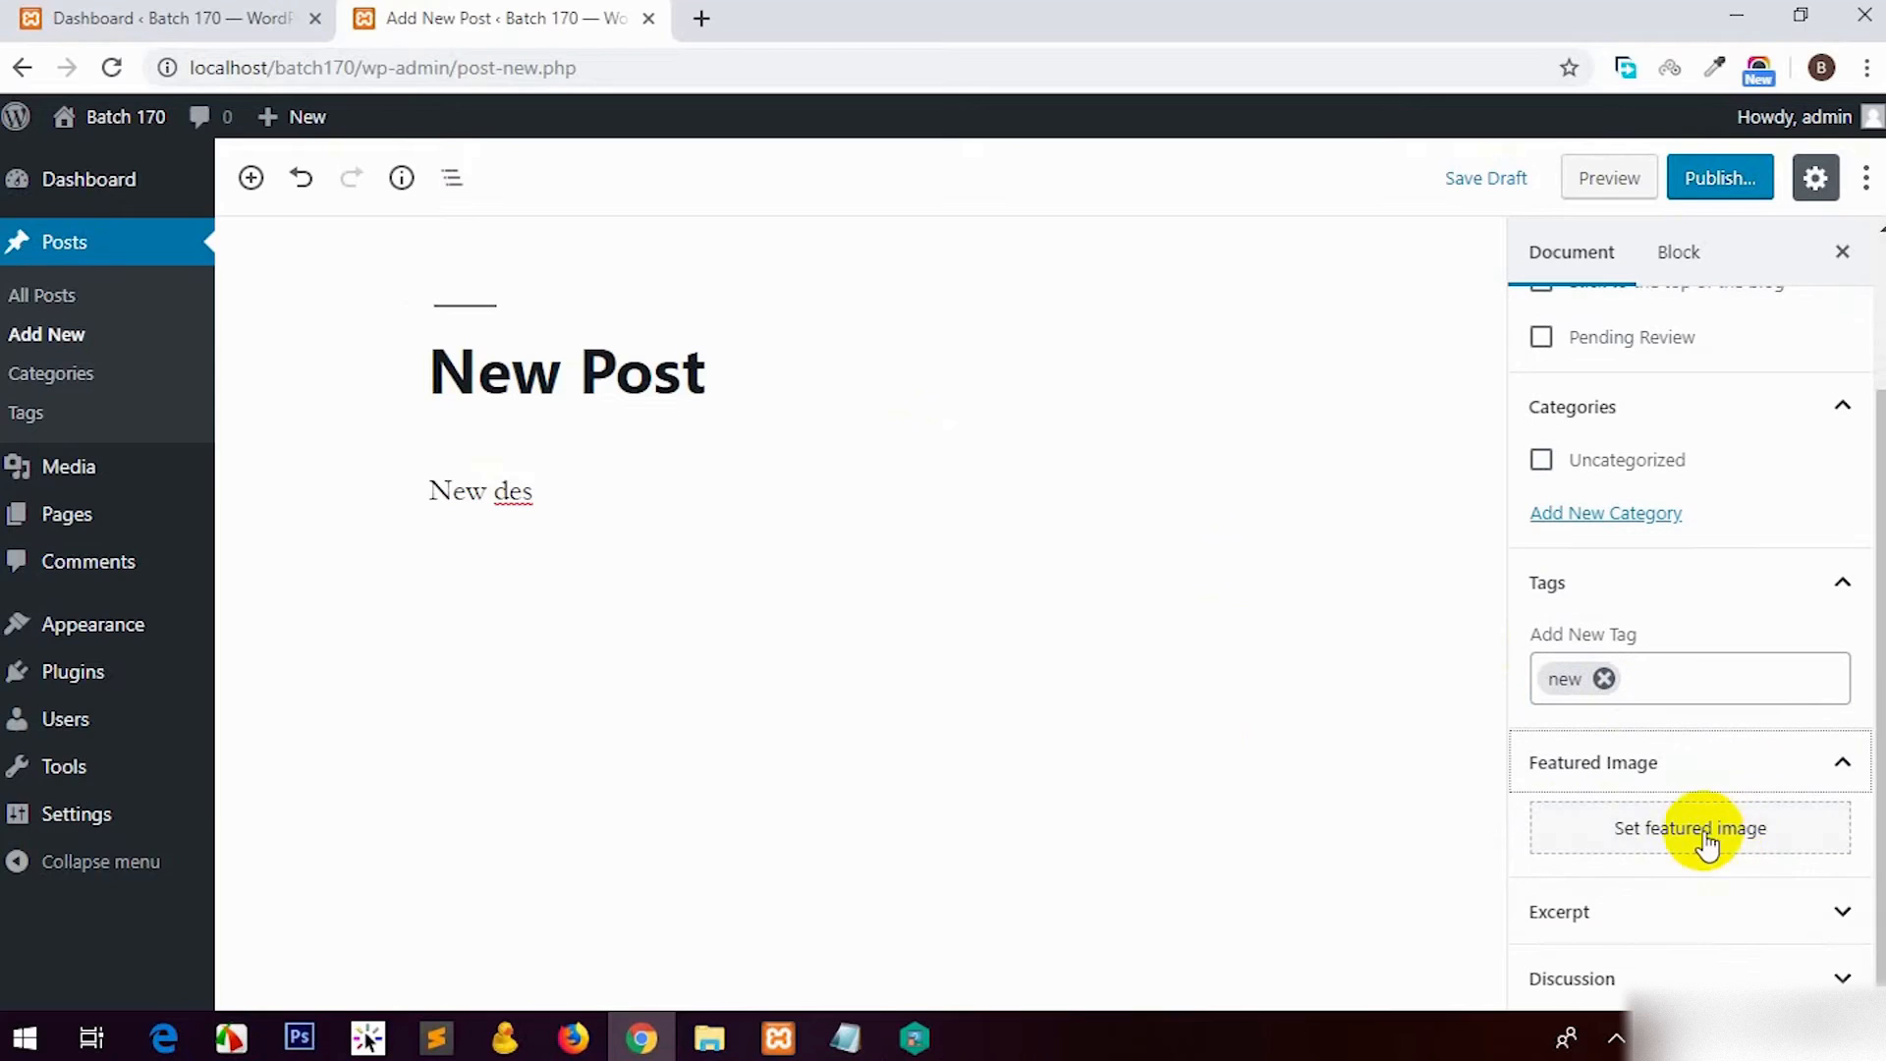
{"action": "left_click", "coordinate": [1633, 827]}
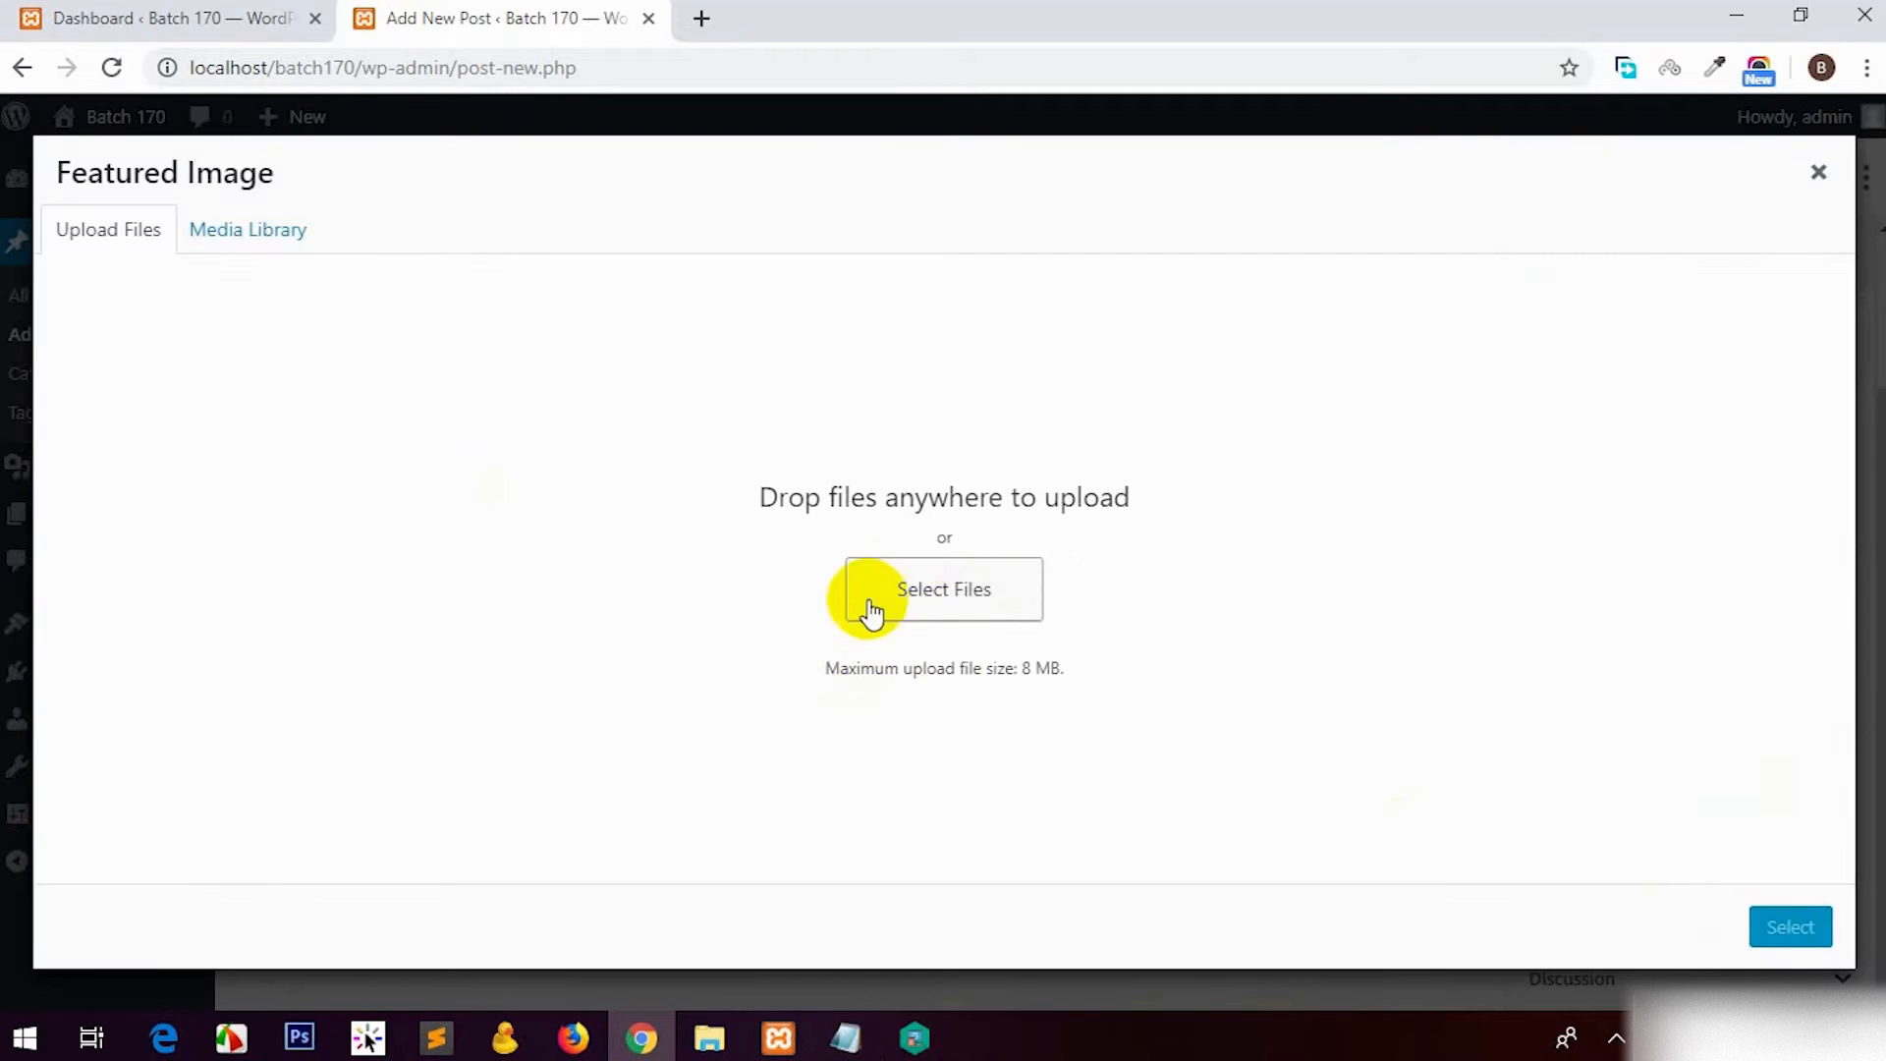
{"action": "left_click", "coordinate": [956, 603]}
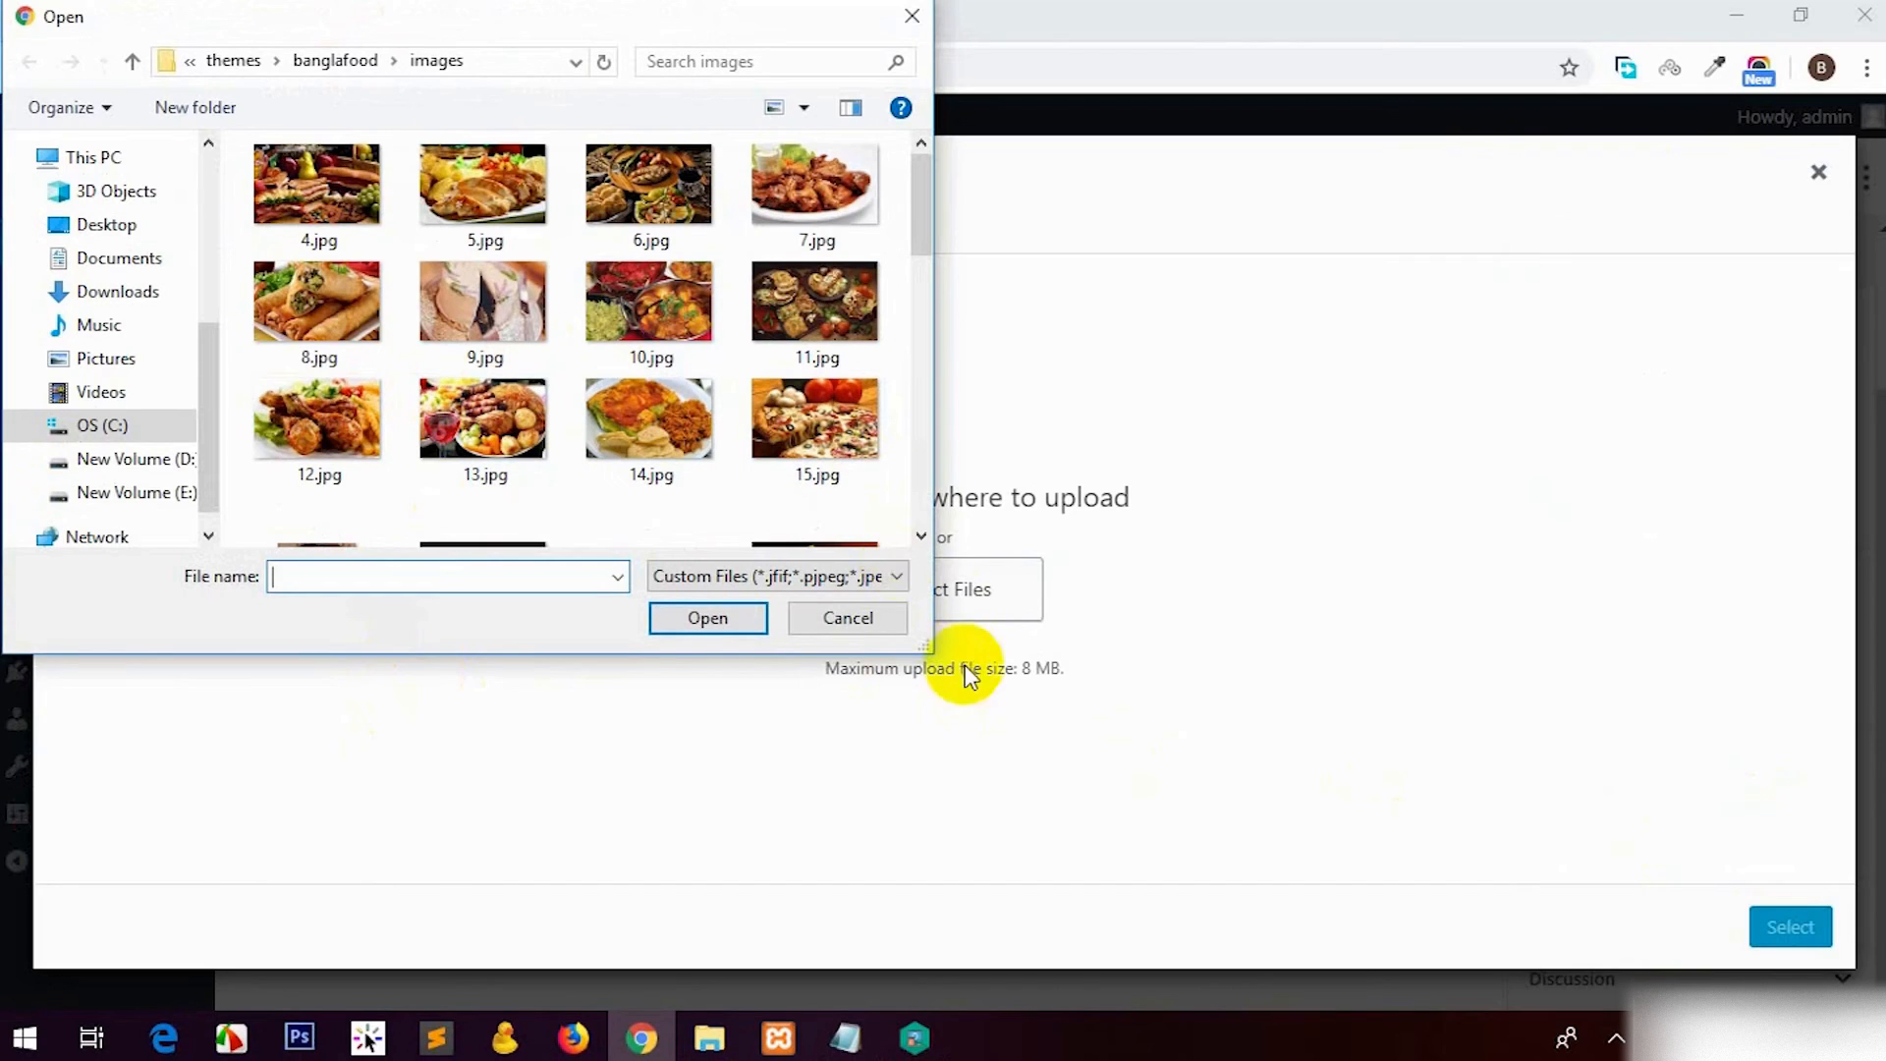
{"action": "left_click", "coordinate": [879, 619]}
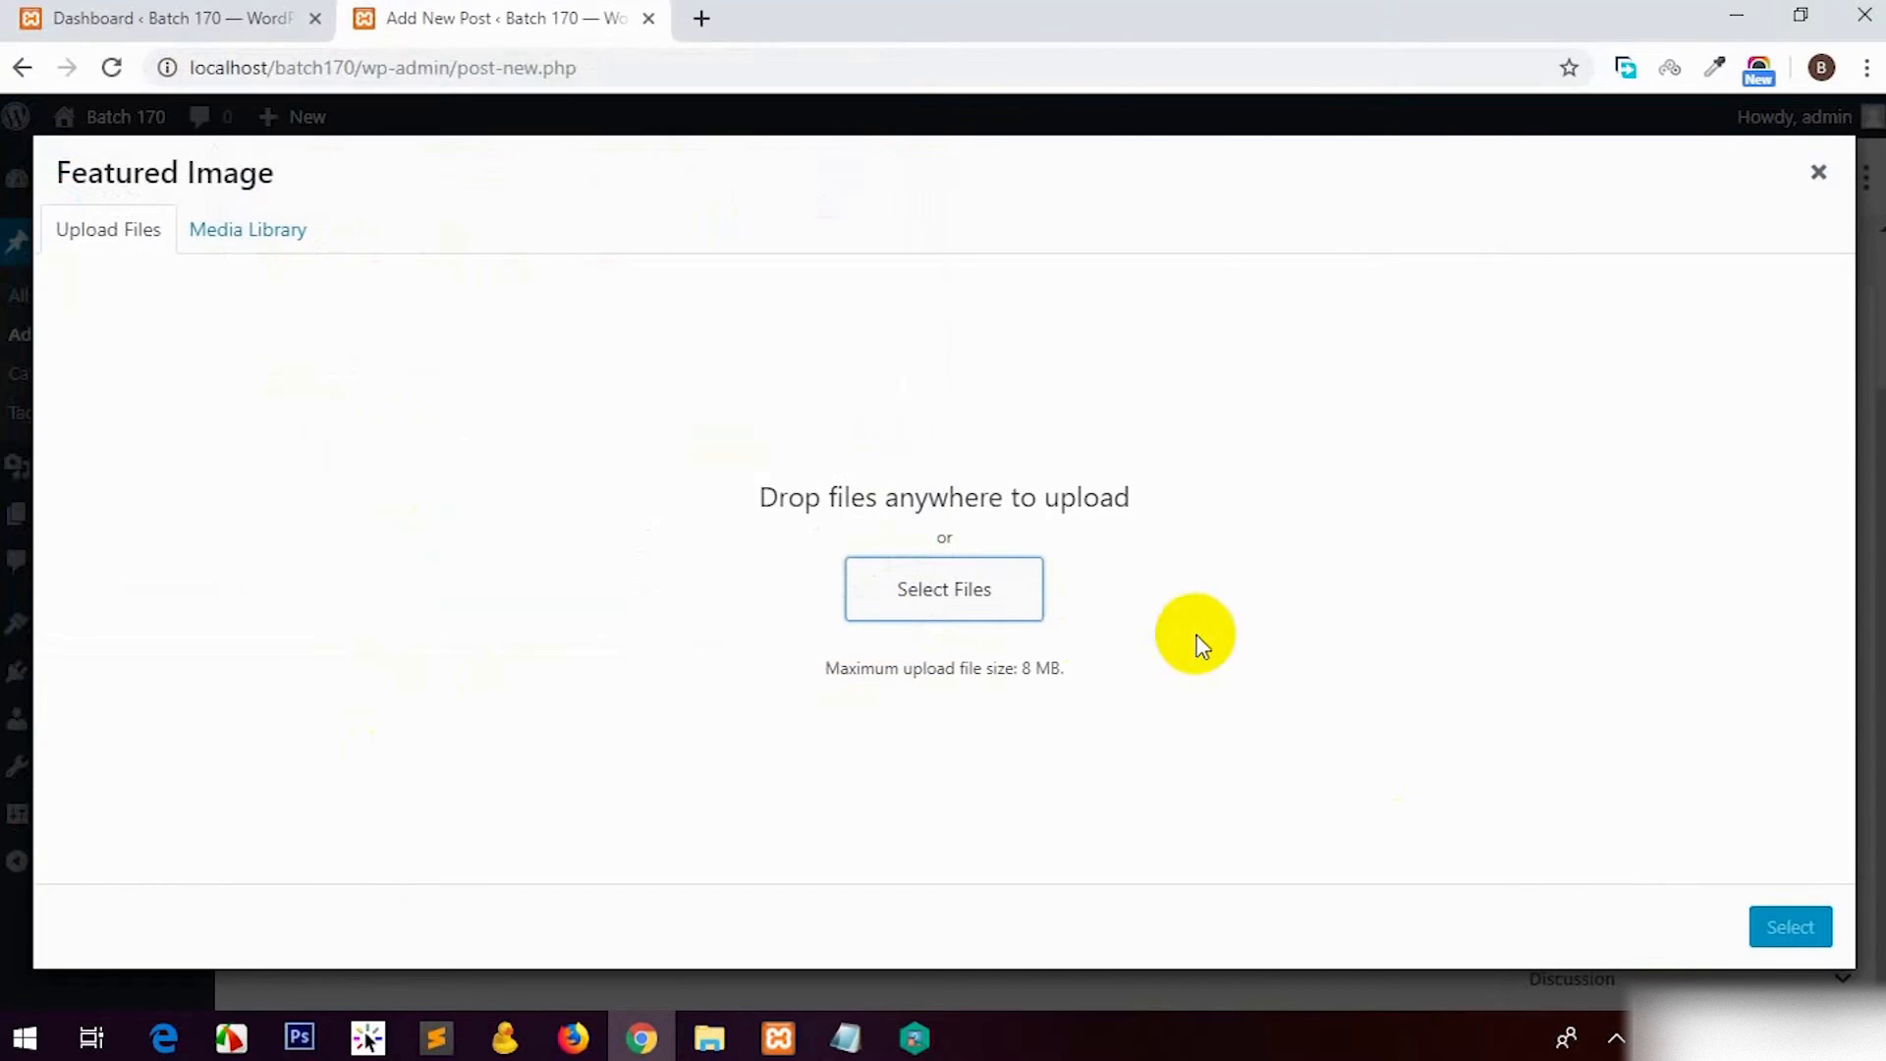
{"action": "left_click", "coordinate": [1820, 172]}
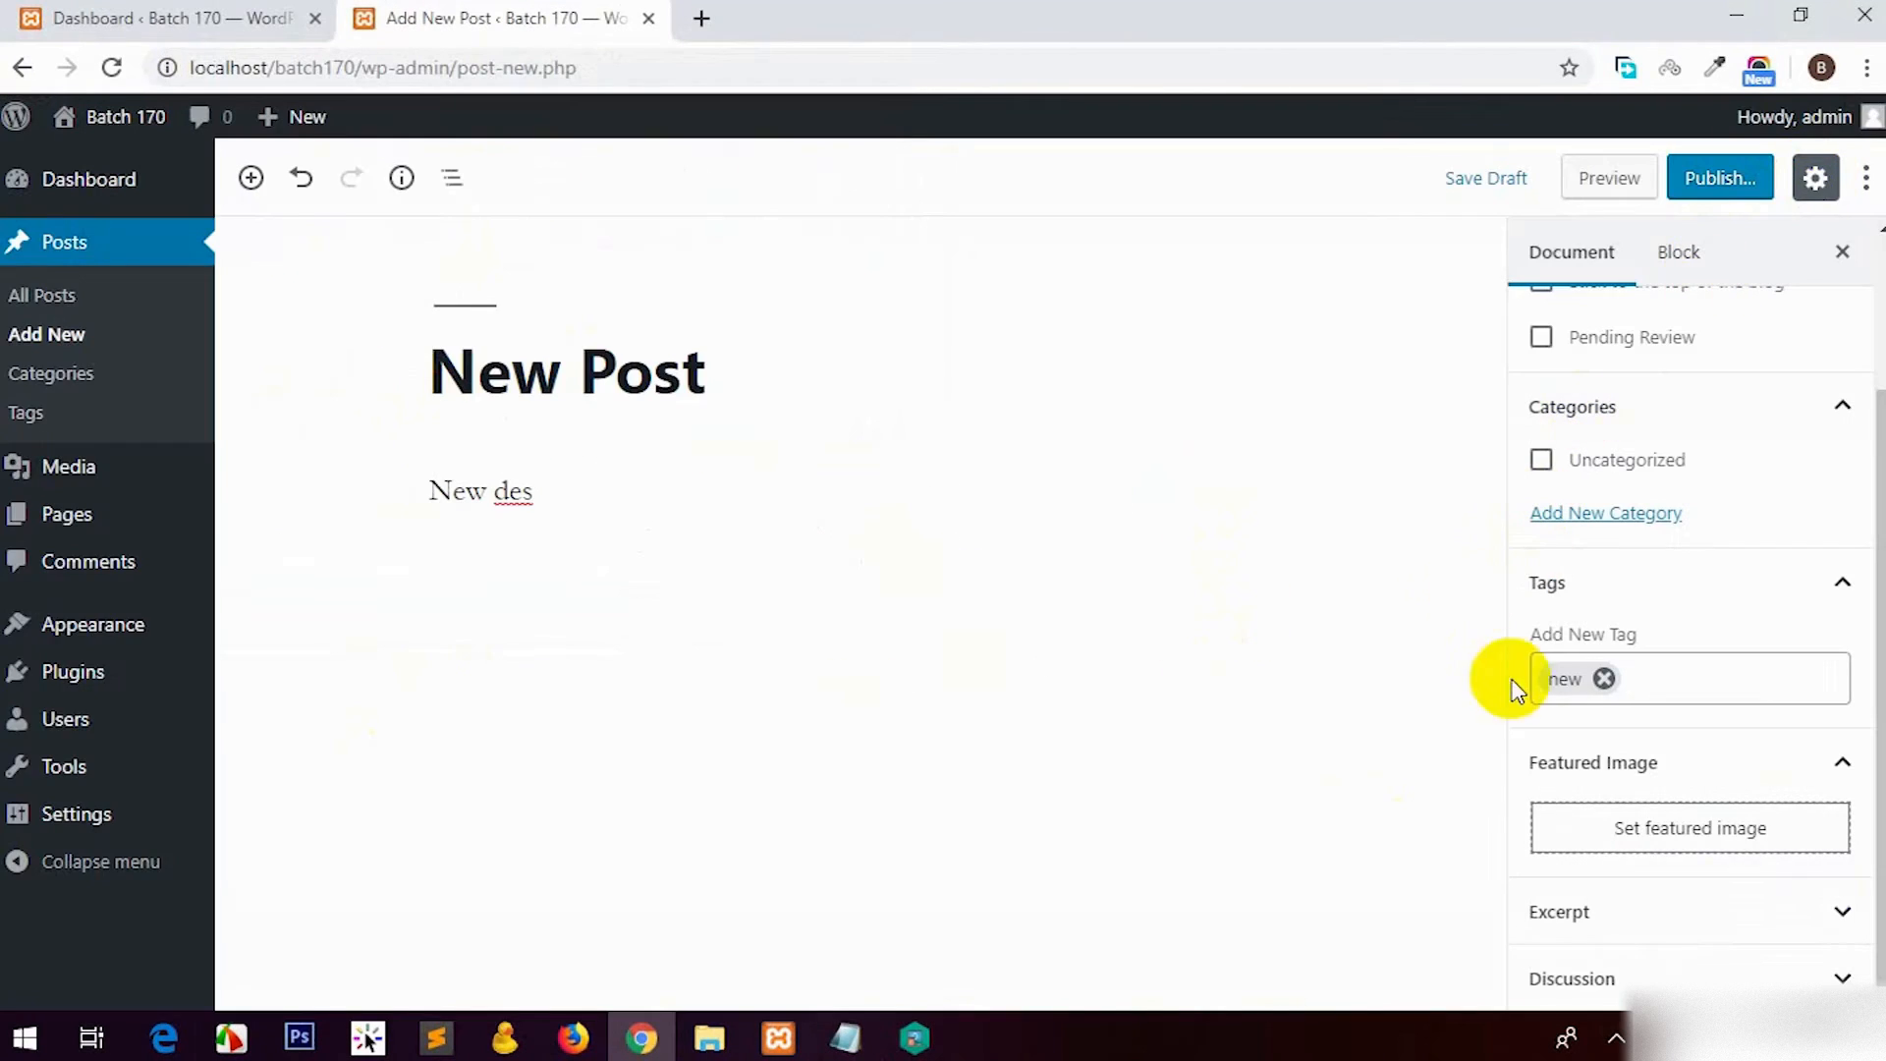
Step: Review the Excerpt and Discussion settings, switching Allow Comments and Allow Pingbacks & Trackbacks off and on again
{"action": "left_click", "coordinate": [1683, 923]}
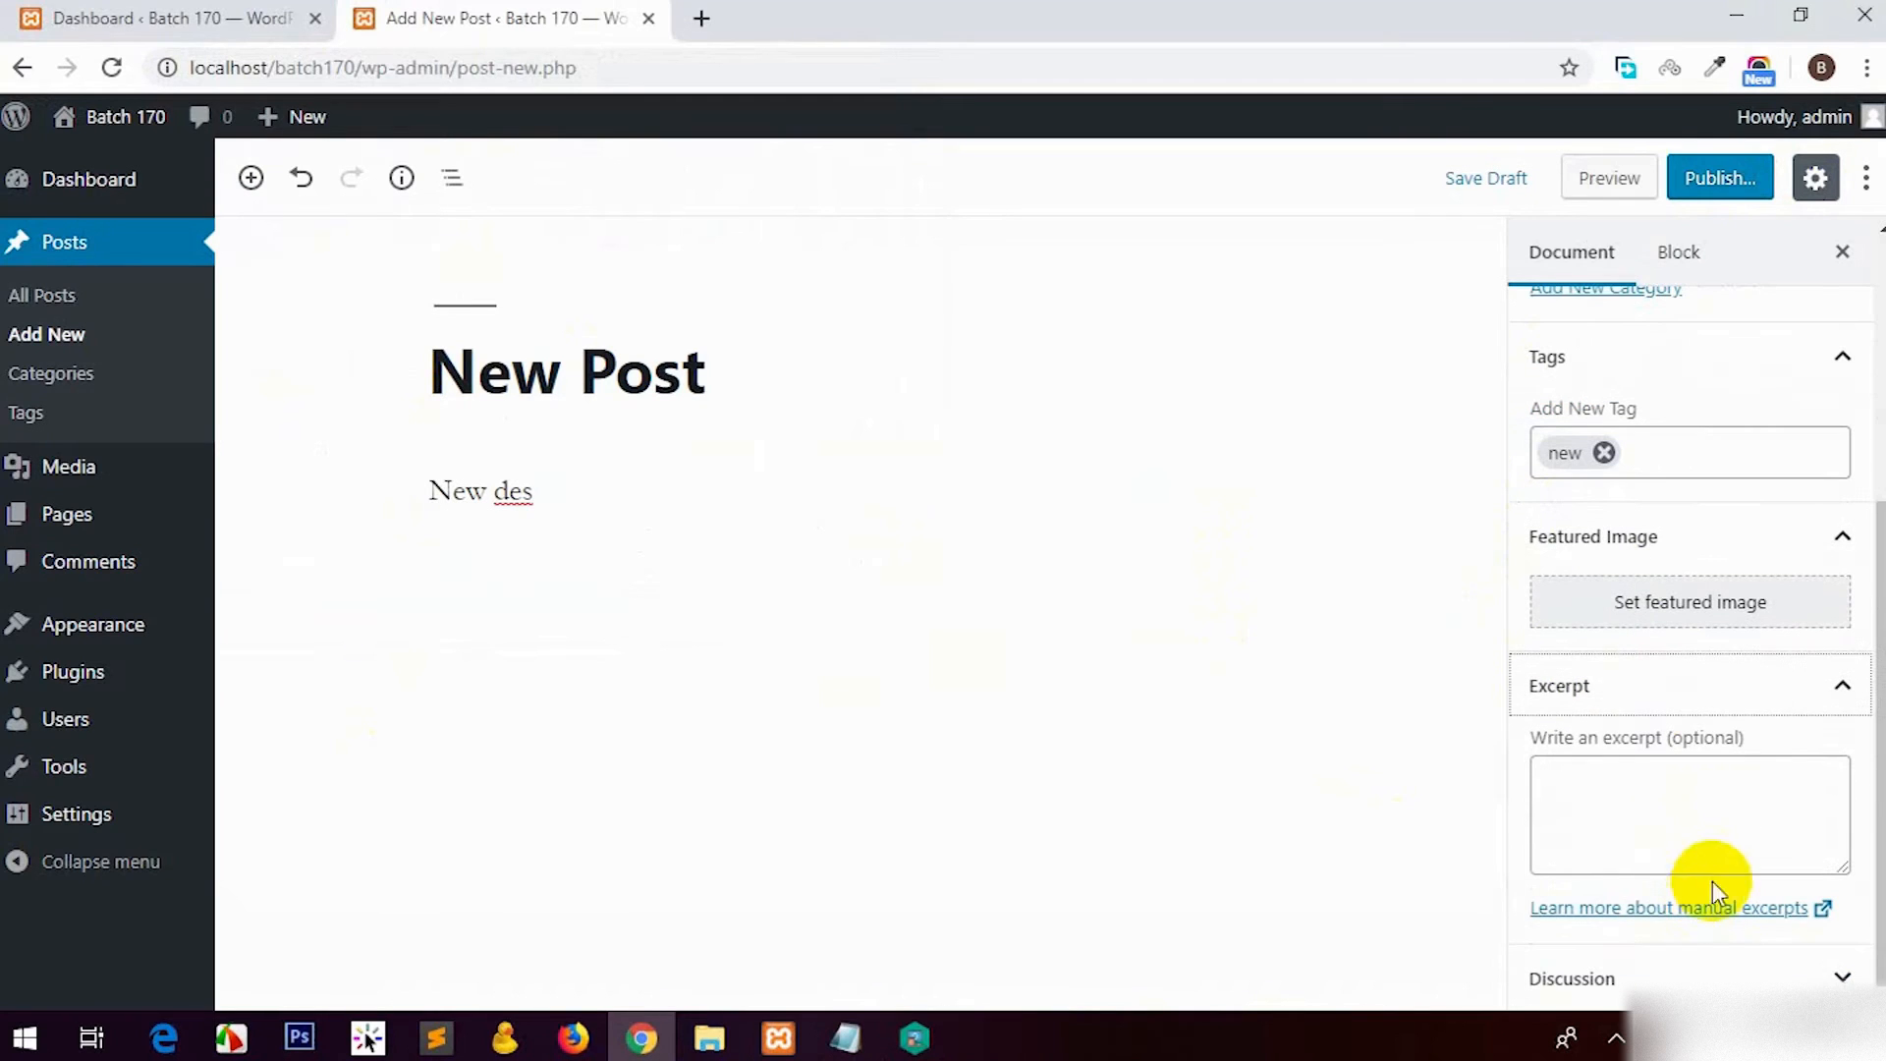
{"action": "left_click", "coordinate": [1643, 788]}
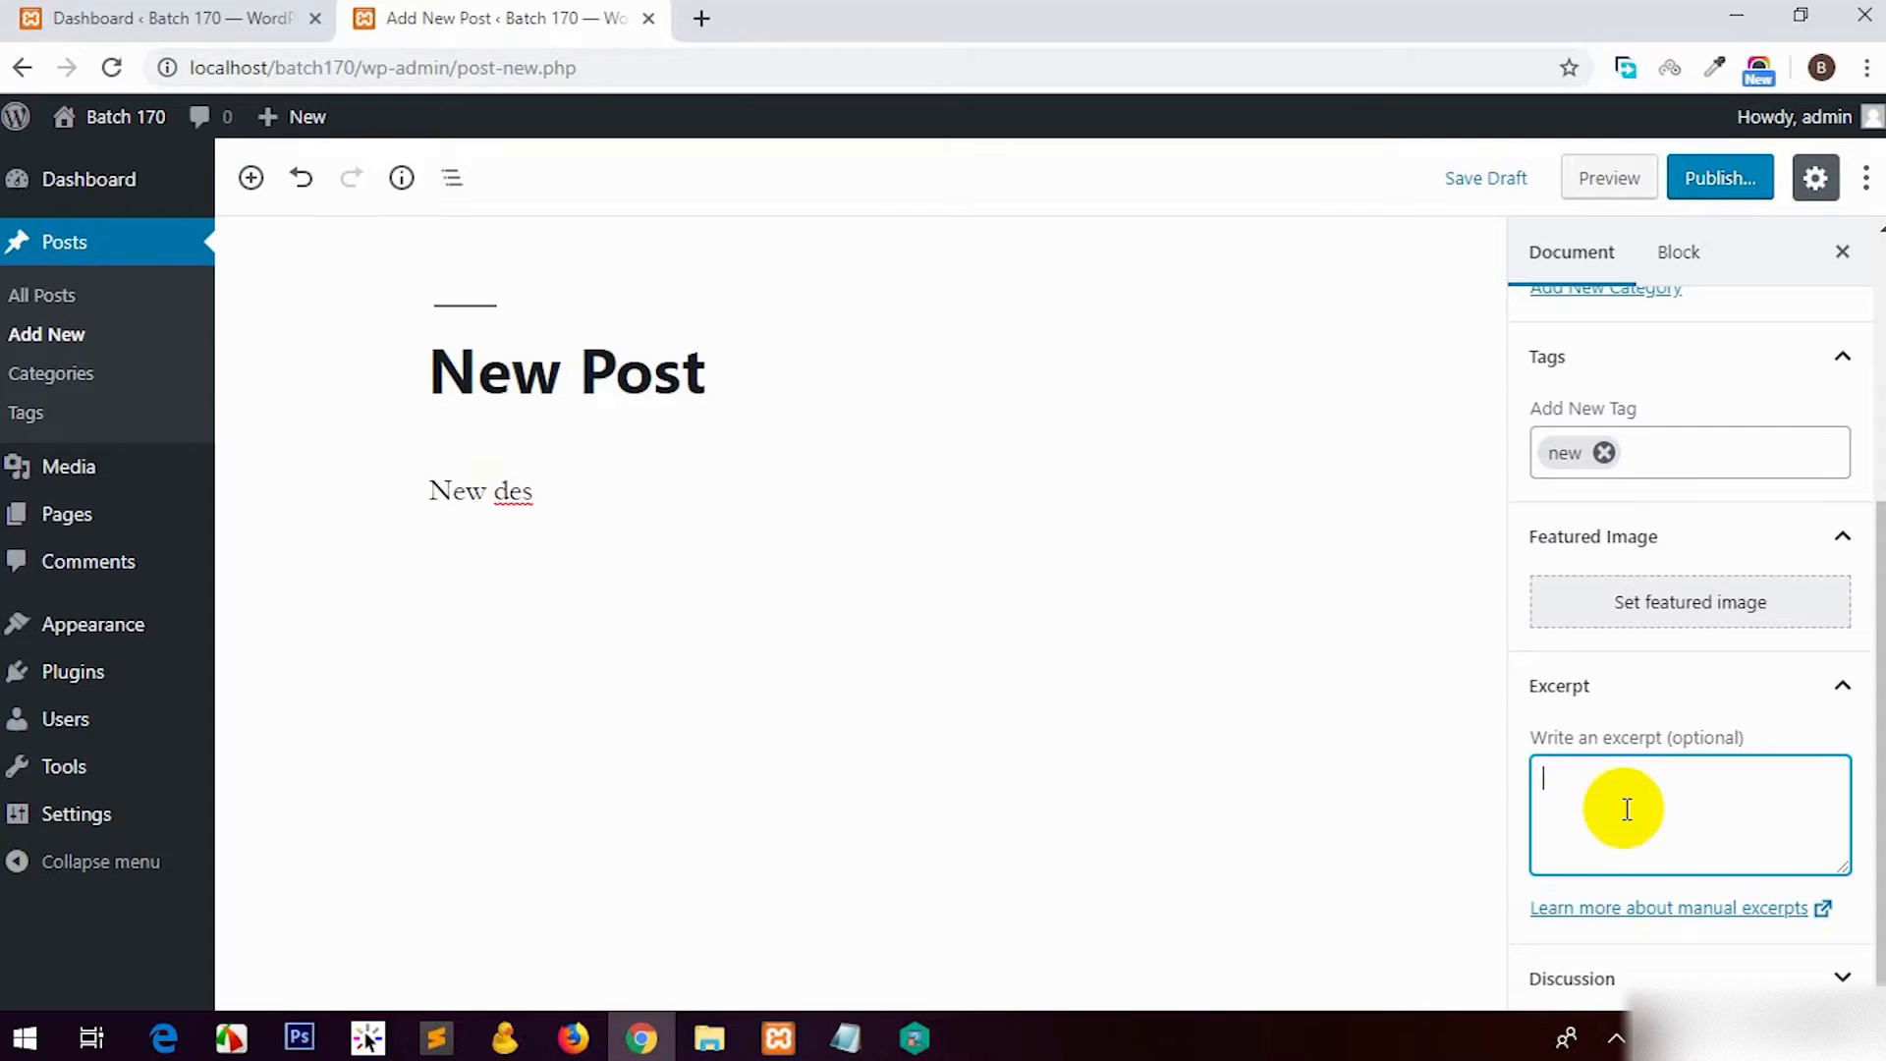
{"action": "left_click", "coordinate": [1683, 976]}
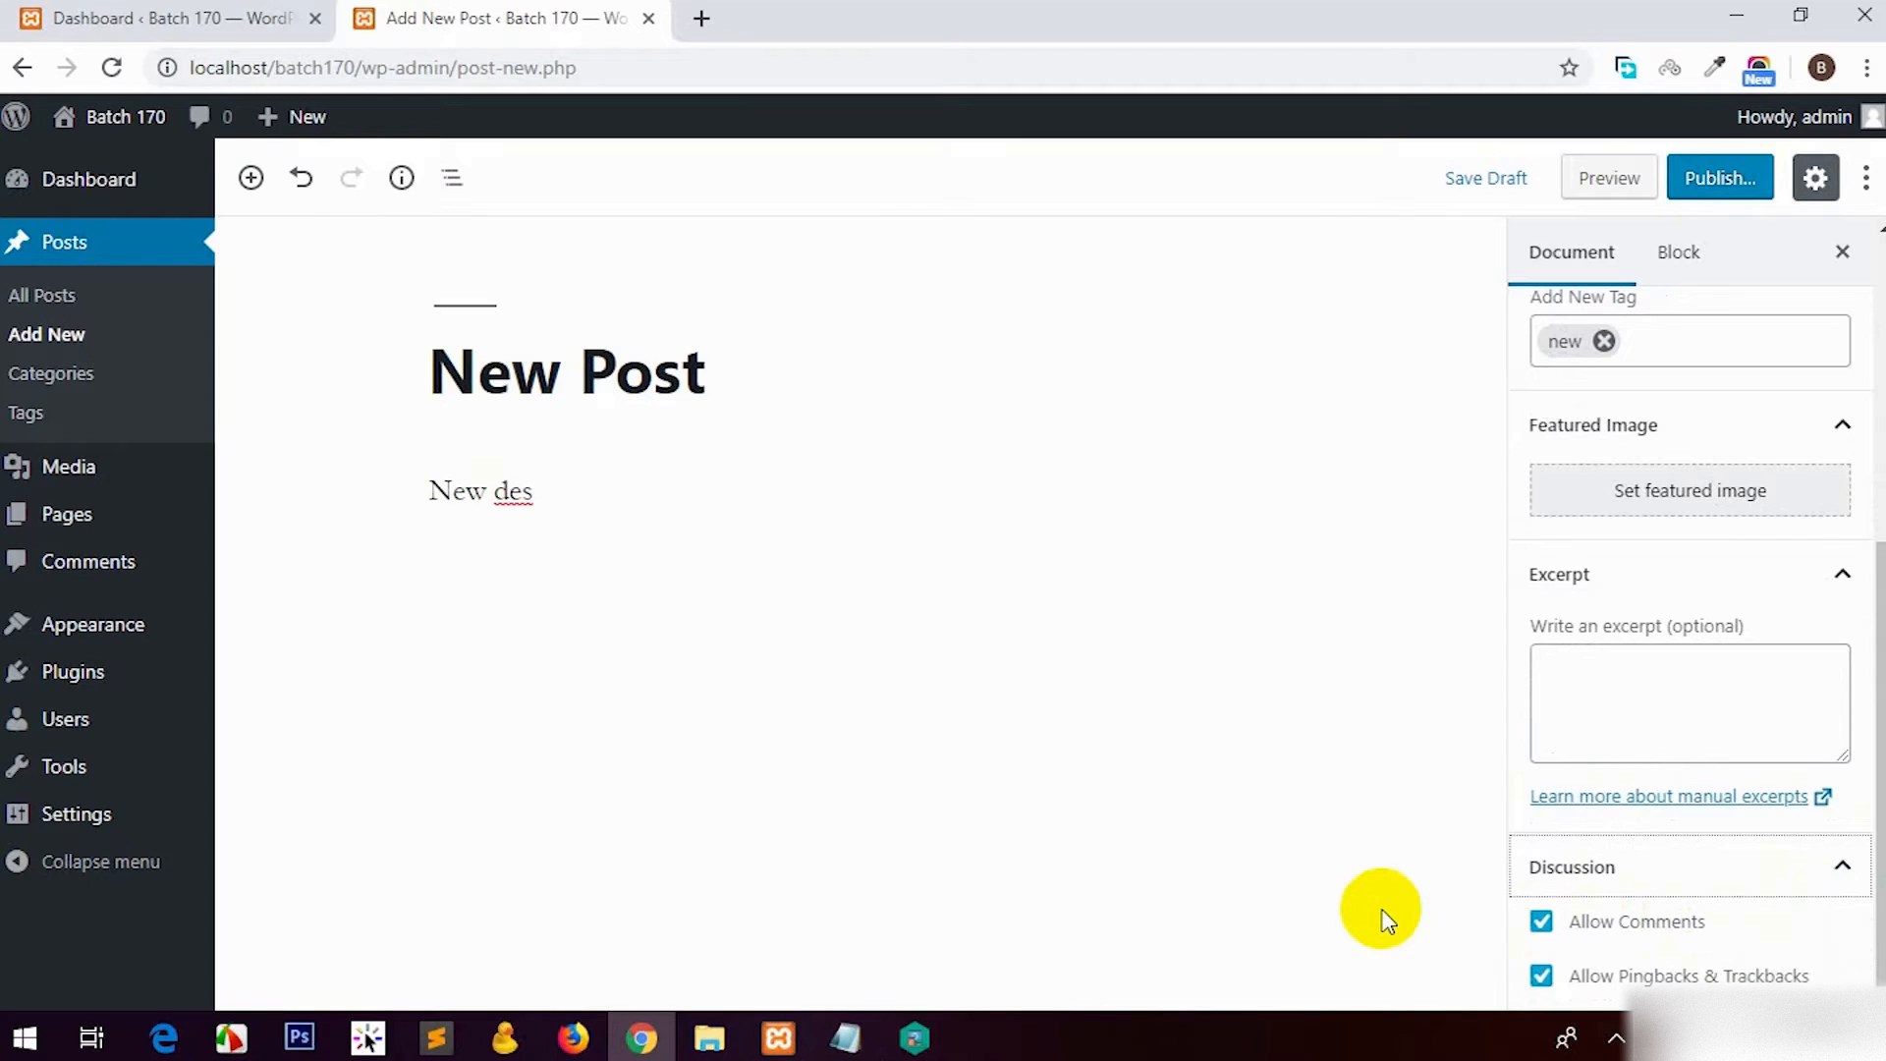
{"action": "left_click", "coordinate": [1612, 919]}
{"action": "left_click", "coordinate": [1611, 921]}
{"action": "left_click", "coordinate": [1591, 972]}
{"action": "left_click", "coordinate": [1593, 973]}
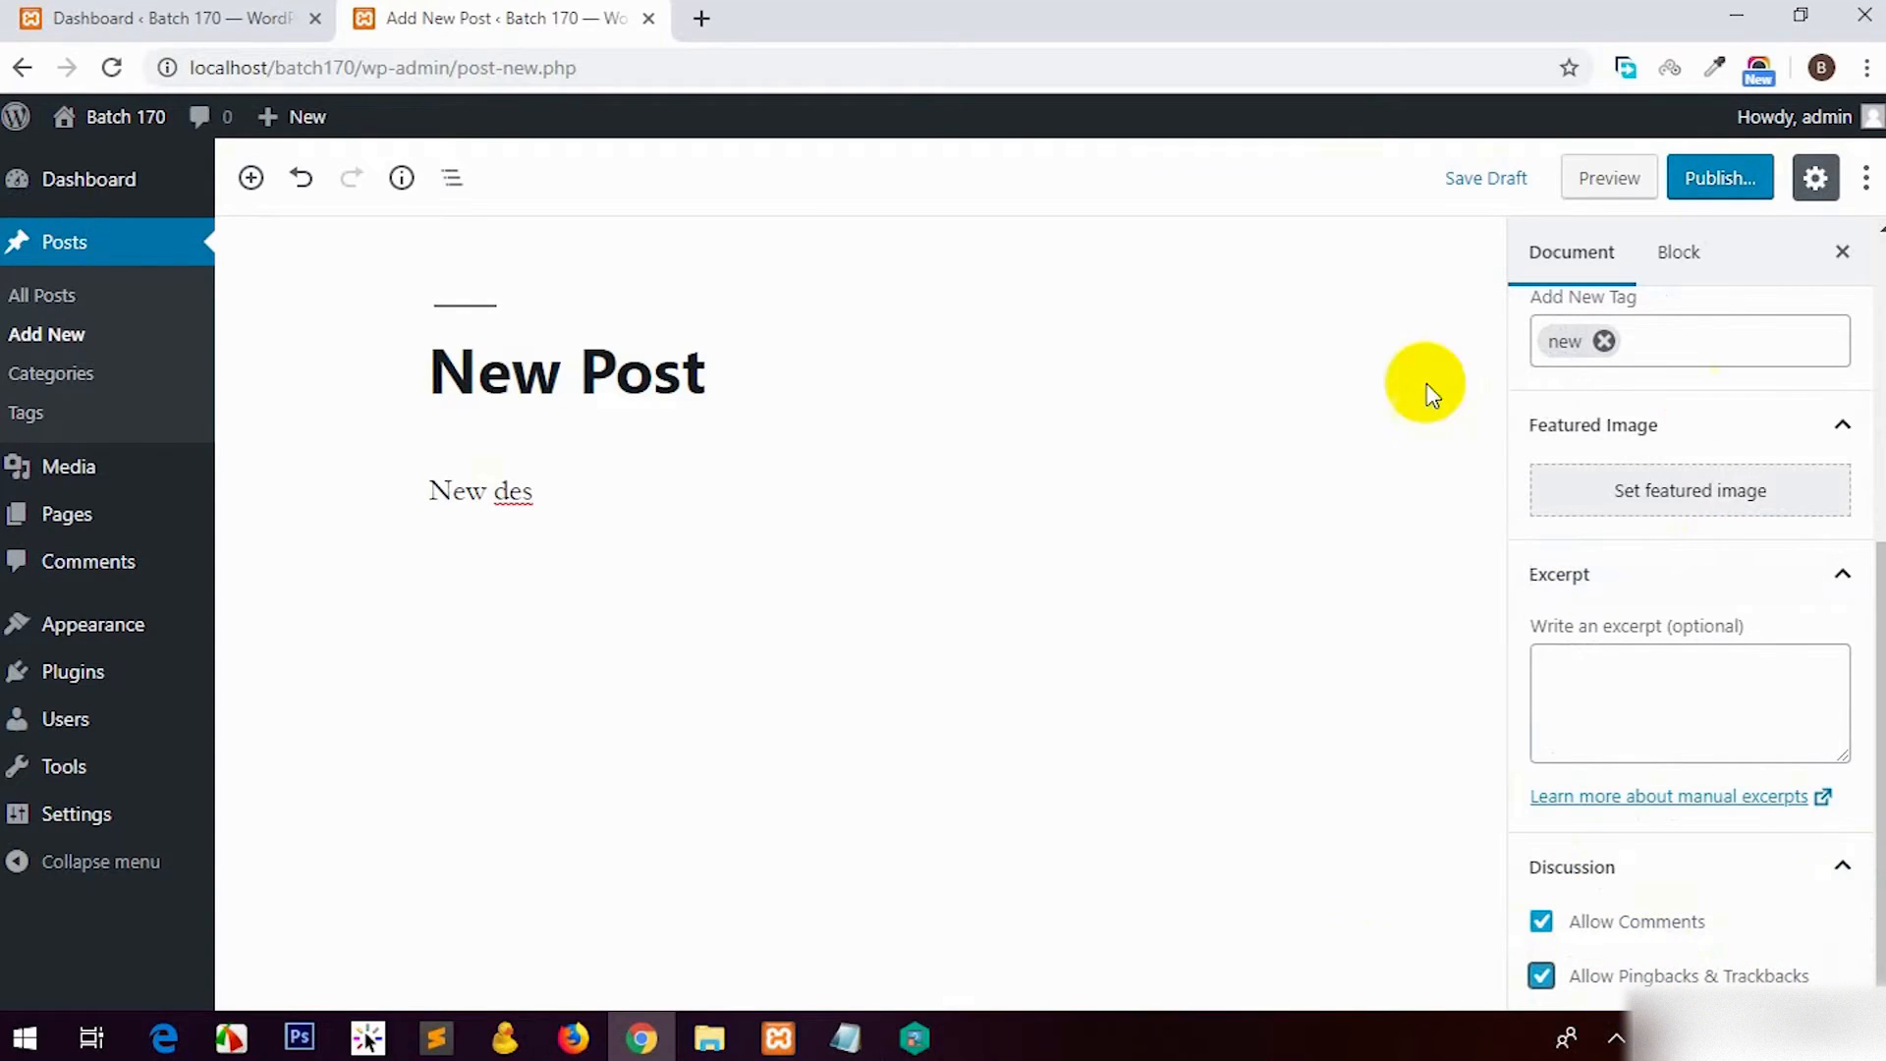
Step: Publish the post and view it in a new tab to check its web address, closing the tab when done
{"action": "left_click", "coordinate": [1720, 178]}
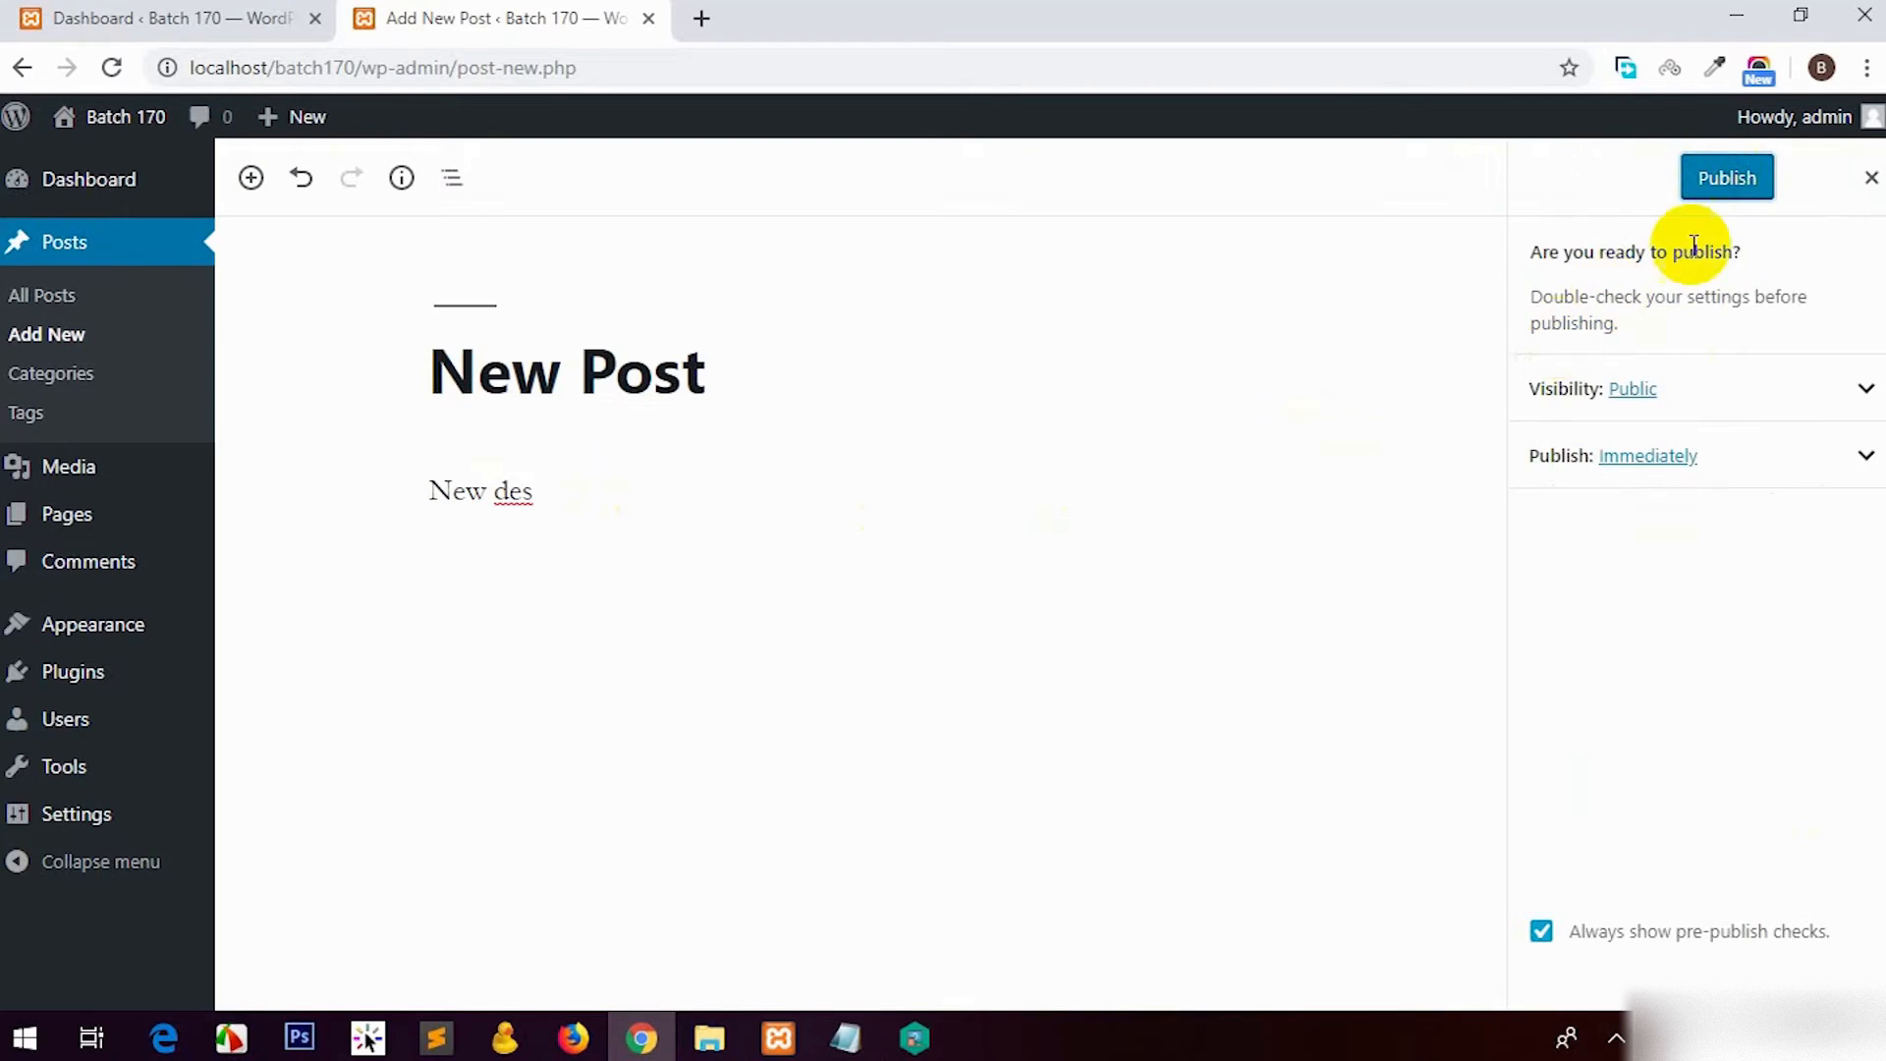
{"action": "left_click", "coordinate": [1722, 192]}
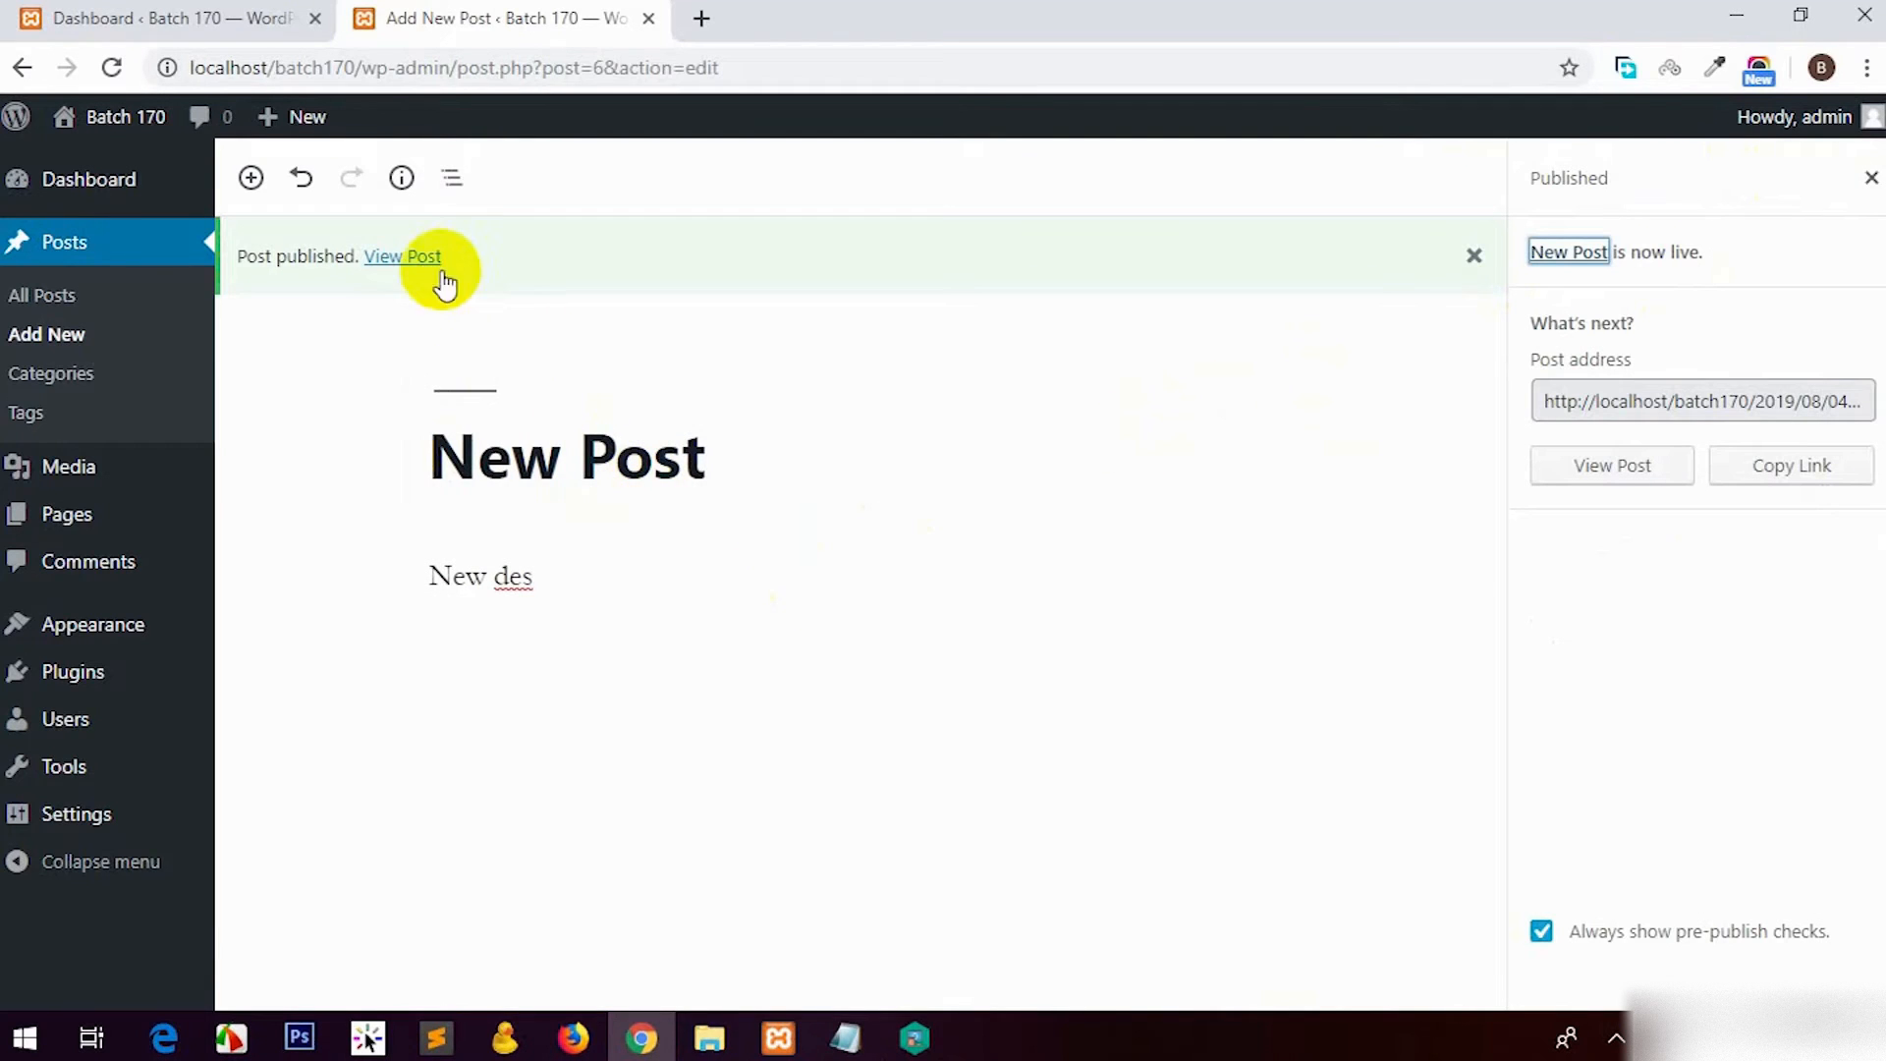
{"action": "middle_click", "coordinate": [403, 257]}
{"action": "left_click", "coordinate": [755, 12]}
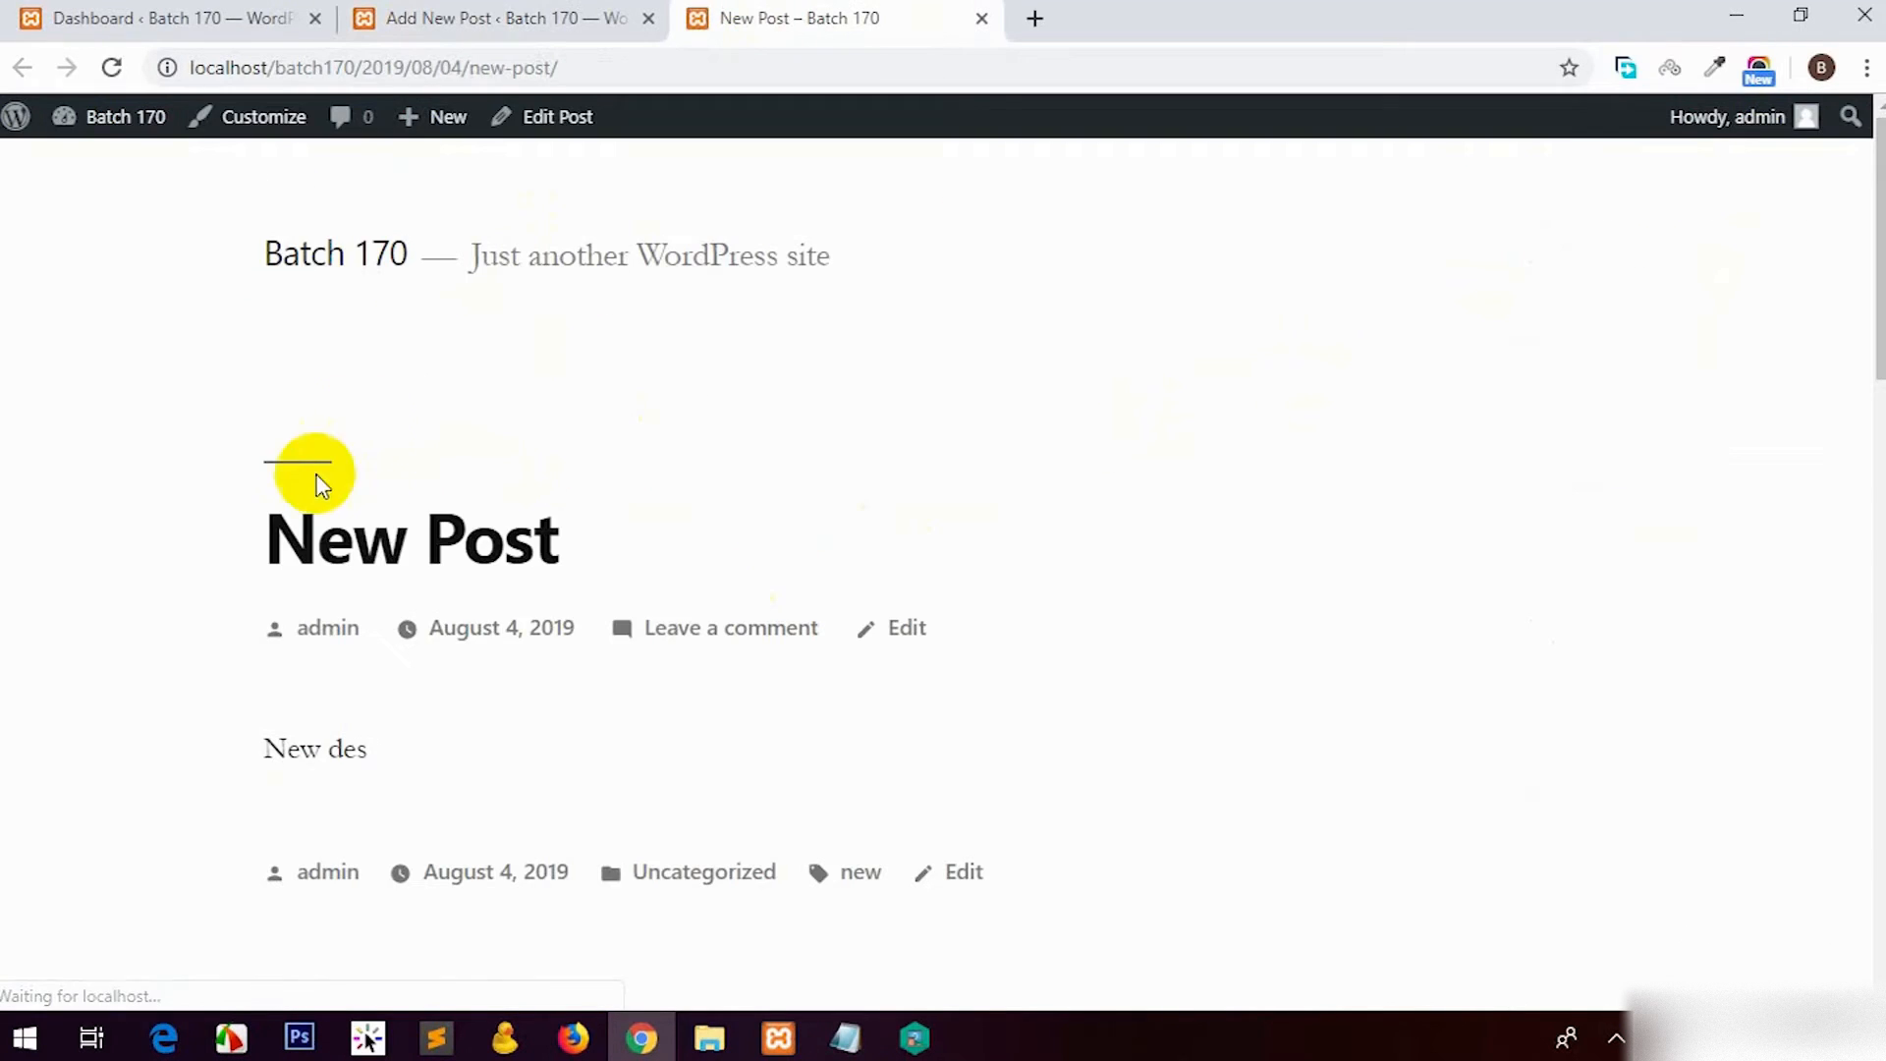
{"action": "left_click_drag", "start_coordinate": [349, 67], "coordinate": [580, 61]}
{"action": "middle_click", "coordinate": [885, 12]}
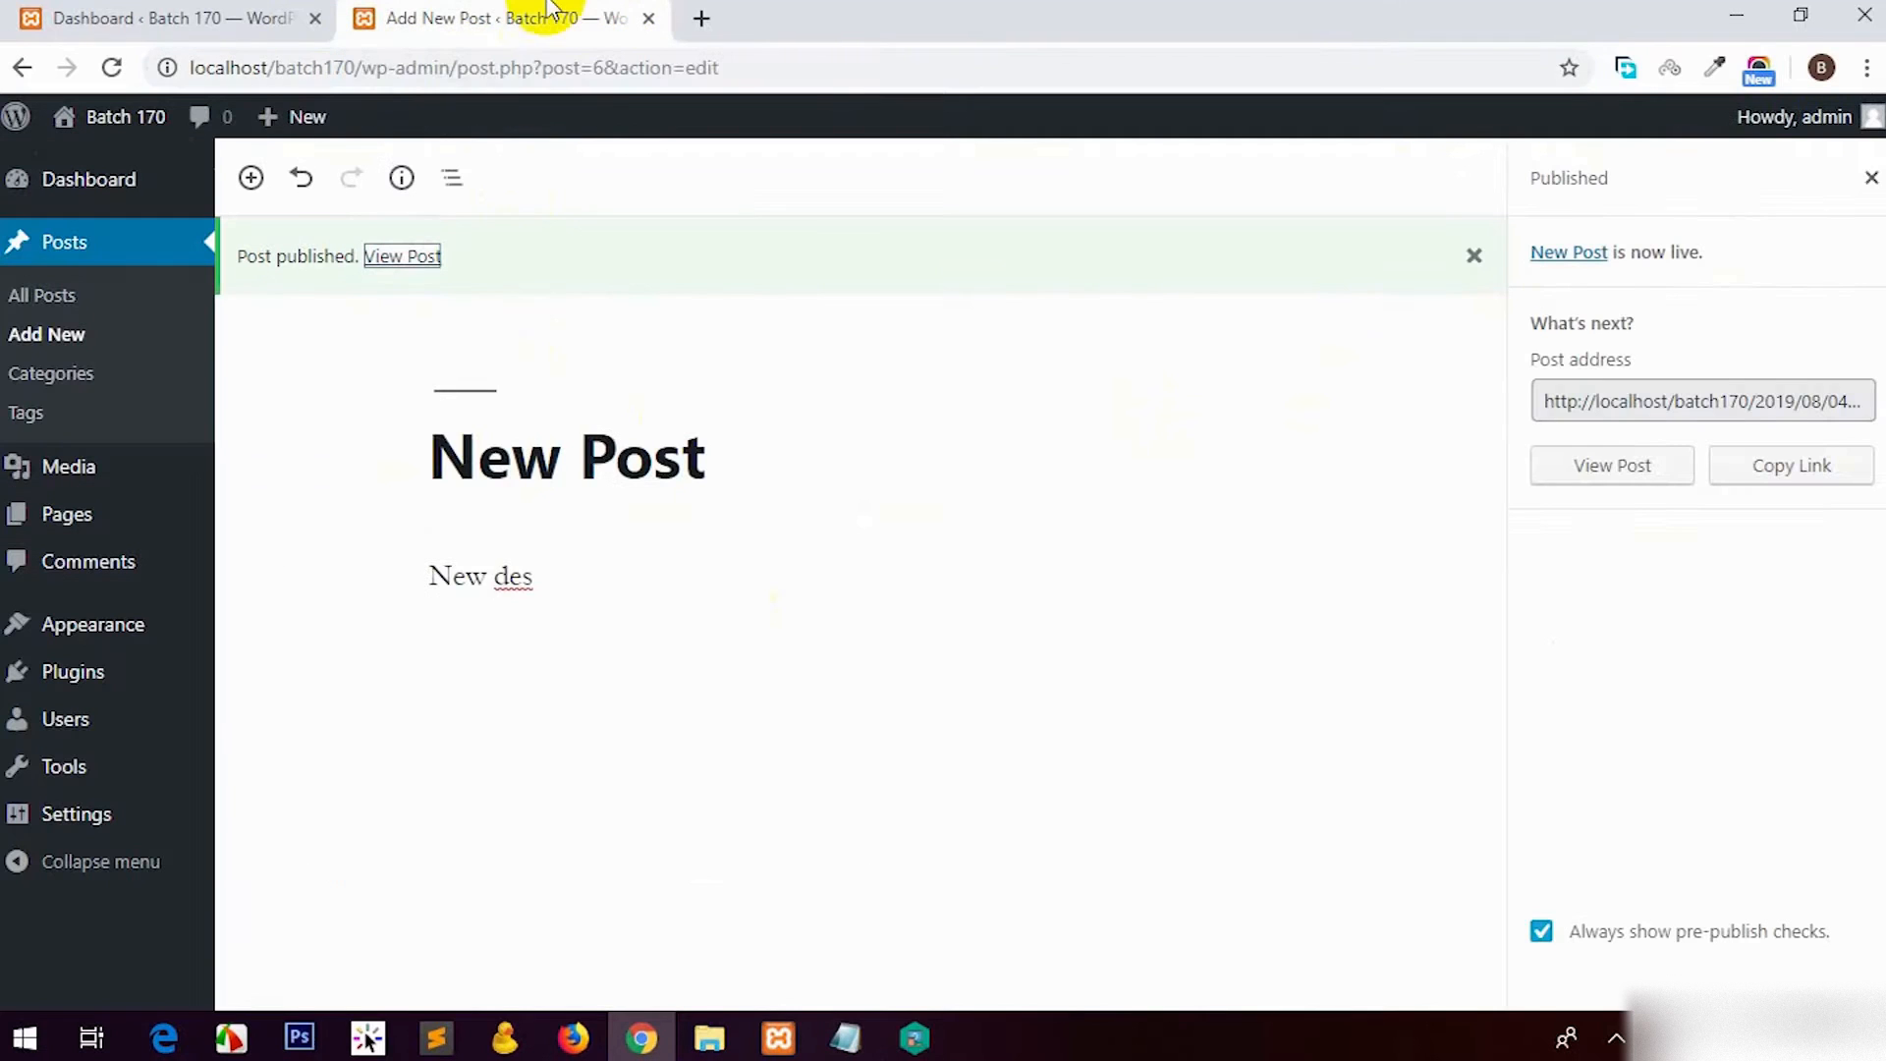
Step: Fill in a new post category with the name "Desher Khobor" and the slug "desh"
{"action": "left_click", "coordinate": [34, 376]}
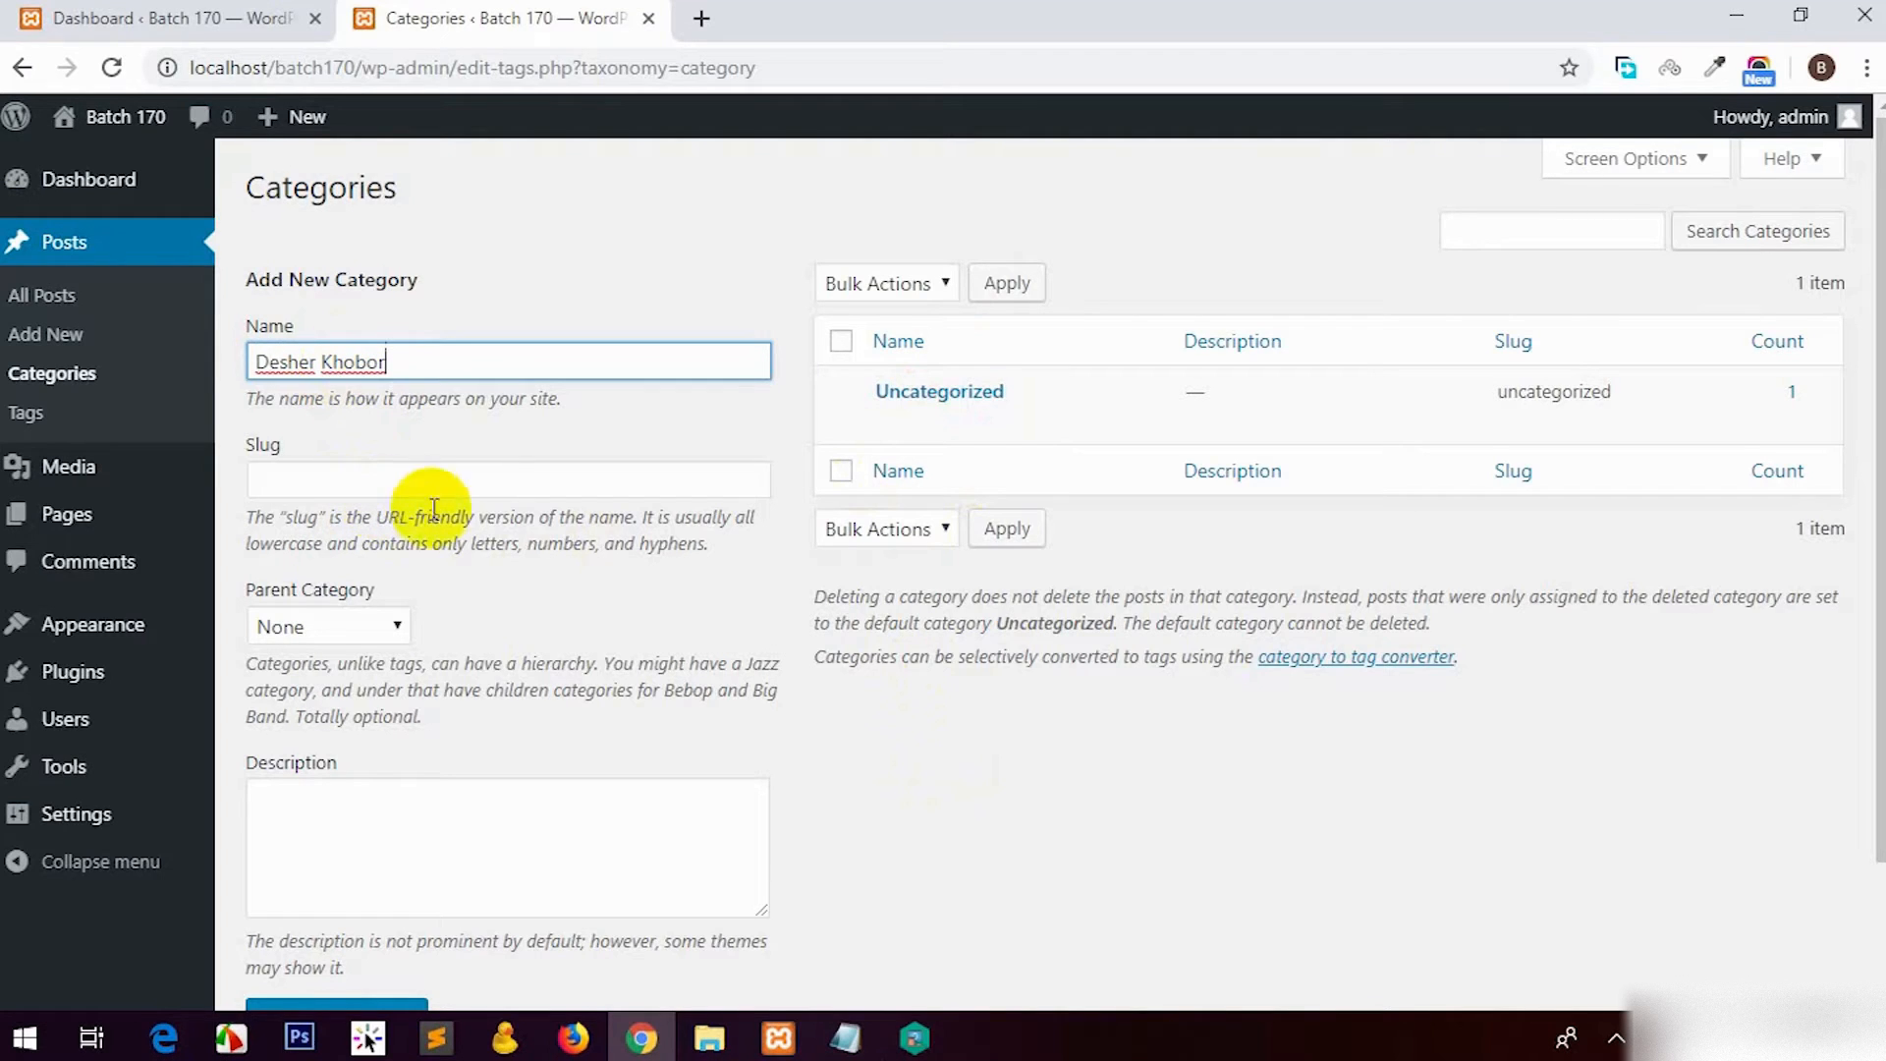
{"action": "left_click", "coordinate": [496, 478]}
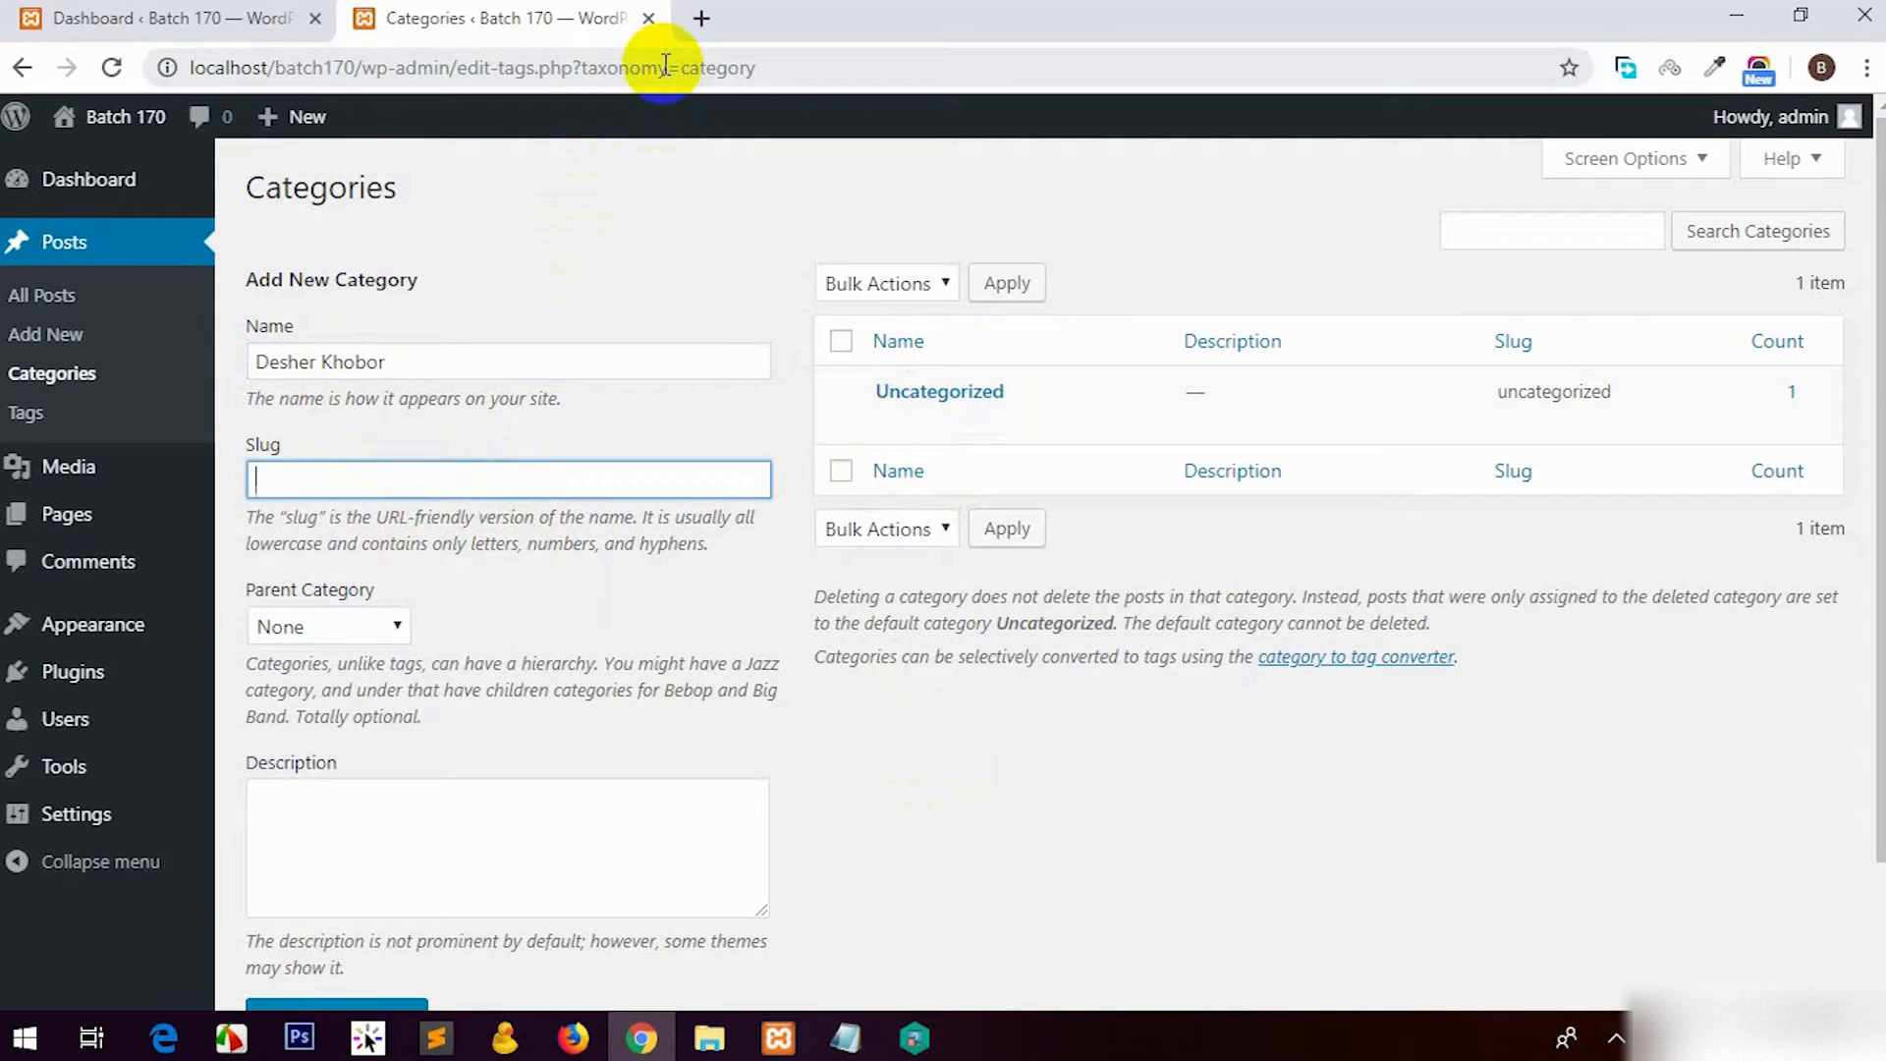
{"action": "left_click", "coordinate": [702, 21]}
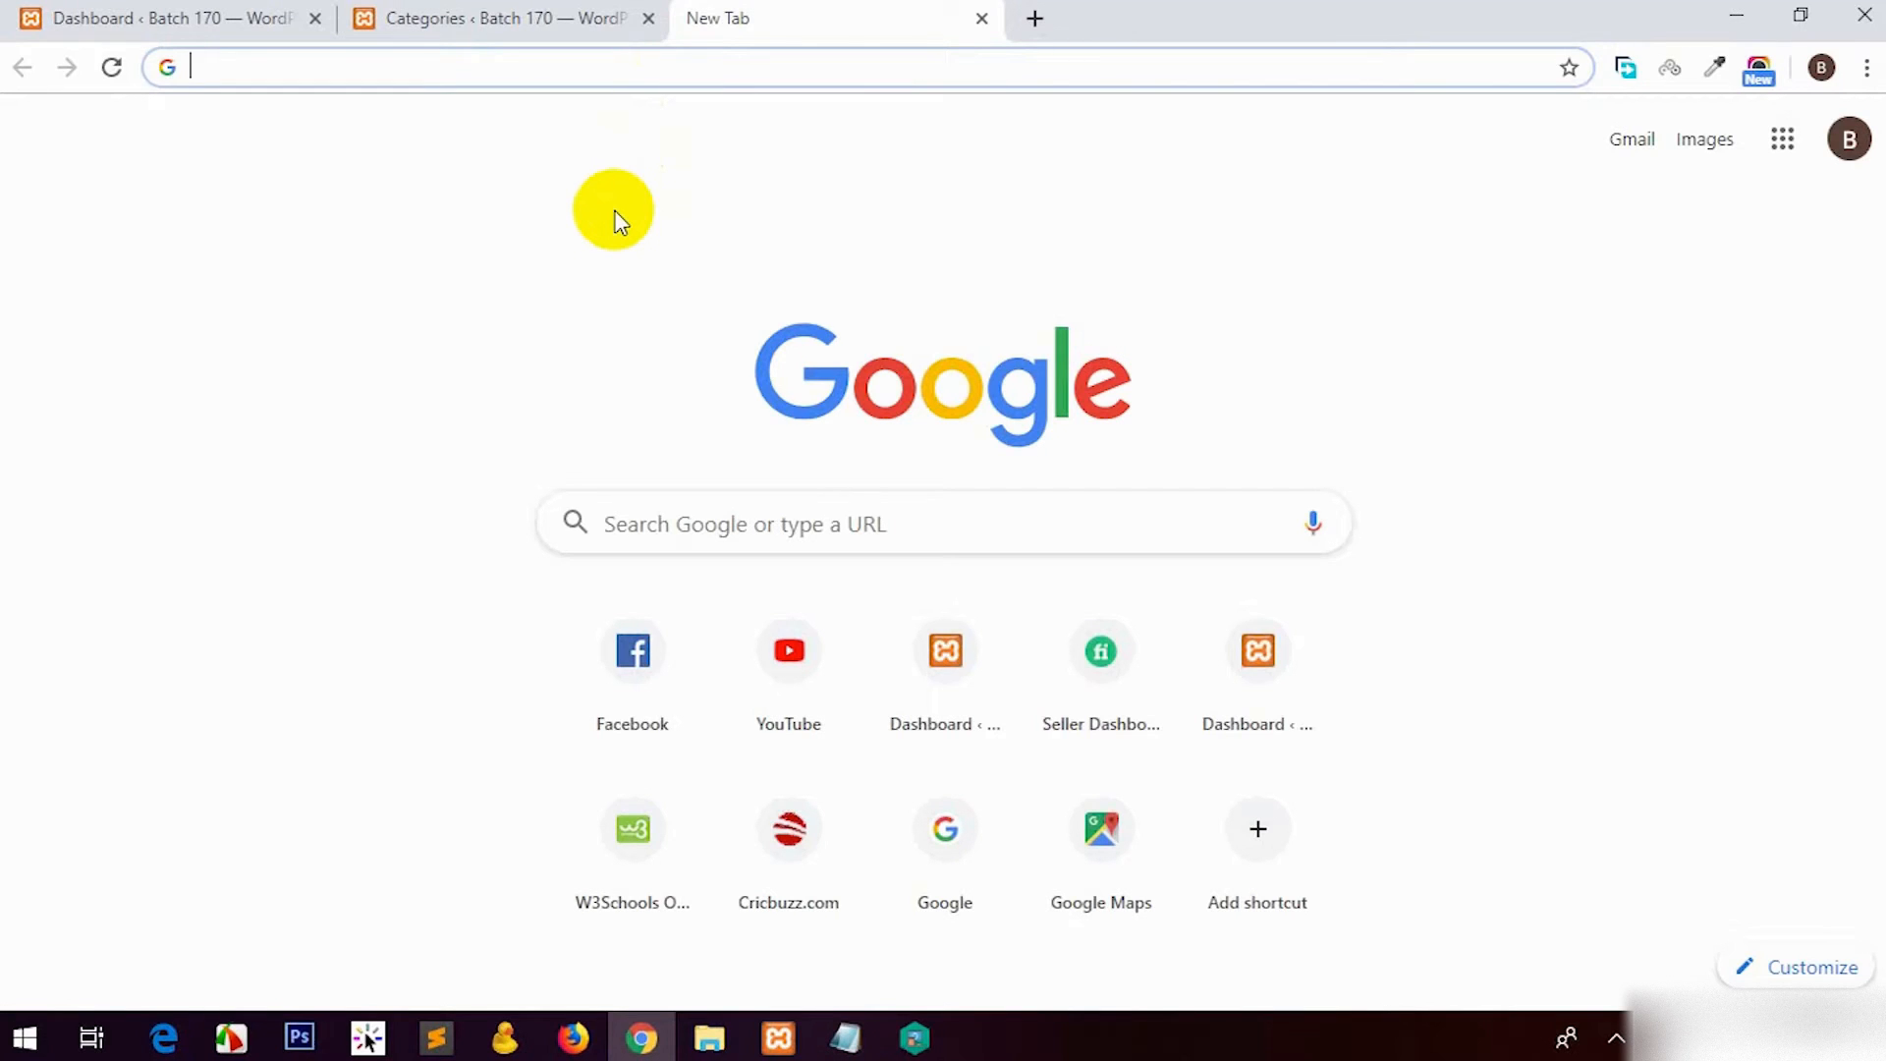
{"action": "middle_click", "coordinate": [759, 16]}
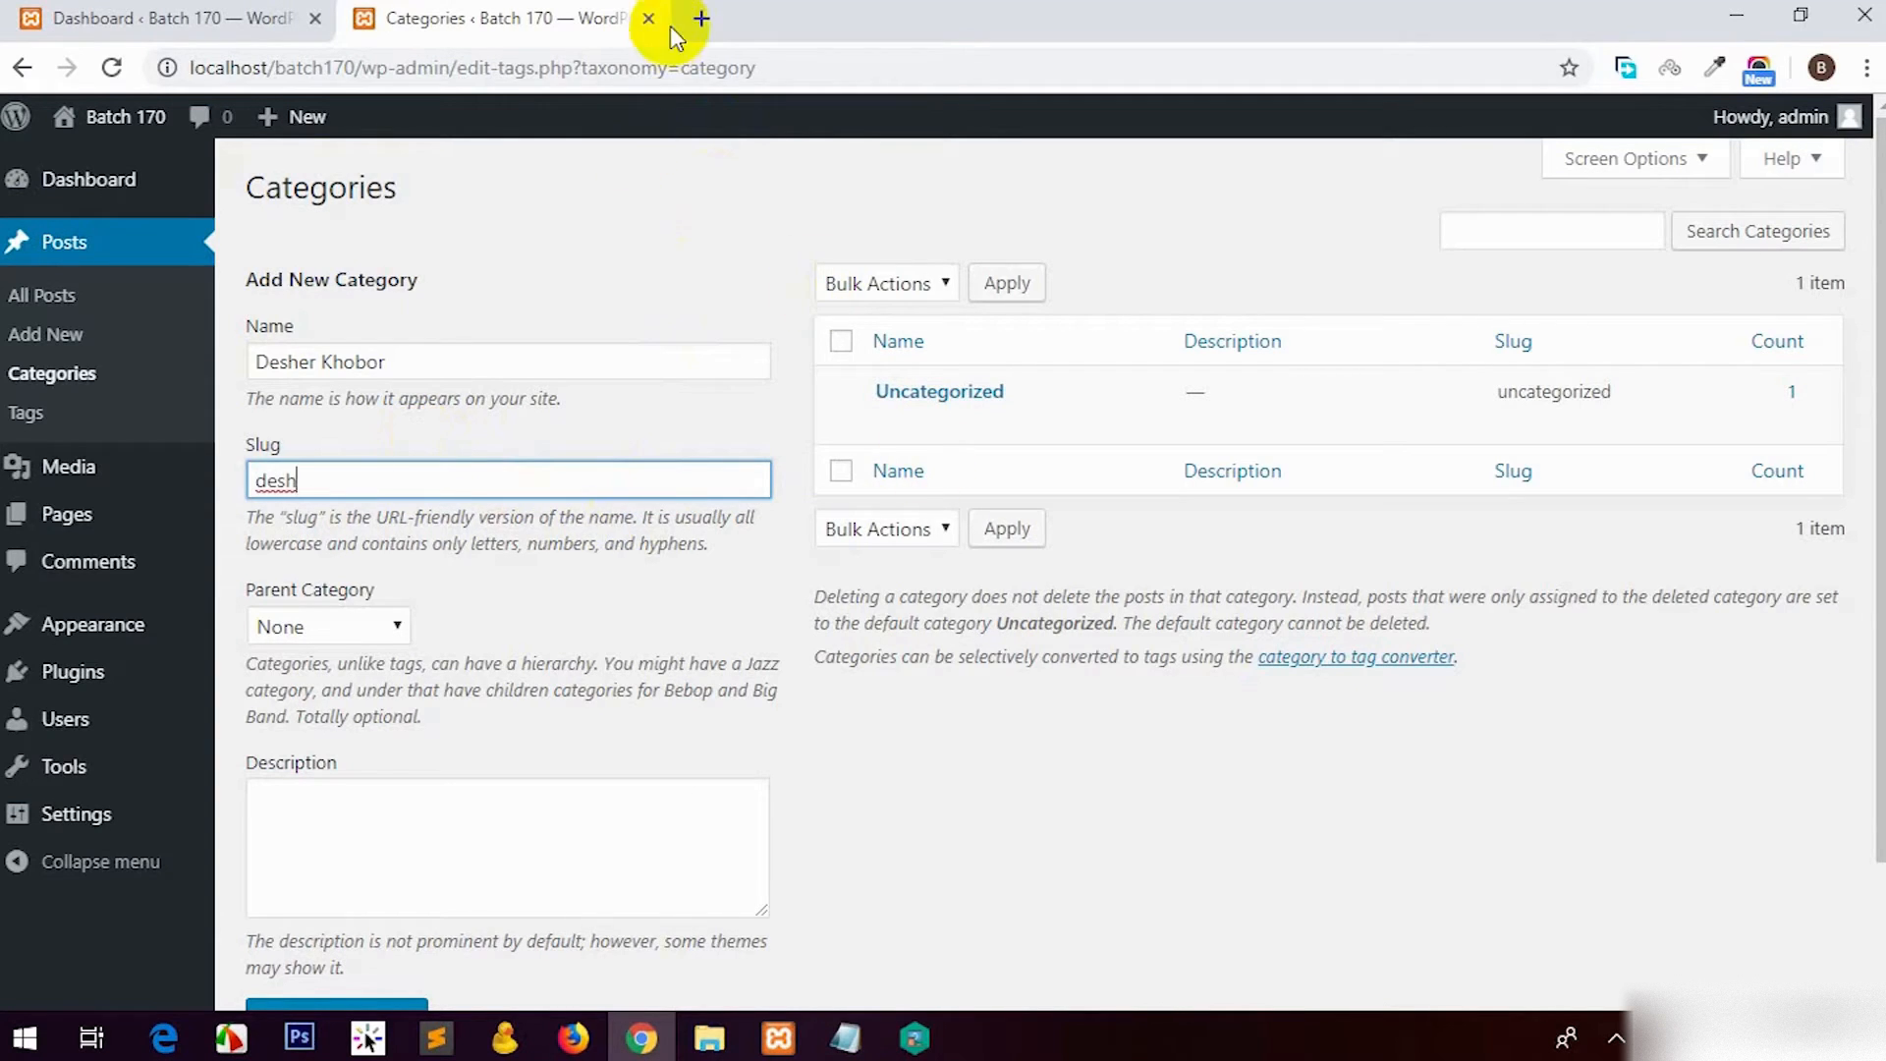
Step: Write out the example address stitwp170.tk/desh/post-slug in a new browser tab, and close the tab without loading it
{"action": "left_click", "coordinate": [701, 18]}
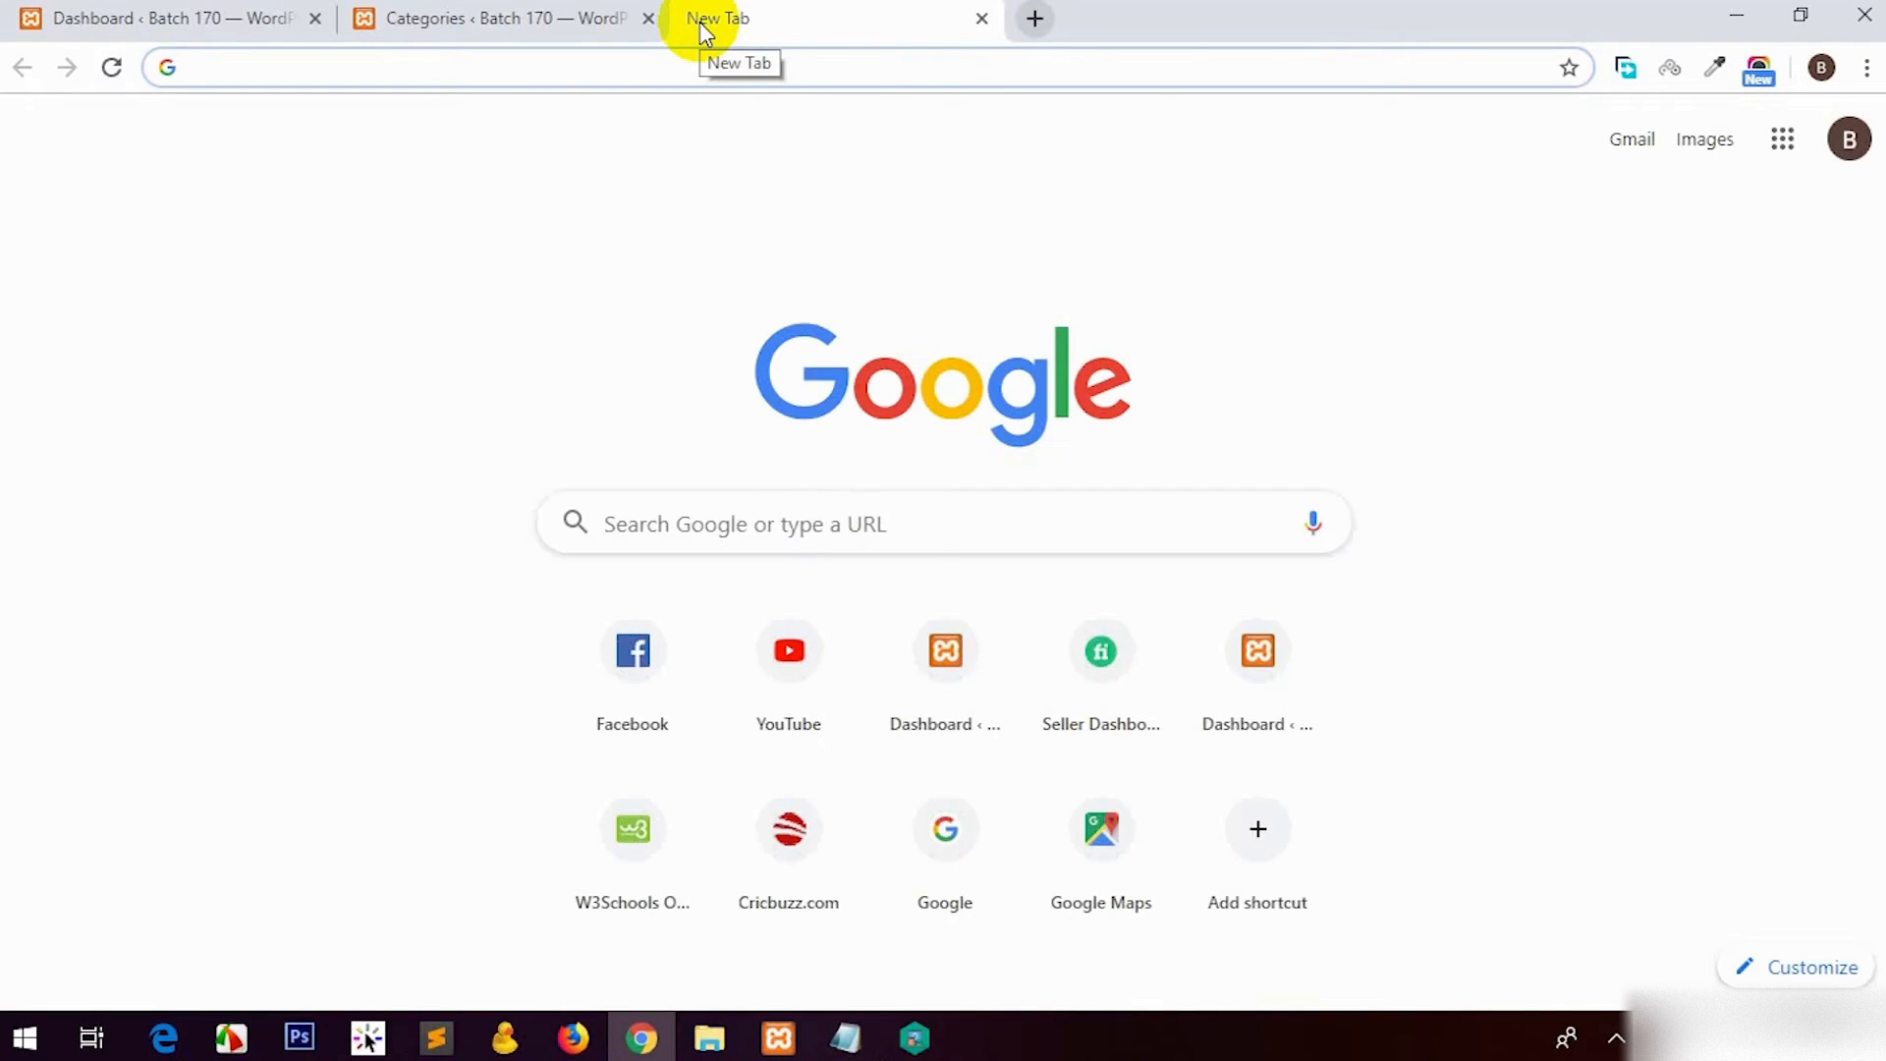
{"action": "type", "text": "stitwp170.tk/"}
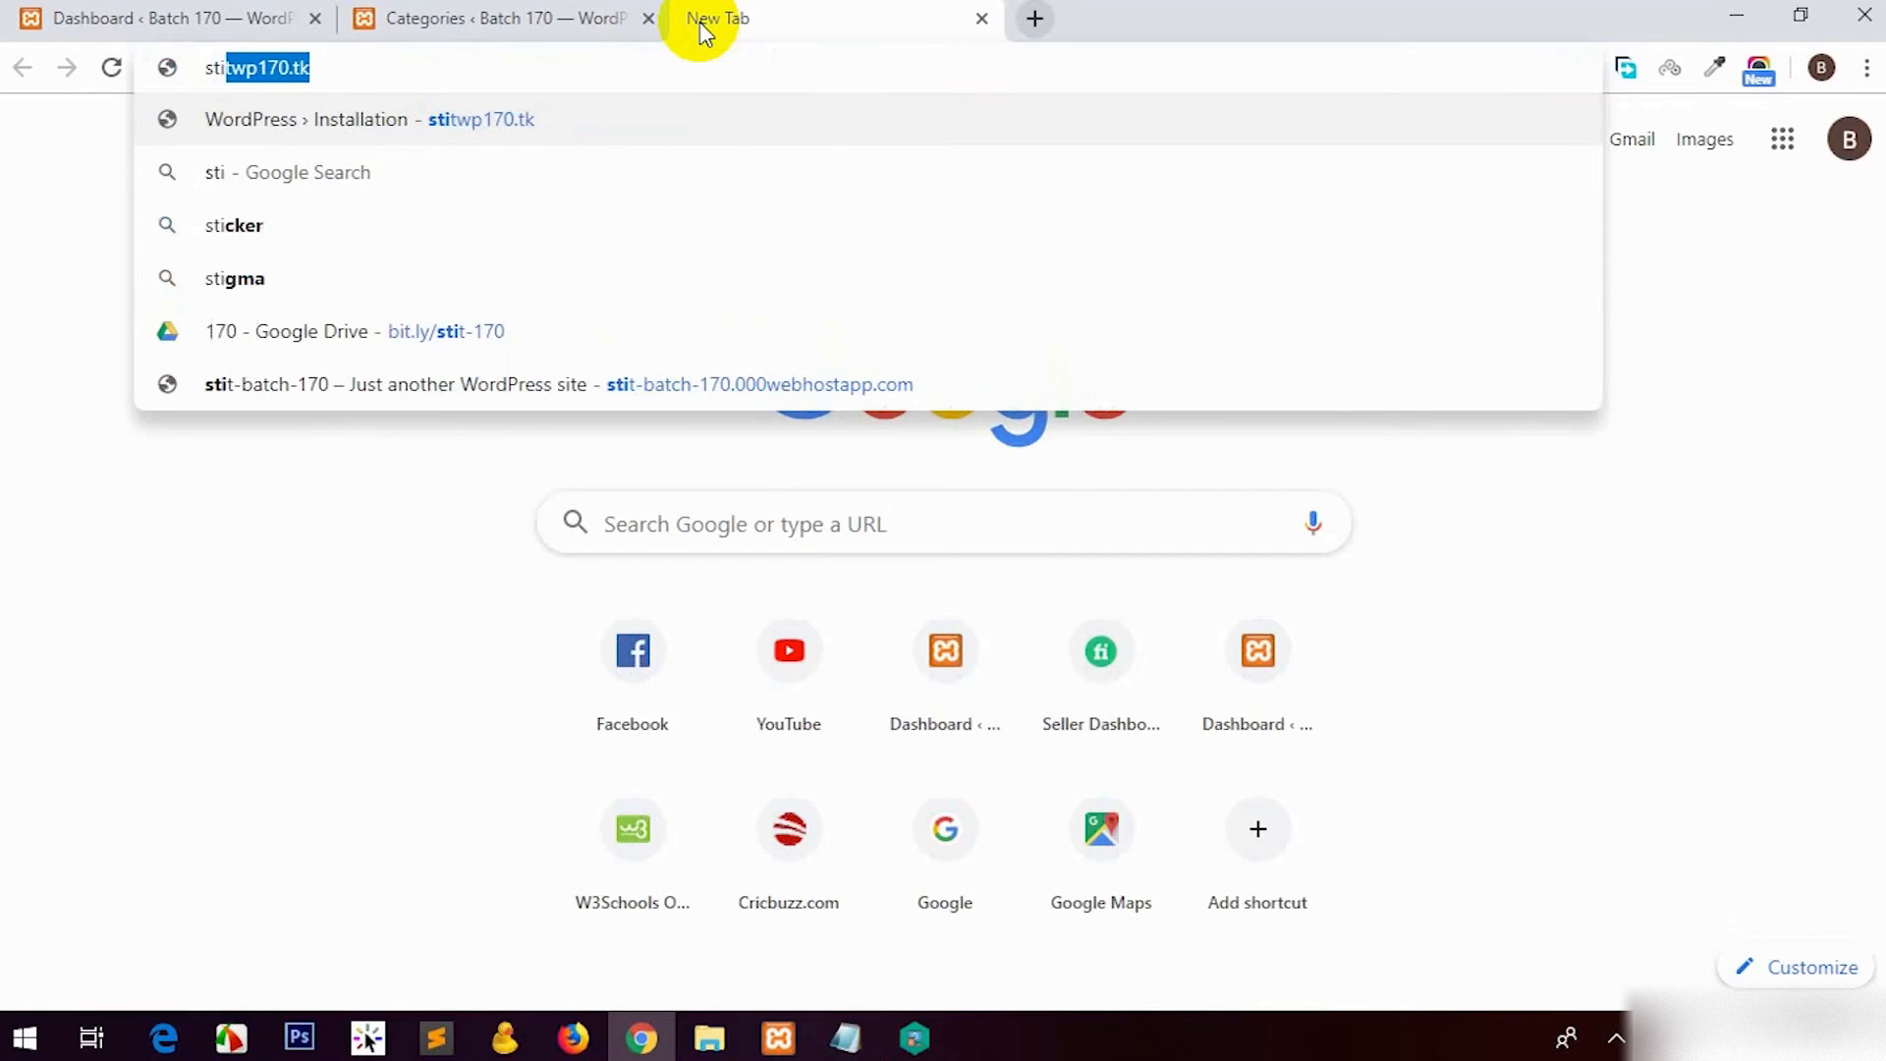
{"action": "type", "text": "desh"}
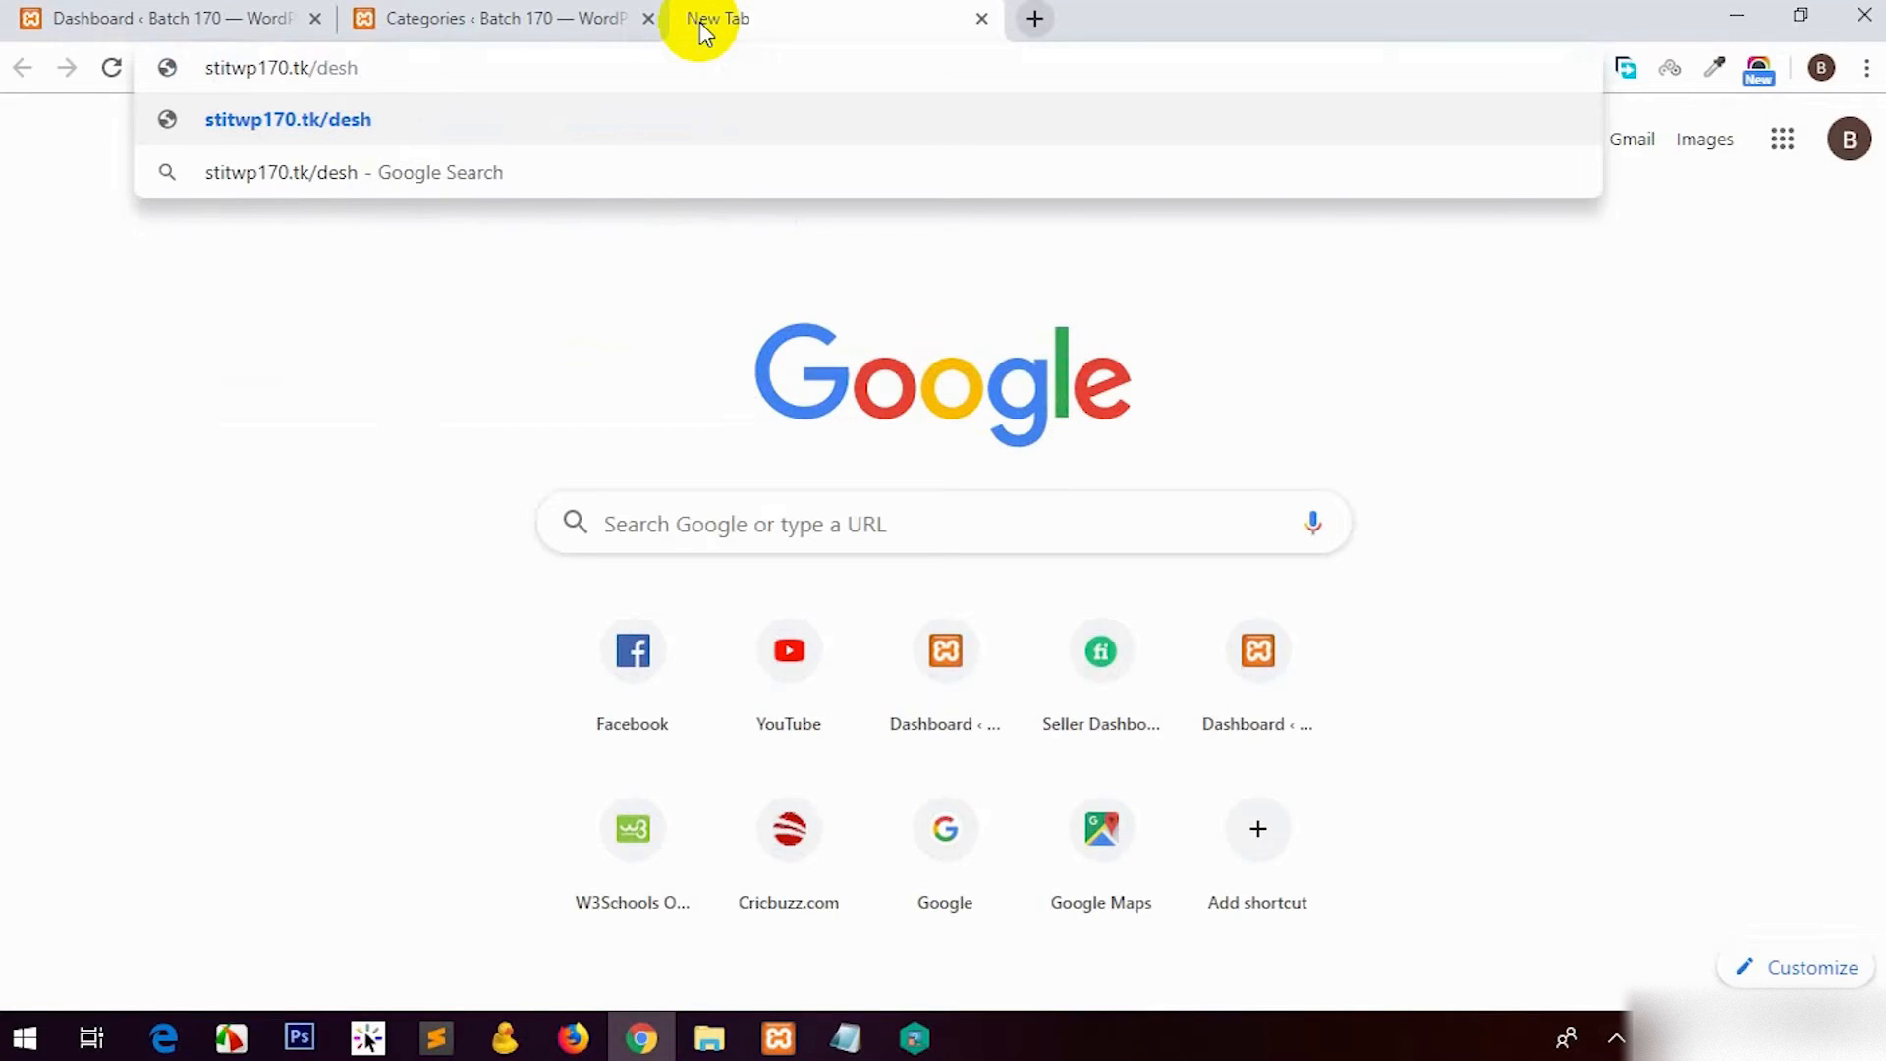
{"action": "type", "text": "/post-slug"}
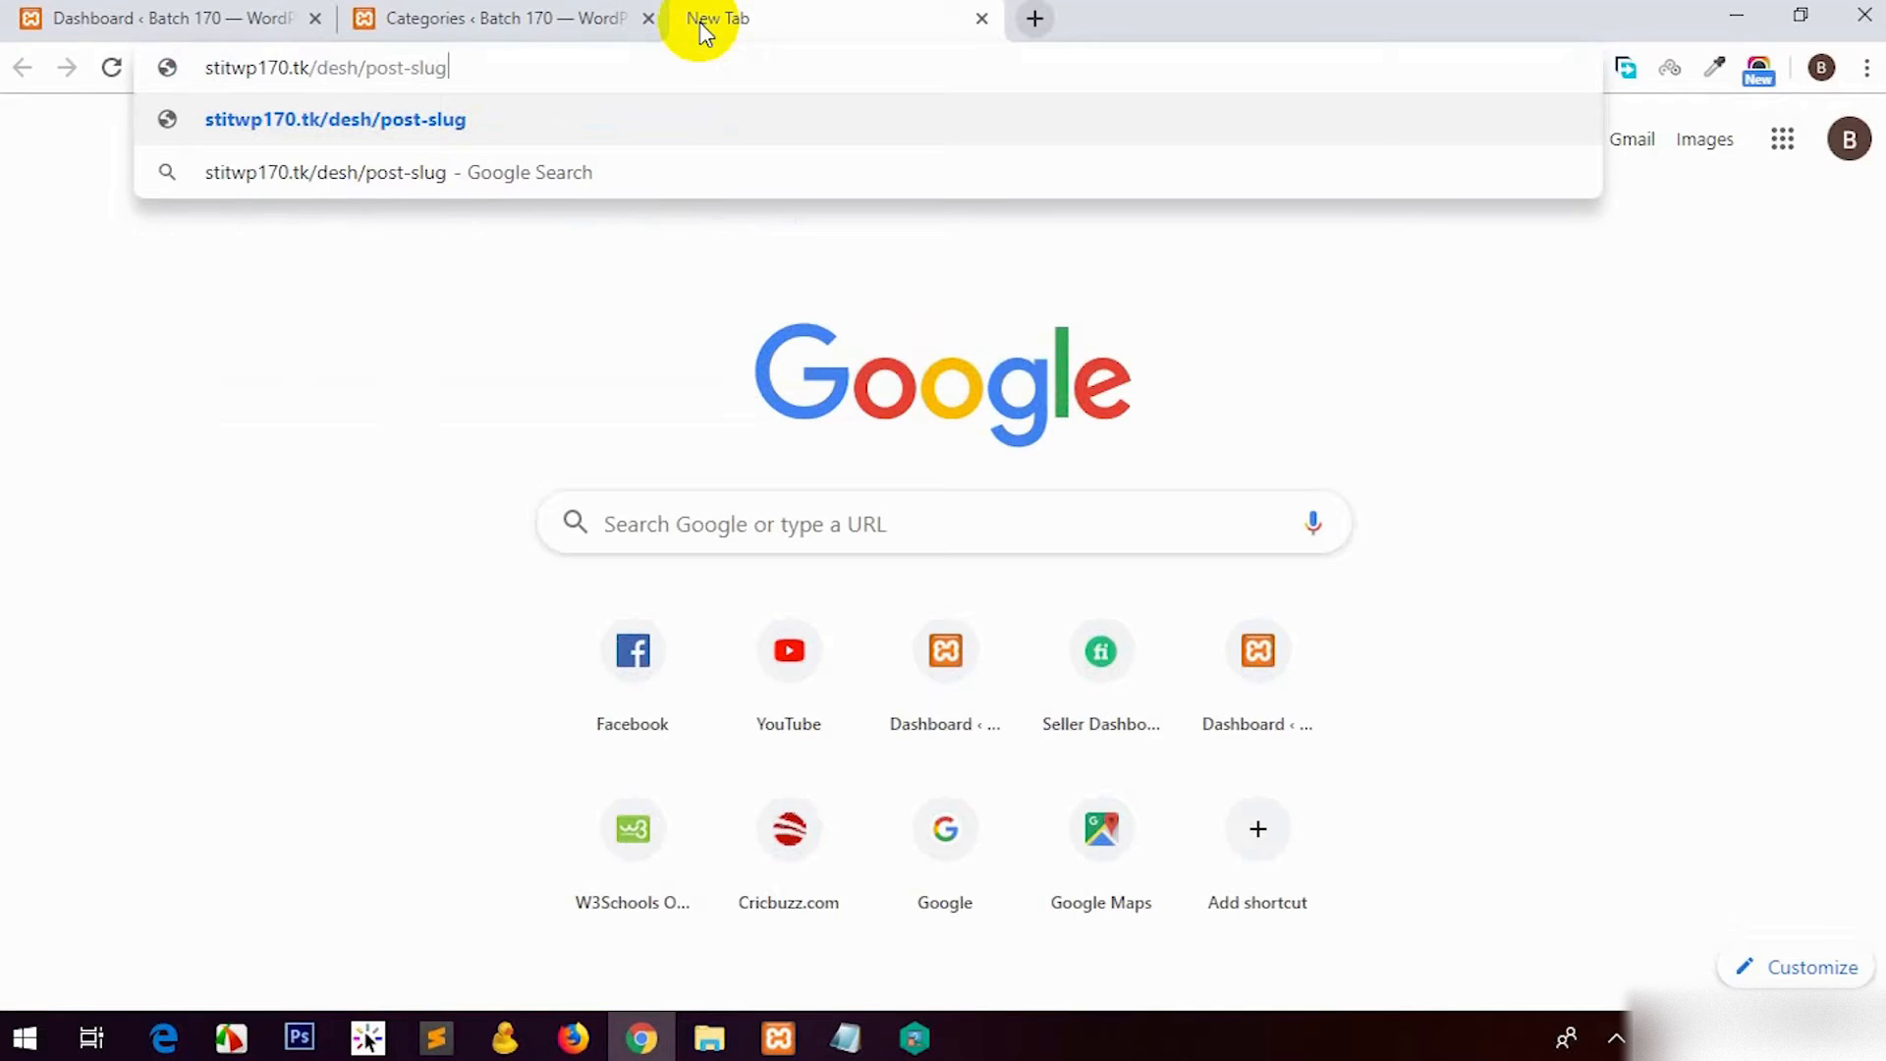
{"action": "middle_click", "coordinate": [782, 11]}
Step: Add the filled-in "Desher Khobor" category with no parent category
{"action": "left_click", "coordinate": [385, 488]}
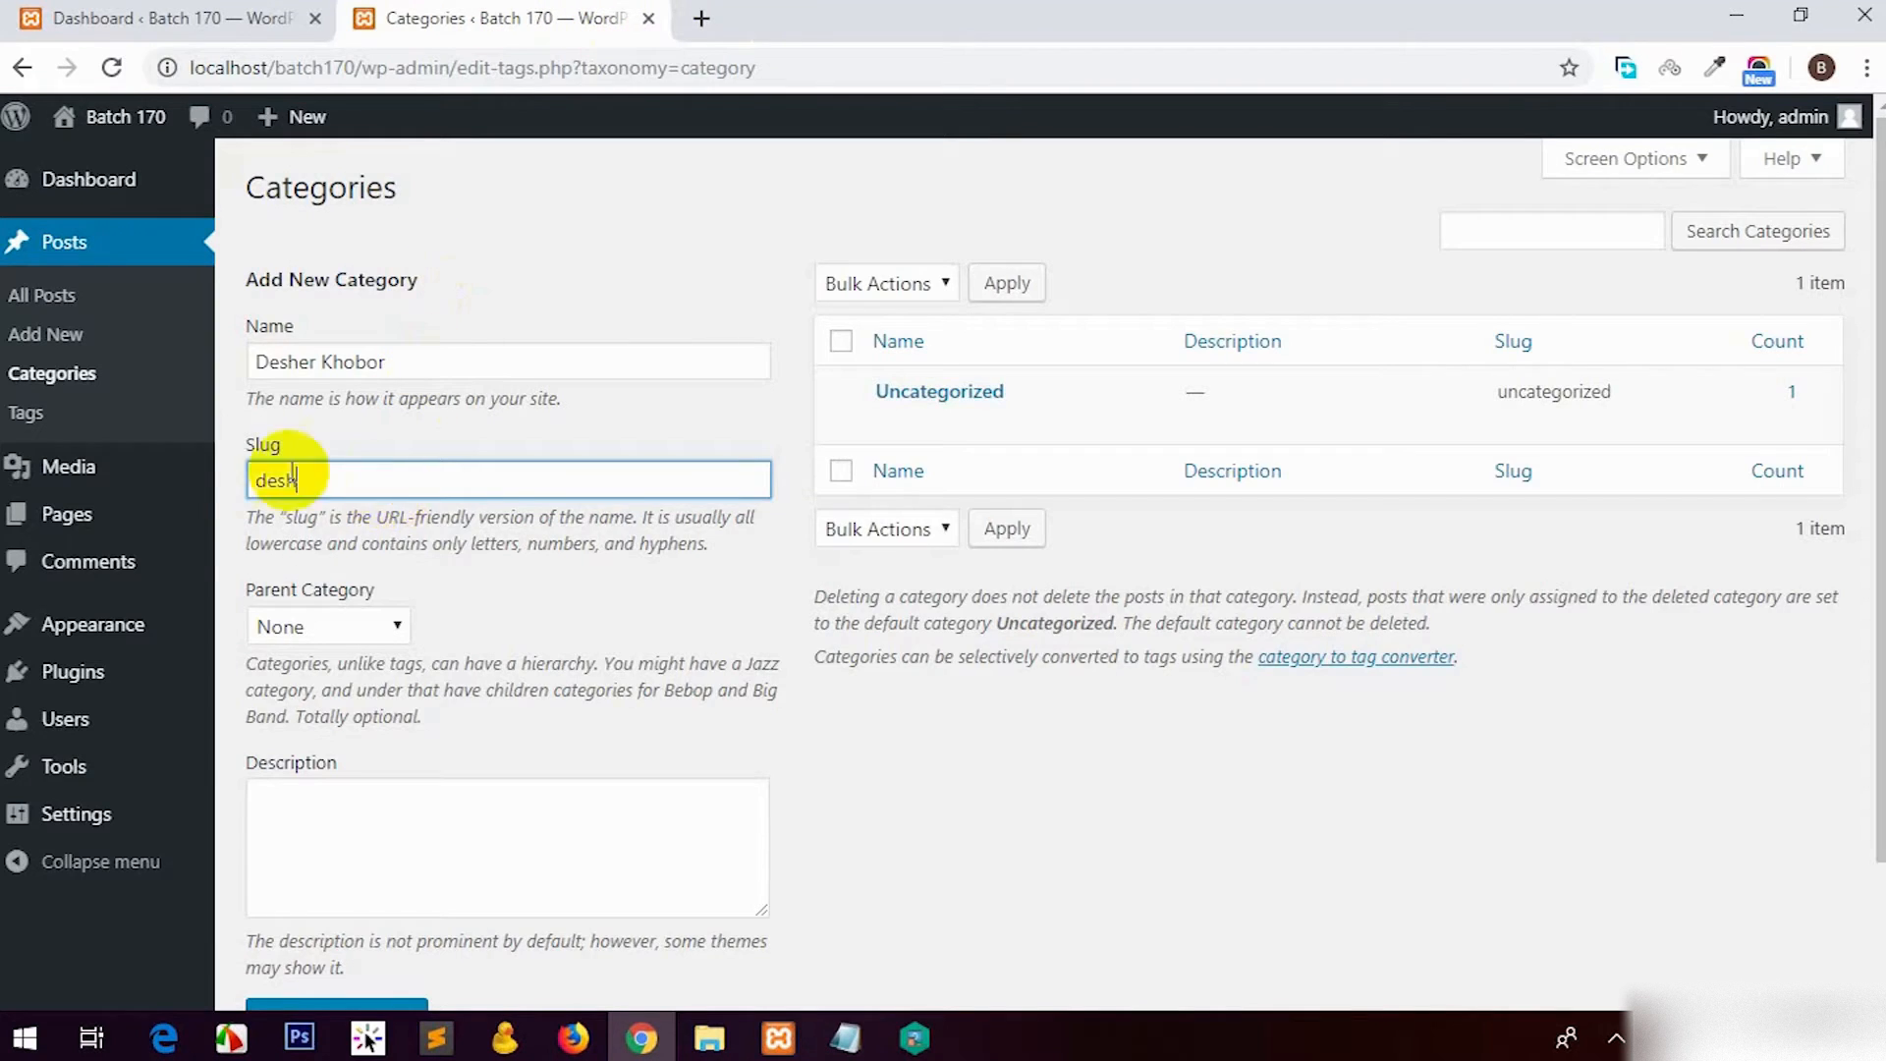
{"action": "left_click", "coordinate": [554, 634]}
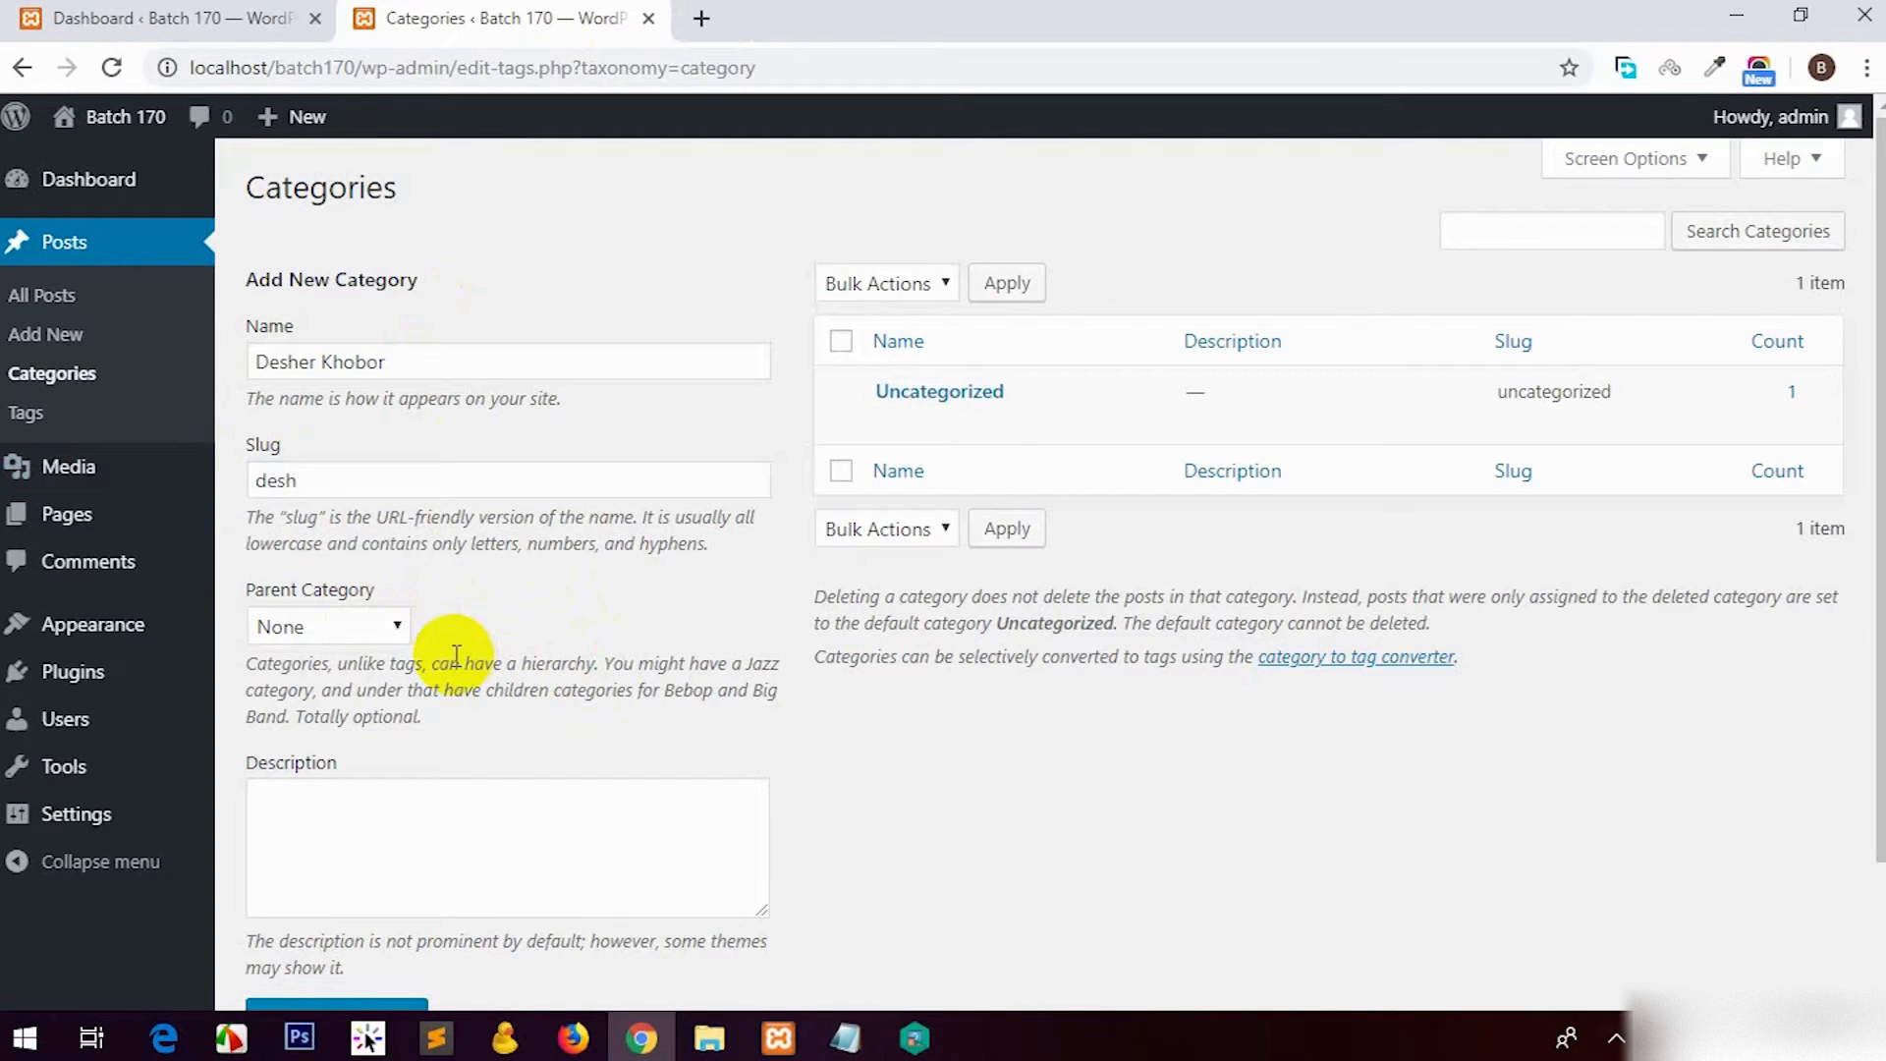
{"action": "scroll", "coordinate": [409, 835], "scroll_direction": "down", "scroll_amount": 2}
{"action": "left_click", "coordinate": [337, 334]}
{"action": "left_click", "coordinate": [387, 868]}
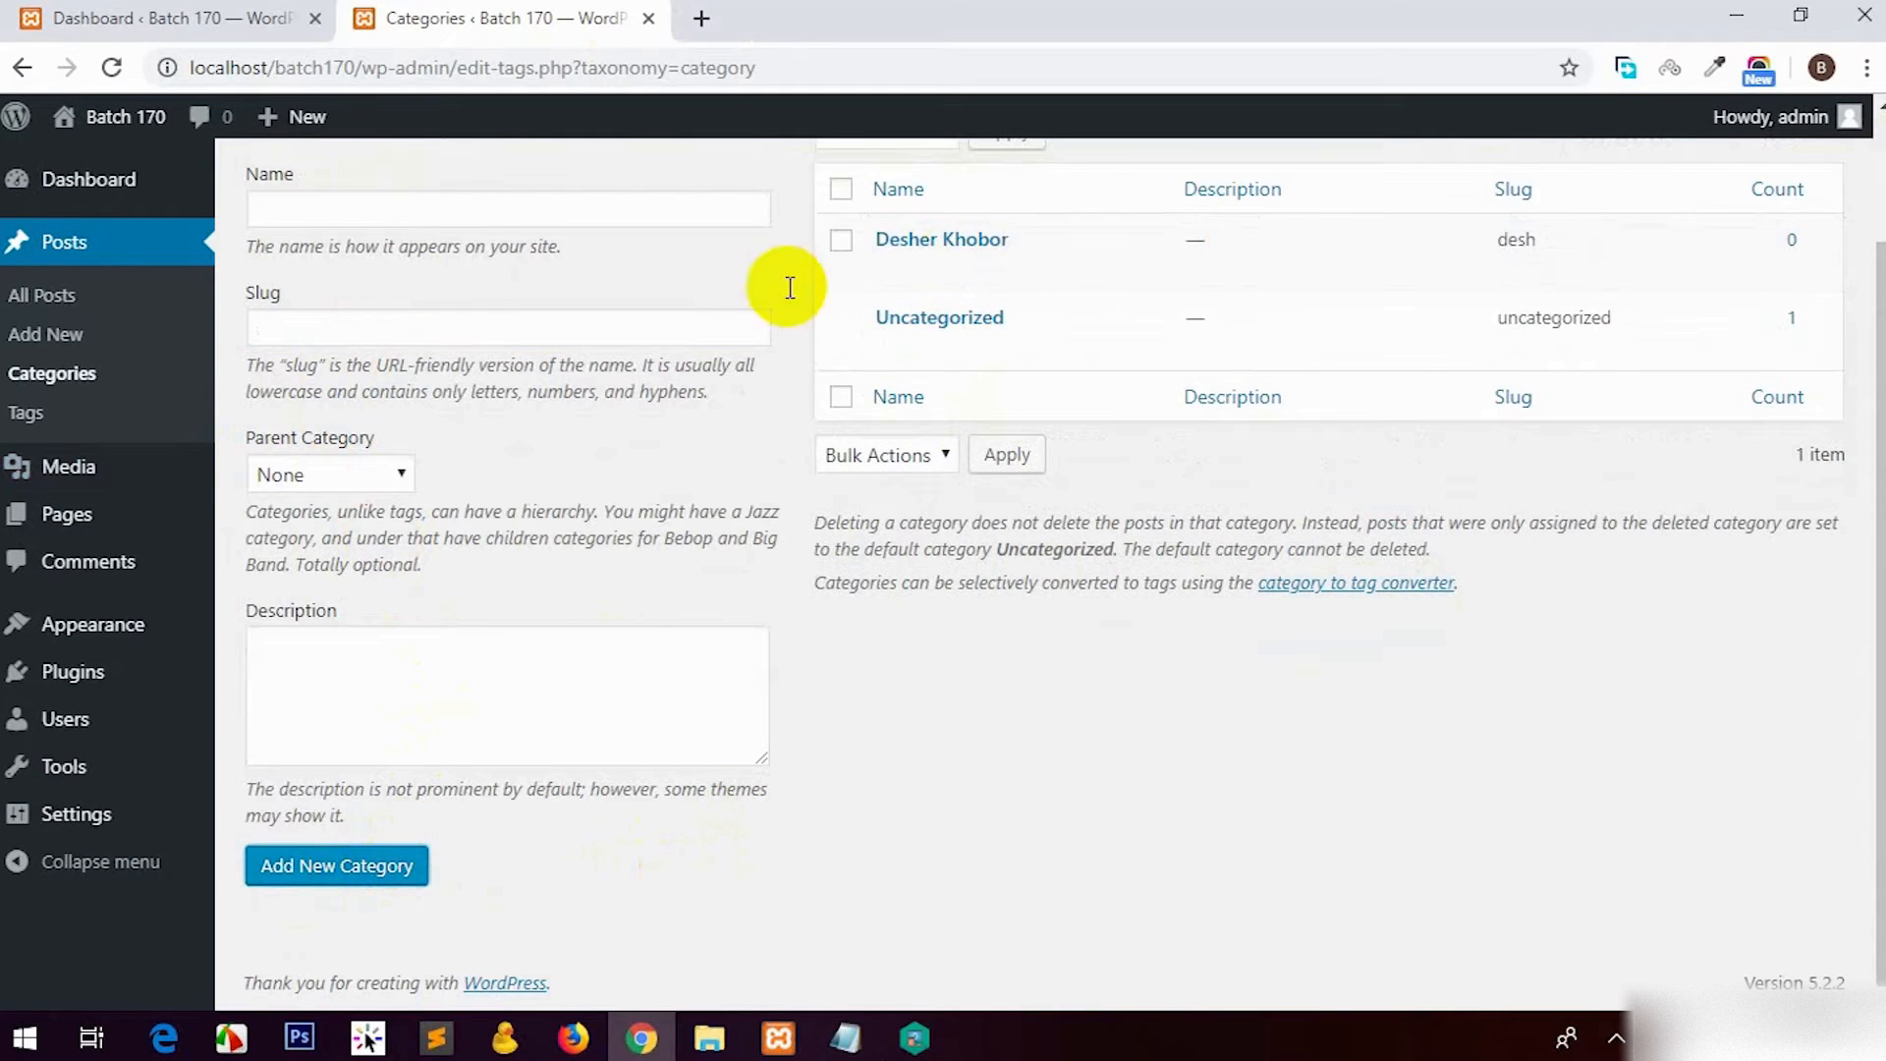
Step: Add a category named "Khela Dhula" with "Desher Khobor" as its parent, leaving the slug empty
{"action": "left_click", "coordinate": [383, 216]}
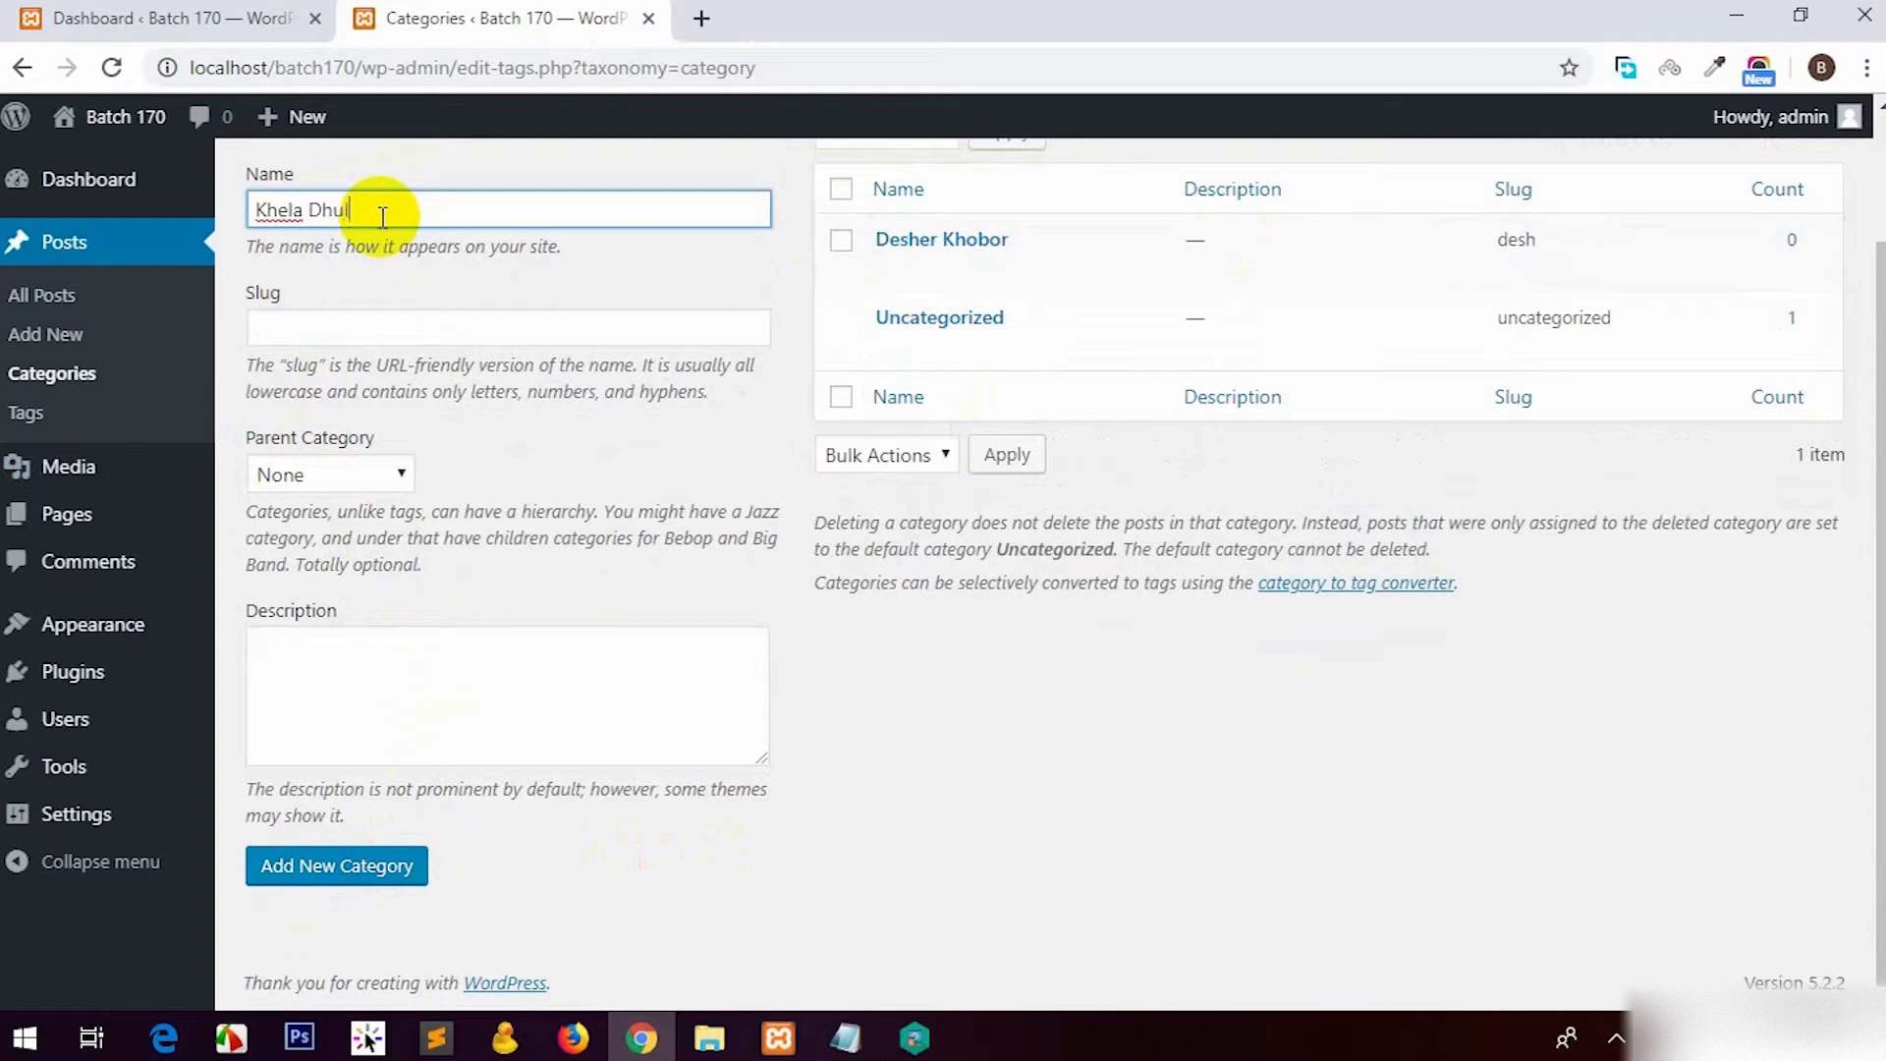
{"action": "left_click", "coordinate": [398, 477]}
{"action": "left_click", "coordinate": [334, 536]}
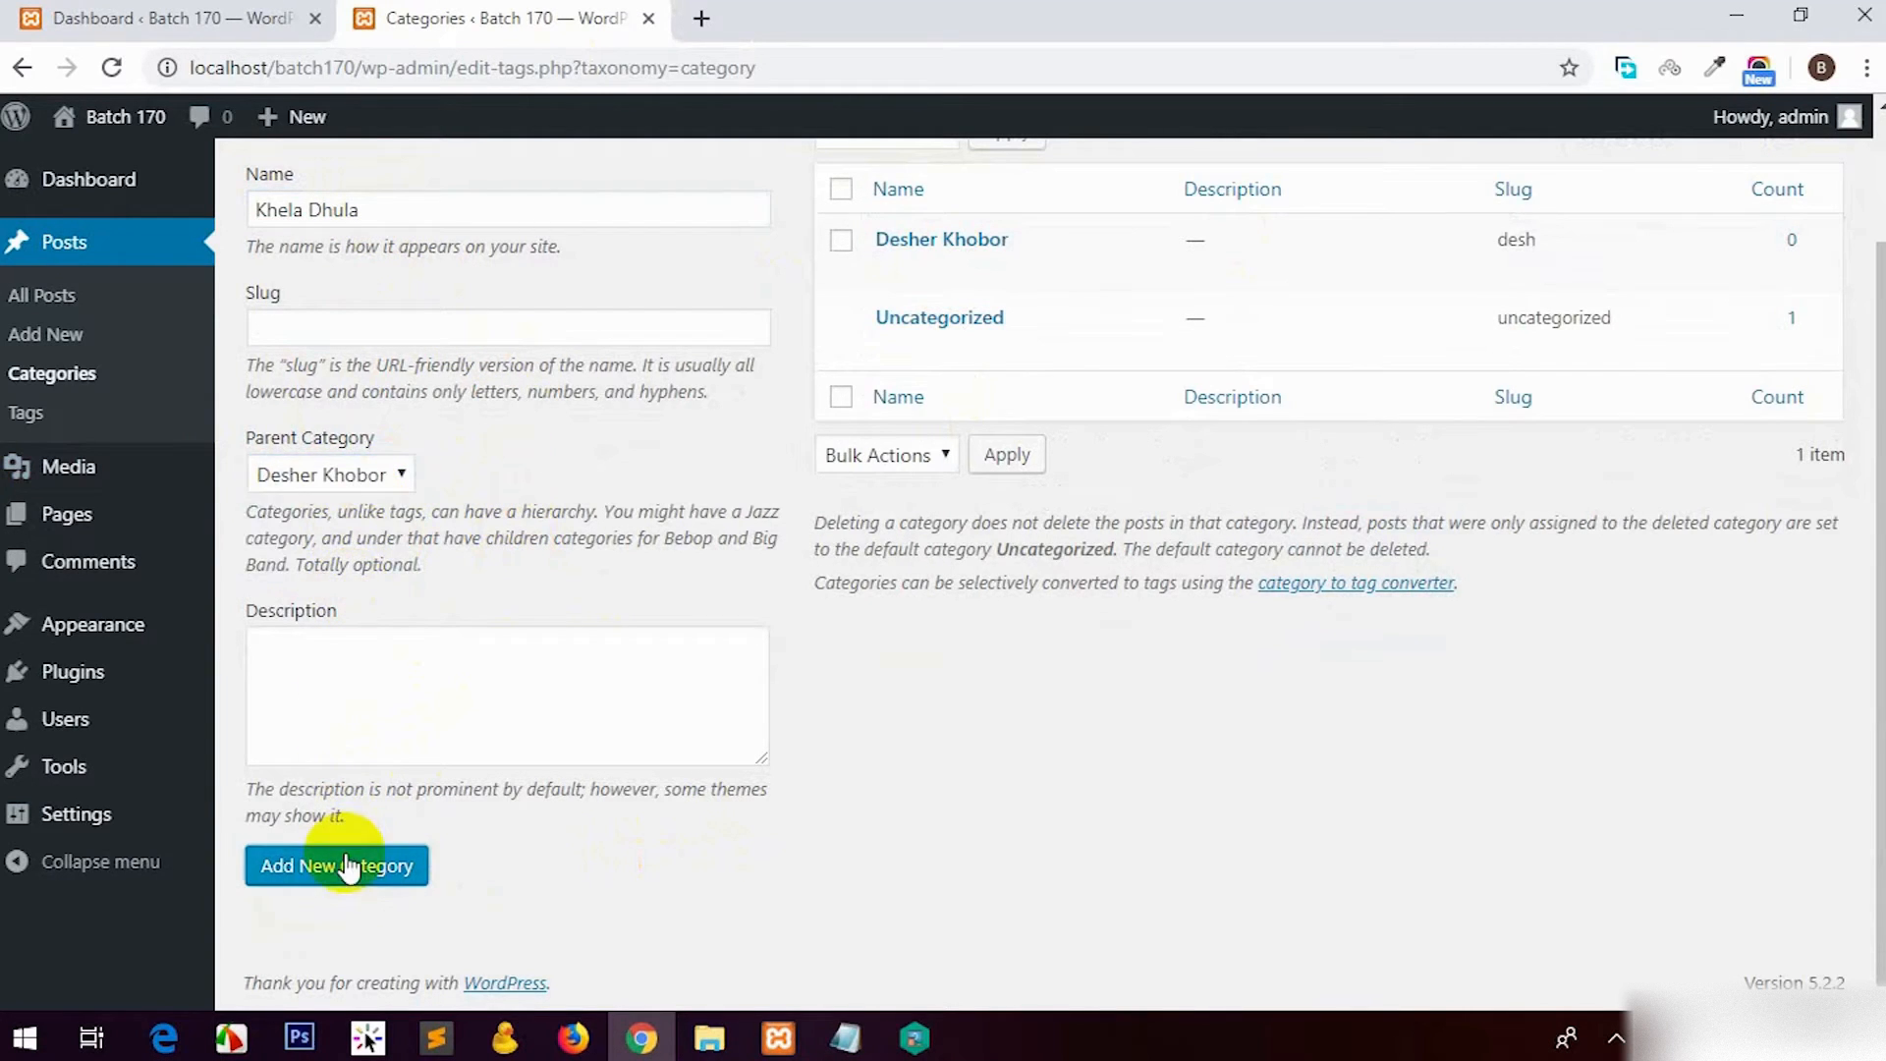
{"action": "left_click", "coordinate": [336, 865]}
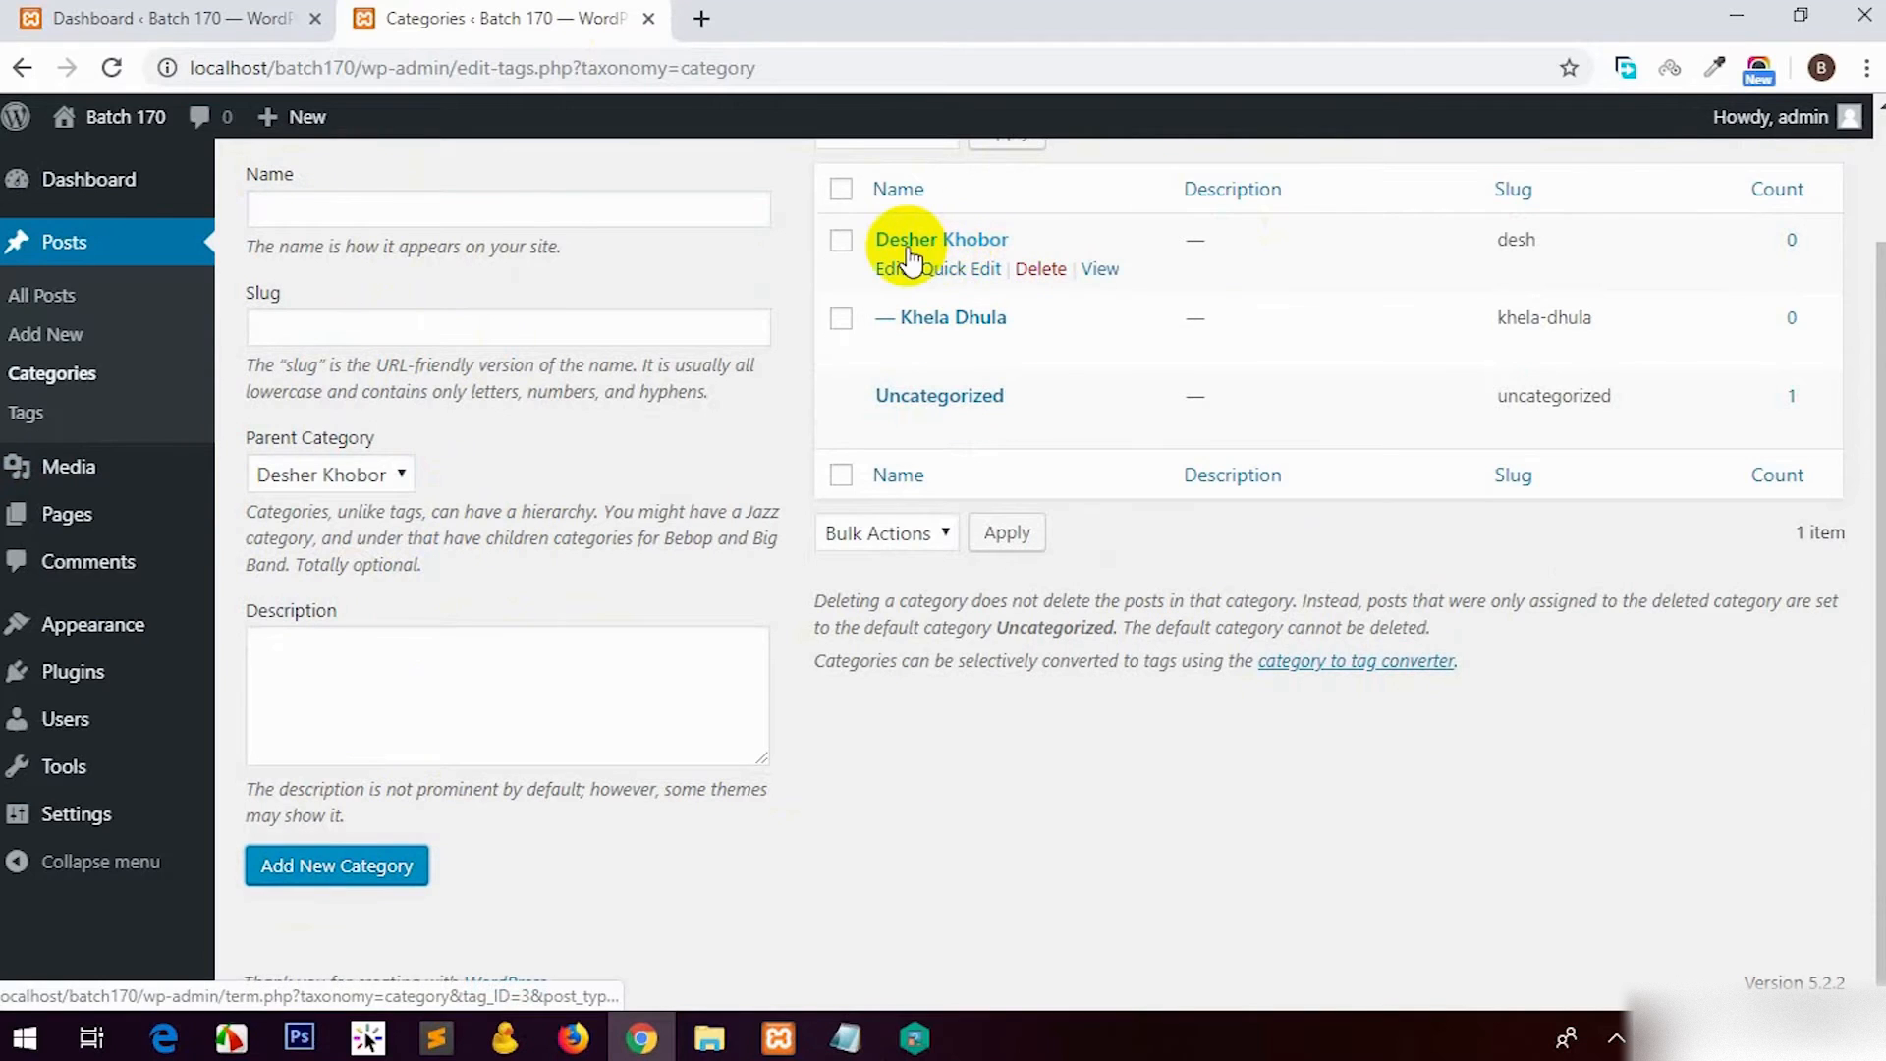
{"action": "mouse_move", "coordinate": [912, 351]}
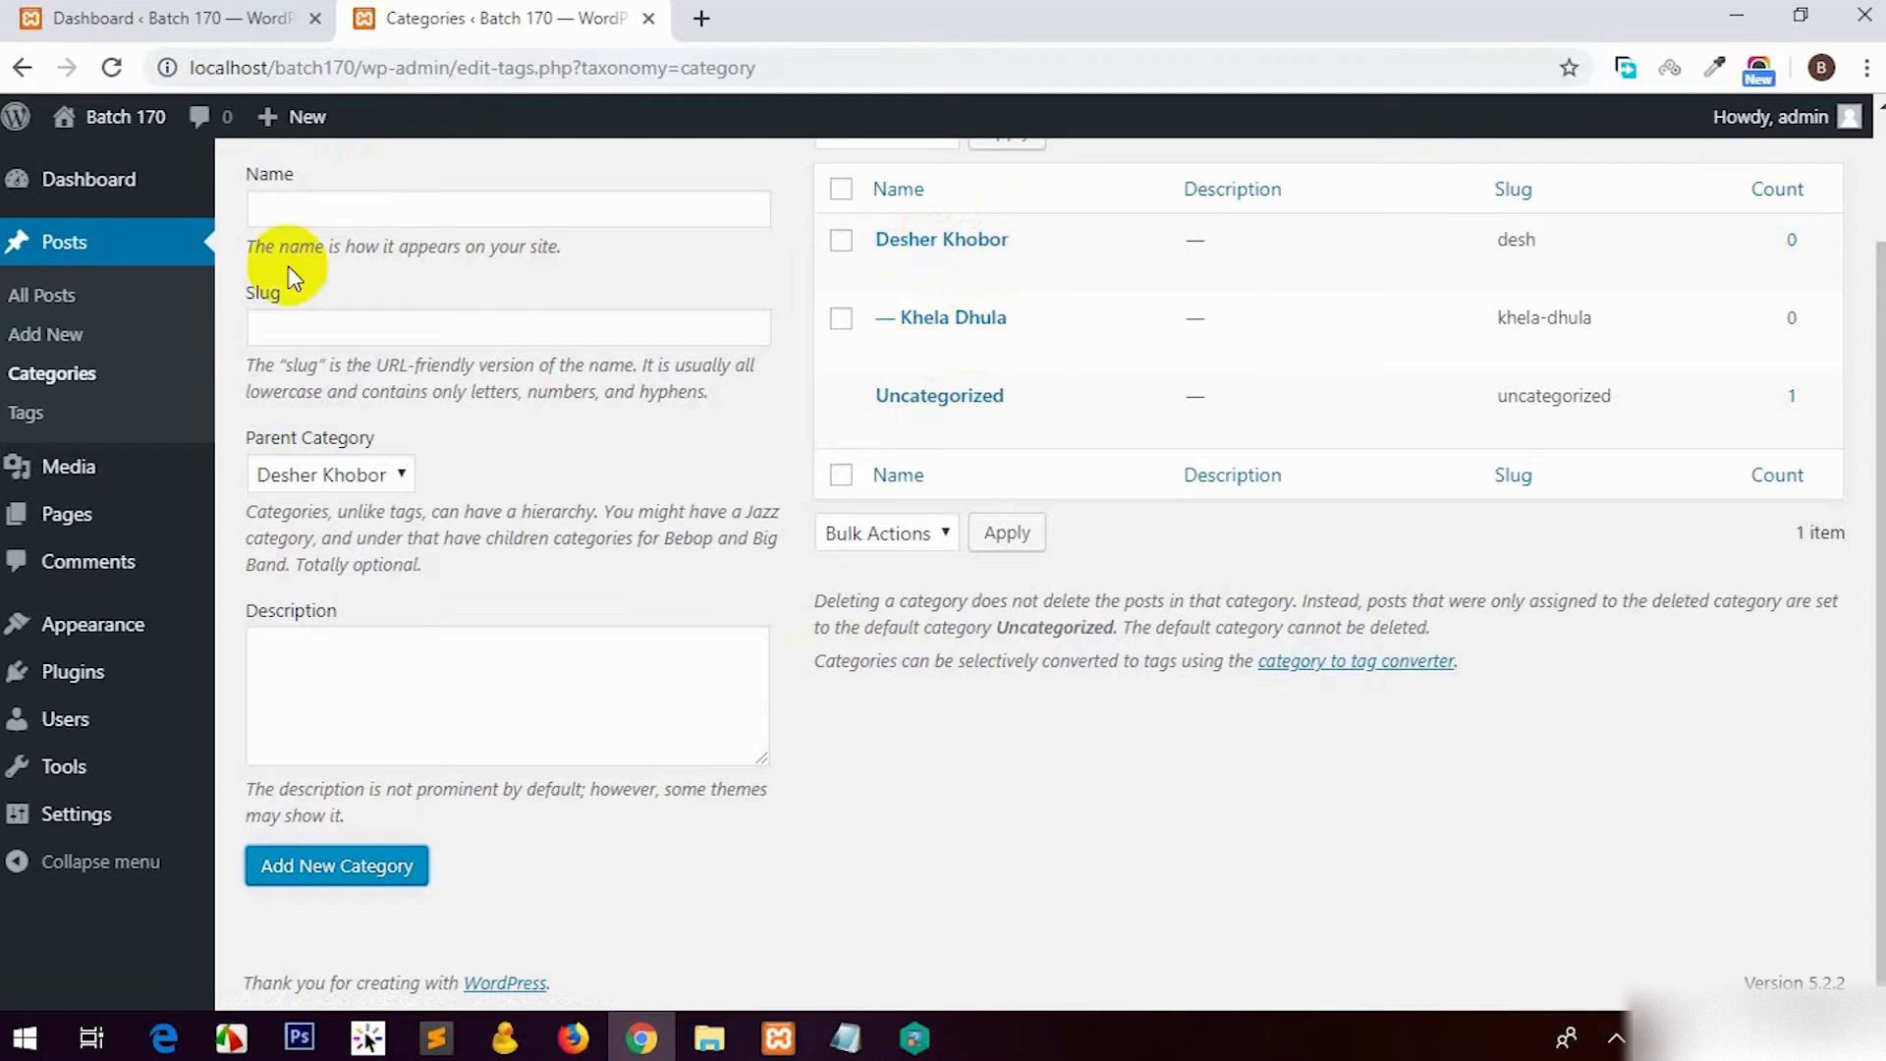
Step: Look over the post Tags page, including the tag list and the name and slug fields for new tags
{"action": "left_click", "coordinate": [22, 411]}
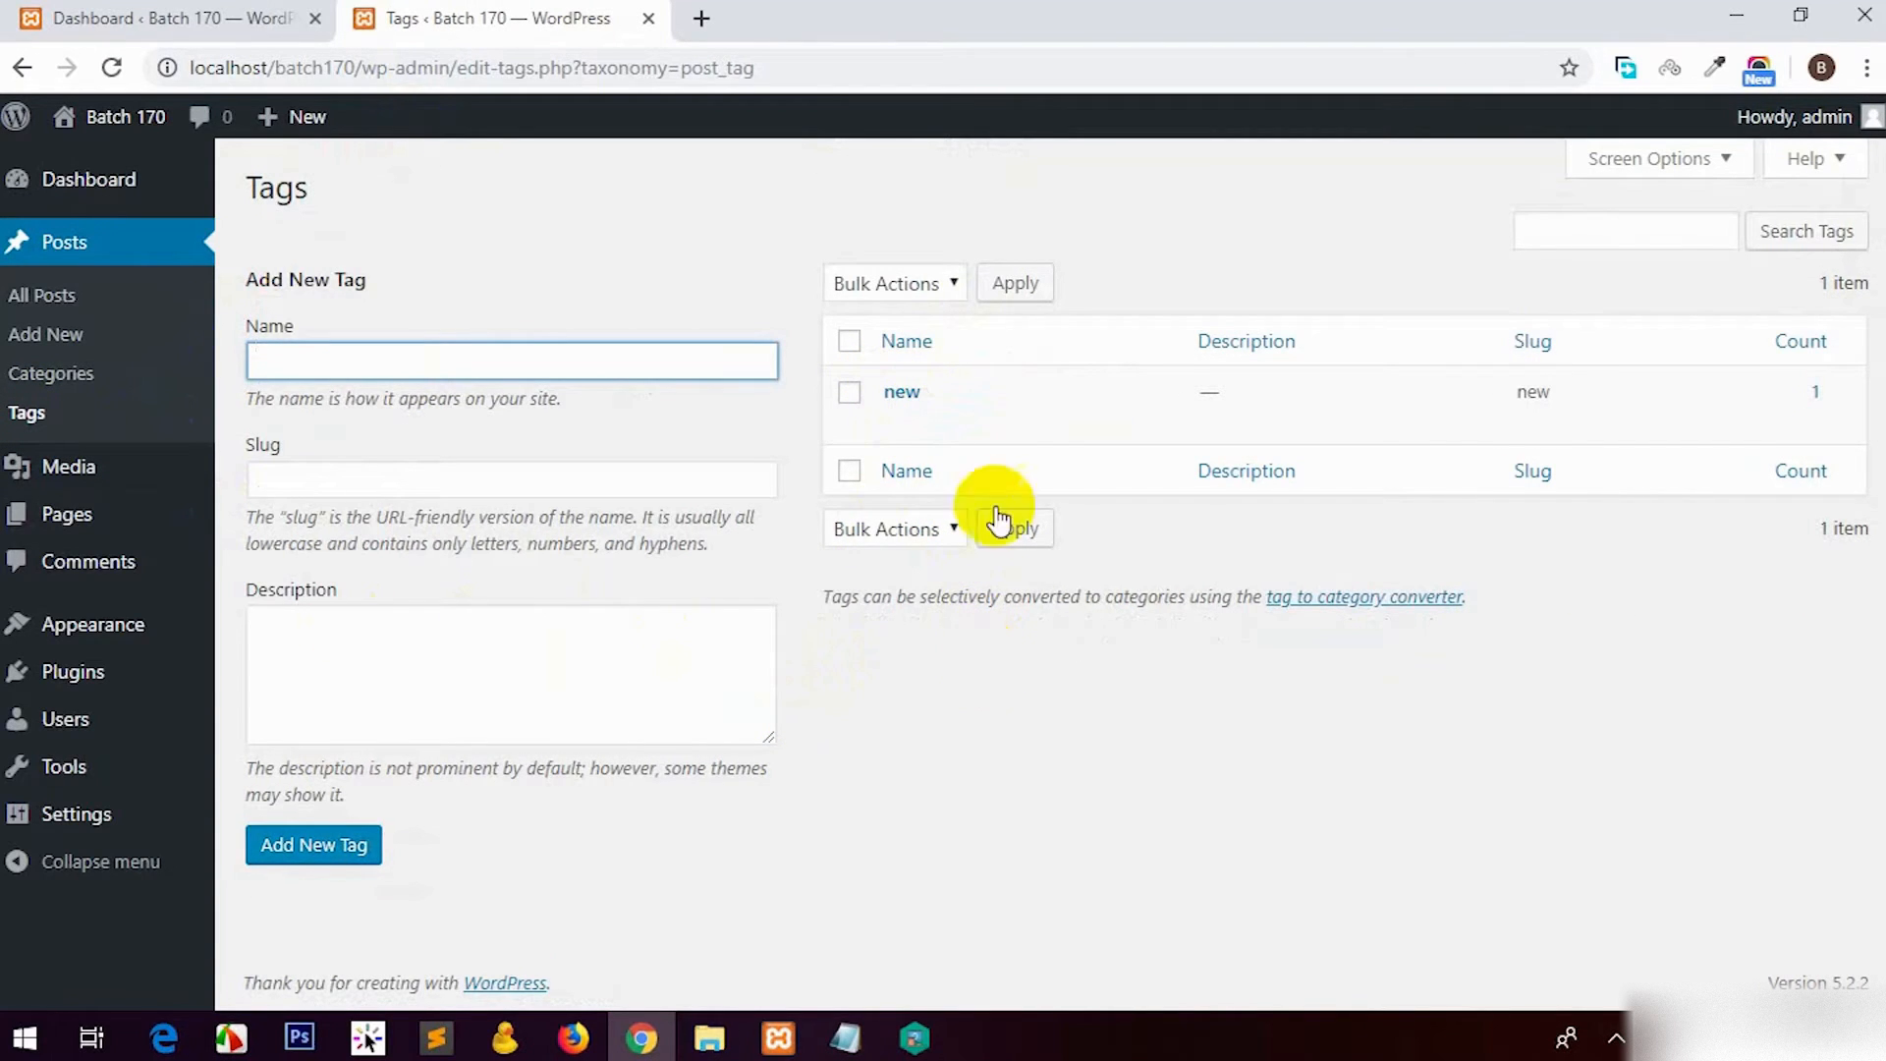
{"action": "mouse_move", "coordinate": [1027, 418]}
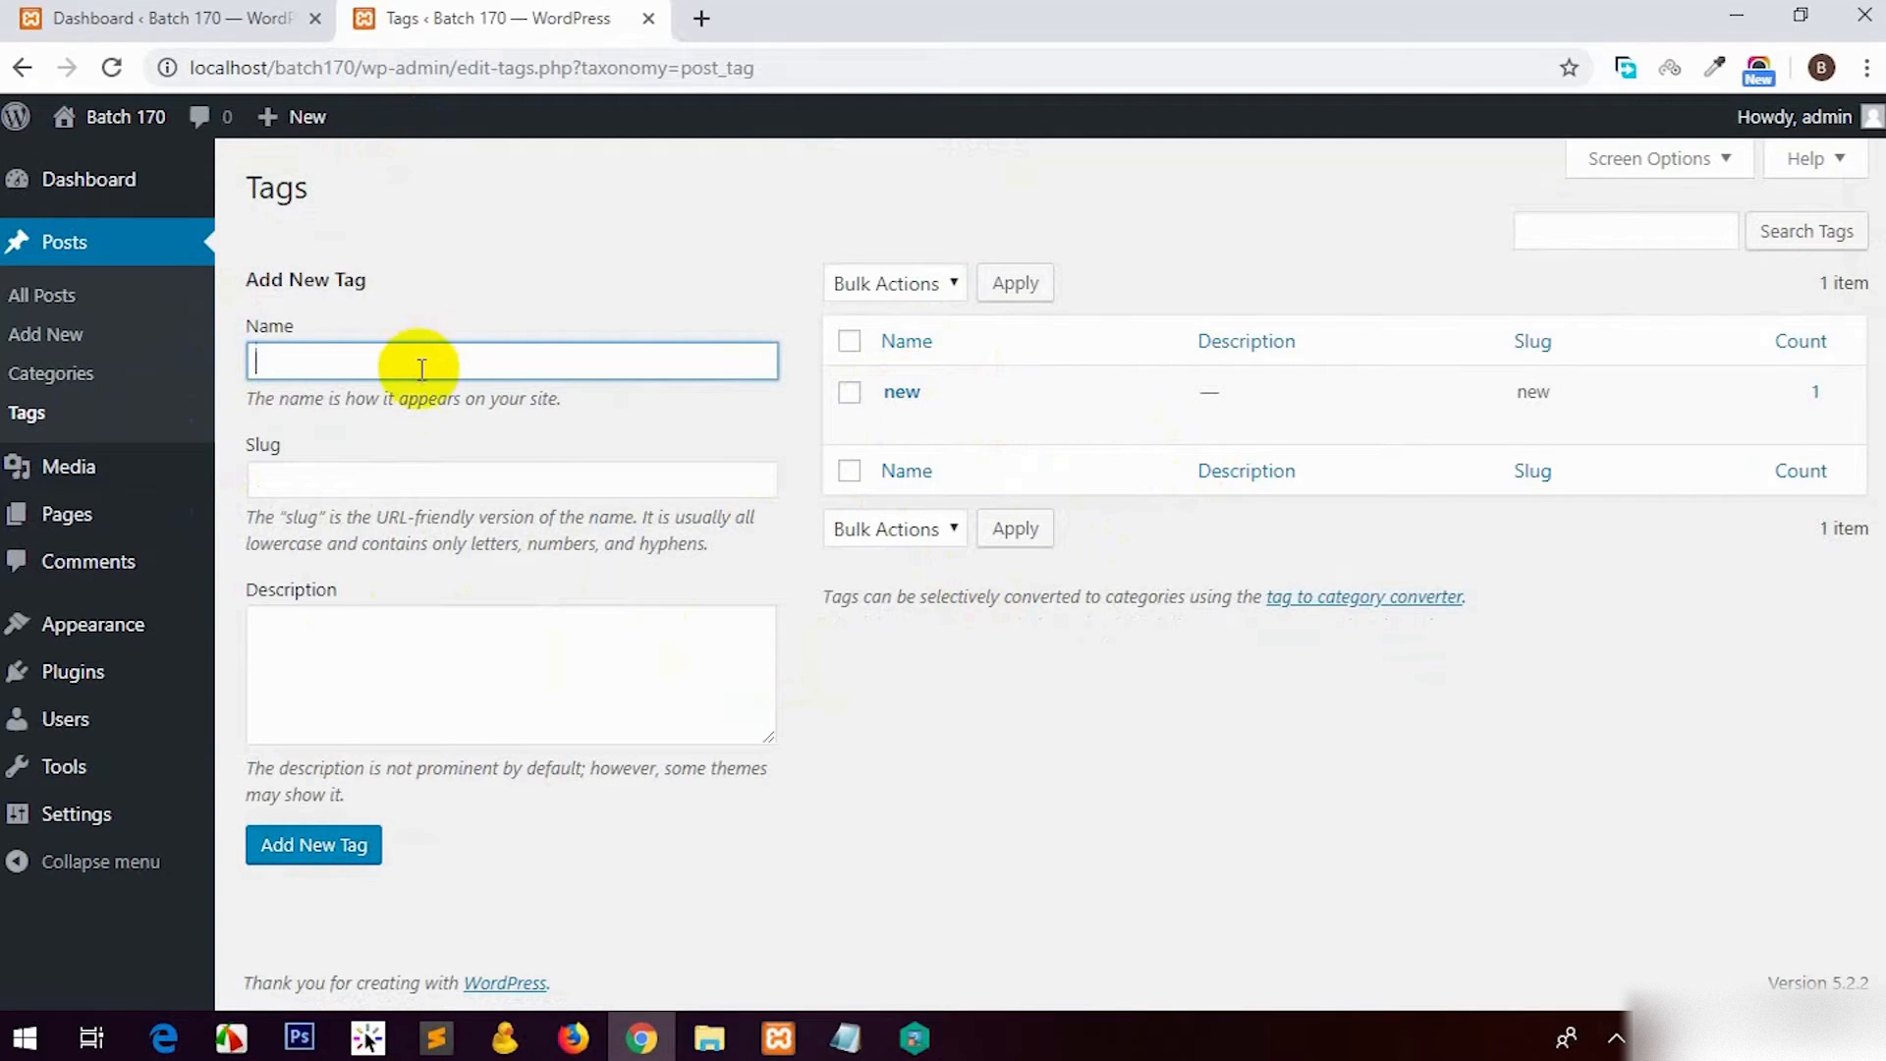
{"action": "left_click", "coordinate": [432, 478]}
{"action": "mouse_move", "coordinate": [1330, 415]}
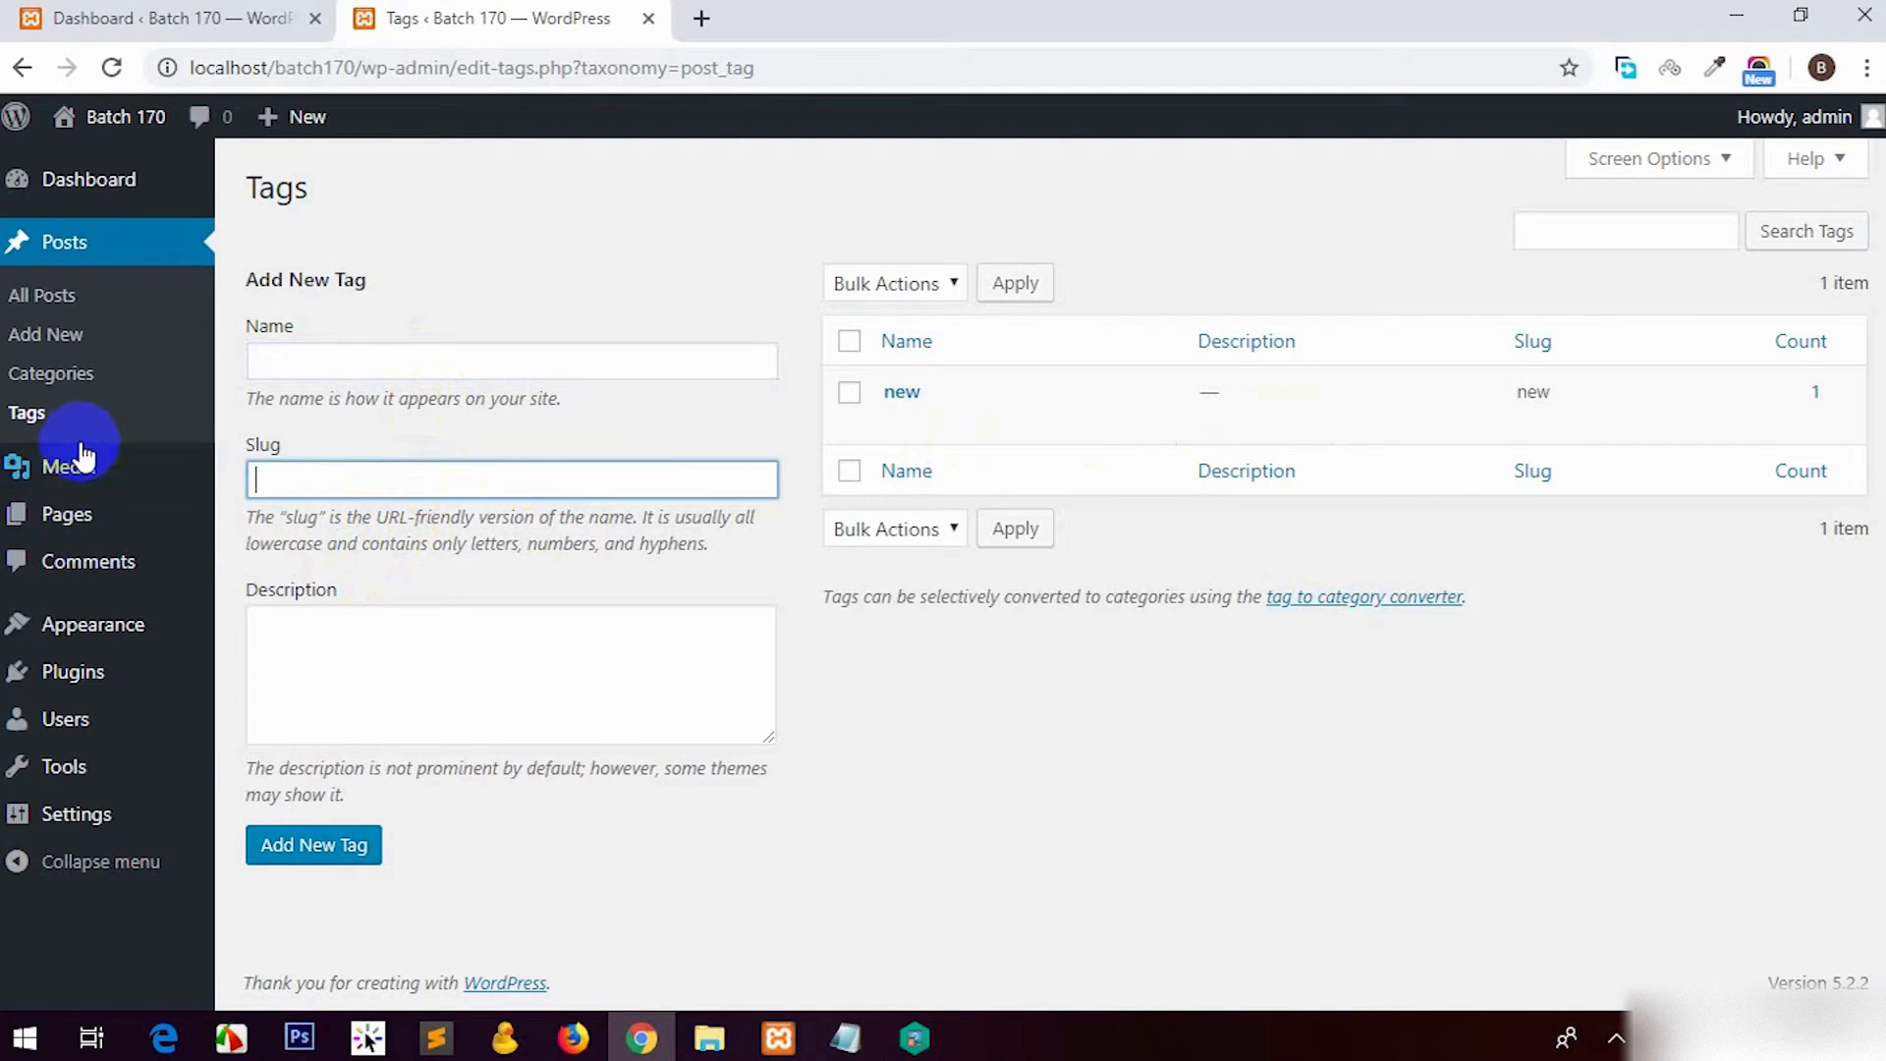
Step: Upload the image 13.jpg from the banglafood theme's images folder to the Media Library
{"action": "mouse_move", "coordinate": [83, 478]}
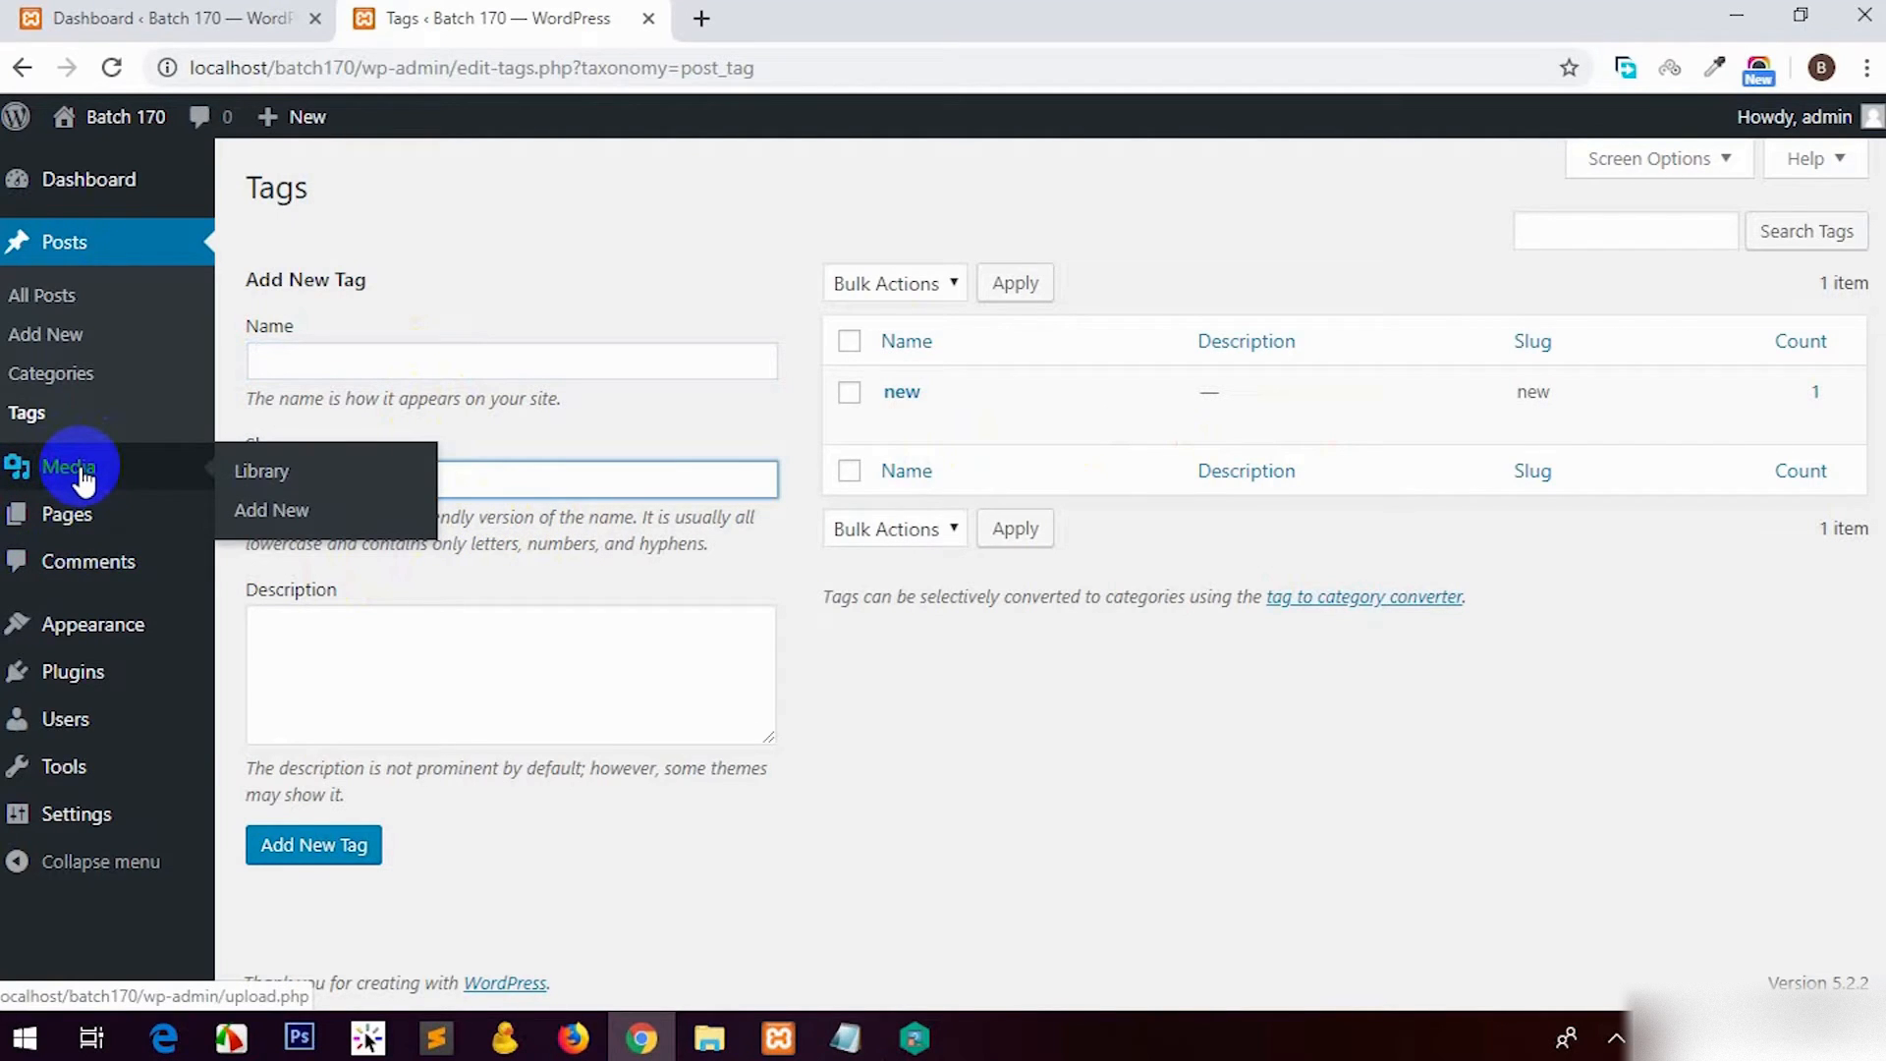
{"action": "left_click", "coordinate": [82, 478]}
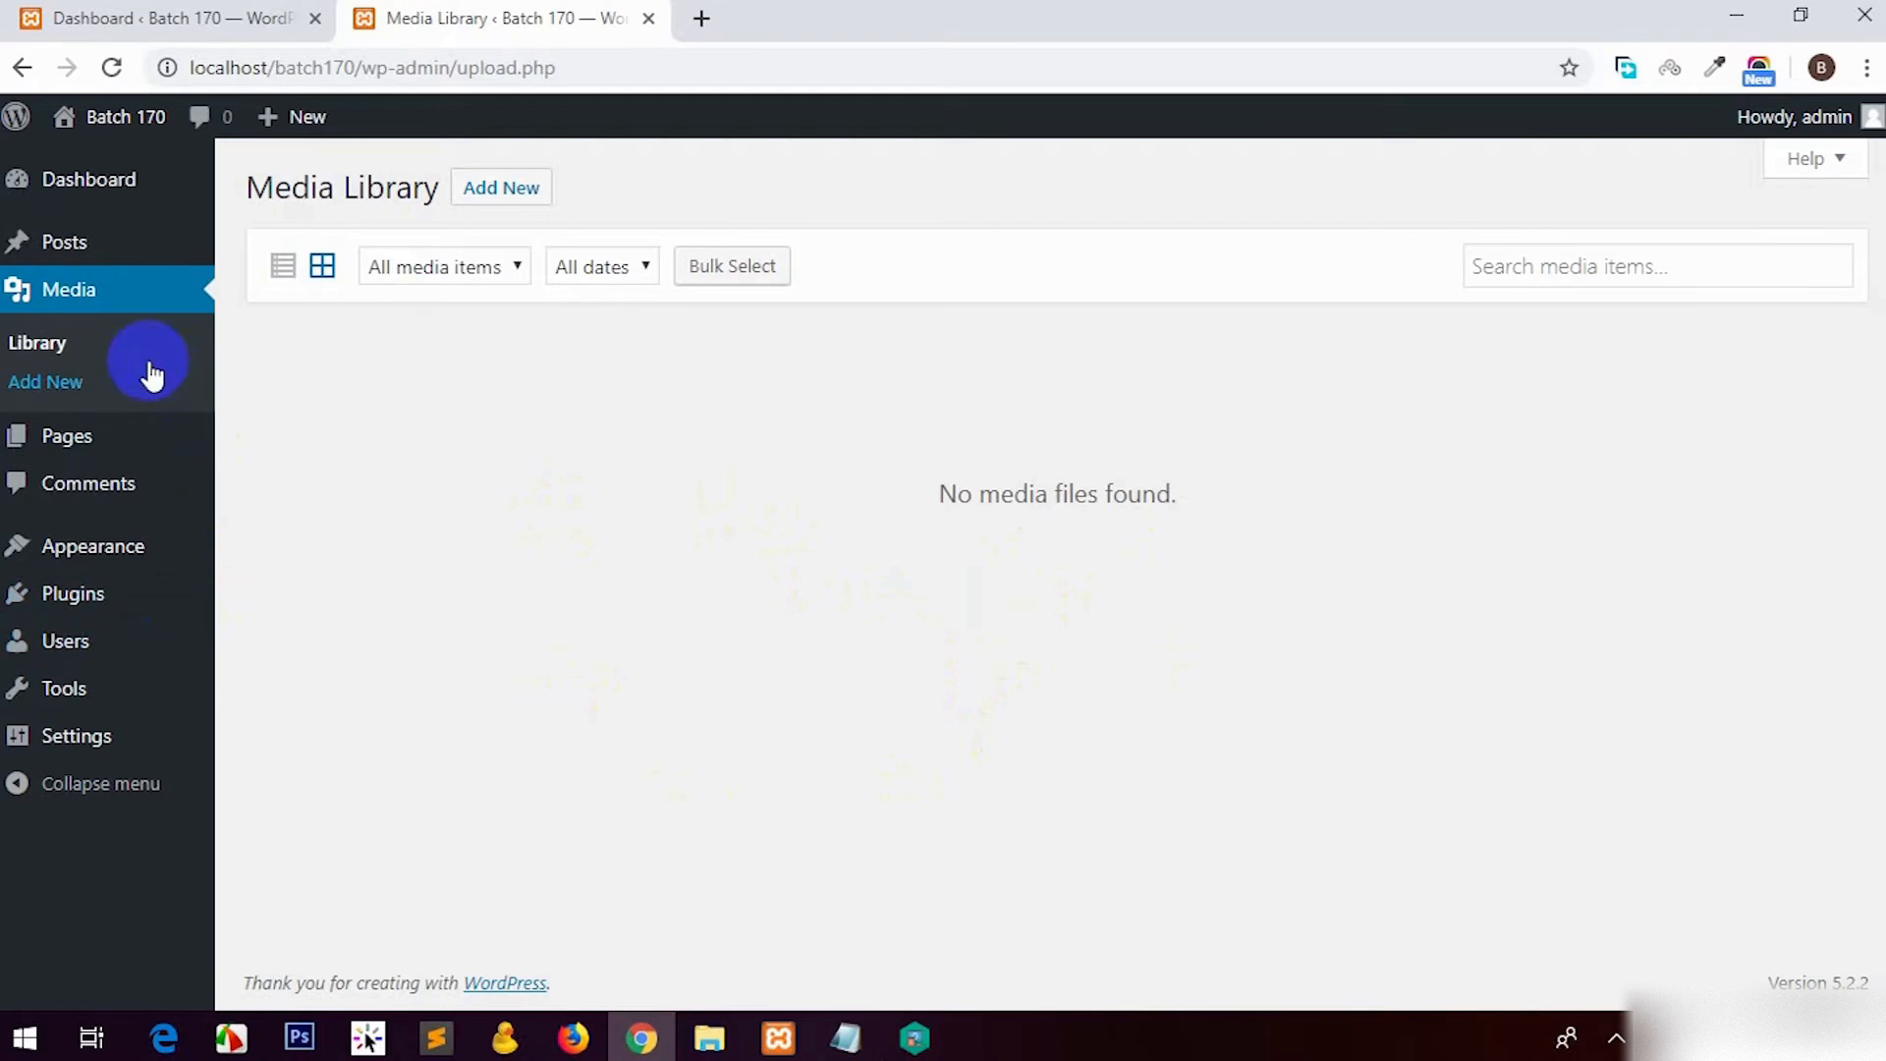
{"action": "left_click", "coordinate": [63, 358]}
{"action": "left_click", "coordinate": [51, 385]}
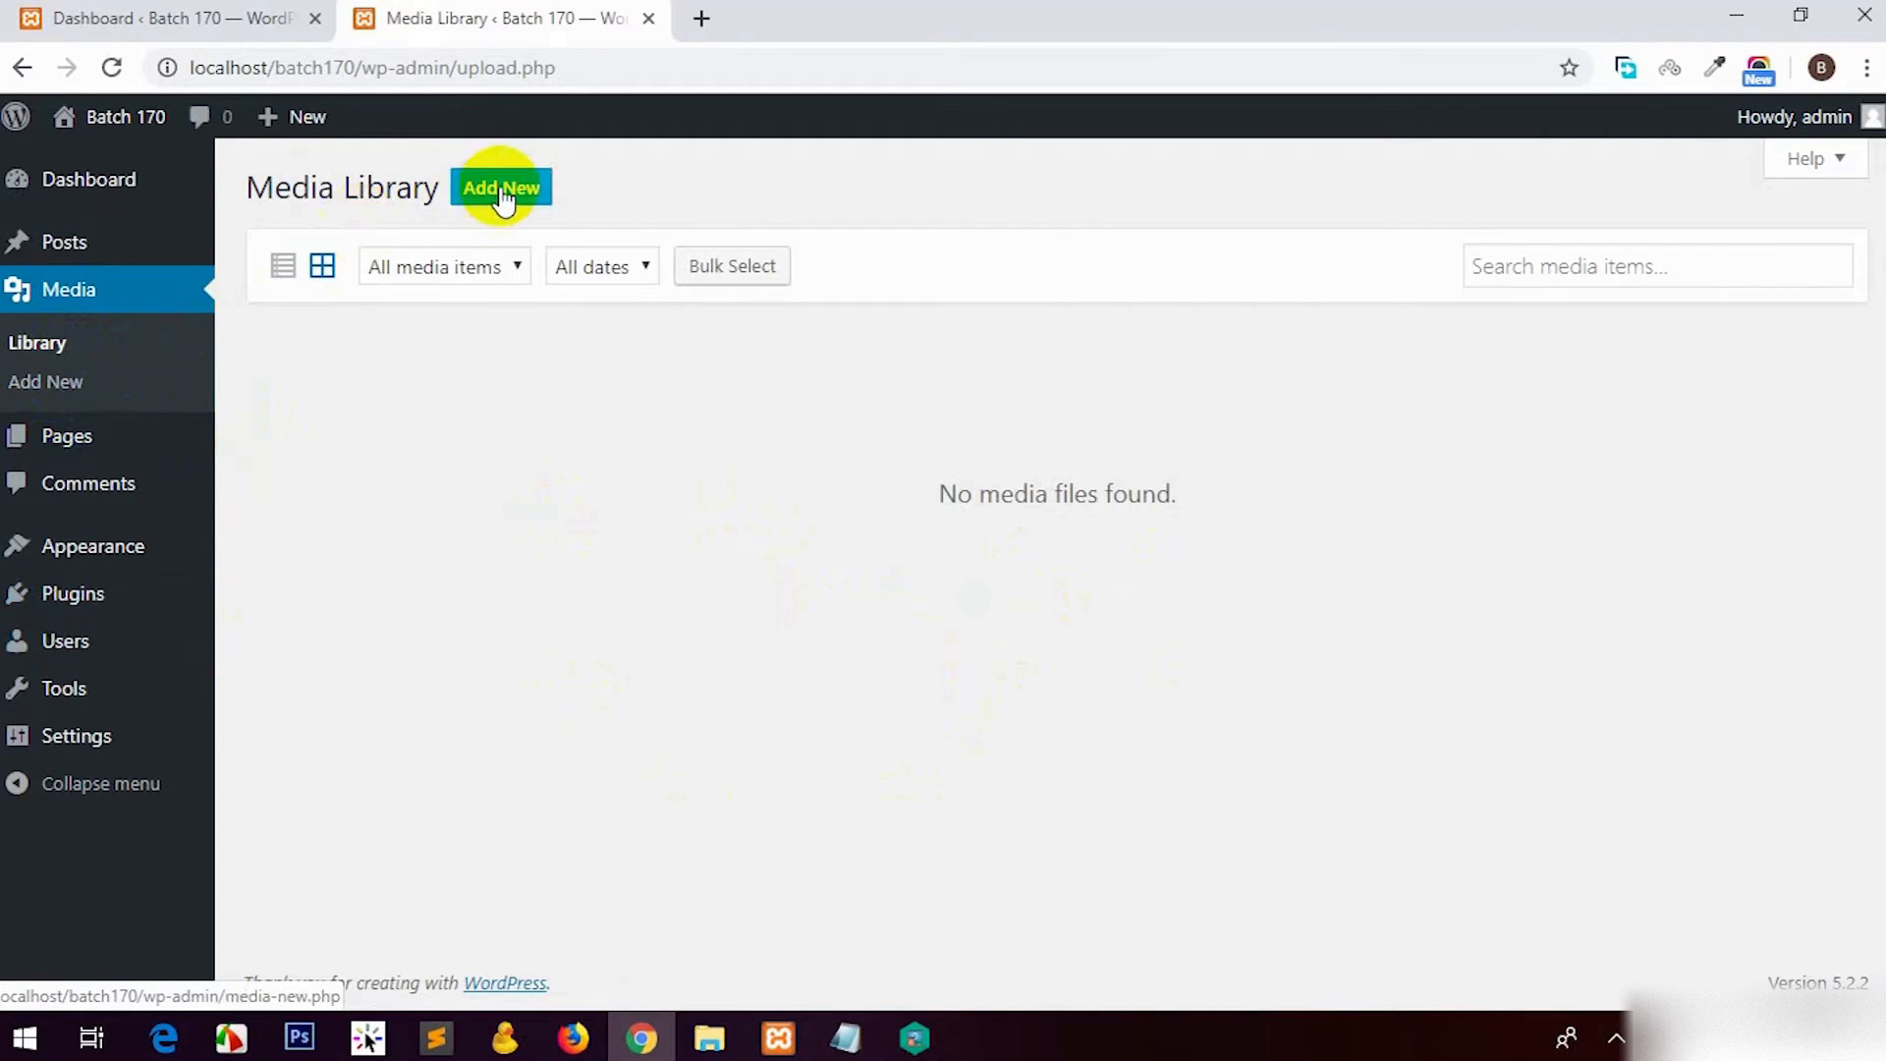
{"action": "left_click", "coordinate": [24, 387]}
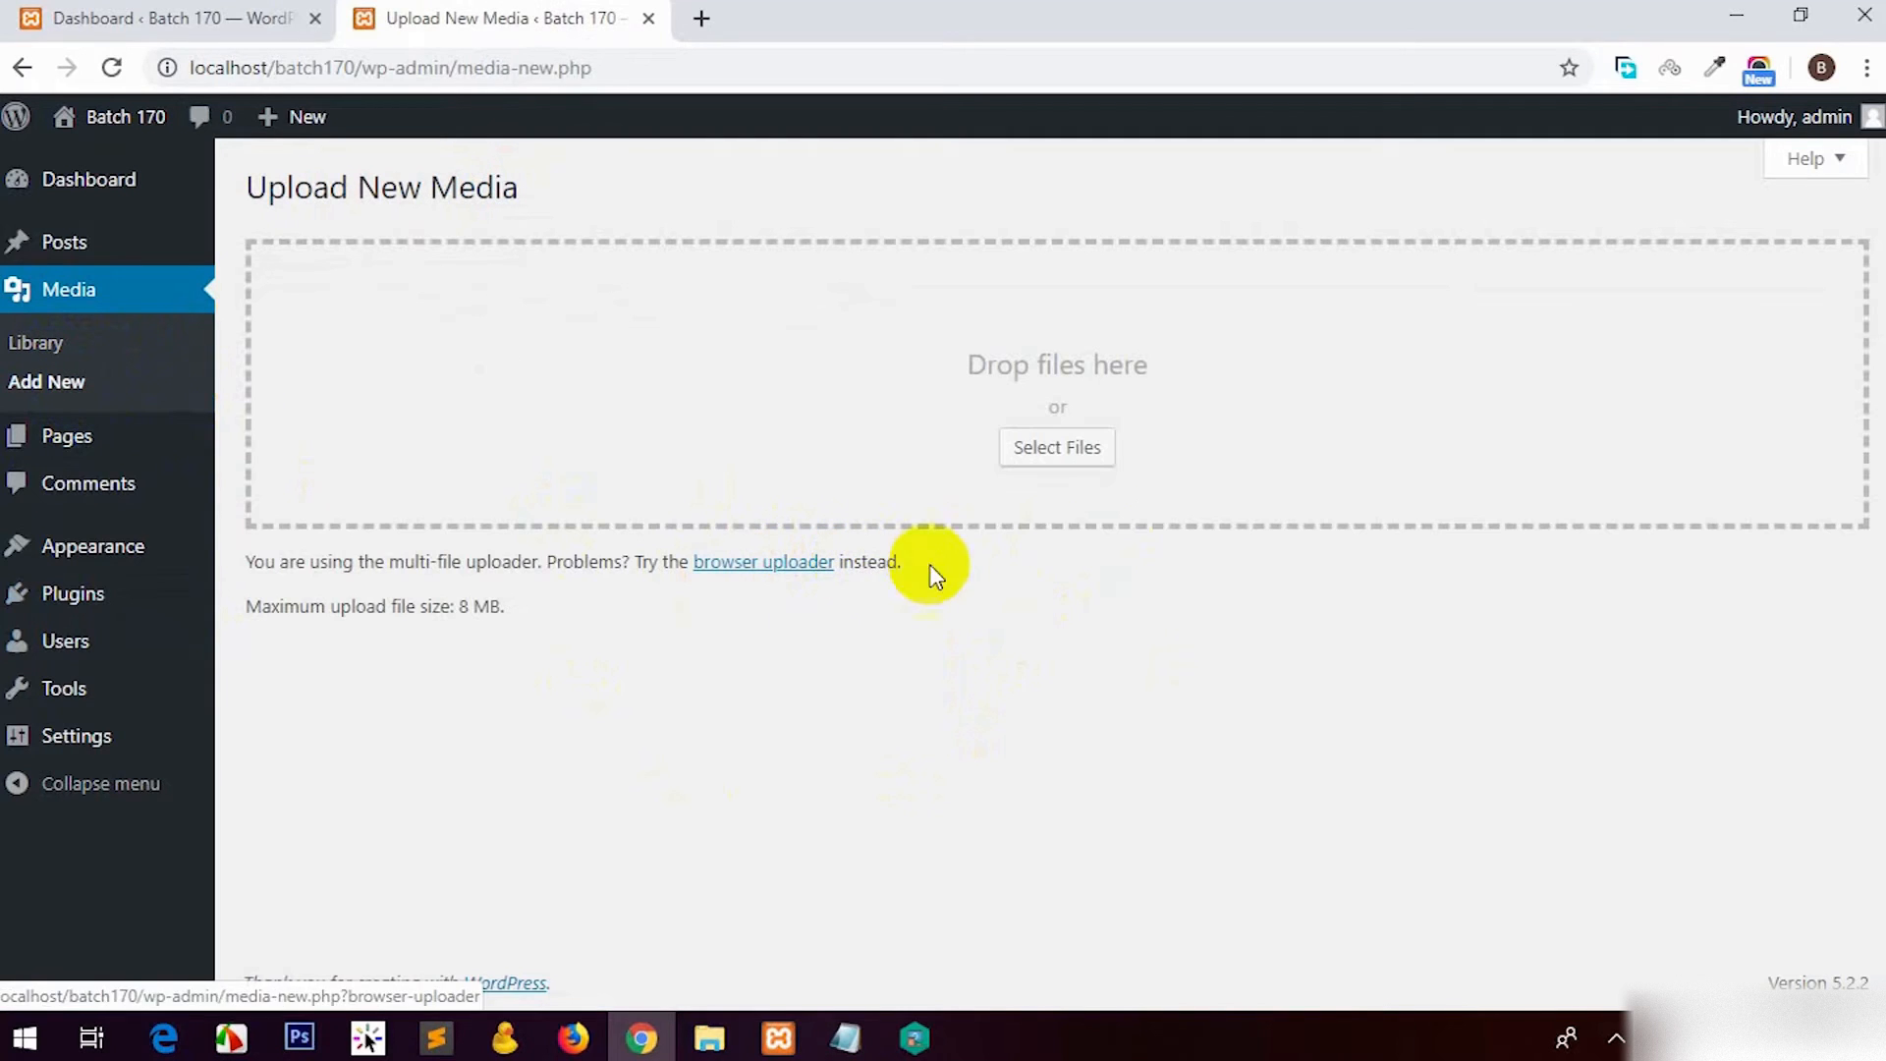
{"action": "left_click", "coordinate": [1057, 447]}
{"action": "left_click", "coordinate": [501, 442]}
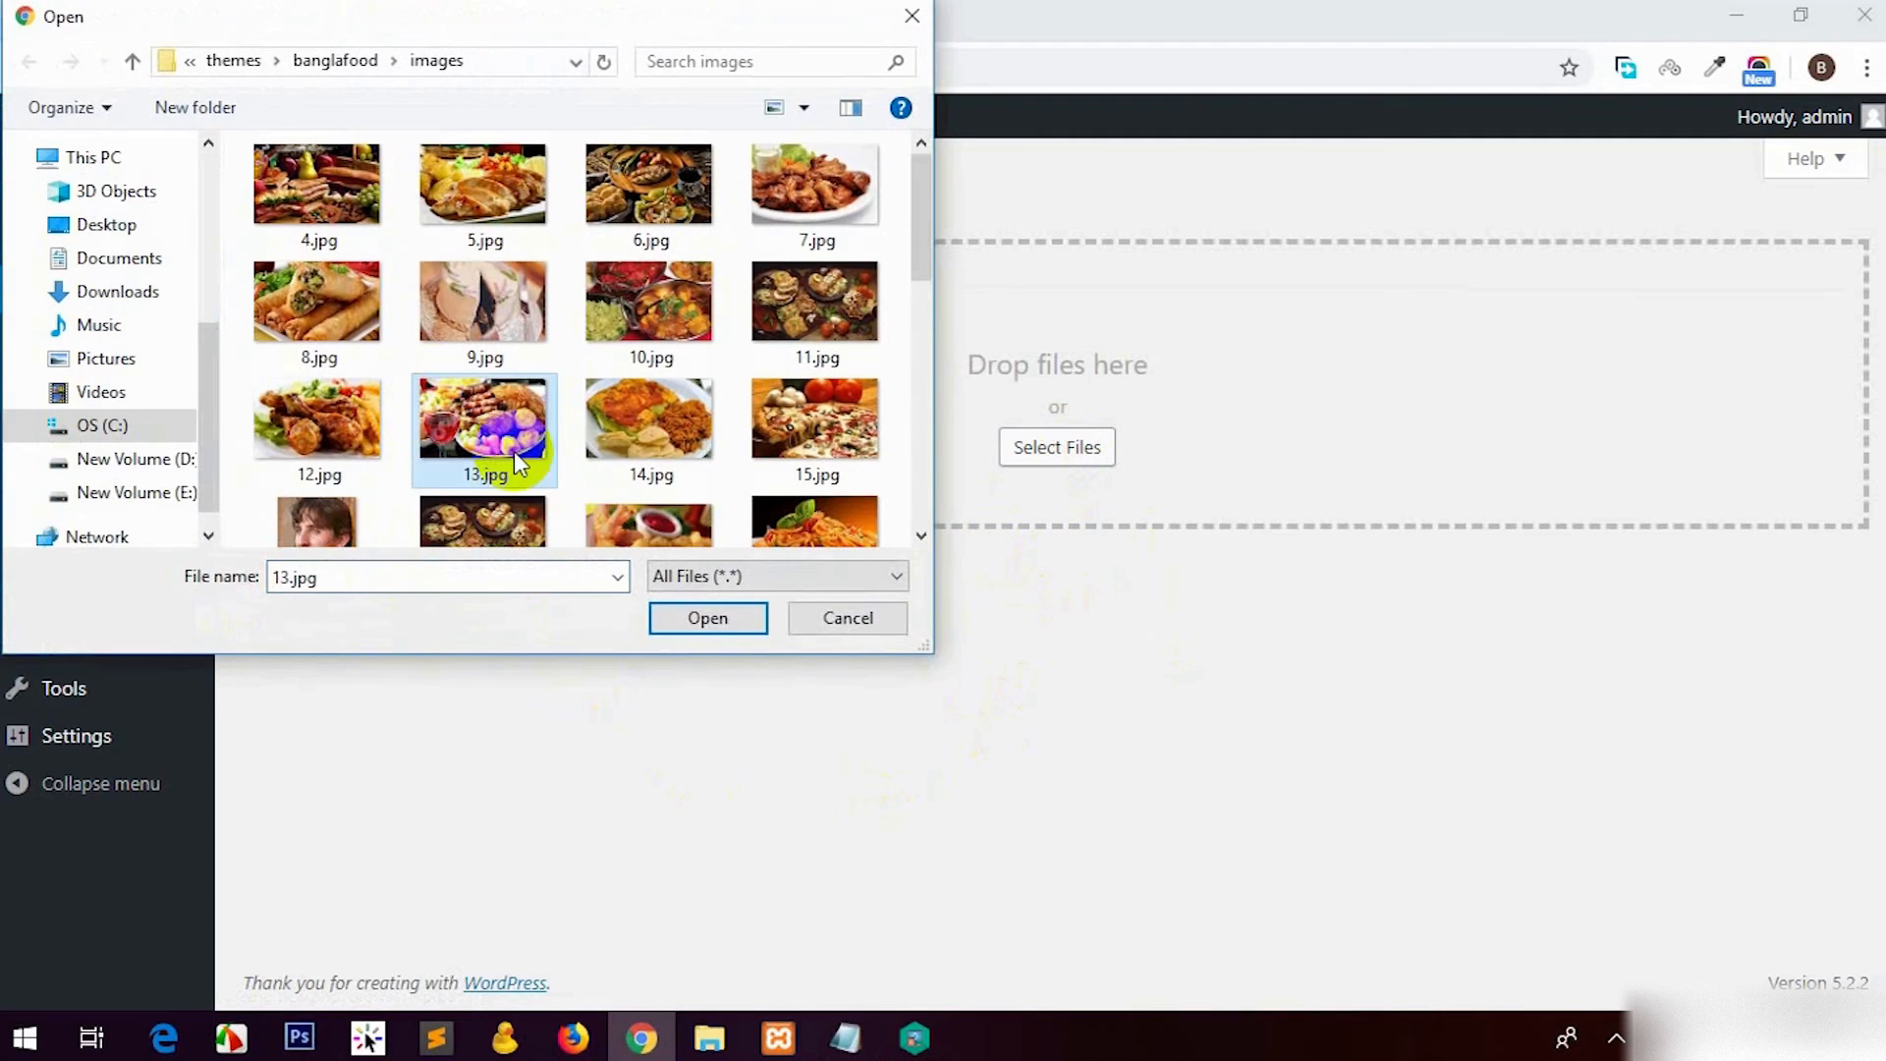
{"action": "left_click", "coordinate": [705, 619]}
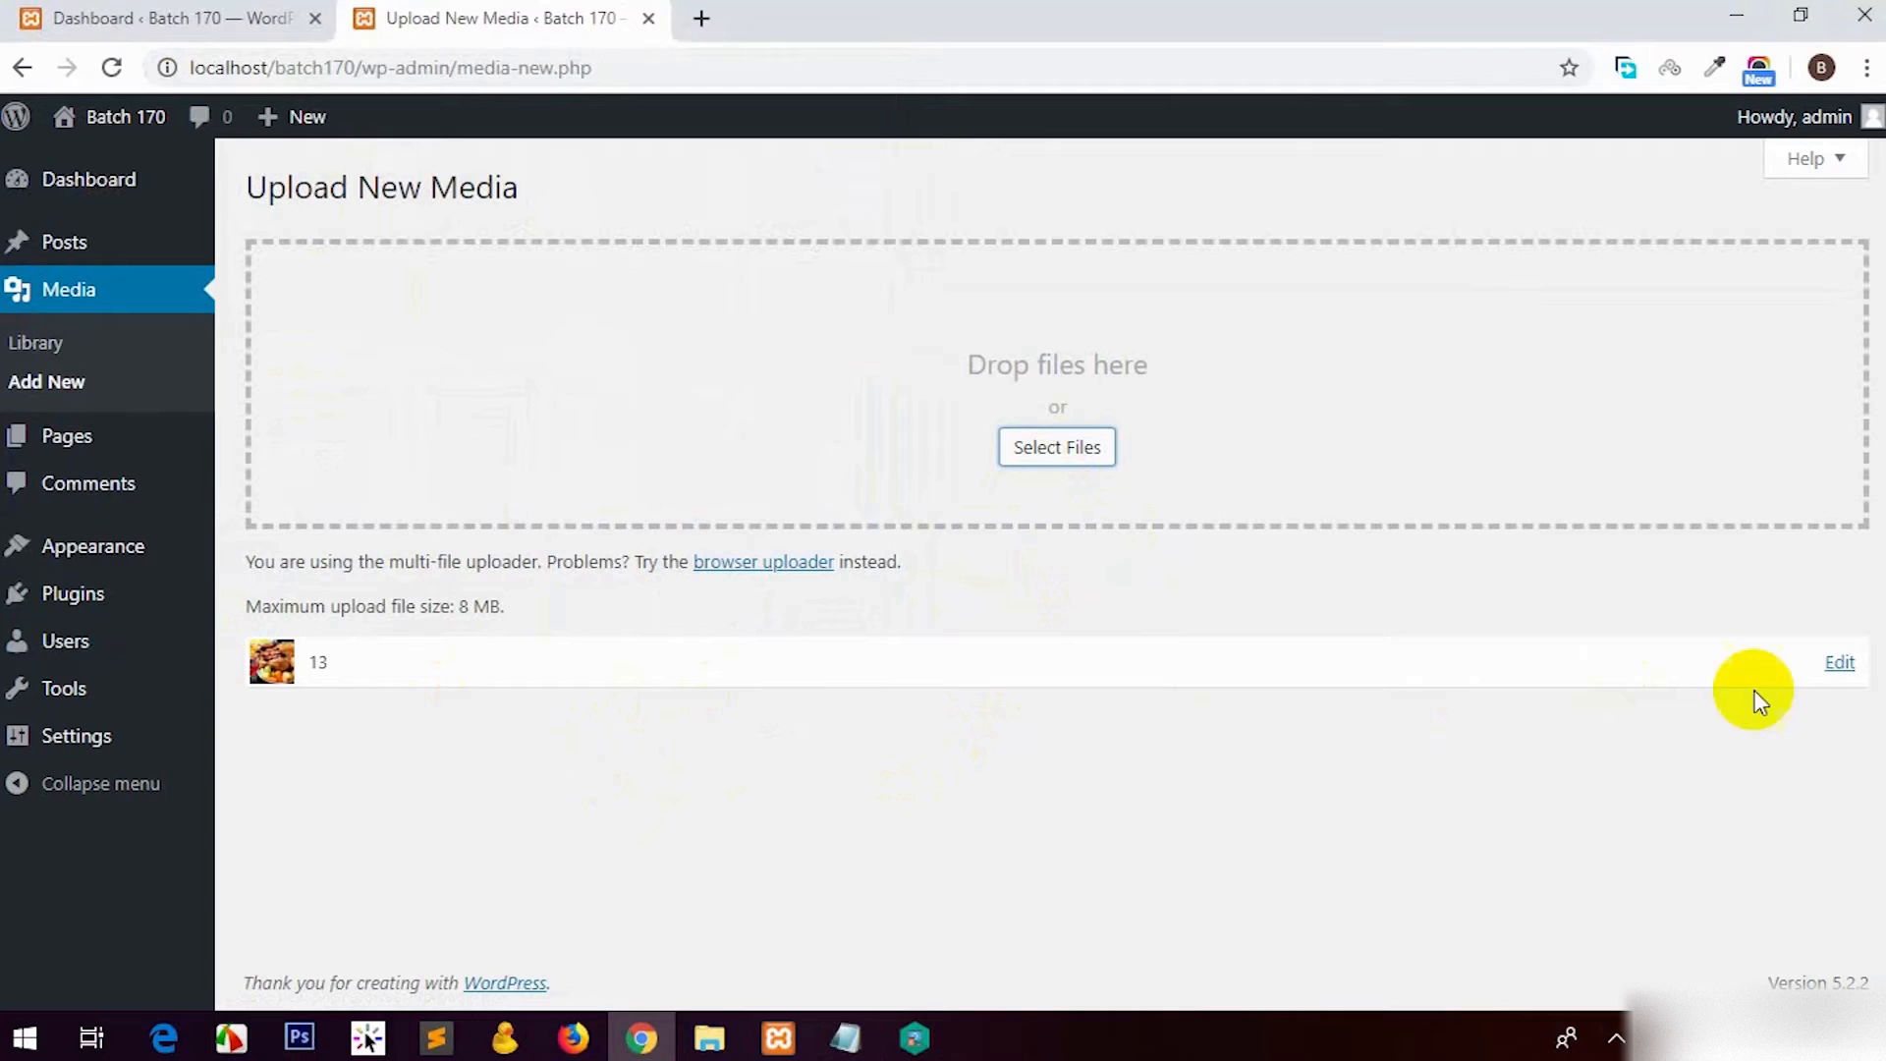
Step: Look over the attachment details of the uploaded food image in the Media Library, and close them
{"action": "left_click", "coordinate": [128, 297]}
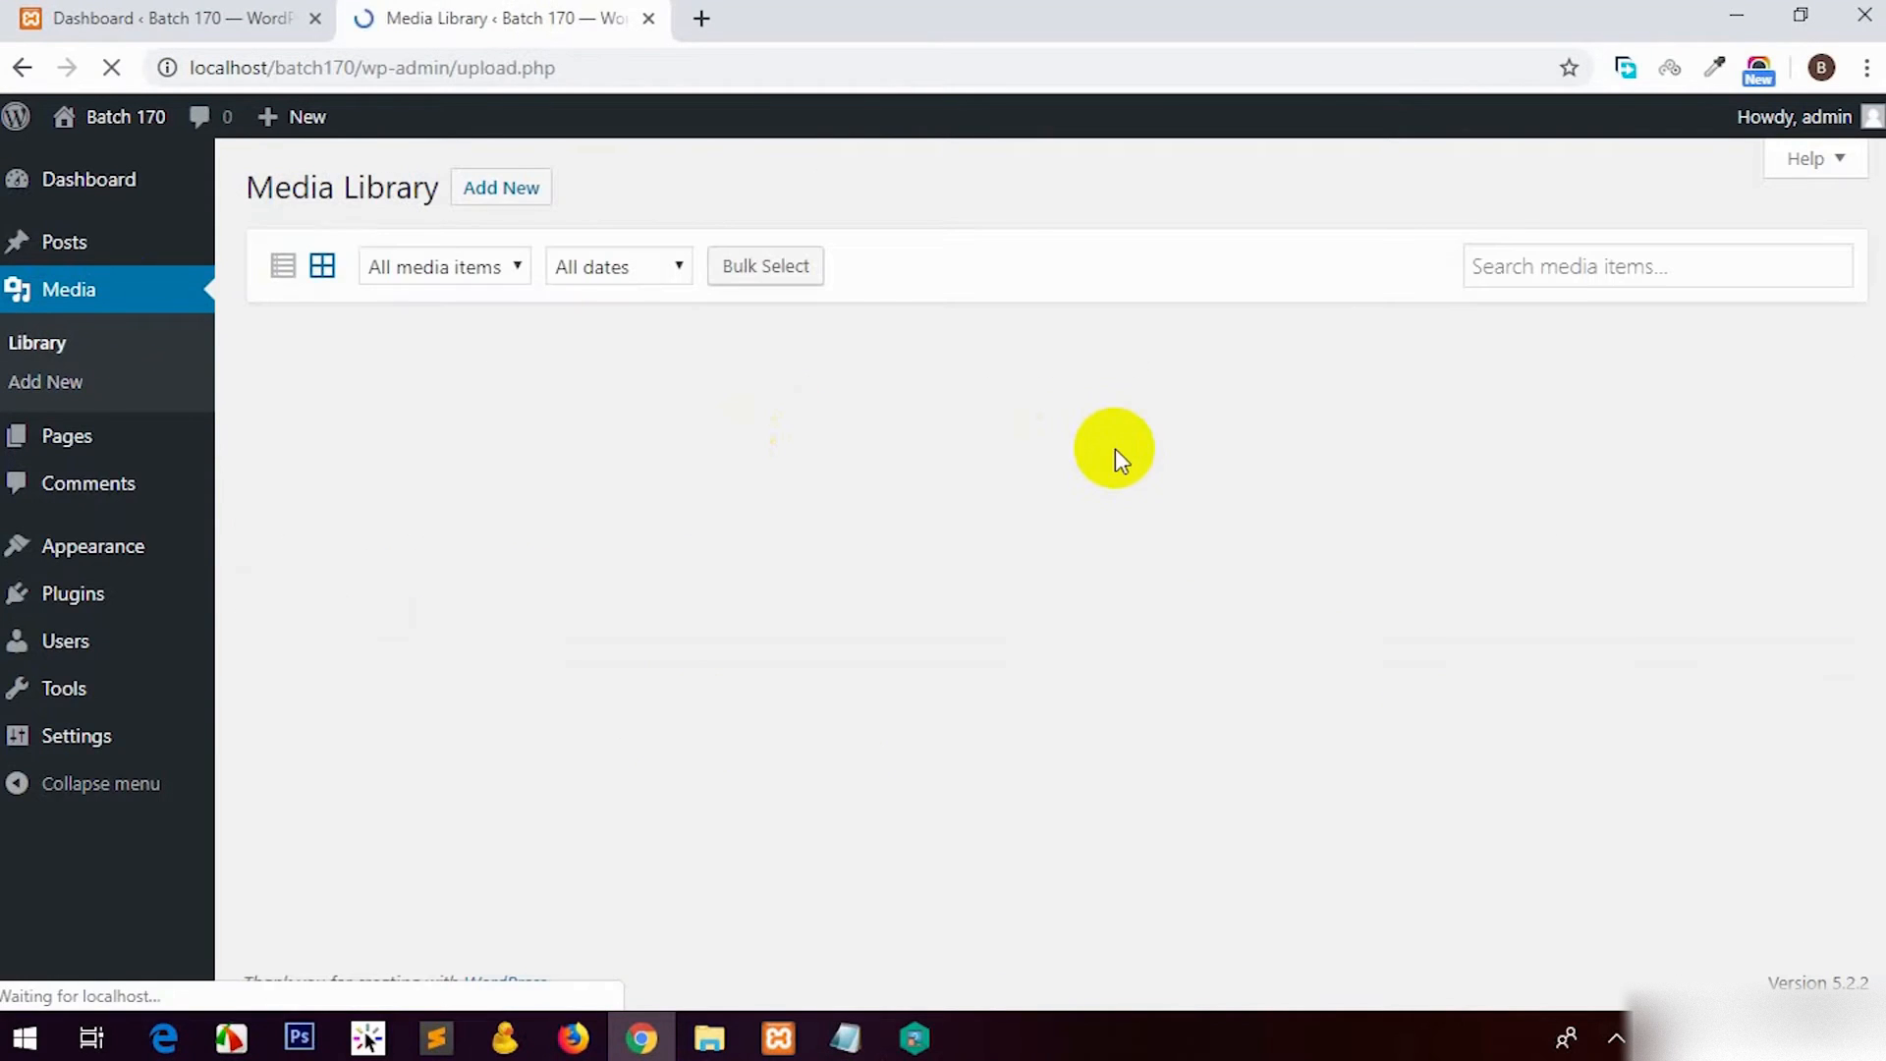
{"action": "left_click", "coordinate": [388, 436]}
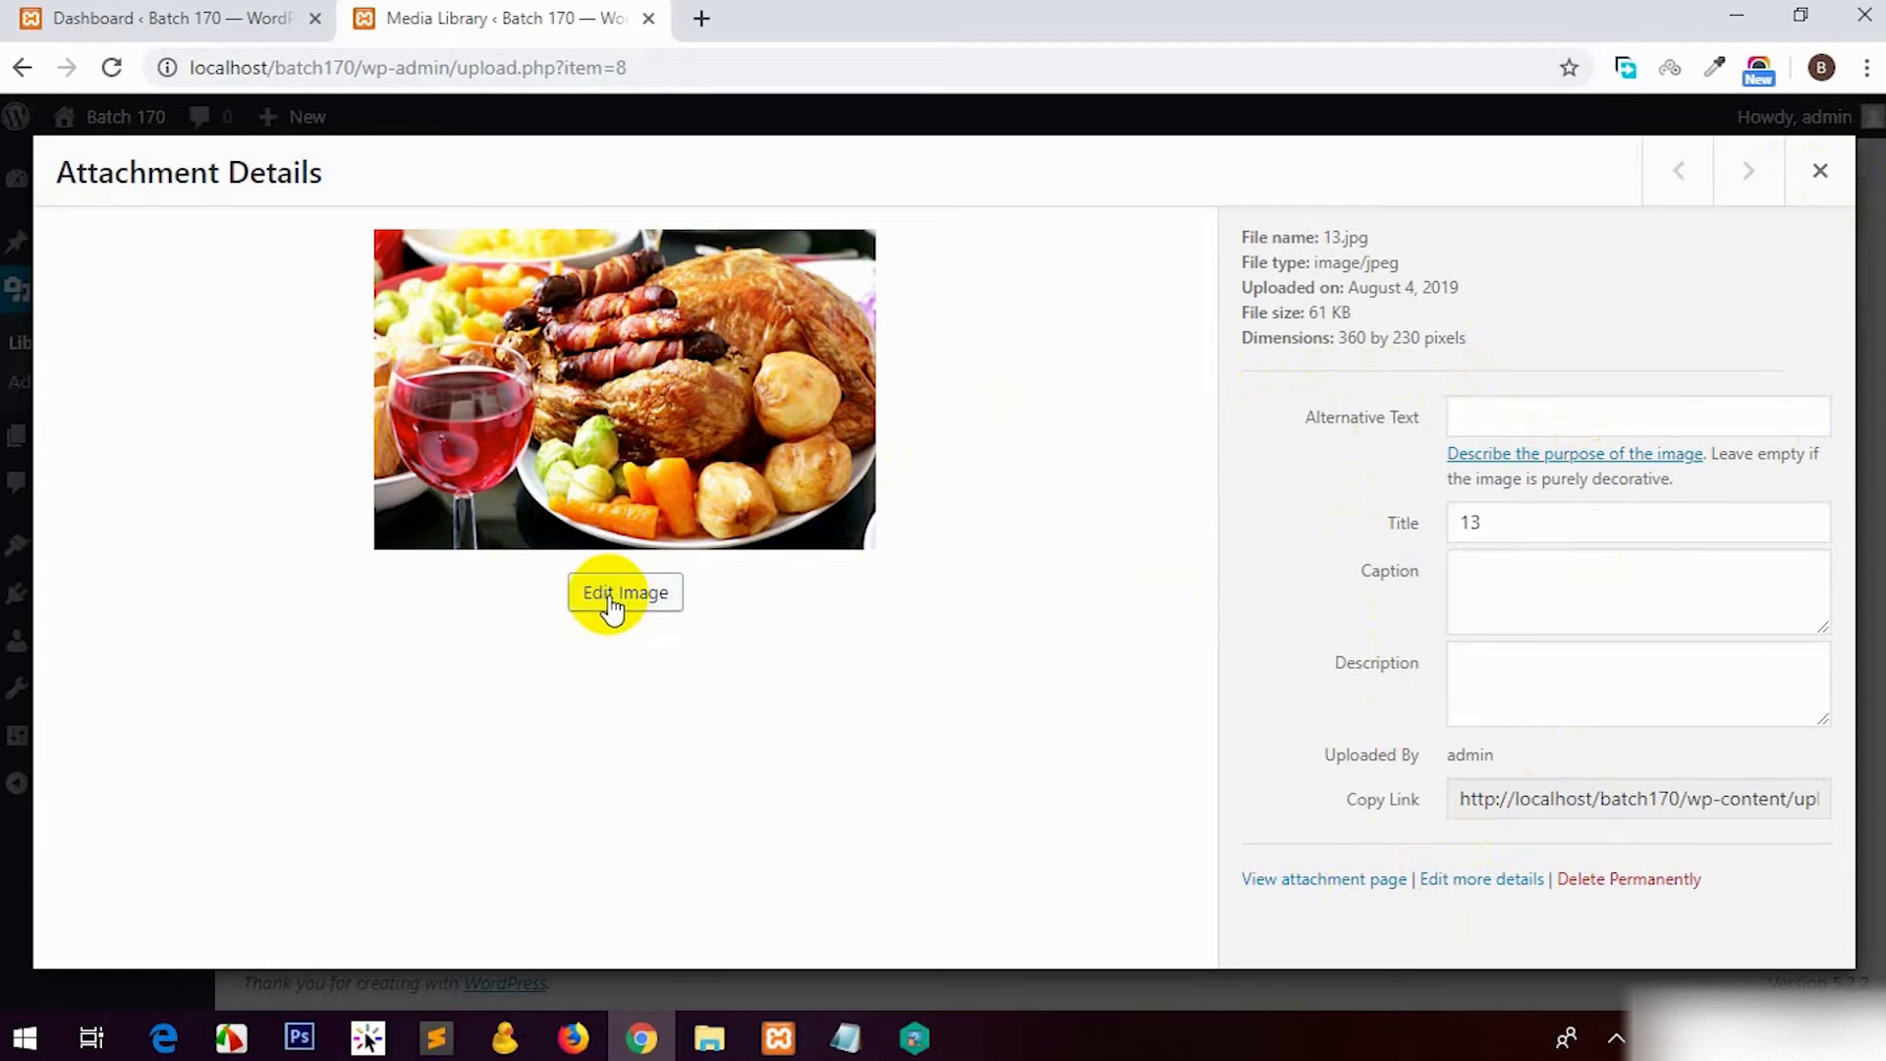
{"action": "left_click", "coordinate": [1819, 170]}
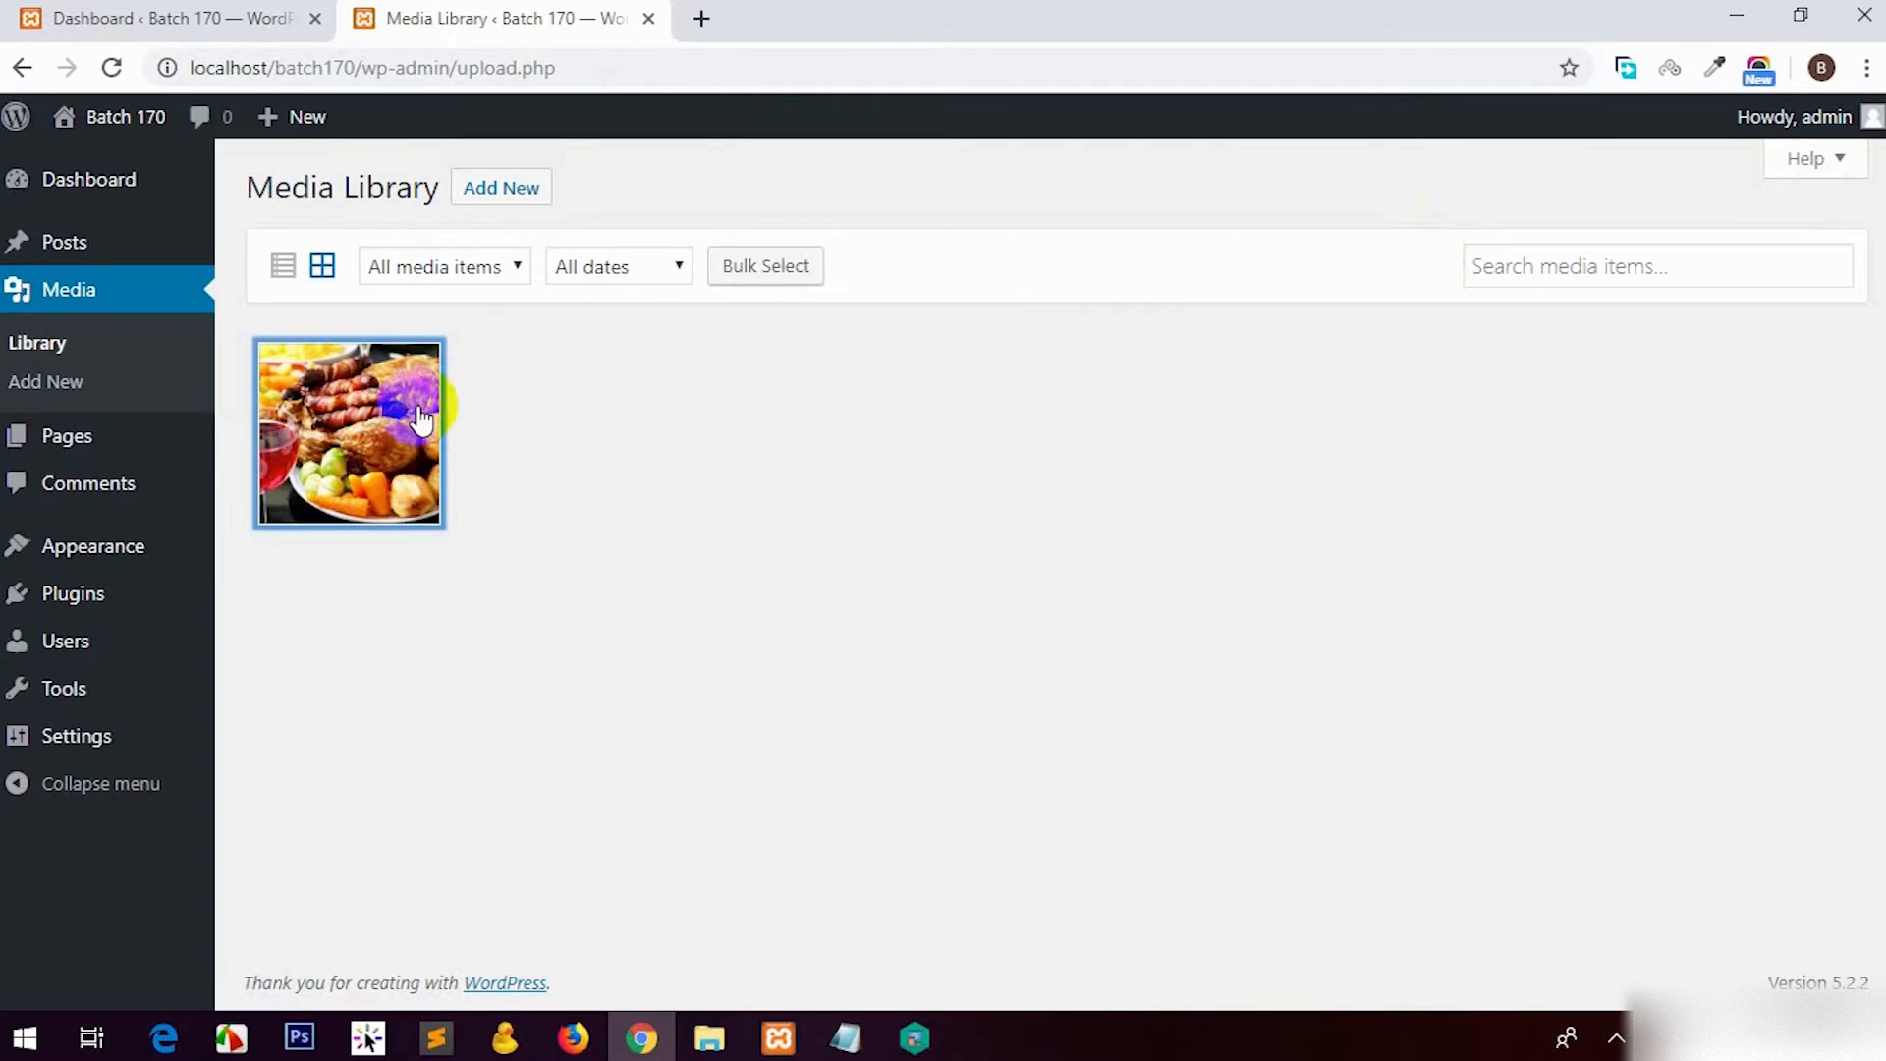
Step: Create a new page titled "New Title" with the body text "COntent"
{"action": "left_click", "coordinate": [108, 442]}
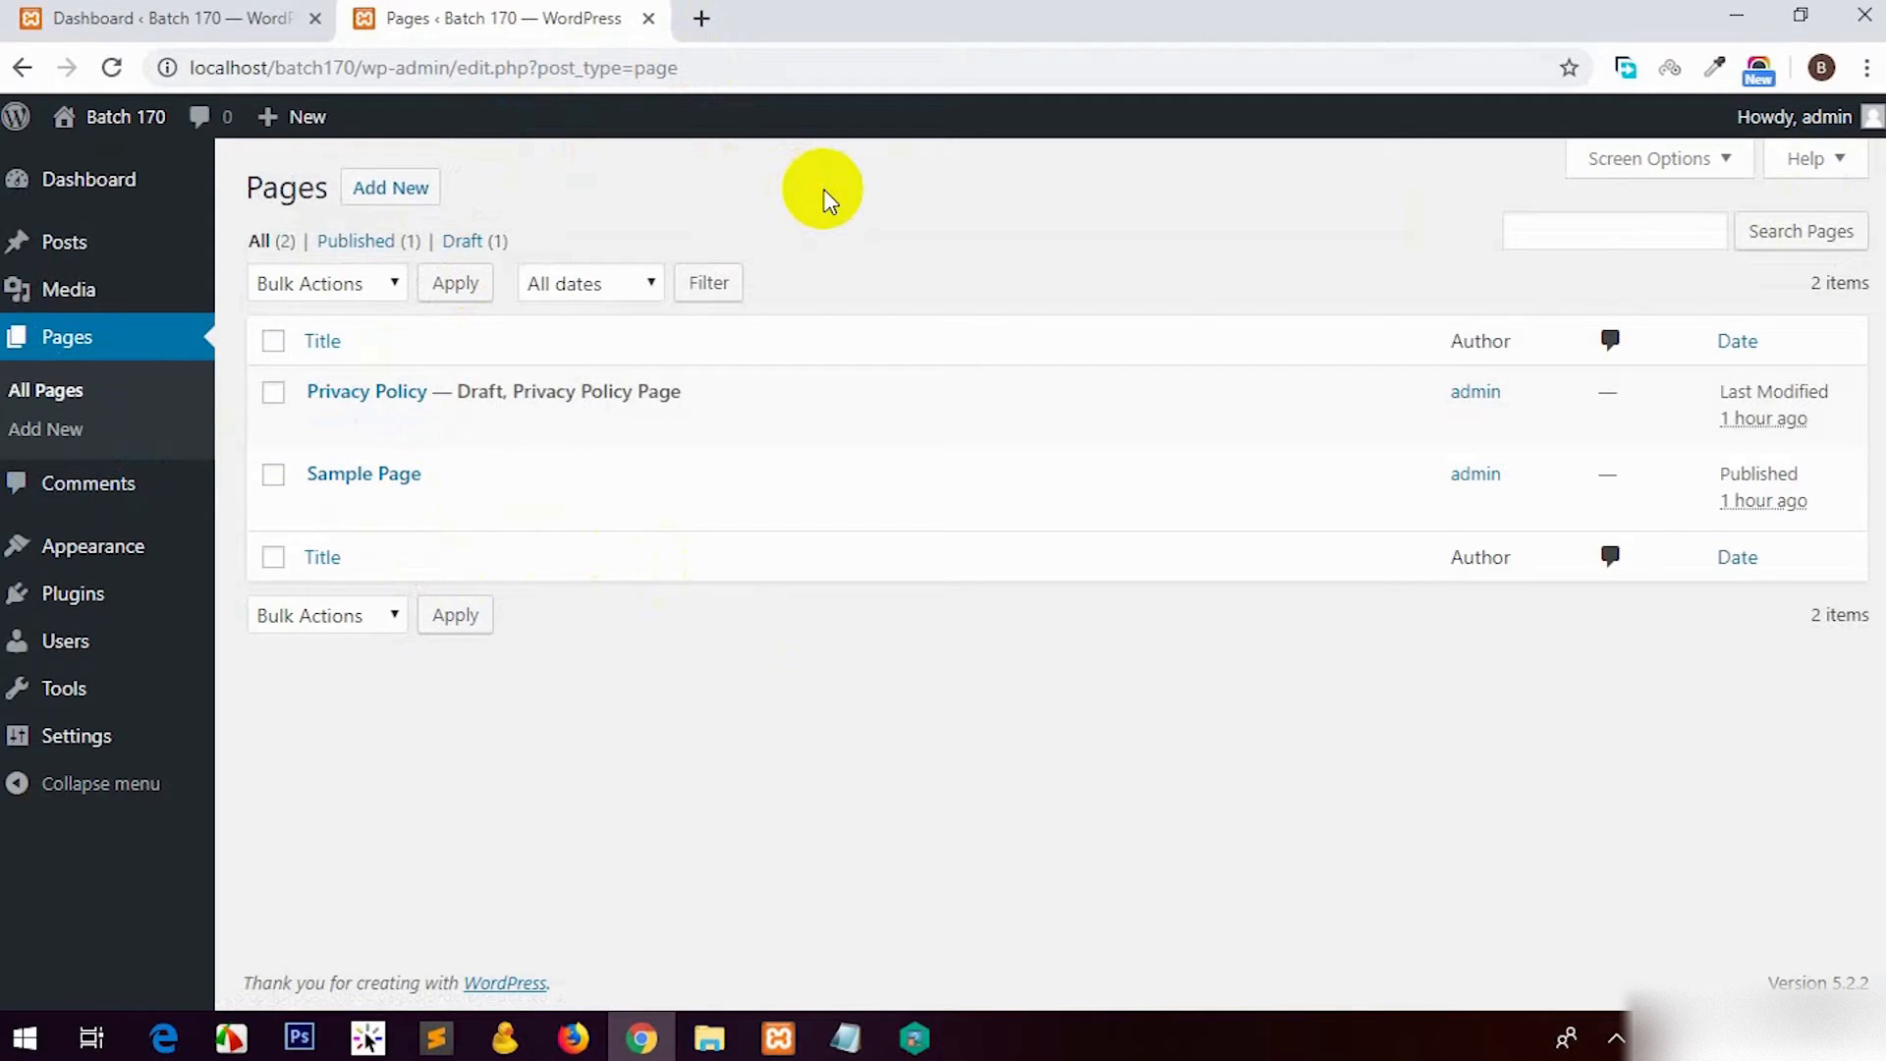
{"action": "left_click", "coordinate": [390, 188]}
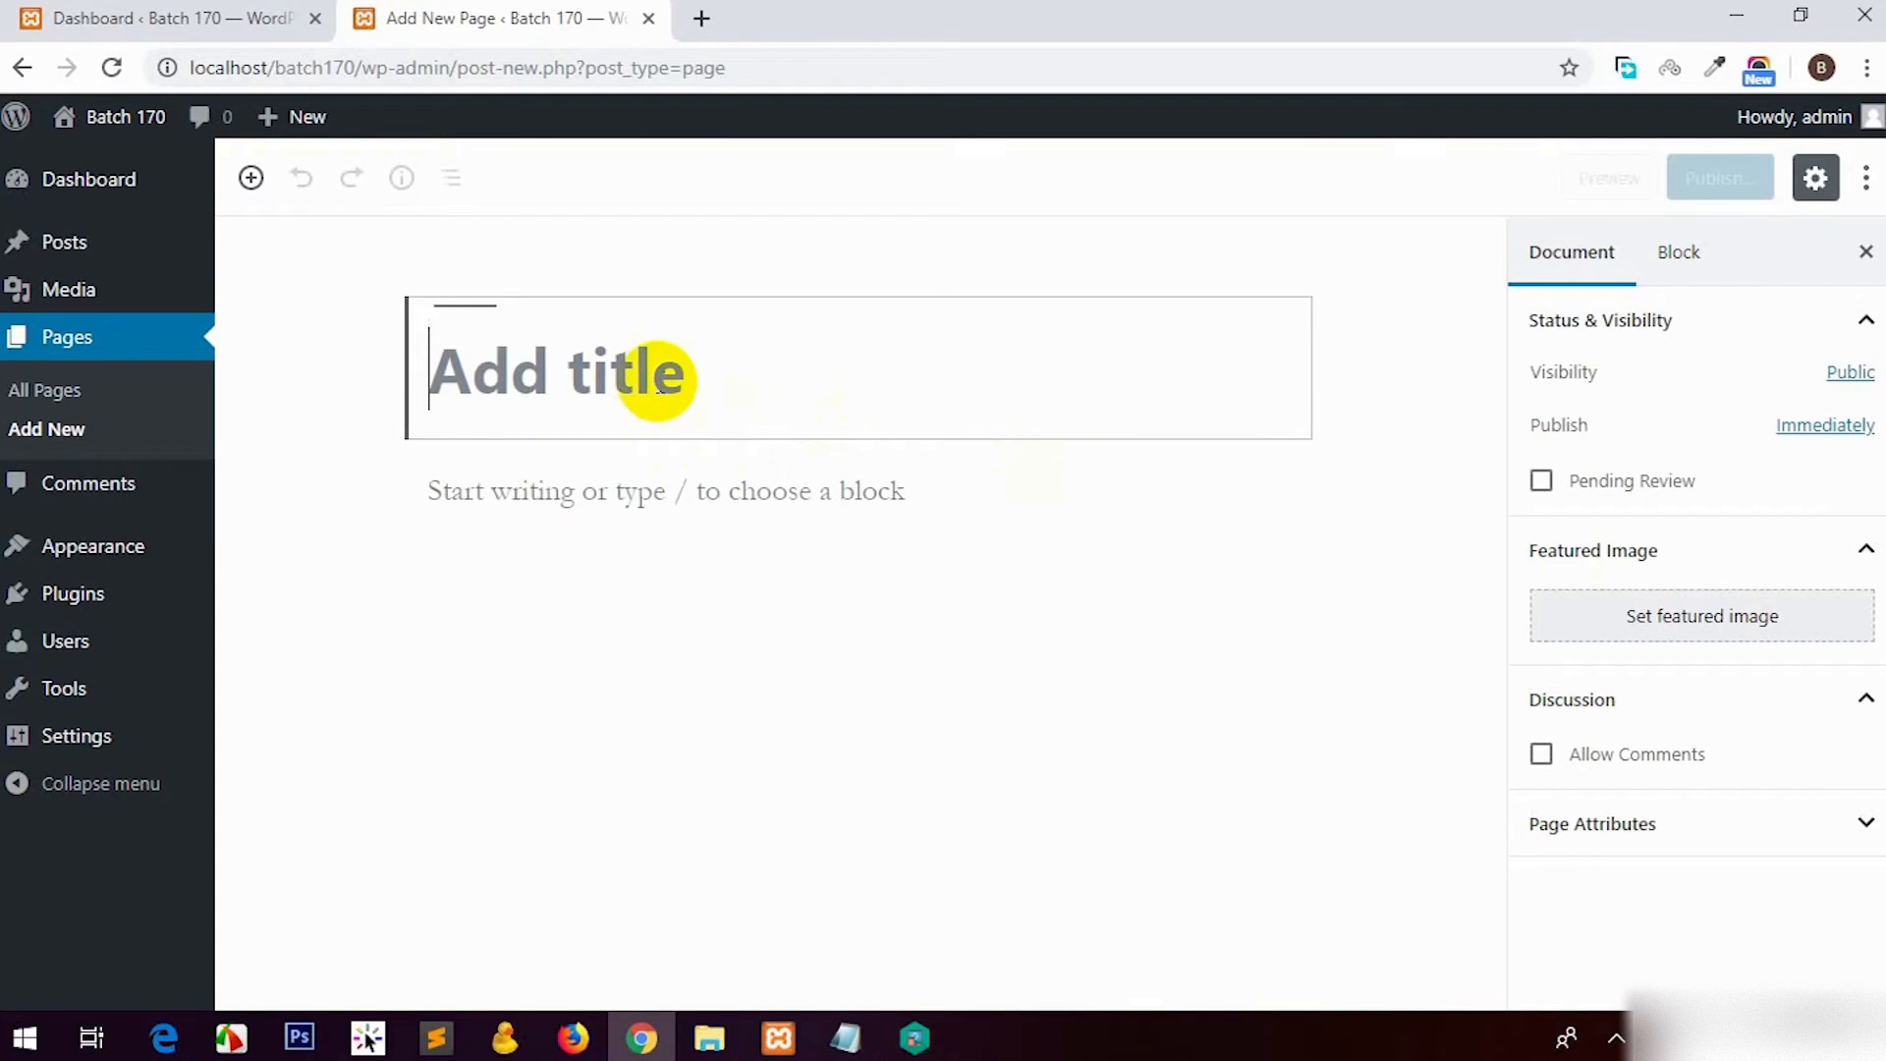
{"action": "type", "text": "New"}
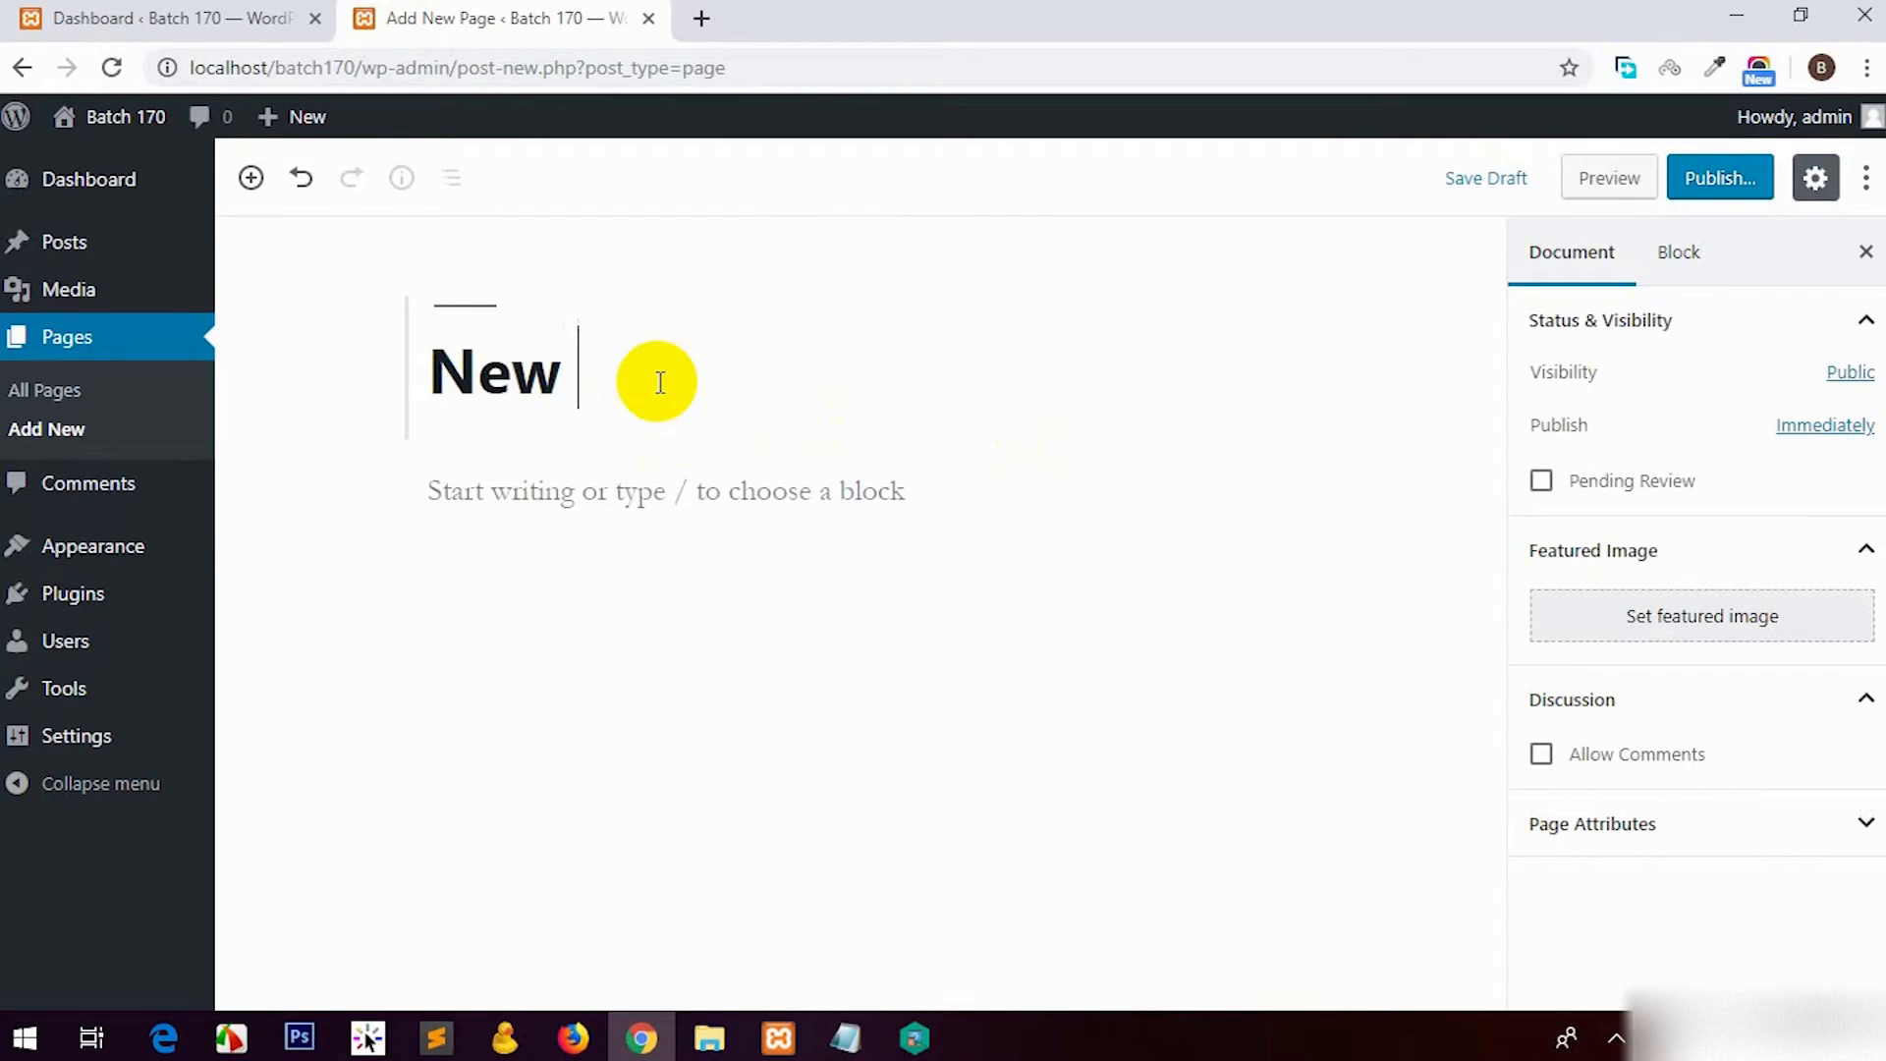
{"action": "type", "text": " Title"}
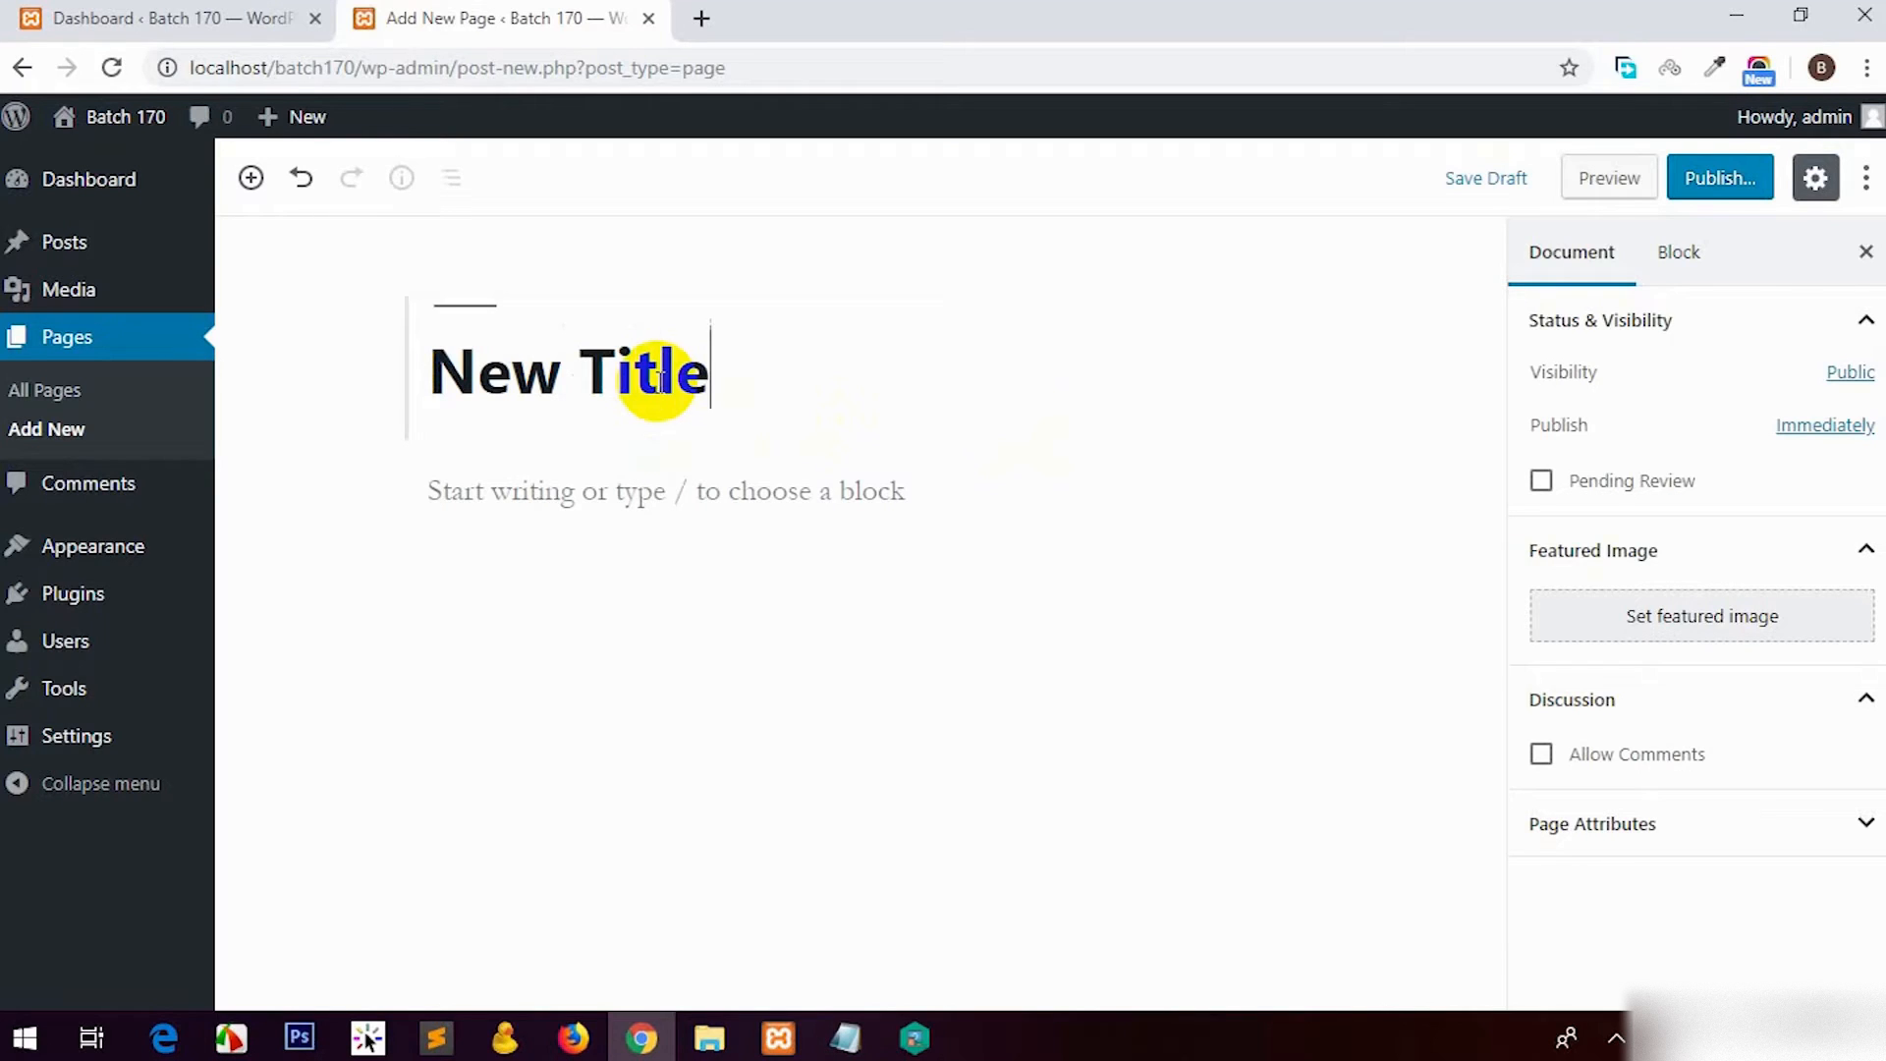
{"action": "left_click", "coordinate": [671, 518]}
{"action": "type", "text": "COntent"}
Step: Look over the new page's document settings and publish the page
{"action": "left_click", "coordinate": [1572, 253]}
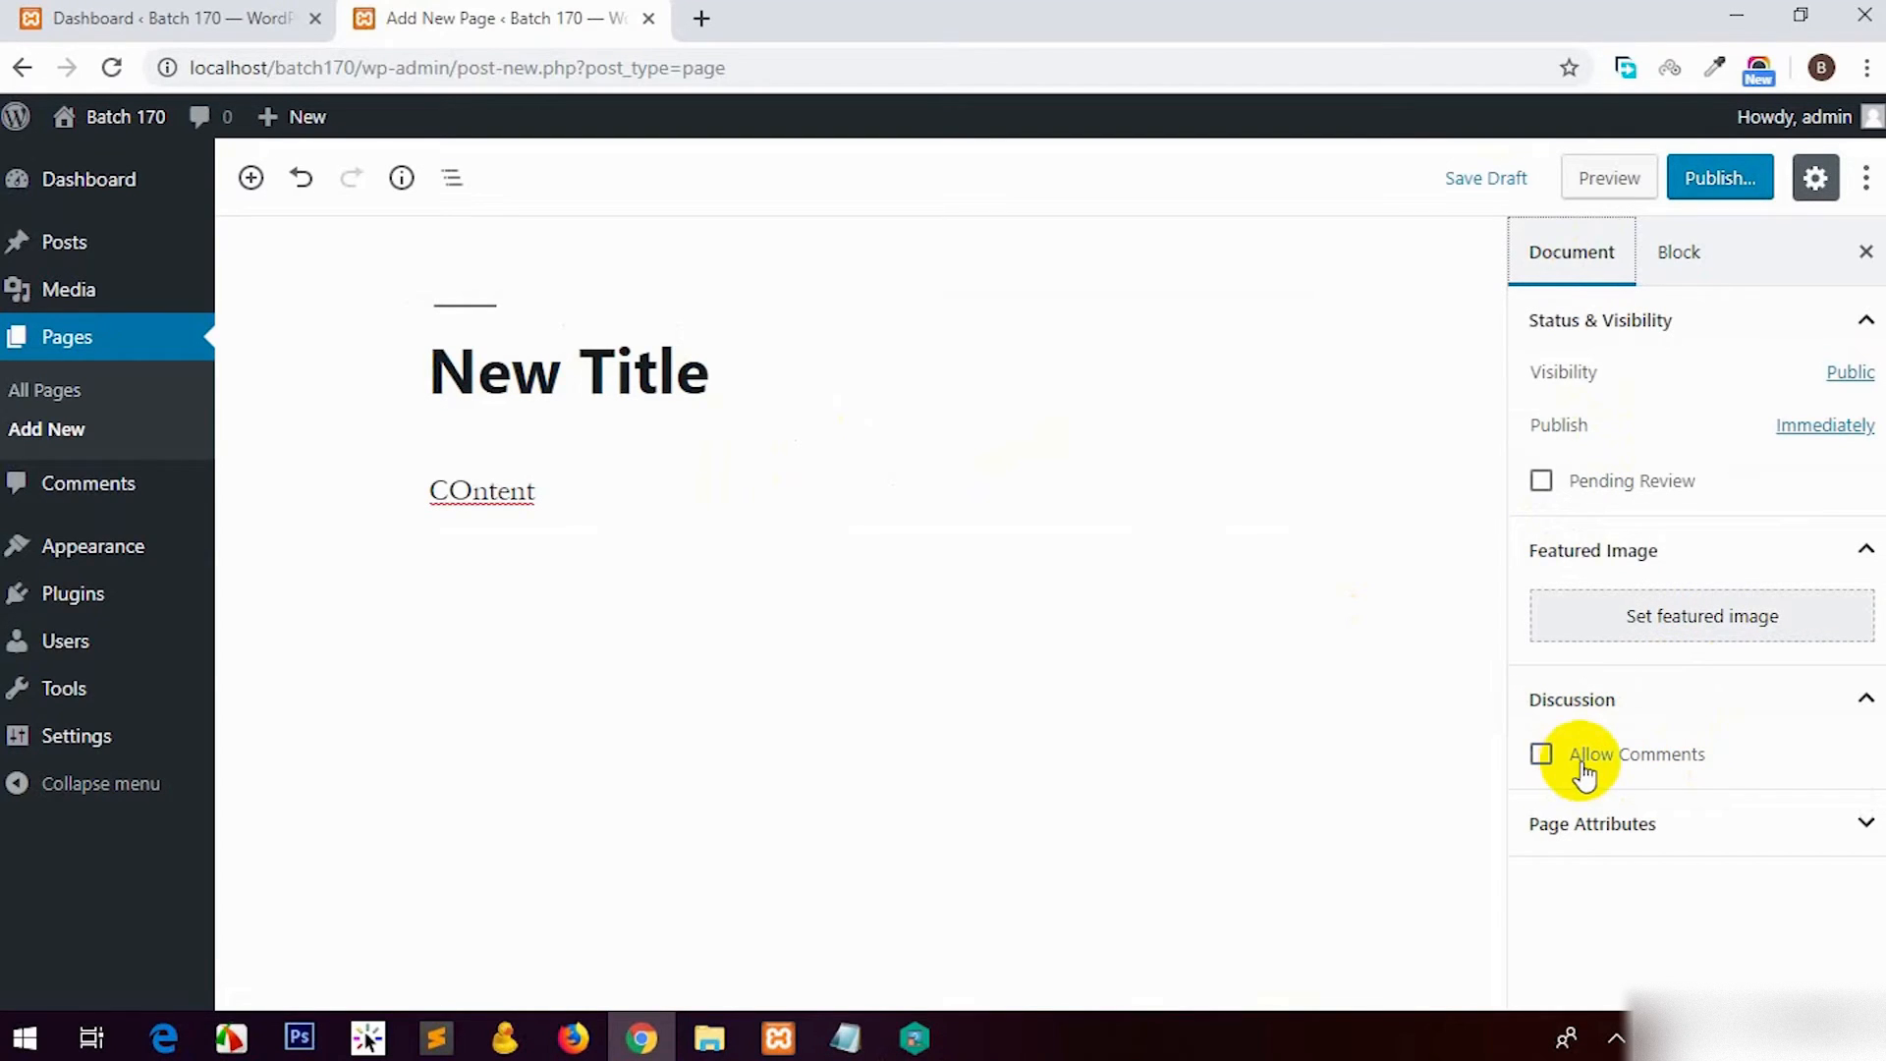
{"action": "left_click", "coordinate": [1721, 178]}
{"action": "left_click", "coordinate": [1724, 183]}
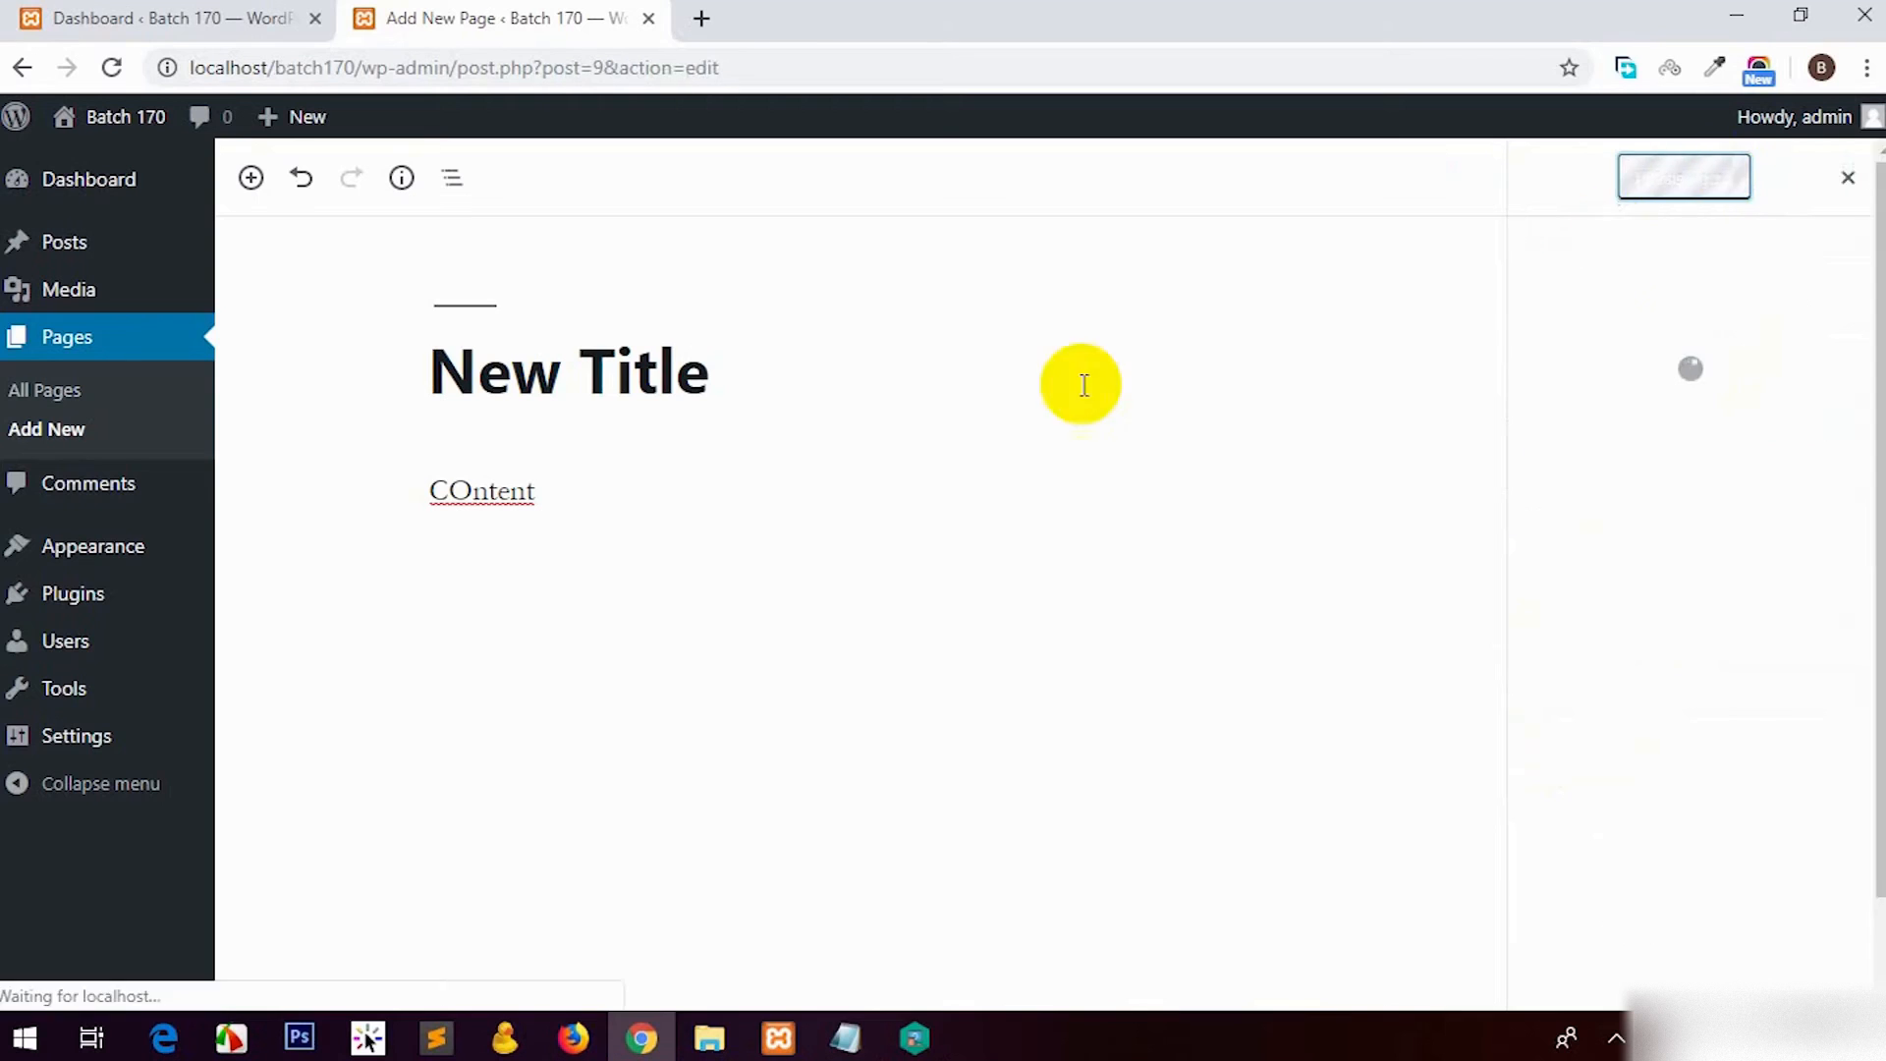
Step: View the published page on the live site and examine the slug and full address in its URL
{"action": "left_click", "coordinate": [410, 256]}
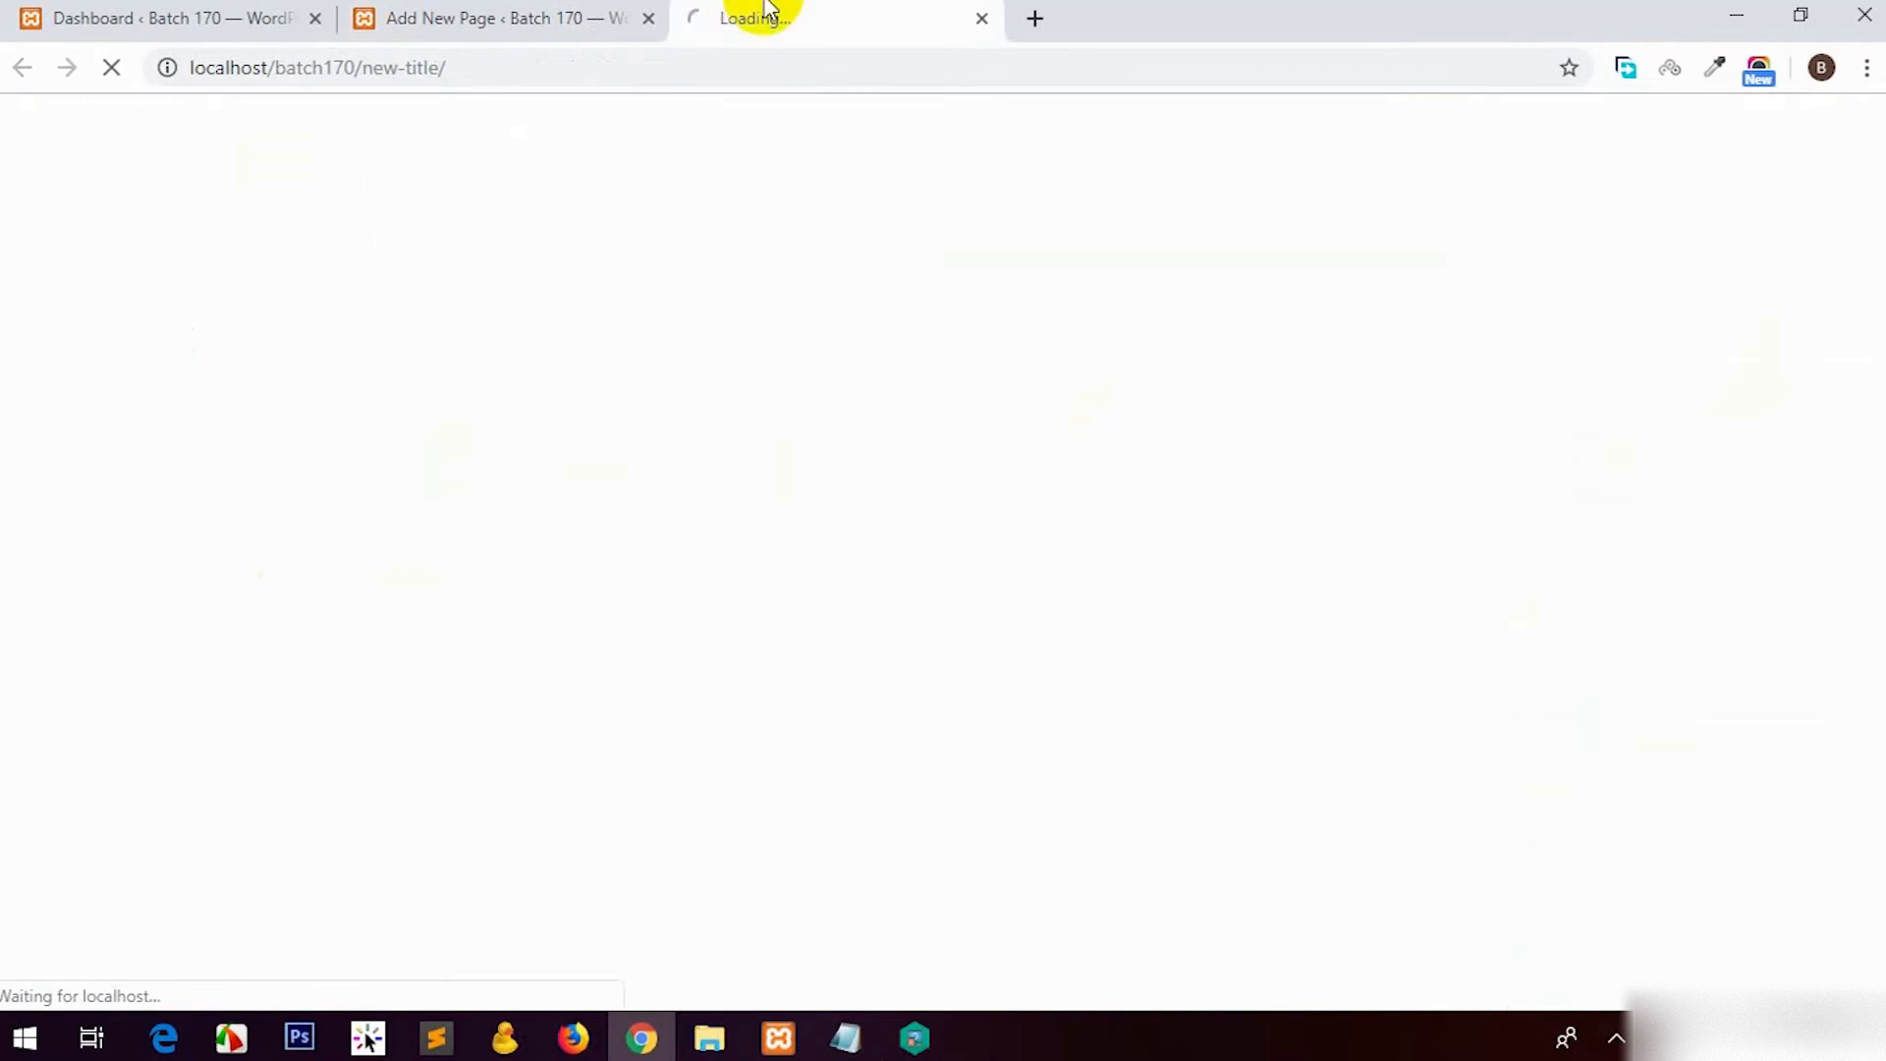
{"action": "left_click_drag", "start_coordinate": [362, 67], "coordinate": [168, 63]}
{"action": "left_click_drag", "start_coordinate": [363, 67], "coordinate": [497, 50]}
{"action": "left_click", "coordinate": [445, 15]}
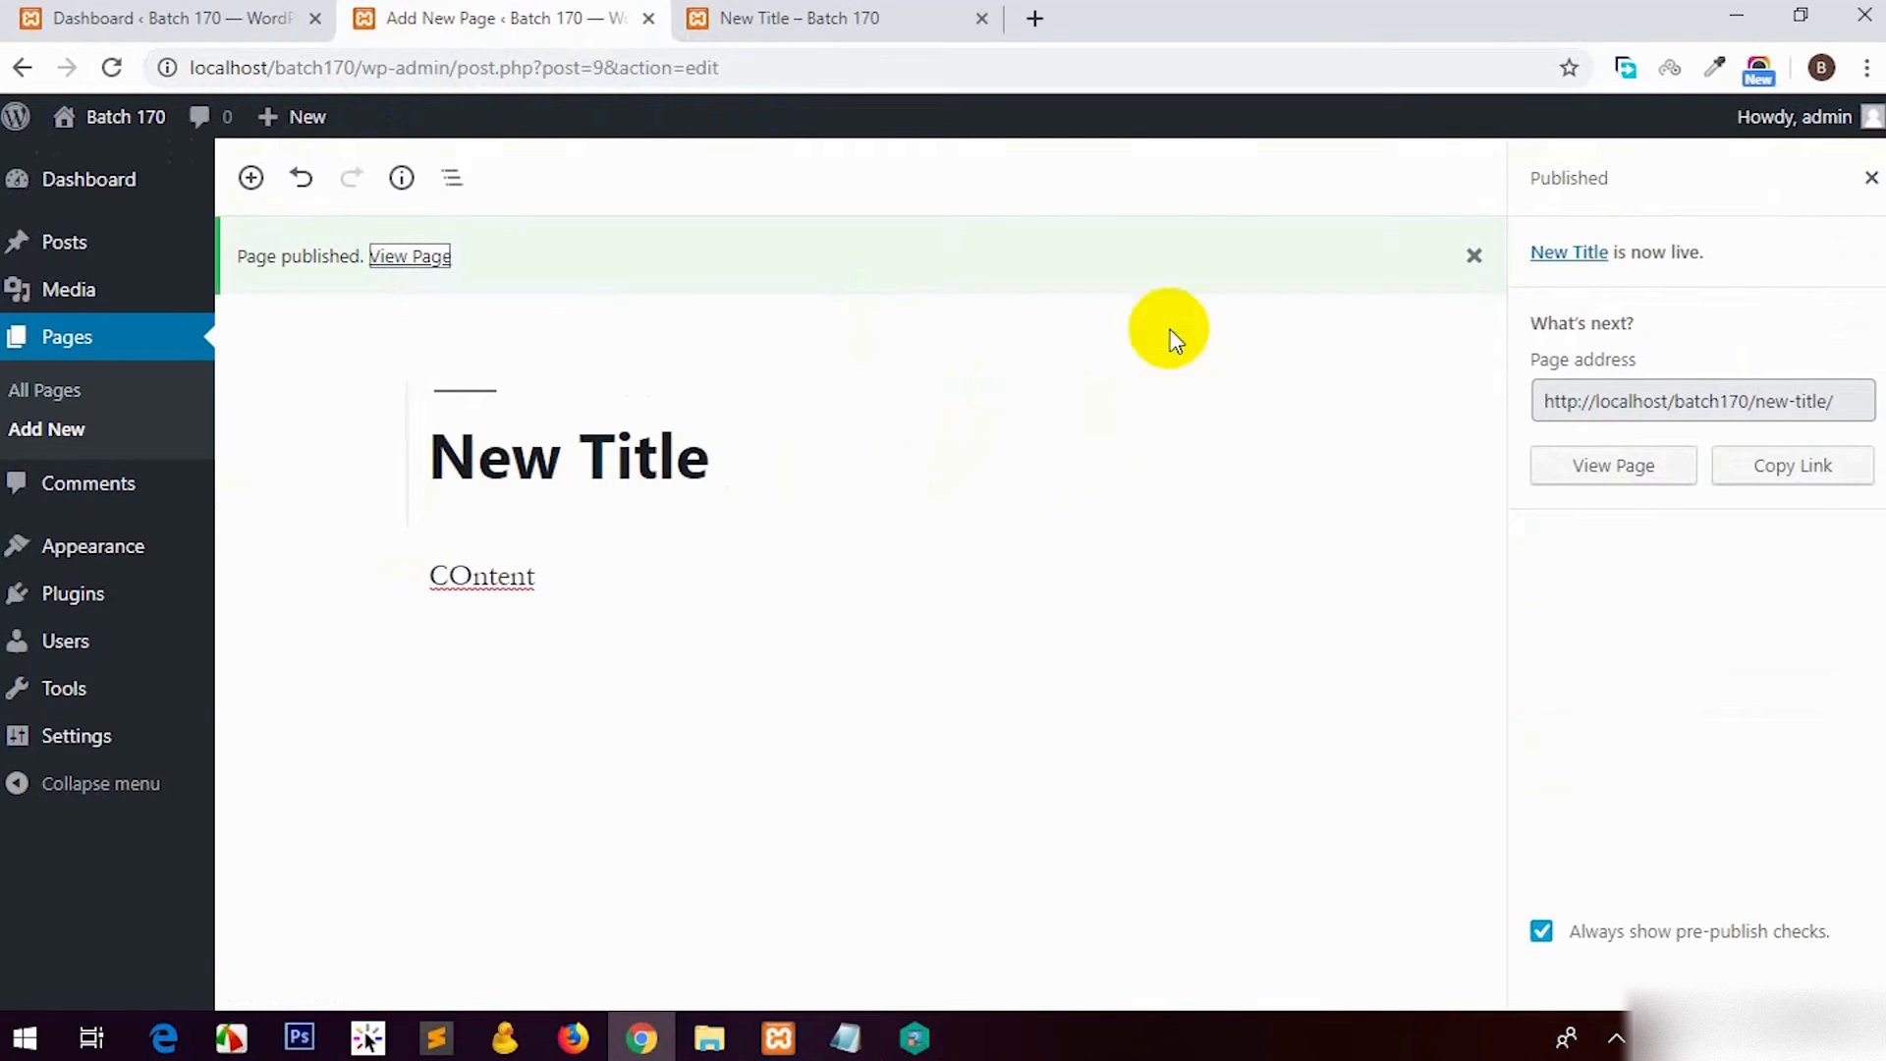
{"action": "left_click", "coordinate": [717, 15]}
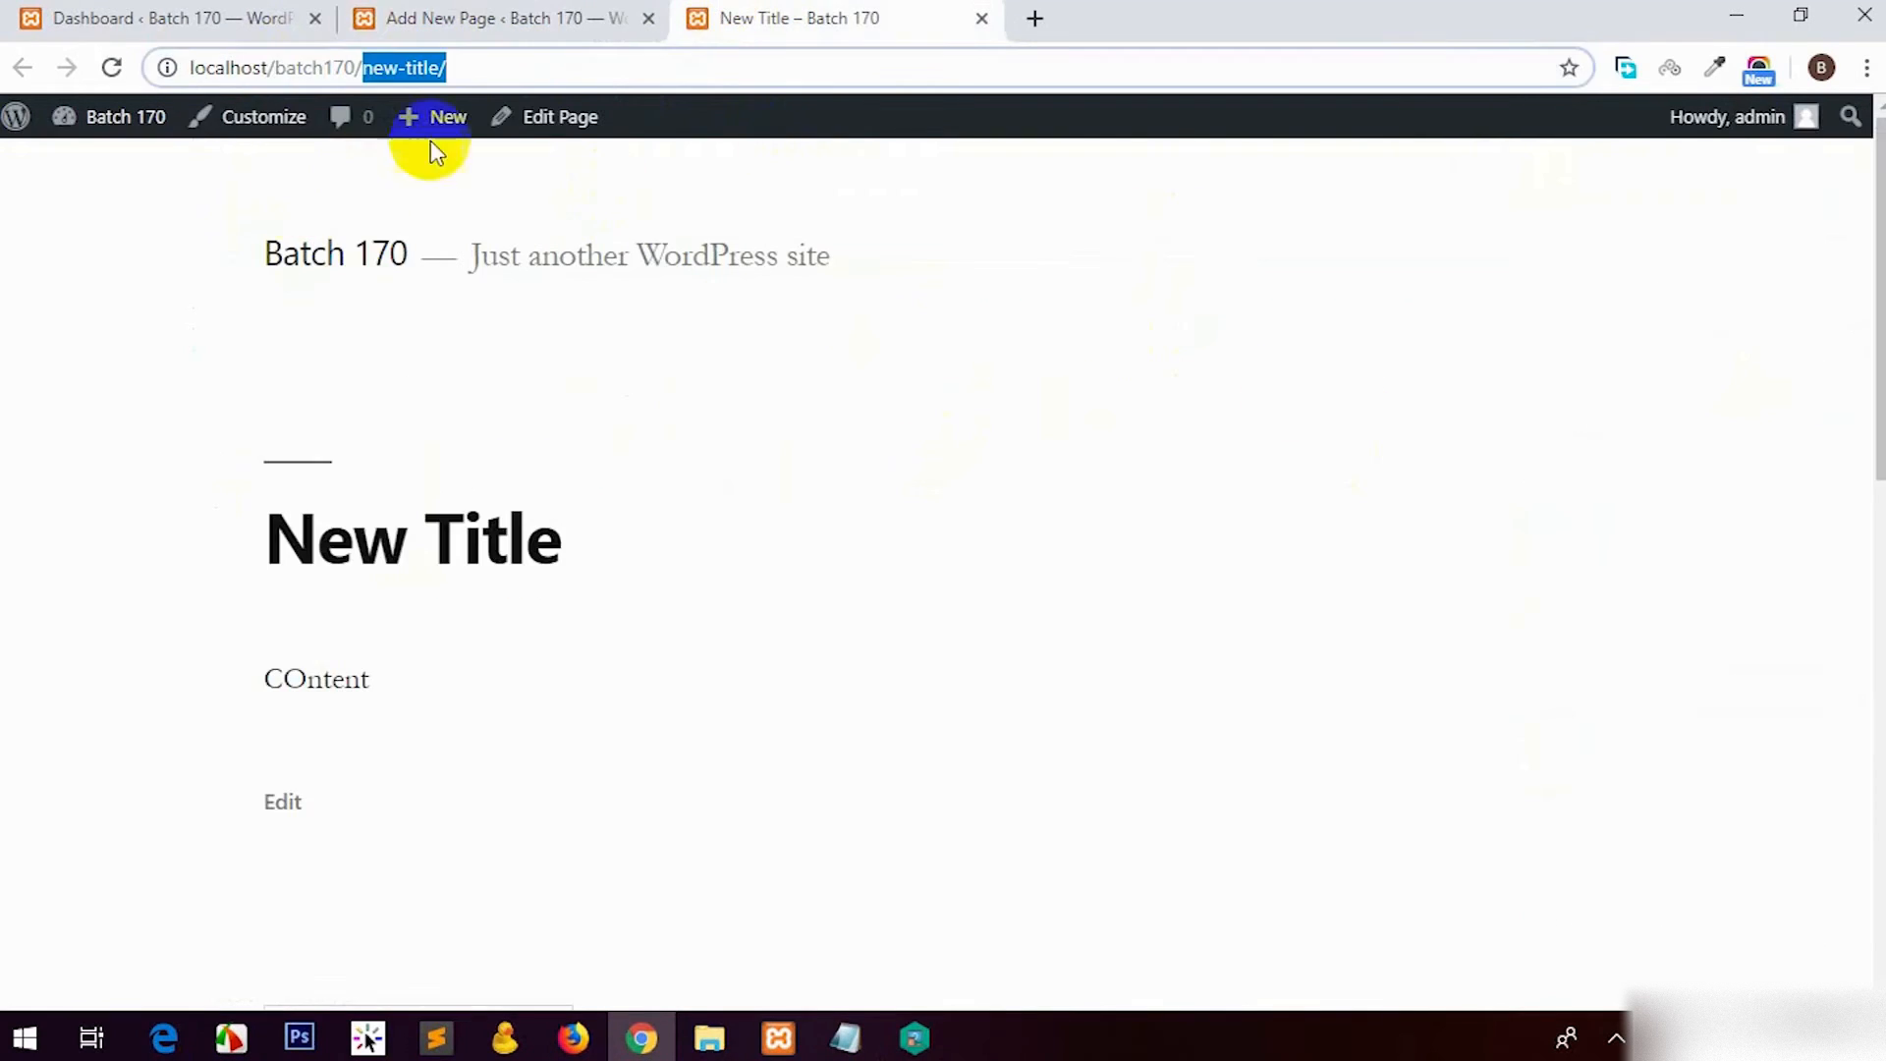
{"action": "left_click", "coordinate": [441, 179]}
{"action": "left_click_drag", "start_coordinate": [634, 66], "coordinate": [95, 69]}
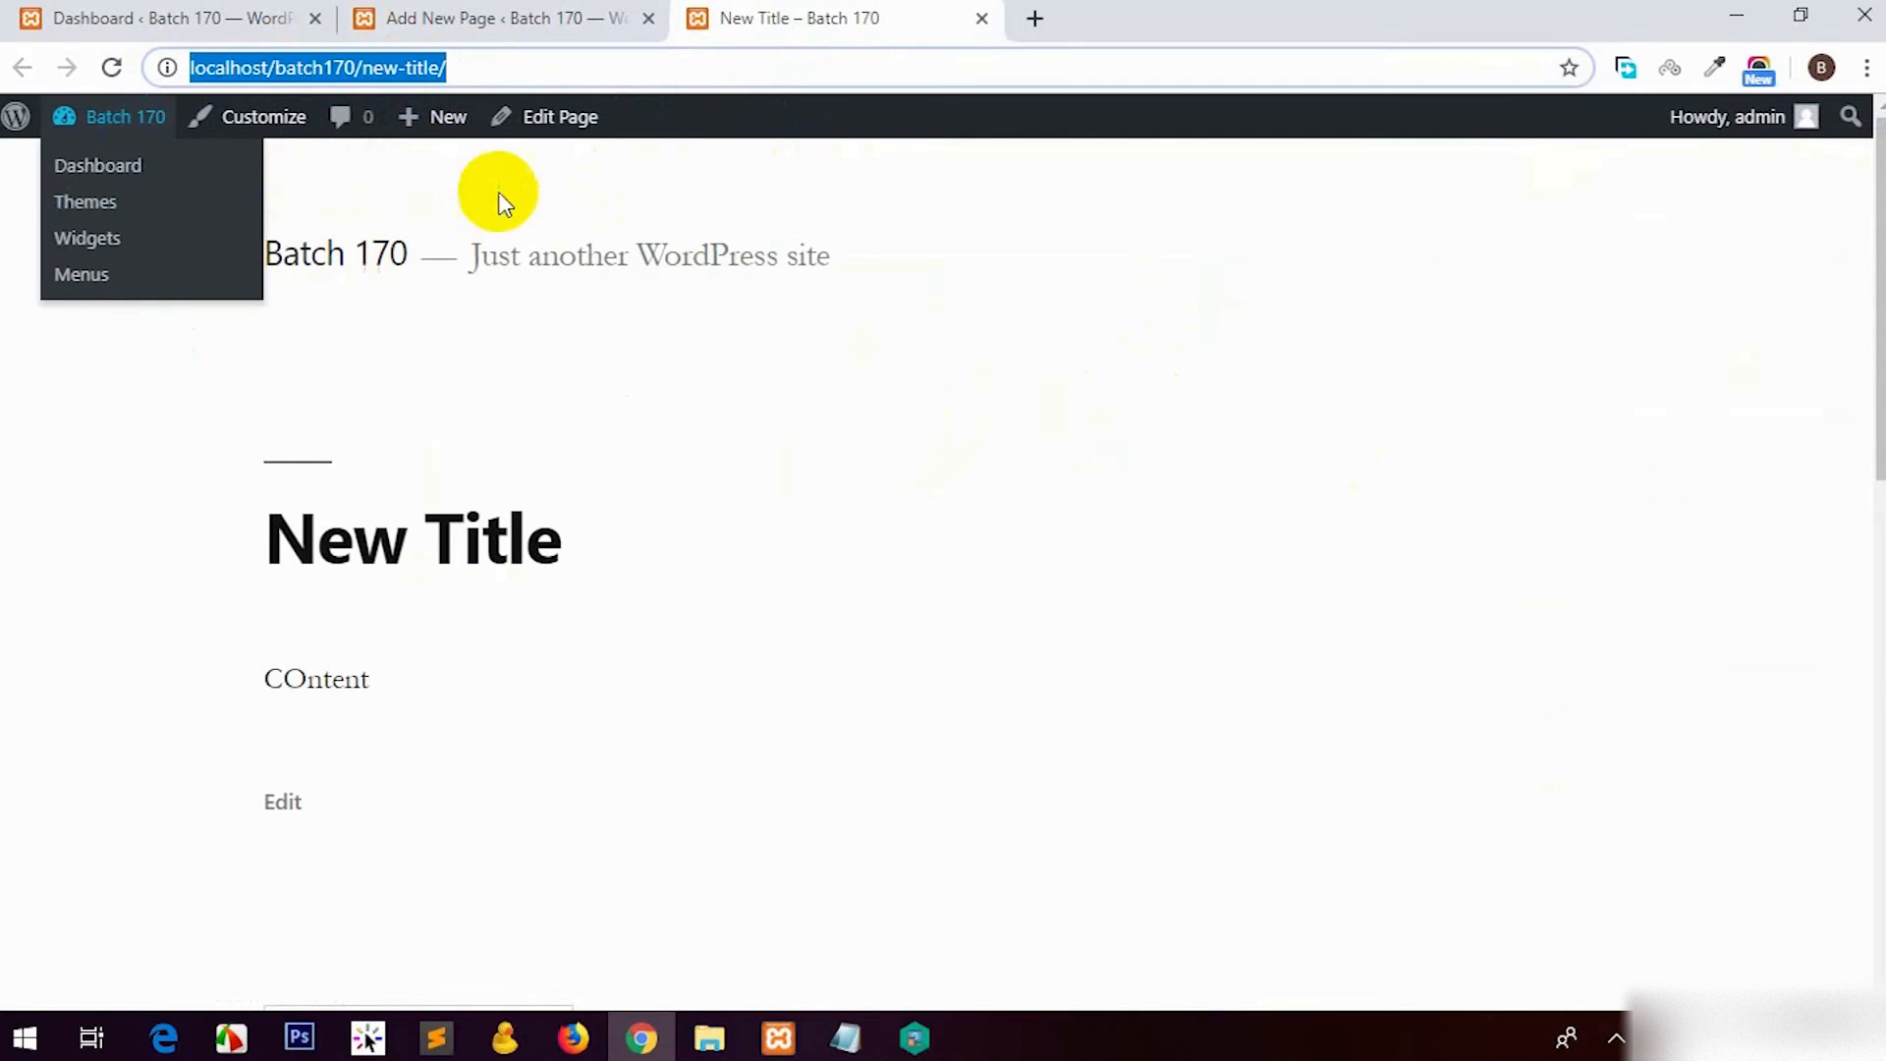
{"action": "left_click", "coordinate": [518, 175]}
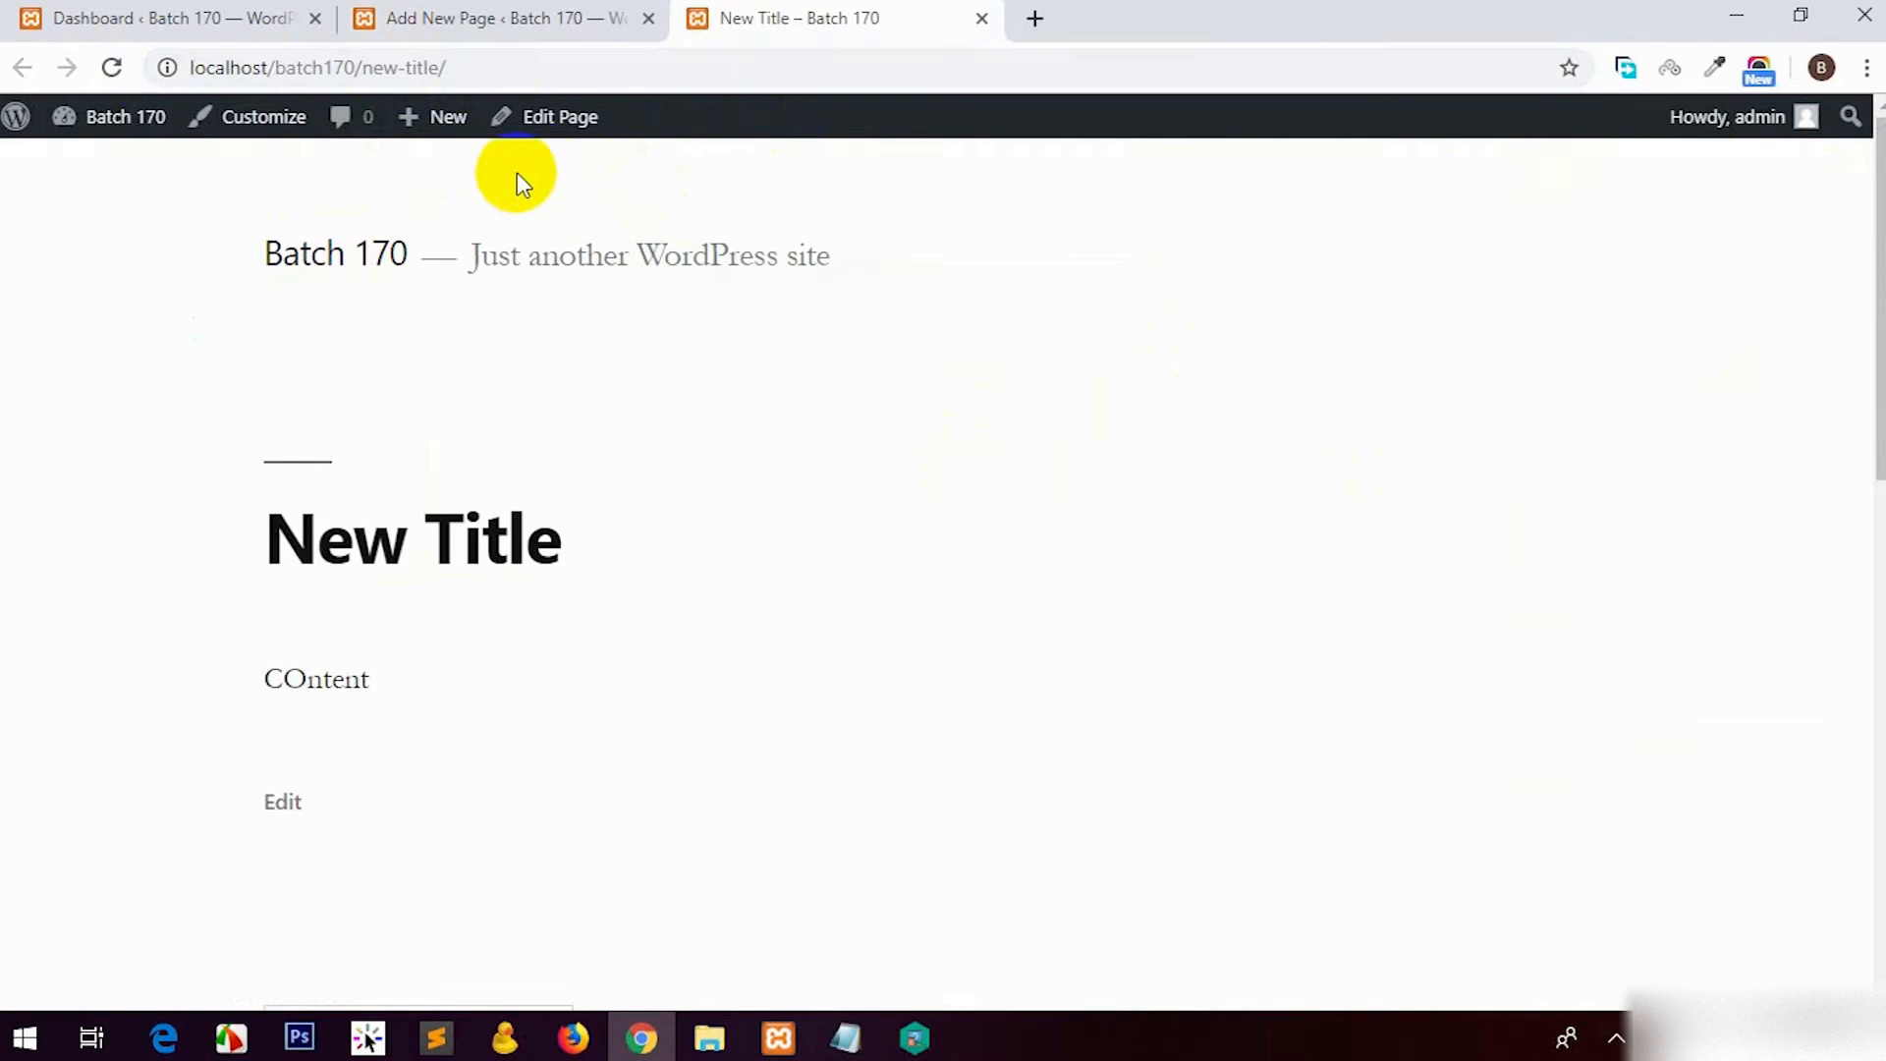
Step: Return to the page editor and examine the page address in the publishing summary
{"action": "left_click", "coordinate": [547, 16]}
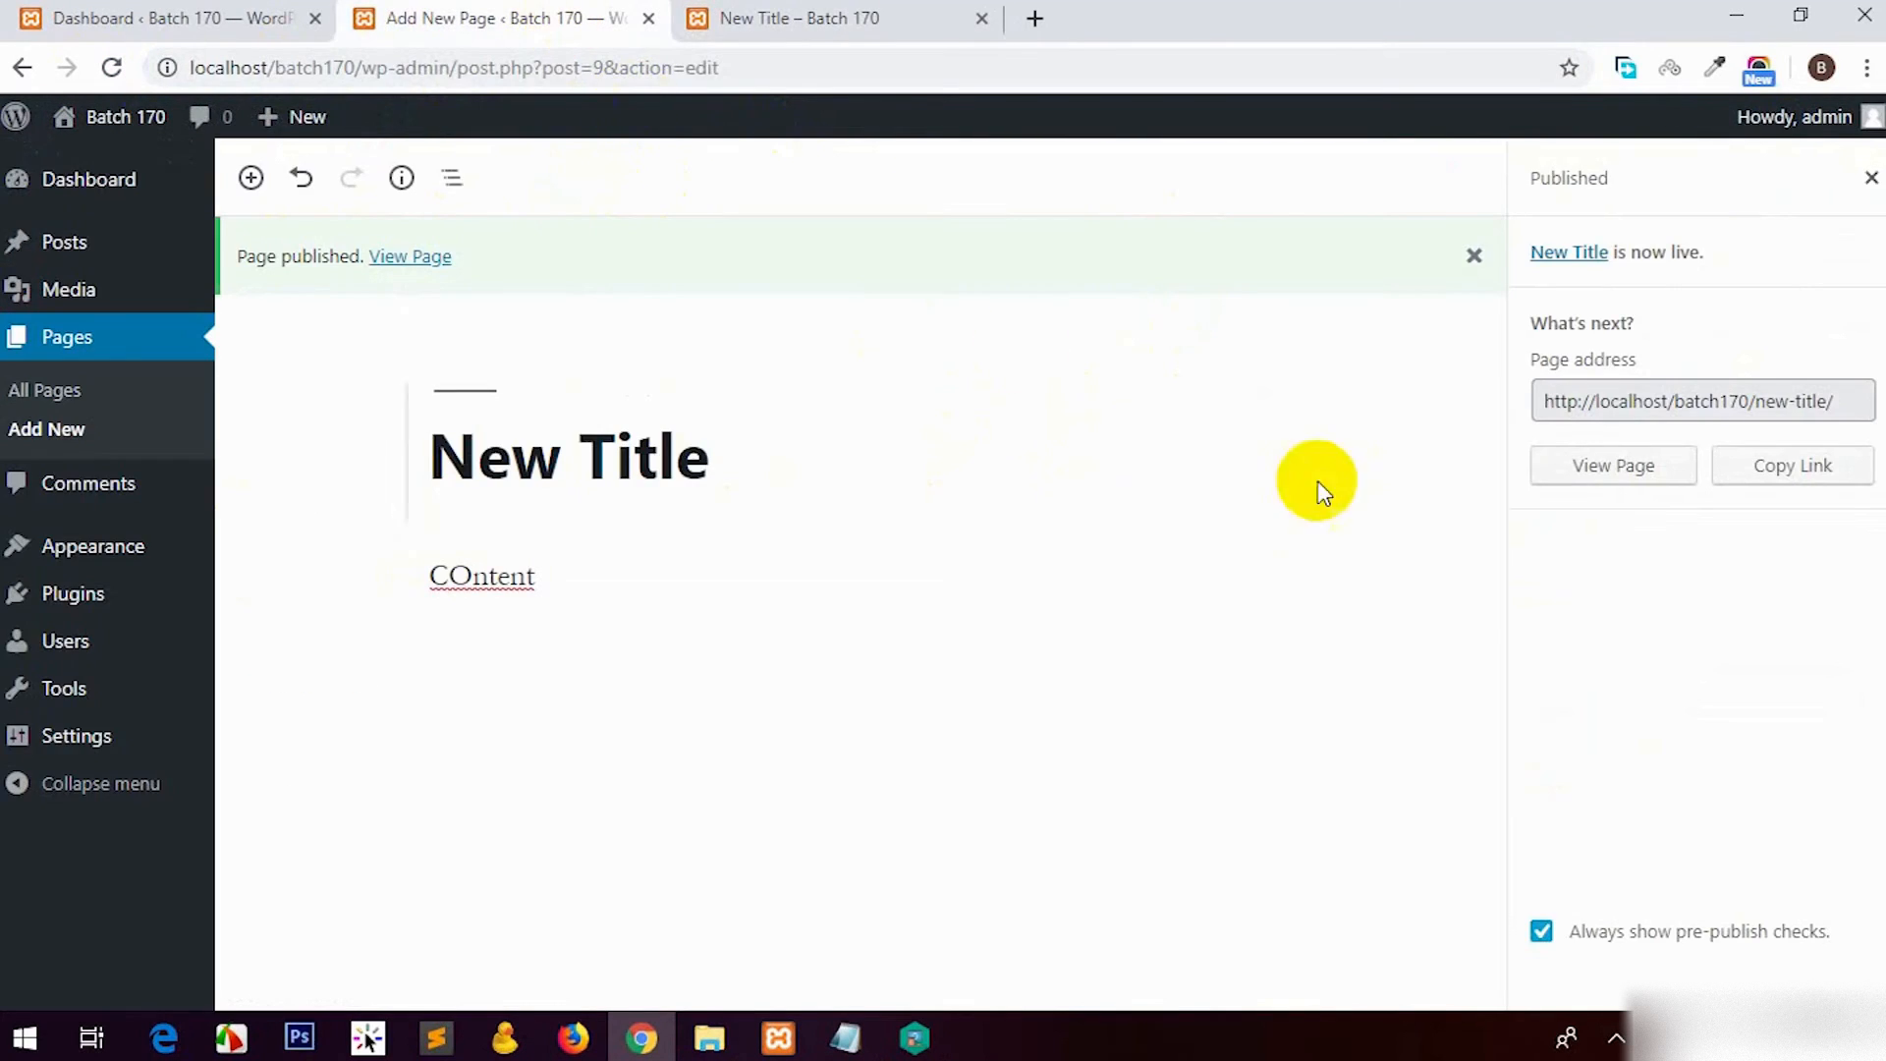
{"action": "left_click", "coordinate": [1641, 403]}
{"action": "left_click", "coordinate": [1882, 398]}
{"action": "left_click", "coordinate": [1847, 400]}
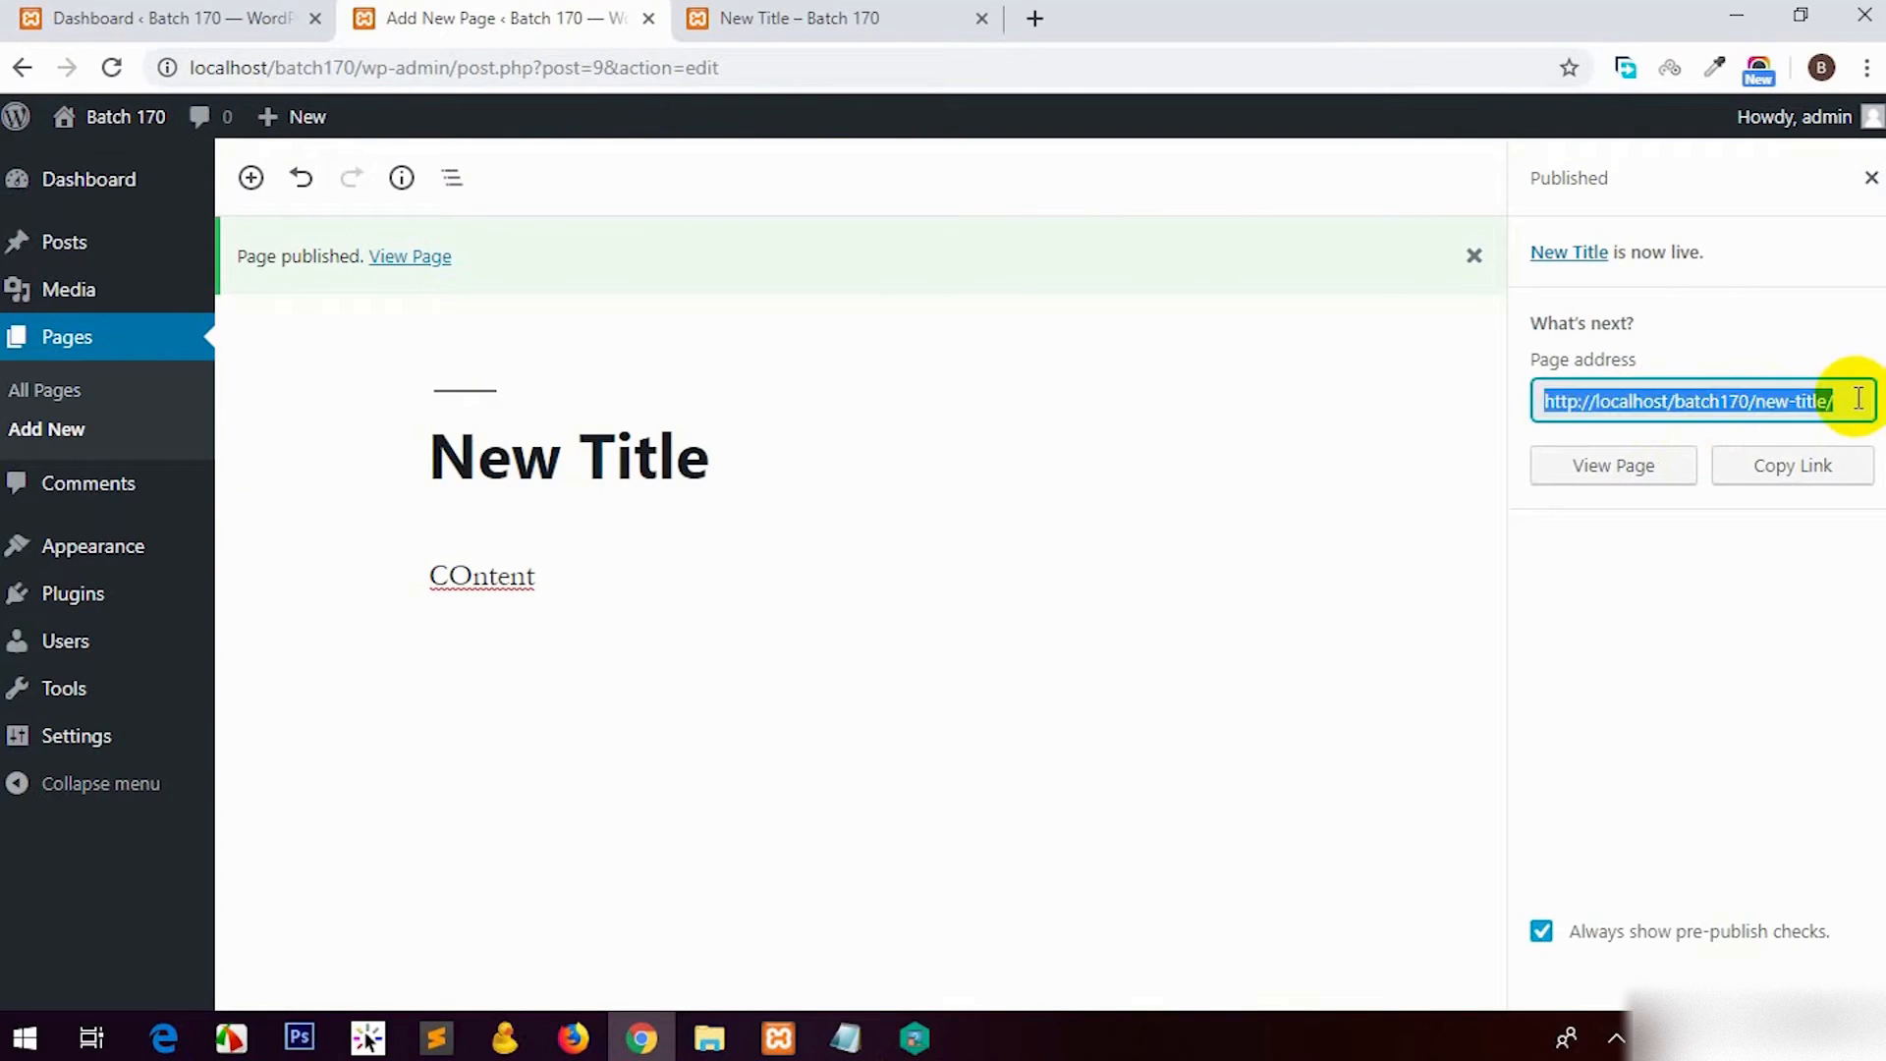
Step: Change the page's URL slug to "new-title-2" in the permalink settings and update the page
{"action": "left_click", "coordinate": [1869, 179]}
{"action": "left_click", "coordinate": [1676, 248]}
{"action": "left_click", "coordinate": [1572, 252]}
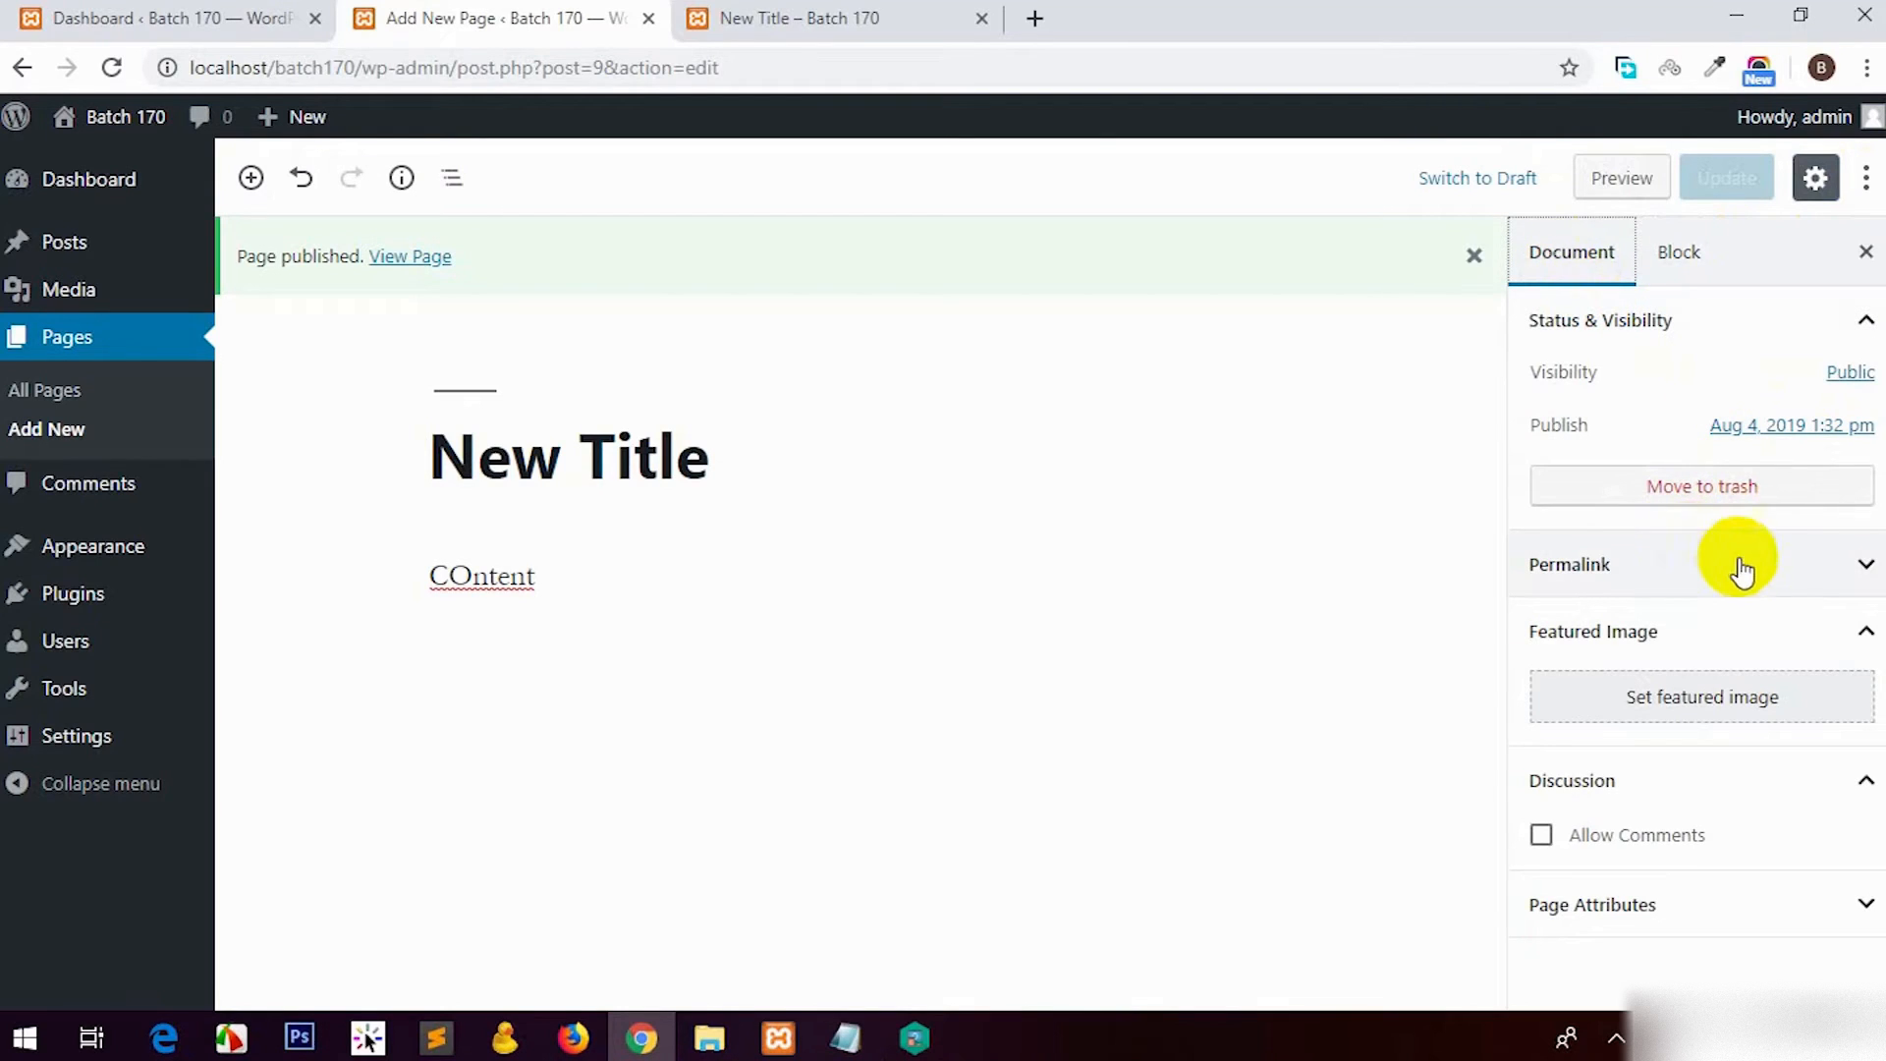
{"action": "left_click", "coordinate": [1866, 564]}
{"action": "scroll", "coordinate": [1822, 633], "scroll_direction": "down", "scroll_amount": 2}
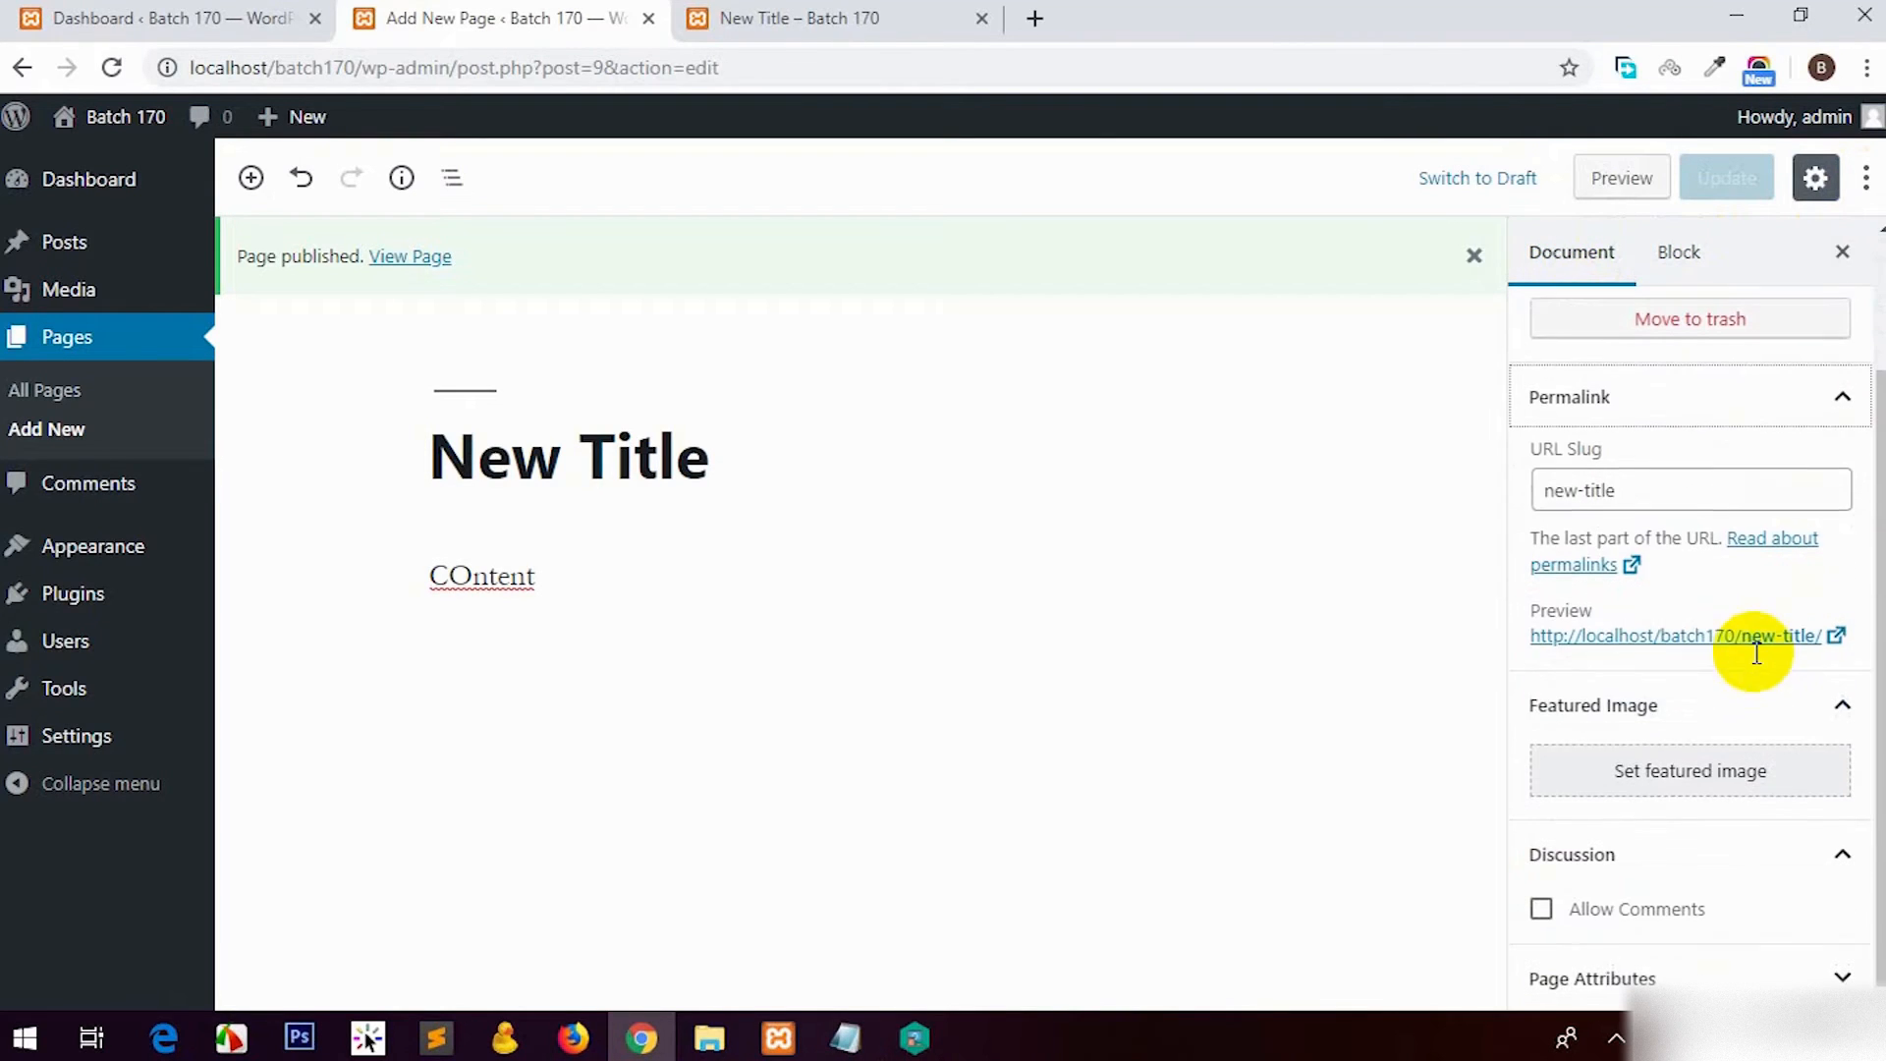
{"action": "left_click_drag", "start_coordinate": [1659, 488], "coordinate": [1524, 488]}
{"action": "left_click", "coordinate": [1667, 492]}
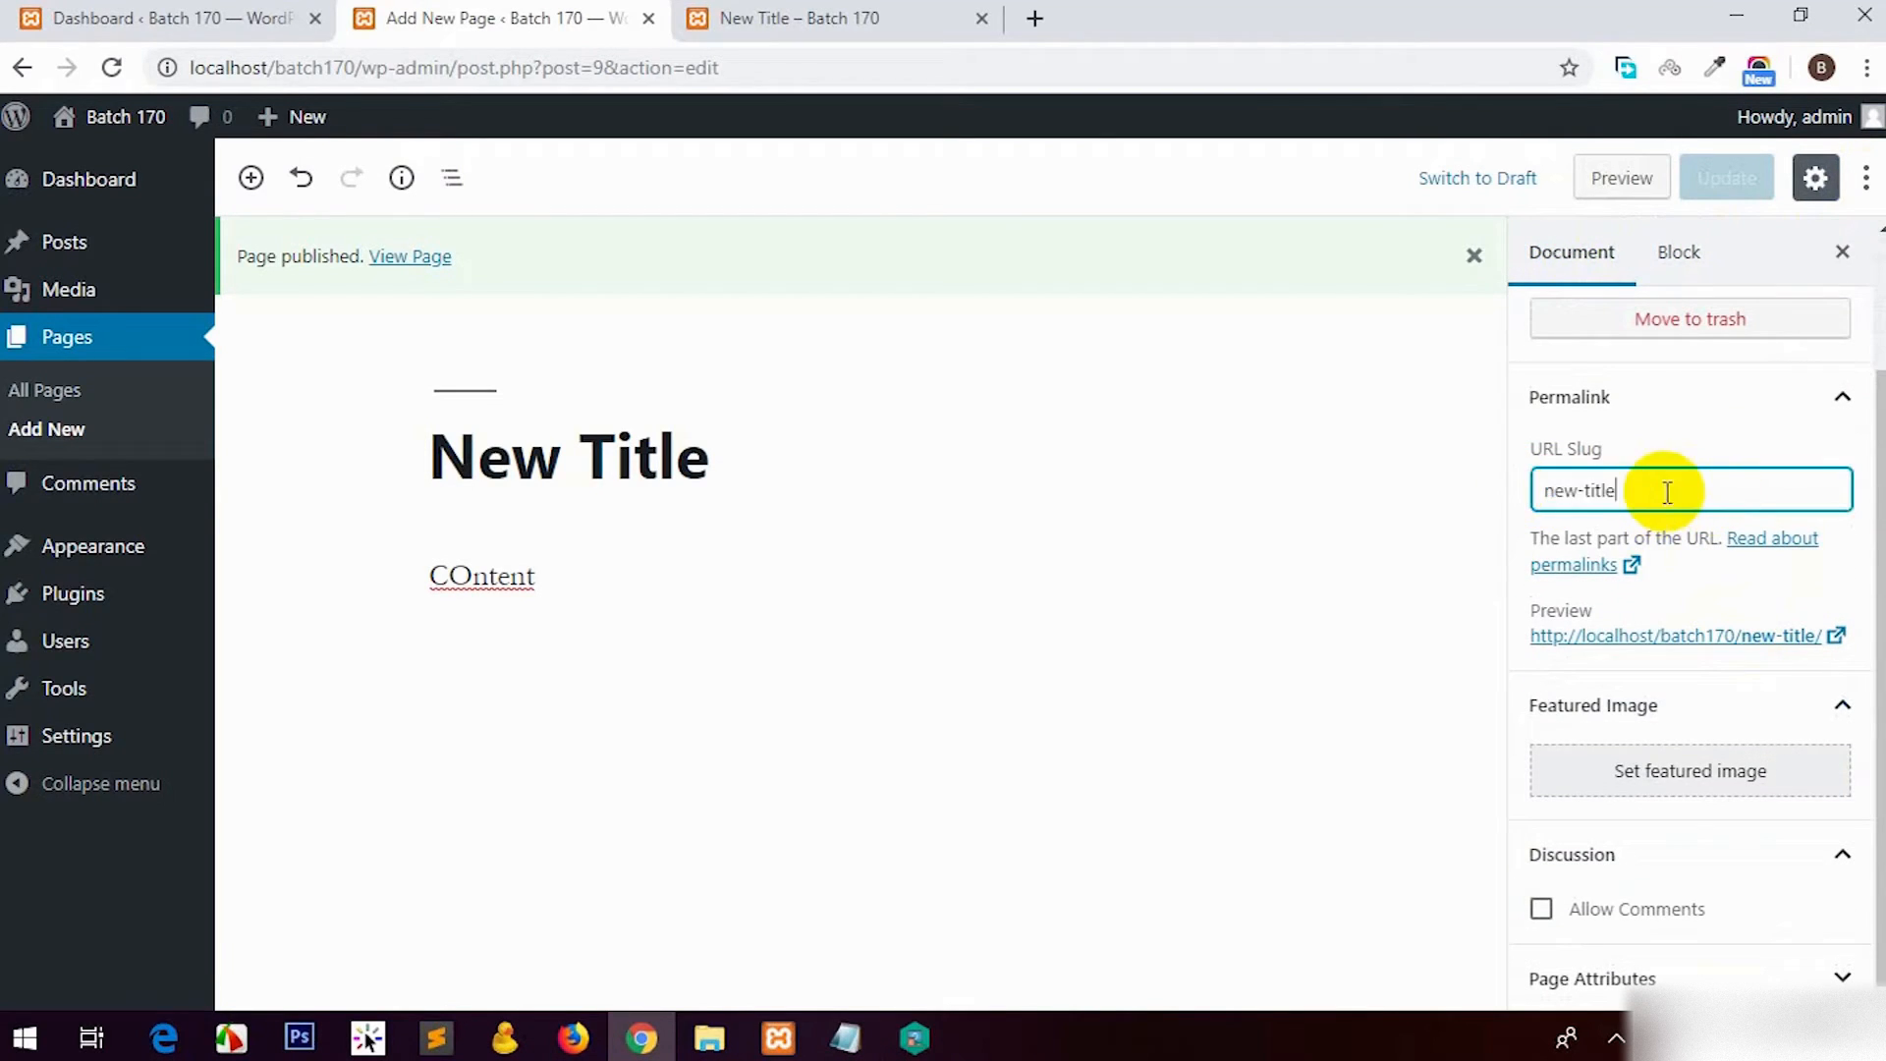
{"action": "type", "text": "-2"}
{"action": "left_click", "coordinate": [1725, 178]}
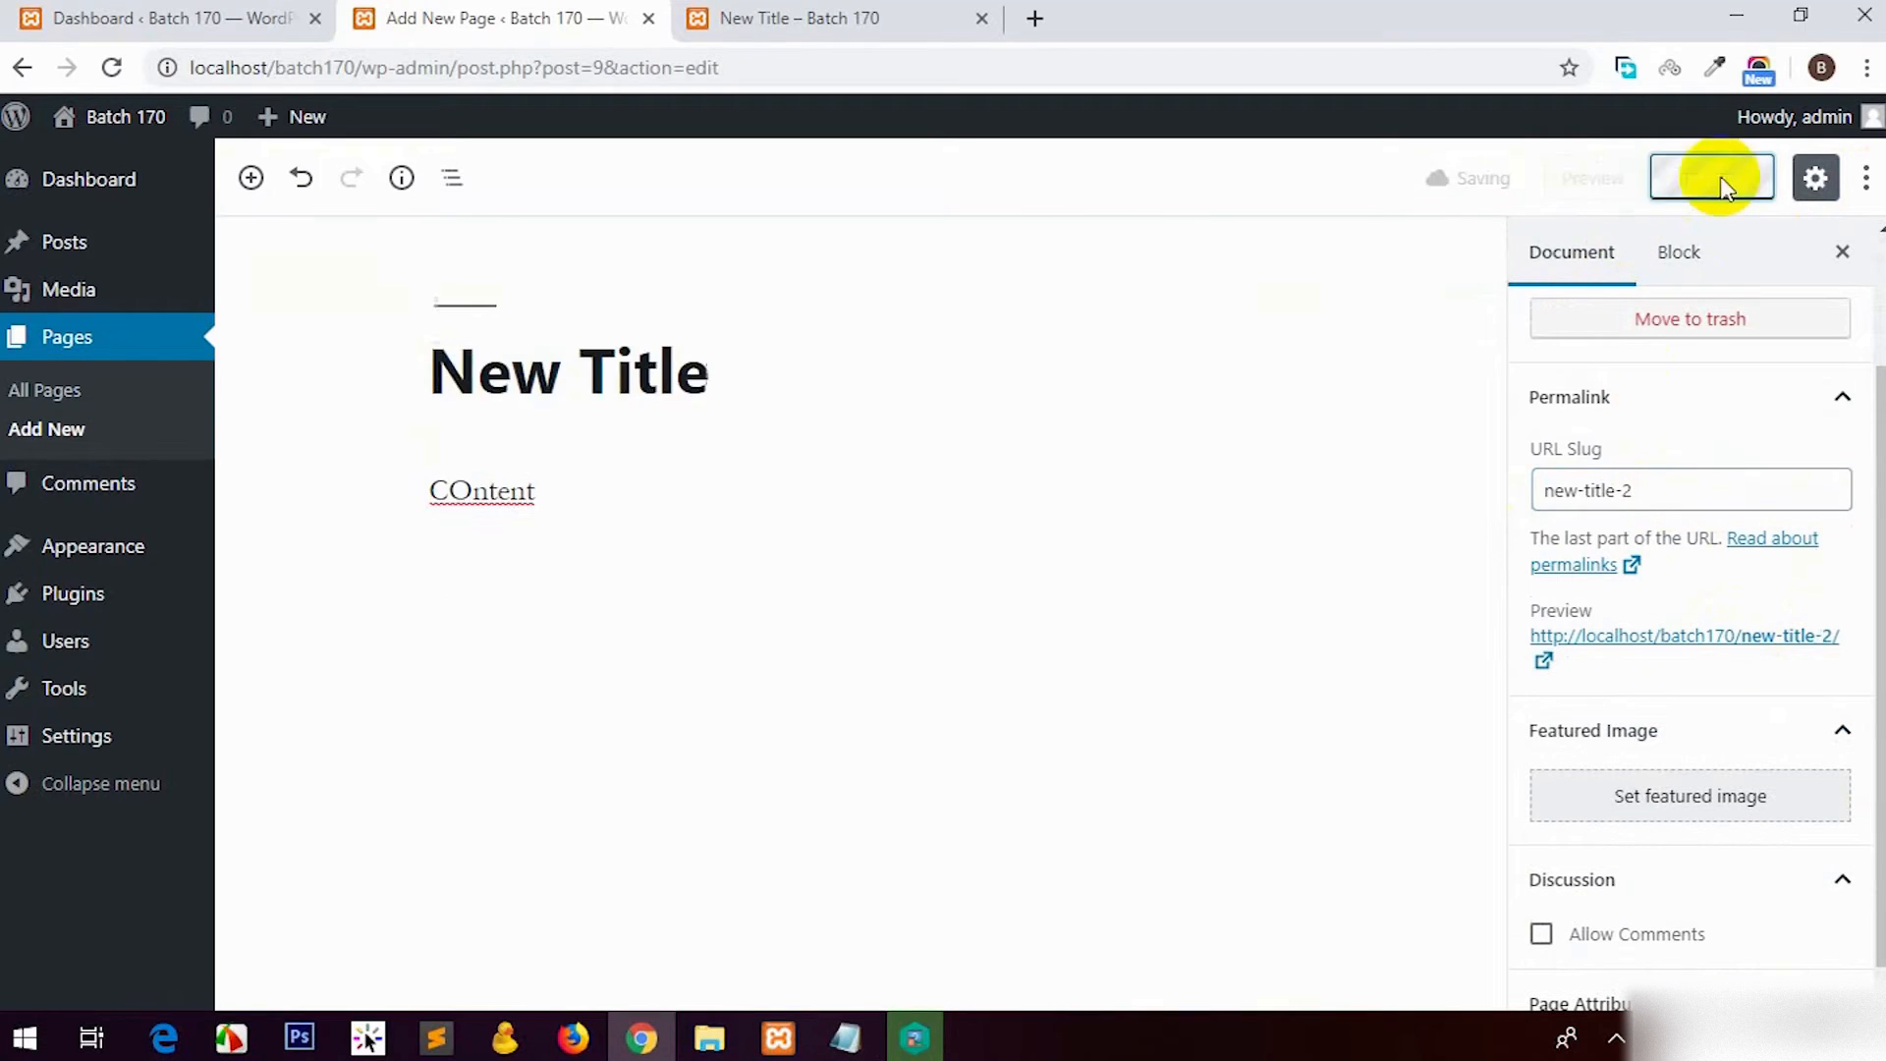
Step: Reload the live page to check the slug in its address, and return to the page editor
{"action": "left_click", "coordinate": [917, 15]}
{"action": "left_click", "coordinate": [111, 67]}
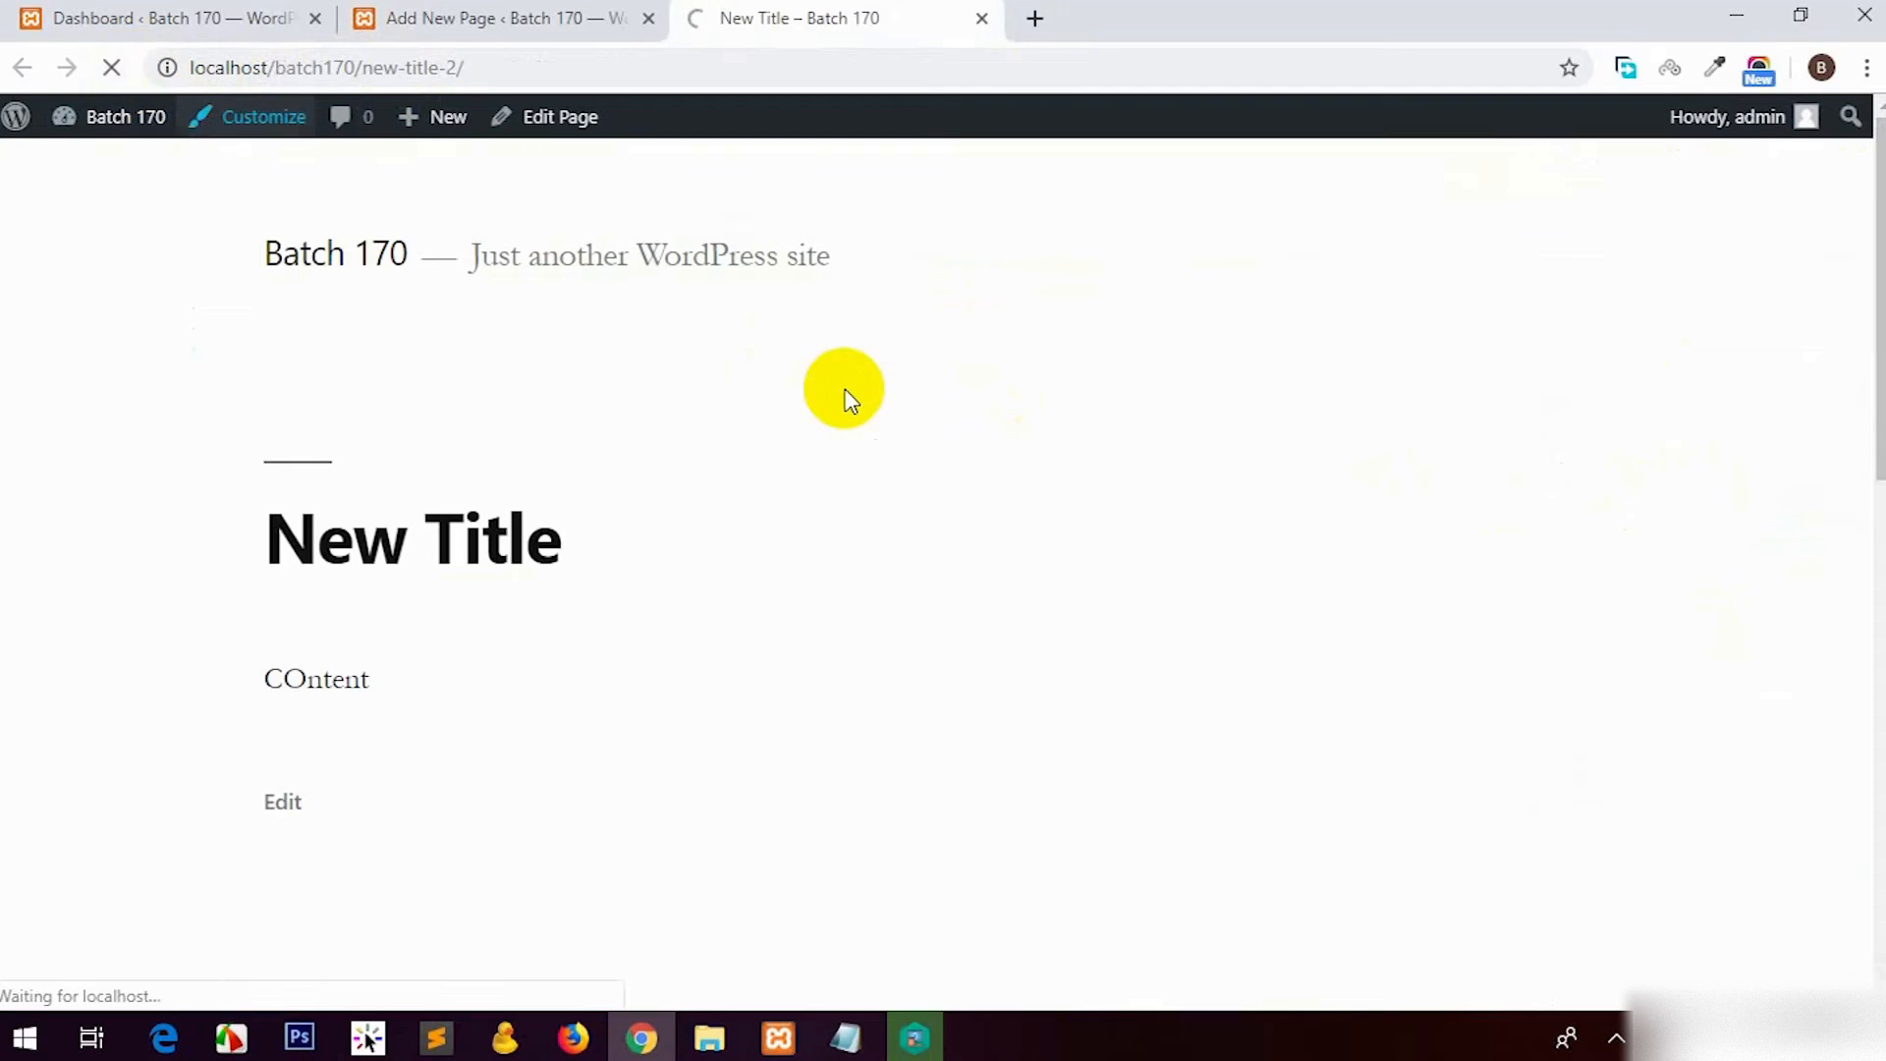
{"action": "left_click_drag", "start_coordinate": [405, 67], "coordinate": [465, 66]}
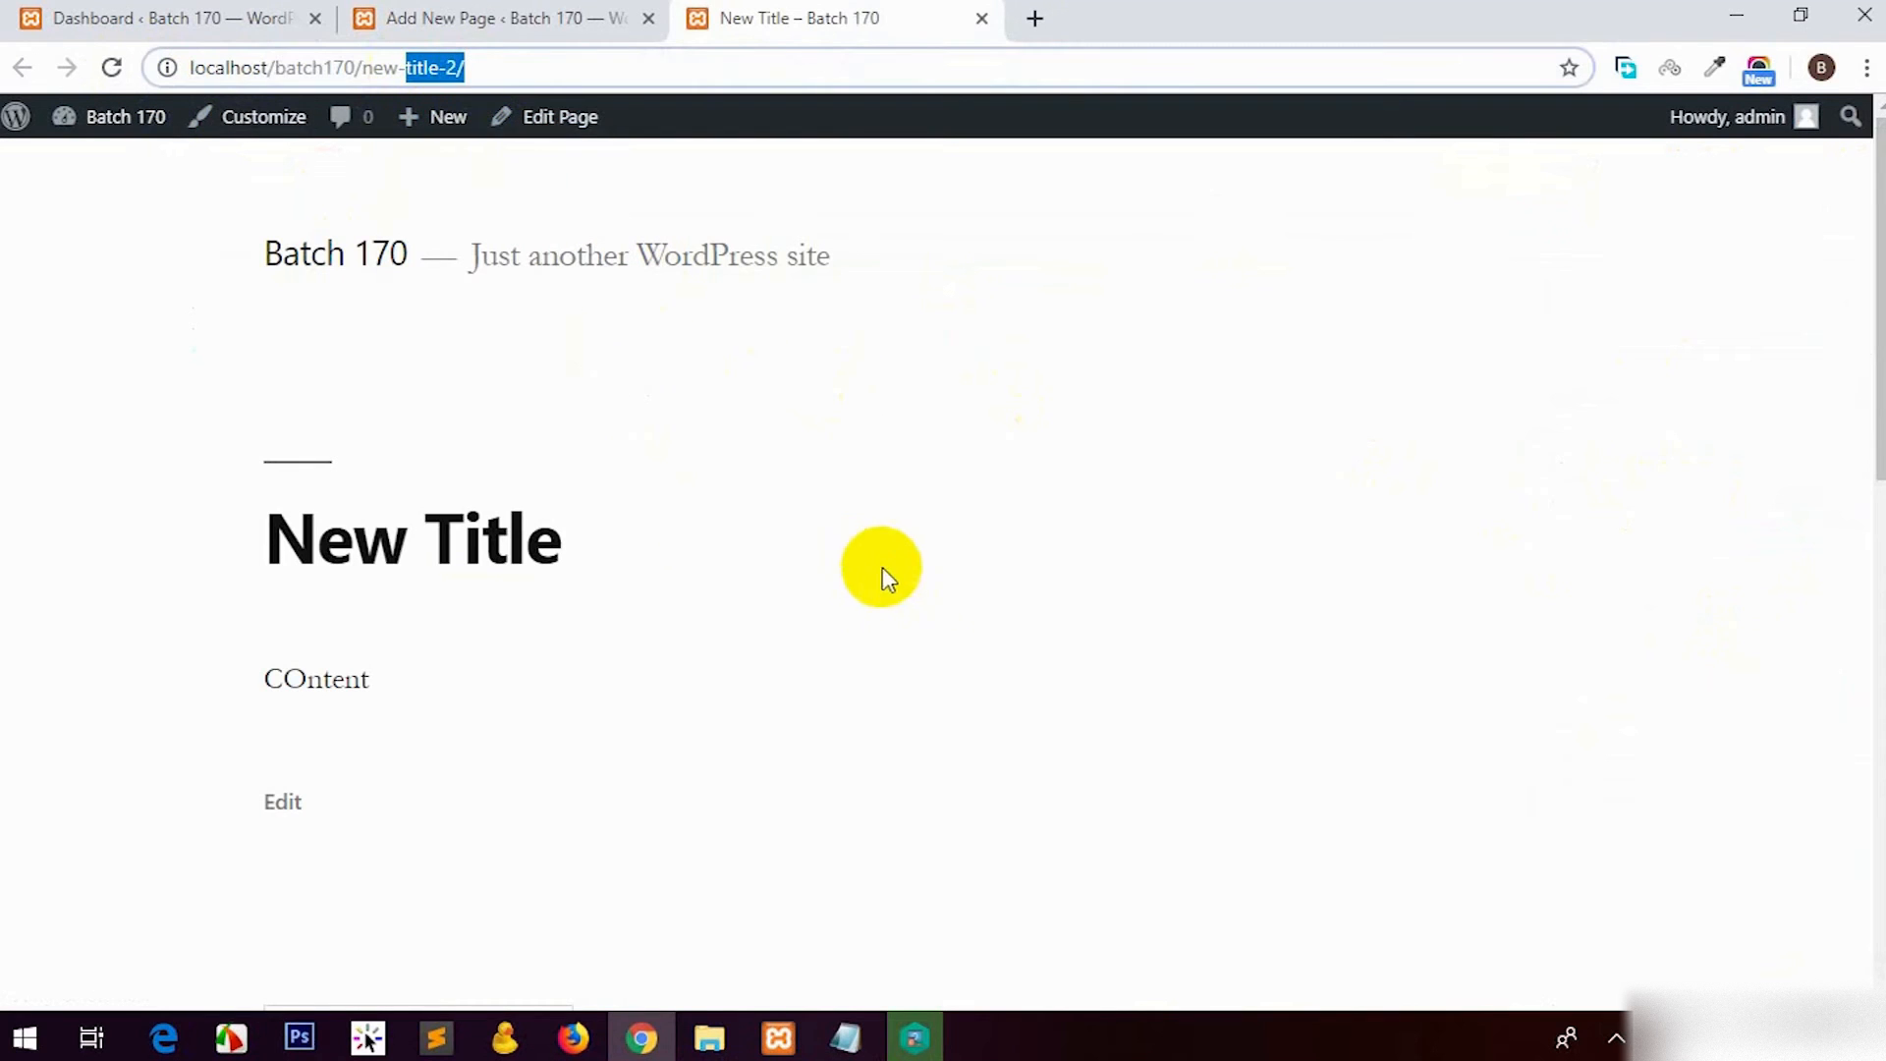
{"action": "left_click", "coordinate": [531, 17]}
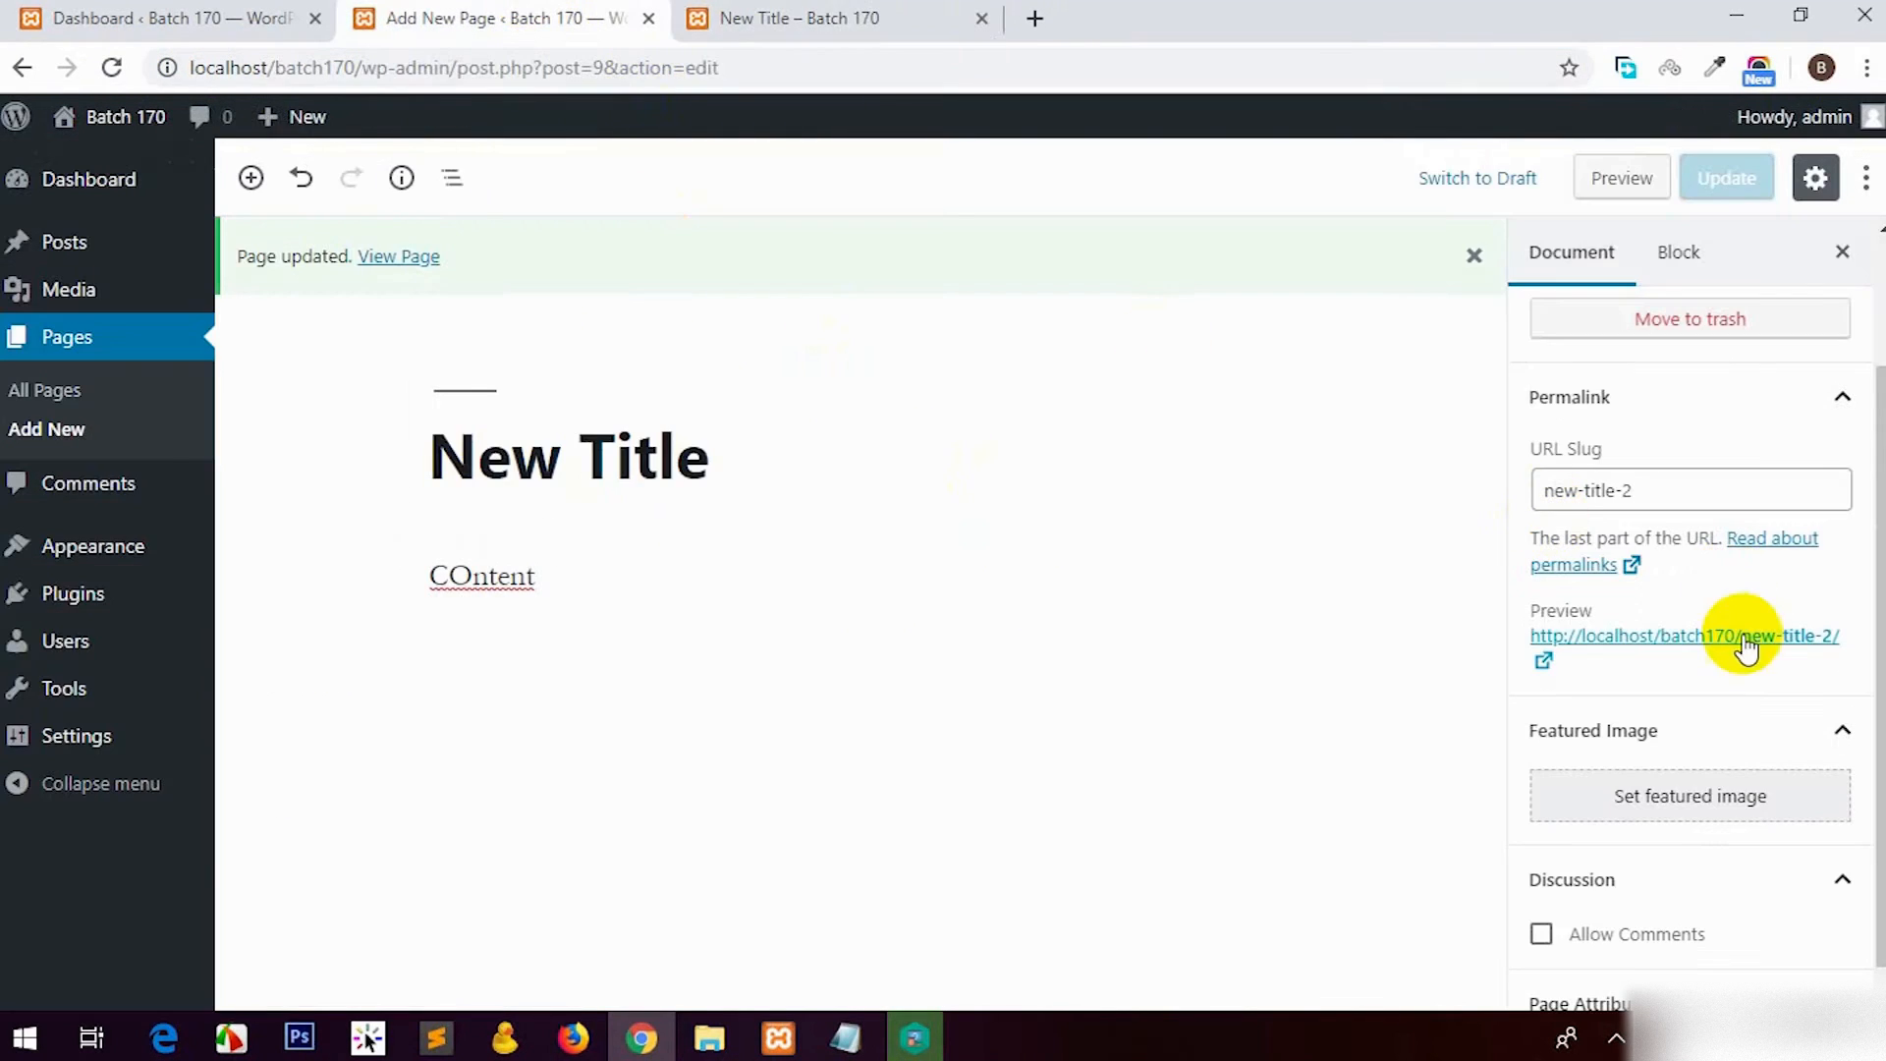
Step: Open the Comments list in the admin, and post the comment "dfvdfv" on the live site's "New Post" entry
{"action": "left_click", "coordinate": [87, 491]}
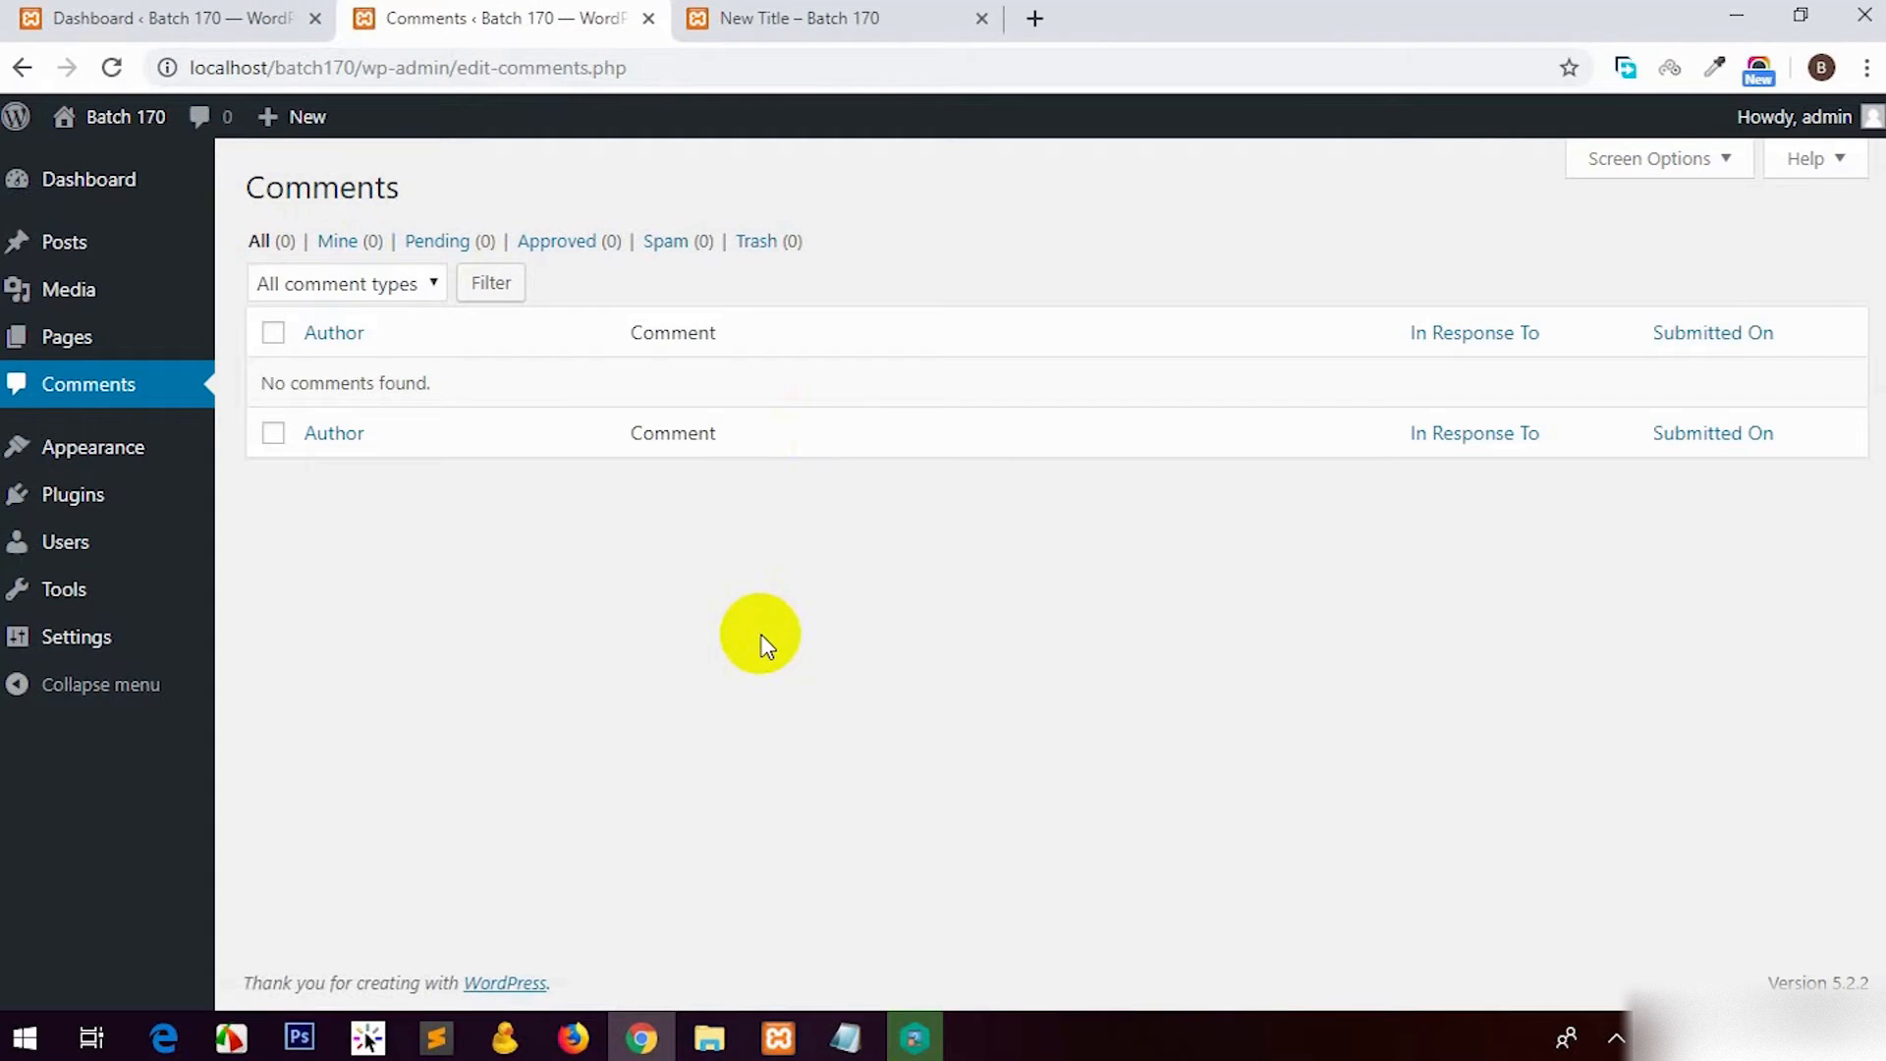
{"action": "left_click", "coordinate": [779, 17]}
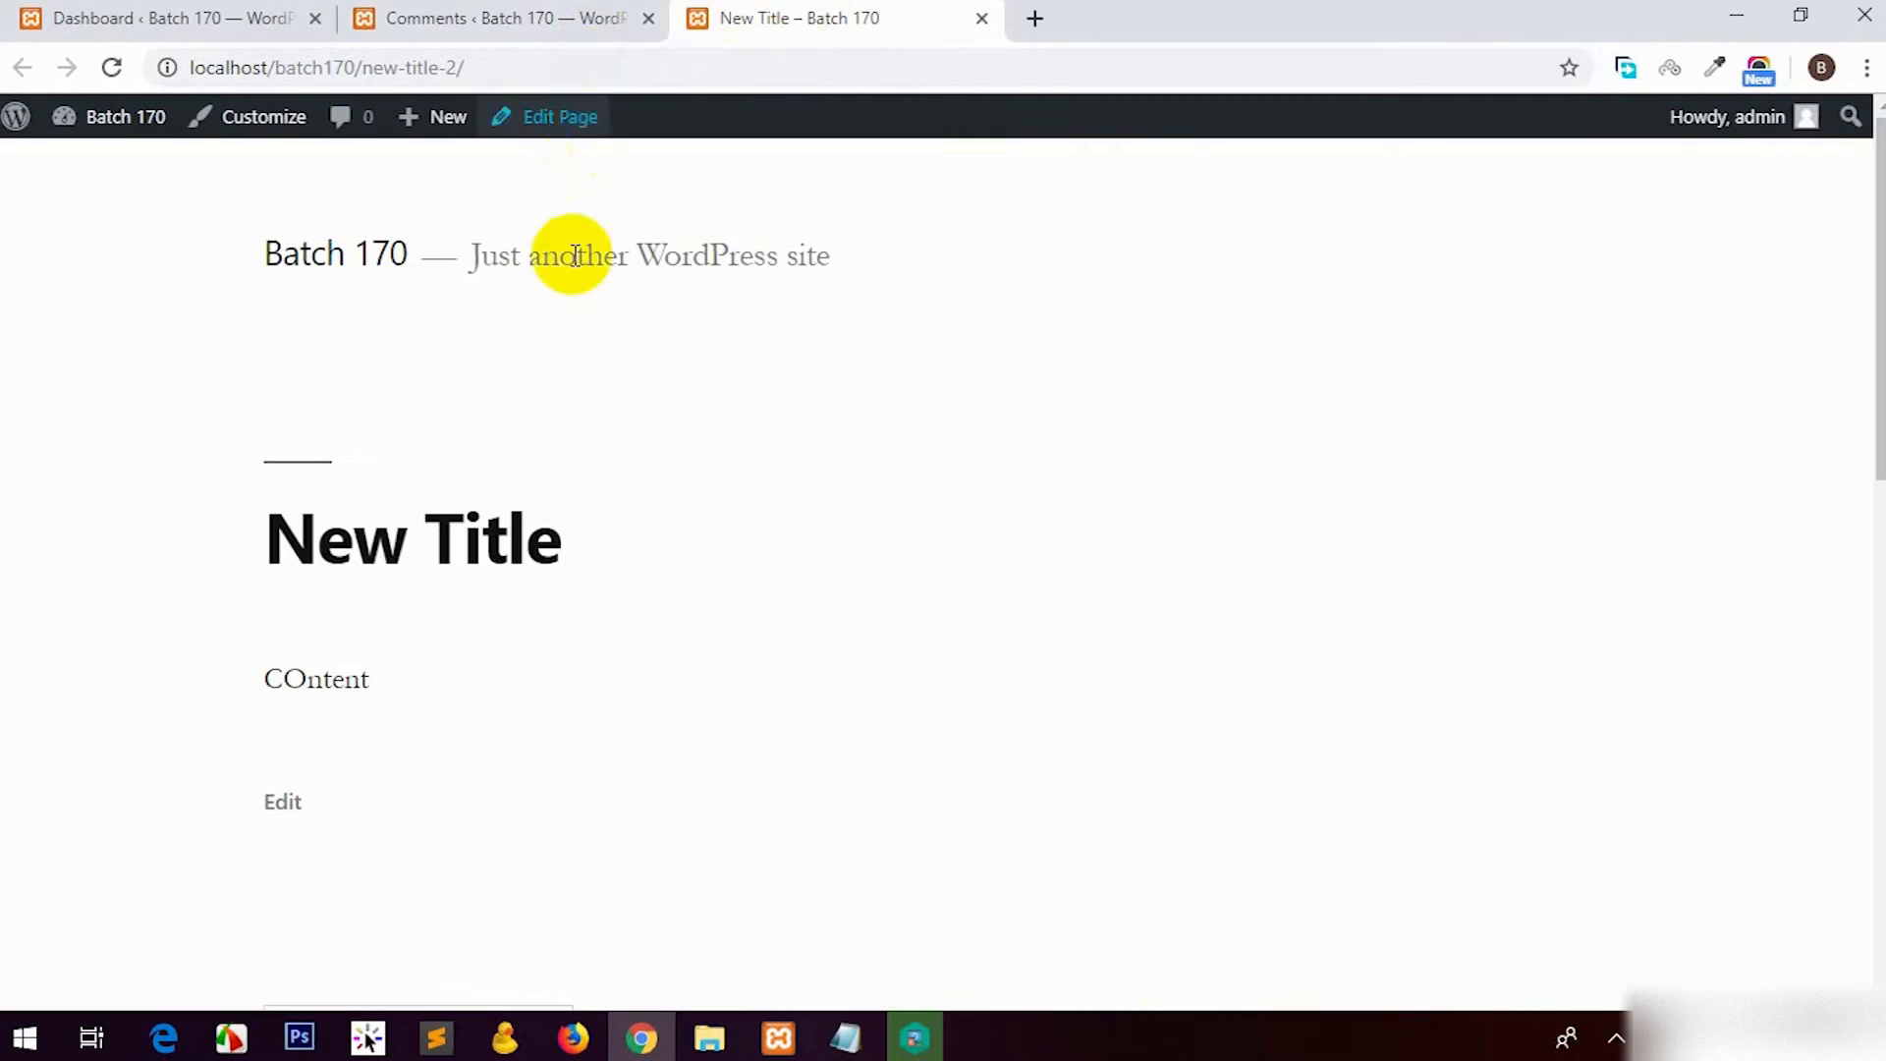
{"action": "left_click", "coordinate": [327, 266]}
{"action": "scroll", "coordinate": [687, 589], "scroll_direction": "down", "scroll_amount": 3}
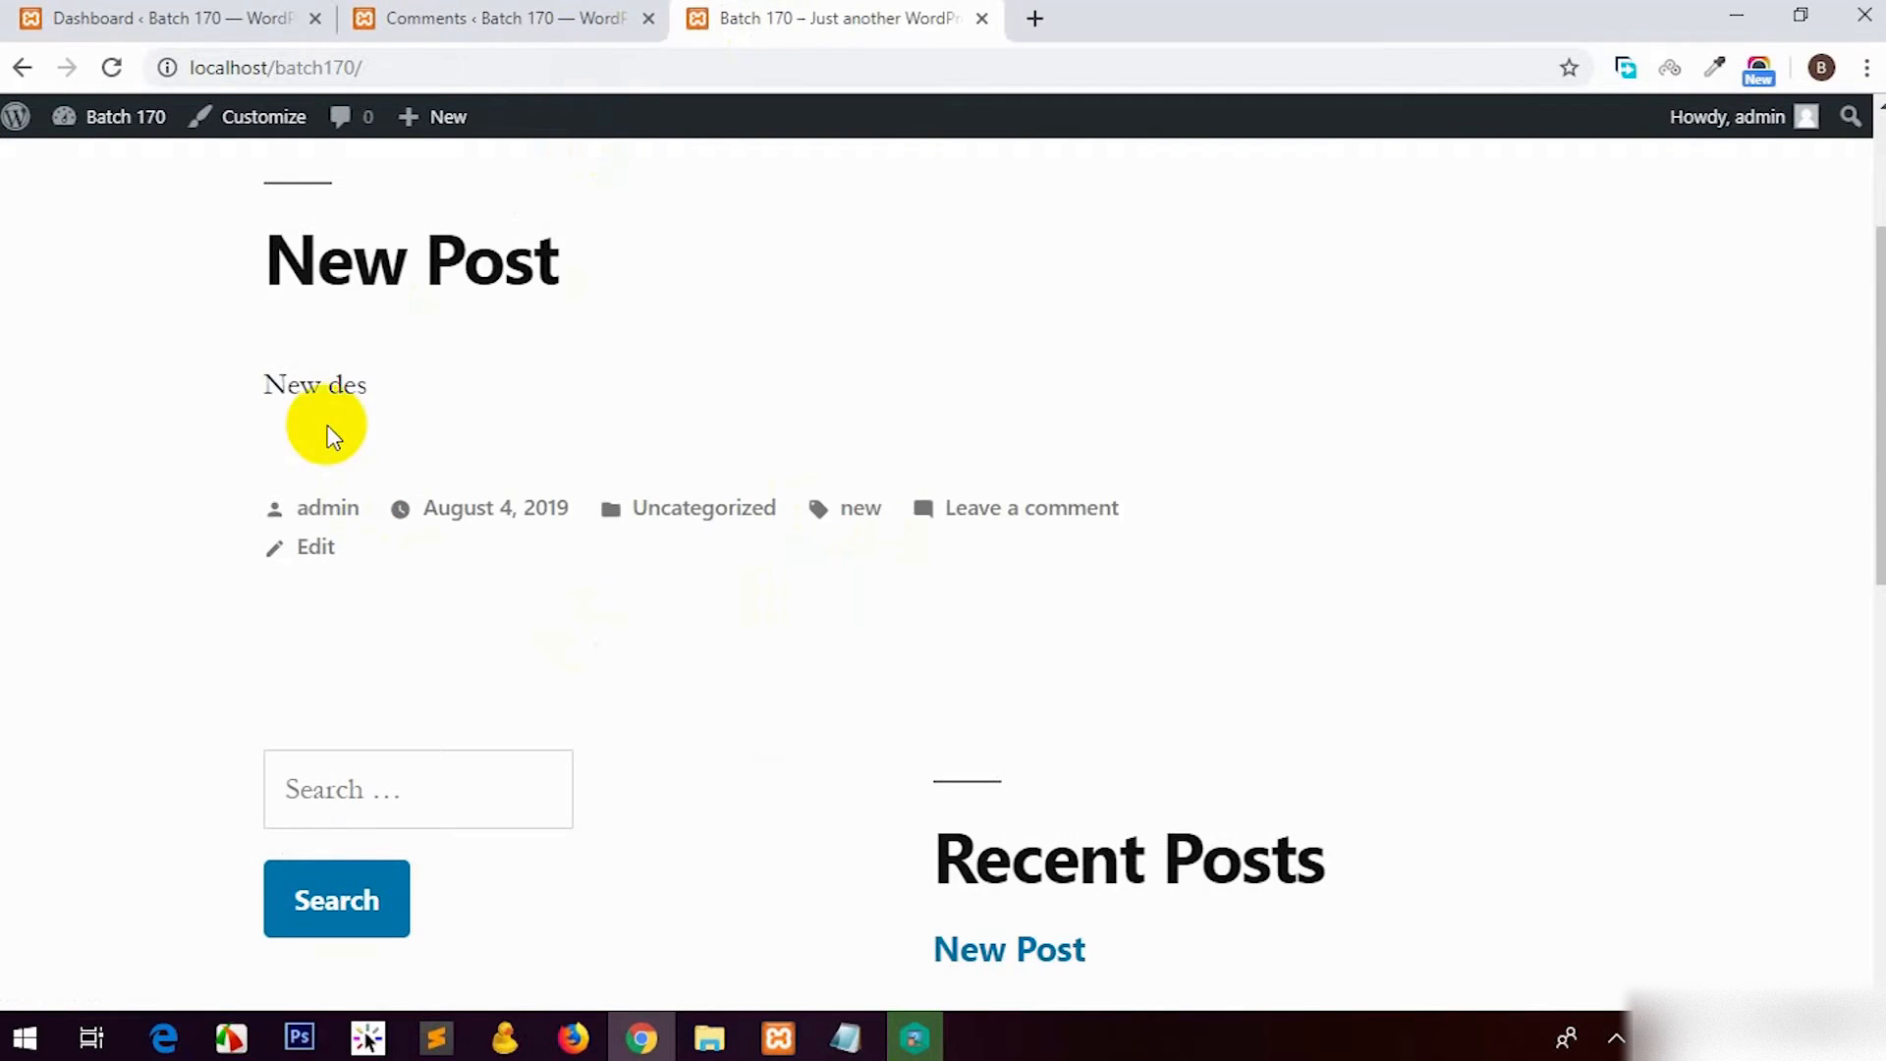
{"action": "left_click", "coordinate": [413, 260]}
{"action": "scroll", "coordinate": [1064, 661], "scroll_direction": "down", "scroll_amount": 6}
{"action": "left_click", "coordinate": [573, 585]}
{"action": "type", "text": "dfvdfv"}
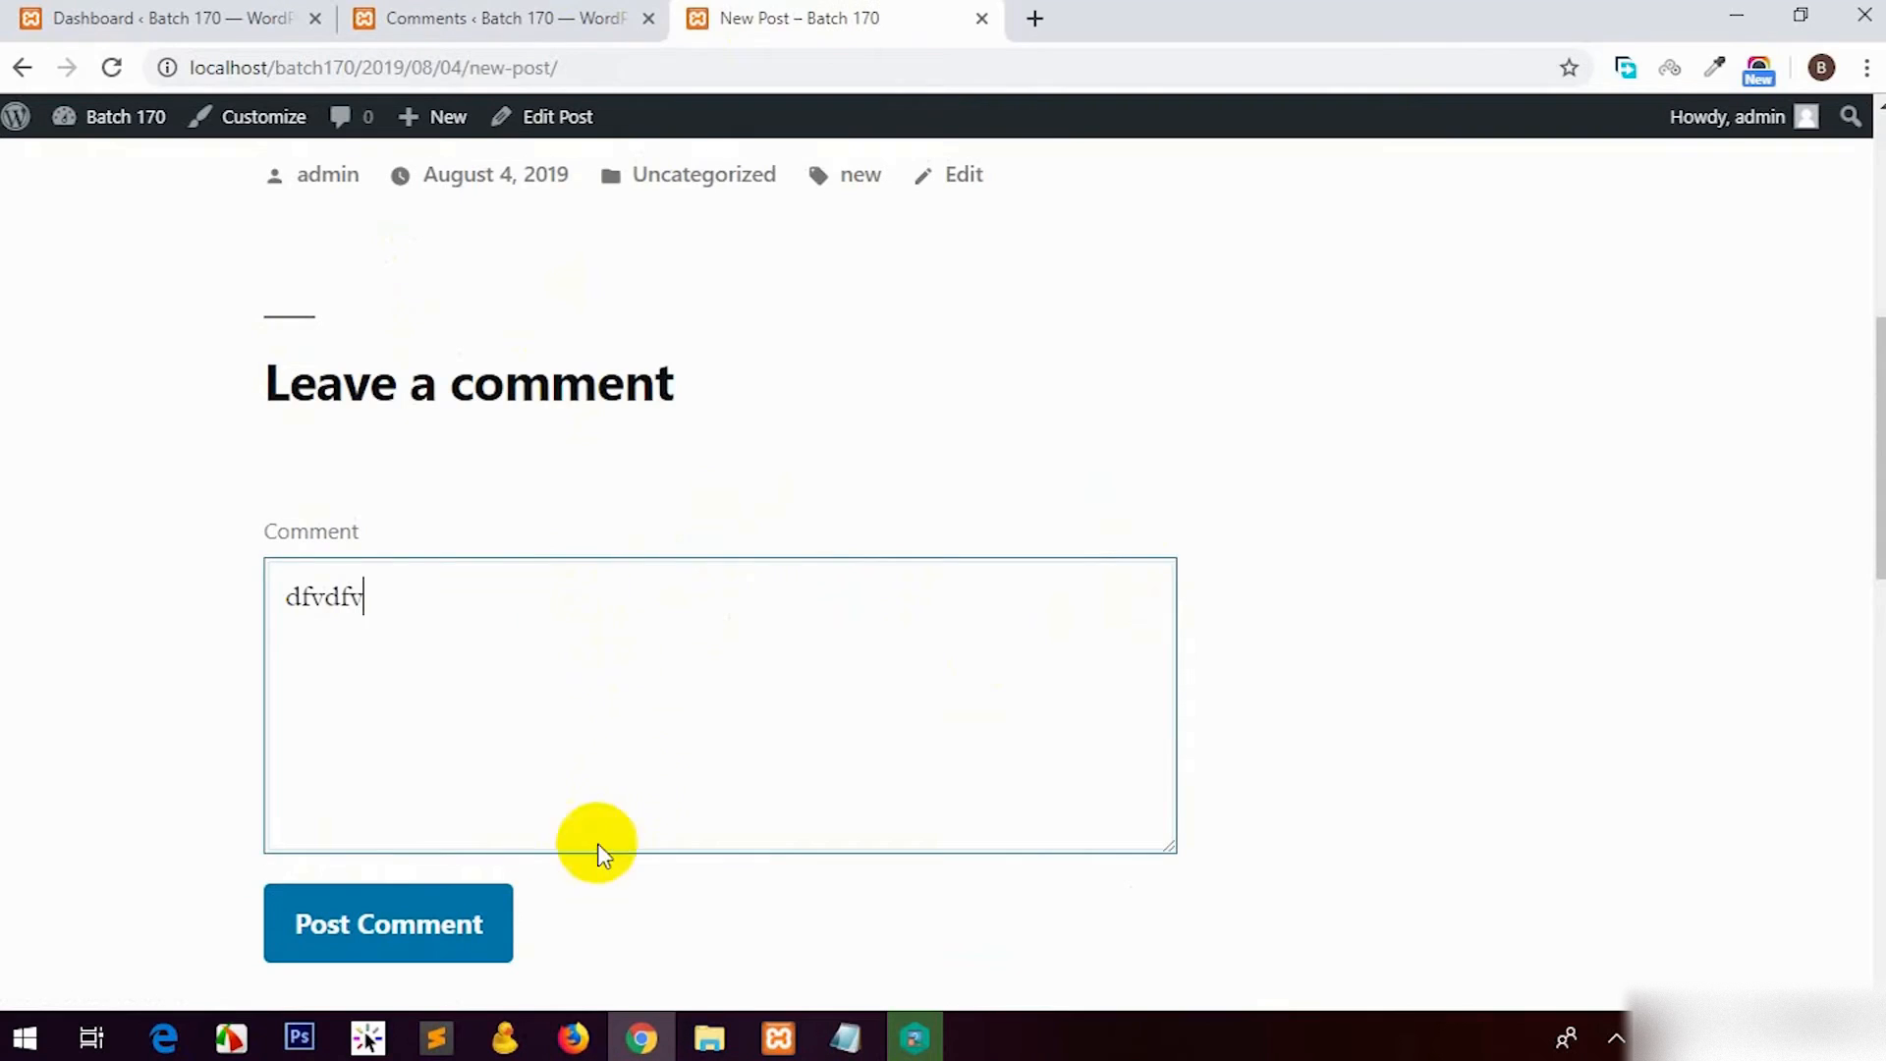
{"action": "left_click", "coordinate": [453, 941]}
Step: Refresh the admin's Comments list and look over the posted comment and its moderation options
{"action": "left_click", "coordinate": [370, 17]}
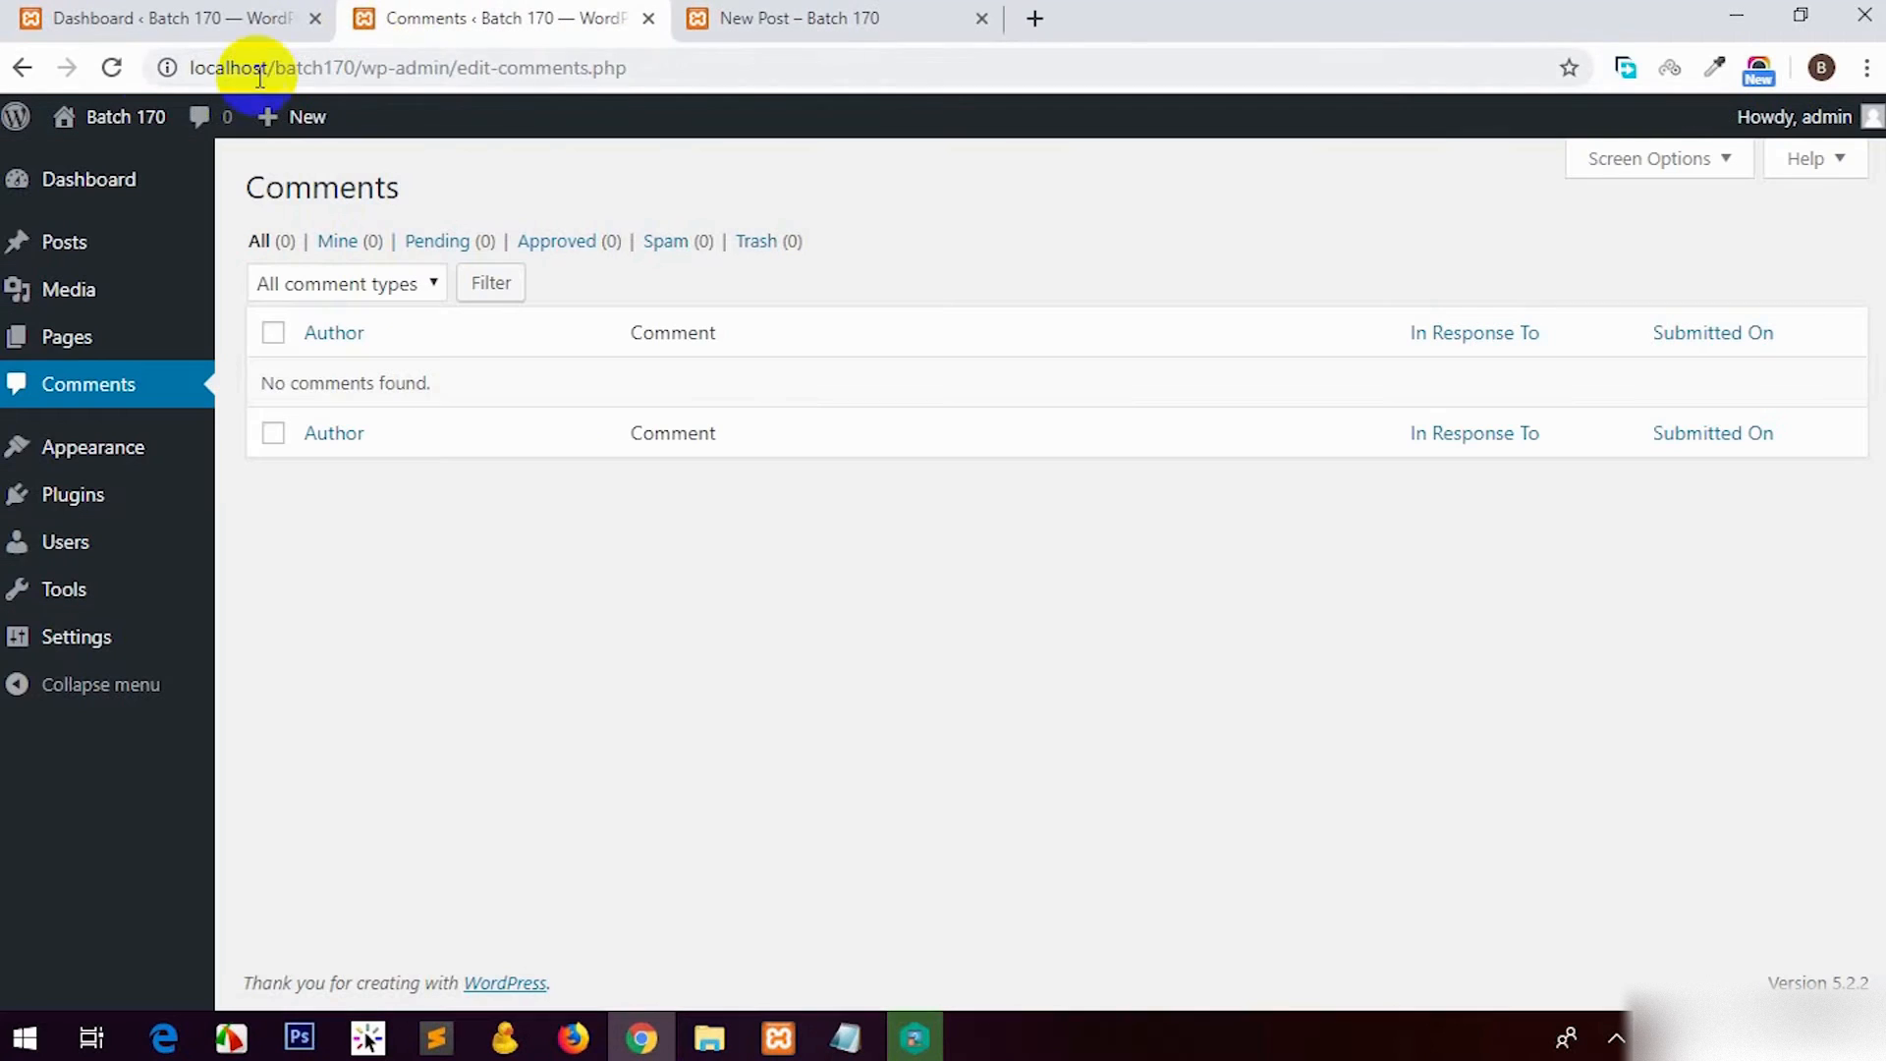
{"action": "left_click", "coordinate": [111, 67]}
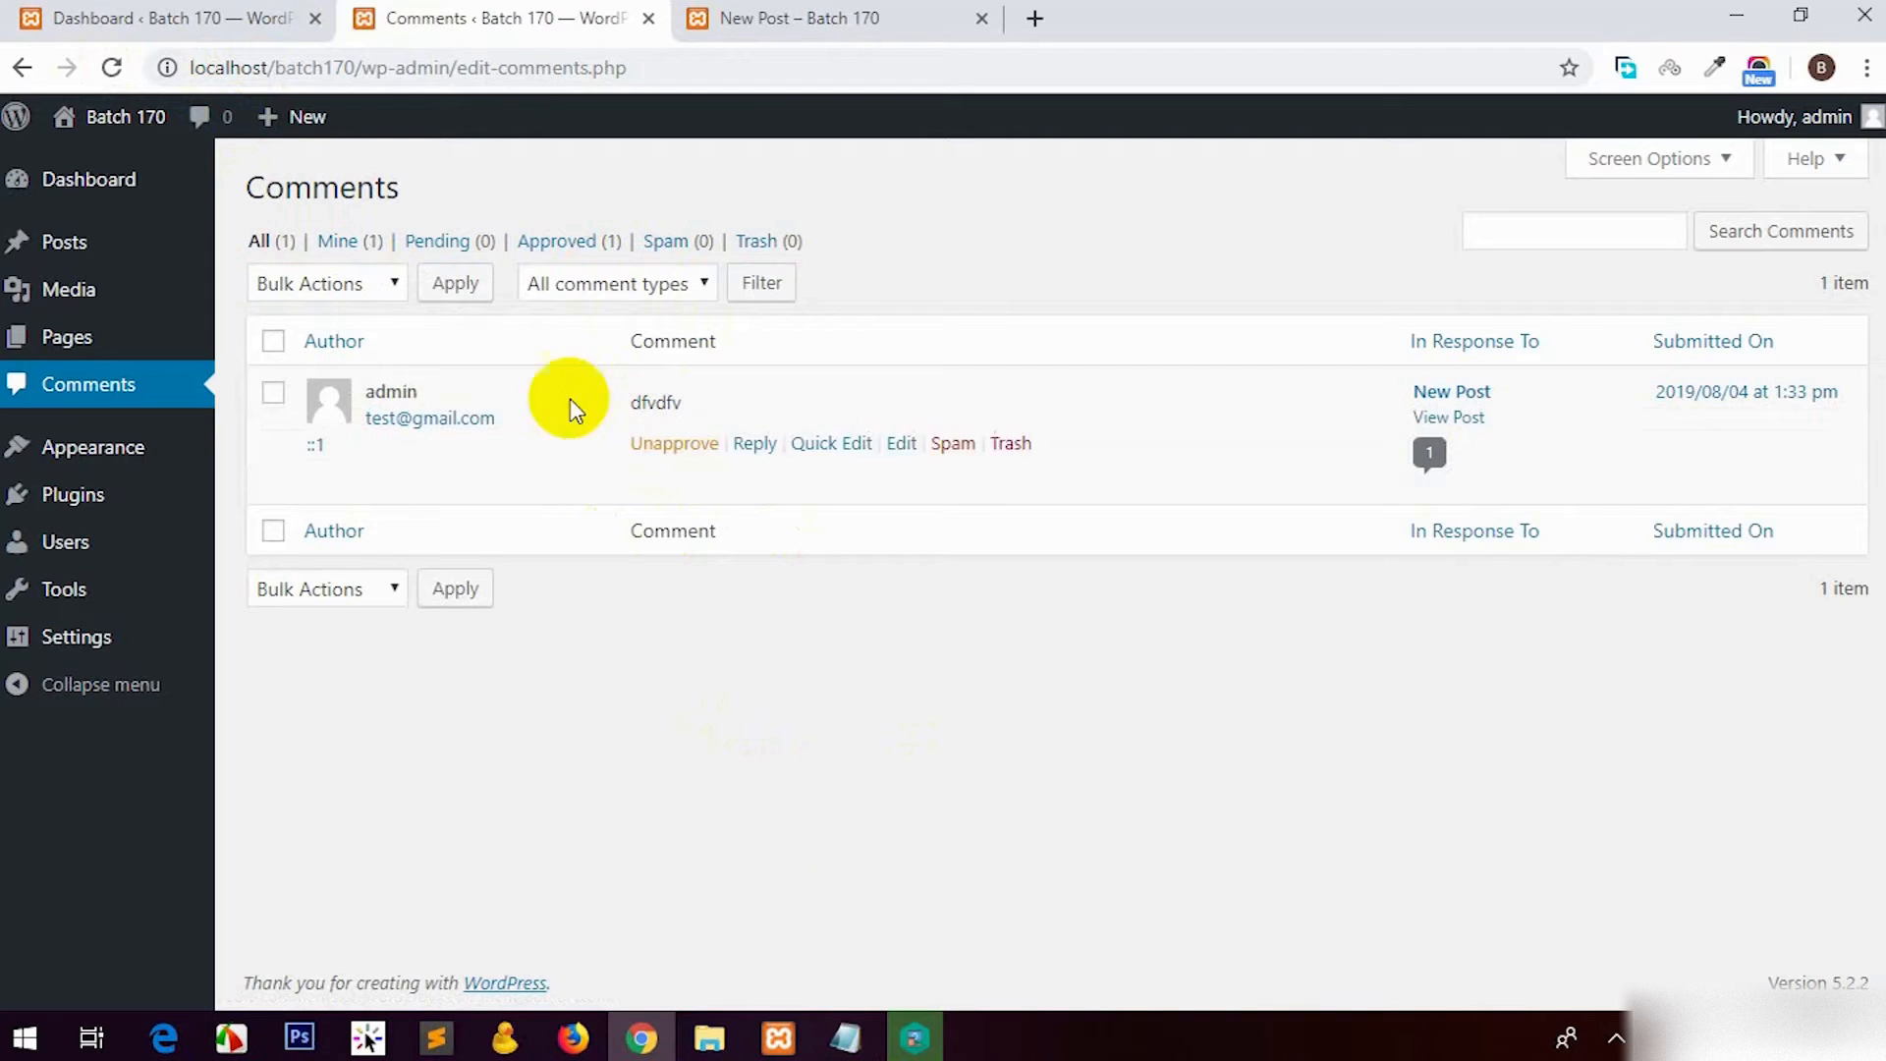
Step: Reply to the "dfvdfv" comment on "New Post" from the Comments list with the text "dfvdfv"
{"action": "left_click", "coordinate": [754, 444]}
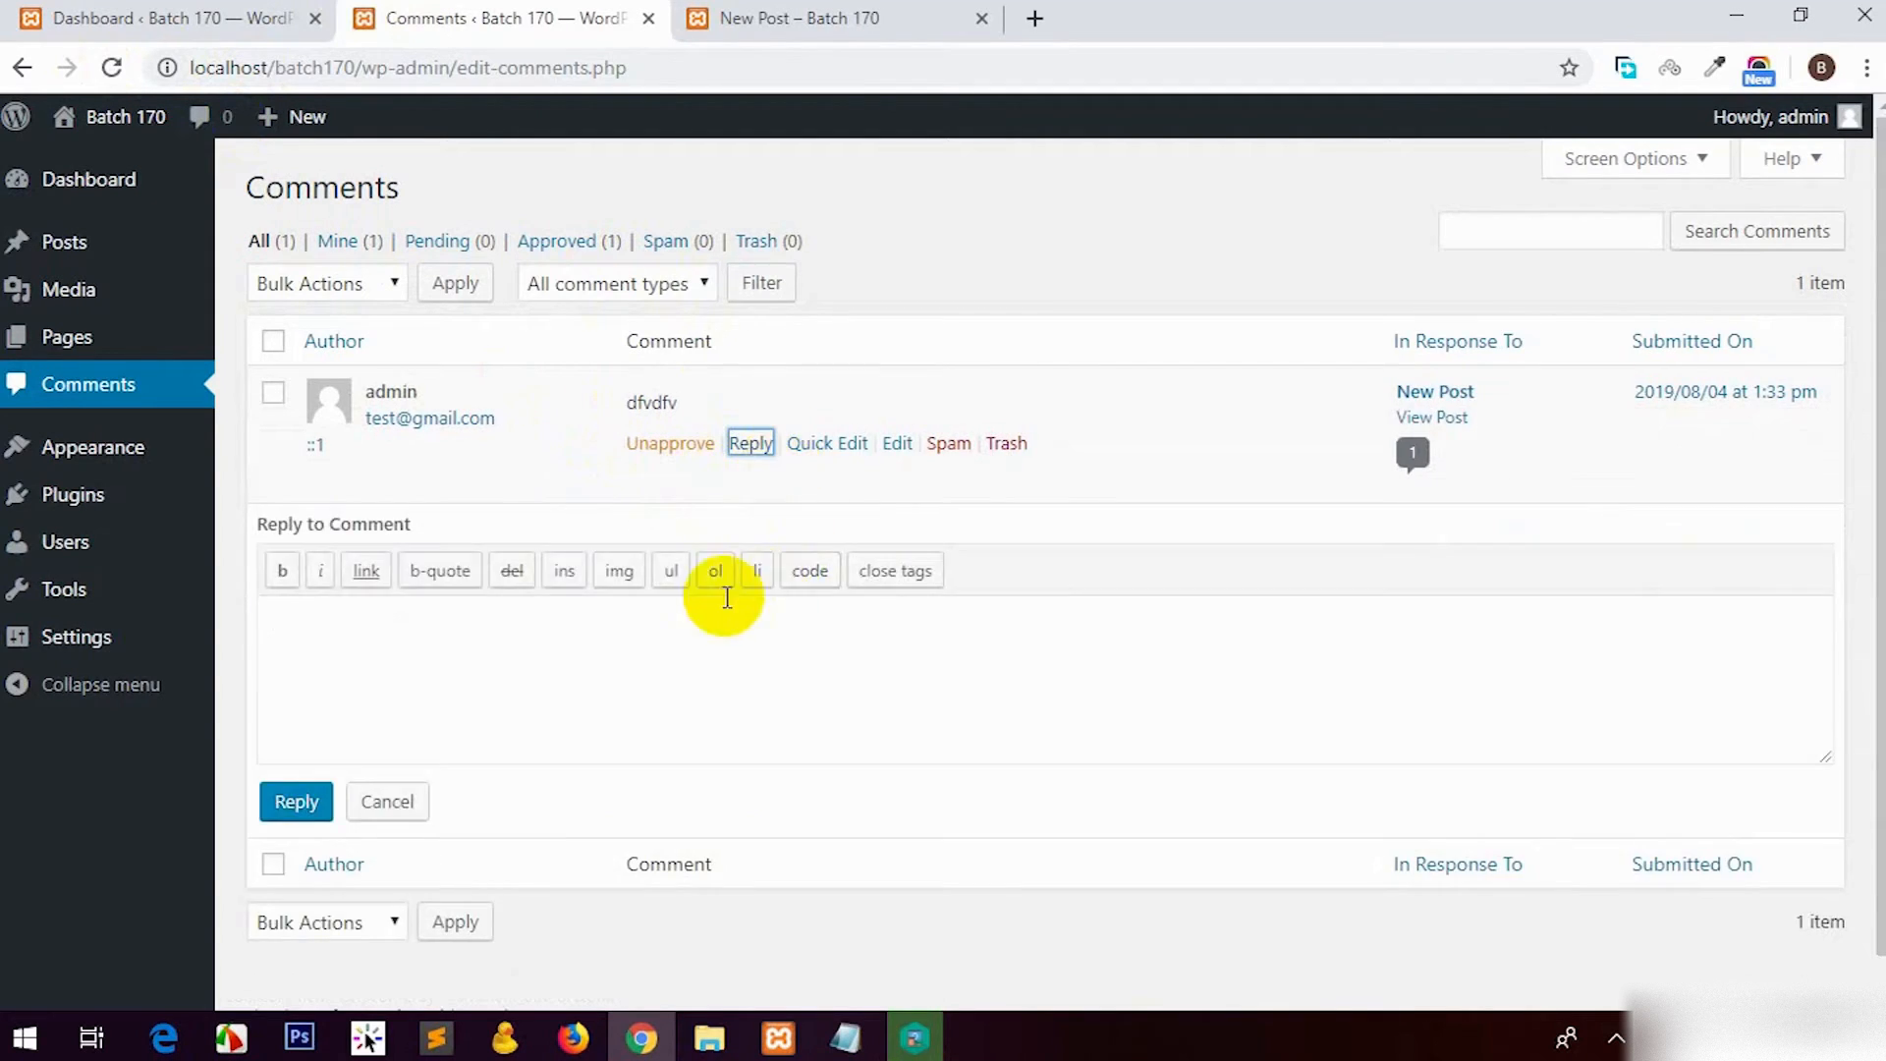
{"action": "type", "text": "dfvdfv"}
{"action": "left_click", "coordinate": [294, 800]}
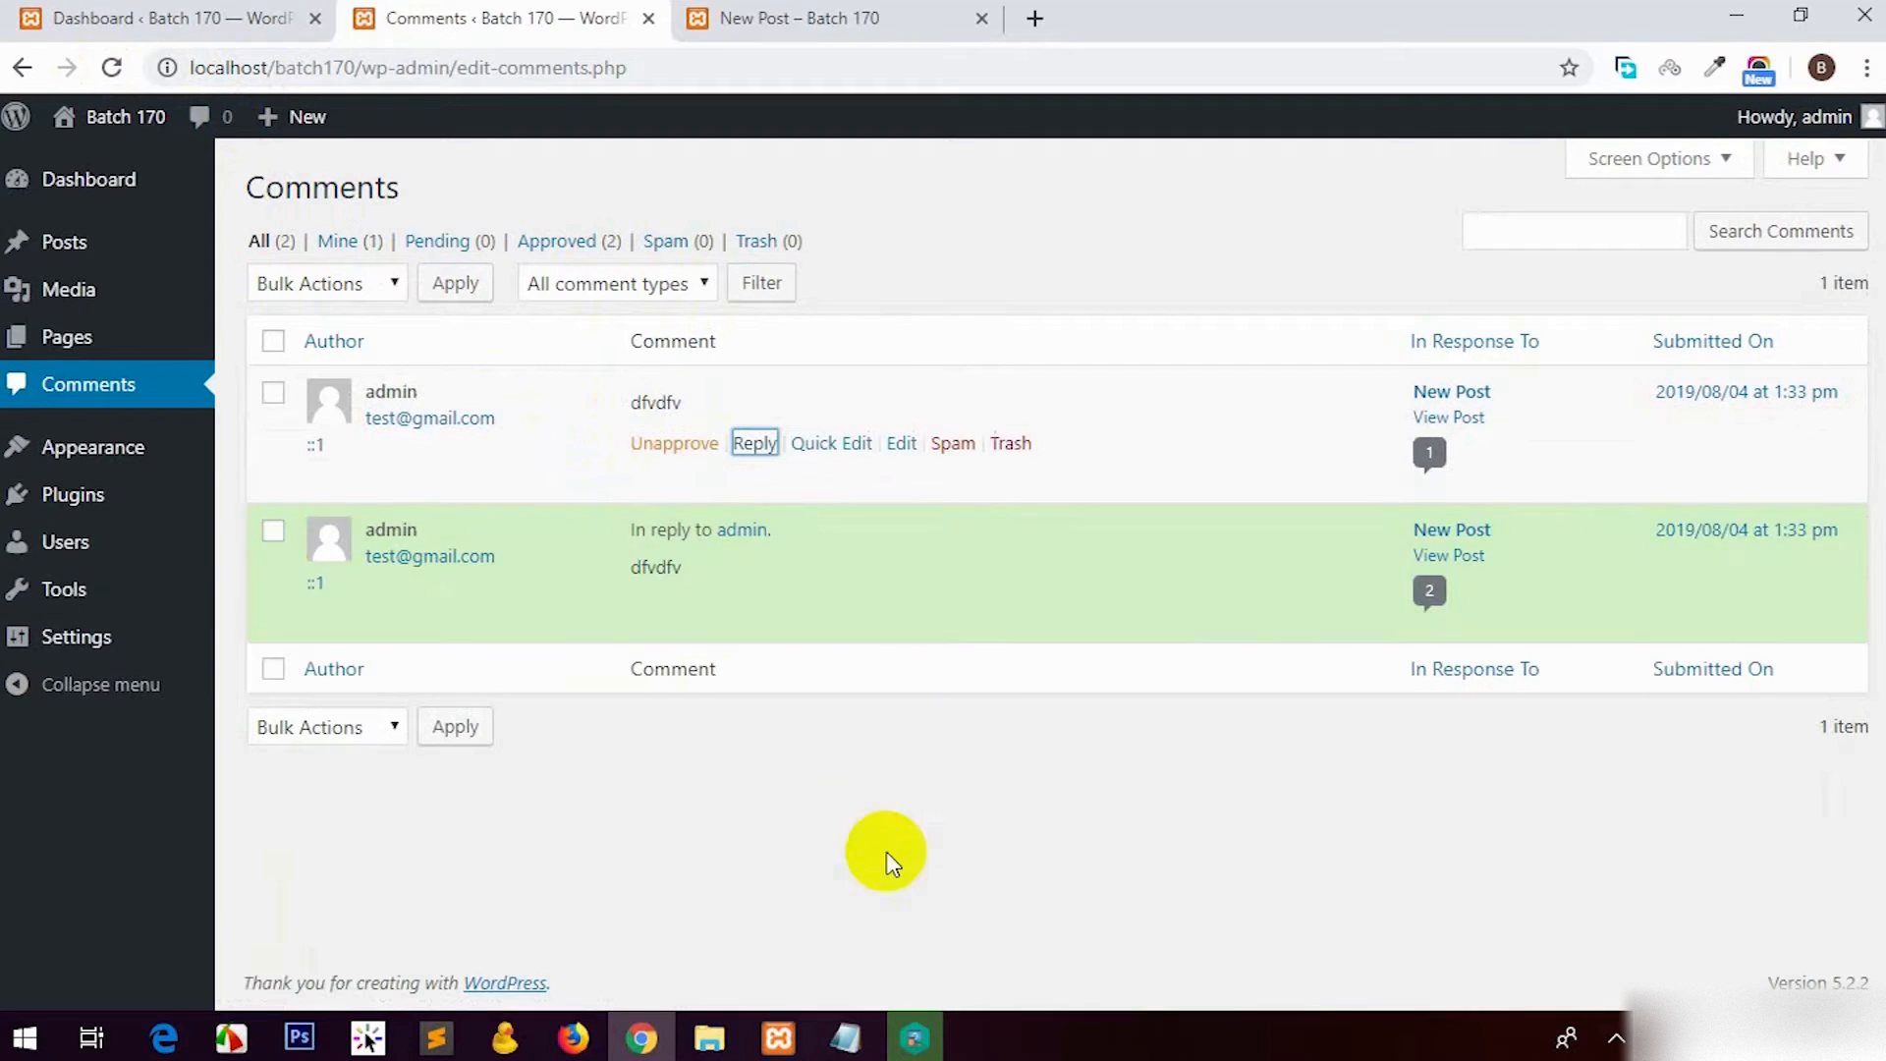
Step: Reload the live "New Post" page, check the nested reply under the original comment, and open that reply's own answer form
{"action": "left_click", "coordinate": [800, 18]}
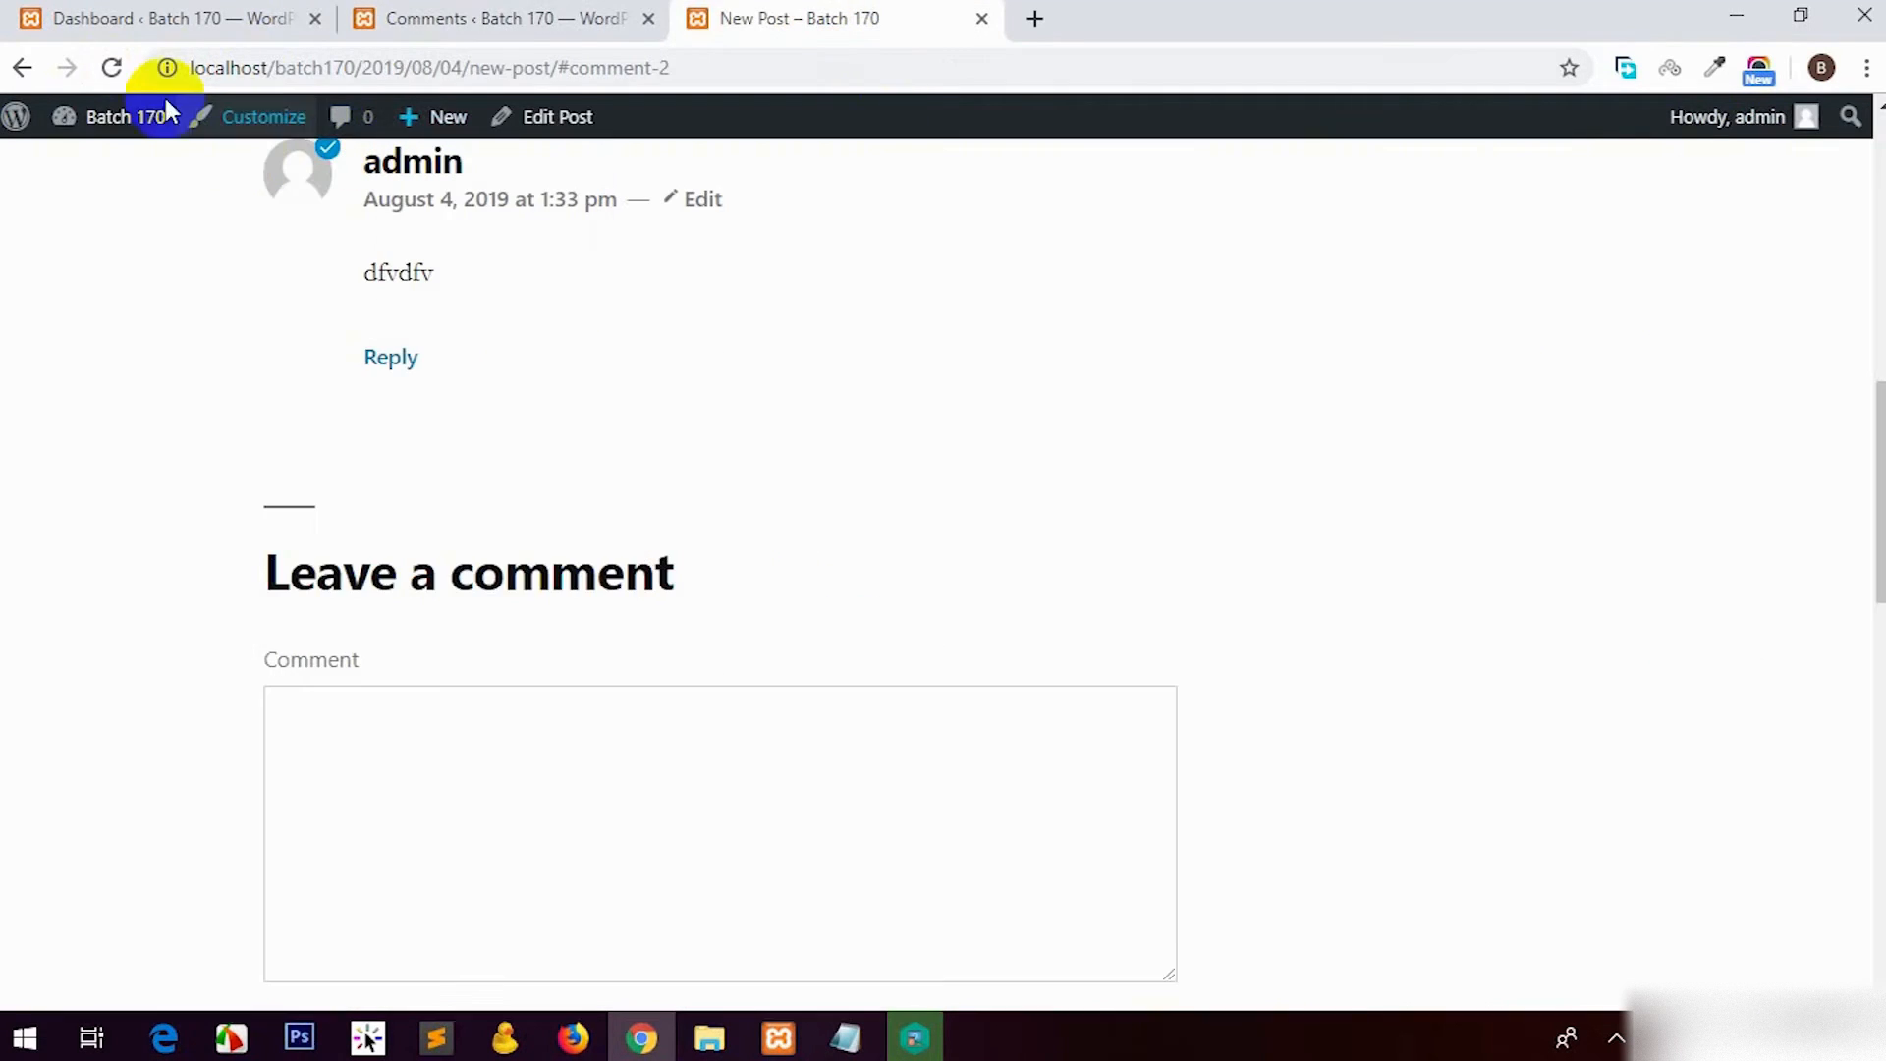
{"action": "left_click", "coordinate": [111, 67]}
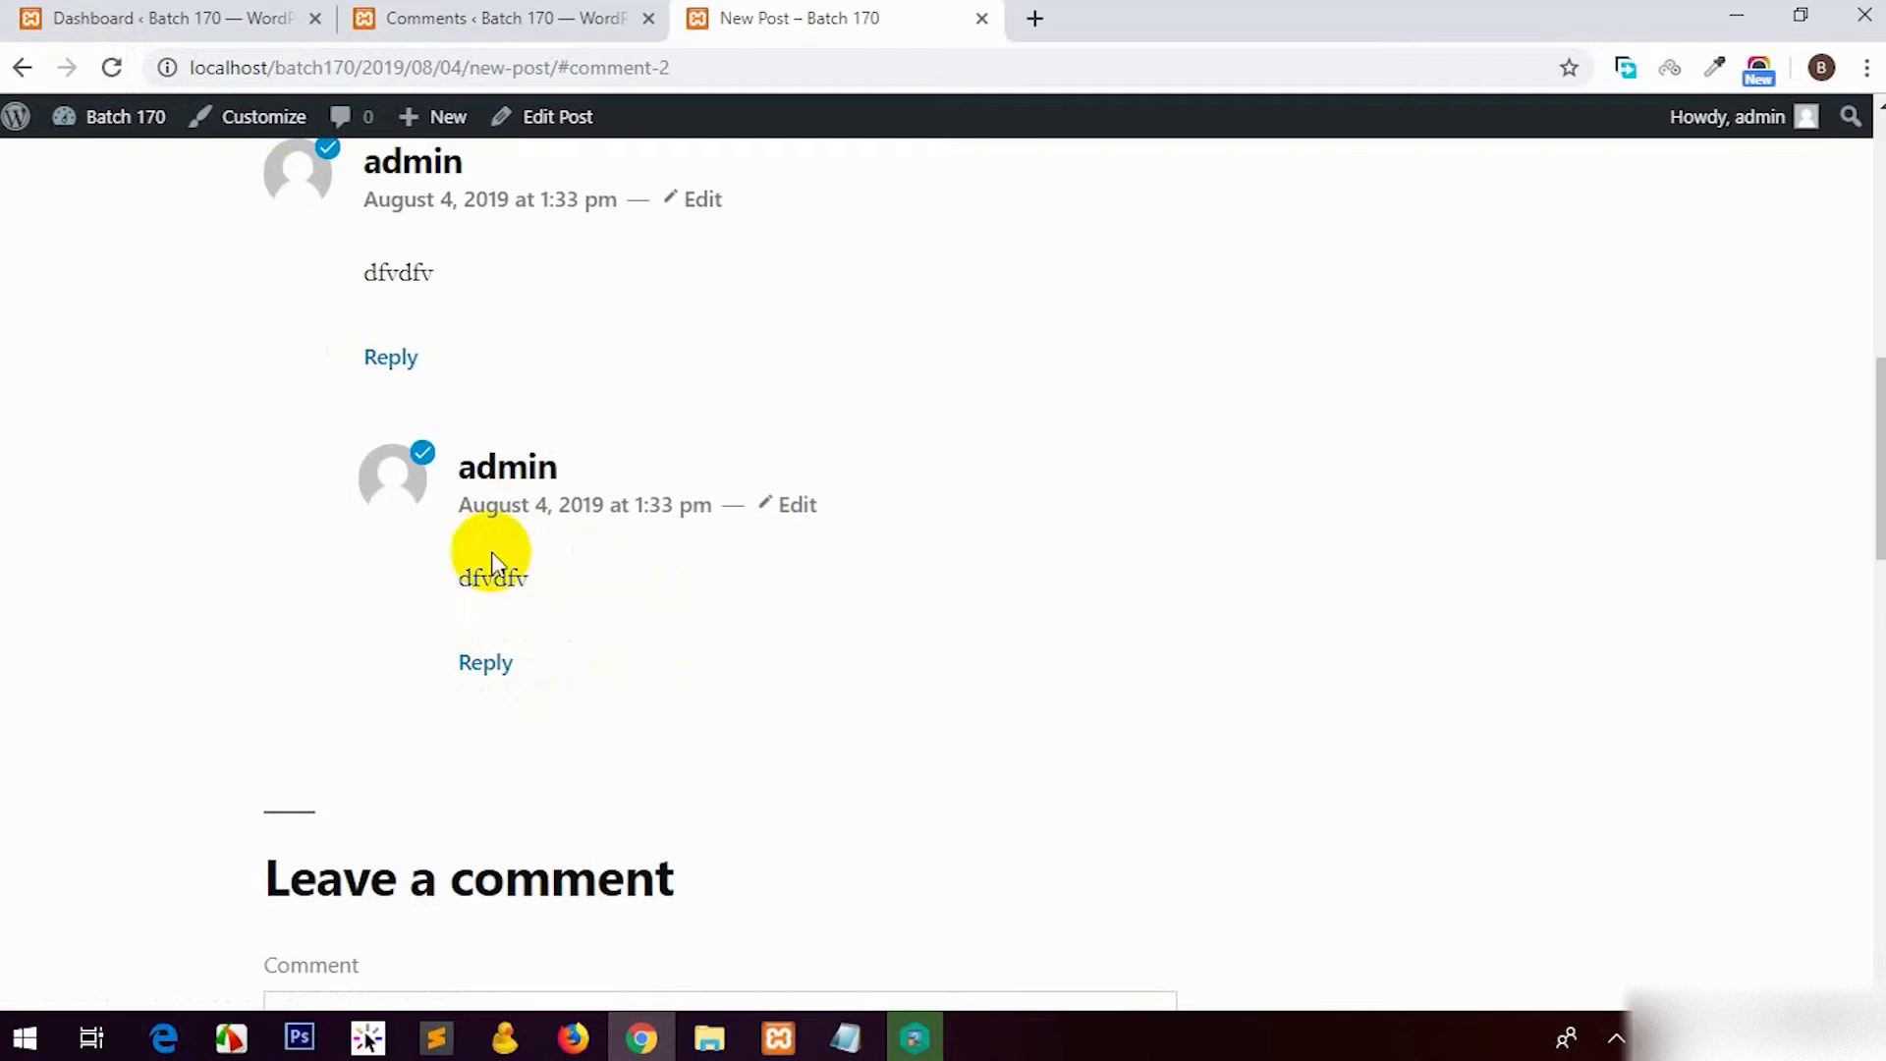
{"action": "left_click_drag", "start_coordinate": [362, 274], "coordinate": [576, 289]}
{"action": "left_click_drag", "start_coordinate": [433, 577], "coordinate": [535, 581]}
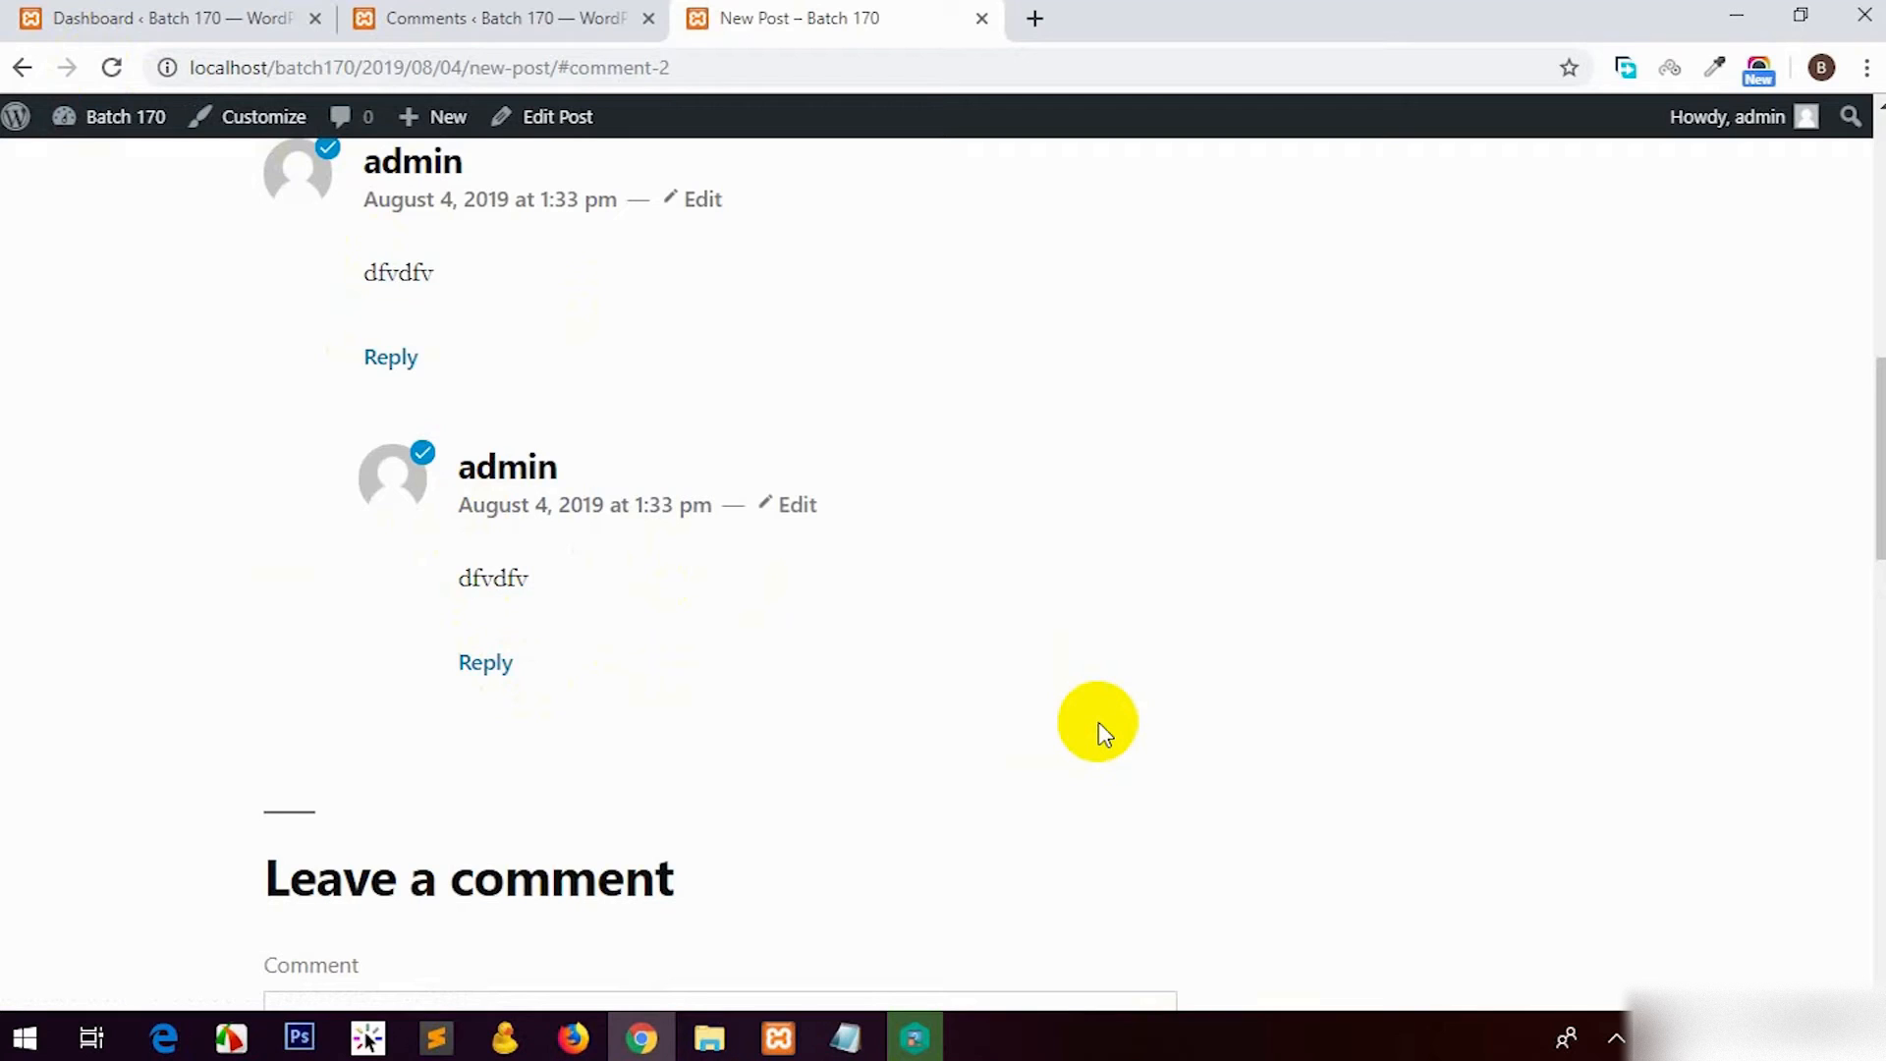
{"action": "left_click", "coordinate": [503, 662]}
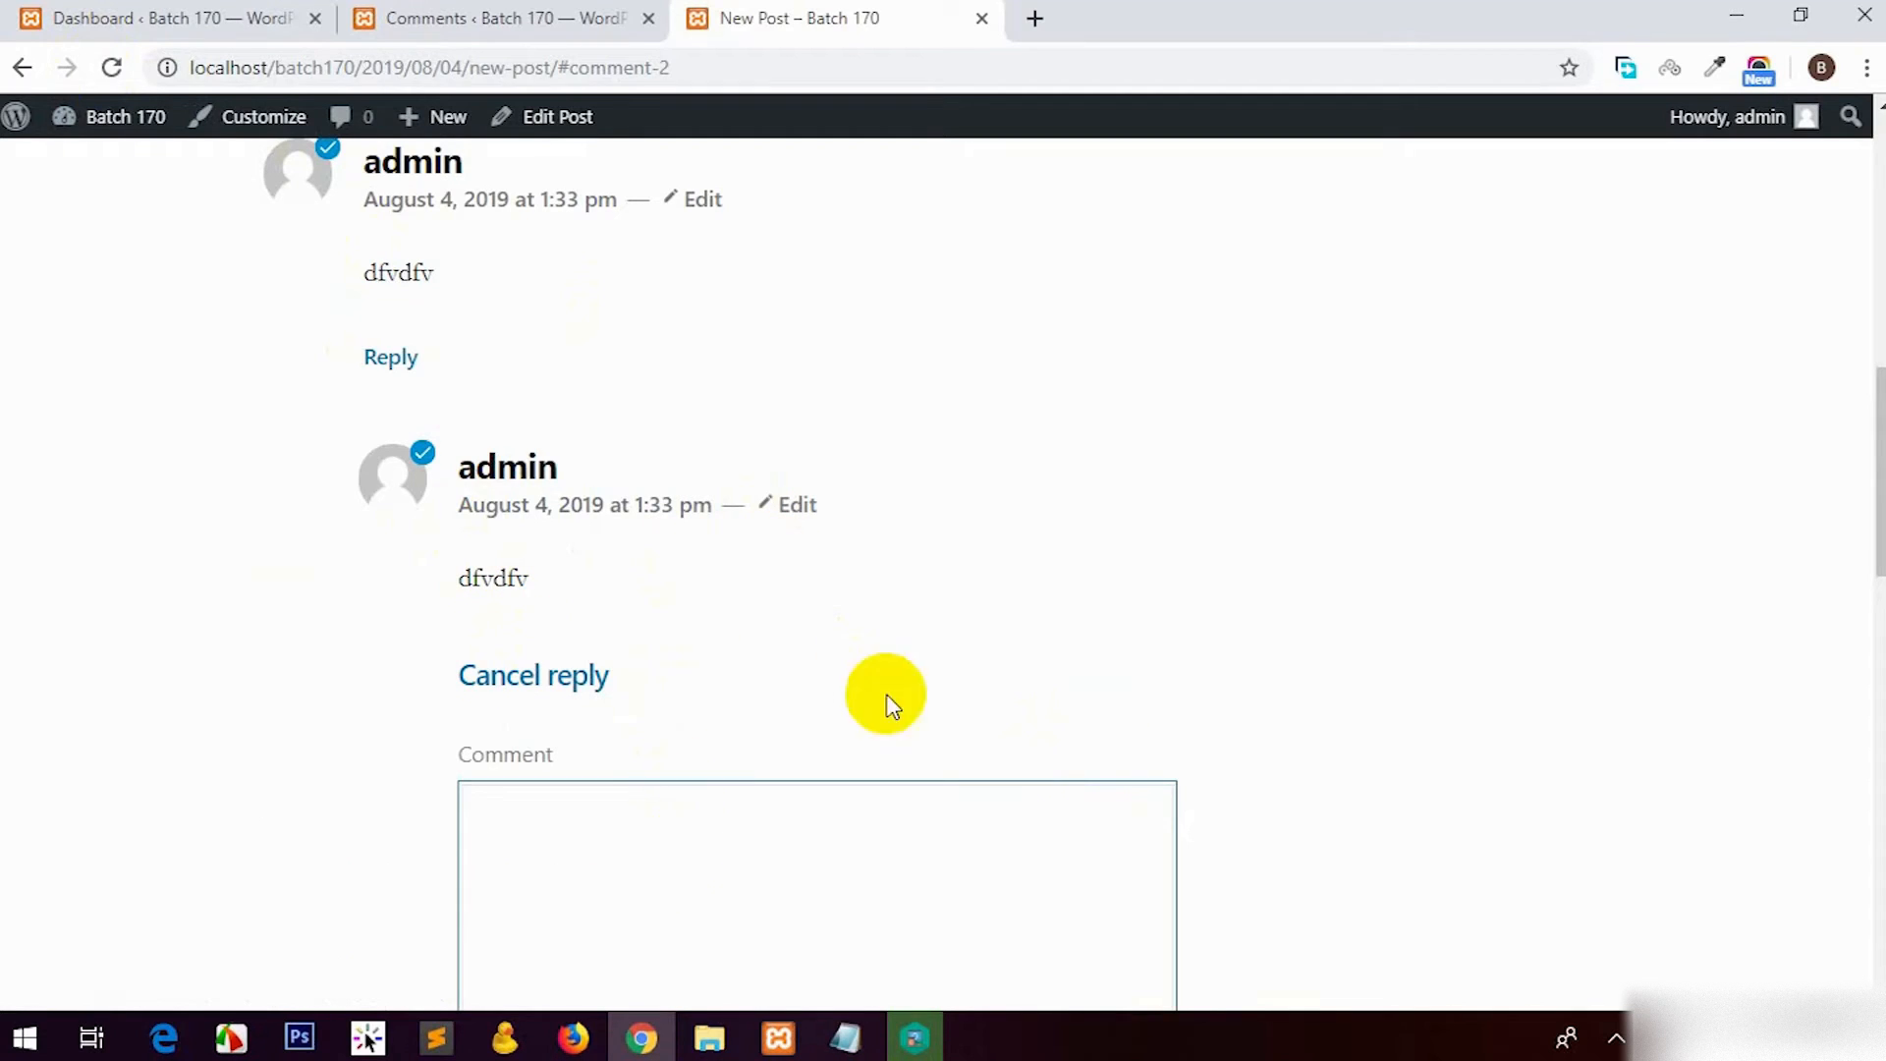
Step: Answer the nested "dfvdfv" reply from the admin's Comments list with the text "vdfvd"
{"action": "left_click", "coordinate": [496, 19]}
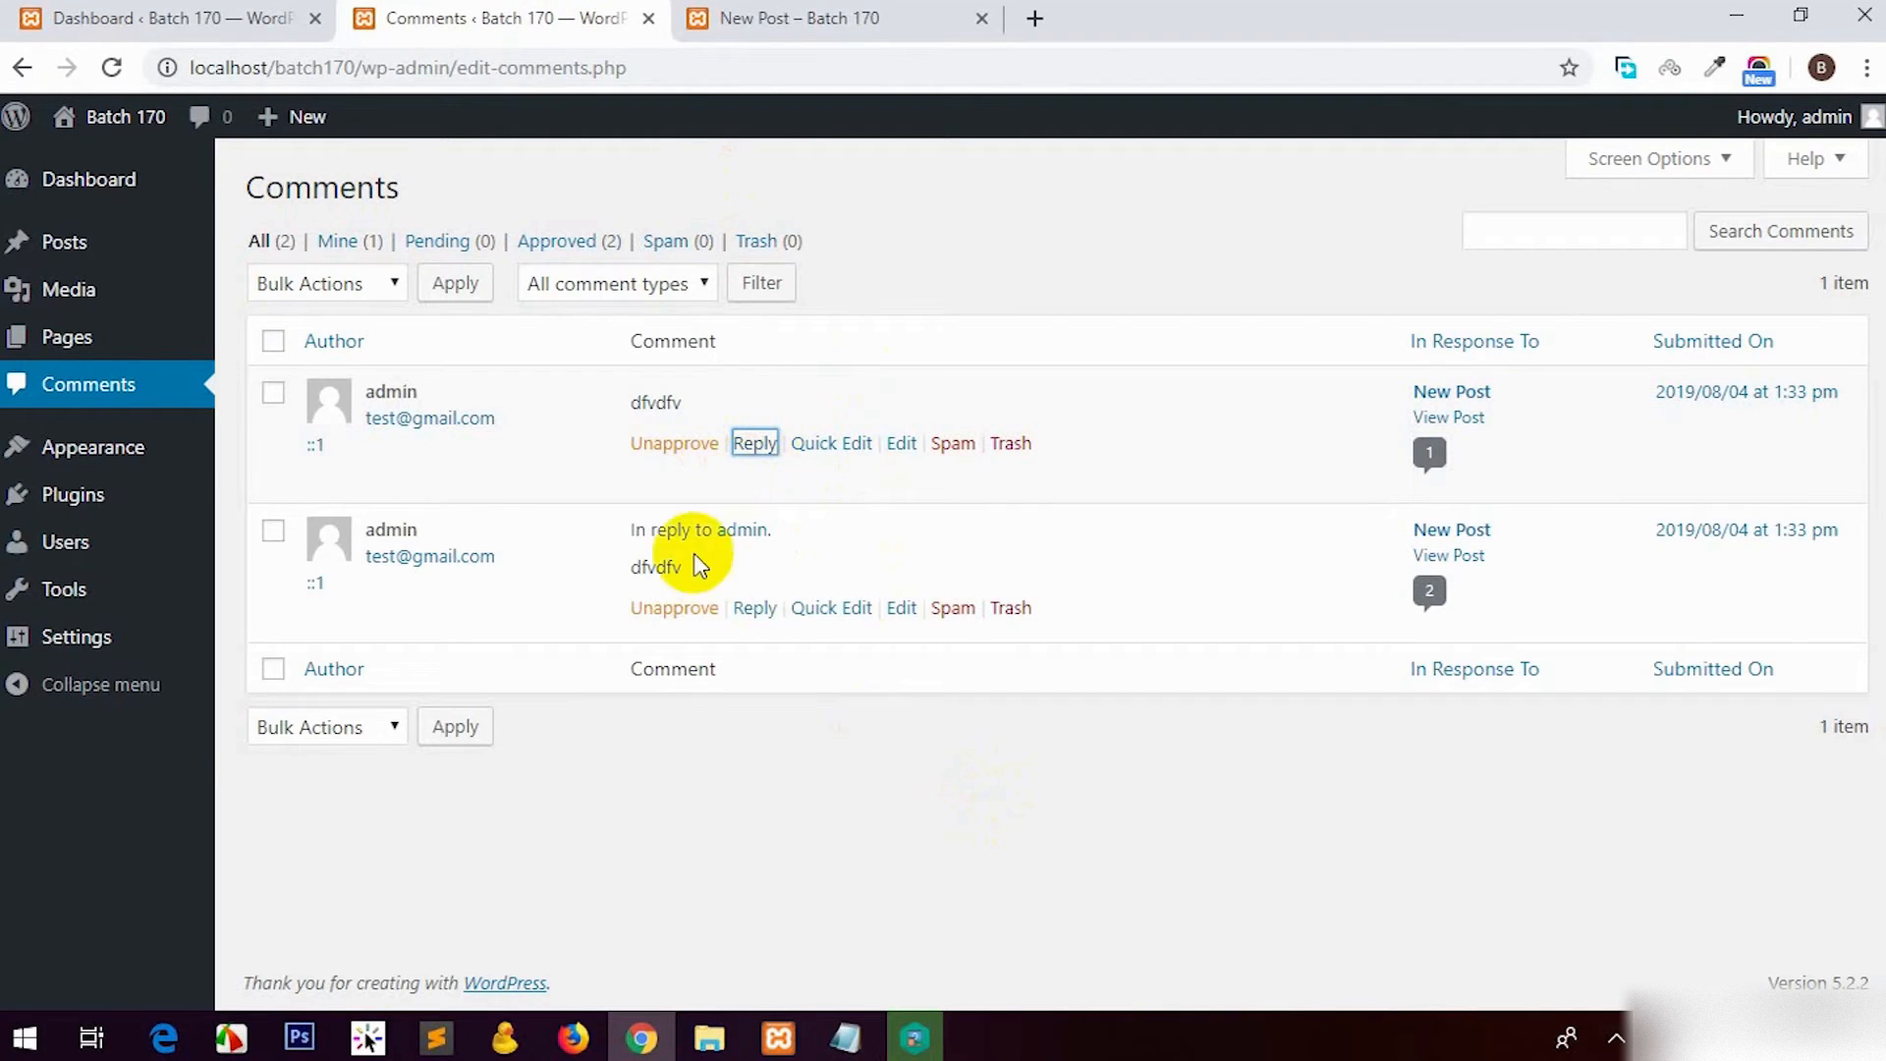
{"action": "left_click", "coordinate": [753, 608]}
{"action": "type", "text": "vdfvd"}
{"action": "left_click", "coordinate": [294, 934]}
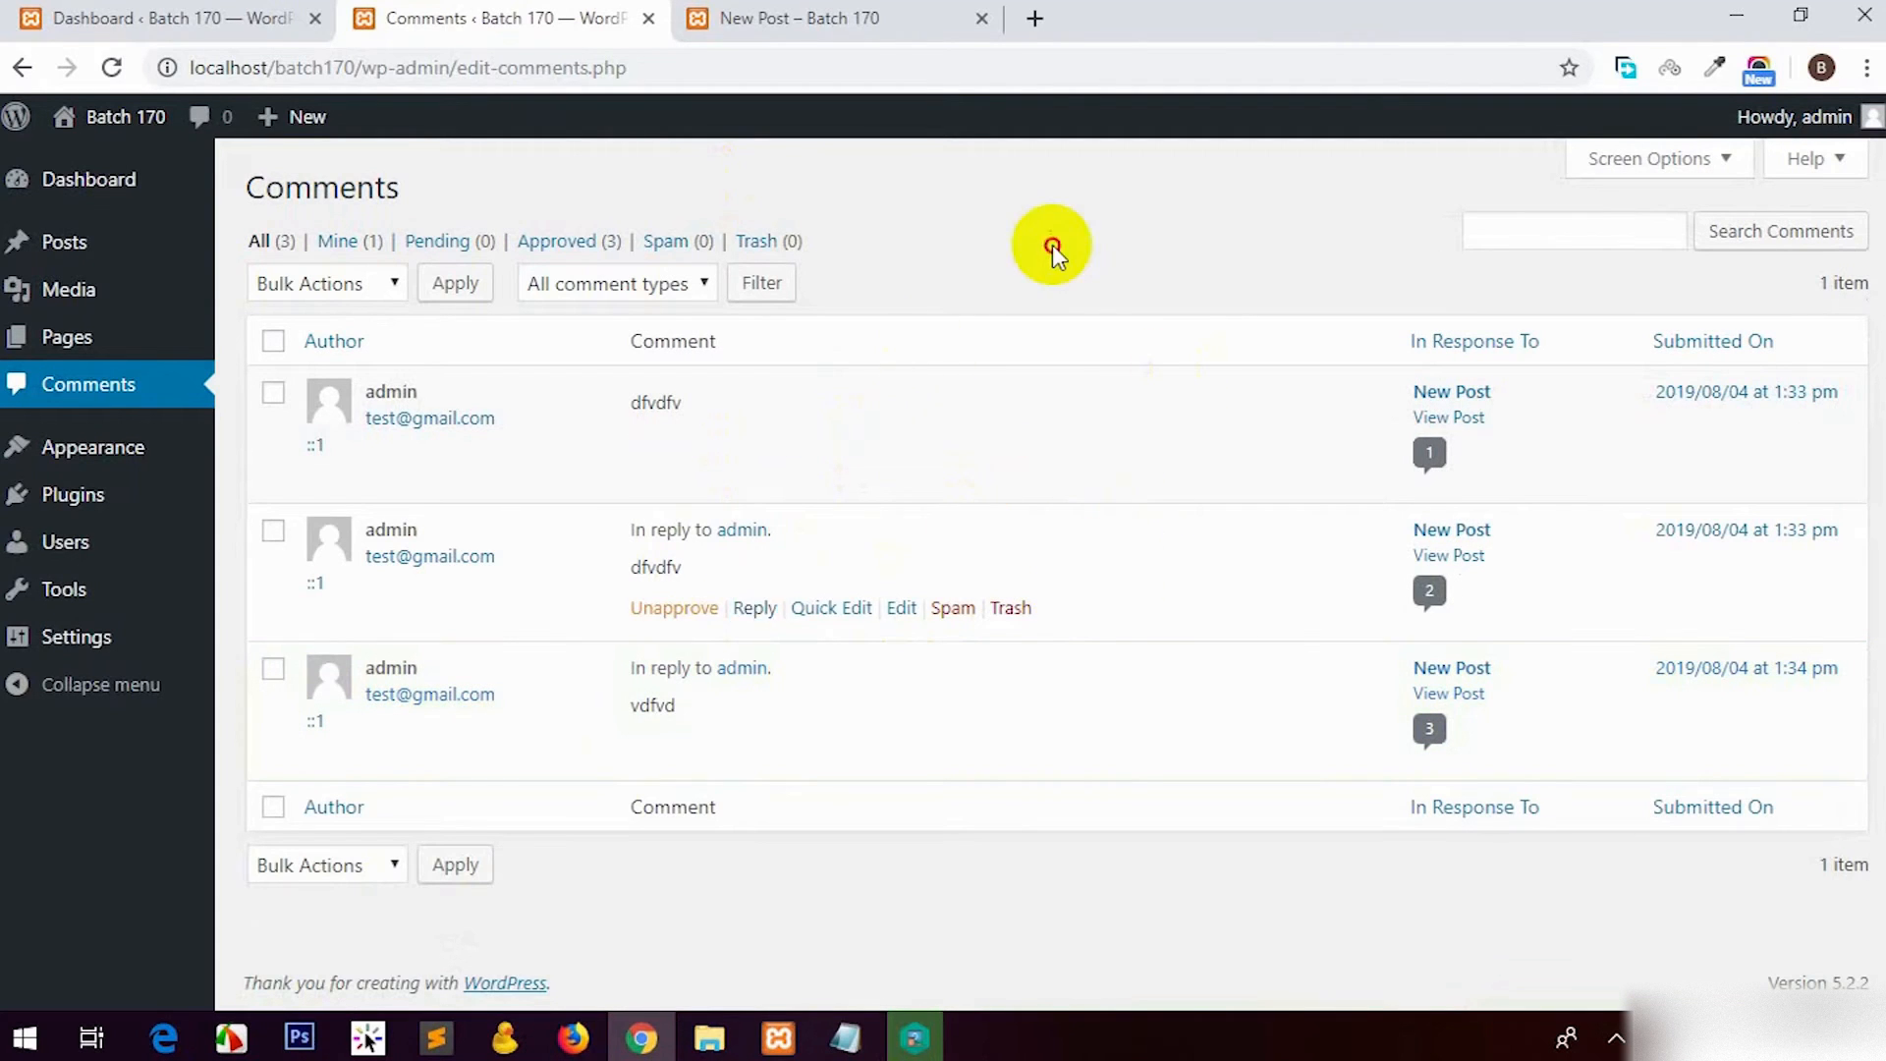
Step: Edit the original "dfvdfv" comment so its text reads "sabas", and update it
{"action": "left_click", "coordinate": [899, 444]}
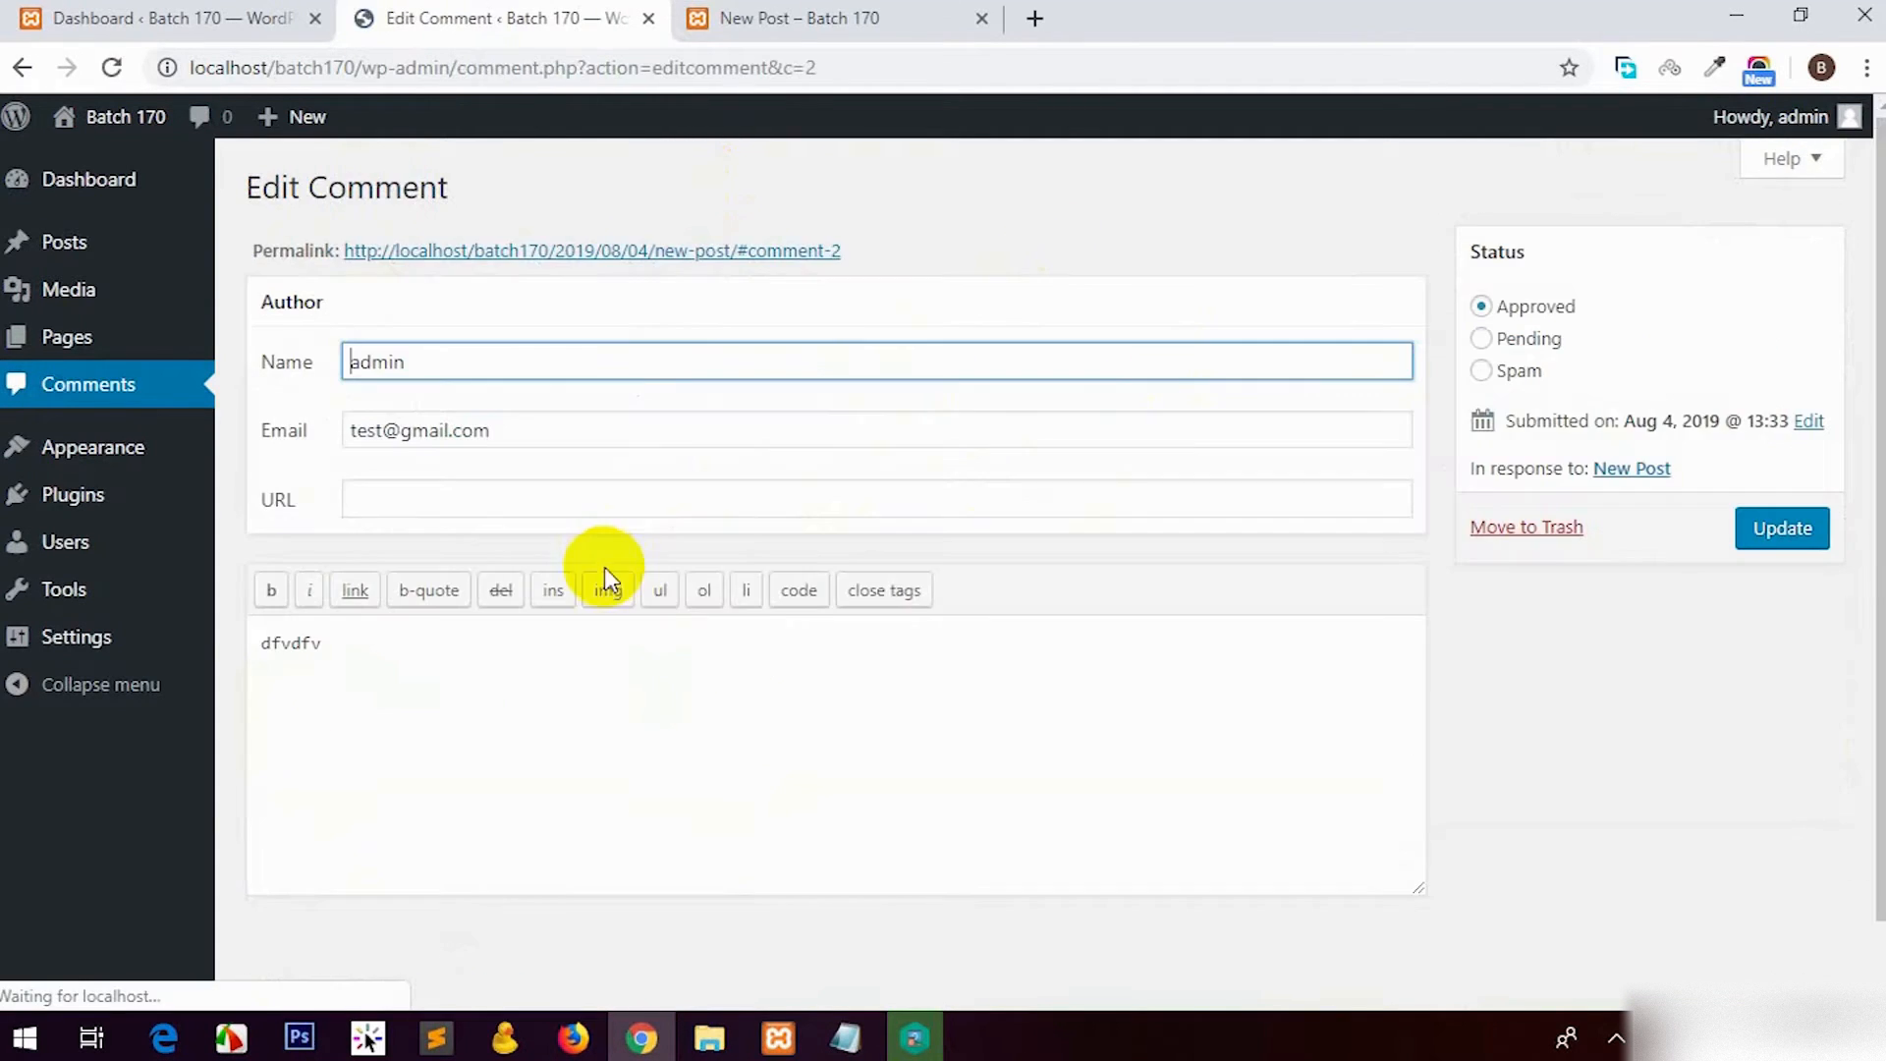
{"action": "left_click", "coordinate": [496, 671]}
{"action": "key", "text": "ctrl+a"}
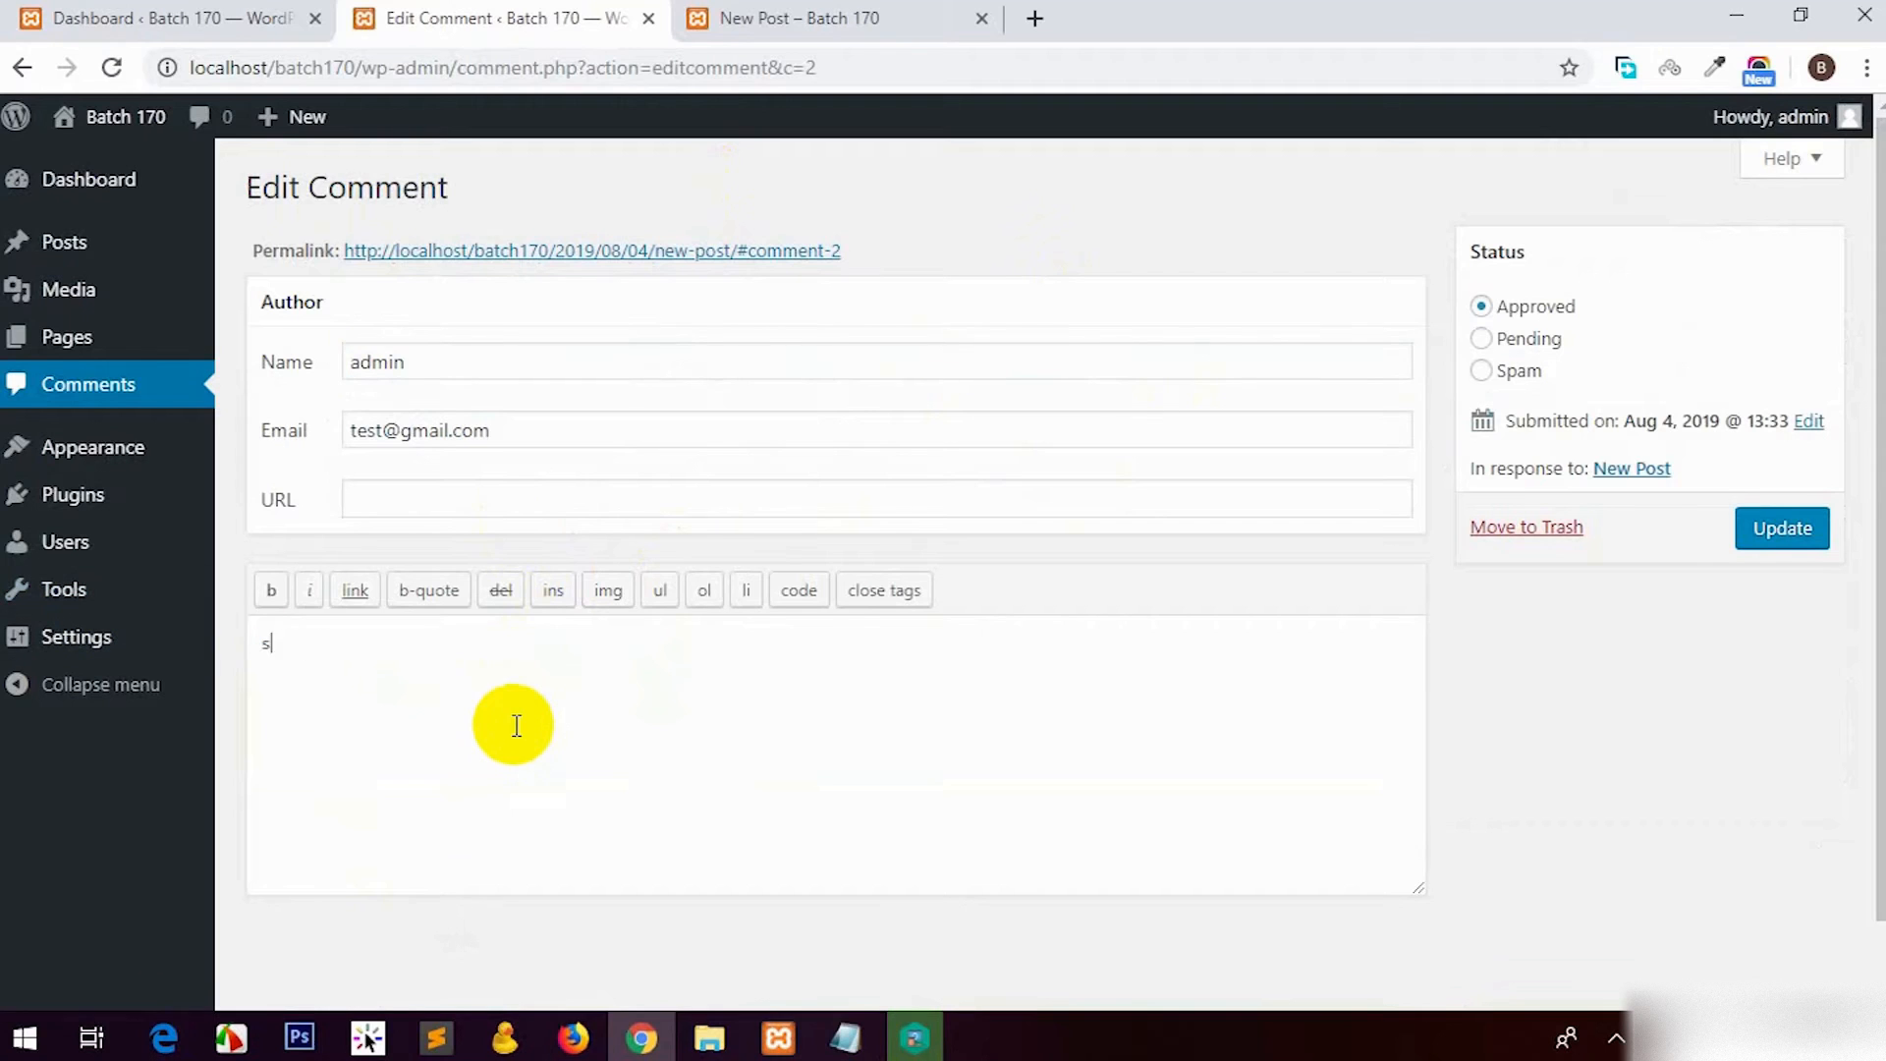
{"action": "left_click", "coordinate": [1776, 535]}
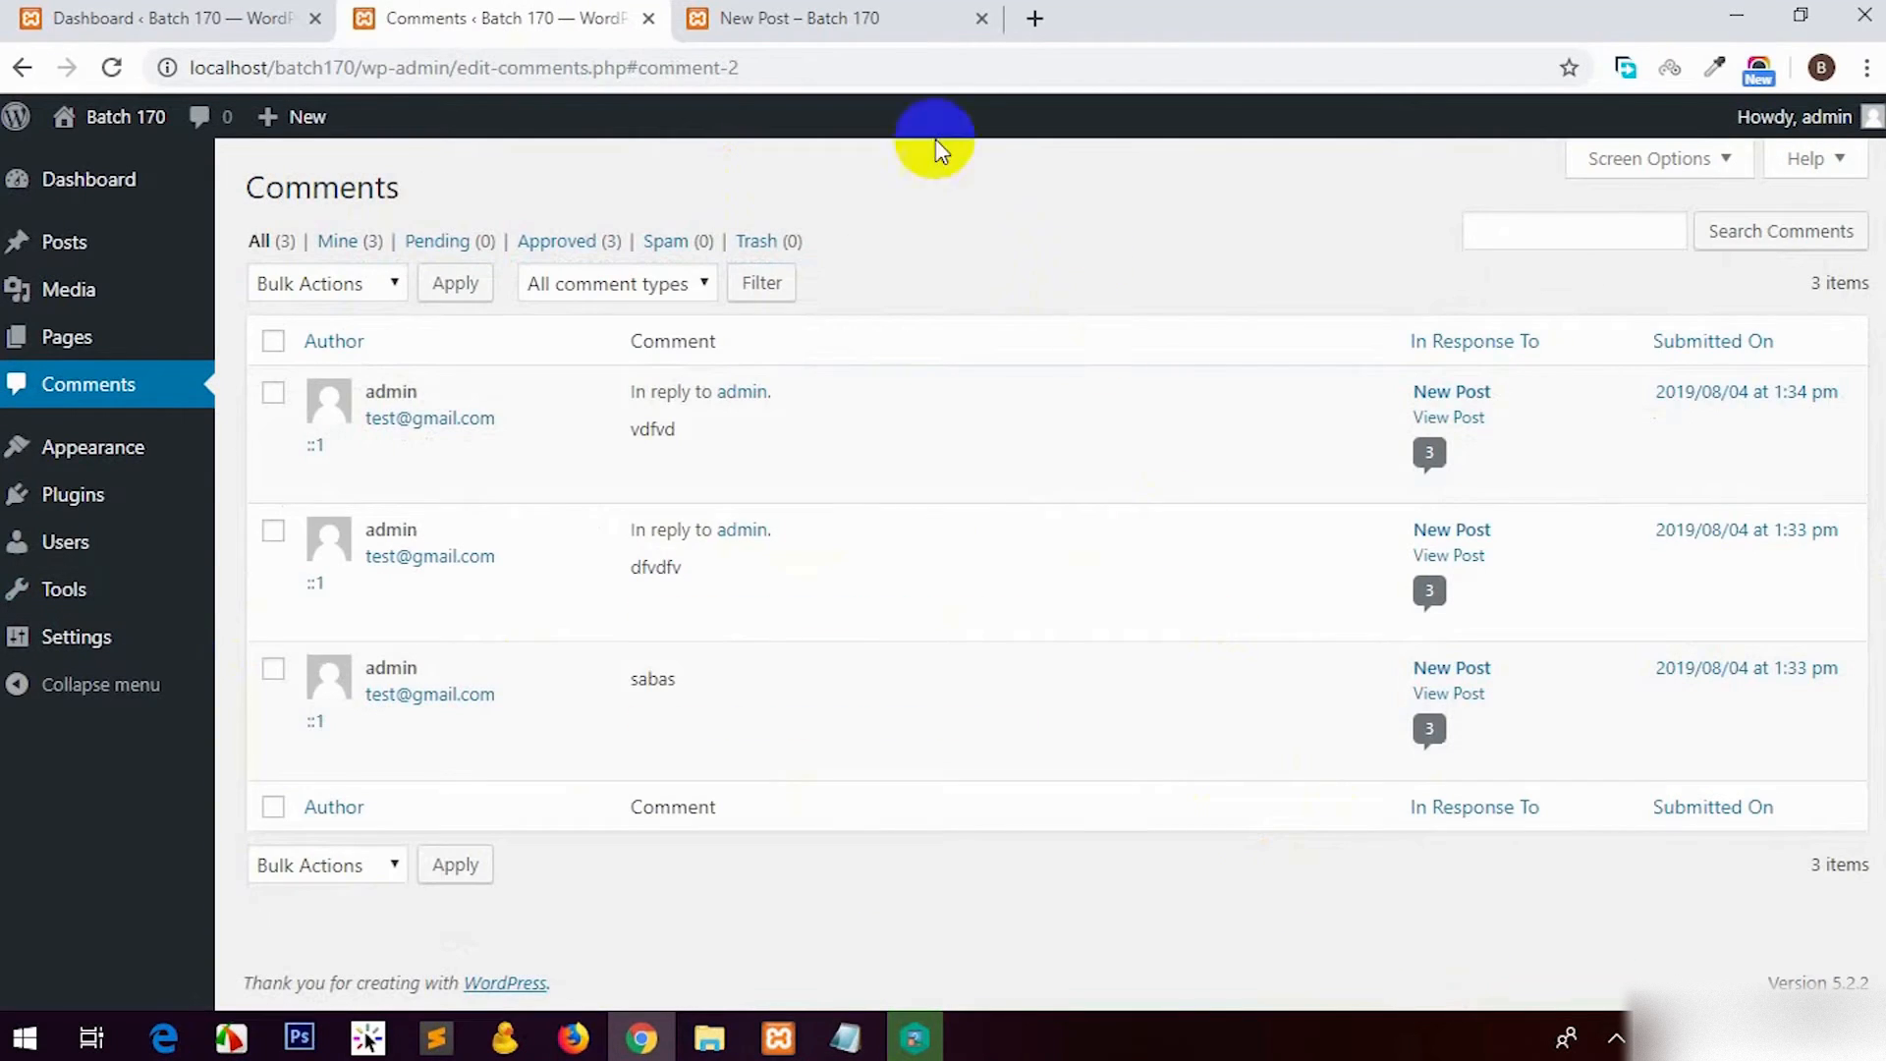
Step: Reload the live "New Post" page and check the edited comment's text in the thread
{"action": "left_click", "coordinate": [786, 18]}
{"action": "key", "text": "F5"}
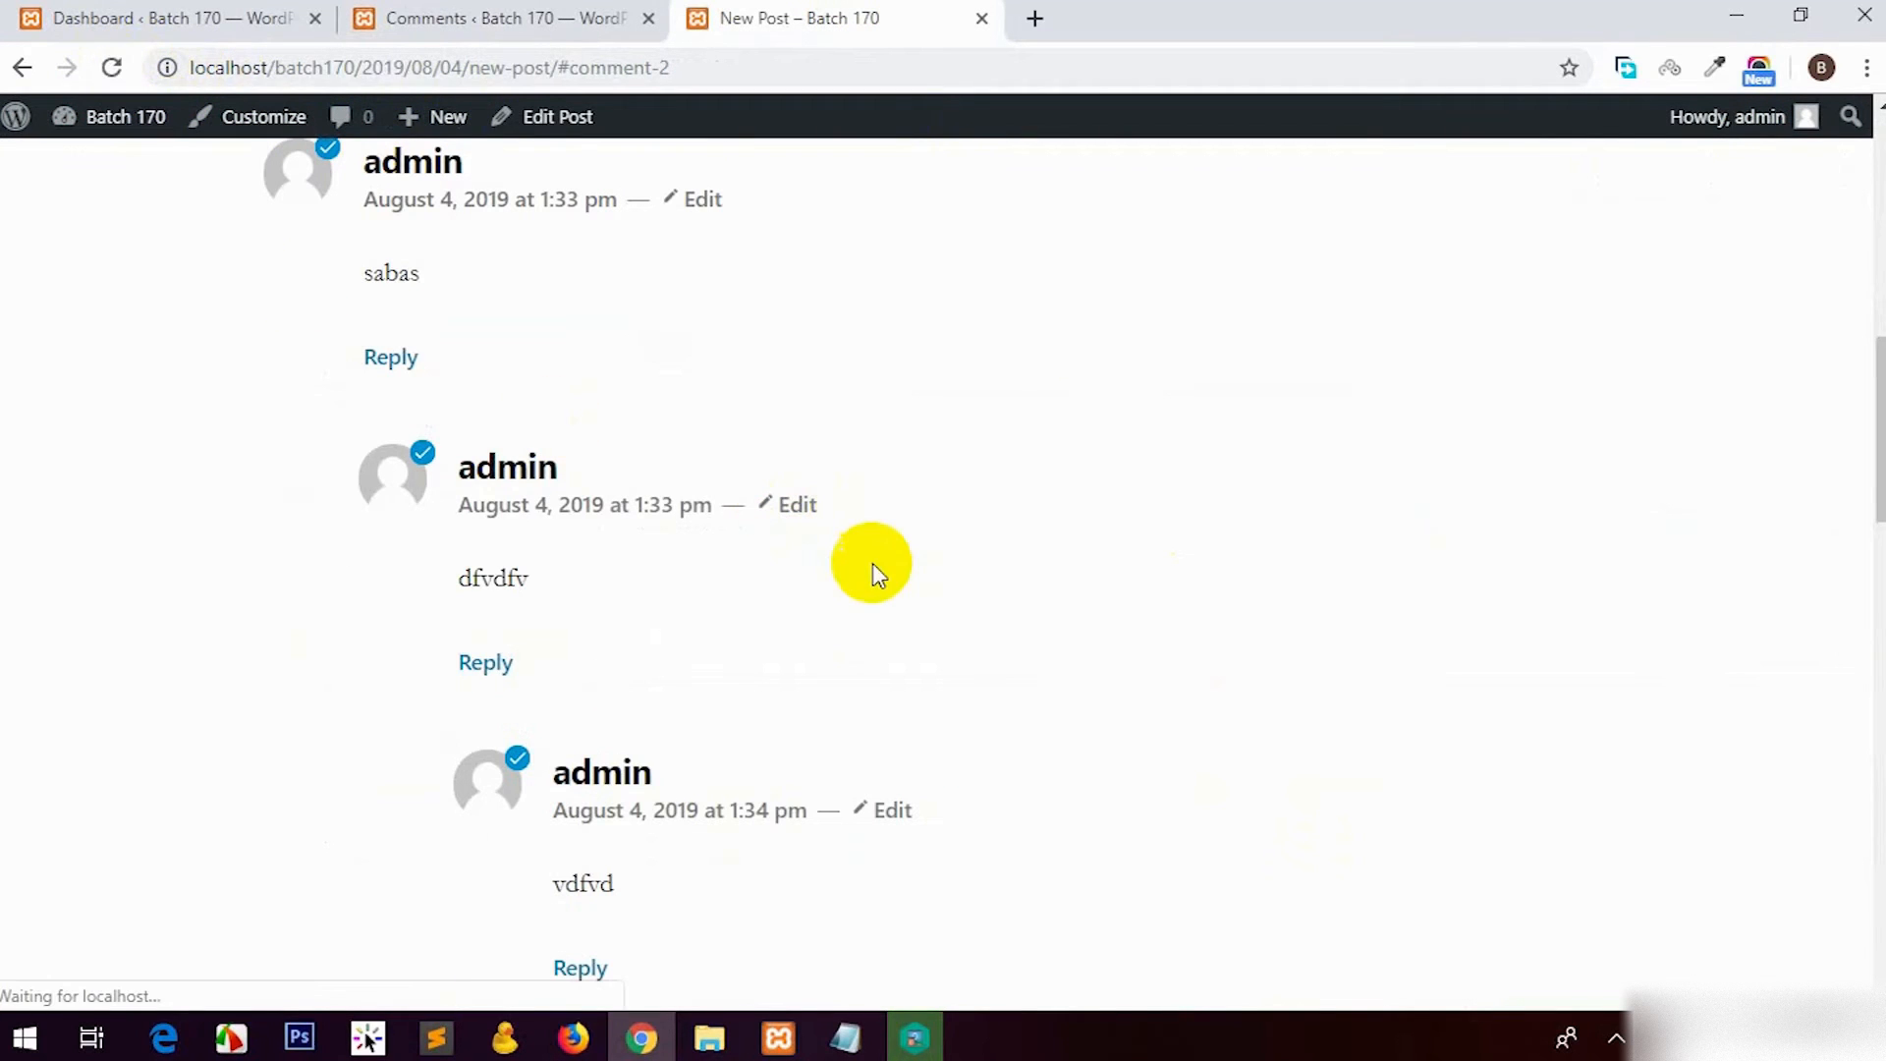
{"action": "left_click", "coordinate": [329, 257]}
{"action": "left_click_drag", "start_coordinate": [328, 257], "coordinate": [741, 380]}
{"action": "left_click", "coordinate": [897, 391]}
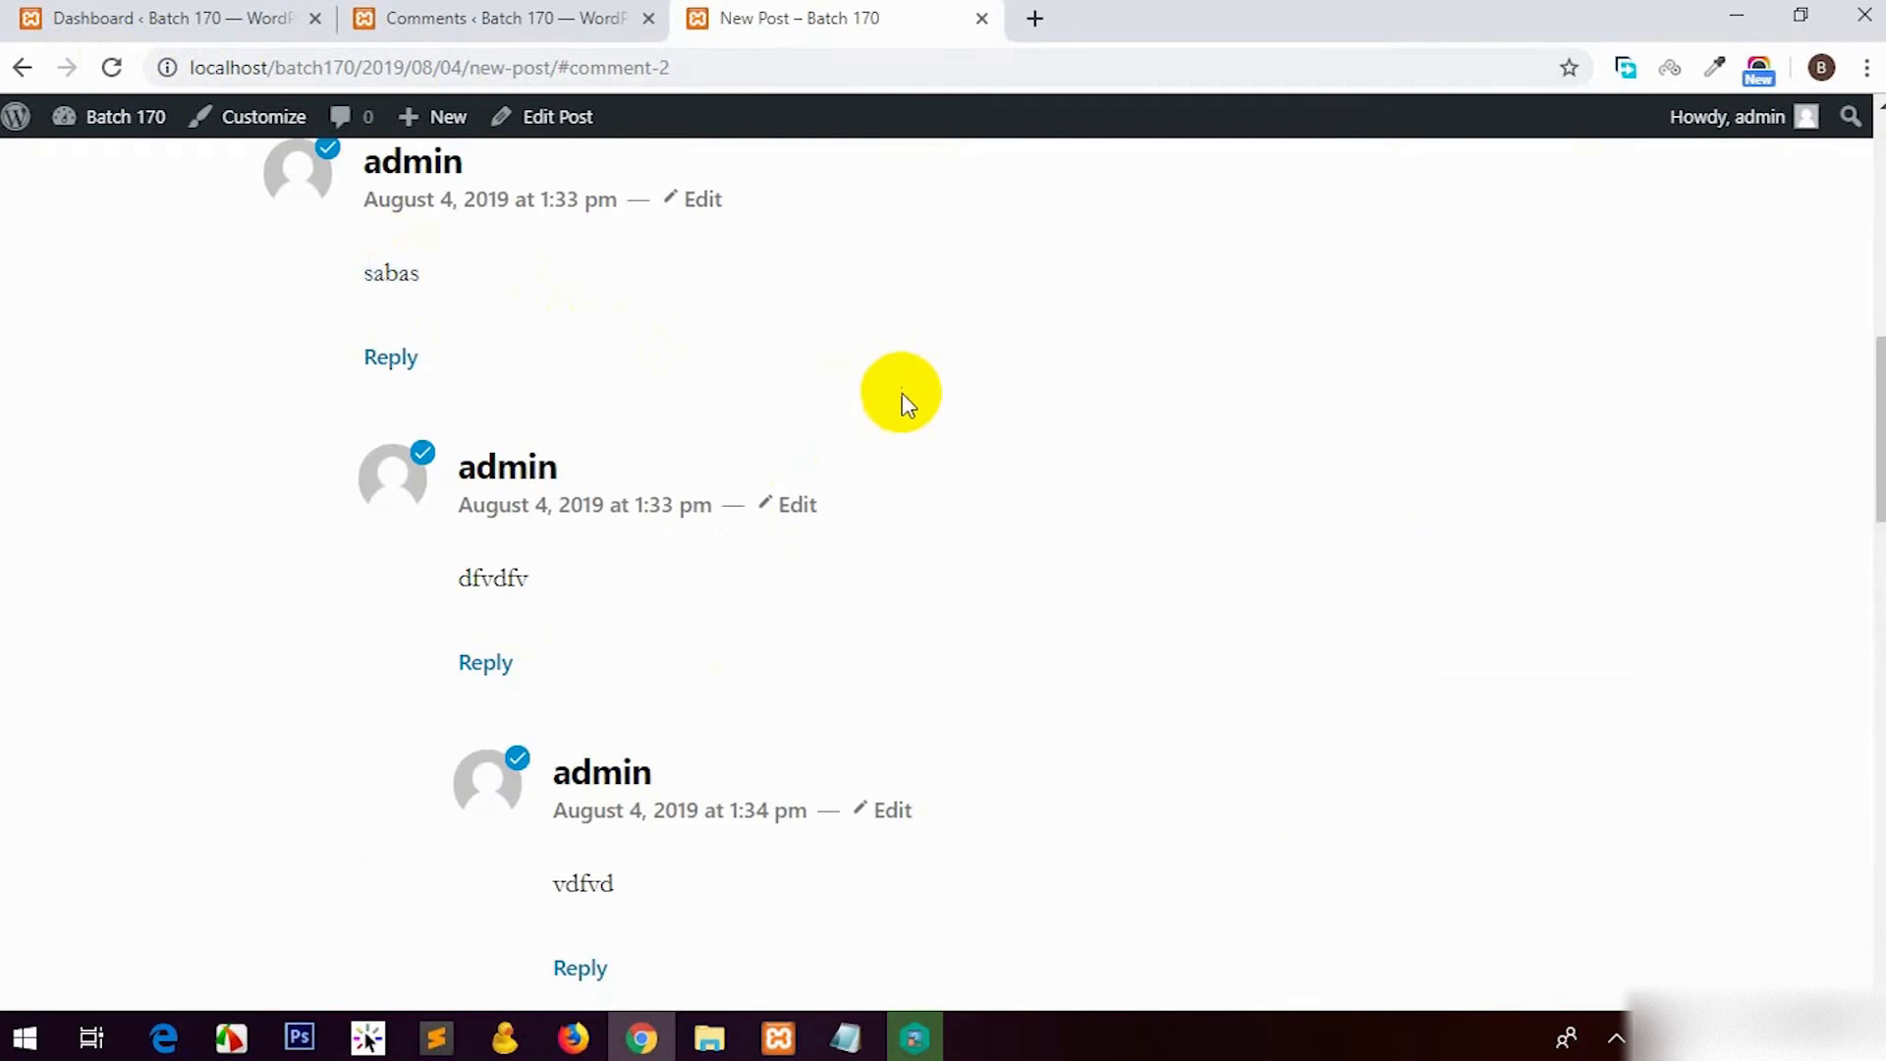
Step: Open the admin's installed Themes list, and view the live site's home page in its current theme
{"action": "left_click", "coordinate": [447, 16]}
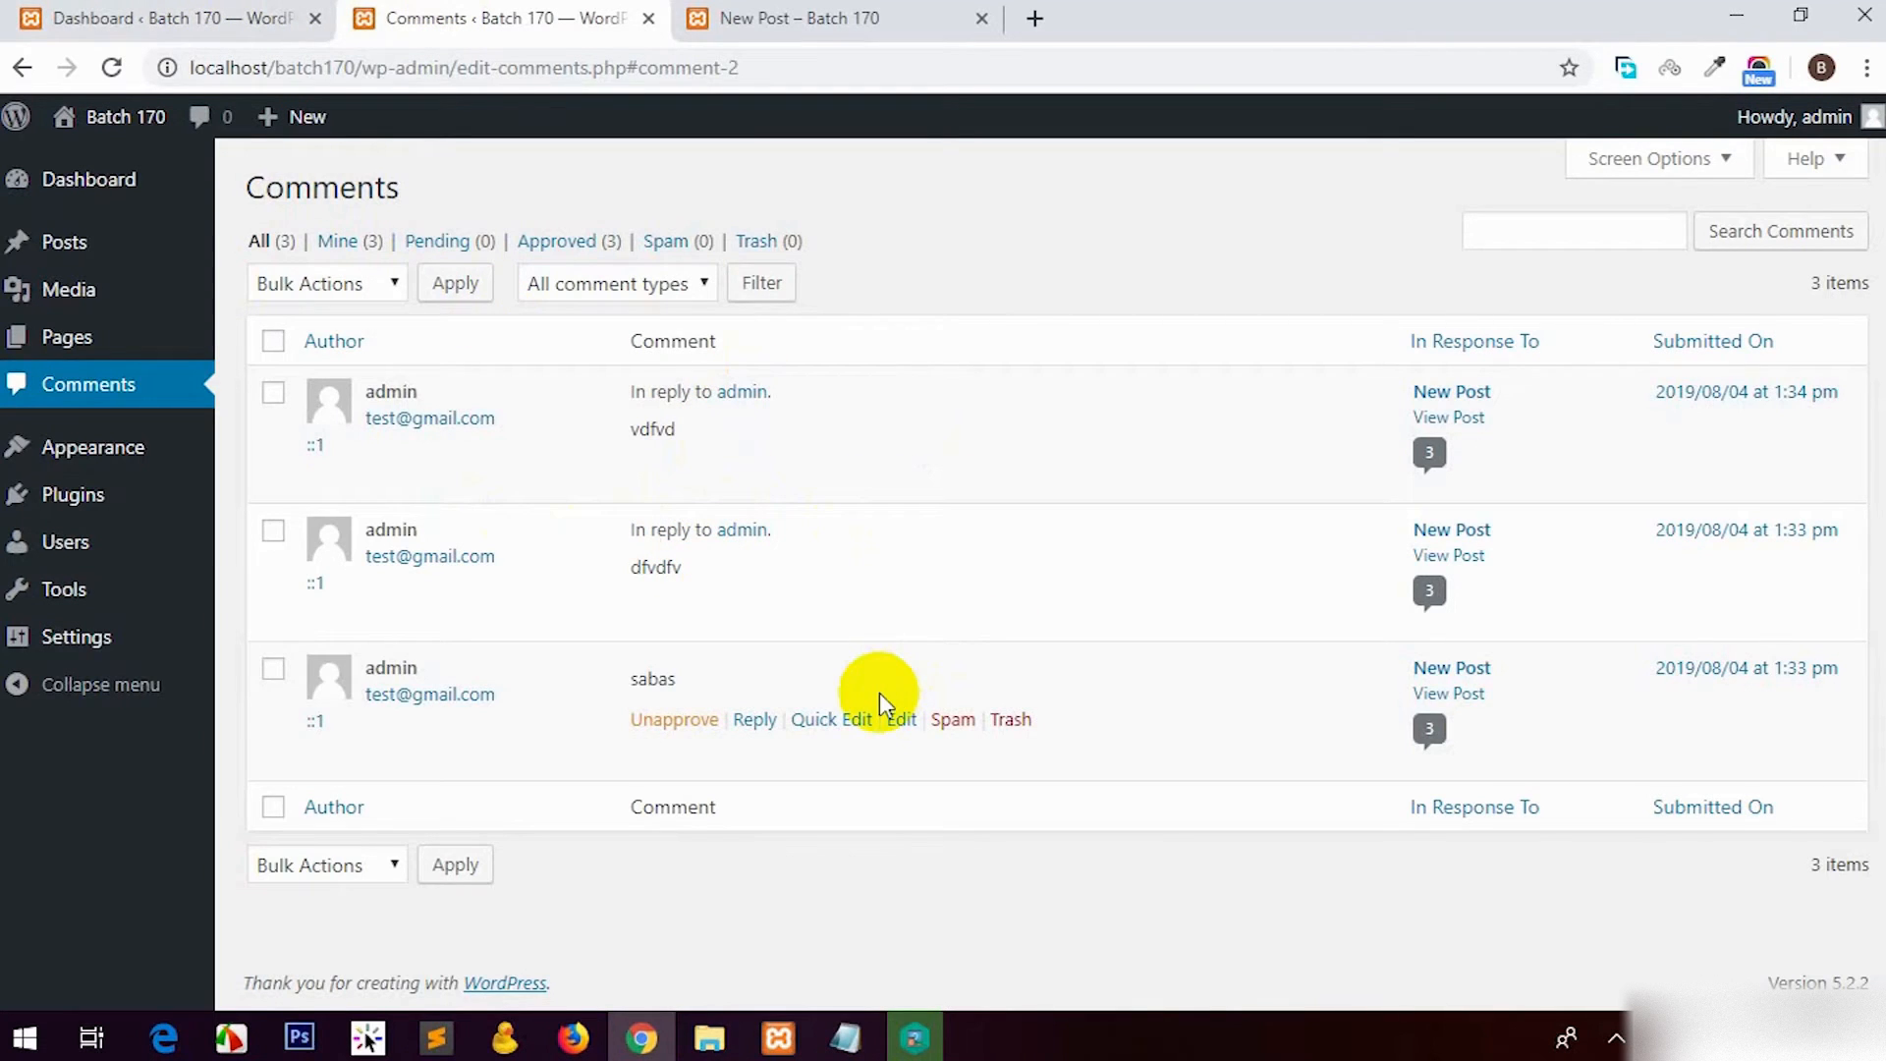
{"action": "left_click", "coordinate": [130, 462]}
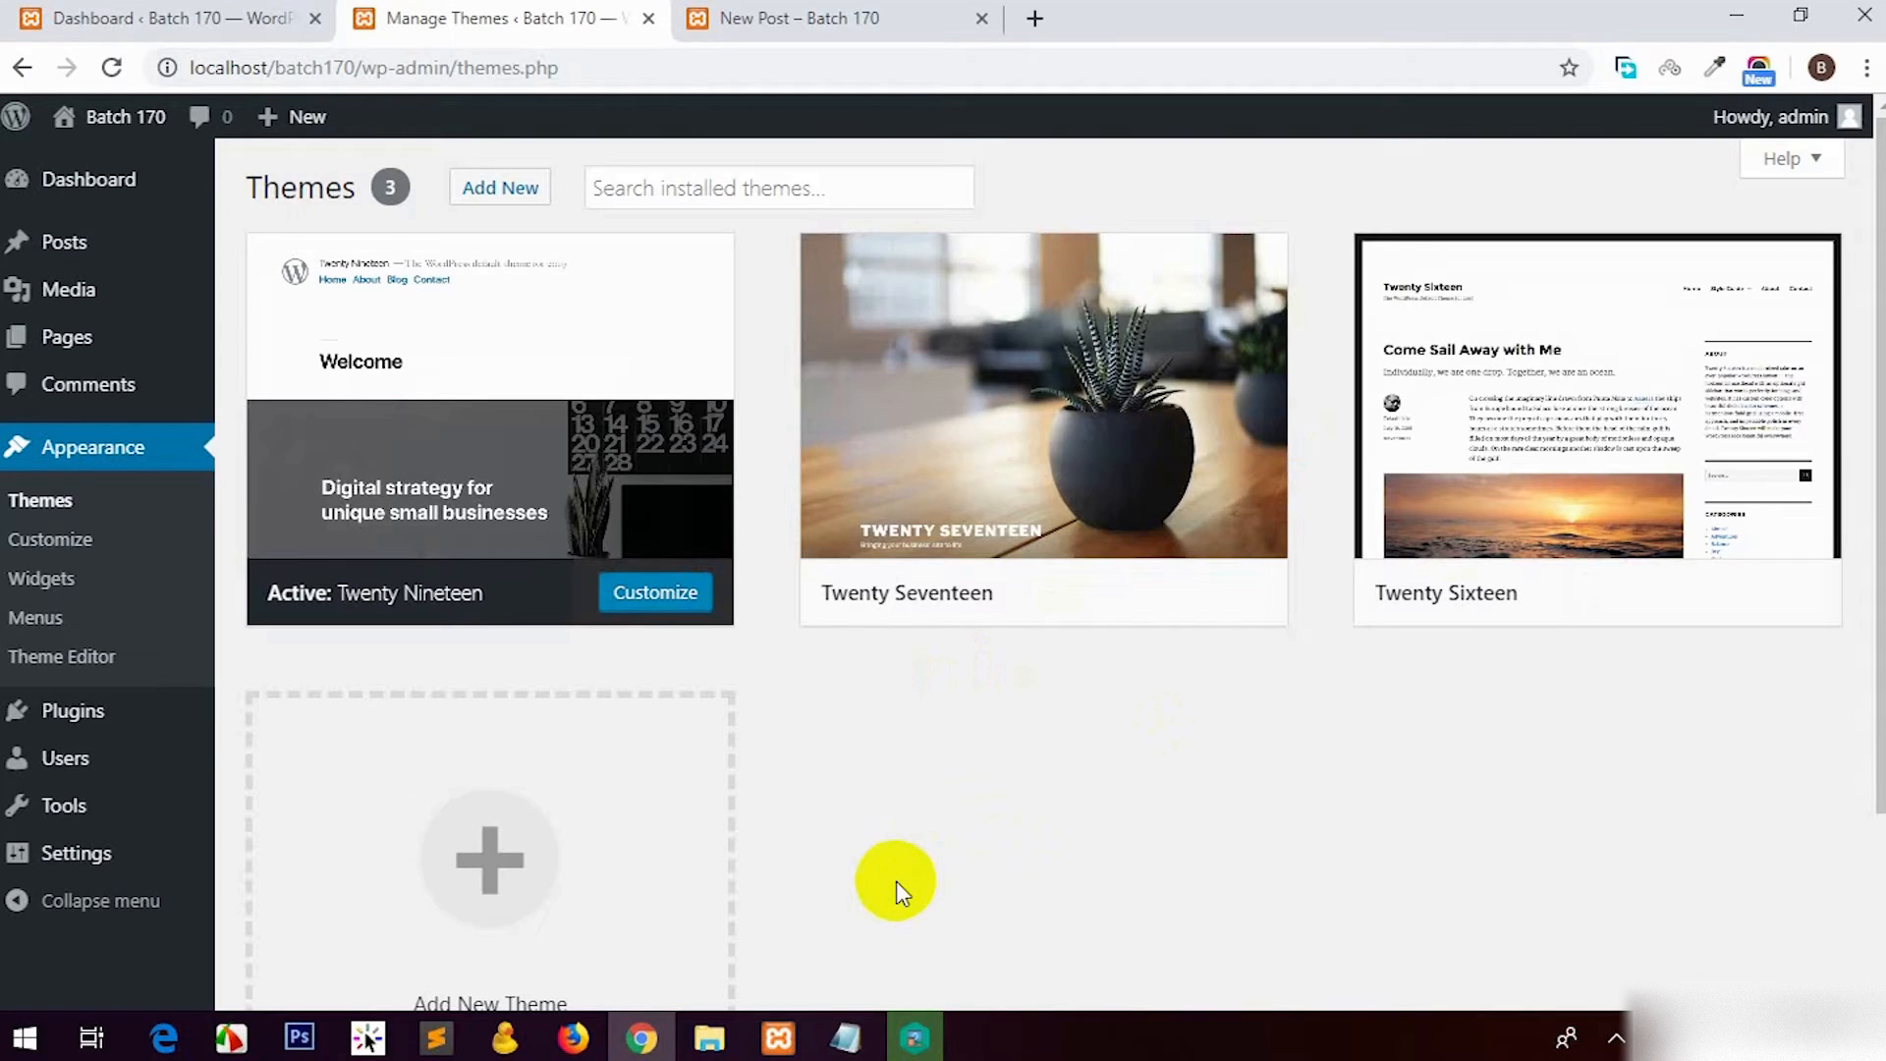
{"action": "mouse_move", "coordinate": [1090, 521]}
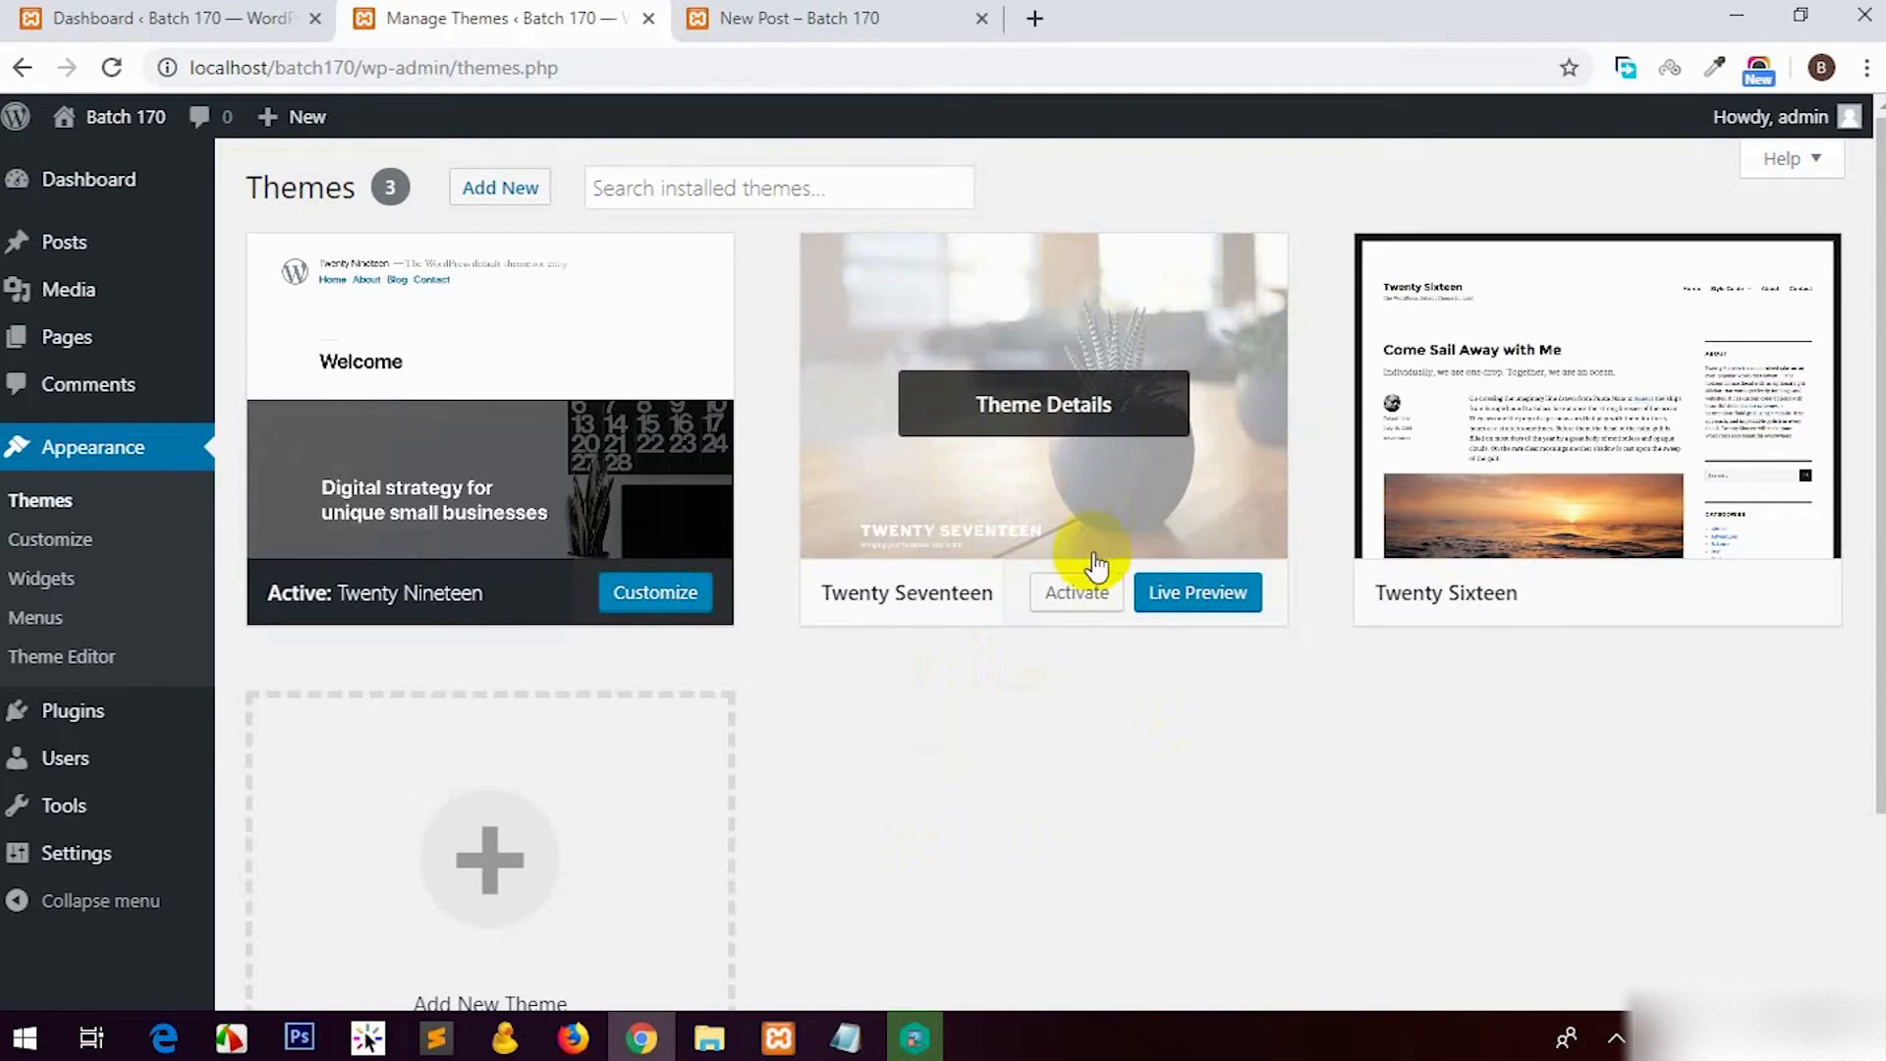
{"action": "left_click", "coordinate": [727, 18]}
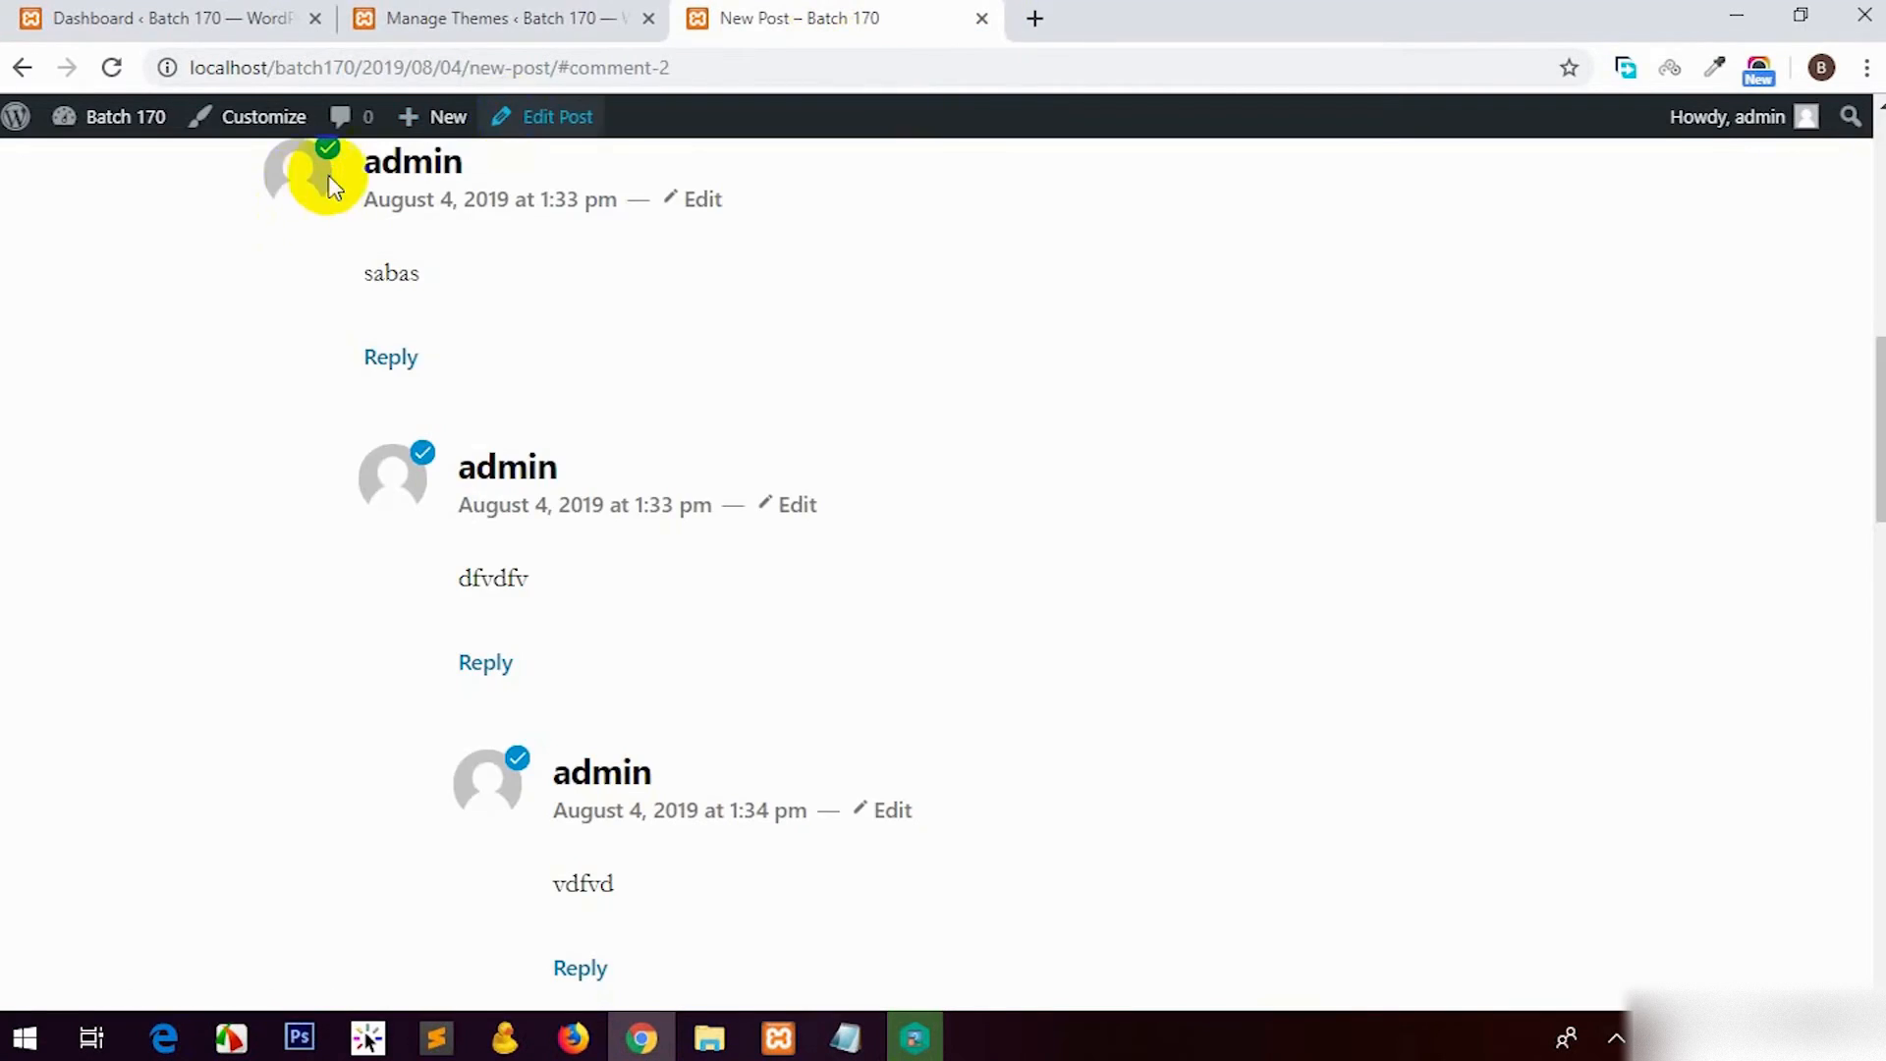
{"action": "scroll", "coordinate": [339, 236], "scroll_direction": "up", "scroll_amount": 10}
{"action": "left_click", "coordinate": [358, 252]}
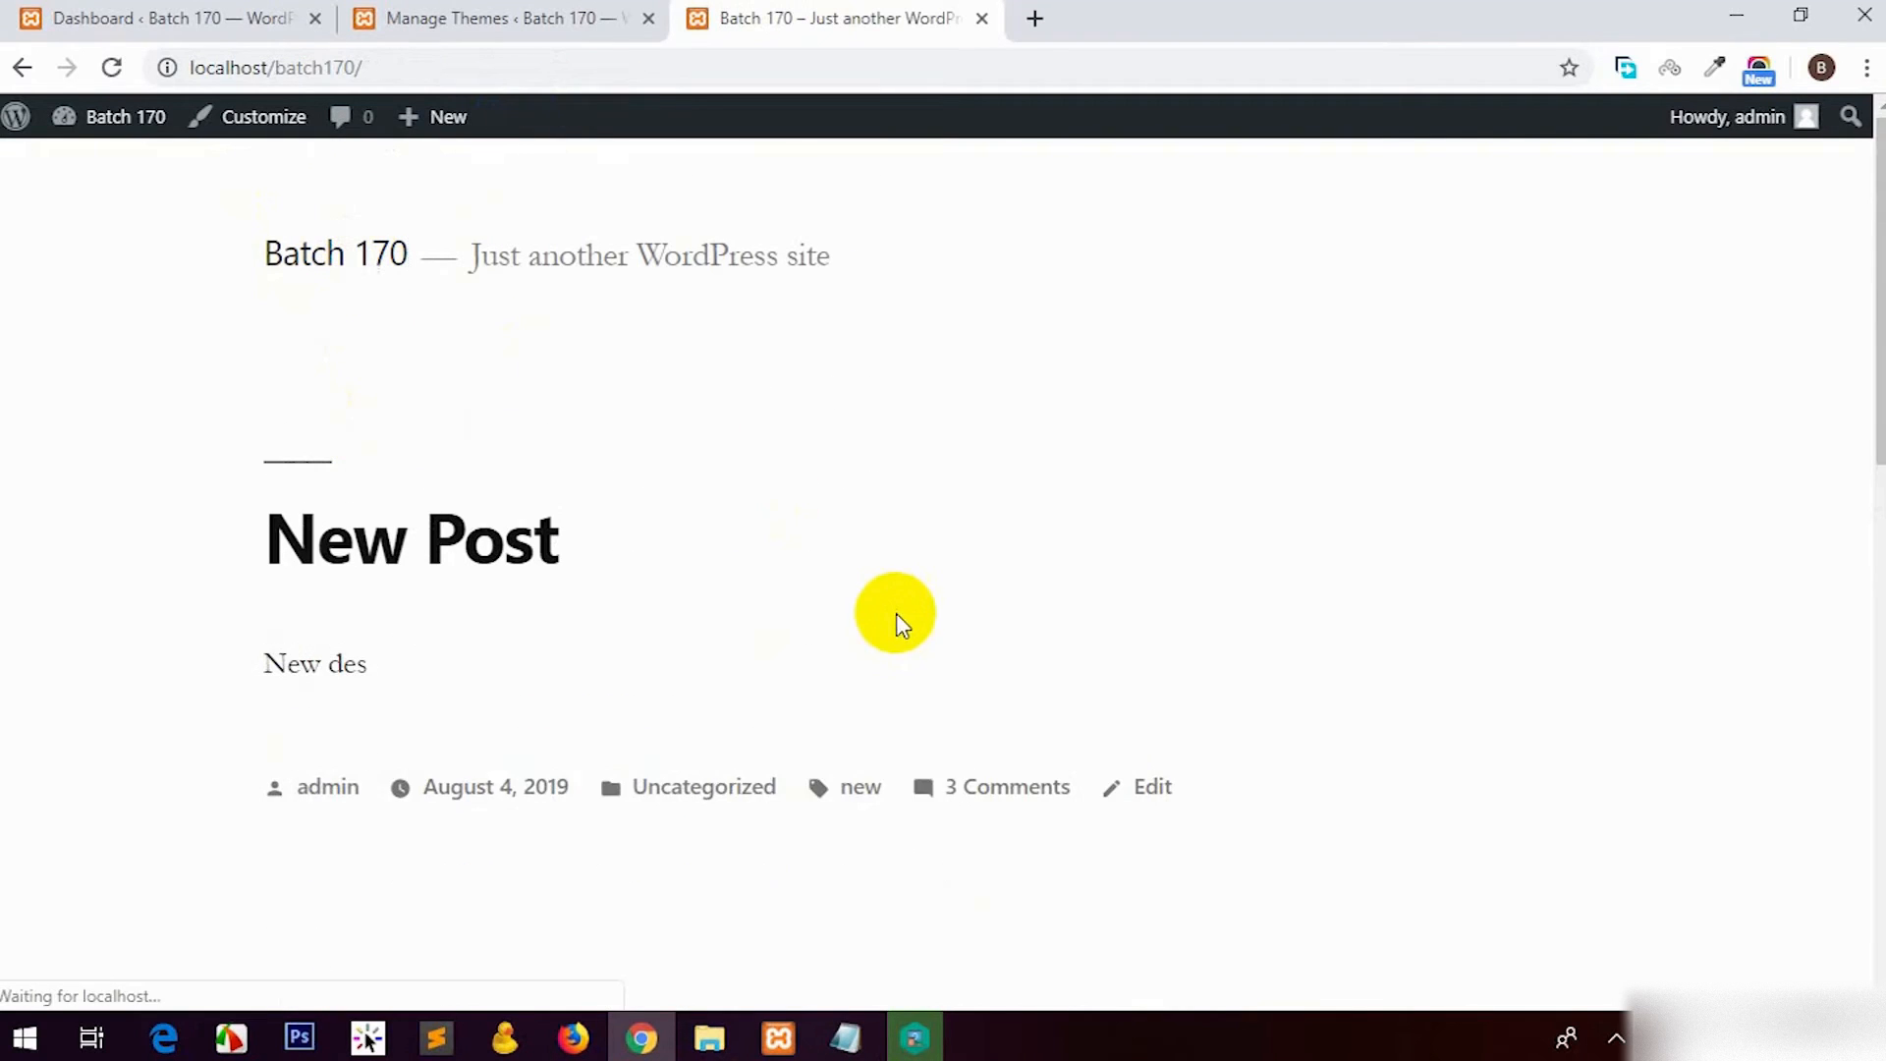
{"action": "scroll", "coordinate": [943, 614], "scroll_direction": "down", "scroll_amount": 3}
Step: Activate the Twenty Seventeen theme from the installed themes
{"action": "left_click", "coordinate": [668, 12]}
{"action": "mouse_move", "coordinate": [1015, 514]}
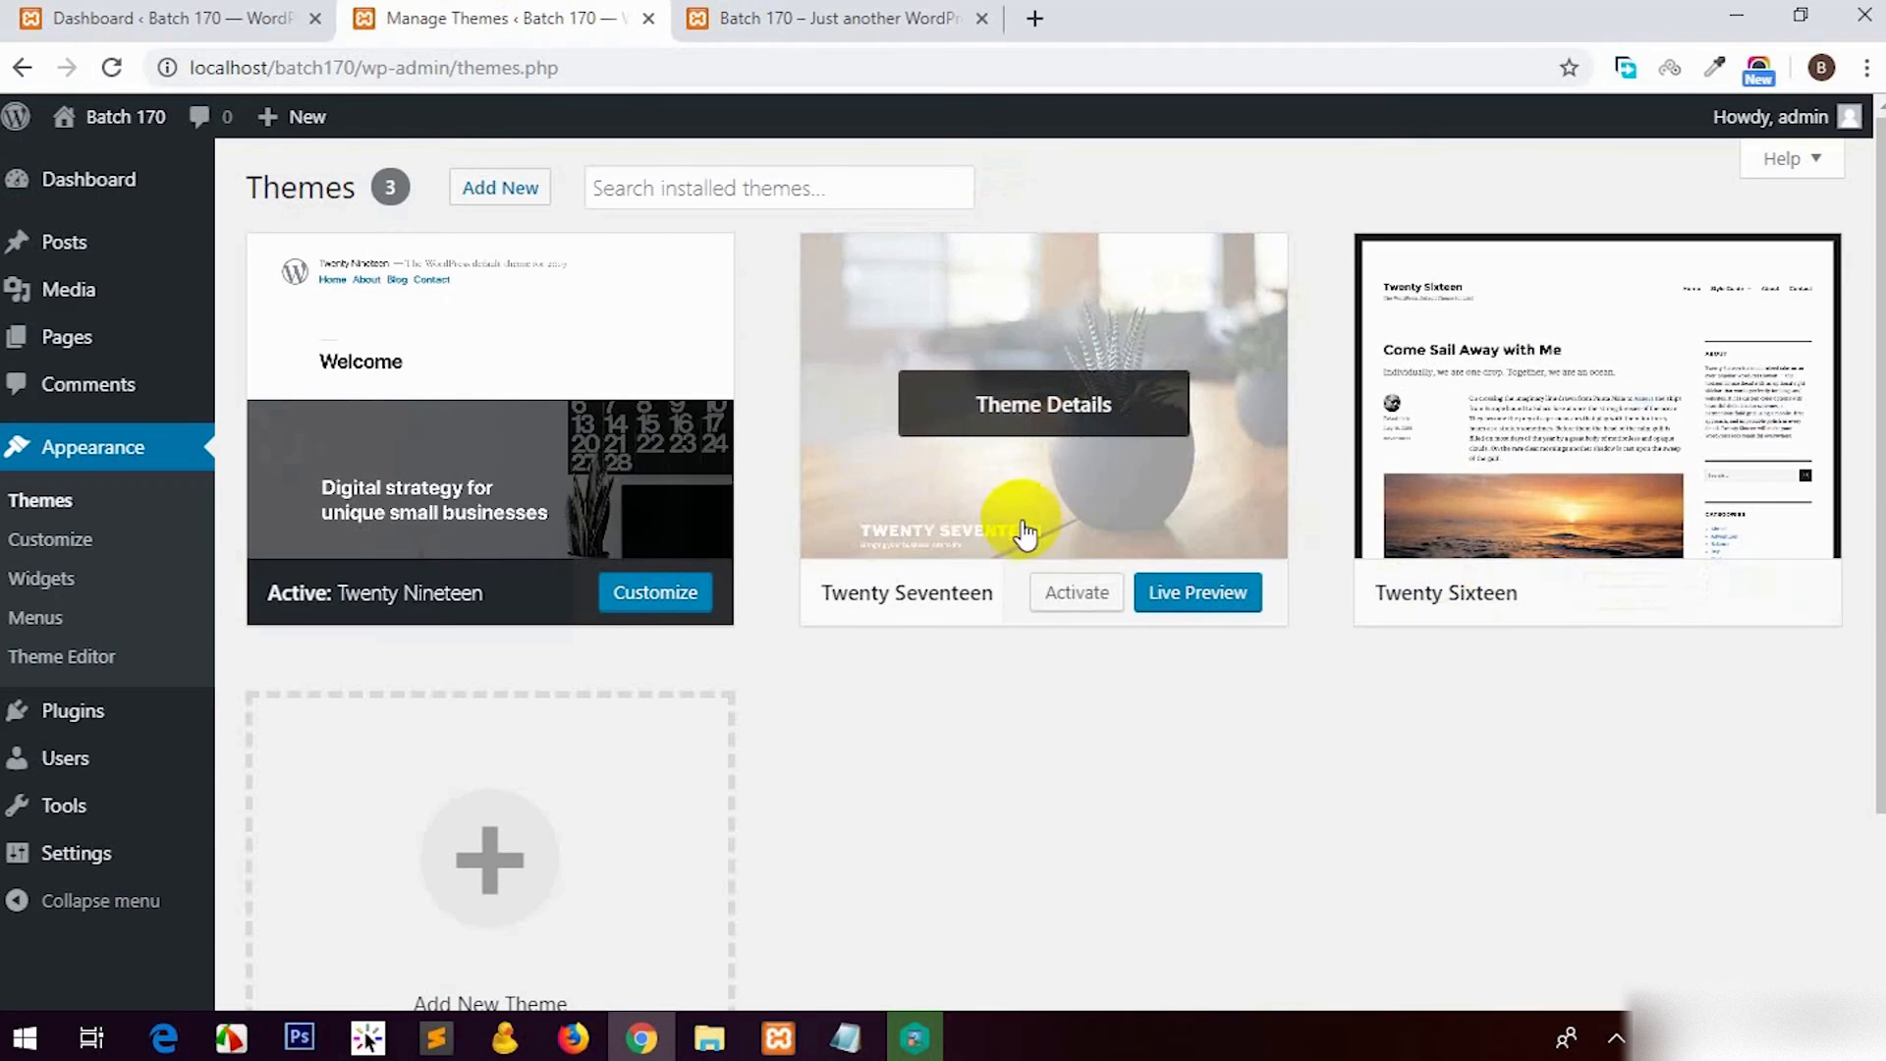
{"action": "left_click", "coordinate": [1075, 591]}
Step: Reload the live home page, look over the Twenty Seventeen design, and compare it with the active theme in the admin
{"action": "left_click", "coordinate": [835, 17]}
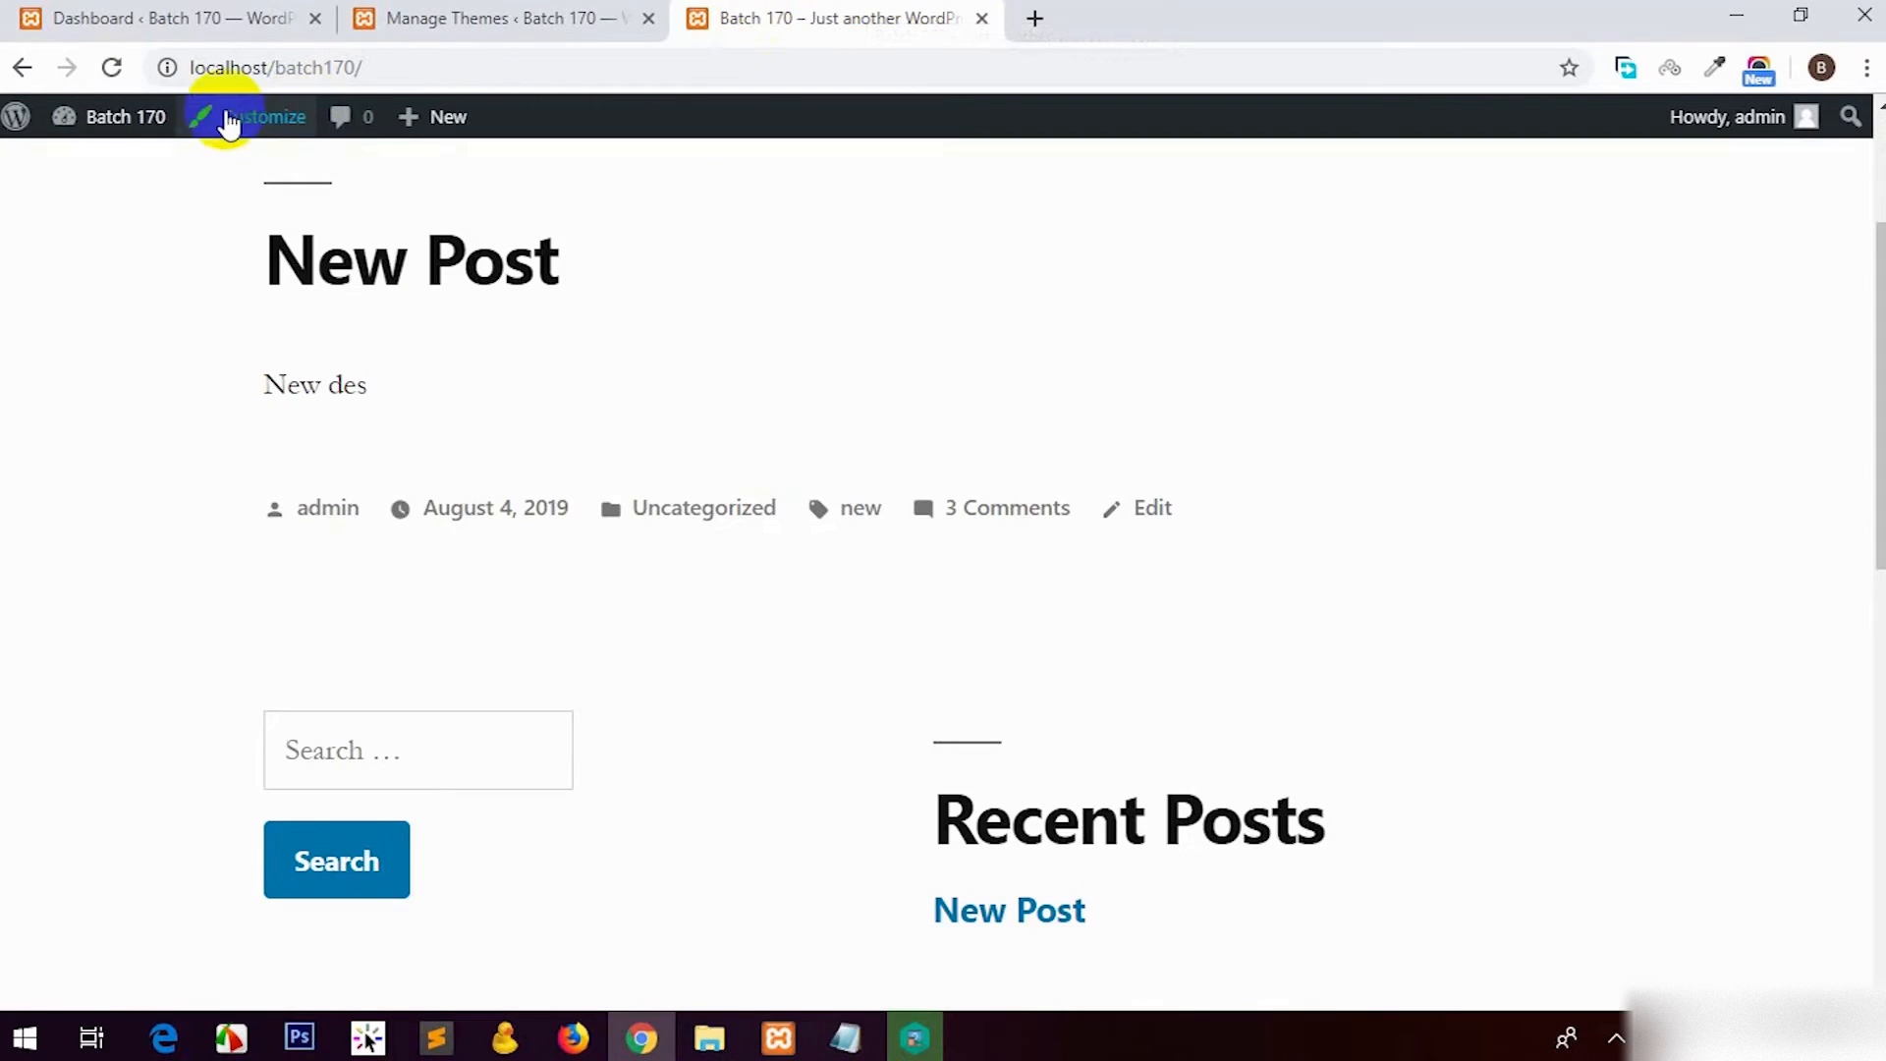
{"action": "left_click", "coordinate": [111, 67]}
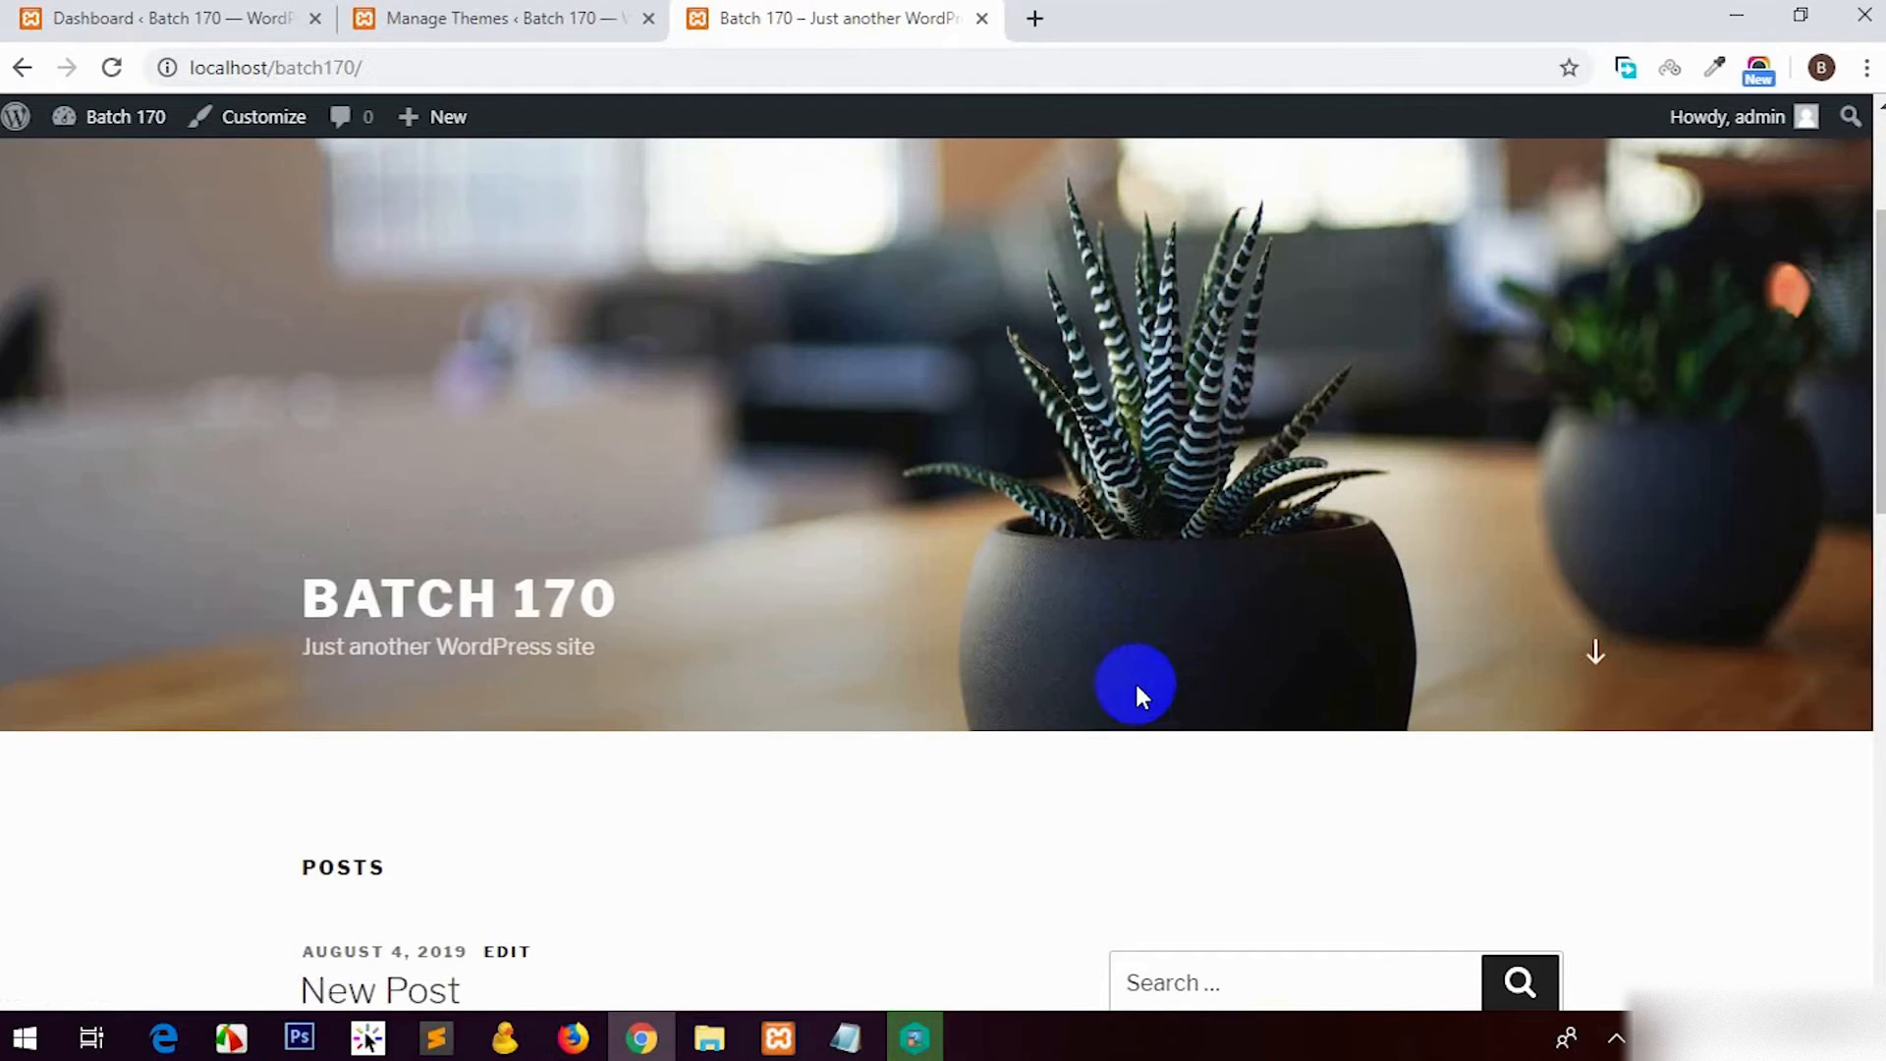
{"action": "scroll", "coordinate": [1137, 685], "scroll_direction": "down", "scroll_amount": 5}
{"action": "scroll", "coordinate": [1124, 680], "scroll_direction": "up", "scroll_amount": 5}
{"action": "scroll", "coordinate": [1124, 679], "scroll_direction": "down", "scroll_amount": 5}
{"action": "scroll", "coordinate": [786, 482], "scroll_direction": "up", "scroll_amount": 5}
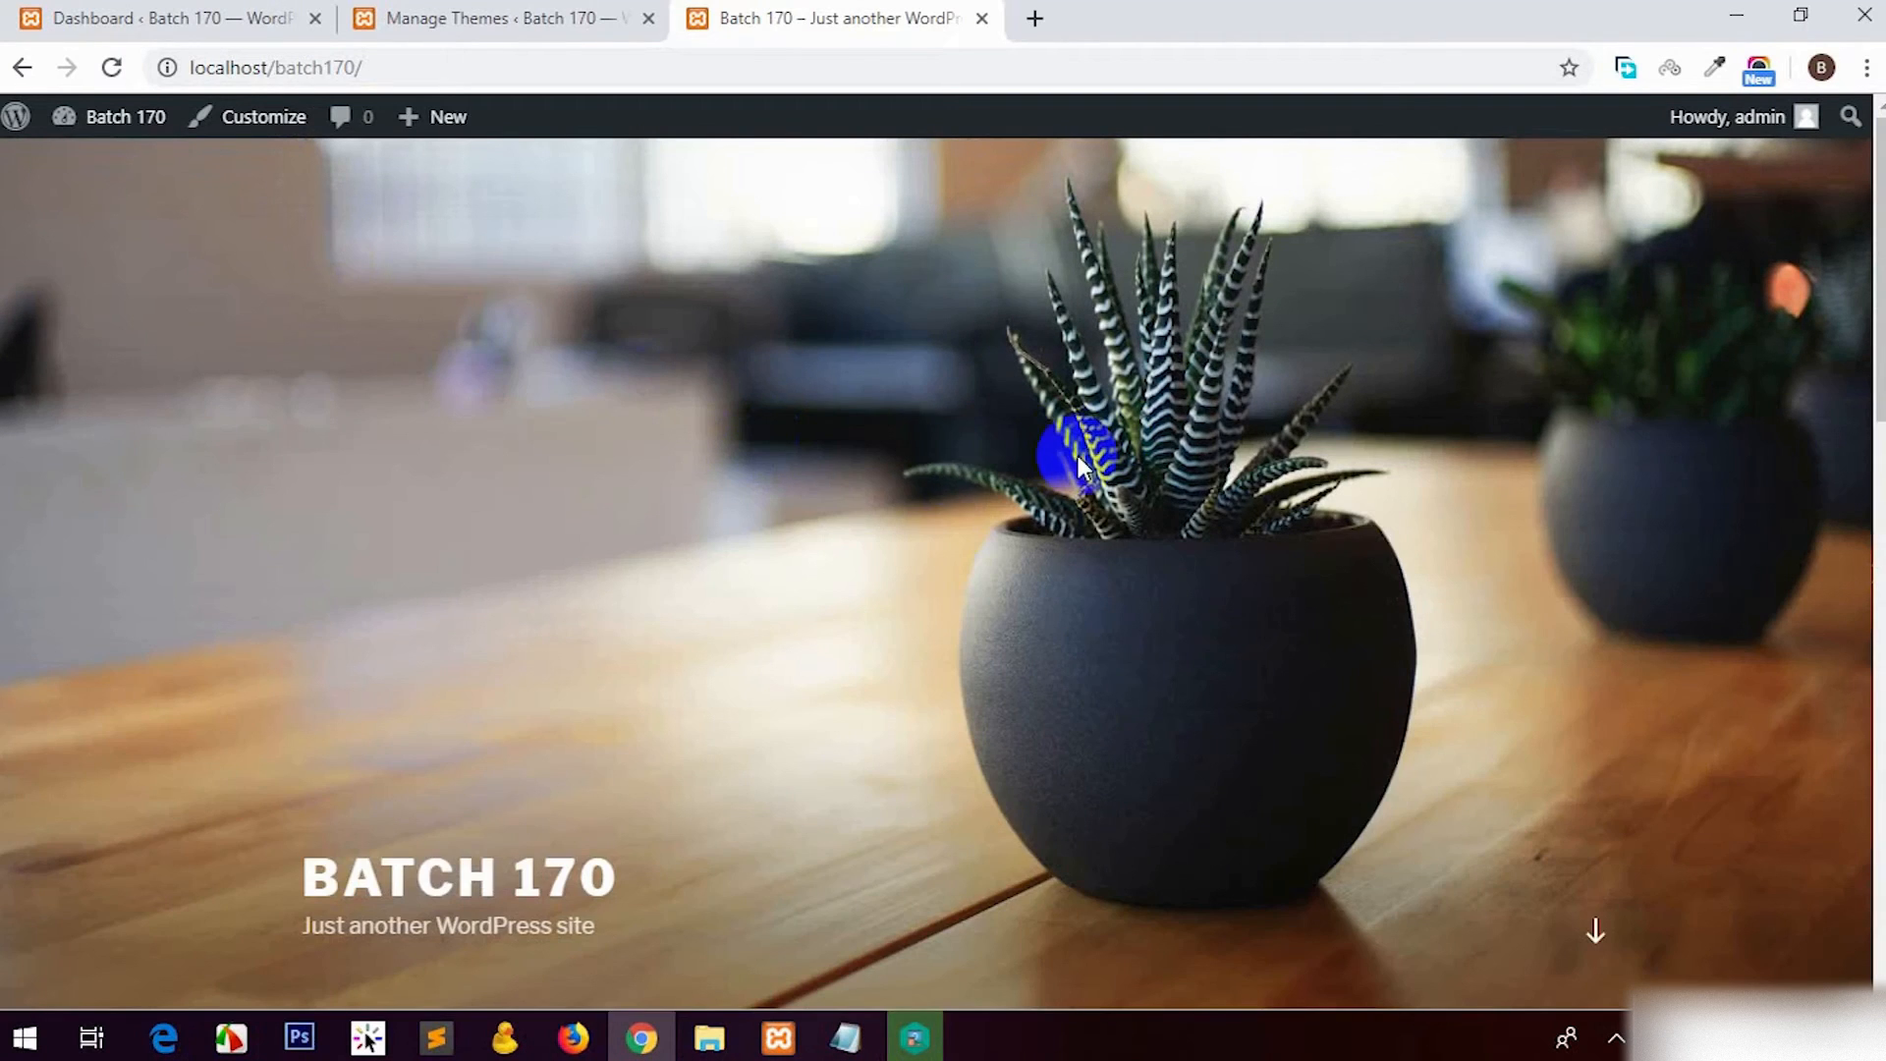
{"action": "left_click", "coordinate": [501, 17]}
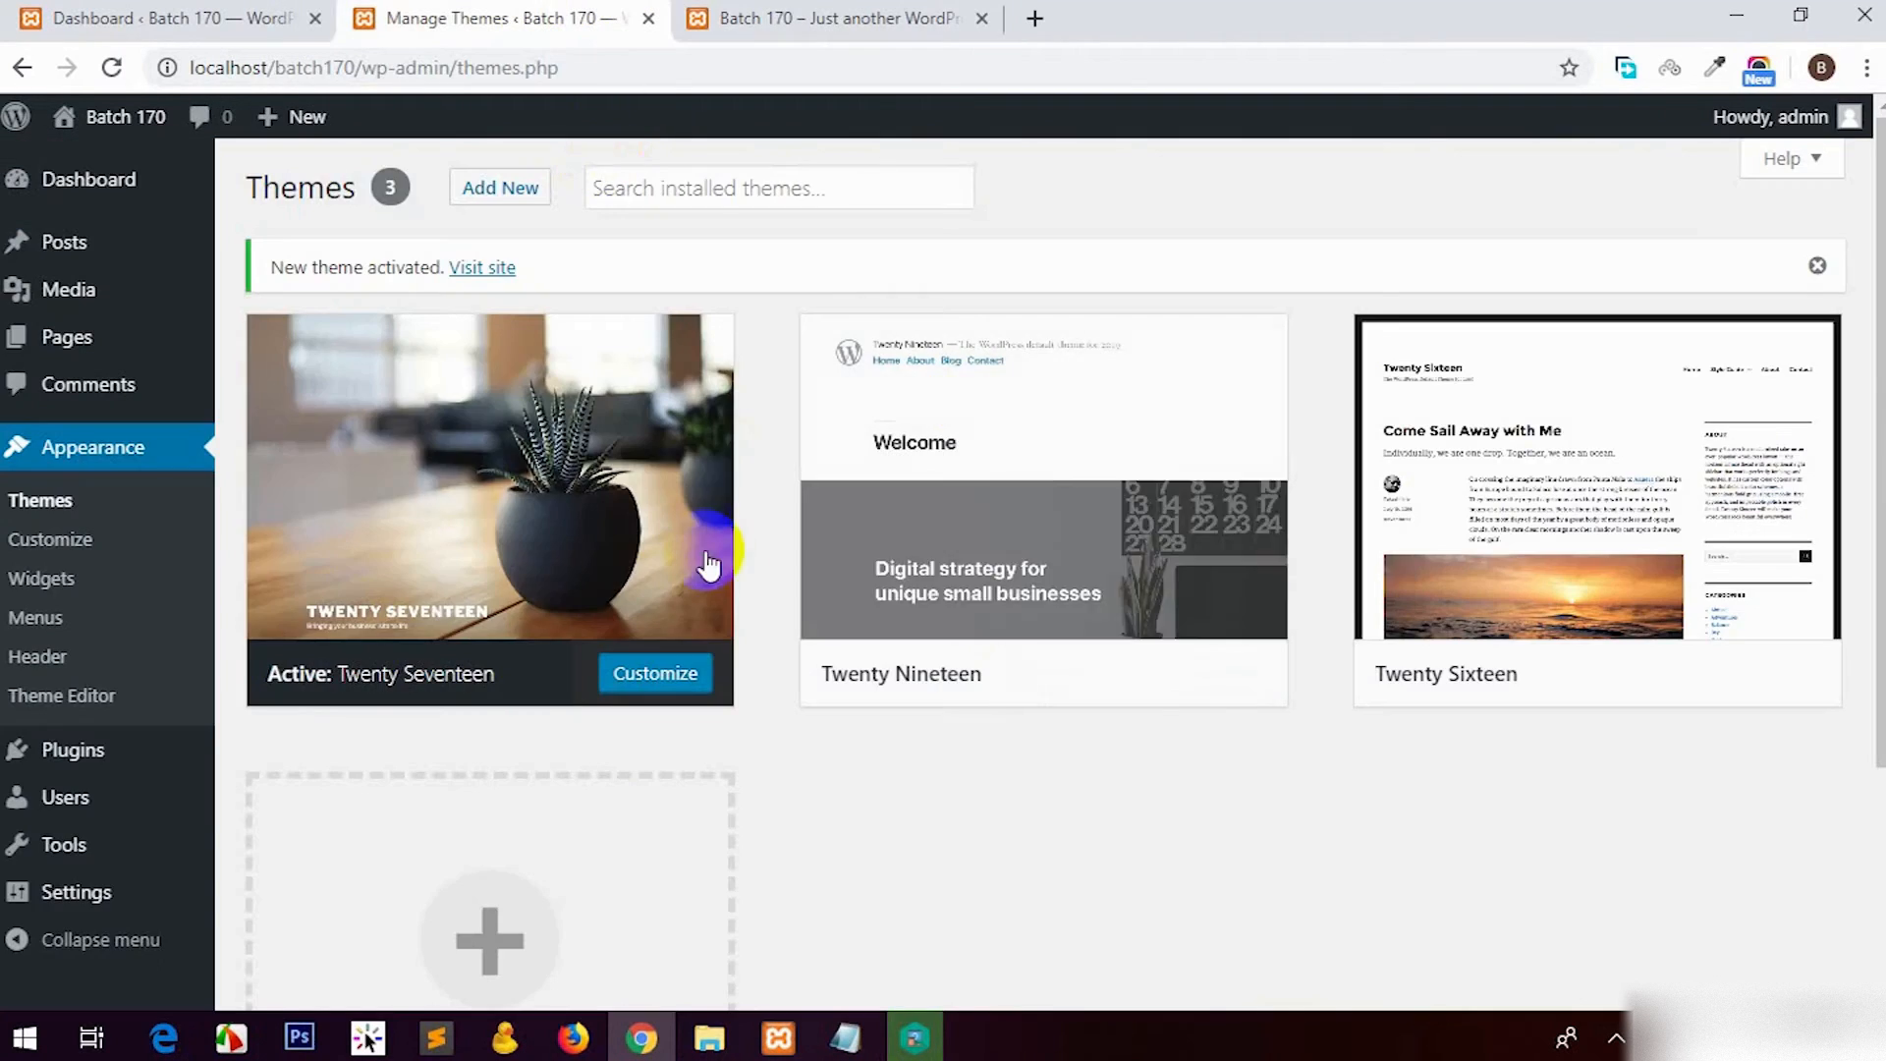
{"action": "left_click", "coordinate": [727, 17]}
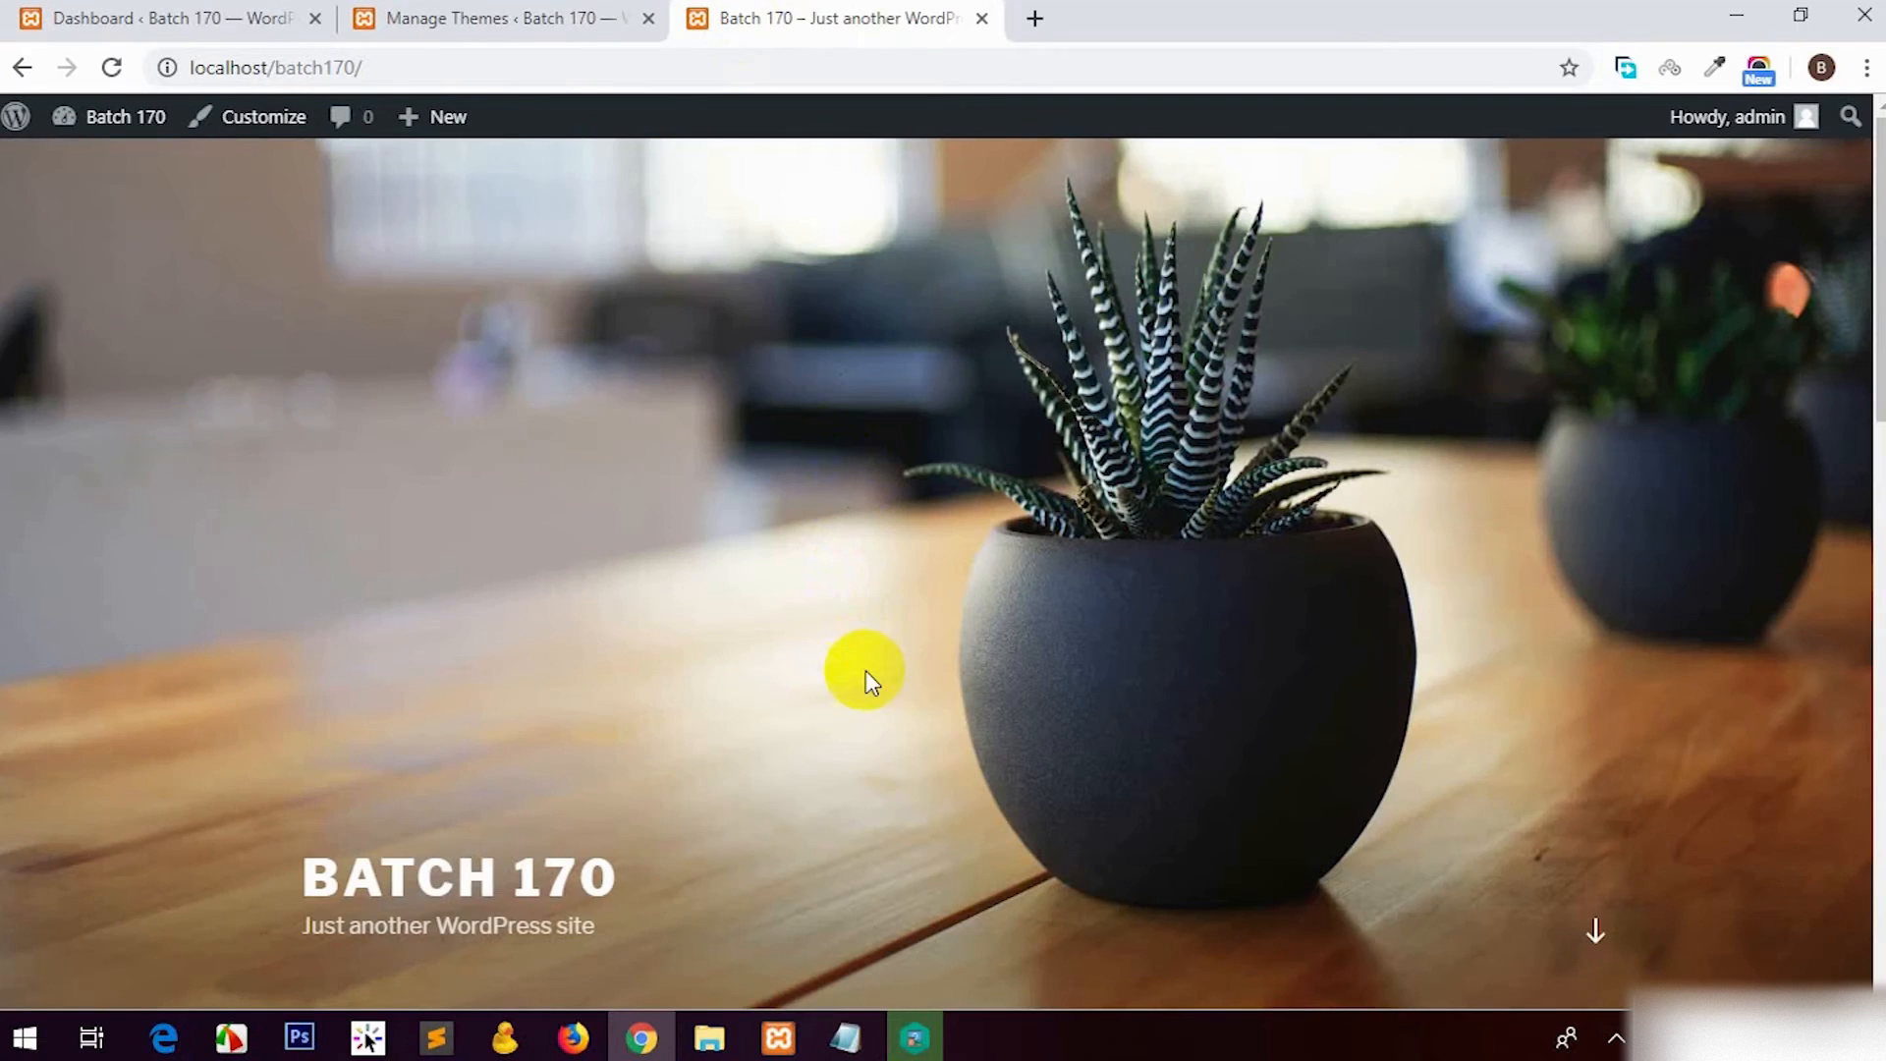
{"action": "left_click", "coordinate": [550, 20]}
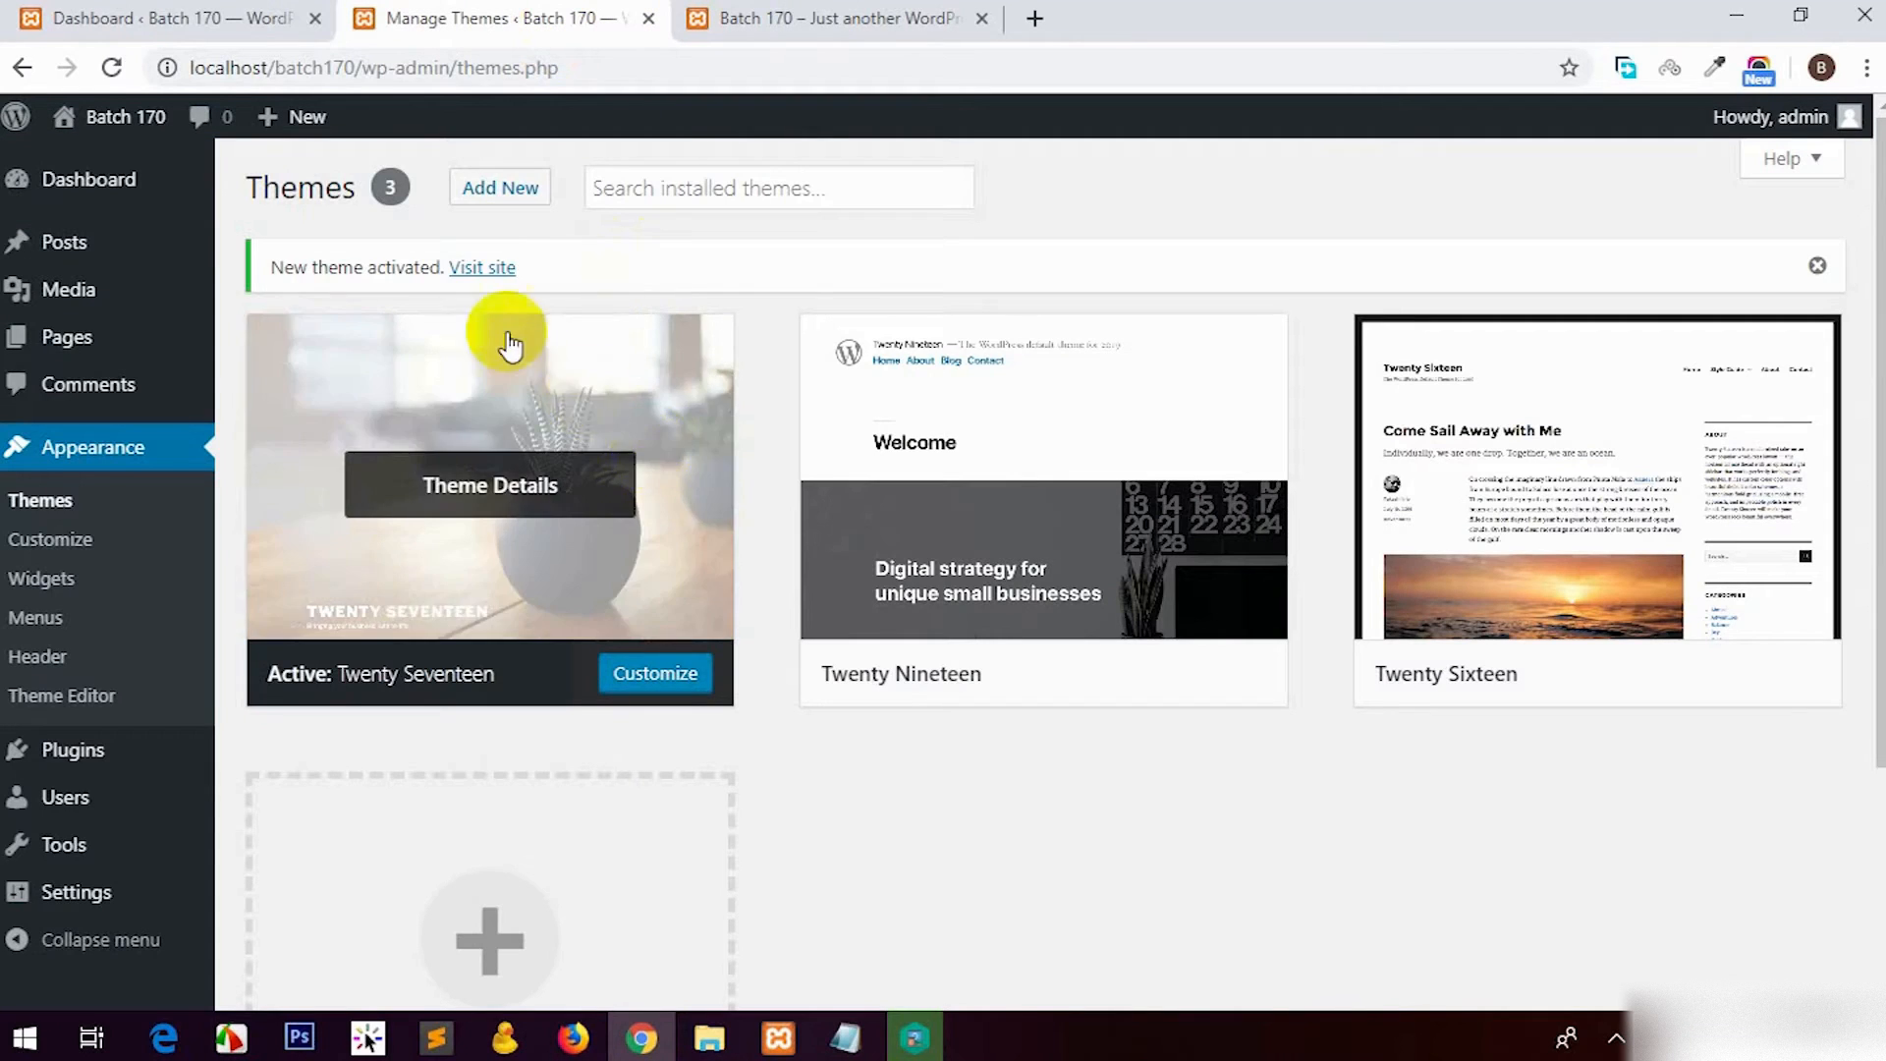
Step: Install the featured i-max theme from the Add Themes catalogue and activate it
{"action": "left_click", "coordinate": [521, 194]}
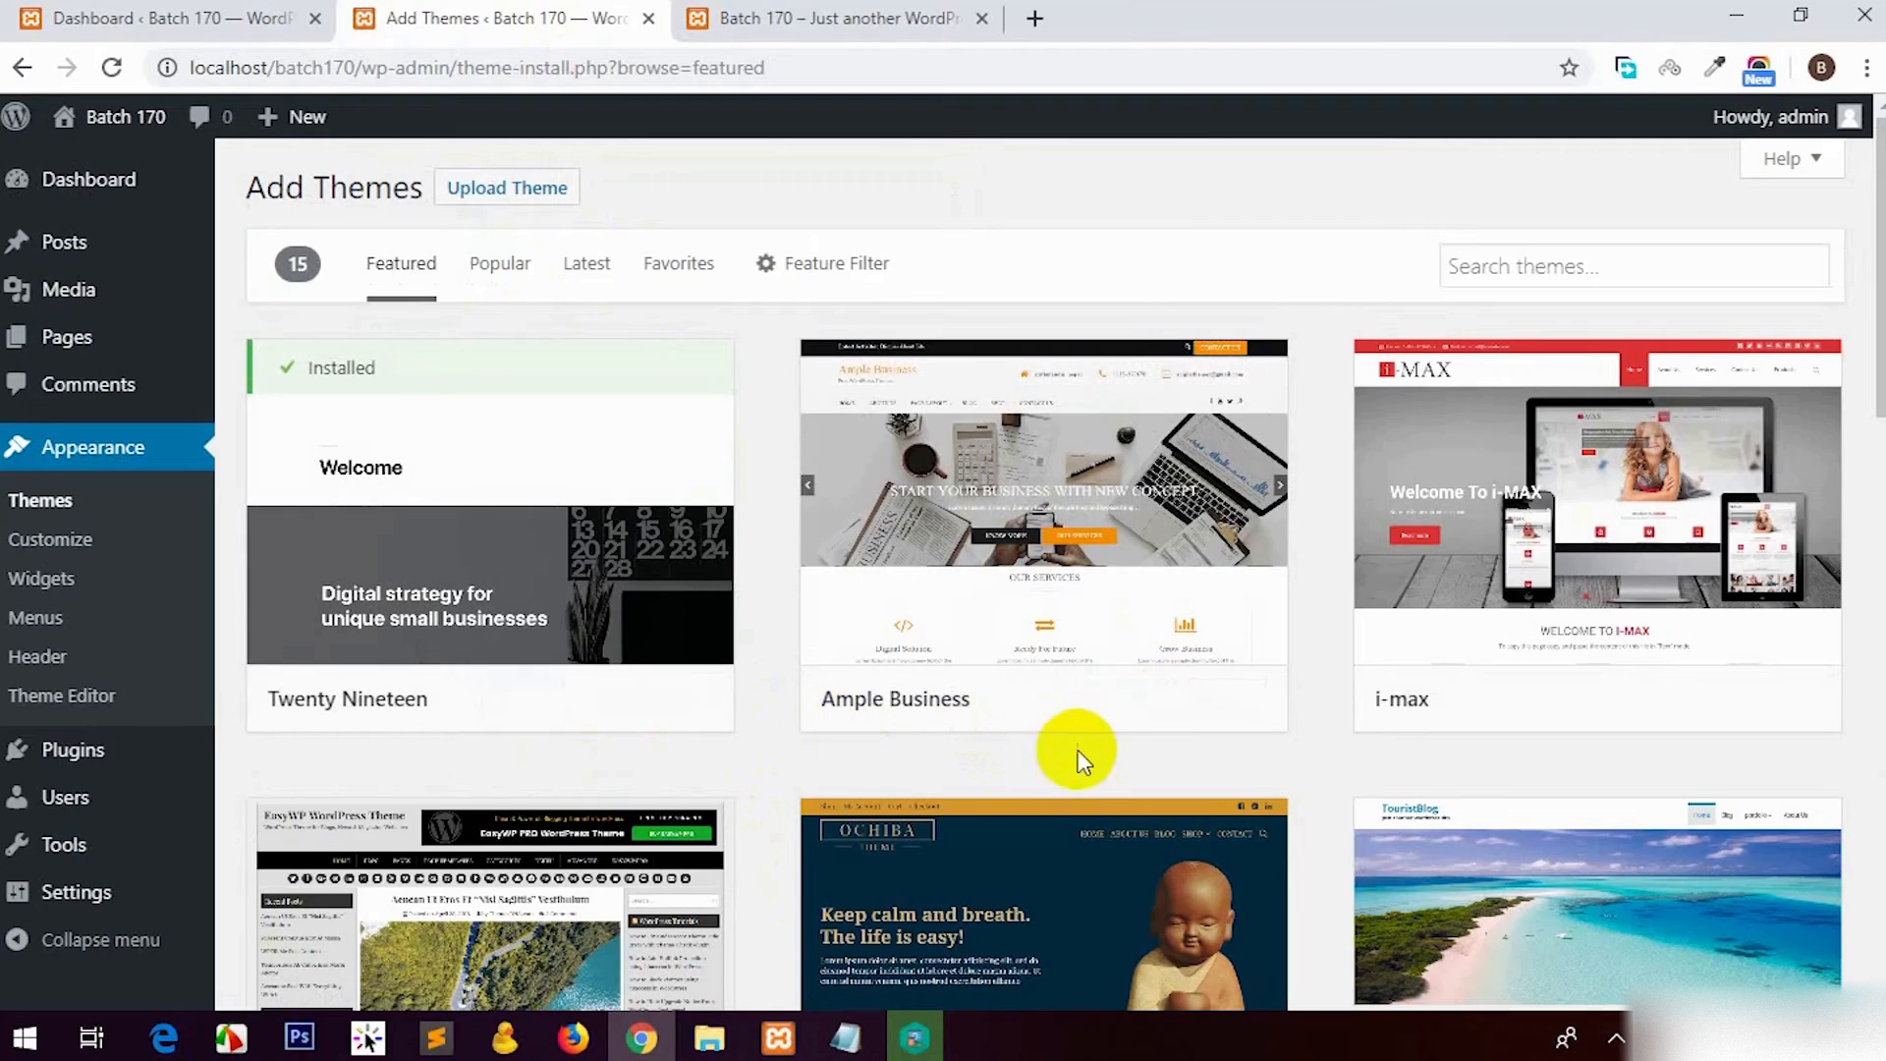
{"action": "mouse_move", "coordinate": [1041, 830]}
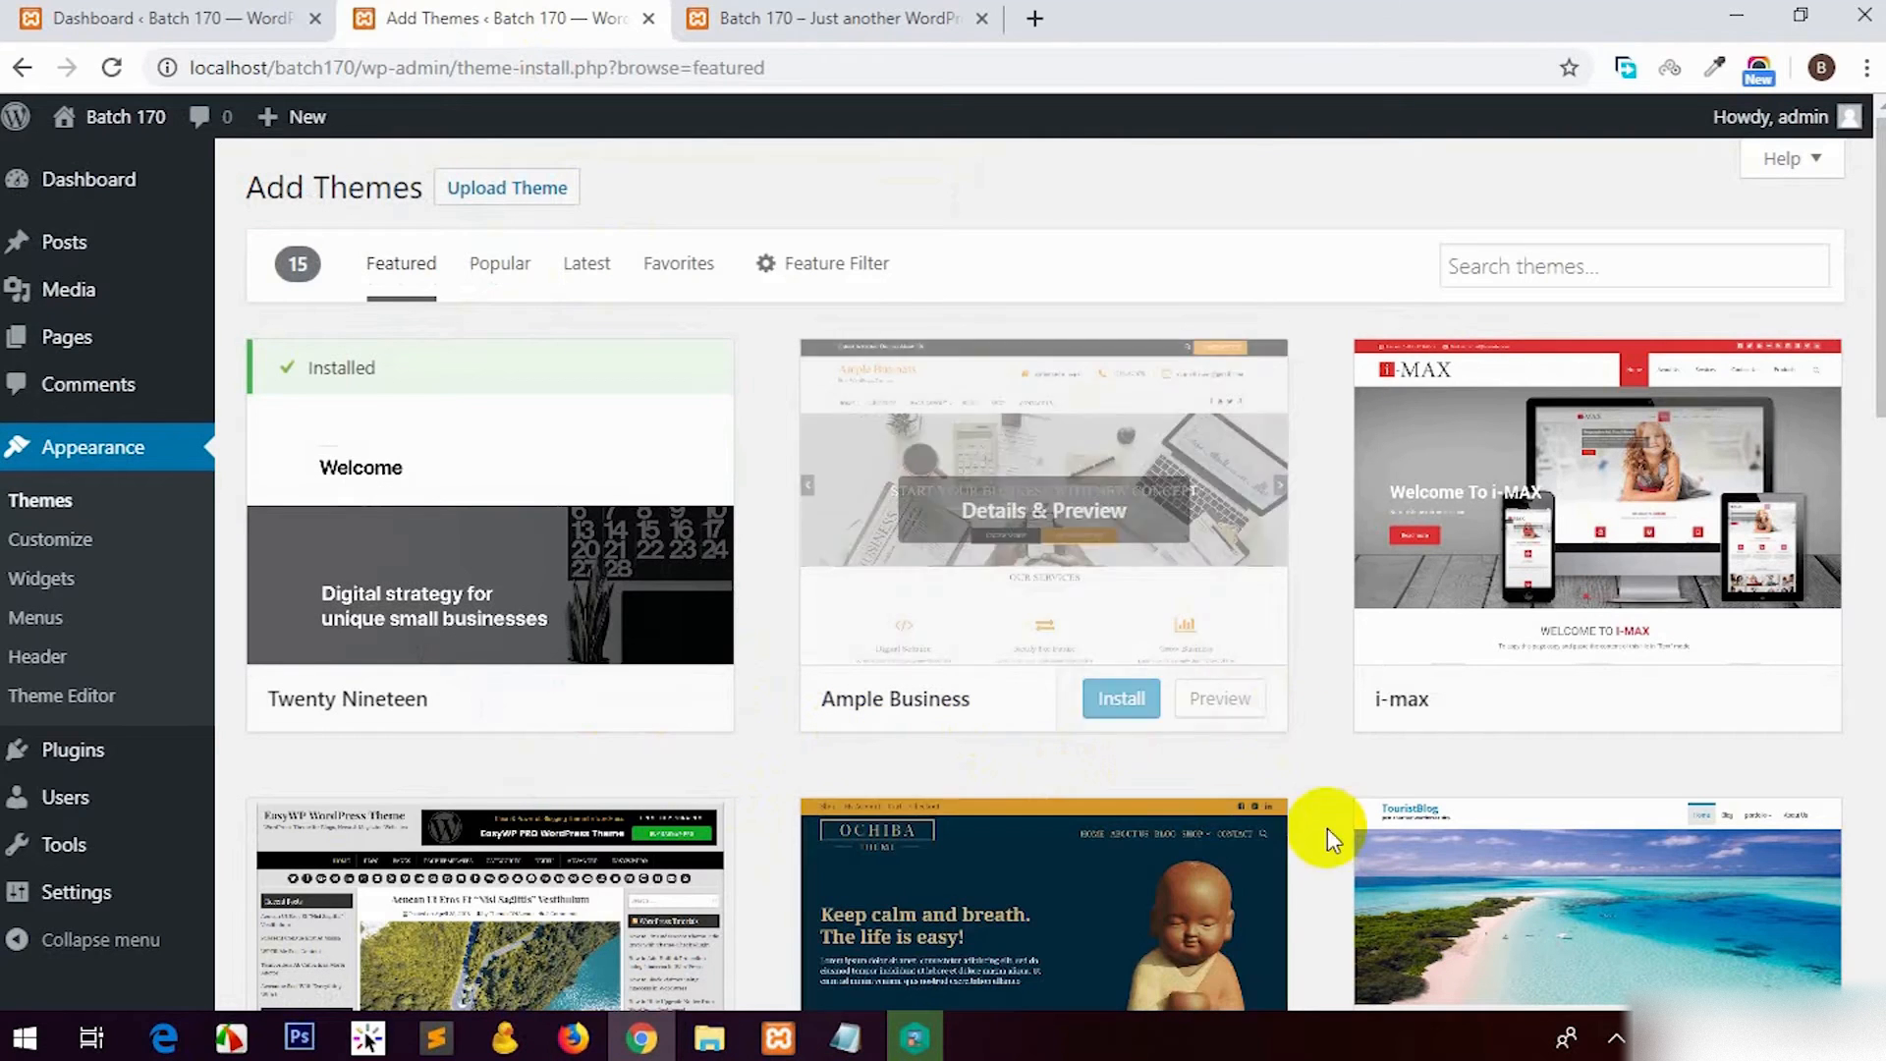
{"action": "left_click", "coordinate": [1660, 698]}
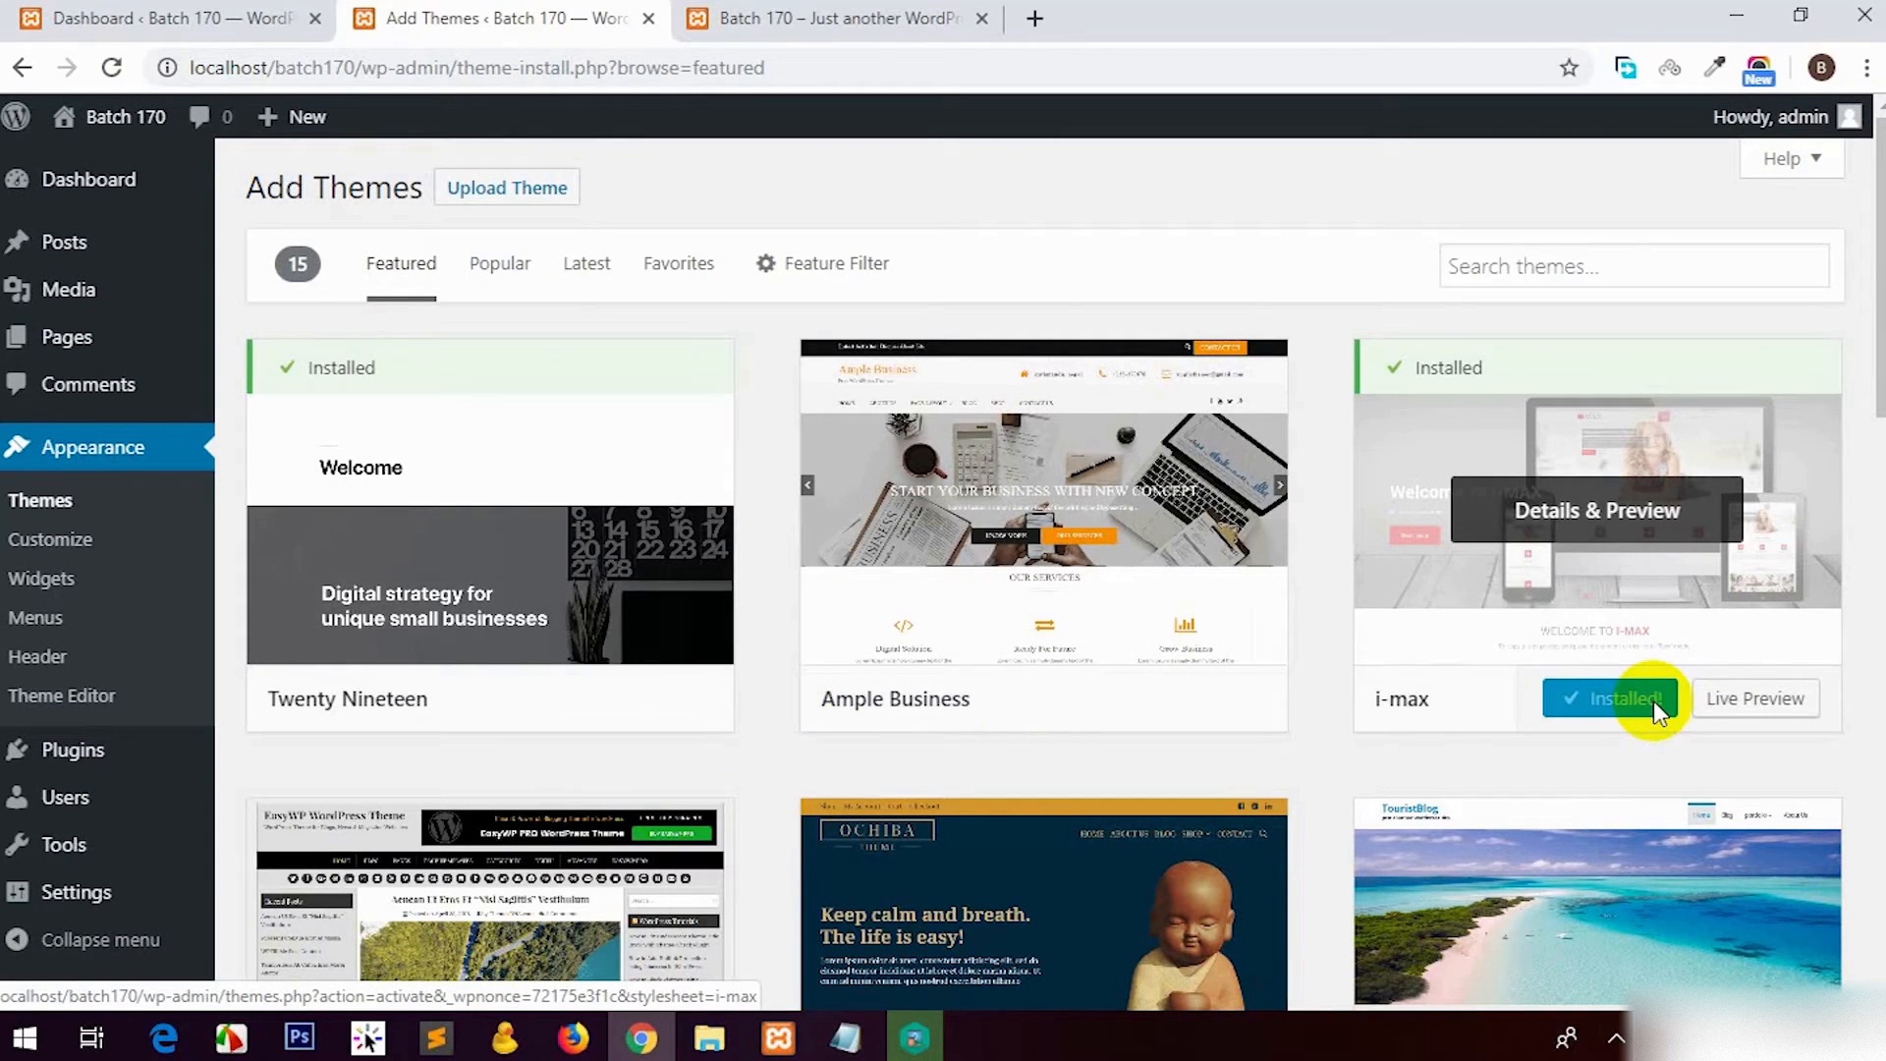
{"action": "left_click", "coordinate": [1630, 700]}
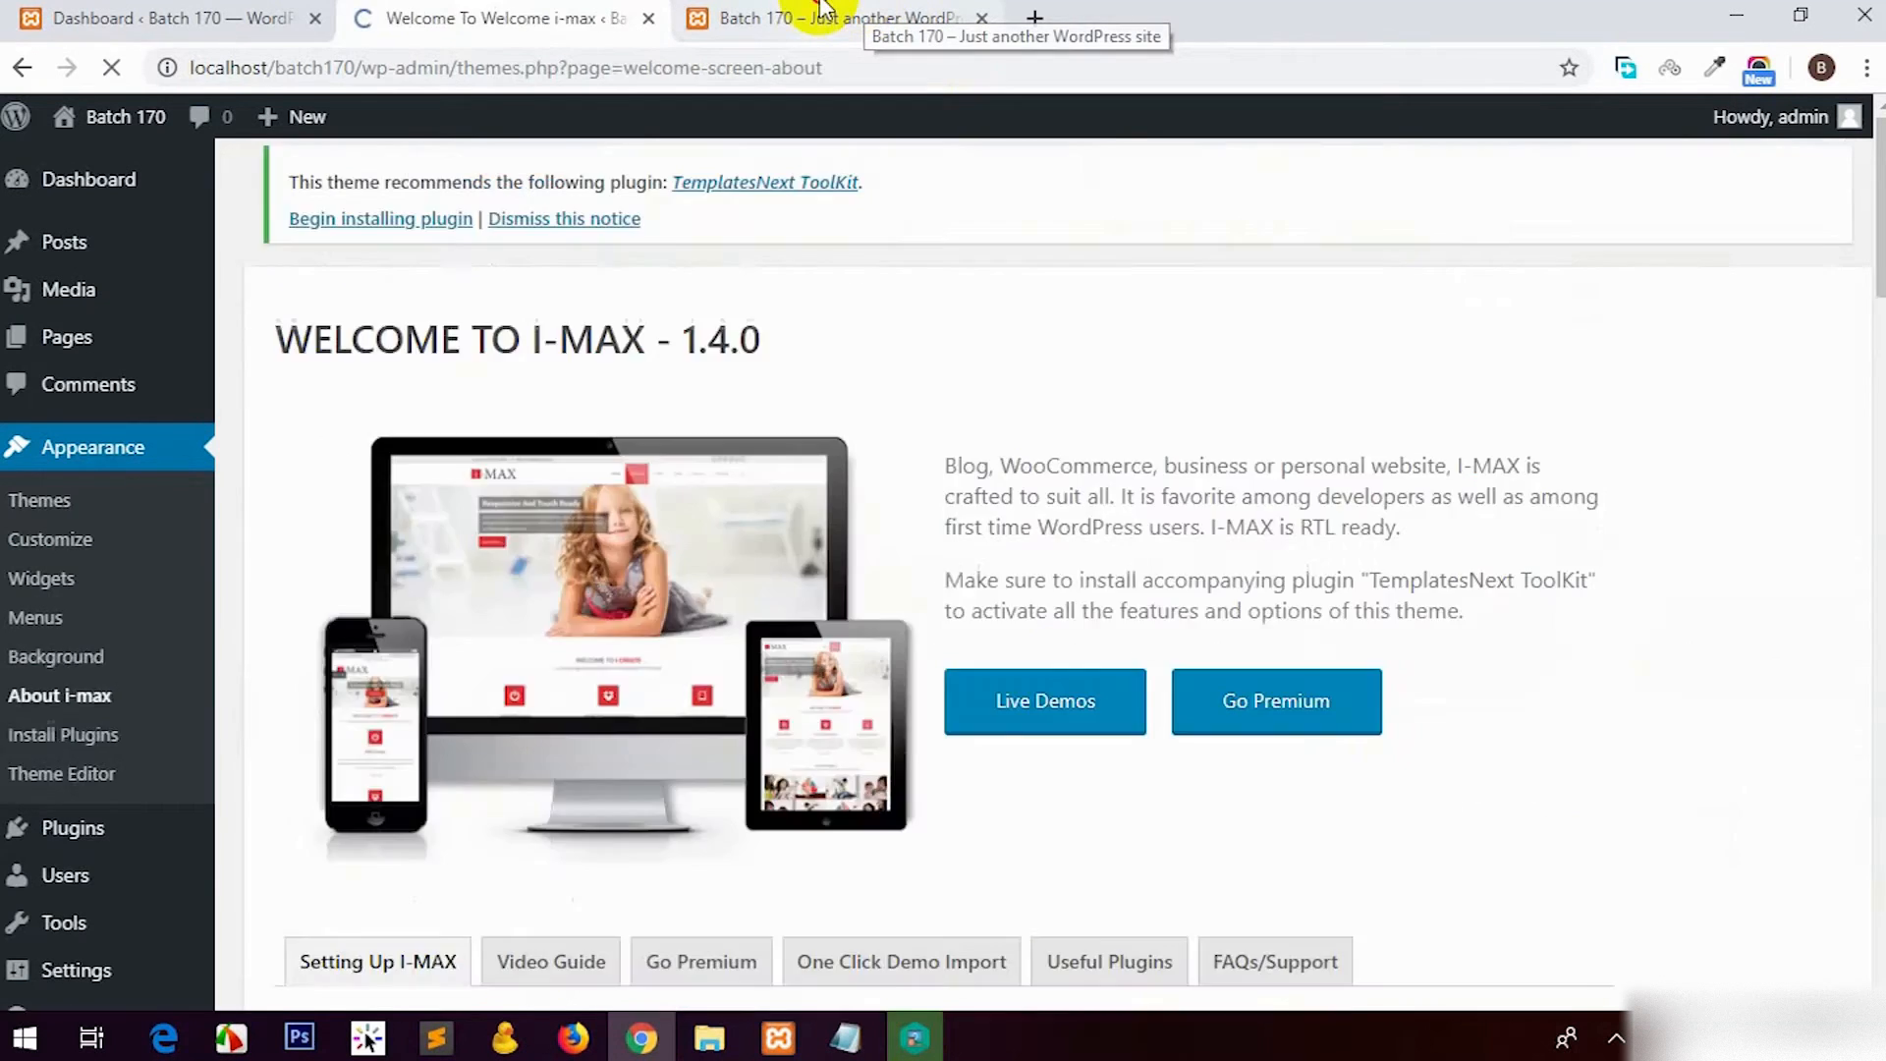
Step: Reload the live home page and look over the i-max design from the header and slider down to the footer widgets
{"action": "left_click", "coordinate": [835, 15]}
{"action": "left_click", "coordinate": [111, 66]}
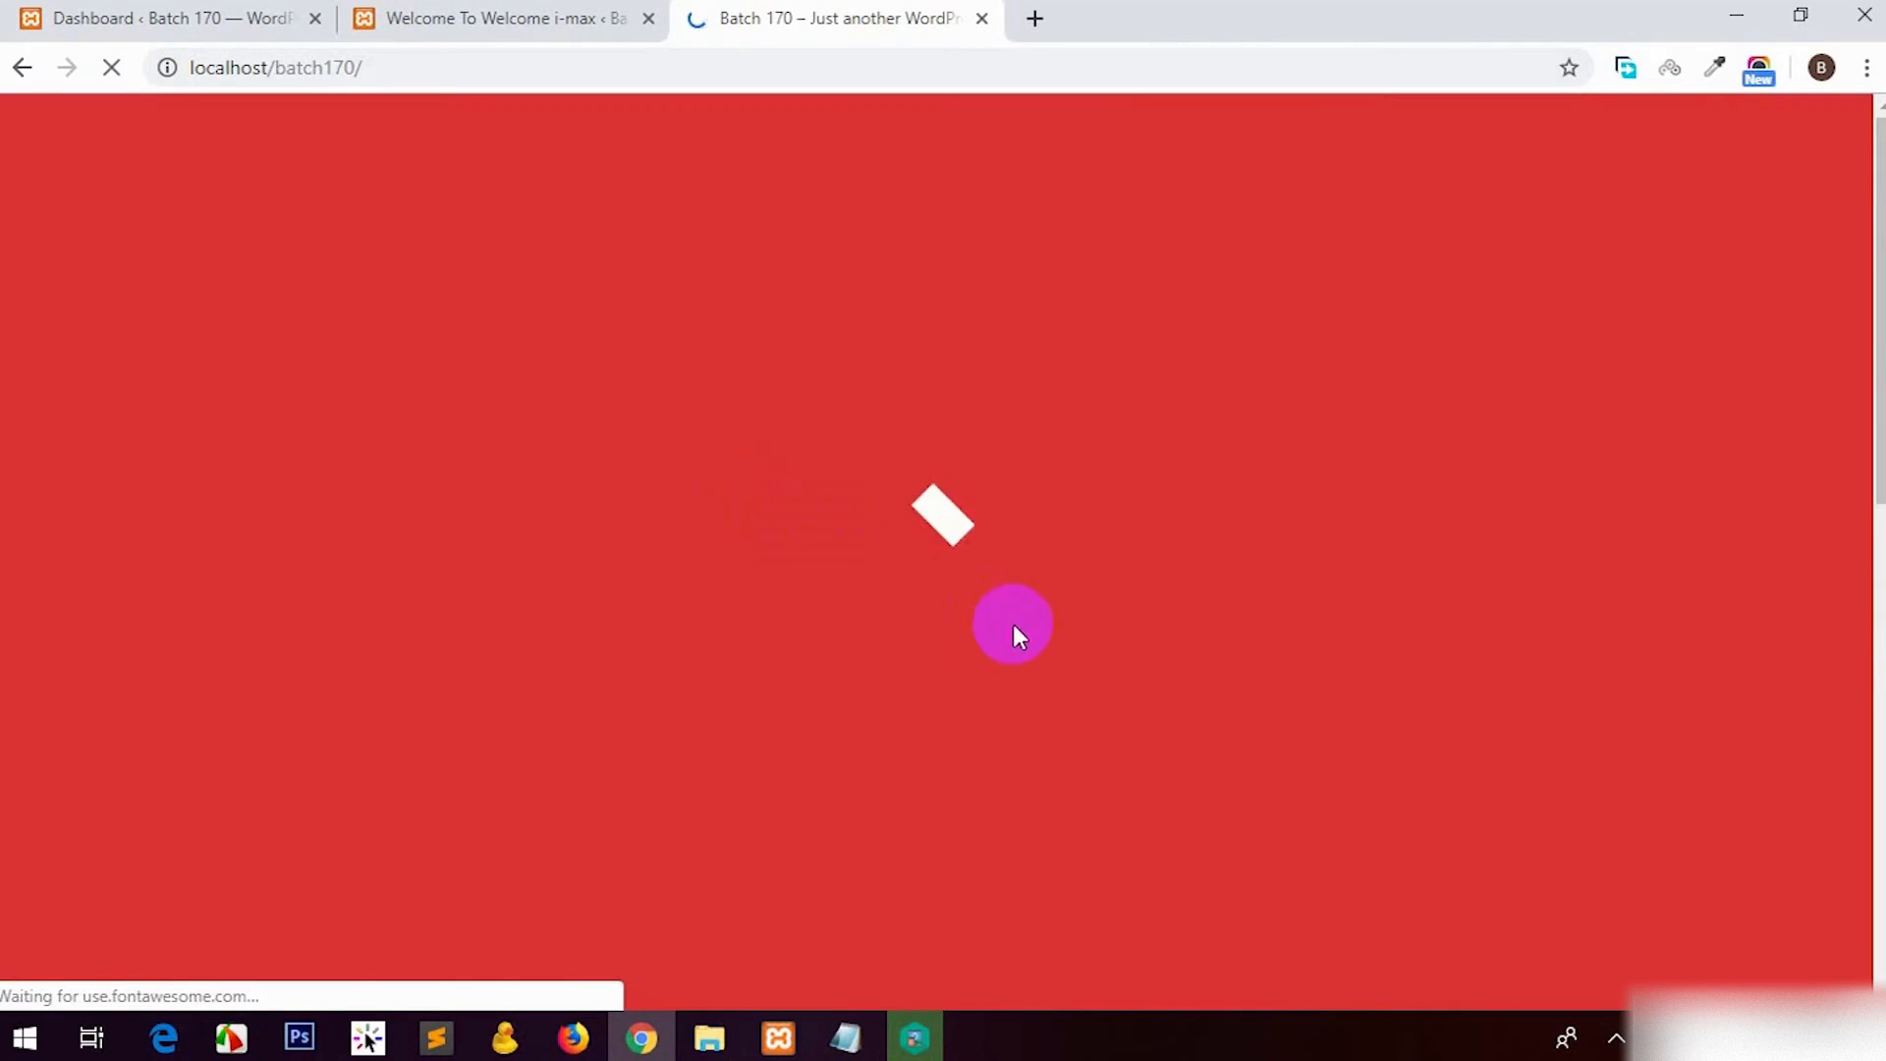
{"action": "scroll", "coordinate": [1151, 644], "scroll_direction": "down", "scroll_amount": 5}
{"action": "scroll", "coordinate": [1157, 652], "scroll_direction": "up", "scroll_amount": 5}
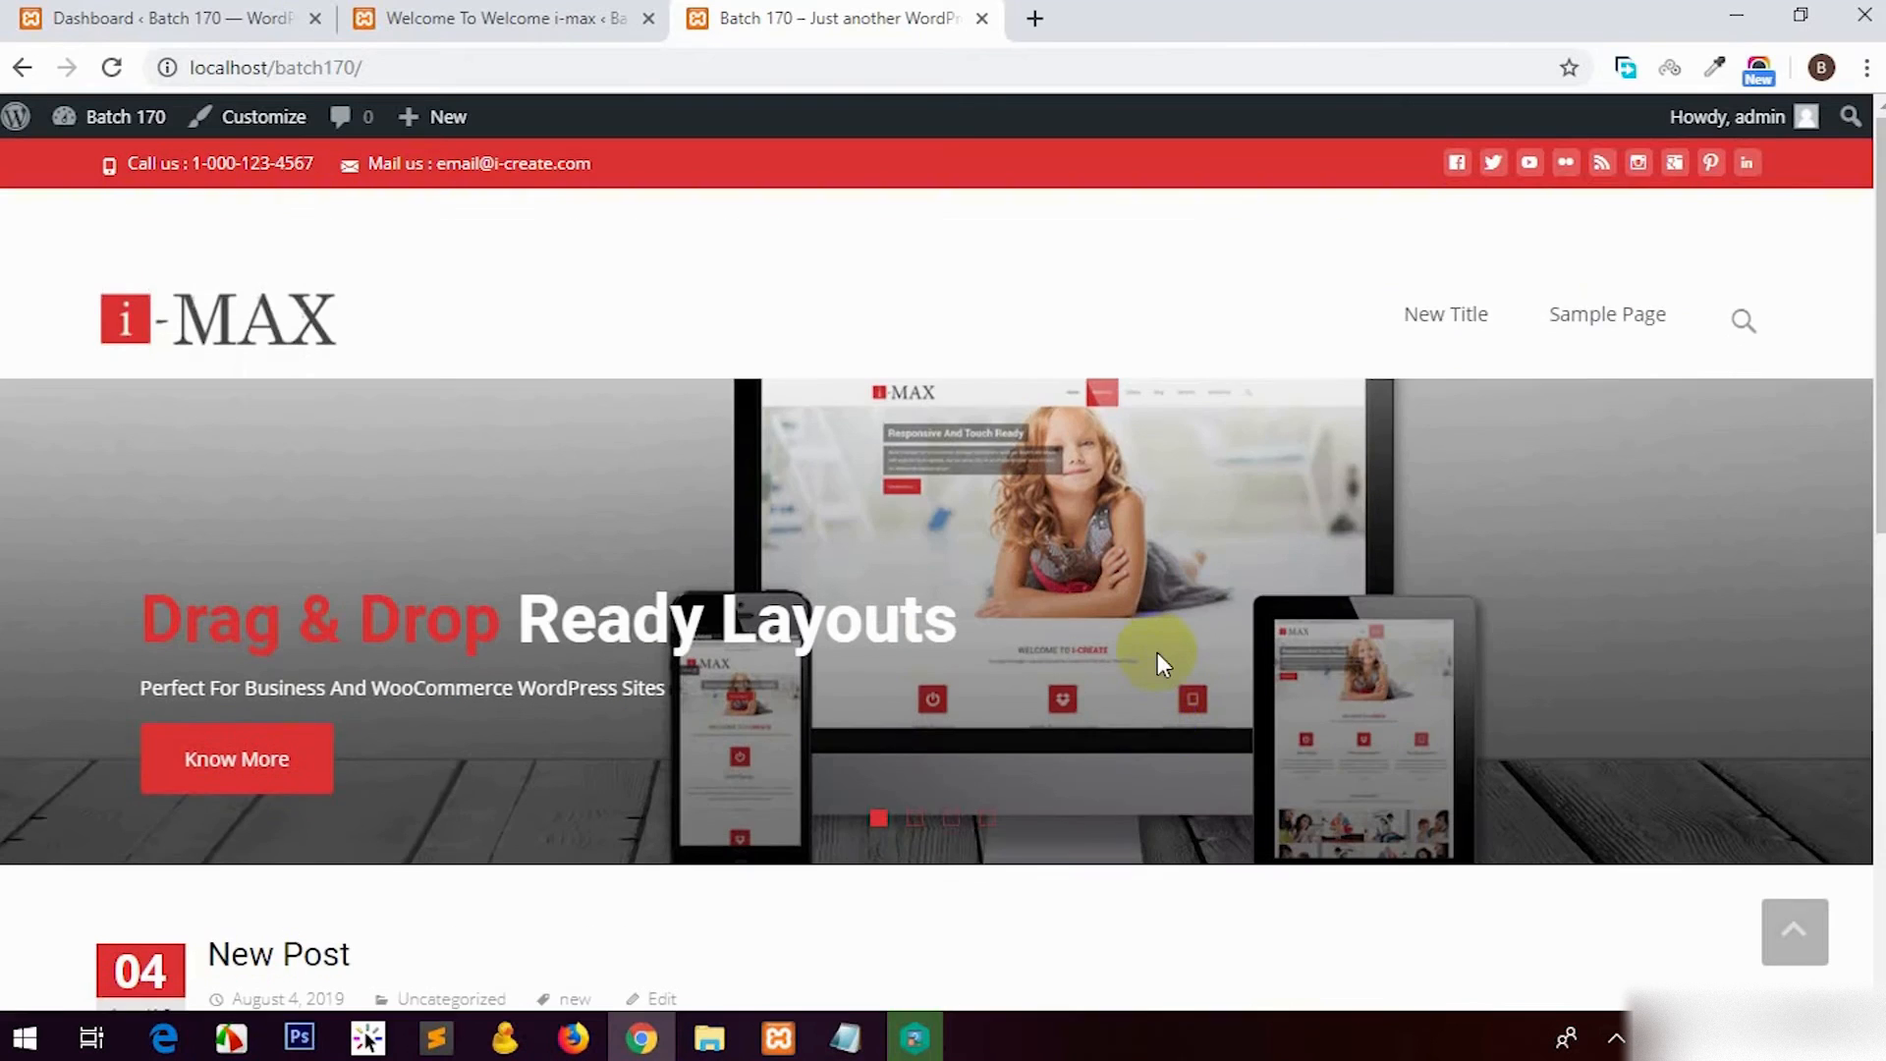
{"action": "scroll", "coordinate": [1159, 652], "scroll_direction": "down", "scroll_amount": 5}
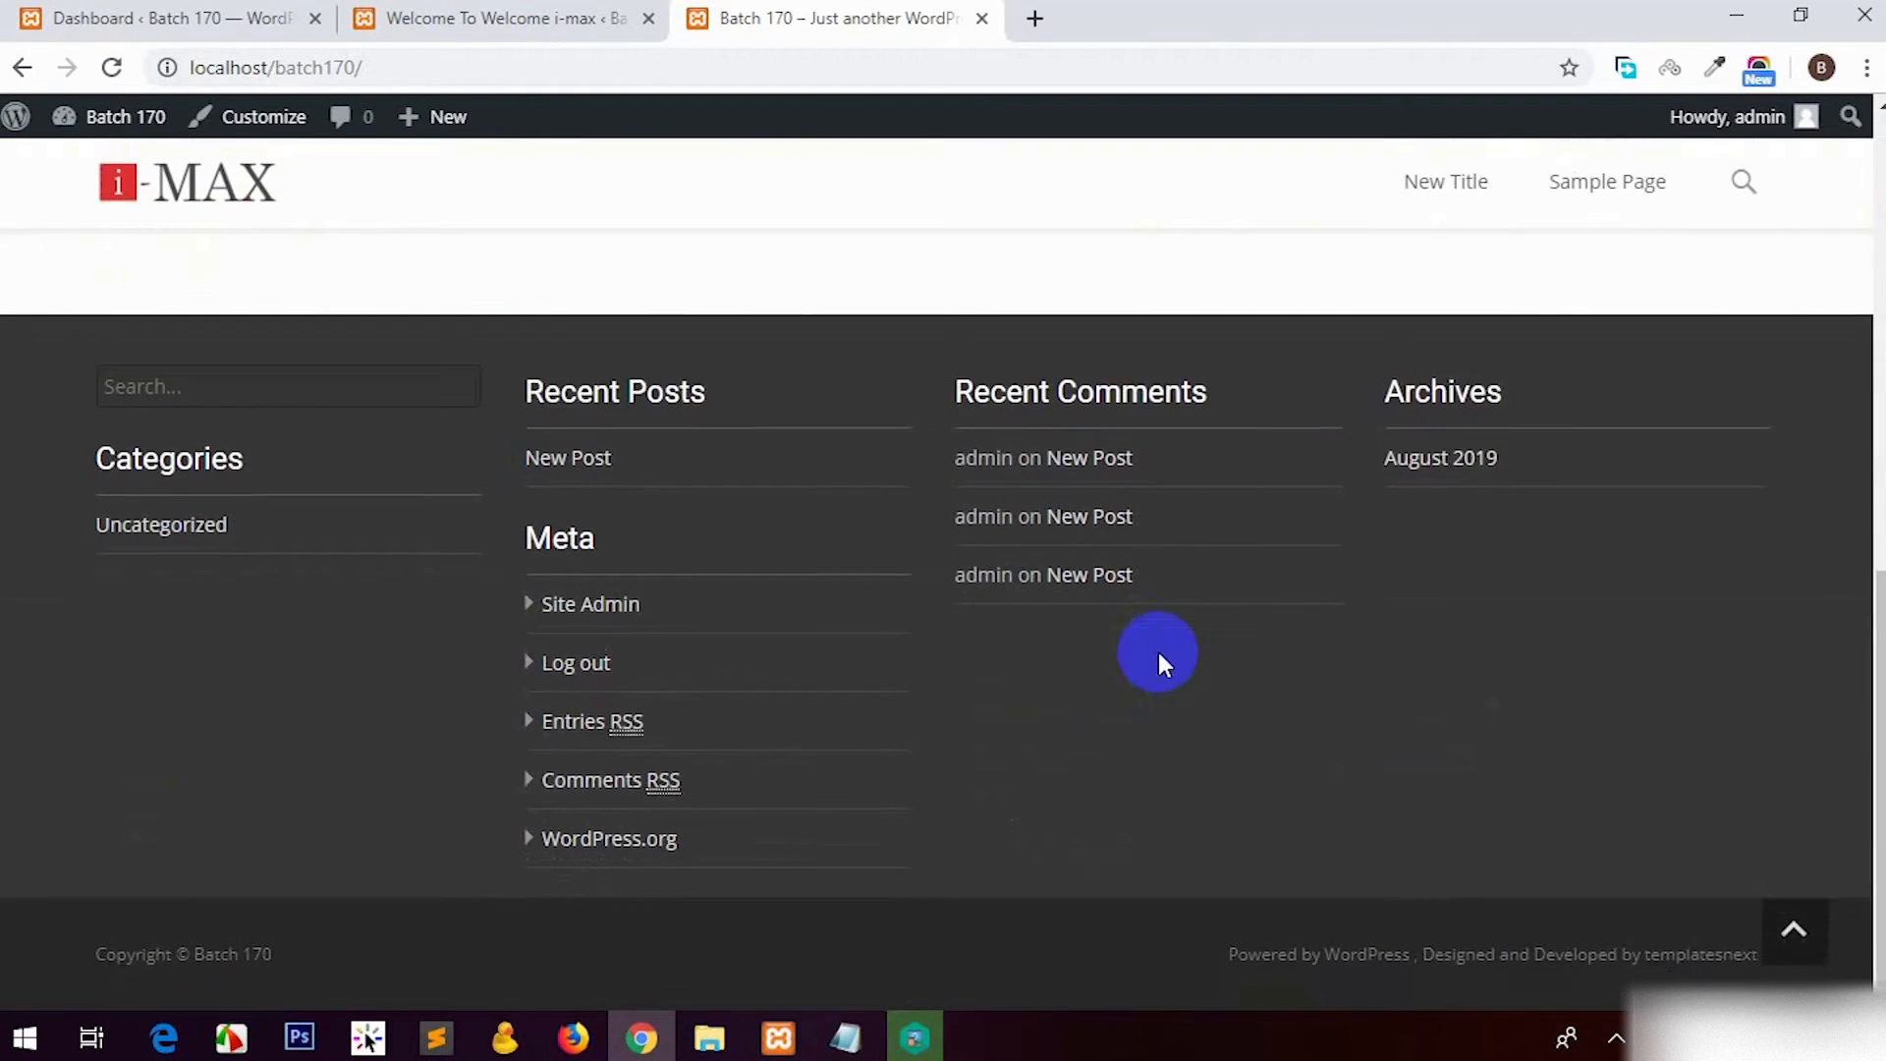
{"action": "scroll", "coordinate": [1158, 653], "scroll_direction": "up", "scroll_amount": 5}
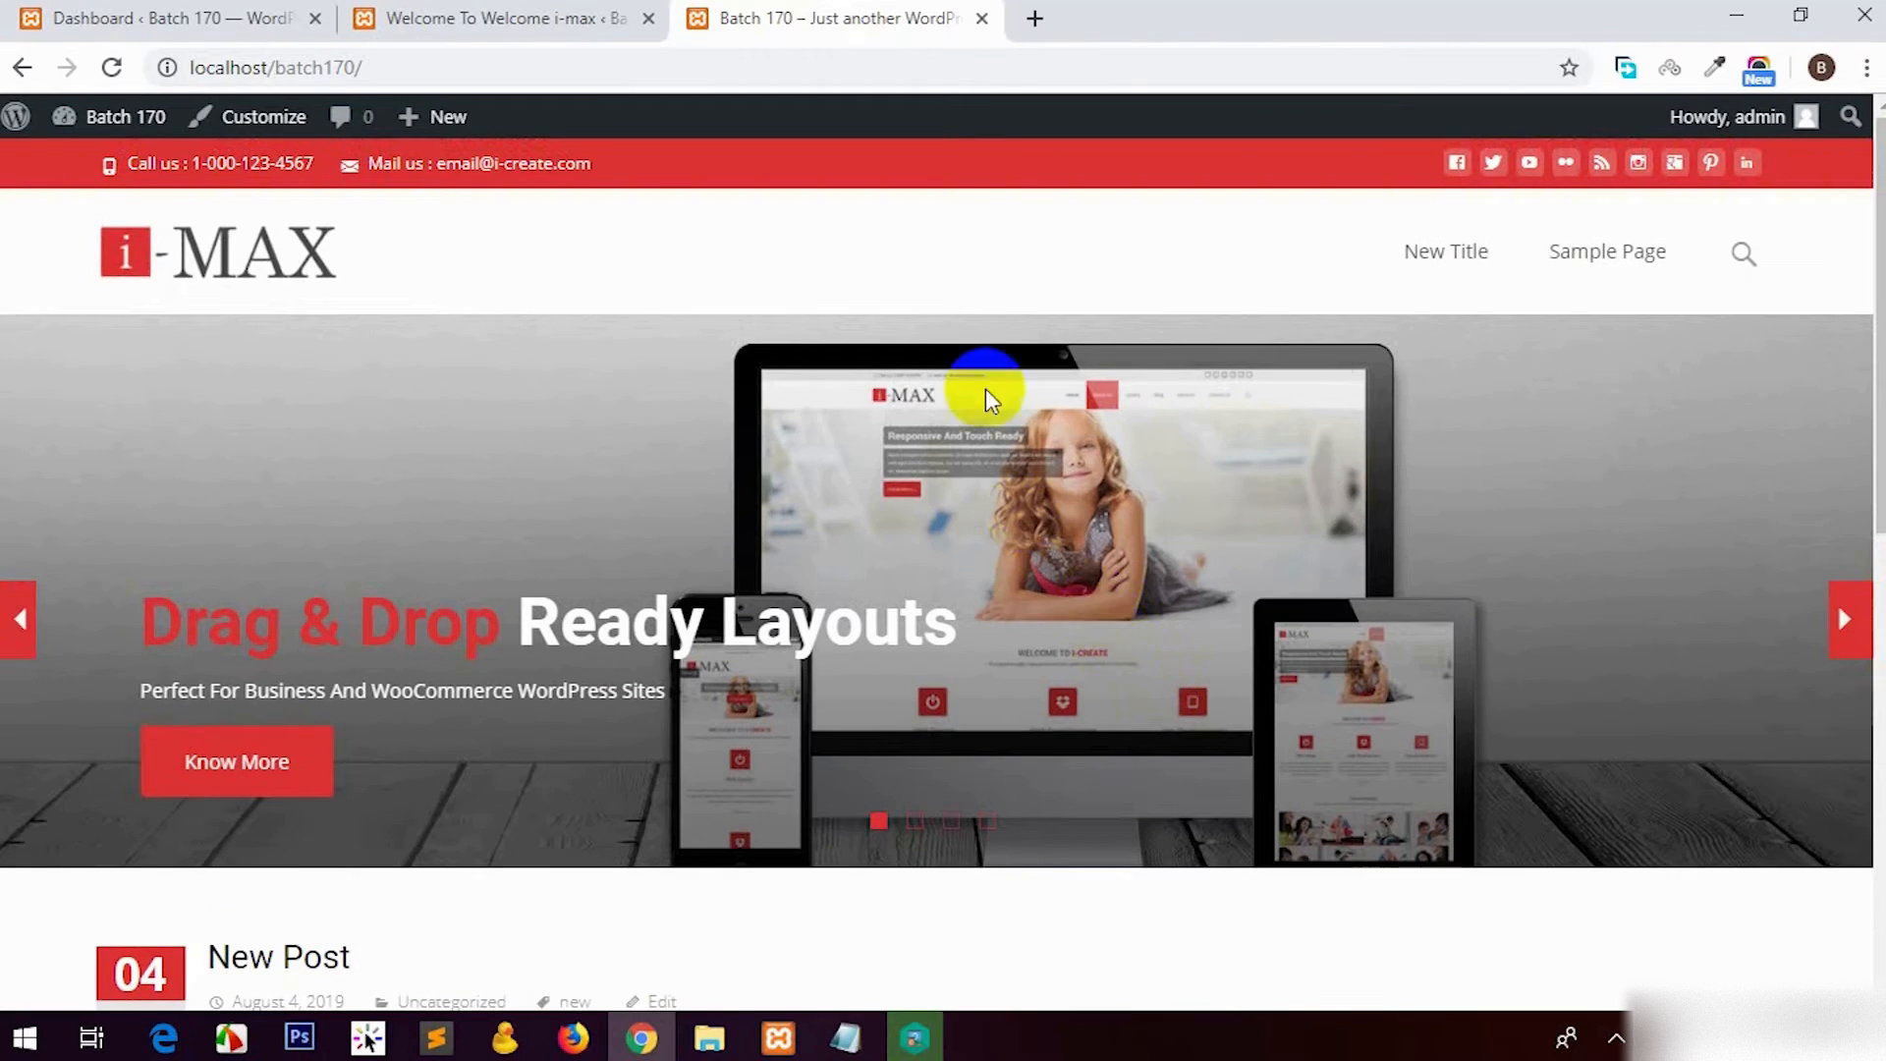
{"action": "left_click", "coordinate": [539, 17]}
{"action": "left_click", "coordinate": [855, 18]}
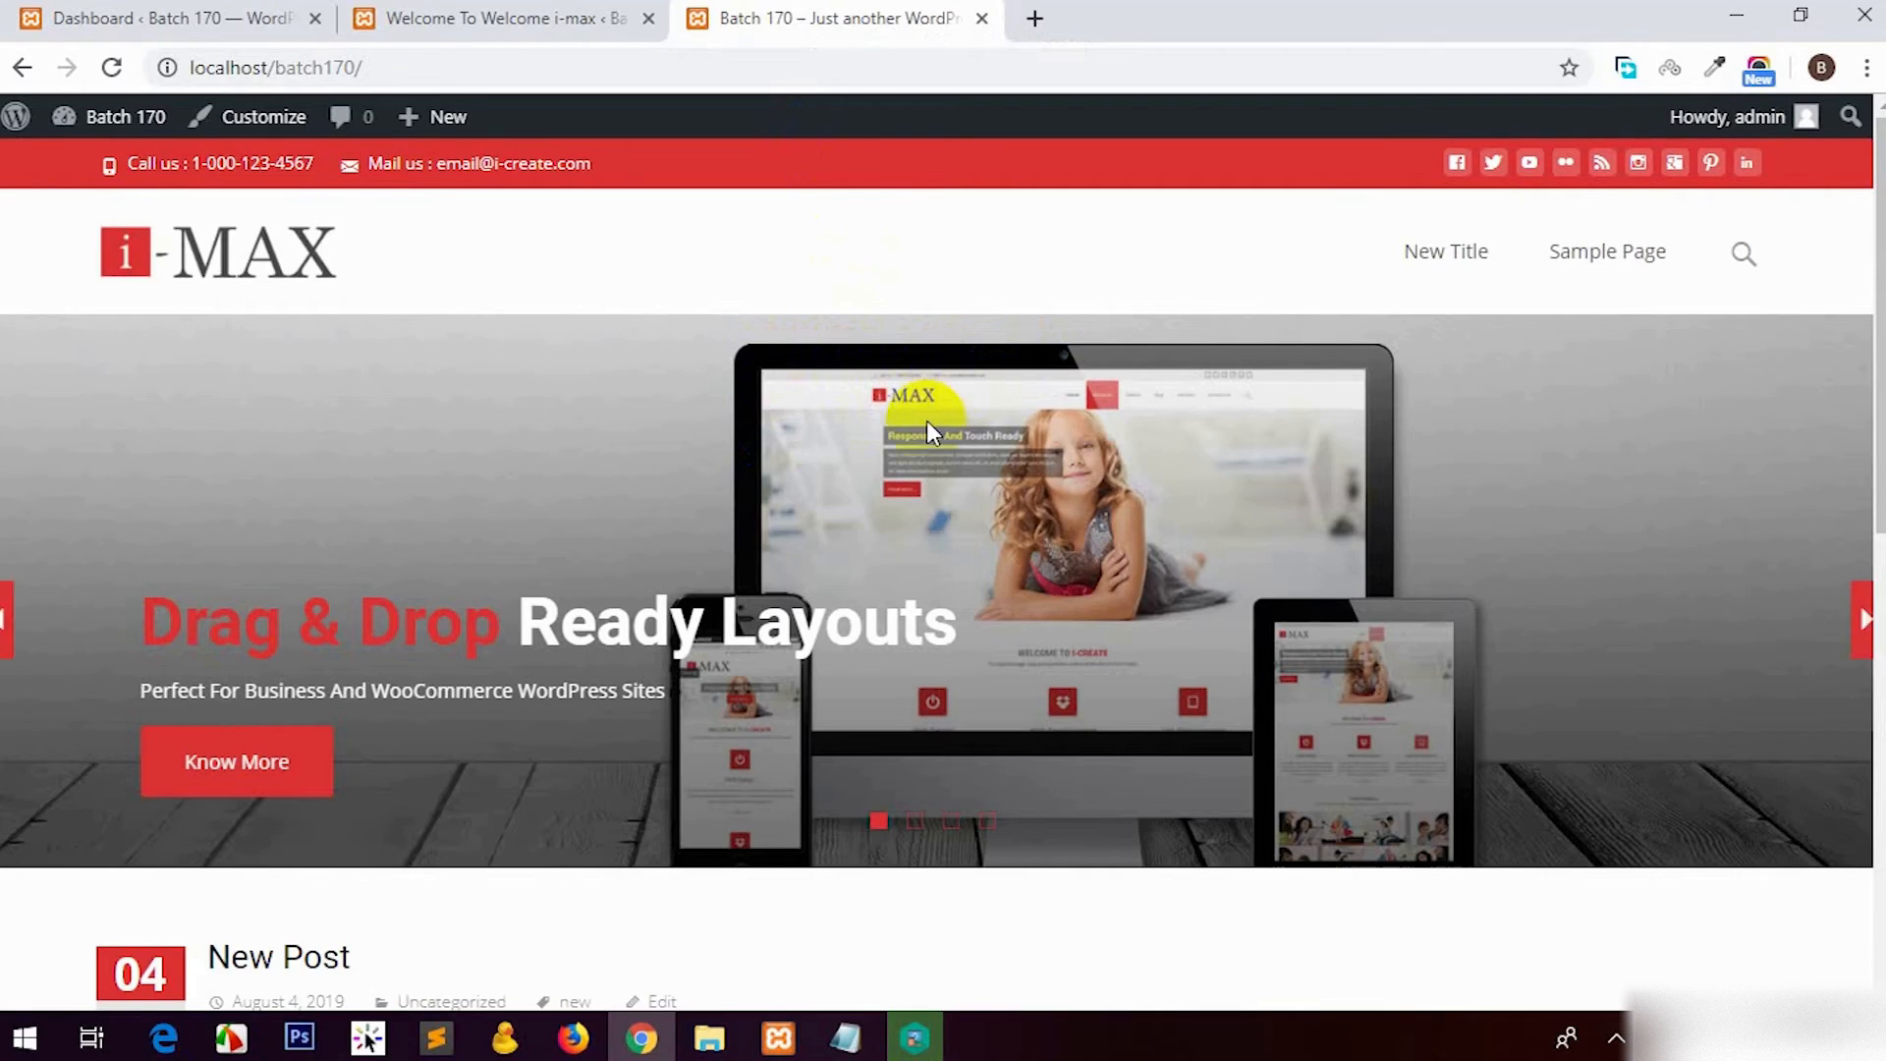
{"action": "scroll", "coordinate": [943, 462], "scroll_direction": "down", "scroll_amount": 4}
{"action": "scroll", "coordinate": [963, 530], "scroll_direction": "up", "scroll_amount": 4}
{"action": "scroll", "coordinate": [961, 511], "scroll_direction": "up", "scroll_amount": 1}
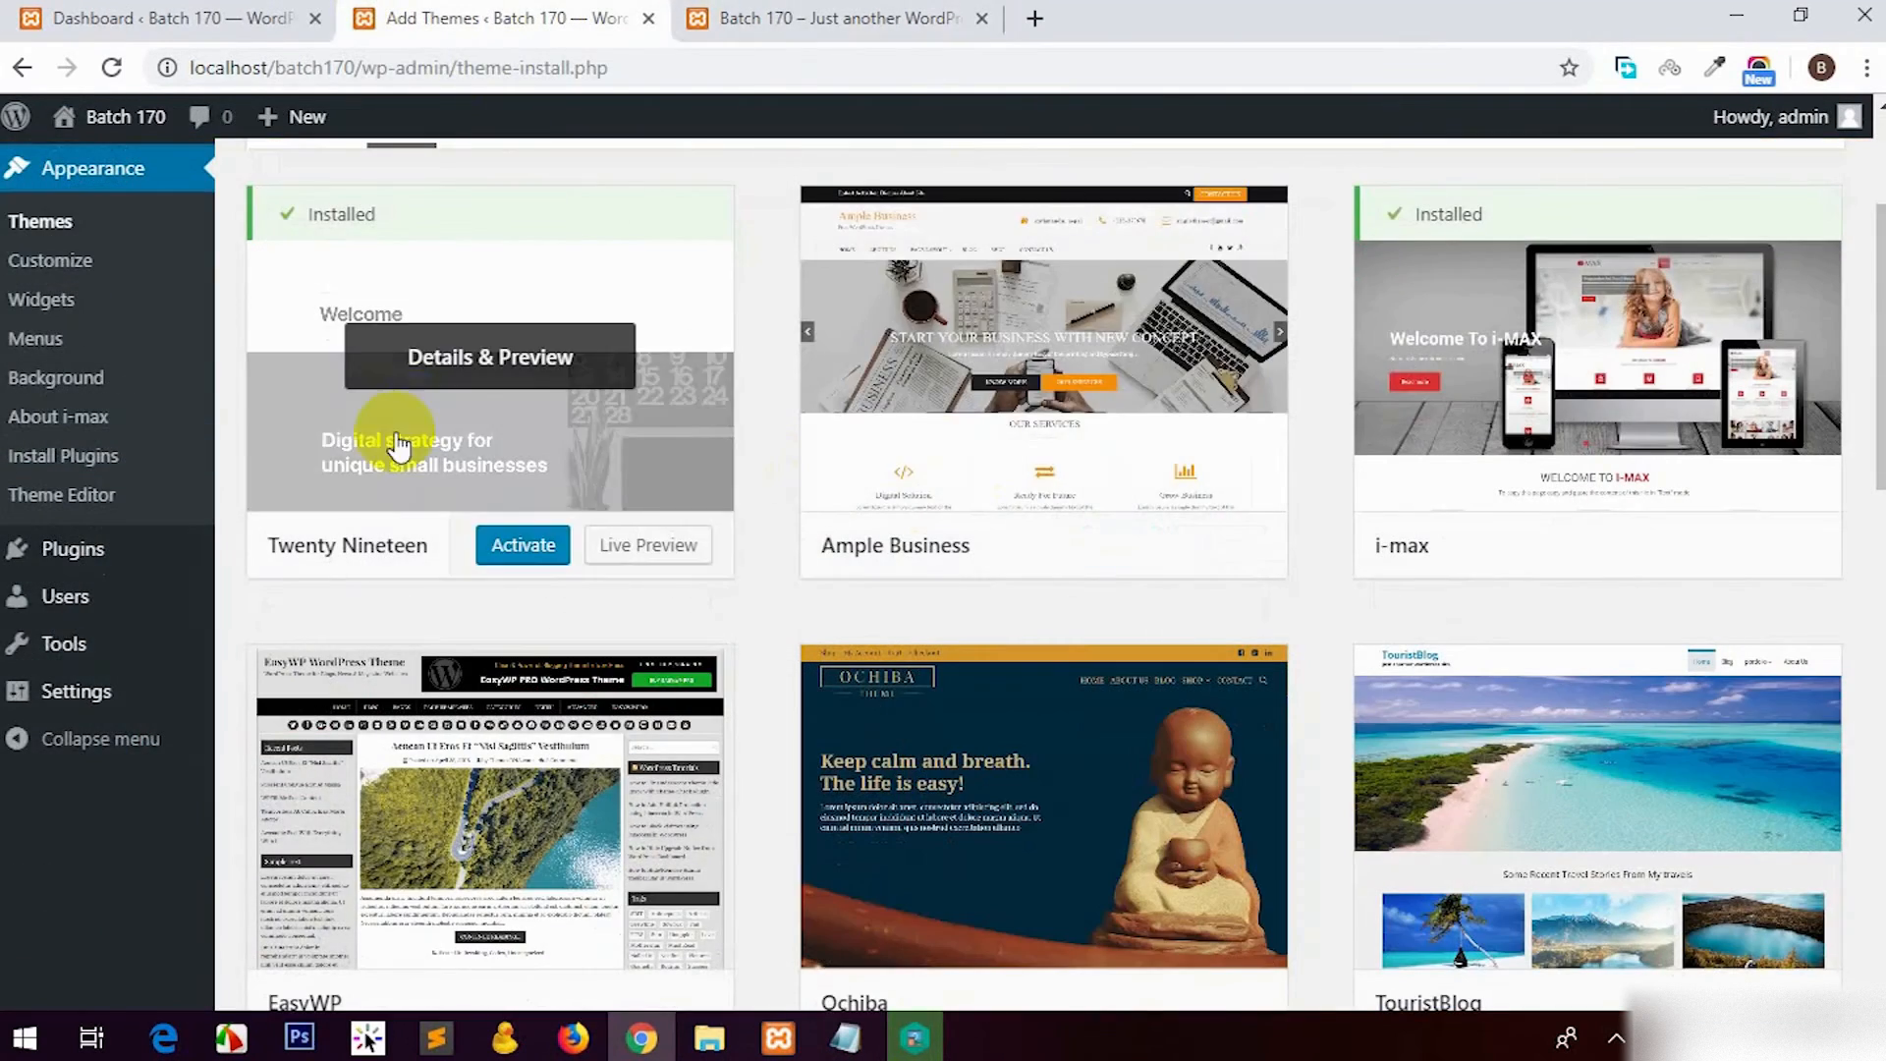
Step: Open the customizer for the active i-max theme and close the live home page's browser tab
{"action": "left_click", "coordinate": [74, 275]}
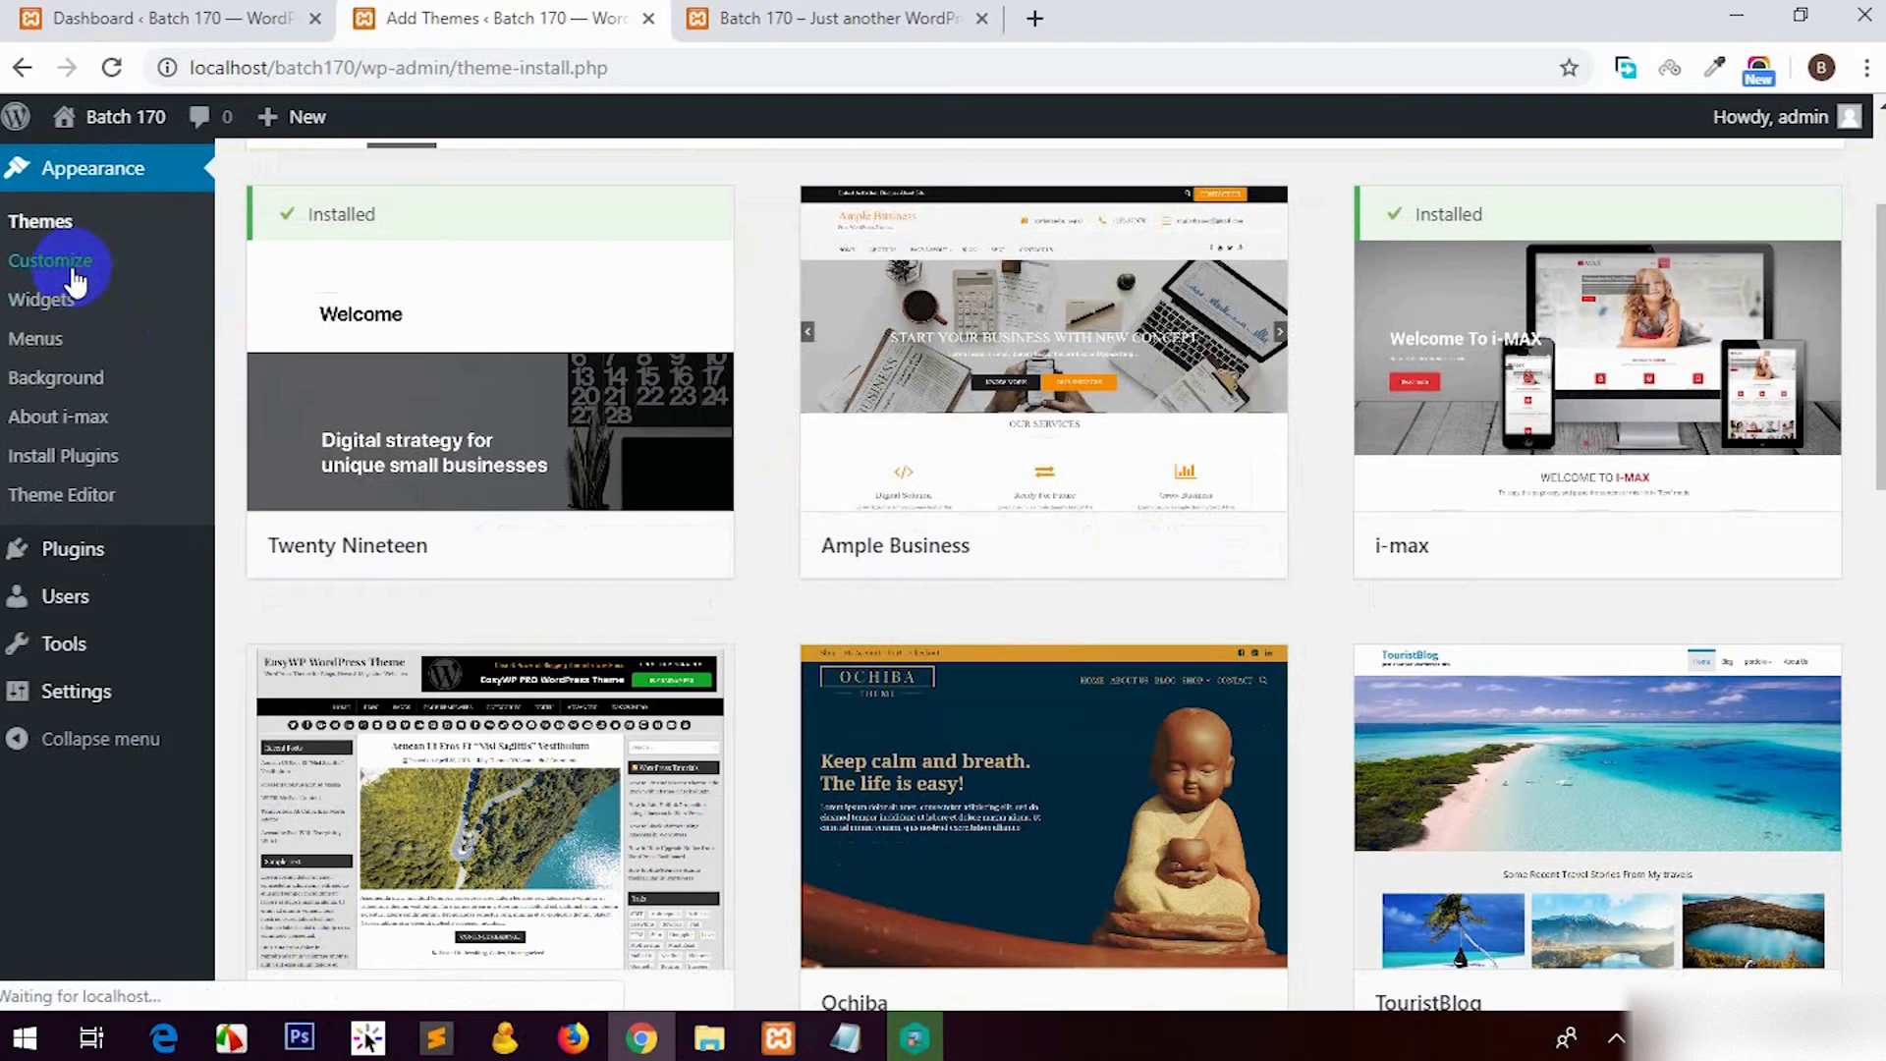
{"action": "middle_click", "coordinate": [829, 13]}
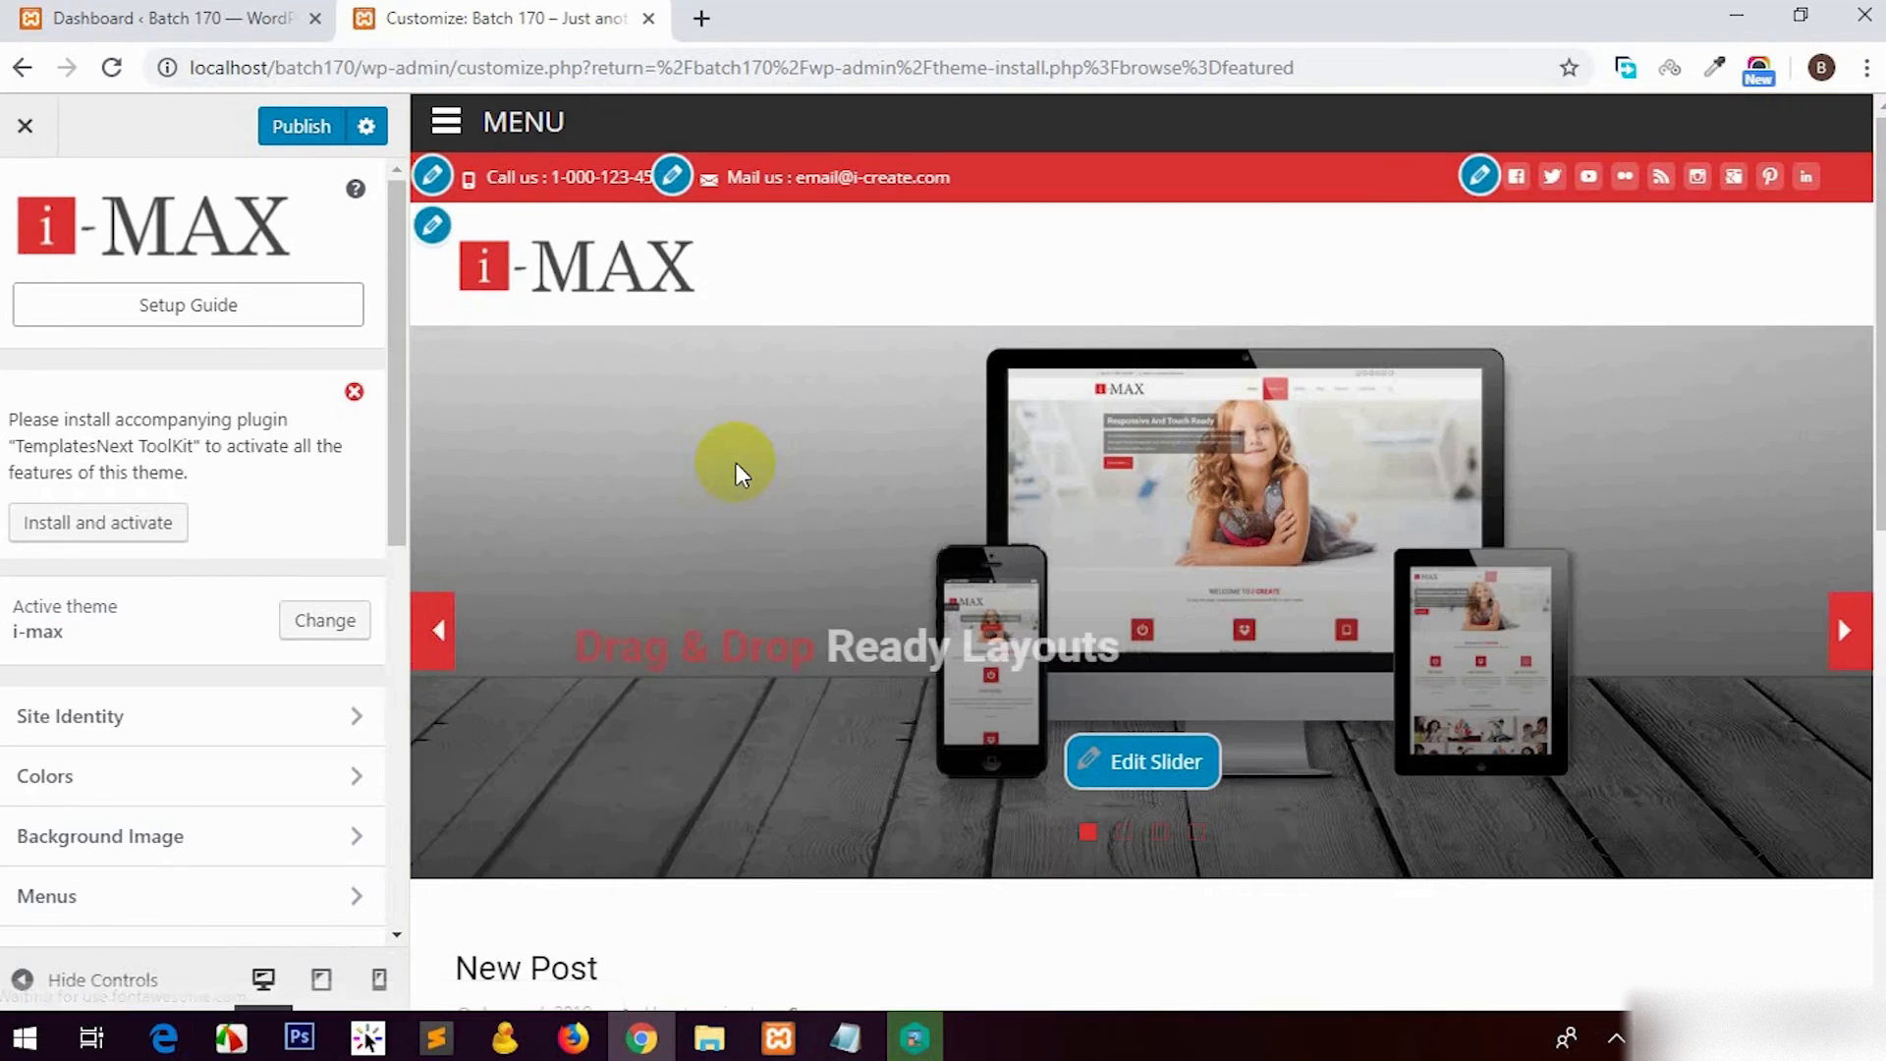
{"action": "scroll", "coordinate": [71, 464], "scroll_direction": "down", "scroll_amount": 4}
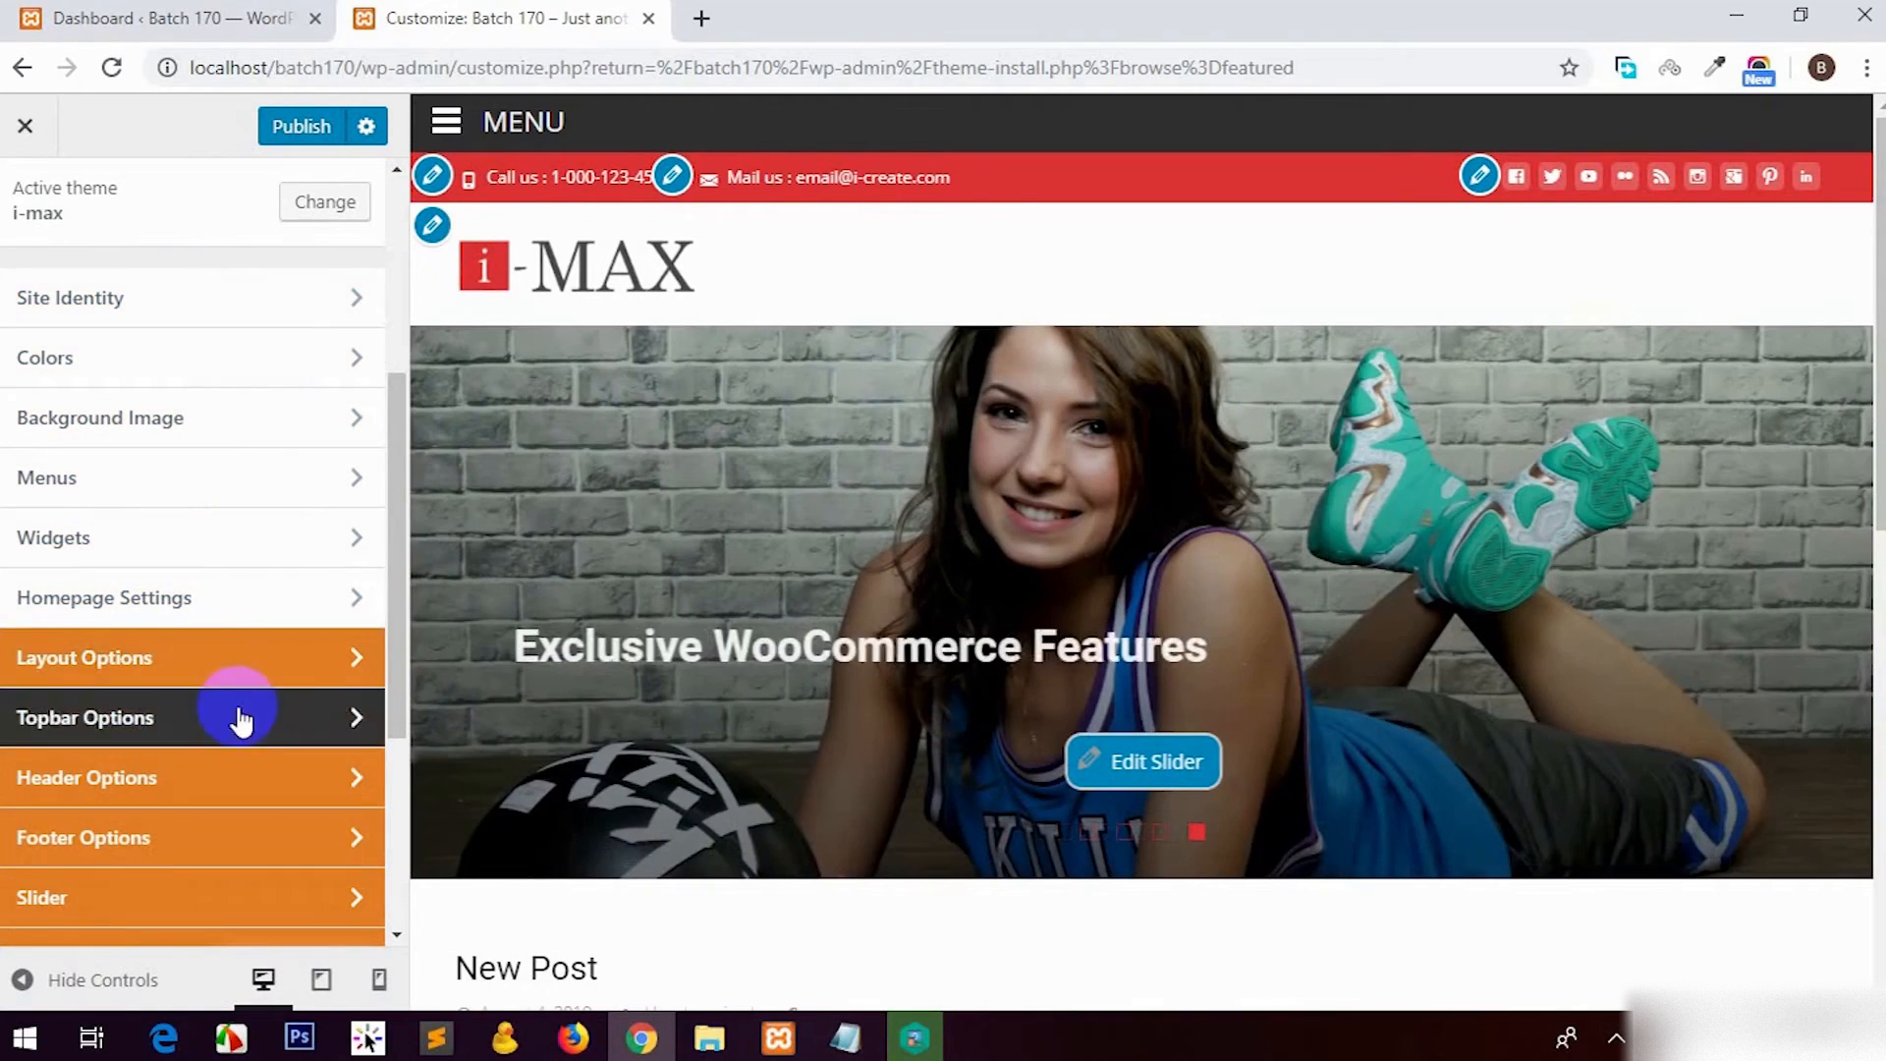
Step: In Layout Options, try the one-column blog posts layout and switch back to the two-column layout
{"action": "left_click", "coordinate": [182, 653]}
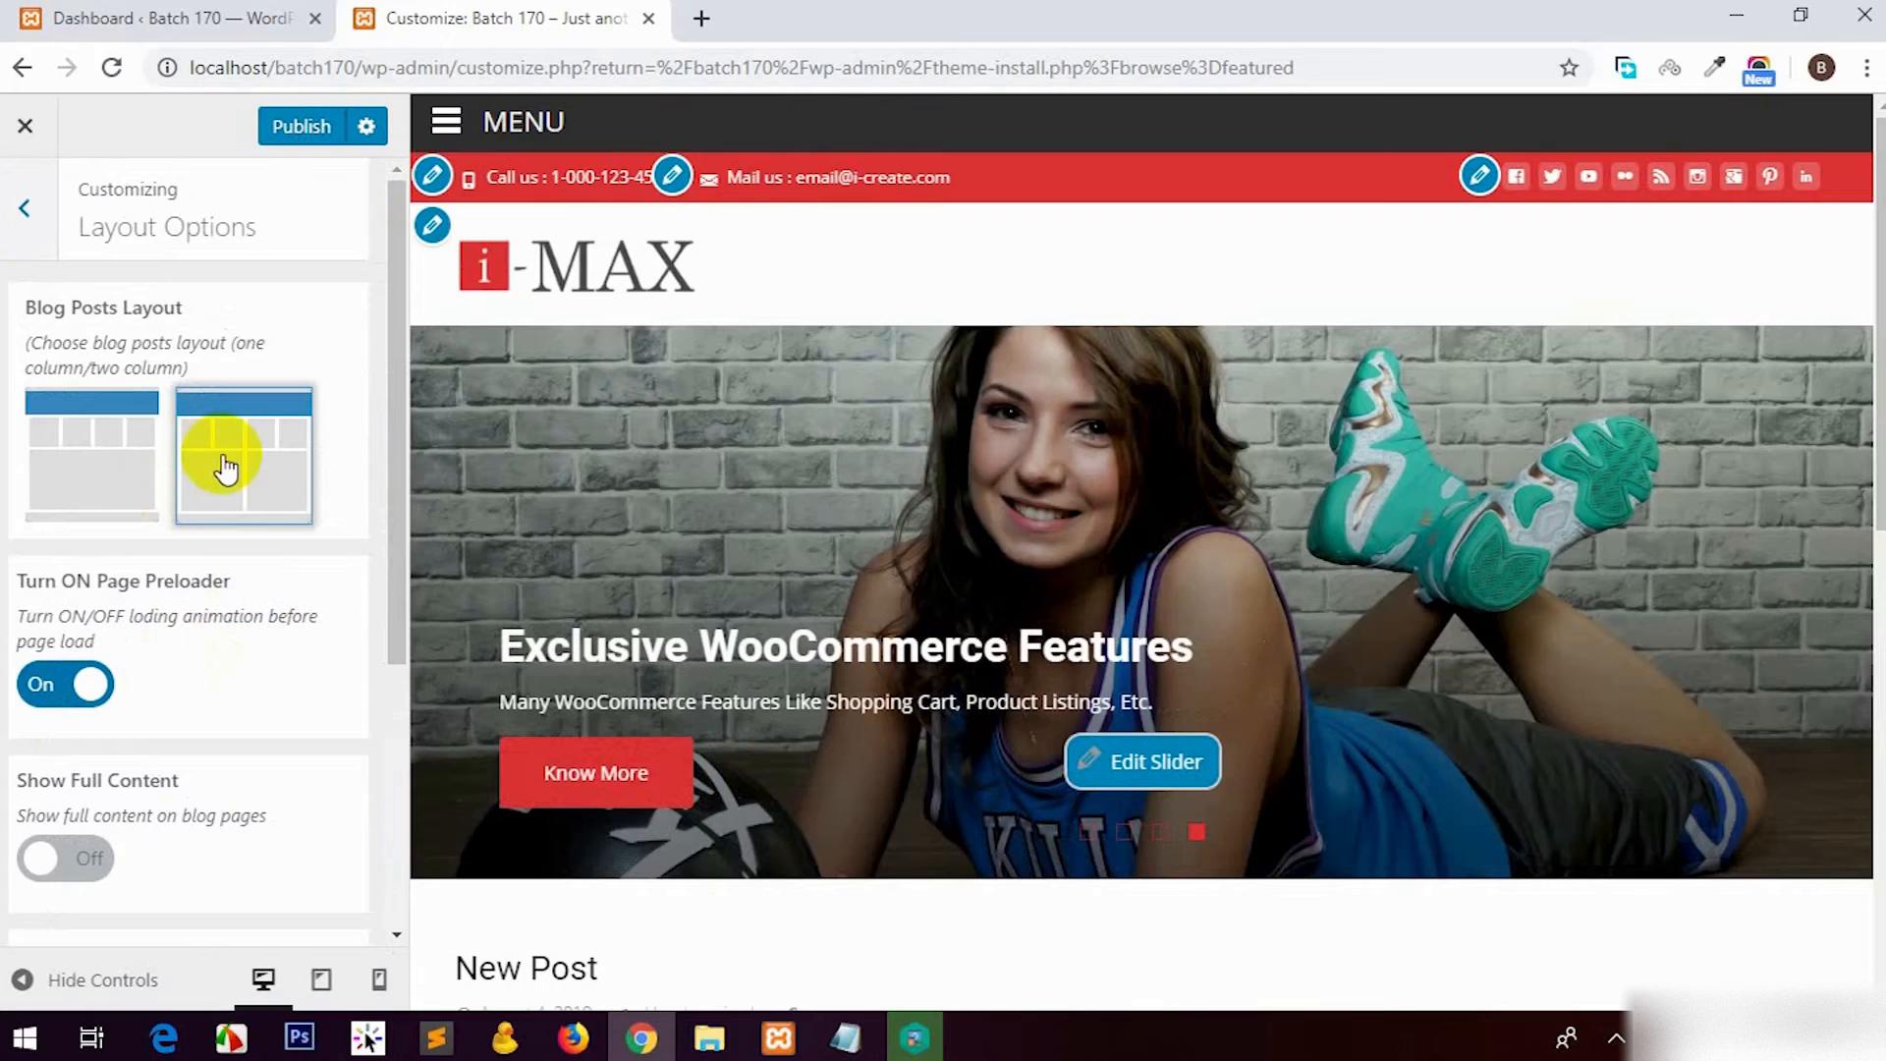
{"action": "left_click", "coordinate": [114, 463]}
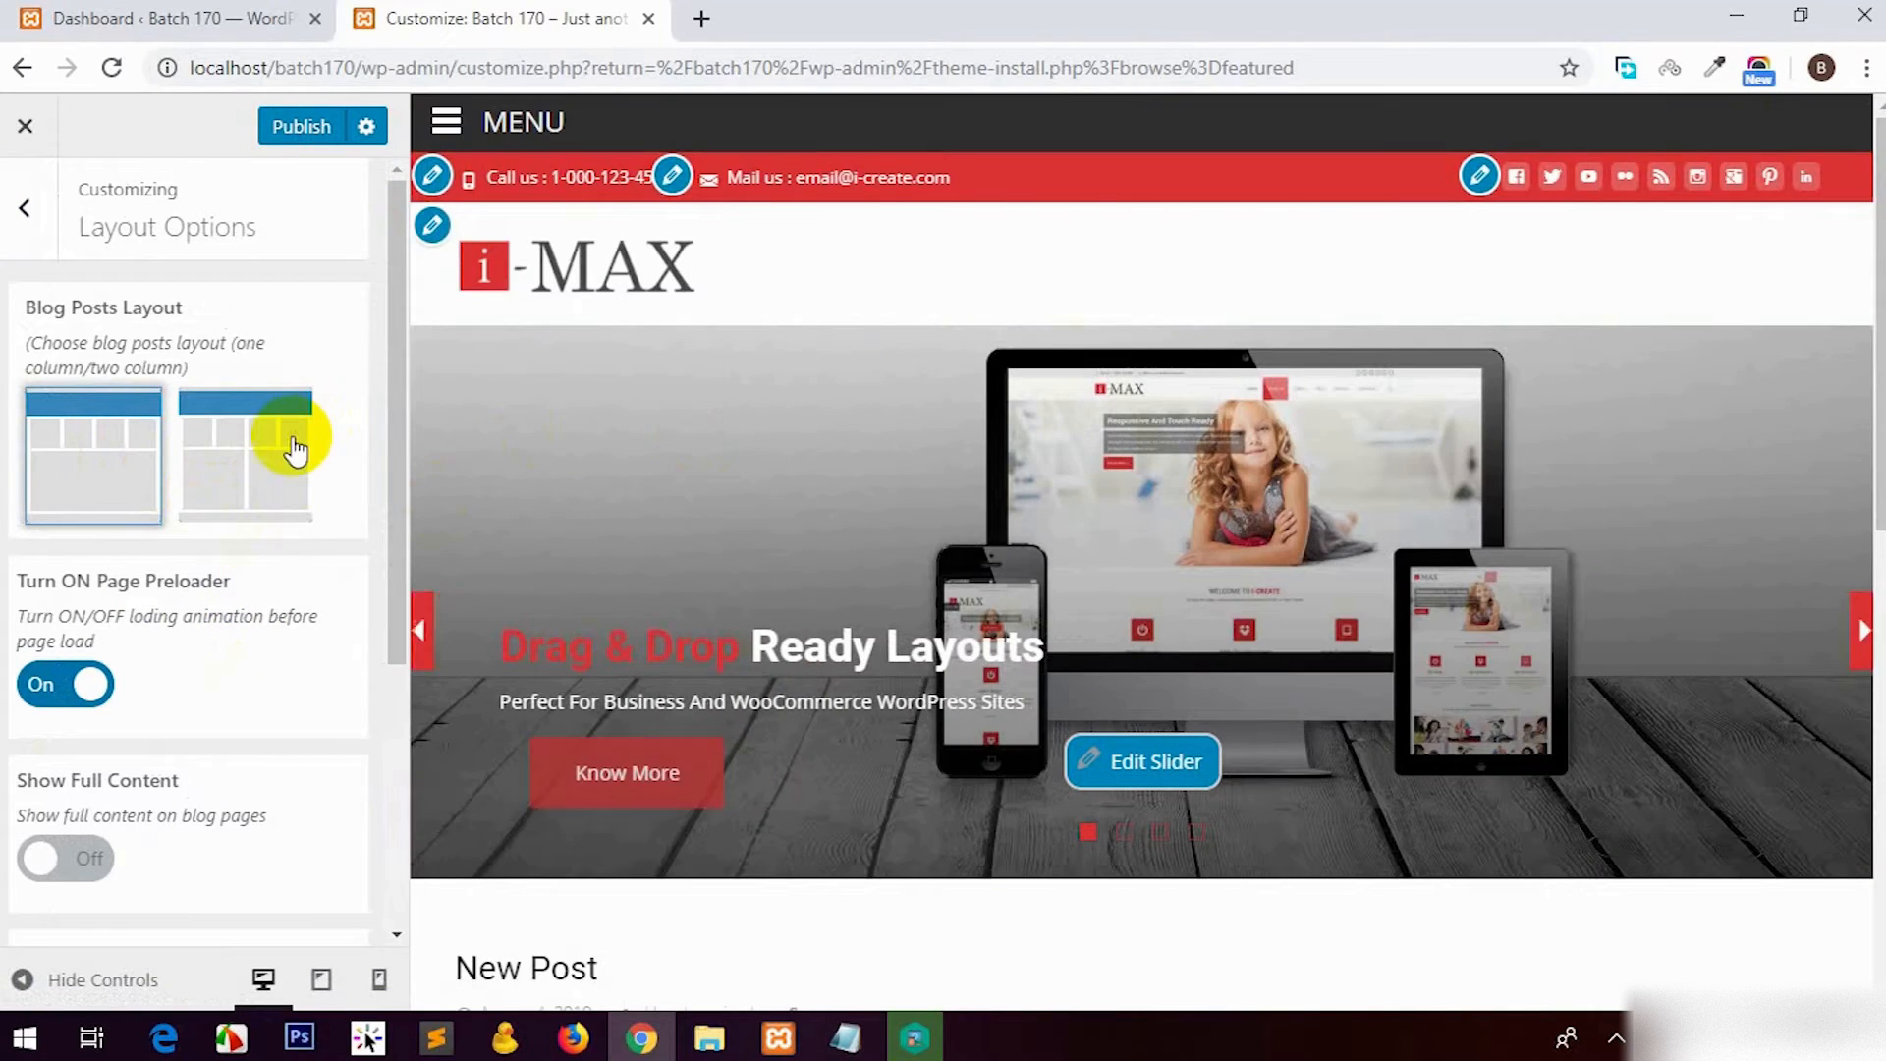
{"action": "left_click", "coordinate": [294, 450]}
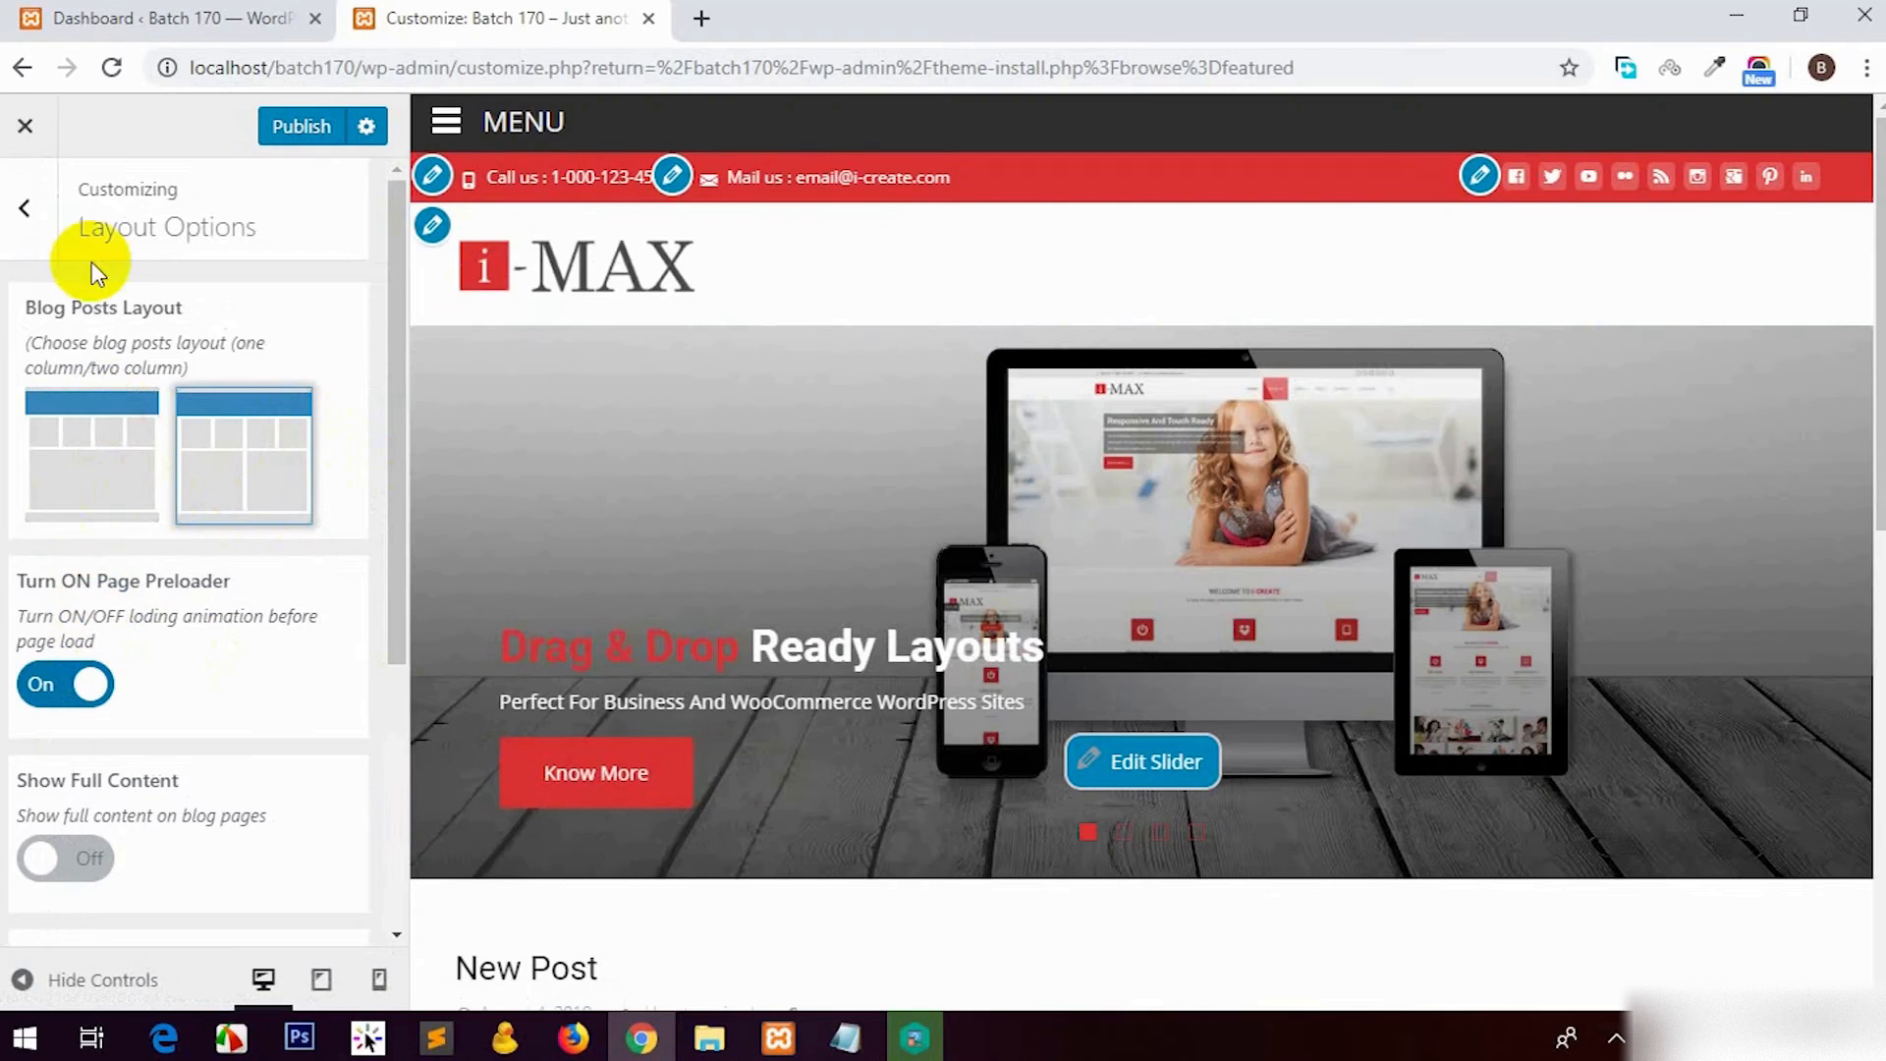
{"action": "left_click", "coordinate": [26, 209]}
Step: Look through the Topbar Options and compare the social link fields with the icons in the site's top bar
{"action": "left_click", "coordinate": [177, 716]}
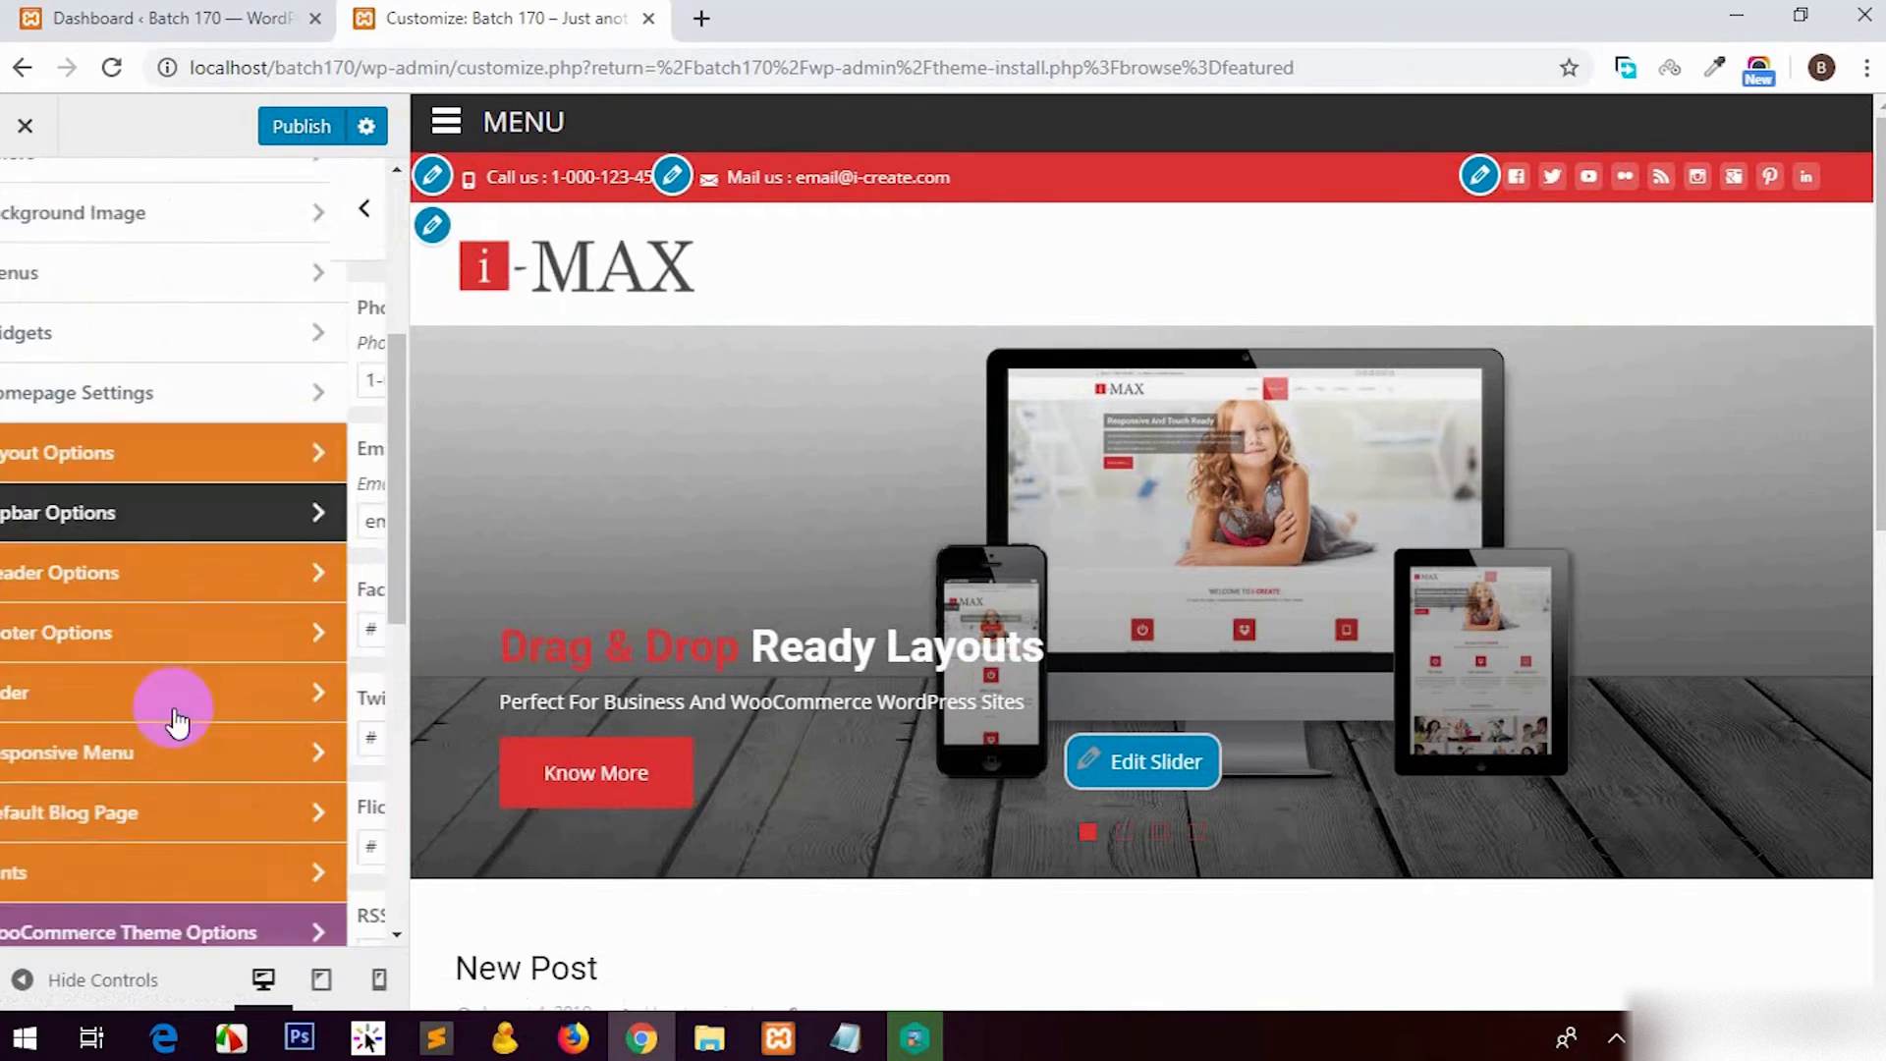
{"action": "scroll", "coordinate": [157, 625], "scroll_direction": "down", "scroll_amount": 3}
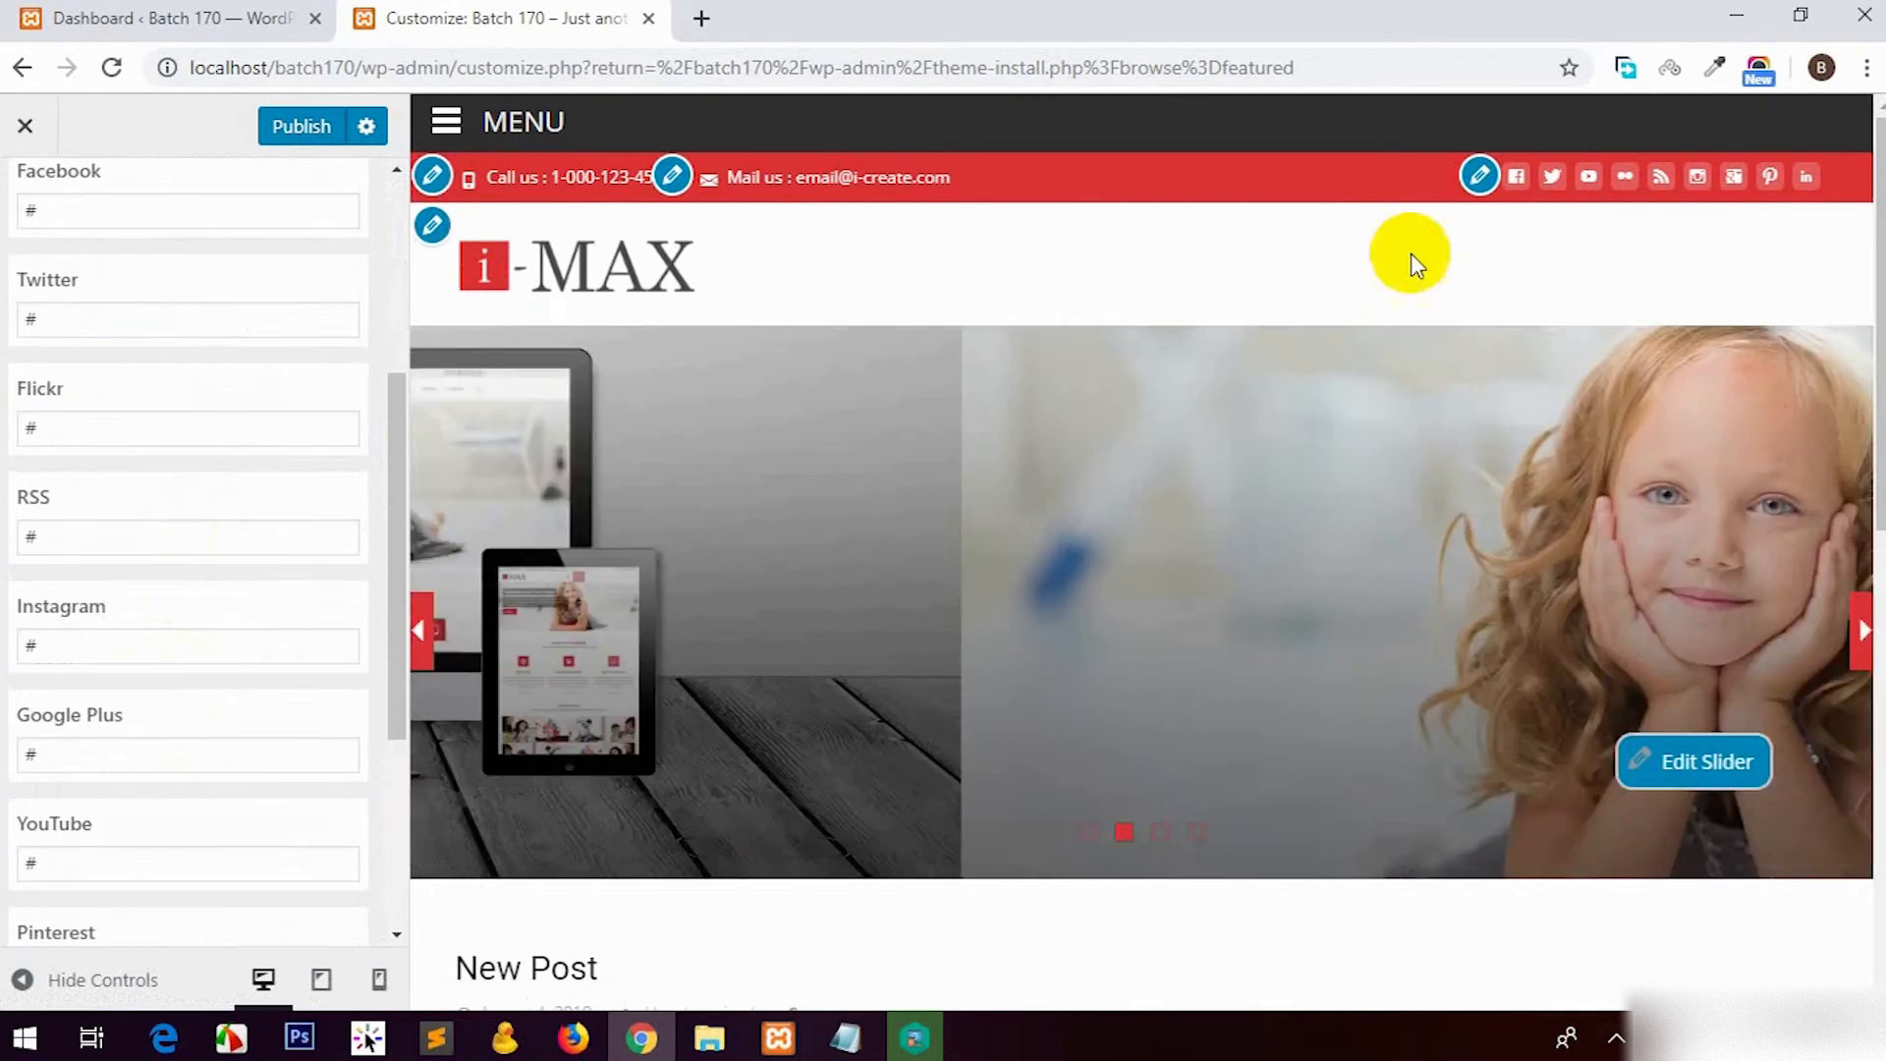
{"action": "left_click", "coordinate": [167, 428]}
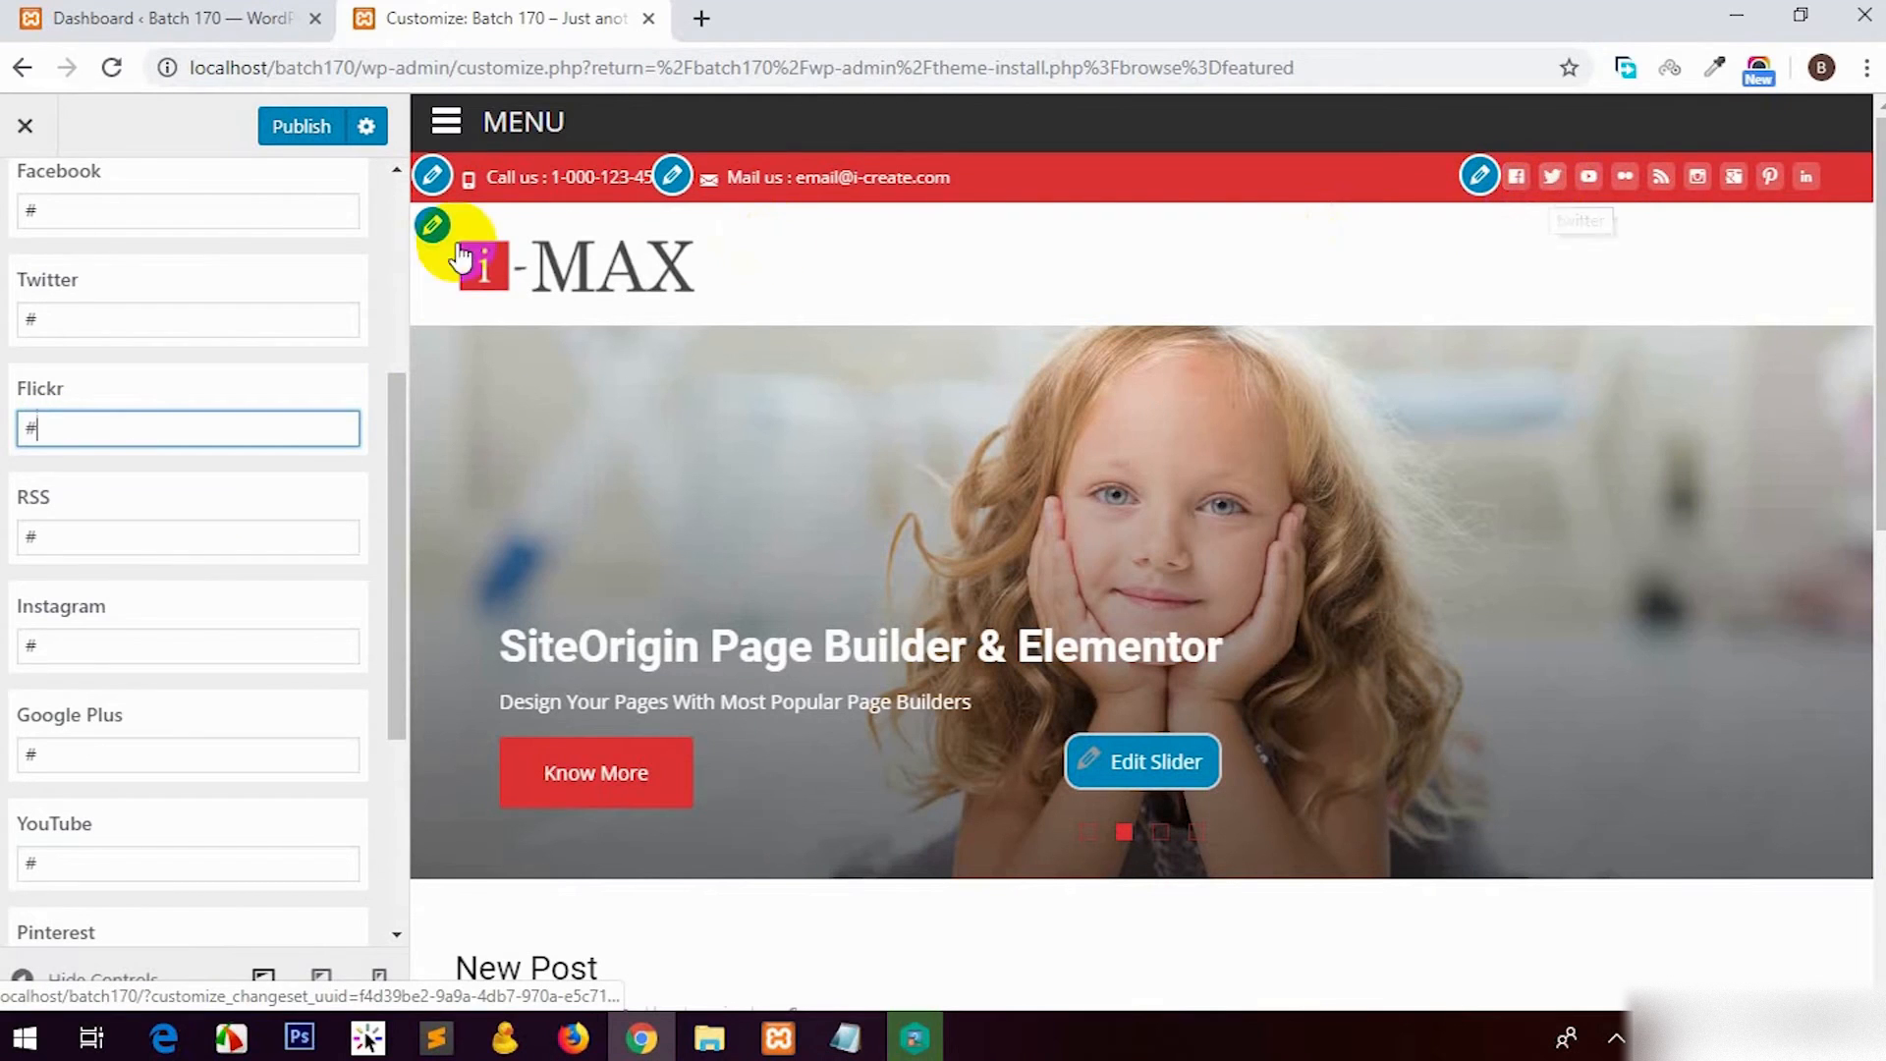
{"action": "scroll", "coordinate": [33, 210], "scroll_direction": "up", "scroll_amount": 5}
{"action": "left_click", "coordinate": [29, 208]}
Step: Look over the remaining customizer sections, open Additional CSS and close its help text
{"action": "scroll", "coordinate": [189, 590], "scroll_direction": "down", "scroll_amount": 4}
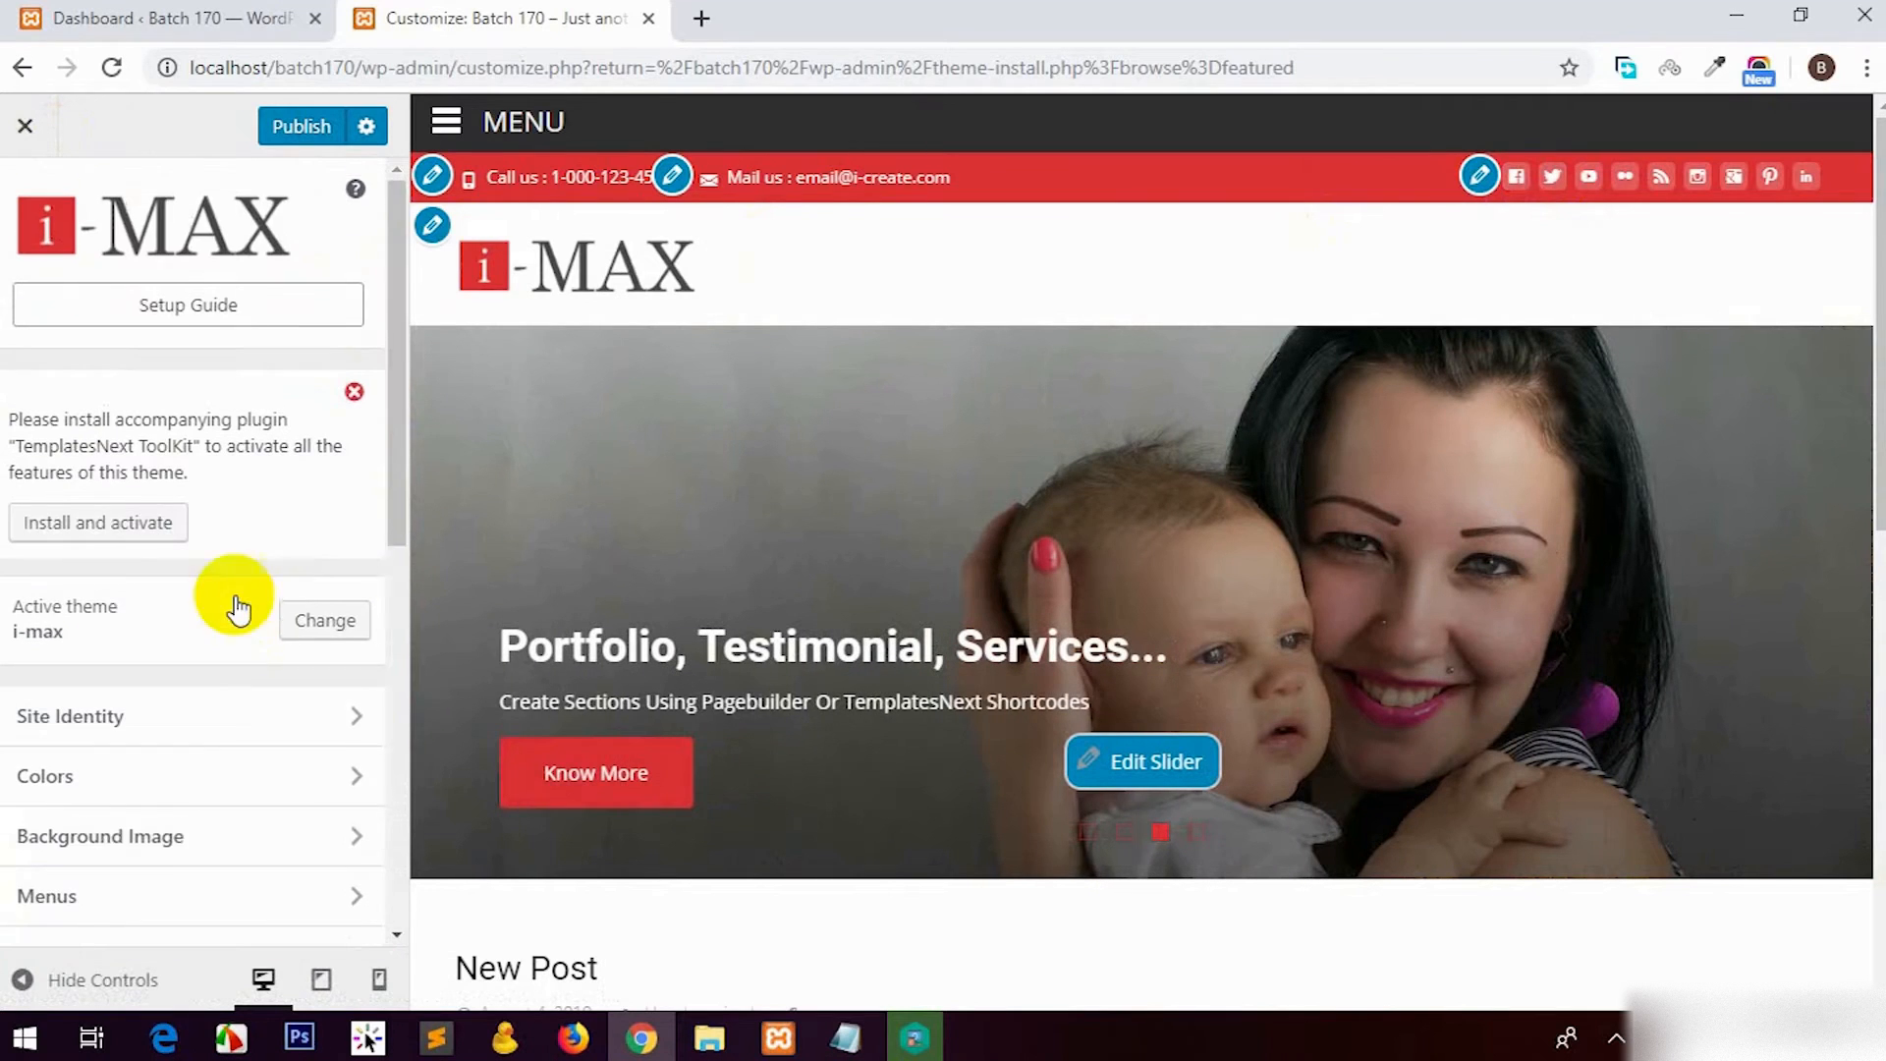
{"action": "scroll", "coordinate": [127, 707], "scroll_direction": "down", "scroll_amount": 5}
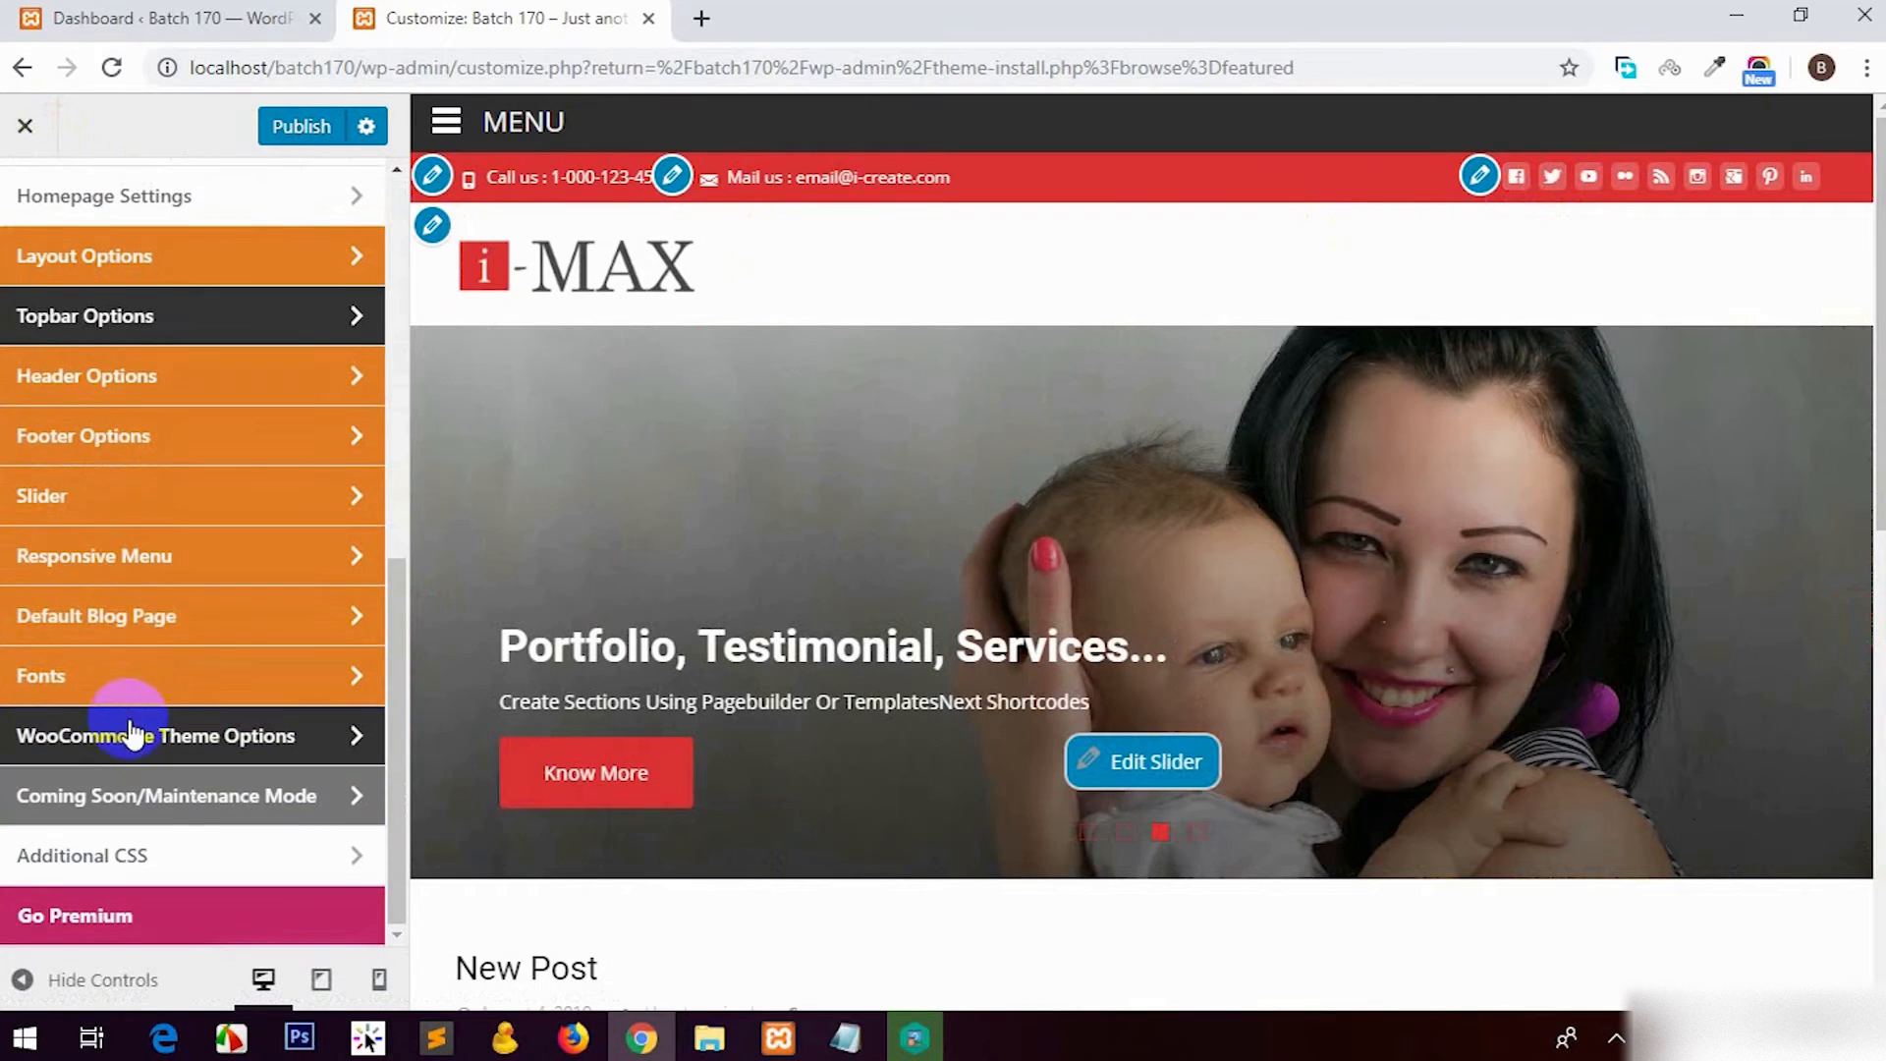
{"action": "left_click", "coordinate": [186, 855]}
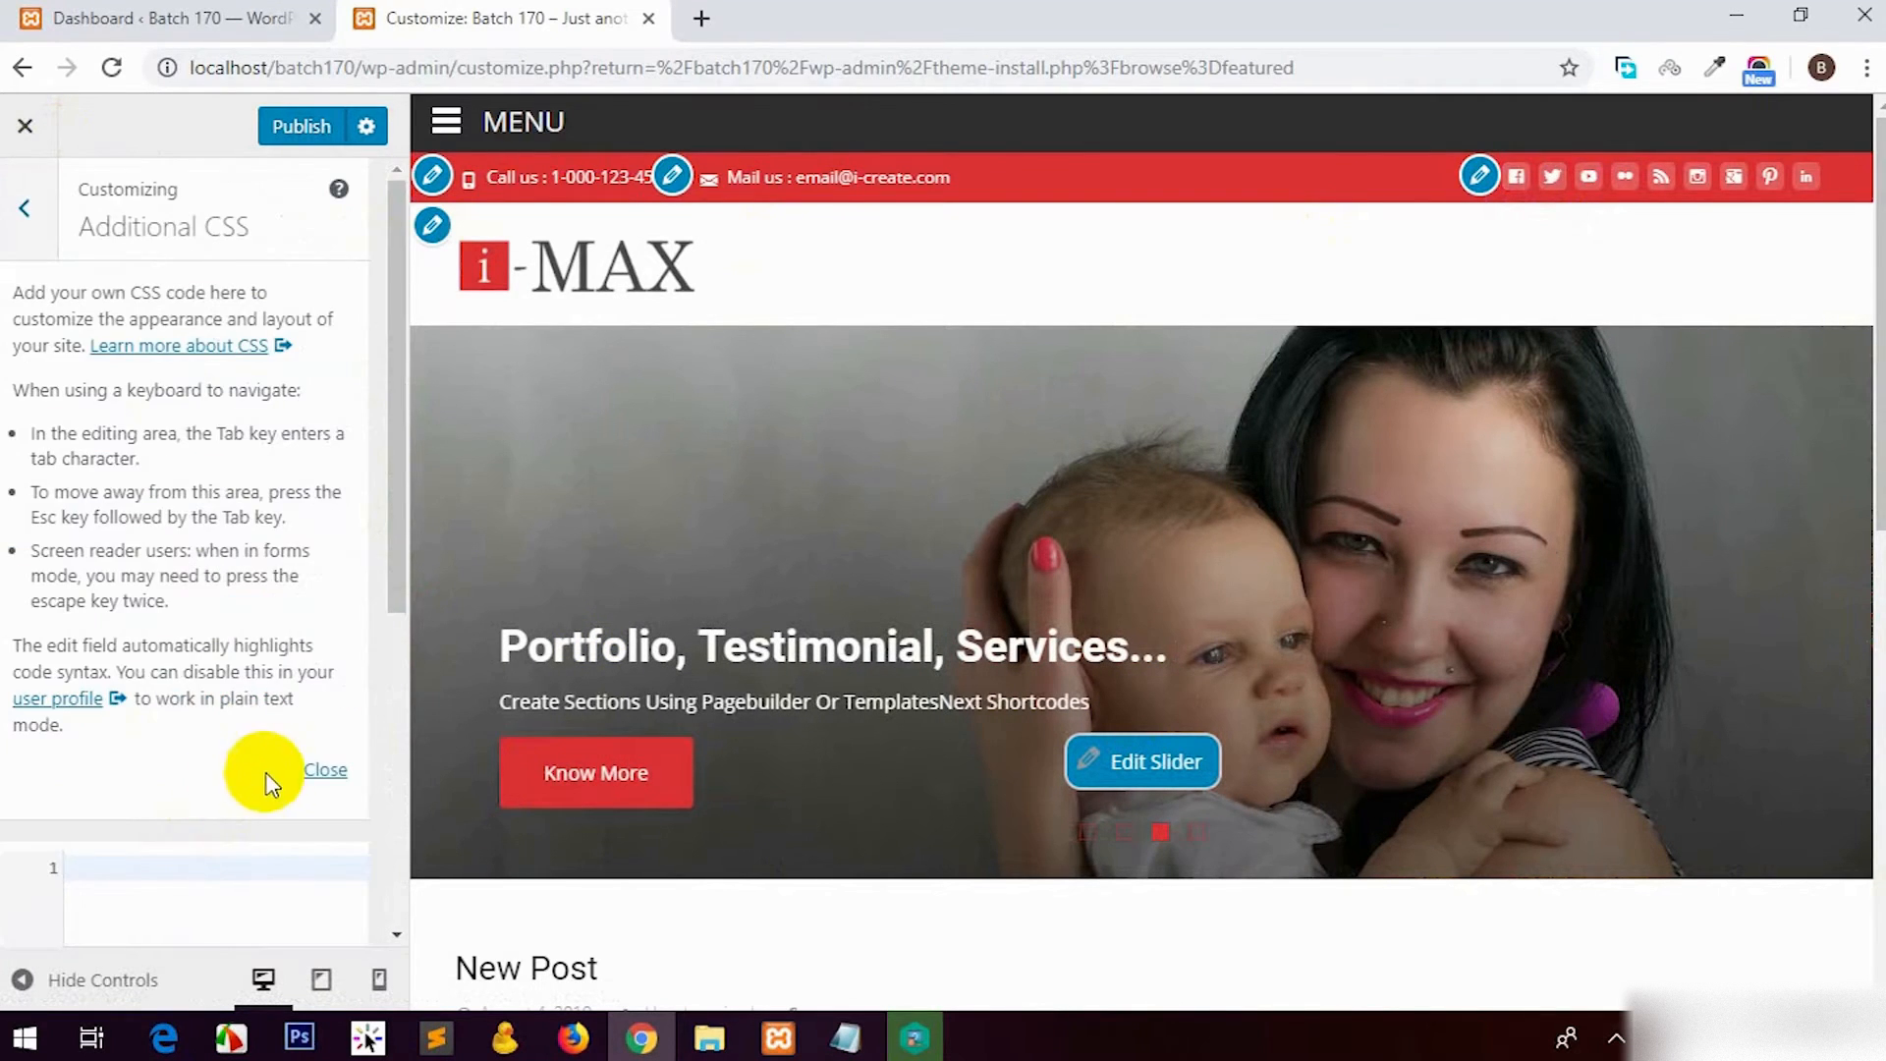
{"action": "left_click", "coordinate": [320, 769]}
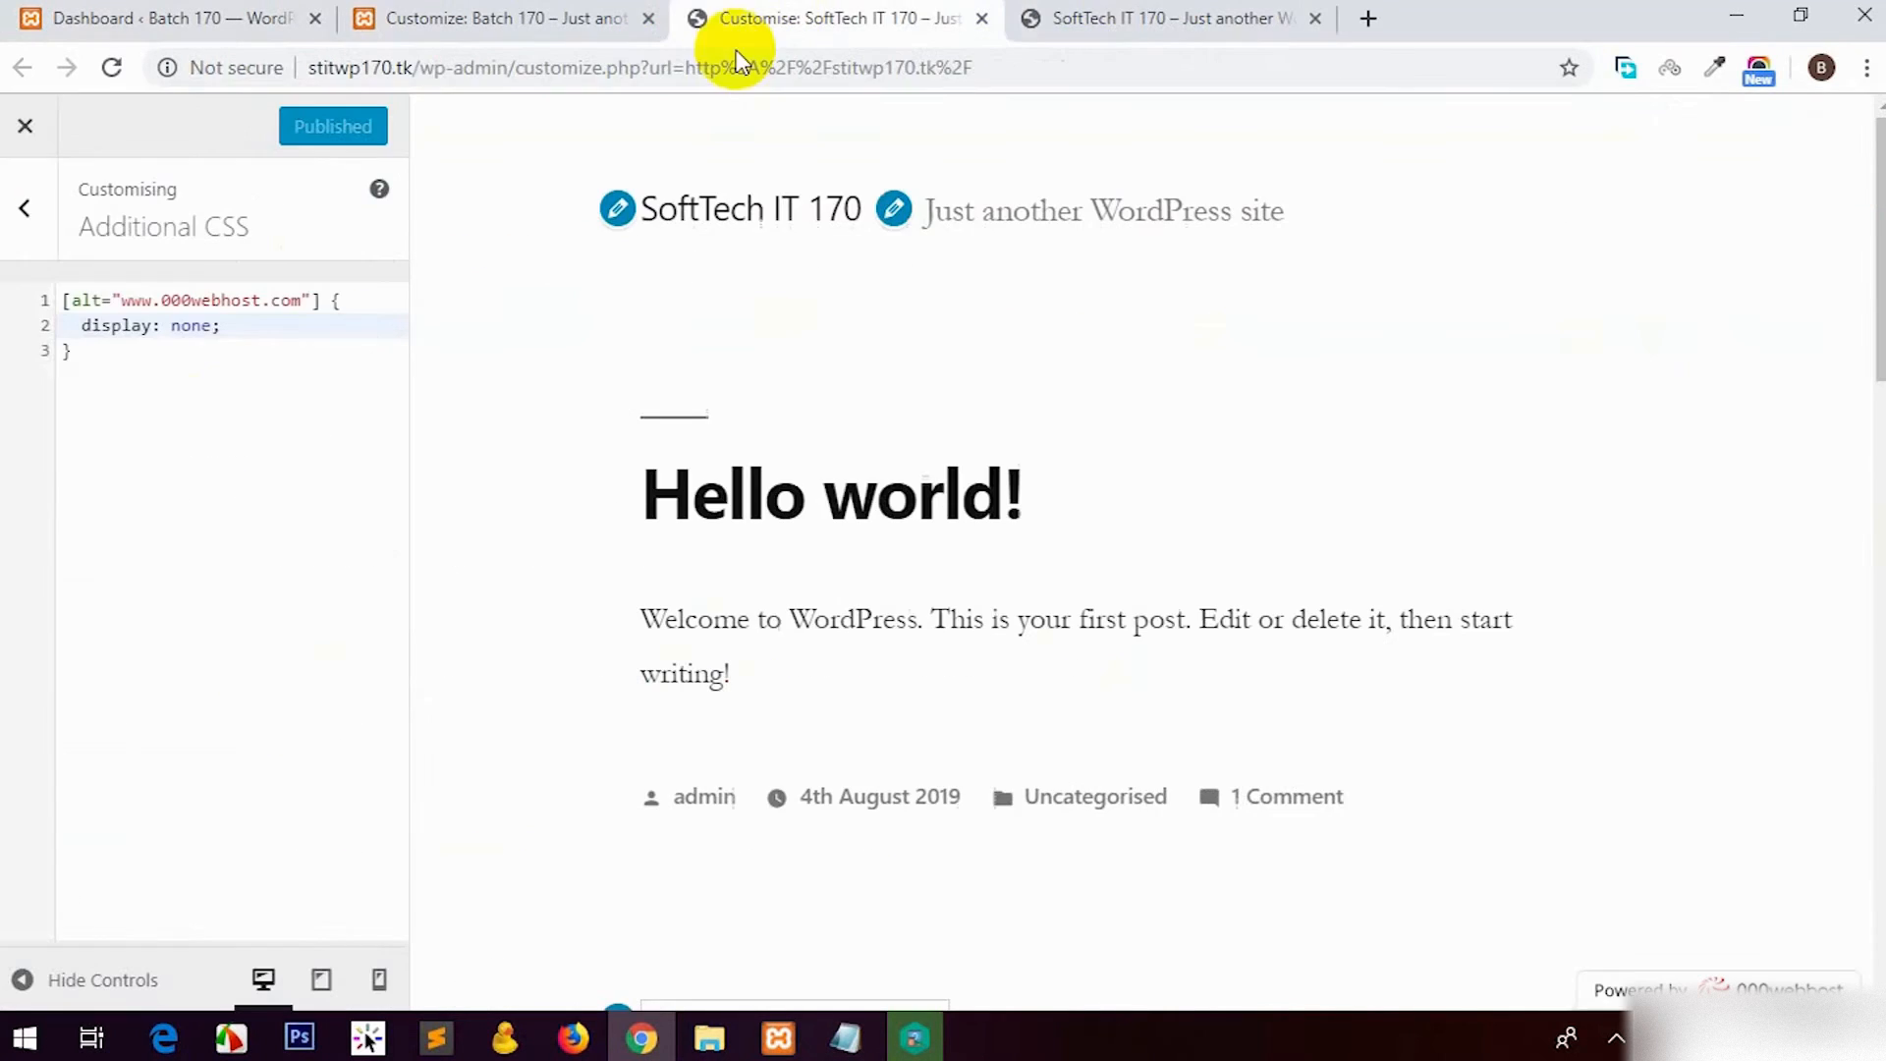
Step: In the SoftTech IT 170 site's customizer, open the Site Identity logo chooser and check its upload options and suggested image dimensions
{"action": "left_click", "coordinate": [23, 210]}
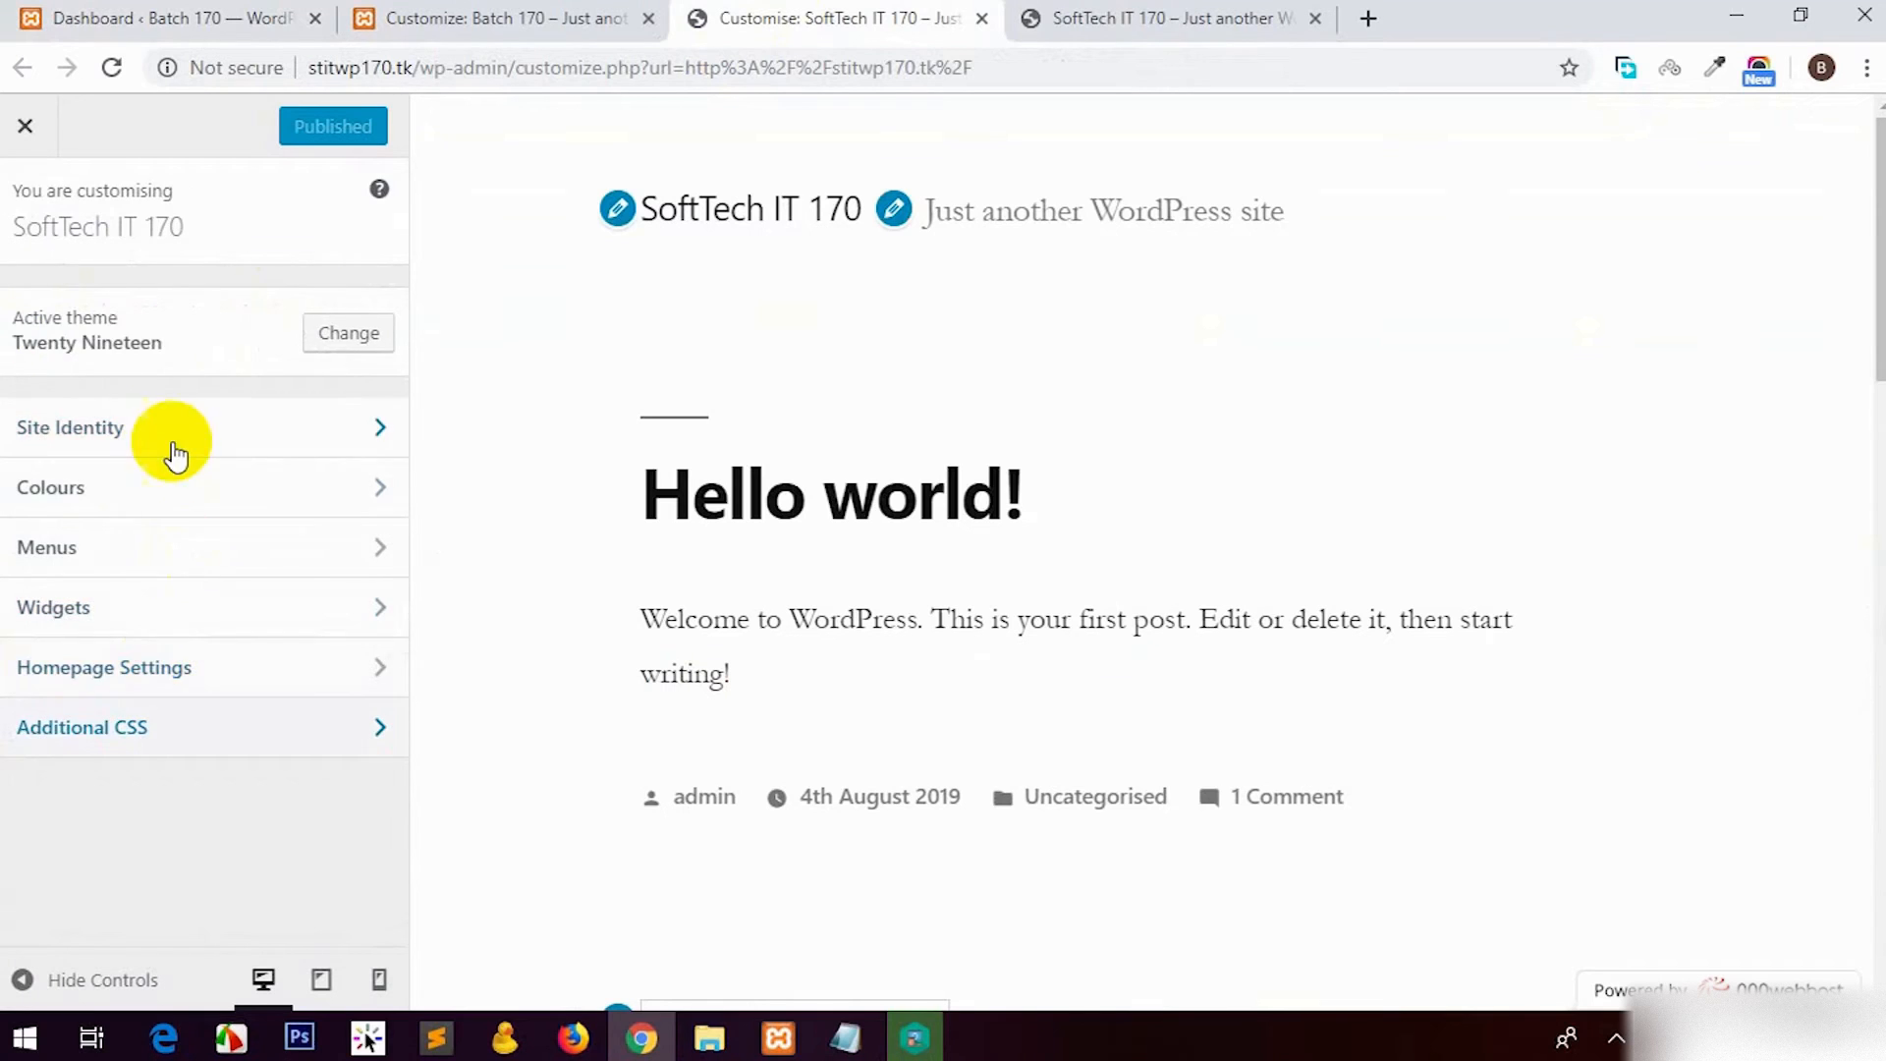
{"action": "left_click", "coordinate": [175, 452]}
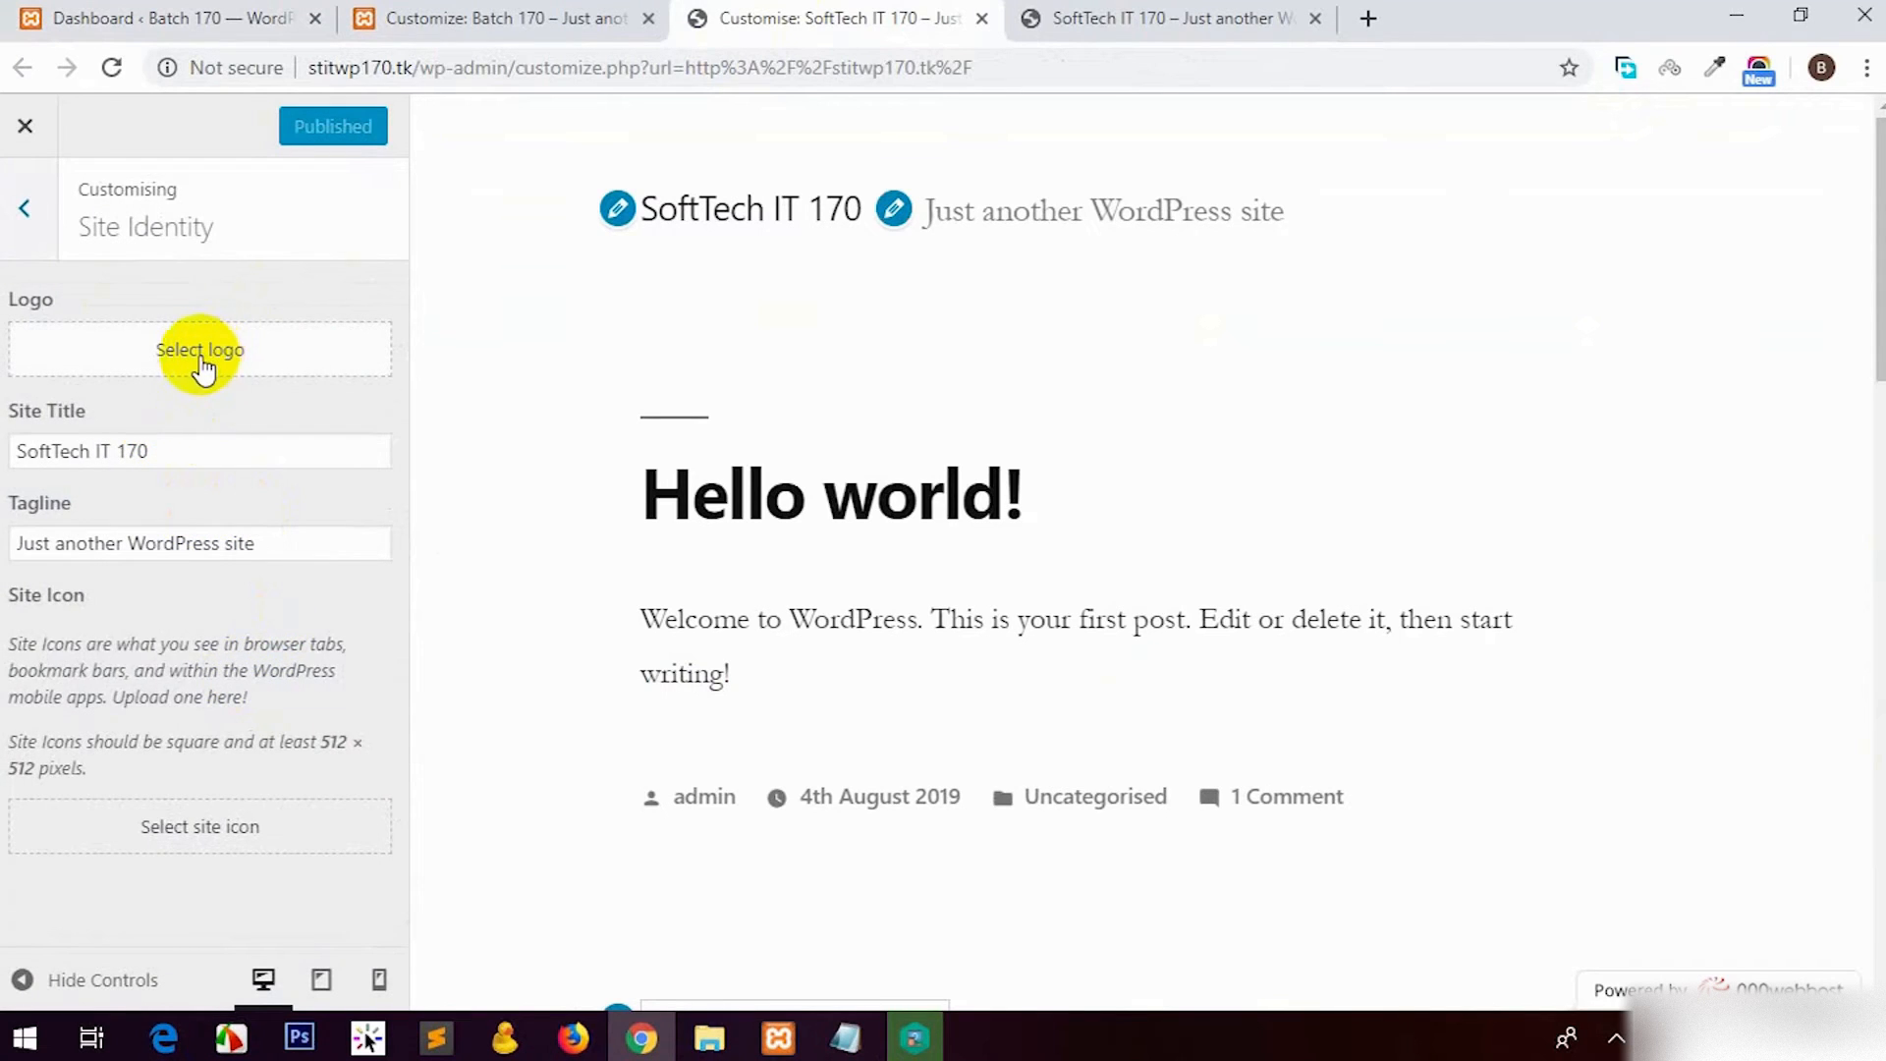
{"action": "left_click", "coordinate": [201, 366]}
{"action": "left_click", "coordinate": [853, 608]}
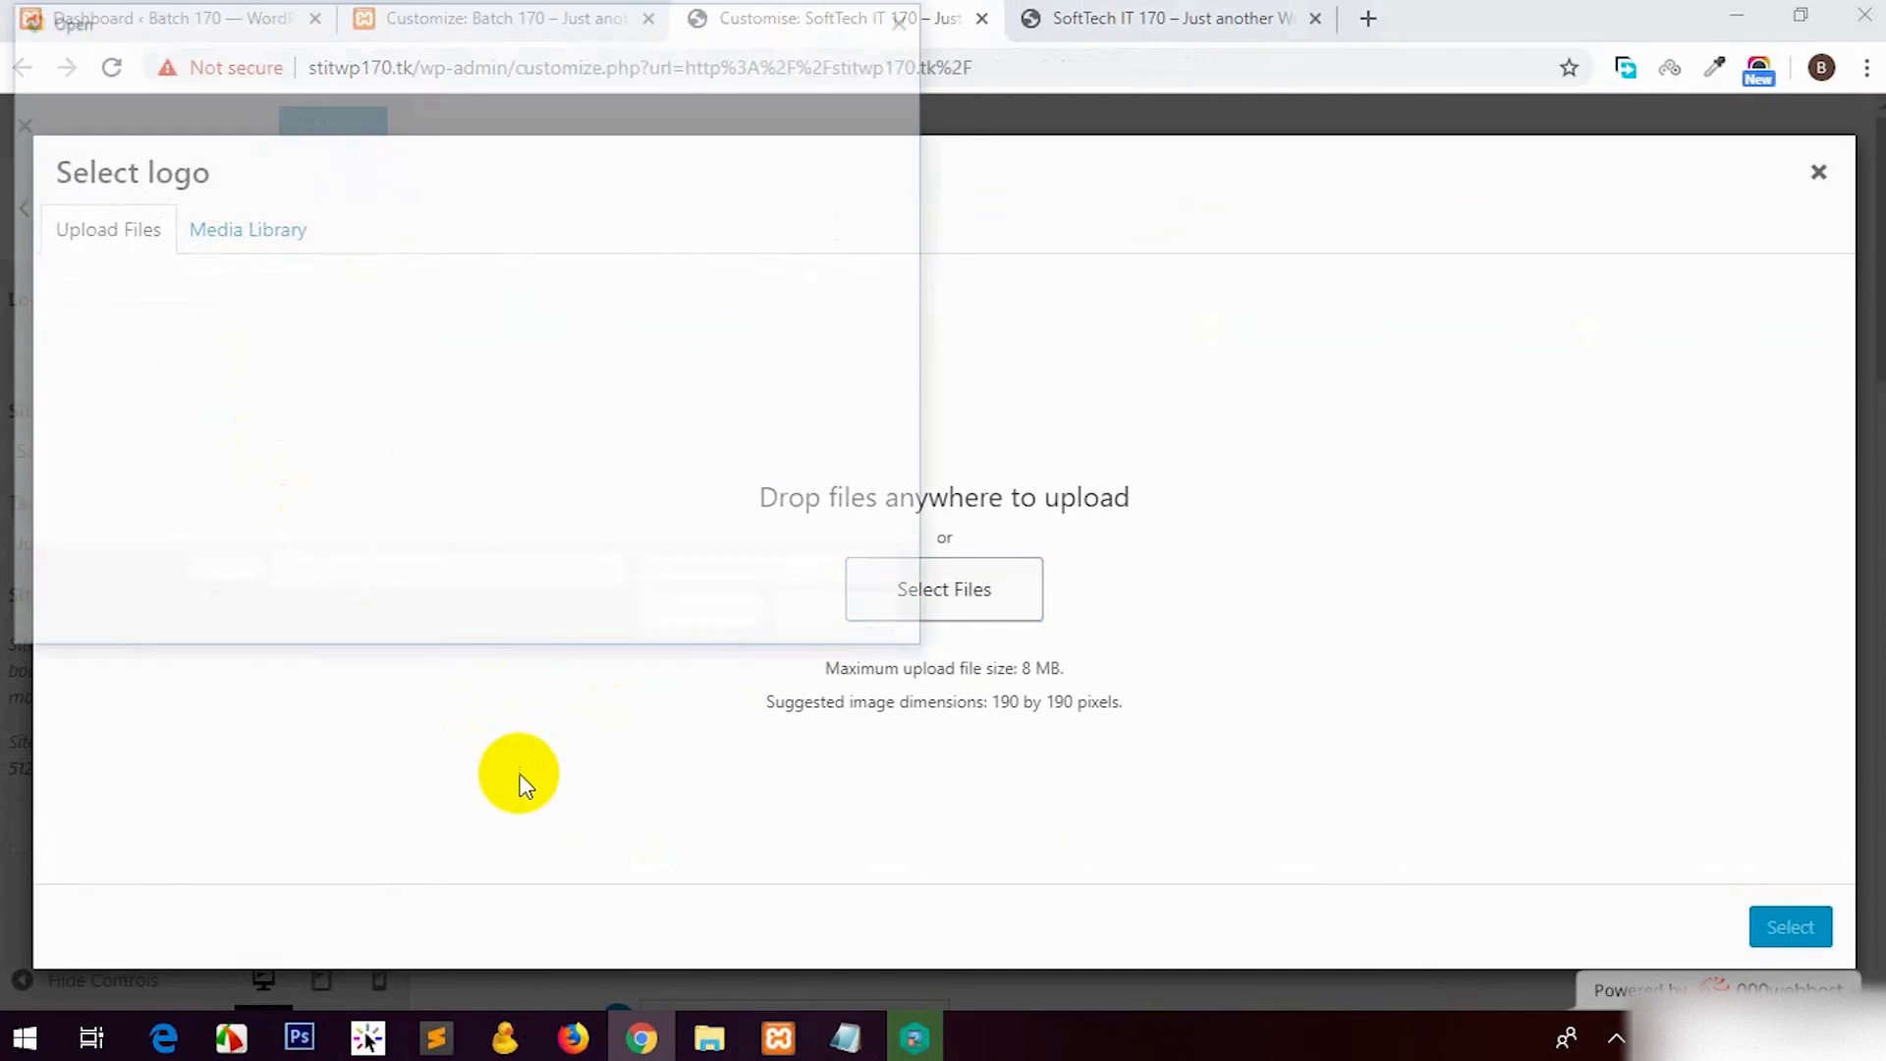
{"action": "left_click", "coordinate": [316, 236]}
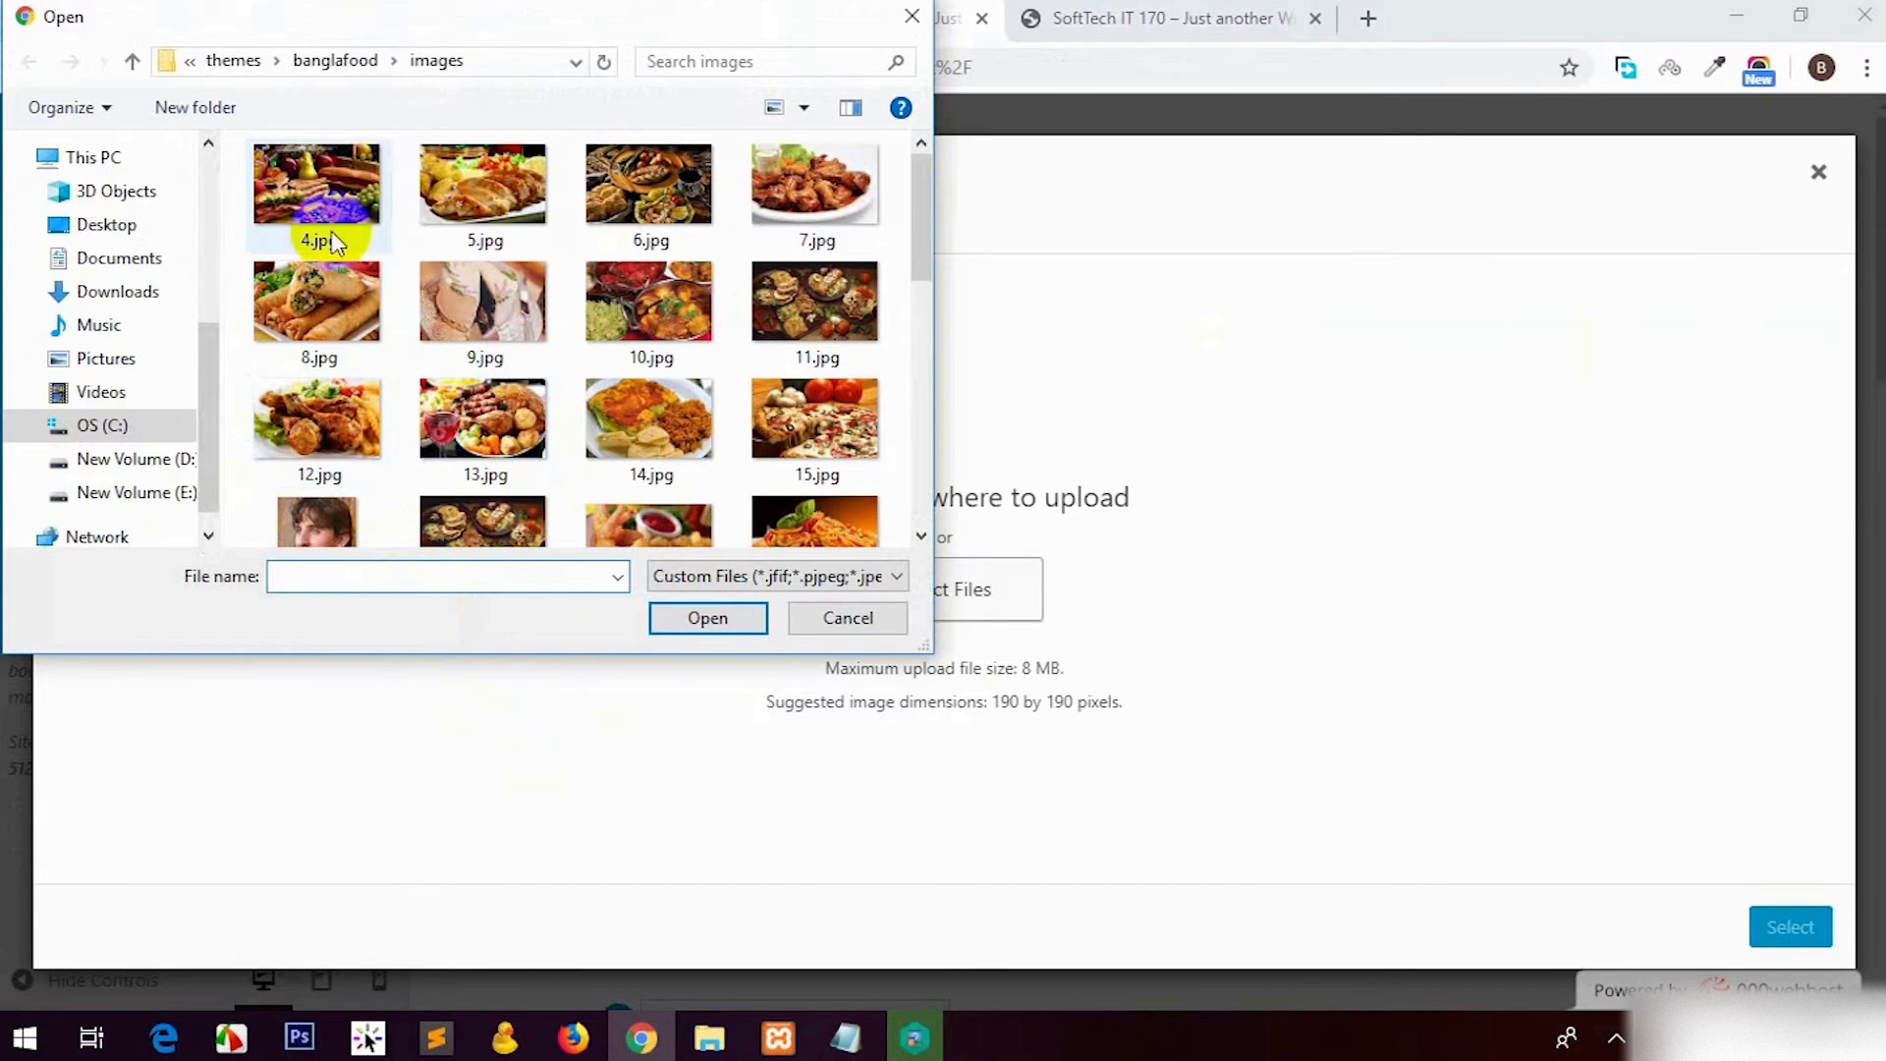
{"action": "left_click", "coordinate": [707, 619]}
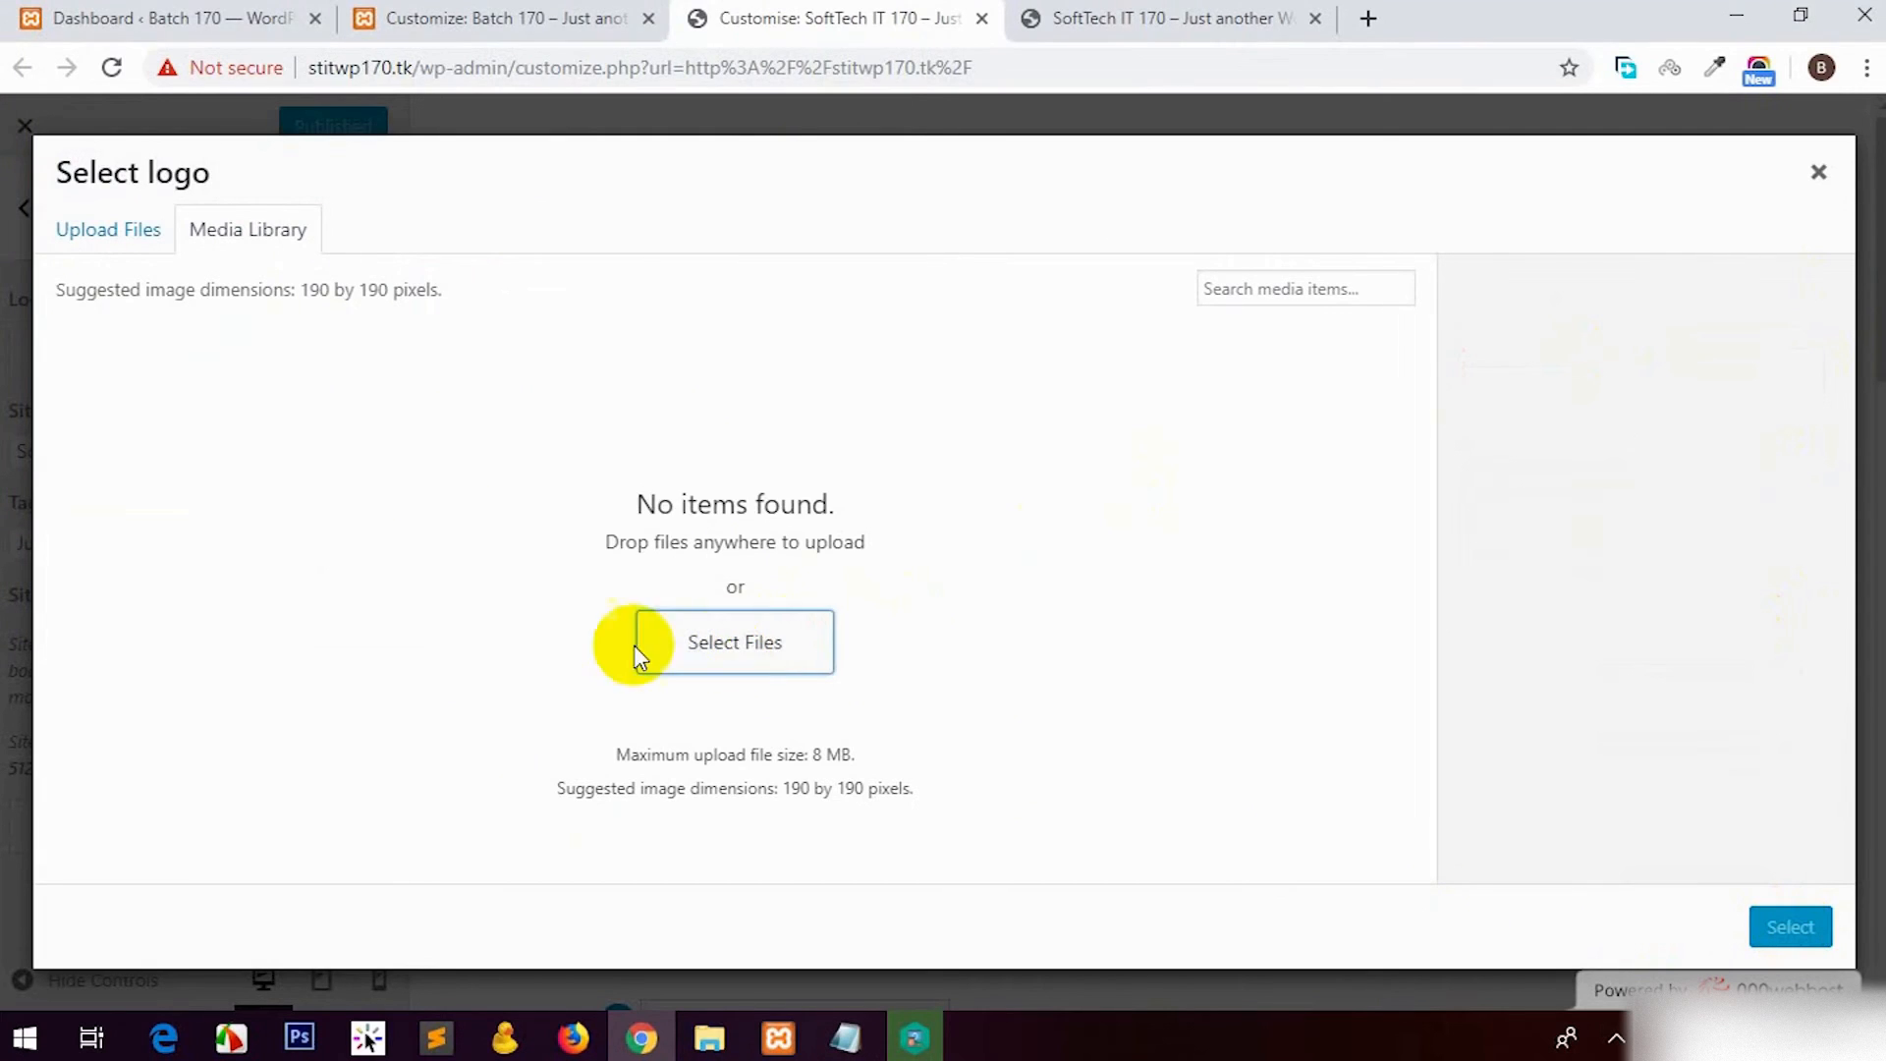
{"action": "left_click", "coordinate": [634, 643]}
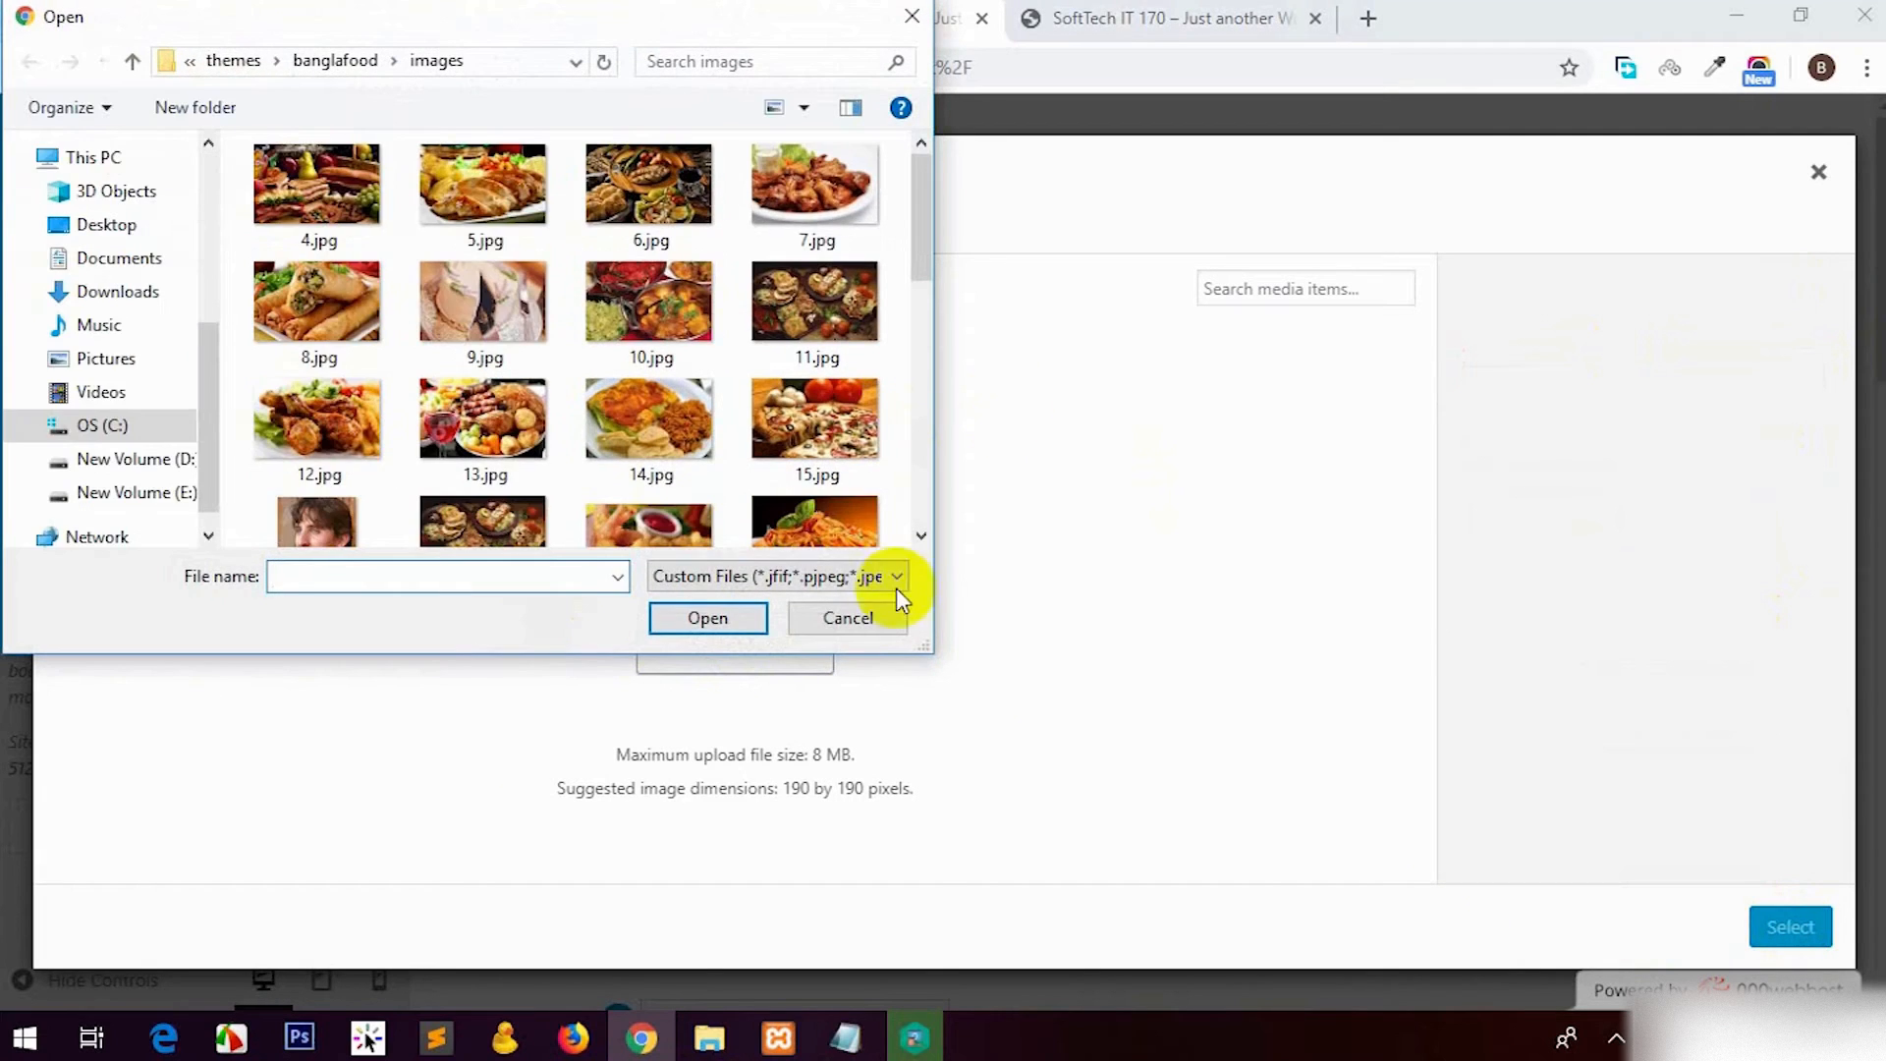
{"action": "left_click", "coordinate": [845, 619]}
{"action": "left_click_drag", "start_coordinate": [309, 289], "coordinate": [429, 290]}
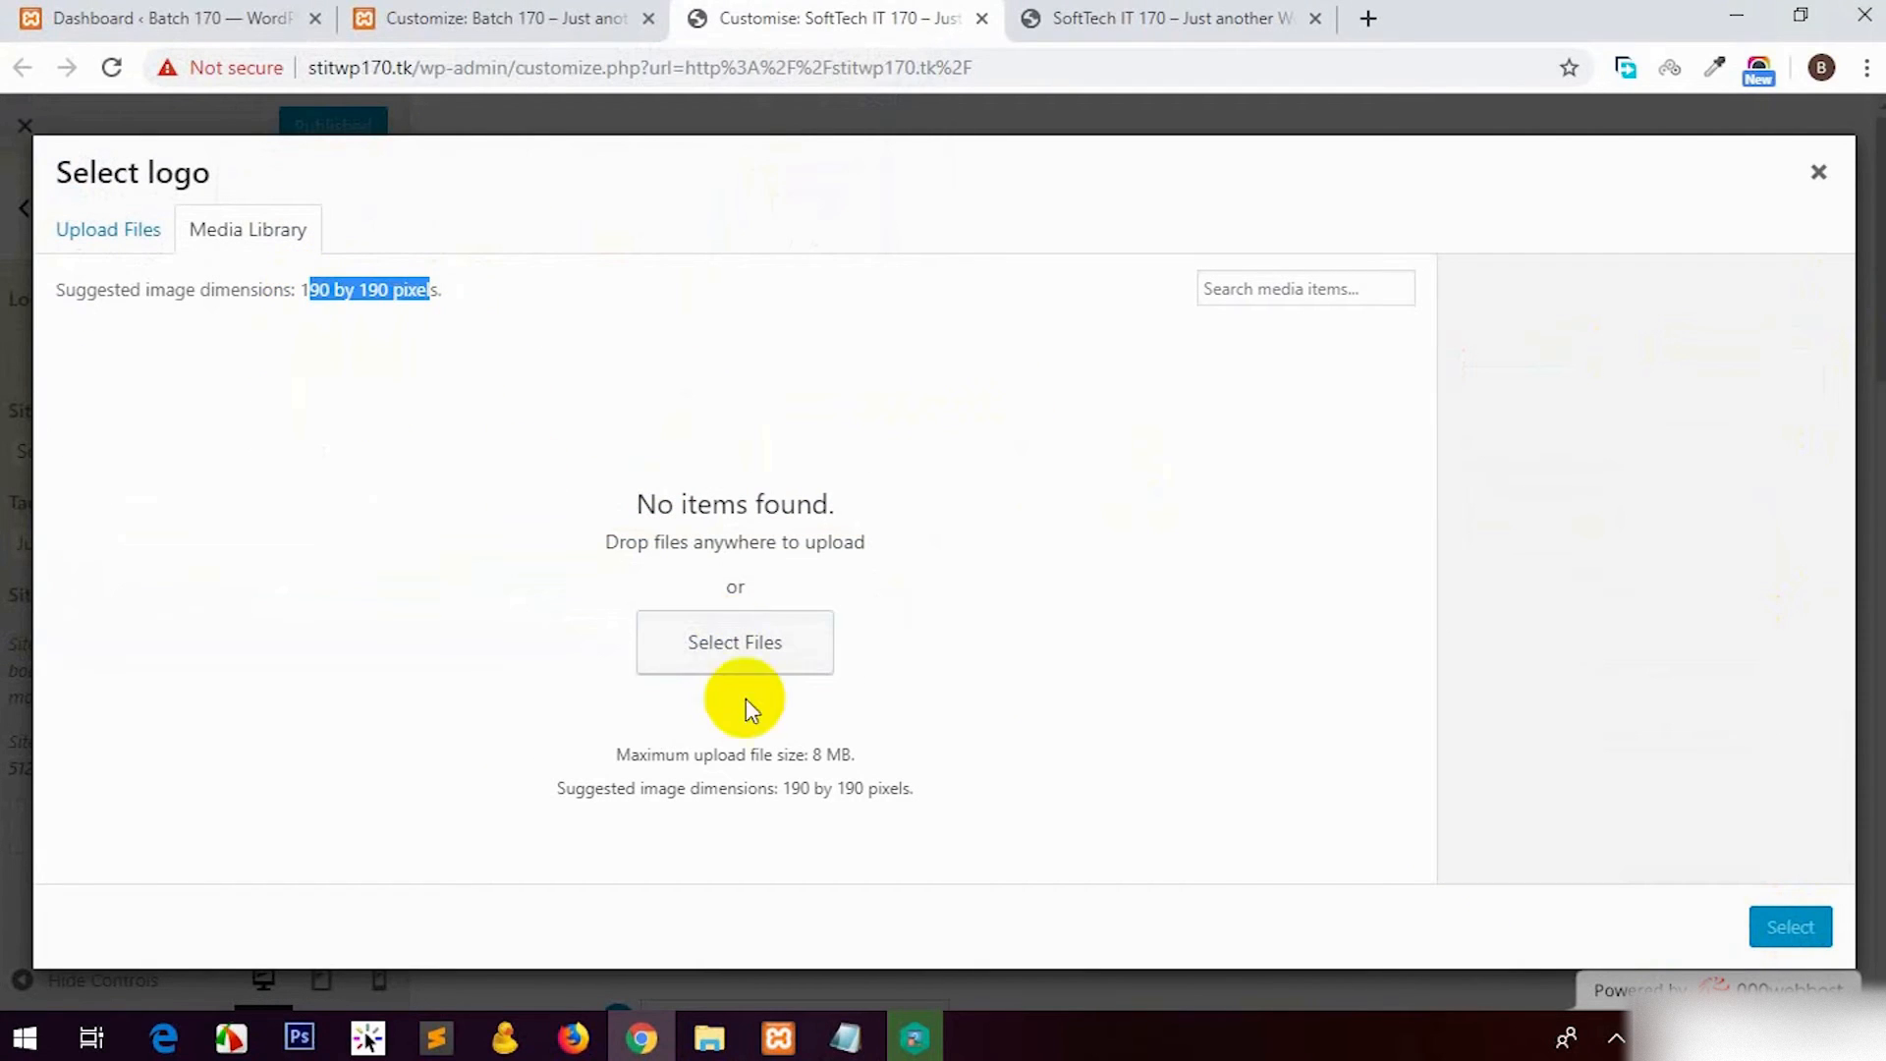
Step: From the logo upload's file chooser, open 4.jpg in Paint, resize it to 190 pixels wide with the aspect ratio maintained, and close Paint
{"action": "left_click", "coordinate": [739, 658]}
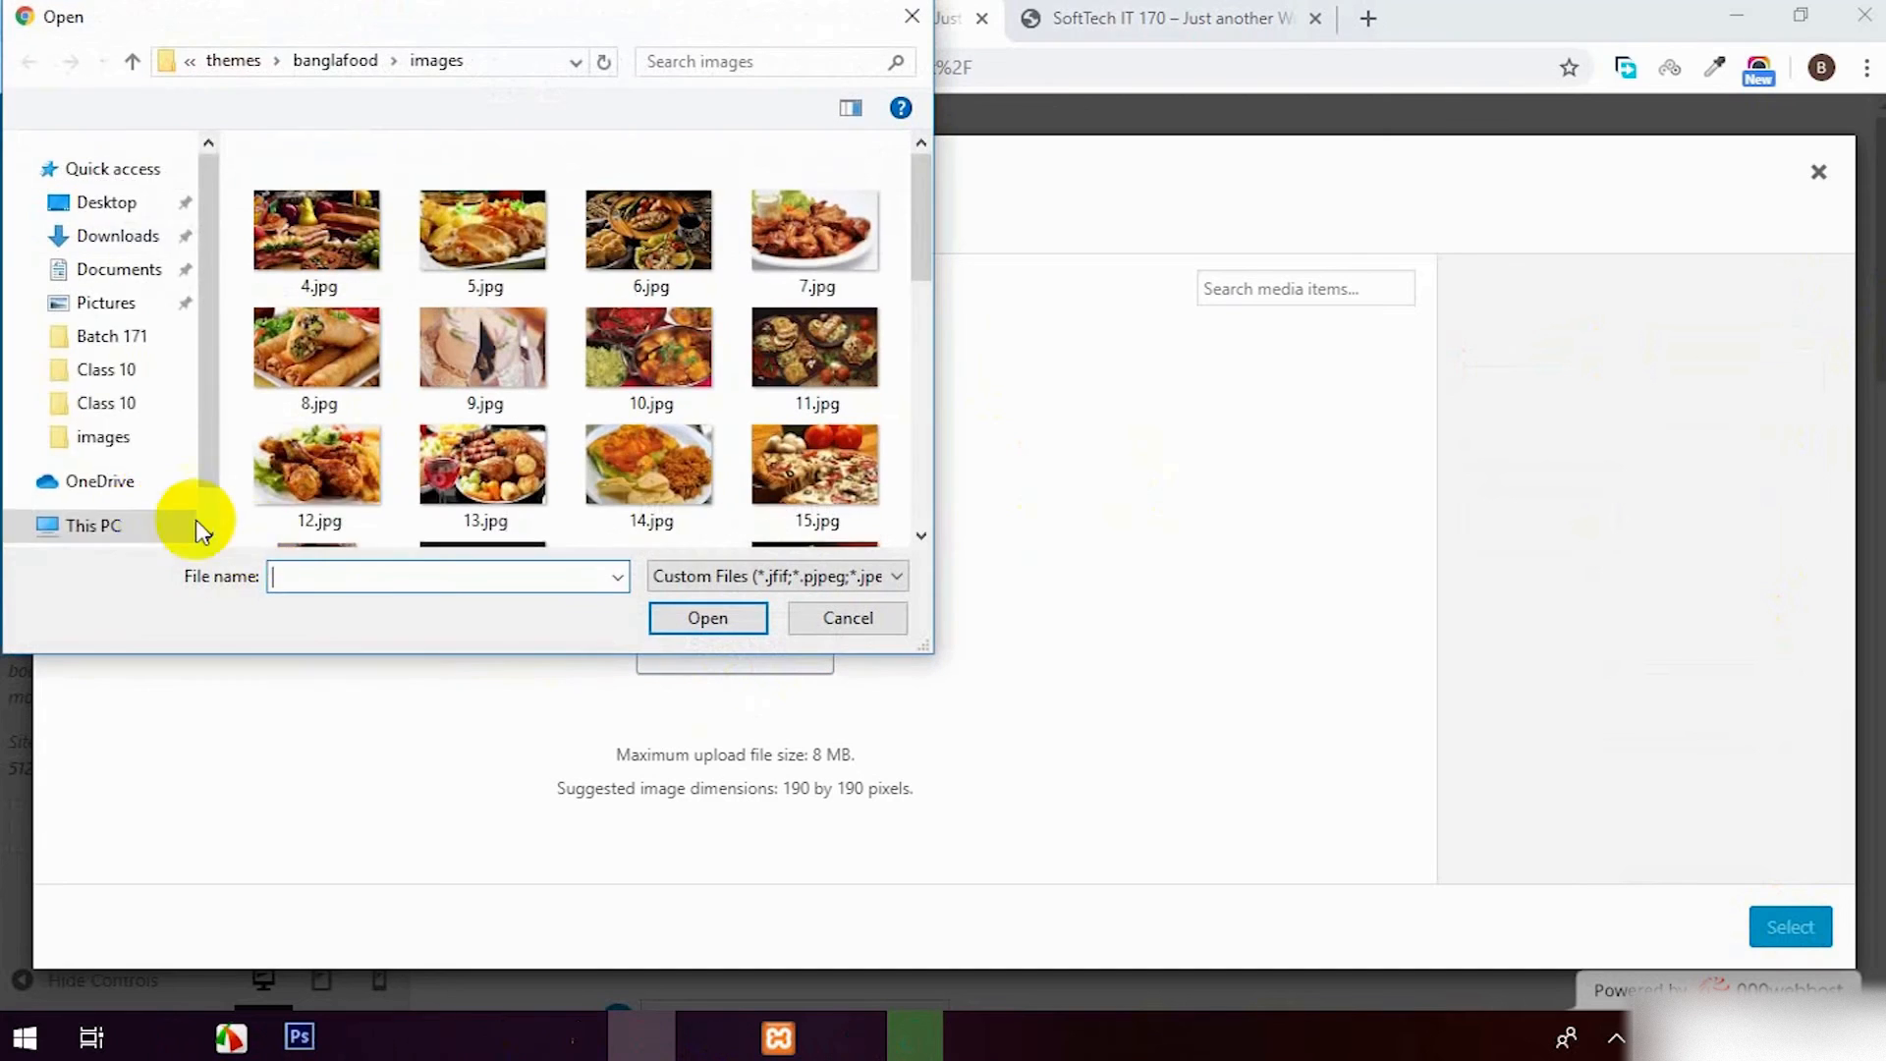
{"action": "right_click", "coordinate": [267, 197]}
{"action": "left_click", "coordinate": [384, 383]}
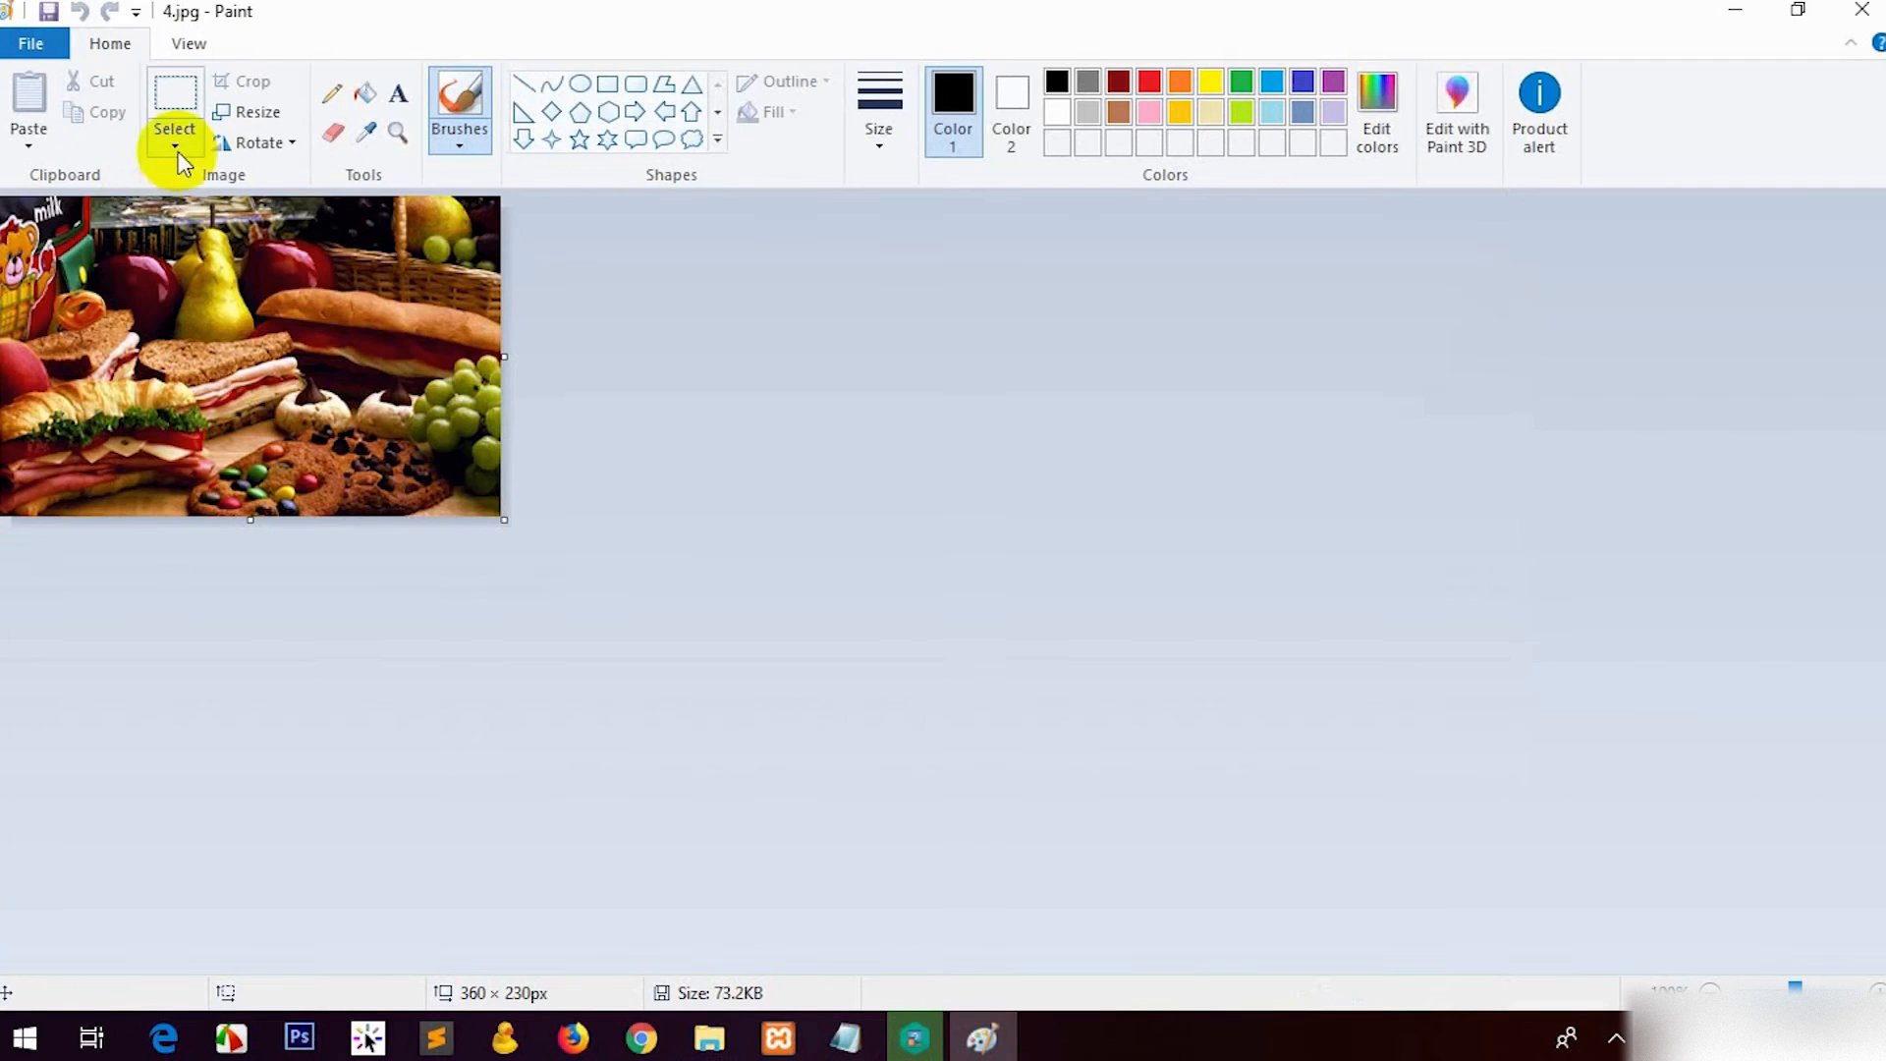
{"action": "left_click", "coordinate": [258, 102]}
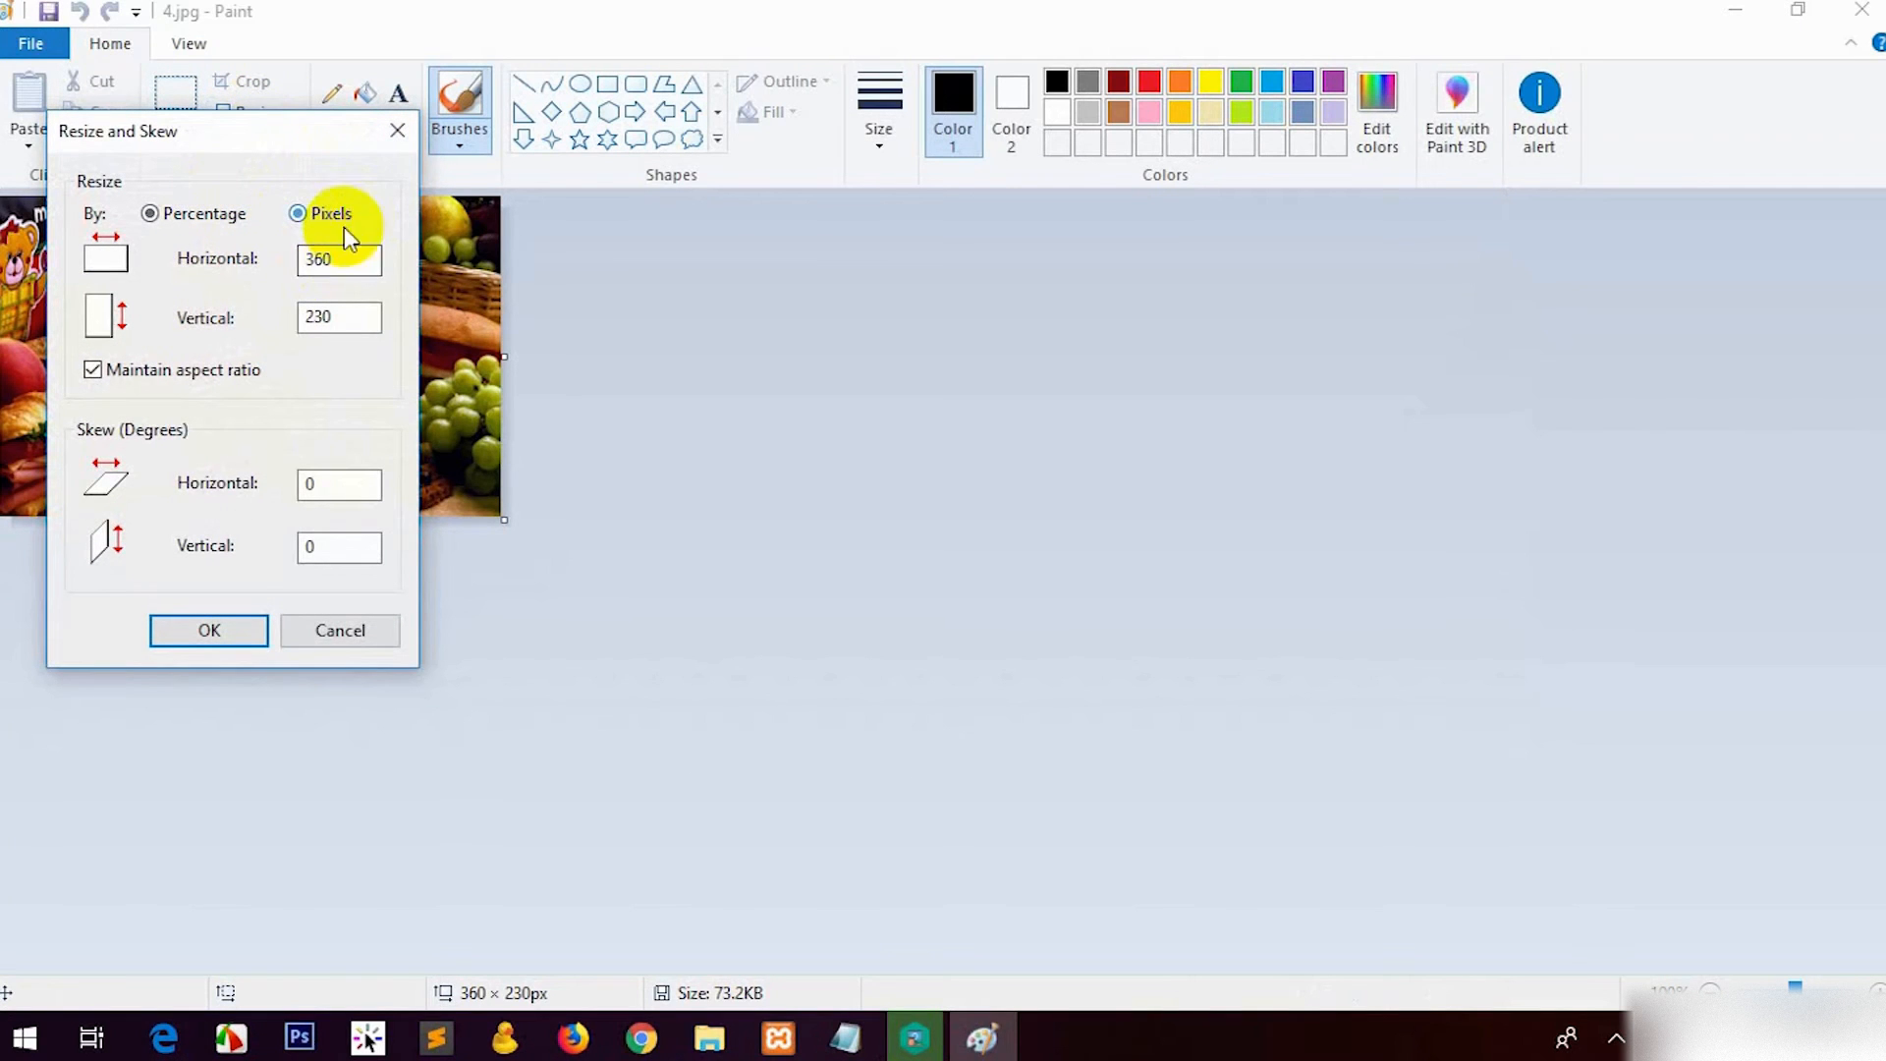
{"action": "type", "text": "190"}
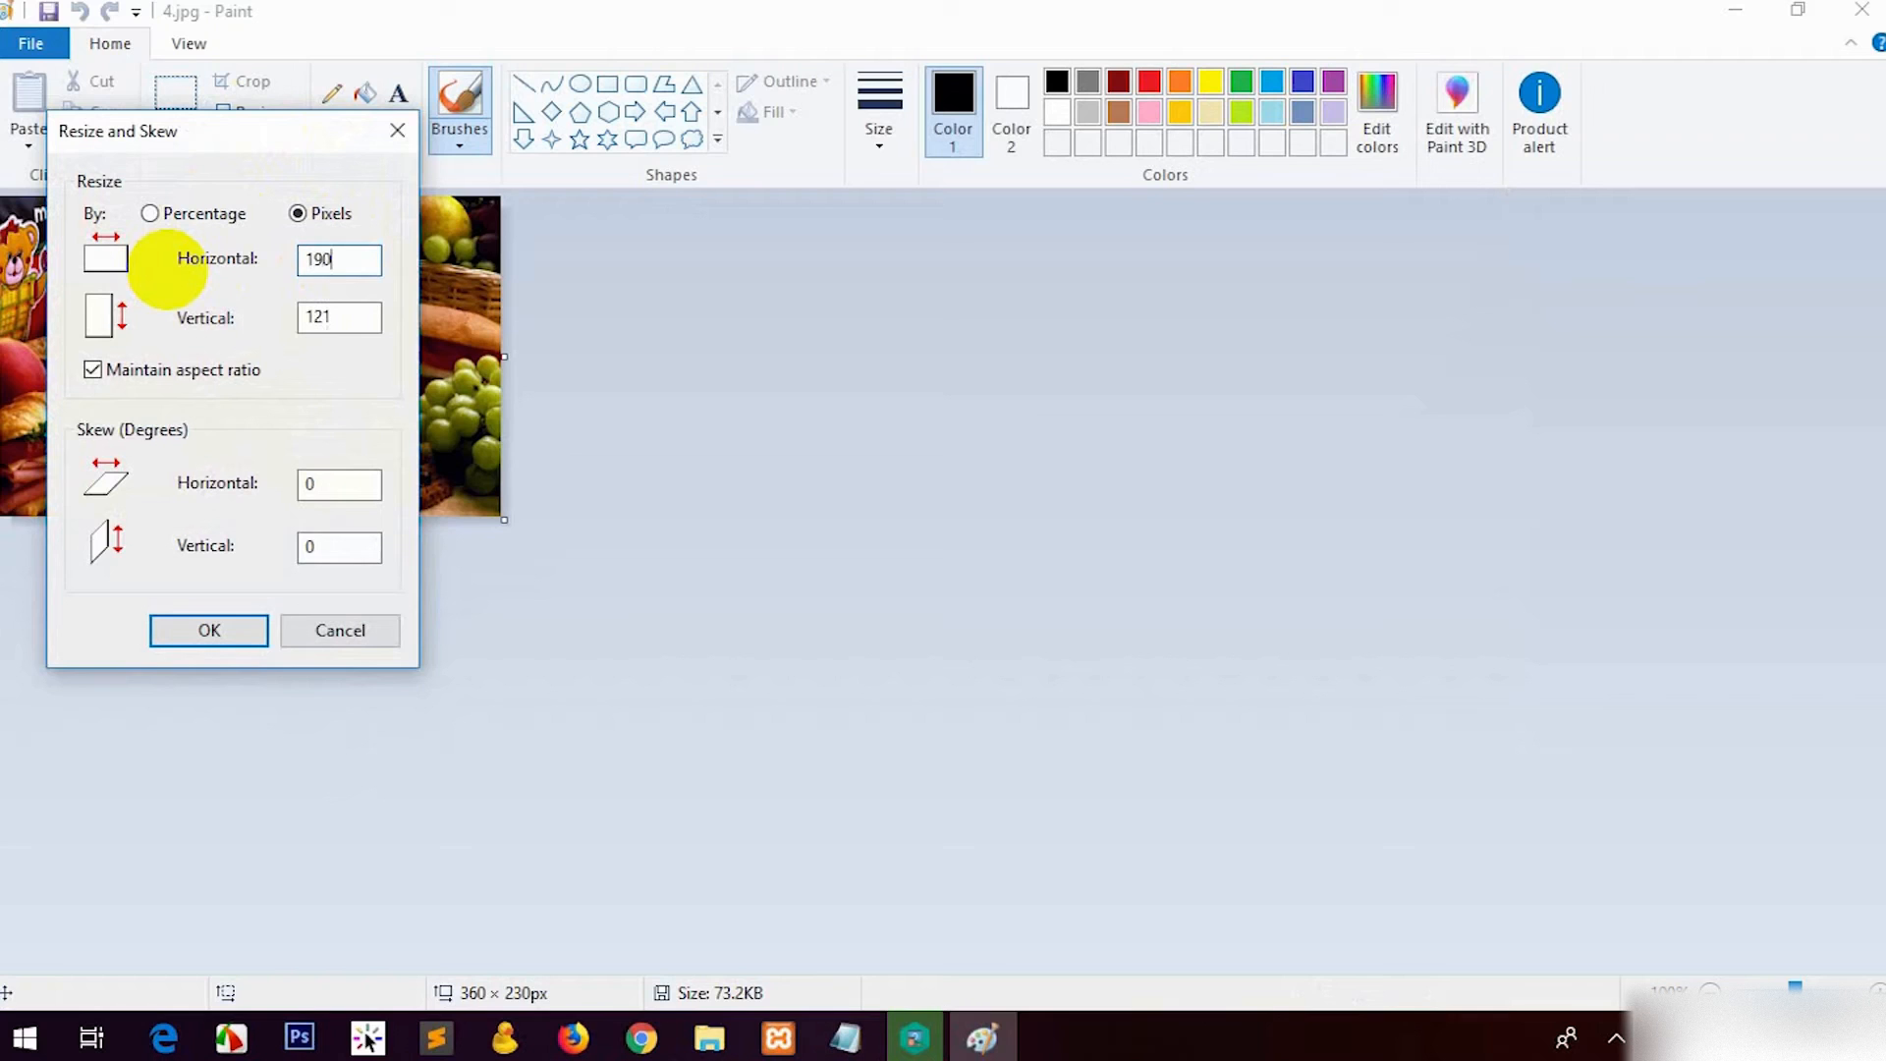
{"action": "left_click", "coordinate": [246, 630]}
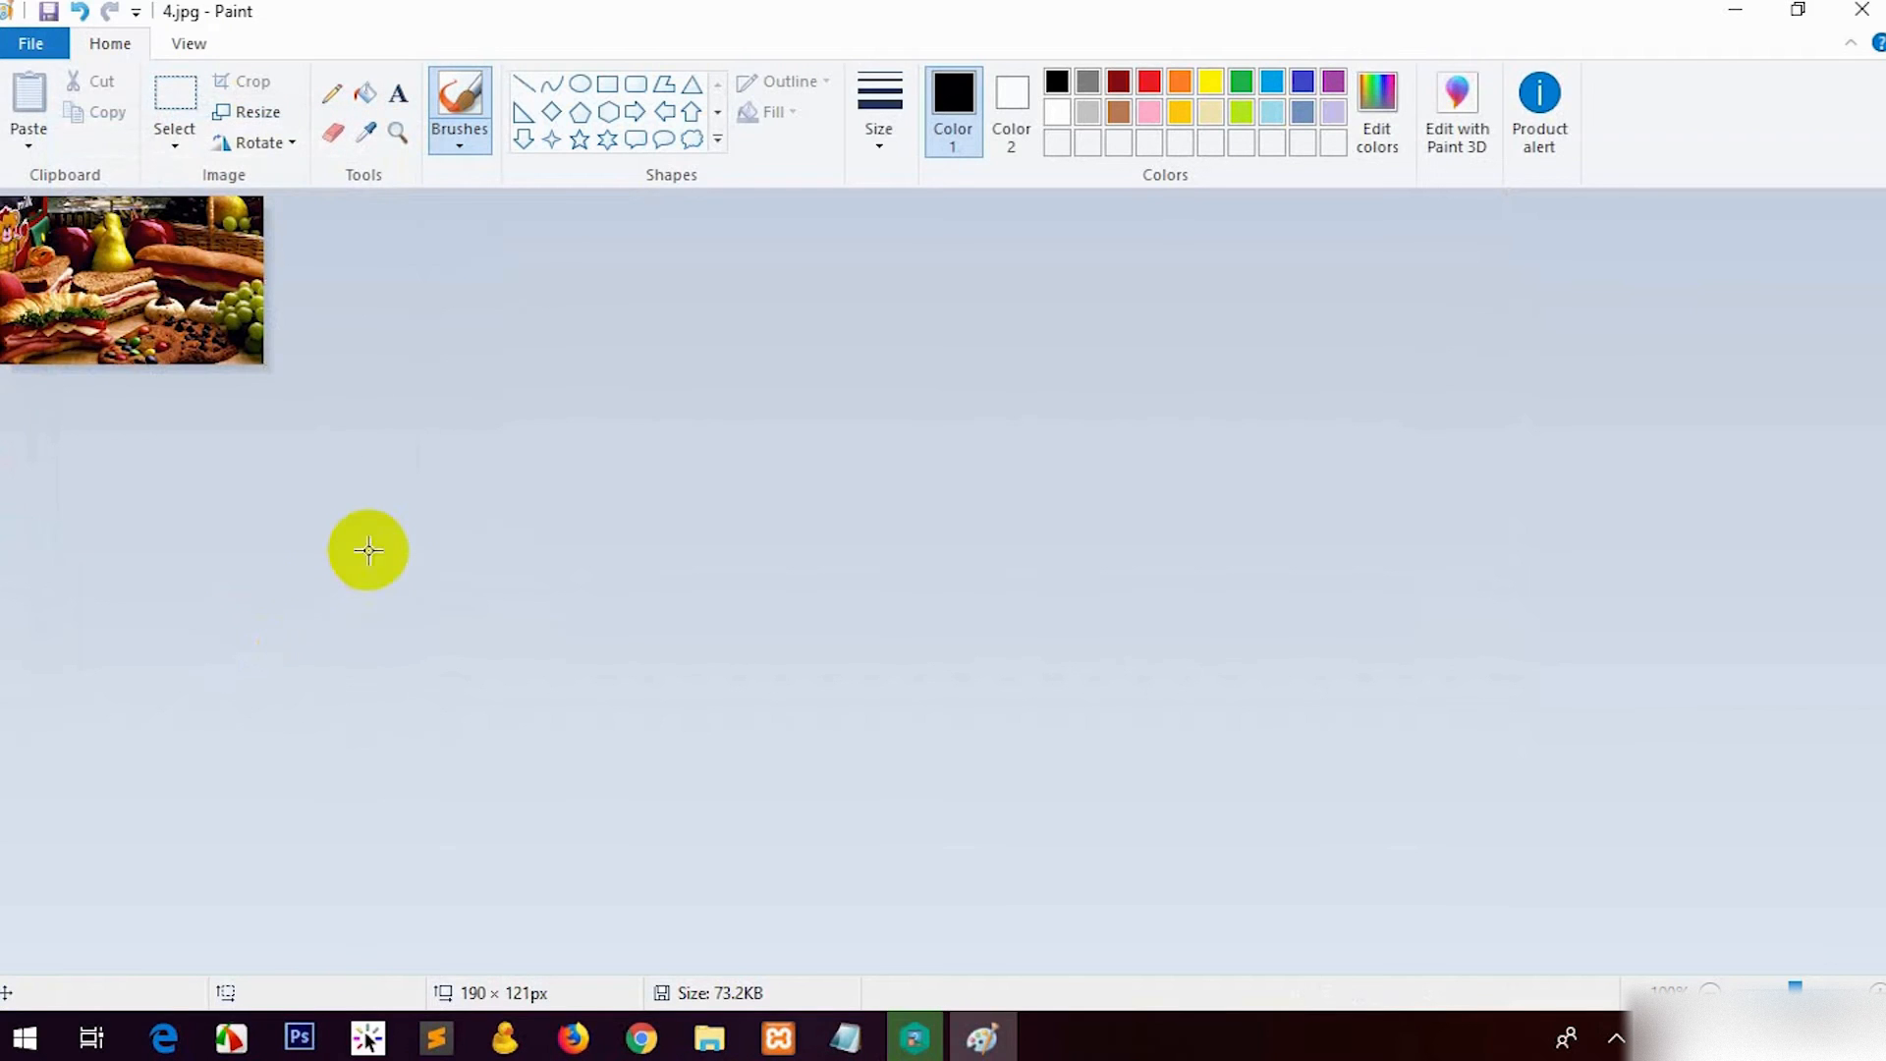
{"action": "left_click", "coordinate": [1869, 12]}
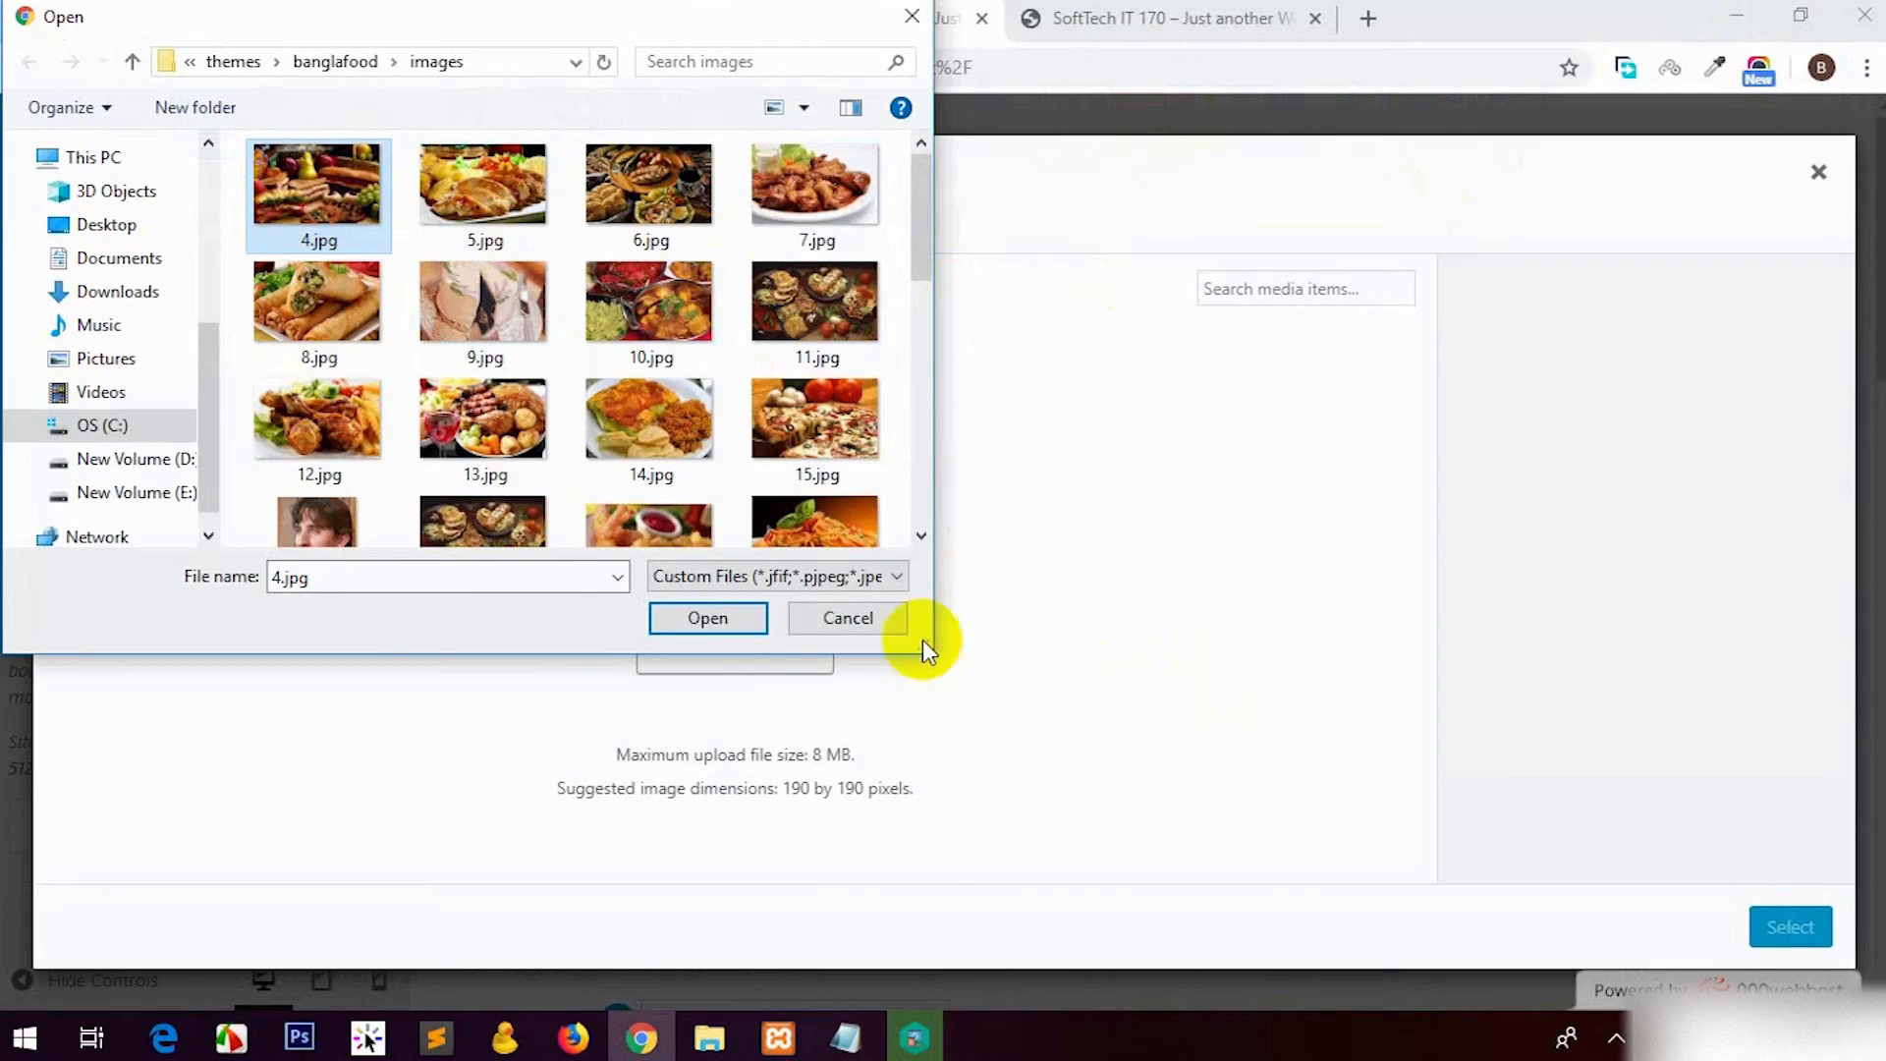
{"action": "left_click", "coordinate": [746, 615]}
{"action": "left_click_drag", "start_coordinate": [1525, 389], "coordinate": [1280, 521]}
Step: Return to the Batch 170 site's customizer and remove the i-max header logo in Site Identity
{"action": "left_click", "coordinate": [423, 18]}
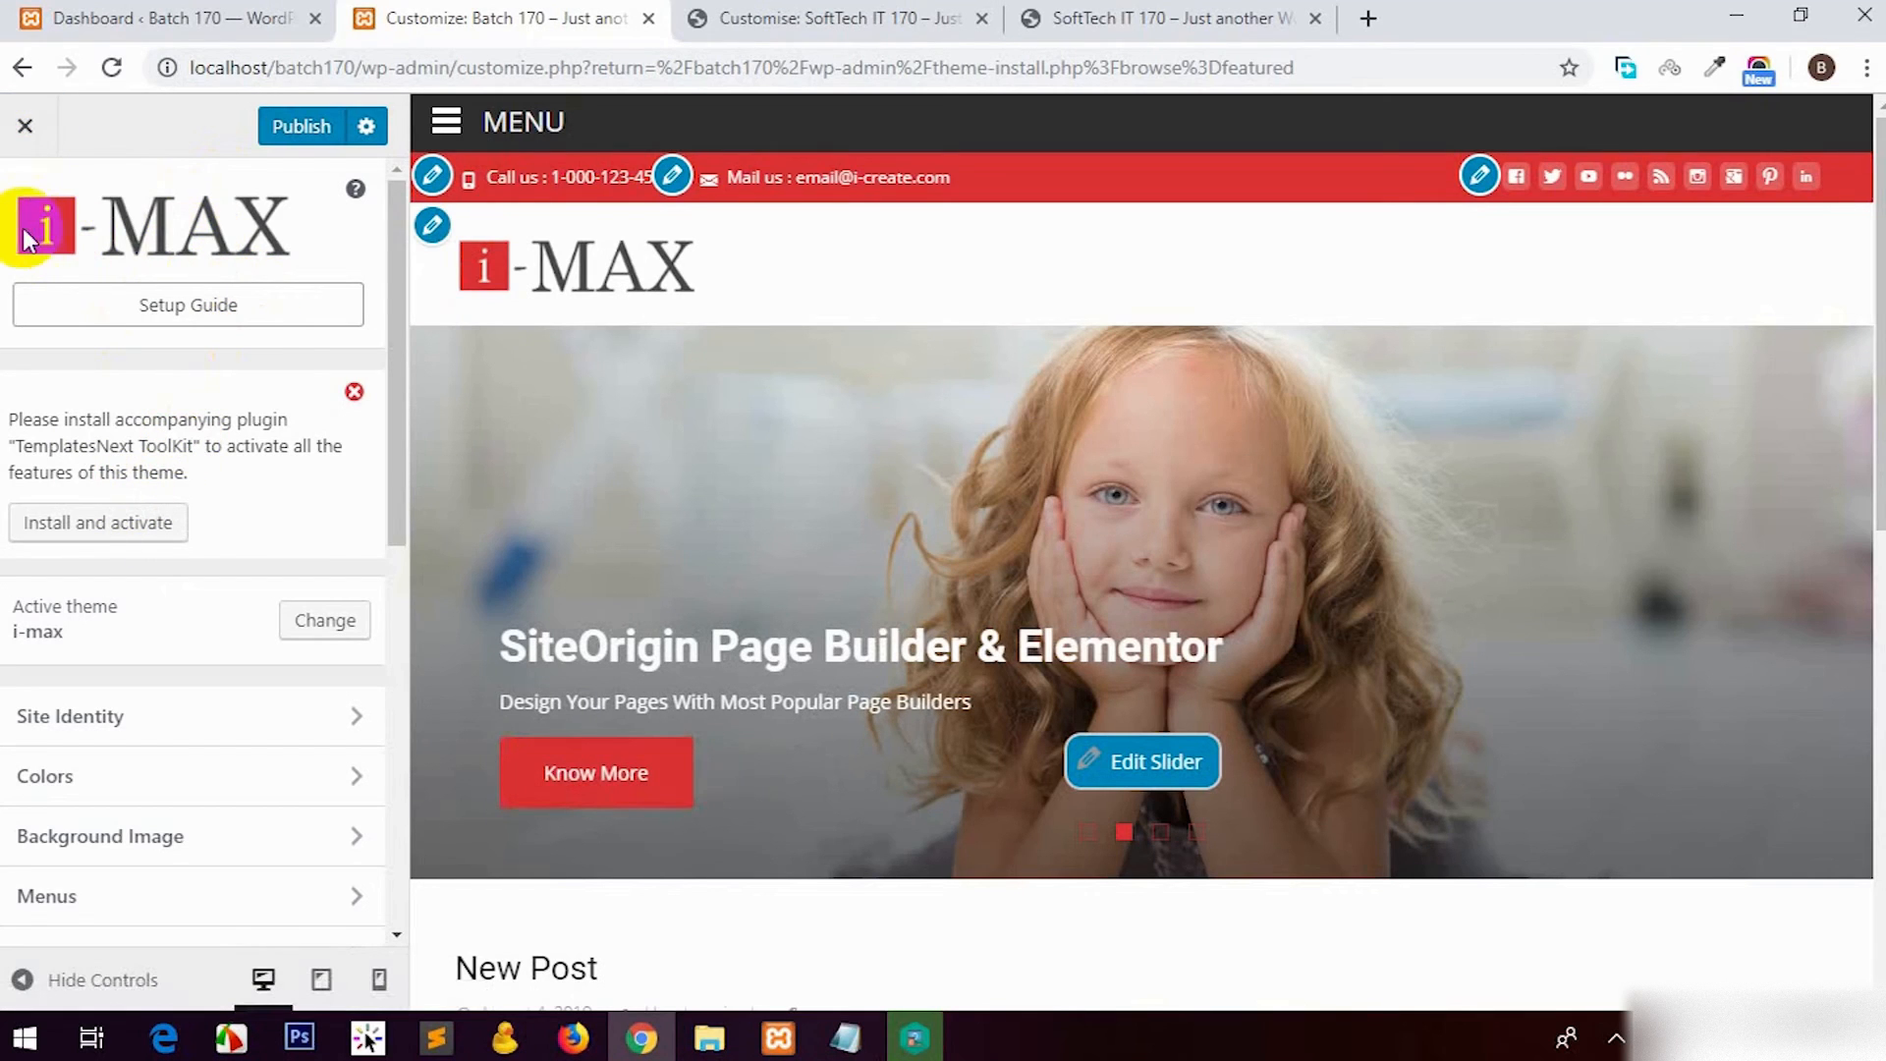
{"action": "scroll", "coordinate": [44, 236], "scroll_direction": "down", "scroll_amount": 4}
{"action": "left_click", "coordinate": [138, 322]}
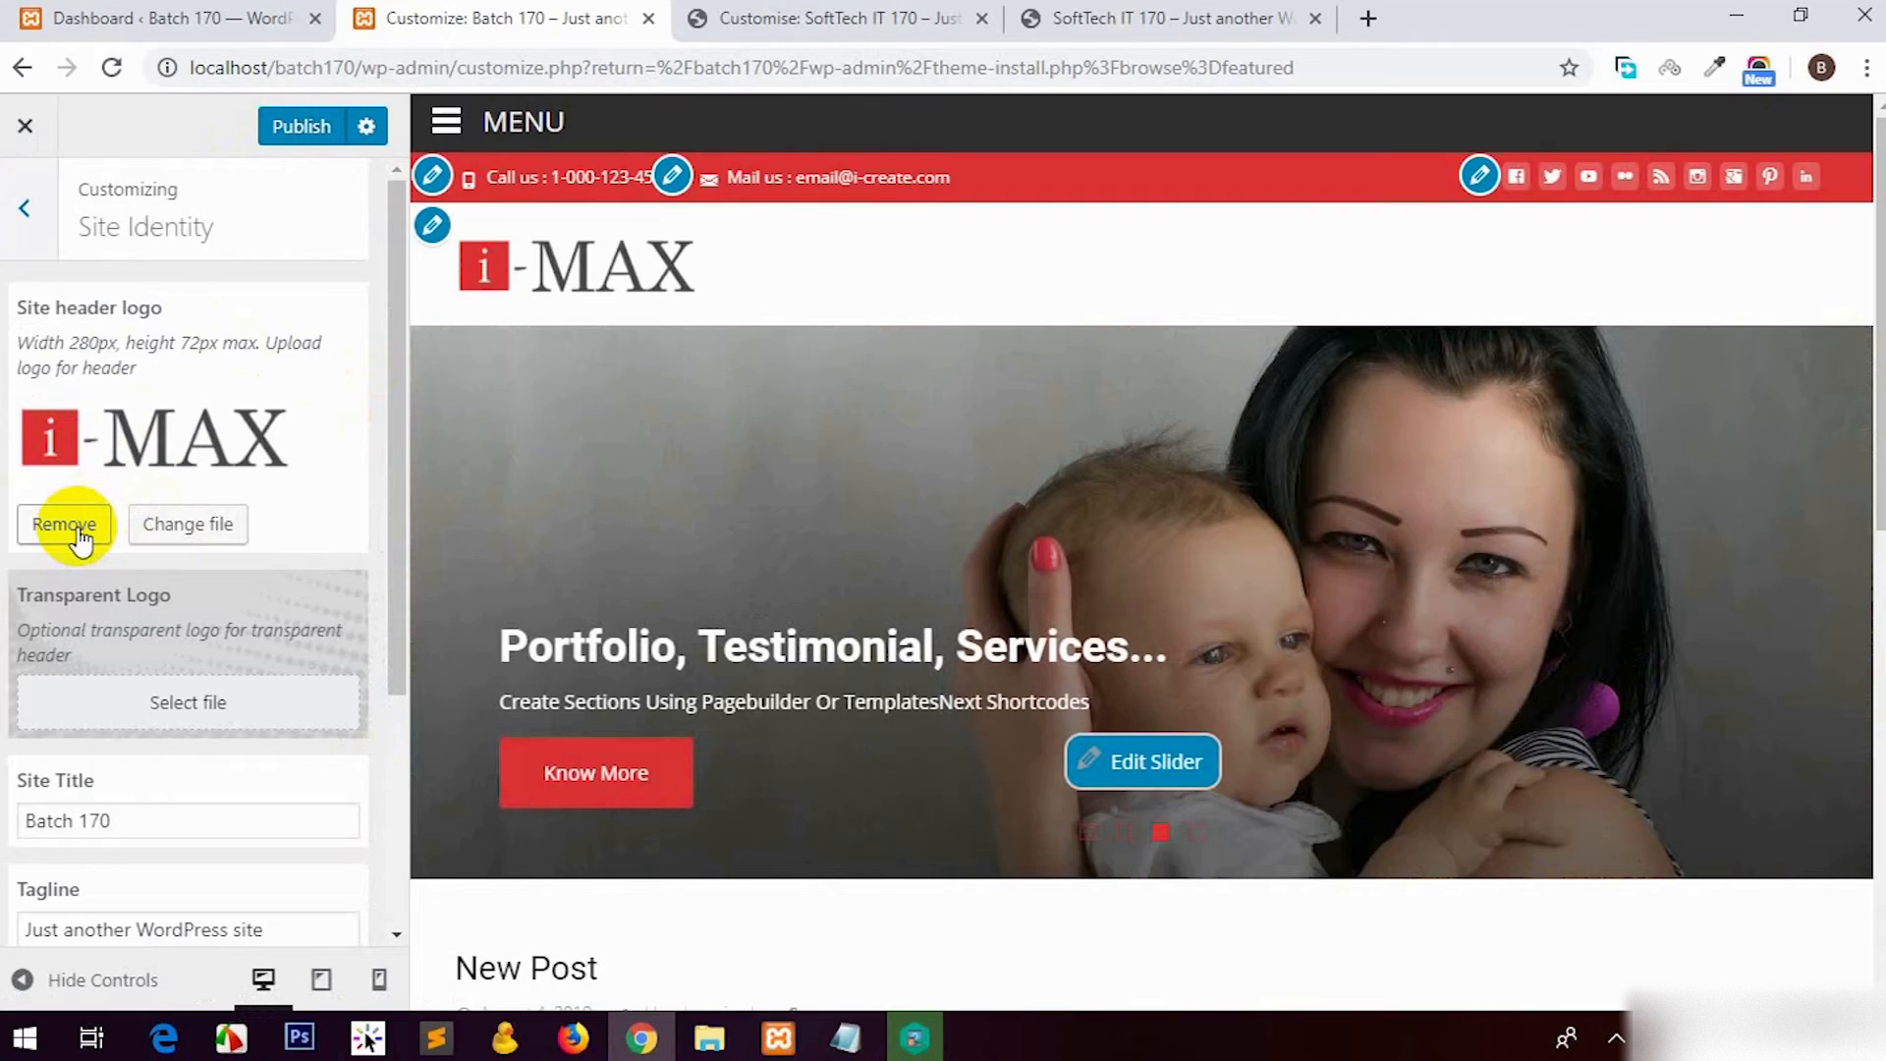
{"action": "left_click", "coordinate": [65, 526]}
Step: Set 13.jpg from the media library as the site header logo
{"action": "left_click", "coordinate": [187, 416]}
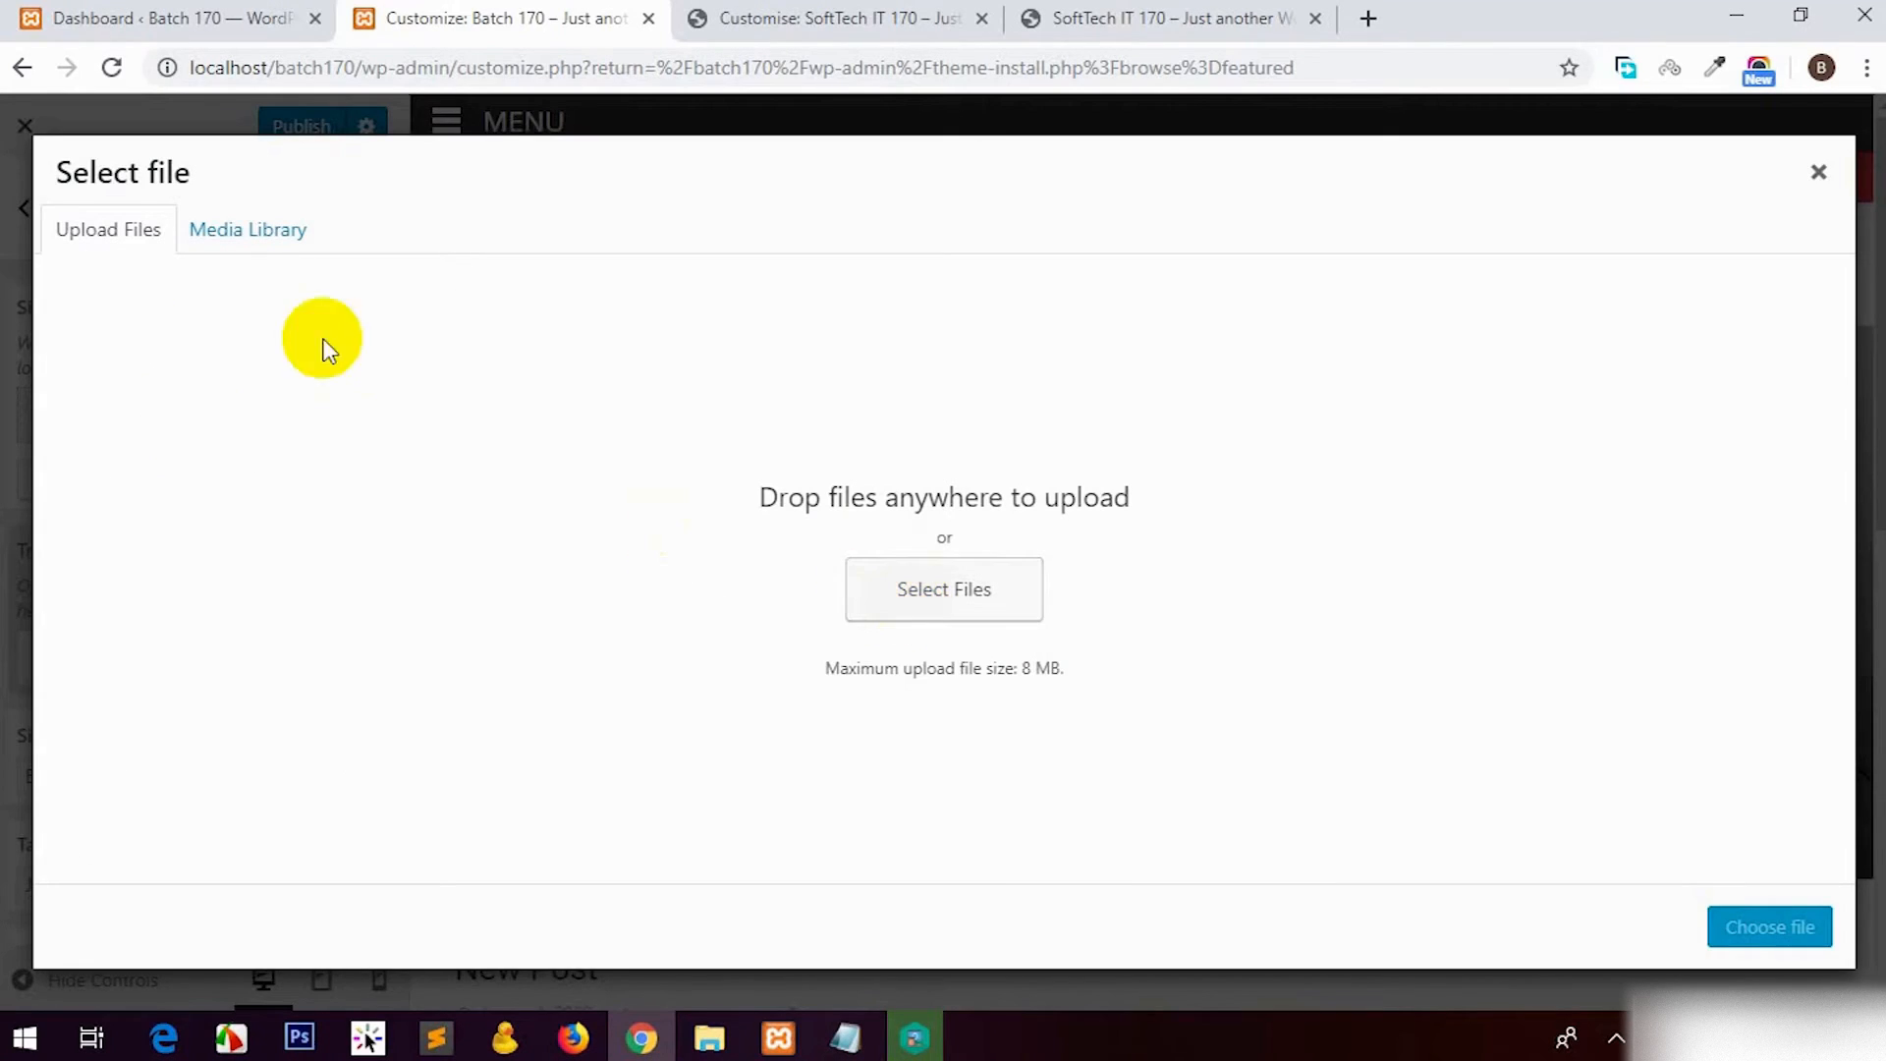
{"action": "left_click", "coordinate": [930, 593]}
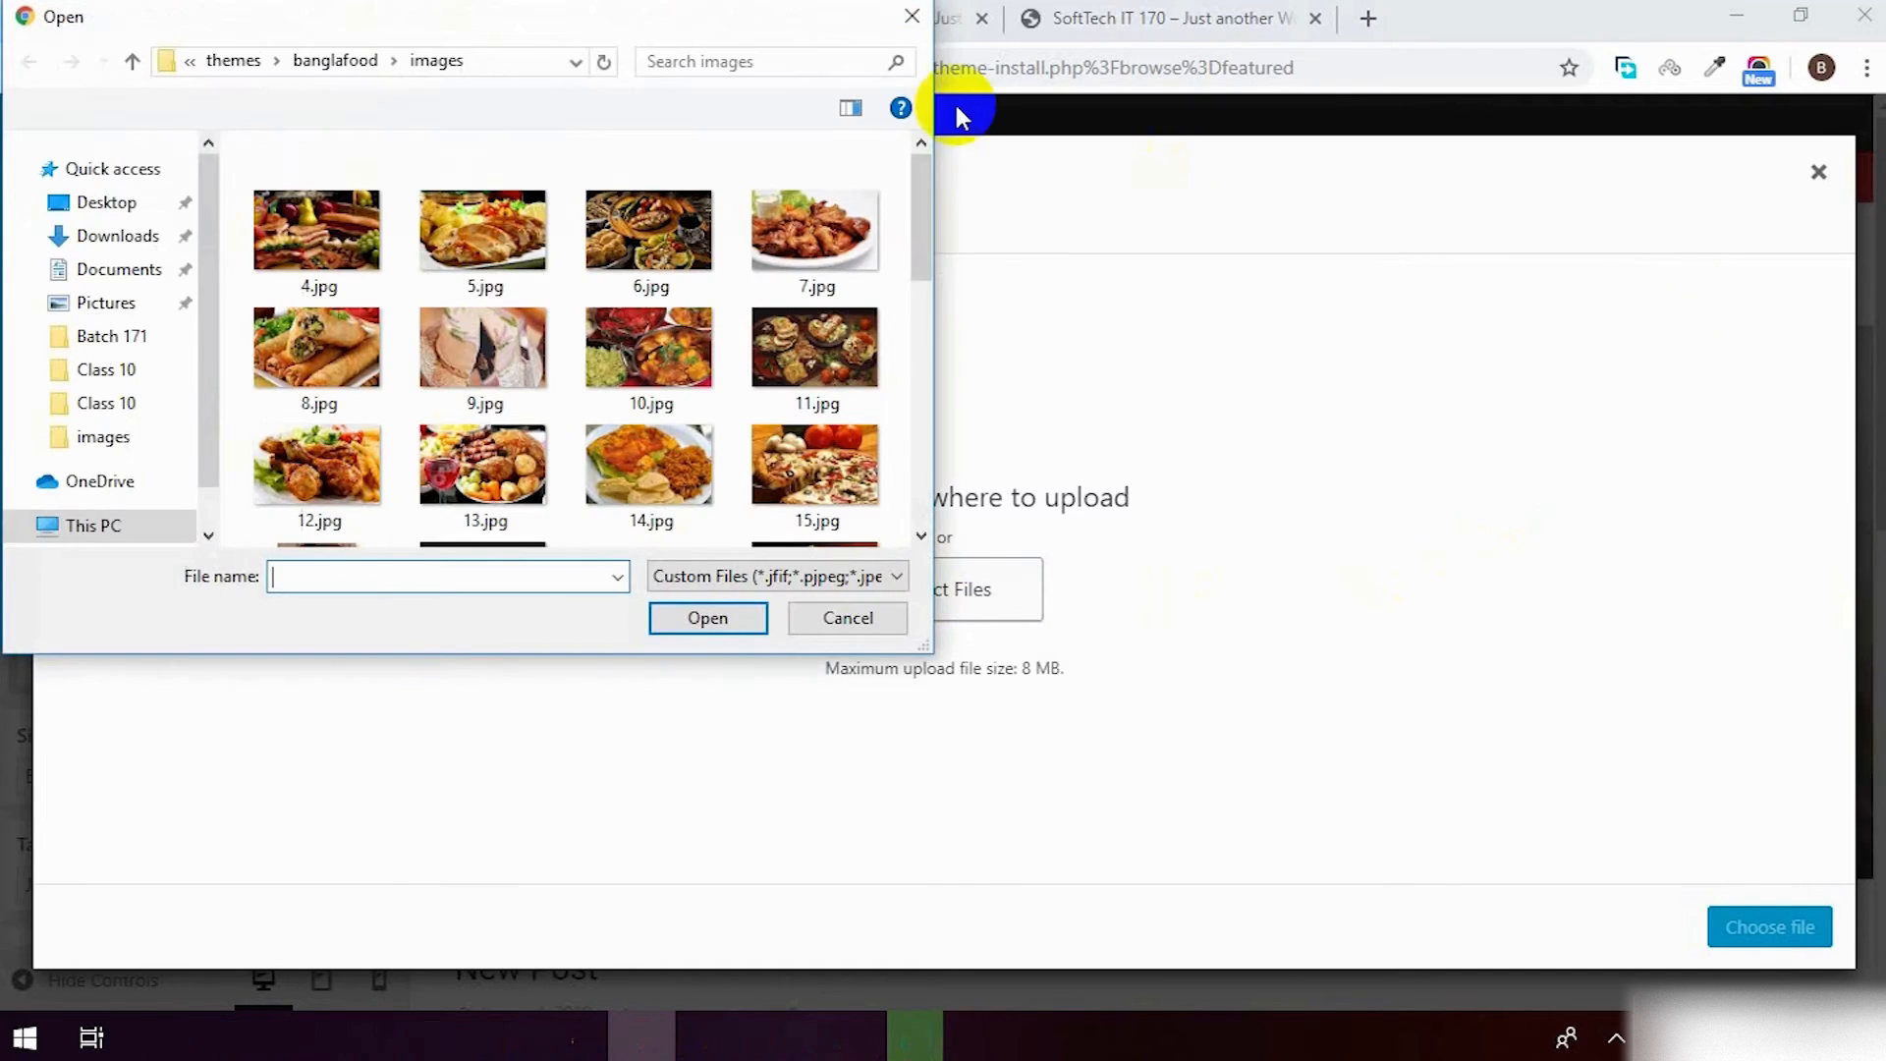
{"action": "left_click", "coordinate": [913, 20]}
{"action": "left_click", "coordinate": [231, 236]}
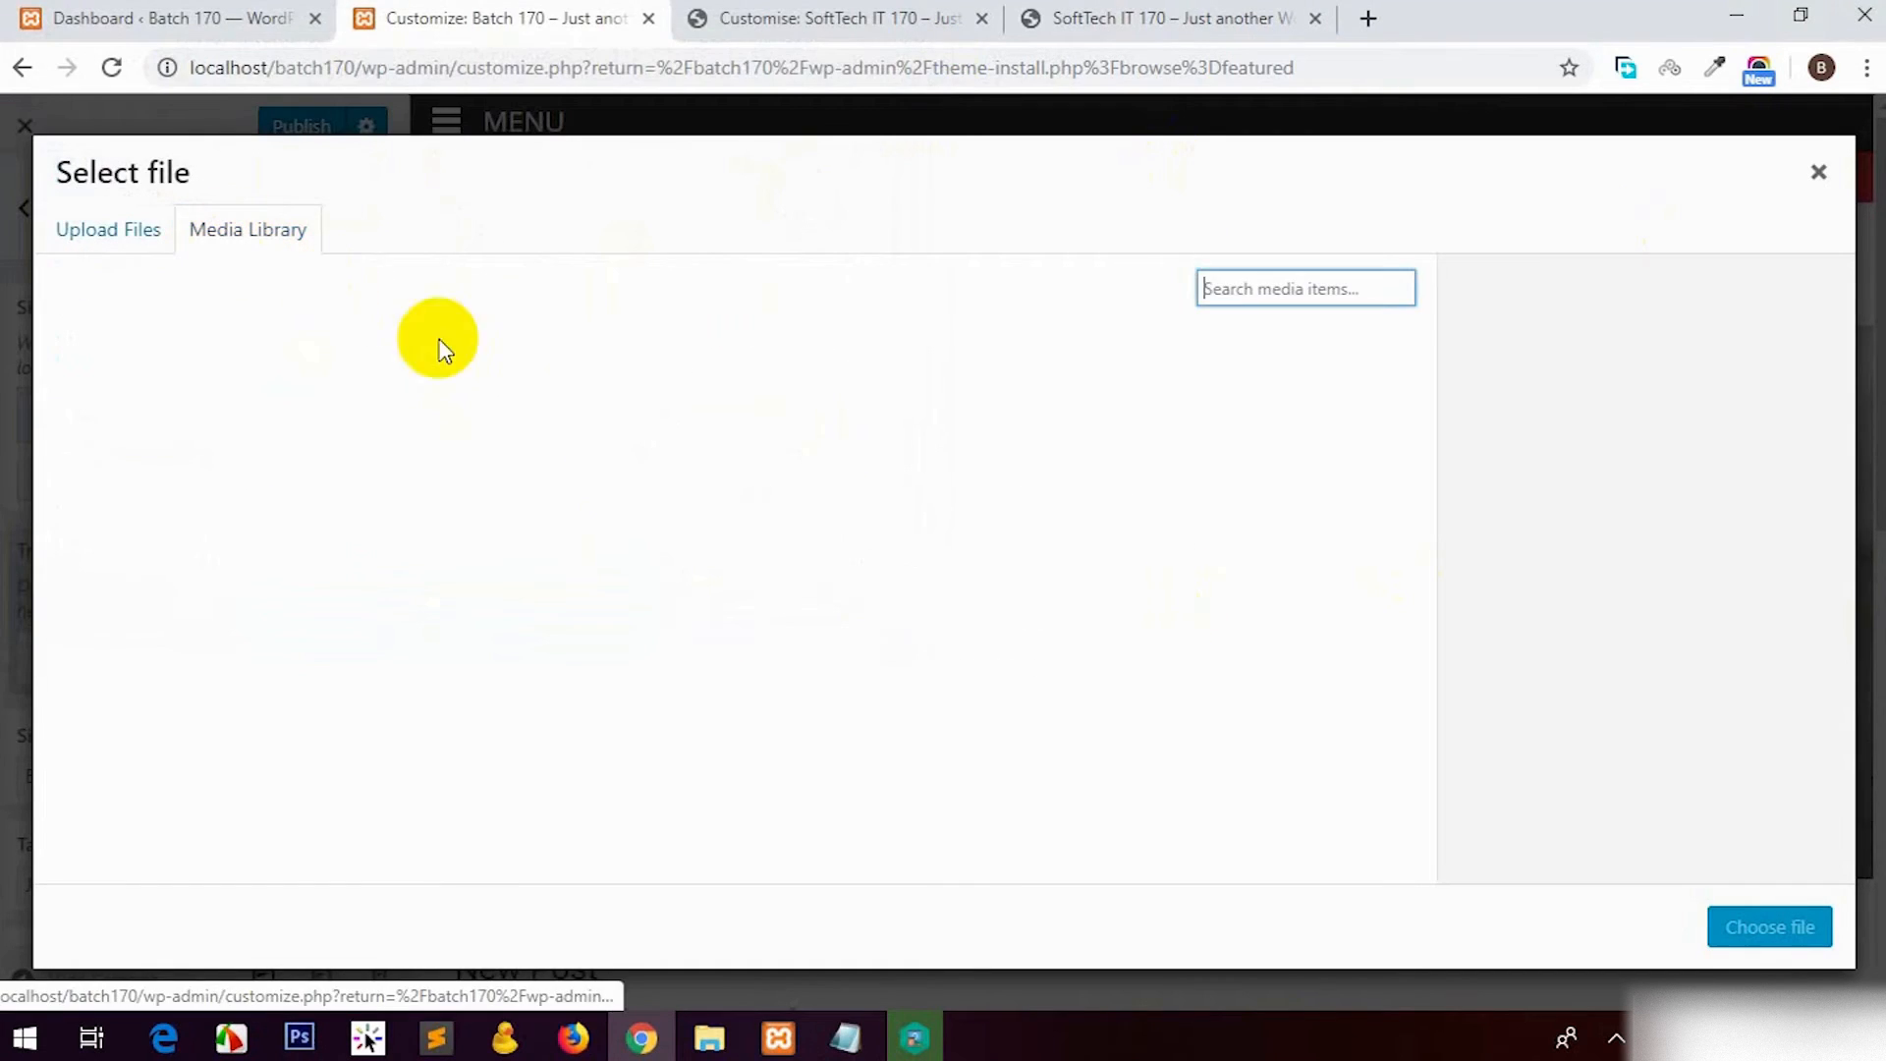
{"action": "left_click", "coordinate": [138, 437]}
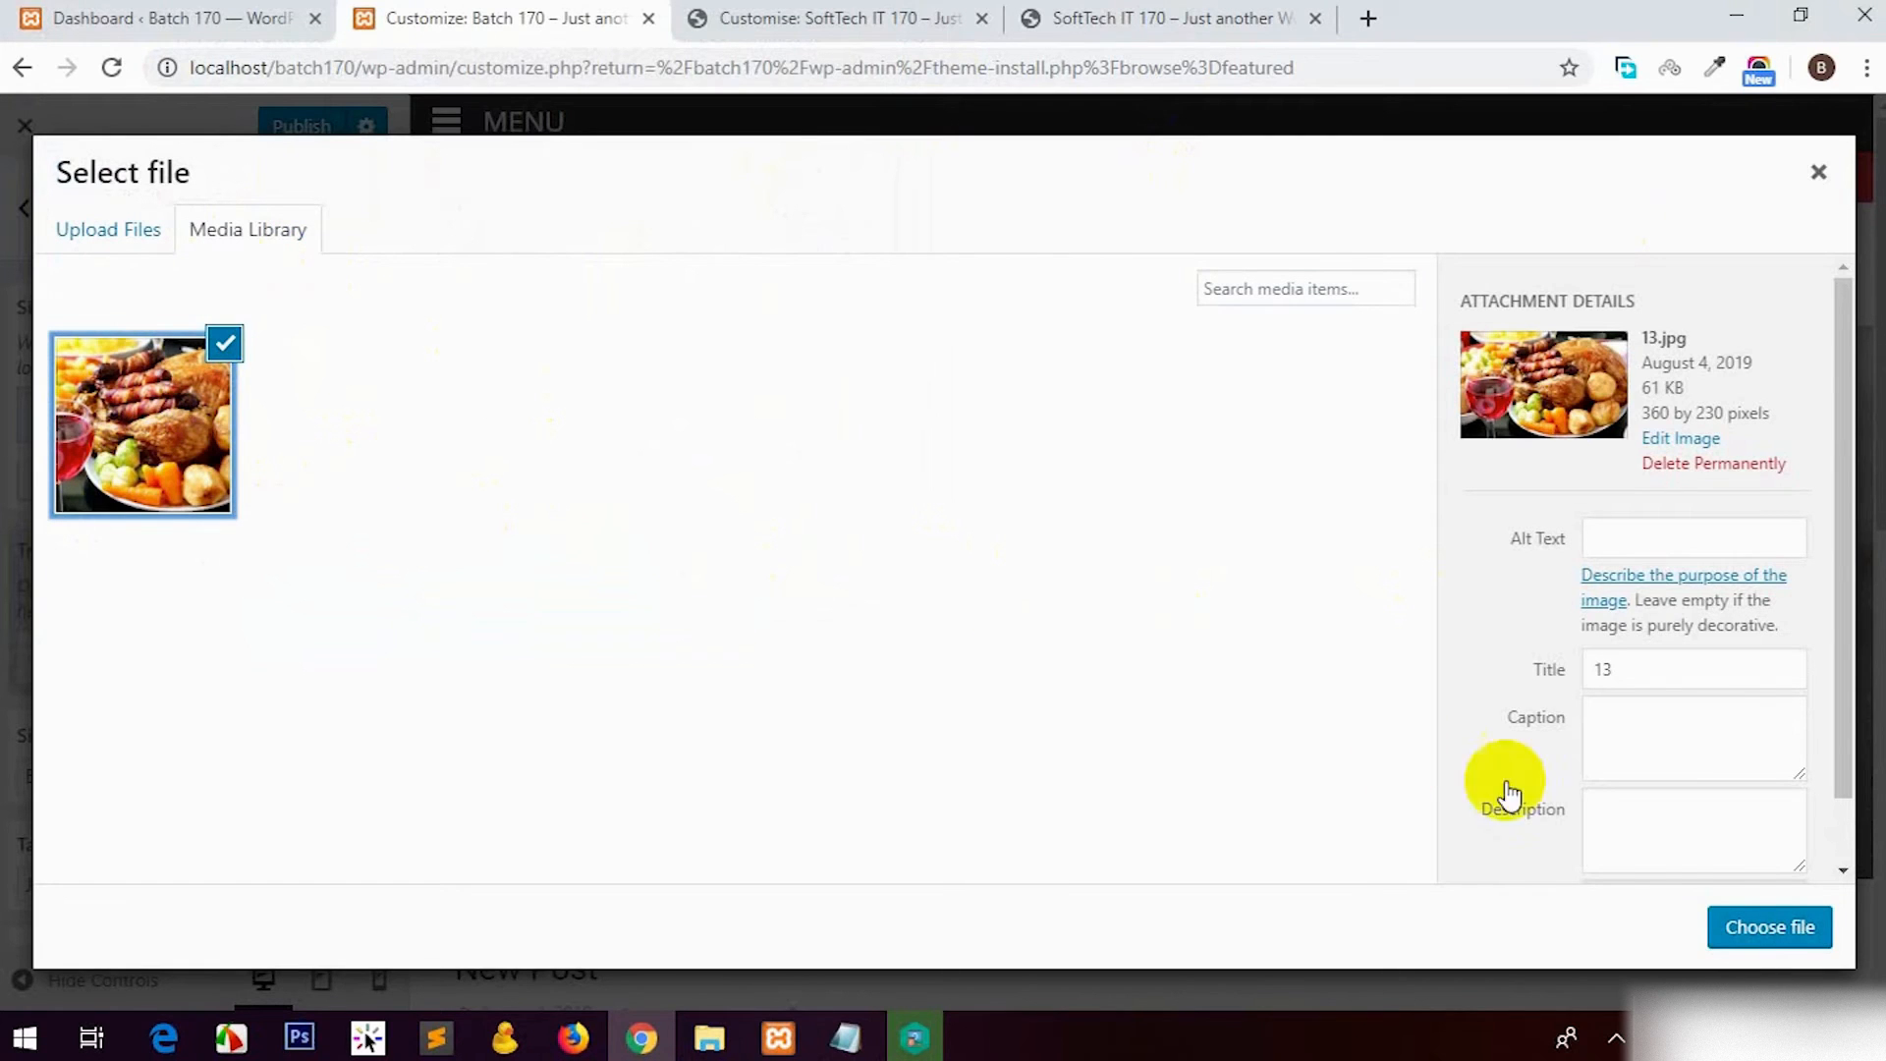
{"action": "left_click", "coordinate": [1758, 929]}
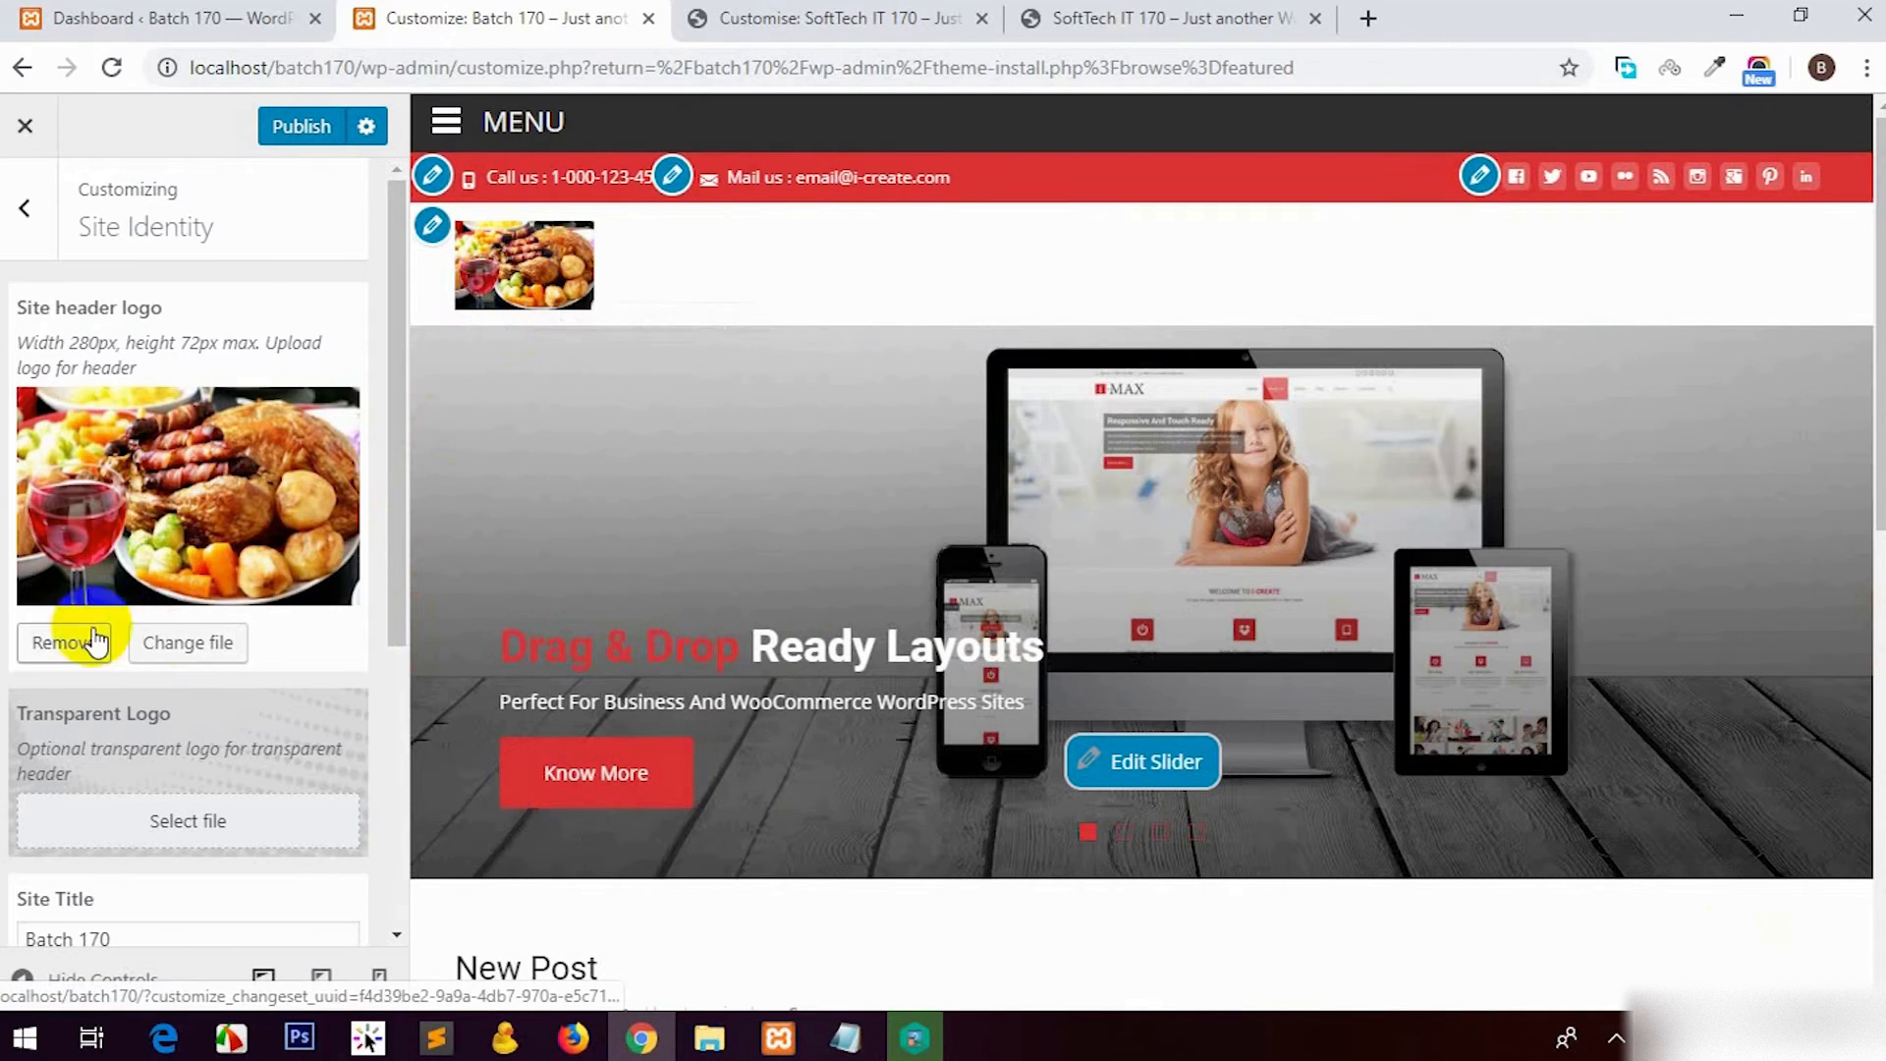
Step: Review the Site Title and Tagline fields in the Site Identity settings
{"action": "scroll", "coordinate": [118, 687], "scroll_direction": "down", "scroll_amount": 4}
{"action": "triple_click", "coordinate": [160, 518]}
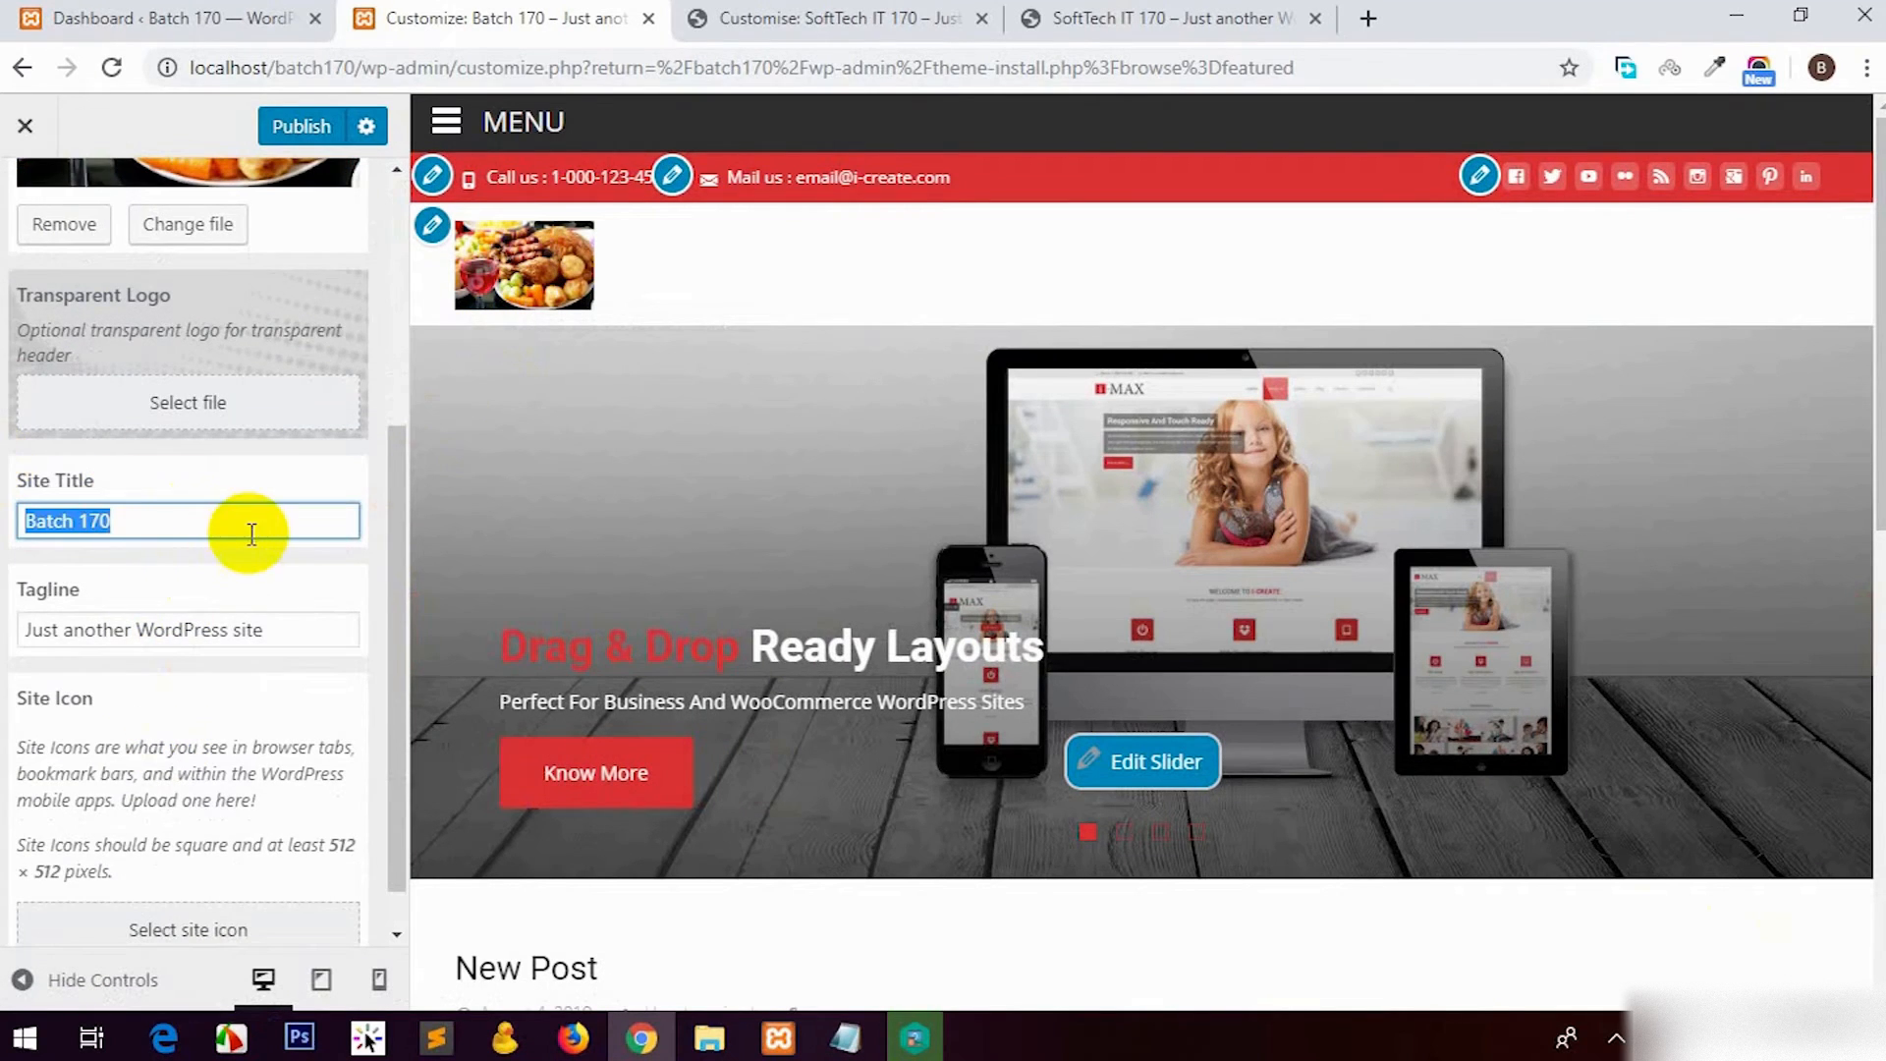
{"action": "left_click_drag", "start_coordinate": [308, 627], "coordinate": [19, 589]}
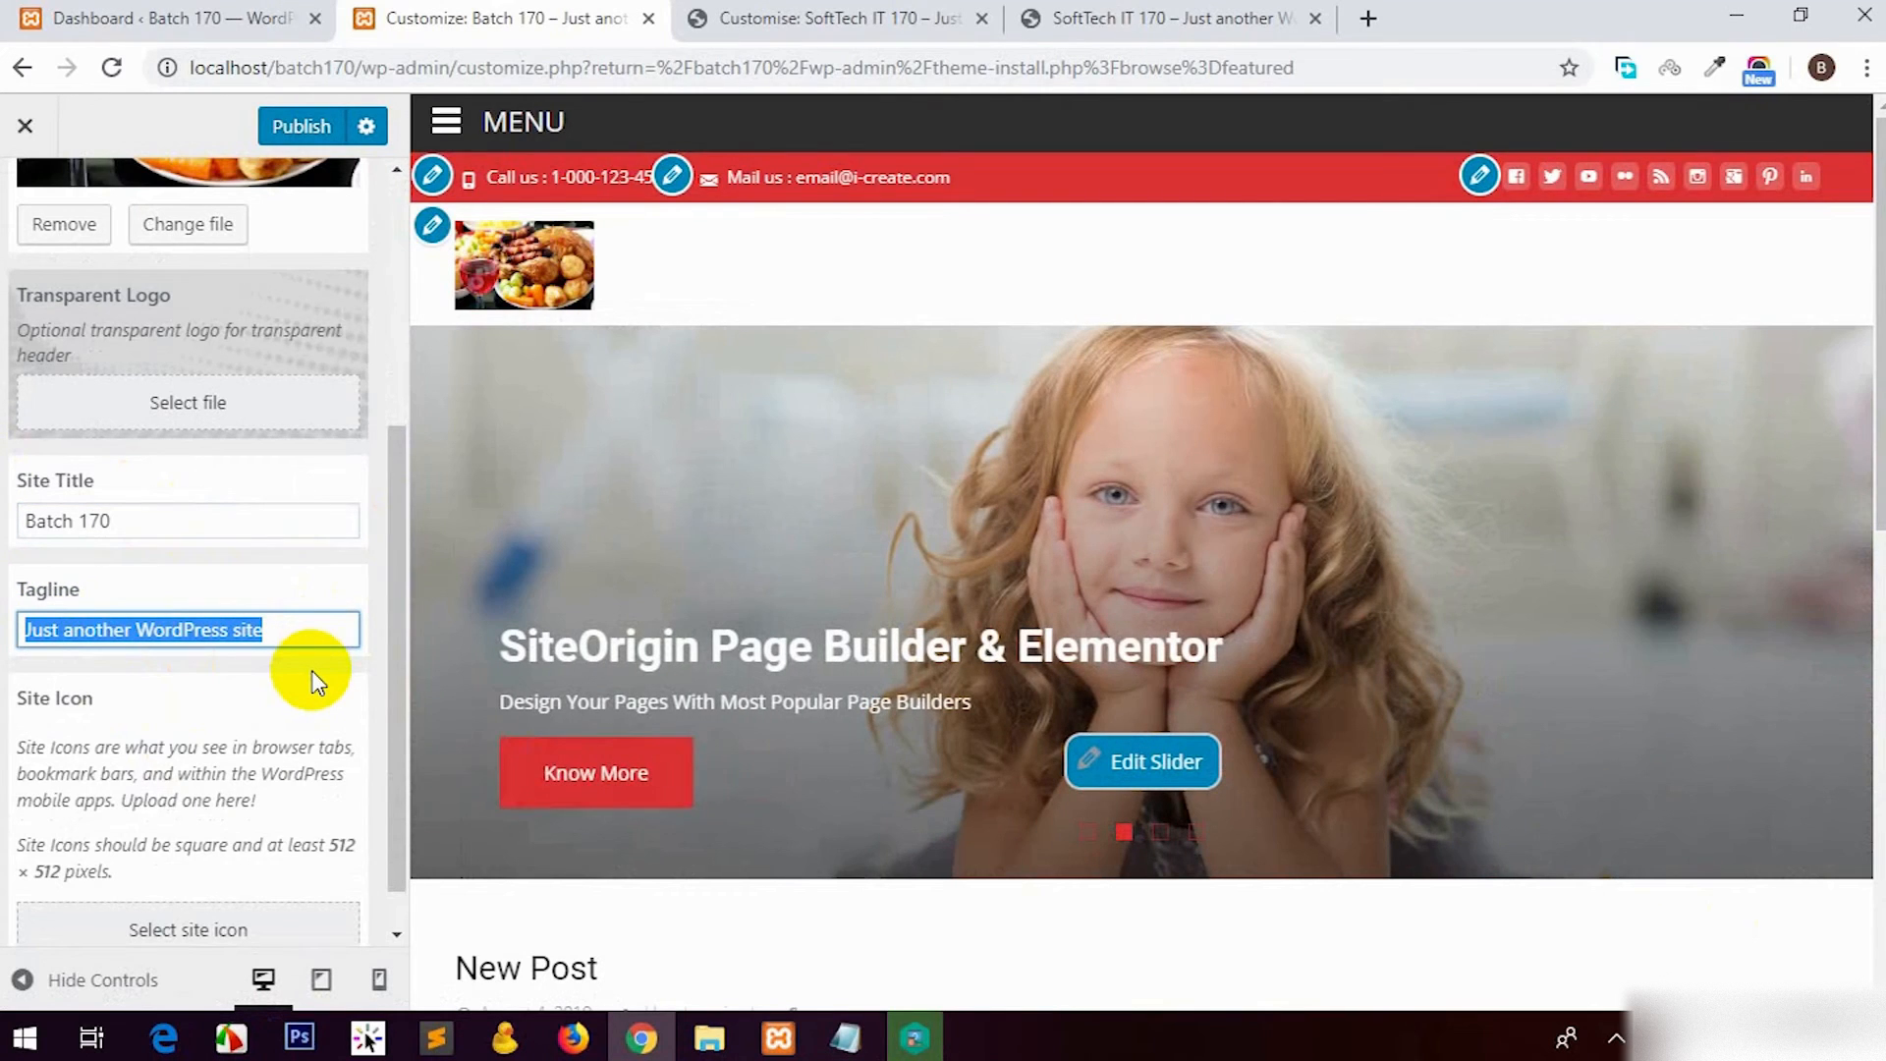
Step: Open the Batch 170 front end from the dashboard and compare its browser tab title with the customizer's Site Title and Tagline fields
{"action": "left_click", "coordinate": [168, 505]}
{"action": "left_click_drag", "start_coordinate": [252, 632], "coordinate": [21, 600]}
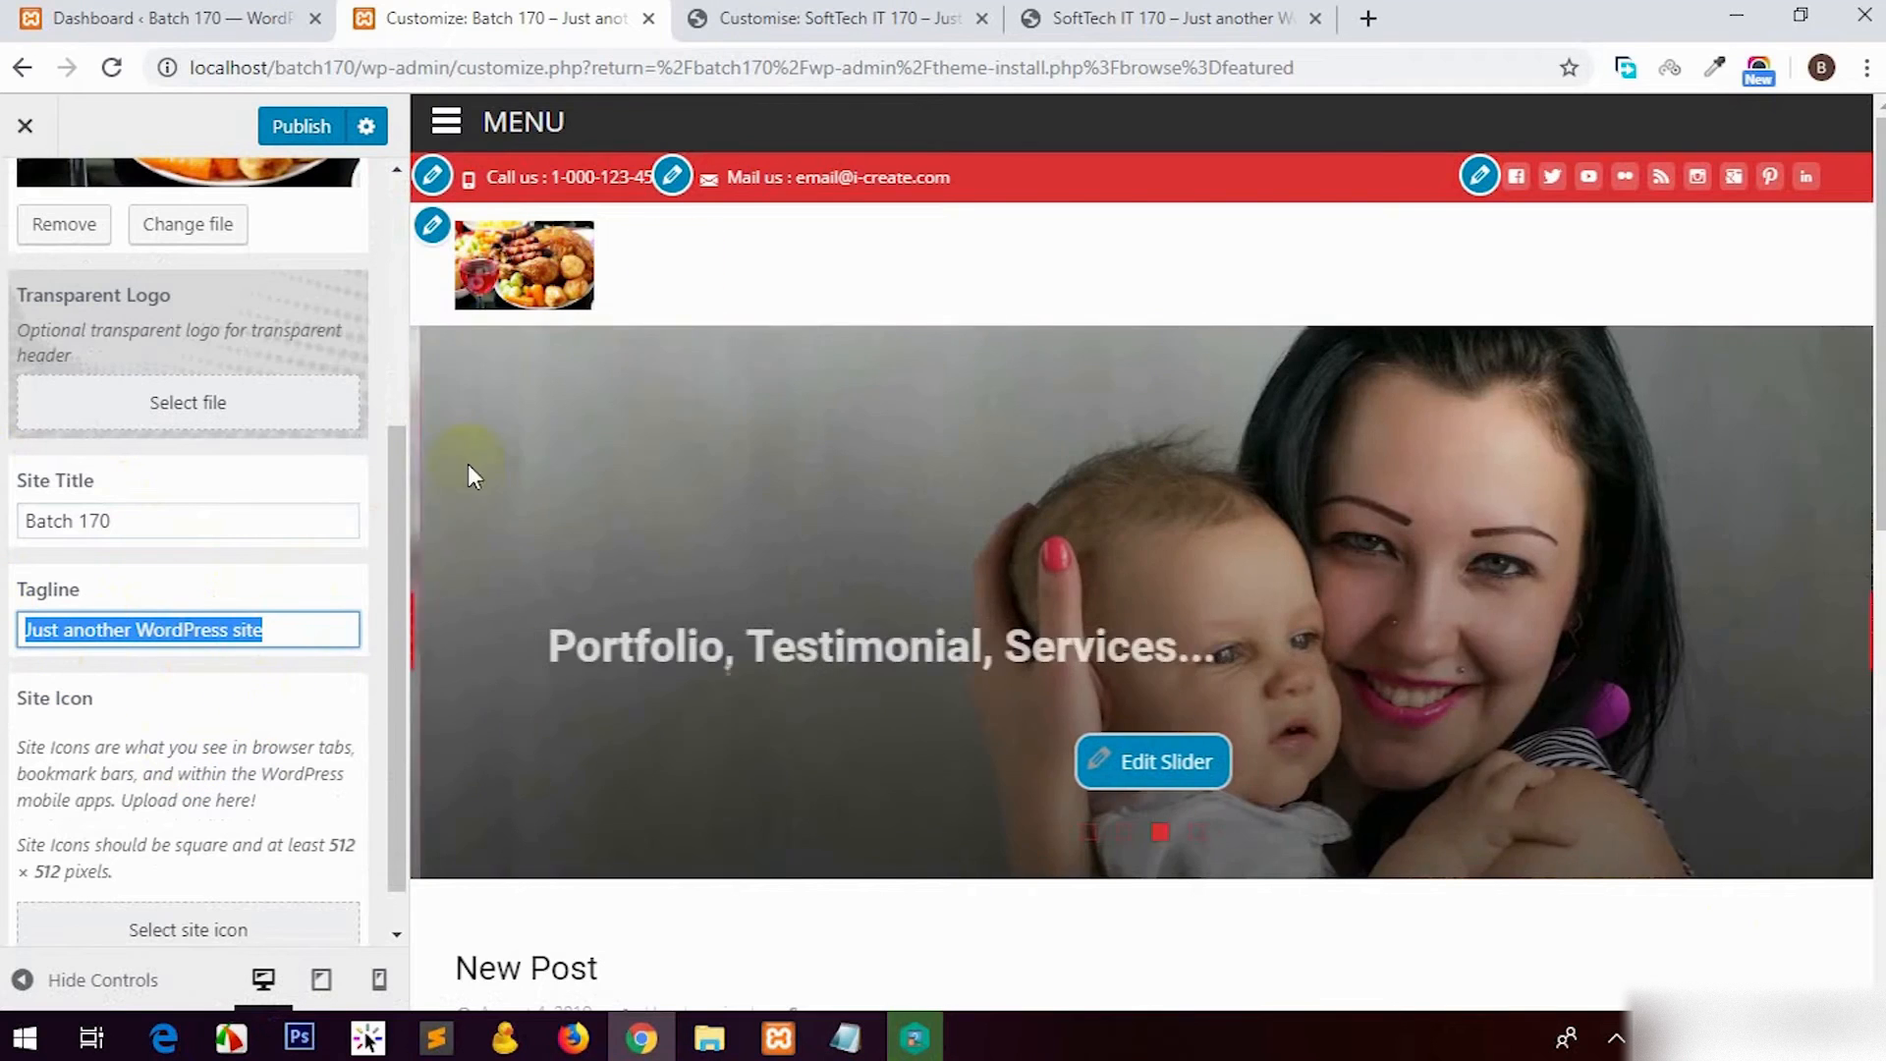
{"action": "left_click", "coordinate": [125, 18]}
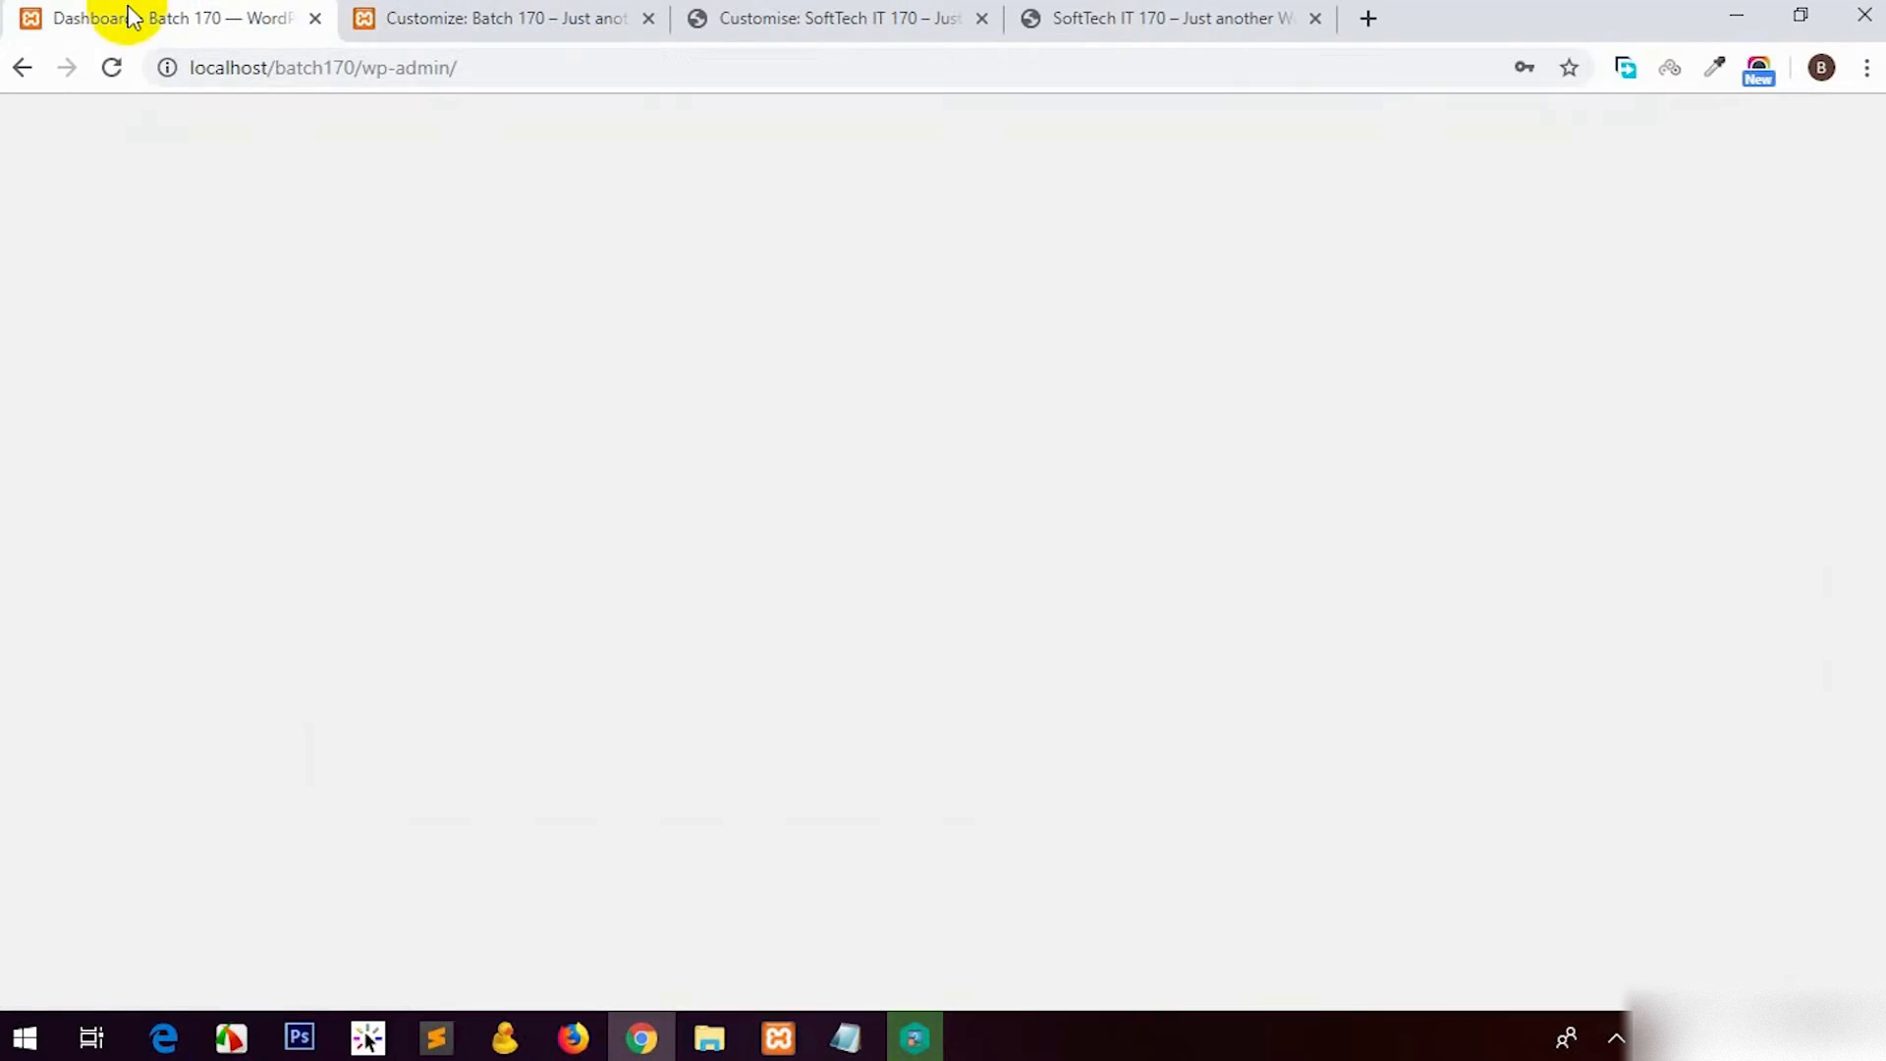
{"action": "middle_click", "coordinate": [101, 139]}
{"action": "left_click", "coordinate": [429, 19]}
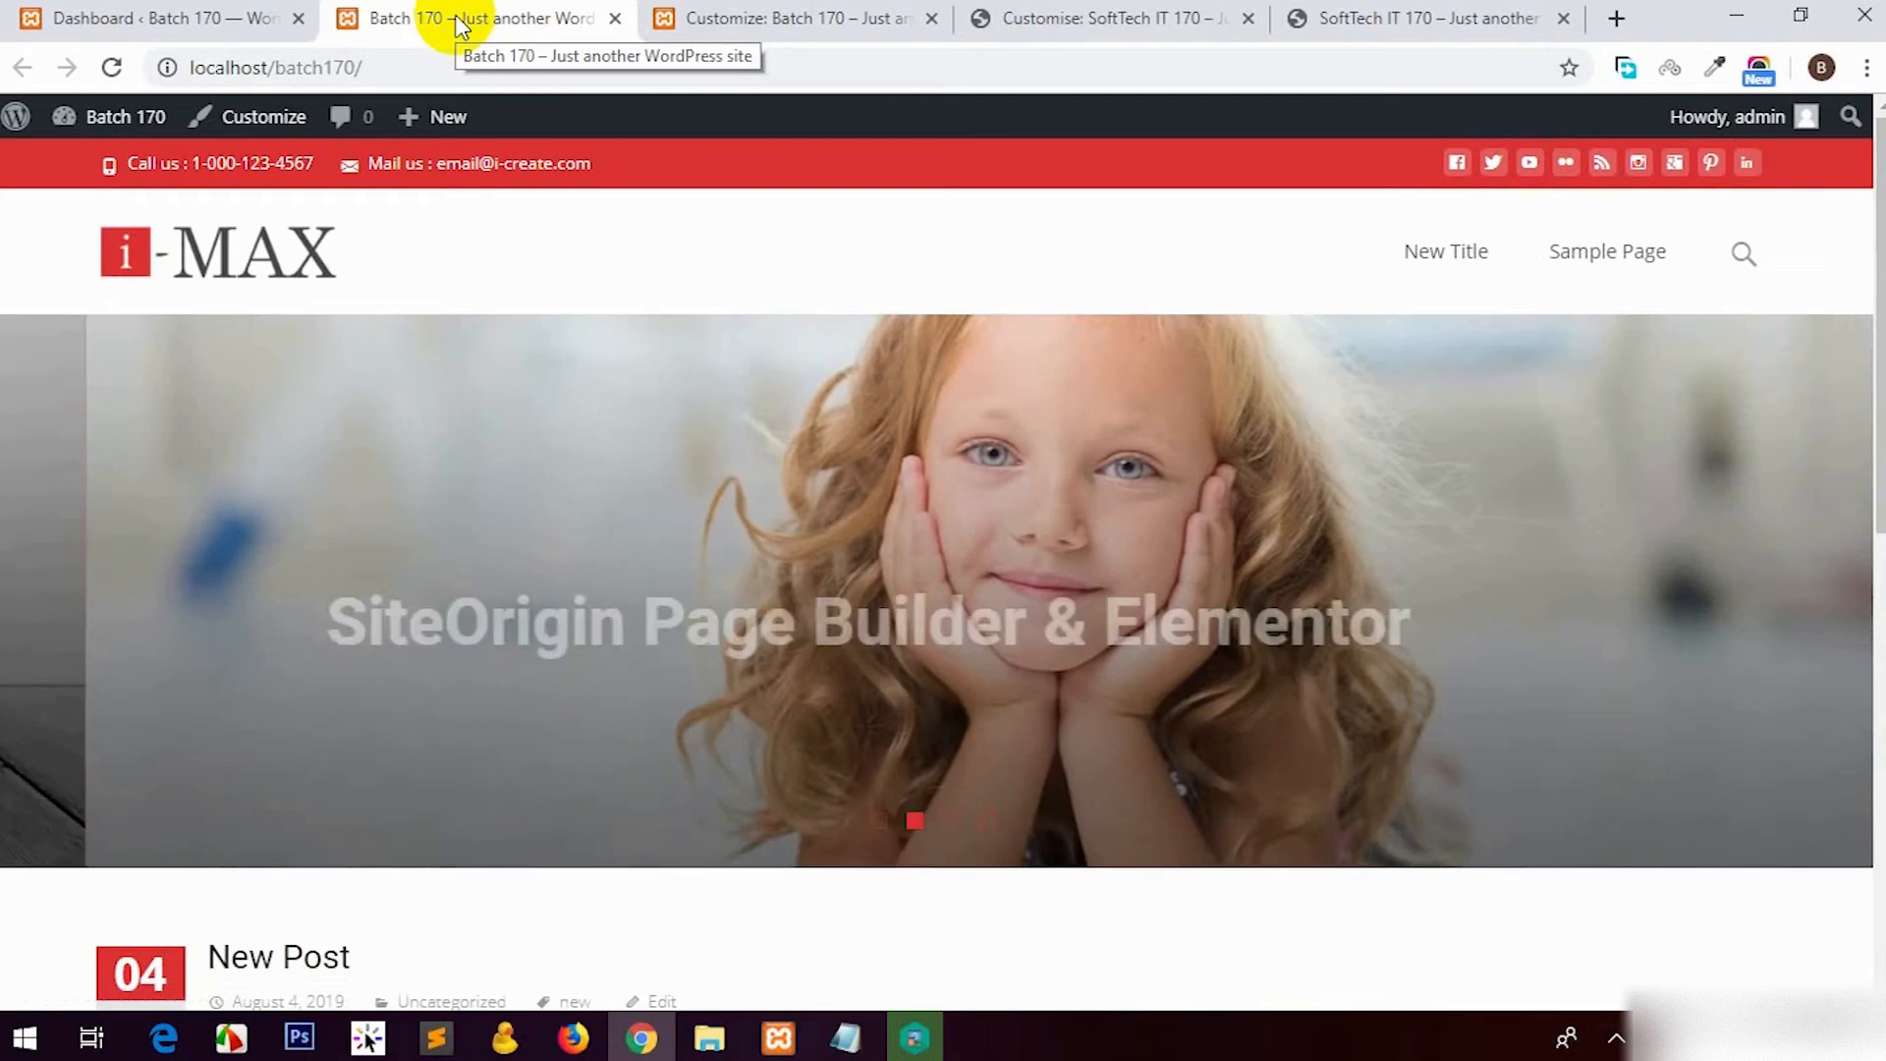
{"action": "left_click", "coordinate": [783, 8]}
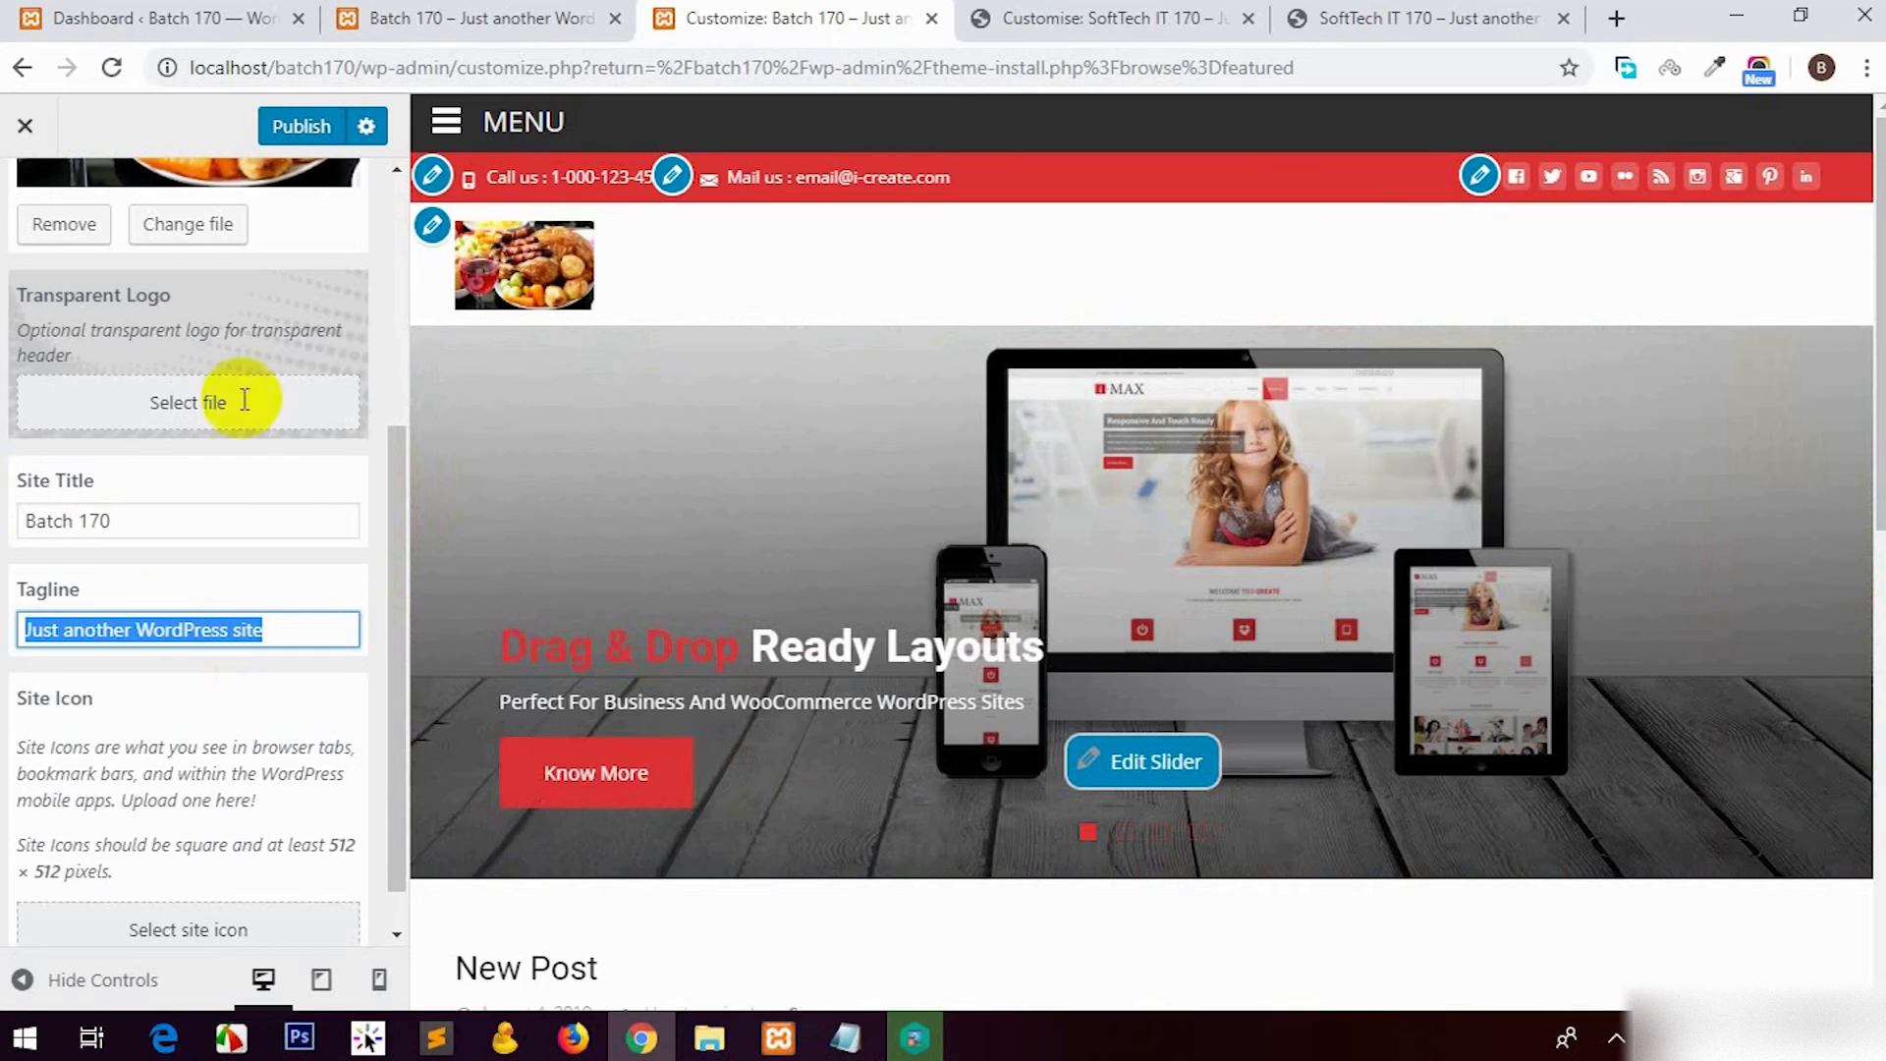
Step: Leave the Batch 170 Site Identity settings for the main customizer list, and reopen them at the Site Icon section
{"action": "scroll", "coordinate": [59, 270], "scroll_direction": "up", "scroll_amount": 5}
{"action": "left_click", "coordinate": [27, 208]}
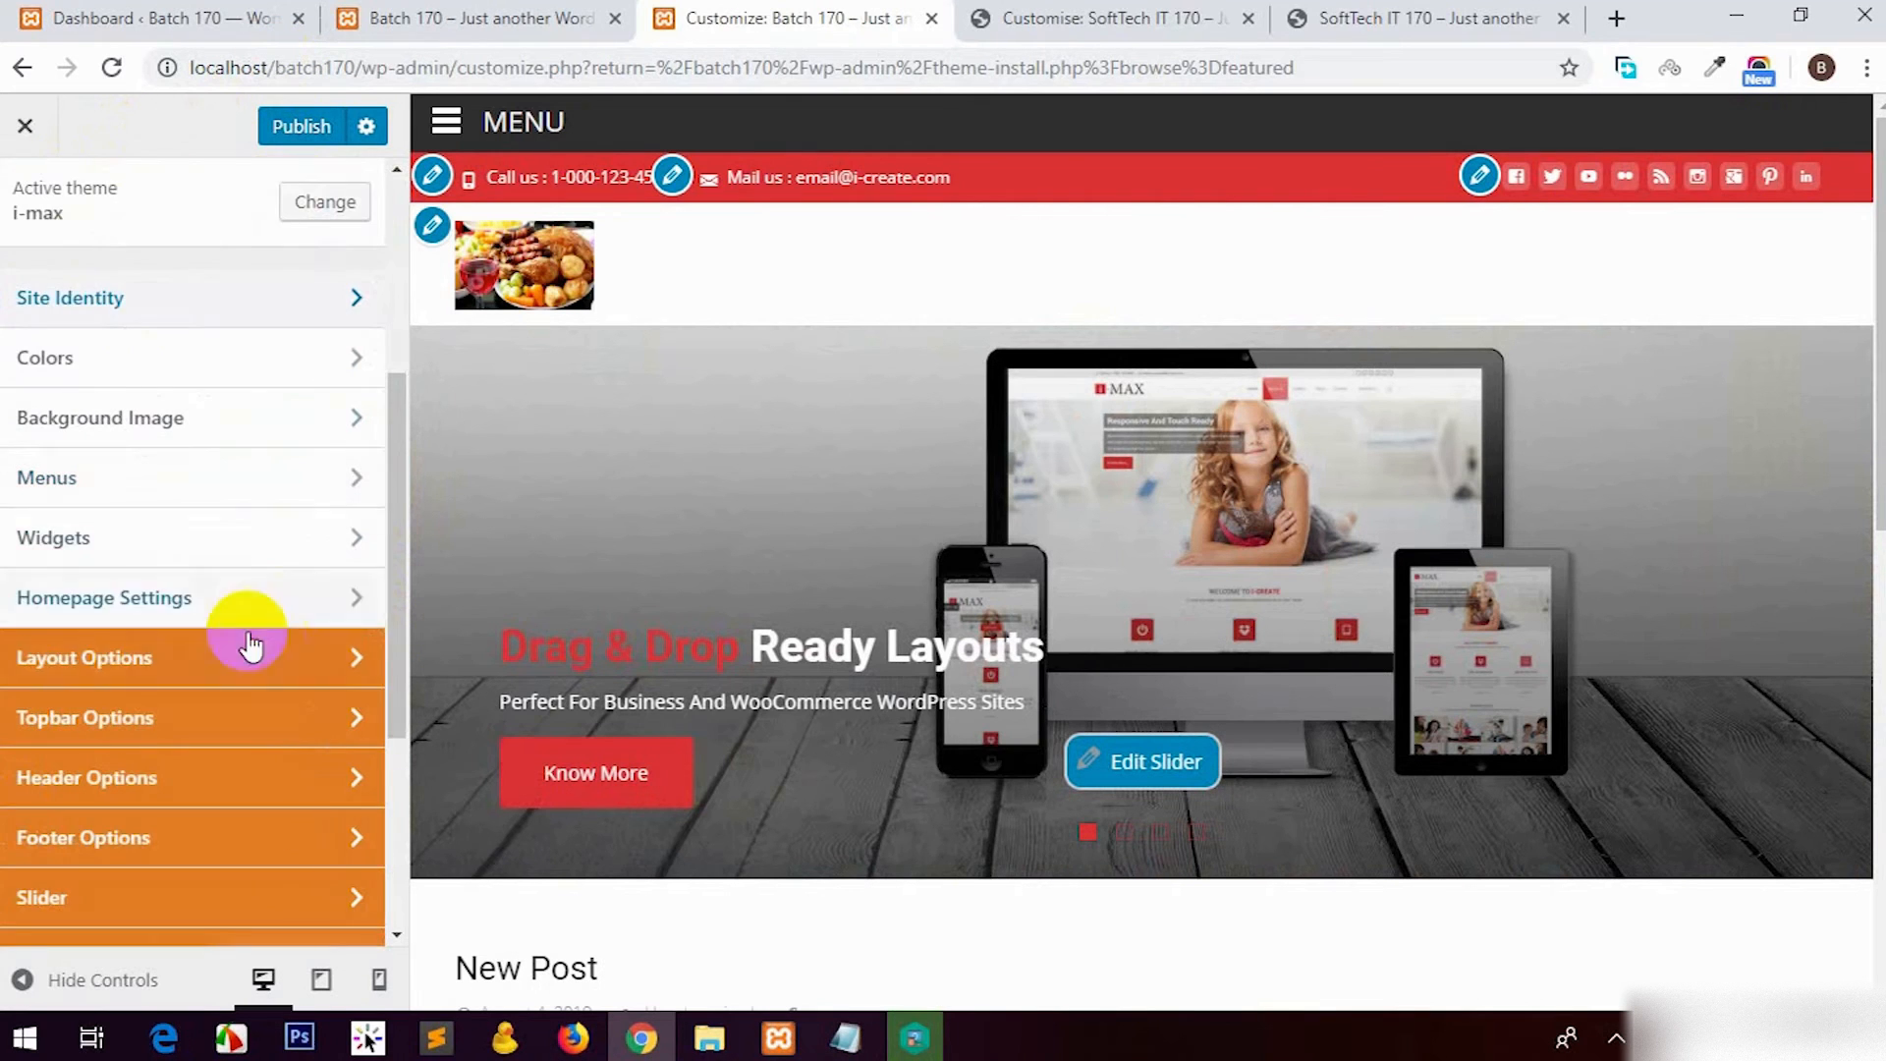
{"action": "left_click", "coordinate": [174, 301]}
{"action": "scroll", "coordinate": [189, 623], "scroll_direction": "down", "scroll_amount": 5}
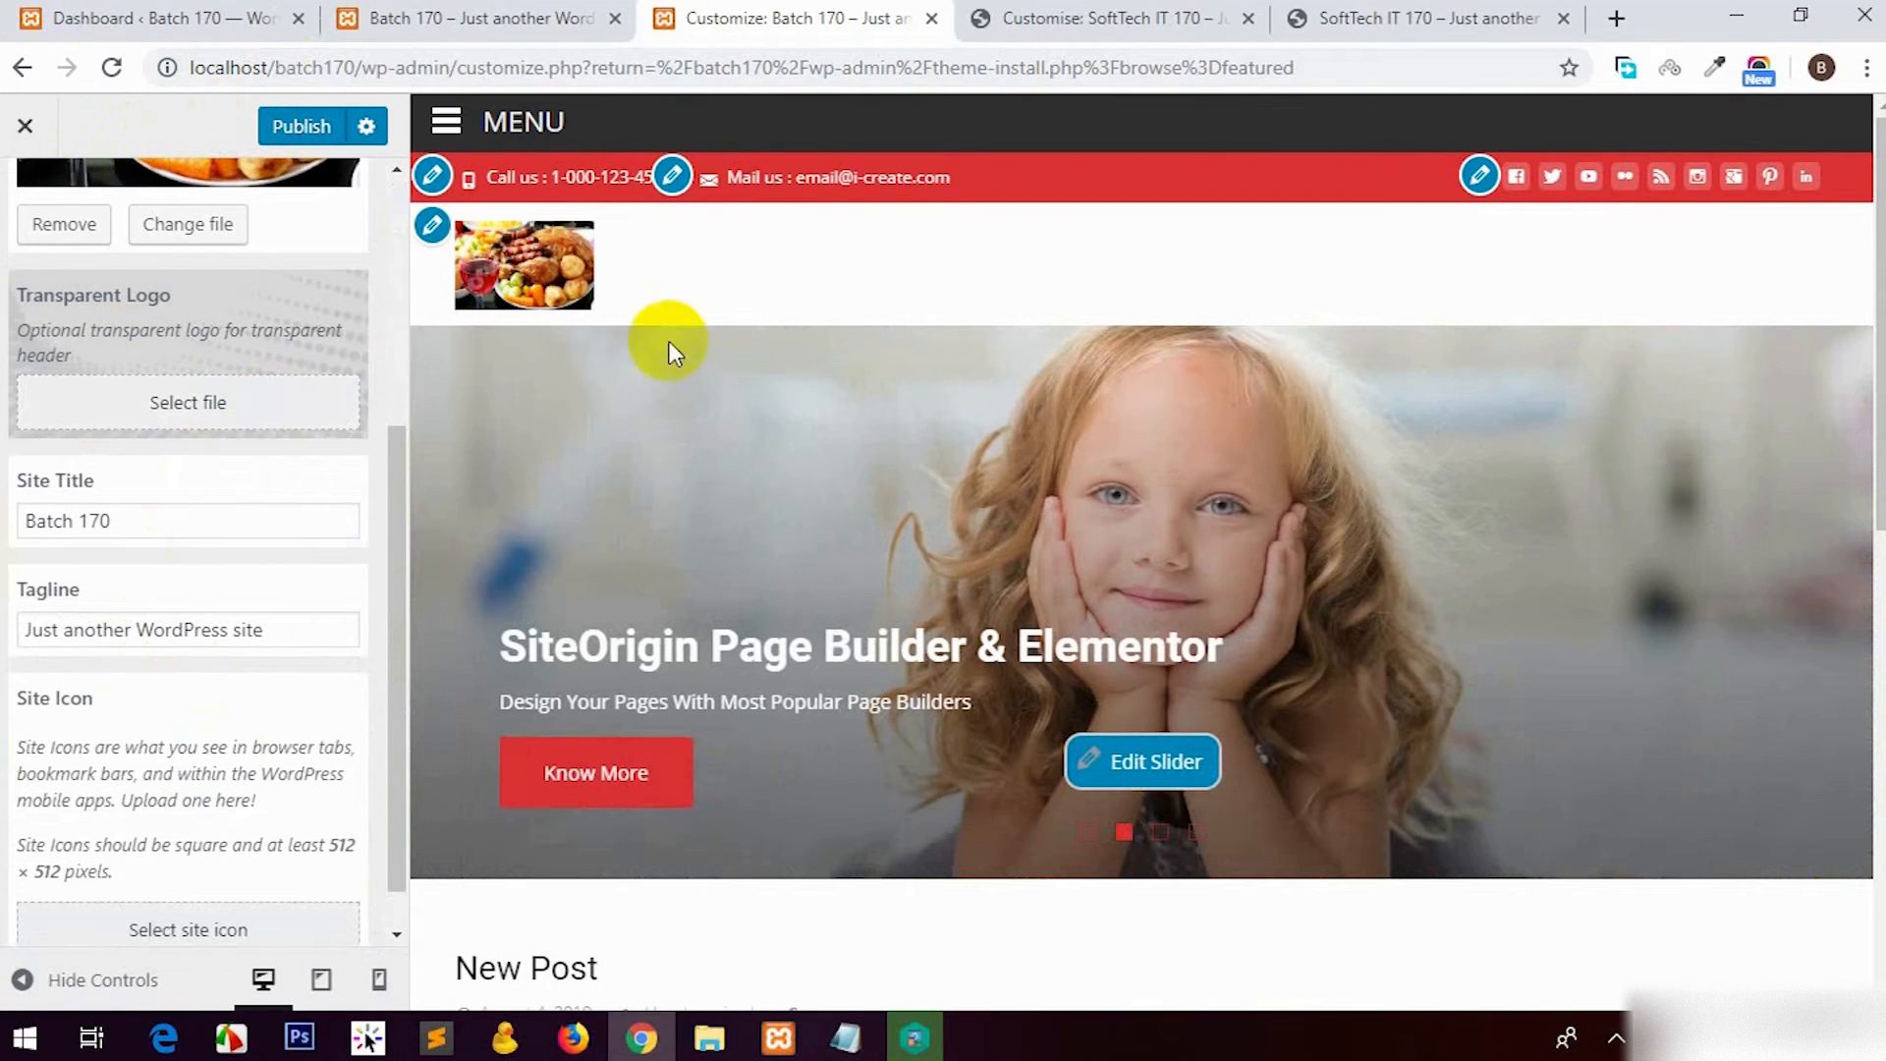
Step: In the SoftTech IT 170 customizer, close the logo selection dialog and open the file upload view for the site icon
{"action": "left_click", "coordinate": [1360, 13]}
{"action": "left_click", "coordinate": [1154, 12]}
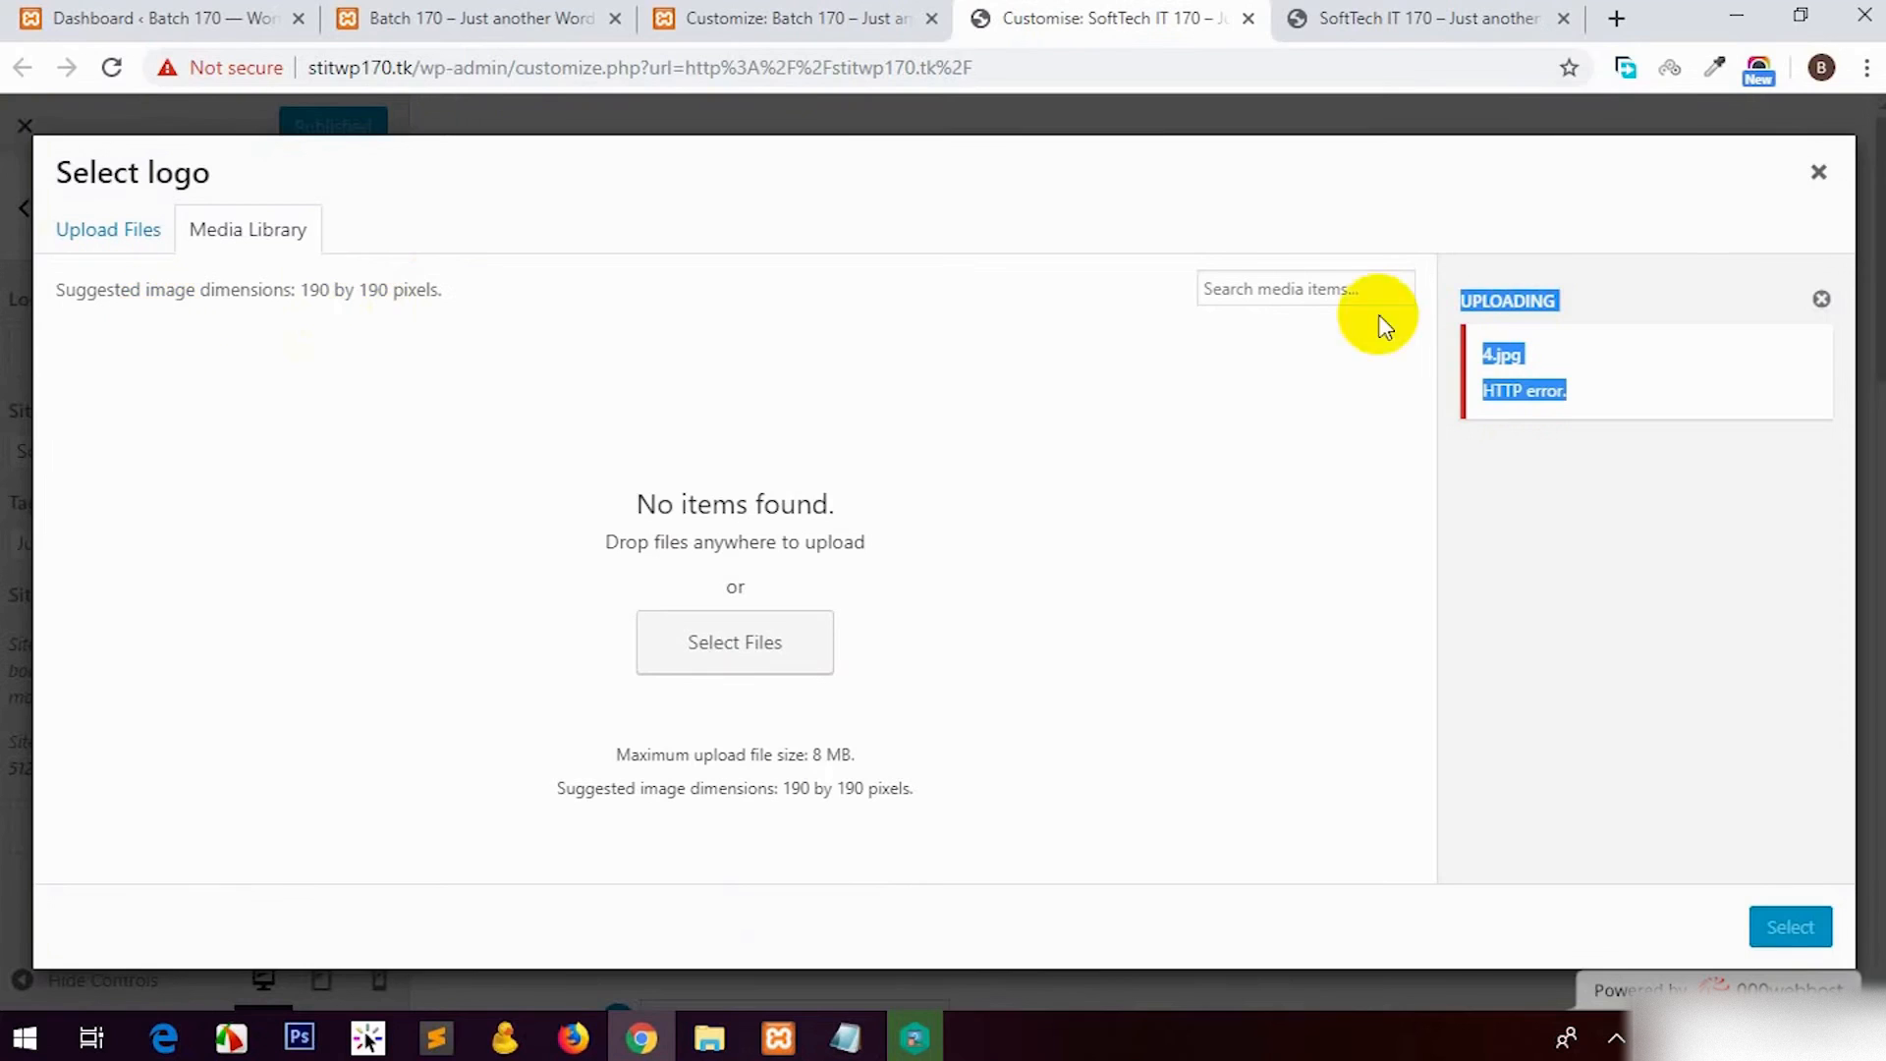
{"action": "left_click", "coordinate": [1817, 177]}
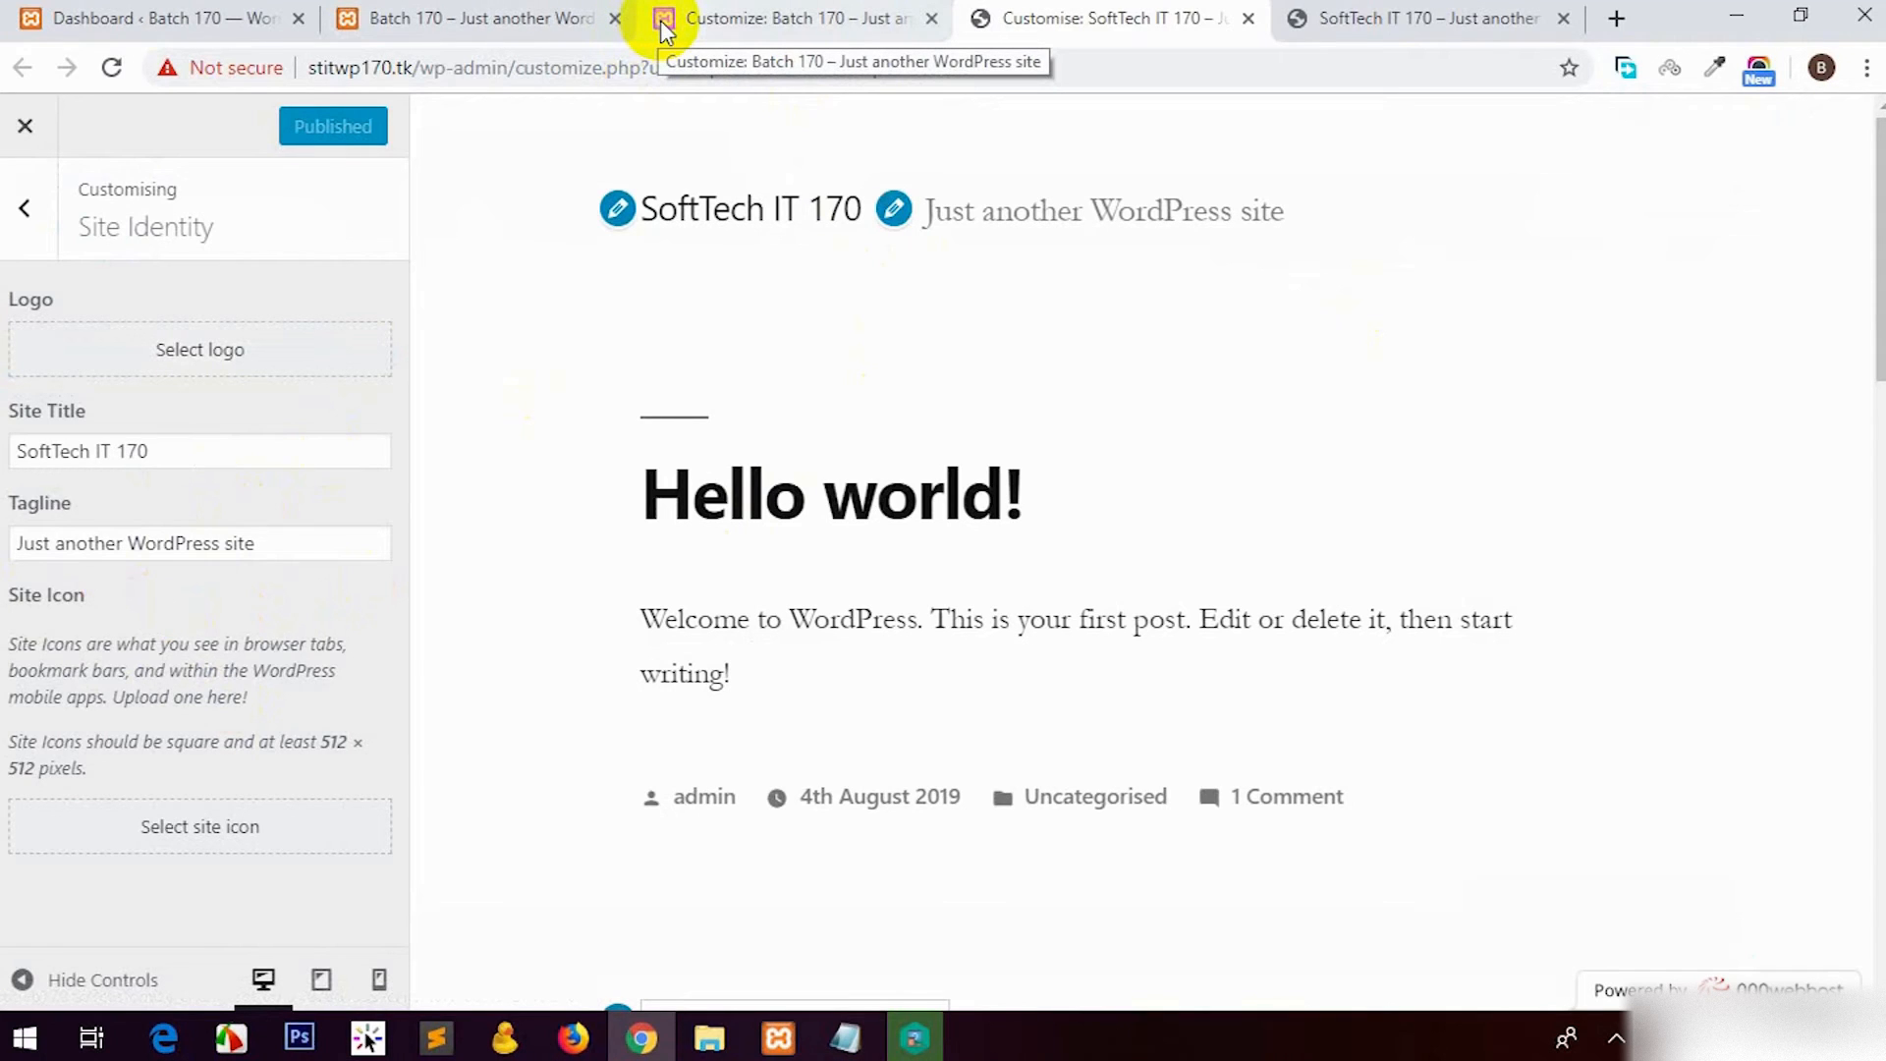
{"action": "left_click", "coordinate": [226, 827]}
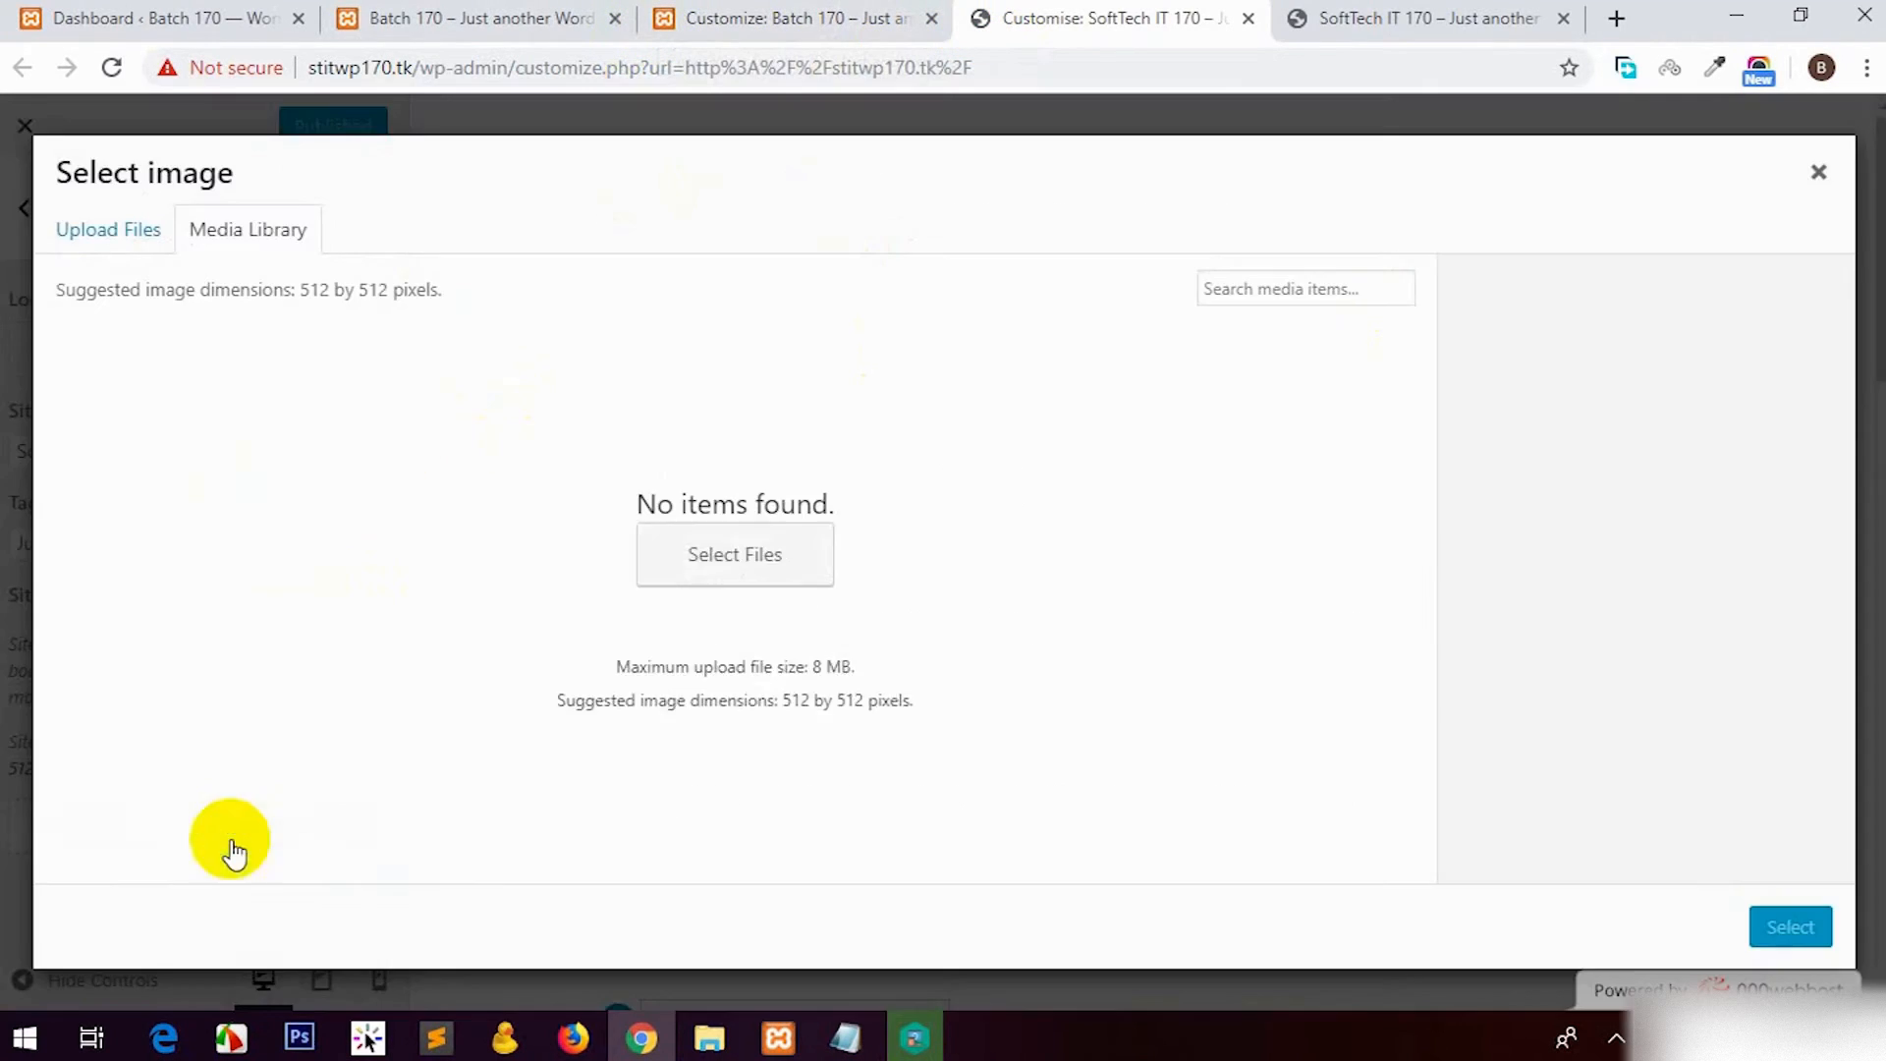
{"action": "left_click", "coordinate": [166, 253]}
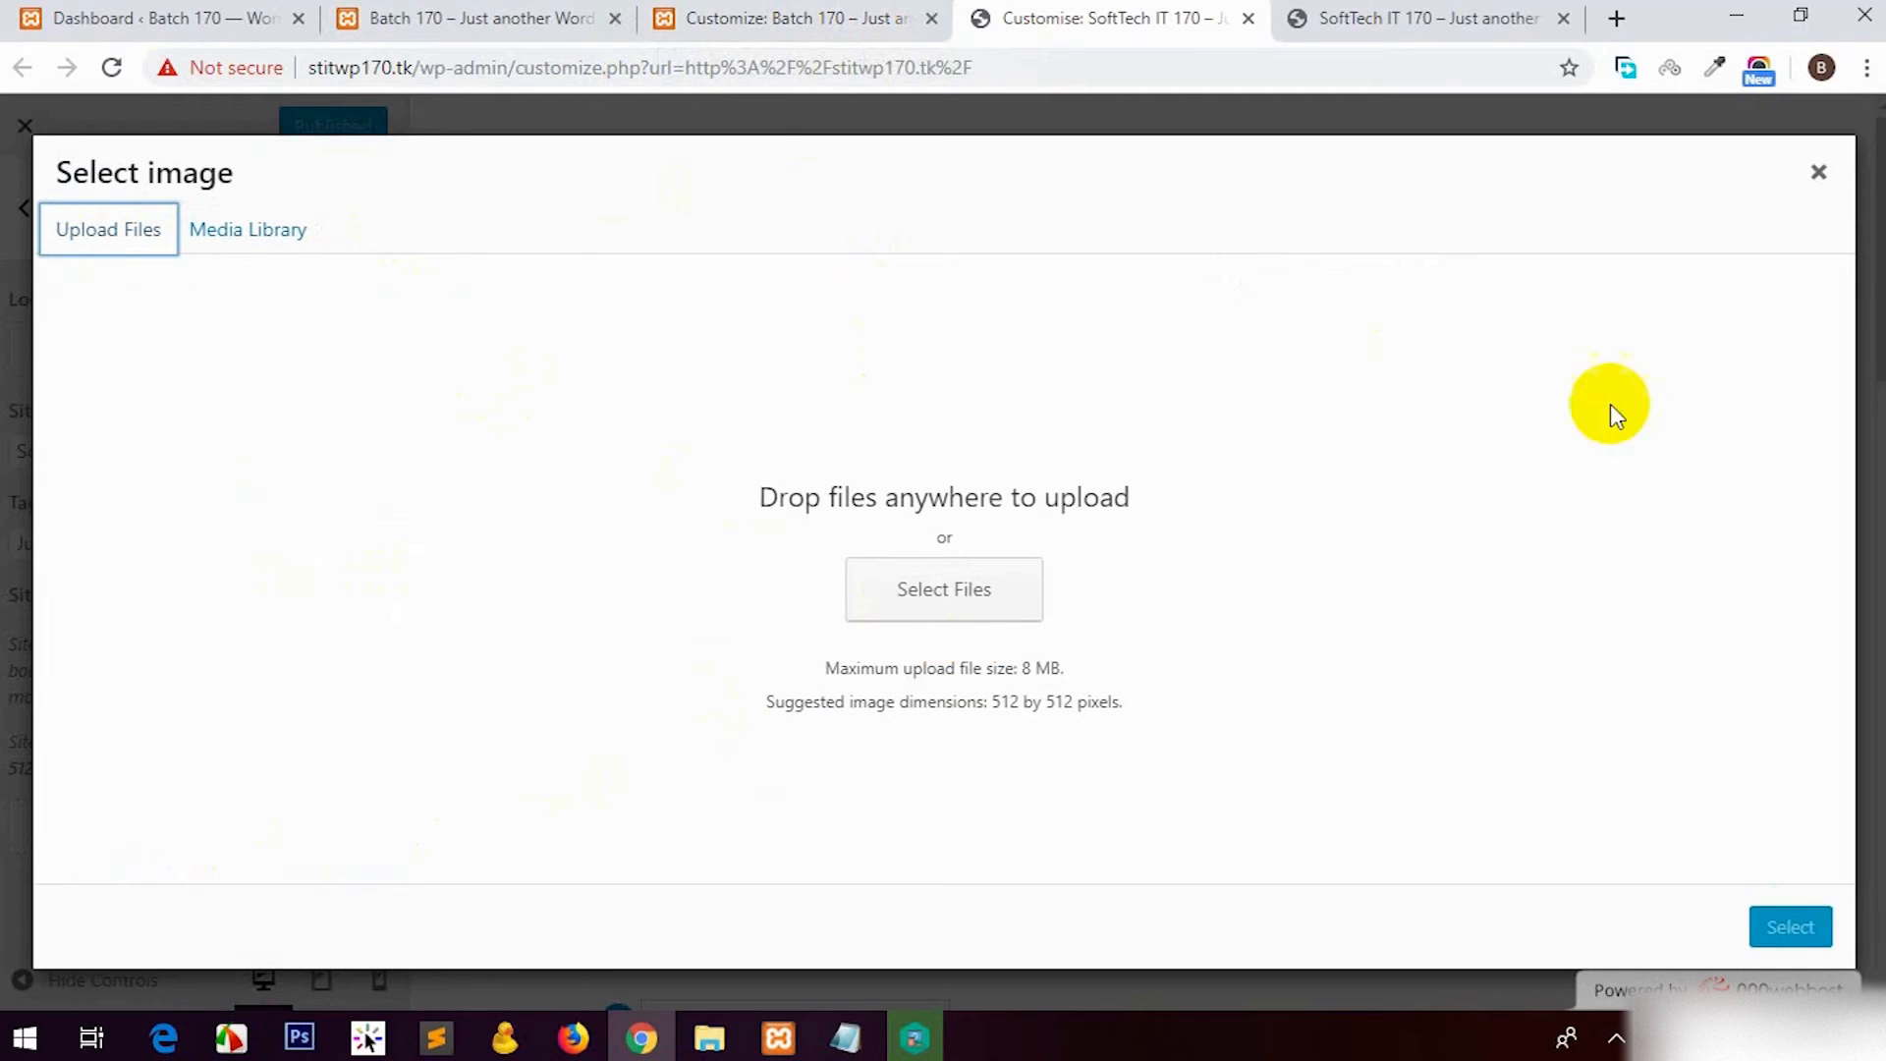
Step: In the Batch 170 customizer, set the food photo from the media library as the site icon, cropped to the suggested square
{"action": "left_click", "coordinate": [535, 20]}
{"action": "left_click", "coordinate": [188, 29]}
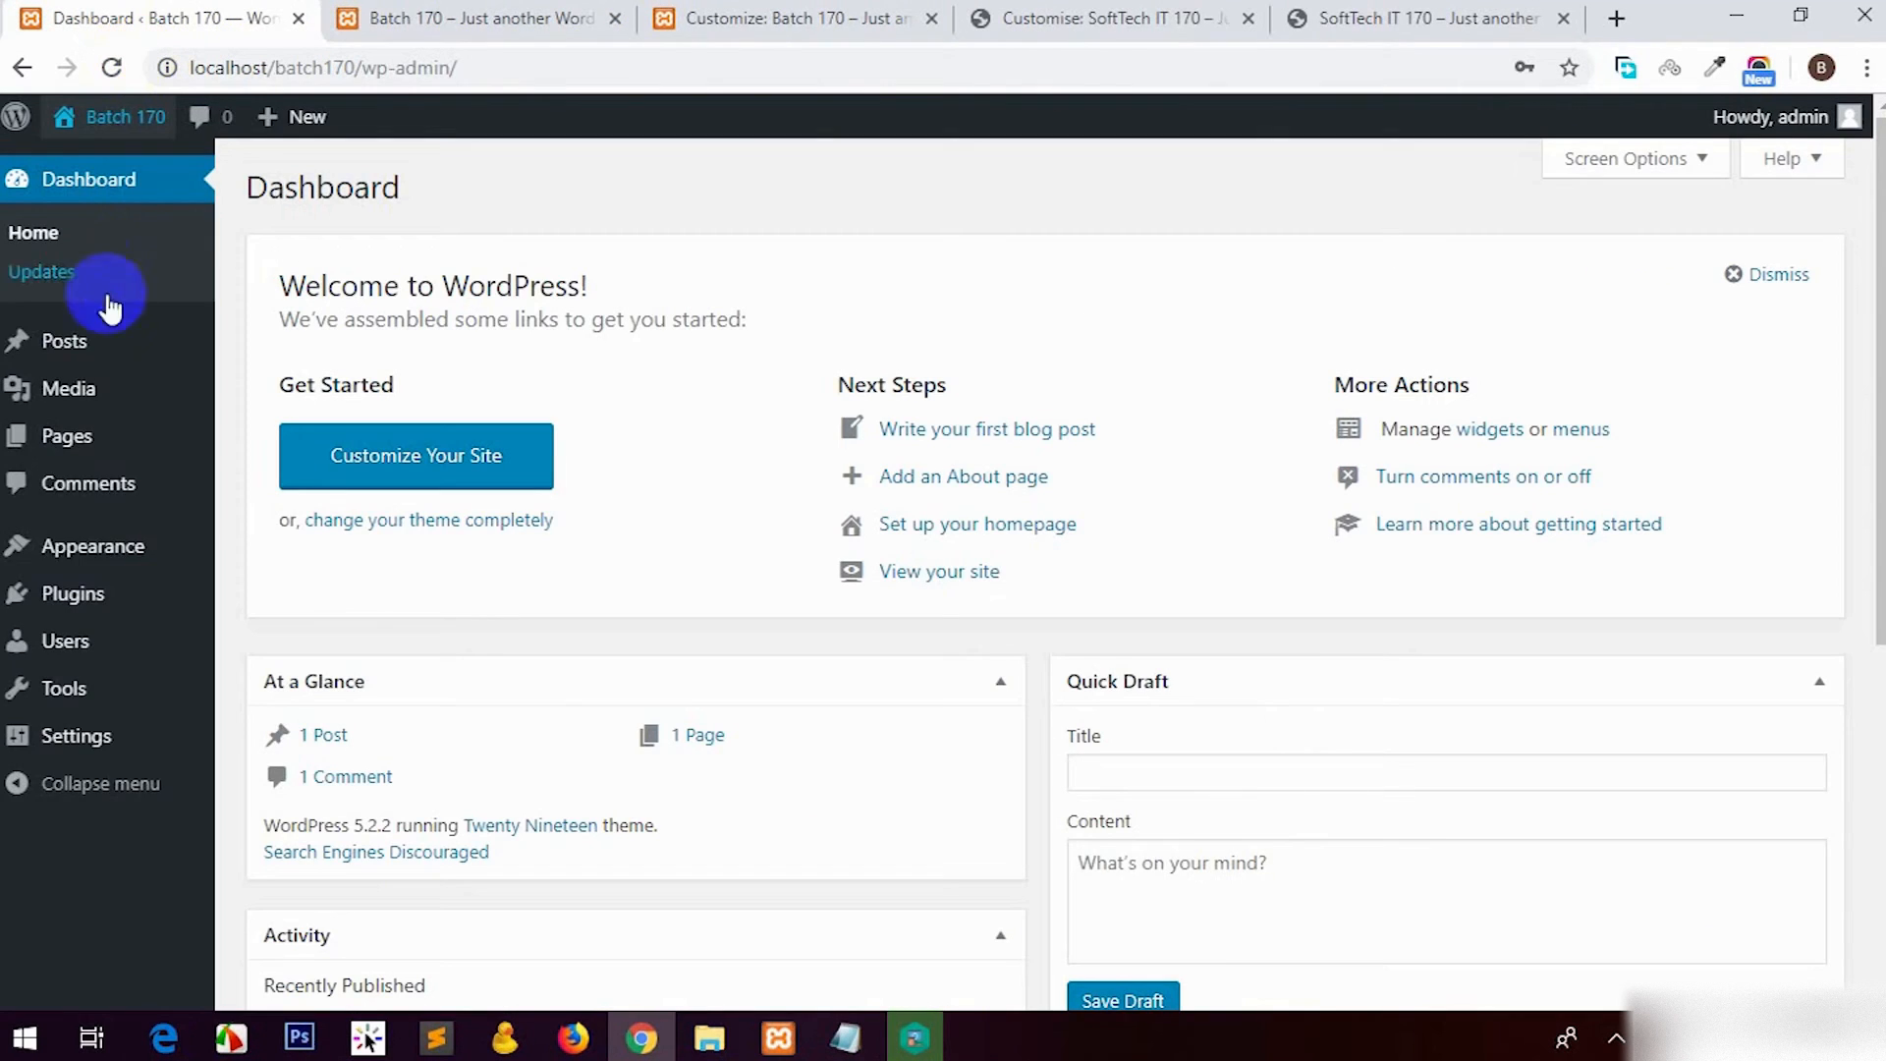
{"action": "left_click", "coordinate": [722, 16]}
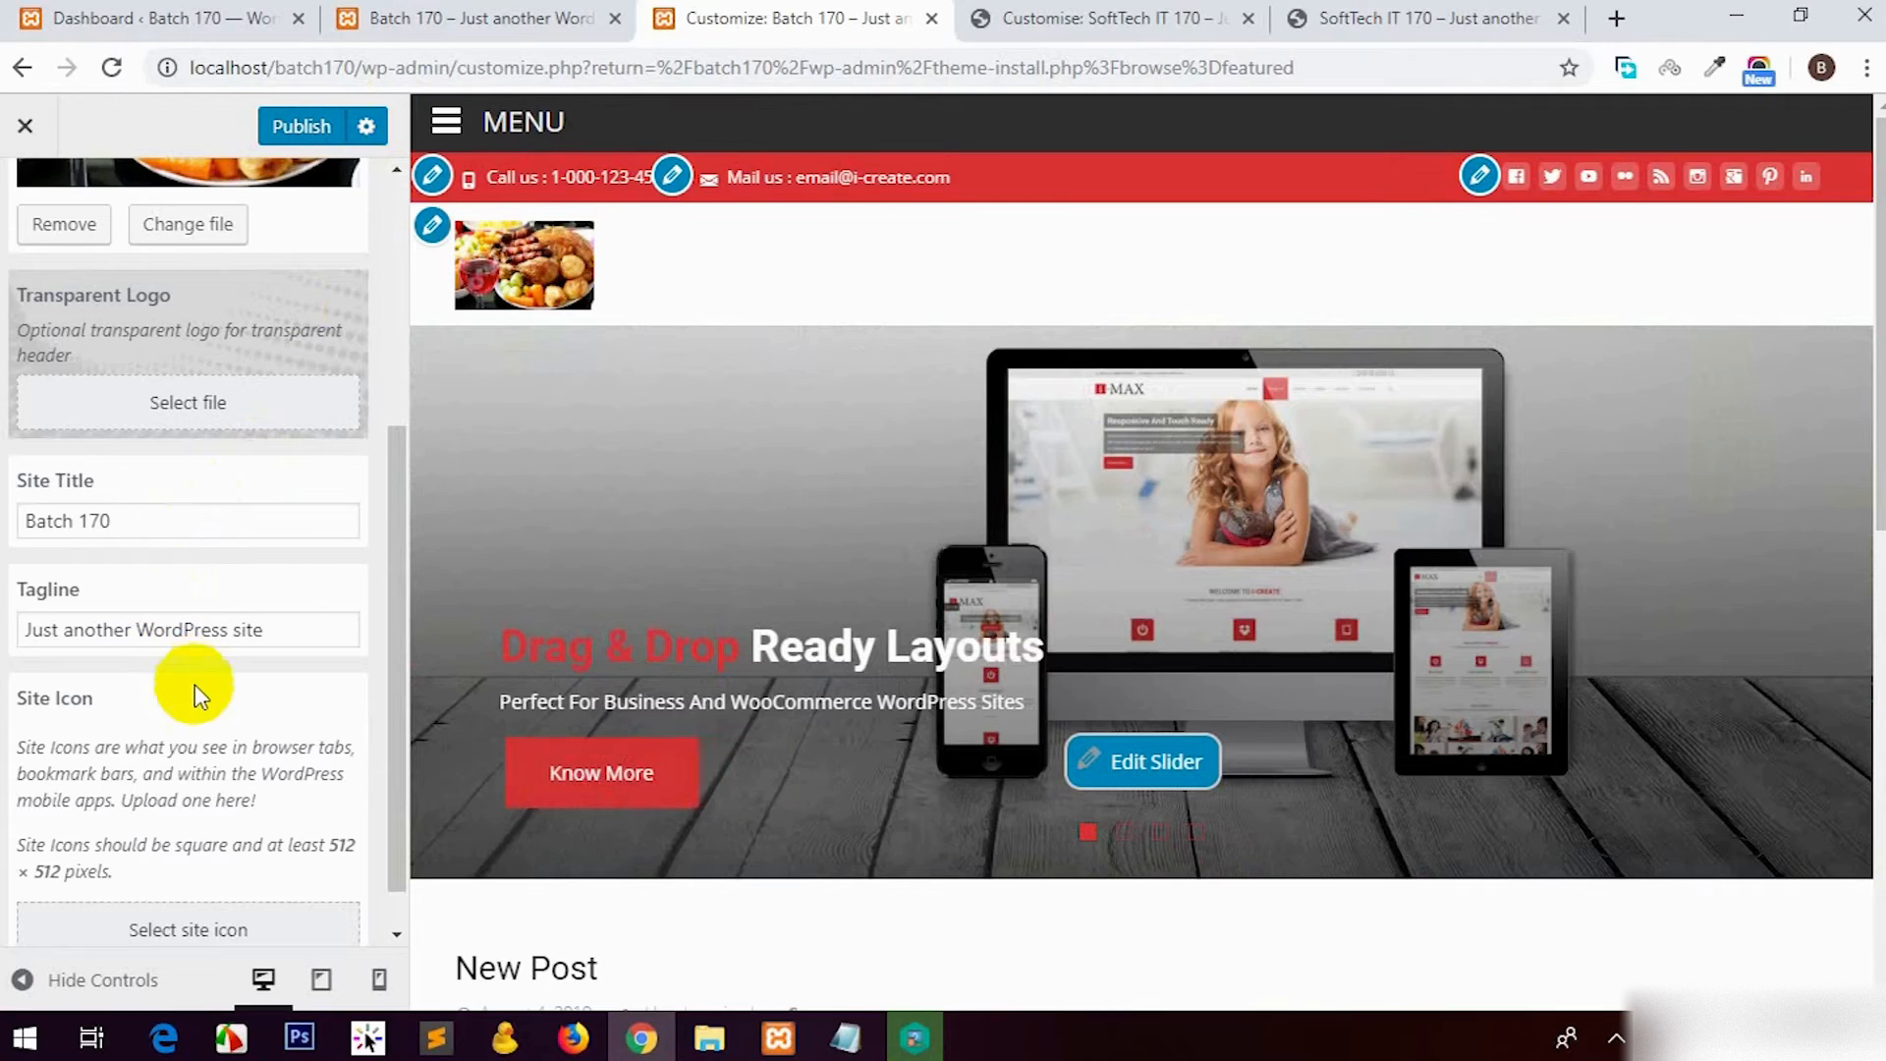
{"action": "scroll", "coordinate": [194, 693], "scroll_direction": "down", "scroll_amount": 1}
{"action": "left_click", "coordinate": [181, 882]}
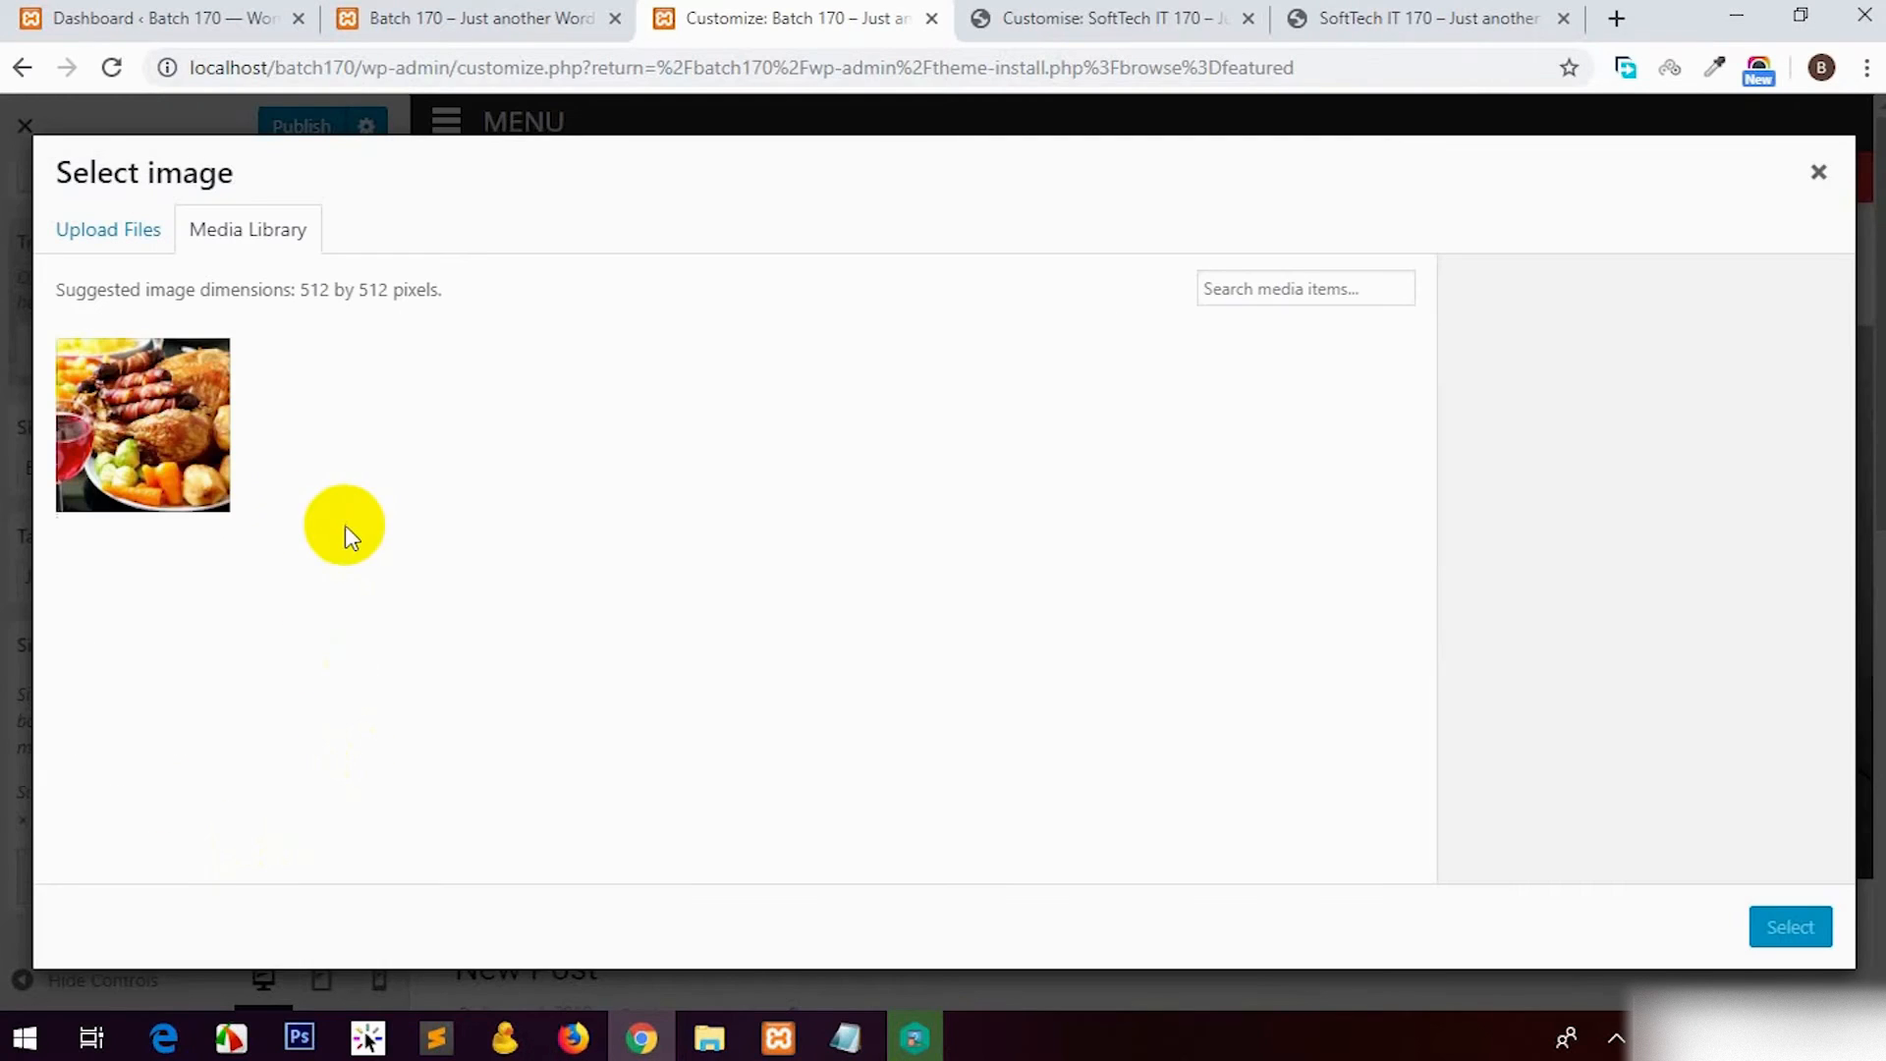
{"action": "left_click", "coordinate": [167, 457]}
{"action": "left_click", "coordinate": [1755, 929]}
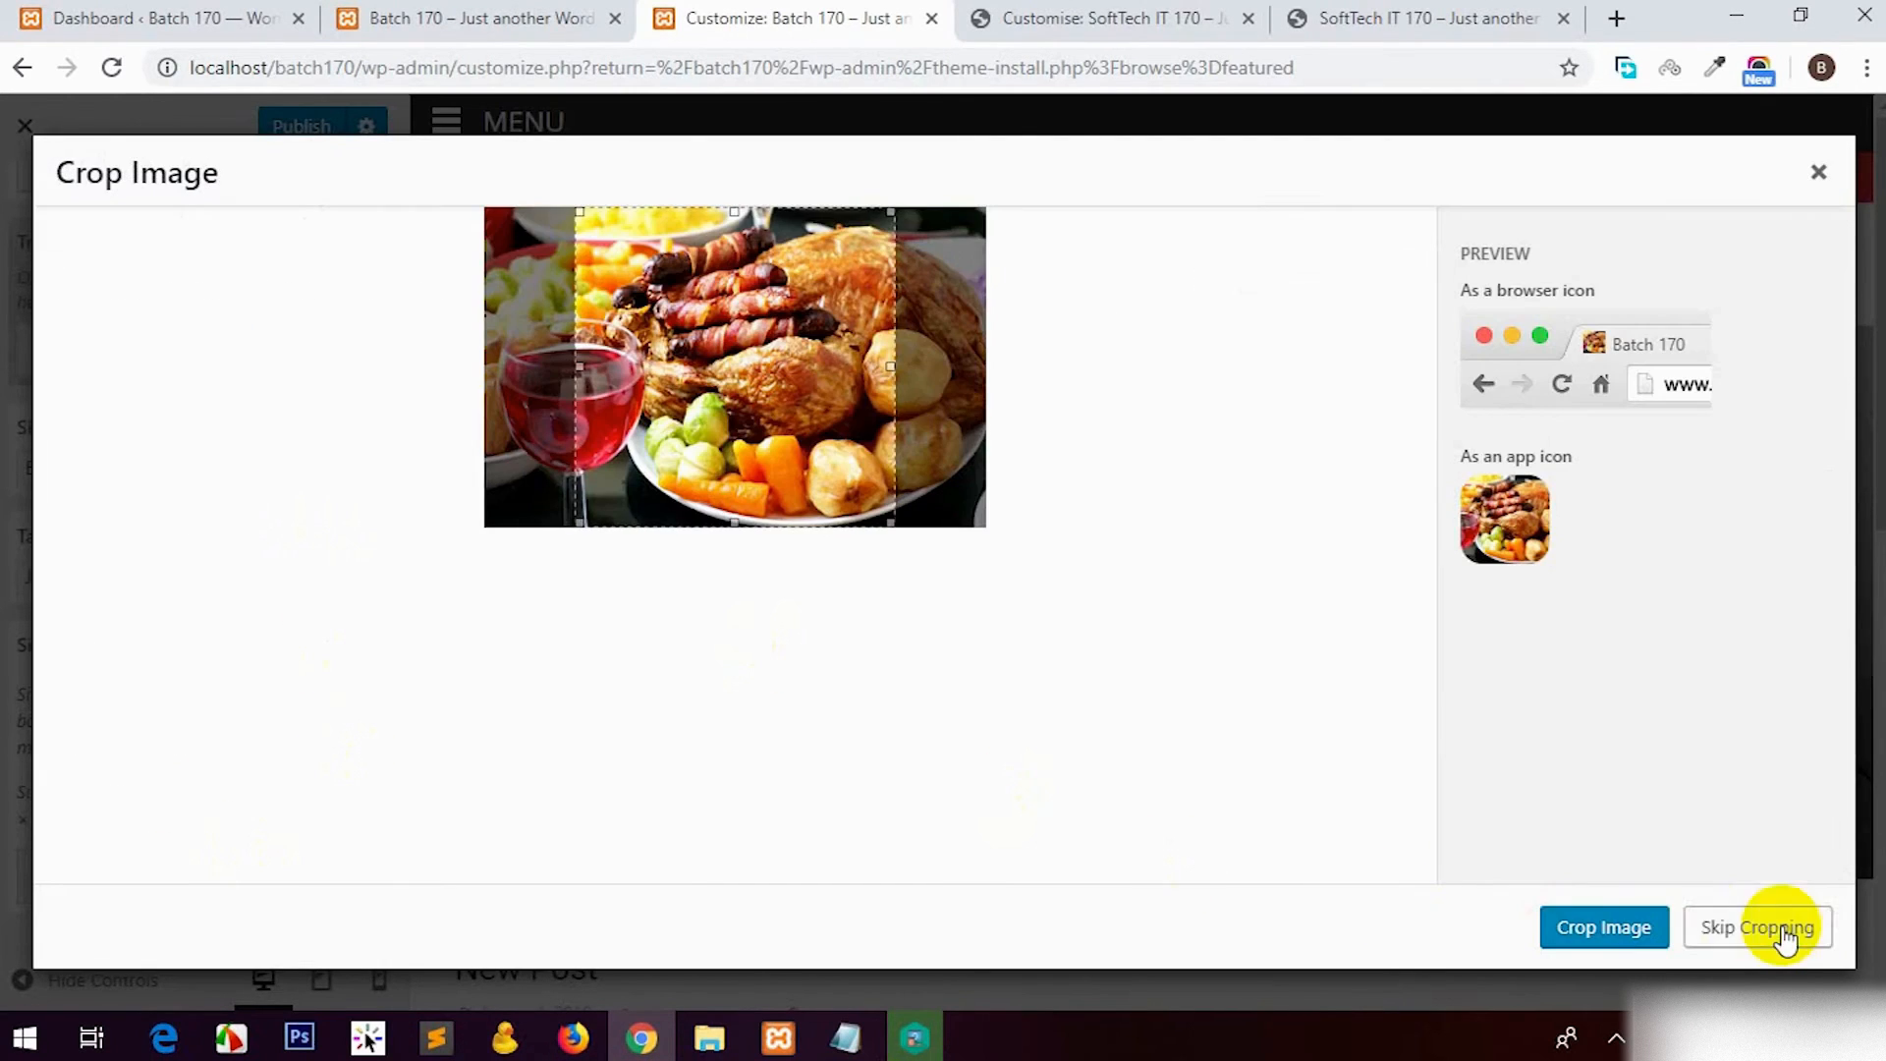
{"action": "left_click", "coordinate": [1611, 926]}
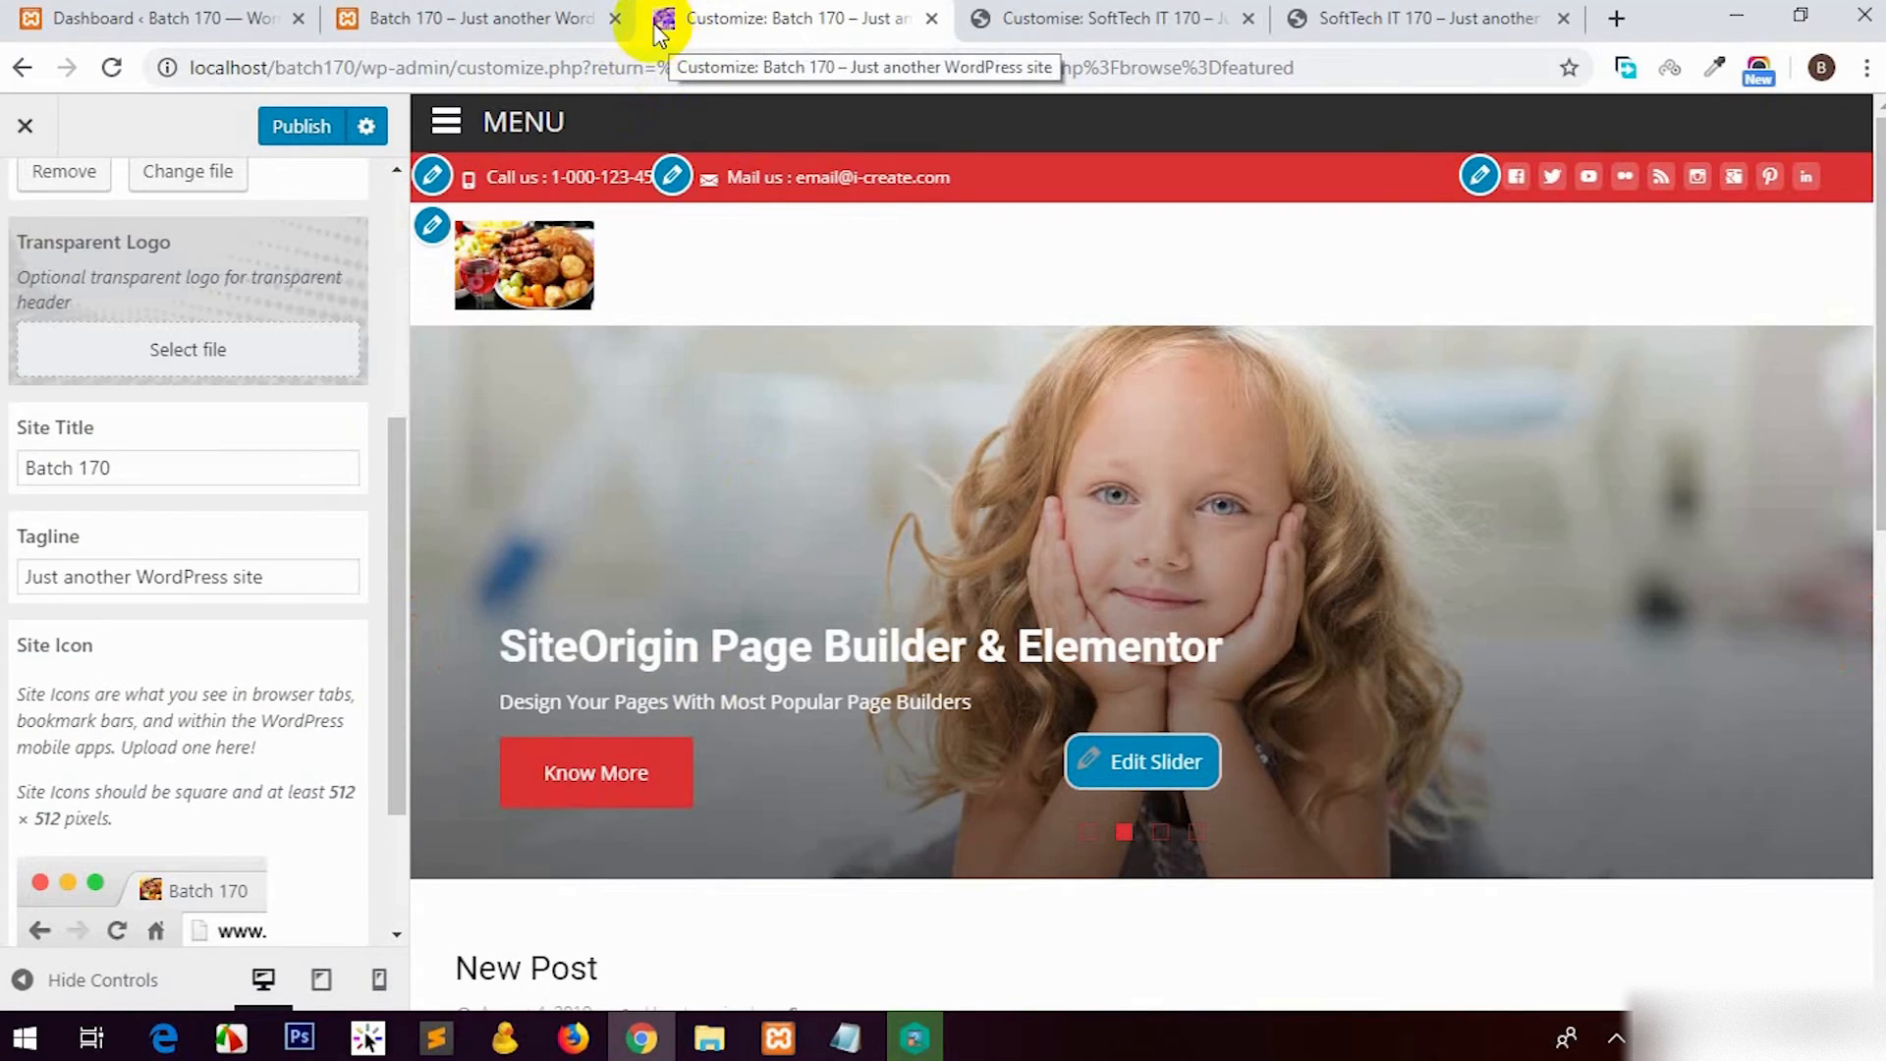
{"action": "scroll", "coordinate": [253, 736], "scroll_direction": "down", "scroll_amount": 2}
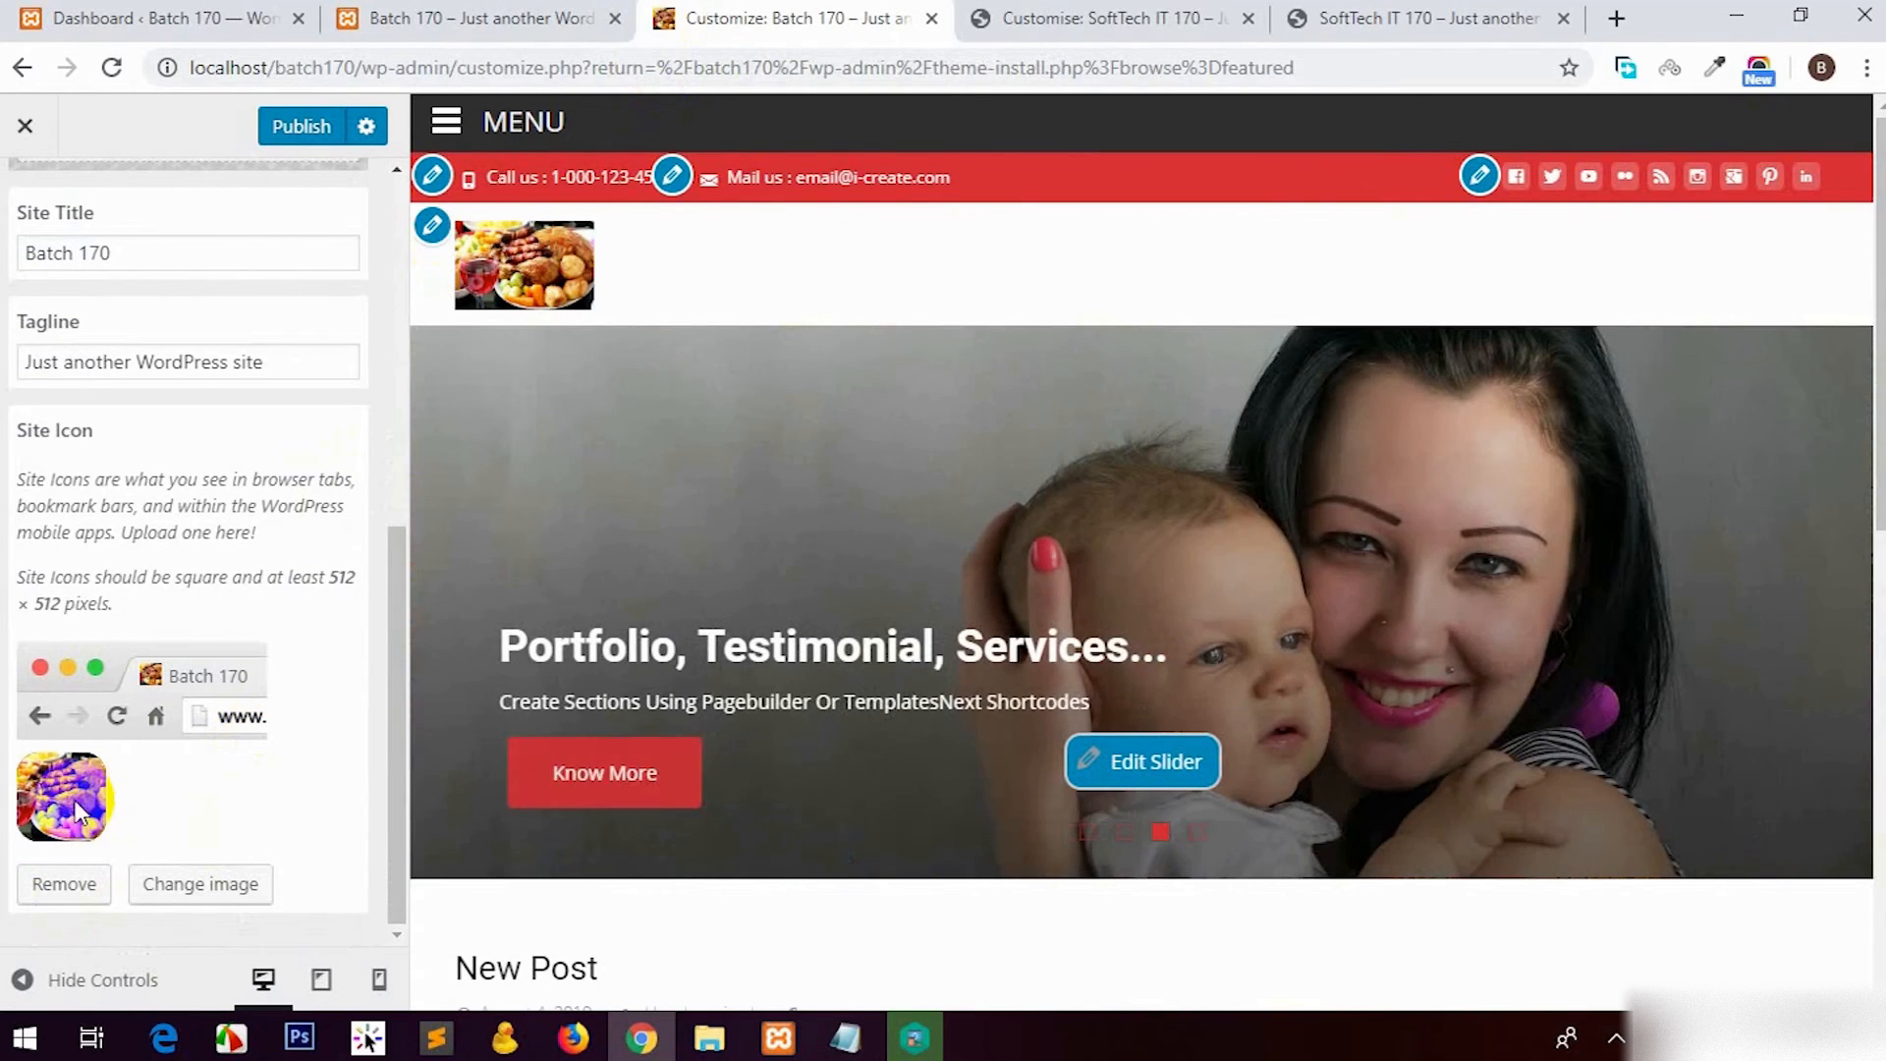
Step: Return to the SoftTech IT 170 customizer, close the site icon selection dialog and leave Site Identity for the main settings list
{"action": "left_click", "coordinate": [1129, 18]}
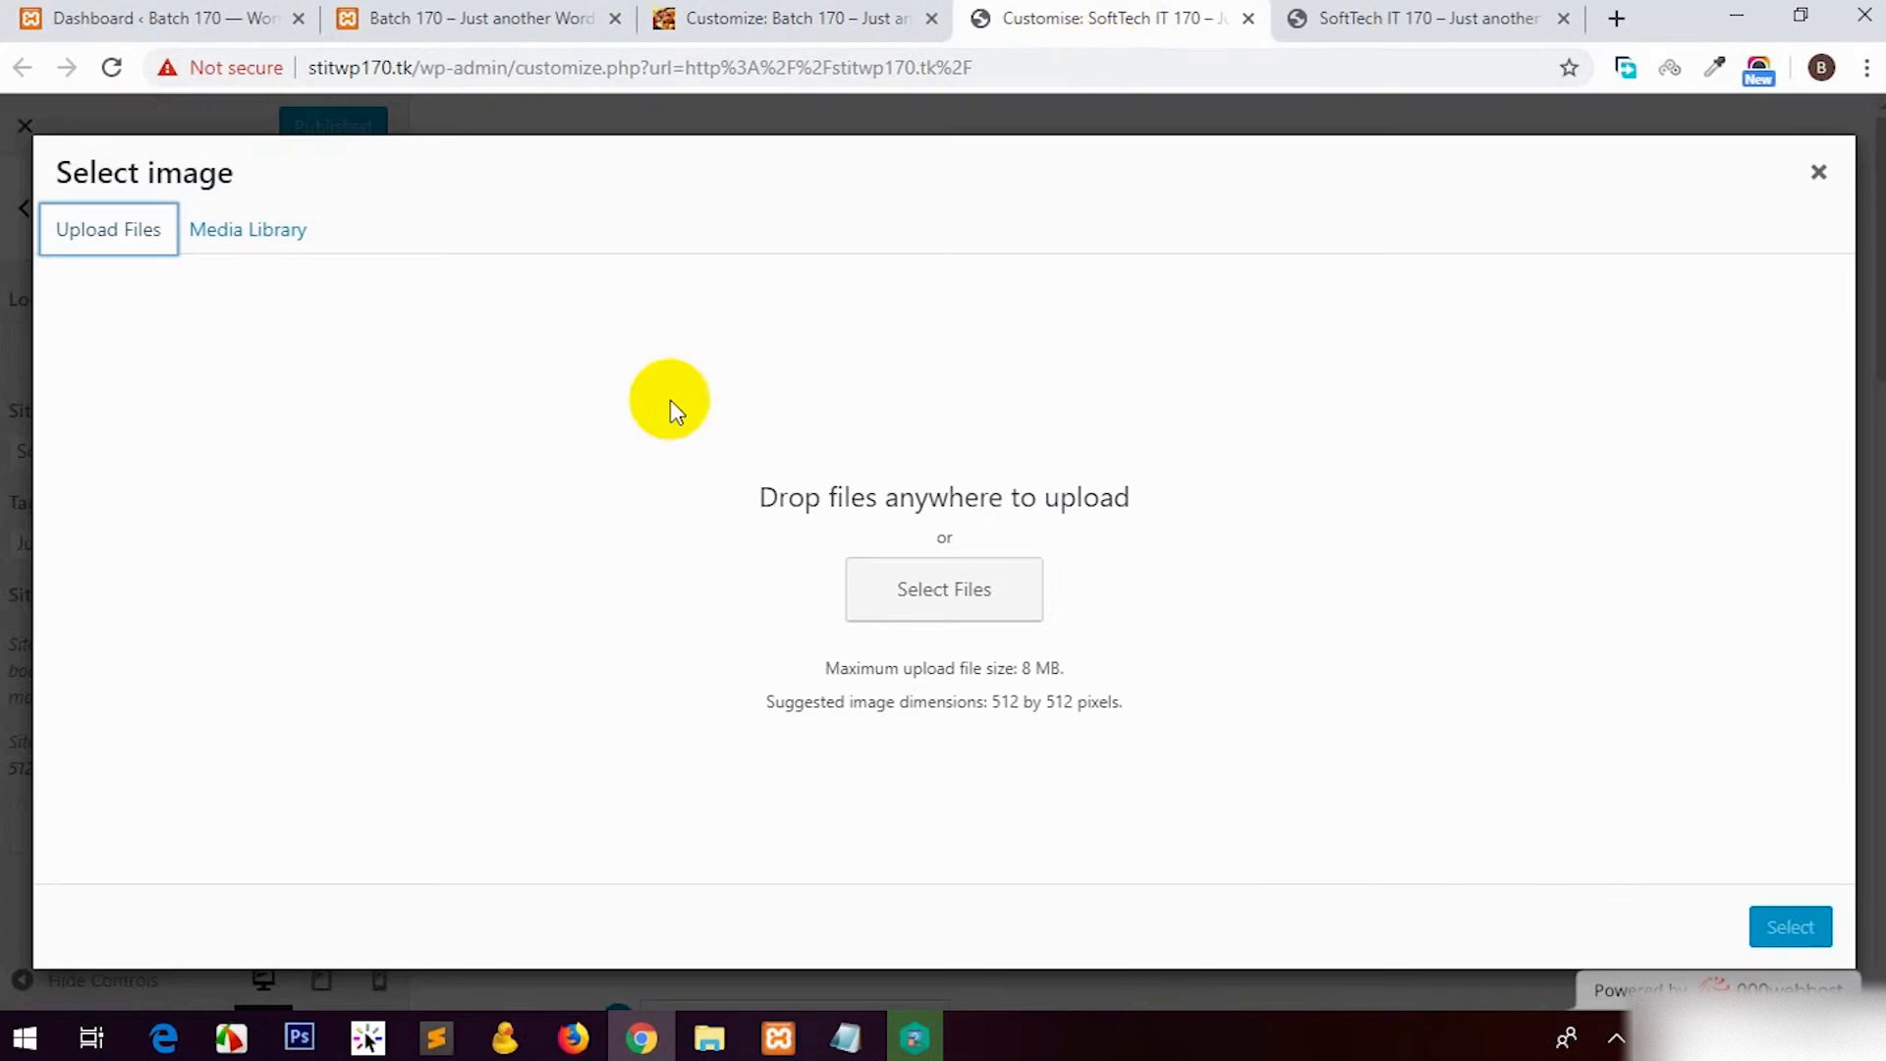
{"action": "left_click", "coordinate": [1408, 20]}
{"action": "left_click", "coordinate": [1002, 30]}
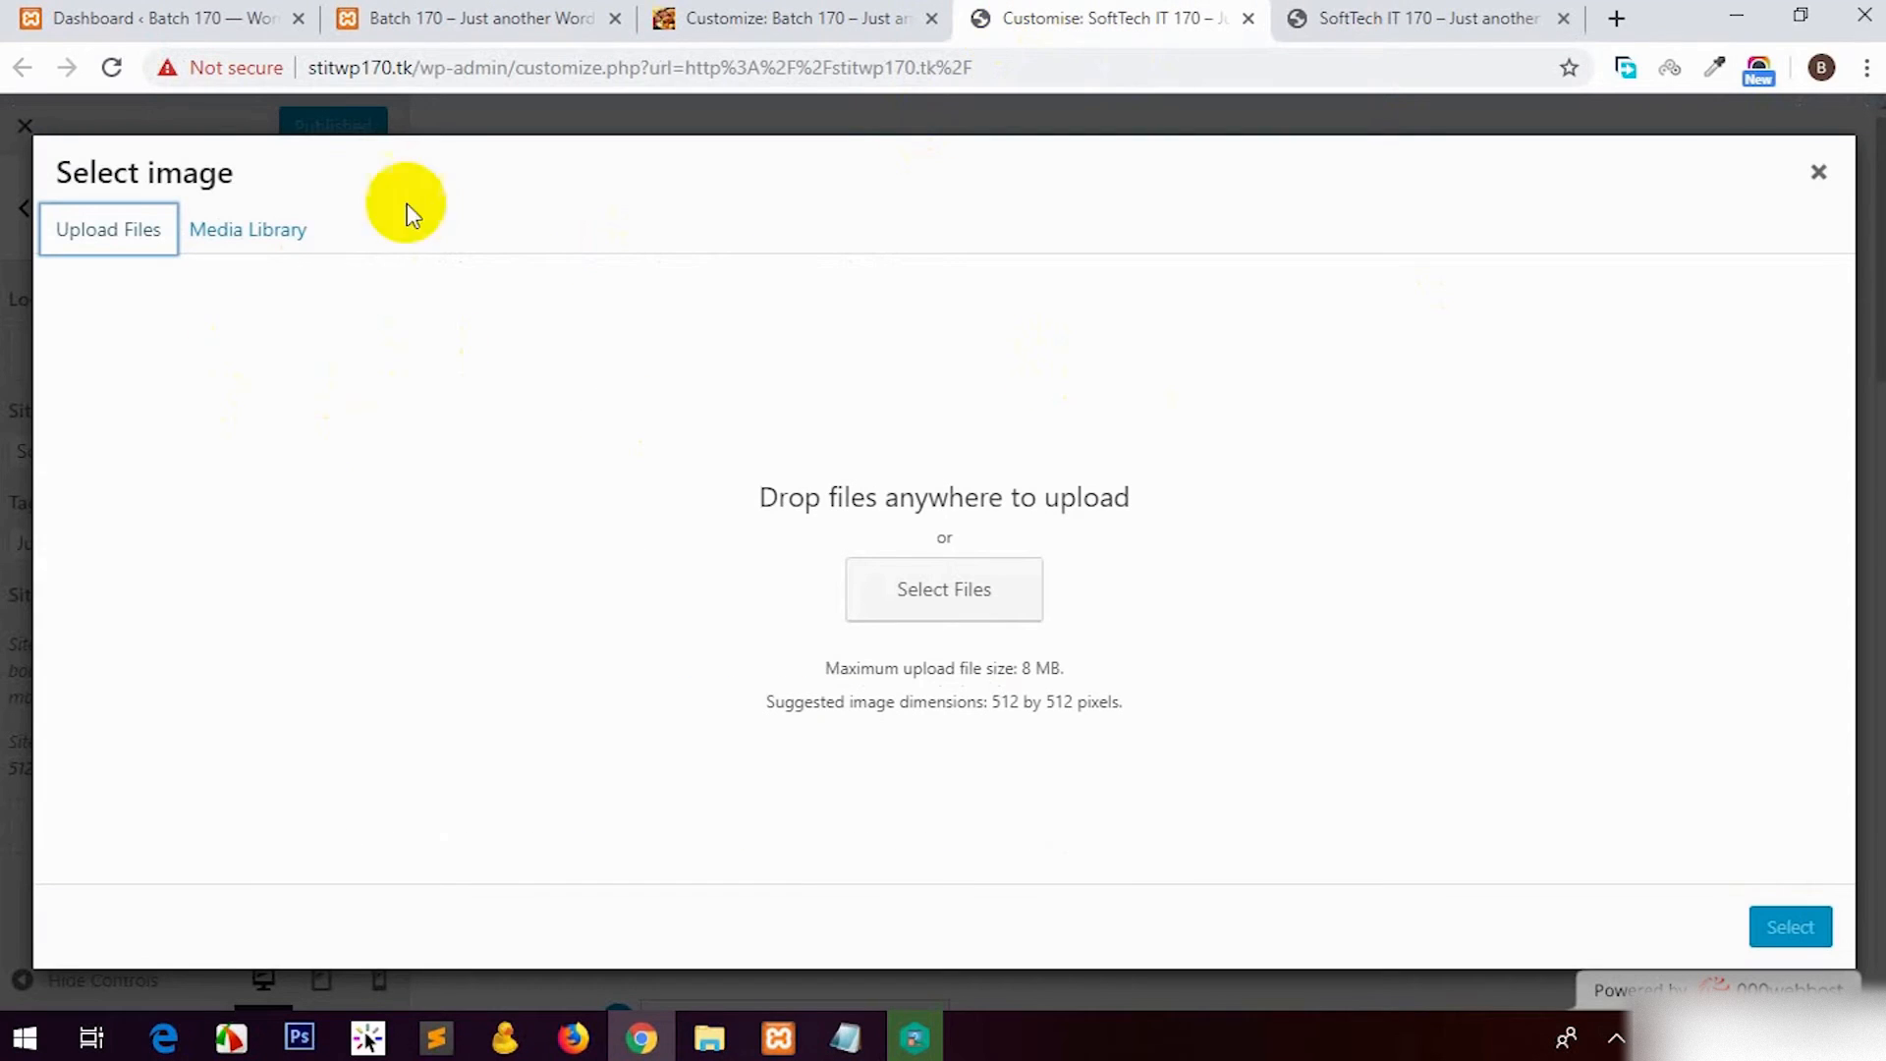
{"action": "left_click", "coordinate": [1818, 173]}
{"action": "left_click", "coordinate": [28, 211]}
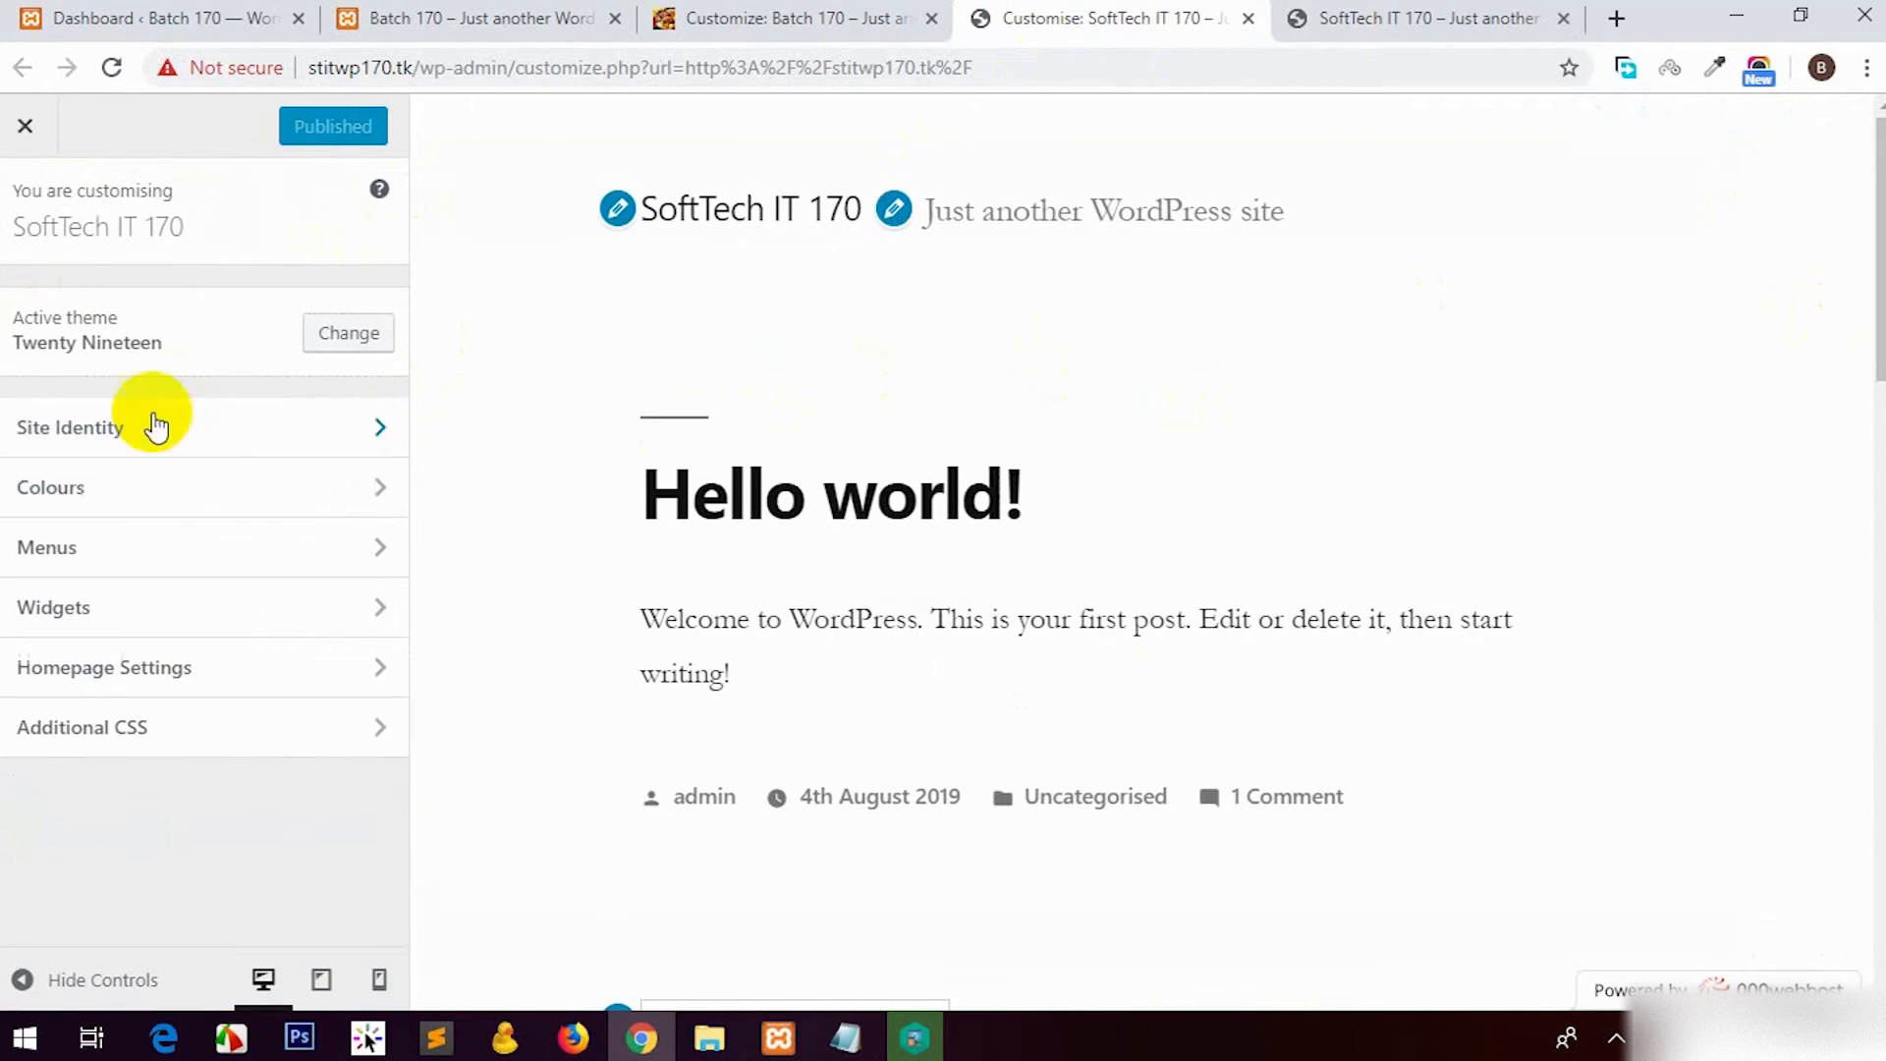
Step: Set the Twenty Nineteen theme's primary colour to a custom teal, checking hues on the previewed page, and return to the main settings list
{"action": "left_click", "coordinate": [167, 503]}
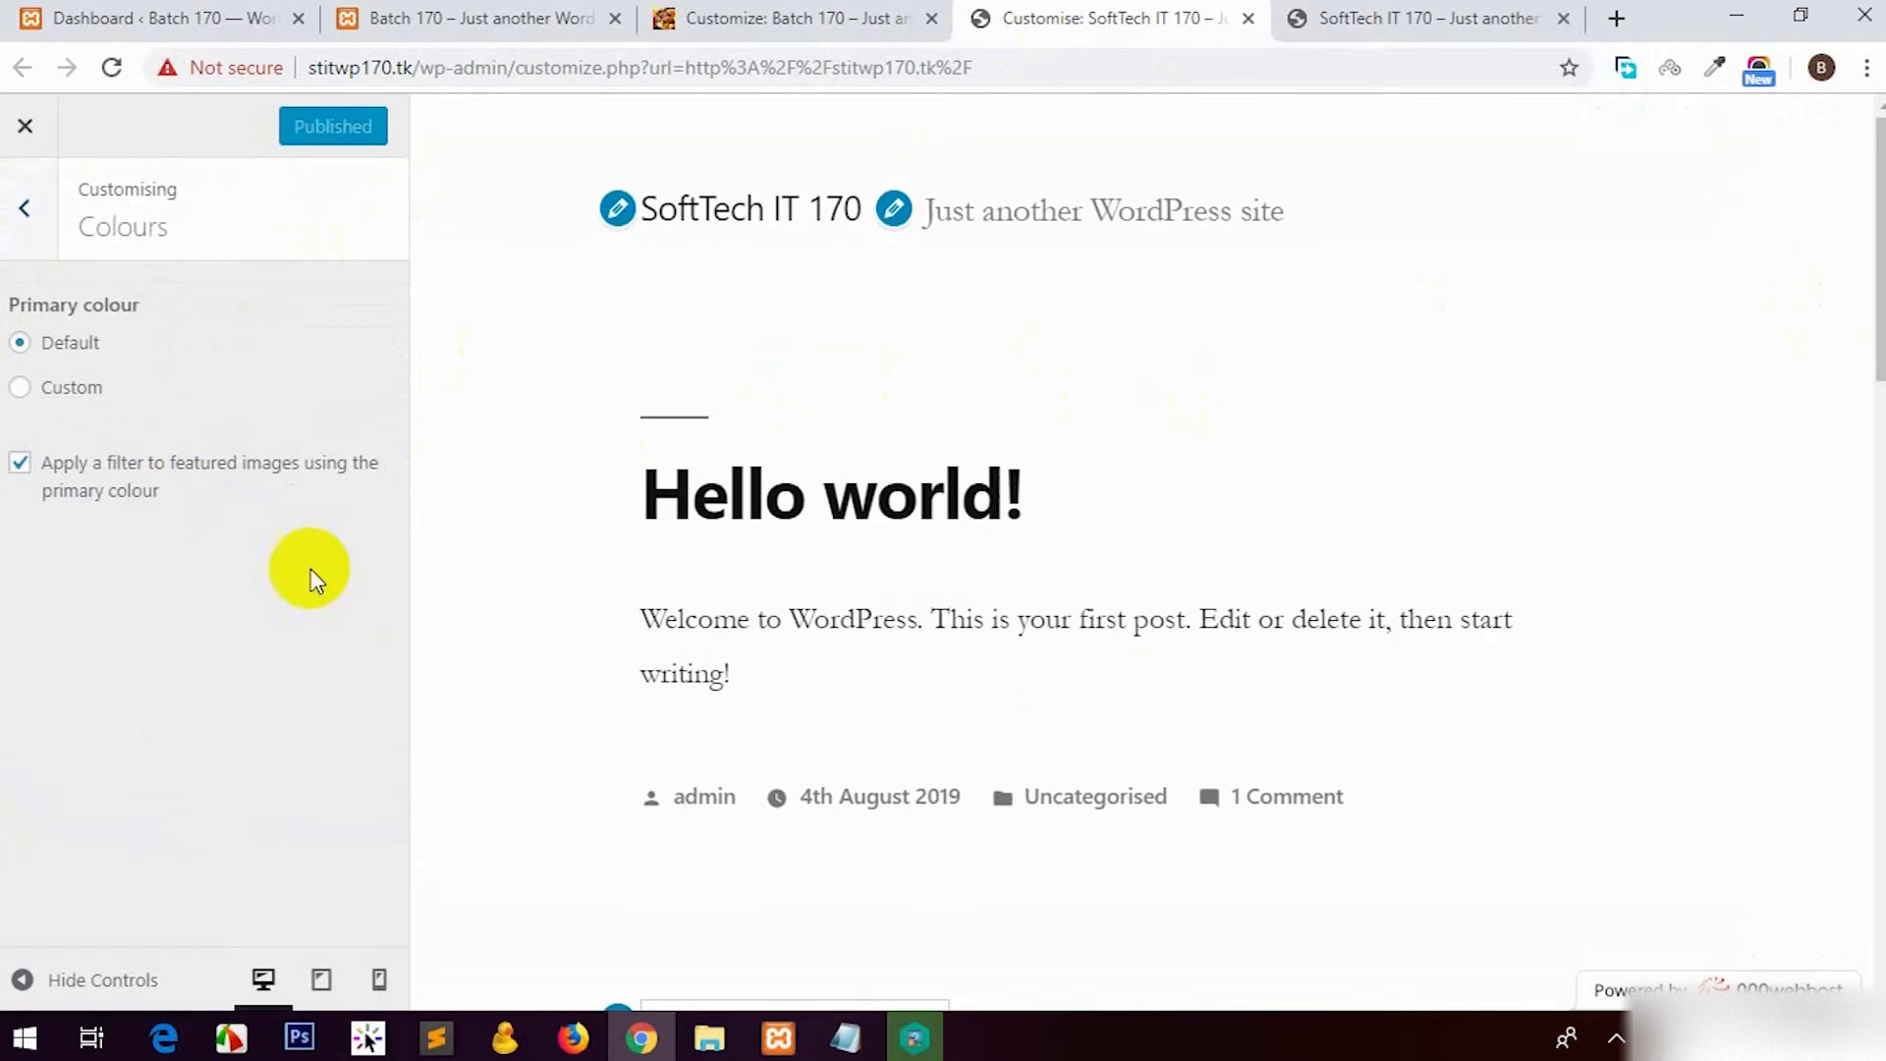
{"action": "left_click", "coordinate": [83, 398]}
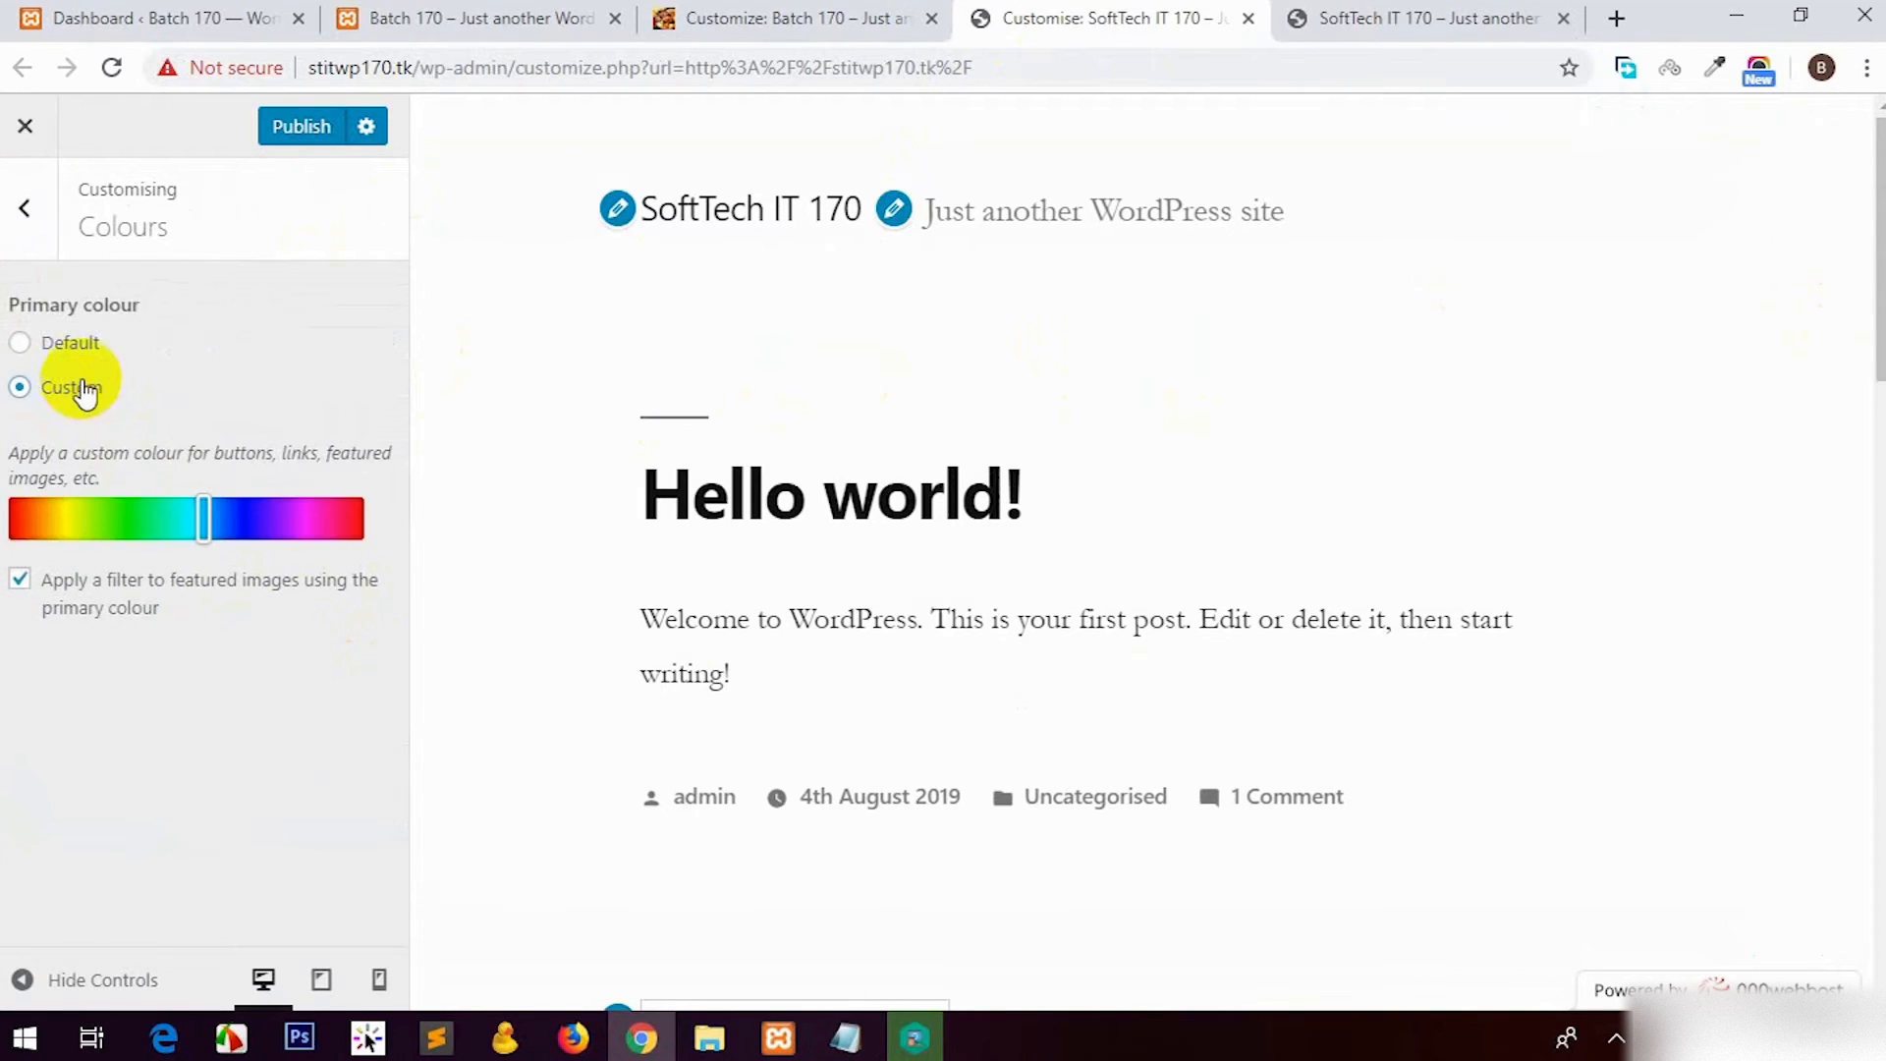
{"action": "left_click", "coordinate": [87, 358]}
{"action": "left_click", "coordinate": [84, 387]}
{"action": "left_click_drag", "start_coordinate": [206, 517], "coordinate": [246, 531]}
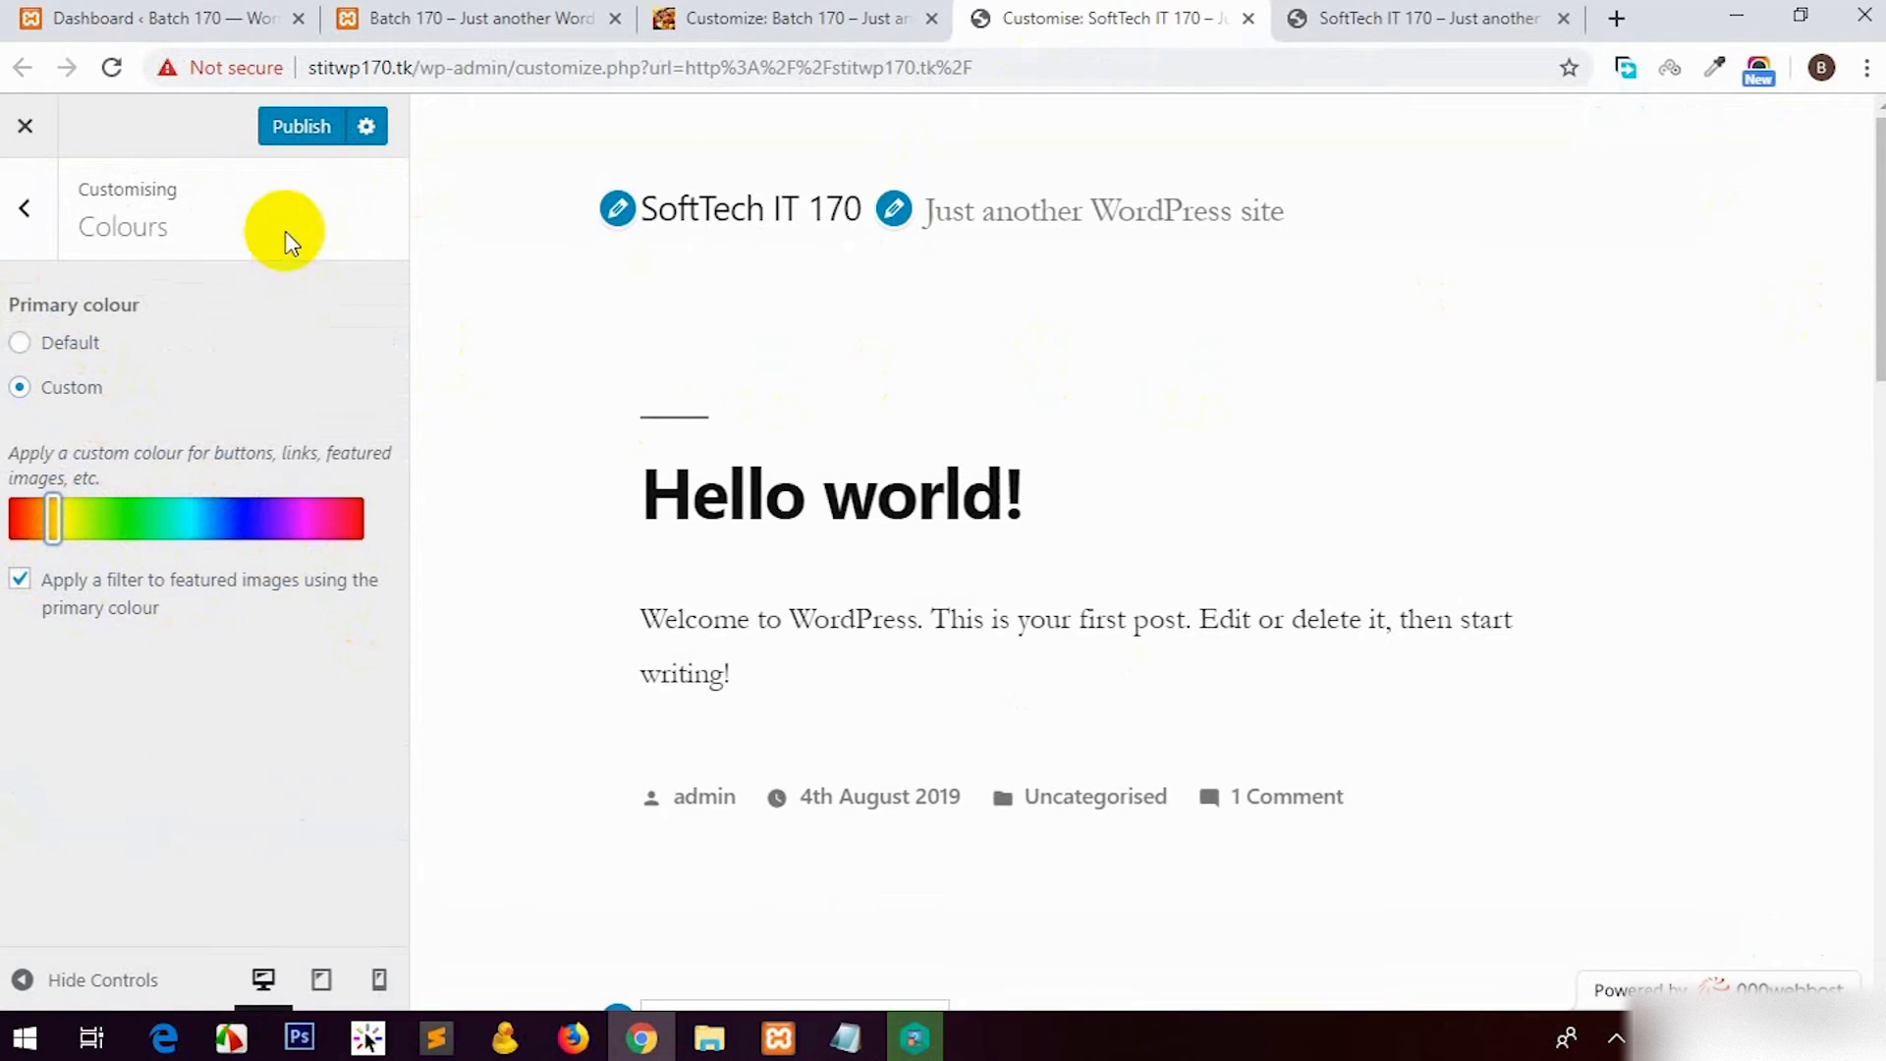
{"action": "left_click_drag", "start_coordinate": [147, 526], "coordinate": [12, 526]}
{"action": "scroll", "coordinate": [629, 567], "scroll_direction": "down", "scroll_amount": 10}
{"action": "scroll", "coordinate": [590, 595], "scroll_direction": "up", "scroll_amount": 5}
{"action": "mouse_move", "coordinate": [169, 544]}
{"action": "left_mouse_down"}
{"action": "mouse_move", "coordinate": [315, 547]}
{"action": "mouse_move", "coordinate": [113, 555]}
{"action": "mouse_move", "coordinate": [42, 526]}
{"action": "mouse_move", "coordinate": [184, 545]}
{"action": "left_mouse_up"}
{"action": "left_click", "coordinate": [24, 236]}
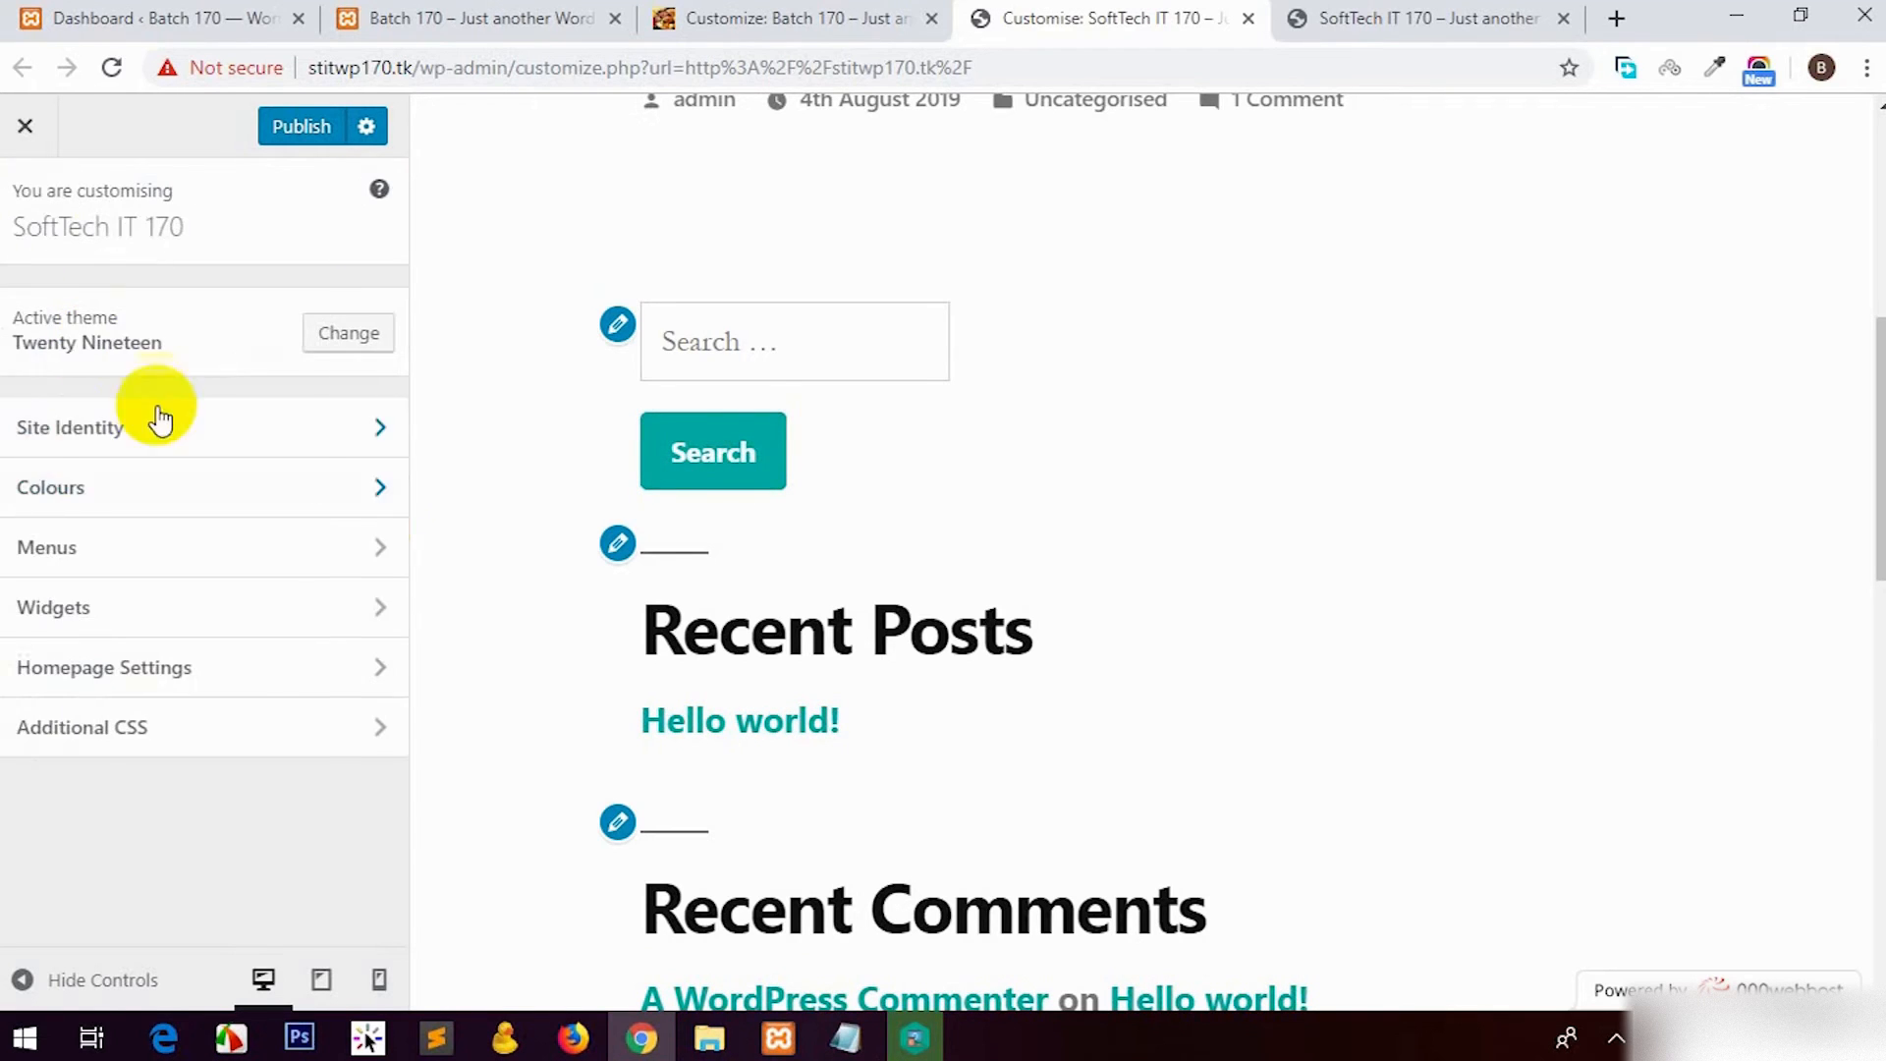
Step: Create a new menu named Main Menu and assign it to the Primary location
{"action": "left_click", "coordinate": [138, 541]}
{"action": "scroll", "coordinate": [738, 561], "scroll_direction": "up", "scroll_amount": 6}
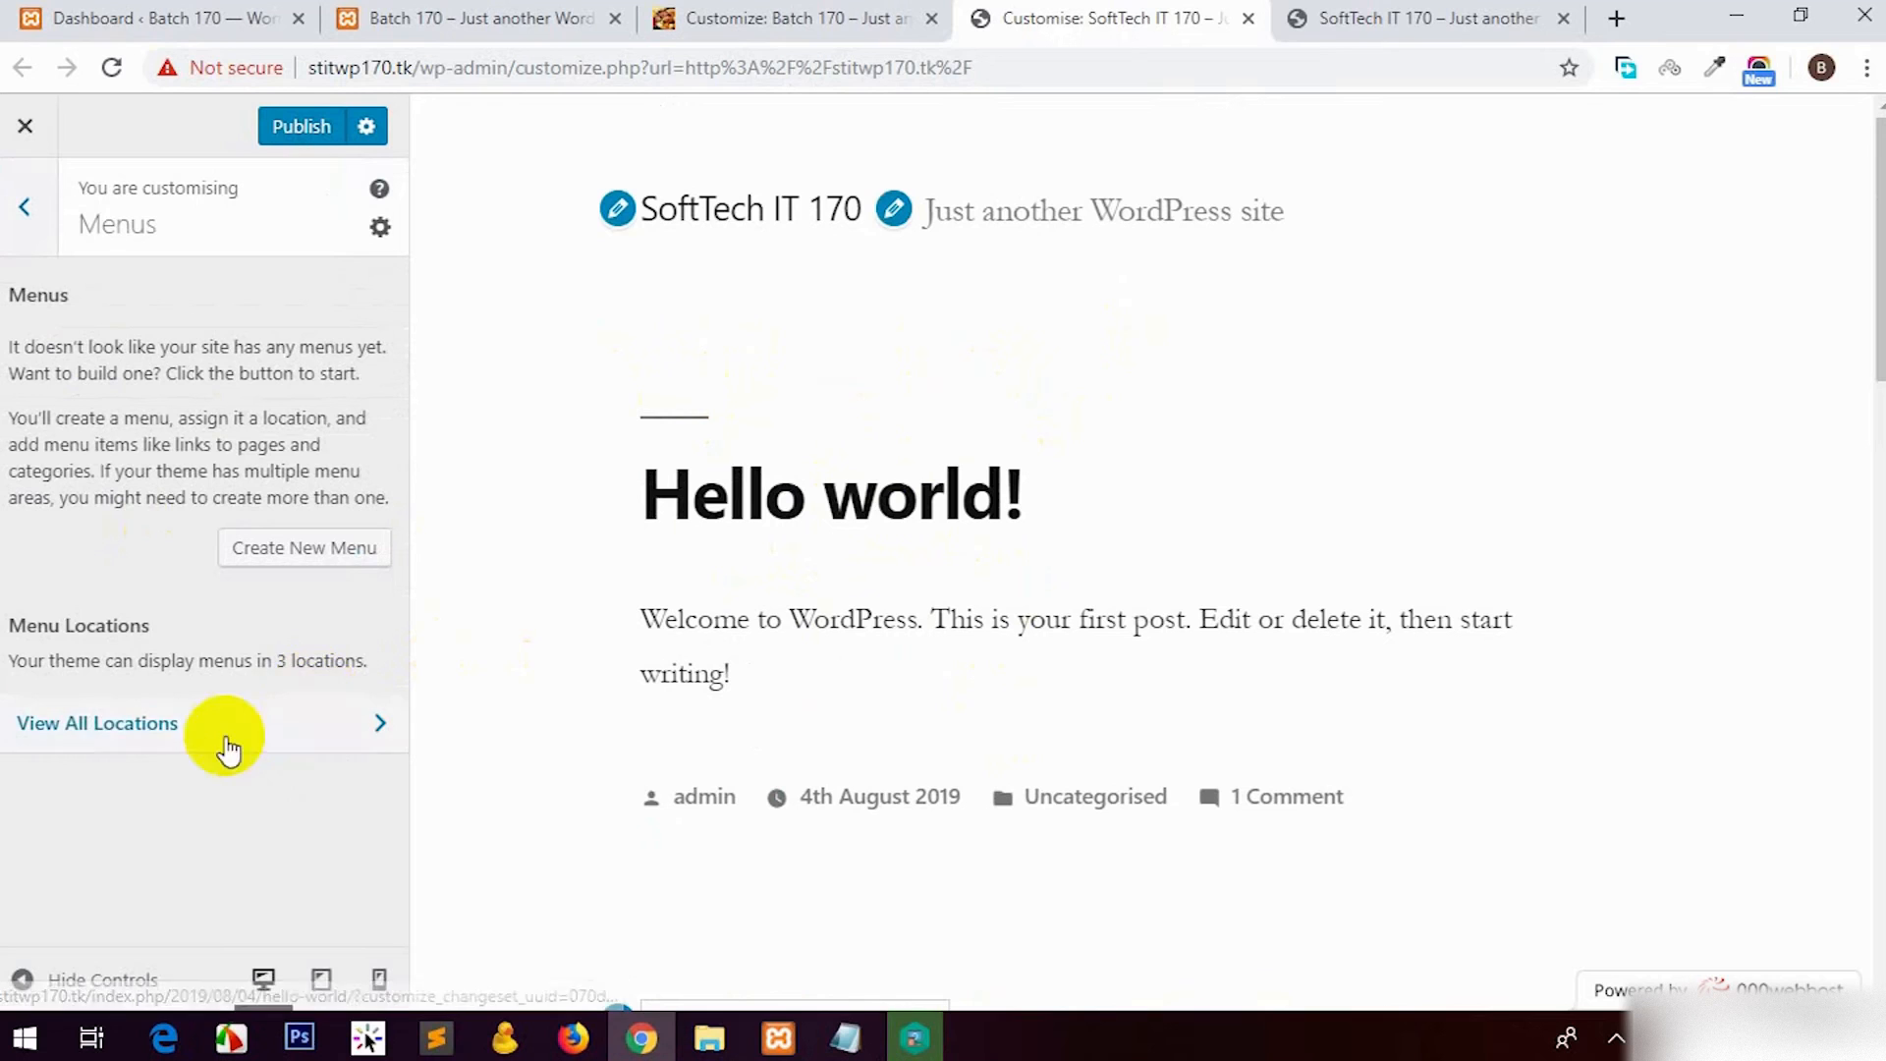
{"action": "left_click", "coordinate": [286, 550]}
{"action": "left_click", "coordinate": [78, 590]}
{"action": "left_click", "coordinate": [126, 302]}
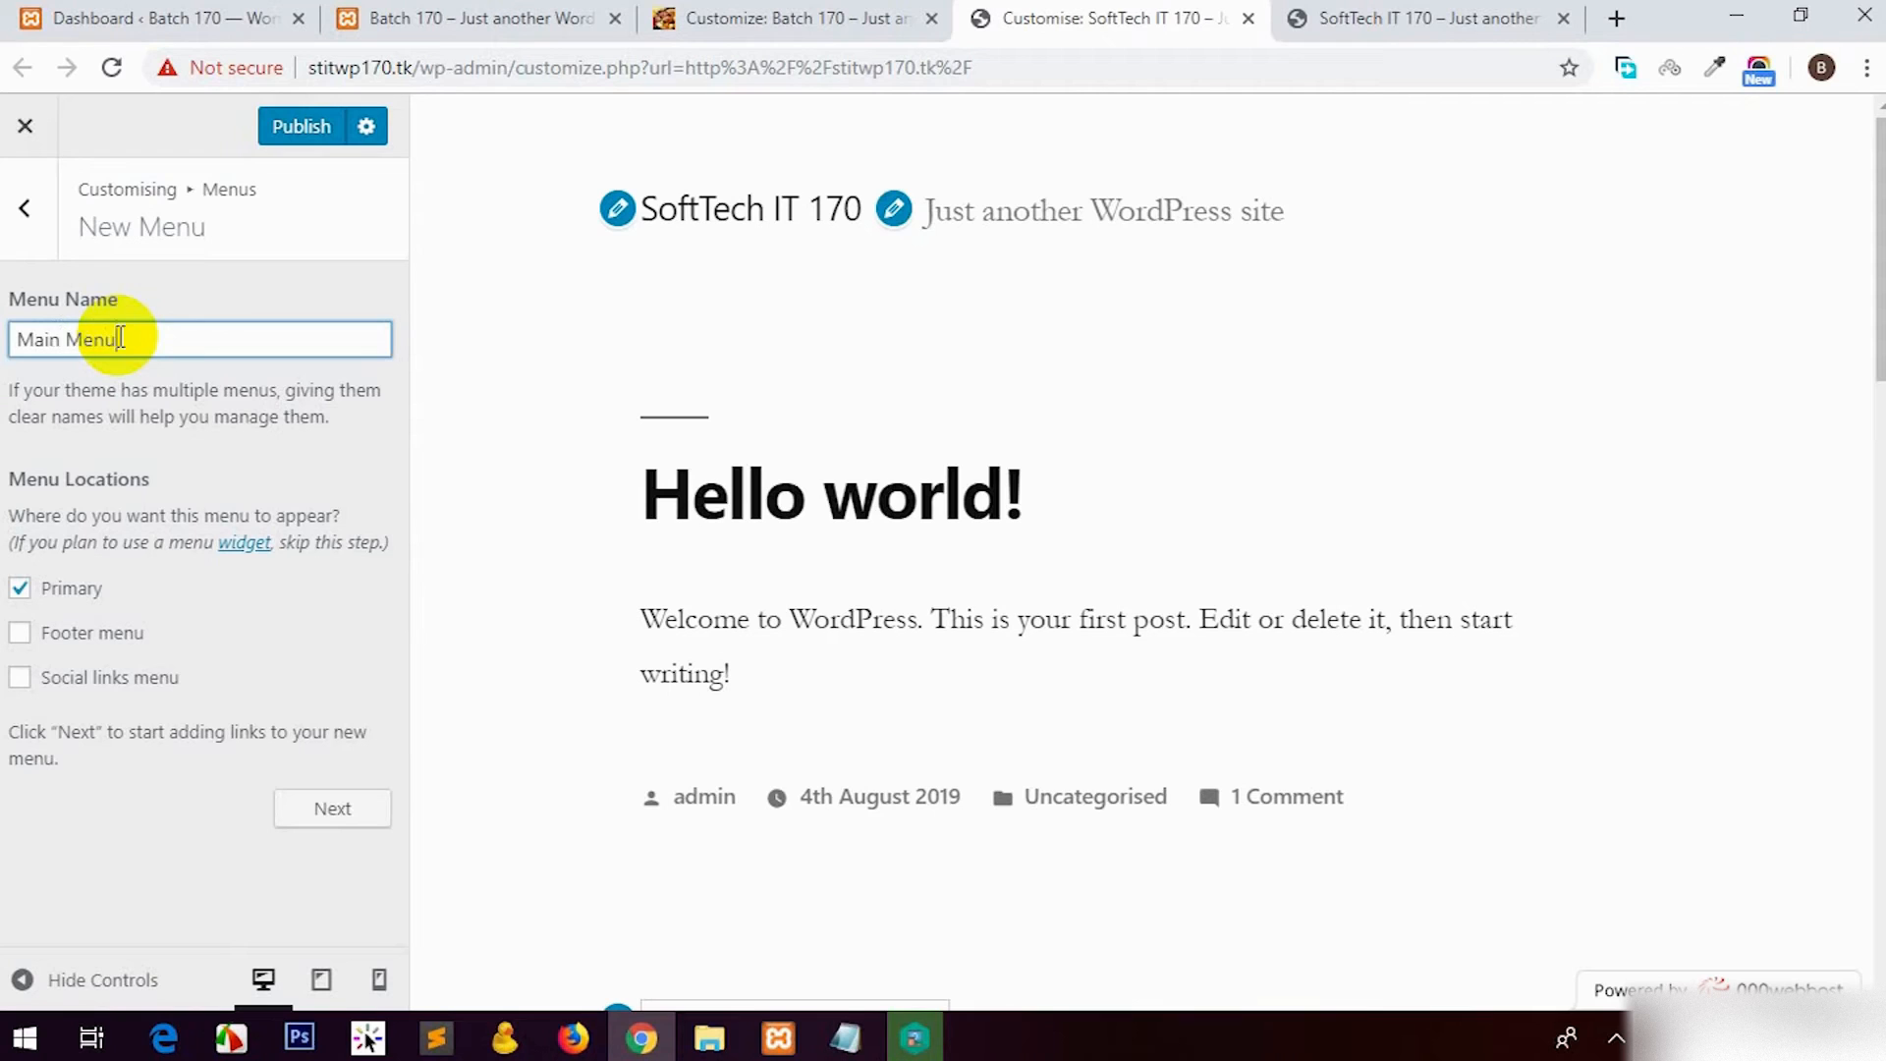
{"action": "left_click", "coordinate": [299, 807]}
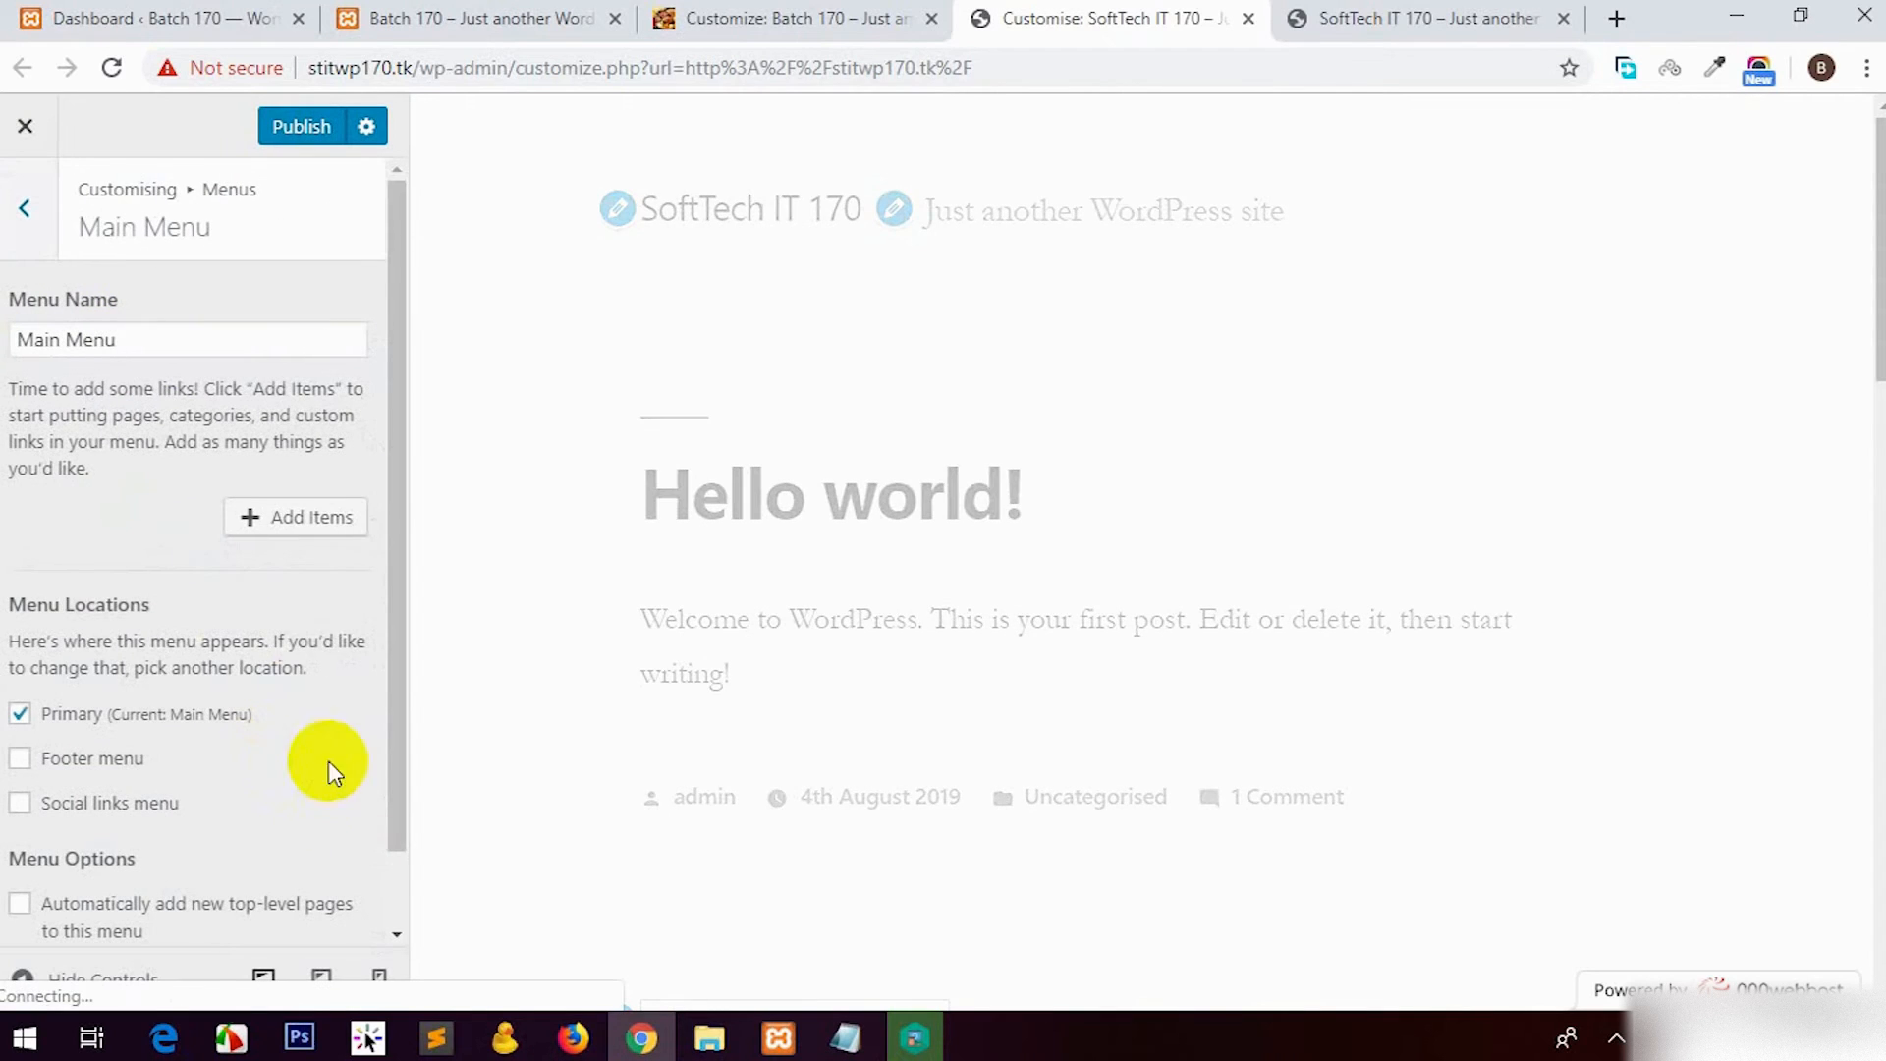
Step: Add the Home link and the Sample Page to Main Menu
{"action": "left_click", "coordinate": [289, 538]}
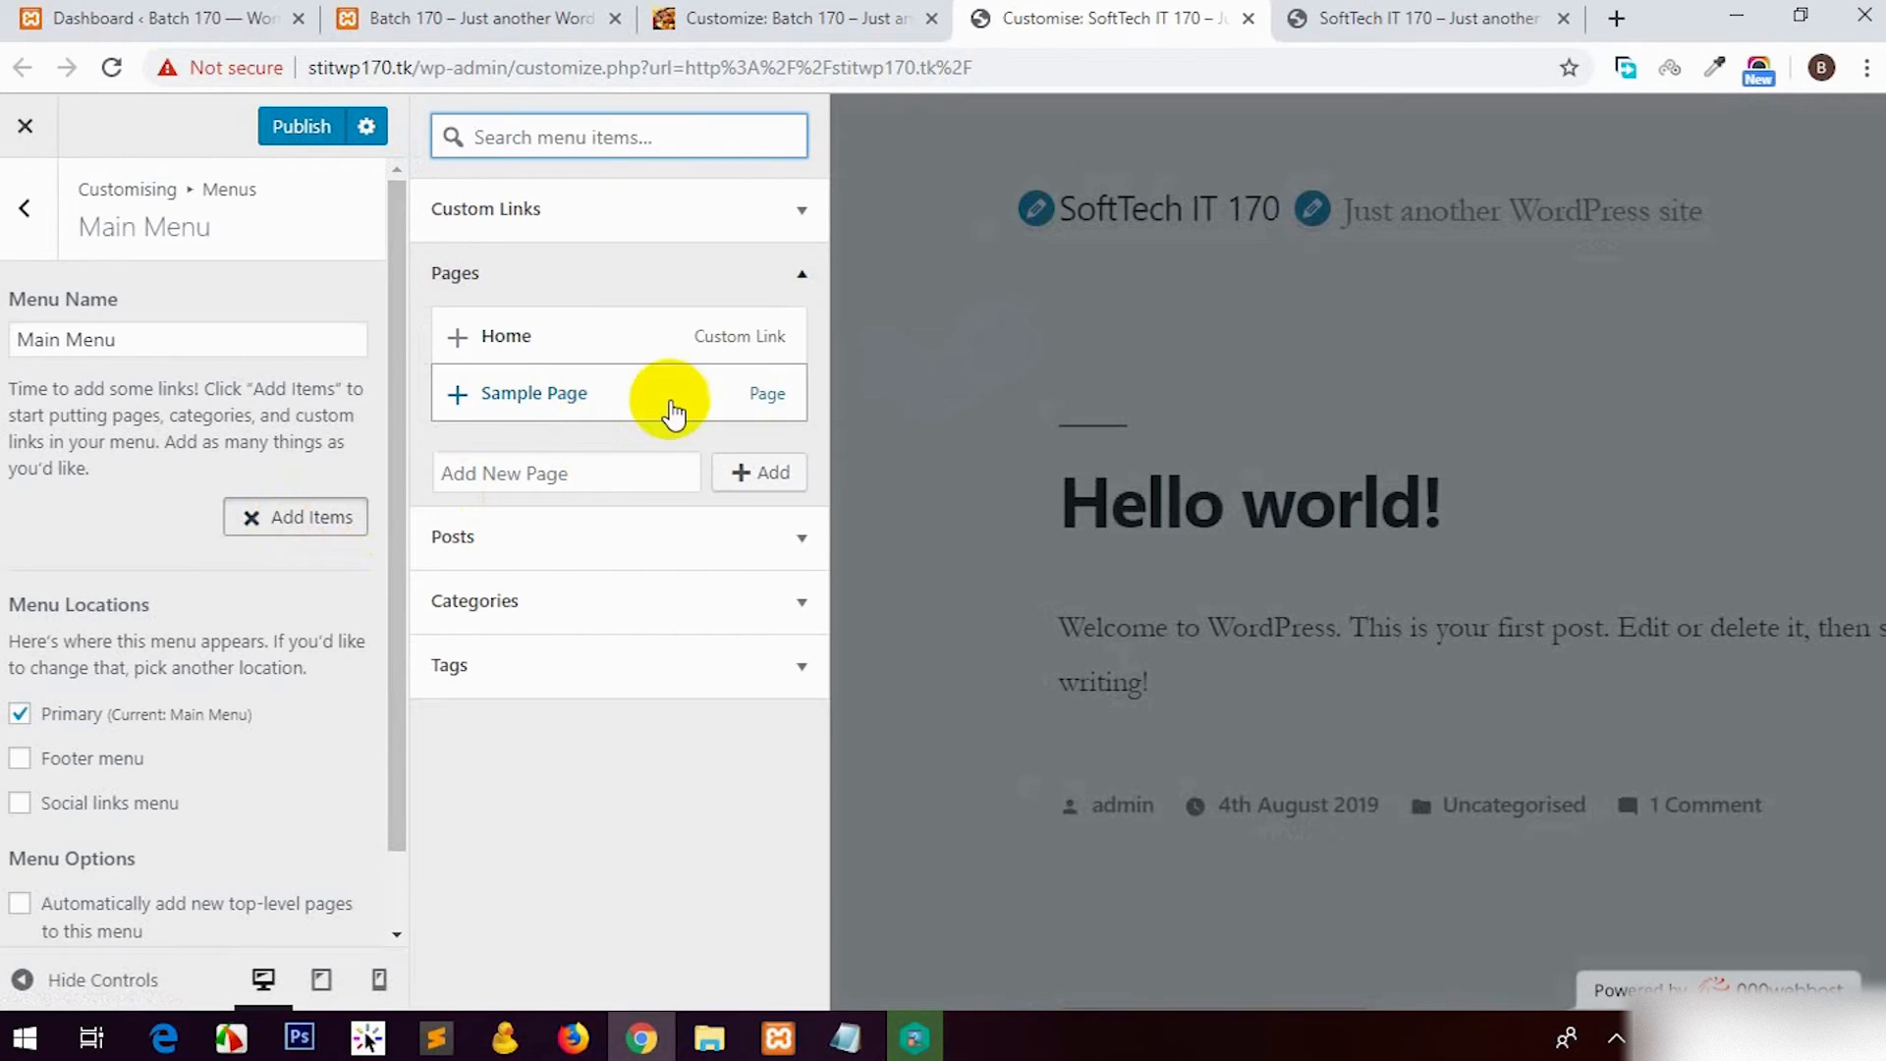
{"action": "left_click", "coordinate": [455, 339]}
{"action": "left_click", "coordinate": [454, 393]}
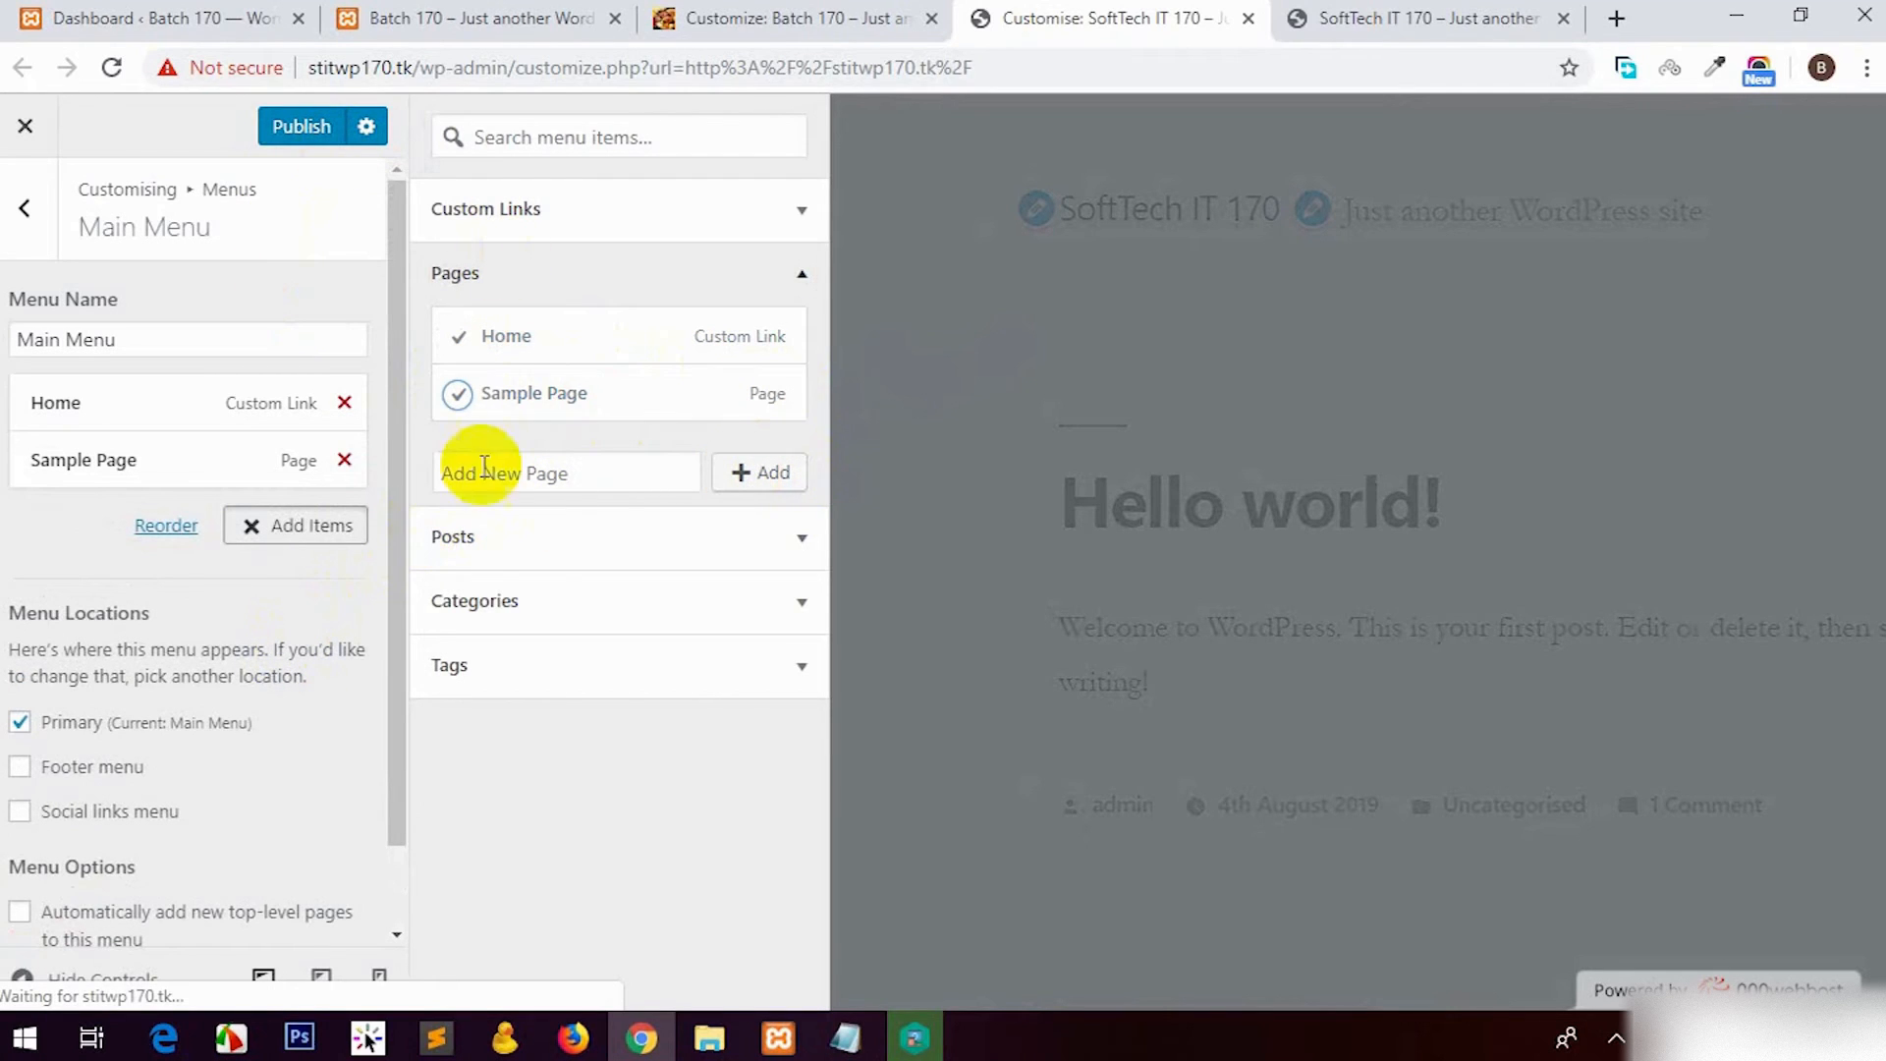
Step: Publish the Main Menu with its Home and Sample Page items, and reload the live SoftTech IT 170 site
{"action": "left_click", "coordinate": [930, 463]}
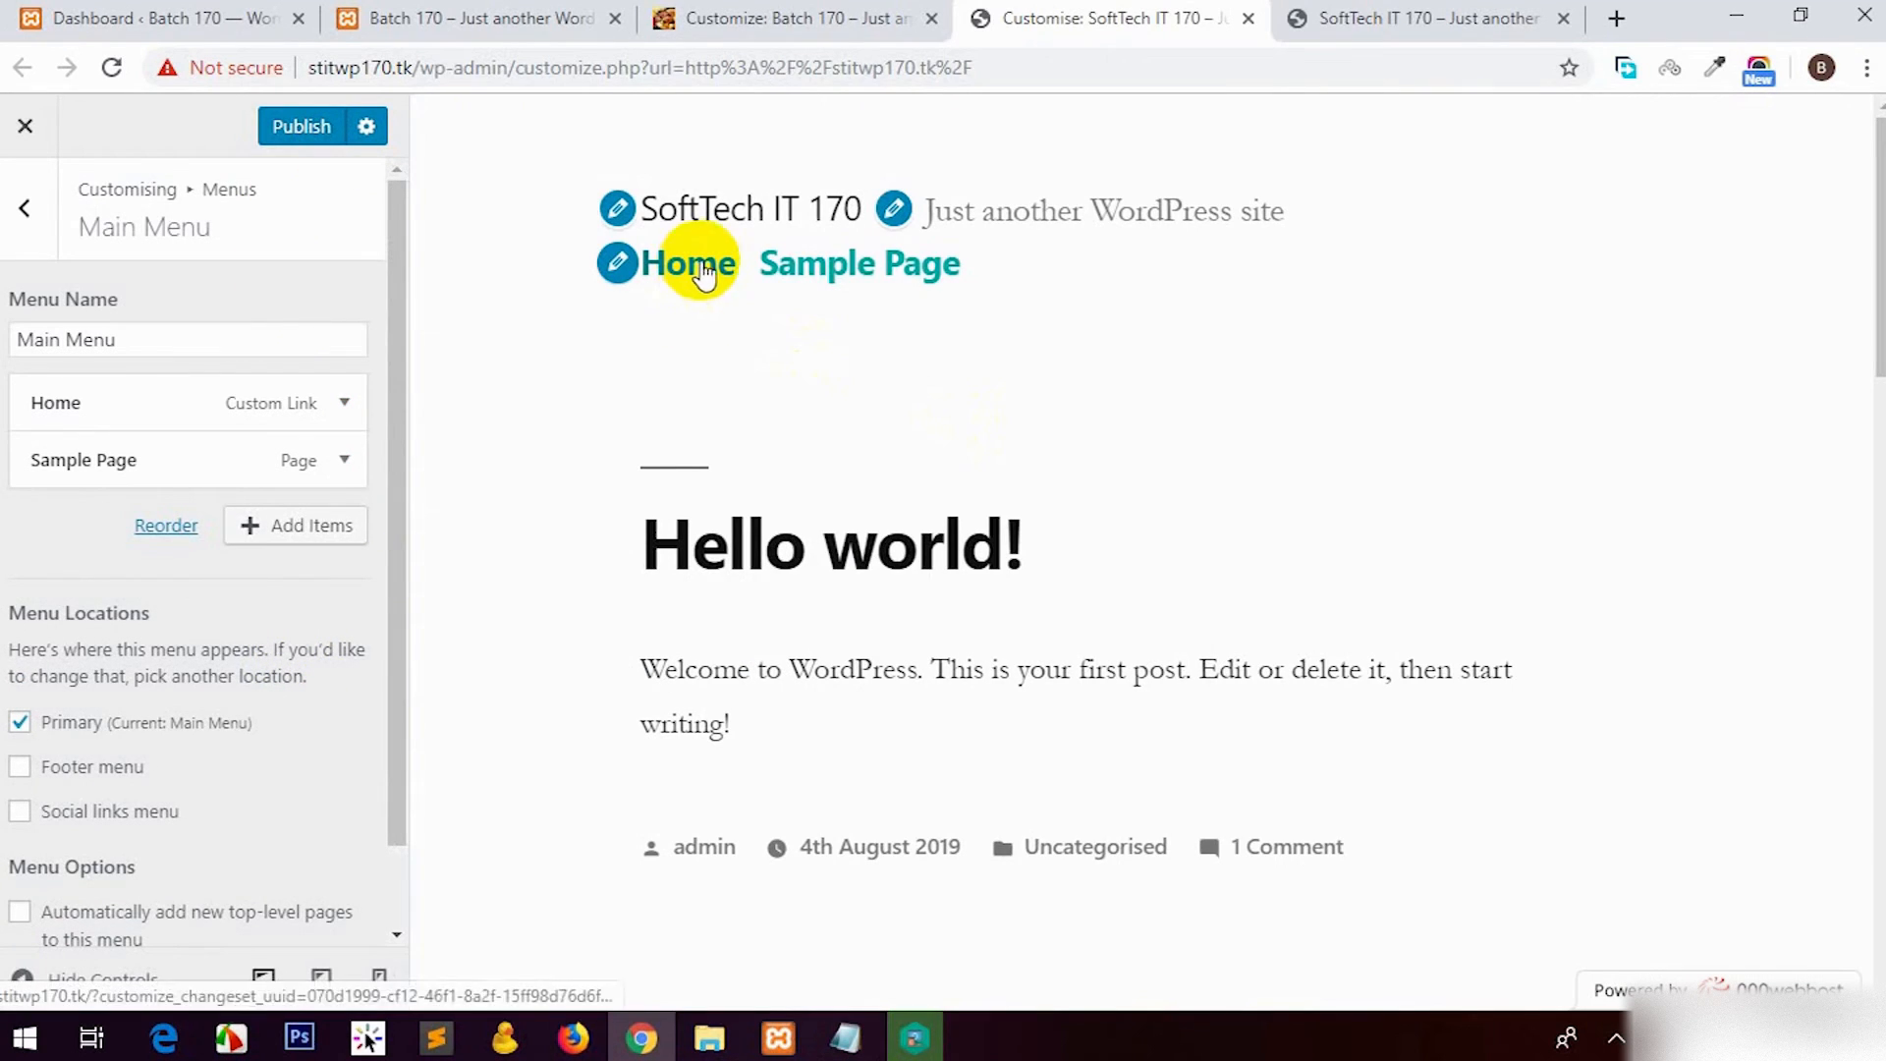
{"action": "left_click", "coordinate": [300, 126]}
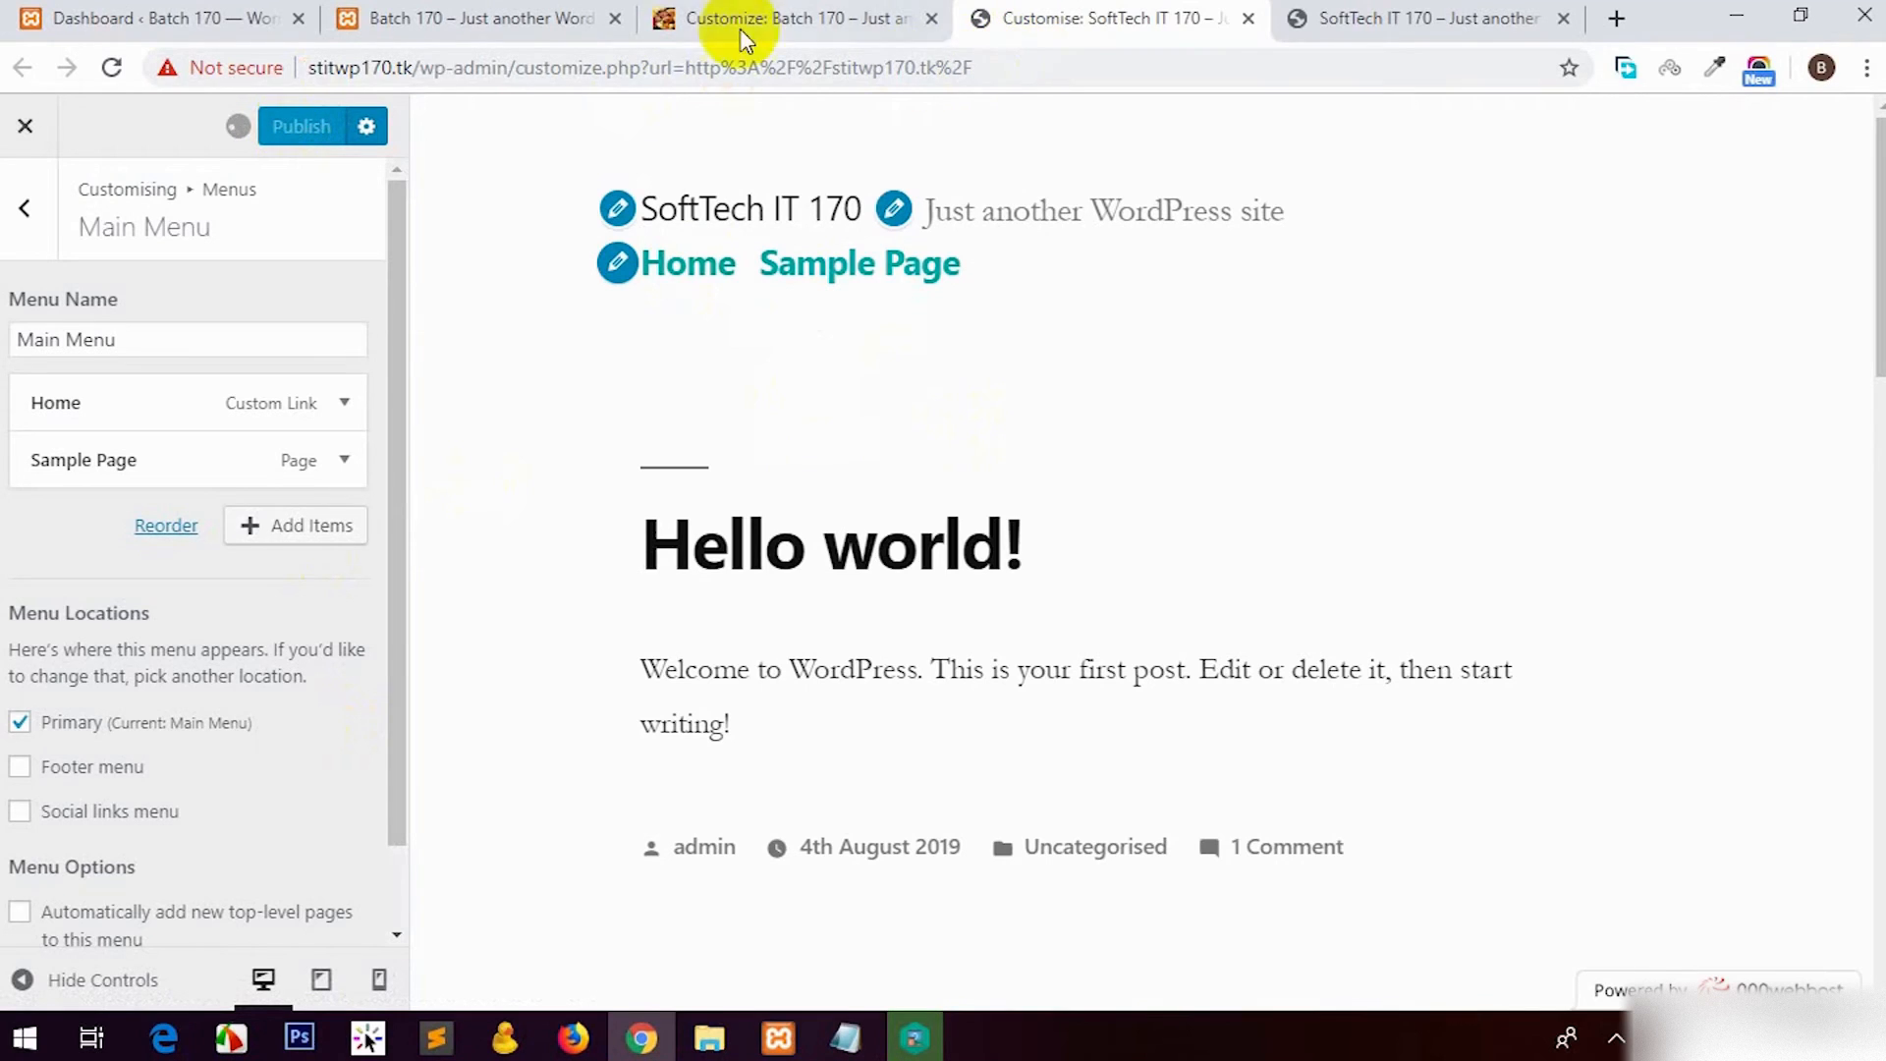
{"action": "left_click", "coordinate": [1339, 20]}
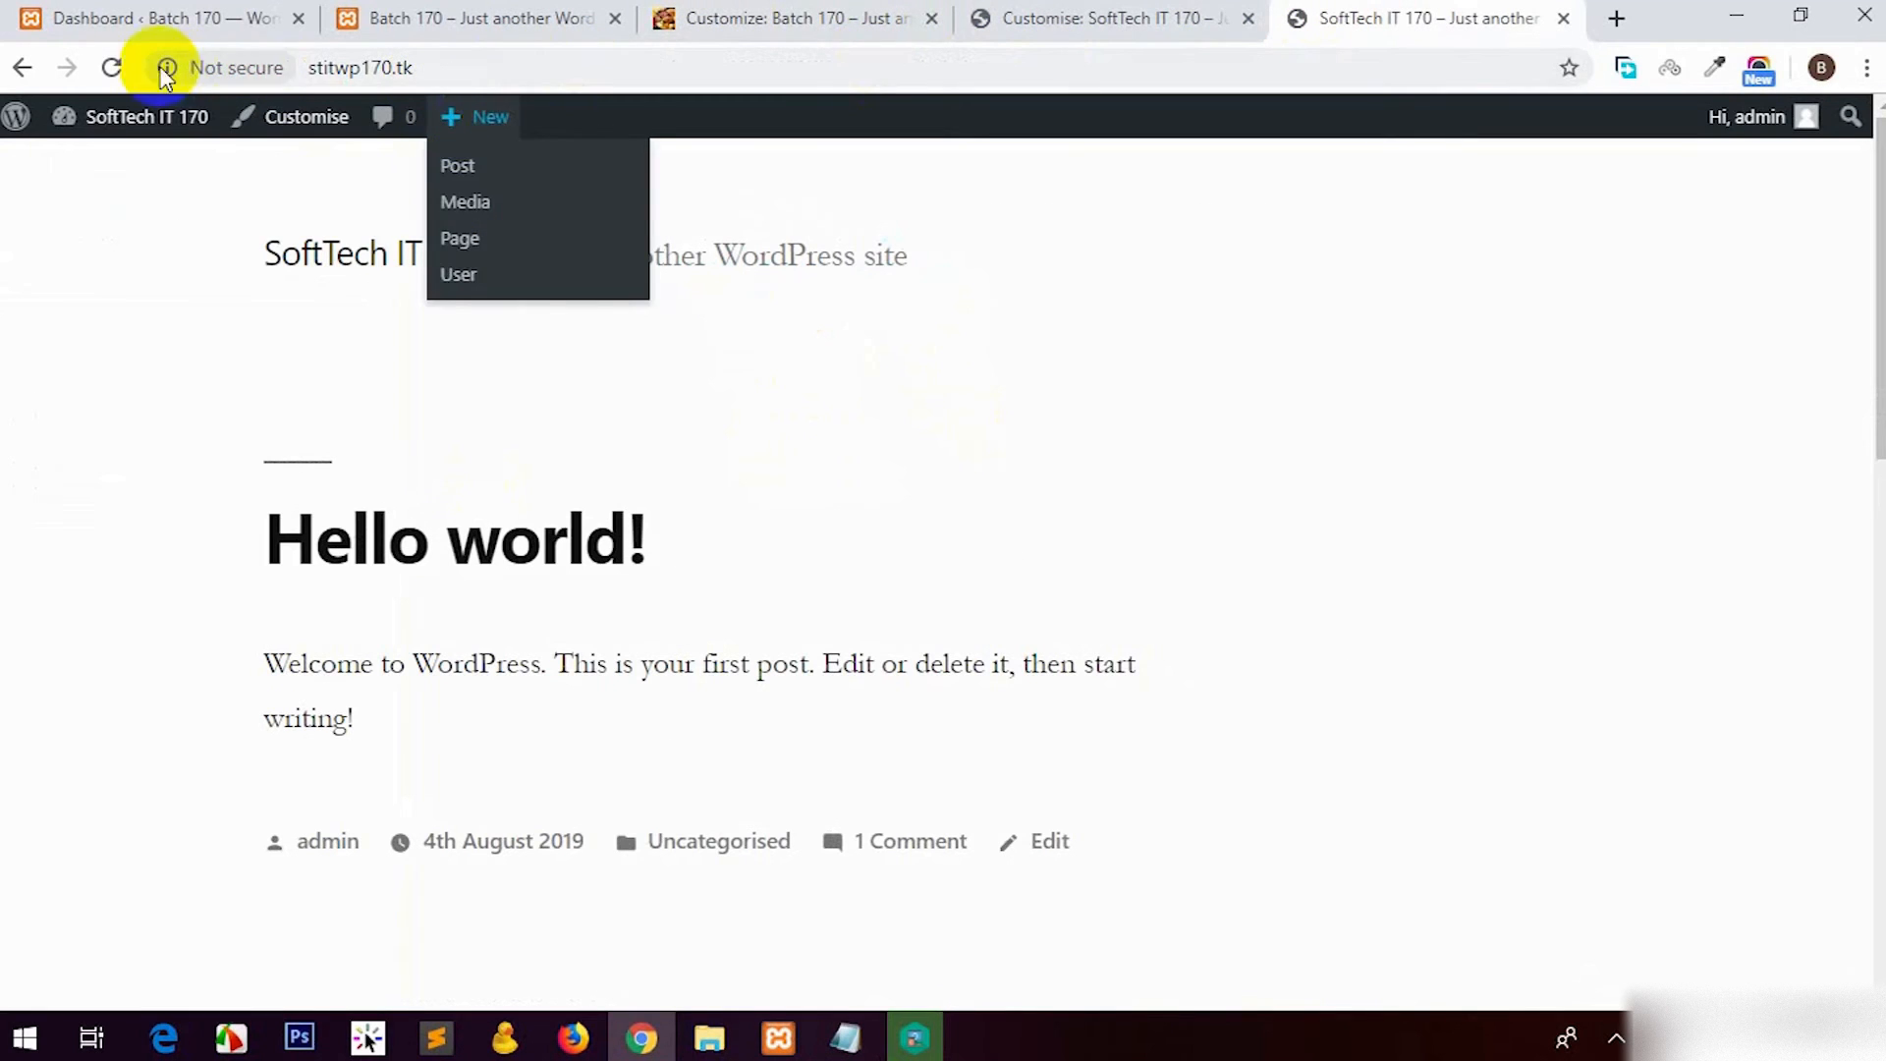
{"action": "left_click", "coordinate": [118, 66]}
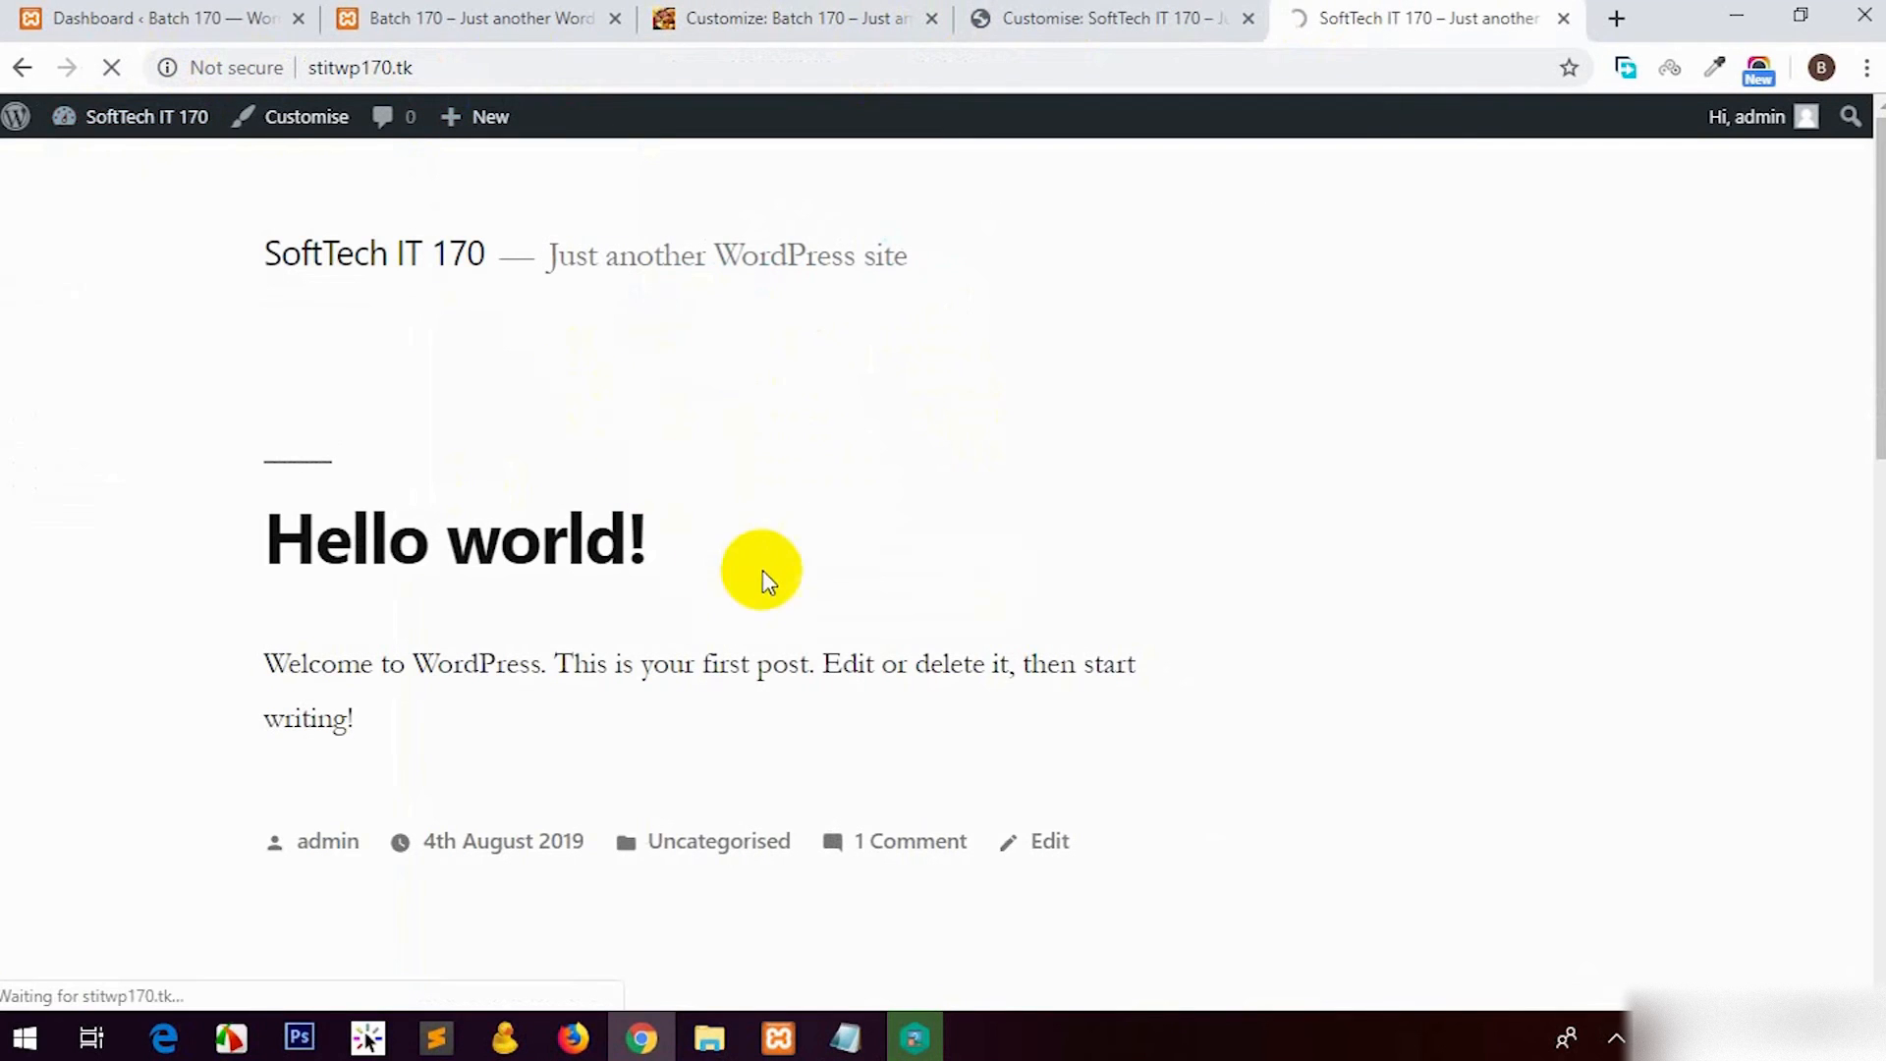
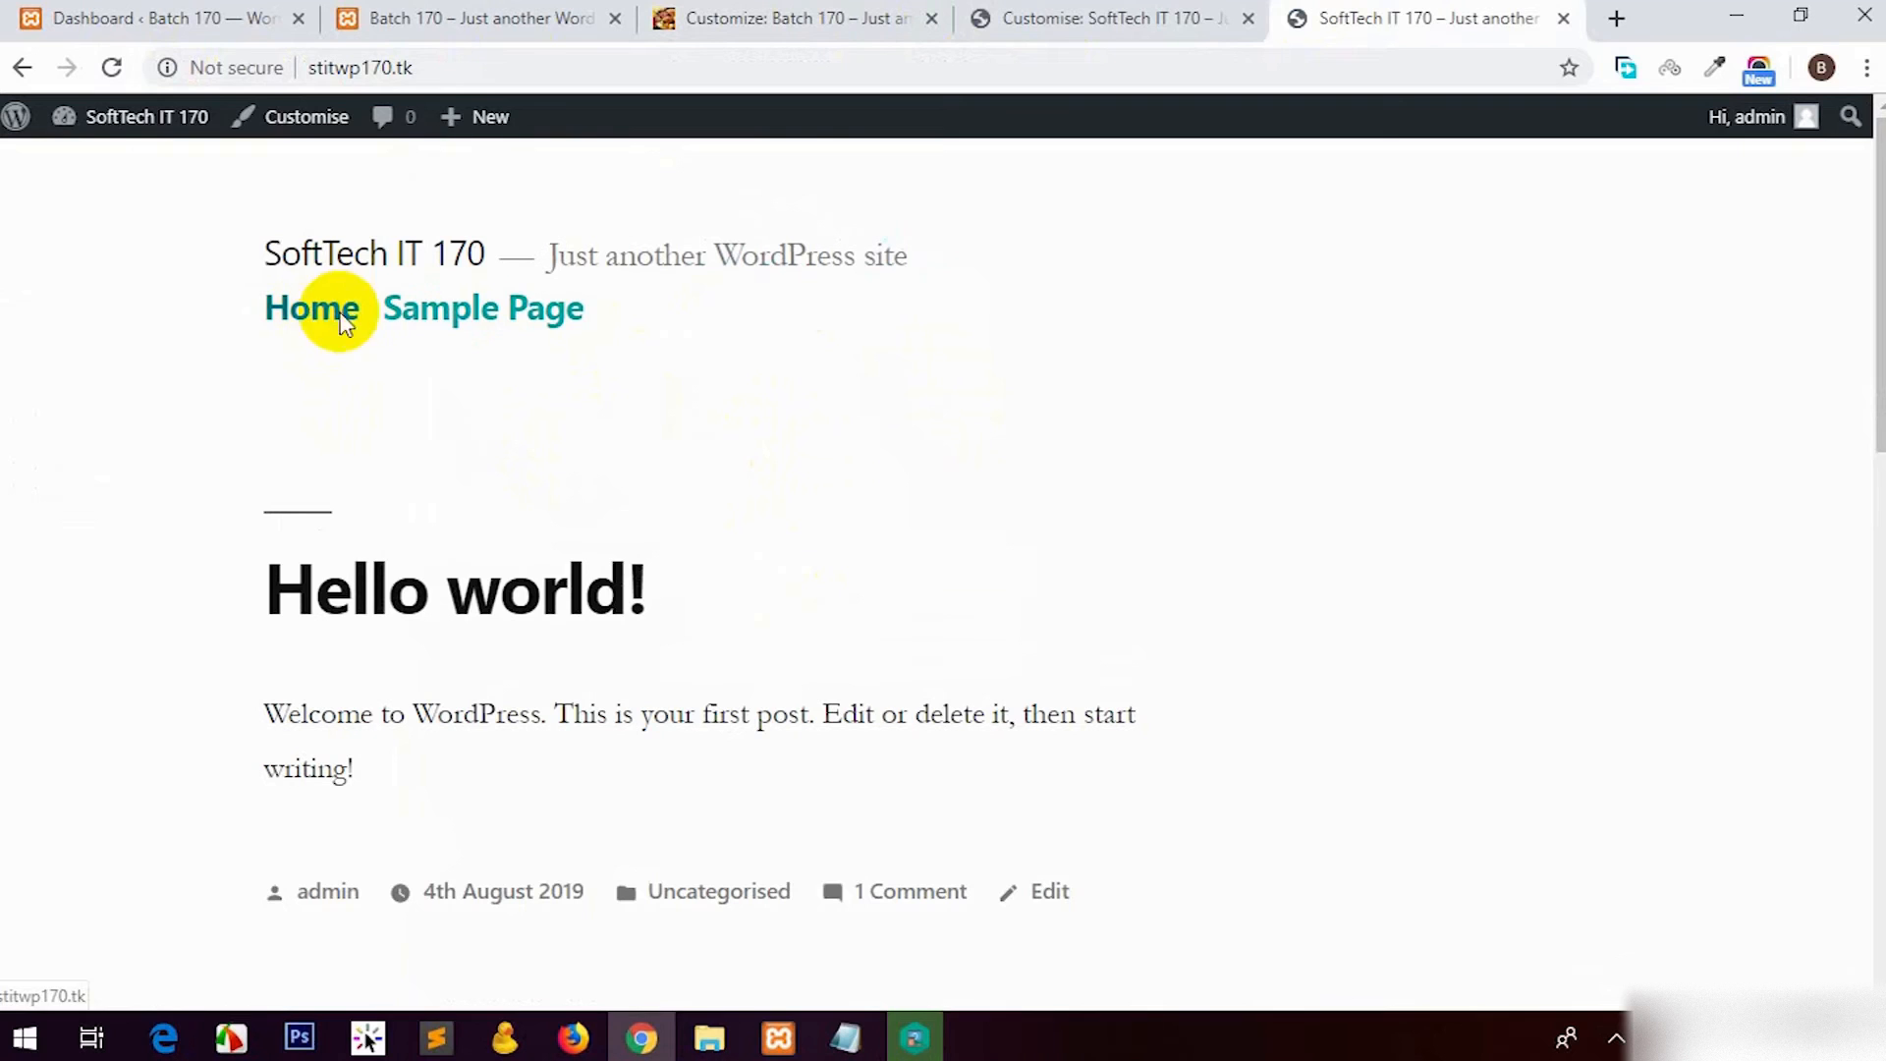
Step: Open the menu management page in the local Batch 170 dashboard and show its menu structure
{"action": "left_click", "coordinate": [572, 17]}
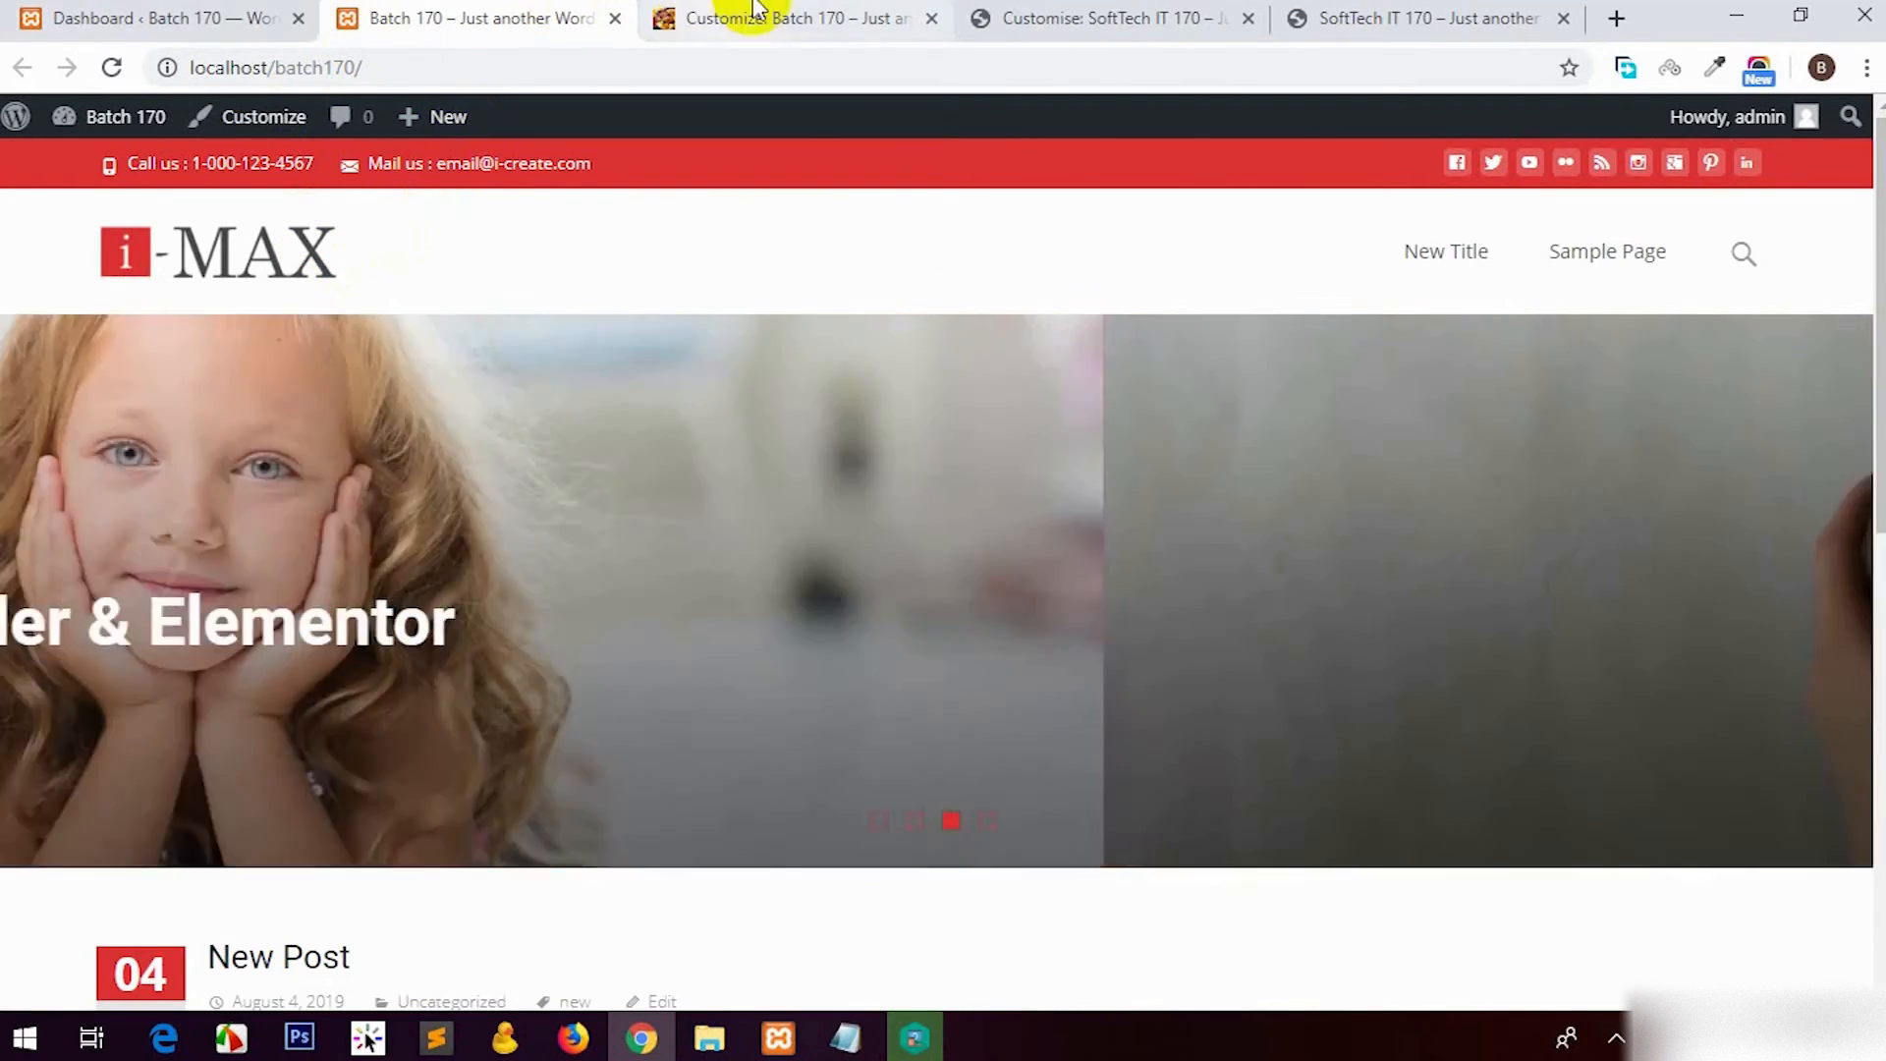
{"action": "left_click", "coordinate": [756, 12]}
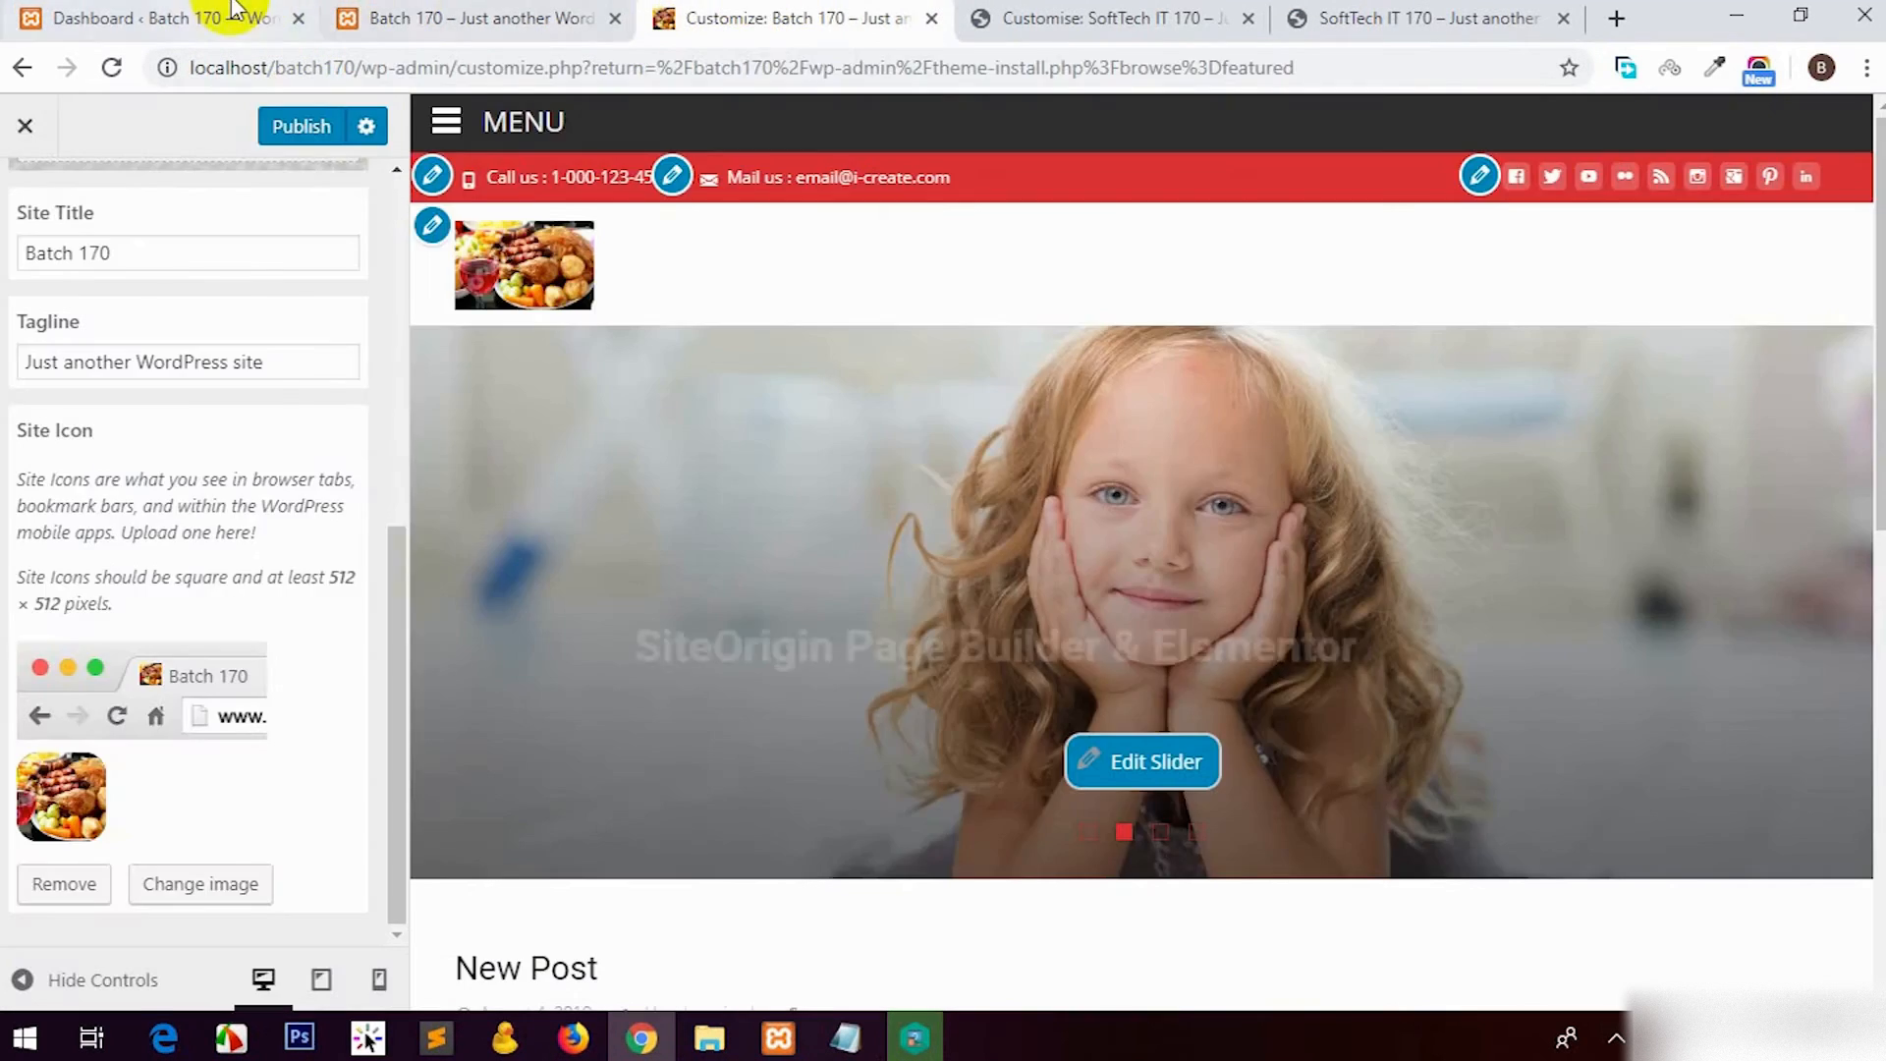
{"action": "left_click", "coordinate": [196, 18]}
{"action": "left_click", "coordinate": [150, 552]}
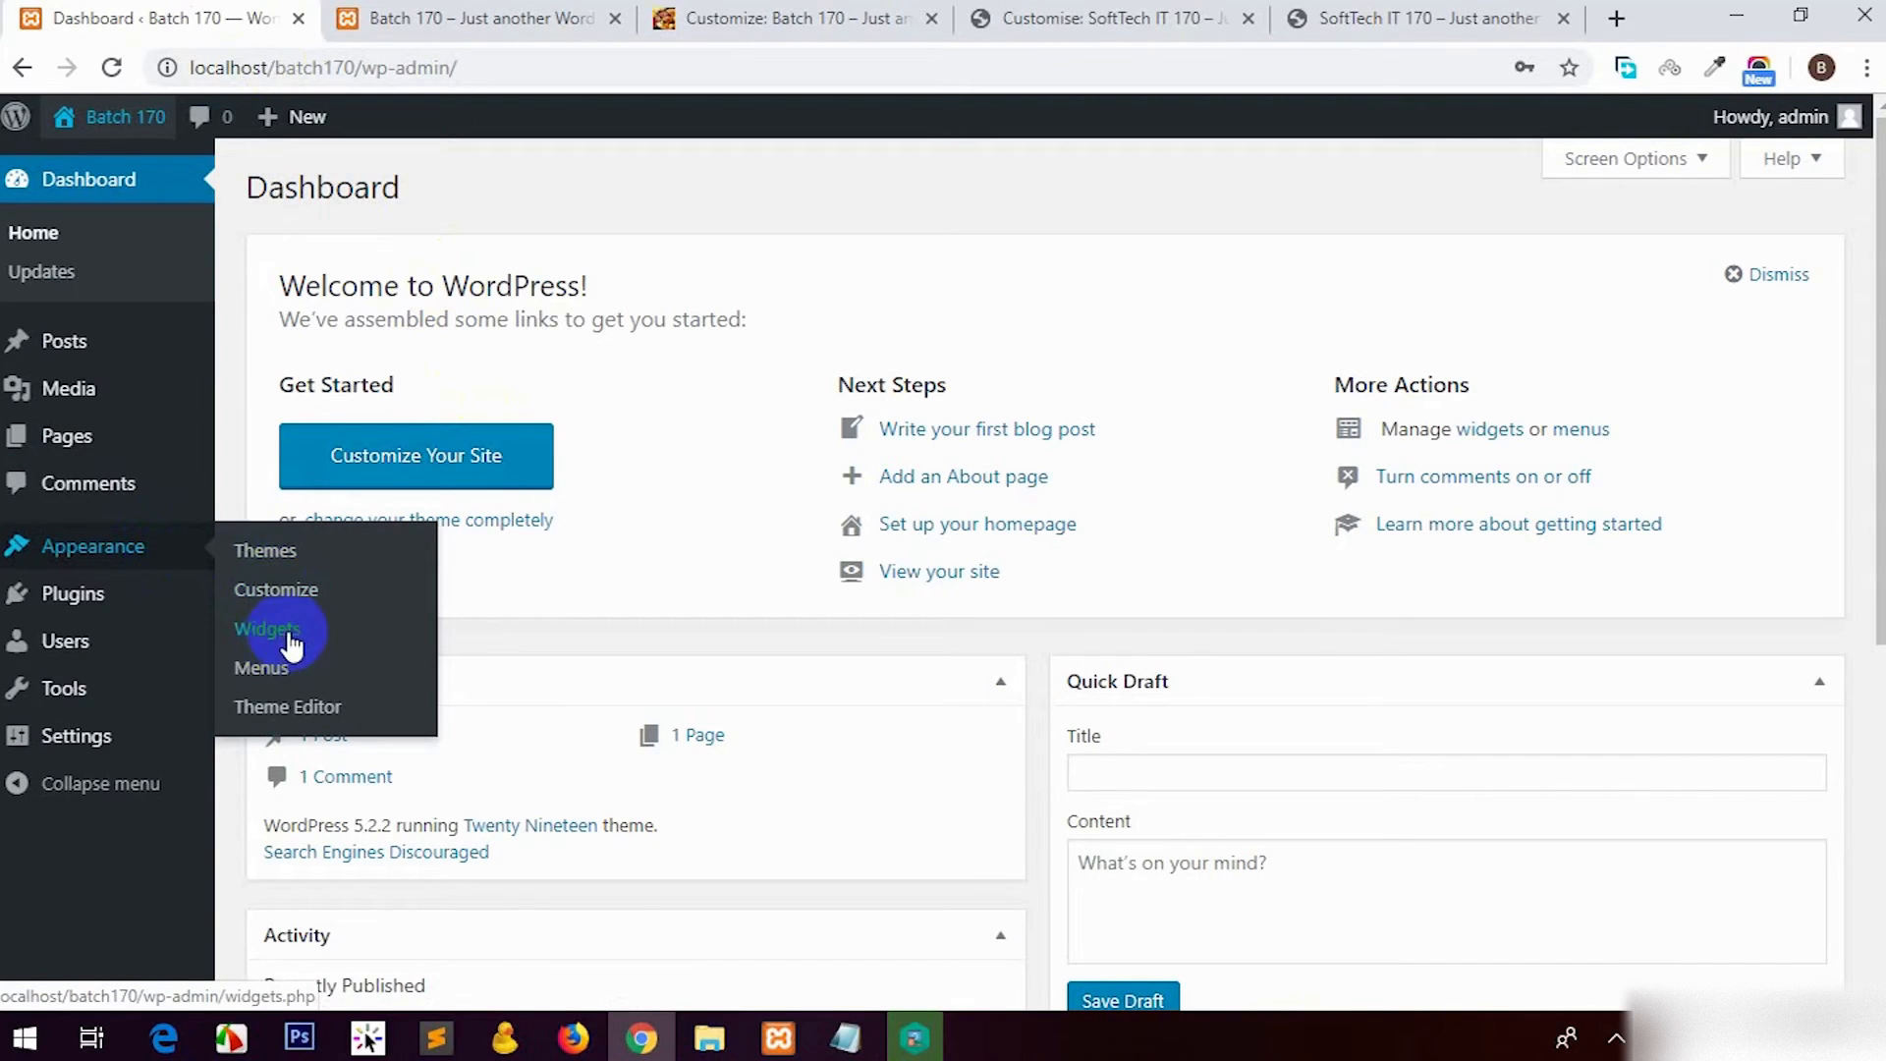
{"action": "left_click", "coordinate": [266, 670]}
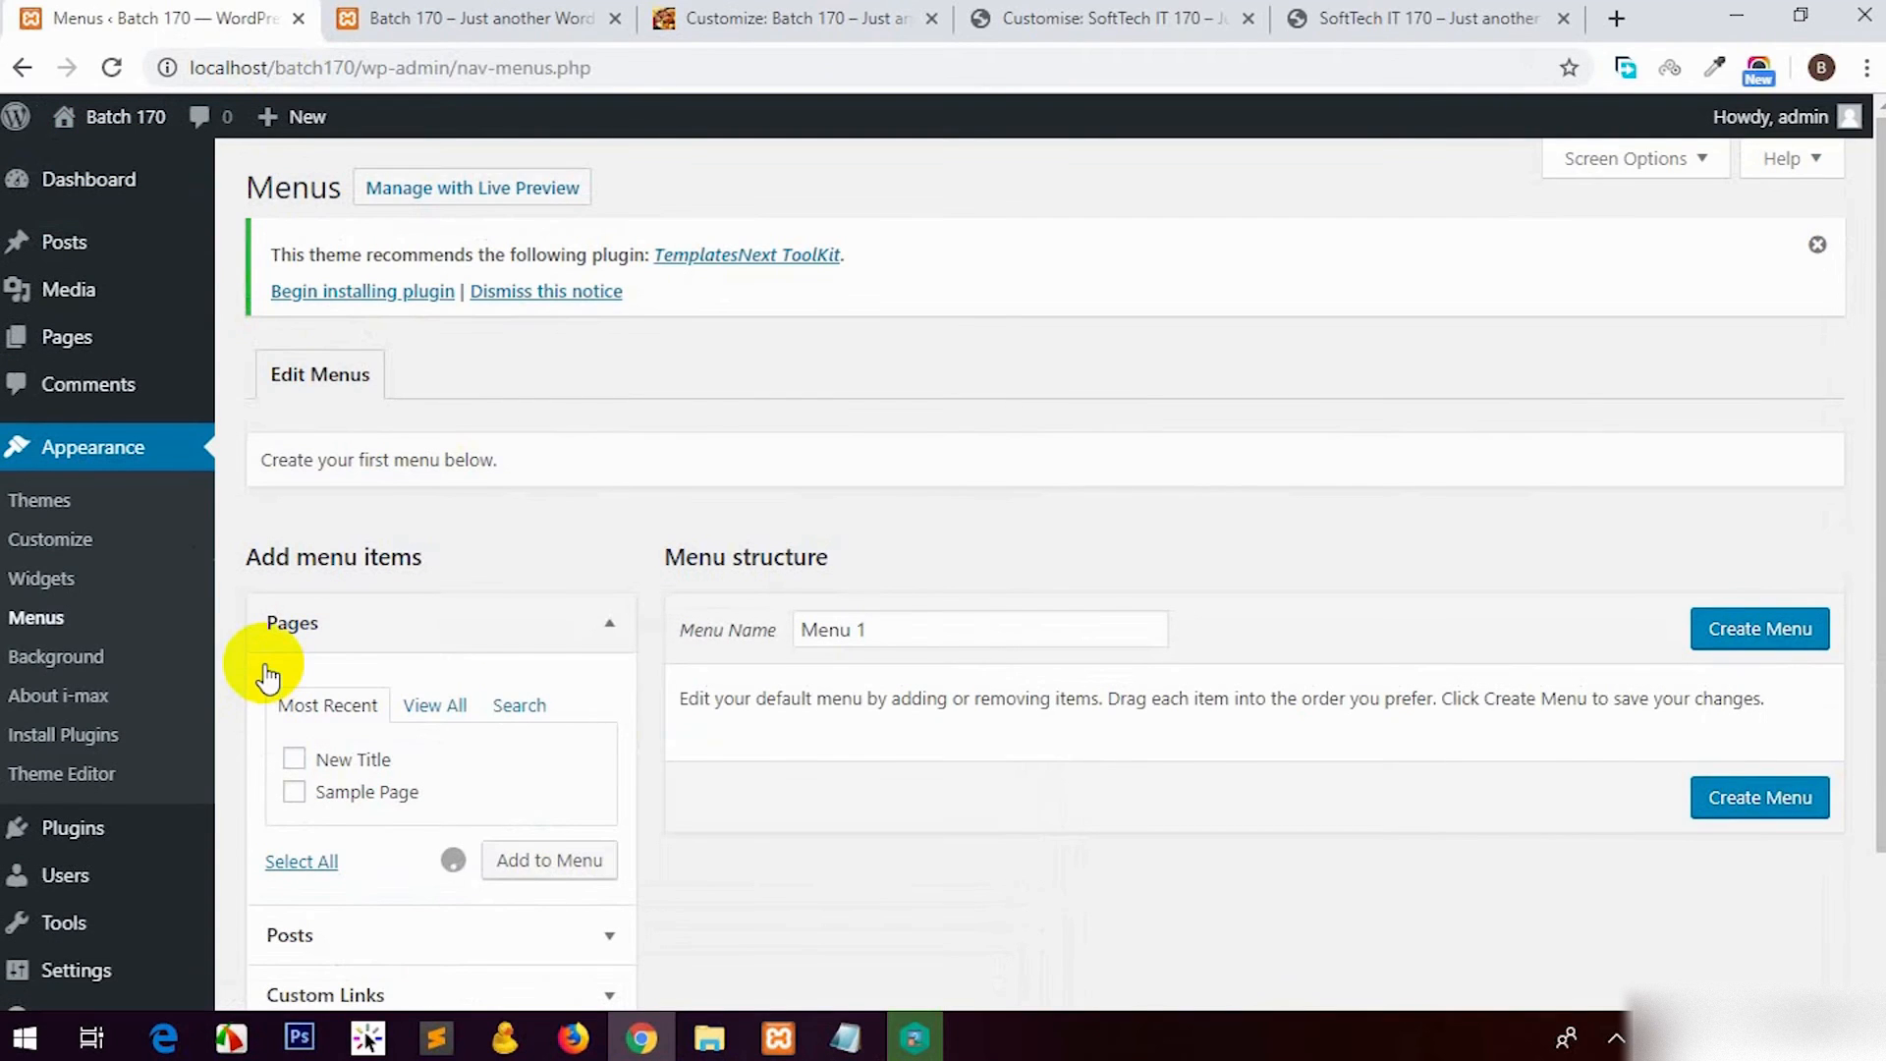
{"action": "scroll", "coordinate": [1009, 890], "scroll_direction": "down", "scroll_amount": 3}
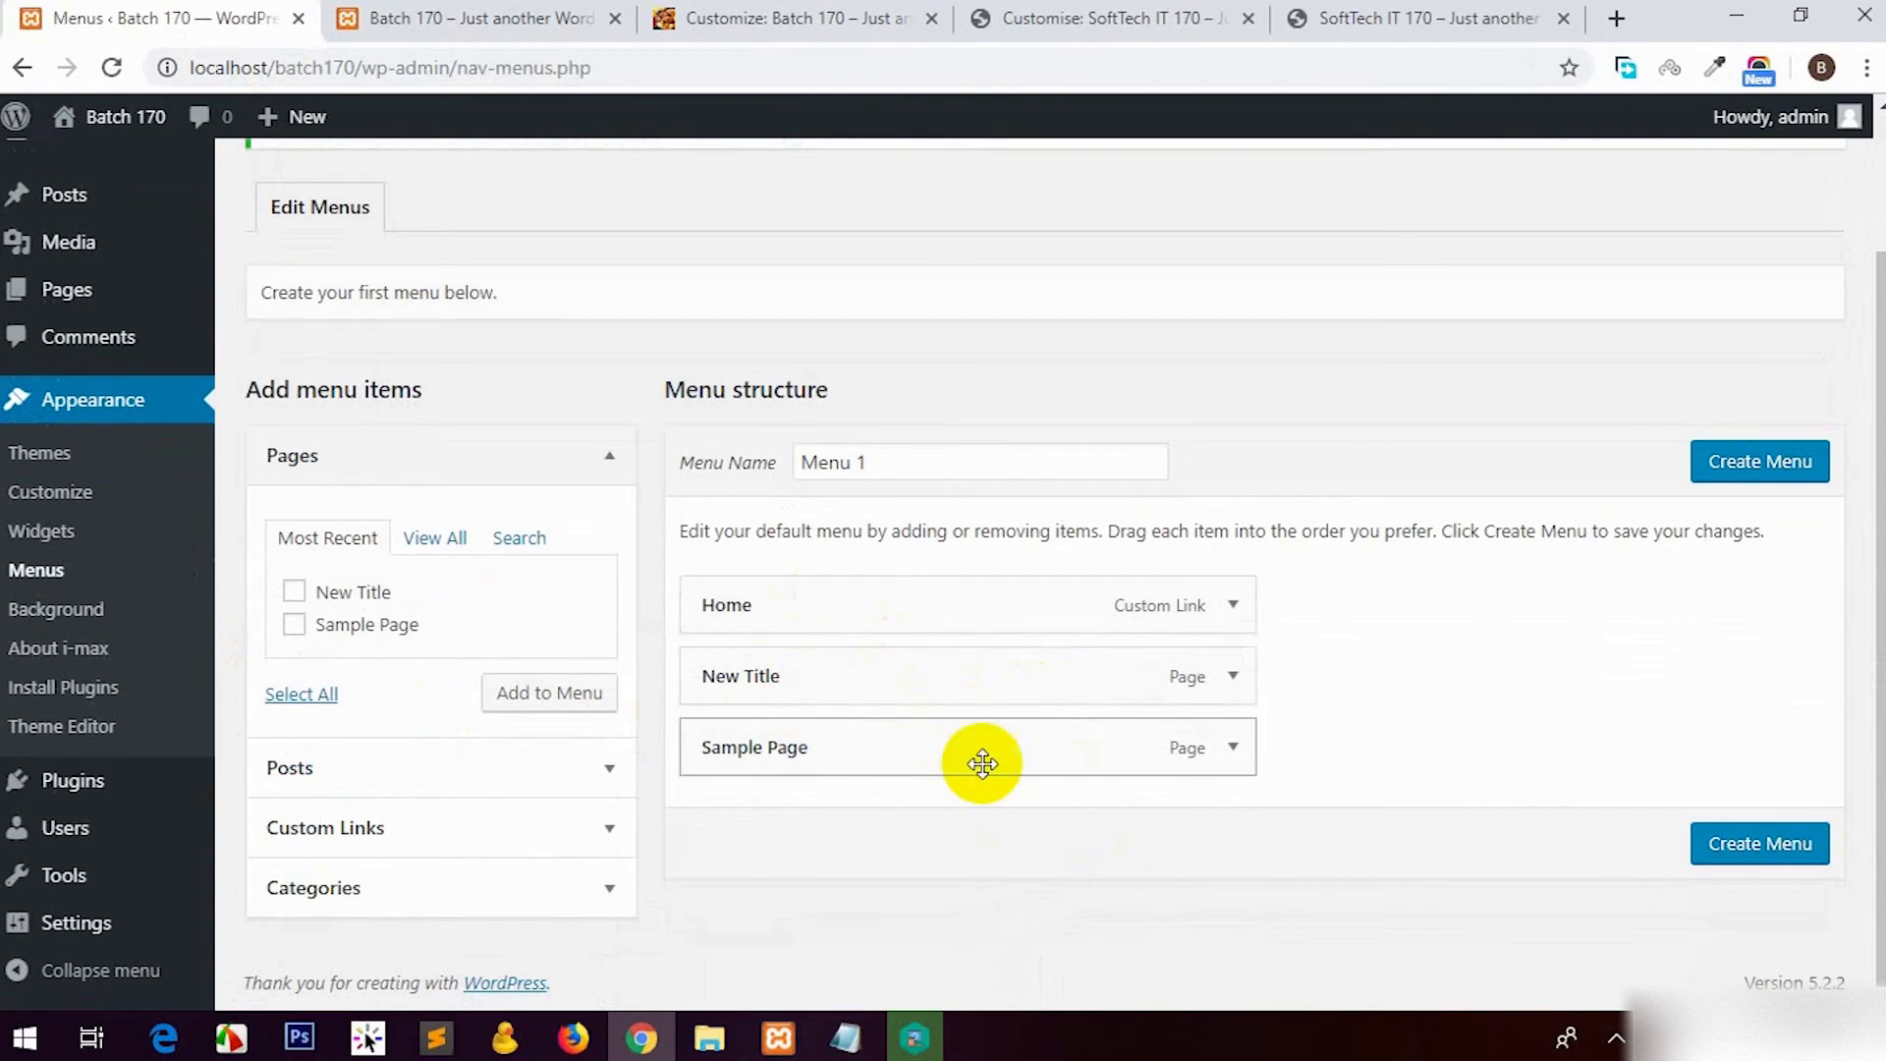
Step: Compare the navigation links on the Batch 170 home page with the items in the menu structure
{"action": "left_click", "coordinate": [505, 12]}
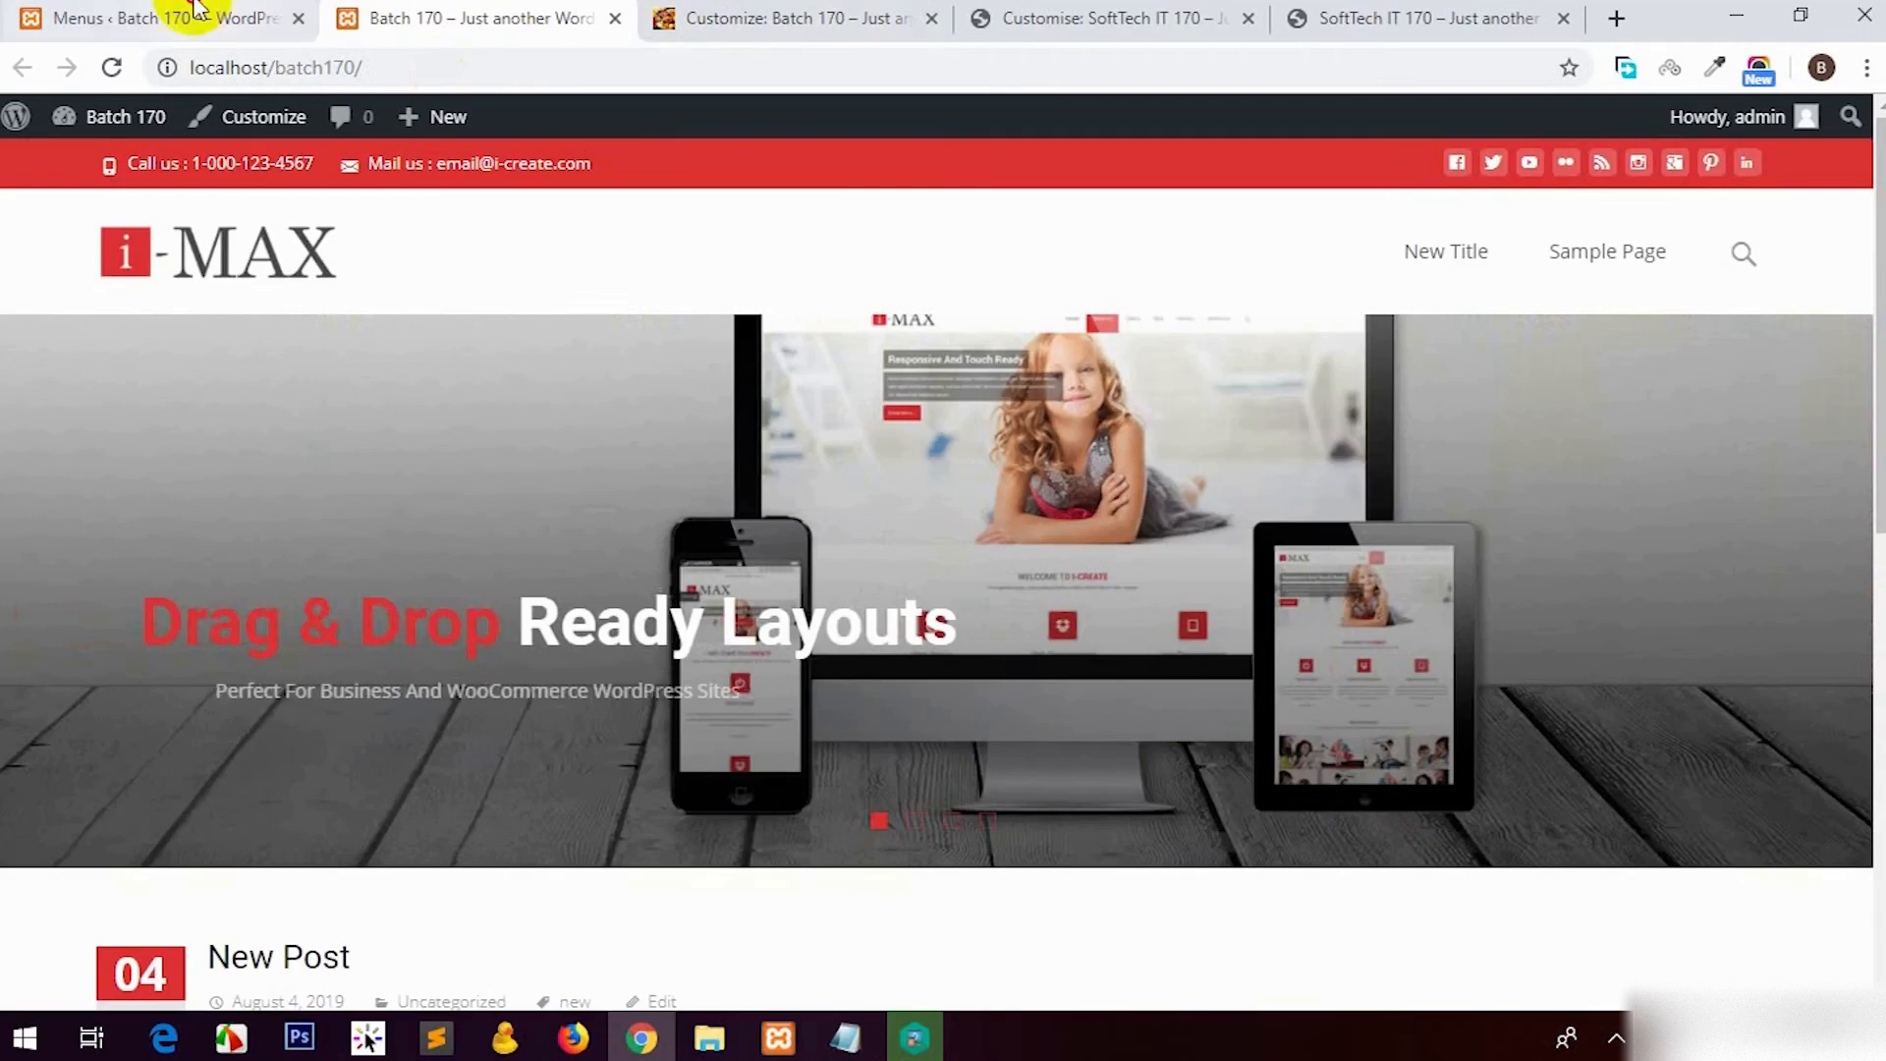
{"action": "left_click", "coordinate": [73, 15]}
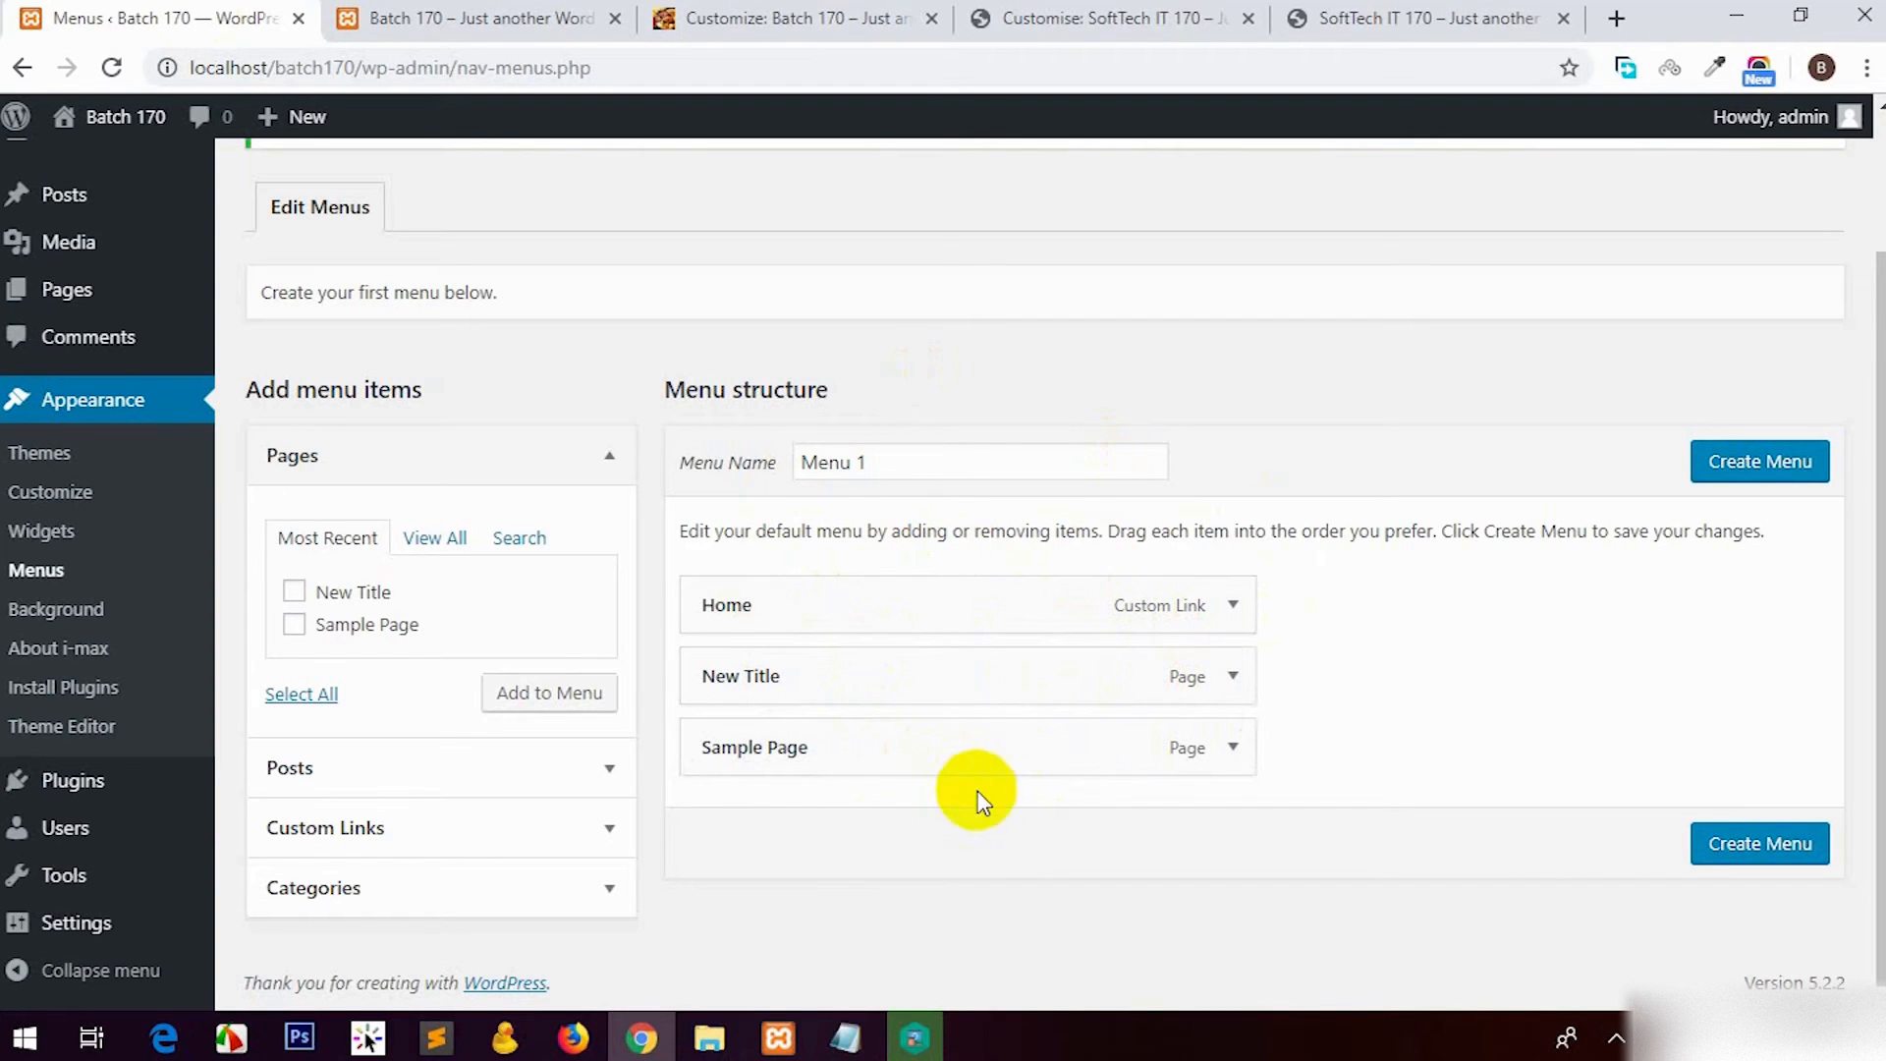
{"action": "left_click", "coordinate": [421, 20]}
{"action": "left_click", "coordinate": [109, 66]}
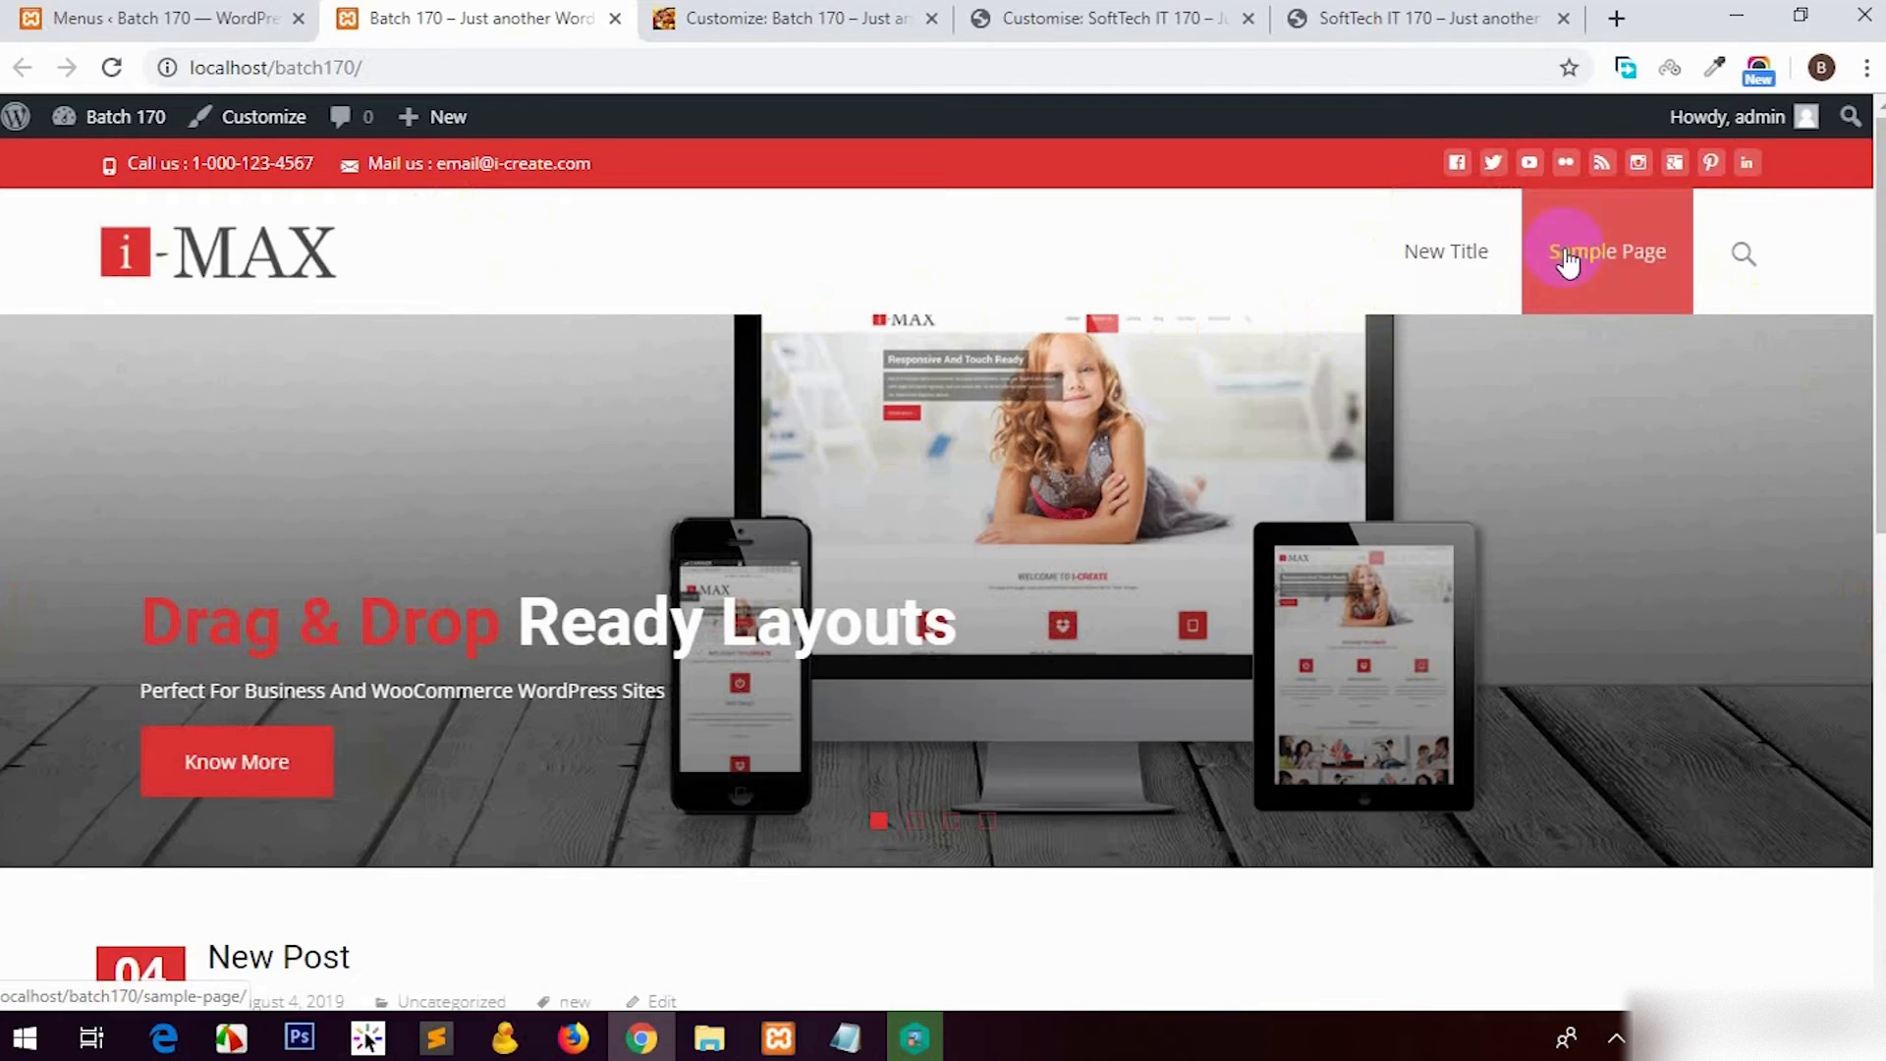
{"action": "left_click", "coordinate": [177, 11]}
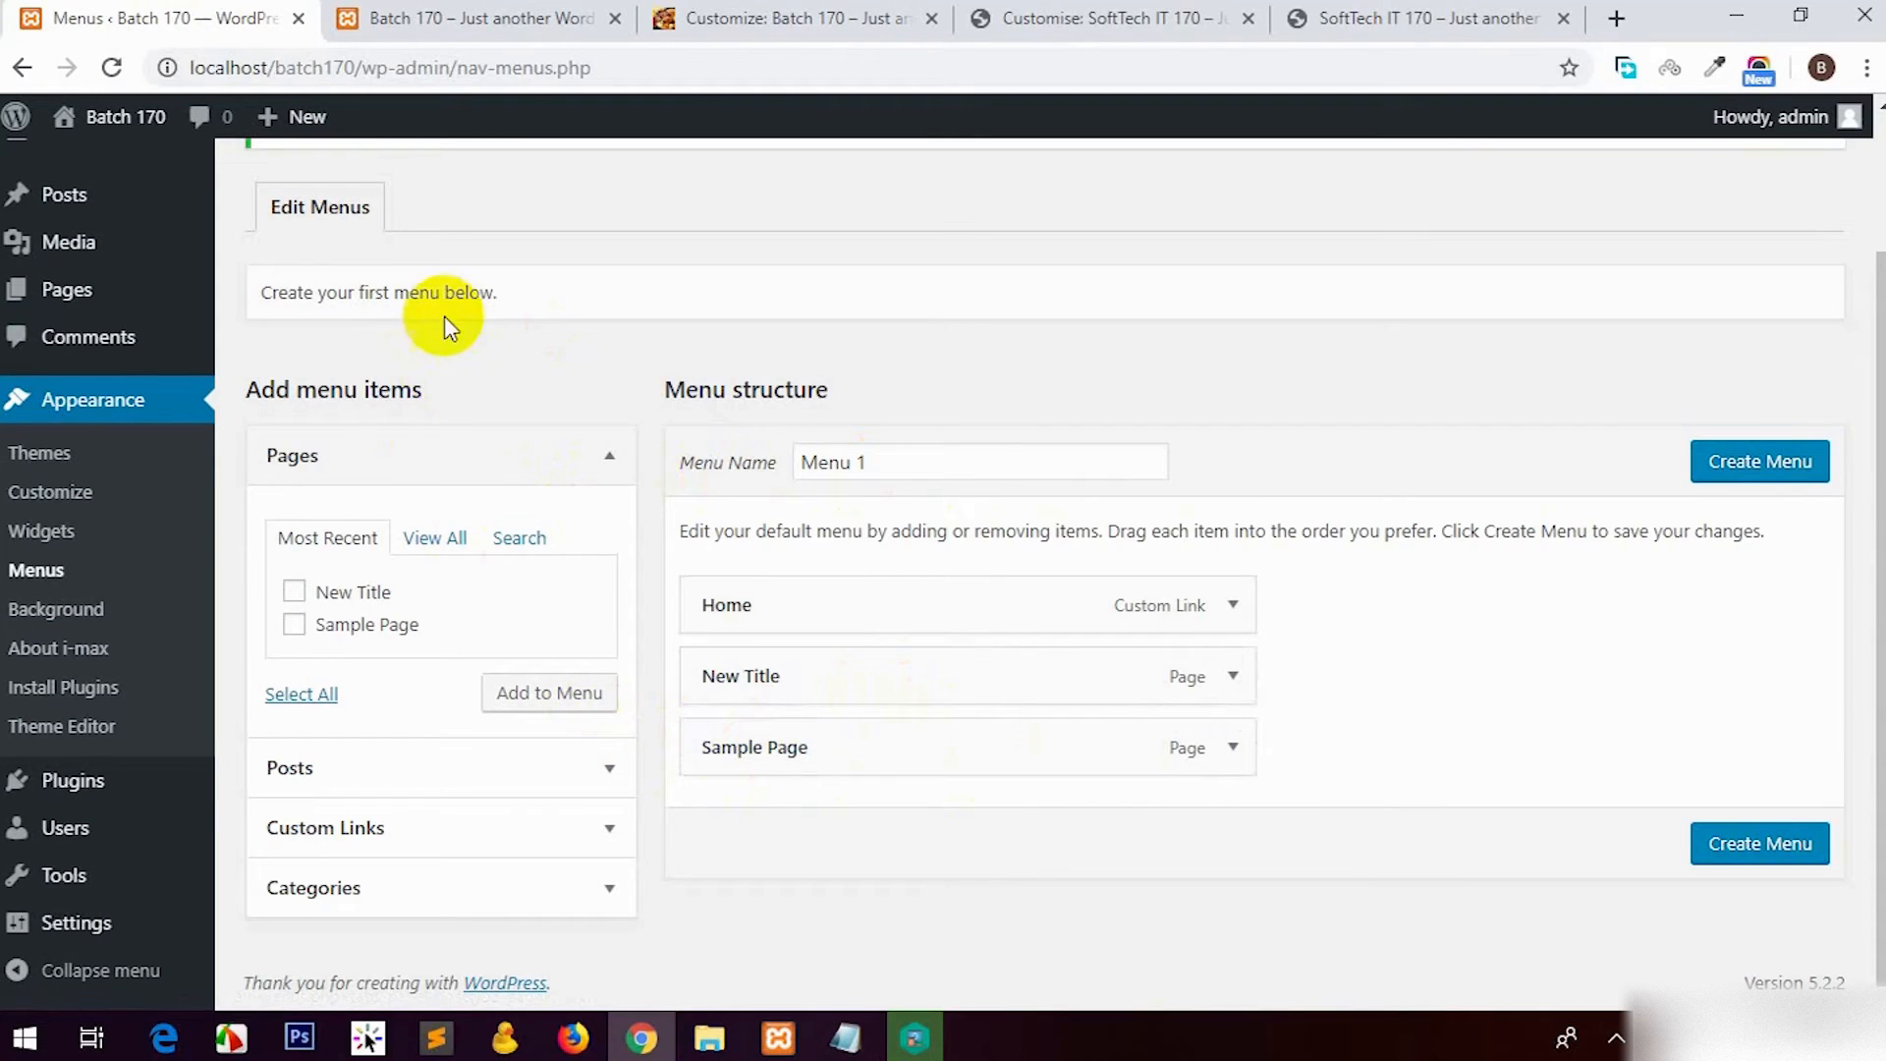
{"action": "scroll", "coordinate": [444, 324], "scroll_direction": "up", "scroll_amount": 2}
{"action": "scroll", "coordinate": [829, 640], "scroll_direction": "down", "scroll_amount": 2}
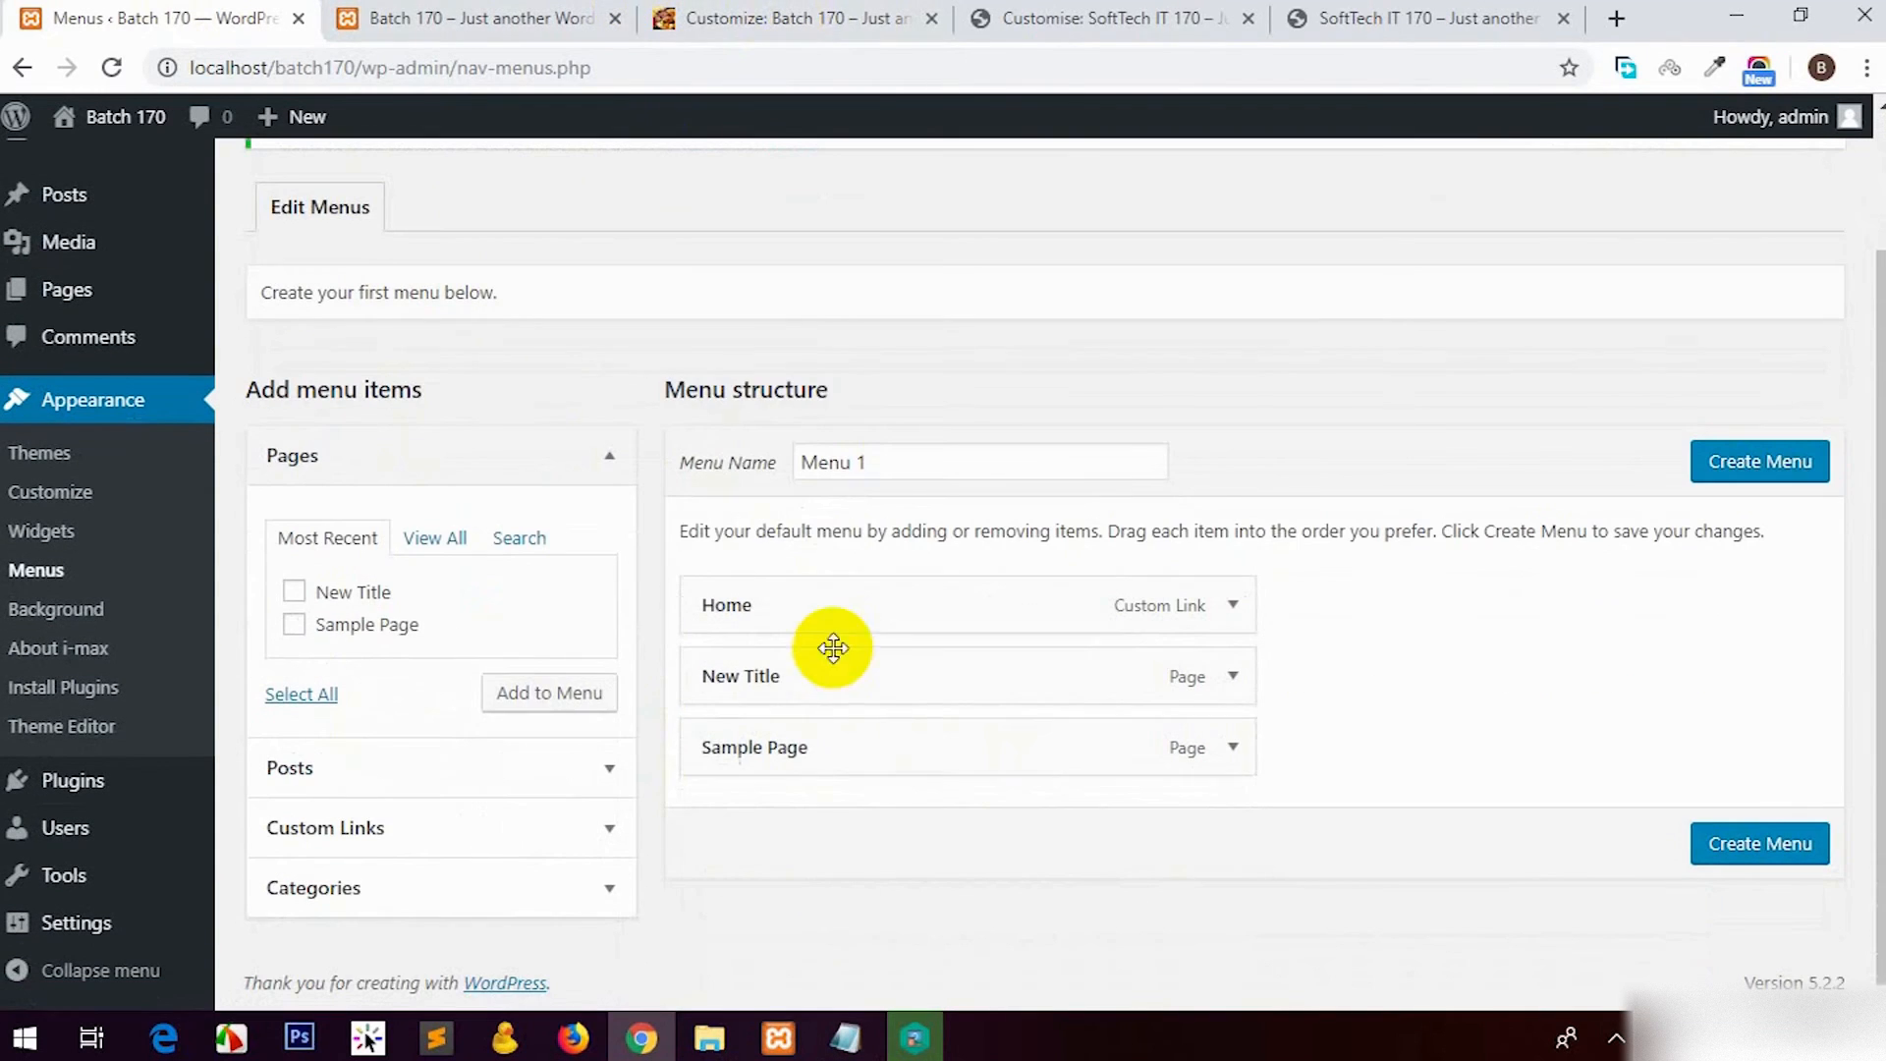
Step: View the New Title page from the Batch 170 site navigation, and return to the menu management page
{"action": "left_click", "coordinate": [433, 17]}
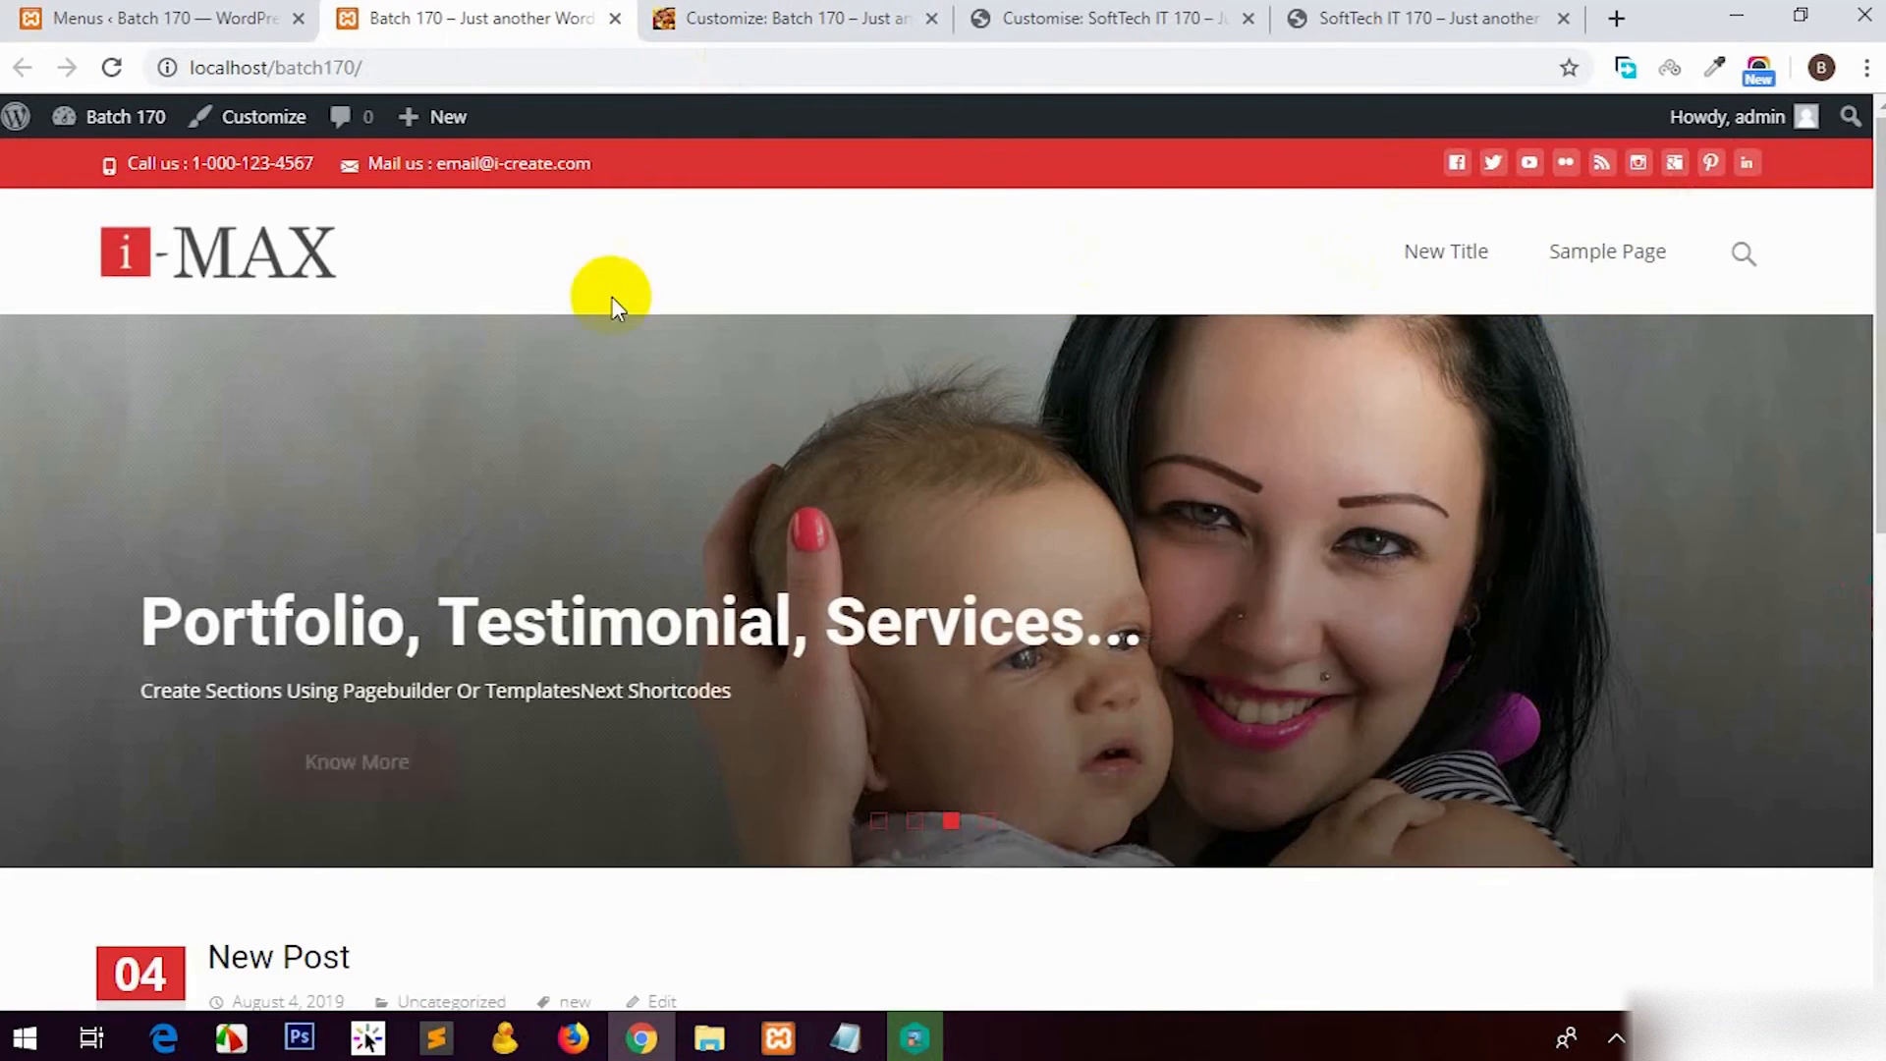
{"action": "left_click", "coordinate": [1435, 278]}
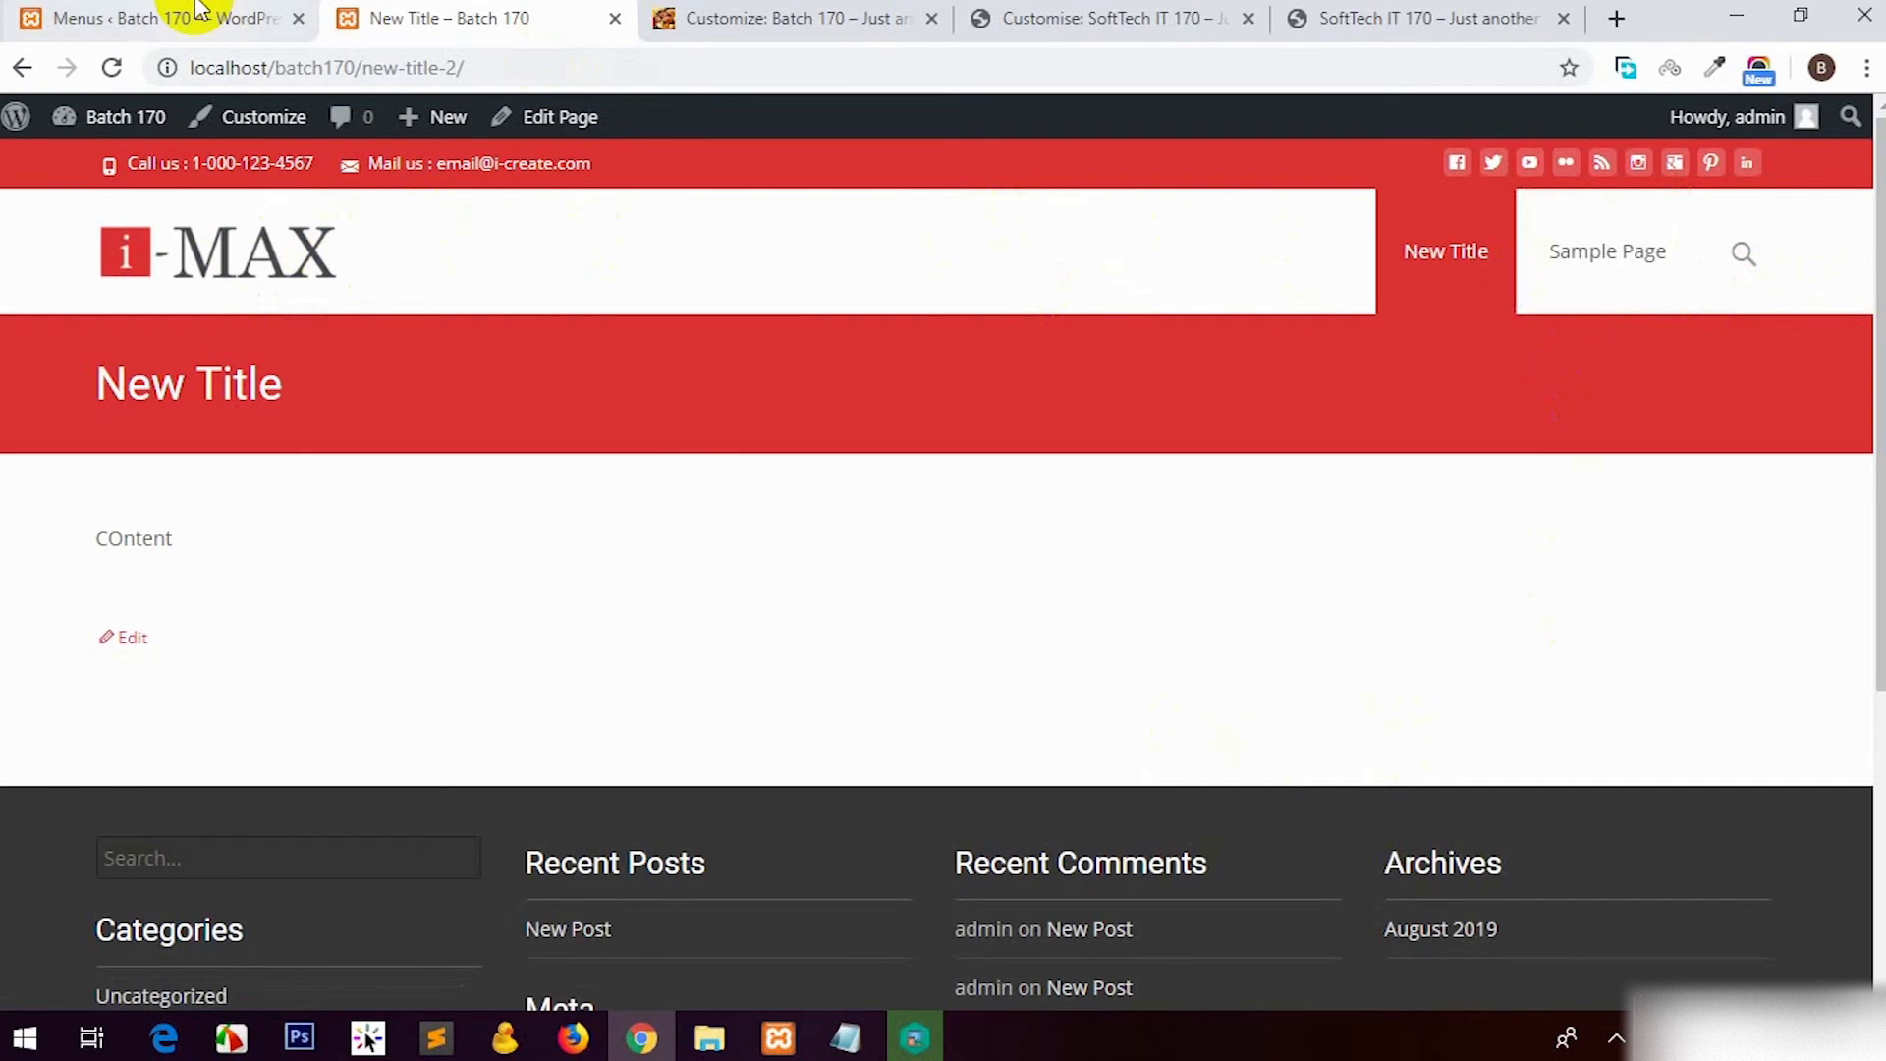
{"action": "left_click", "coordinate": [187, 17]}
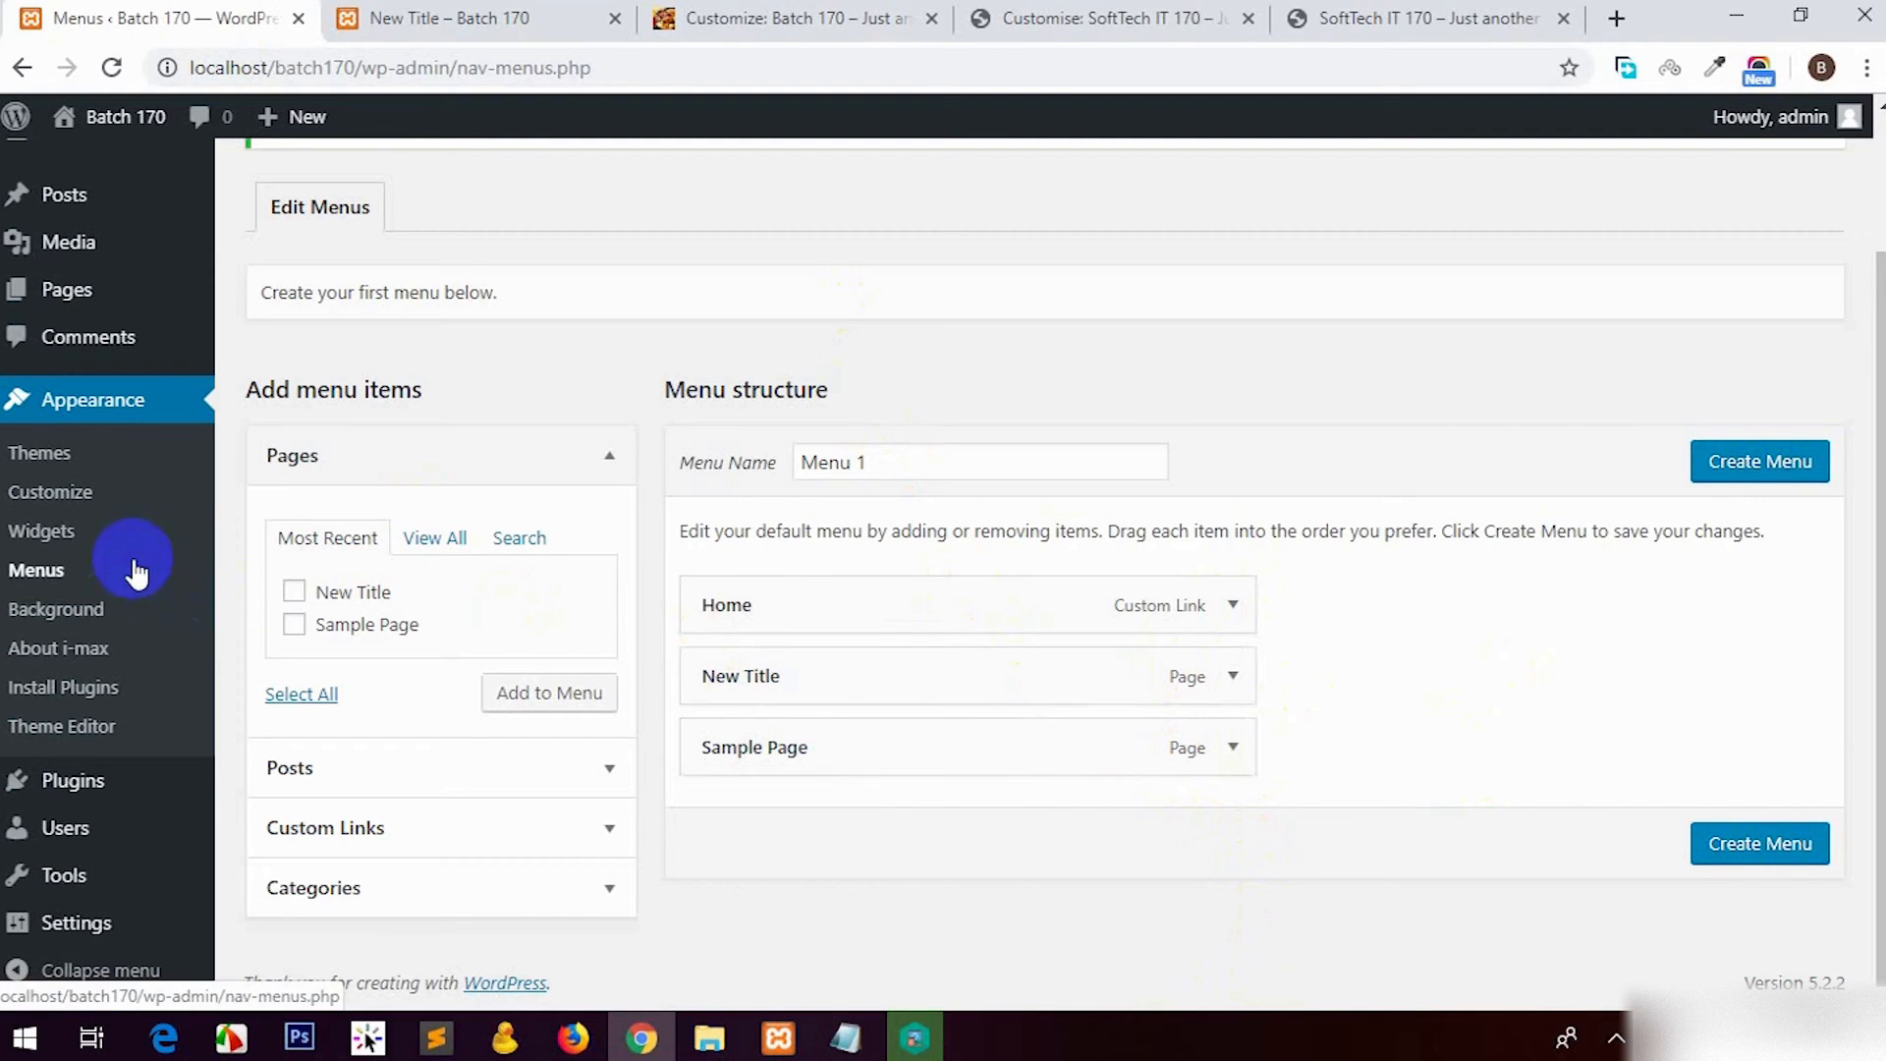
Step: Open the Batch 170 widget management page and examine the widgets in the site's home page footer
{"action": "left_click", "coordinate": [49, 531]}
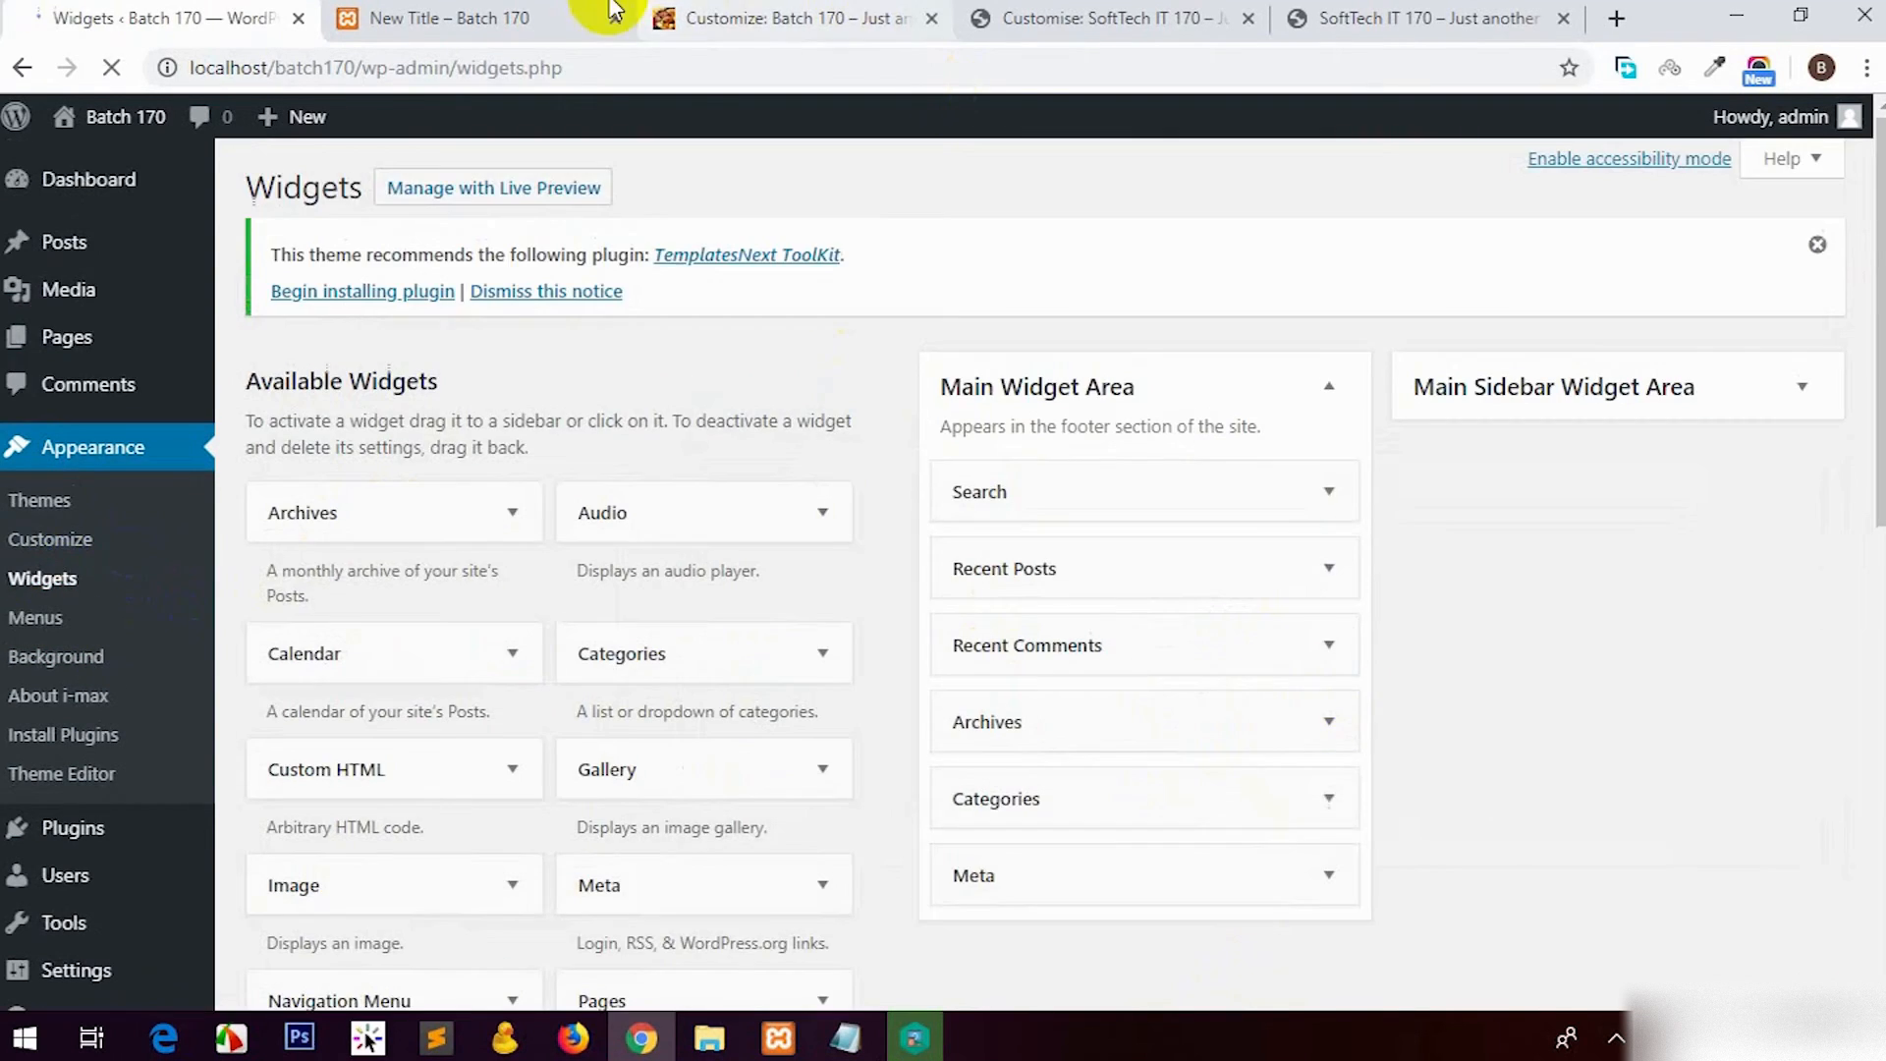
{"action": "left_click", "coordinate": [609, 12]}
{"action": "left_click", "coordinate": [317, 282]}
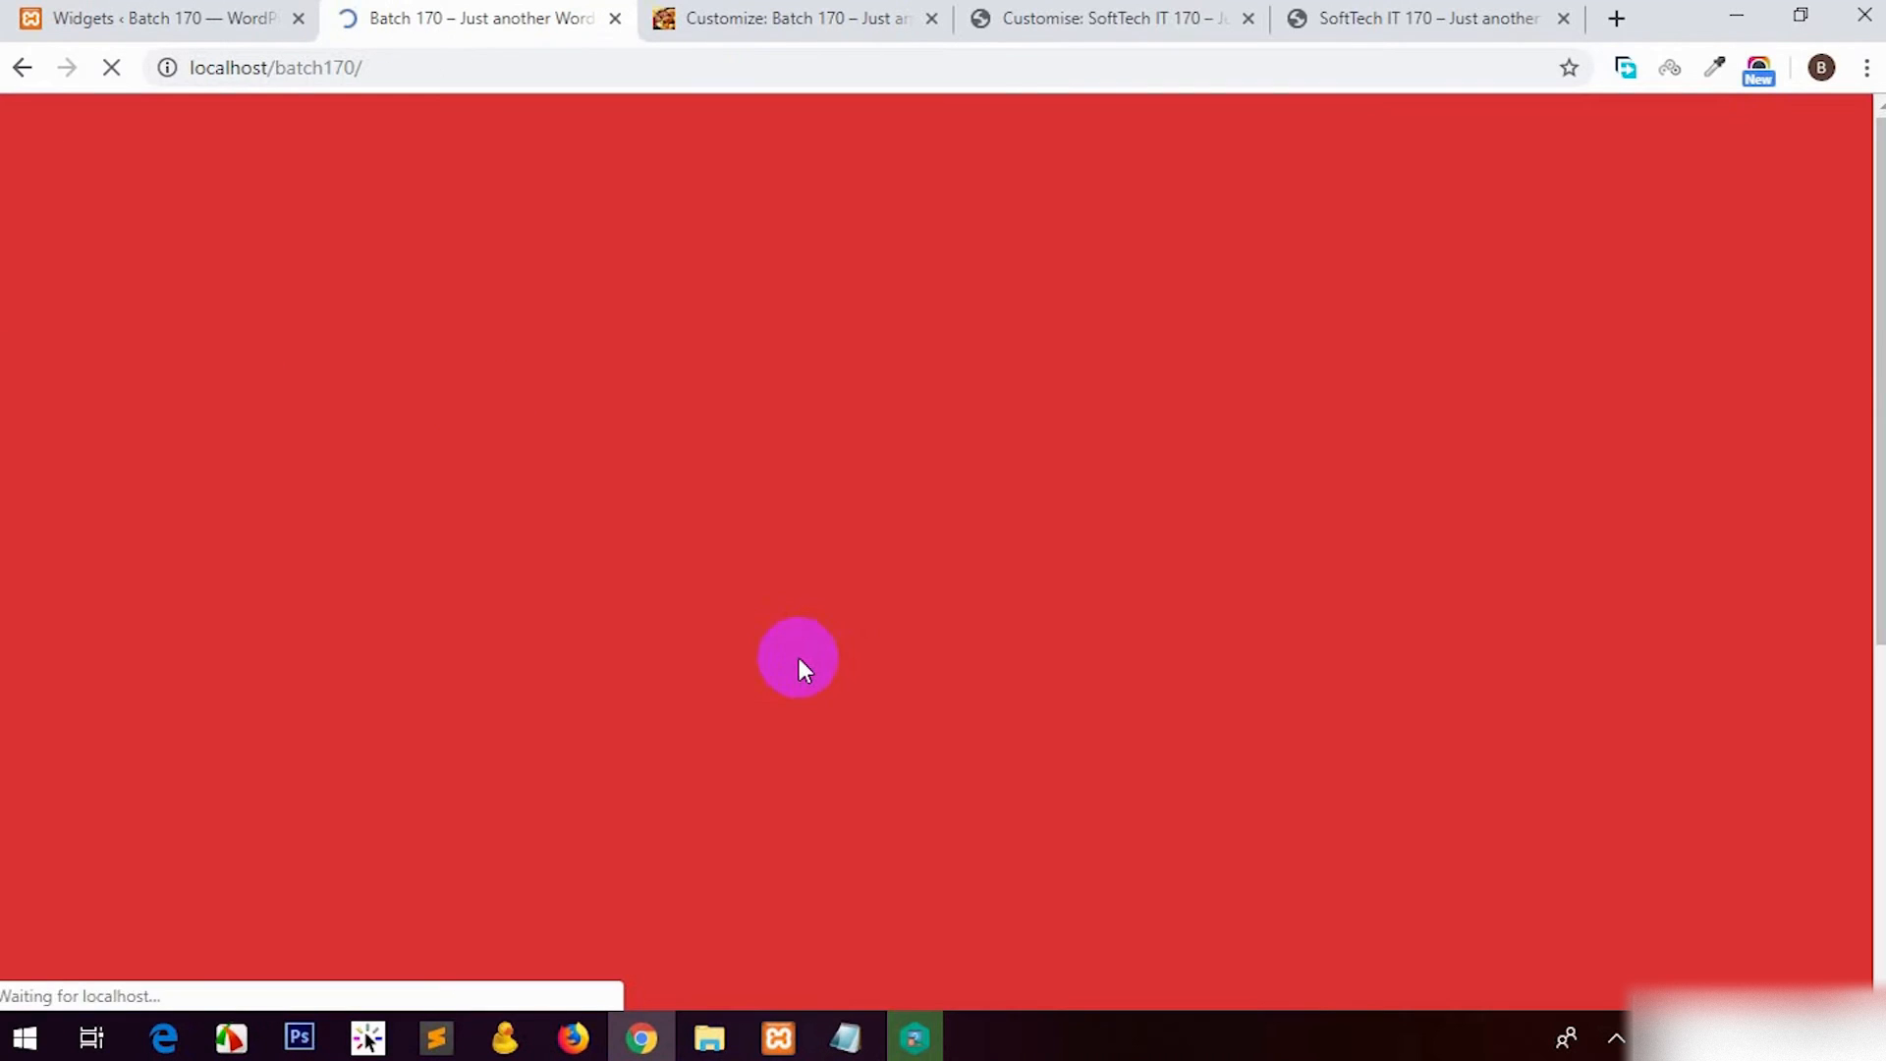
{"action": "scroll", "coordinate": [569, 749], "scroll_direction": "down", "scroll_amount": 5}
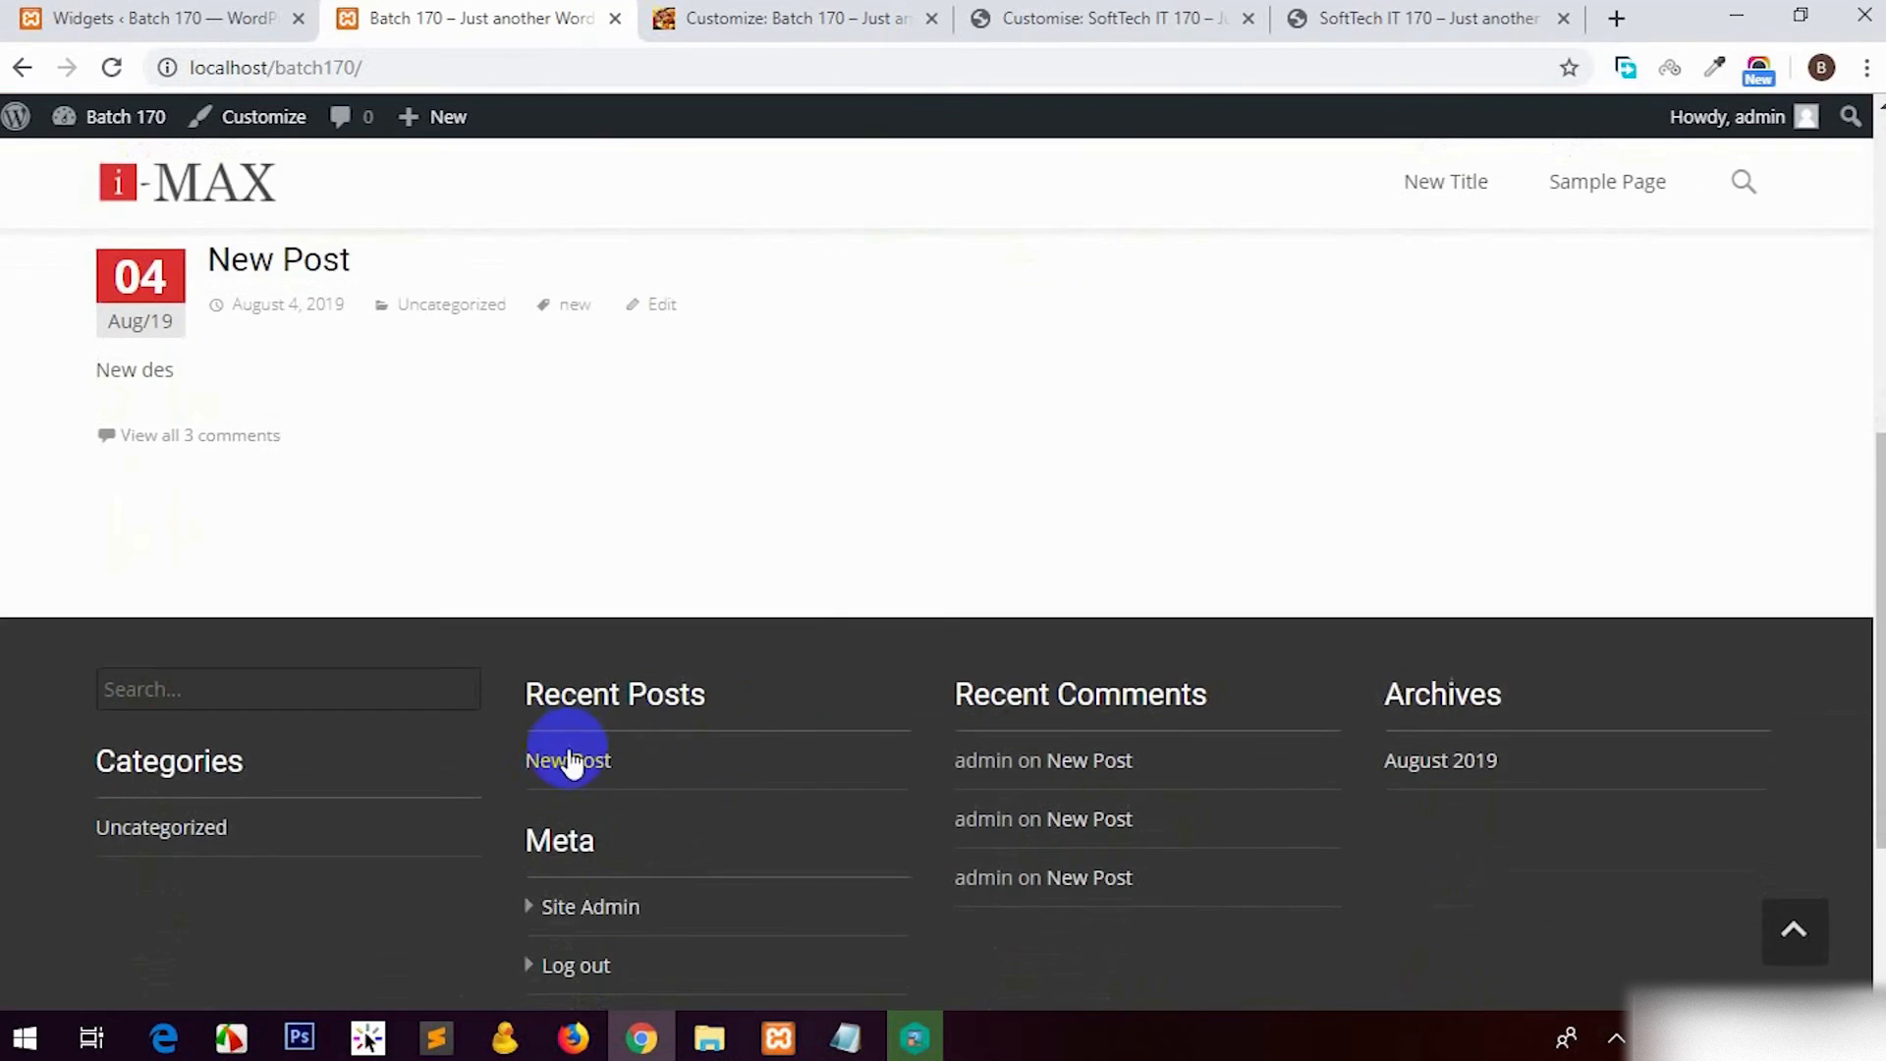
{"action": "scroll", "coordinate": [850, 590], "scroll_direction": "up", "scroll_amount": 3}
{"action": "left_click", "coordinate": [1414, 14]}
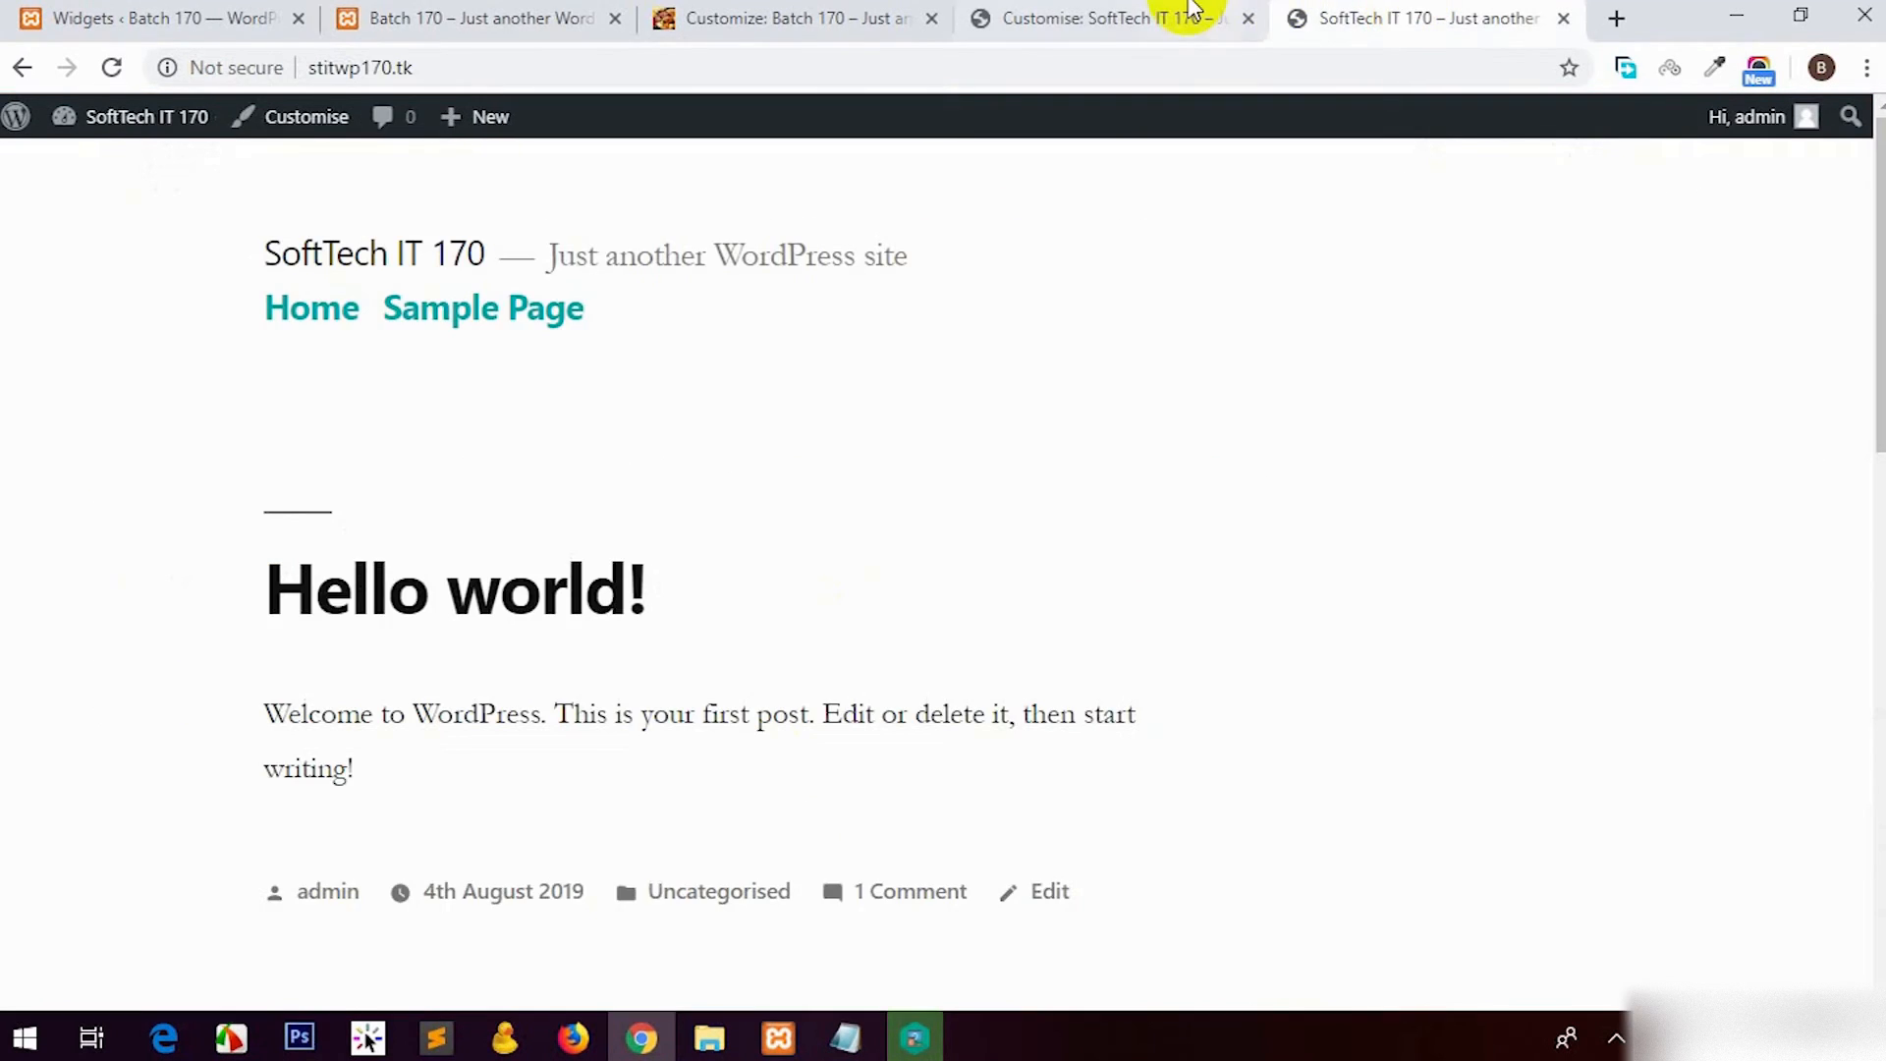
{"action": "left_click", "coordinate": [539, 14]}
{"action": "scroll", "coordinate": [810, 570], "scroll_direction": "down", "scroll_amount": 1}
{"action": "scroll", "coordinate": [825, 605], "scroll_direction": "down", "scroll_amount": 4}
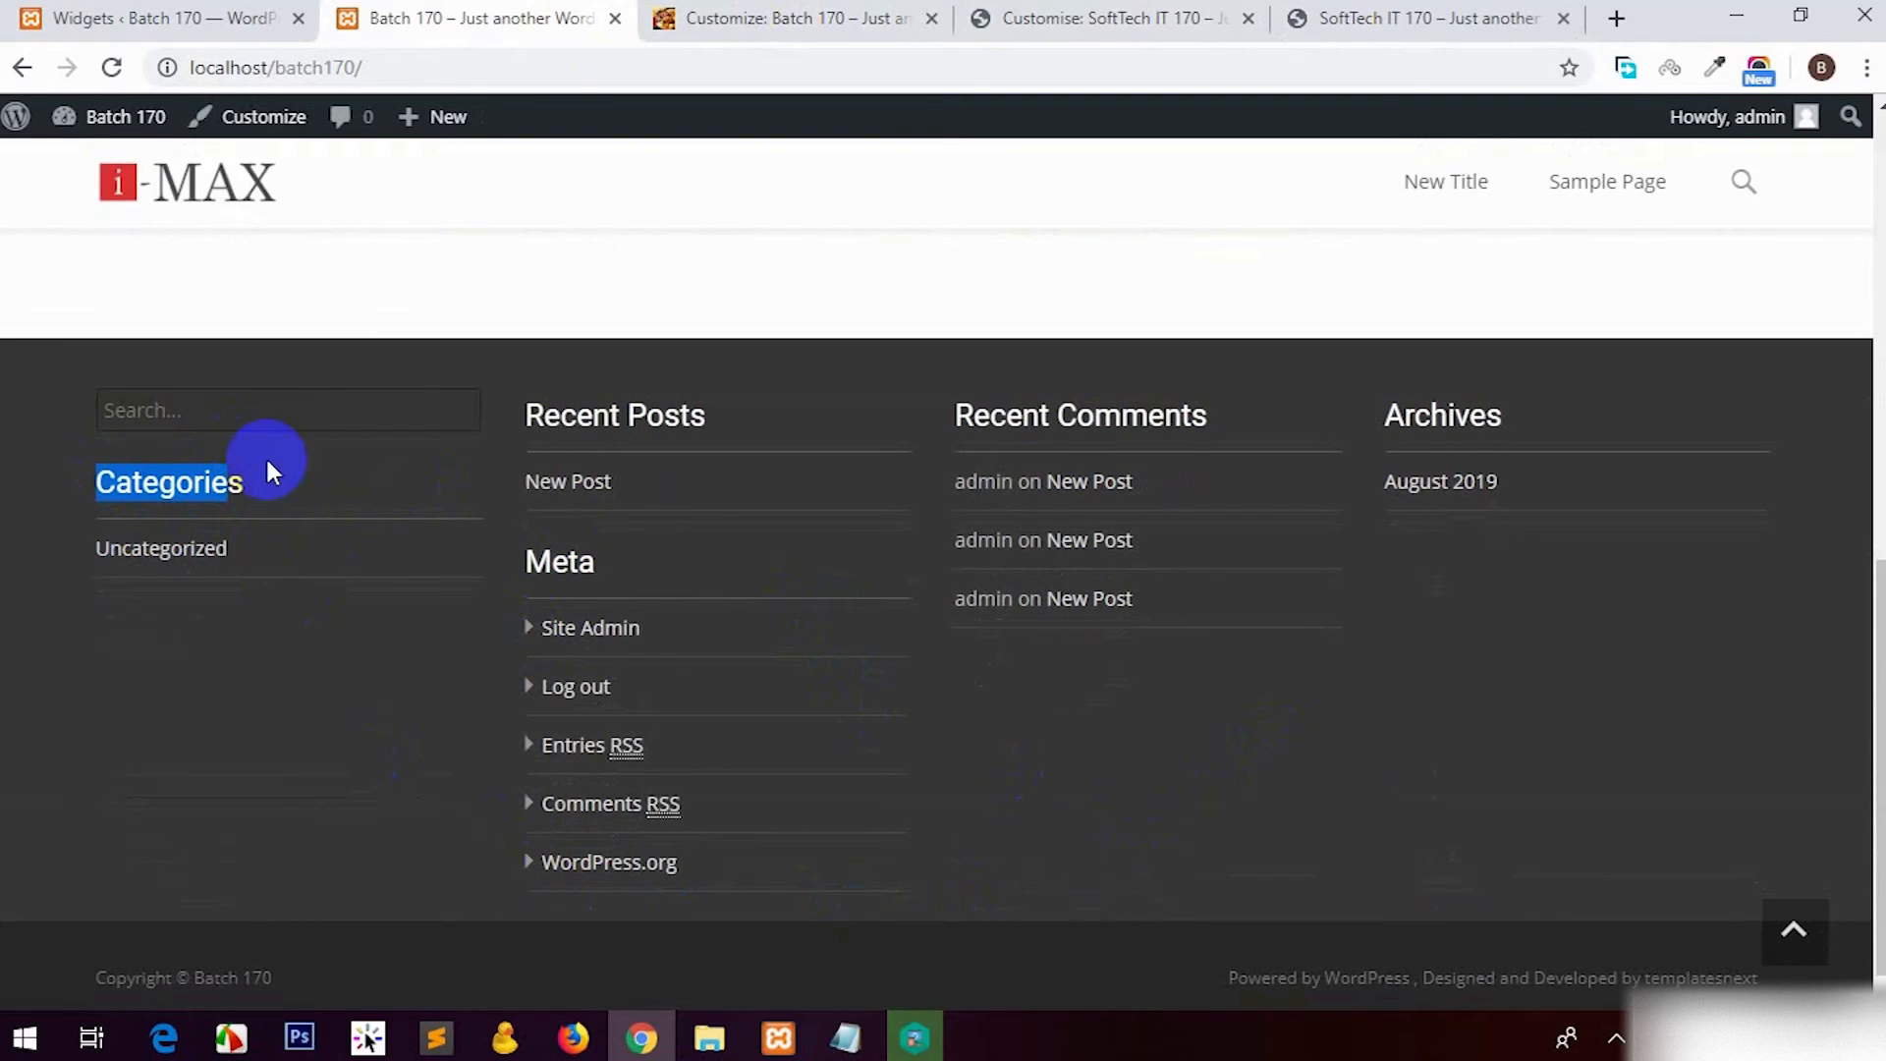
{"action": "left_click", "coordinate": [261, 408]}
{"action": "left_click", "coordinate": [279, 491]}
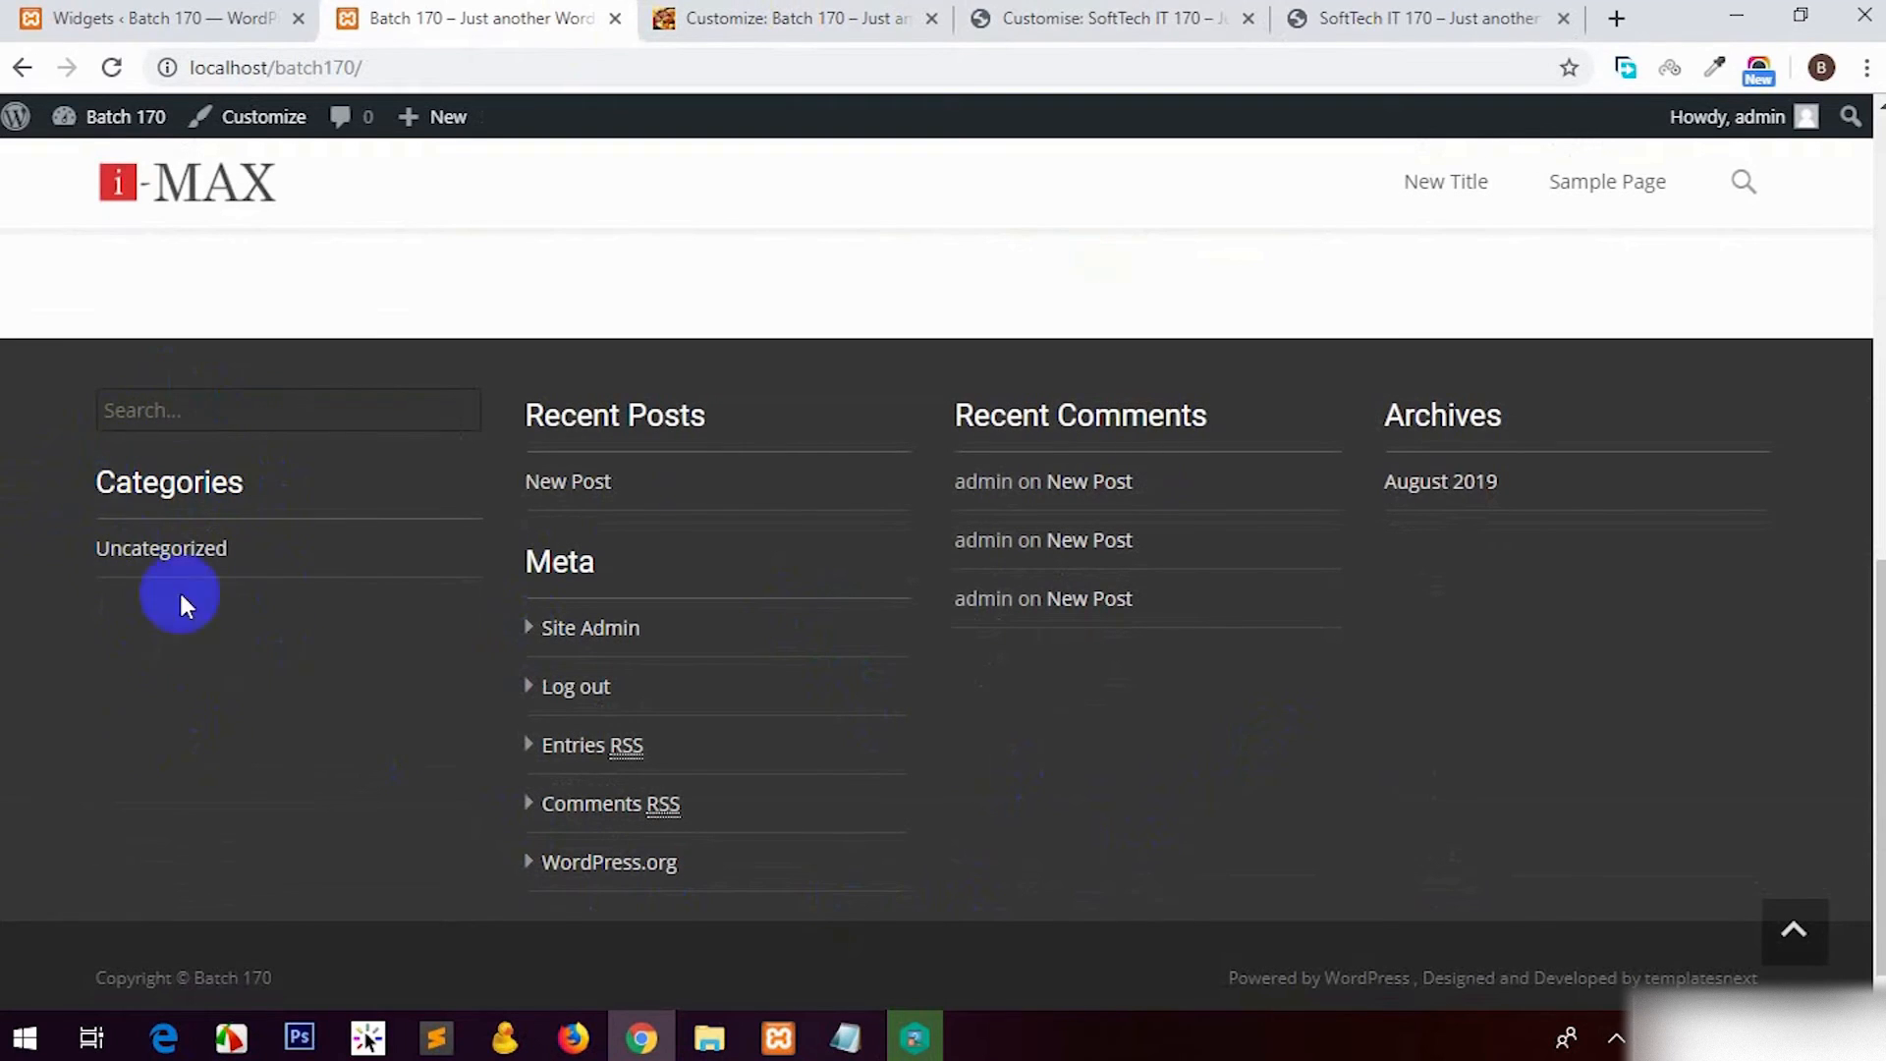
Step: Look through the available widgets and the Main Widget Area, and expand the Main Sidebar Widget Area
{"action": "left_click", "coordinate": [181, 18]}
{"action": "scroll", "coordinate": [1349, 668], "scroll_direction": "down", "scroll_amount": 3}
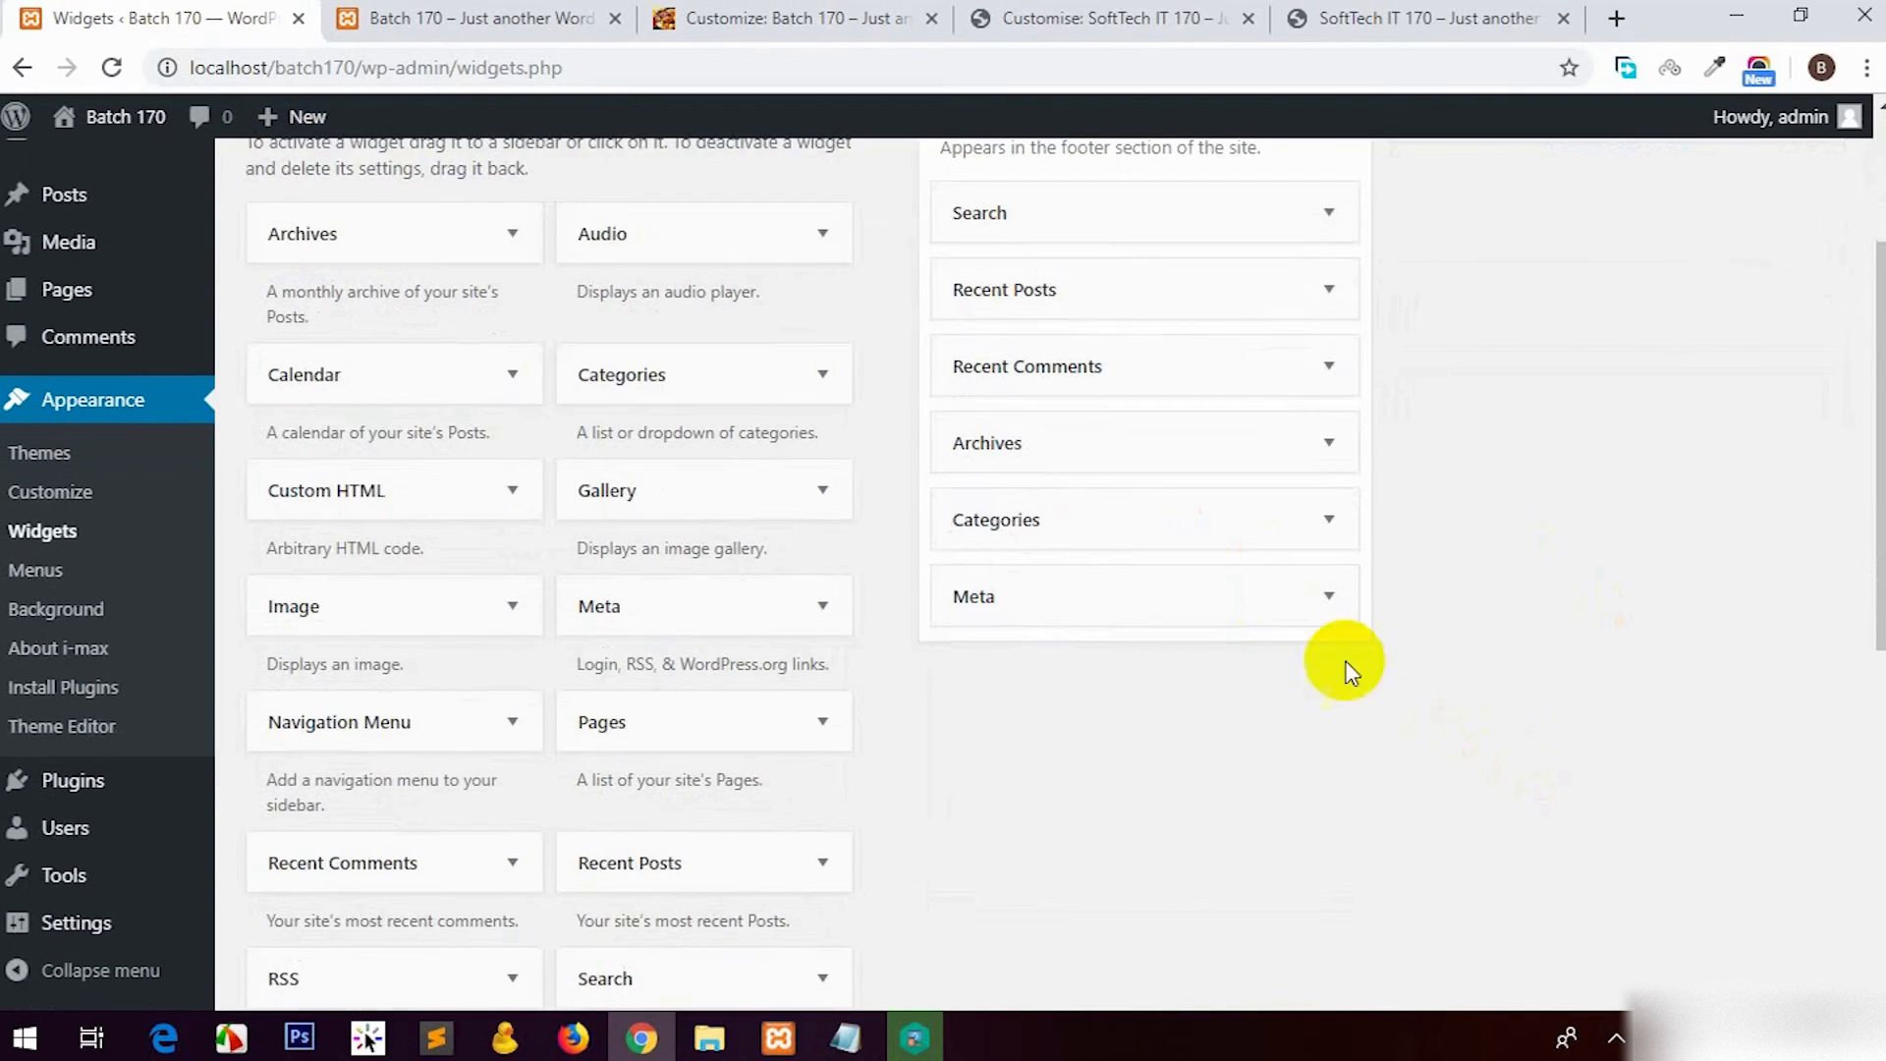
{"action": "scroll", "coordinate": [1110, 700], "scroll_direction": "down", "scroll_amount": 4}
{"action": "scroll", "coordinate": [1106, 700], "scroll_direction": "up", "scroll_amount": 7}
{"action": "left_click", "coordinate": [1802, 388]}
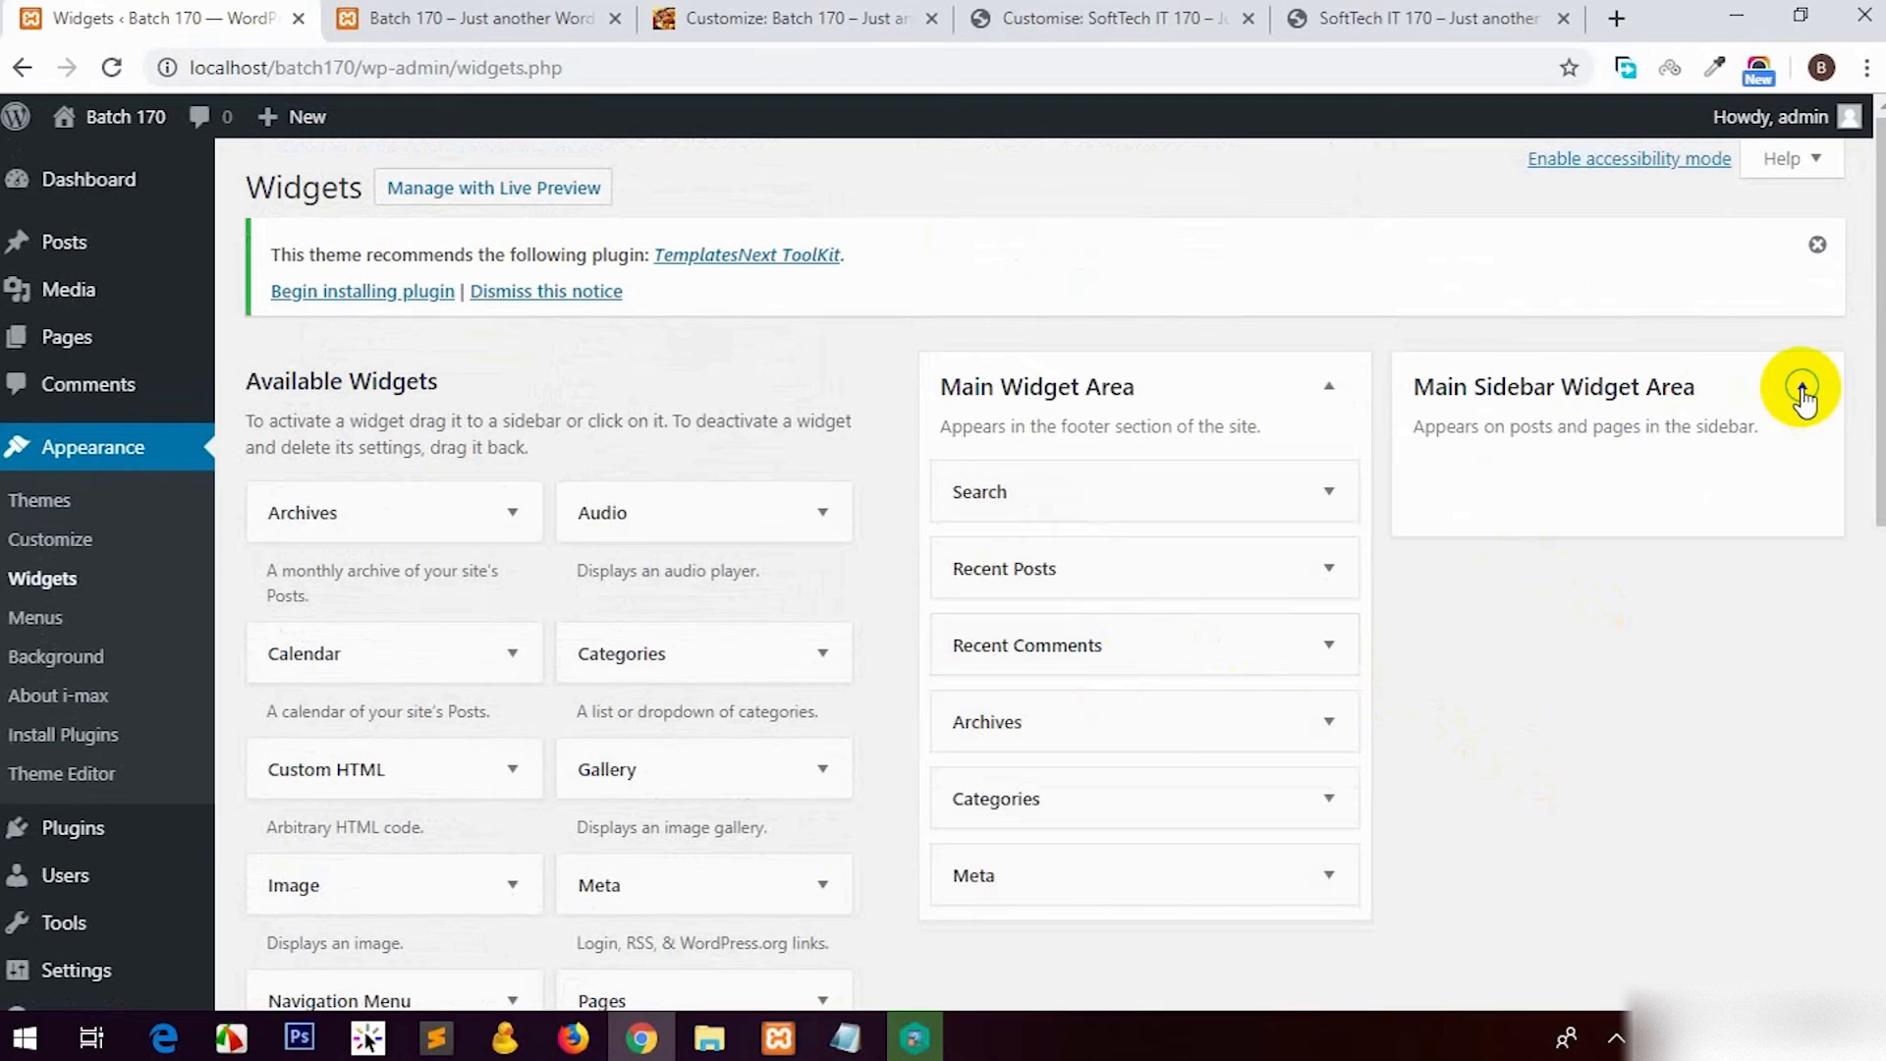
{"action": "scroll", "coordinate": [1130, 864], "scroll_direction": "down", "scroll_amount": 2}
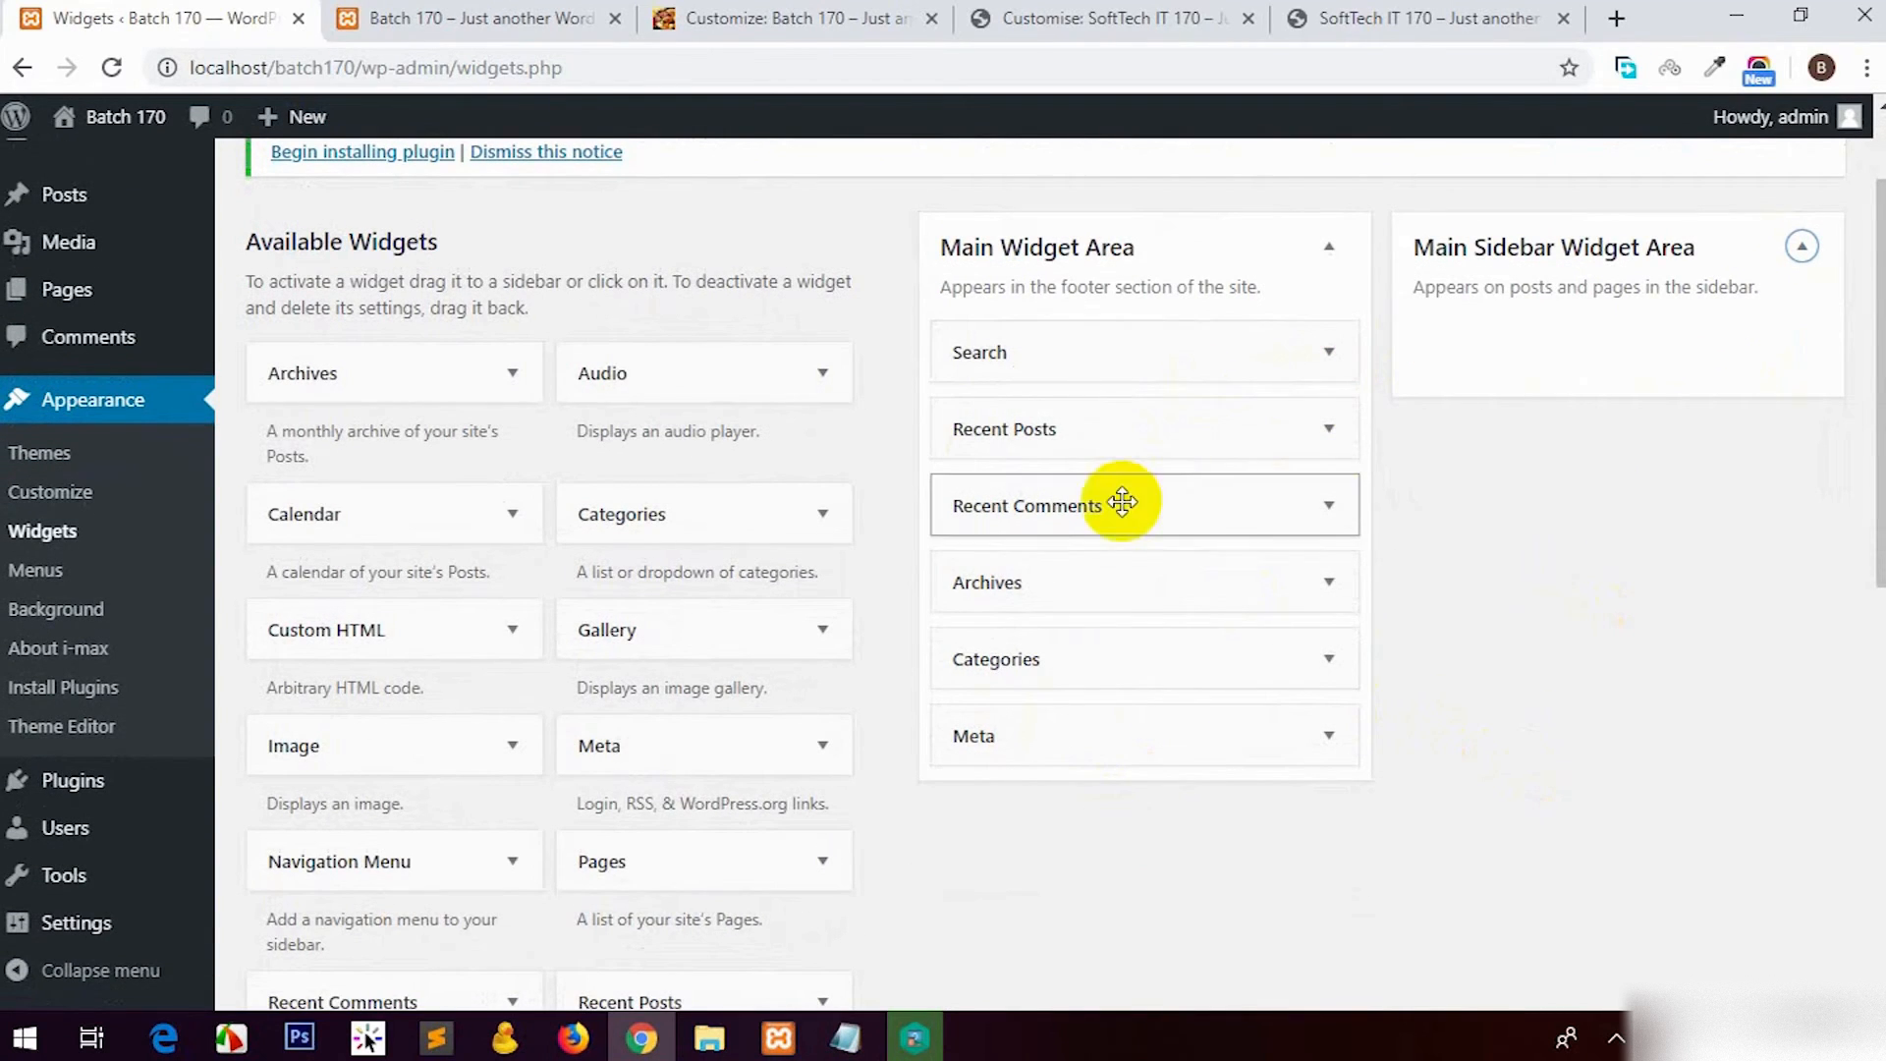
Step: Check the site's footer against the widget lists, and collapse the Main Sidebar Widget Area
{"action": "left_click", "coordinate": [433, 23]}
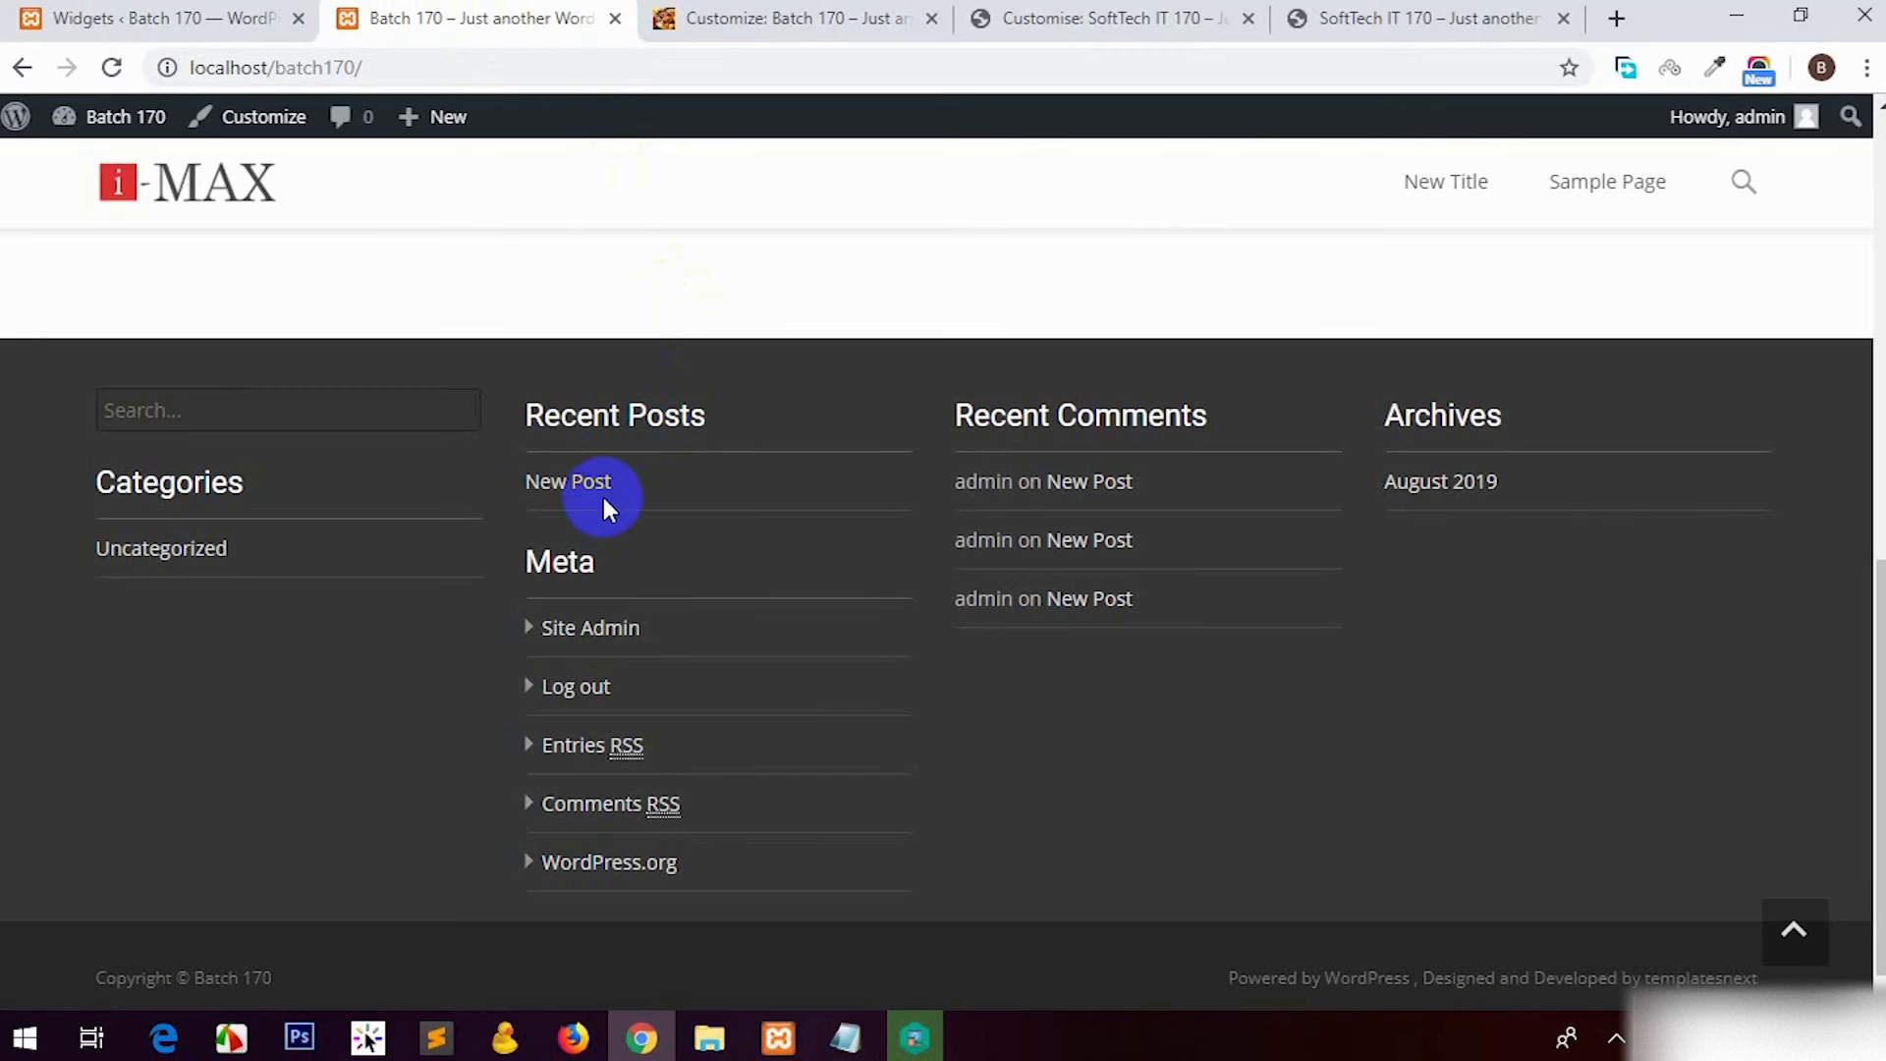
{"action": "left_click", "coordinate": [280, 18]}
{"action": "scroll", "coordinate": [632, 724], "scroll_direction": "down", "scroll_amount": 3}
{"action": "scroll", "coordinate": [476, 750], "scroll_direction": "down", "scroll_amount": 6}
{"action": "scroll", "coordinate": [800, 875], "scroll_direction": "up", "scroll_amount": 10}
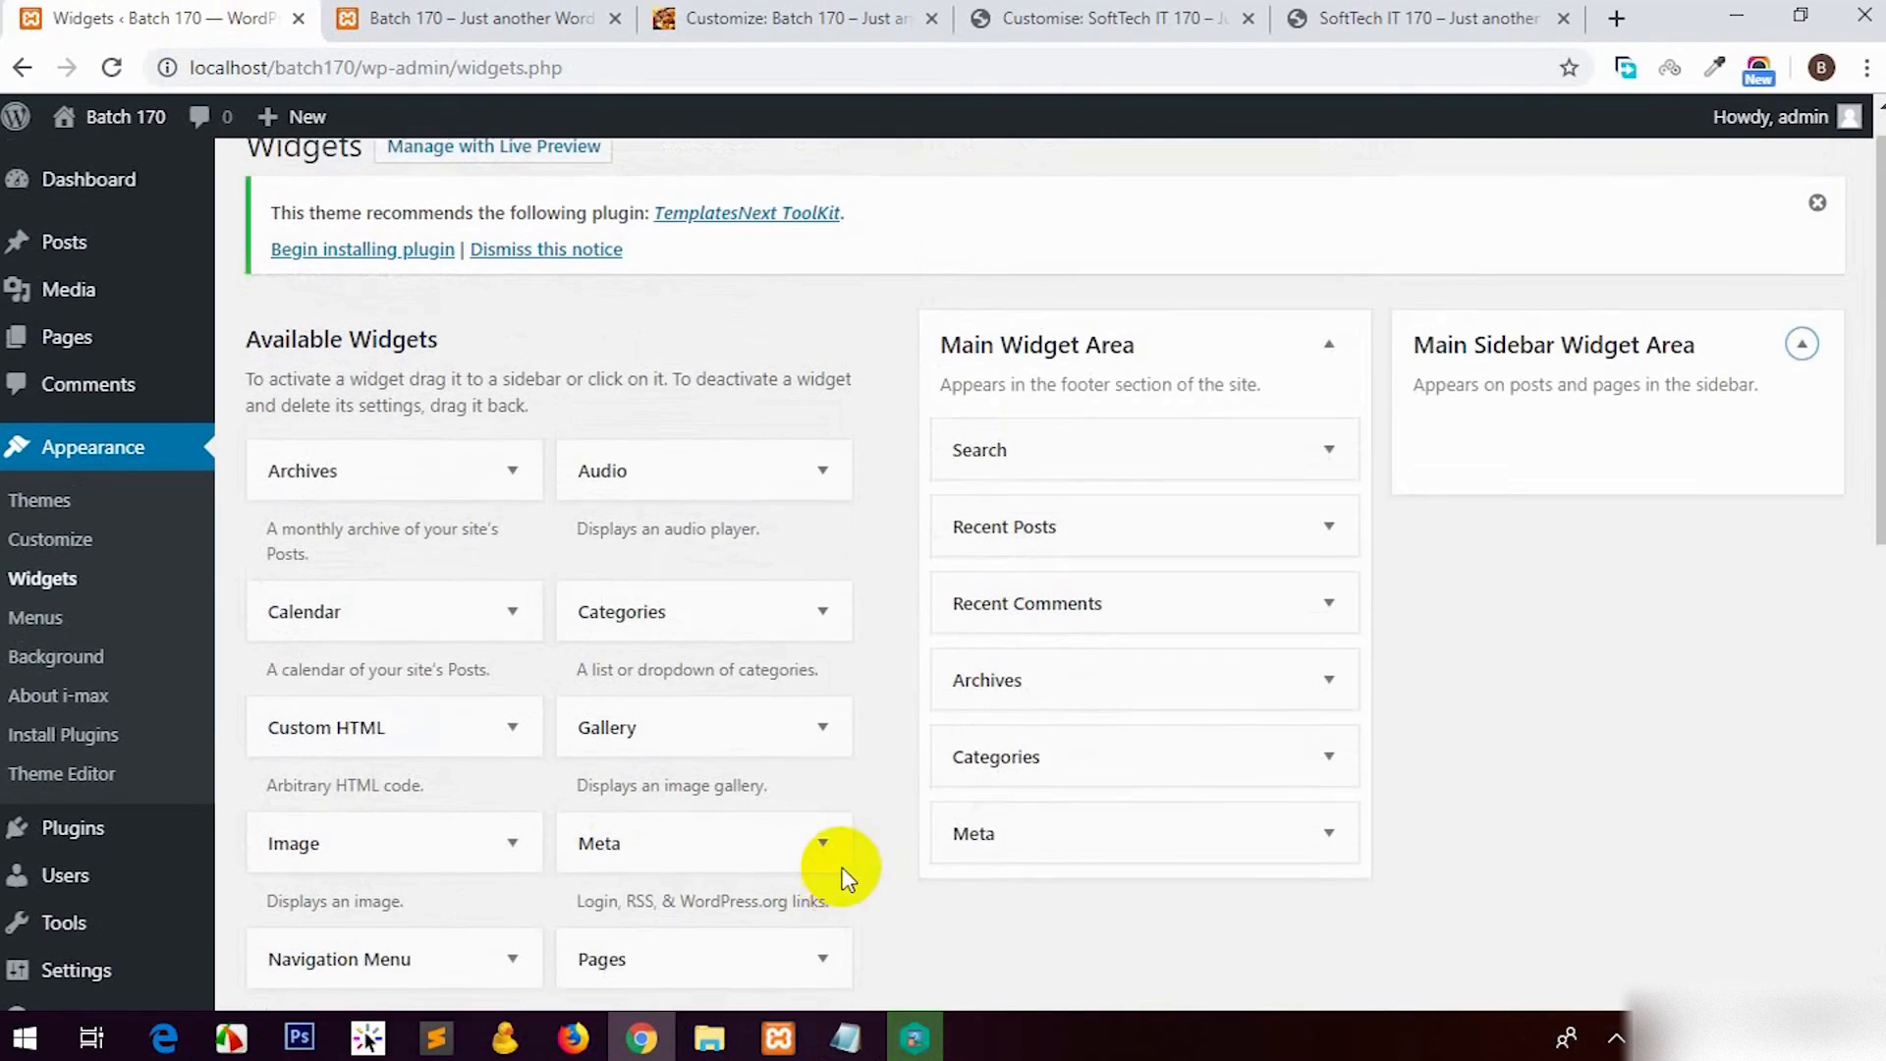
{"action": "scroll", "coordinate": [847, 877], "scroll_direction": "up", "scroll_amount": 1}
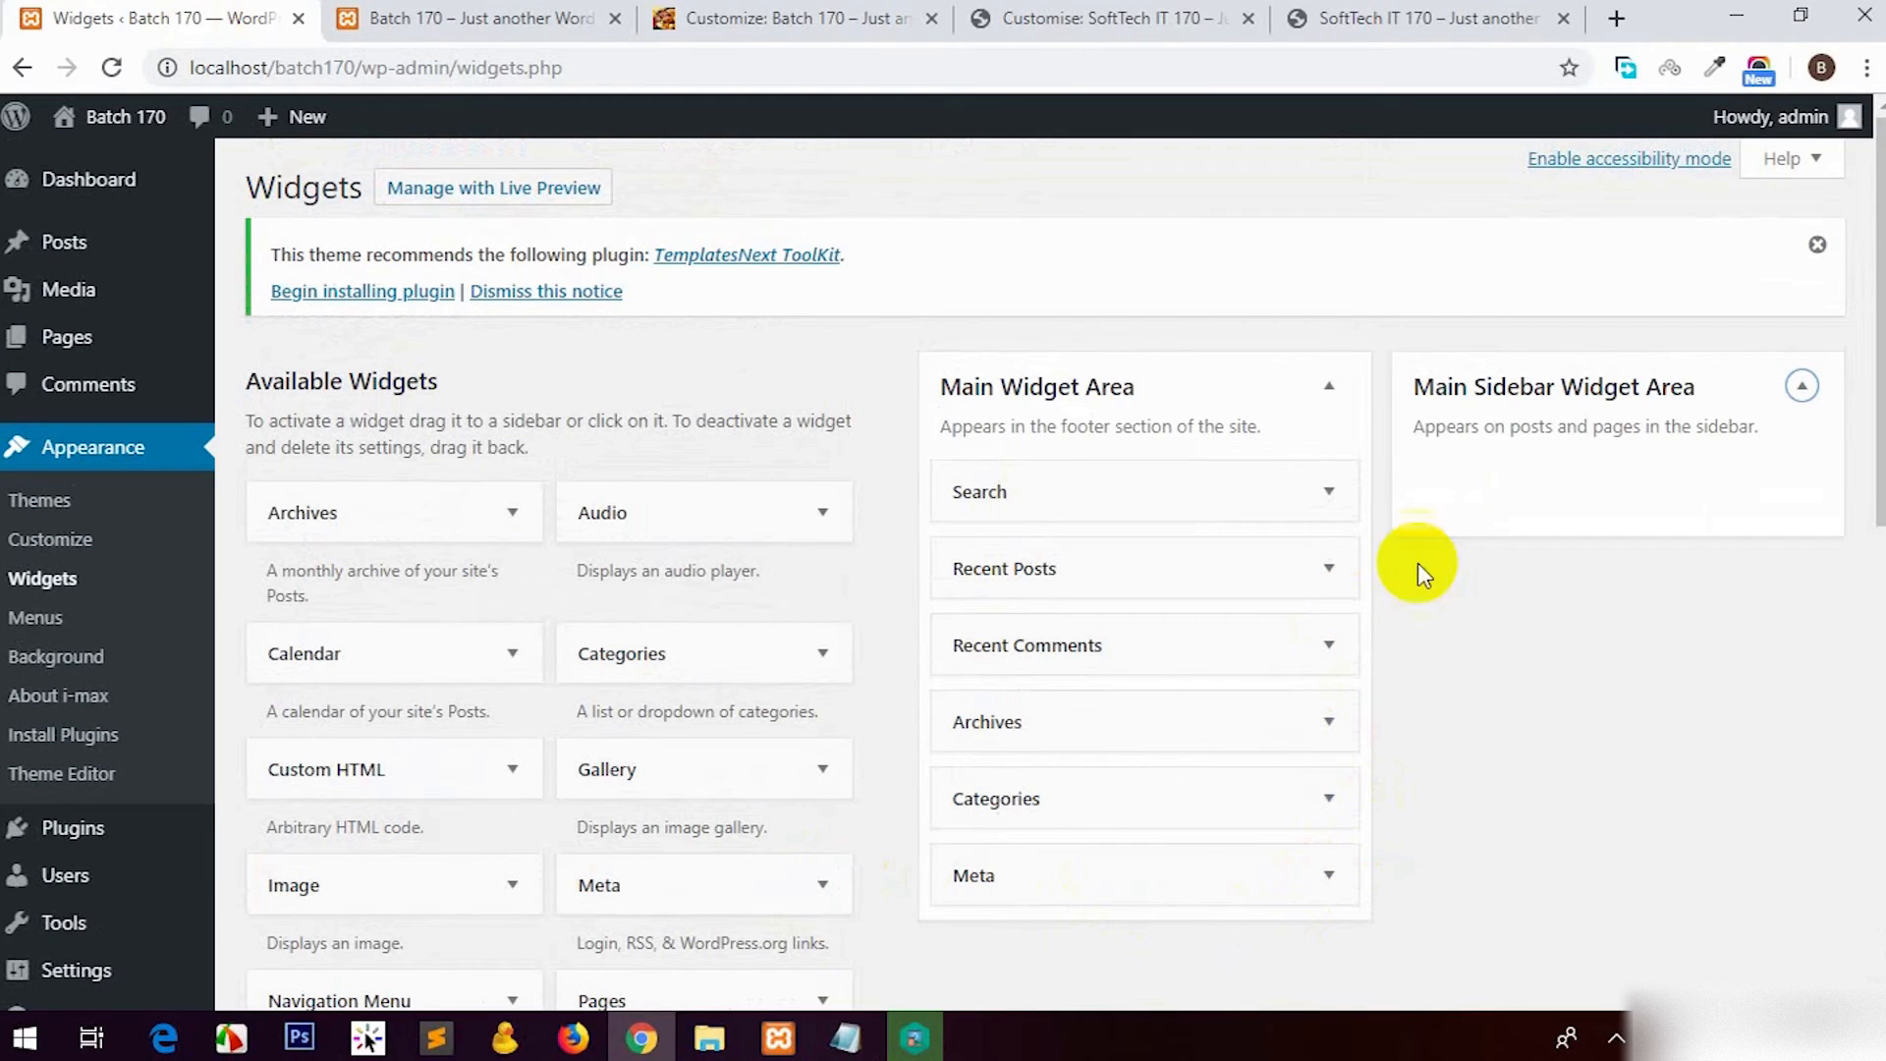
{"action": "left_click", "coordinate": [1801, 385]}
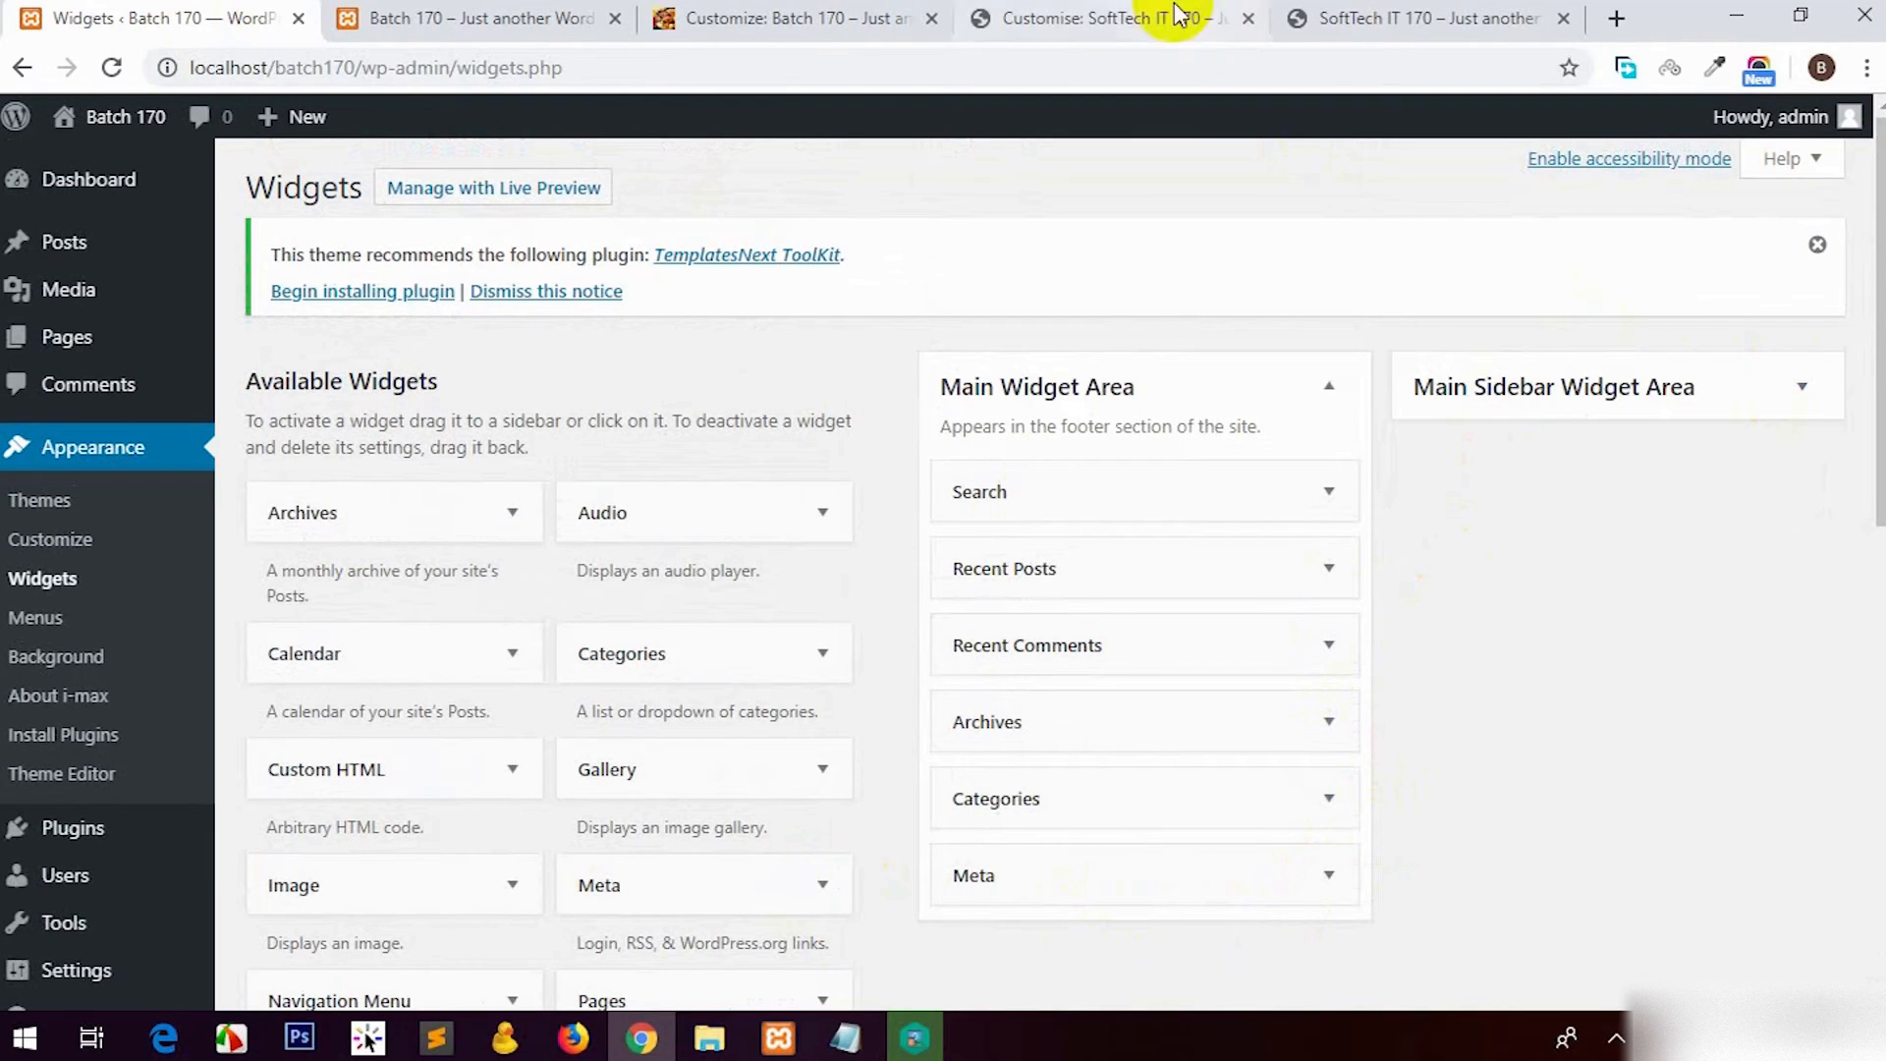
Step: Return to the live SoftTech IT 170 site and open its Hello world! post
{"action": "left_click", "coordinate": [1100, 18]}
{"action": "left_click", "coordinate": [1297, 19]}
{"action": "left_click", "coordinate": [1233, 22]}
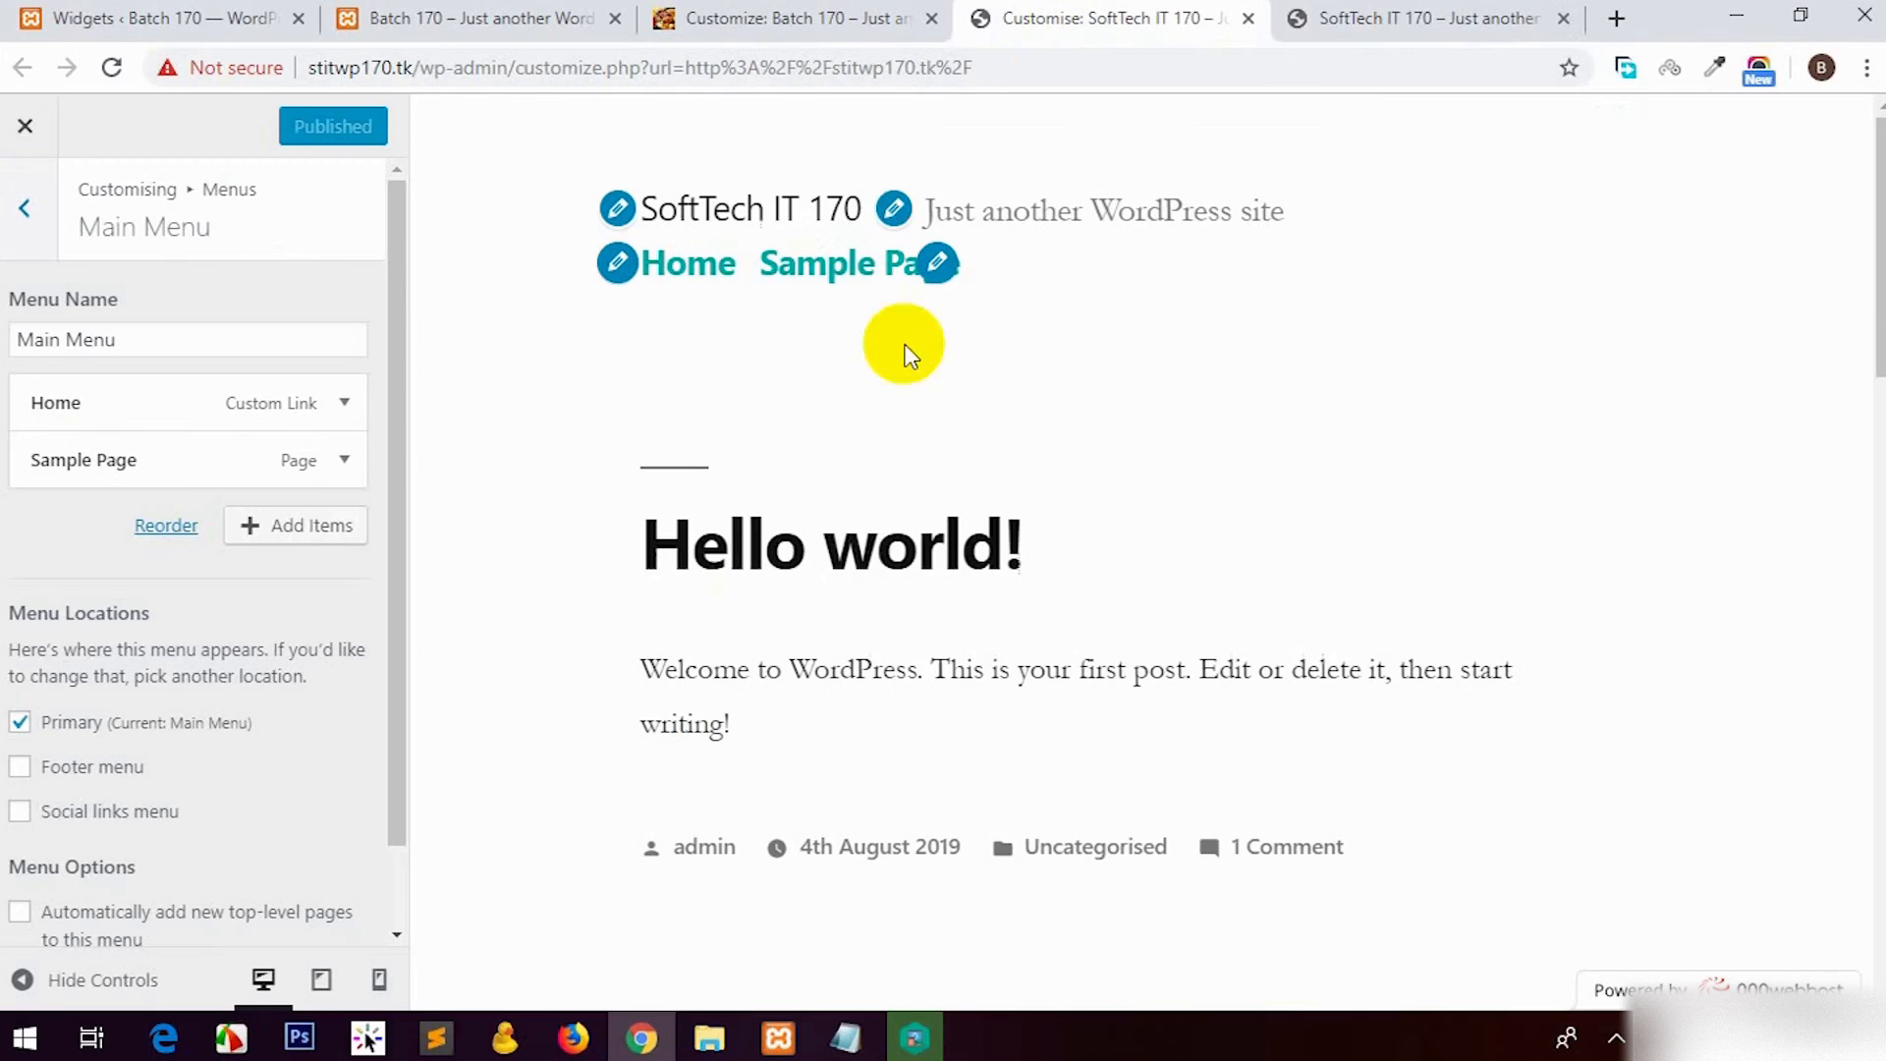
{"action": "left_click", "coordinate": [1307, 19]}
{"action": "left_click", "coordinate": [439, 605]}
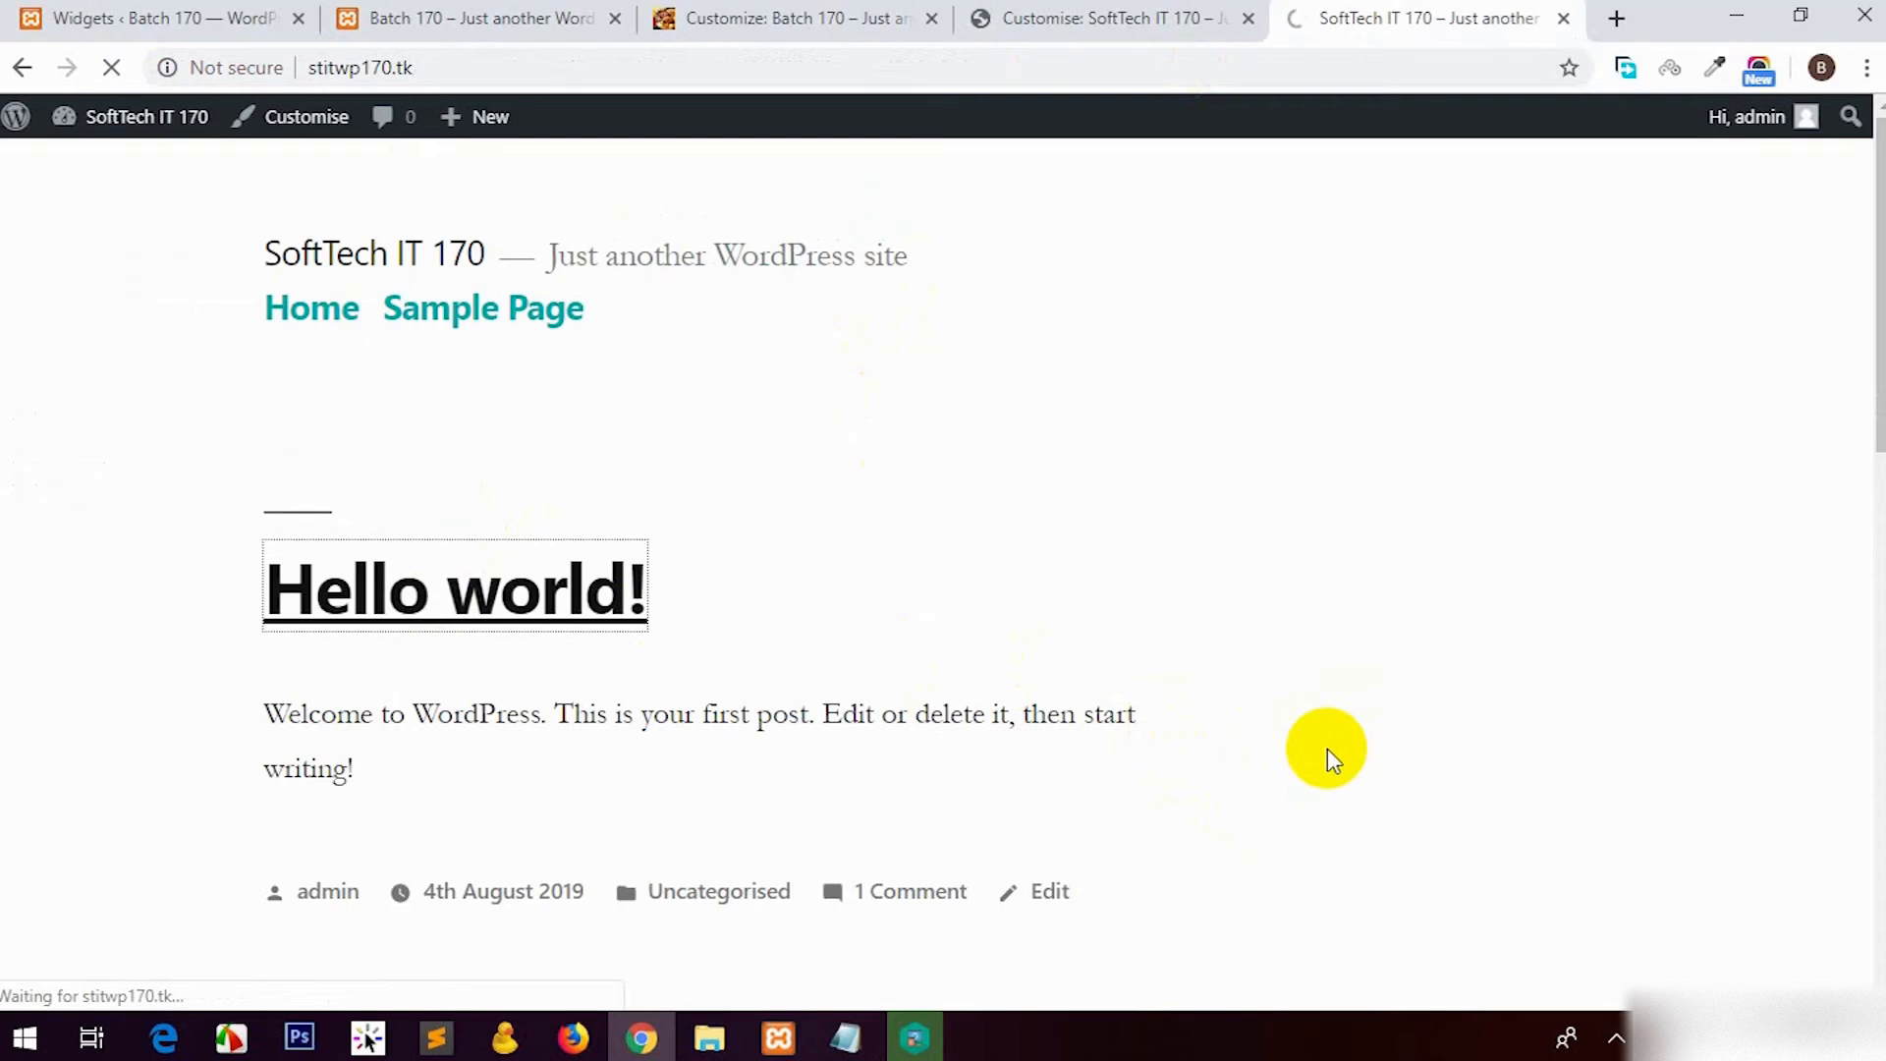
Step: Close the live site's customizer tab, open its admin dashboard in a new tab, and place that tab before the site's tab
{"action": "middle_click", "coordinate": [1159, 9]}
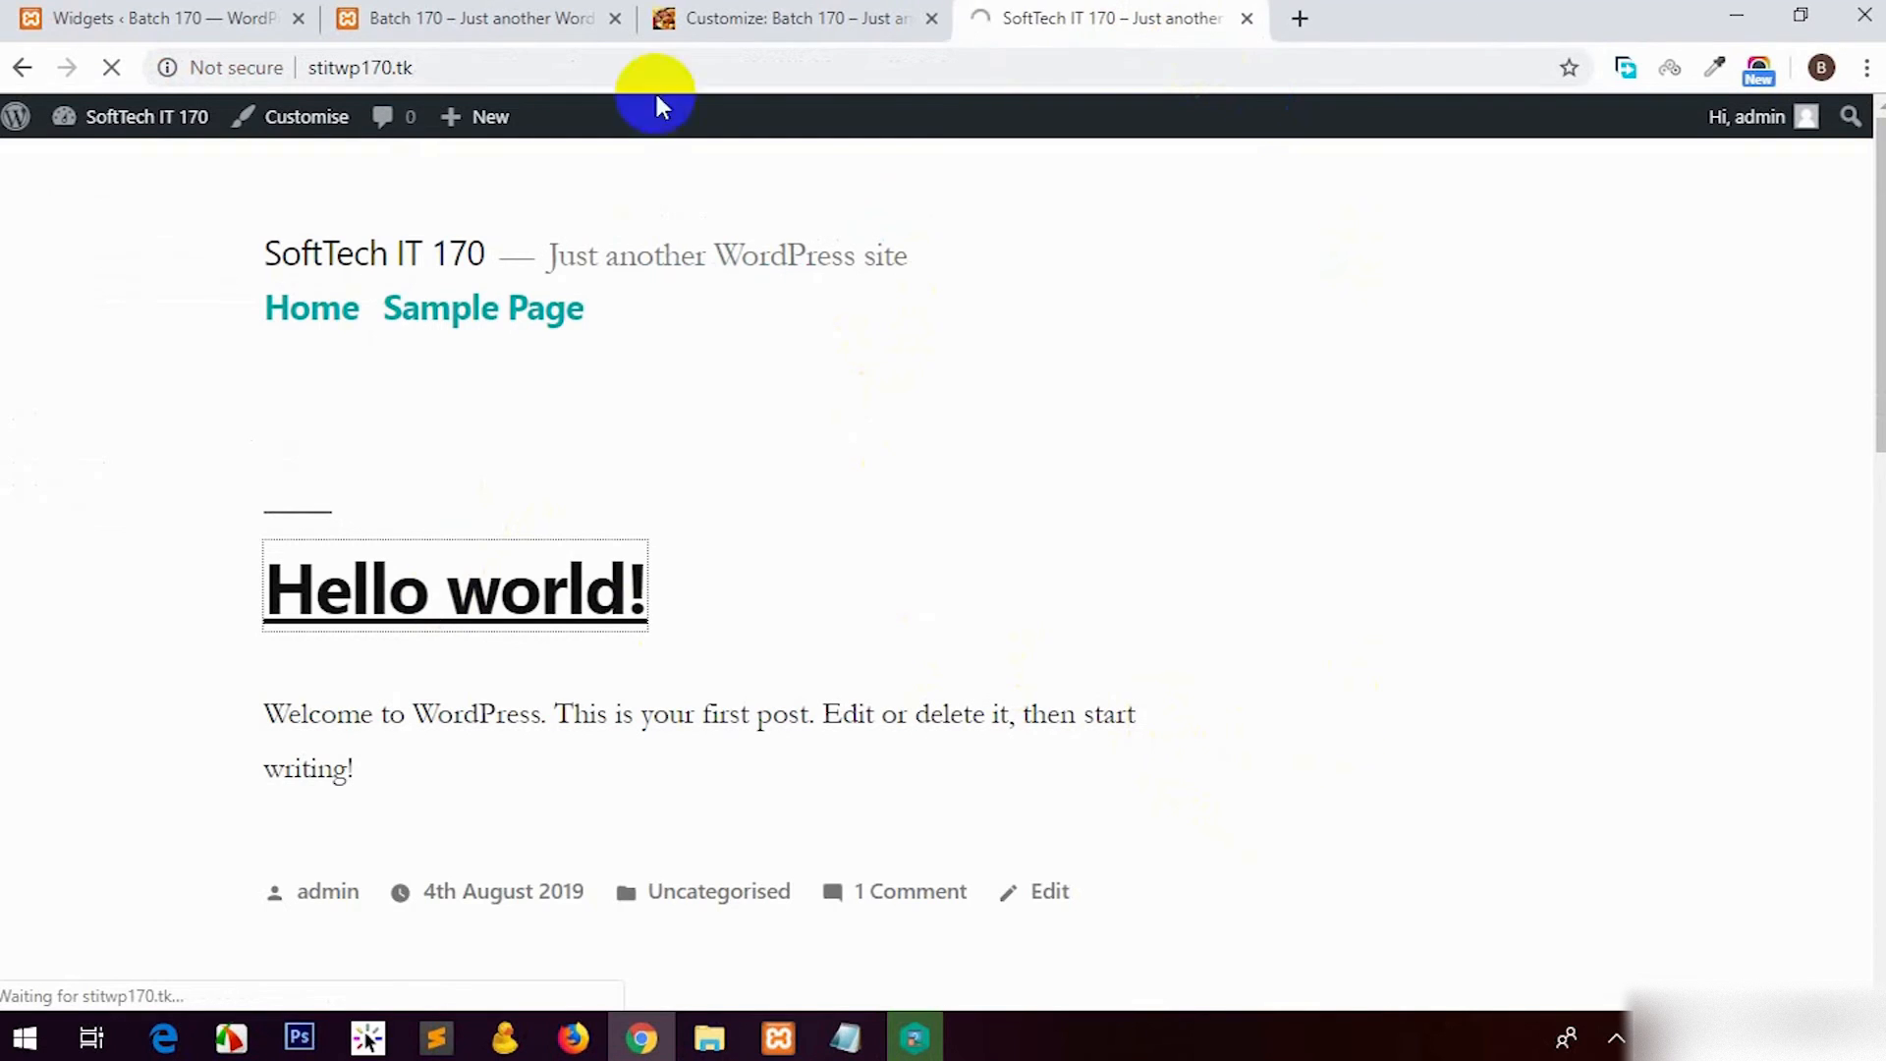
{"action": "middle_click", "coordinate": [59, 110]}
{"action": "left_click_drag", "start_coordinate": [1328, 7], "coordinate": [1175, 46]}
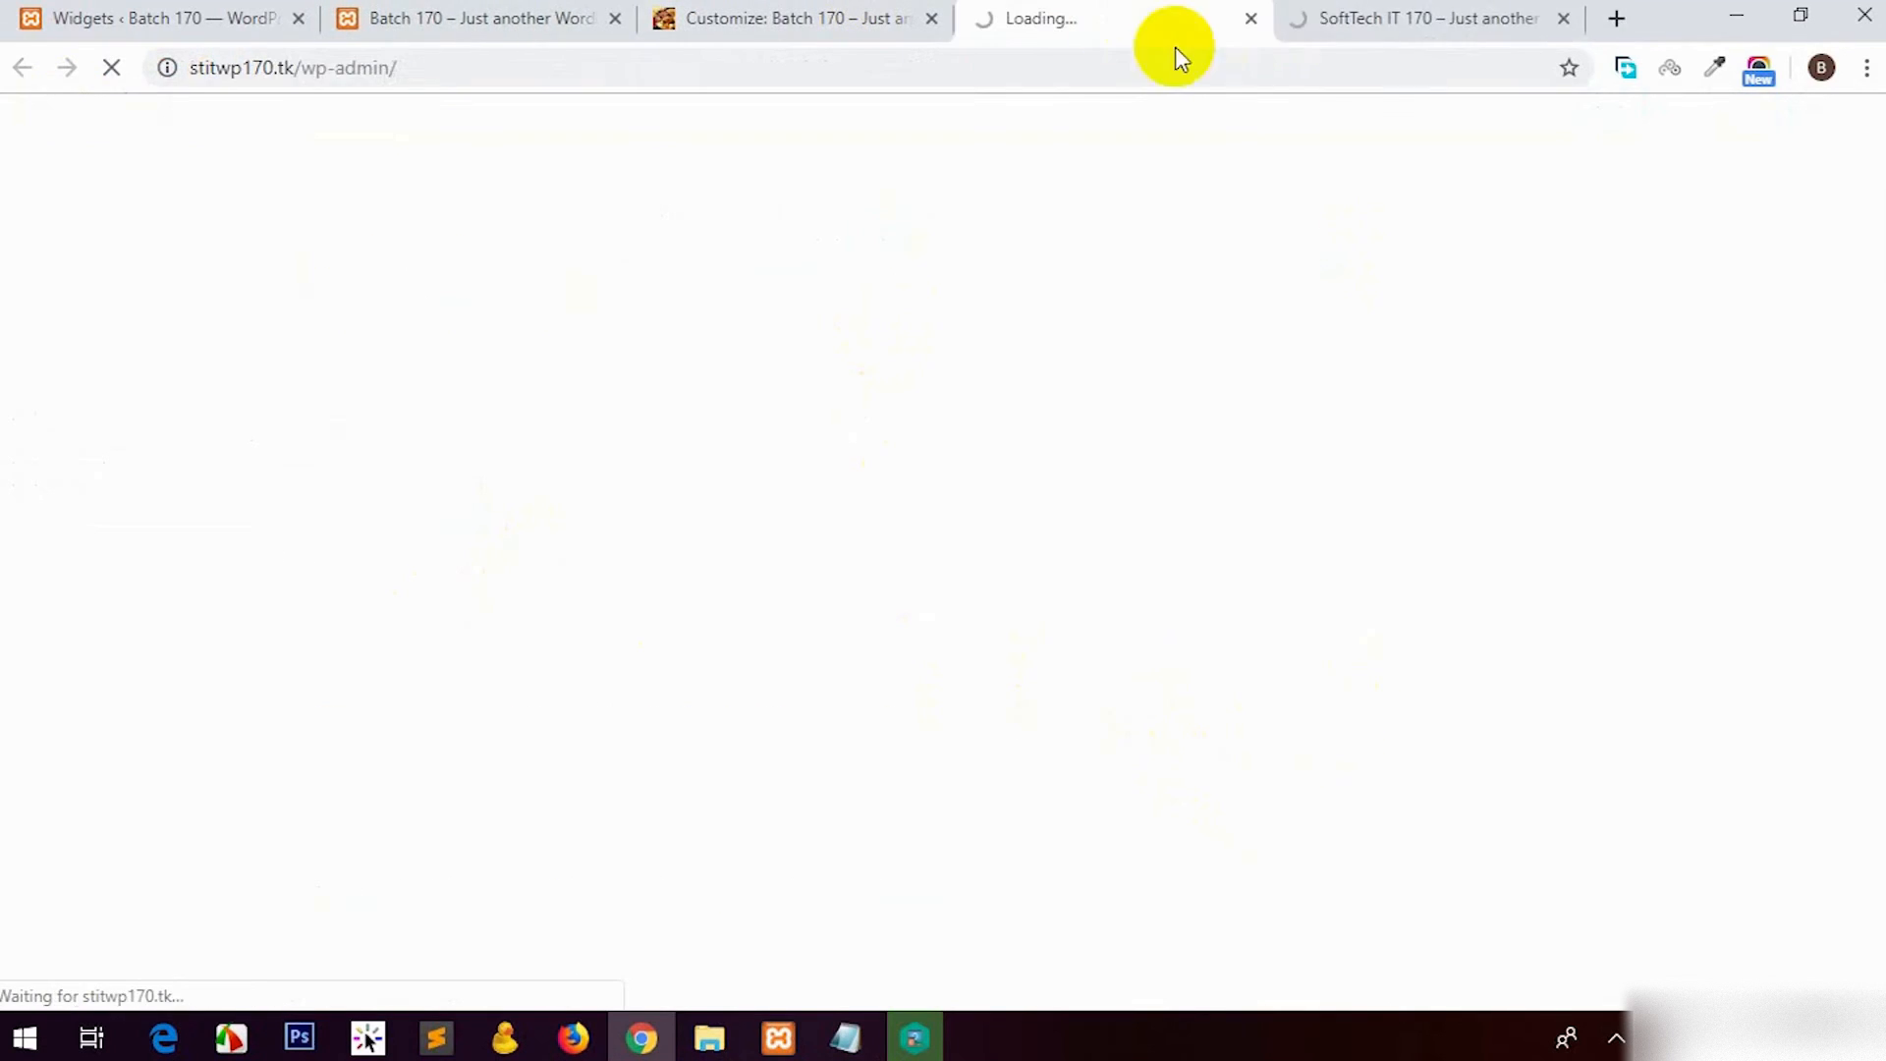
Step: Examine the footer widgets beneath the comments of the live site's Hello world! post
{"action": "left_click", "coordinate": [1390, 18]}
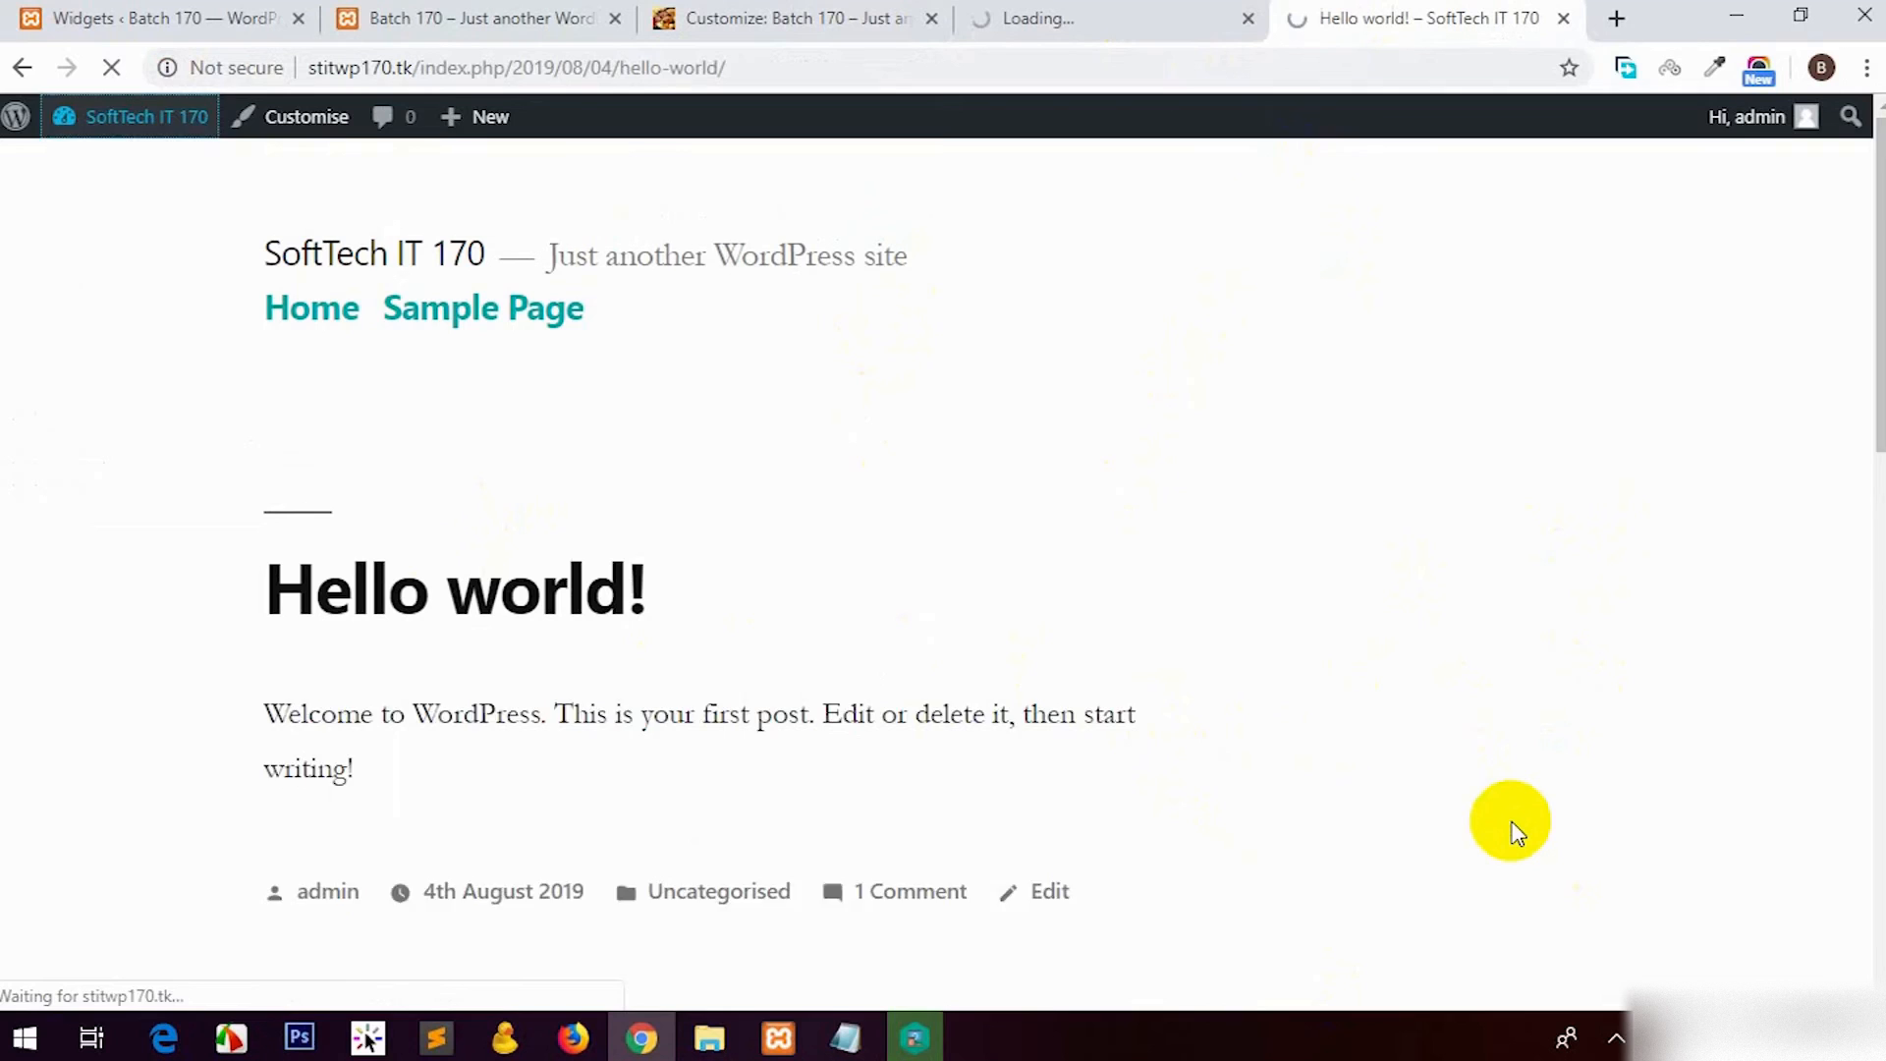
{"action": "scroll", "coordinate": [1507, 829], "scroll_direction": "down", "scroll_amount": 10}
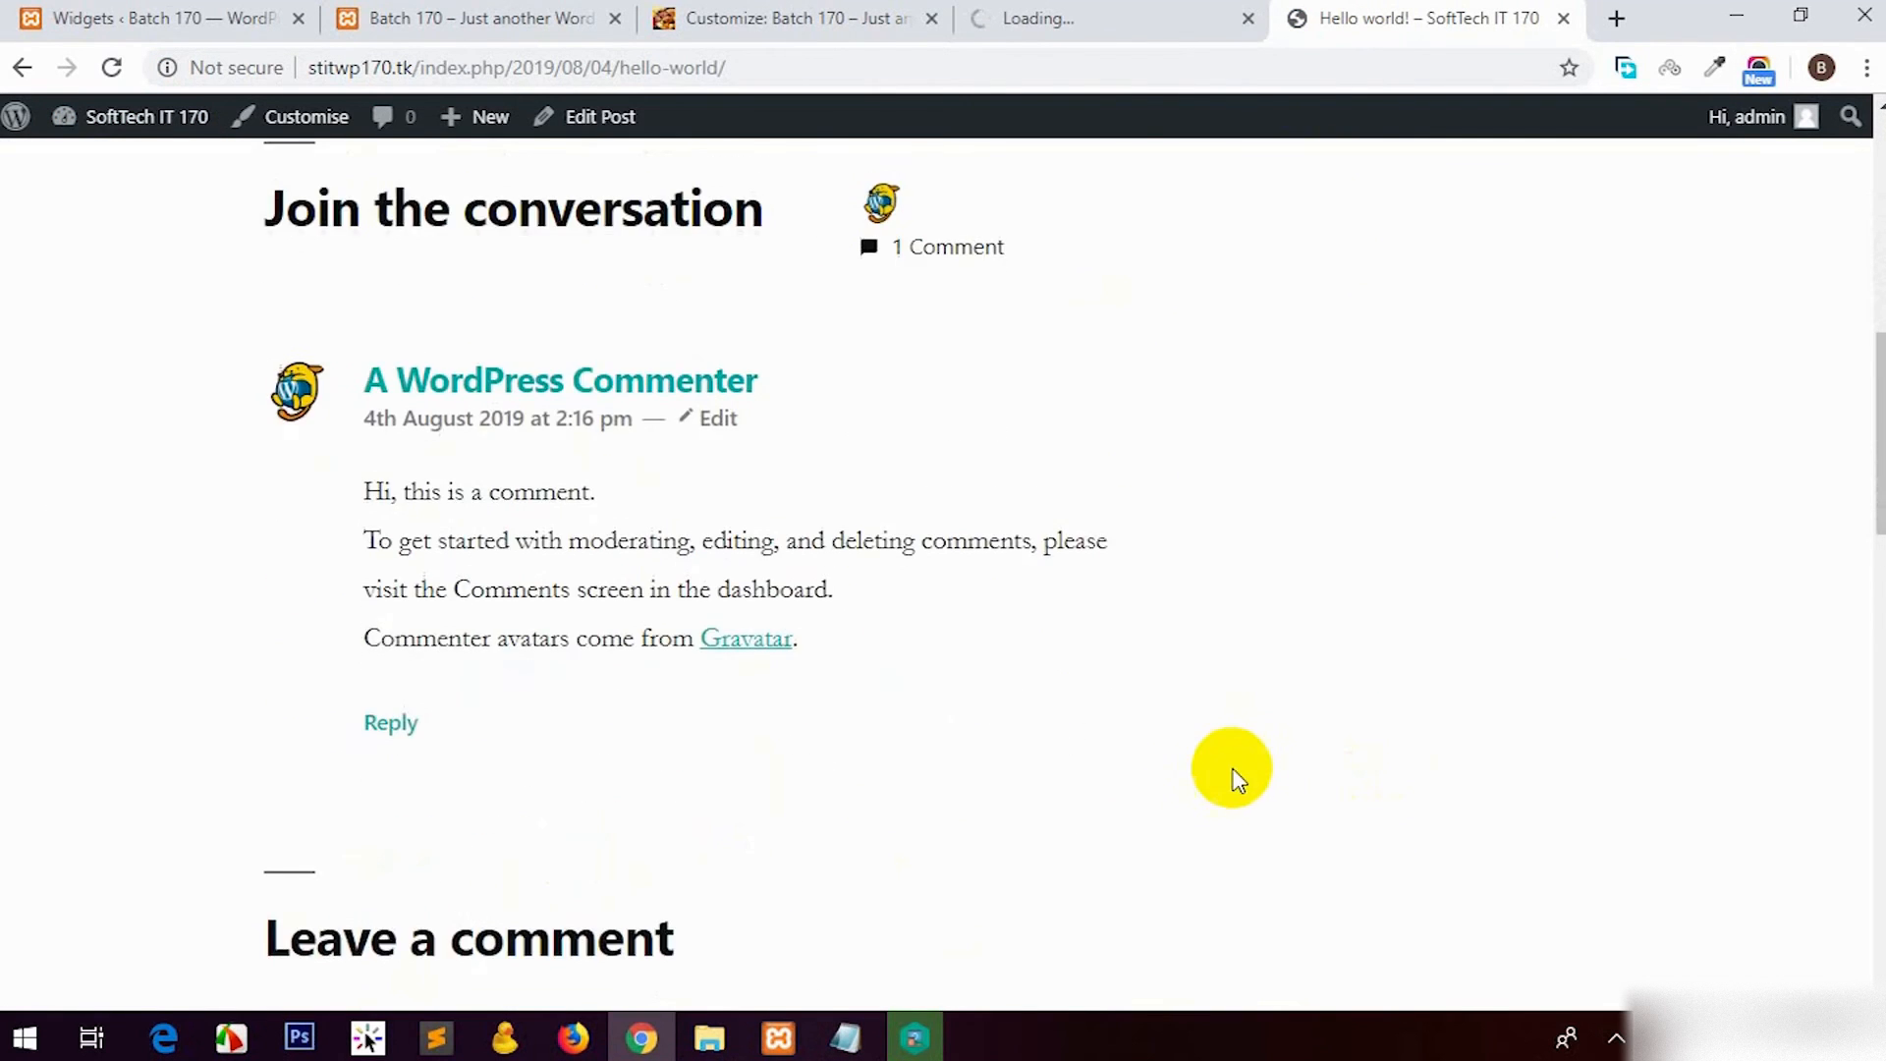
{"action": "scroll", "coordinate": [1195, 762], "scroll_direction": "down", "scroll_amount": 15}
{"action": "scroll", "coordinate": [1195, 763], "scroll_direction": "up", "scroll_amount": 6}
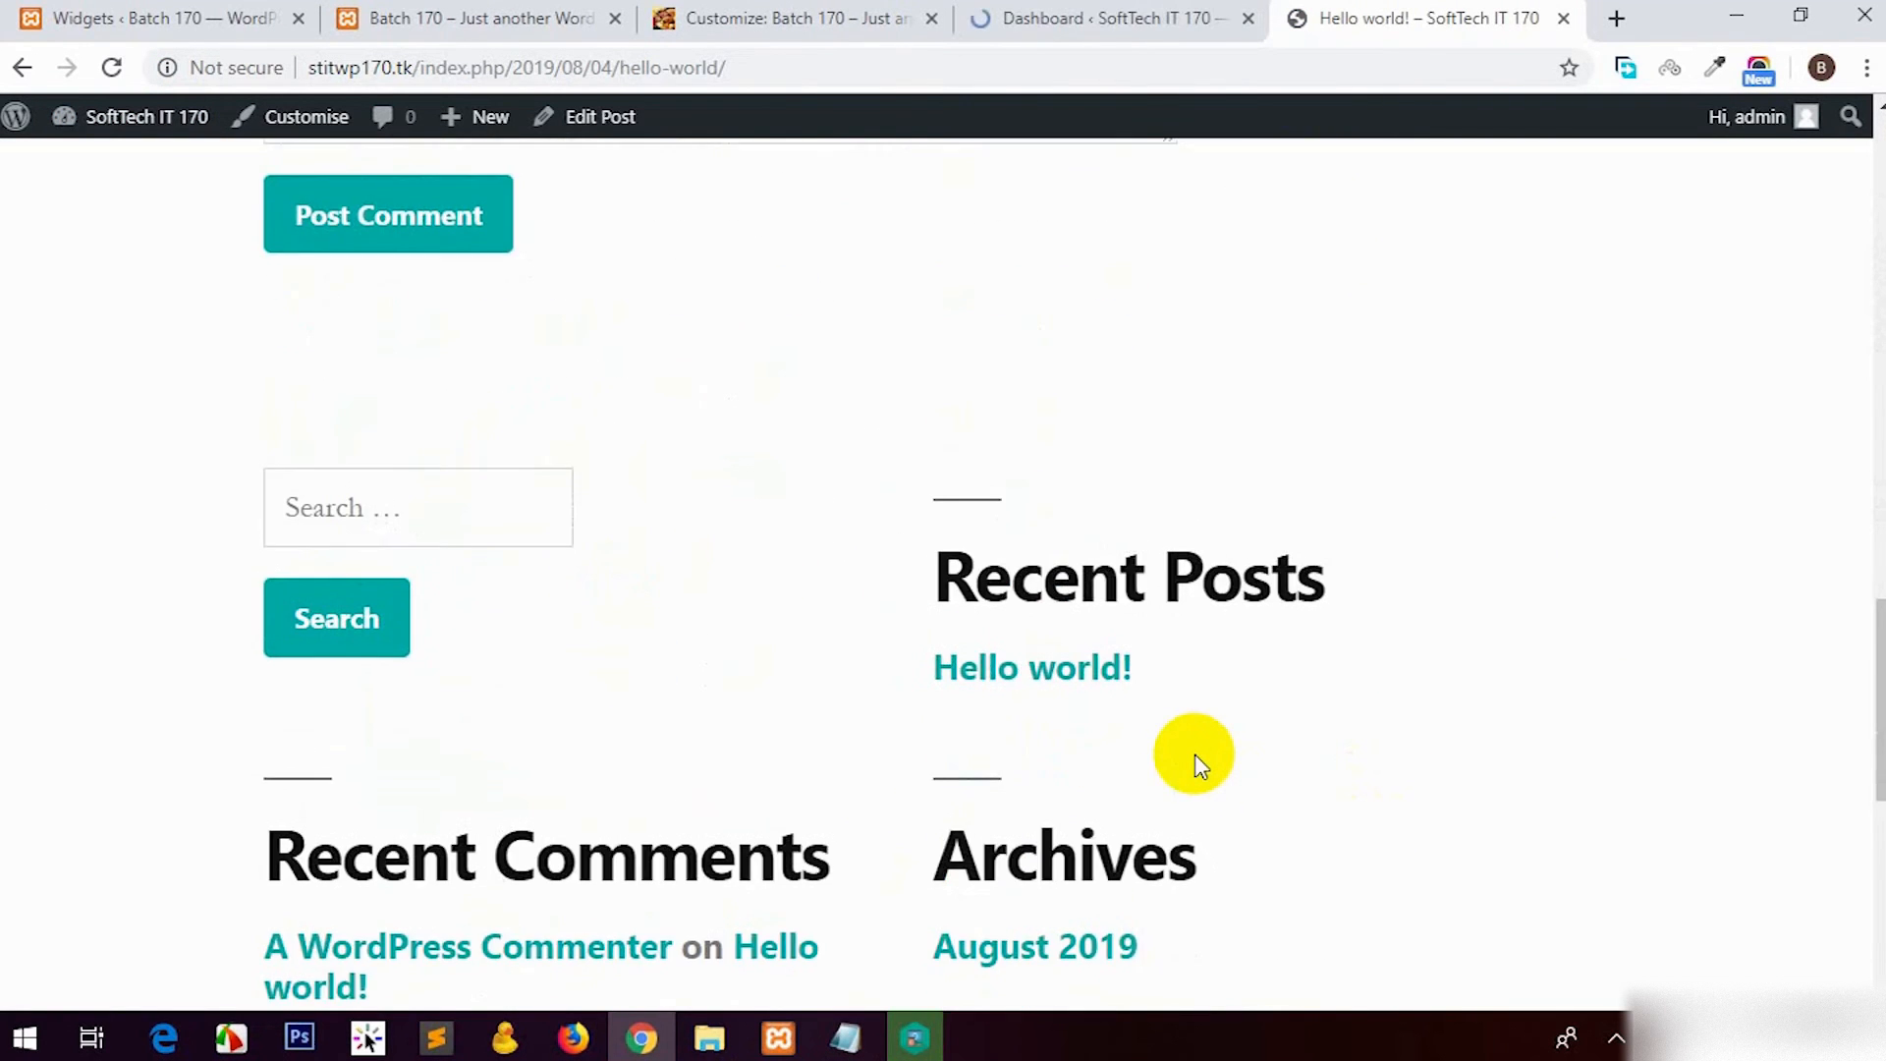
{"action": "scroll", "coordinate": [1197, 764], "scroll_direction": "down", "scroll_amount": 3}
{"action": "left_click_drag", "start_coordinate": [459, 575], "coordinate": [381, 666]}
{"action": "scroll", "coordinate": [381, 666], "scroll_direction": "down", "scroll_amount": 2}
{"action": "left_click", "coordinate": [382, 666]}
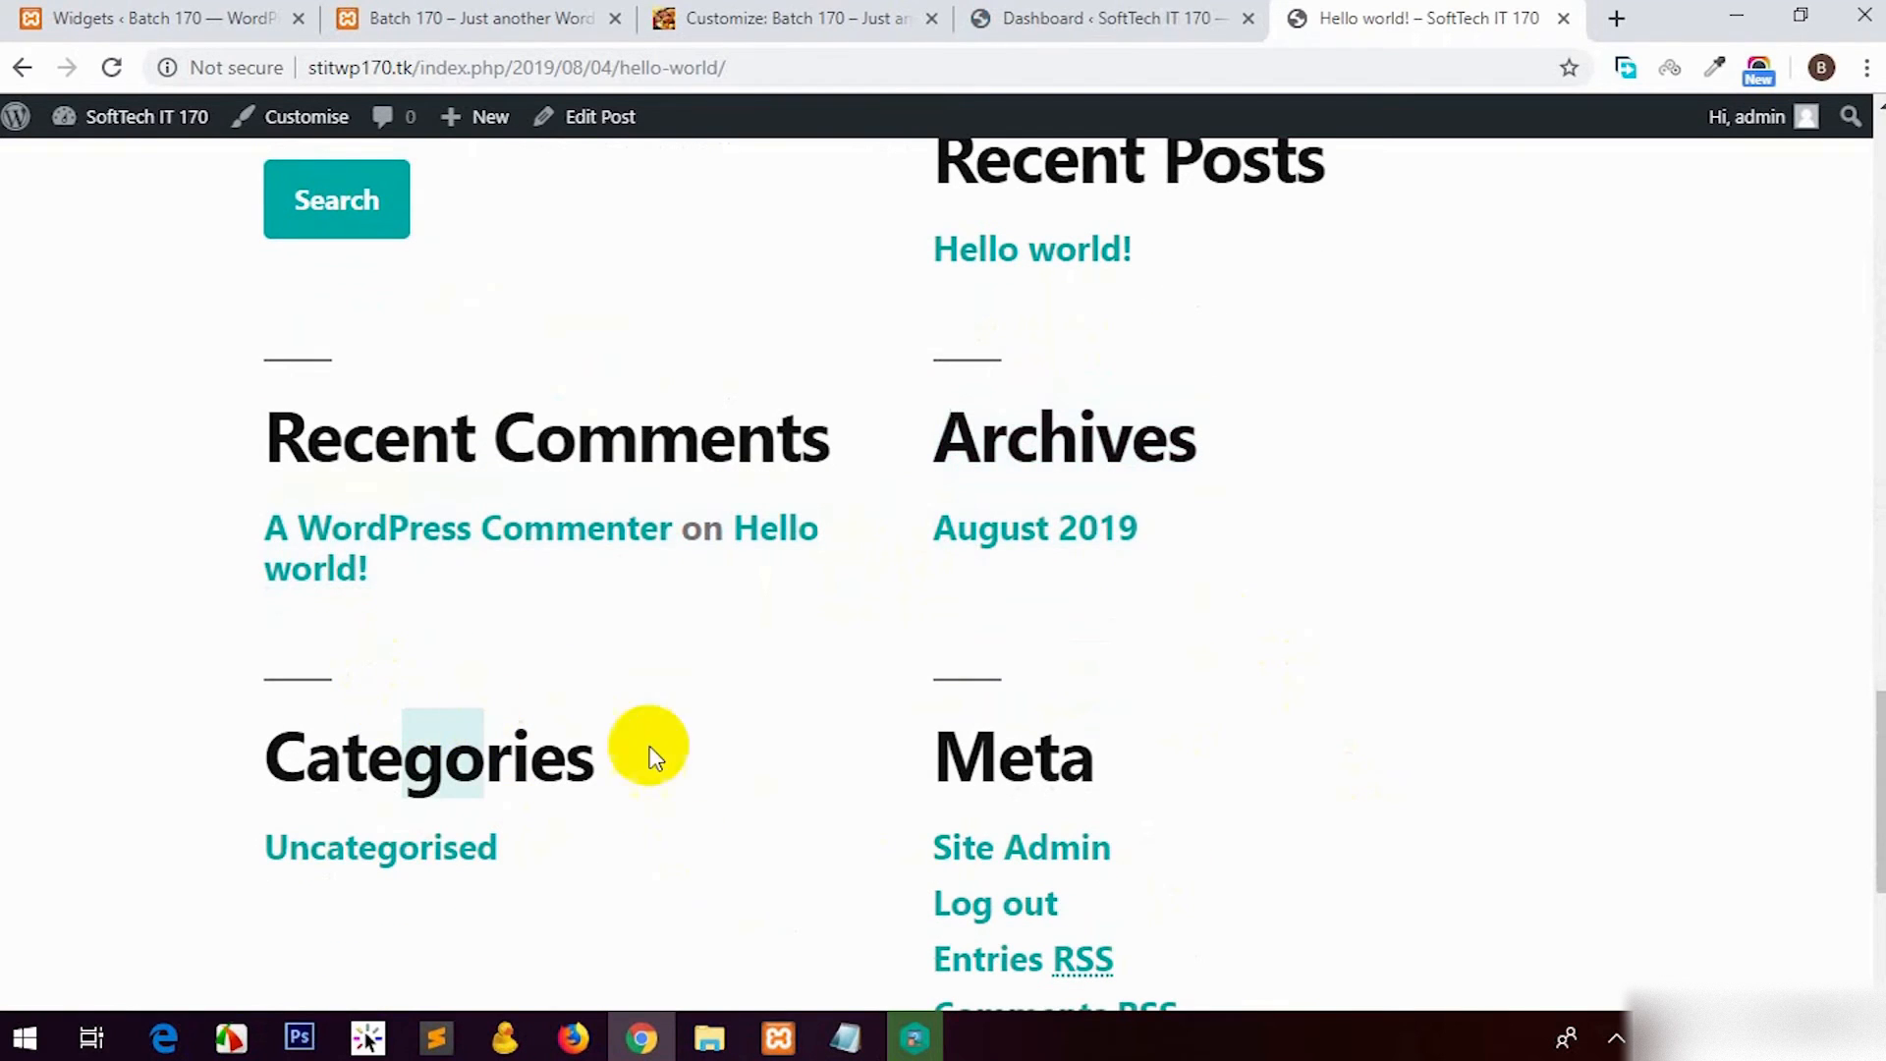
{"action": "scroll", "coordinate": [1523, 796], "scroll_direction": "up", "scroll_amount": 7}
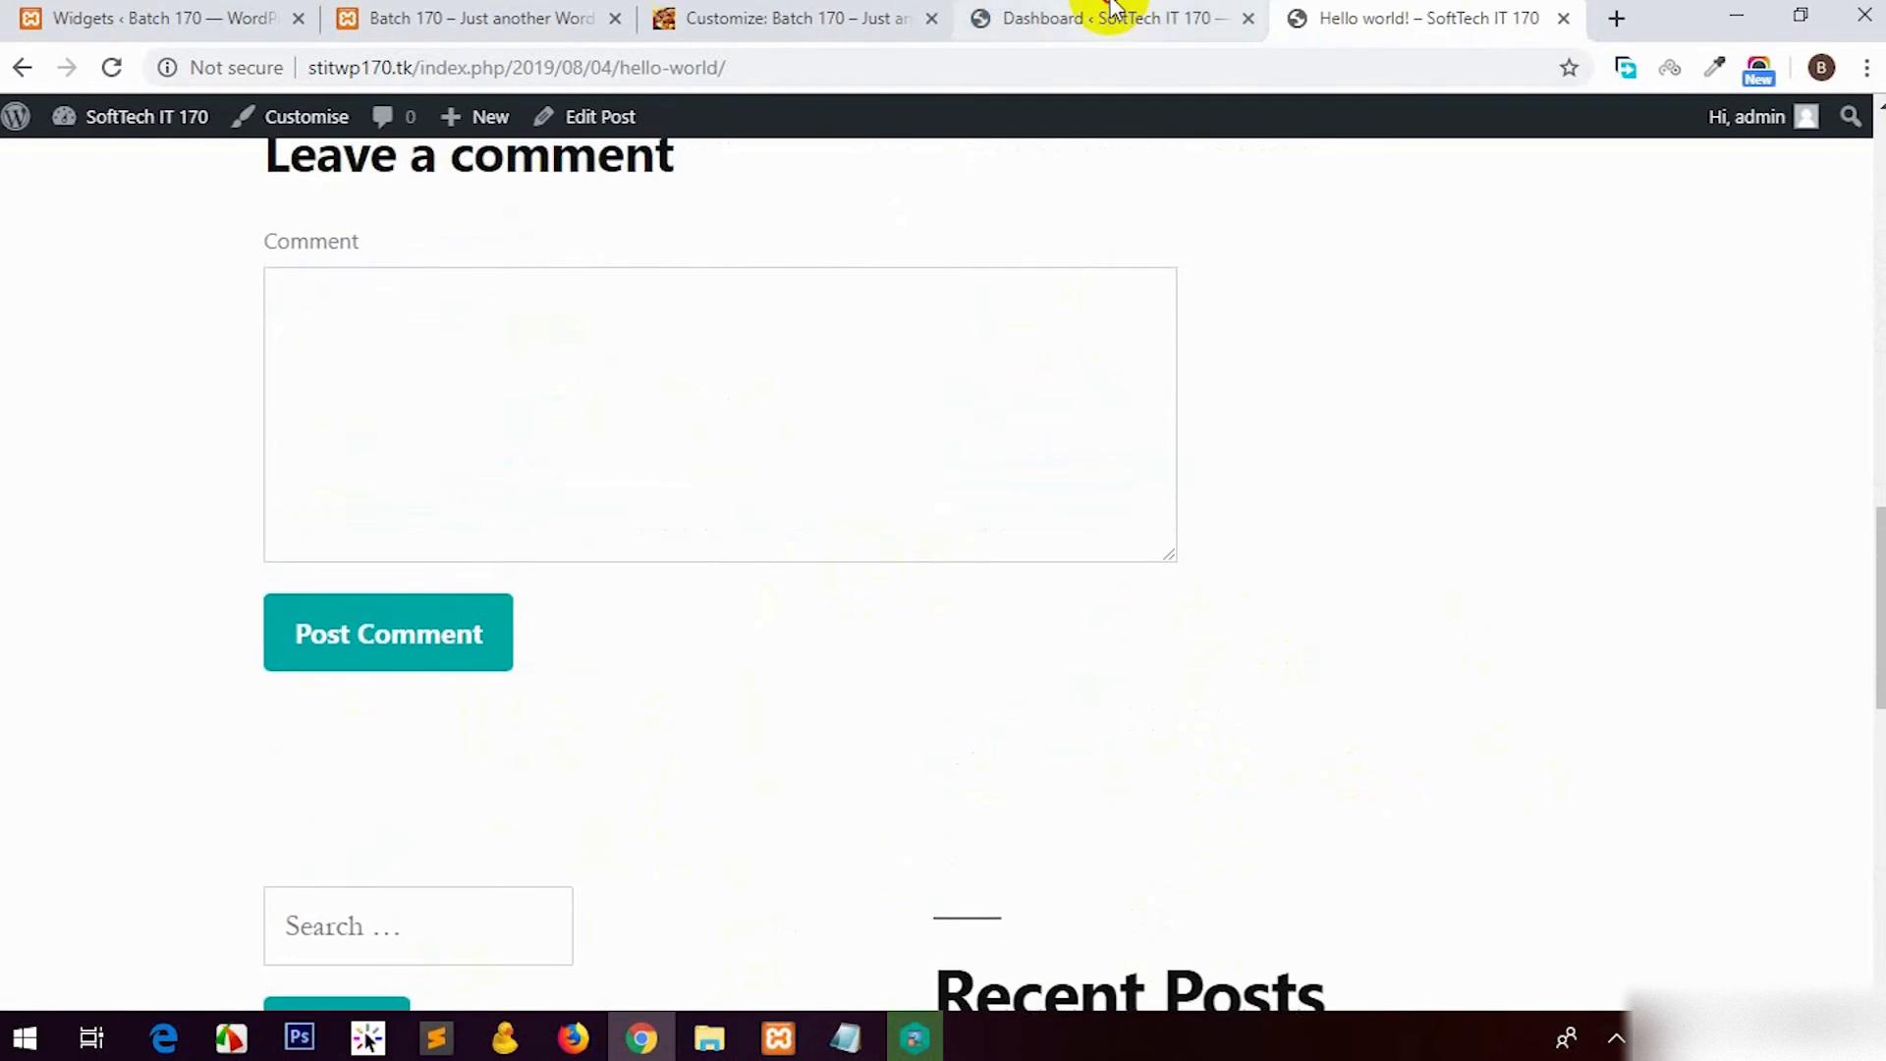
Step: Switch to the live site's admin dashboard and open its Widgets page
{"action": "left_click", "coordinate": [1114, 16]}
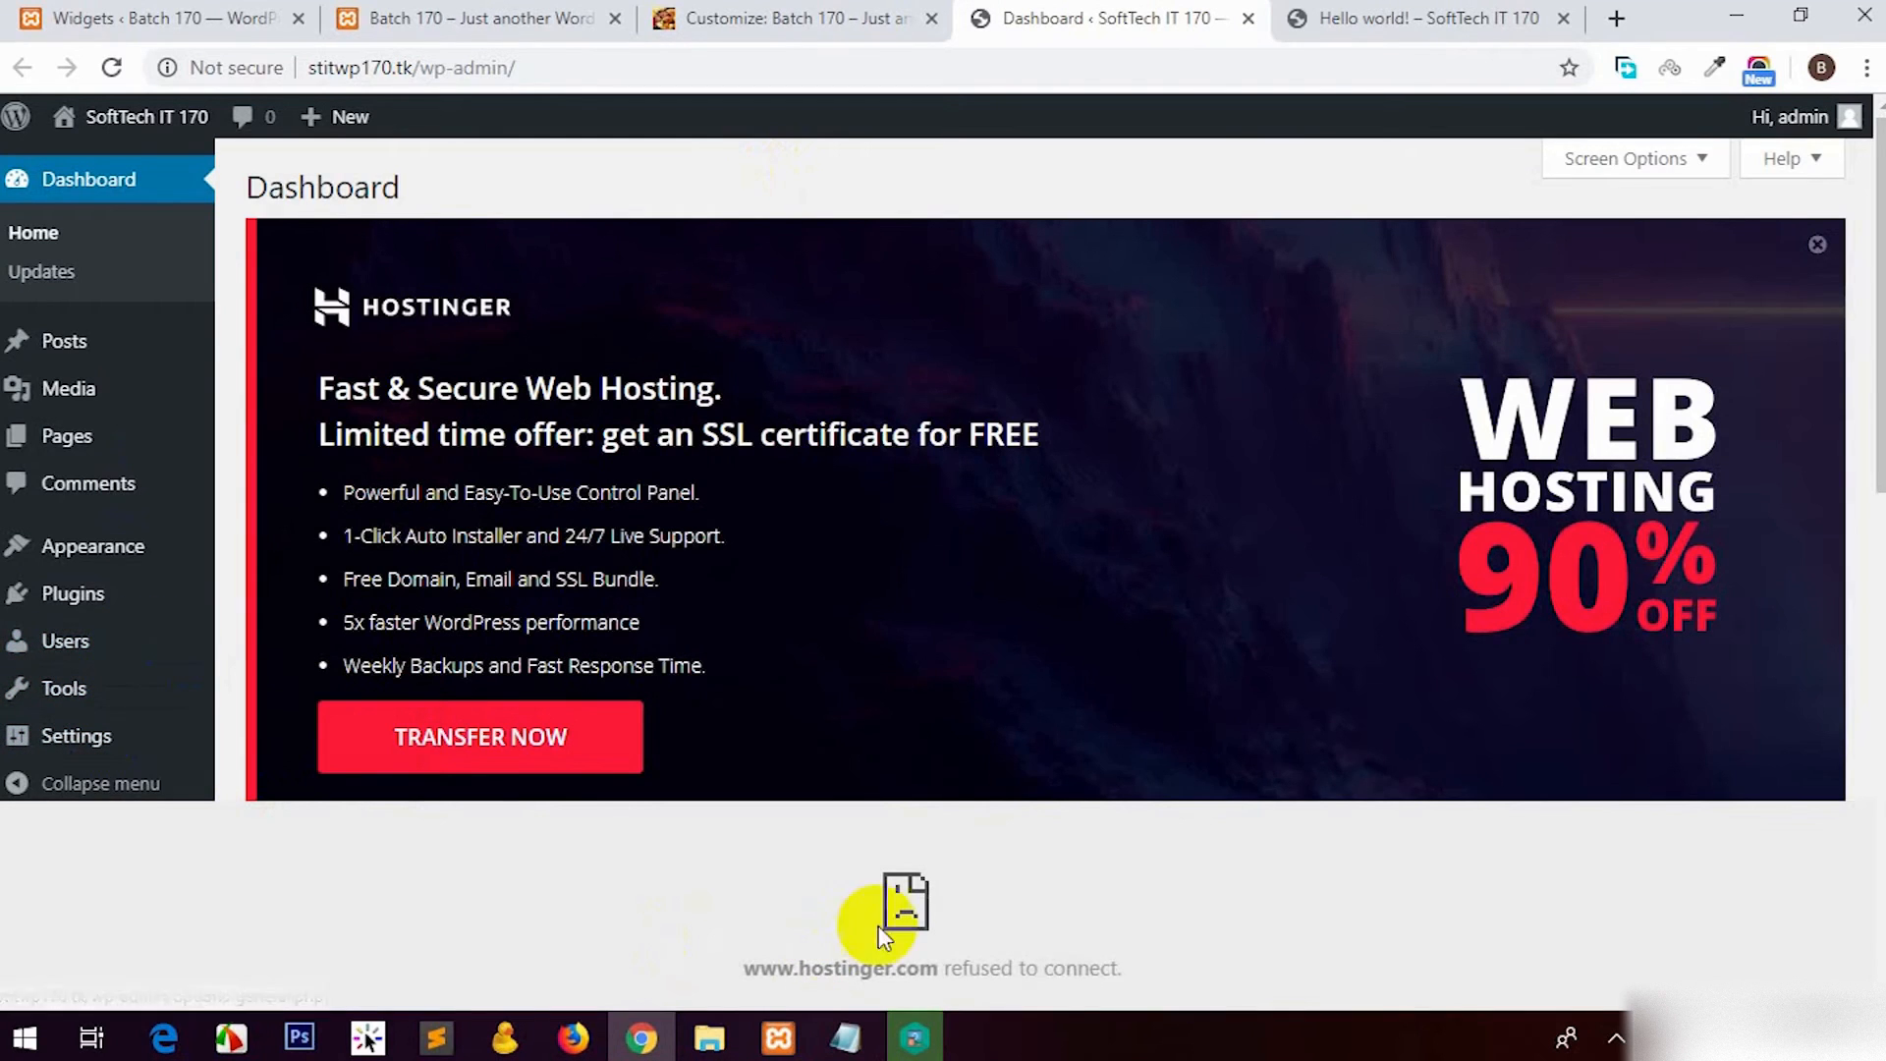
{"action": "scroll", "coordinate": [972, 938], "scroll_direction": "down", "scroll_amount": 4}
{"action": "mouse_move", "coordinate": [134, 668]}
{"action": "mouse_move", "coordinate": [131, 553]}
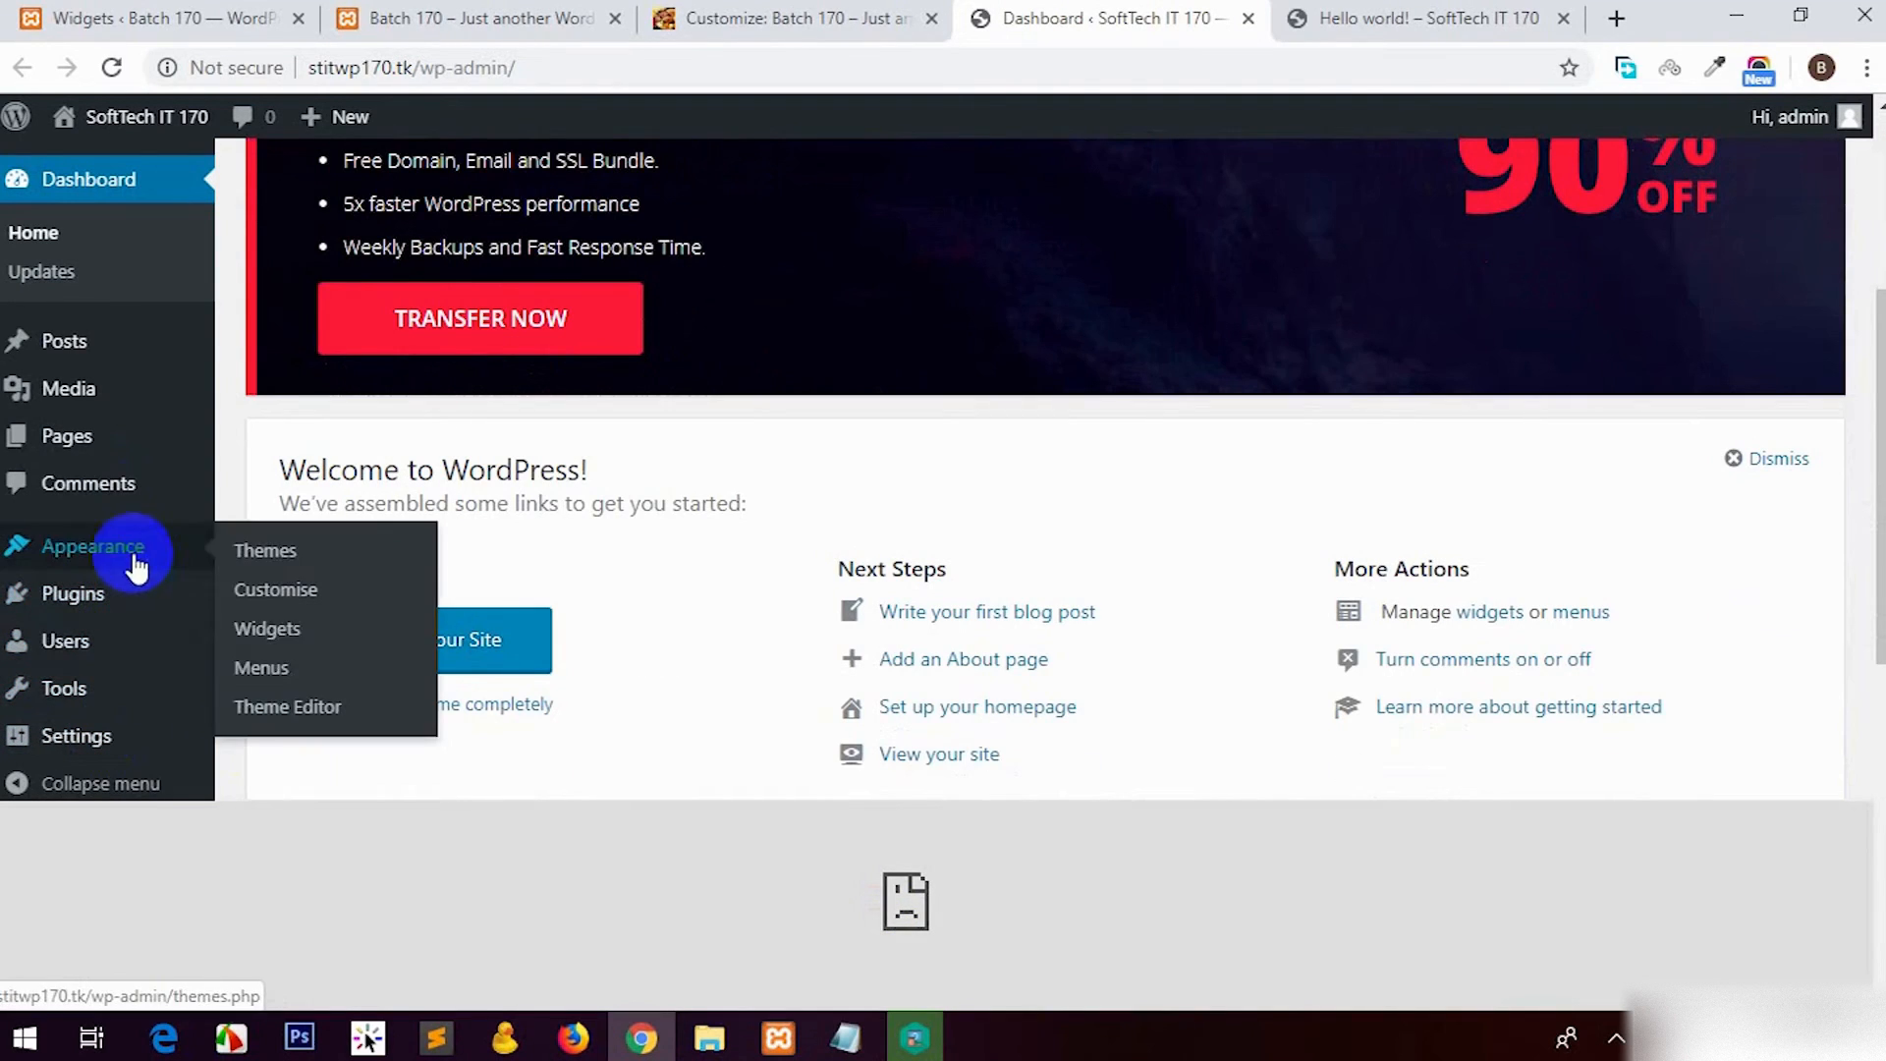
{"action": "left_click", "coordinate": [263, 641]}
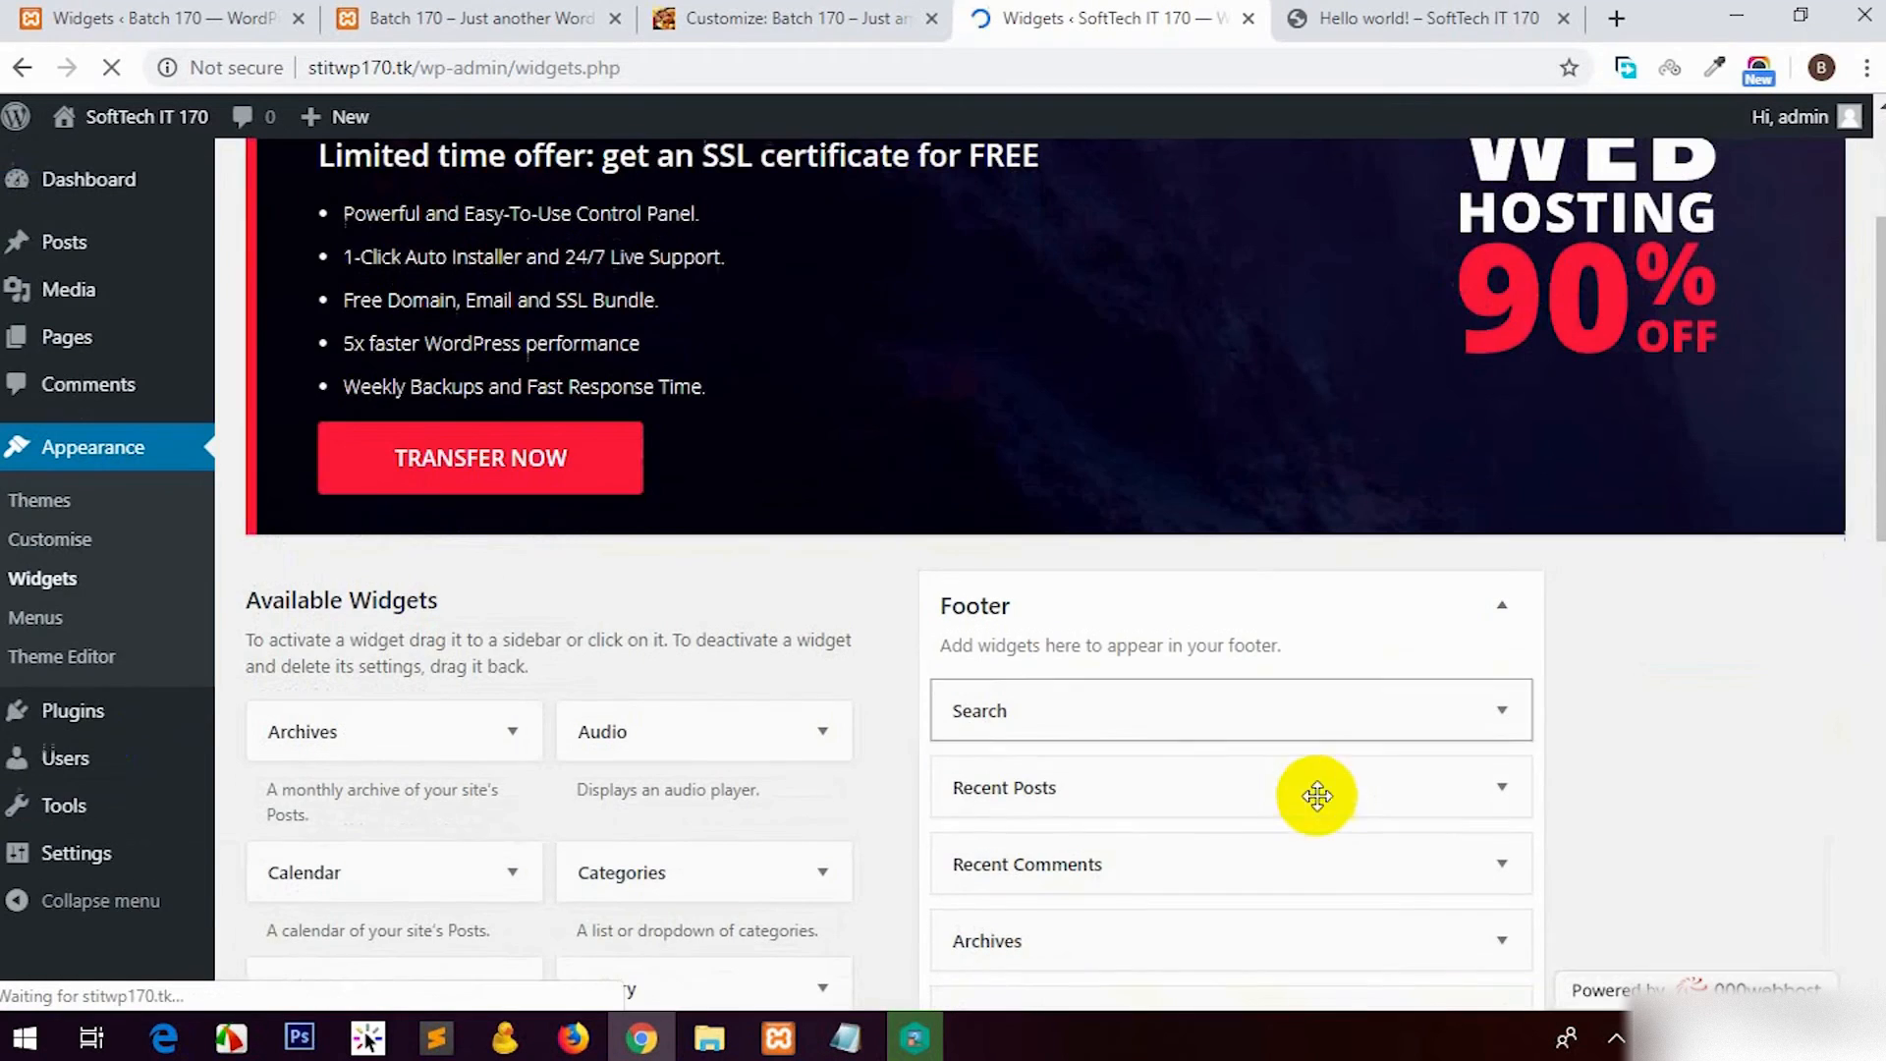
Step: Return to the live Hello world! post and compare the order of its footer widgets with the Footer widget area
{"action": "left_click", "coordinate": [1405, 27]}
{"action": "scroll", "coordinate": [1080, 727], "scroll_direction": "down", "scroll_amount": 2}
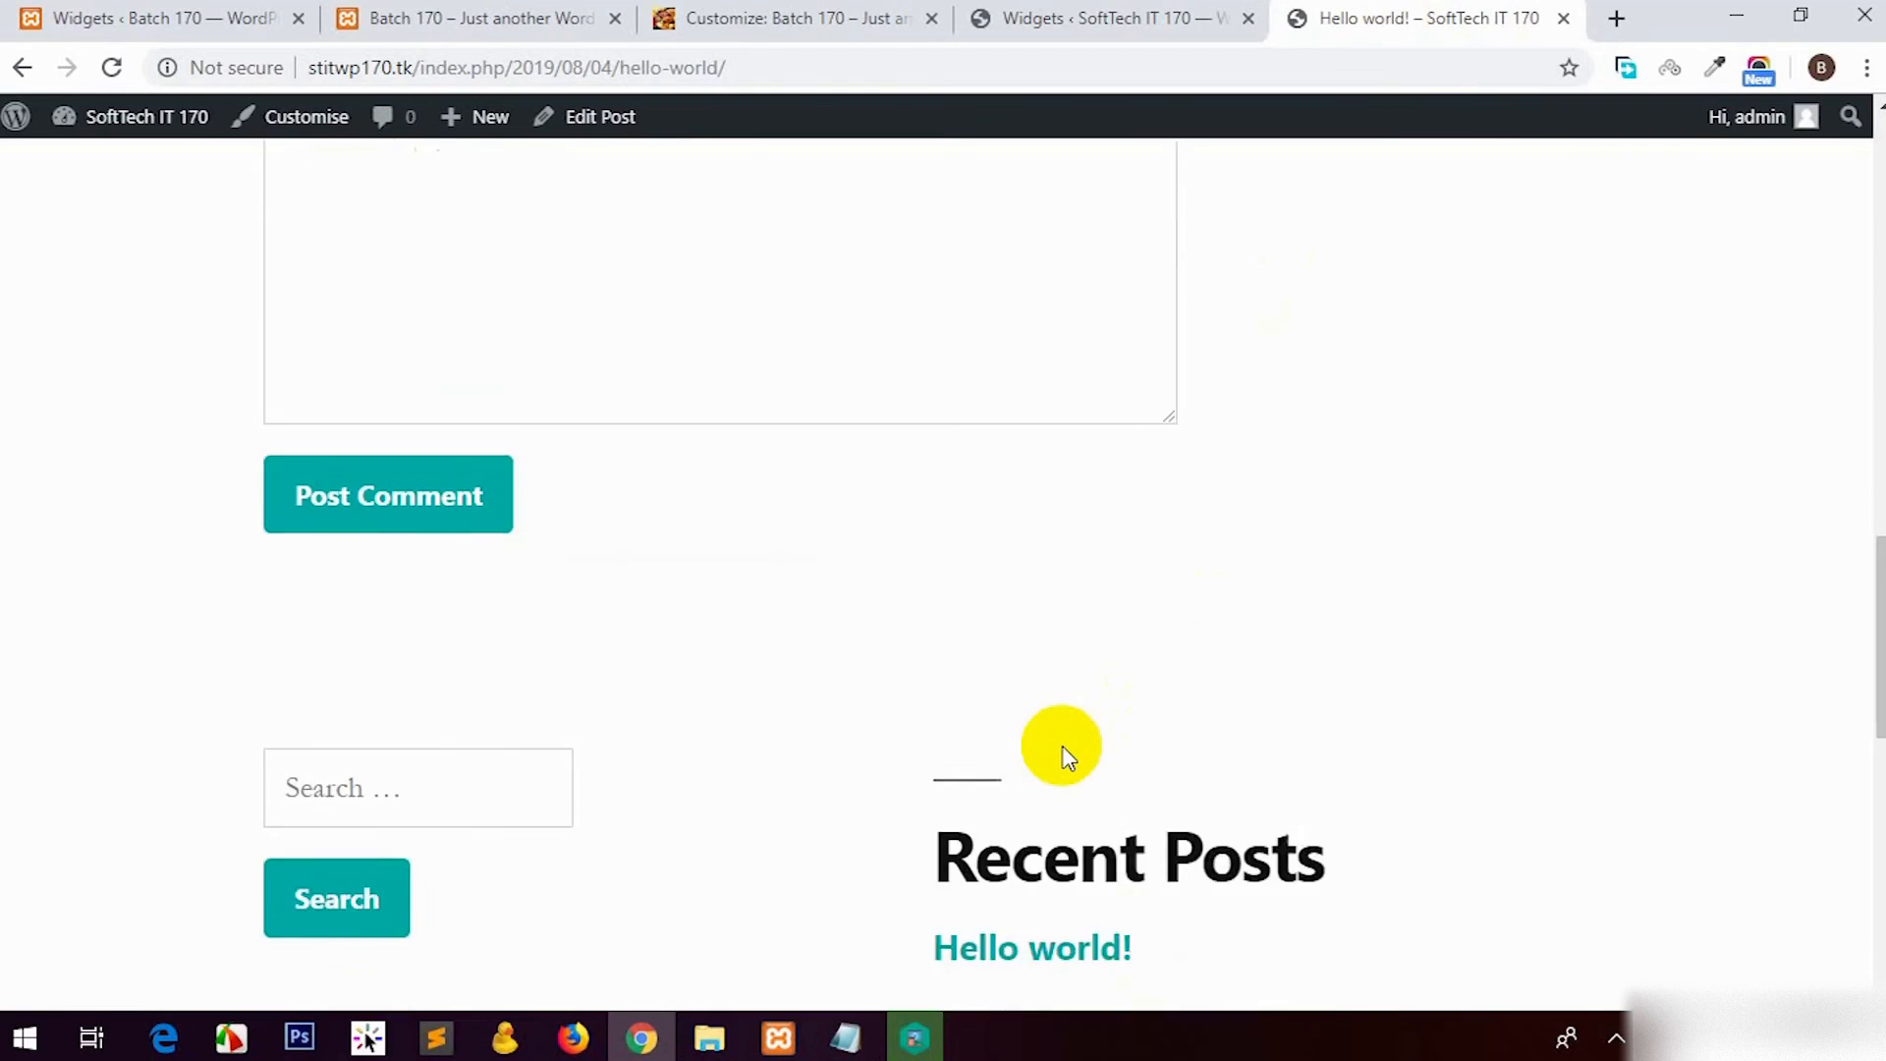
{"action": "scroll", "coordinate": [1024, 745], "scroll_direction": "up", "scroll_amount": 10}
{"action": "scroll", "coordinate": [1016, 737], "scroll_direction": "down", "scroll_amount": 15}
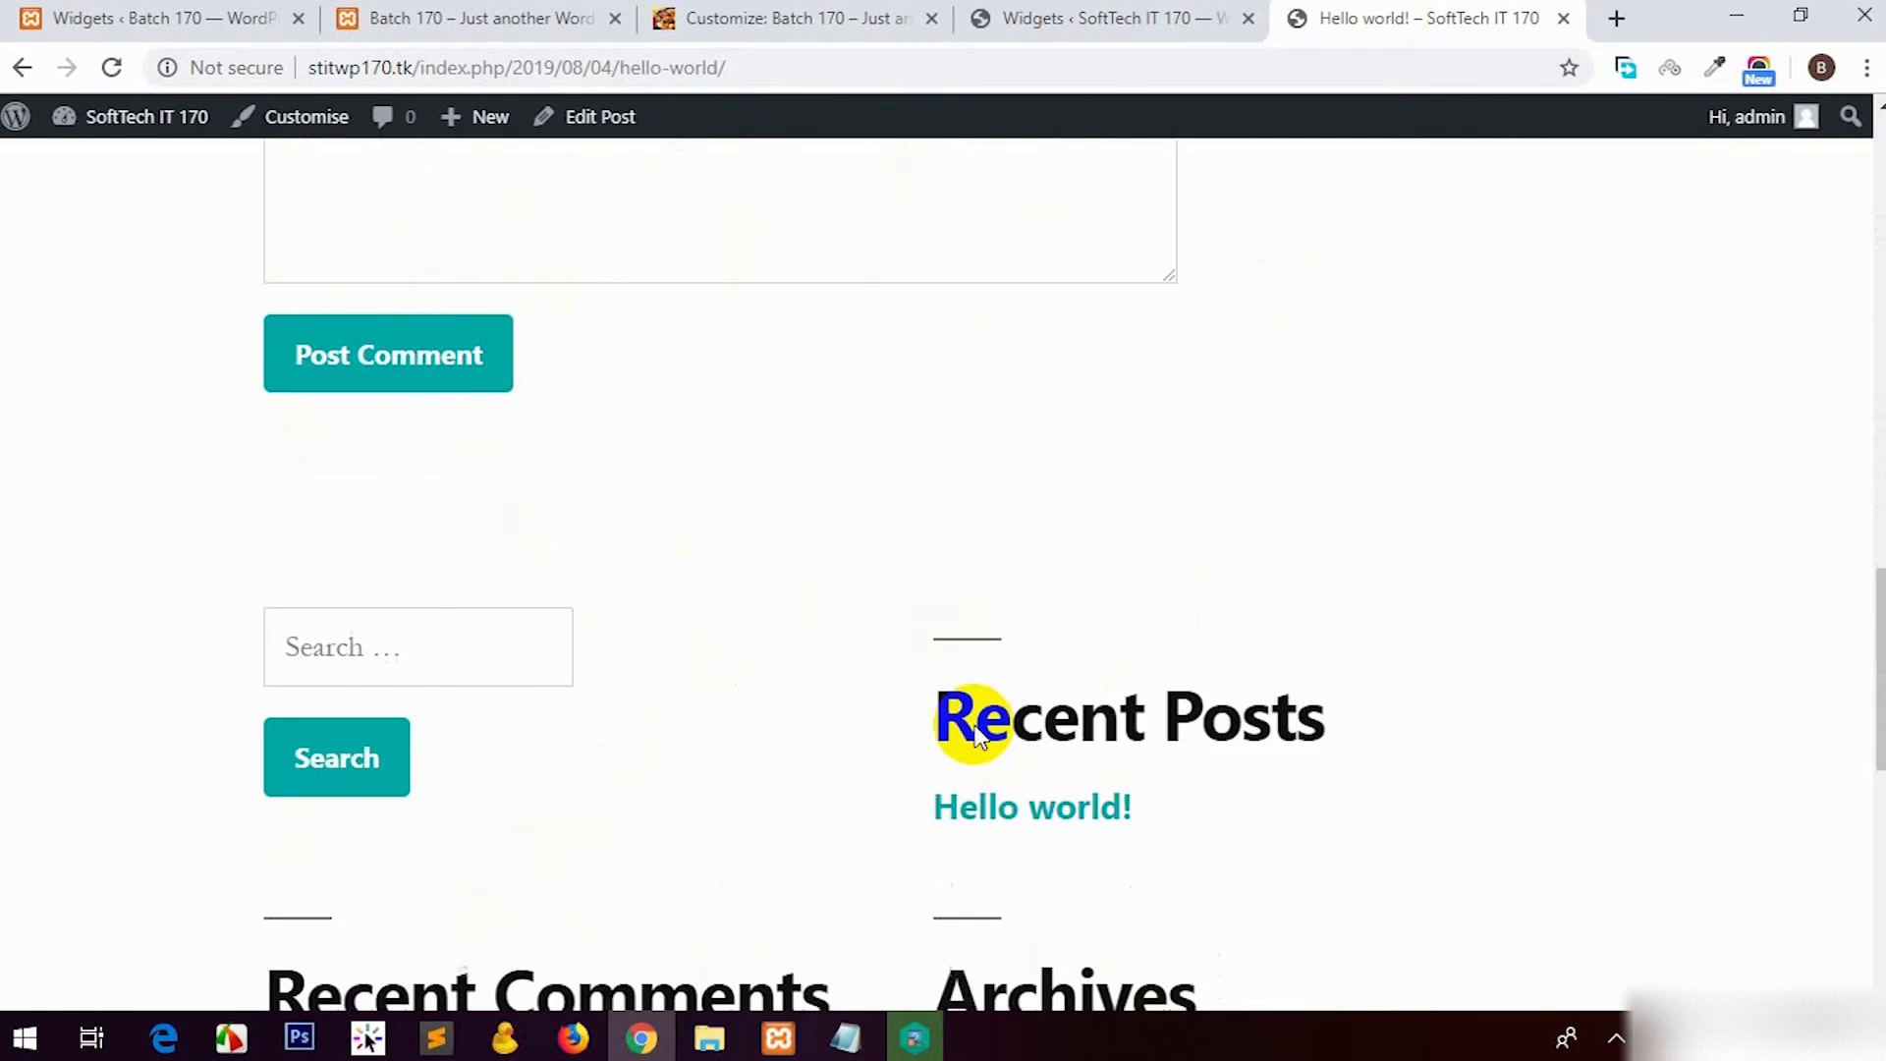
{"action": "left_click", "coordinate": [490, 366]}
Step: Place Recent Posts above Search in the live site's Footer widget area, and reload the Hello world! post to check the order
{"action": "left_click", "coordinate": [1026, 18]}
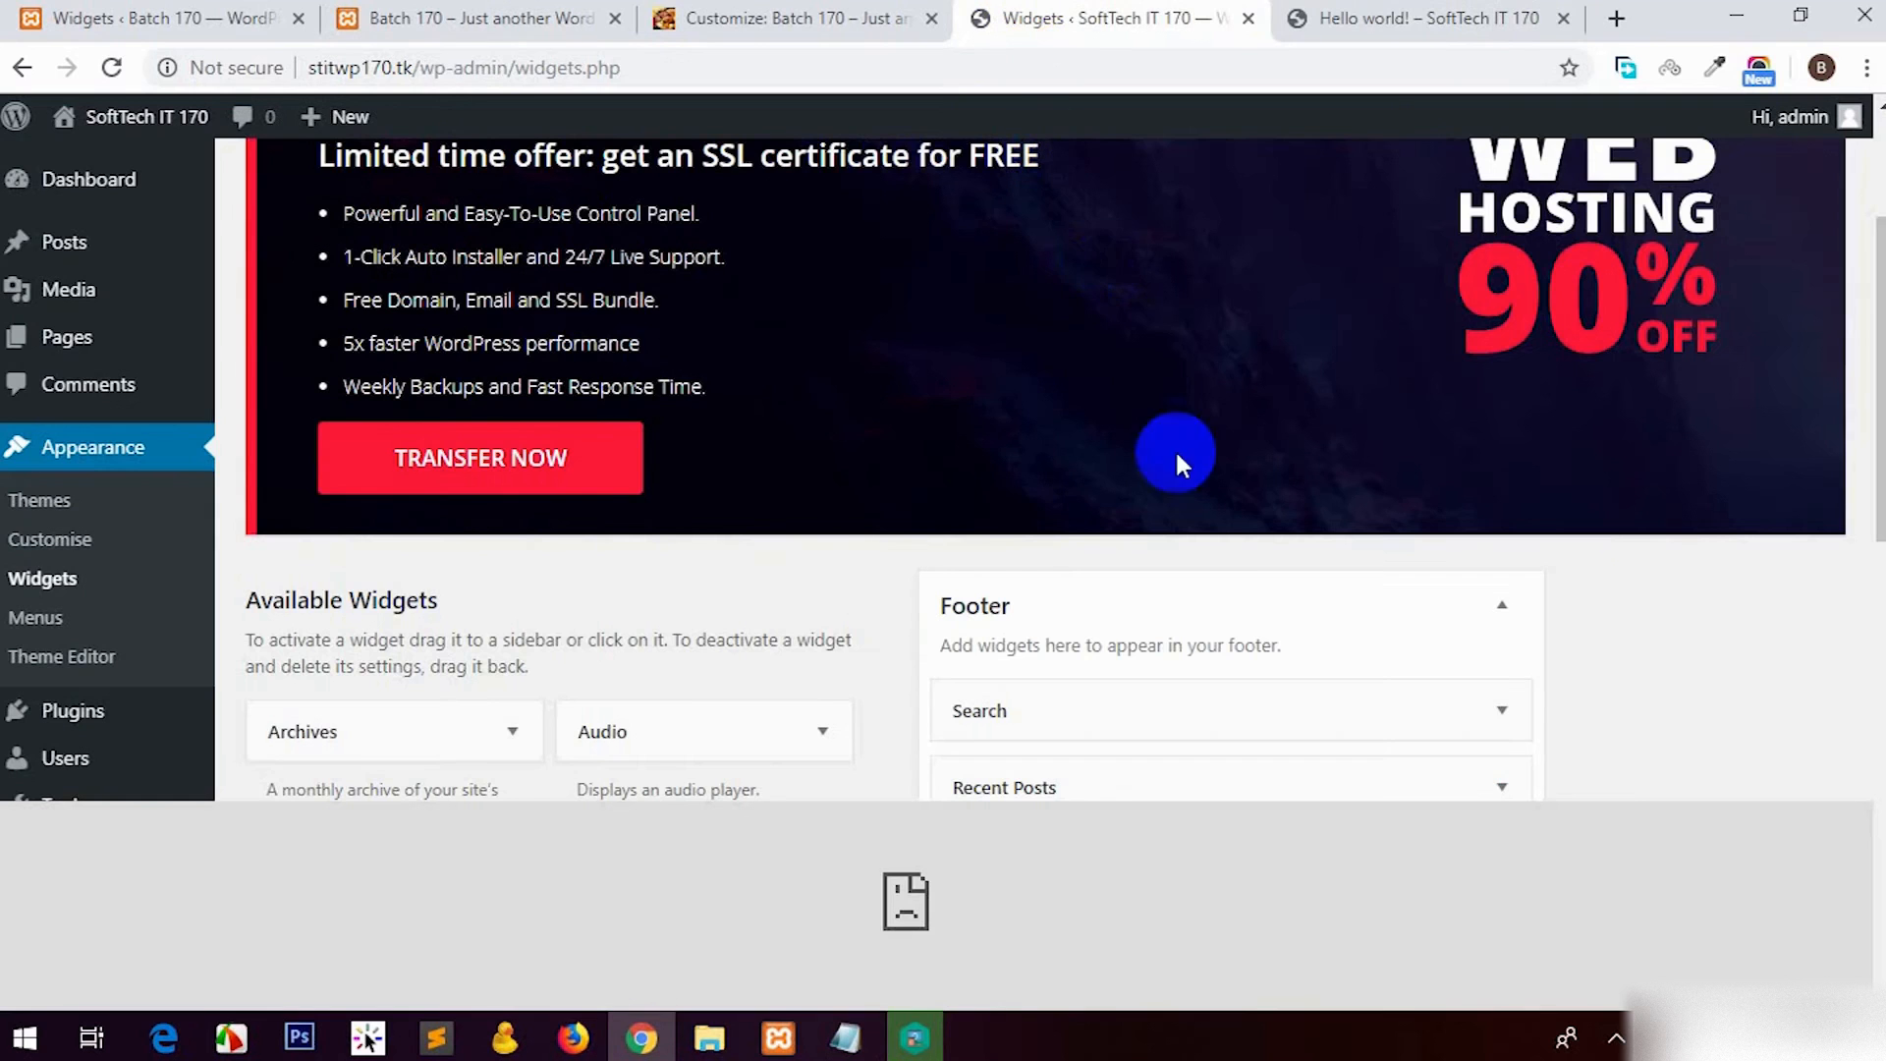
{"action": "scroll", "coordinate": [1166, 720], "scroll_direction": "down", "scroll_amount": 2}
{"action": "left_click_drag", "start_coordinate": [1116, 636], "coordinate": [1108, 567]}
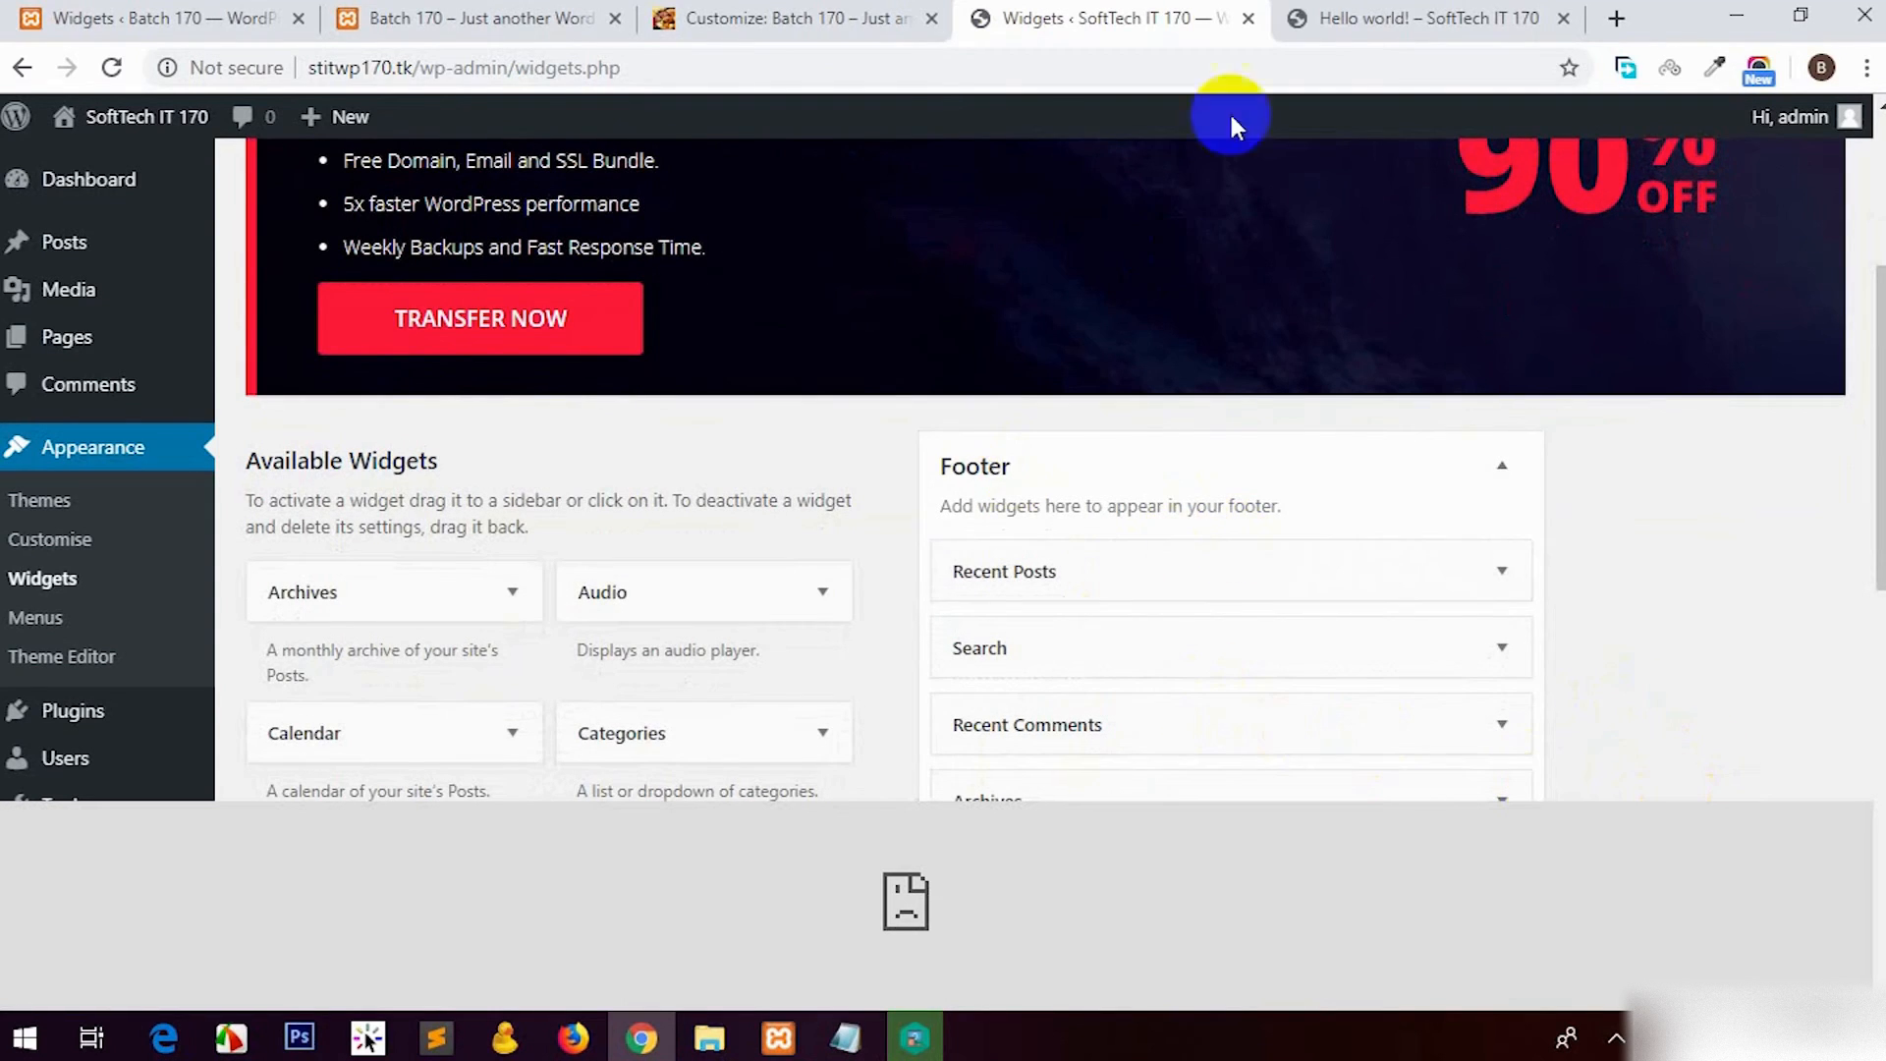
{"action": "left_click", "coordinate": [1405, 18]}
{"action": "left_click", "coordinate": [108, 67]}
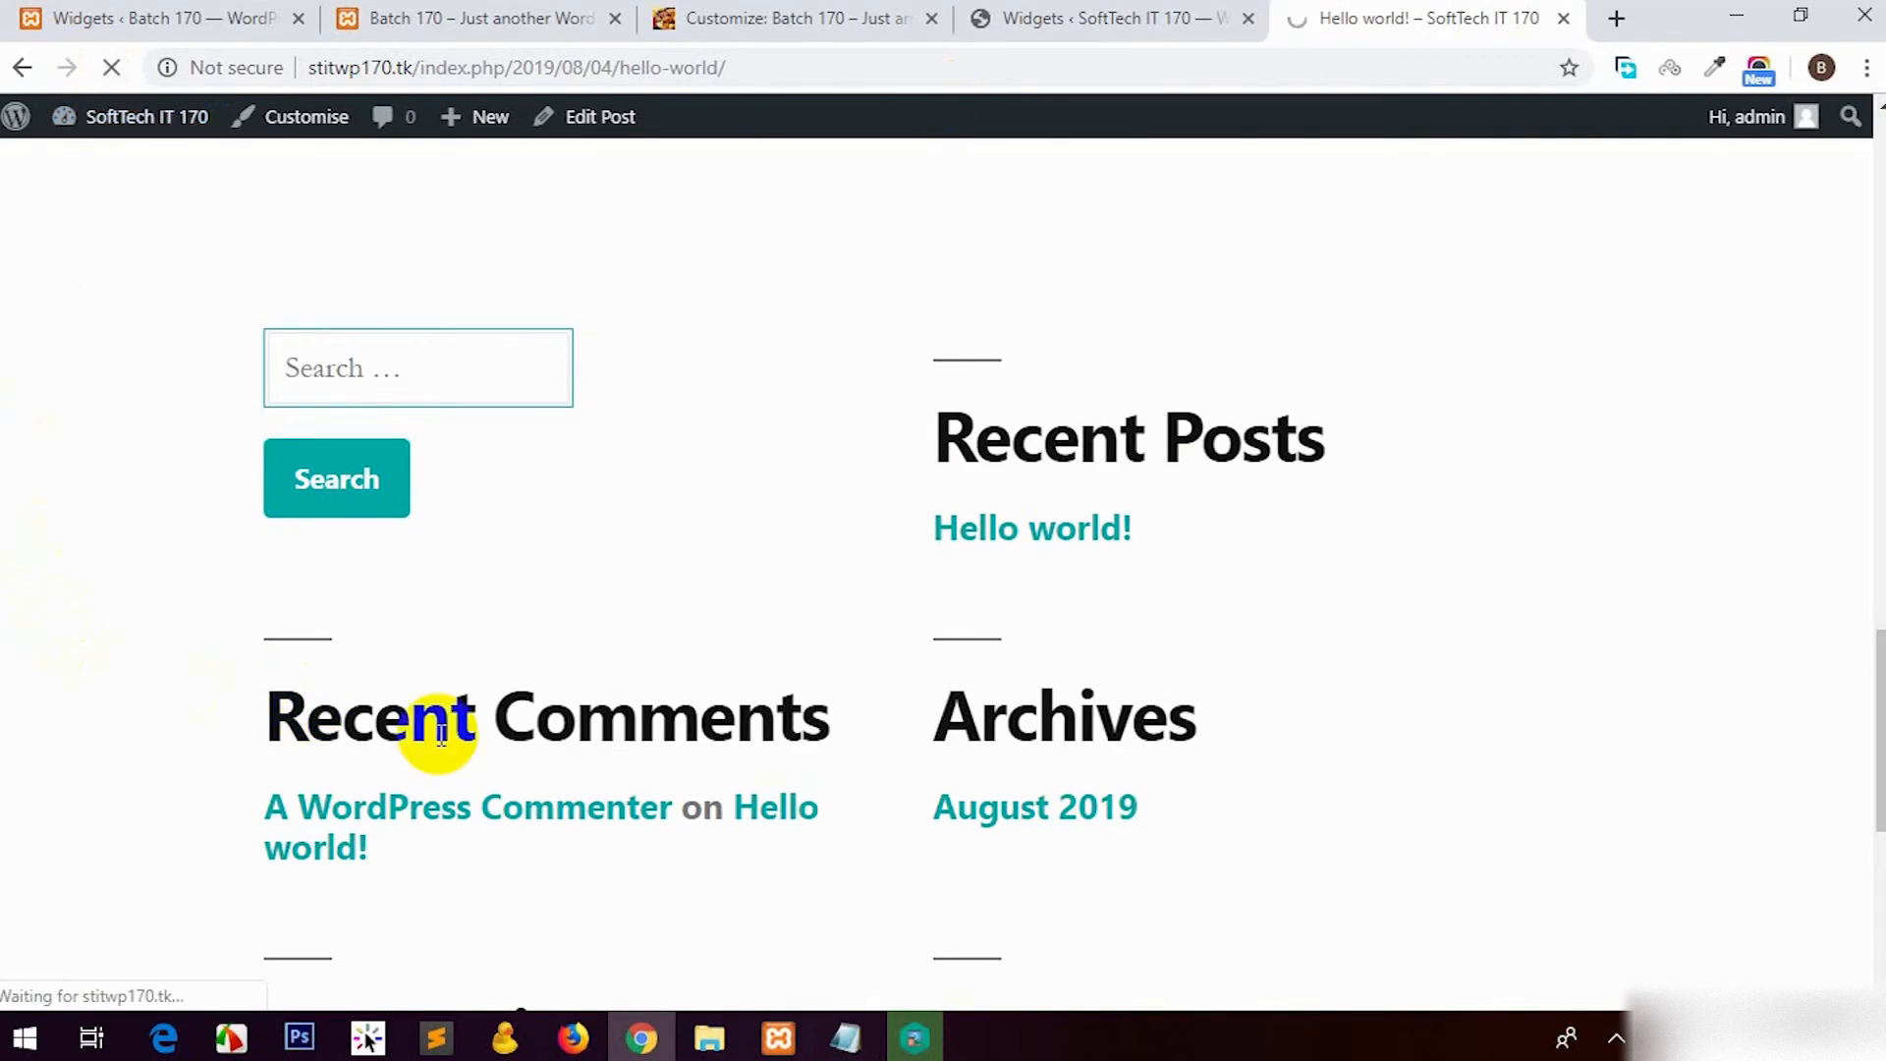
{"action": "left_click_drag", "start_coordinate": [305, 438], "coordinate": [532, 438]}
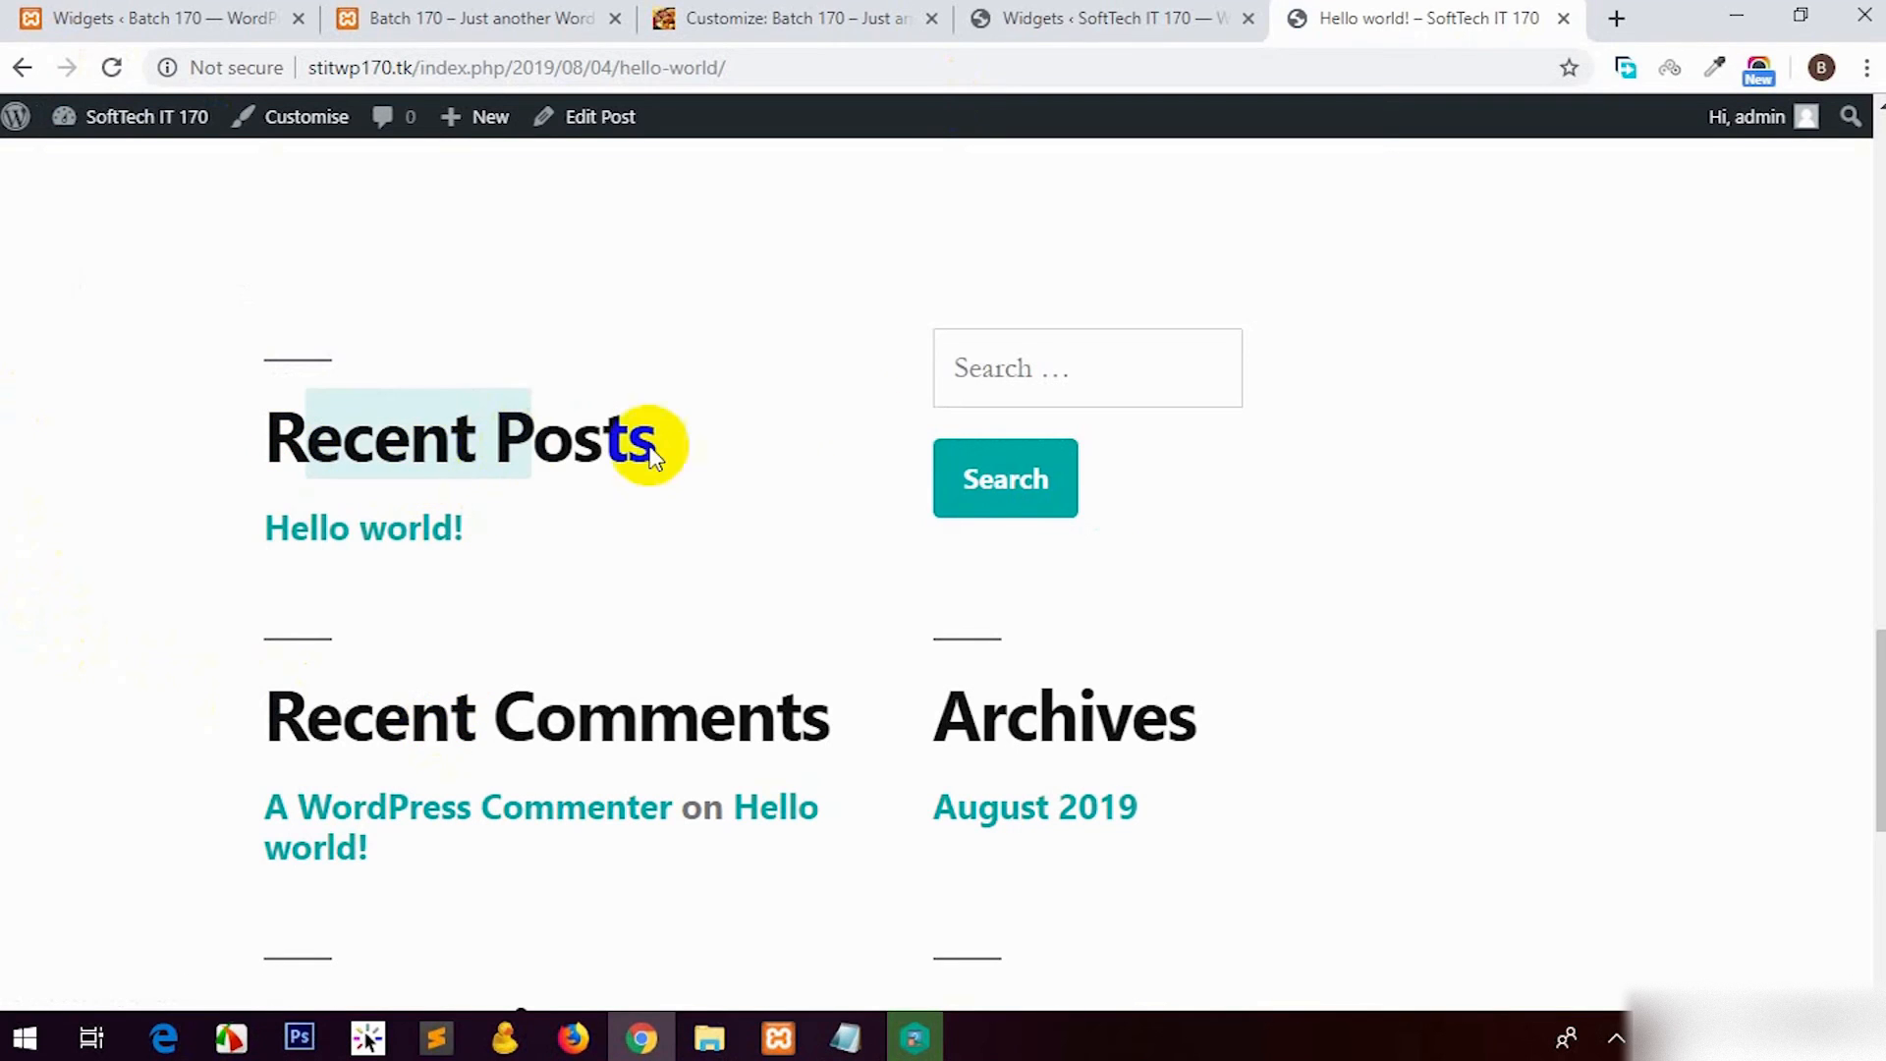
Step: Delete the Search widget from the live site's Footer area and reload the Hello world! post
{"action": "left_click", "coordinate": [1108, 18]}
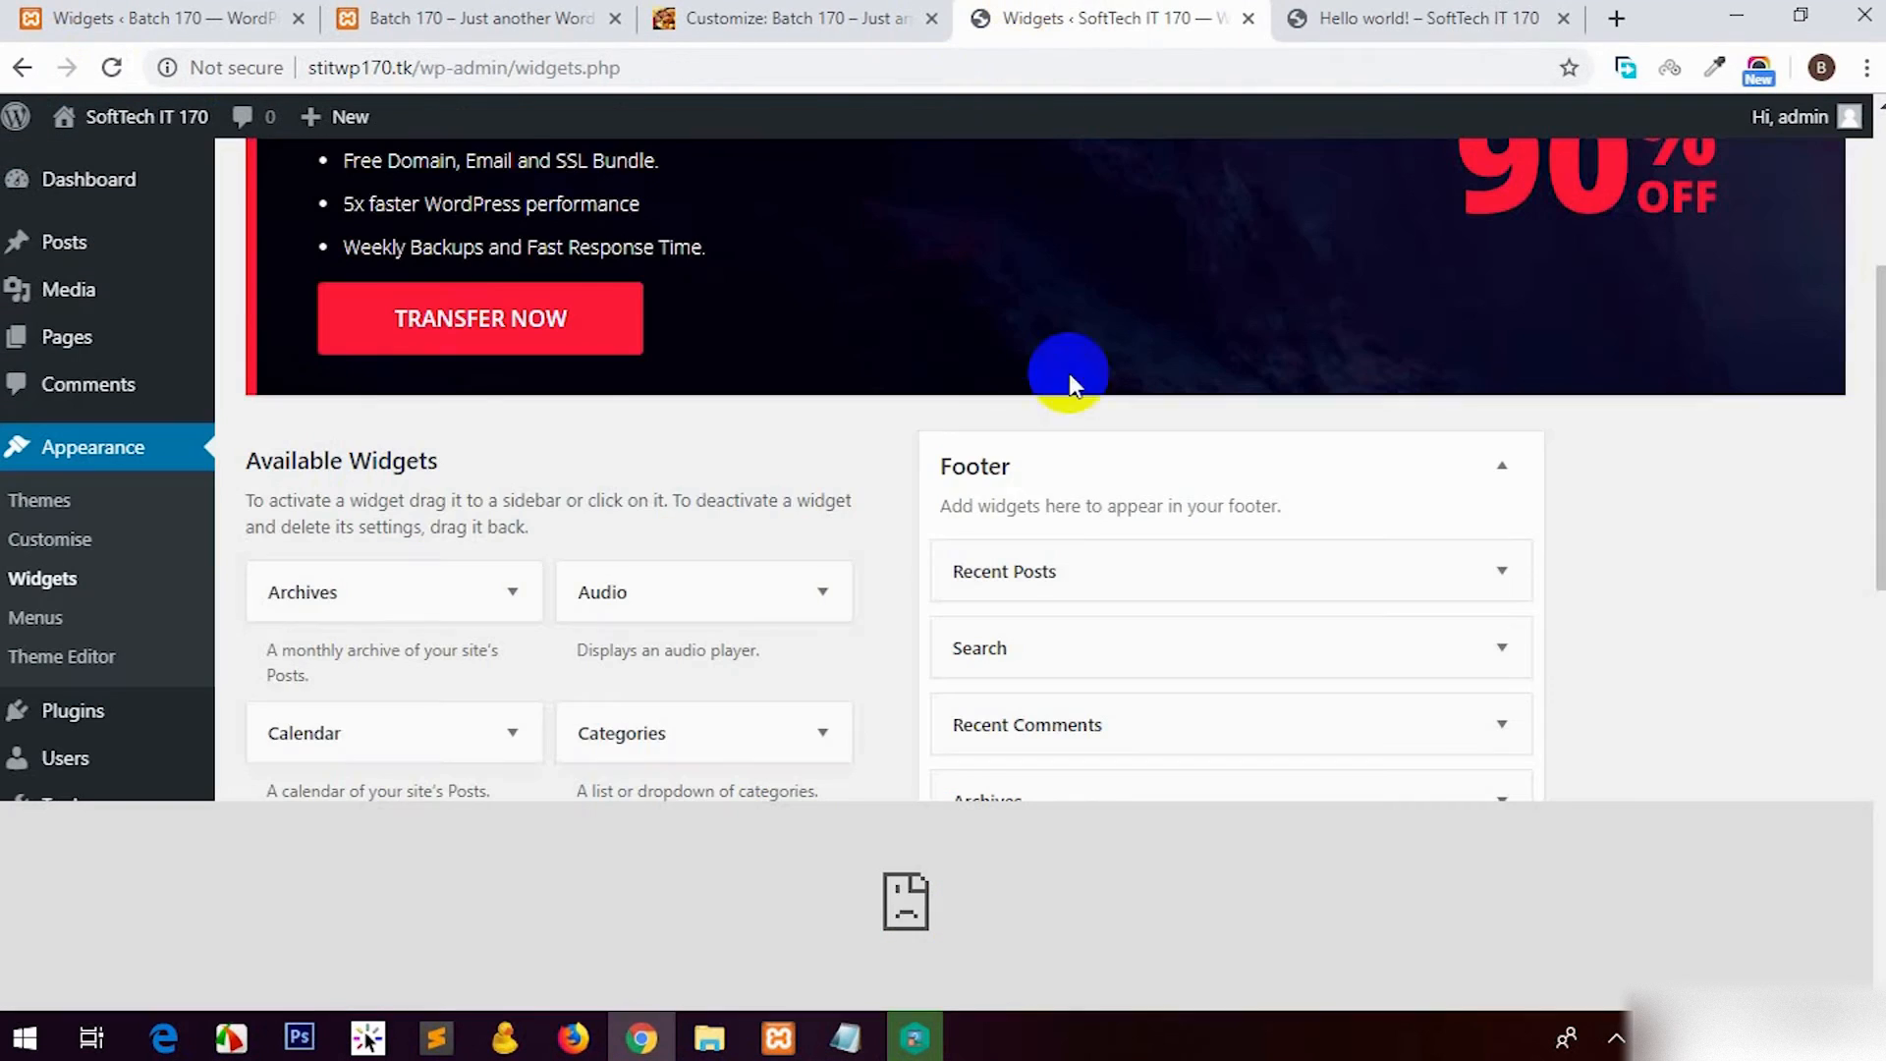
{"action": "left_click", "coordinate": [1500, 653]}
{"action": "scroll", "coordinate": [1170, 614], "scroll_direction": "down", "scroll_amount": 3}
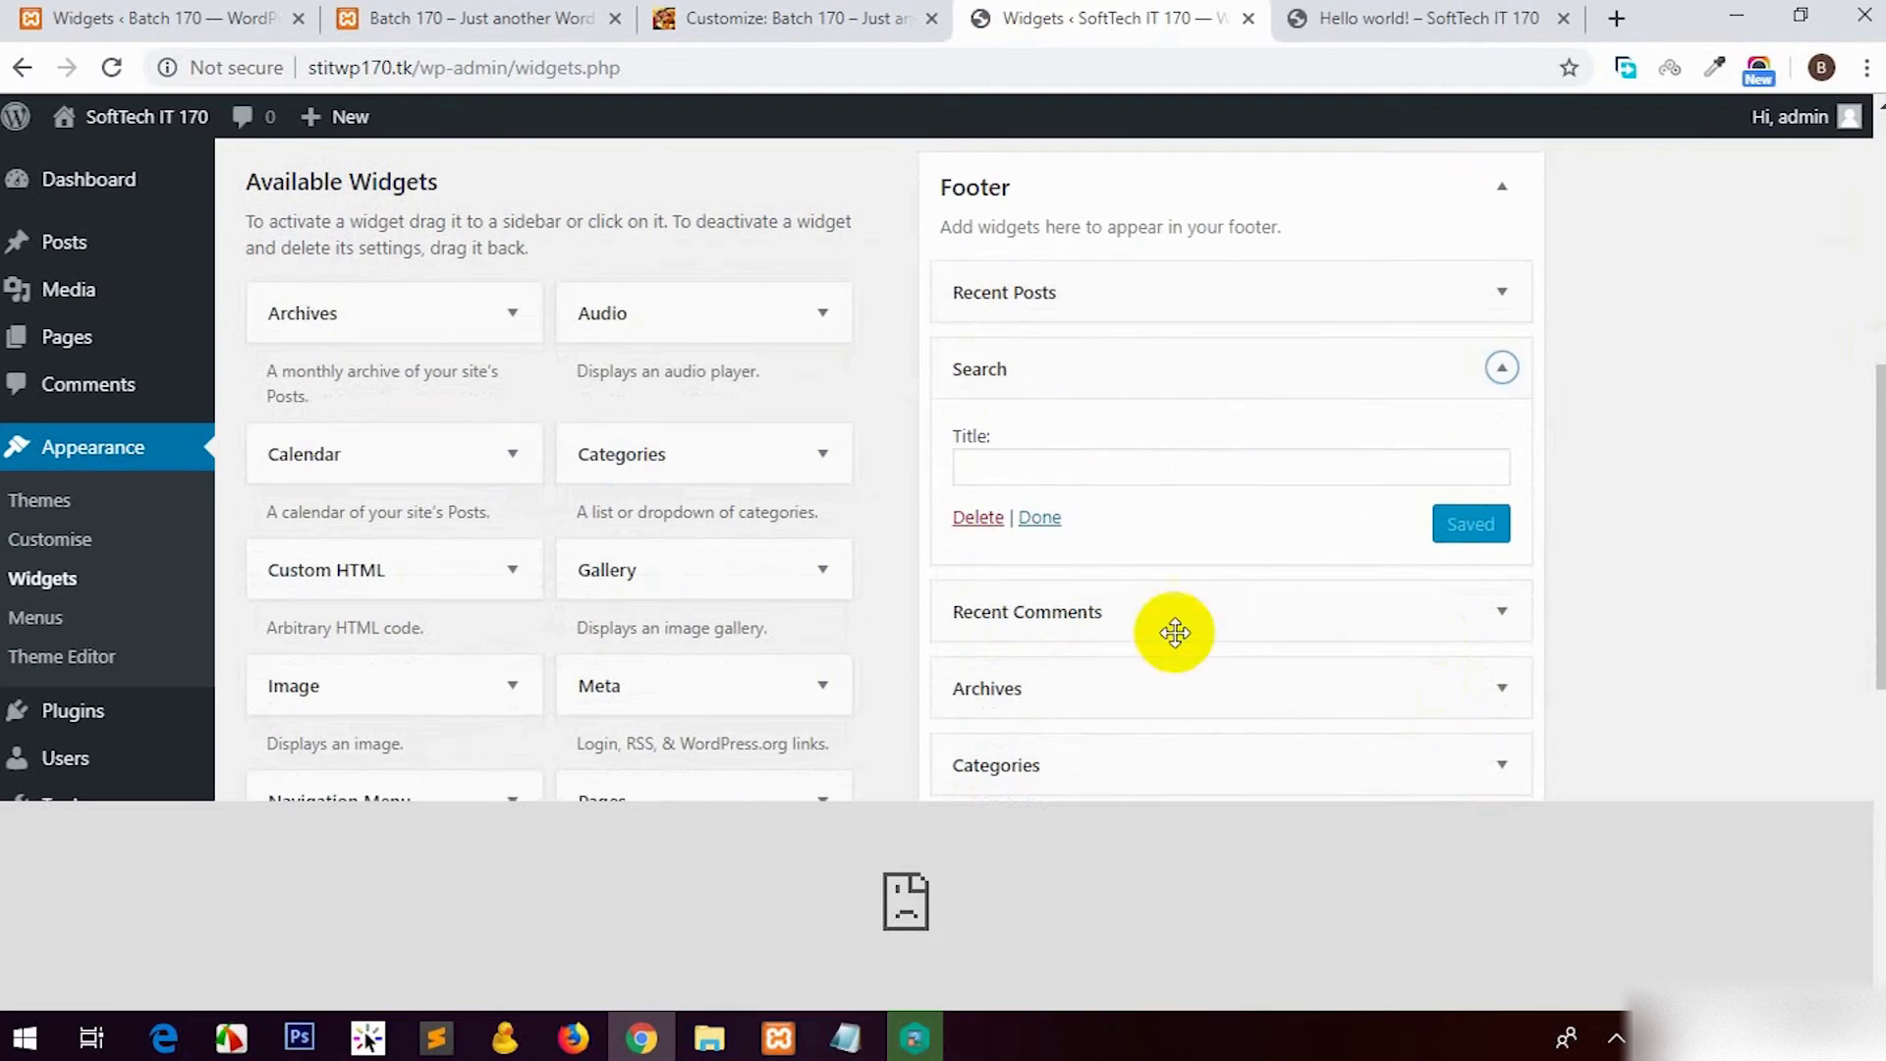
{"action": "left_click", "coordinate": [978, 518]}
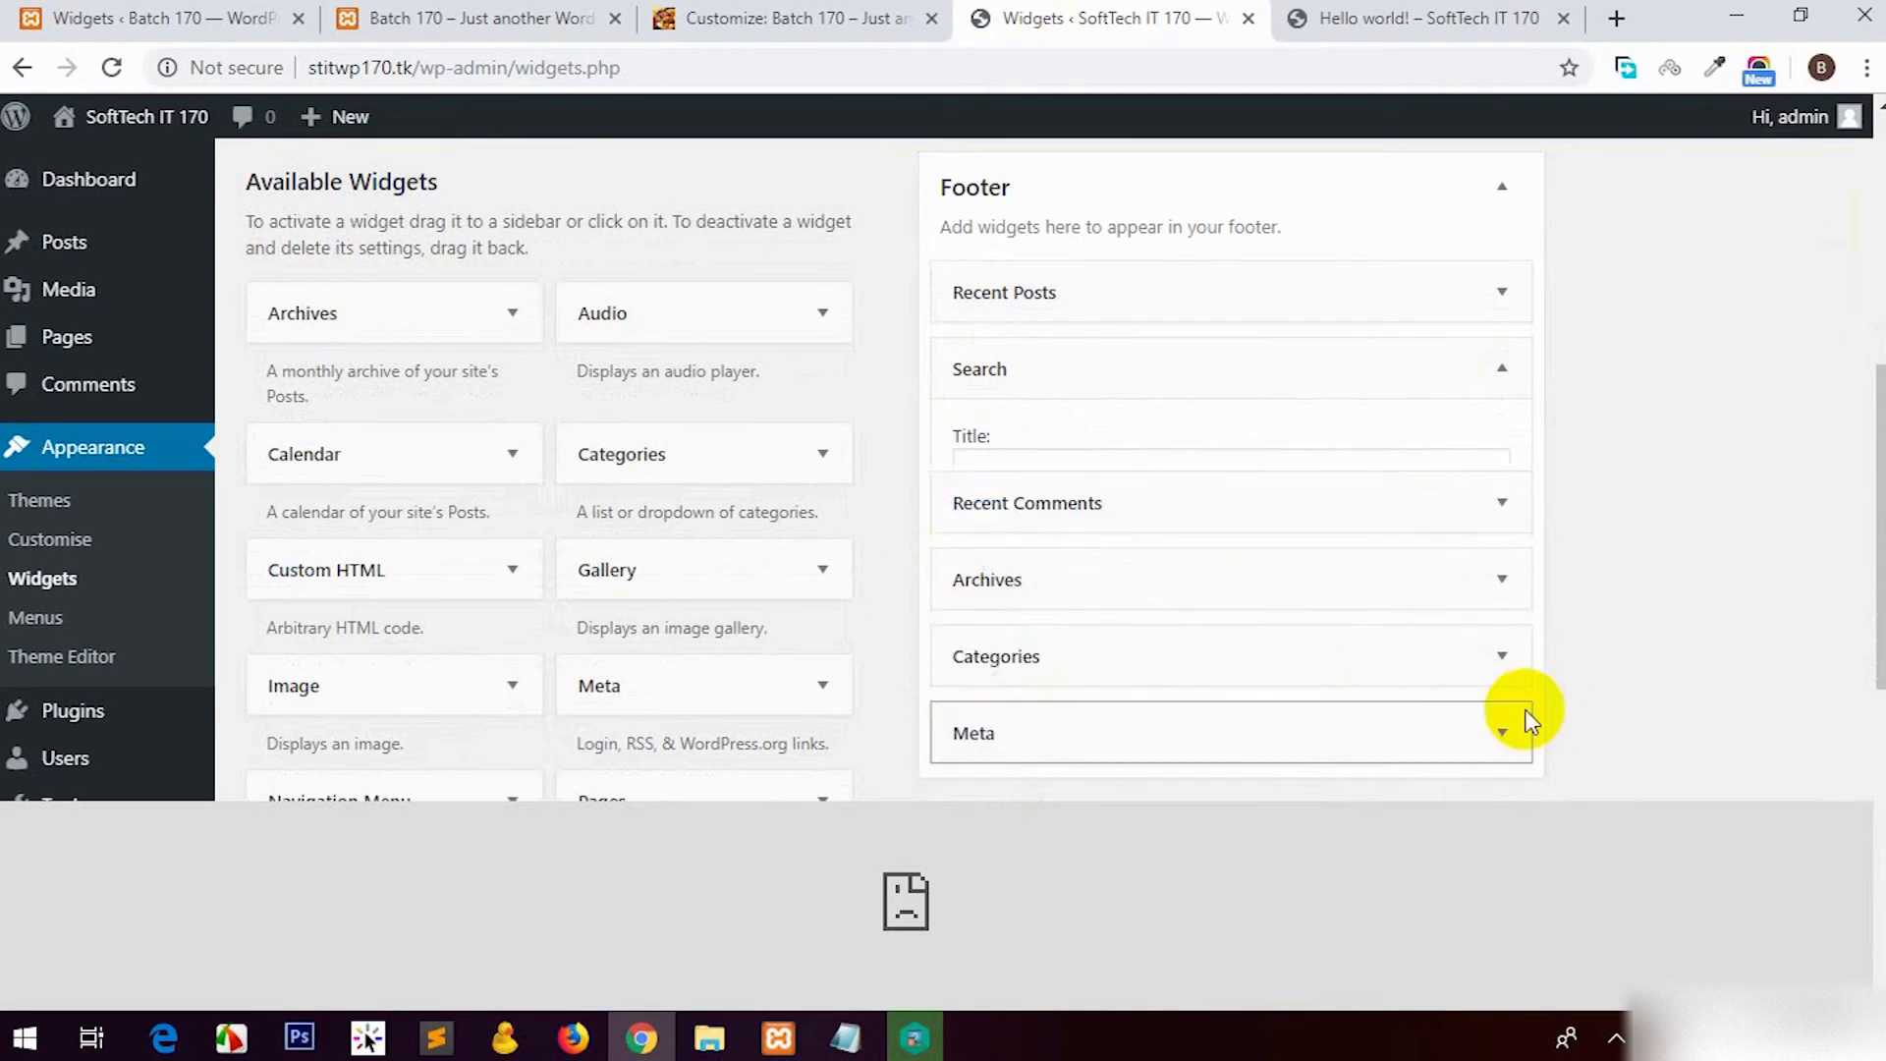
{"action": "left_click", "coordinate": [1414, 18]}
{"action": "left_click", "coordinate": [111, 69]}
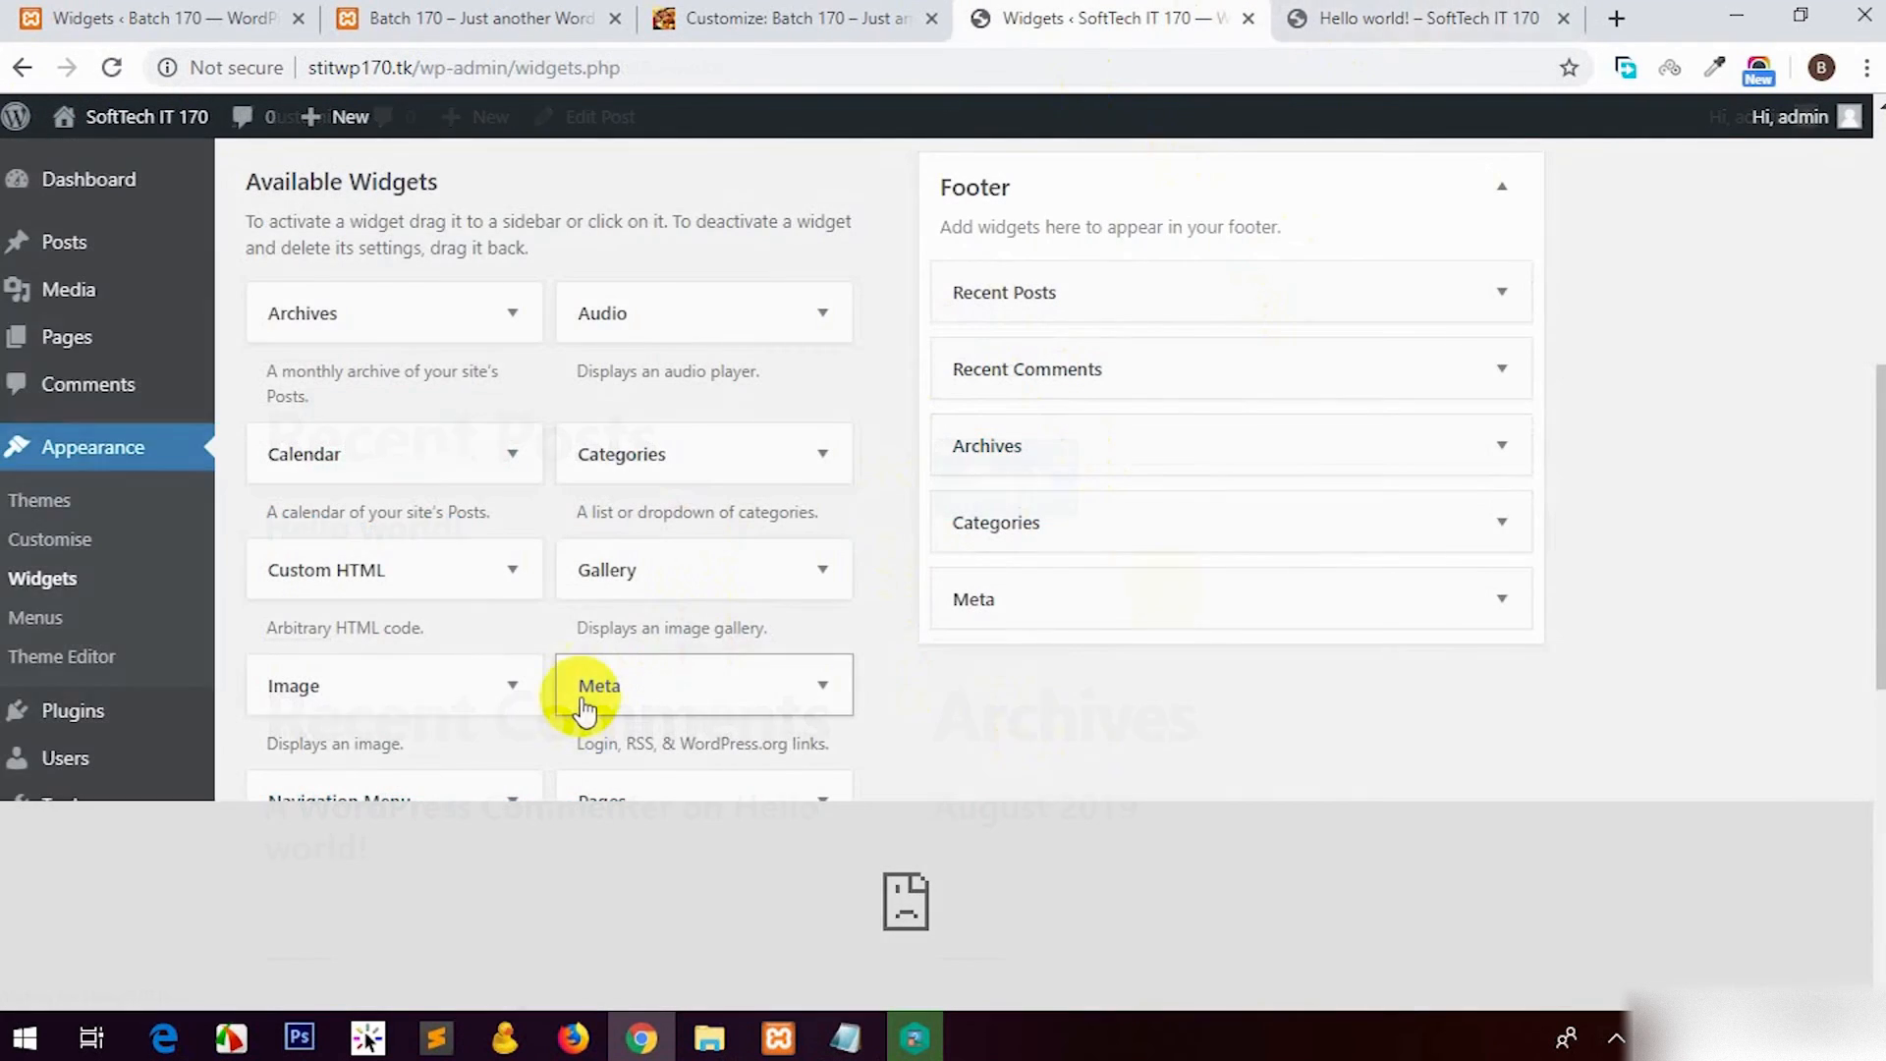
Step: Add the Search widget from the available widgets to the Footer area, between Categories and Meta
{"action": "scroll", "coordinate": [589, 703], "scroll_direction": "down", "scroll_amount": 8}
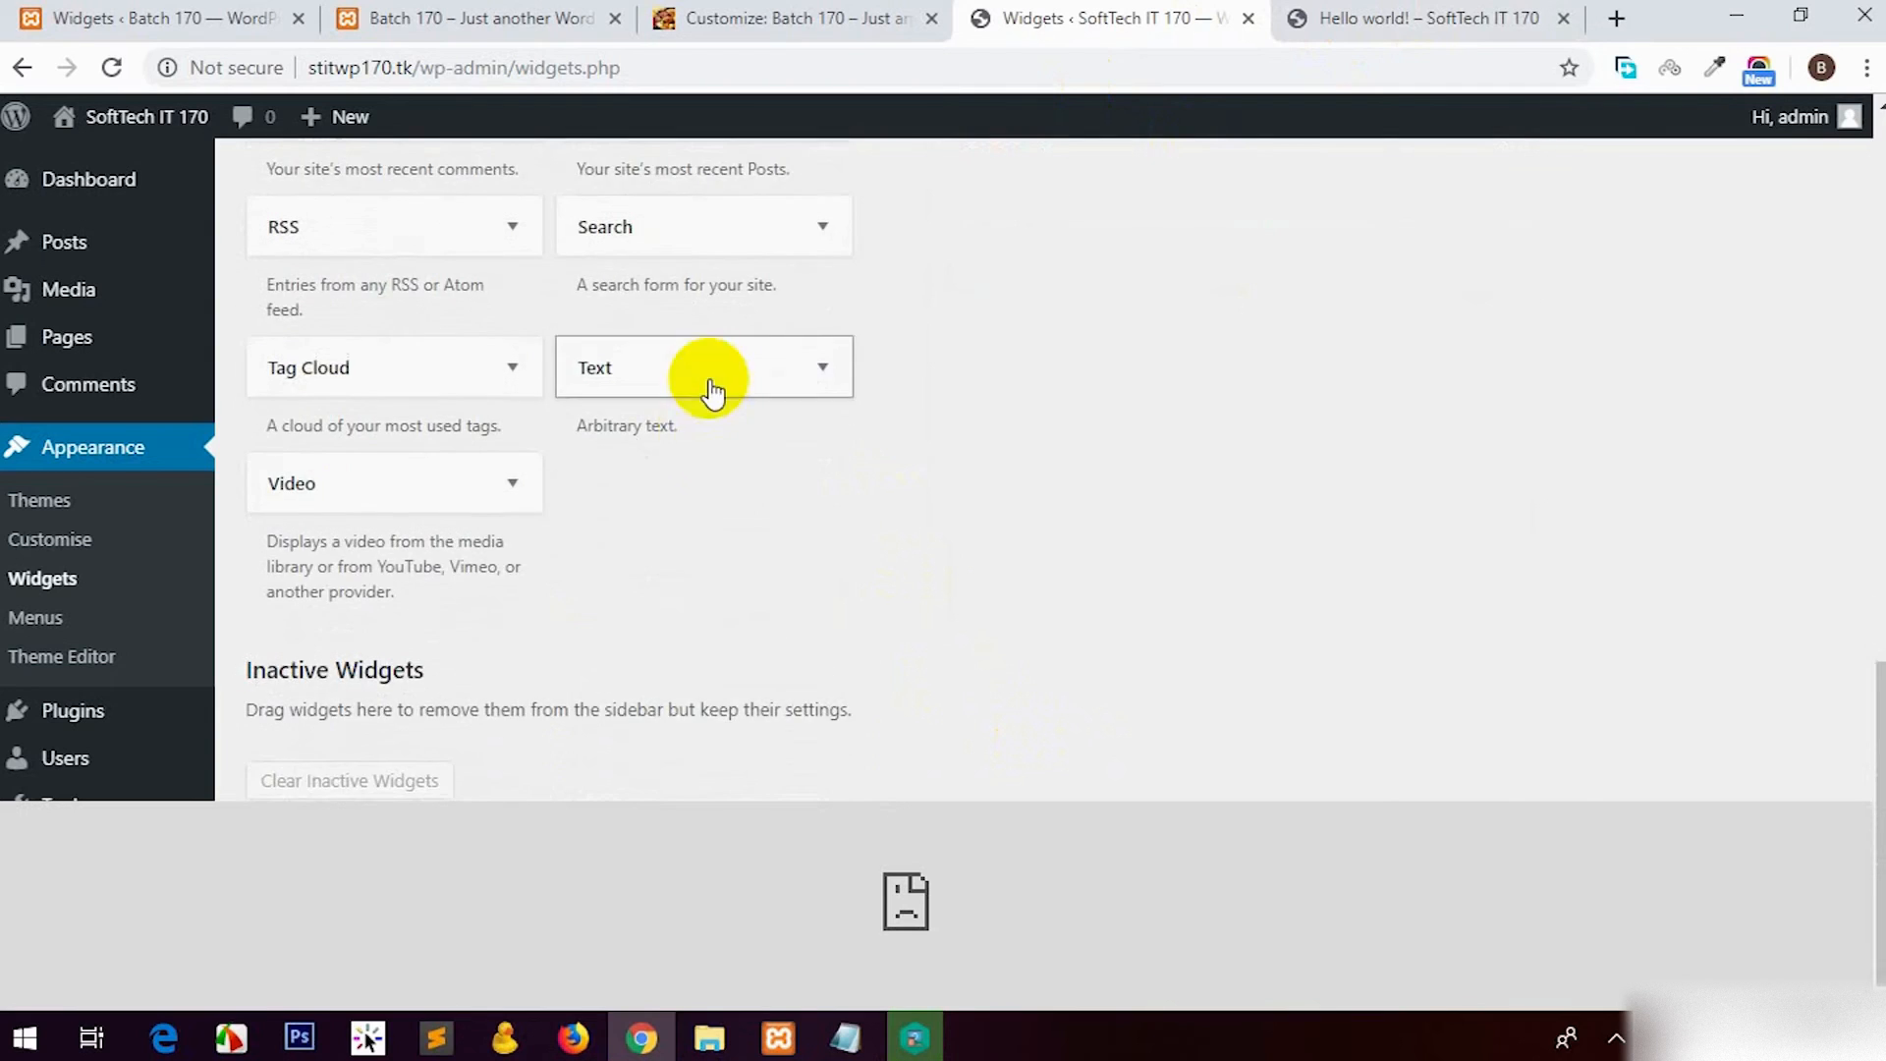
{"action": "scroll", "coordinate": [711, 391], "scroll_direction": "up", "scroll_amount": 6}
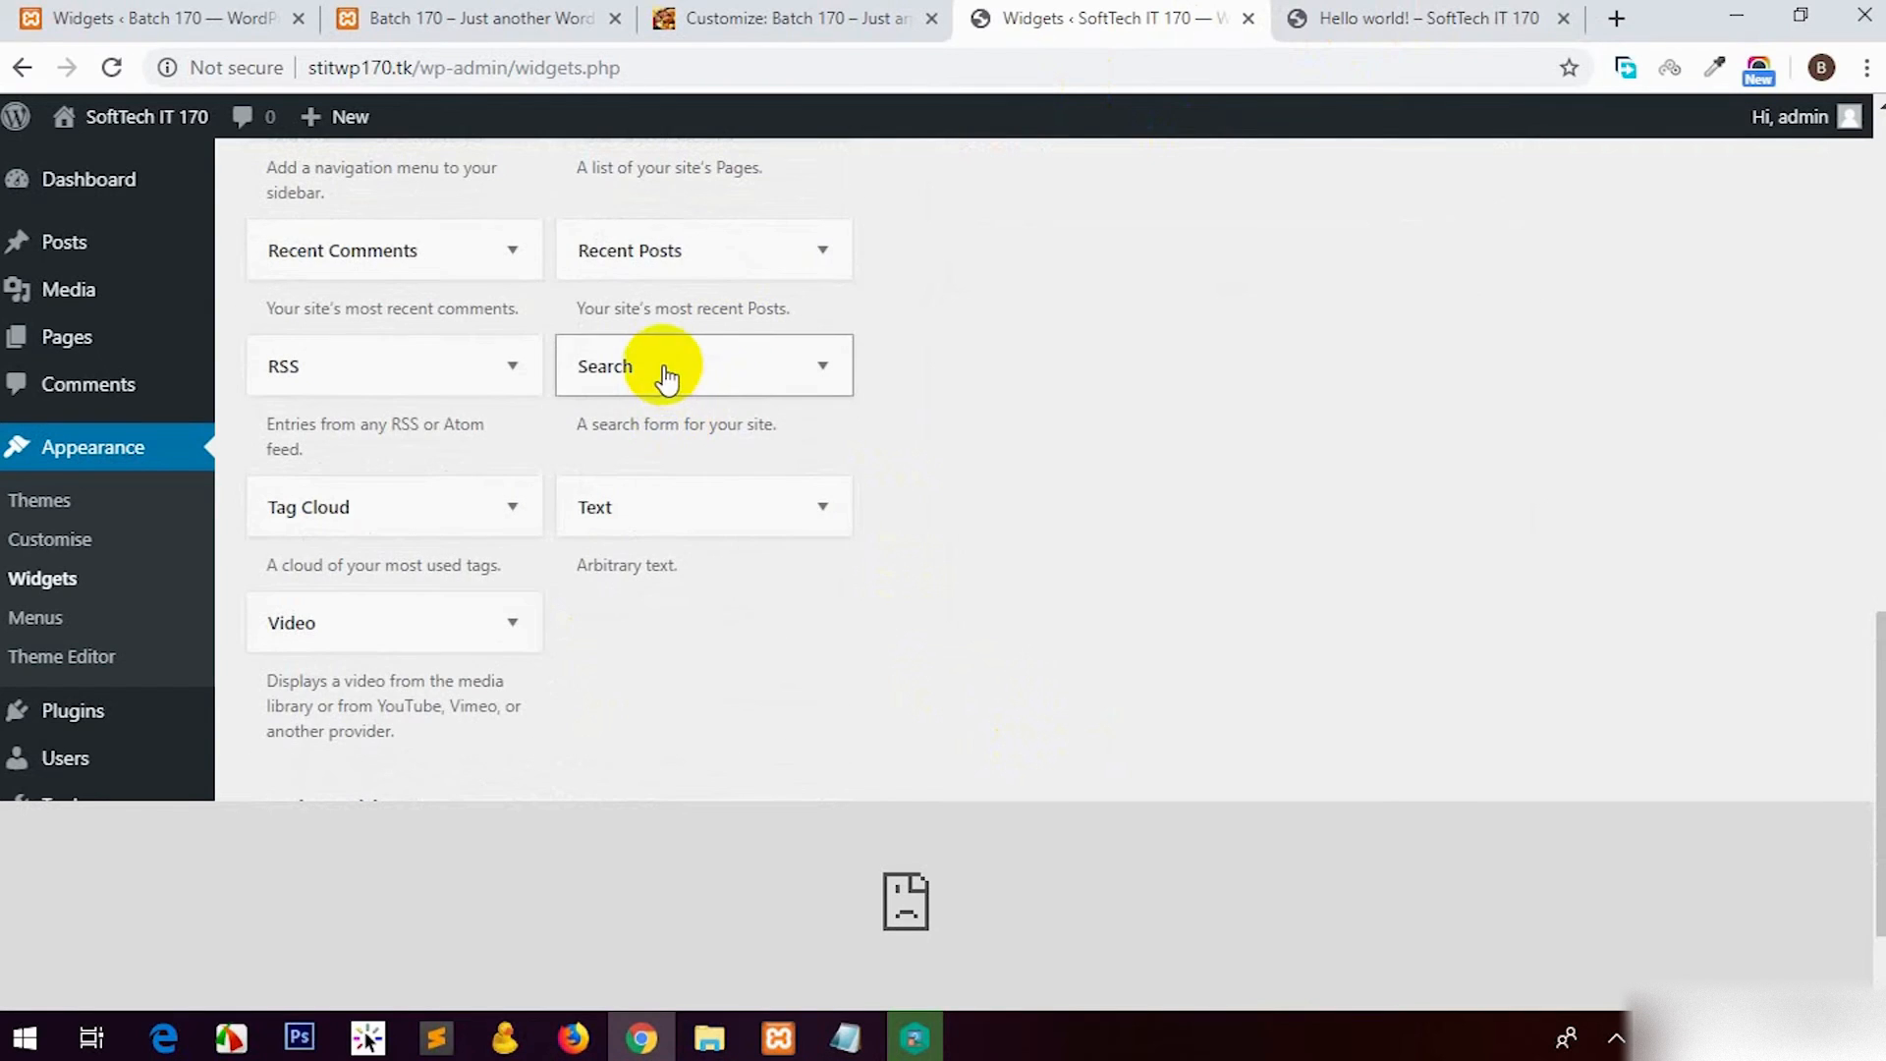
{"action": "left_click_drag", "start_coordinate": [673, 816], "coordinate": [1145, 339]}
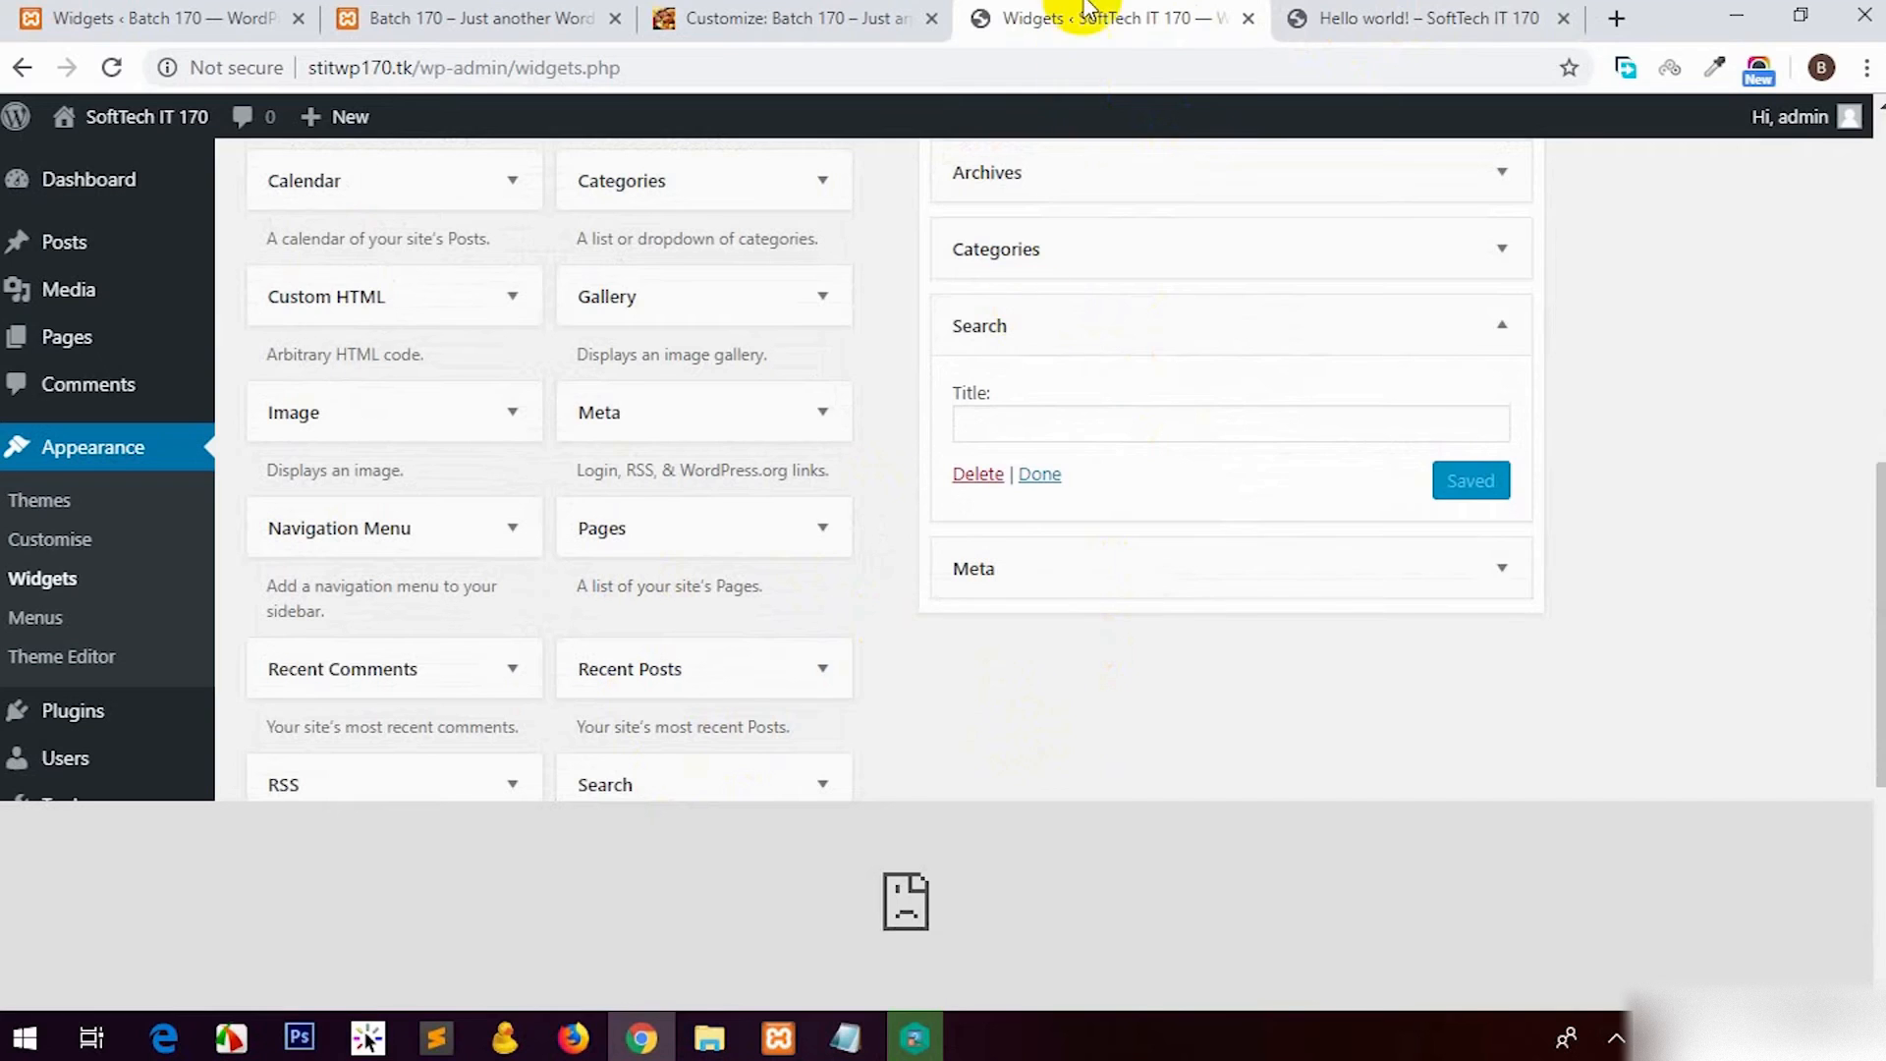
Step: Reload the live Hello world! post and check the search form's place among the footer widgets
{"action": "left_click", "coordinate": [1415, 17]}
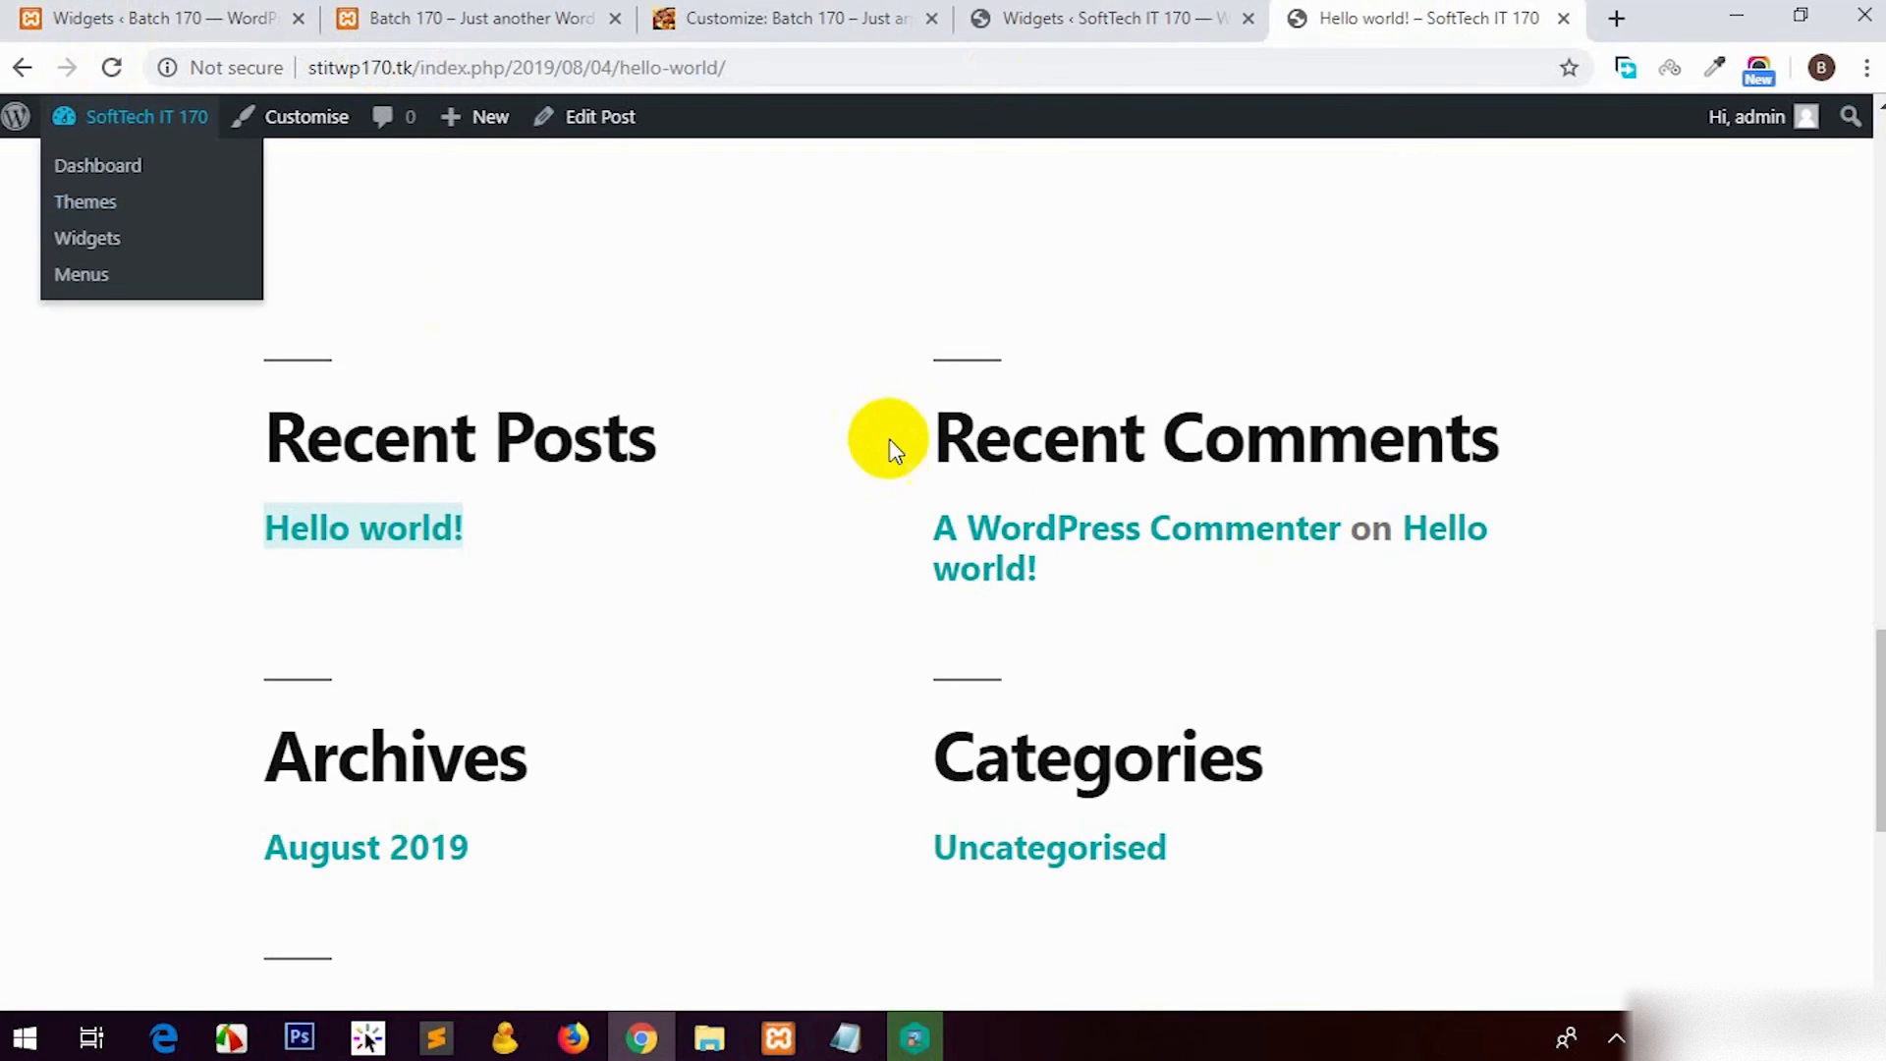
{"action": "left_click", "coordinate": [111, 66]}
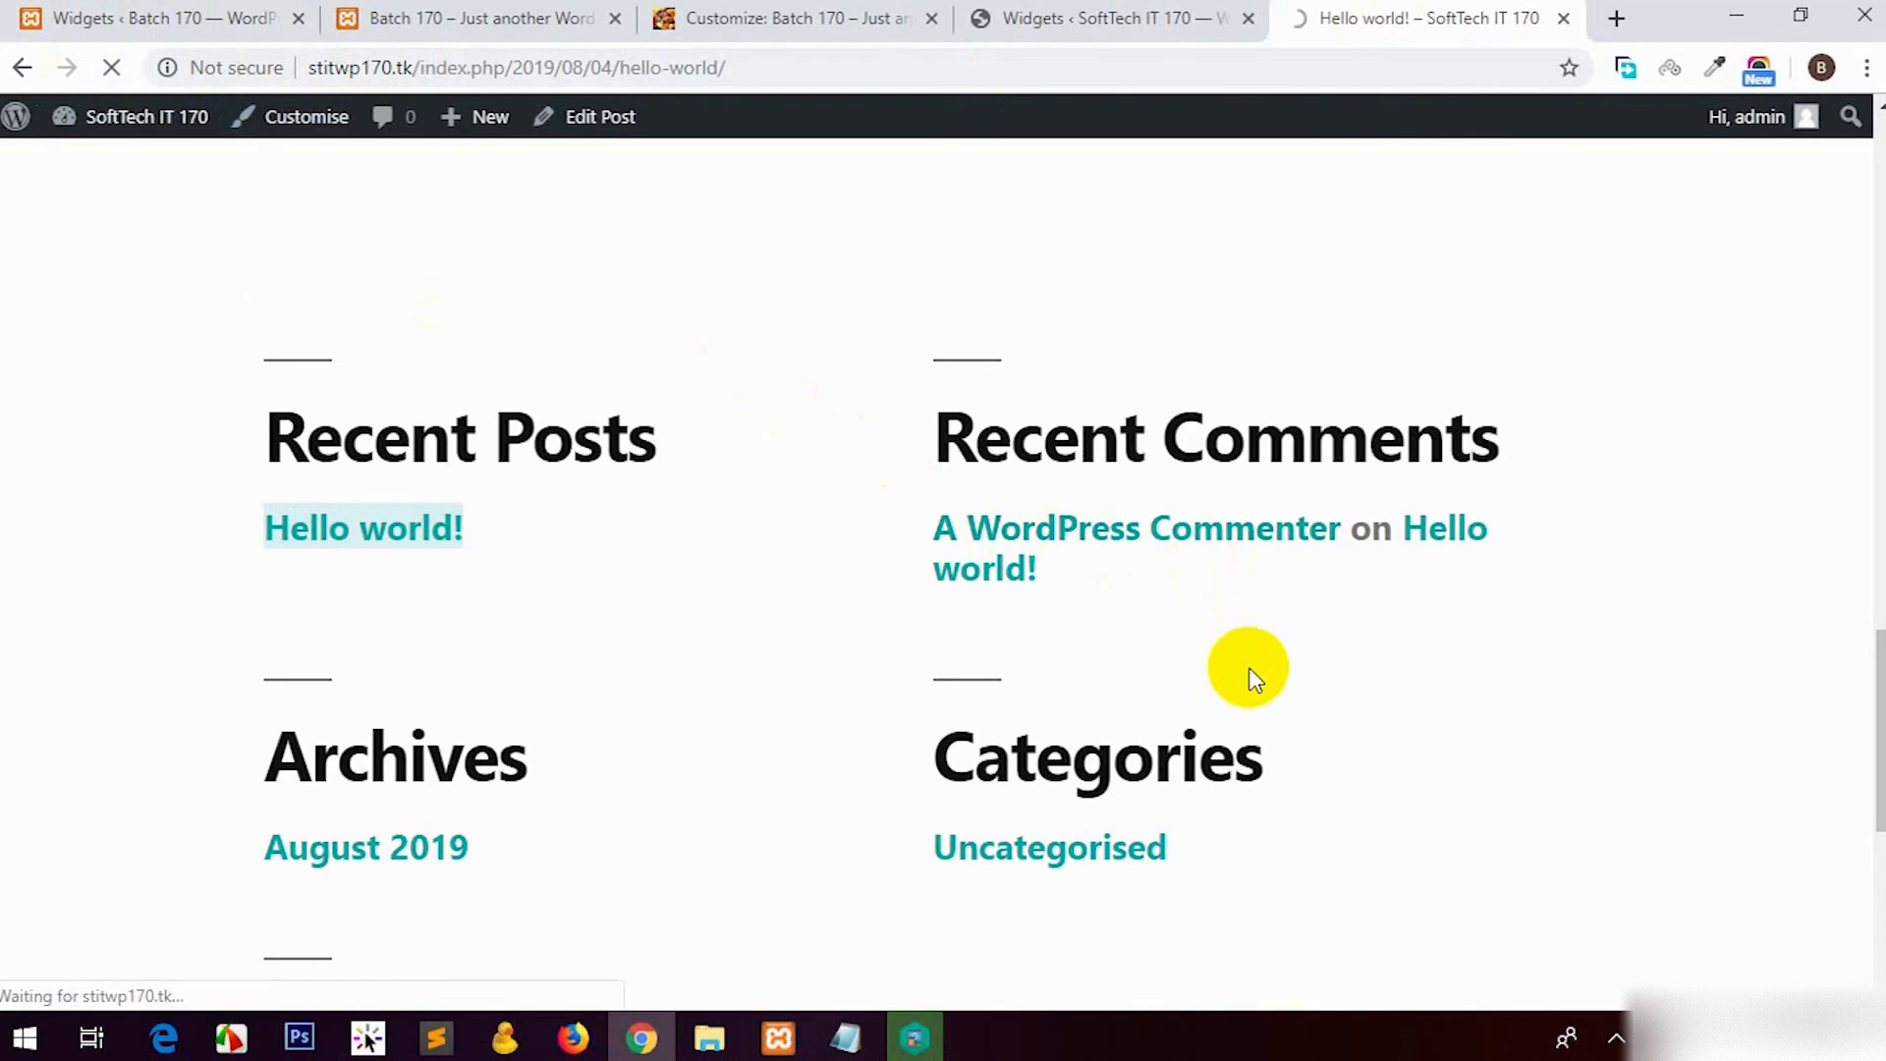
{"action": "scroll", "coordinate": [1247, 668], "scroll_direction": "down", "scroll_amount": 4}
{"action": "scroll", "coordinate": [383, 696], "scroll_direction": "up", "scroll_amount": 1}
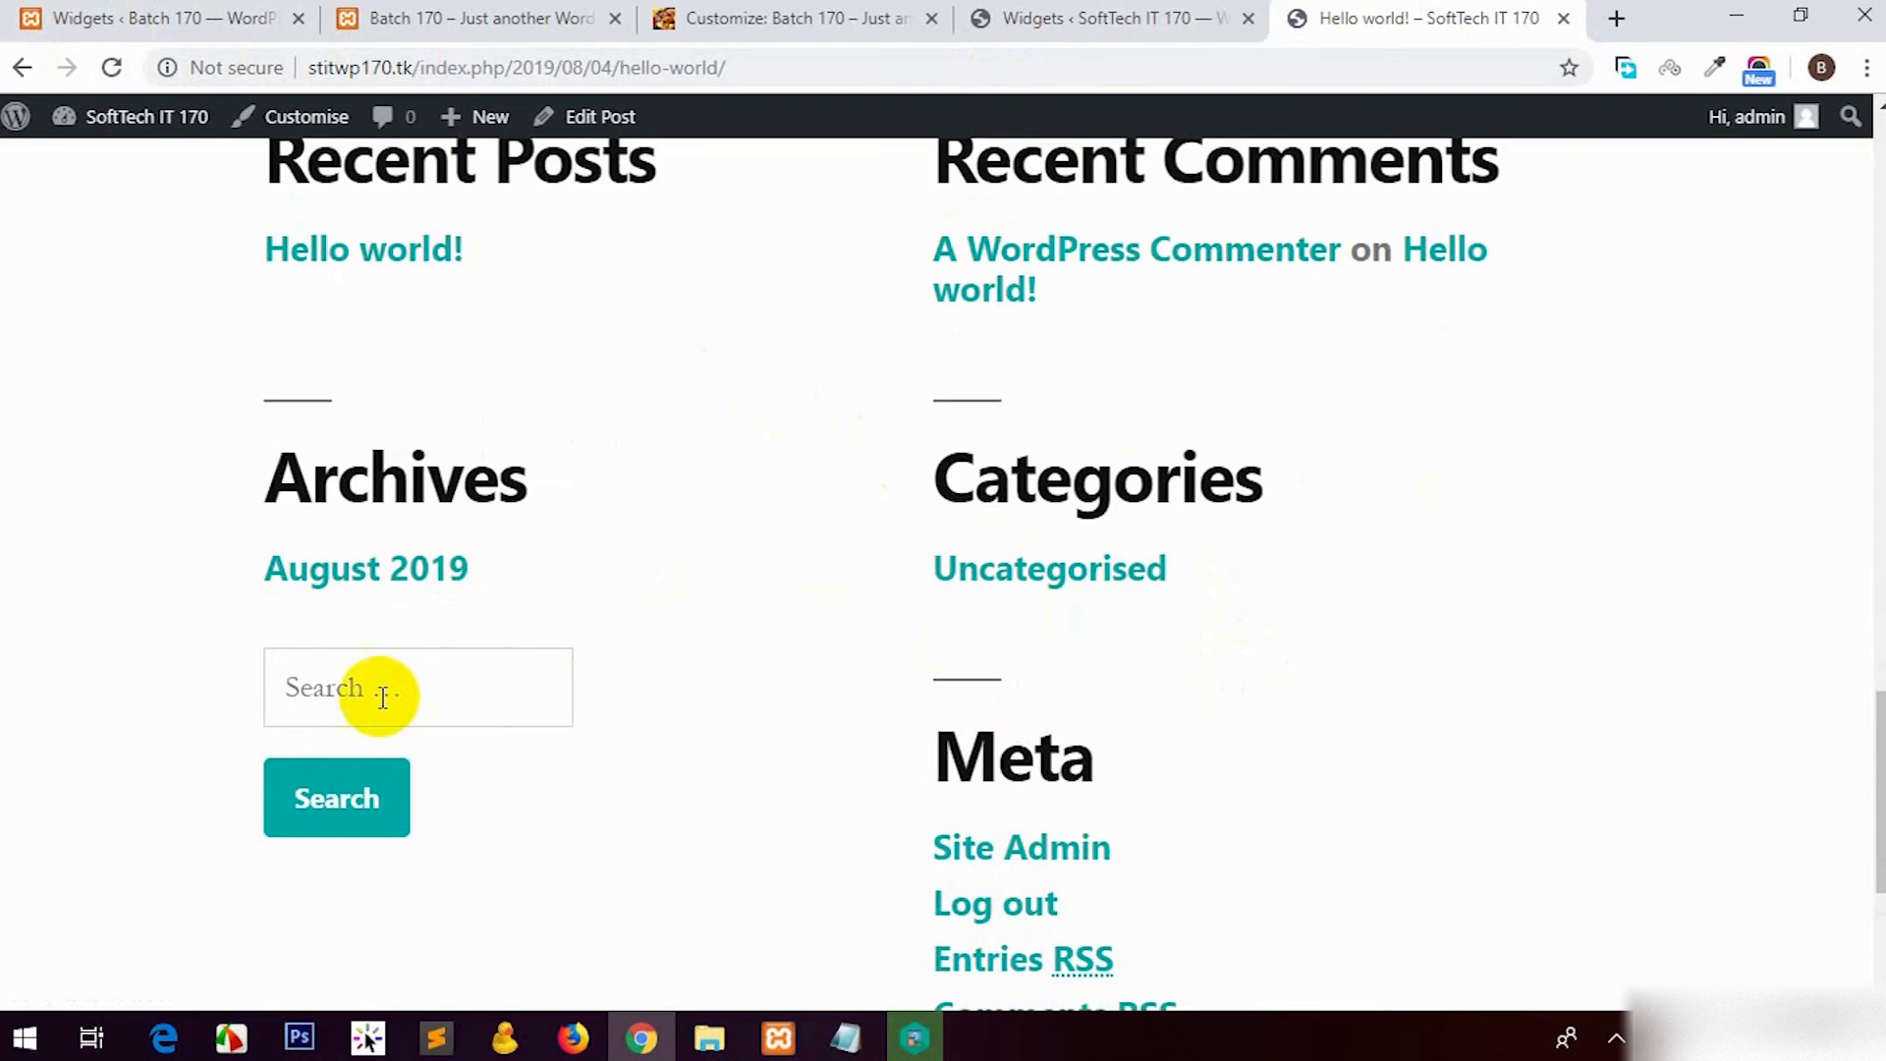
{"action": "left_click", "coordinate": [422, 695]}
{"action": "left_click", "coordinate": [798, 769]}
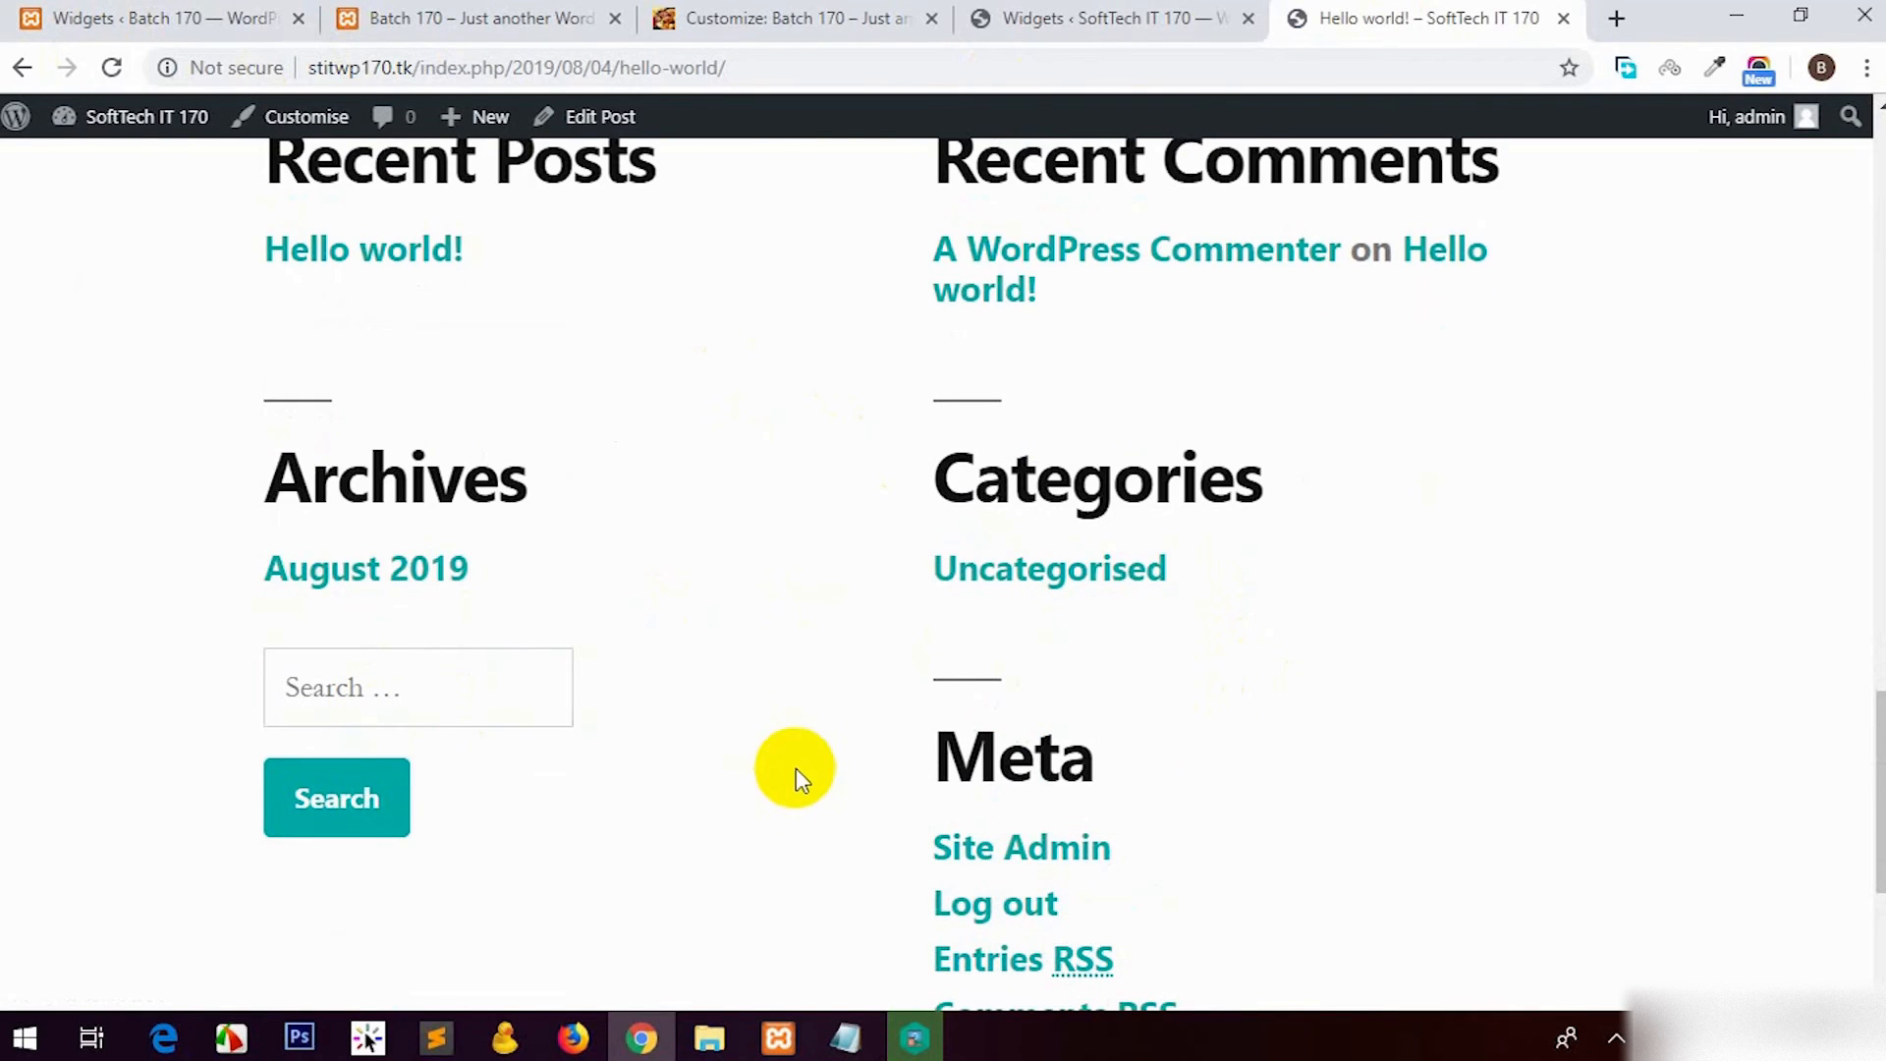
Step: Look through the live site's available widgets and add the Gallery widget to the Footer area, between Categories and Search
{"action": "left_click", "coordinate": [1182, 14]}
{"action": "scroll", "coordinate": [632, 757], "scroll_direction": "down", "scroll_amount": 2}
{"action": "scroll", "coordinate": [637, 688], "scroll_direction": "up", "scroll_amount": 2}
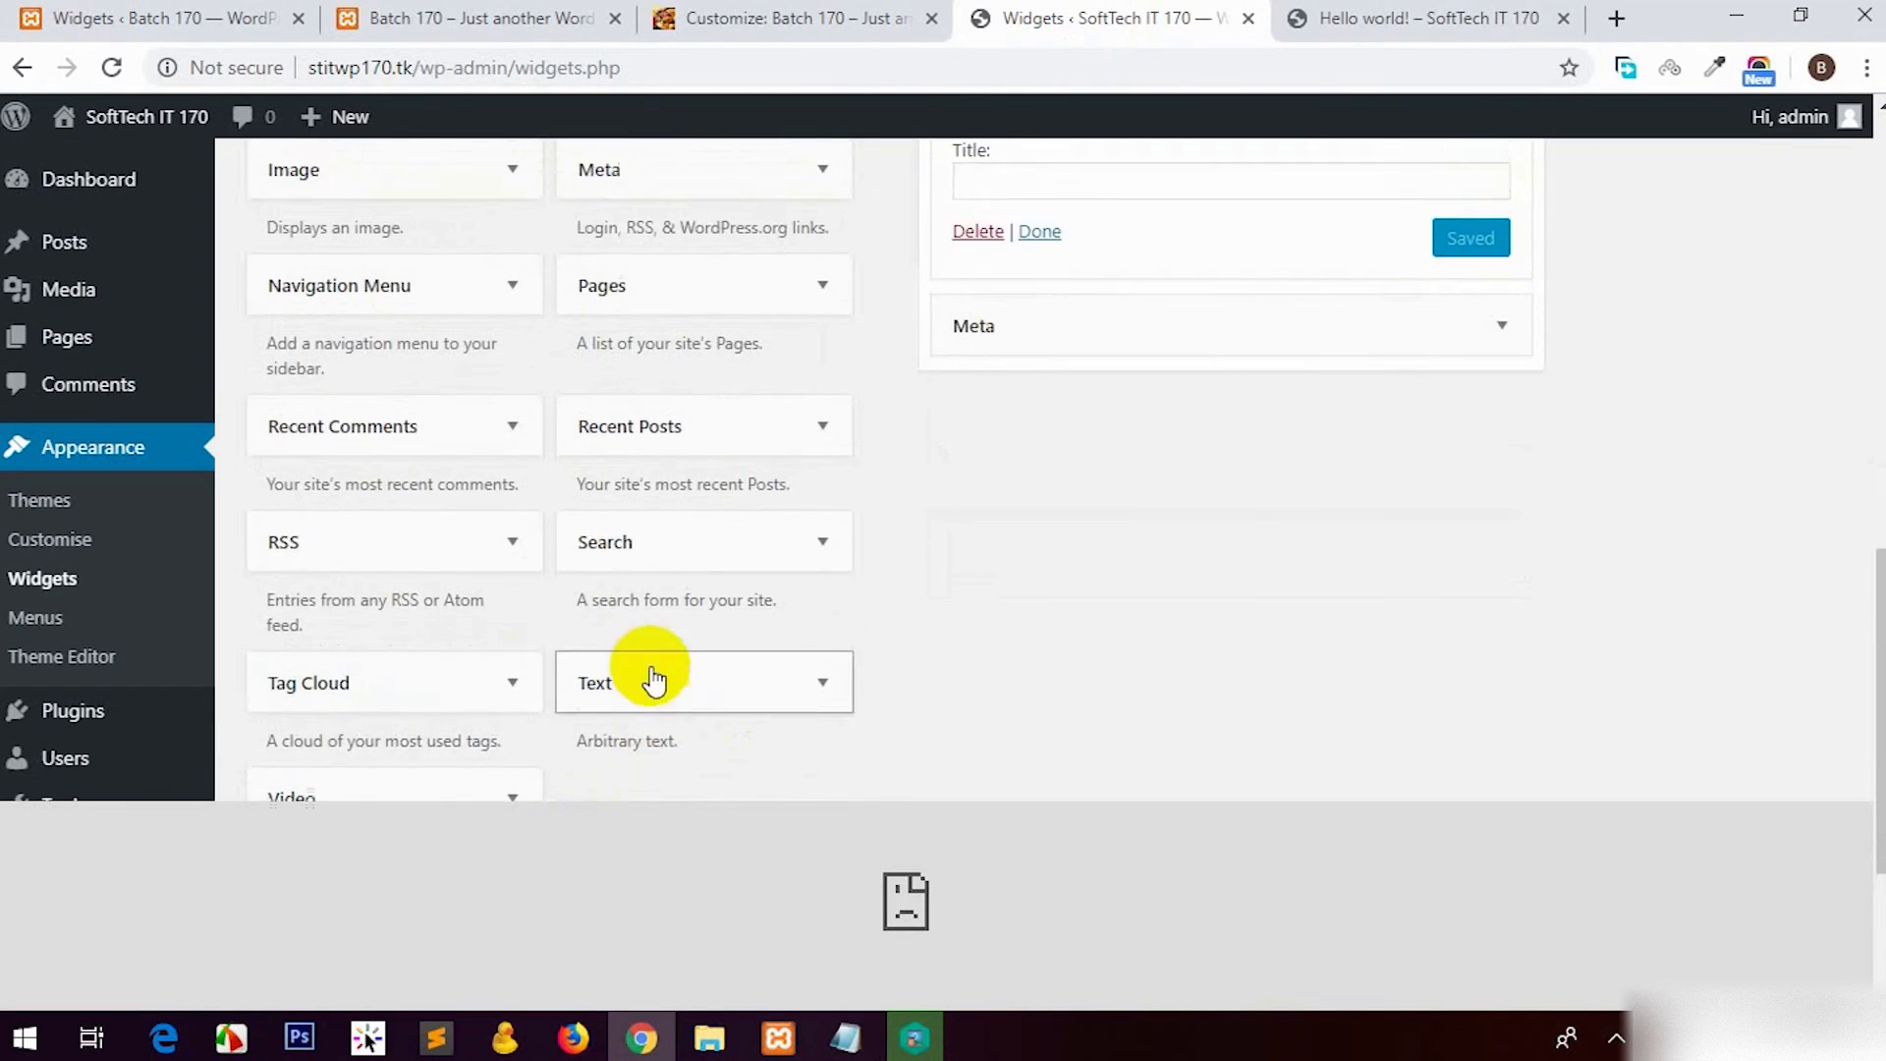
{"action": "scroll", "coordinate": [653, 679], "scroll_direction": "up", "scroll_amount": 9}
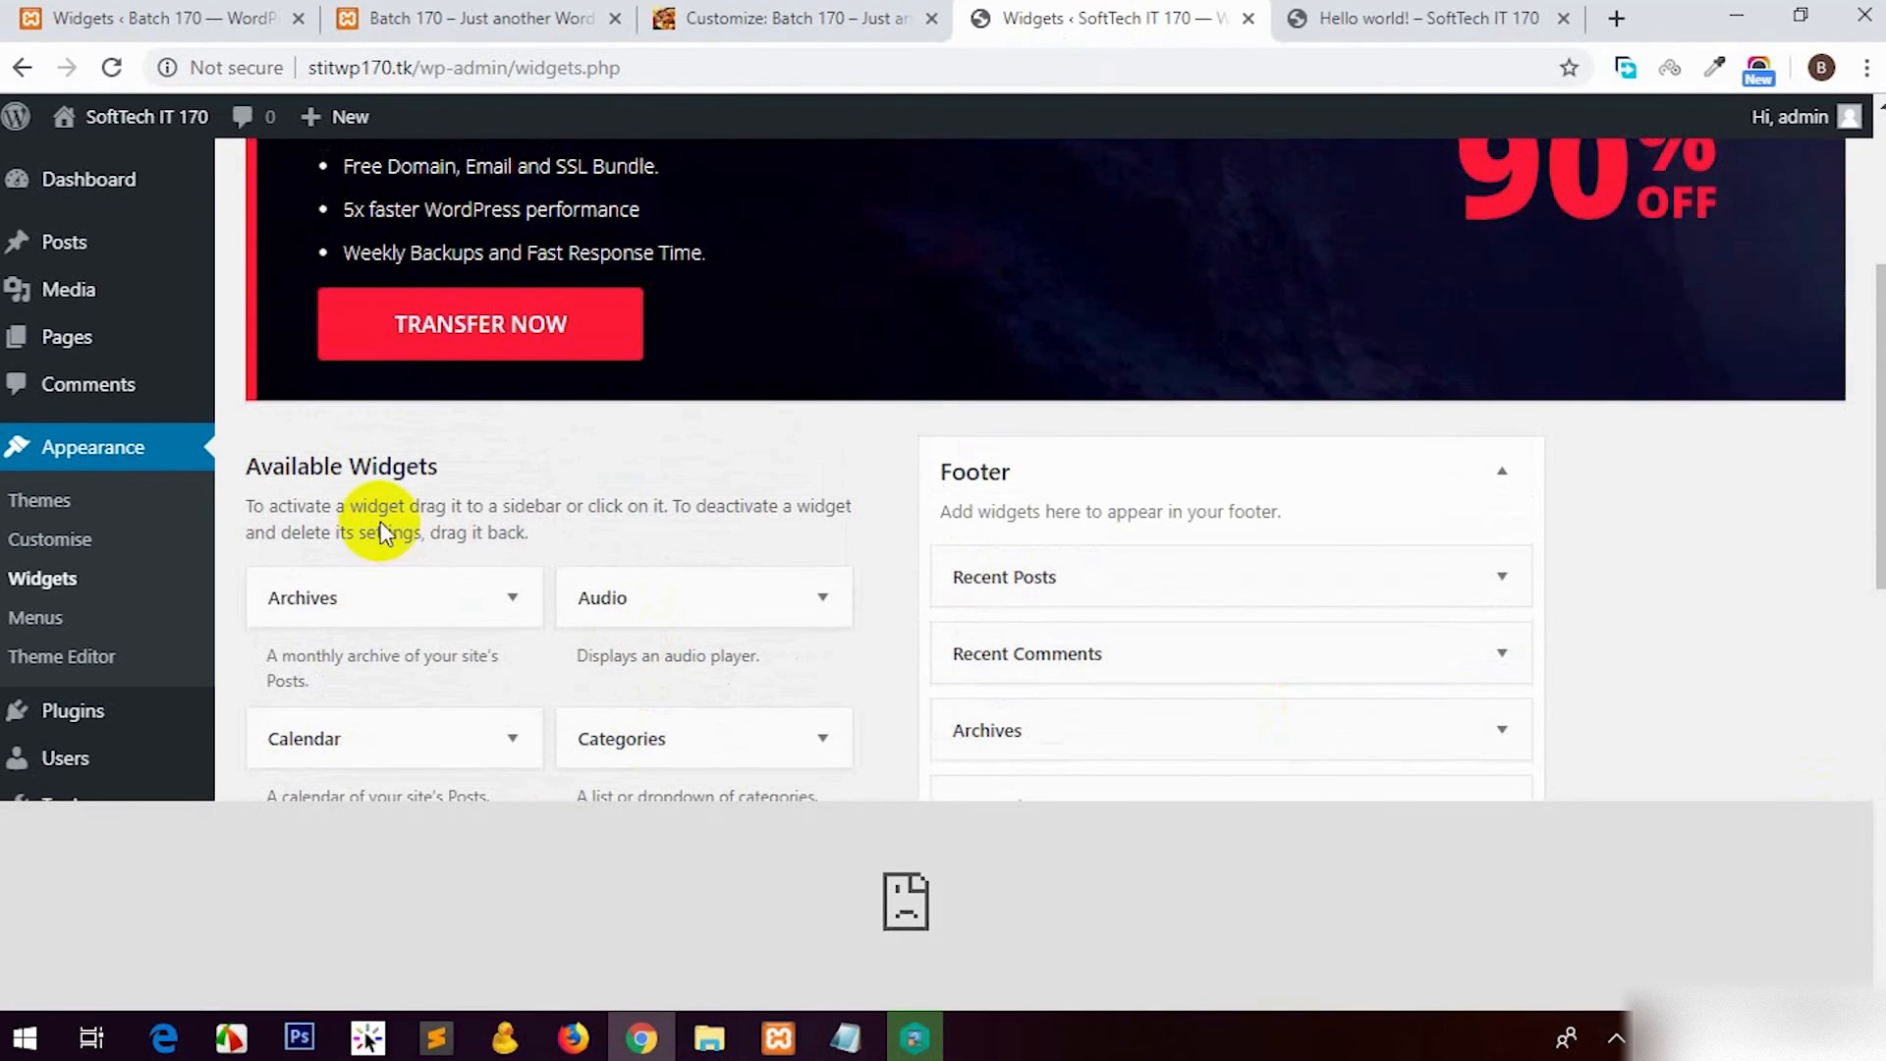
{"action": "scroll", "coordinate": [471, 629], "scroll_direction": "down", "scroll_amount": 1}
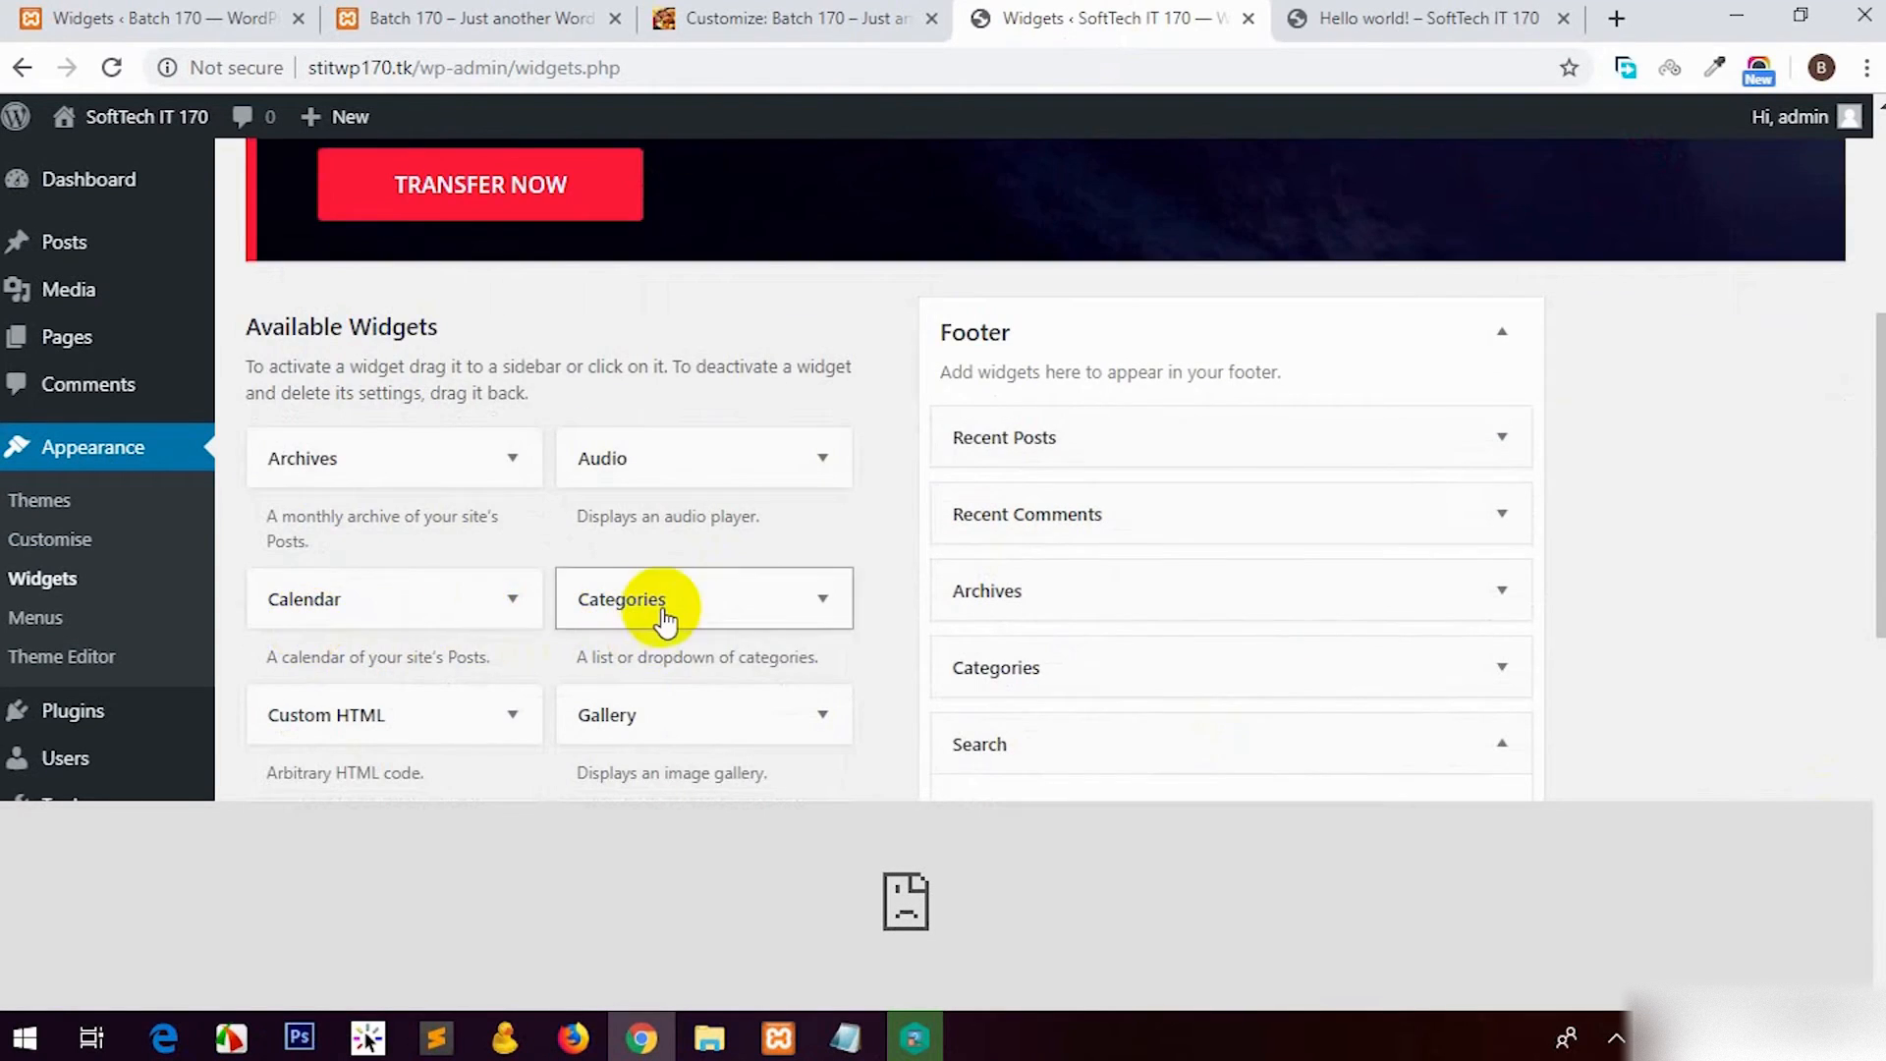
{"action": "scroll", "coordinate": [663, 619], "scroll_direction": "down", "scroll_amount": 1}
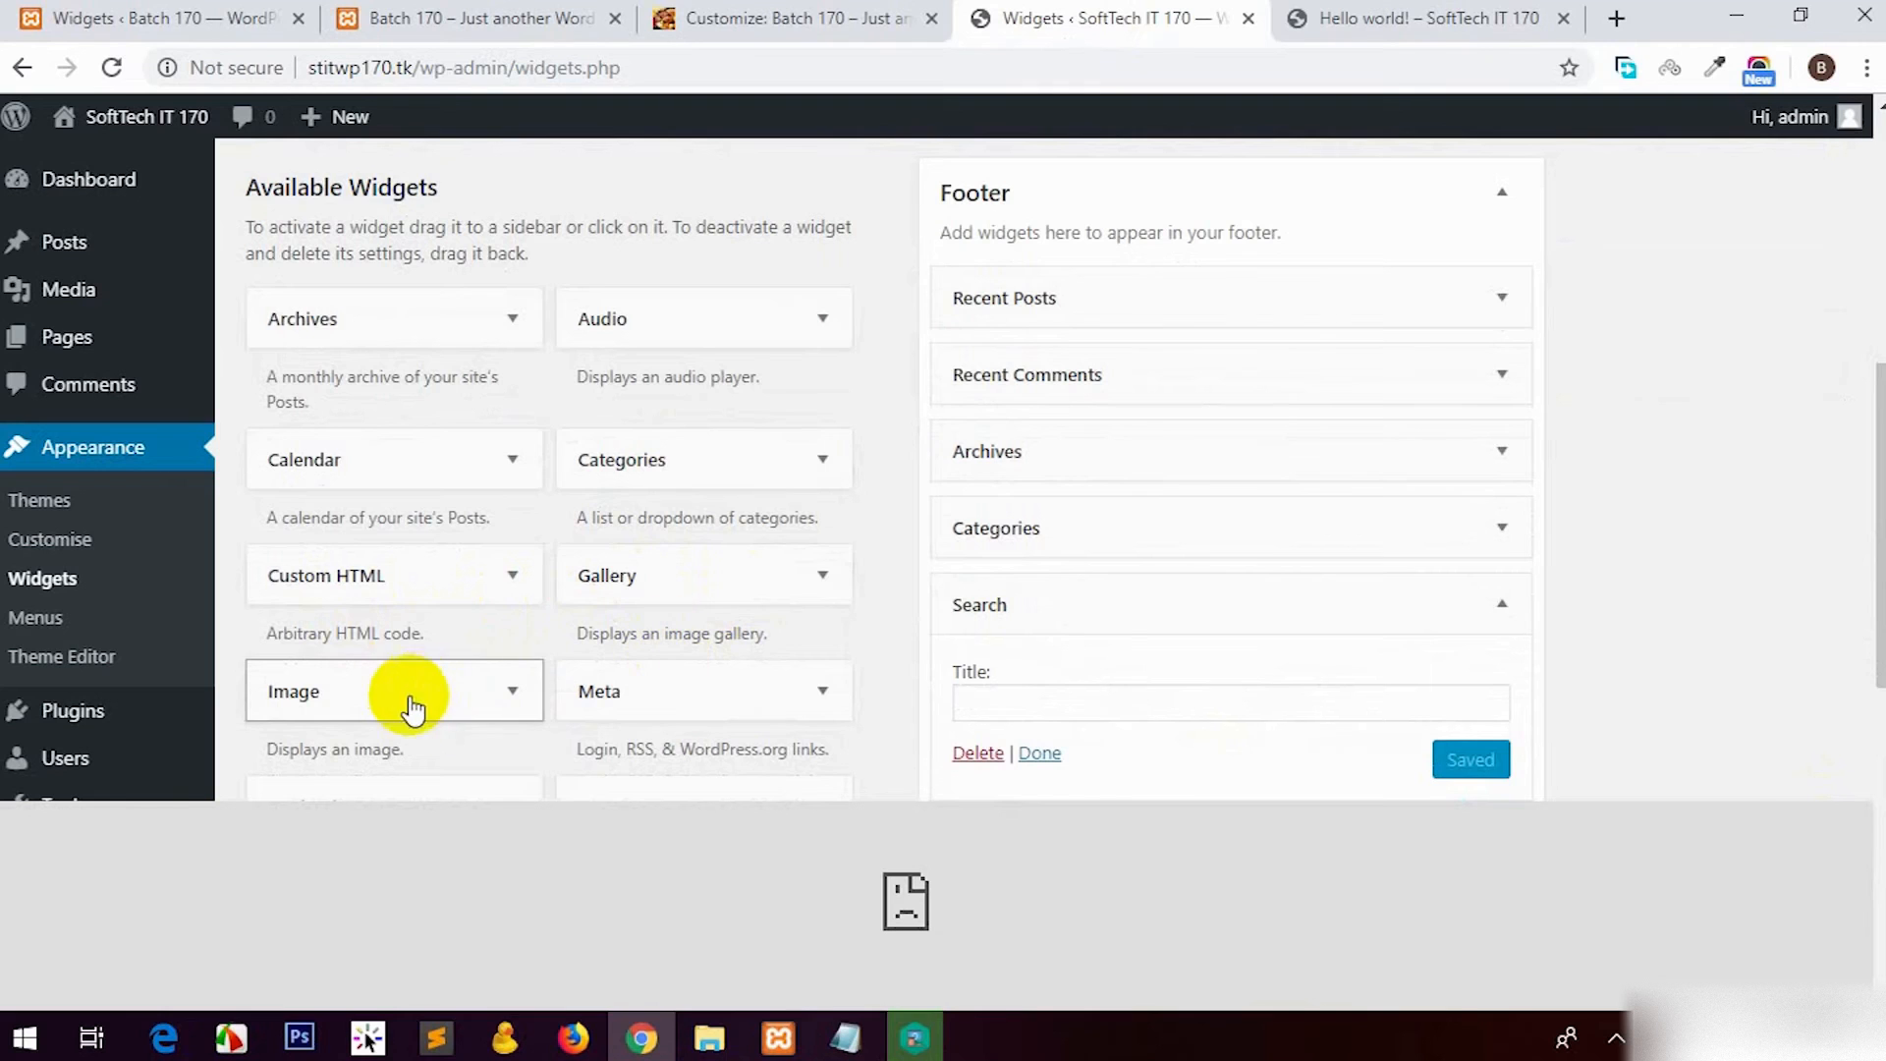
{"action": "scroll", "coordinate": [589, 687], "scroll_direction": "down", "scroll_amount": 5}
{"action": "scroll", "coordinate": [550, 585], "scroll_direction": "down", "scroll_amount": 1}
{"action": "key", "text": "ctrl+Tab"}
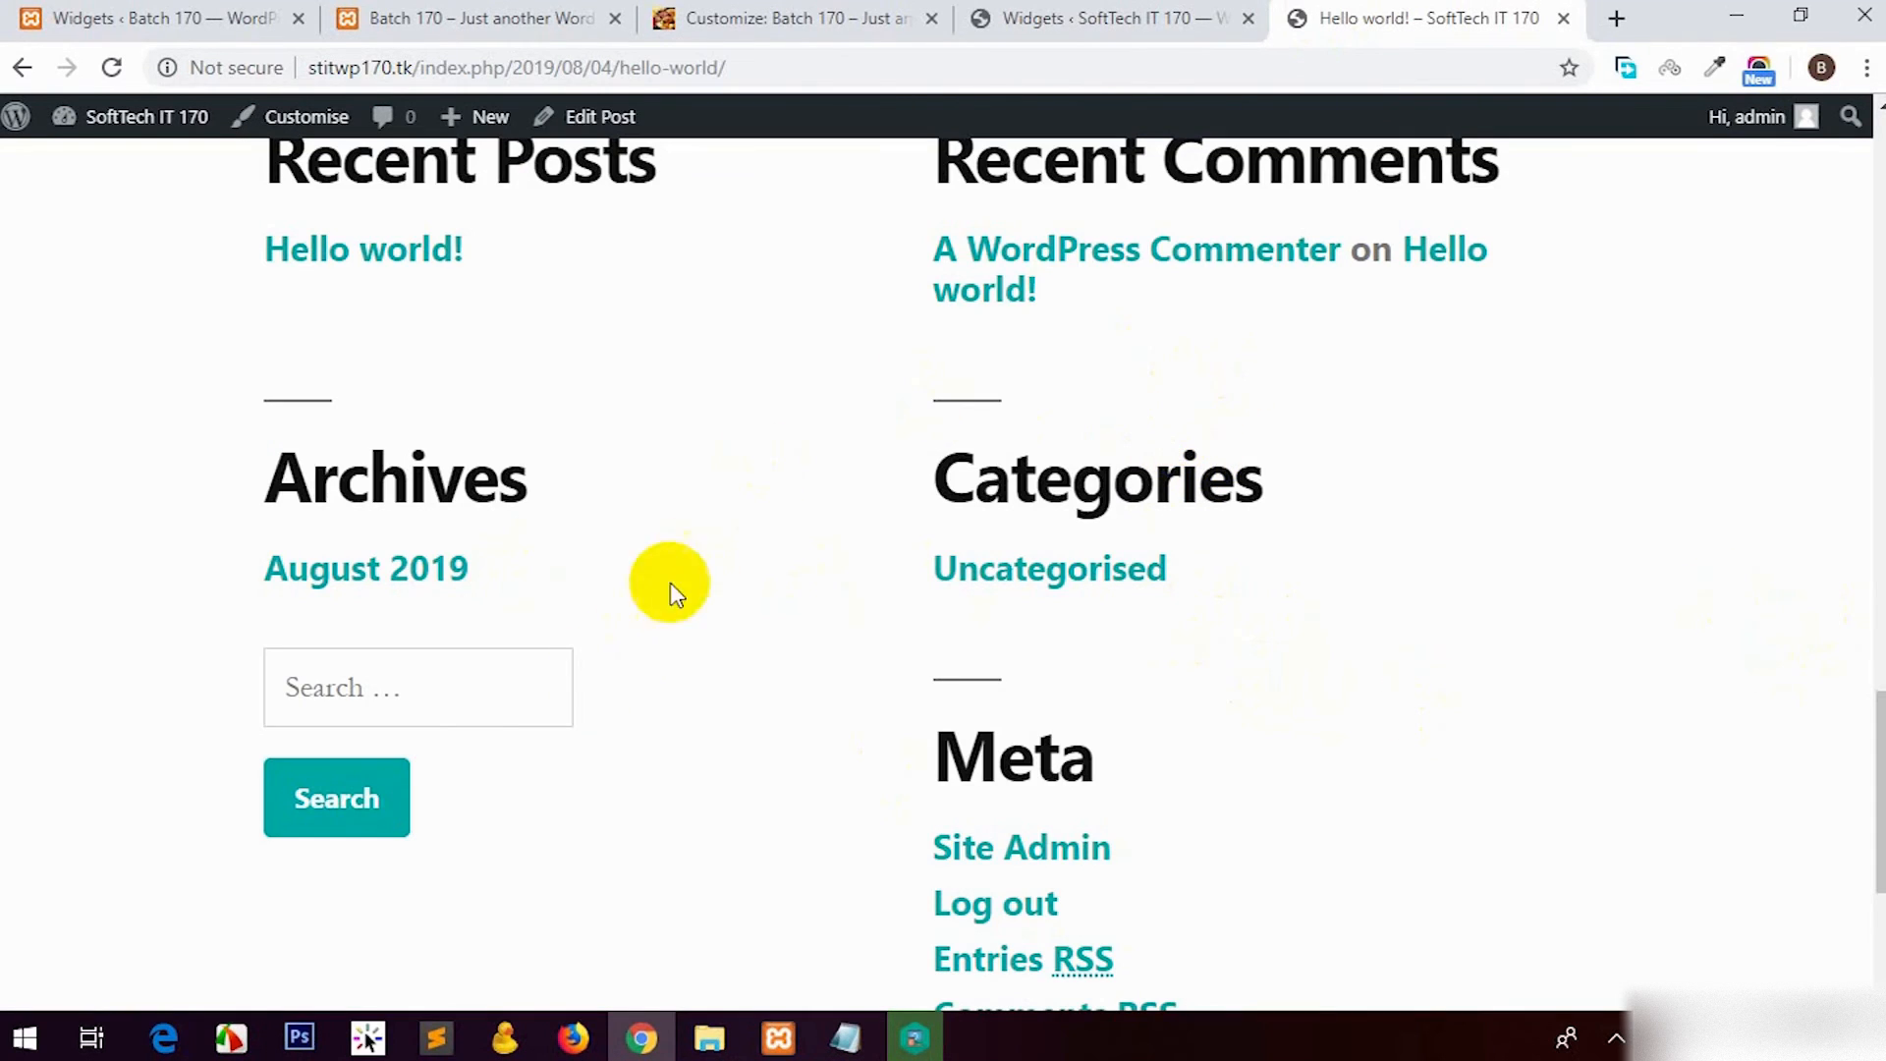
{"action": "left_click", "coordinate": [1088, 18]}
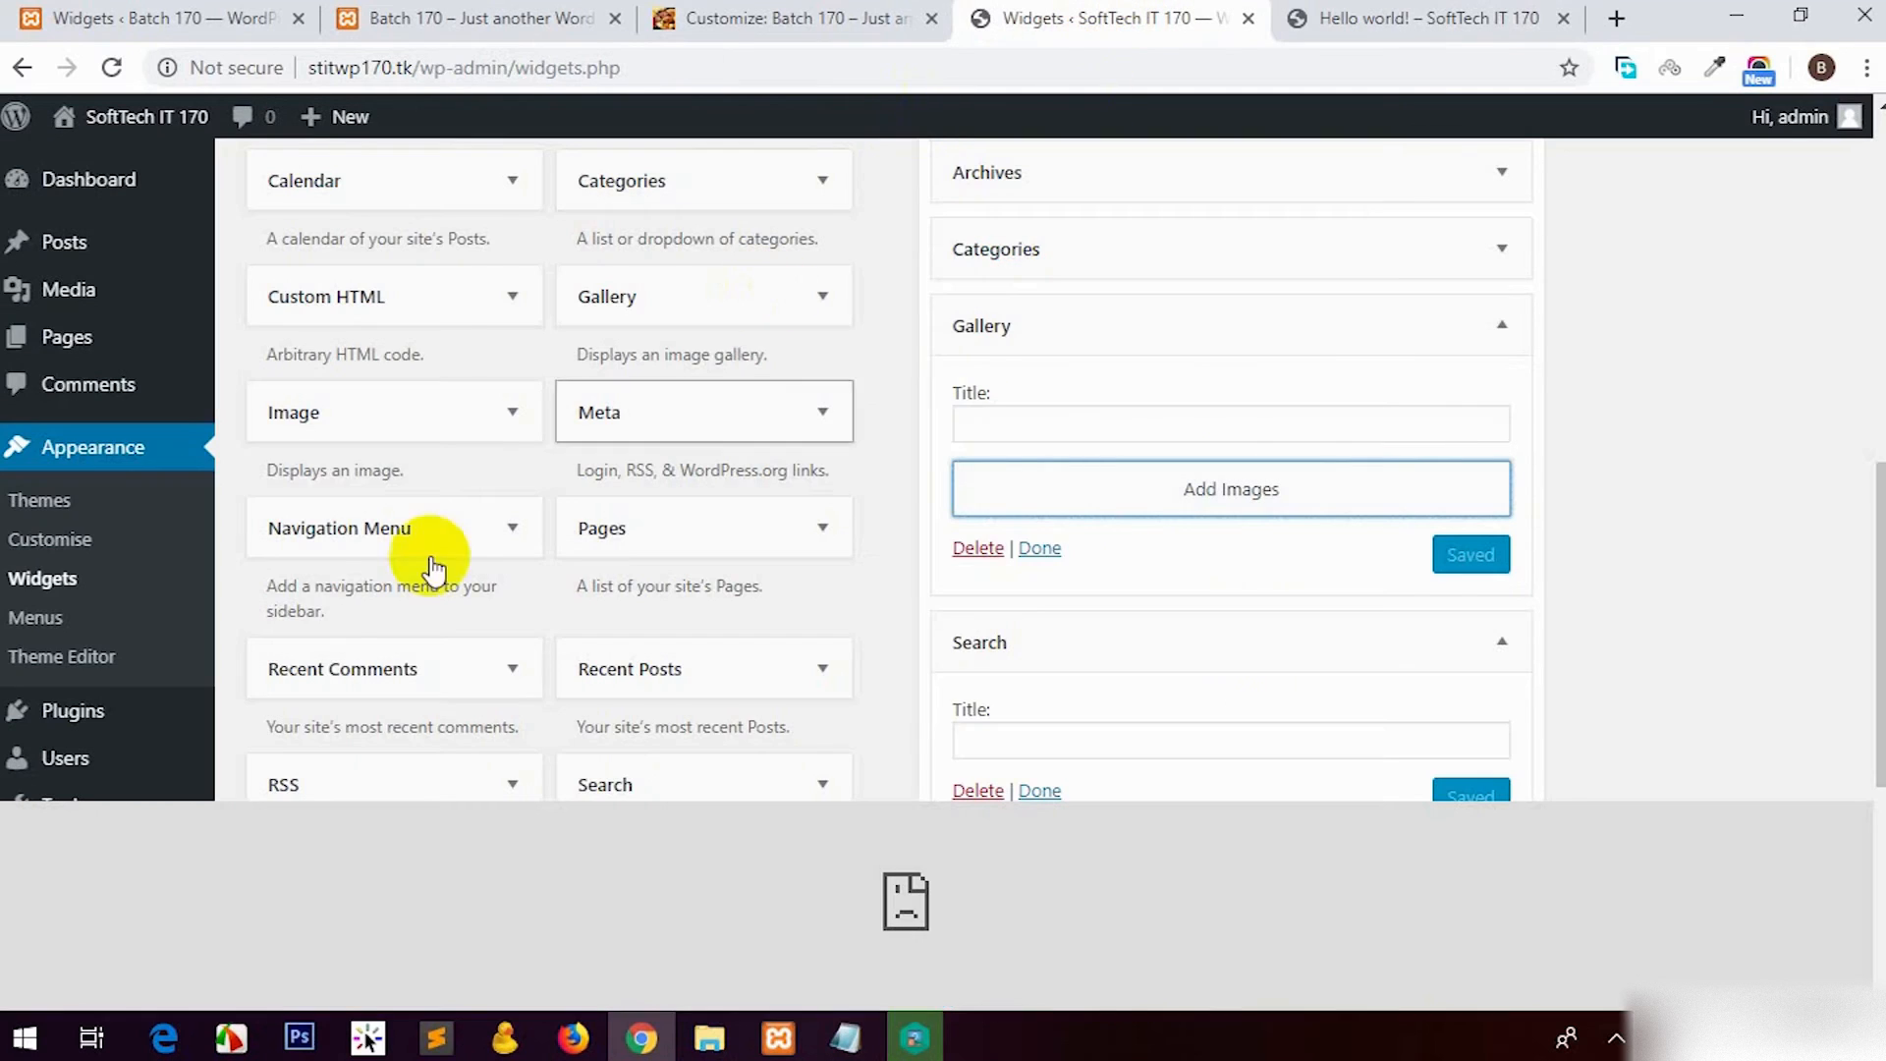
Step: Open the Theme Editor on the live site and on the local Batch 170 site, accepting the local site's direct-edit warning
{"action": "left_click", "coordinate": [105, 638]}
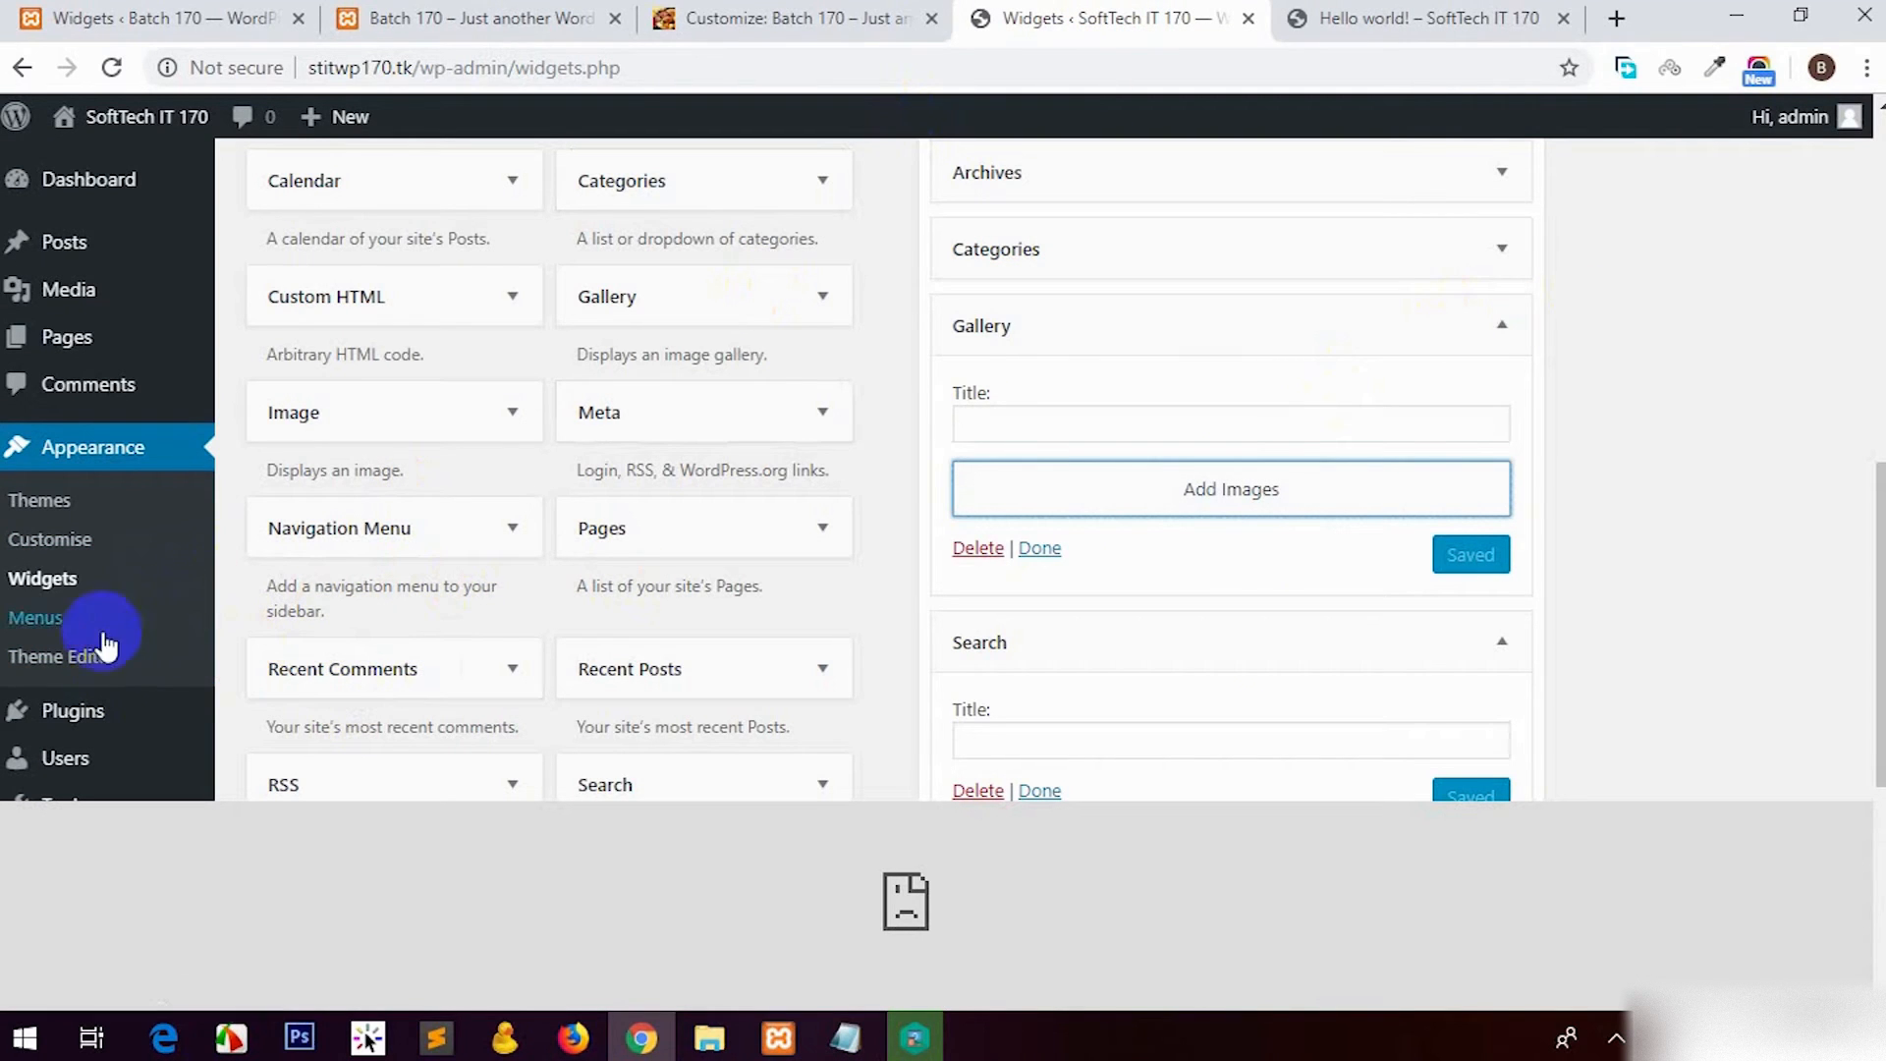
{"action": "left_click", "coordinate": [68, 660]}
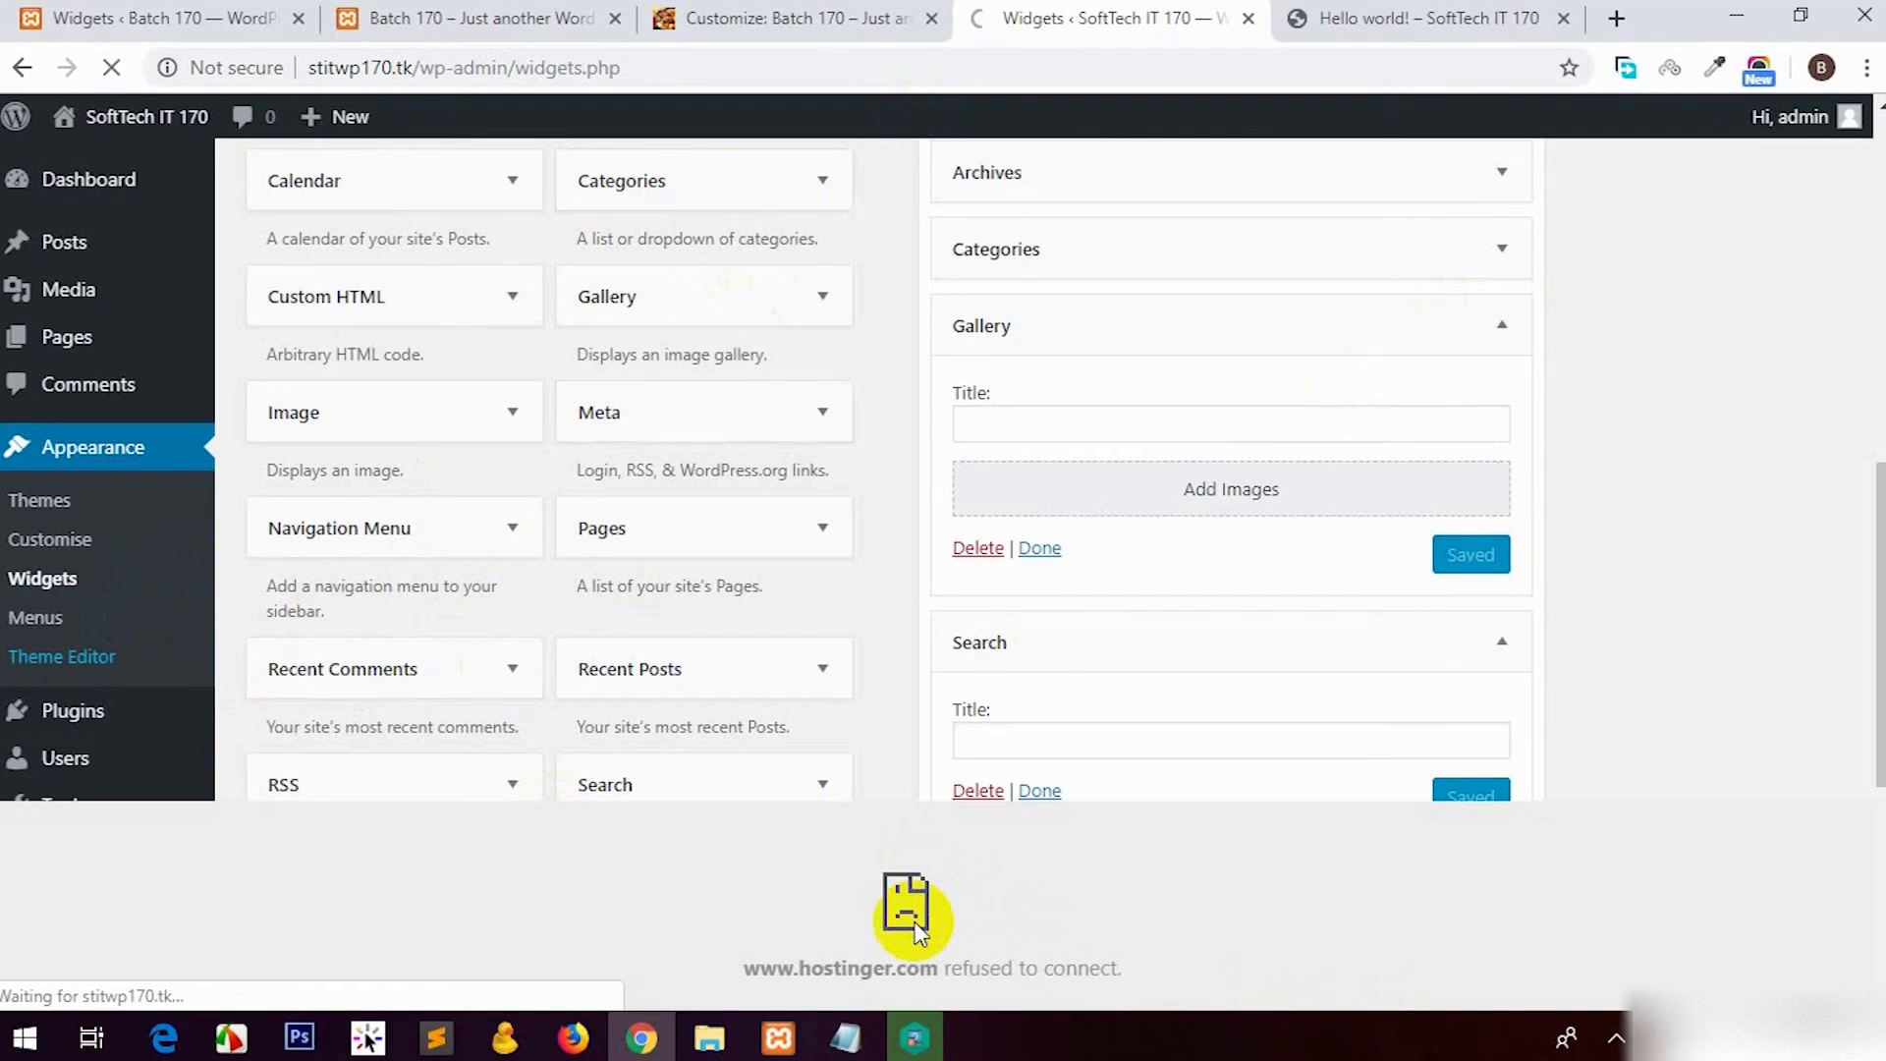
{"action": "left_click", "coordinate": [235, 17]}
{"action": "left_click", "coordinate": [65, 756]}
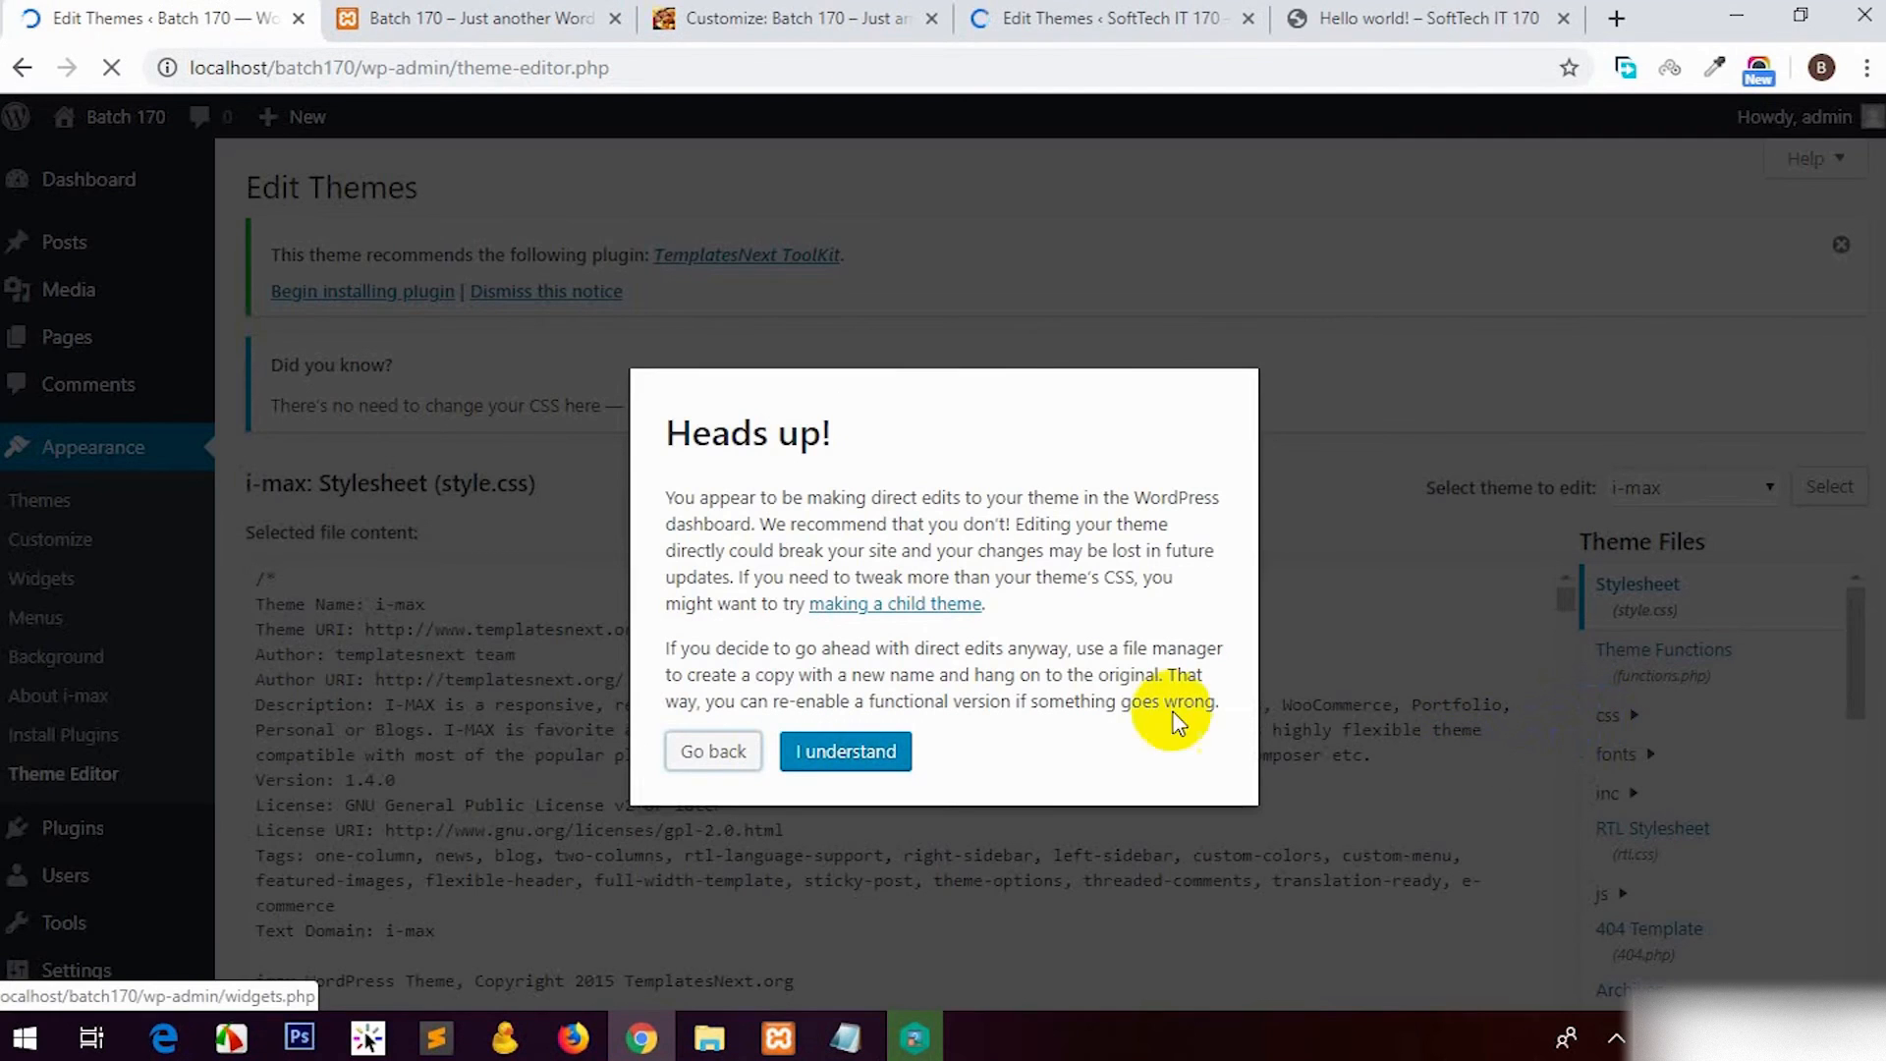
{"action": "left_click", "coordinate": [845, 770]}
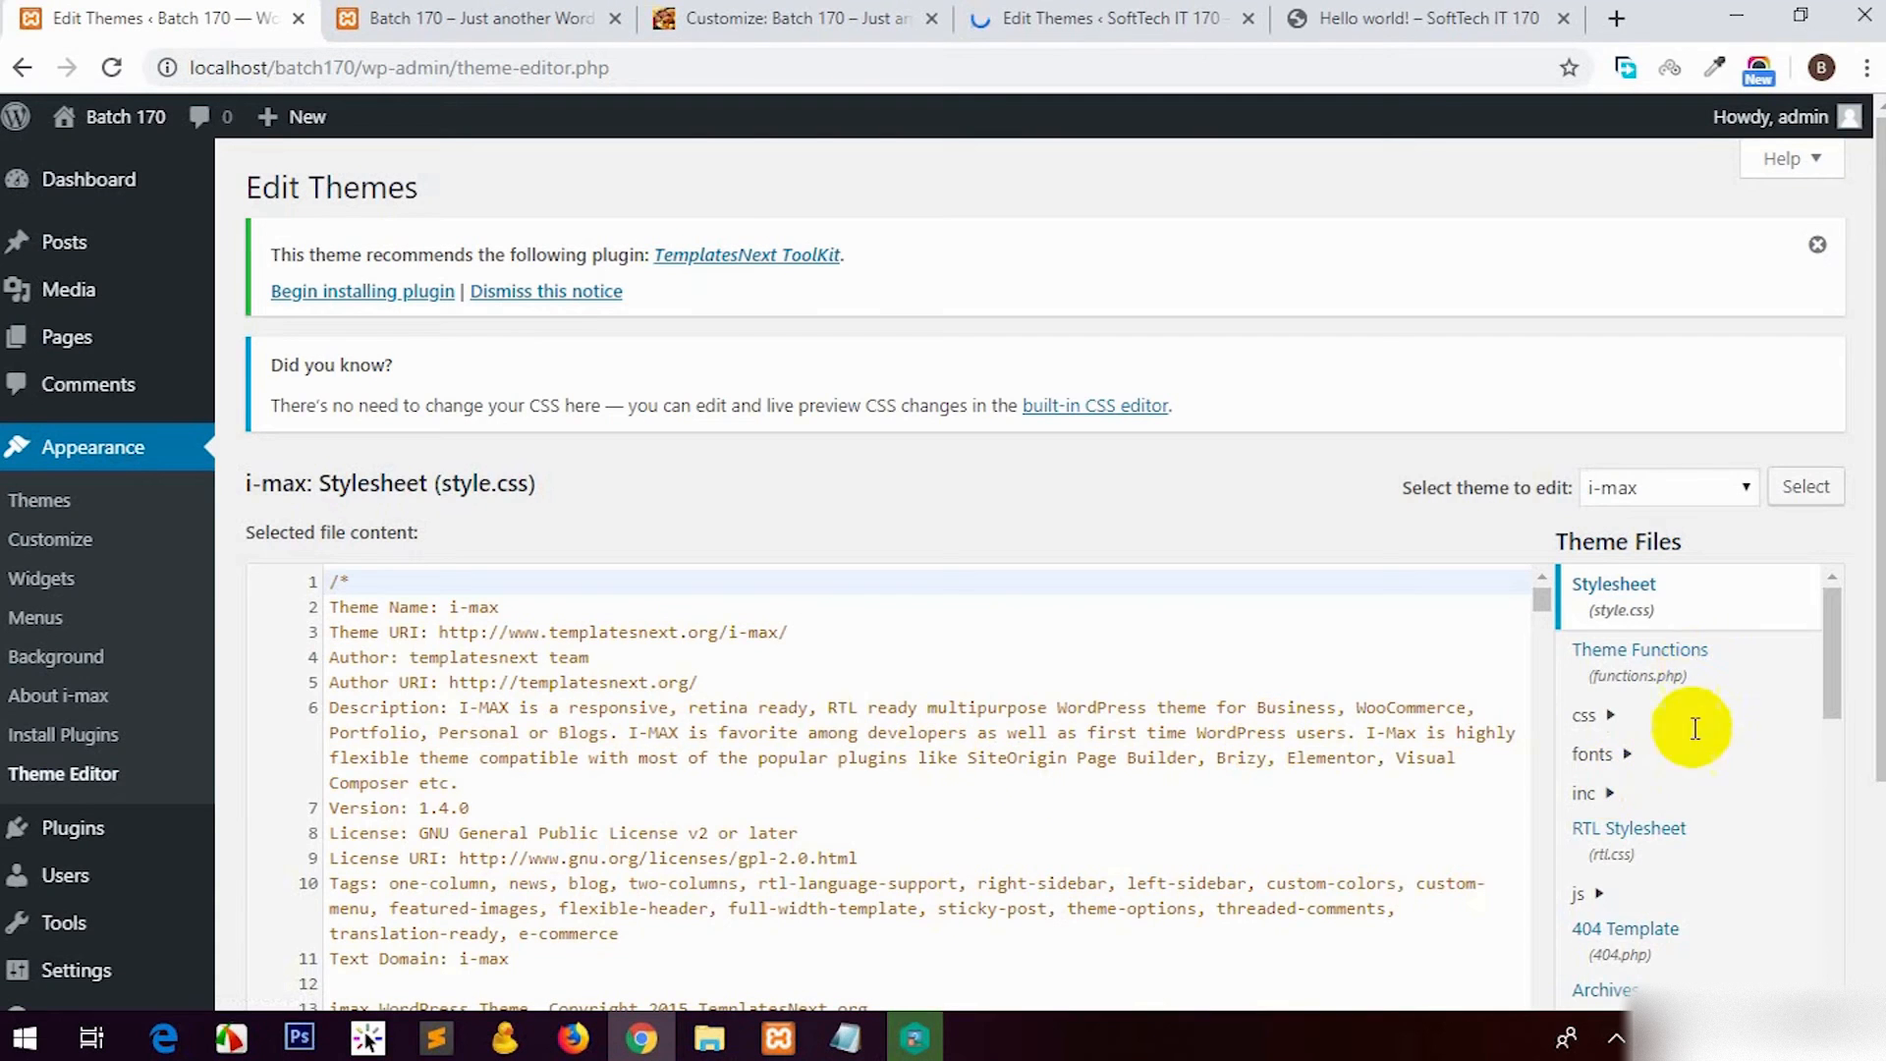
Step: Open the i-max theme file content-none.php in the Theme Editor and look over its page header and search message code
{"action": "scroll", "coordinate": [1734, 825], "scroll_direction": "down", "scroll_amount": 3}
{"action": "scroll", "coordinate": [1737, 837], "scroll_direction": "down", "scroll_amount": 6}
{"action": "scroll", "coordinate": [1719, 801], "scroll_direction": "up", "scroll_amount": 2}
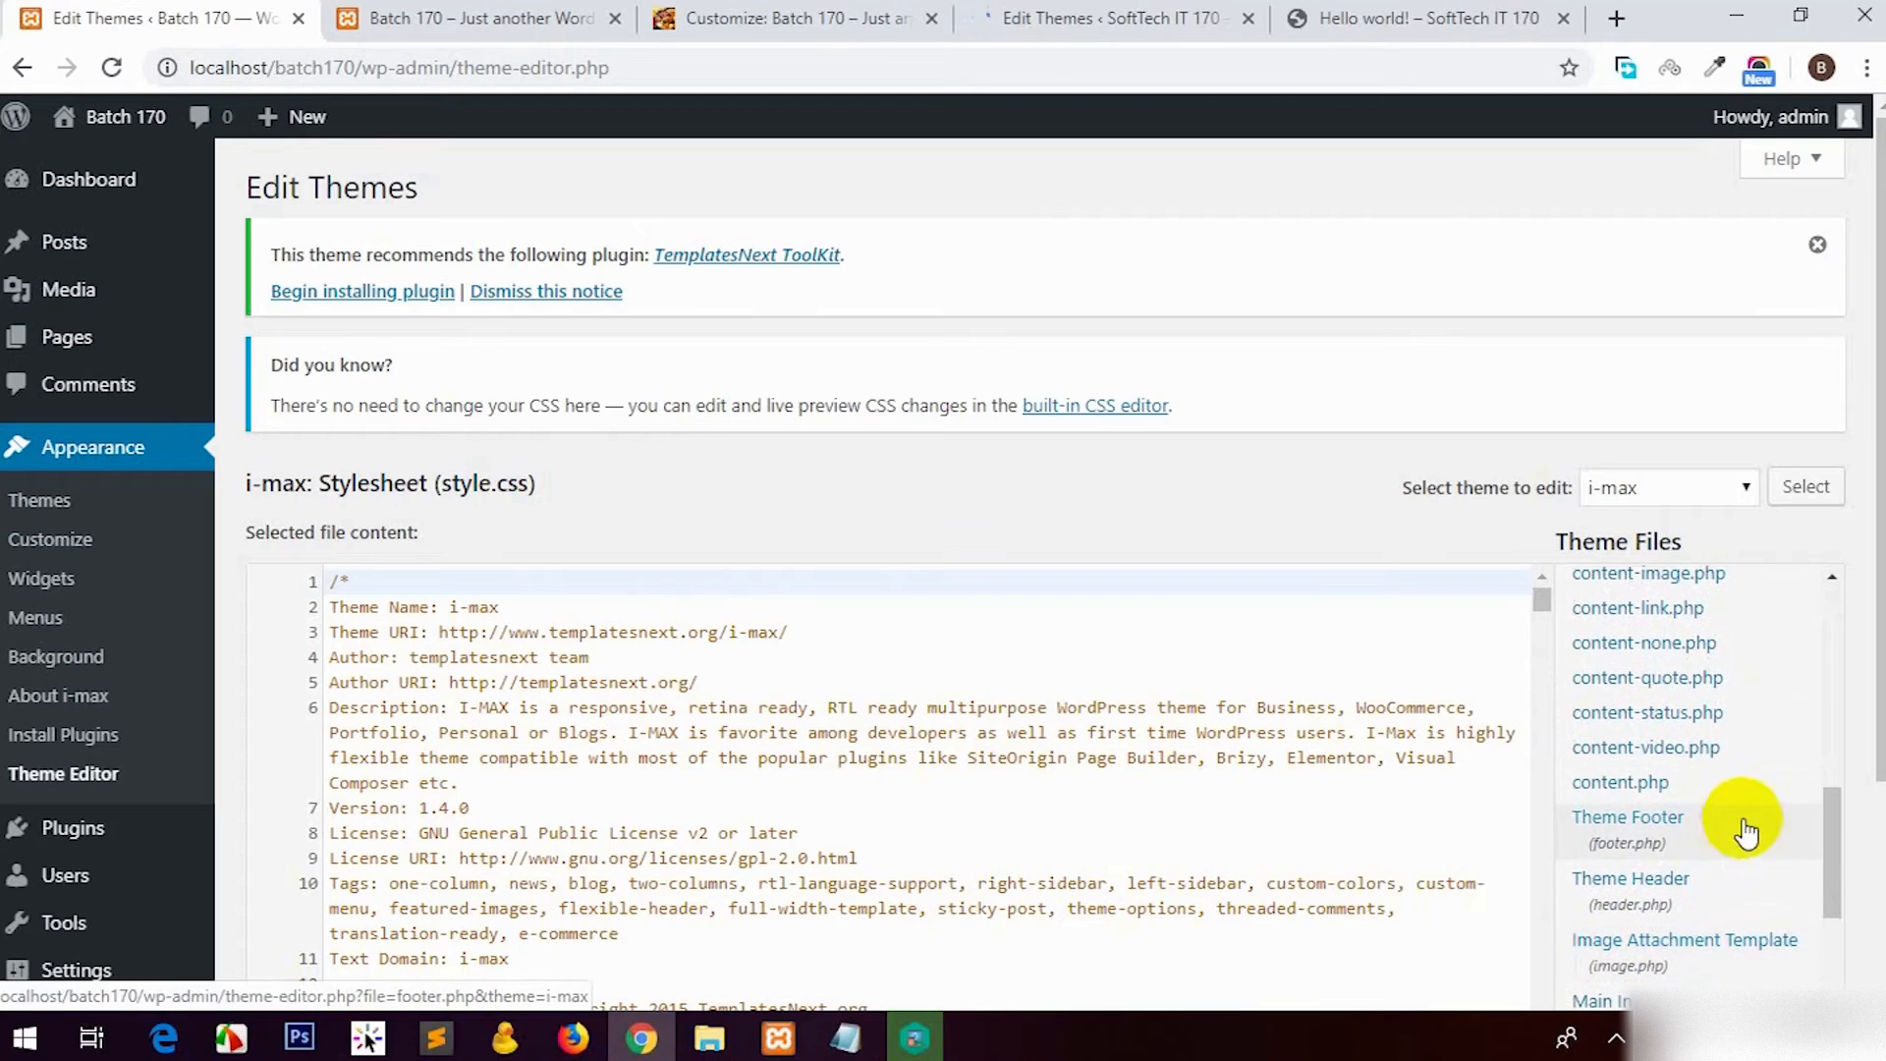
{"action": "left_click", "coordinate": [1611, 643]}
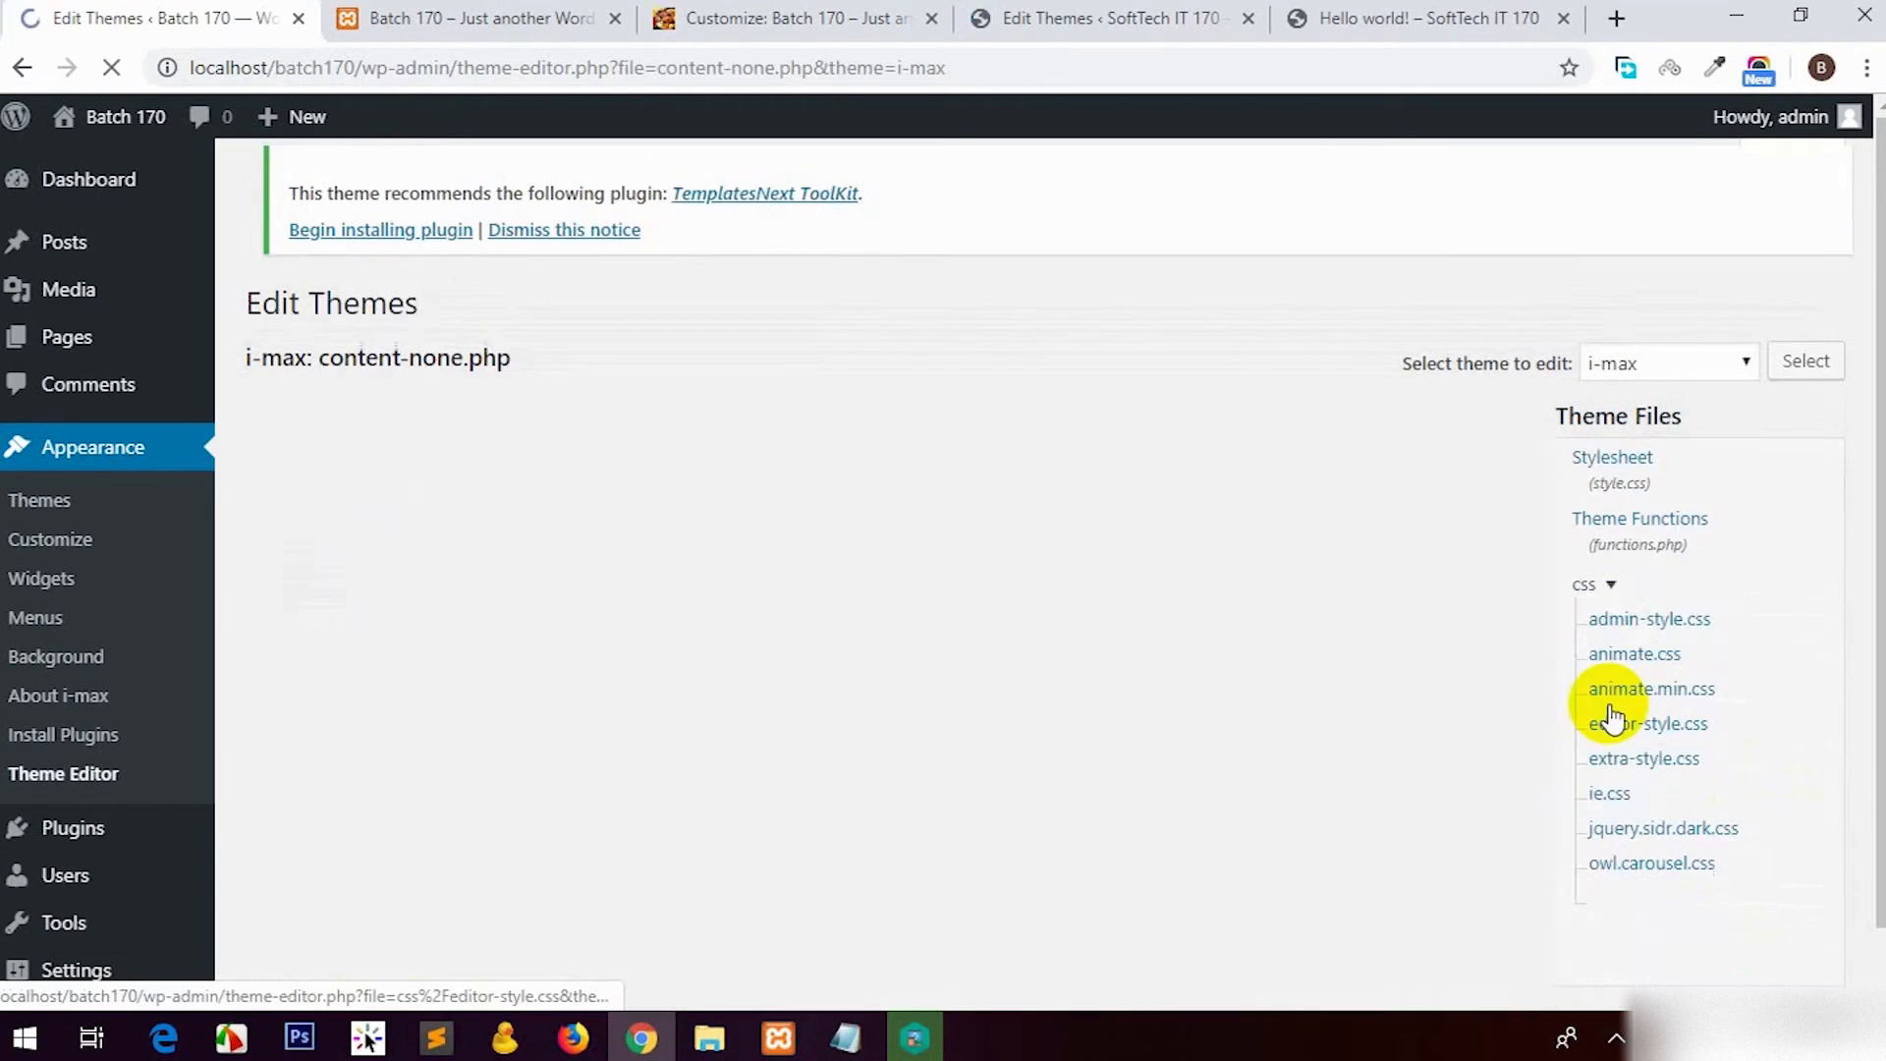
{"action": "scroll", "coordinate": [841, 779], "scroll_direction": "down", "scroll_amount": 2}
{"action": "left_click_drag", "start_coordinate": [409, 539], "coordinate": [1184, 847]}
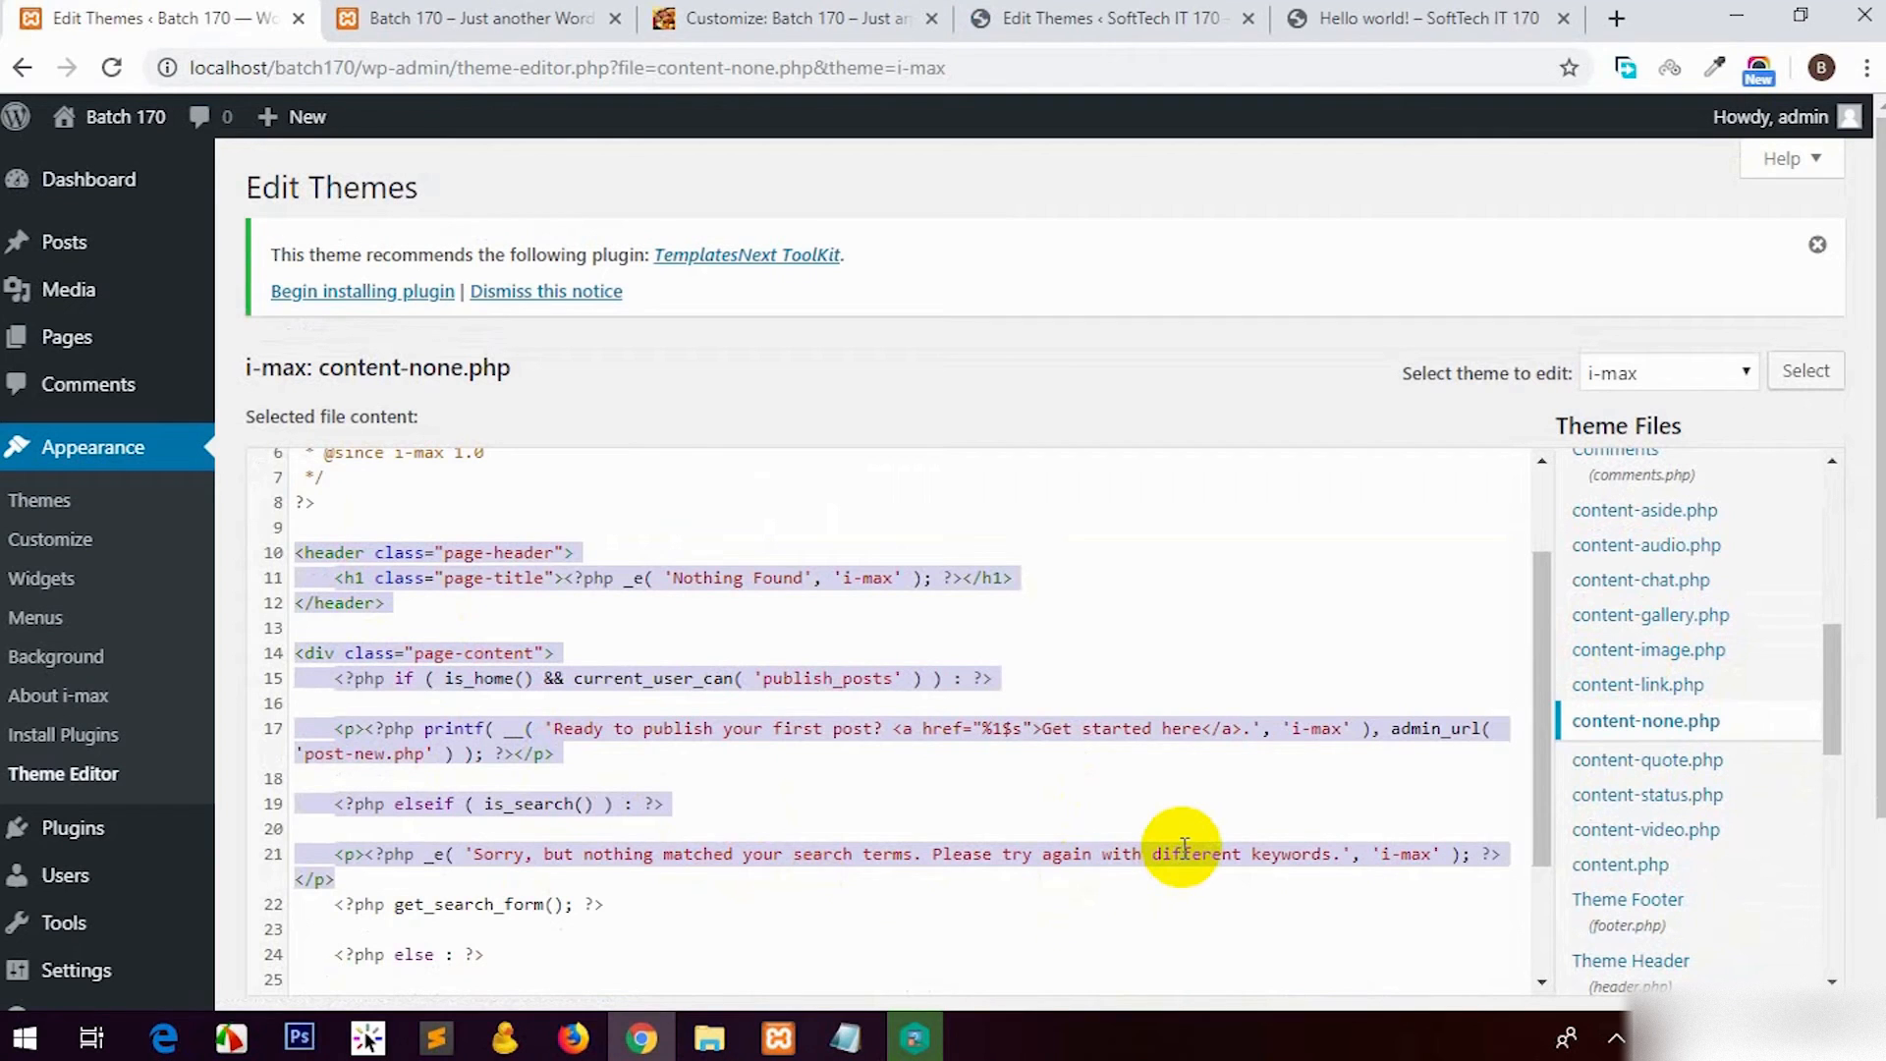
{"action": "left_click", "coordinate": [602, 709]}
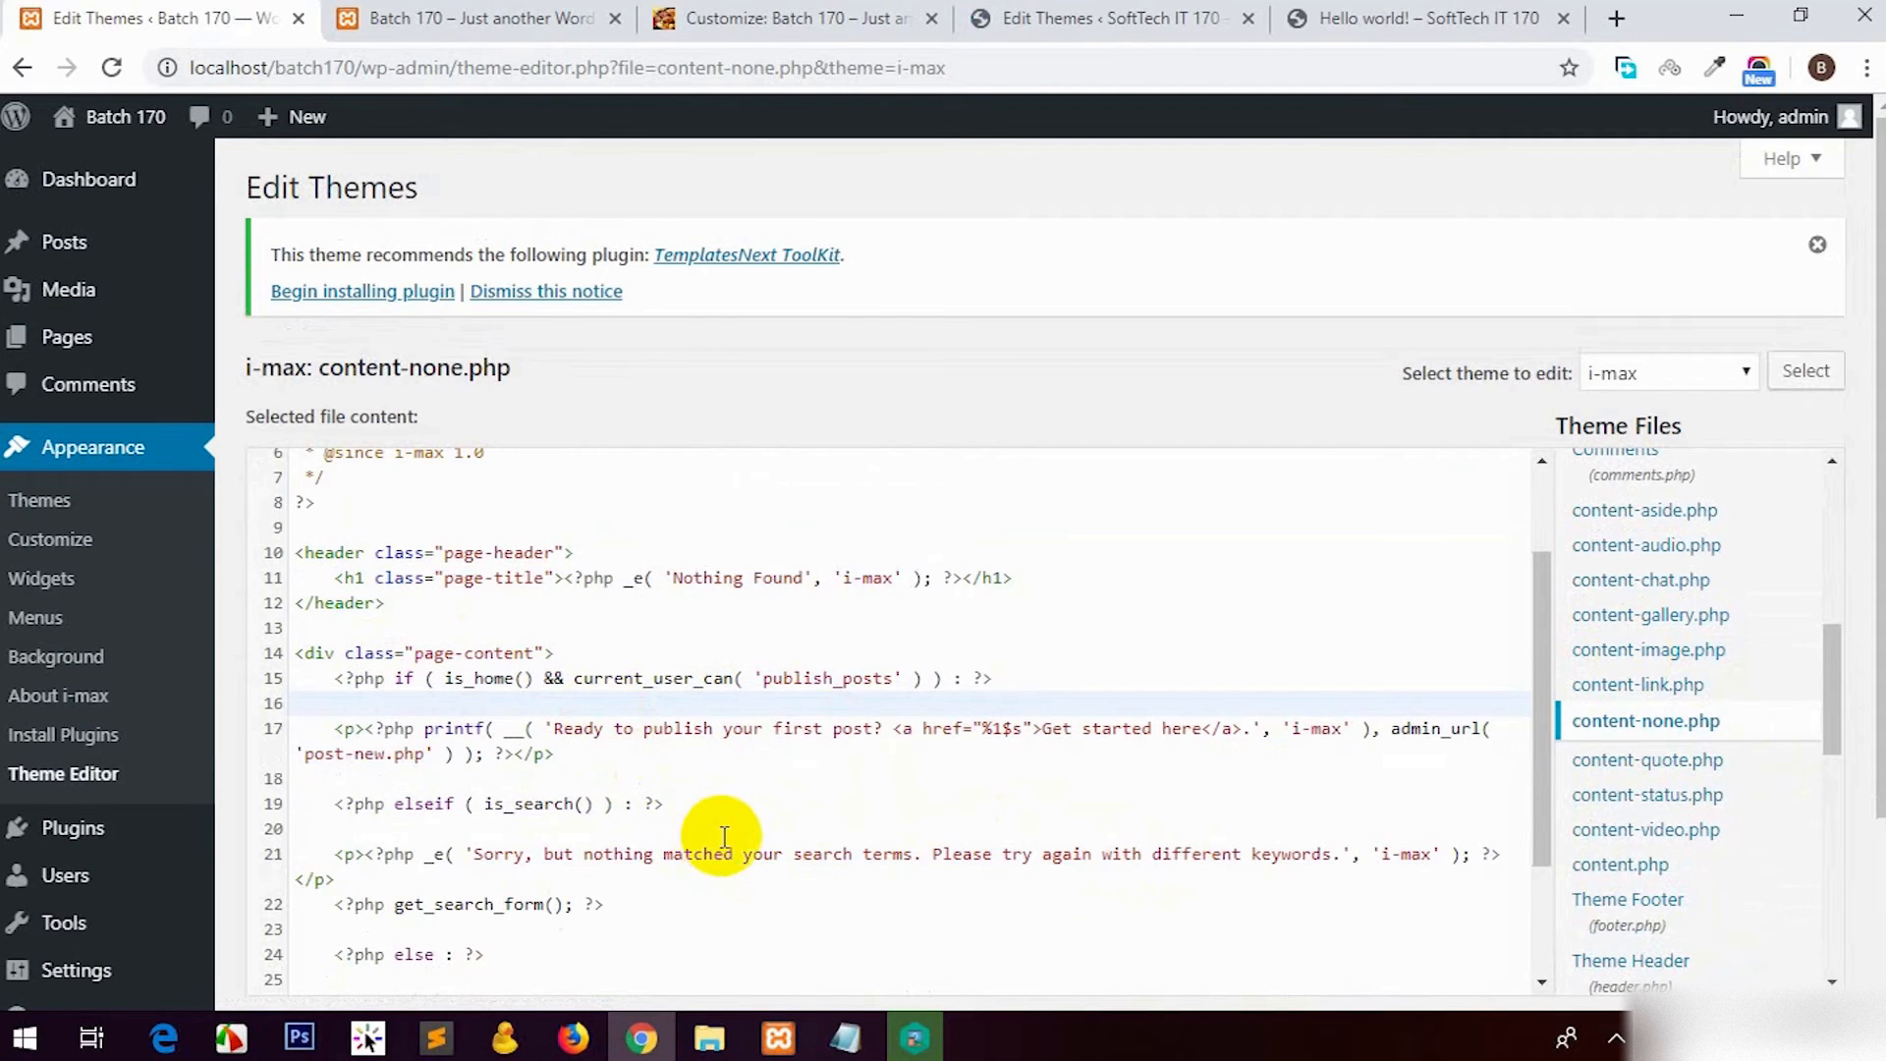
Step: Open the local Batch 170 site's list of installed plugins
{"action": "left_click", "coordinate": [88, 830]}
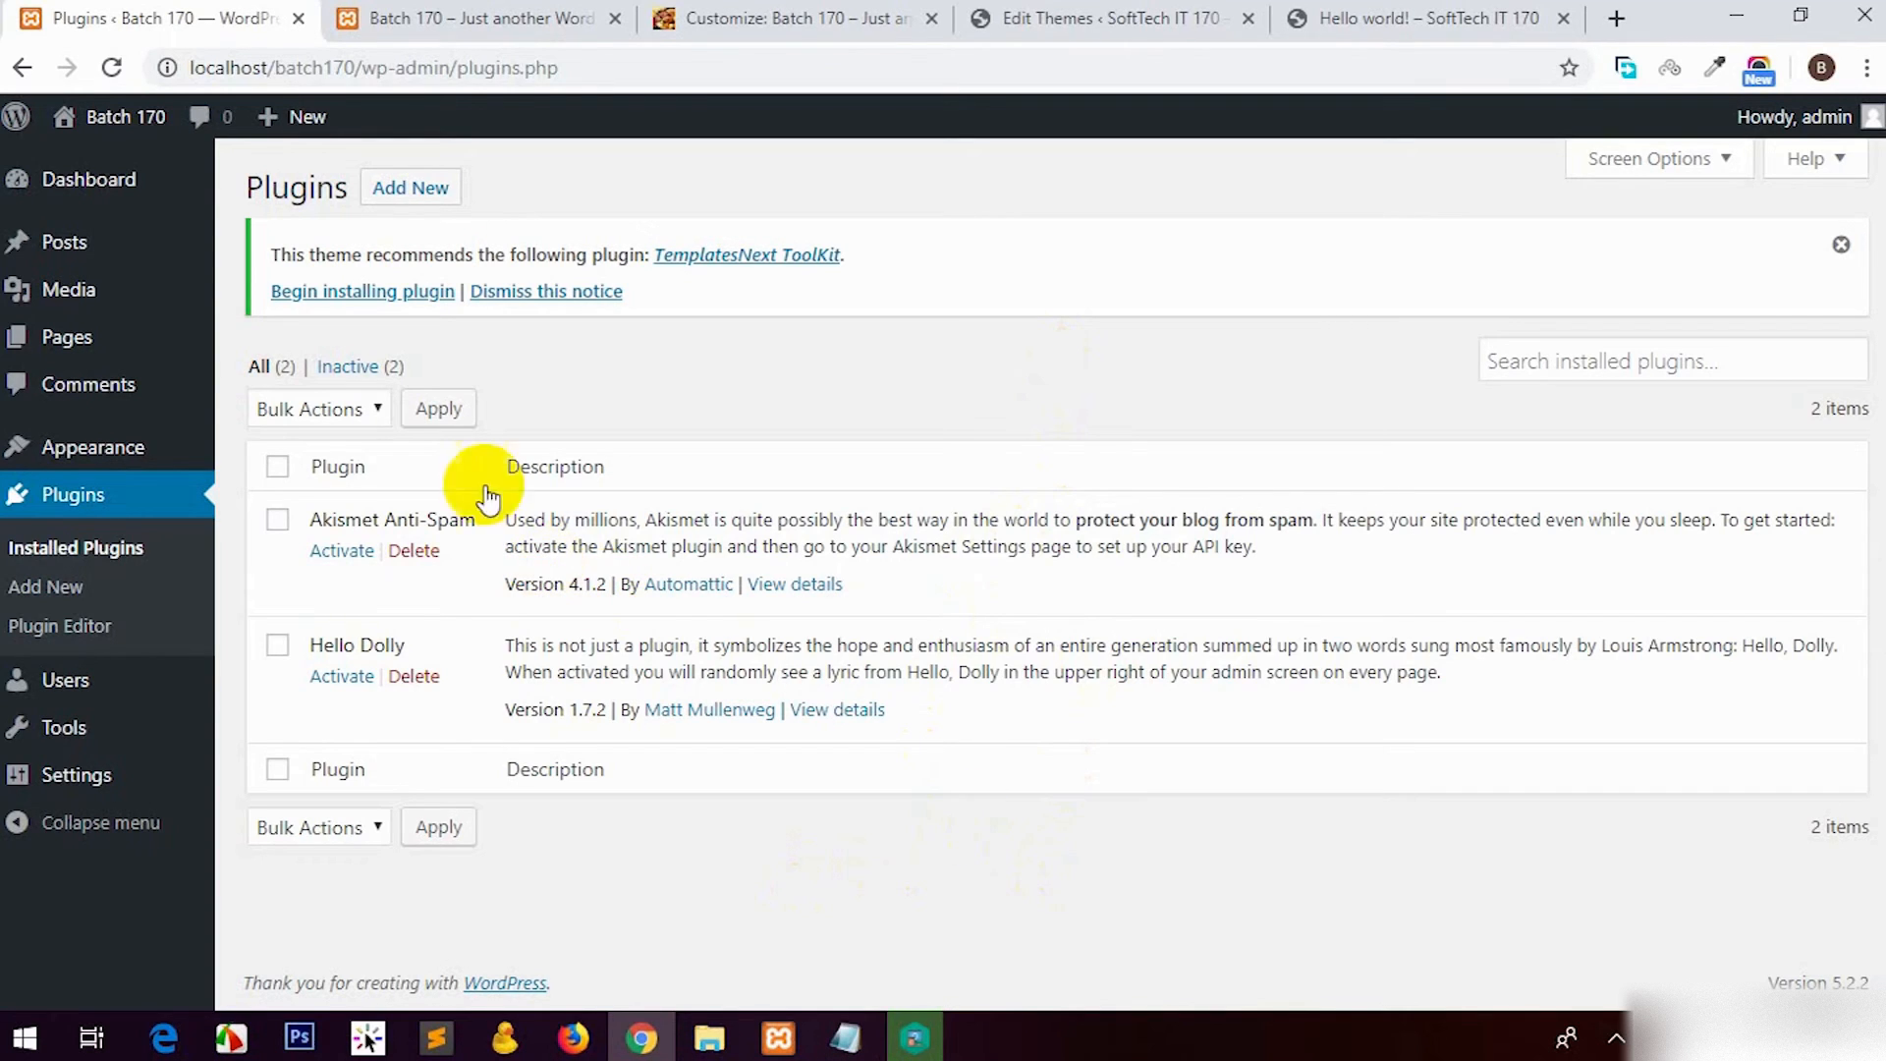
{"action": "left_click", "coordinate": [99, 257]}
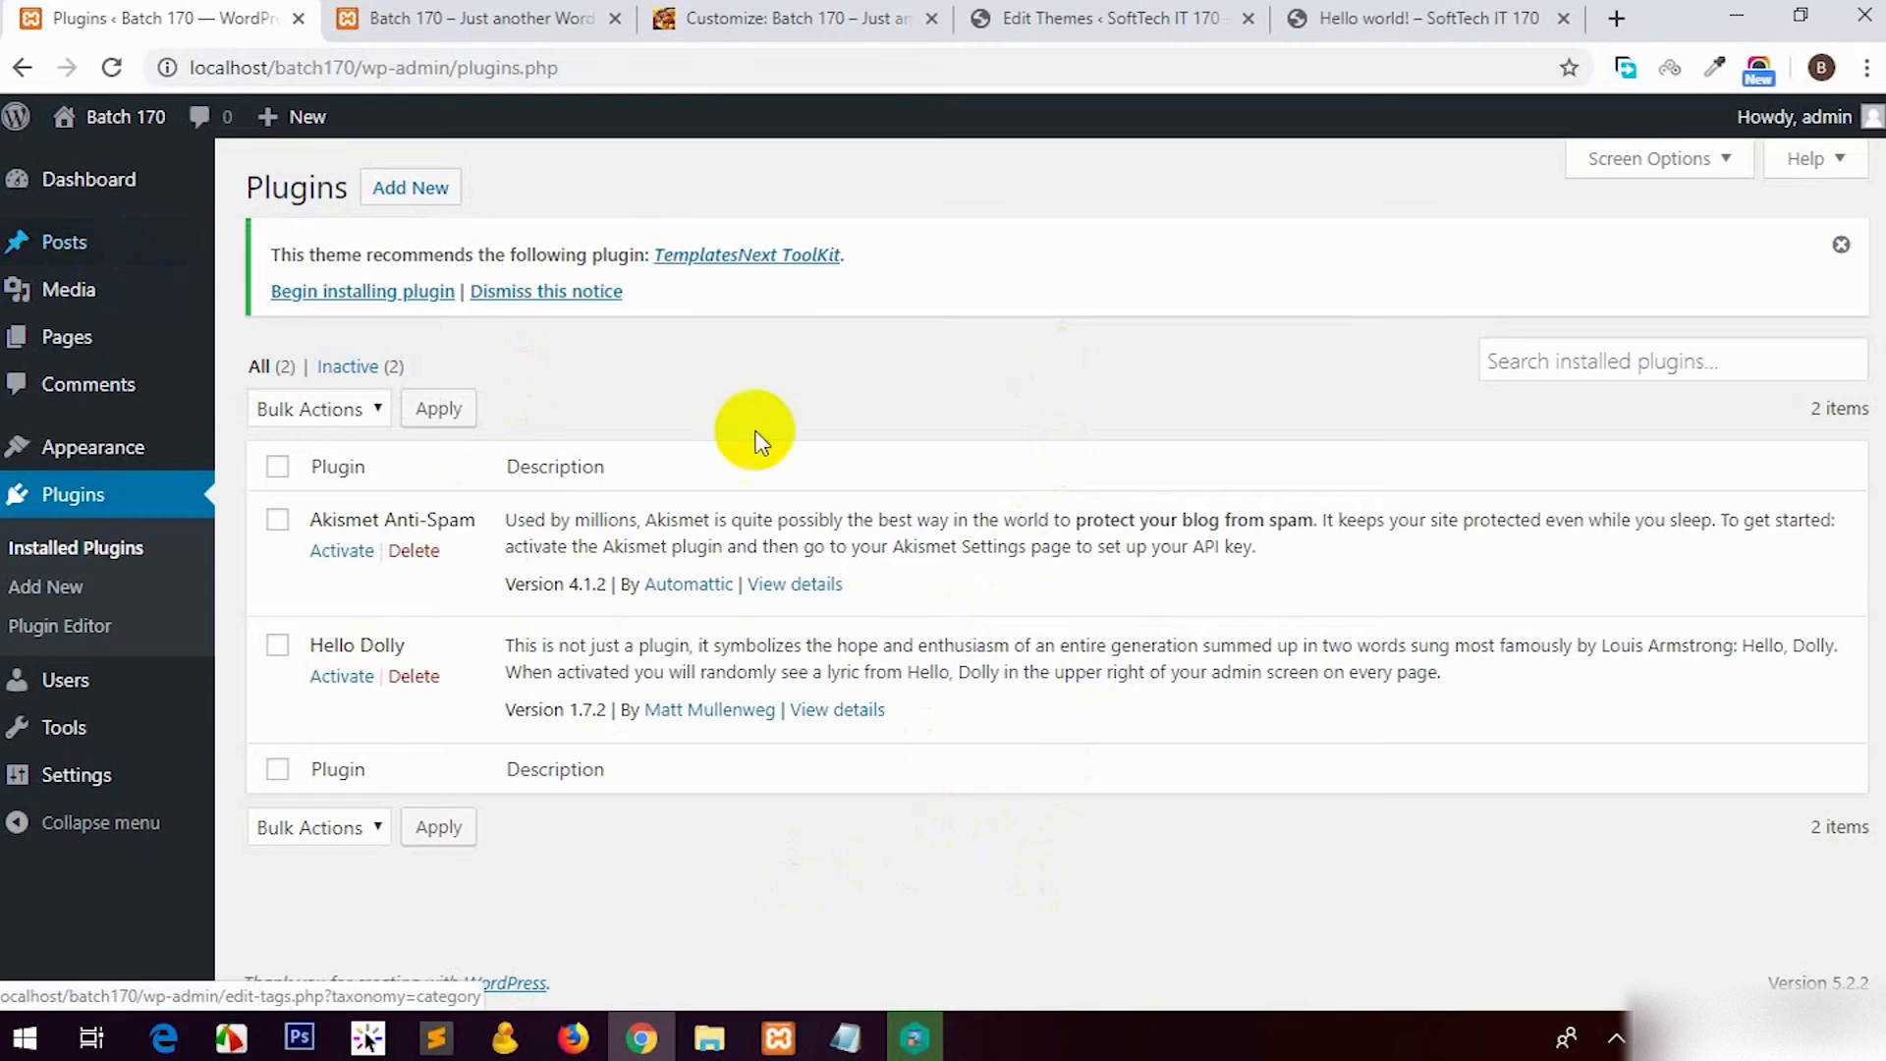
{"action": "left_click", "coordinate": [335, 269]}
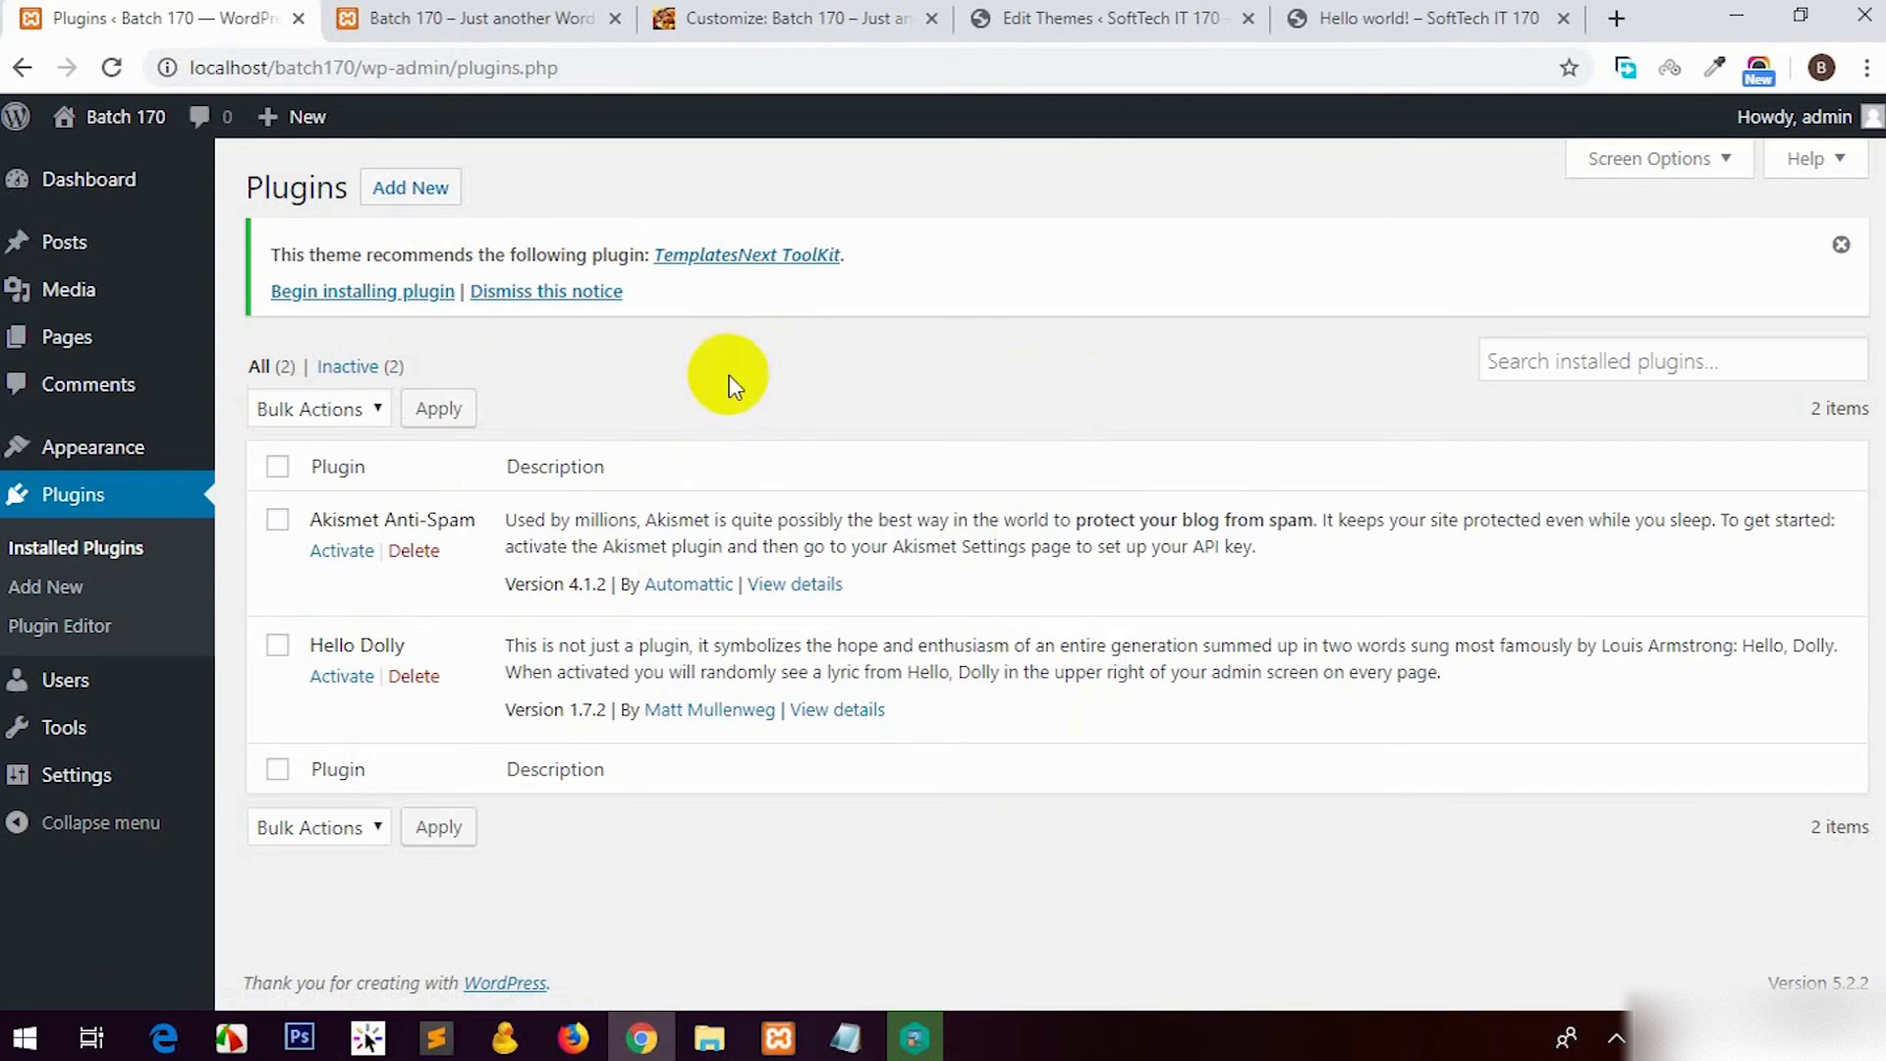
Step: Search the plugin directory for "custom post type ui", then install and activate the Custom Post Type UI plugin
{"action": "middle_click", "coordinate": [388, 187]}
{"action": "left_click", "coordinate": [447, 14]}
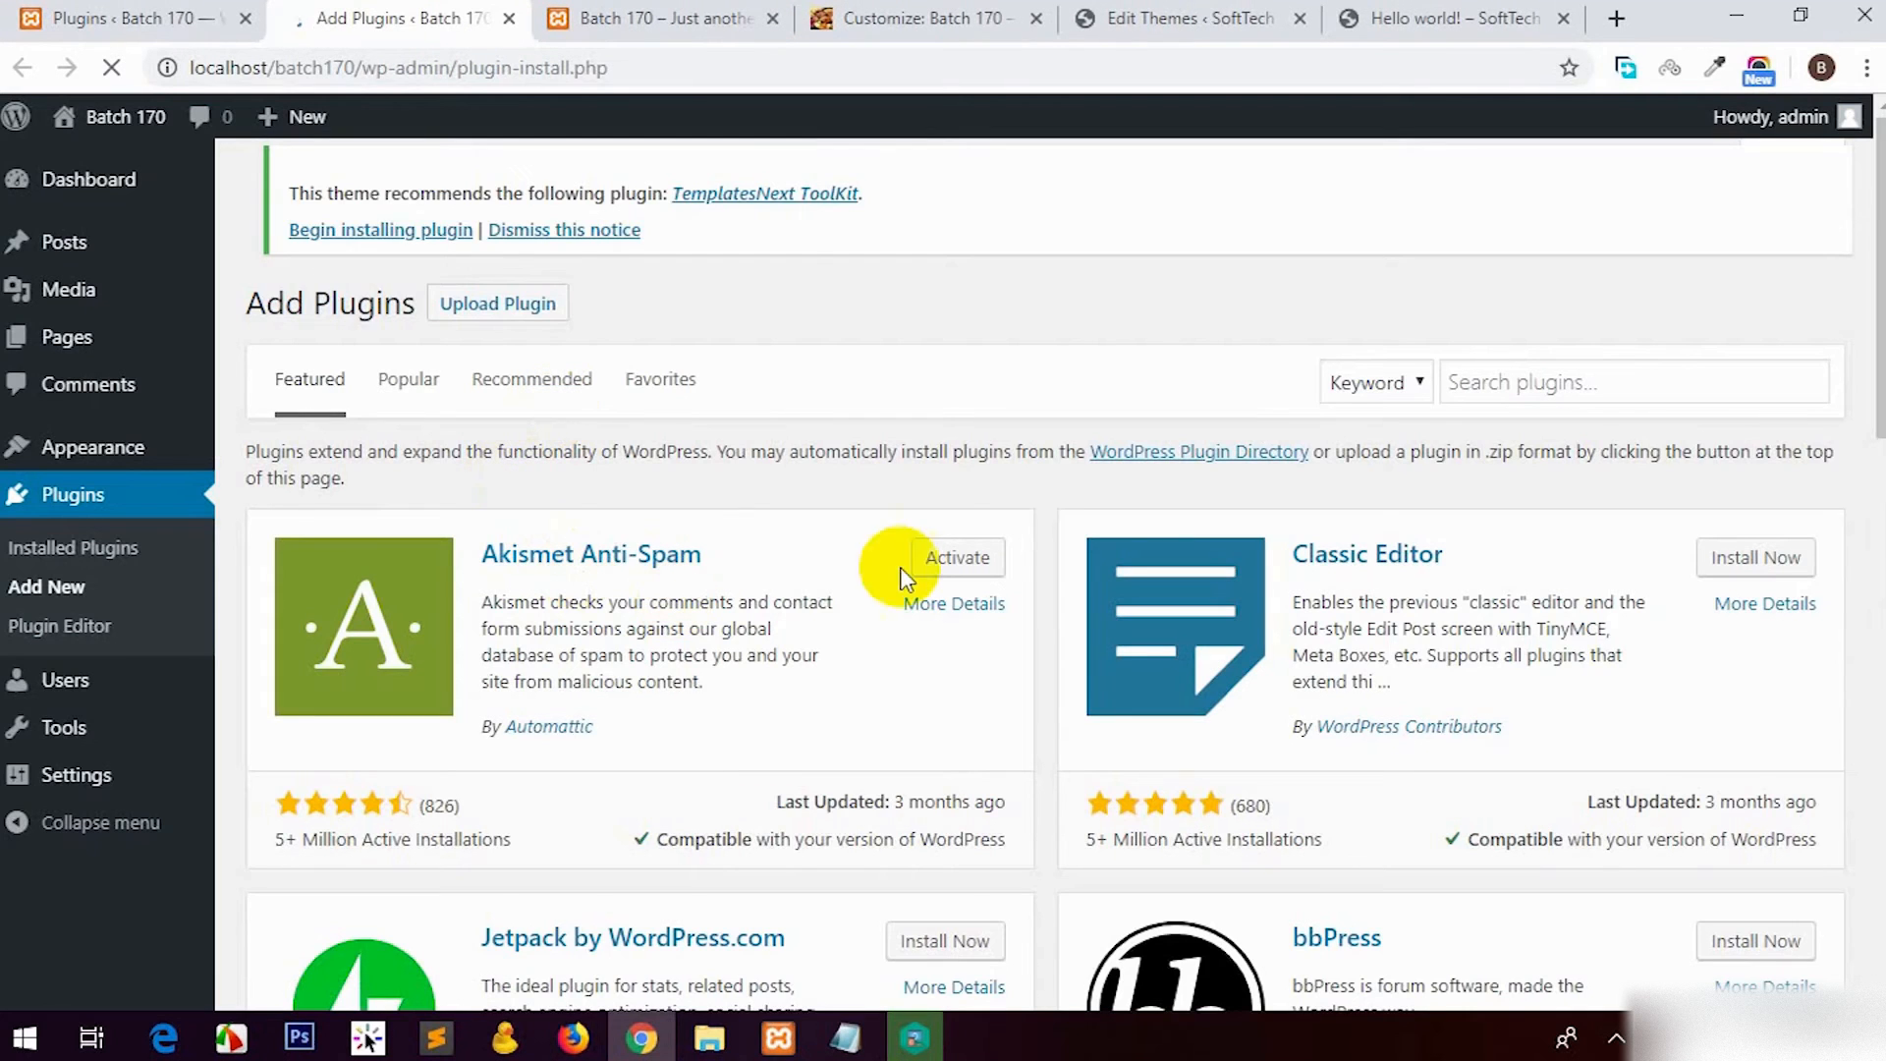
{"action": "left_click", "coordinate": [1450, 389]}
{"action": "type", "text": "custom post type ui"}
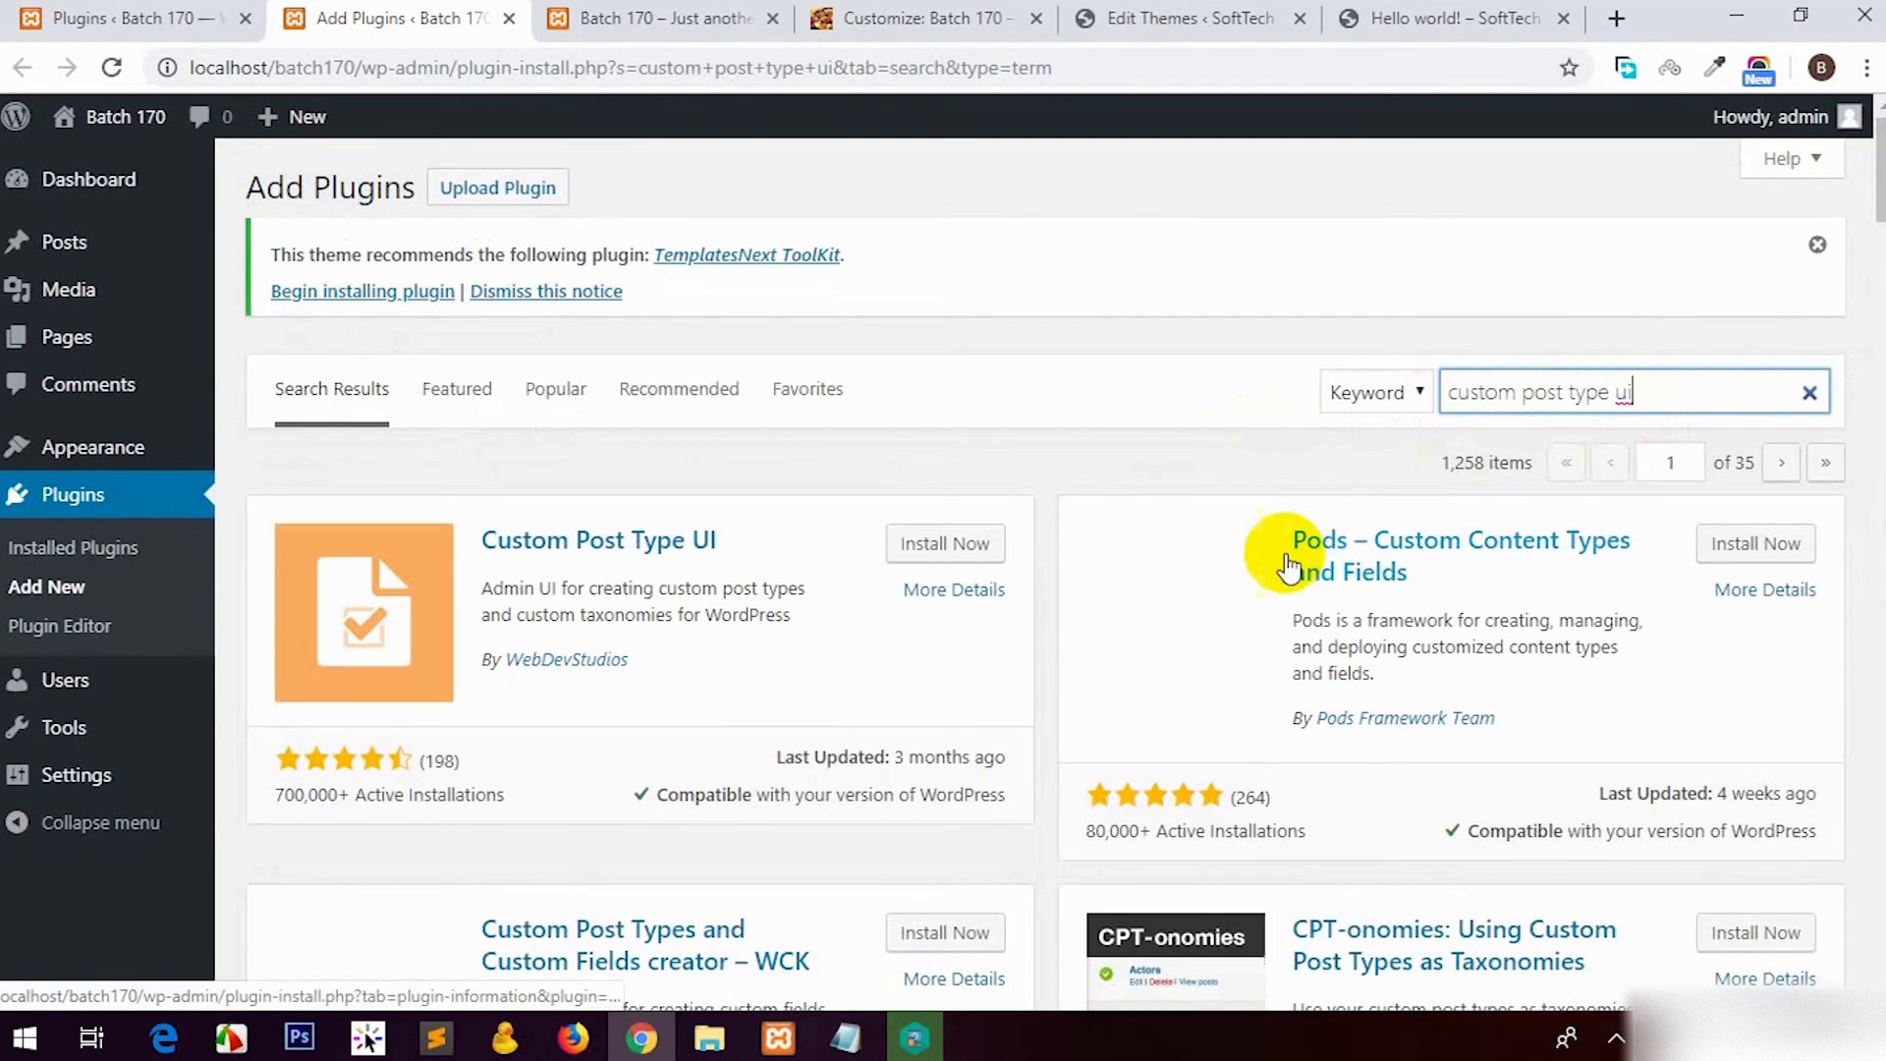
{"action": "left_click", "coordinate": [969, 550]}
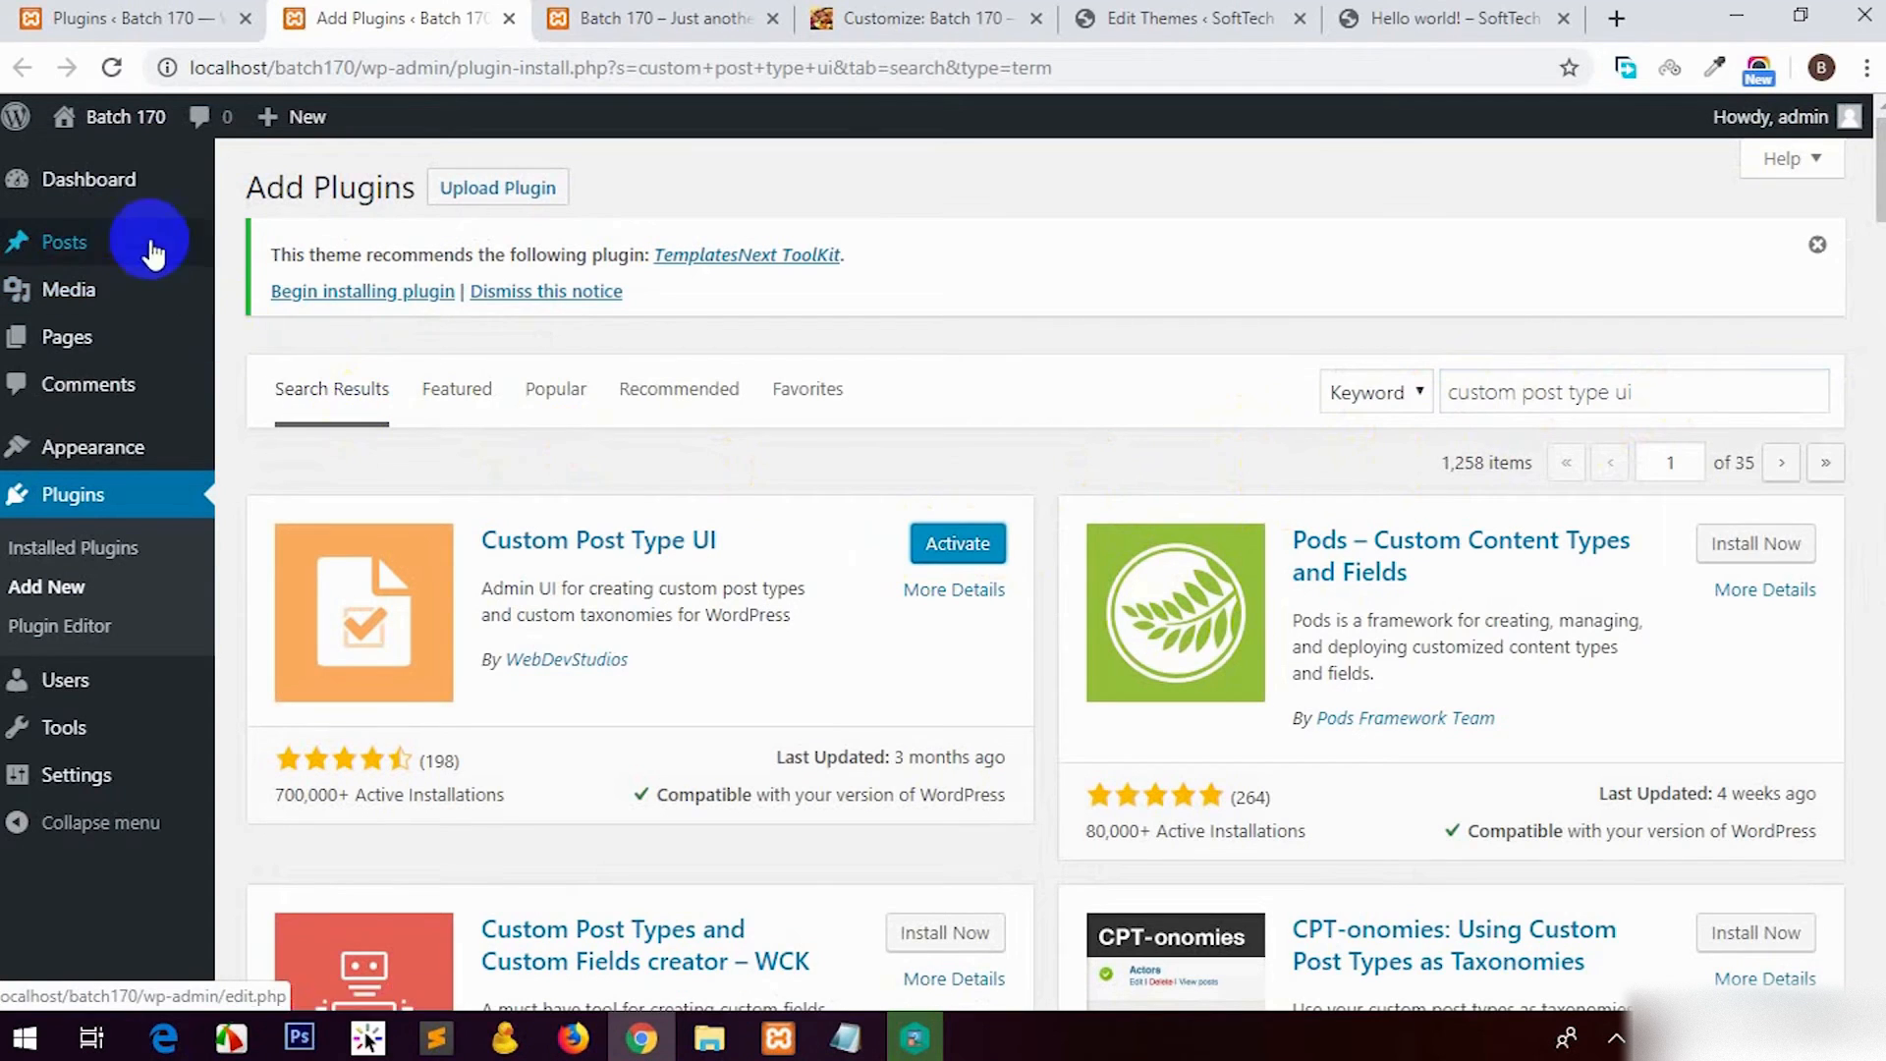
{"action": "left_click", "coordinate": [970, 548]}
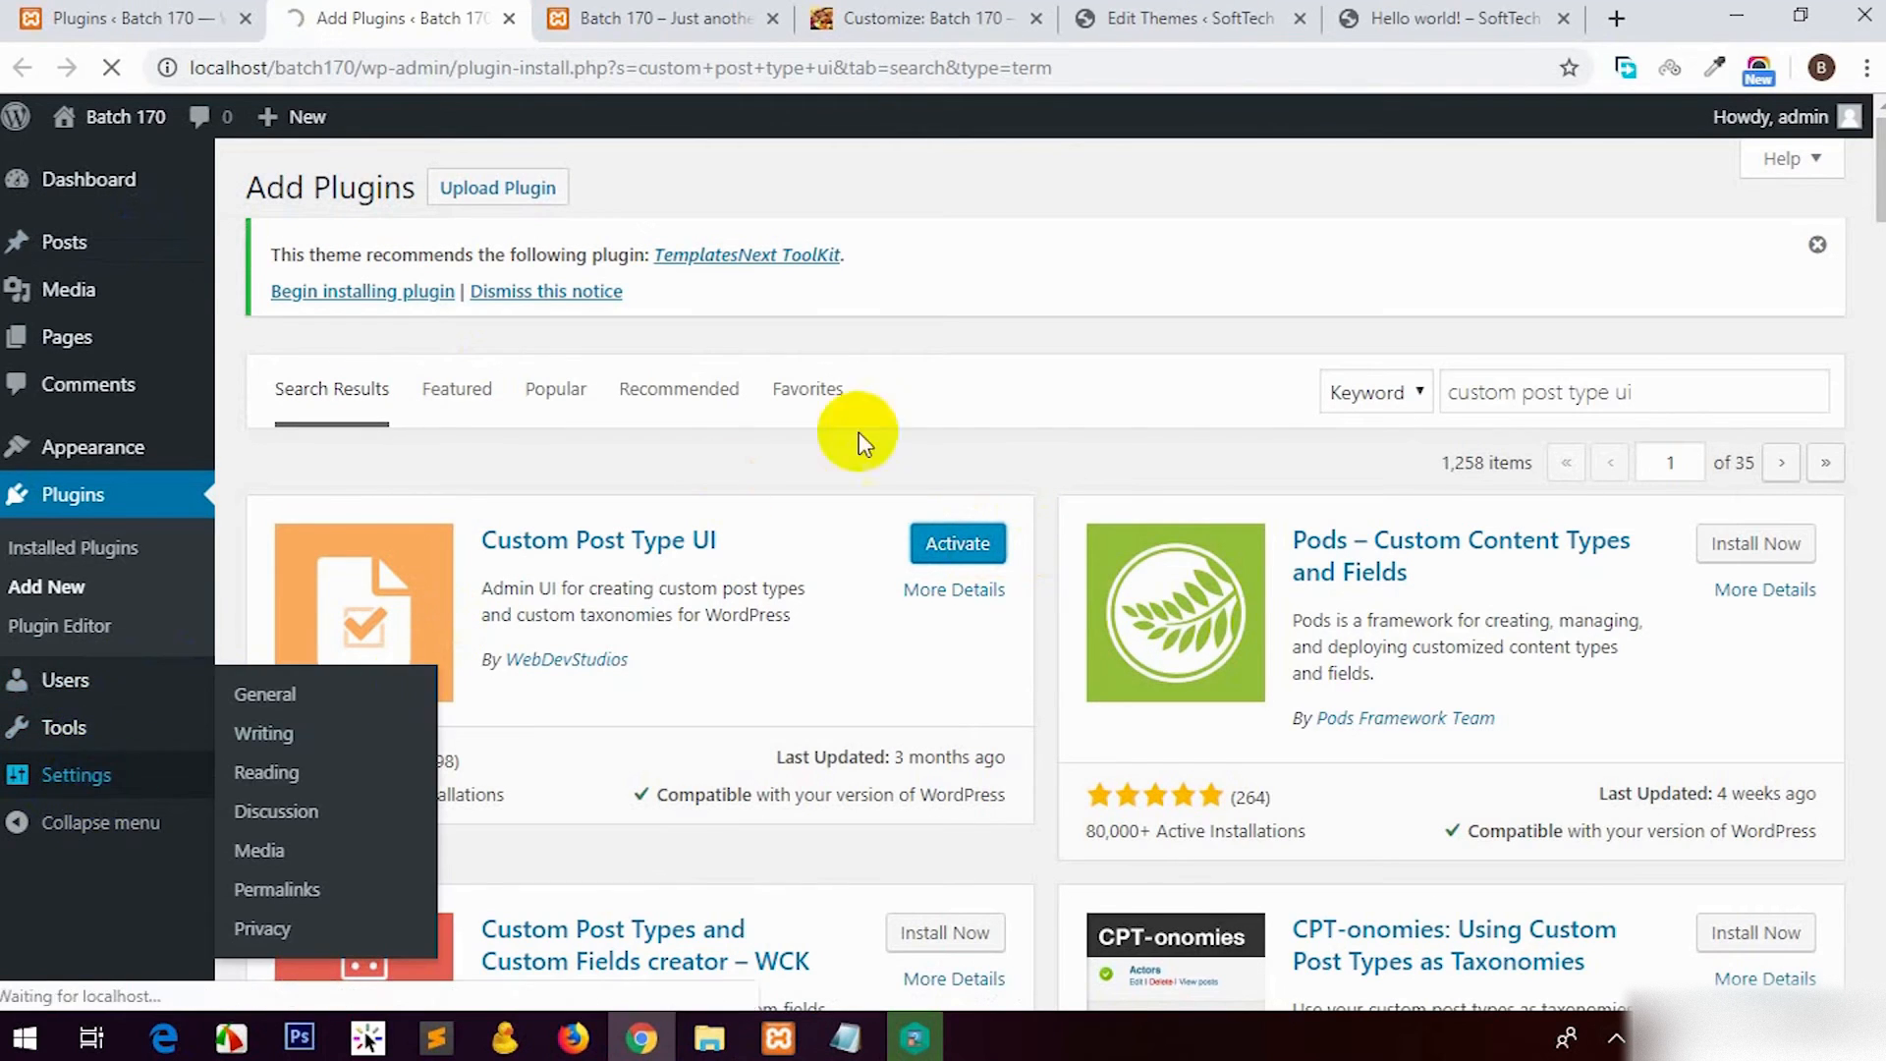
Step: Add a custom post type with the slug news and News as both its plural and singular label
{"action": "scroll", "coordinate": [315, 653], "scroll_direction": "down", "scroll_amount": 7}
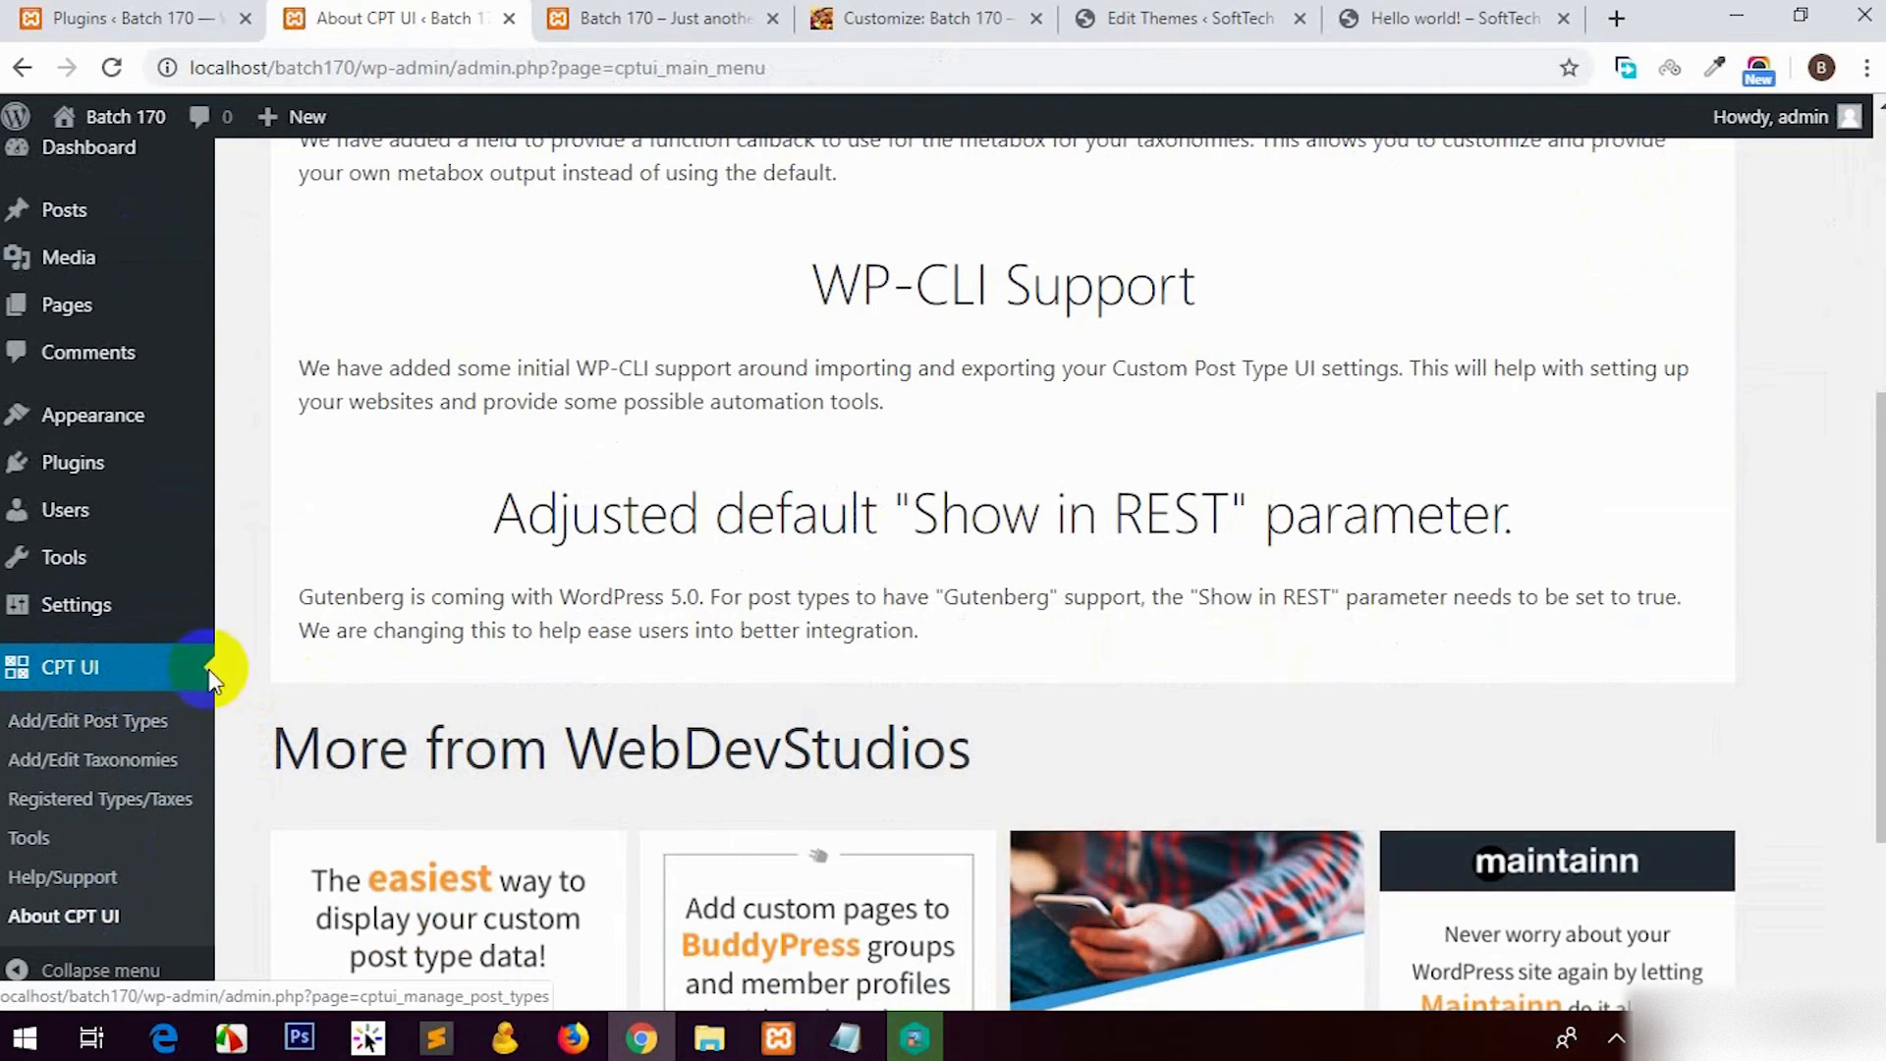
{"action": "left_click", "coordinate": [79, 727]}
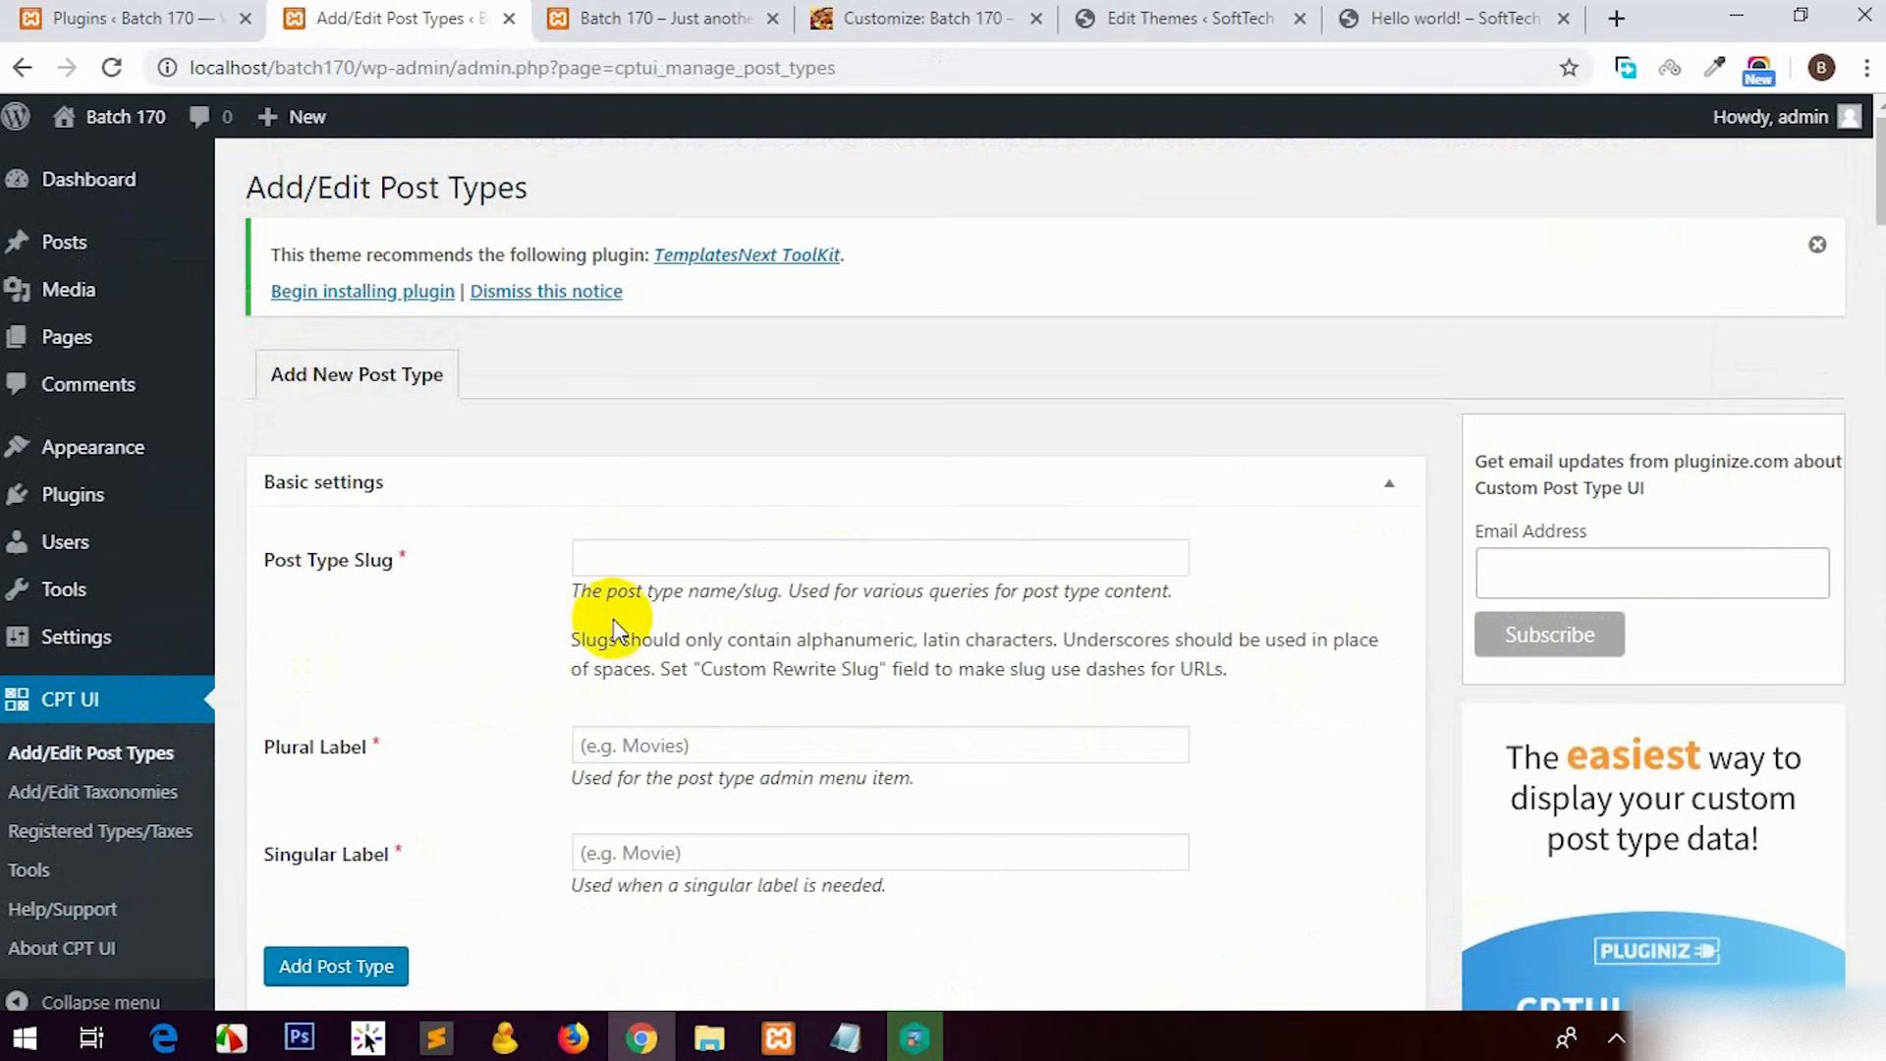
{"action": "left_click", "coordinate": [622, 560]}
{"action": "type", "text": "news"}
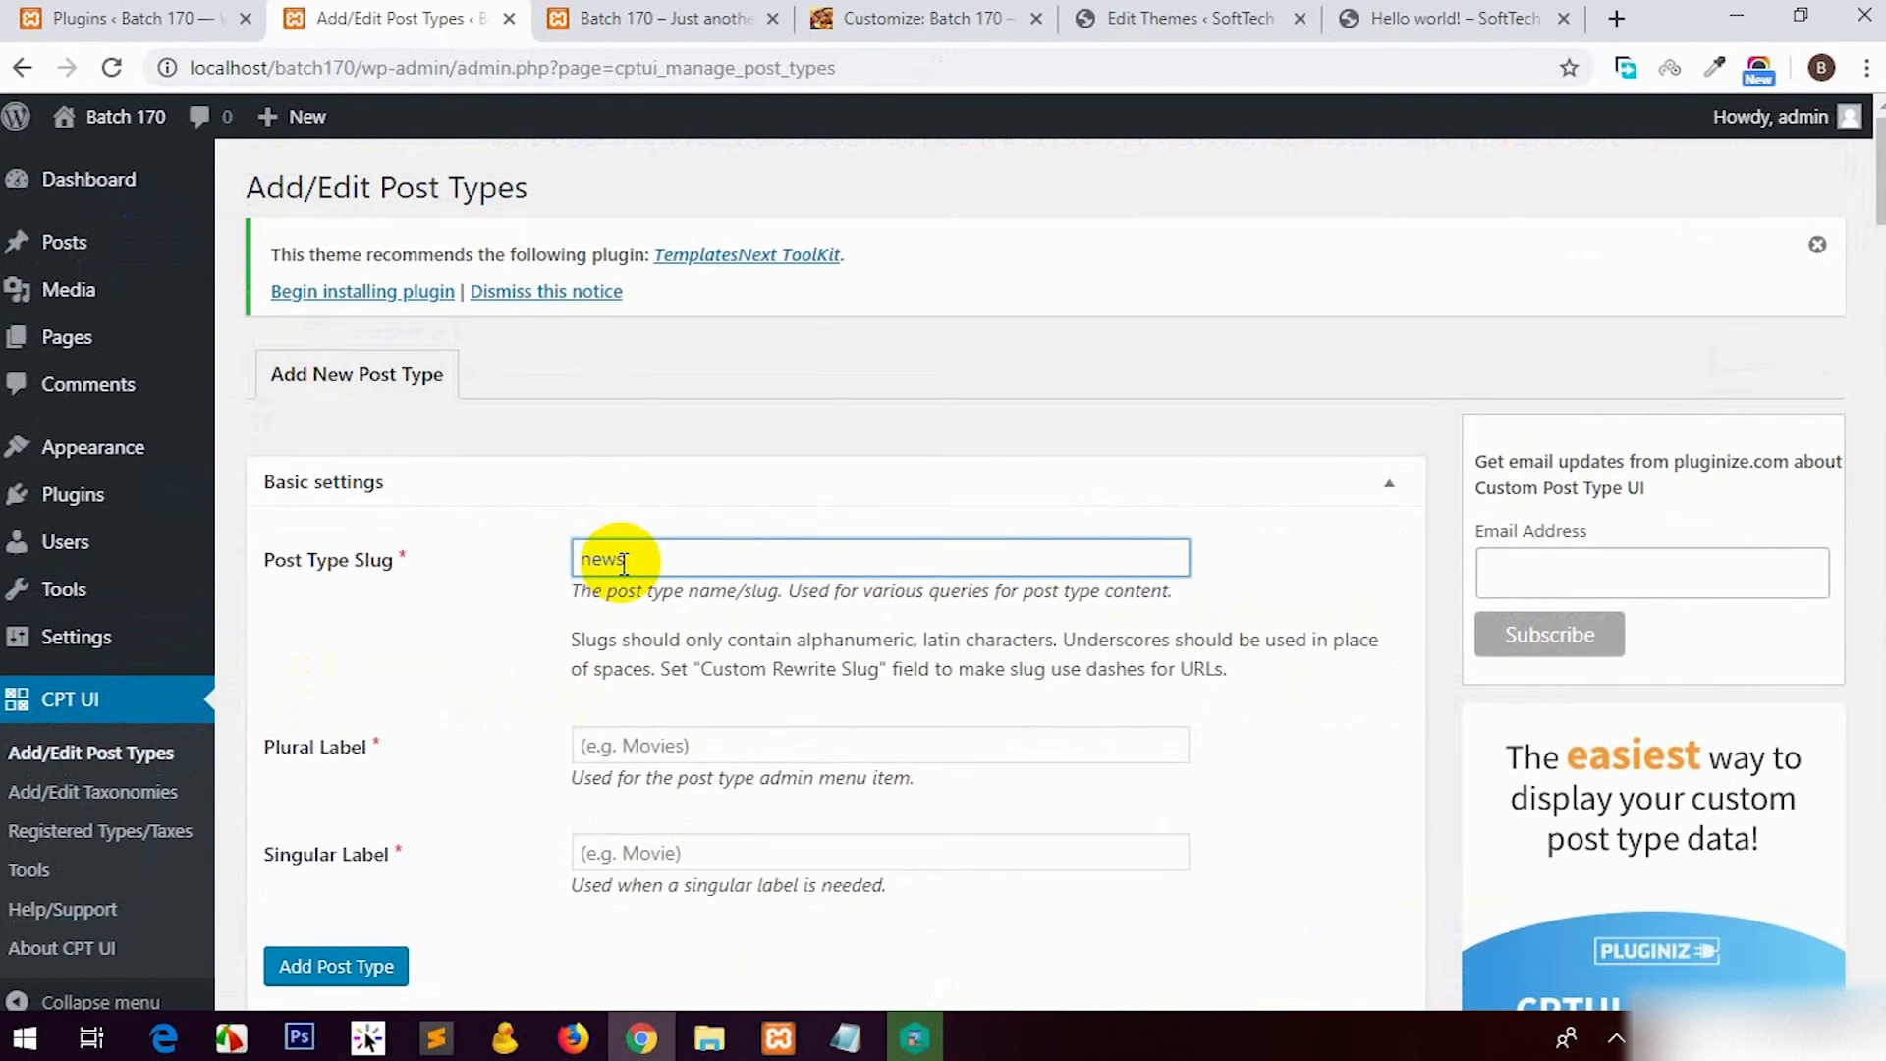
{"action": "left_click", "coordinate": [678, 764]}
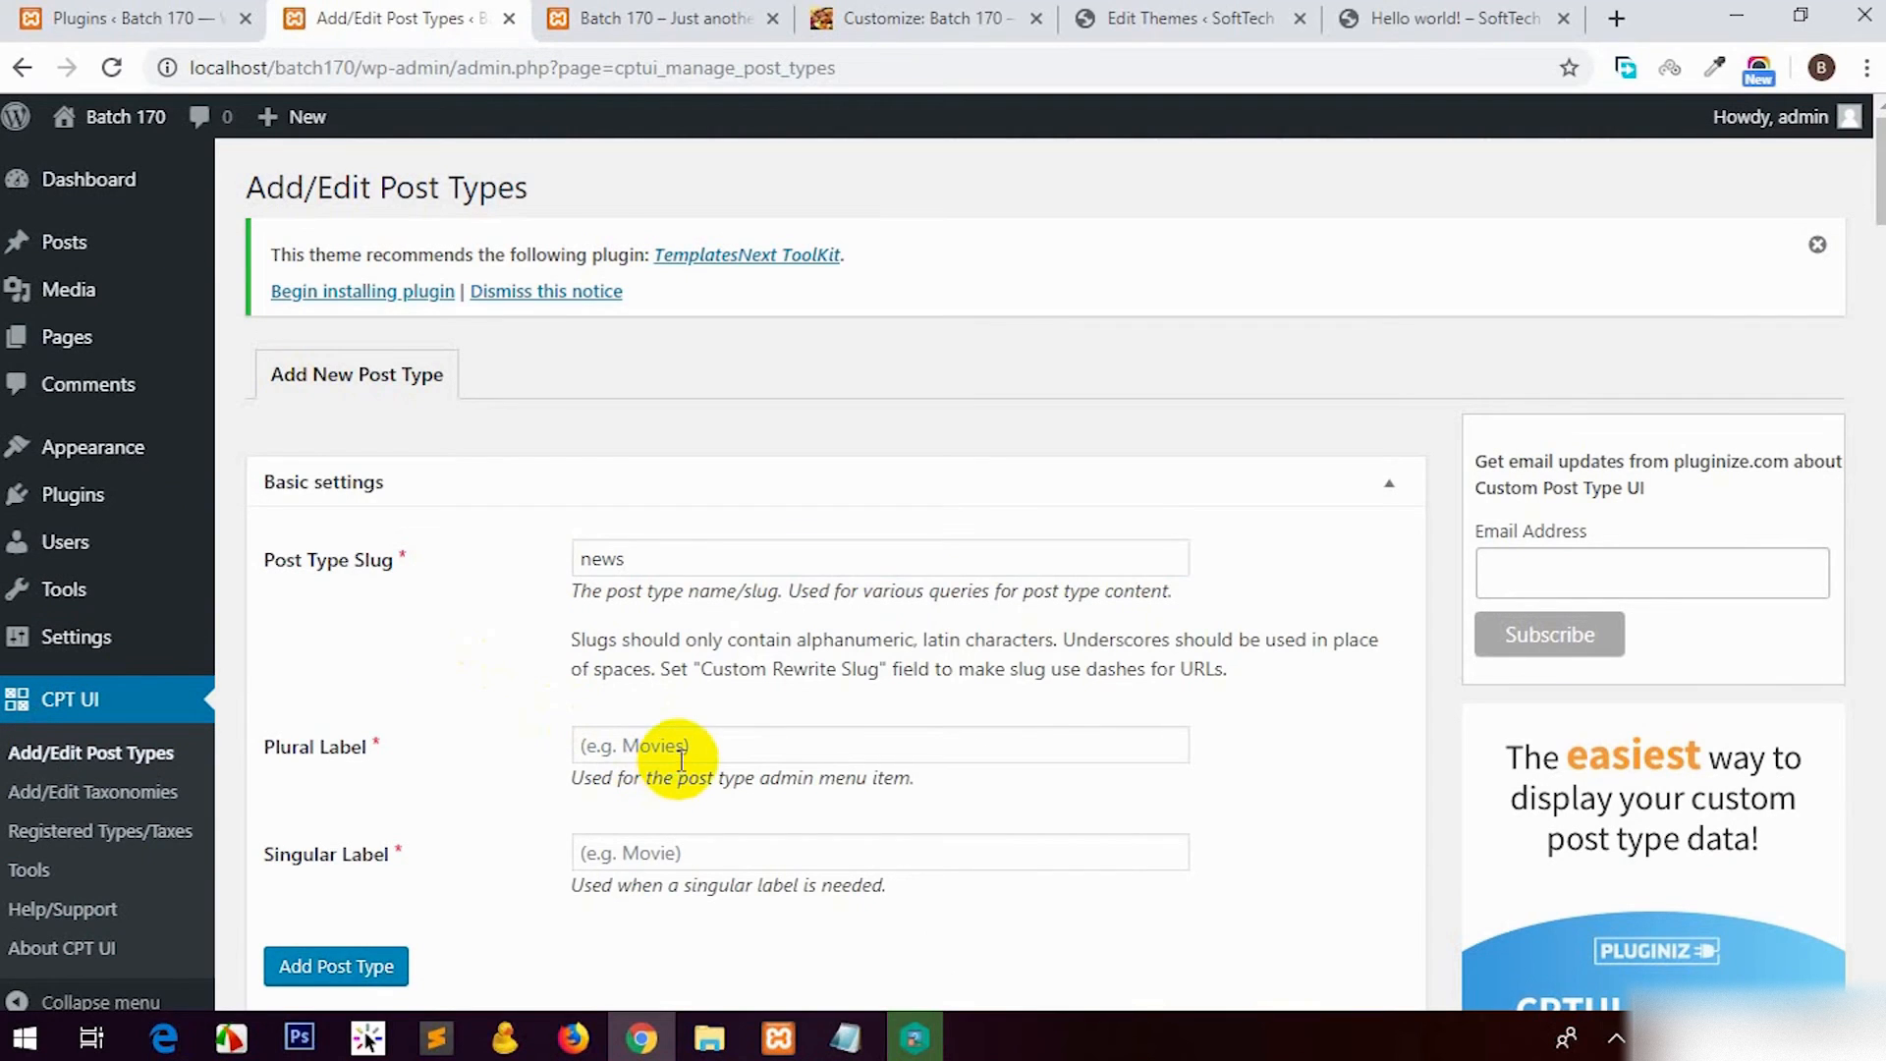
{"action": "left_click", "coordinate": [686, 747]}
{"action": "type", "text": "n"}
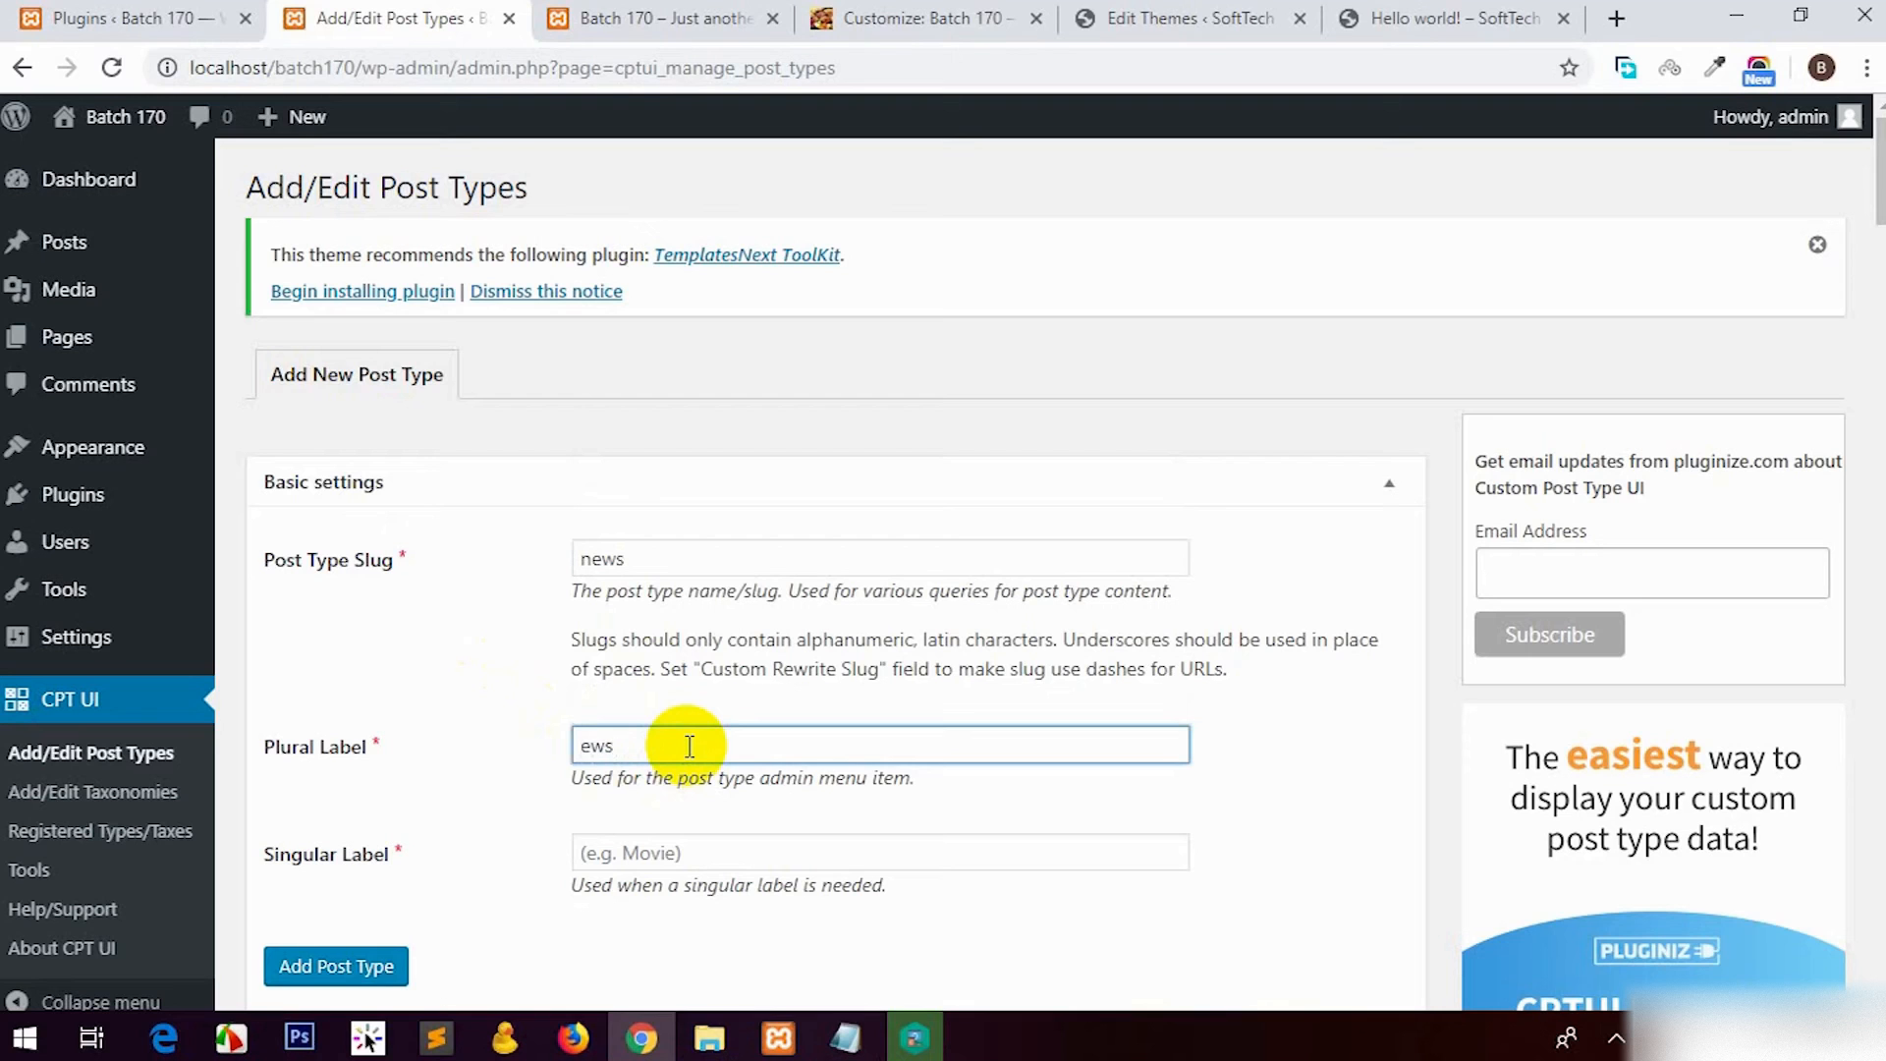
{"action": "key", "text": "Tab"}
{"action": "type", "text": "News"}
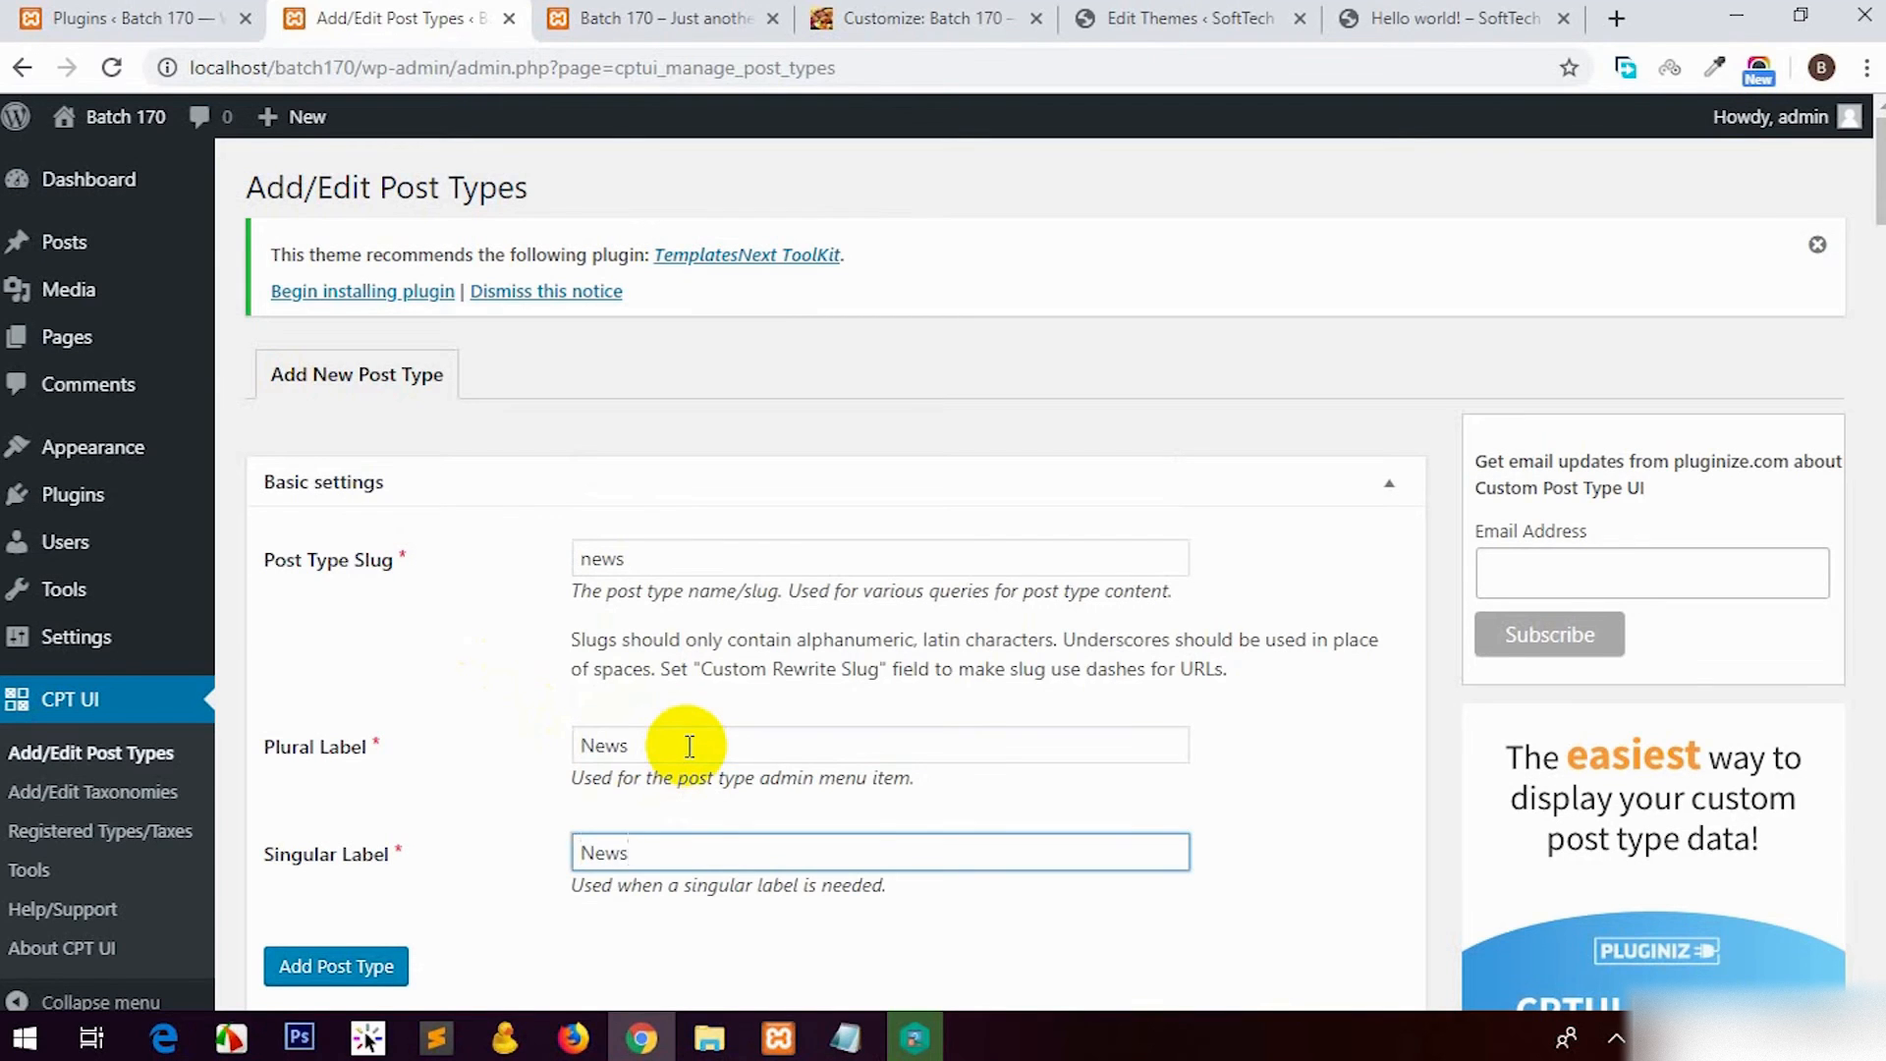
{"action": "scroll", "coordinate": [690, 747], "scroll_direction": "down", "scroll_amount": 4}
{"action": "left_click", "coordinate": [346, 550]}
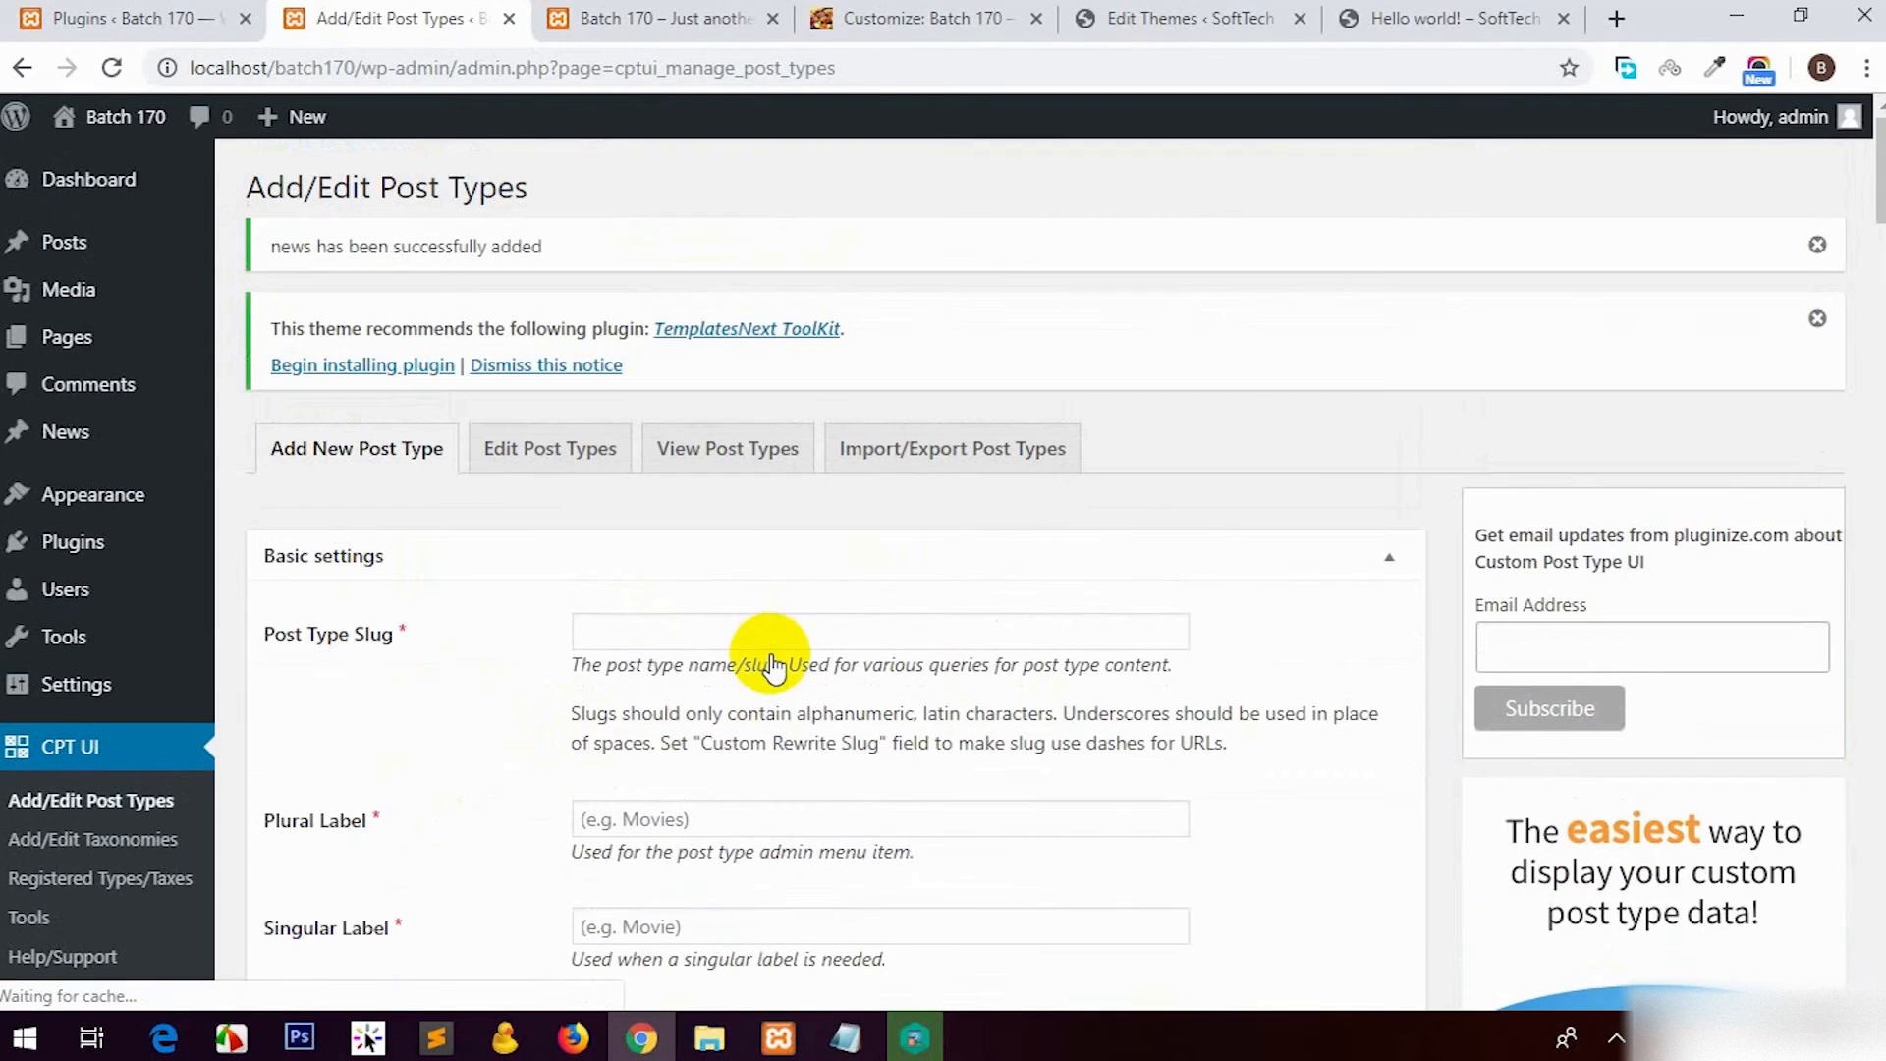
Step: Check the News post type's admin menu entries and open the installed plugins list
{"action": "mouse_move", "coordinate": [73, 445]}
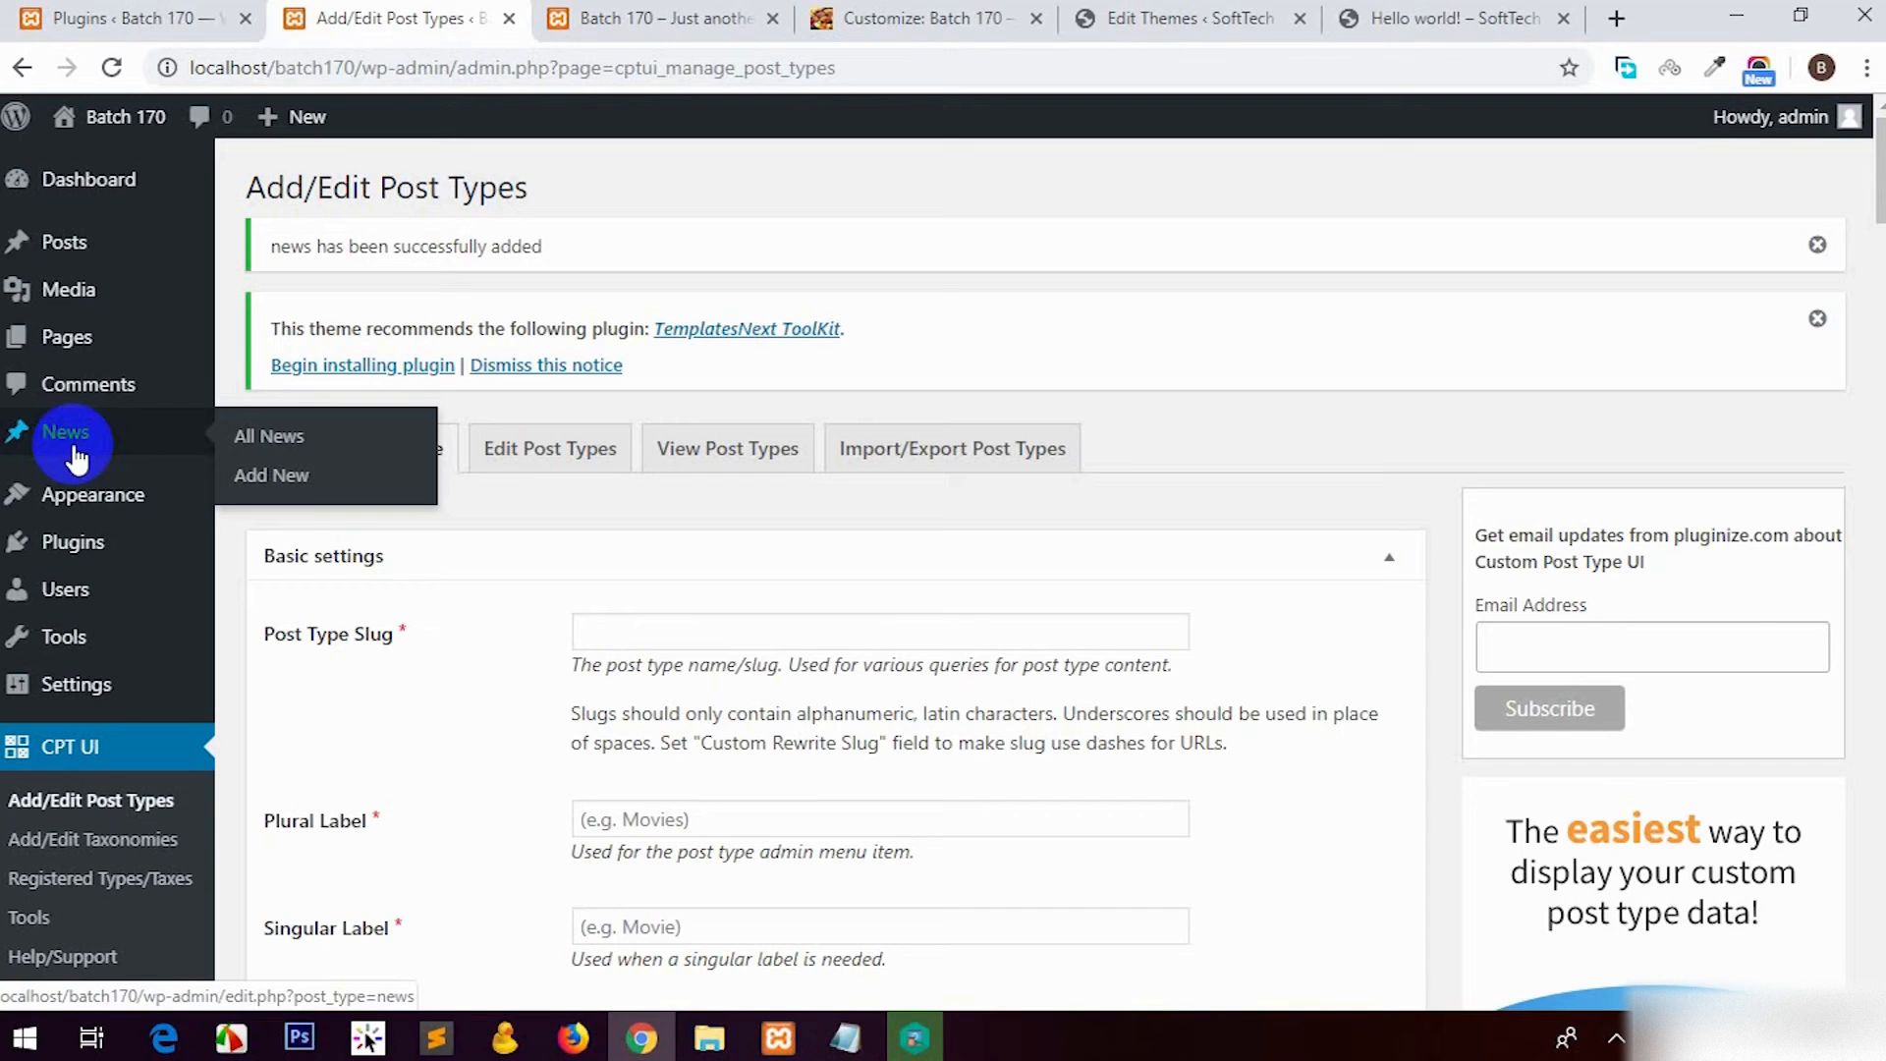
{"action": "mouse_move", "coordinate": [96, 565]}
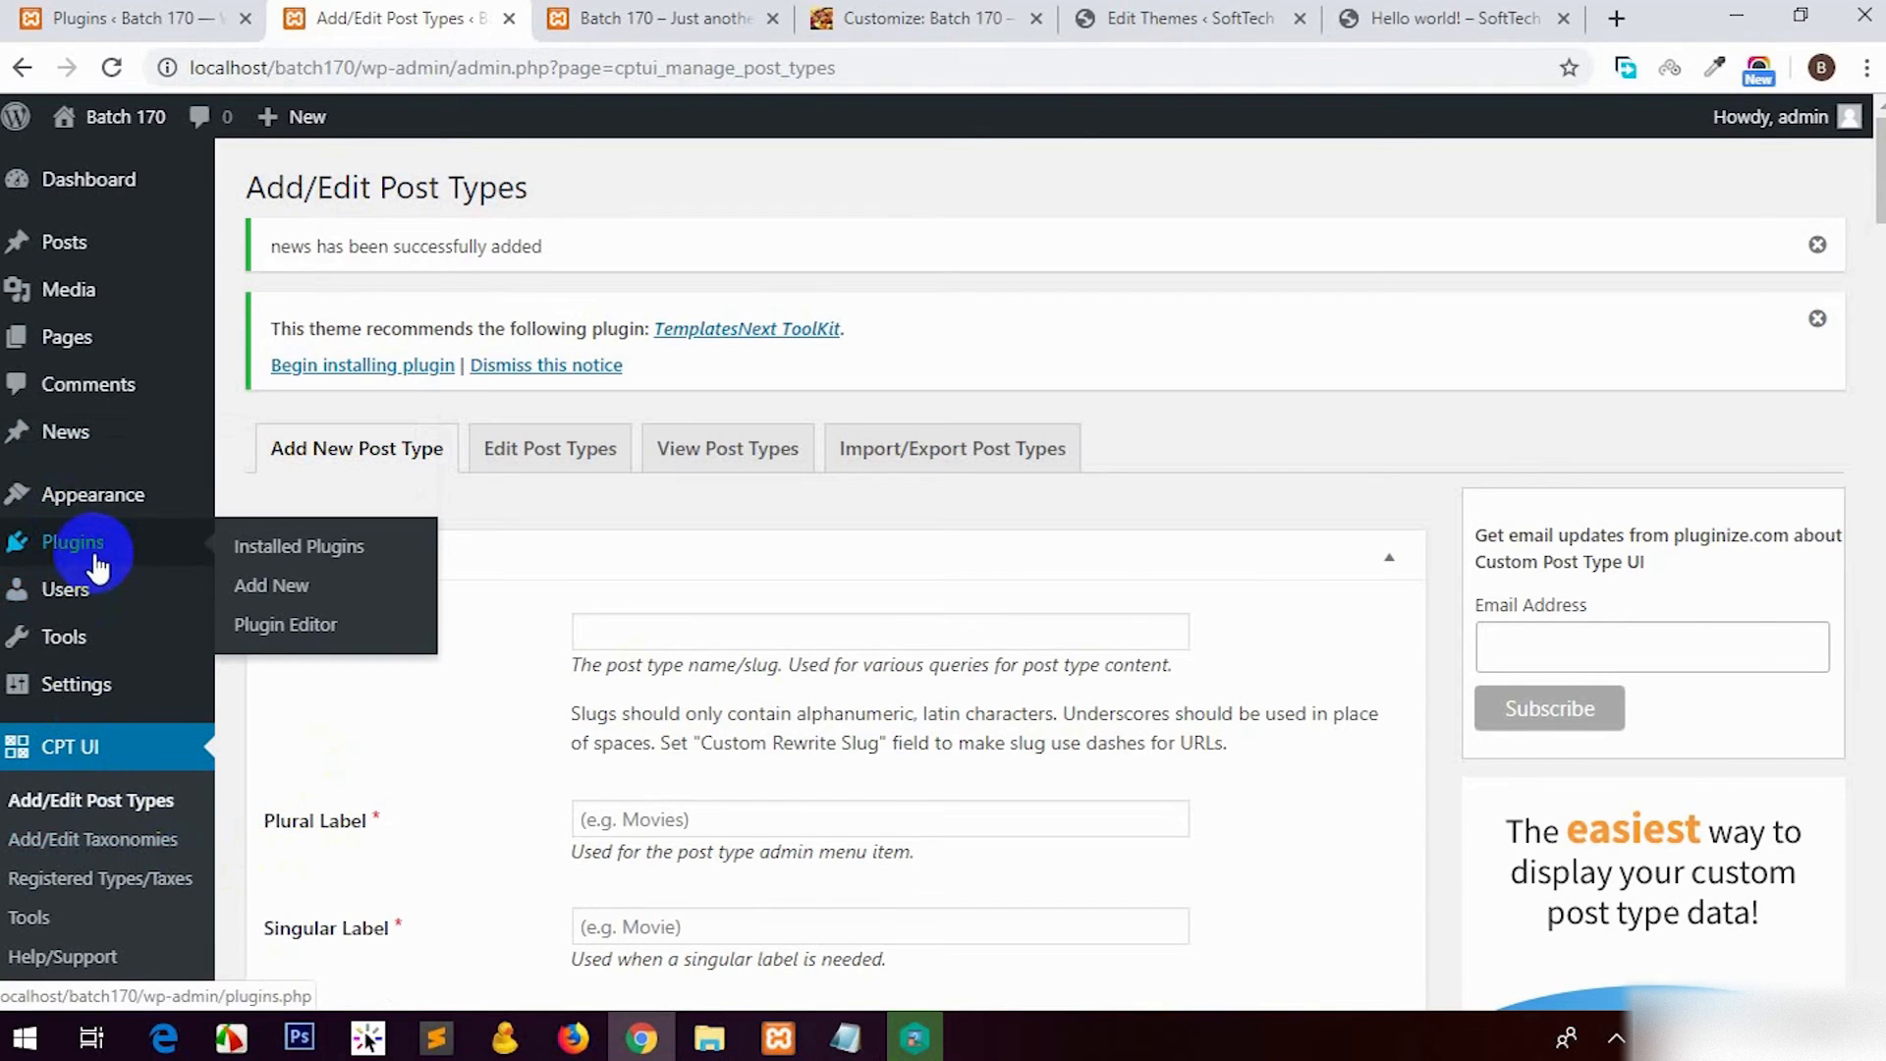
{"action": "left_click", "coordinate": [310, 550]}
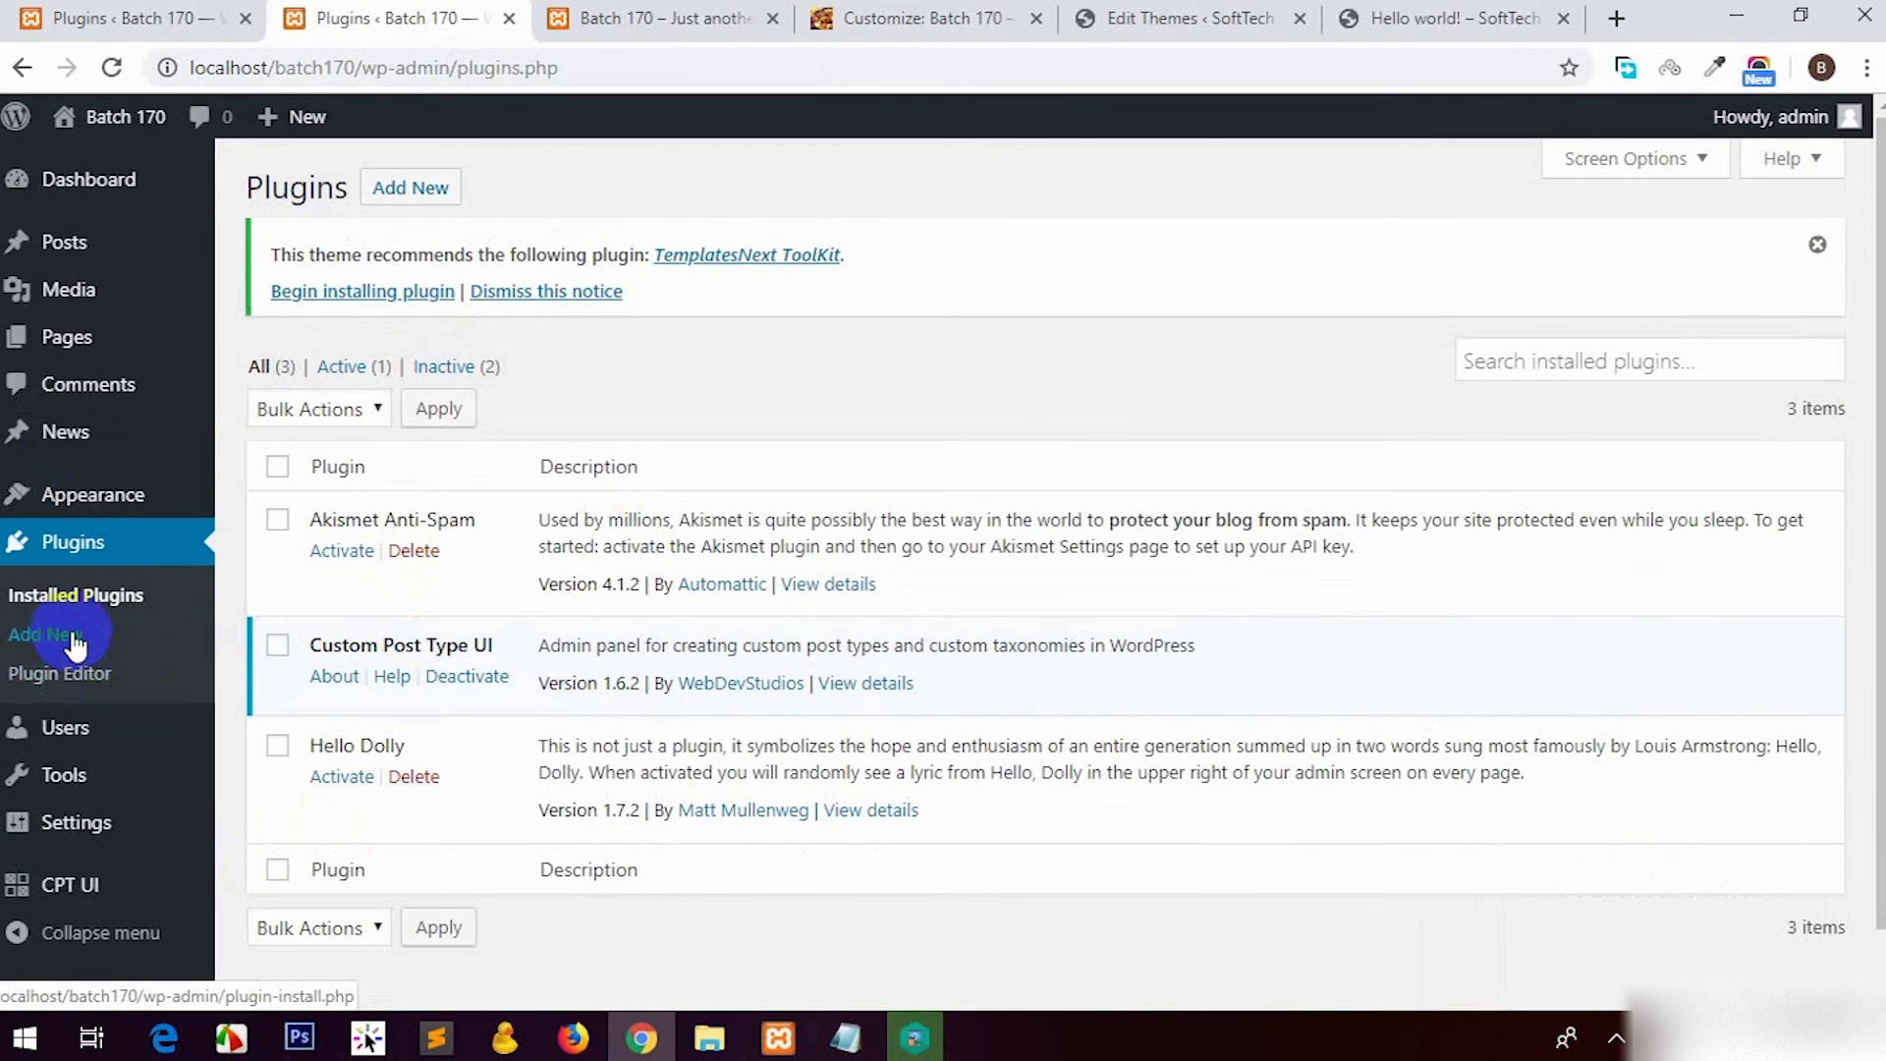
Step: Open the plugin zip upload form on the Add Plugins page and view its file chooser without picking a file
{"action": "left_click", "coordinate": [75, 644]}
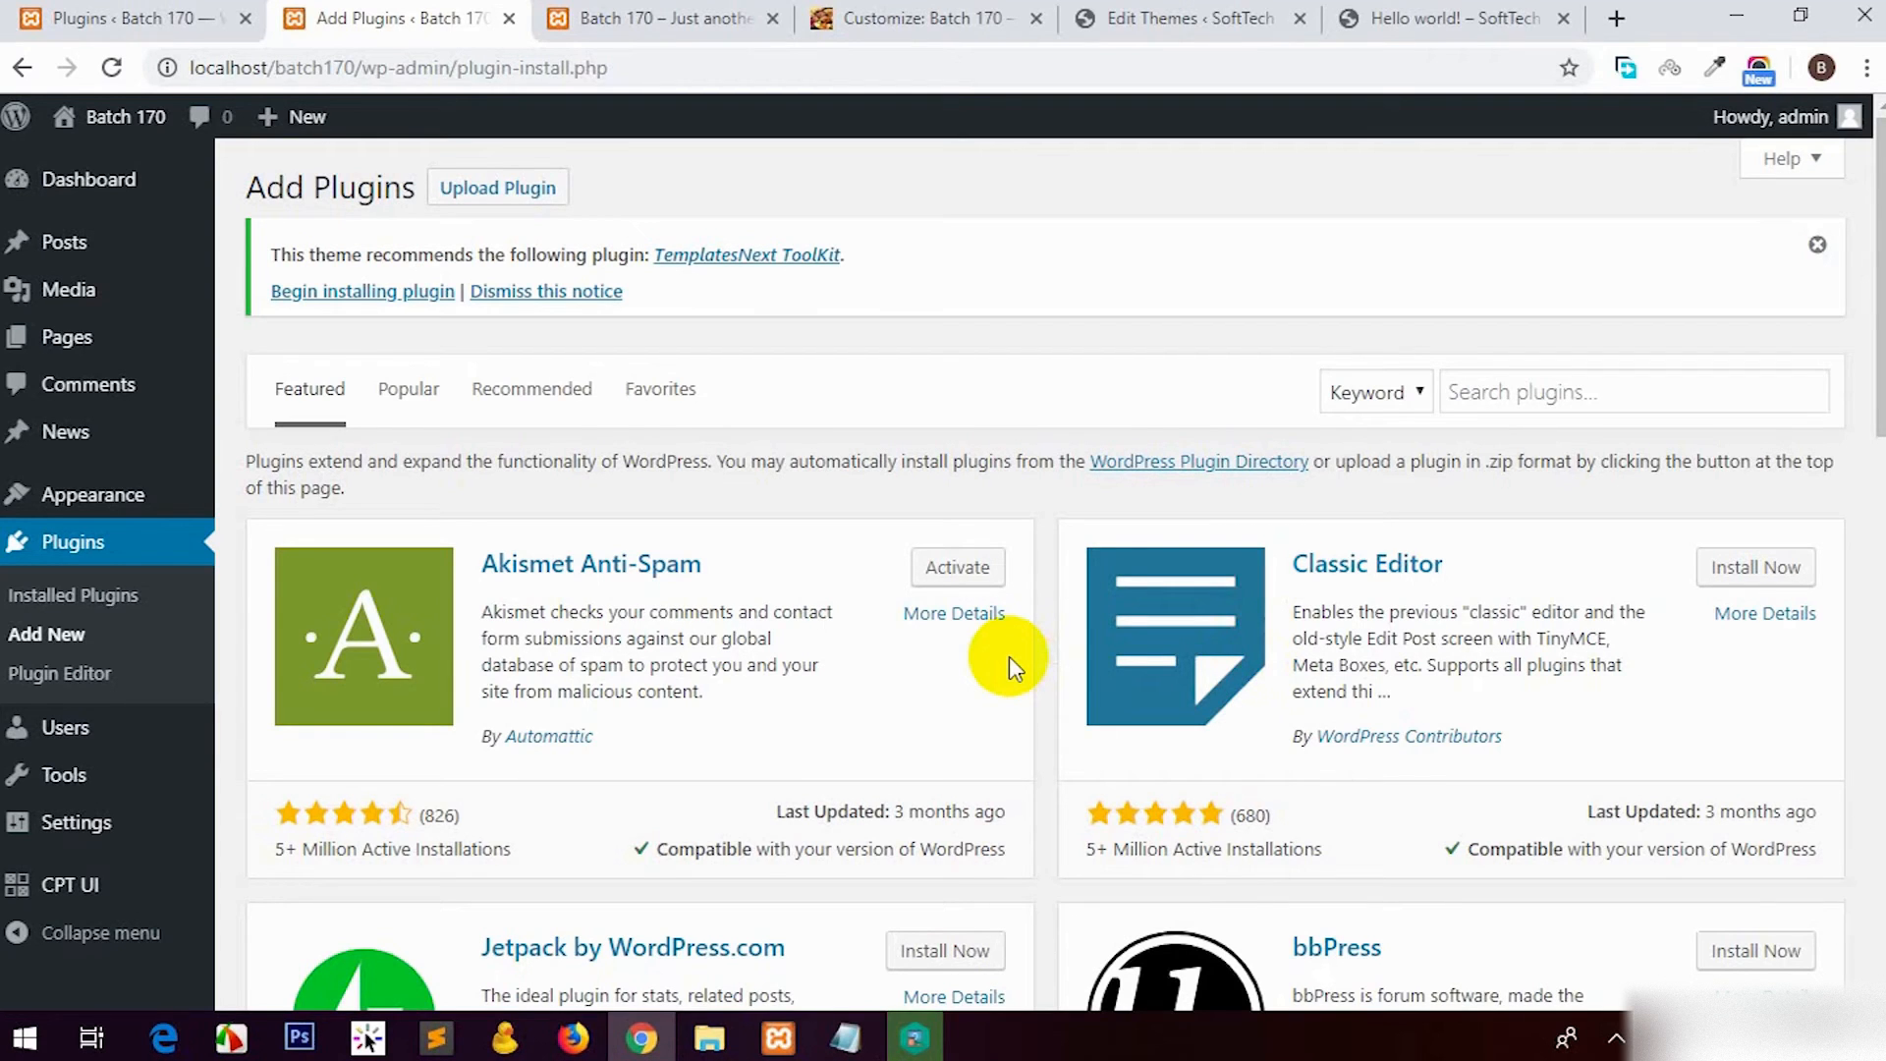
{"action": "left_click", "coordinate": [456, 197]}
{"action": "left_click", "coordinate": [843, 566]}
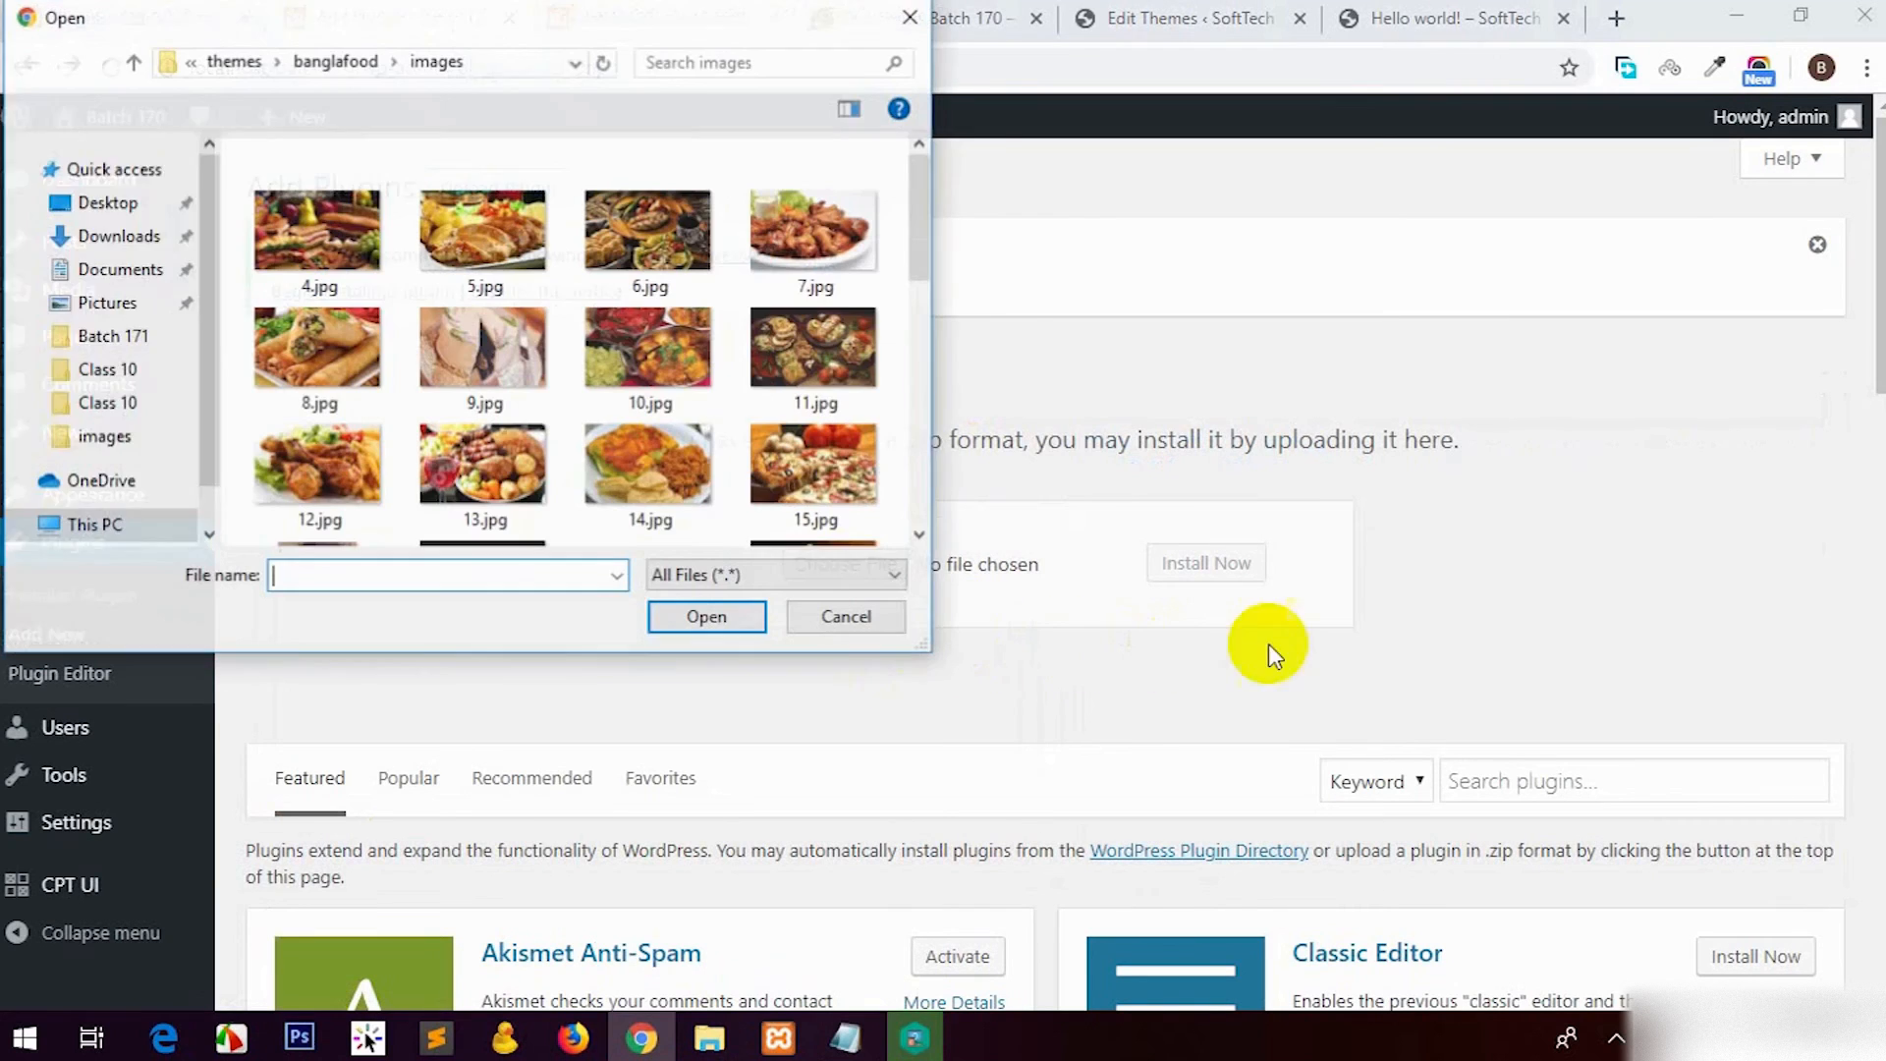
{"action": "left_click", "coordinate": [911, 17]}
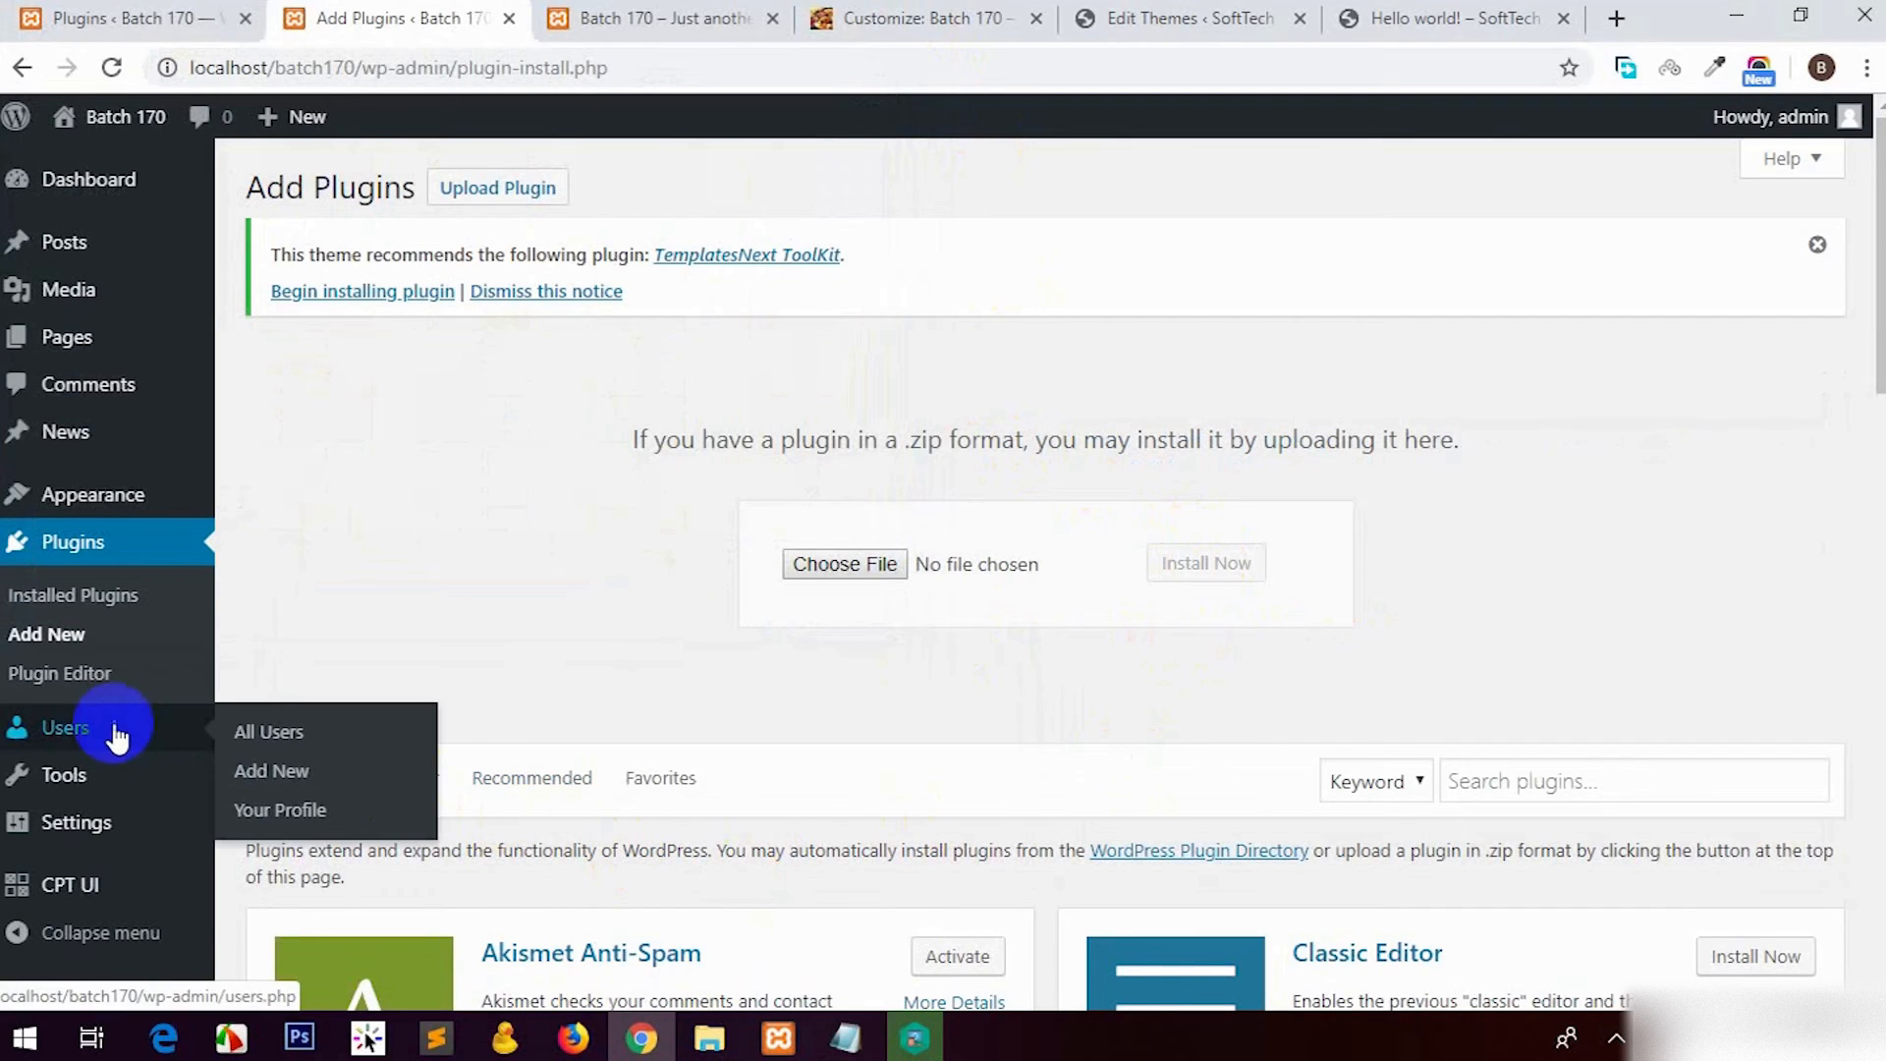
Step: Open the users list and the form for adding a user, and look through its name, email, website and password fields
{"action": "left_click", "coordinate": [84, 727]}
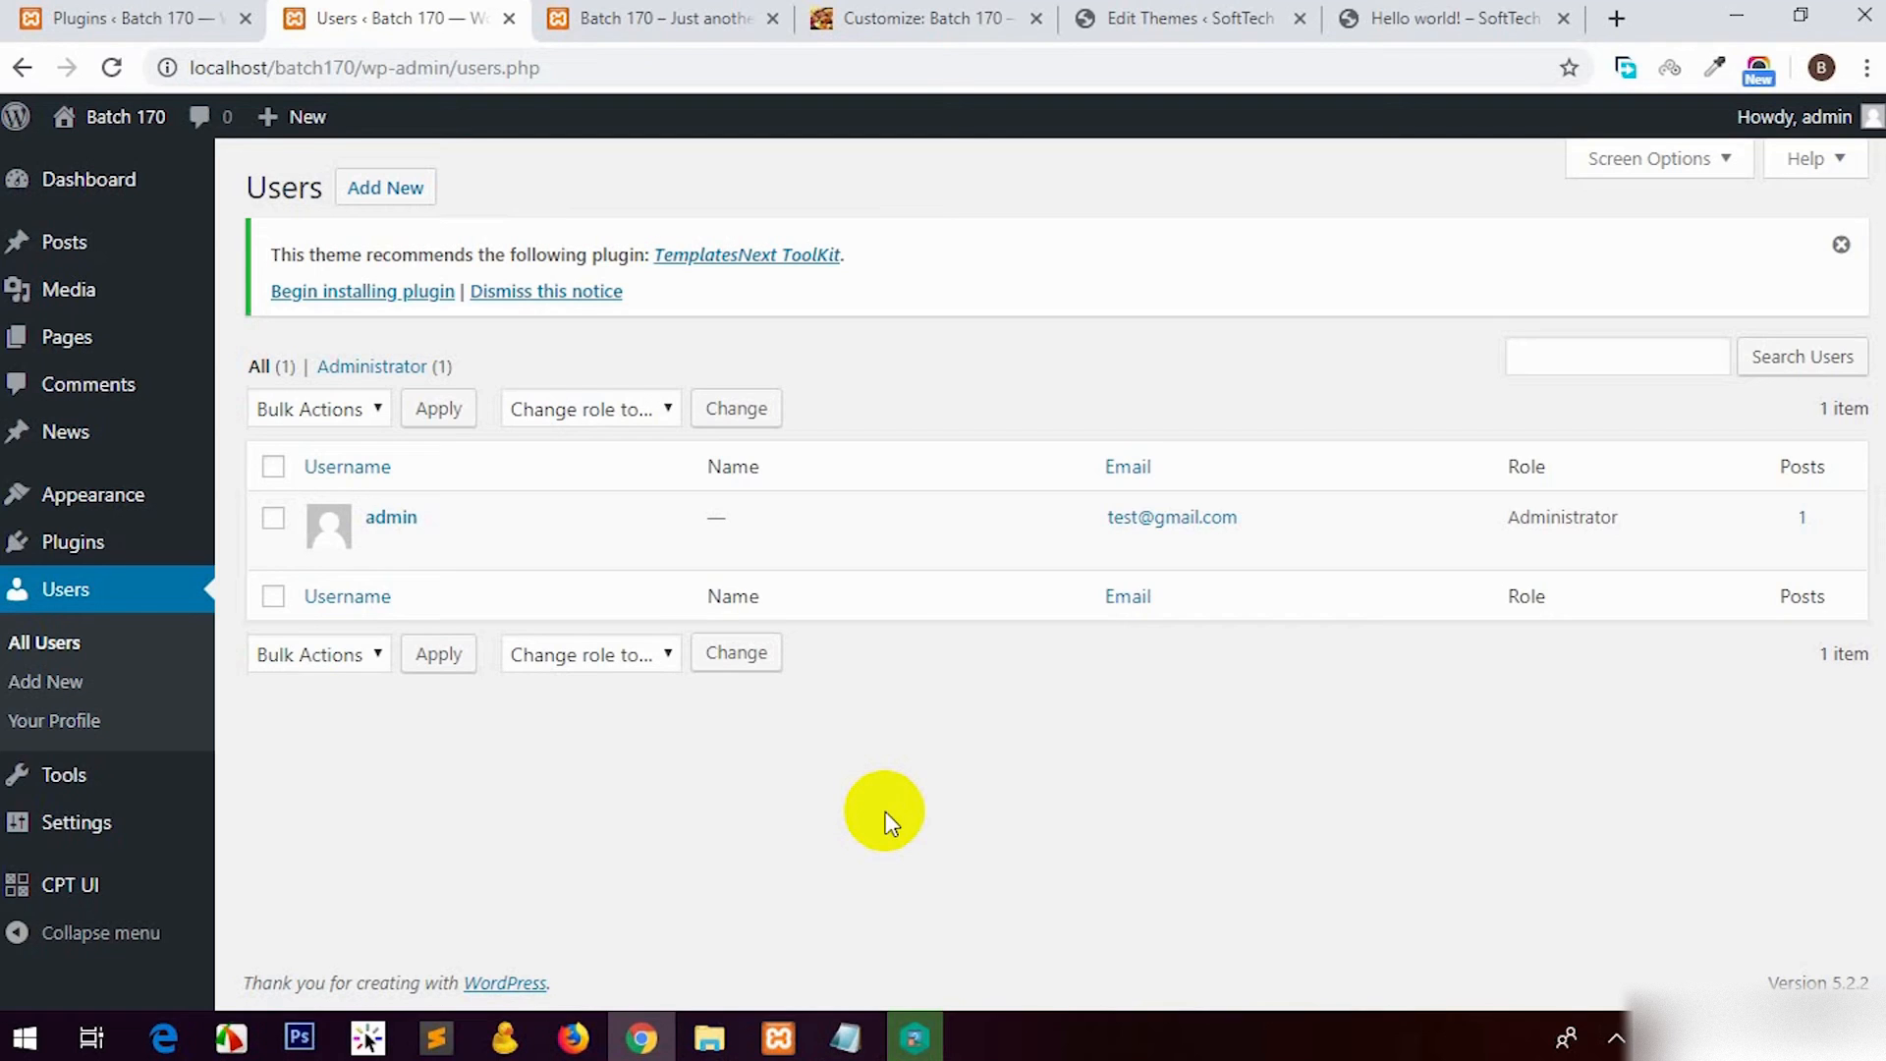
{"action": "left_click", "coordinate": [385, 187]}
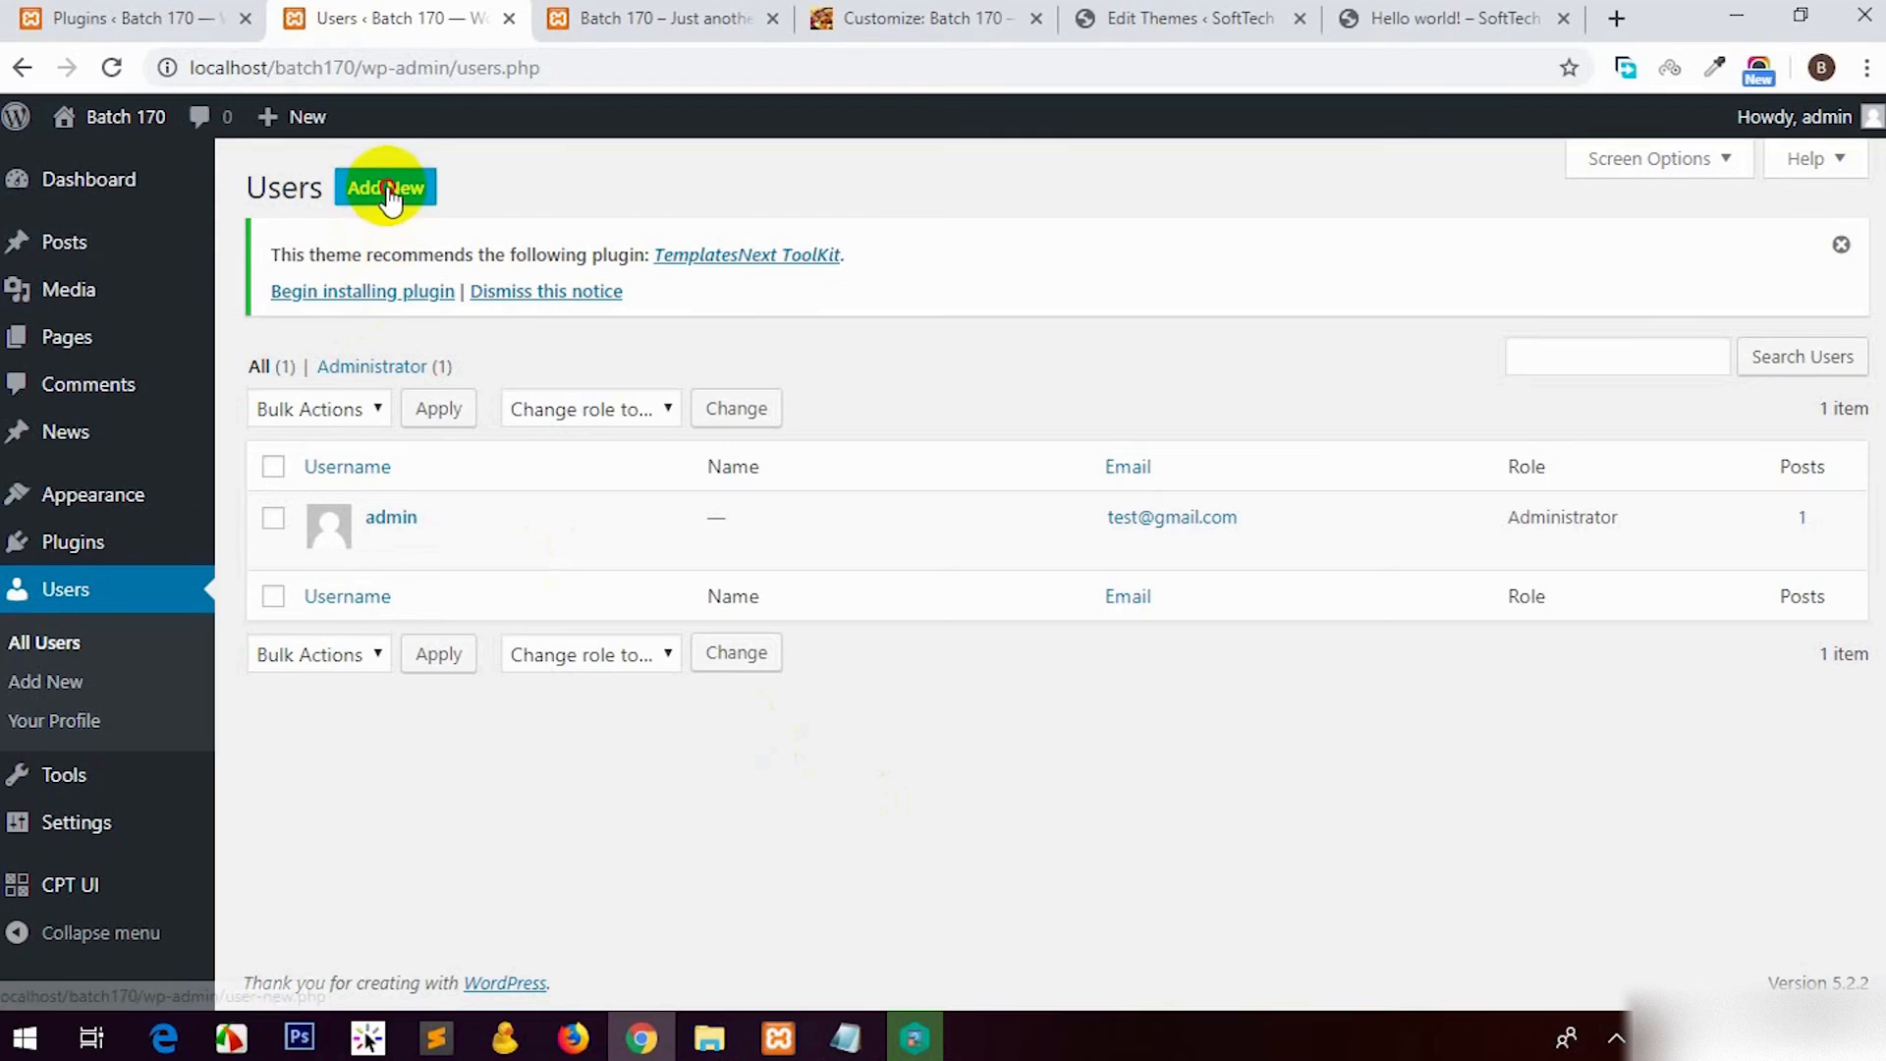
{"action": "scroll", "coordinate": [665, 589], "scroll_direction": "down", "scroll_amount": 2}
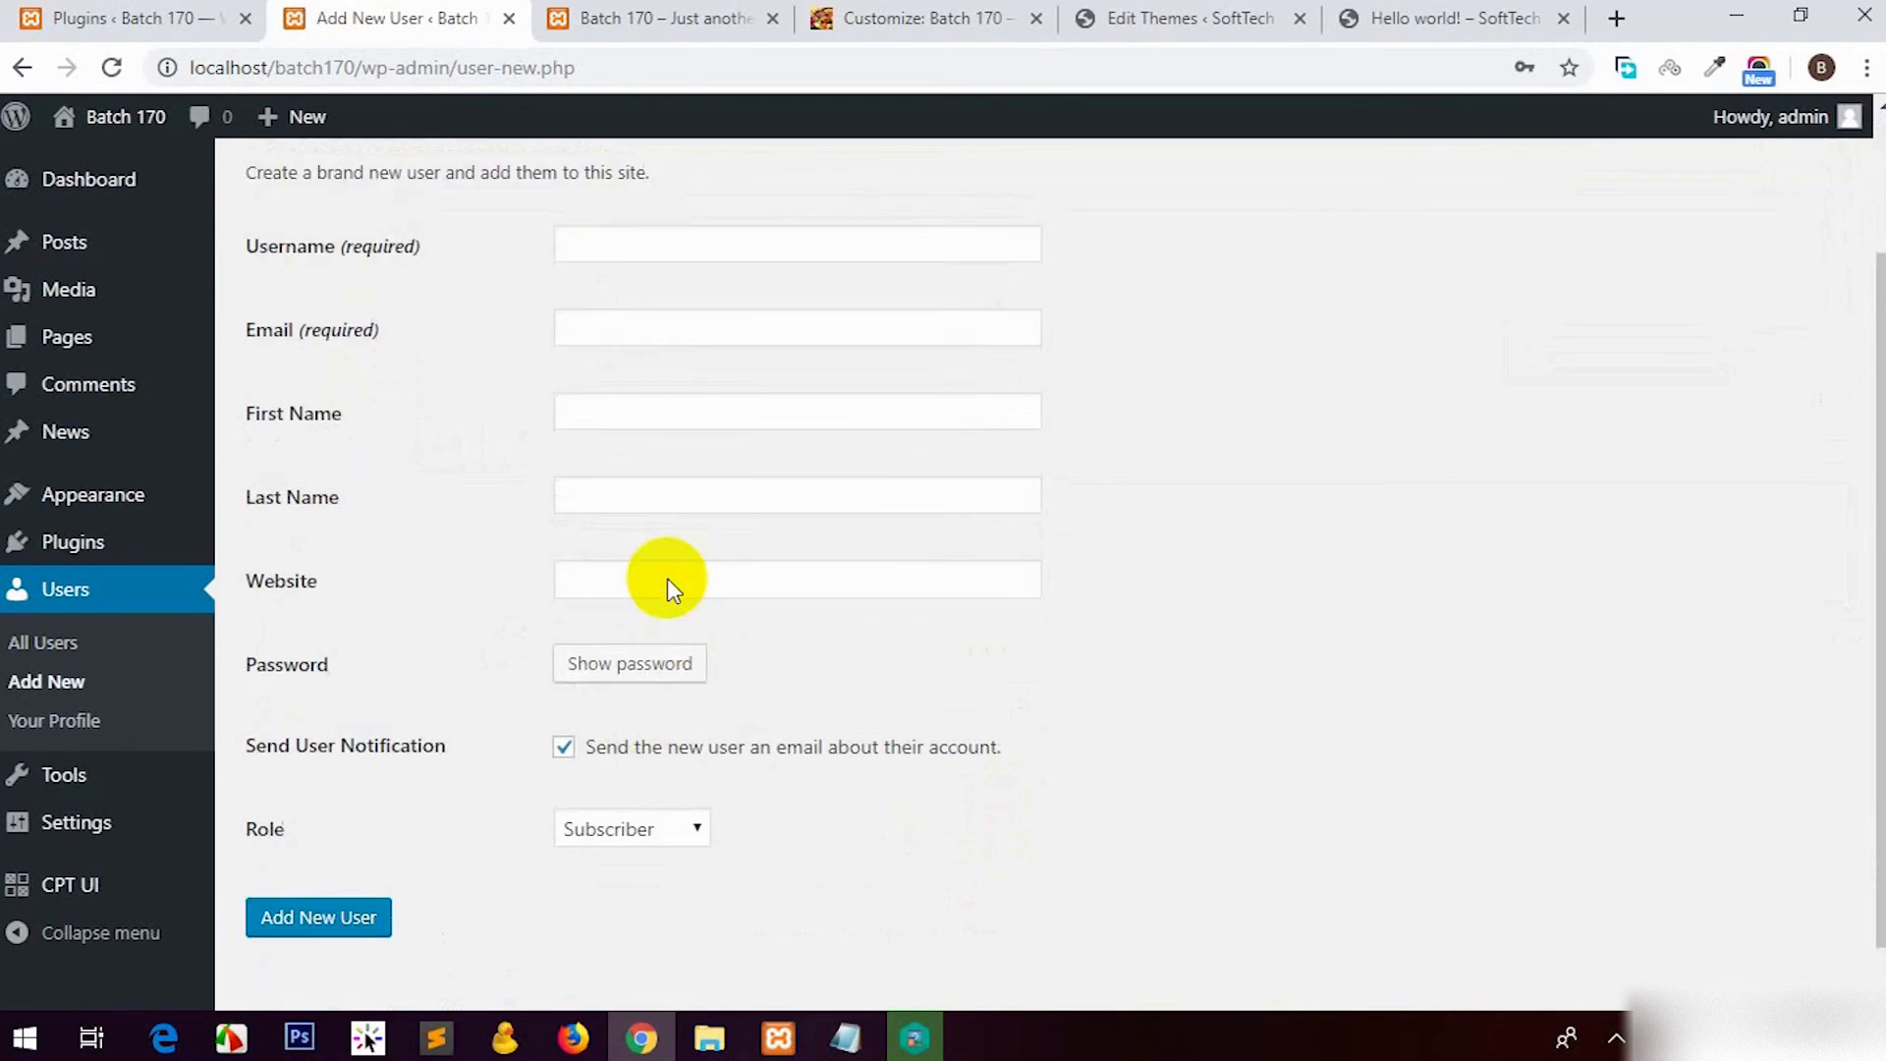
{"action": "scroll", "coordinate": [631, 362], "scroll_direction": "up", "scroll_amount": 1}
{"action": "left_click", "coordinate": [637, 337]}
{"action": "left_click", "coordinate": [569, 412]}
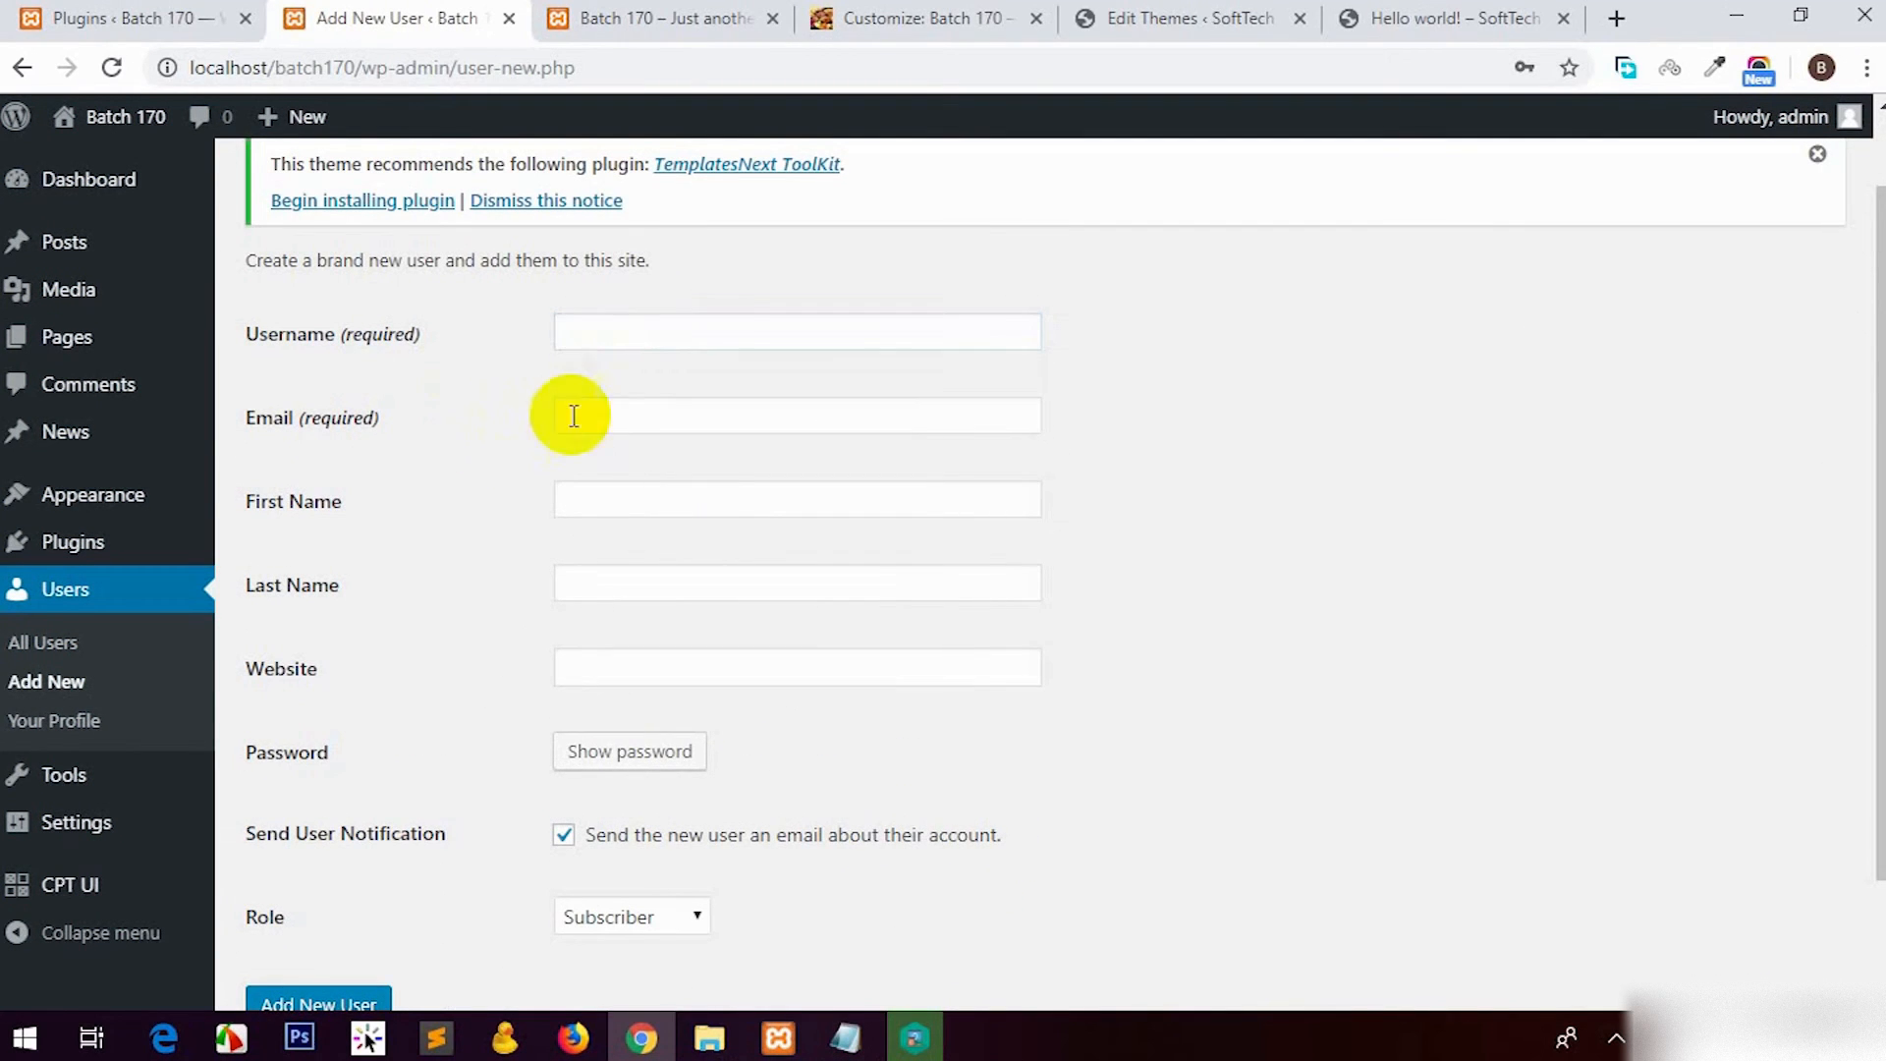
{"action": "left_click", "coordinate": [437, 619]}
{"action": "left_click", "coordinate": [754, 499]}
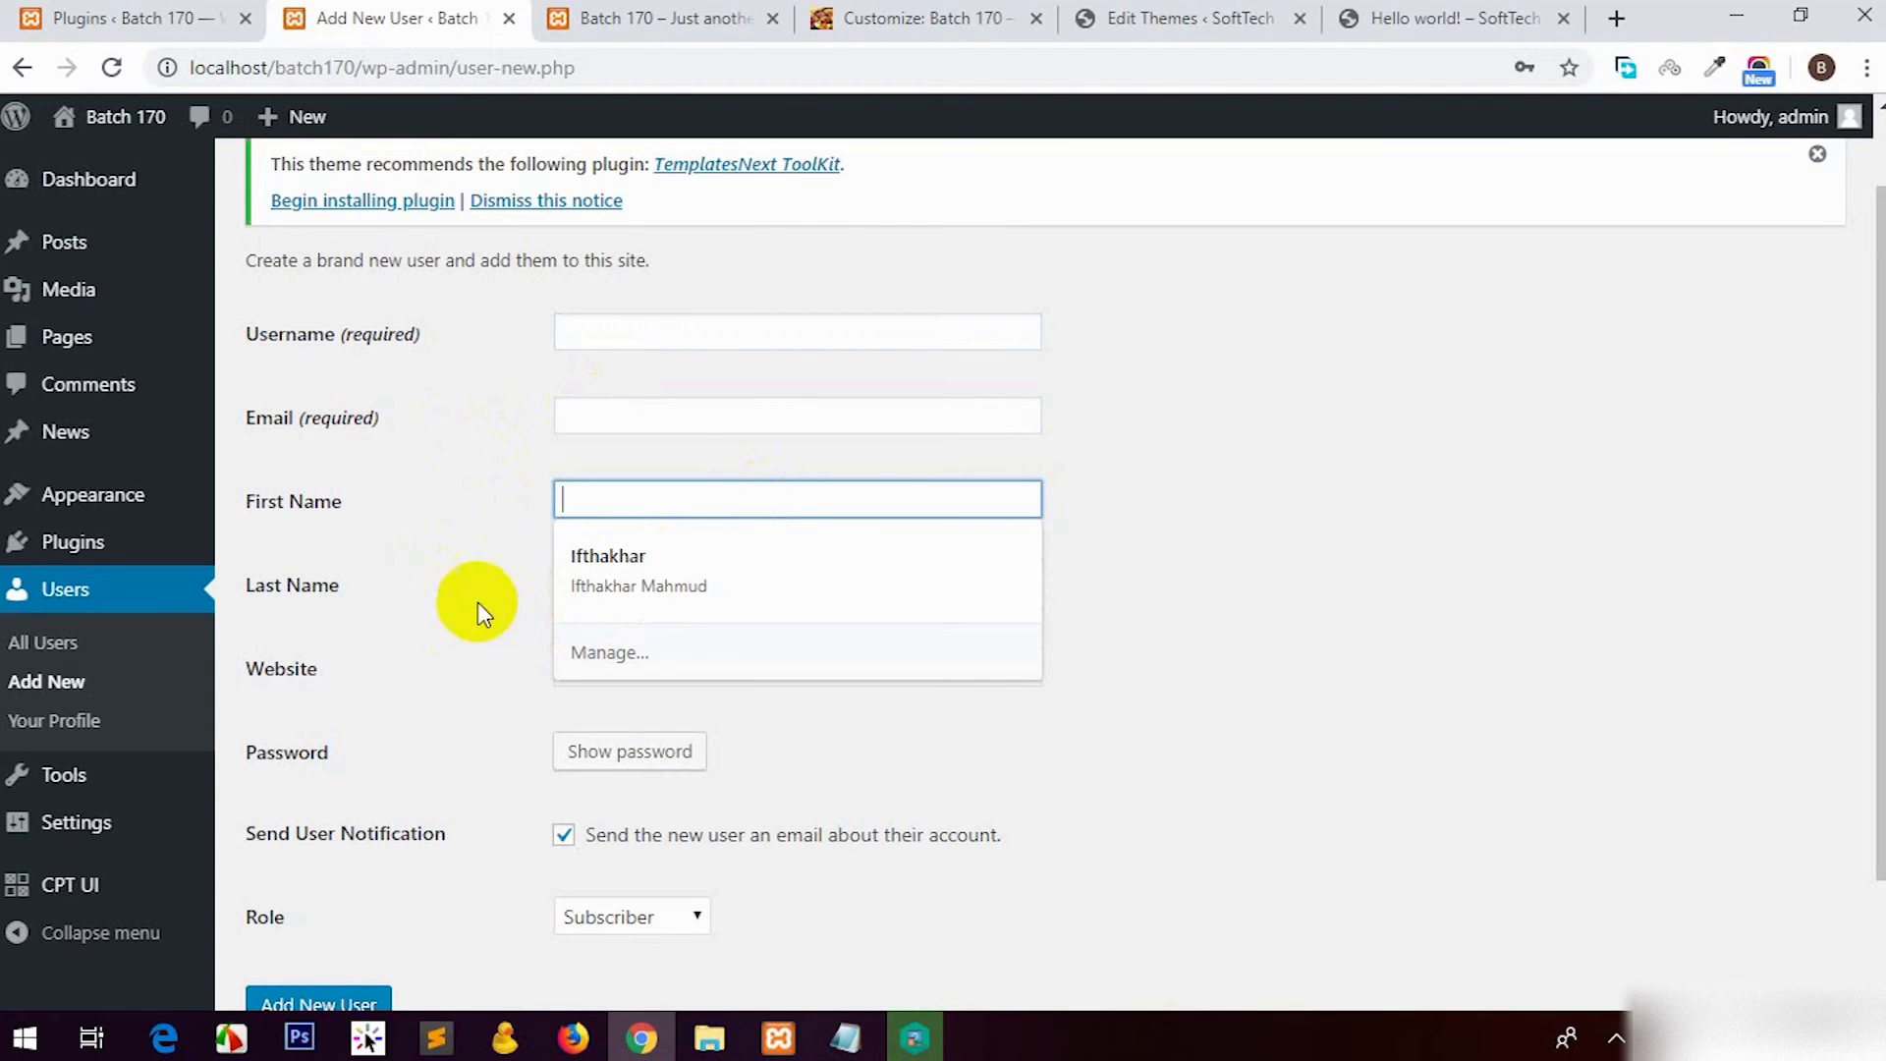
{"action": "left_click", "coordinate": [474, 623]}
{"action": "scroll", "coordinate": [629, 676], "scroll_direction": "down", "scroll_amount": 2}
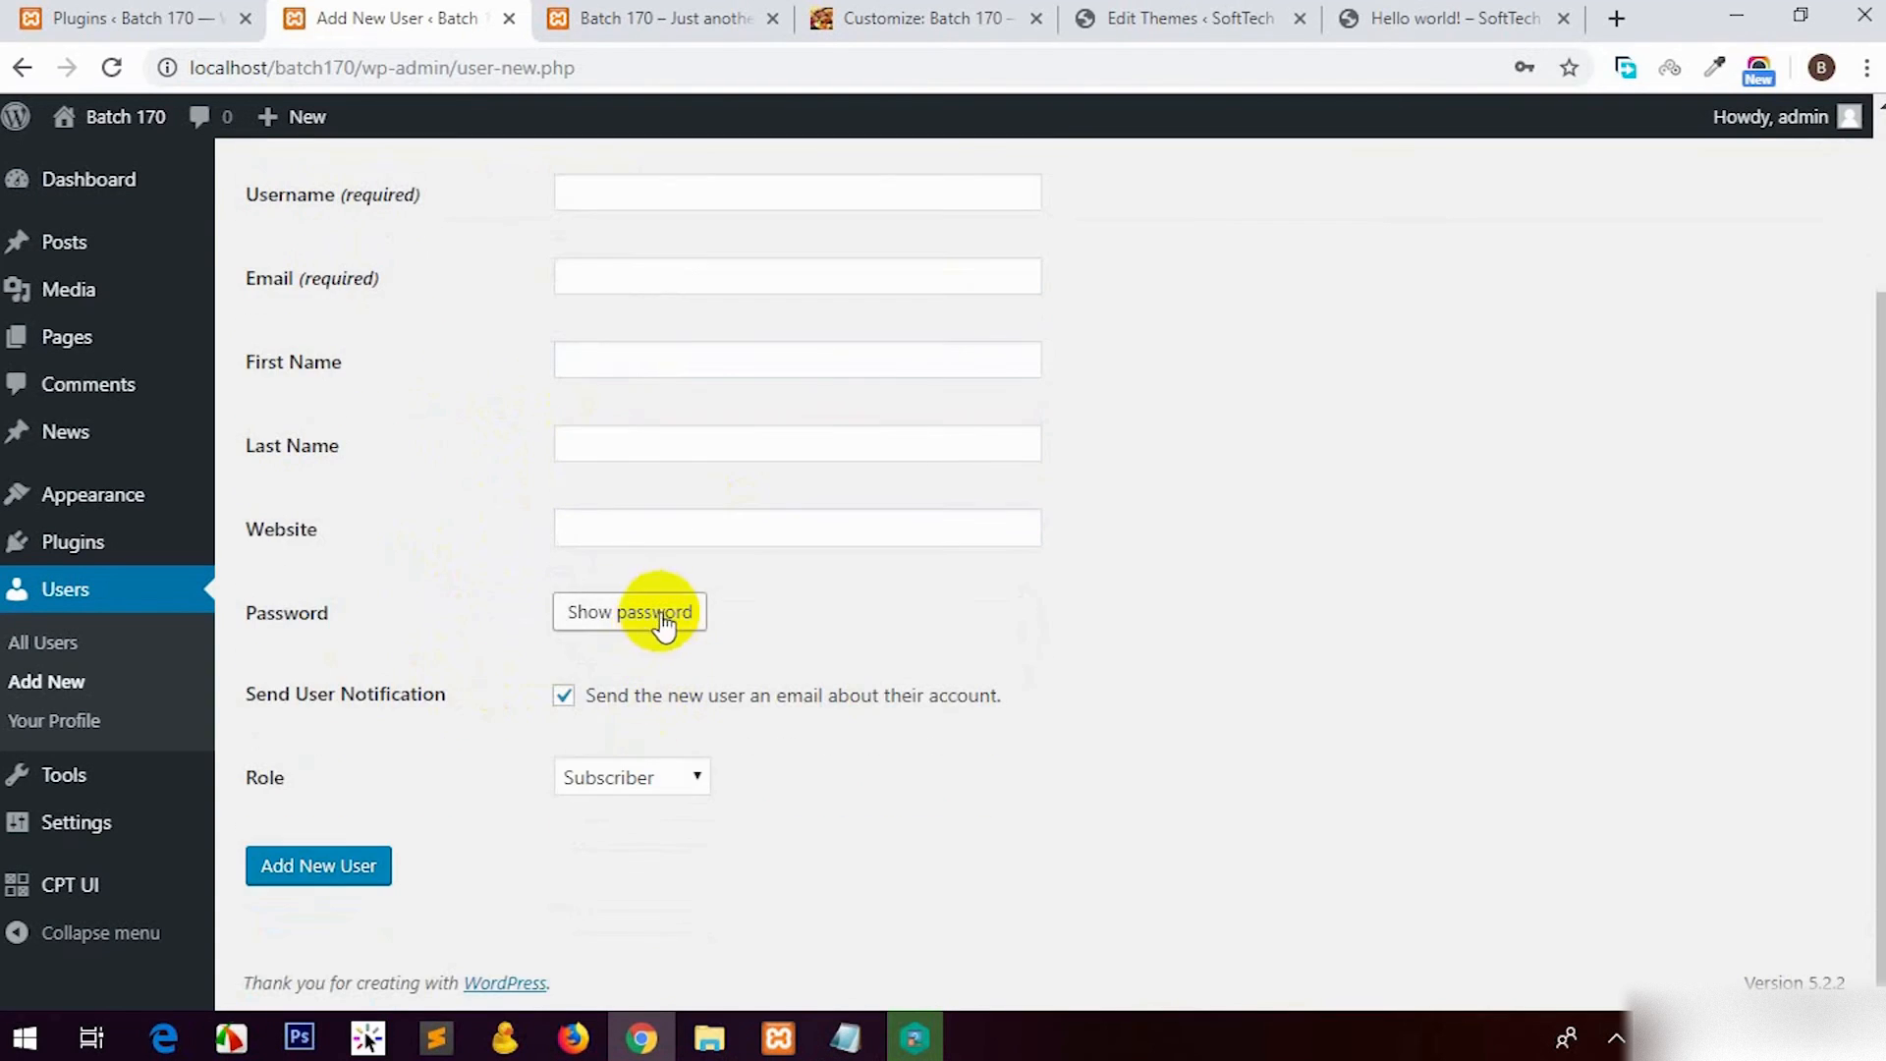
Step: Examine the role options for a new user, trying Editor and Author without adding the user
{"action": "left_click", "coordinate": [271, 781]}
{"action": "left_click", "coordinate": [619, 786]}
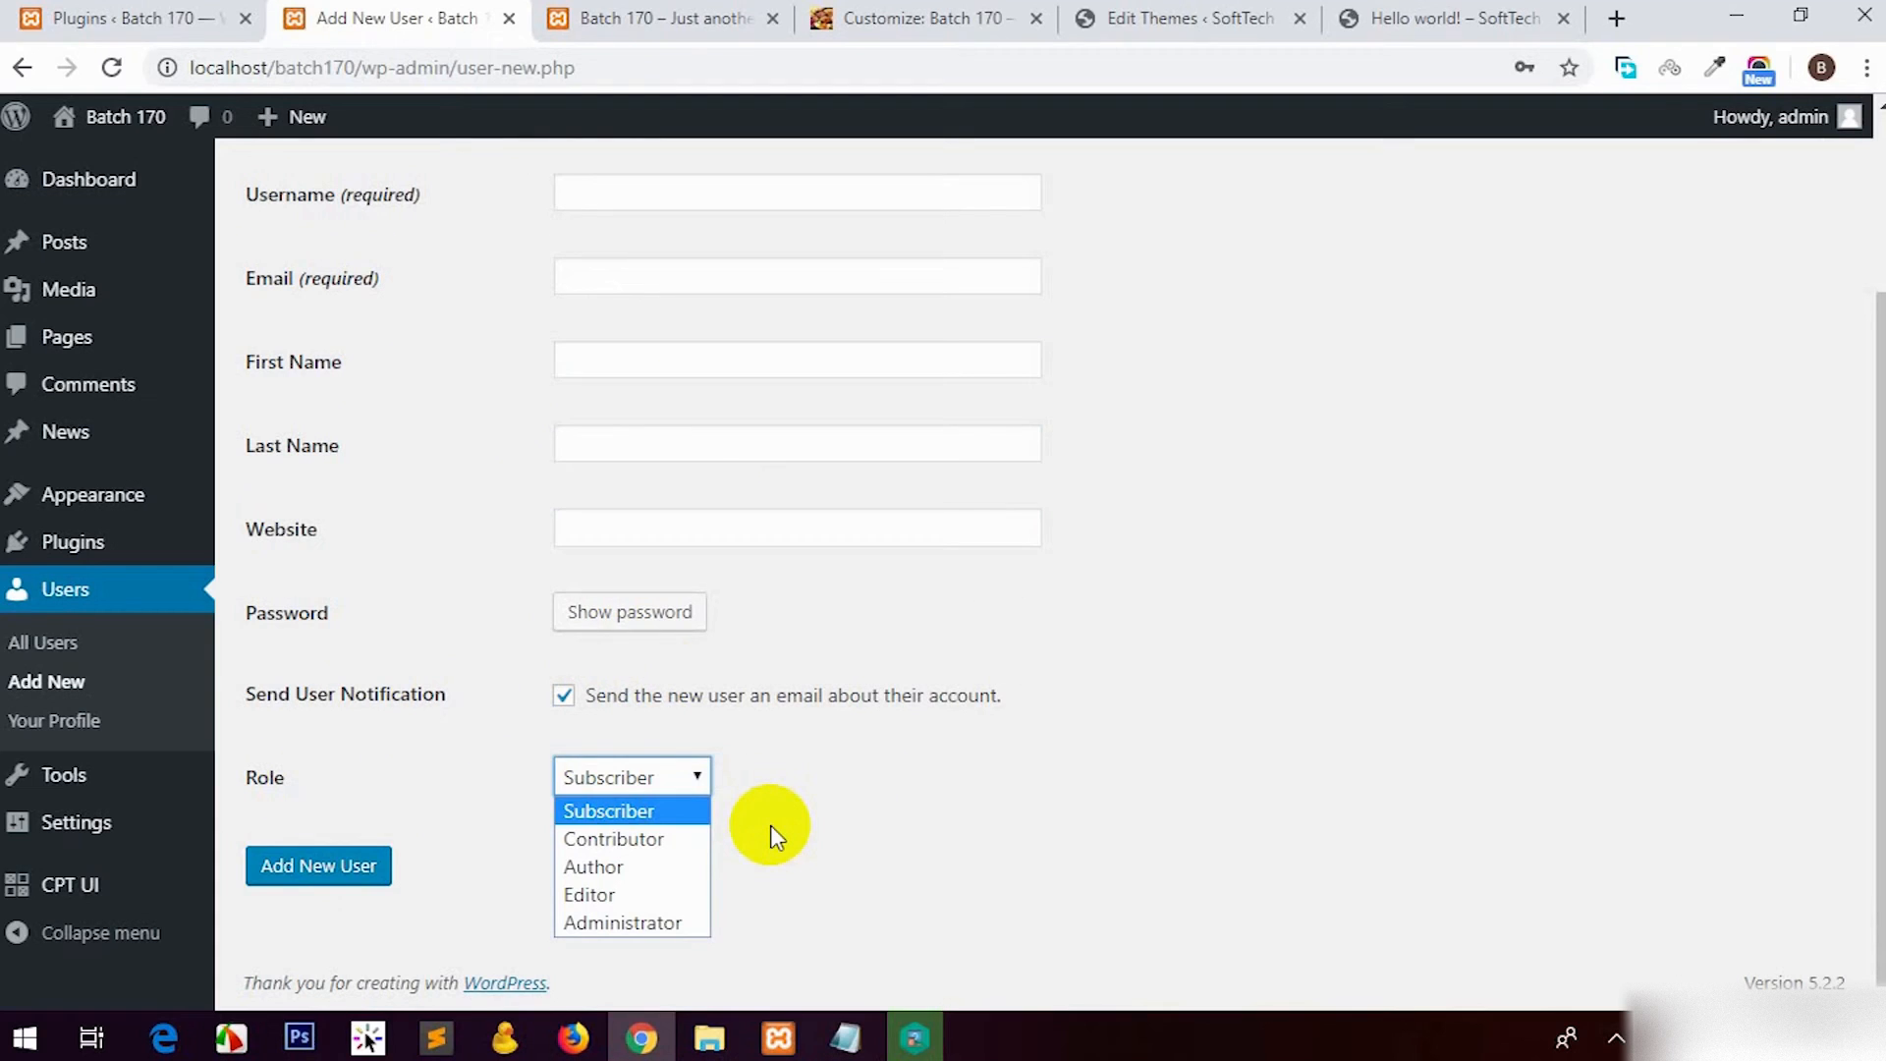
{"action": "left_click", "coordinate": [670, 894]}
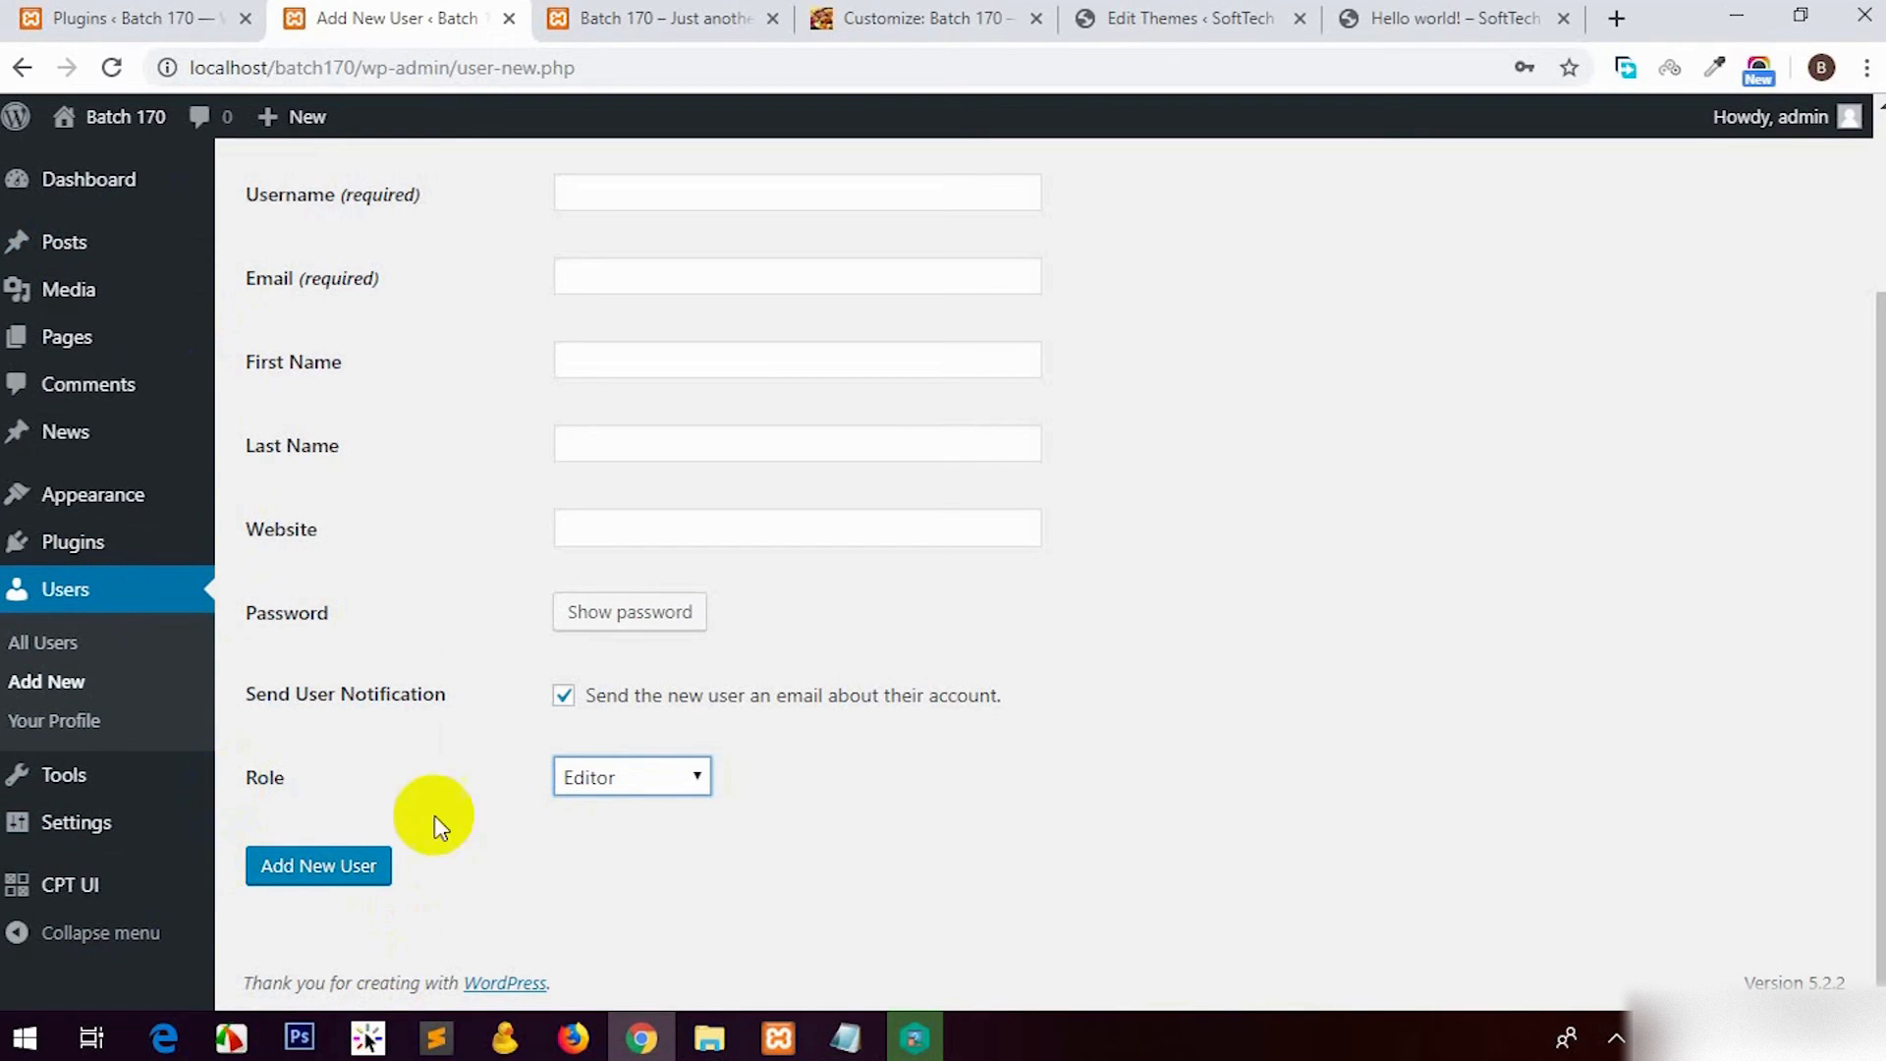
{"action": "left_click", "coordinate": [570, 786]}
{"action": "left_click", "coordinate": [590, 870]}
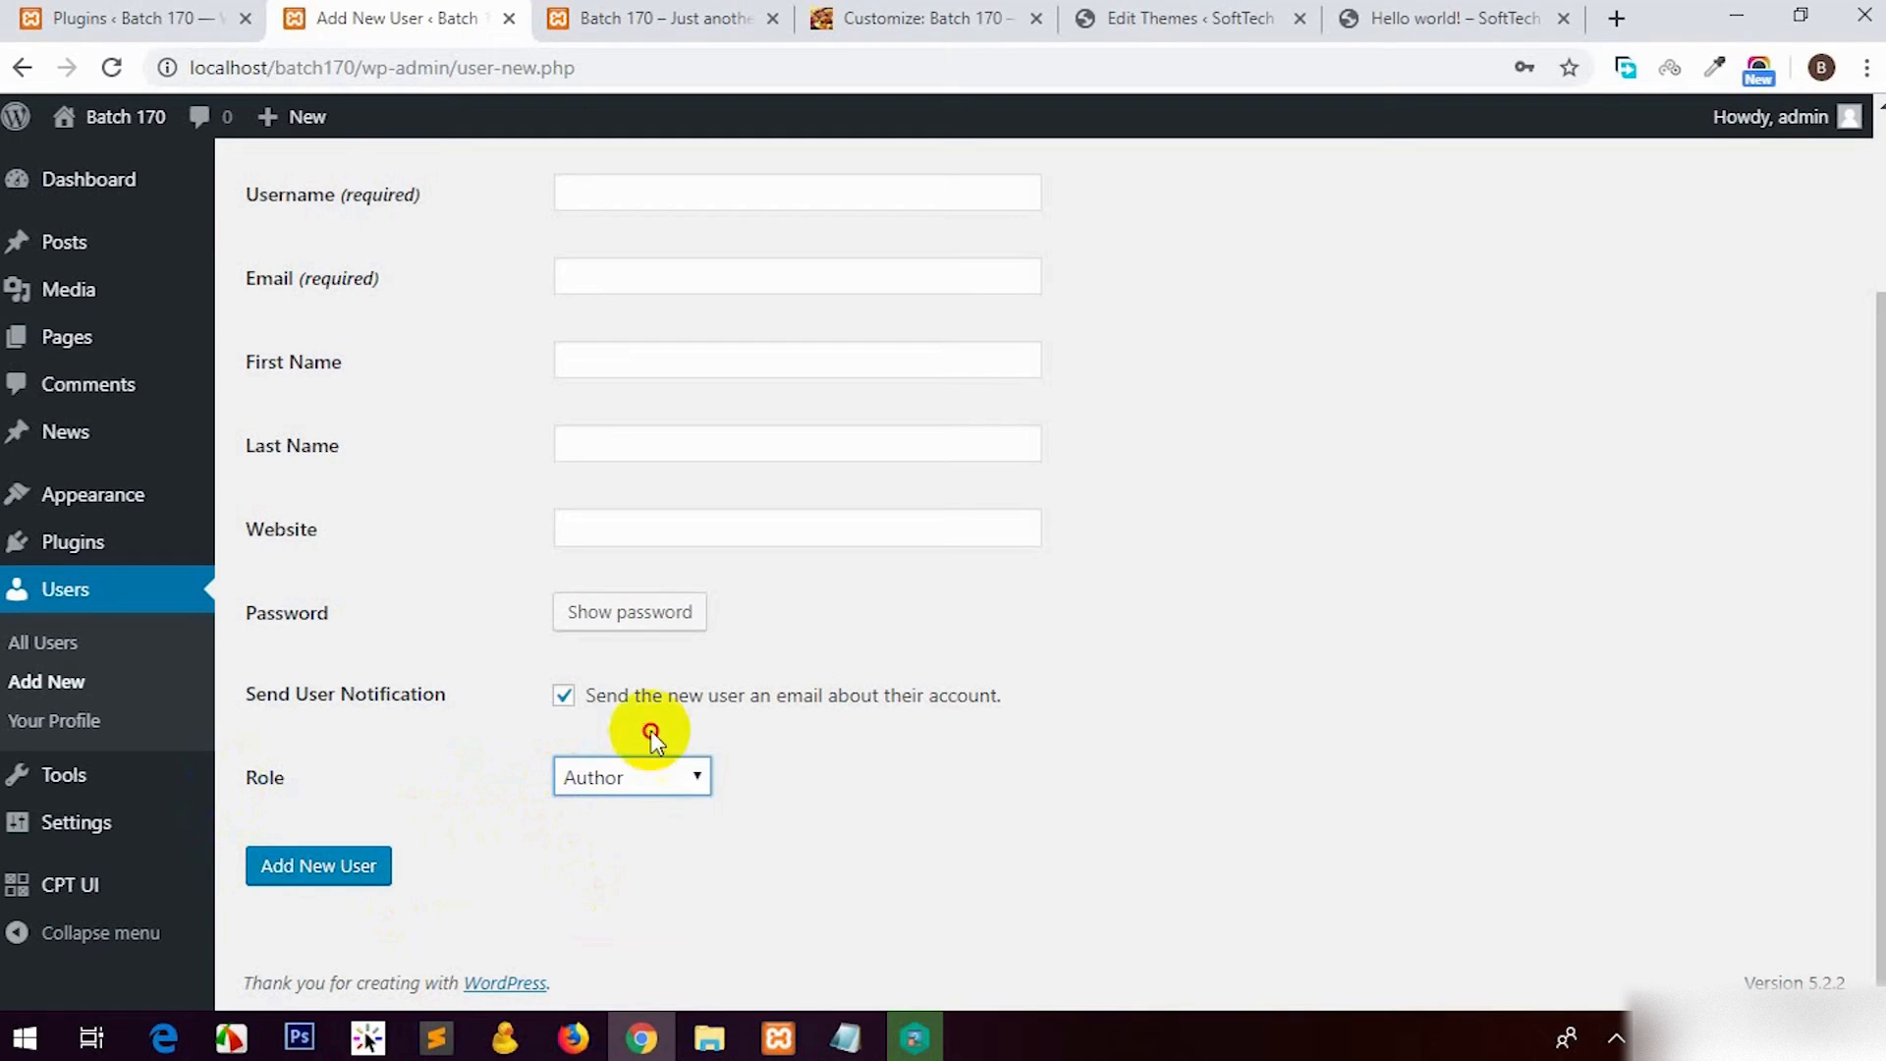
{"action": "left_click", "coordinate": [656, 786]}
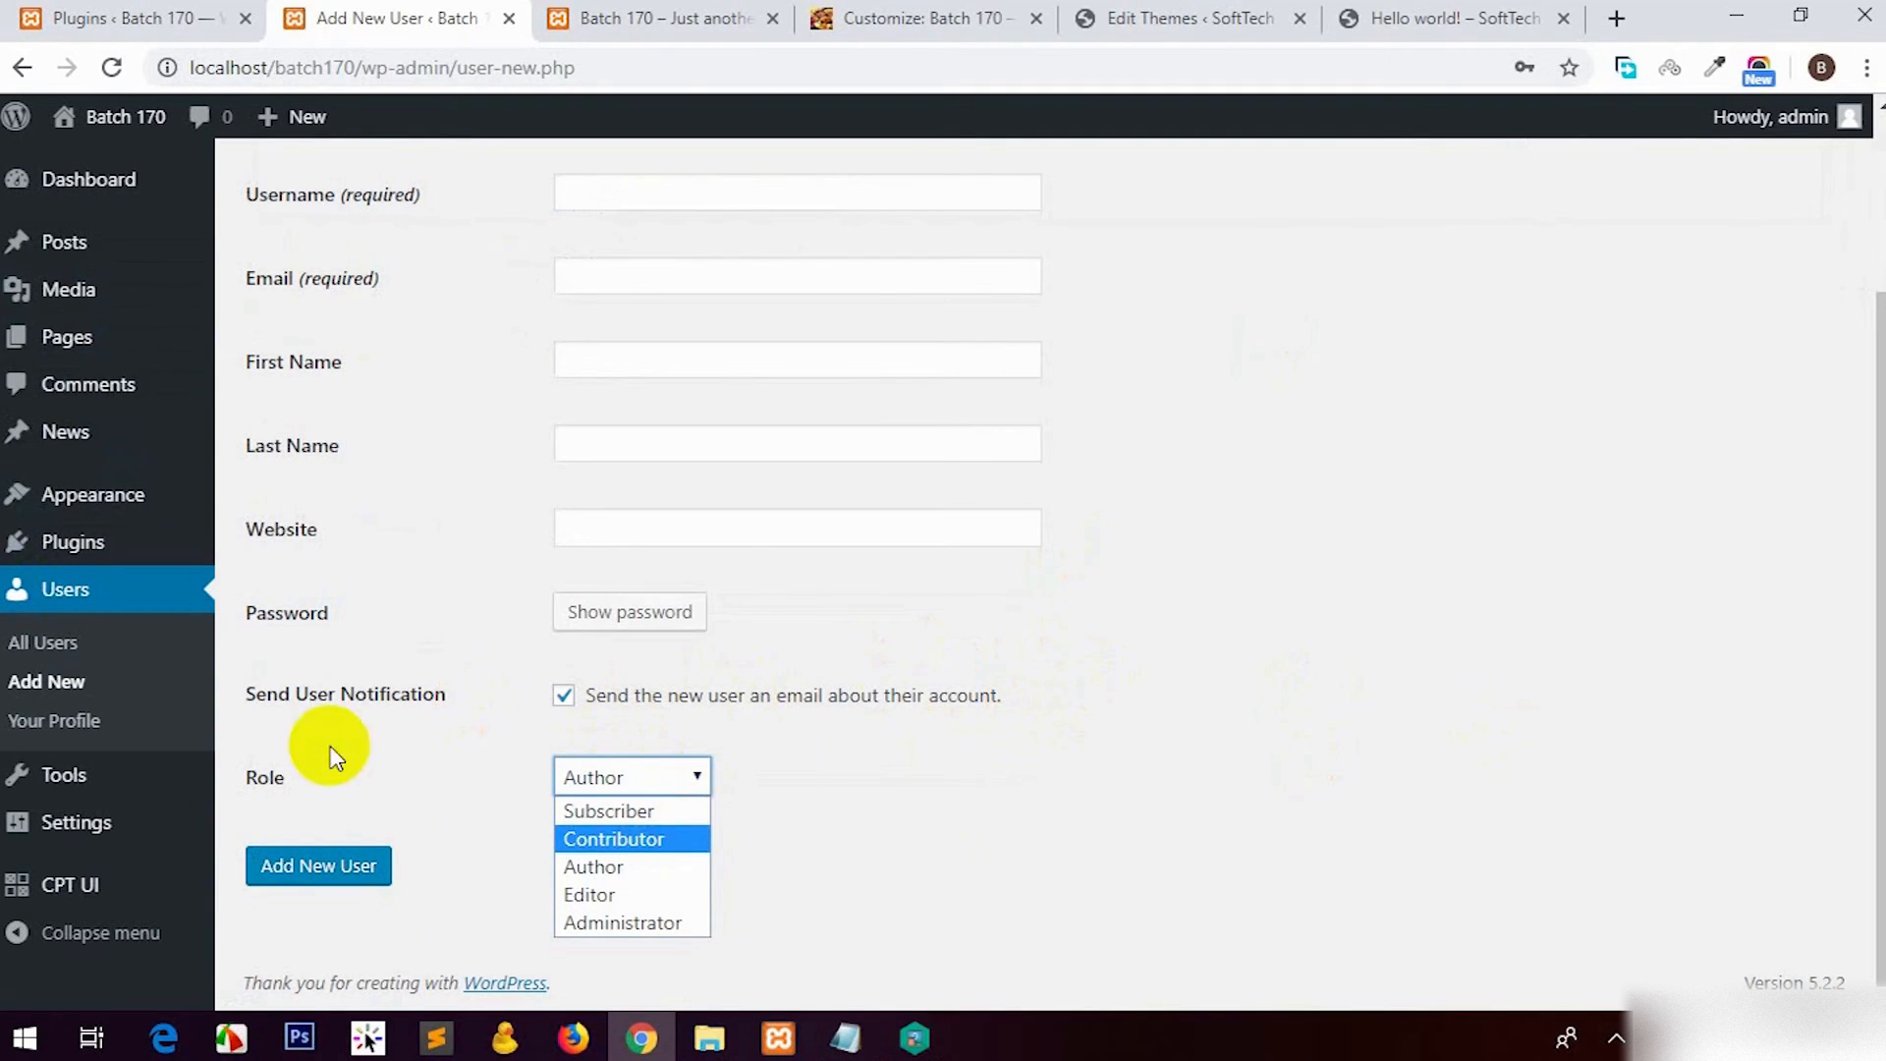
Step: Leave the new user form and open the logged-in user's profile page
{"action": "left_click", "coordinate": [93, 721]}
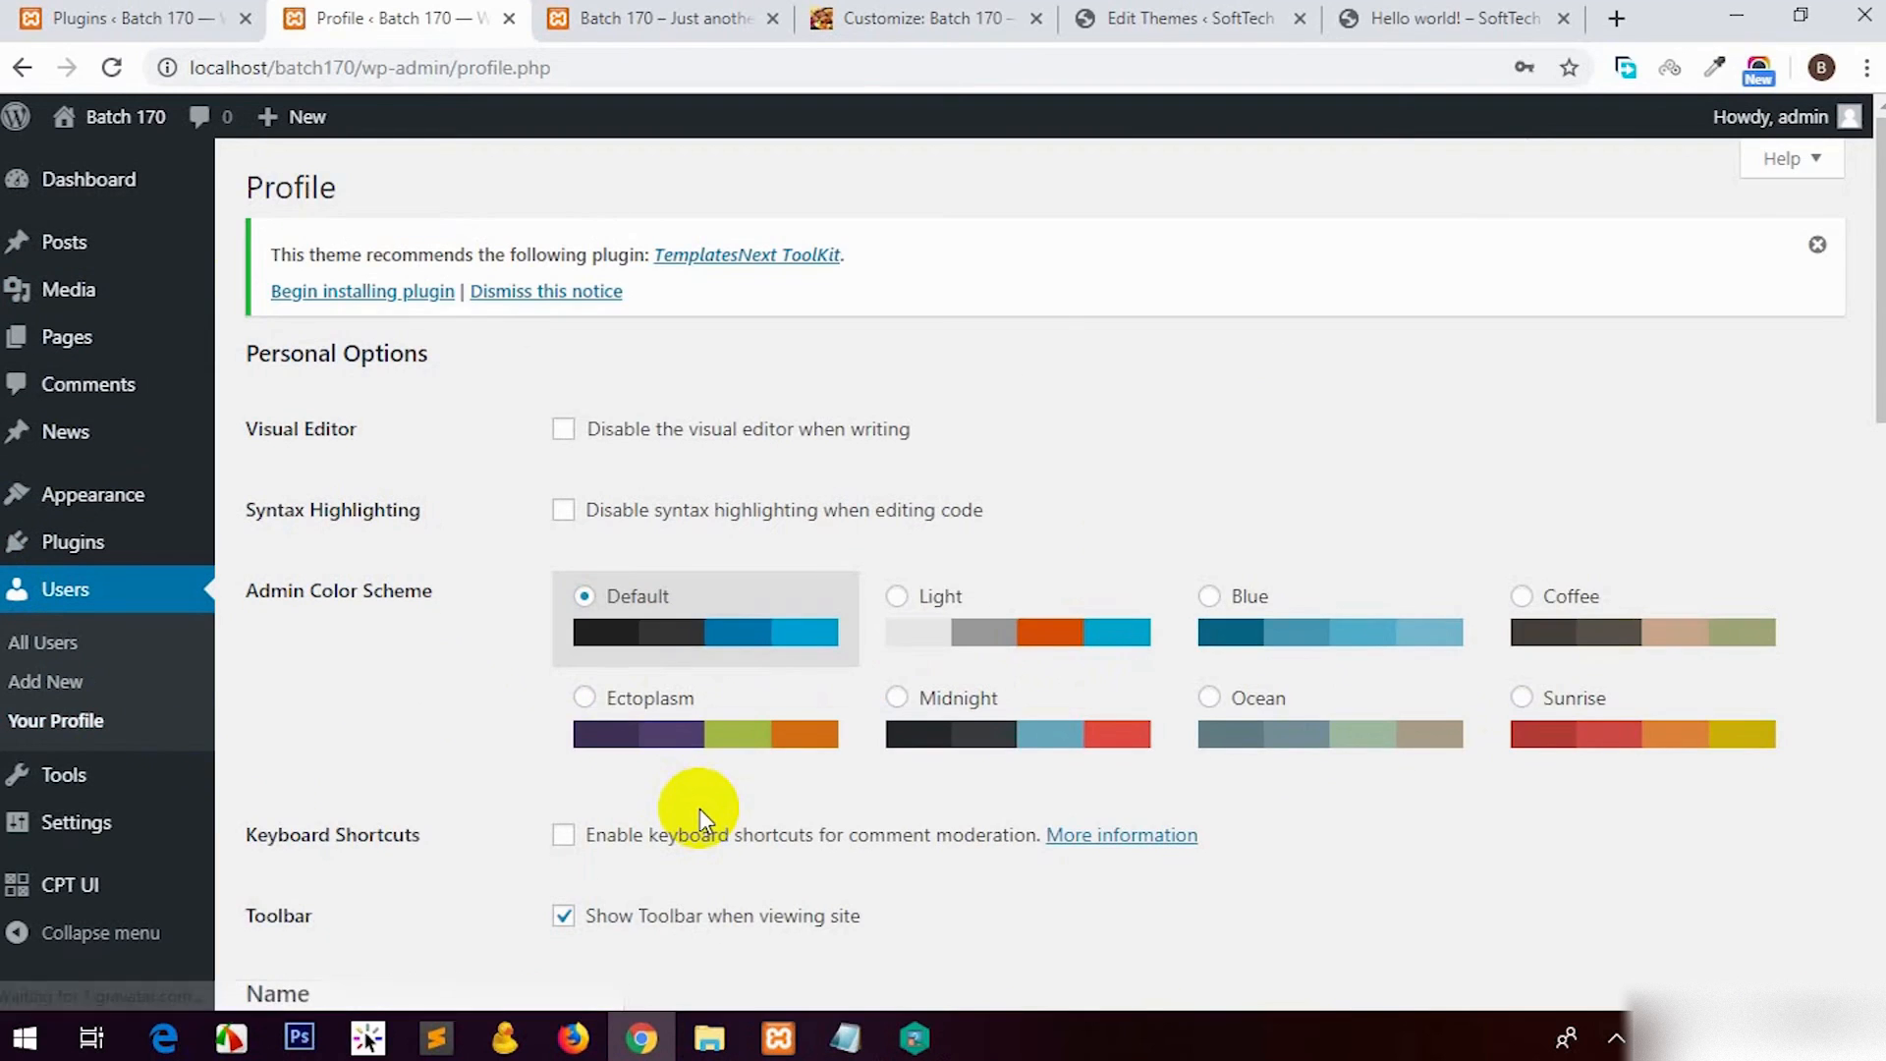
Step: Look through the profile's contact info, website, biographical info, profile picture and account management fields
{"action": "scroll", "coordinate": [914, 825], "scroll_direction": "down", "scroll_amount": 8}
{"action": "scroll", "coordinate": [913, 825], "scroll_direction": "down", "scroll_amount": 4}
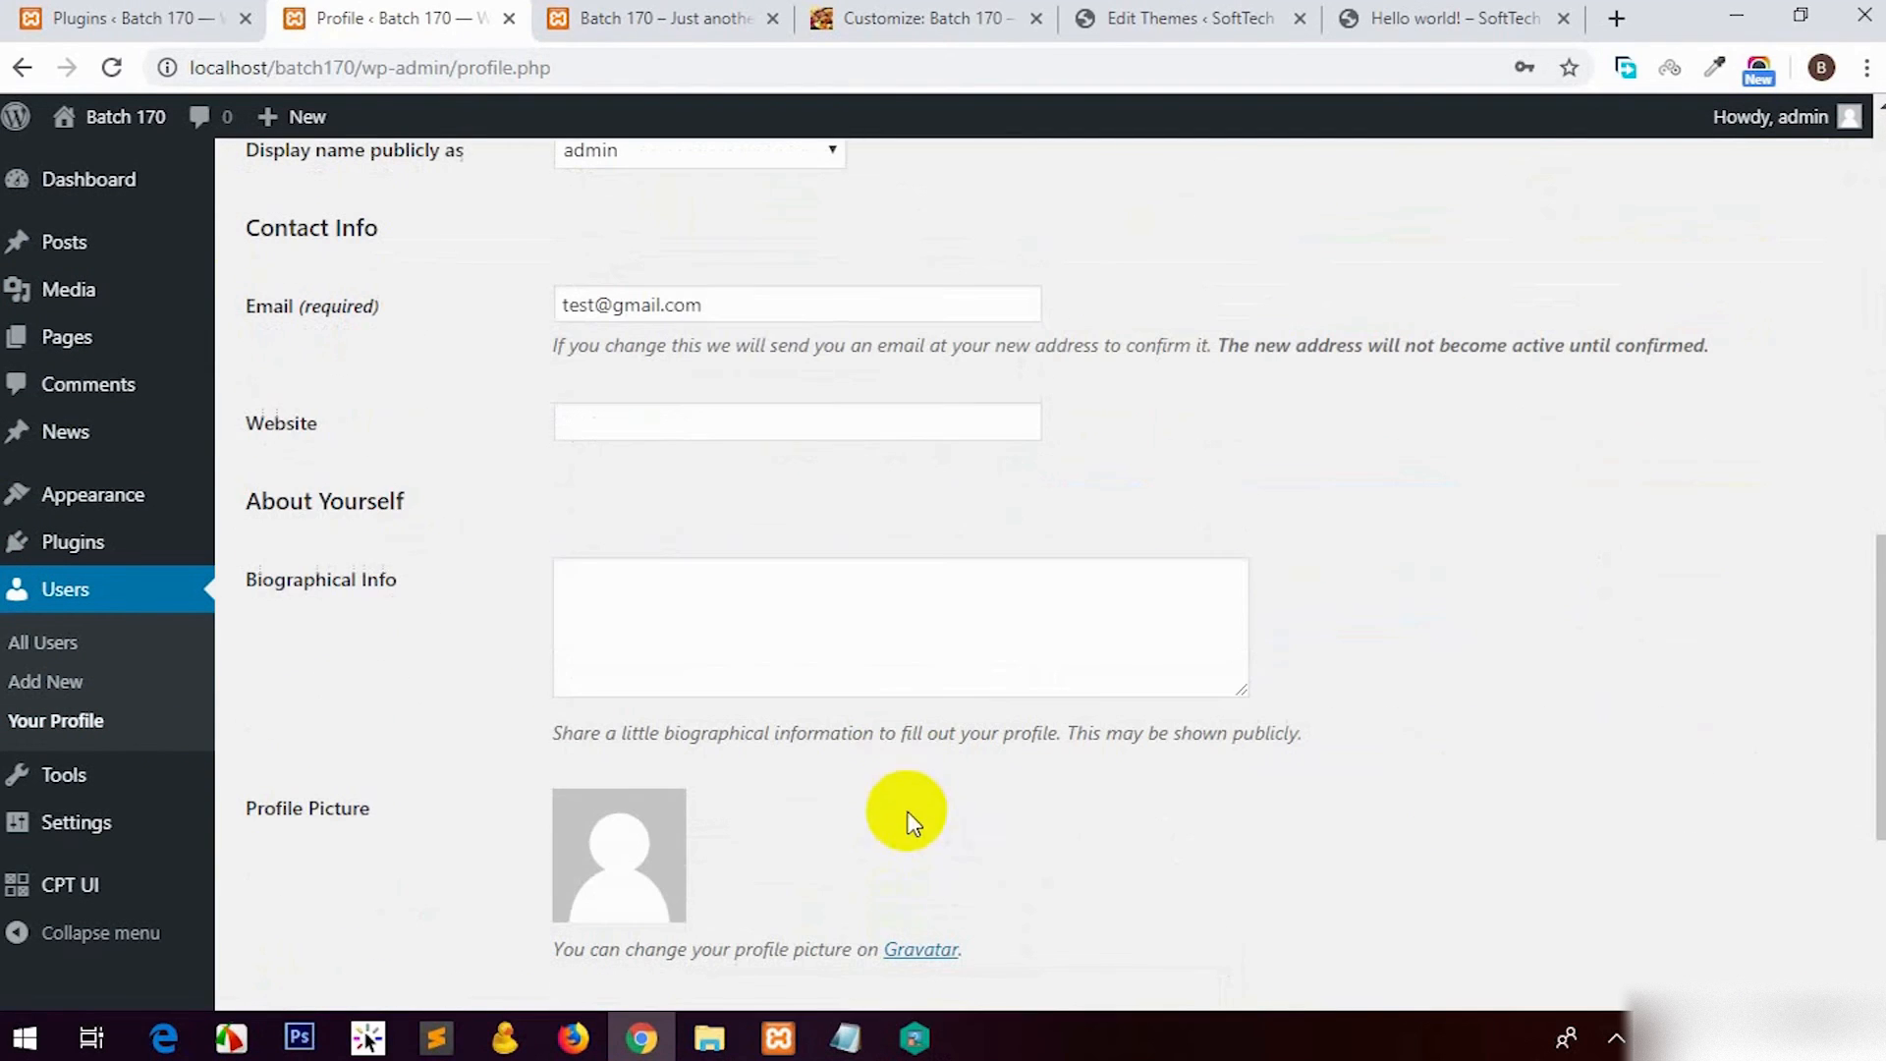
{"action": "left_click", "coordinate": [791, 306]}
{"action": "left_click", "coordinate": [791, 424]}
{"action": "scroll", "coordinate": [776, 491], "scroll_direction": "down", "scroll_amount": 3}
{"action": "left_click", "coordinate": [721, 360]}
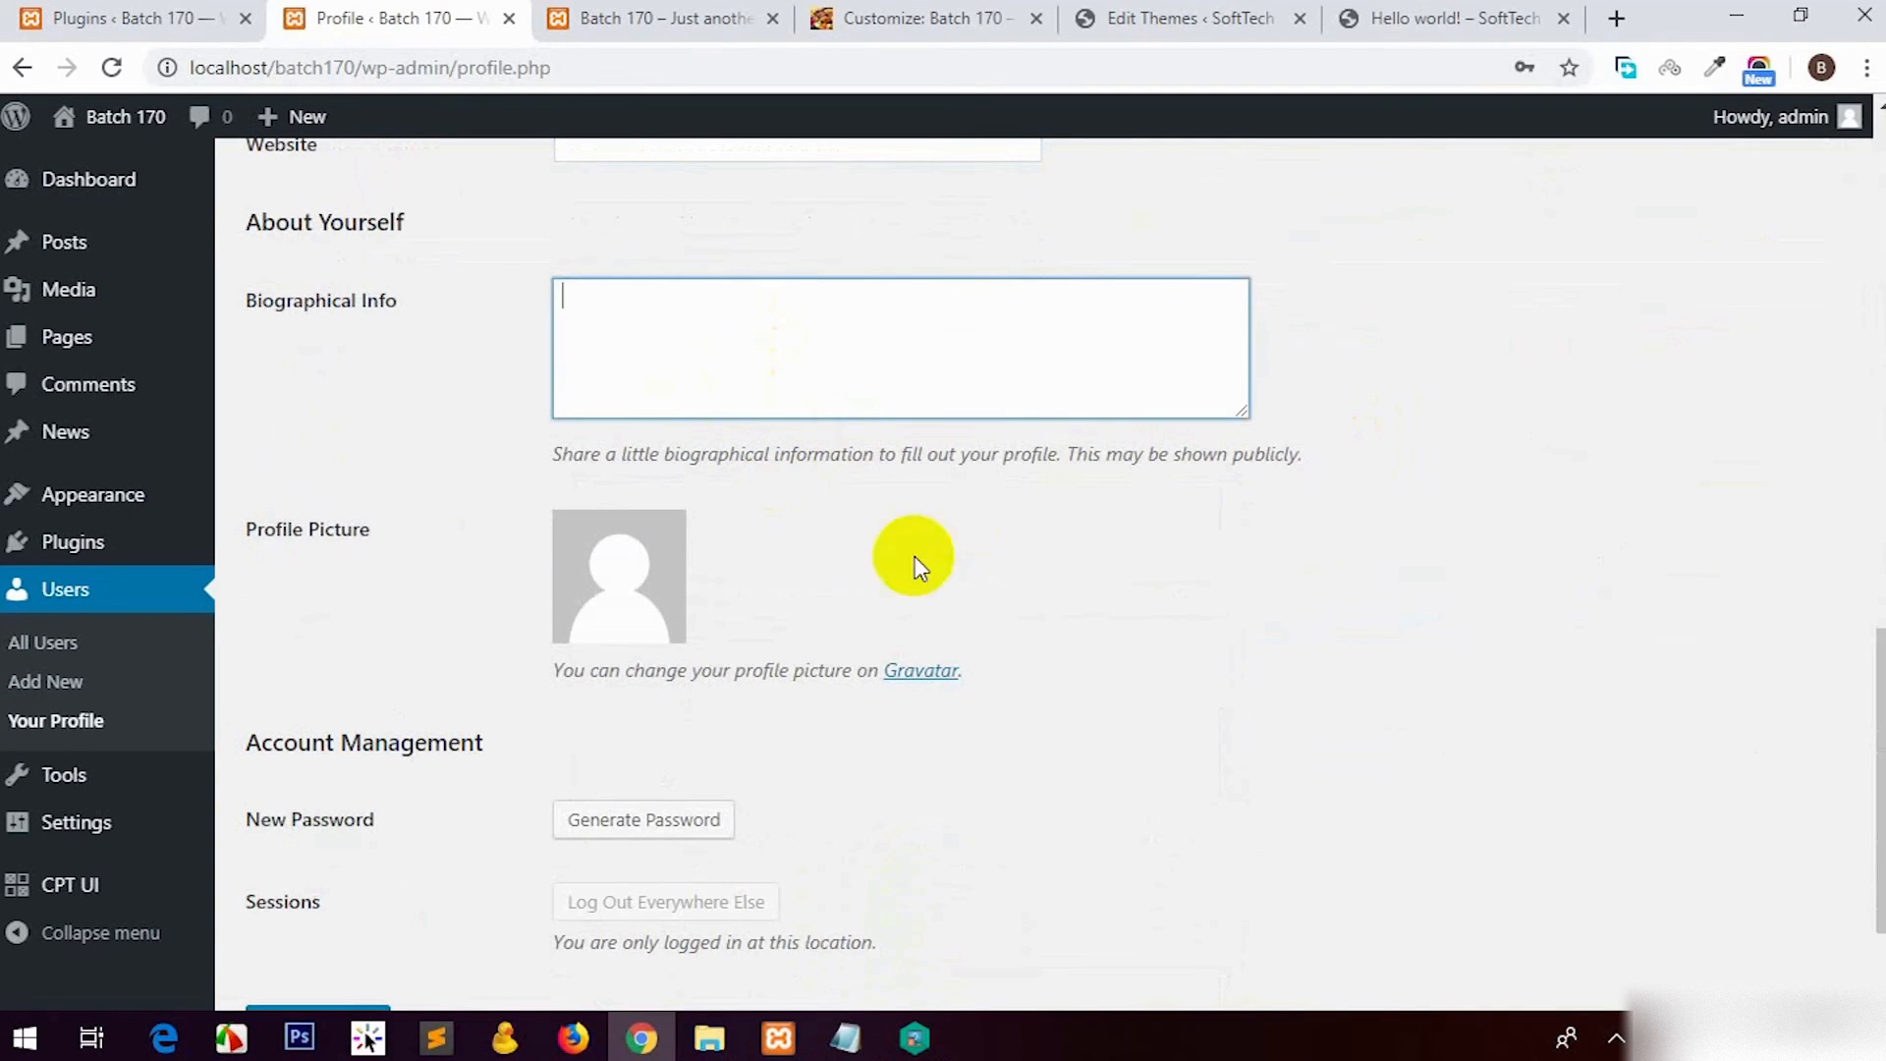
{"action": "scroll", "coordinate": [639, 586], "scroll_direction": "down", "scroll_amount": 2}
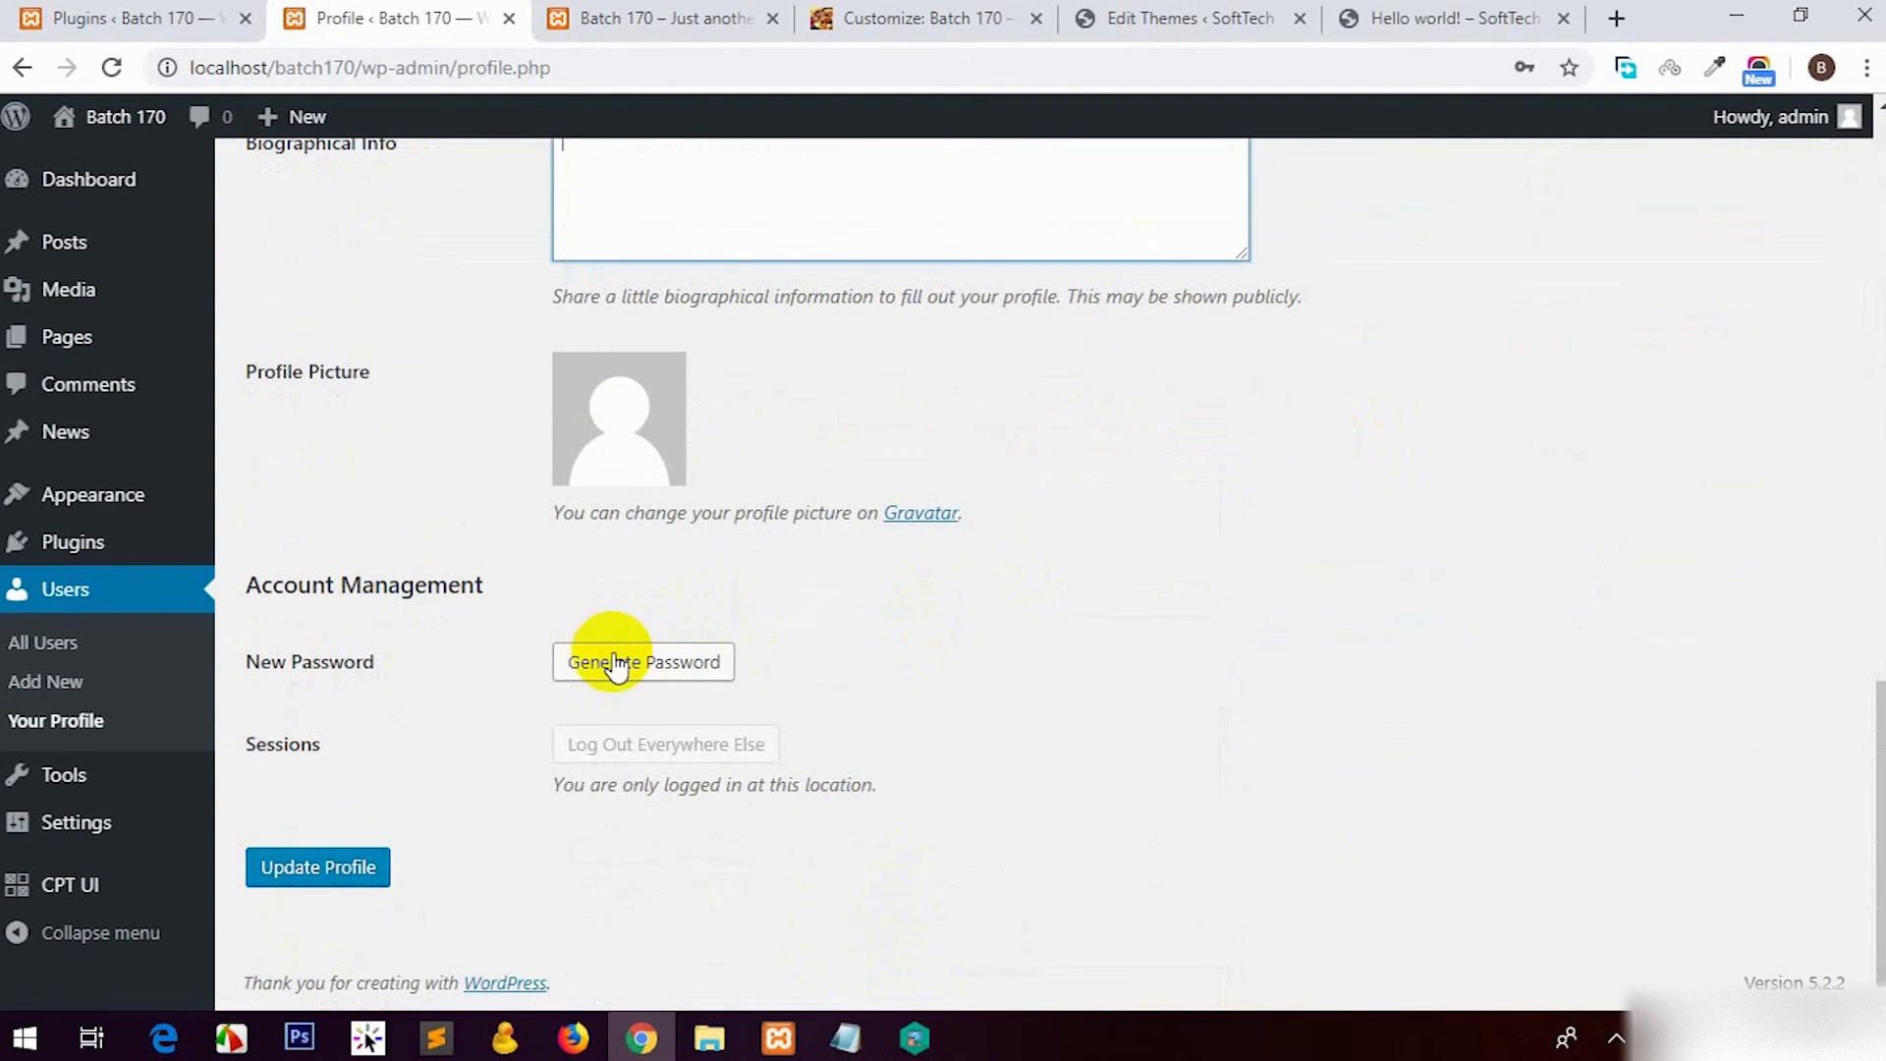
Step: Disable showing the toolbar when viewing the site, update the profile, and reload the site's front page to check it
{"action": "scroll", "coordinate": [904, 674], "scroll_direction": "up", "scroll_amount": 13}
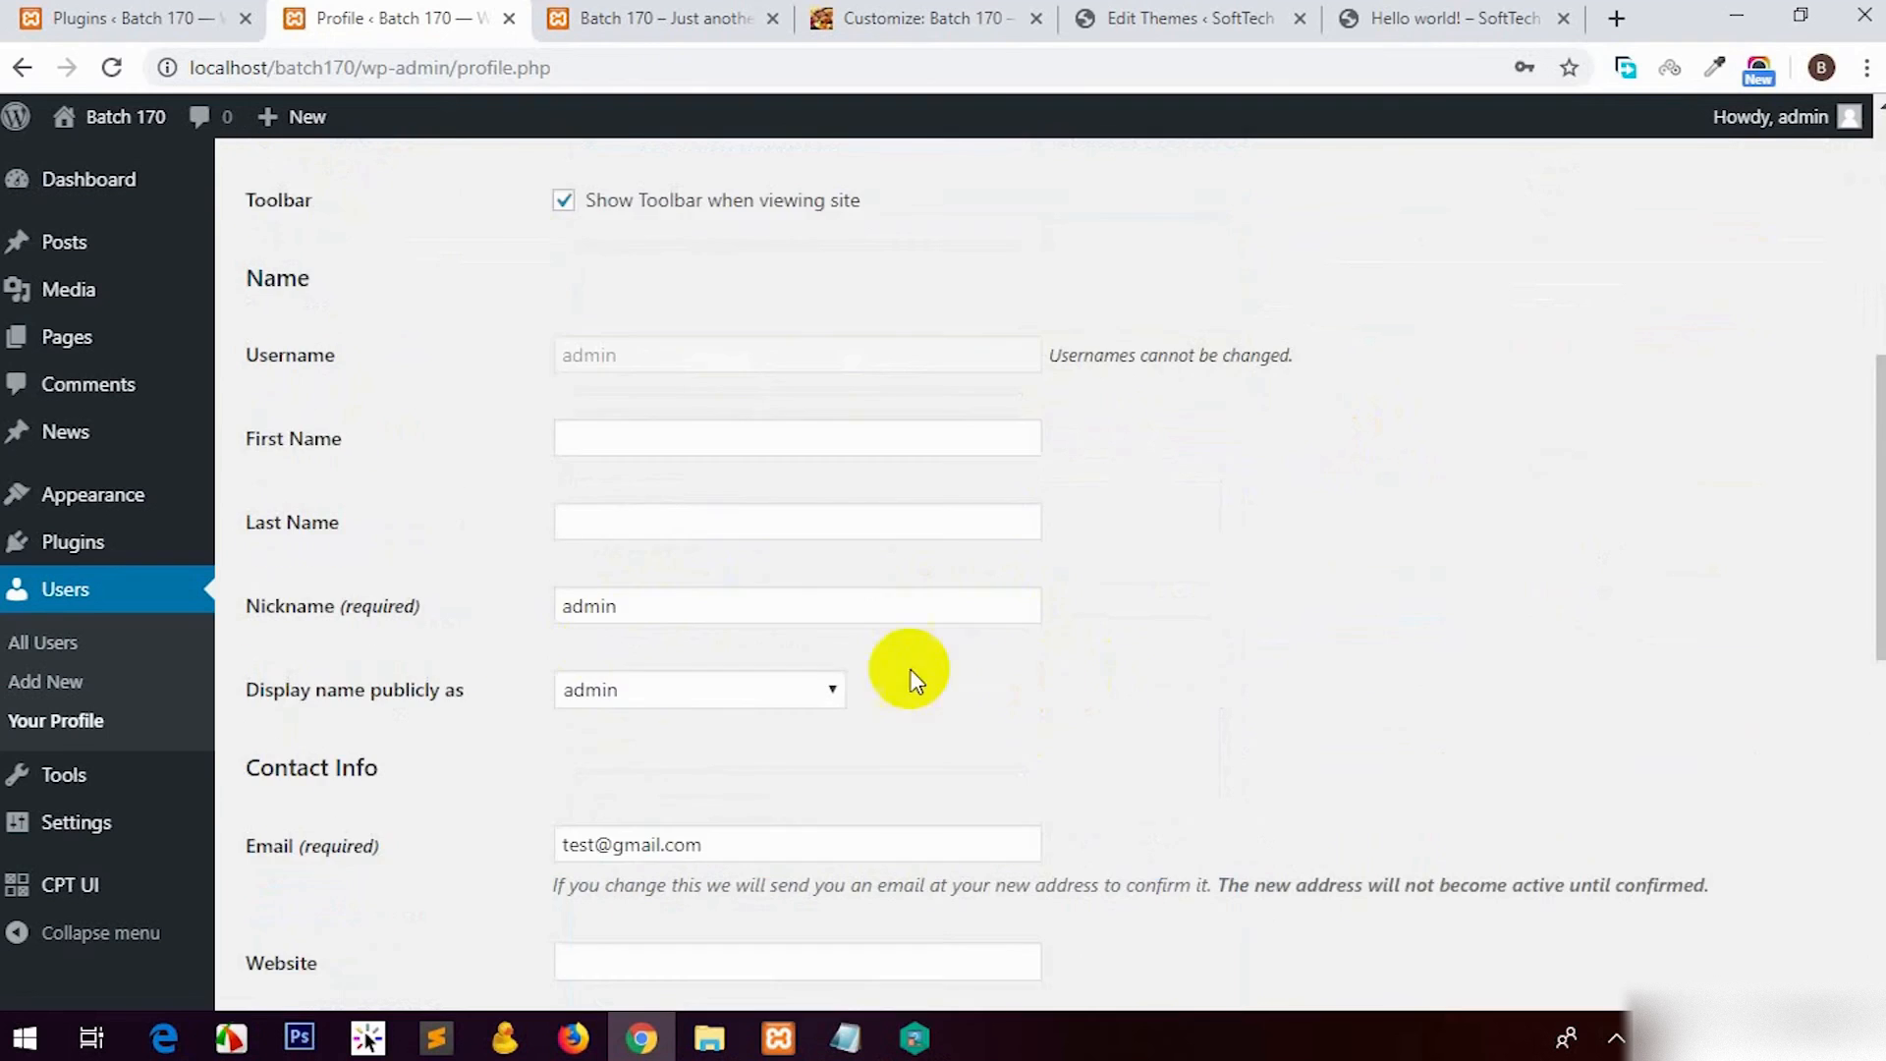
{"action": "scroll", "coordinate": [787, 682], "scroll_direction": "up", "scroll_amount": 3}
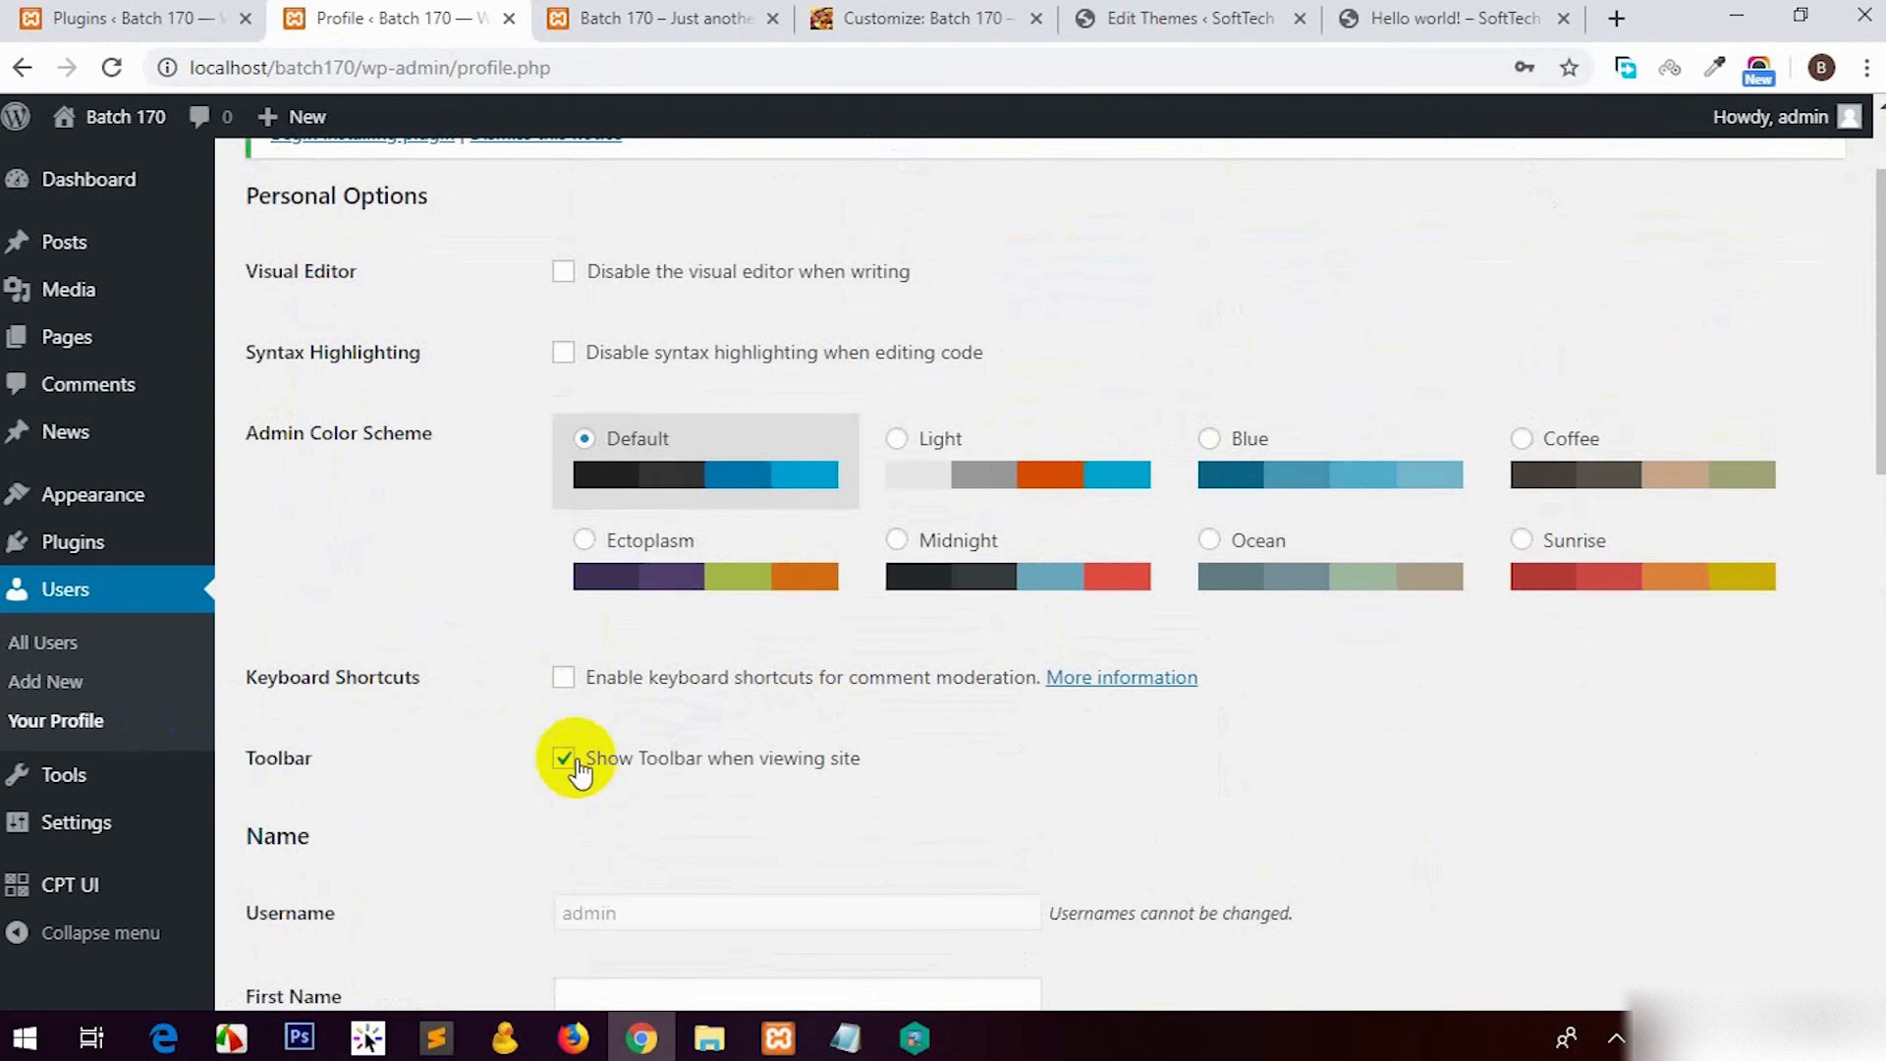
{"action": "left_click", "coordinate": [570, 762]}
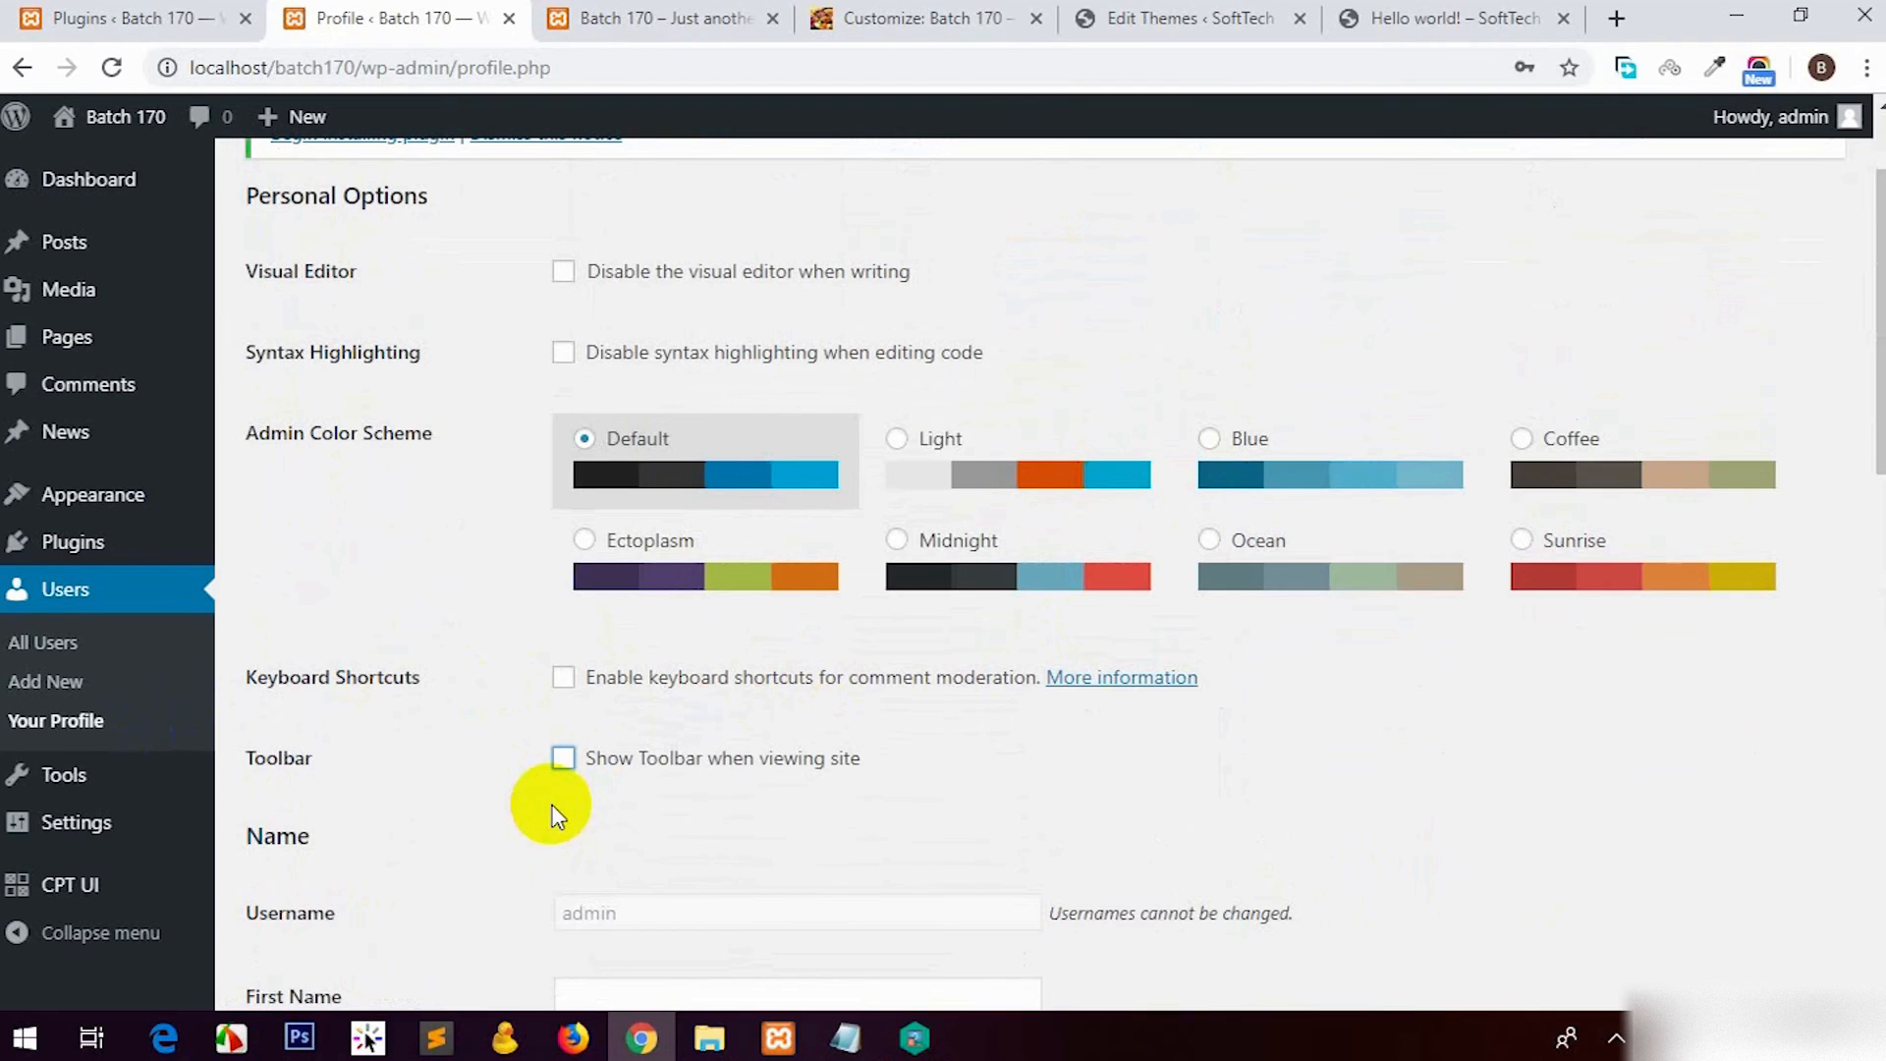
{"action": "scroll", "coordinate": [538, 828], "scroll_direction": "down", "scroll_amount": 15}
{"action": "left_click", "coordinate": [337, 1000]}
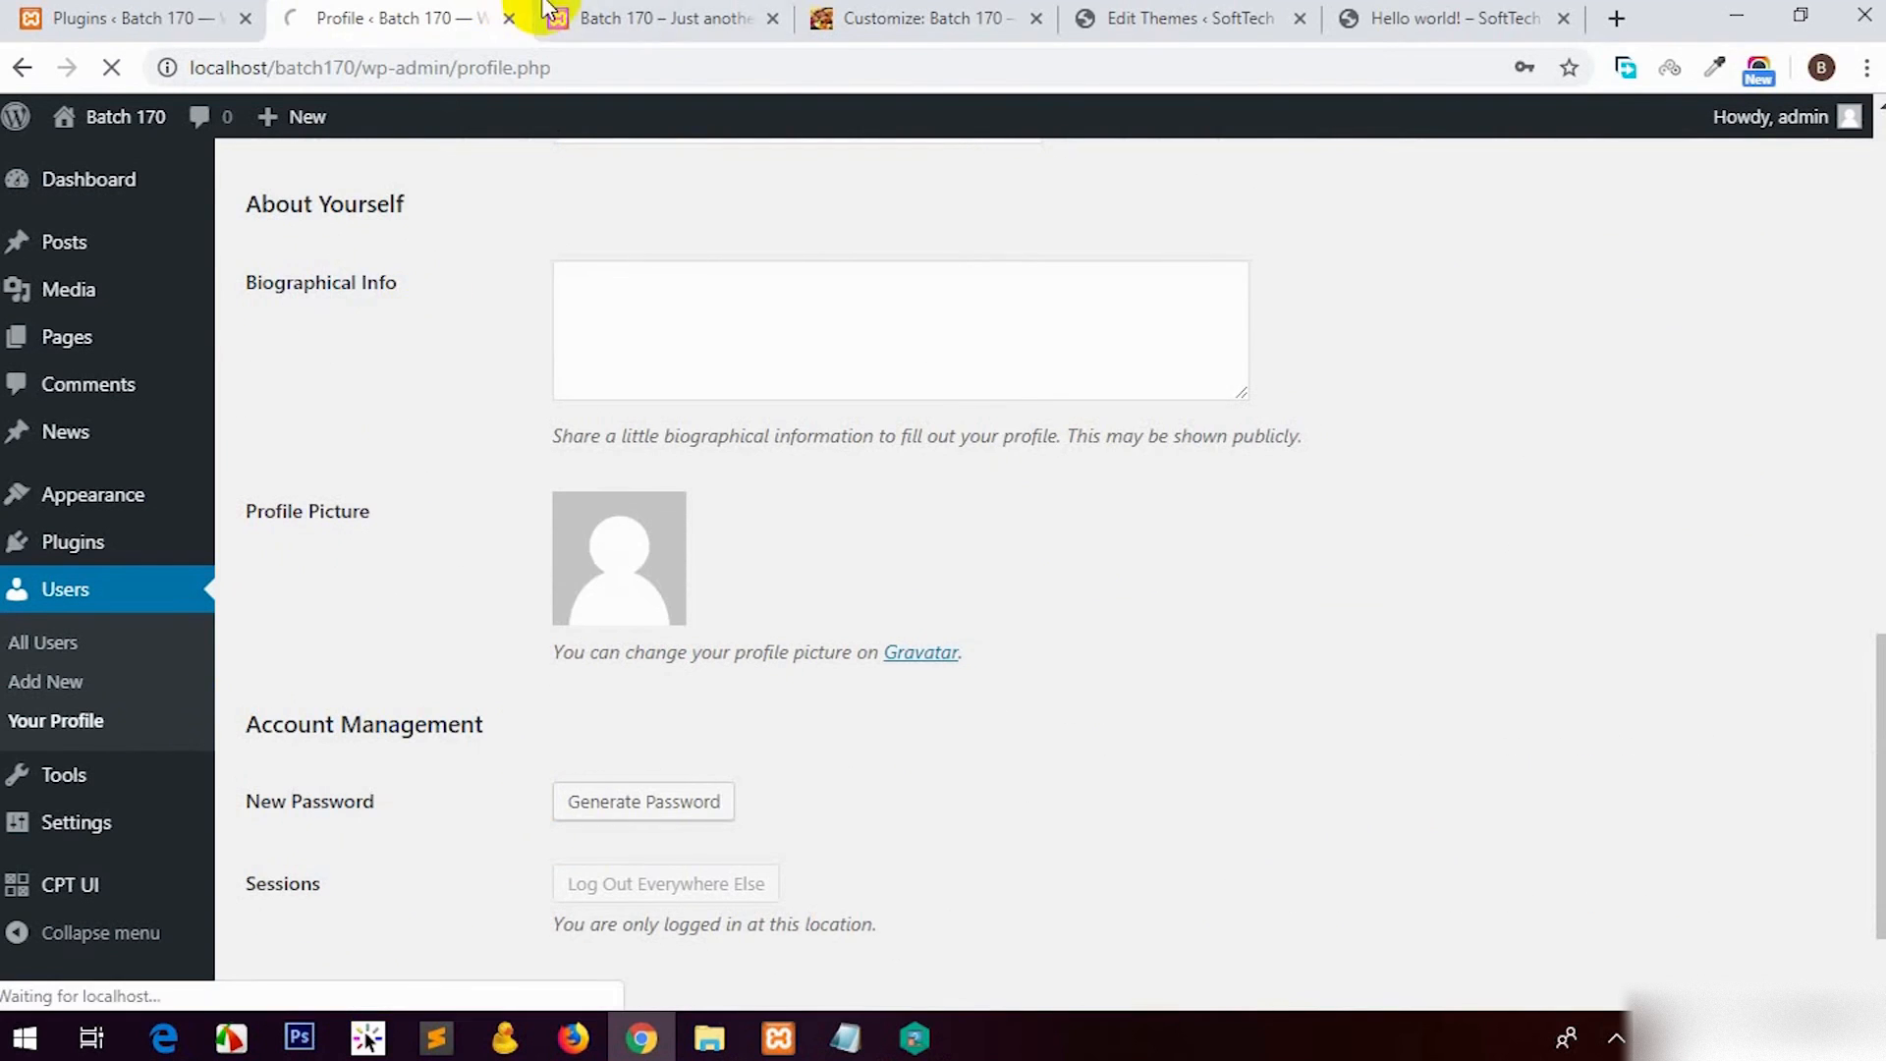
{"action": "left_click", "coordinate": [610, 17]}
{"action": "left_click", "coordinate": [111, 67]}
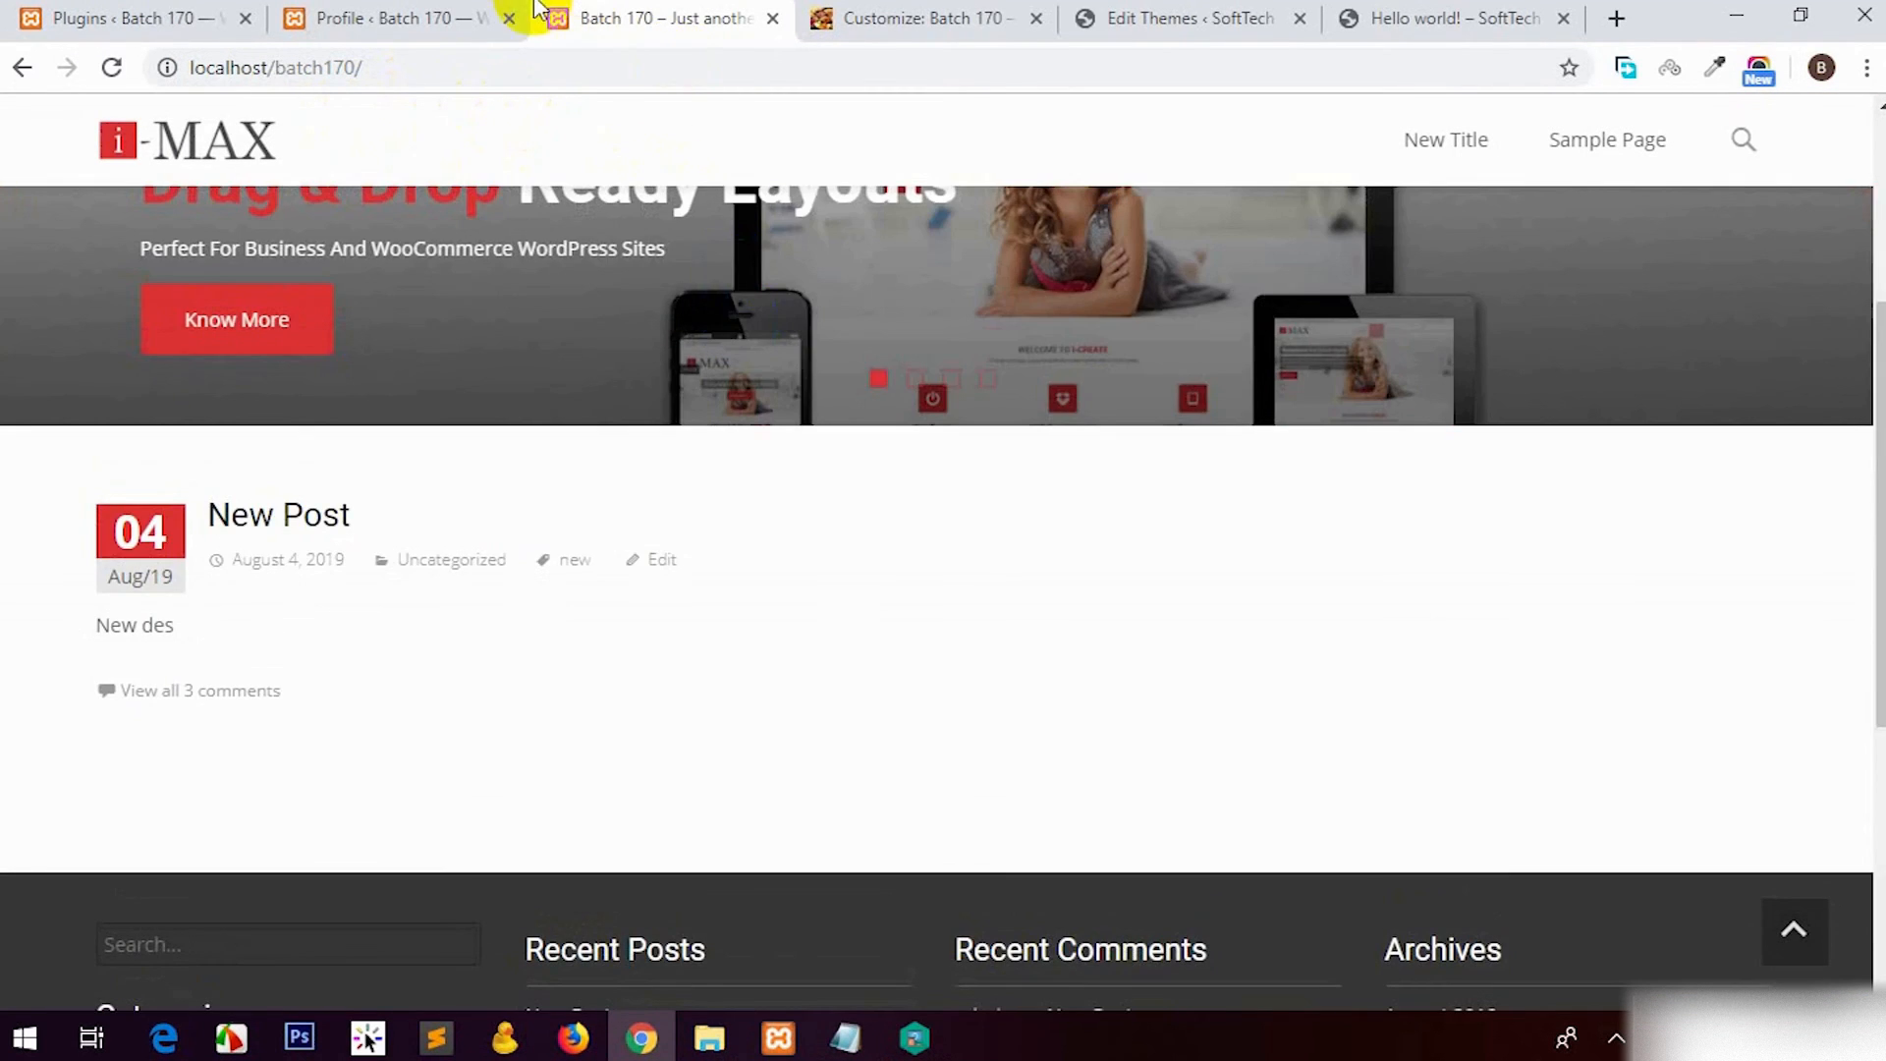
Step: Turn the option to show the toolbar when viewing the site back on and update the profile
{"action": "left_click", "coordinate": [487, 18]}
{"action": "scroll", "coordinate": [742, 668], "scroll_direction": "down", "scroll_amount": 8}
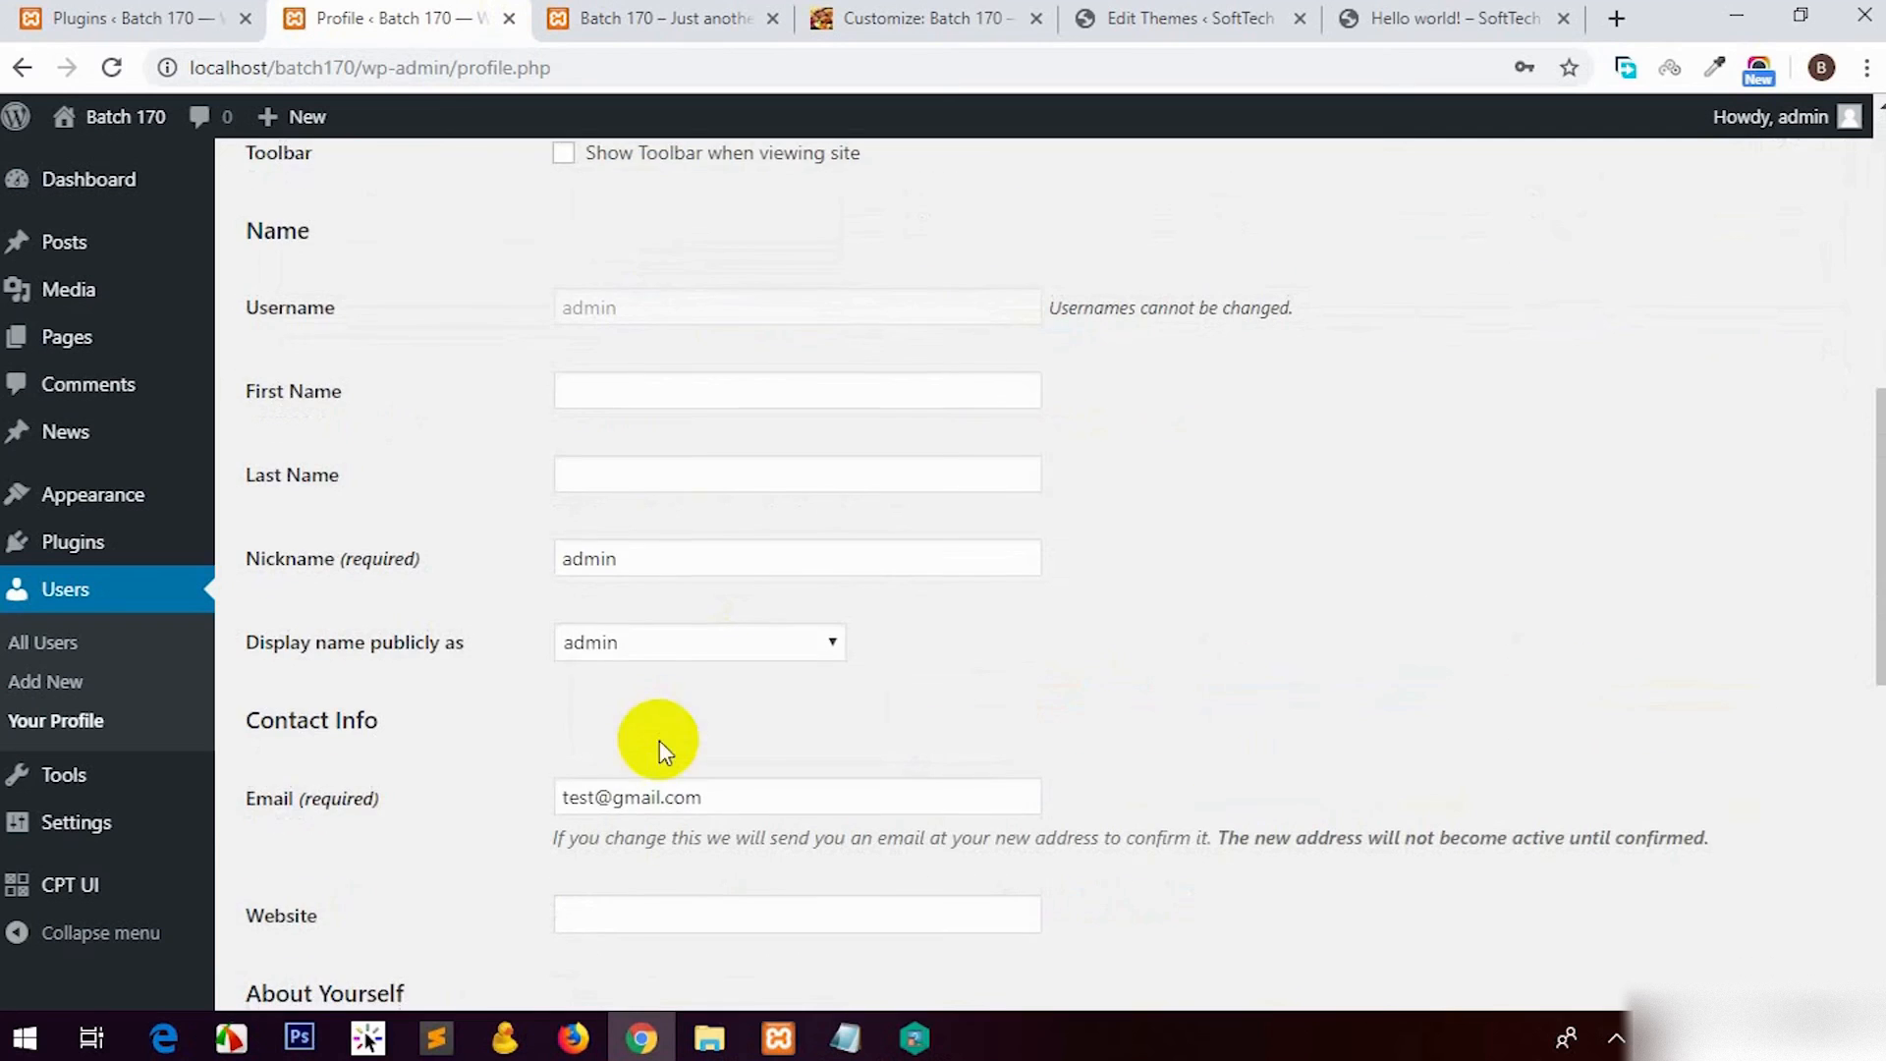
{"action": "scroll", "coordinate": [686, 632], "scroll_direction": "up", "scroll_amount": 3}
{"action": "left_click", "coordinate": [664, 434]}
{"action": "scroll", "coordinate": [658, 462], "scroll_direction": "down", "scroll_amount": 12}
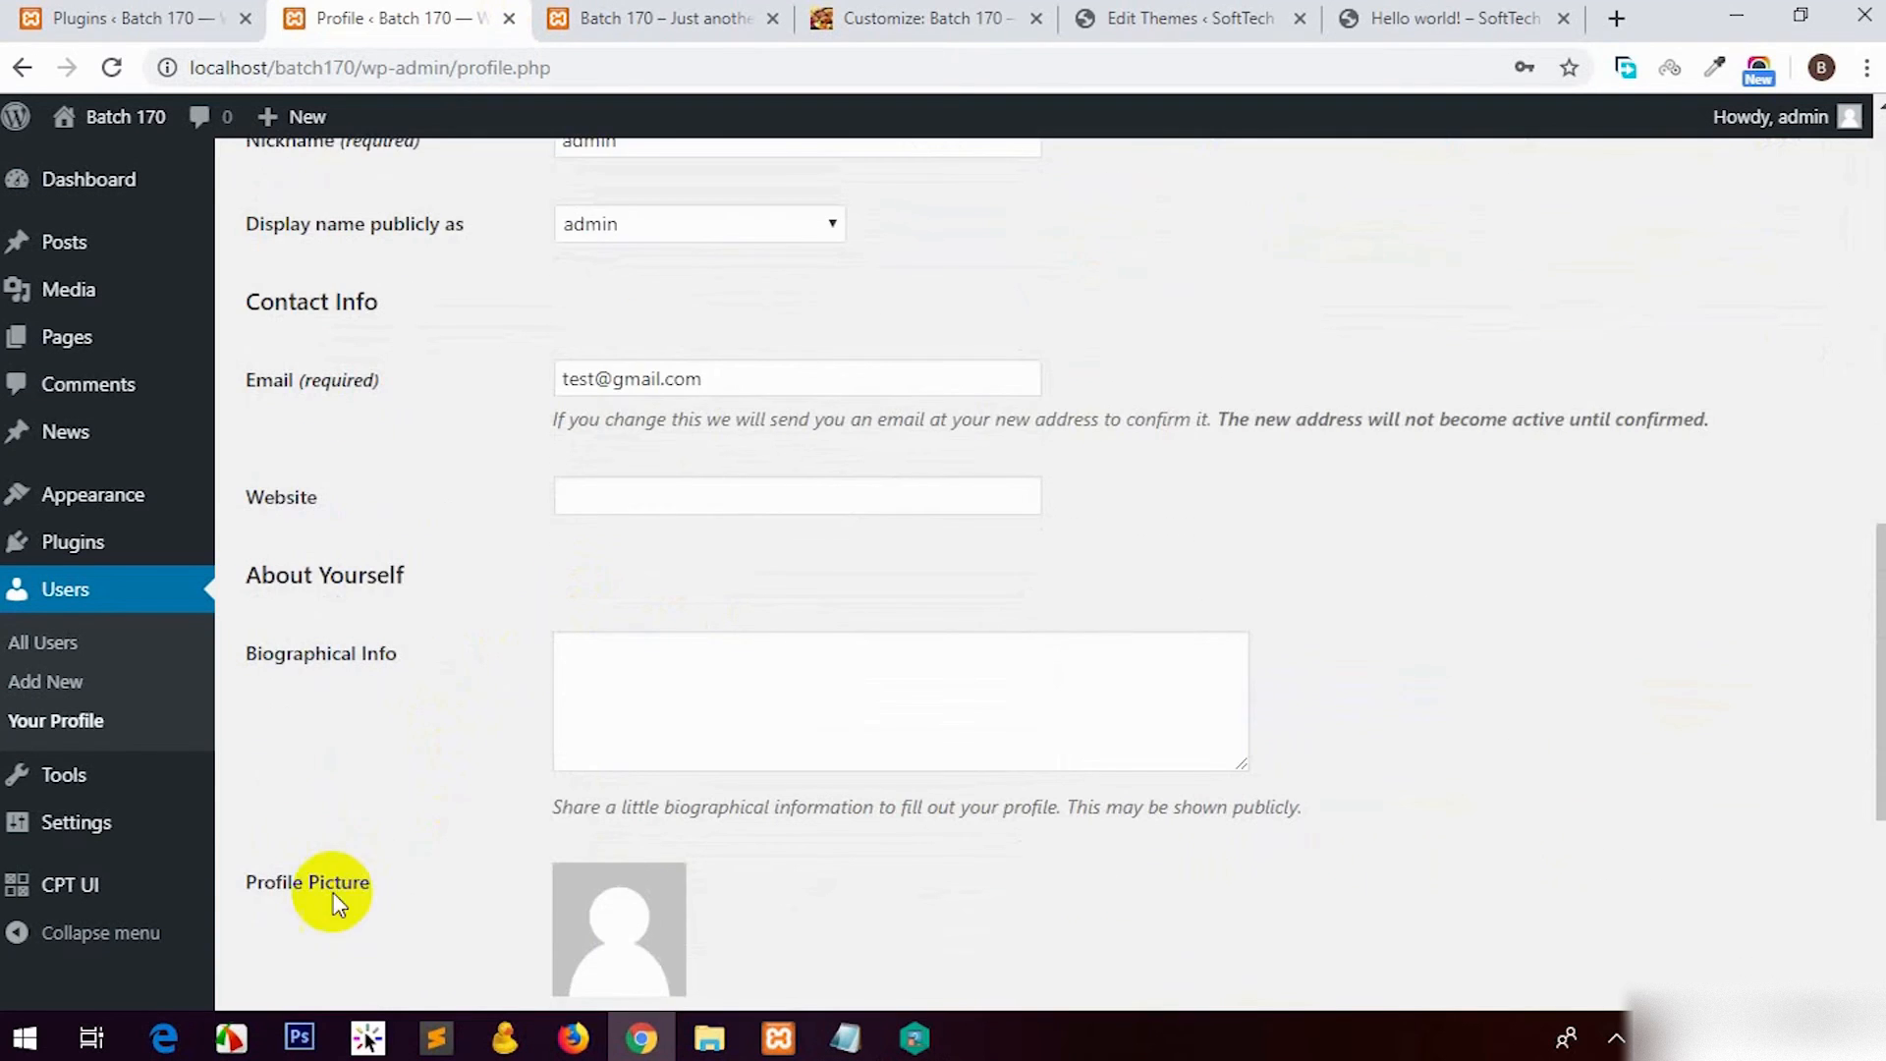
{"action": "left_click", "coordinate": [362, 887]}
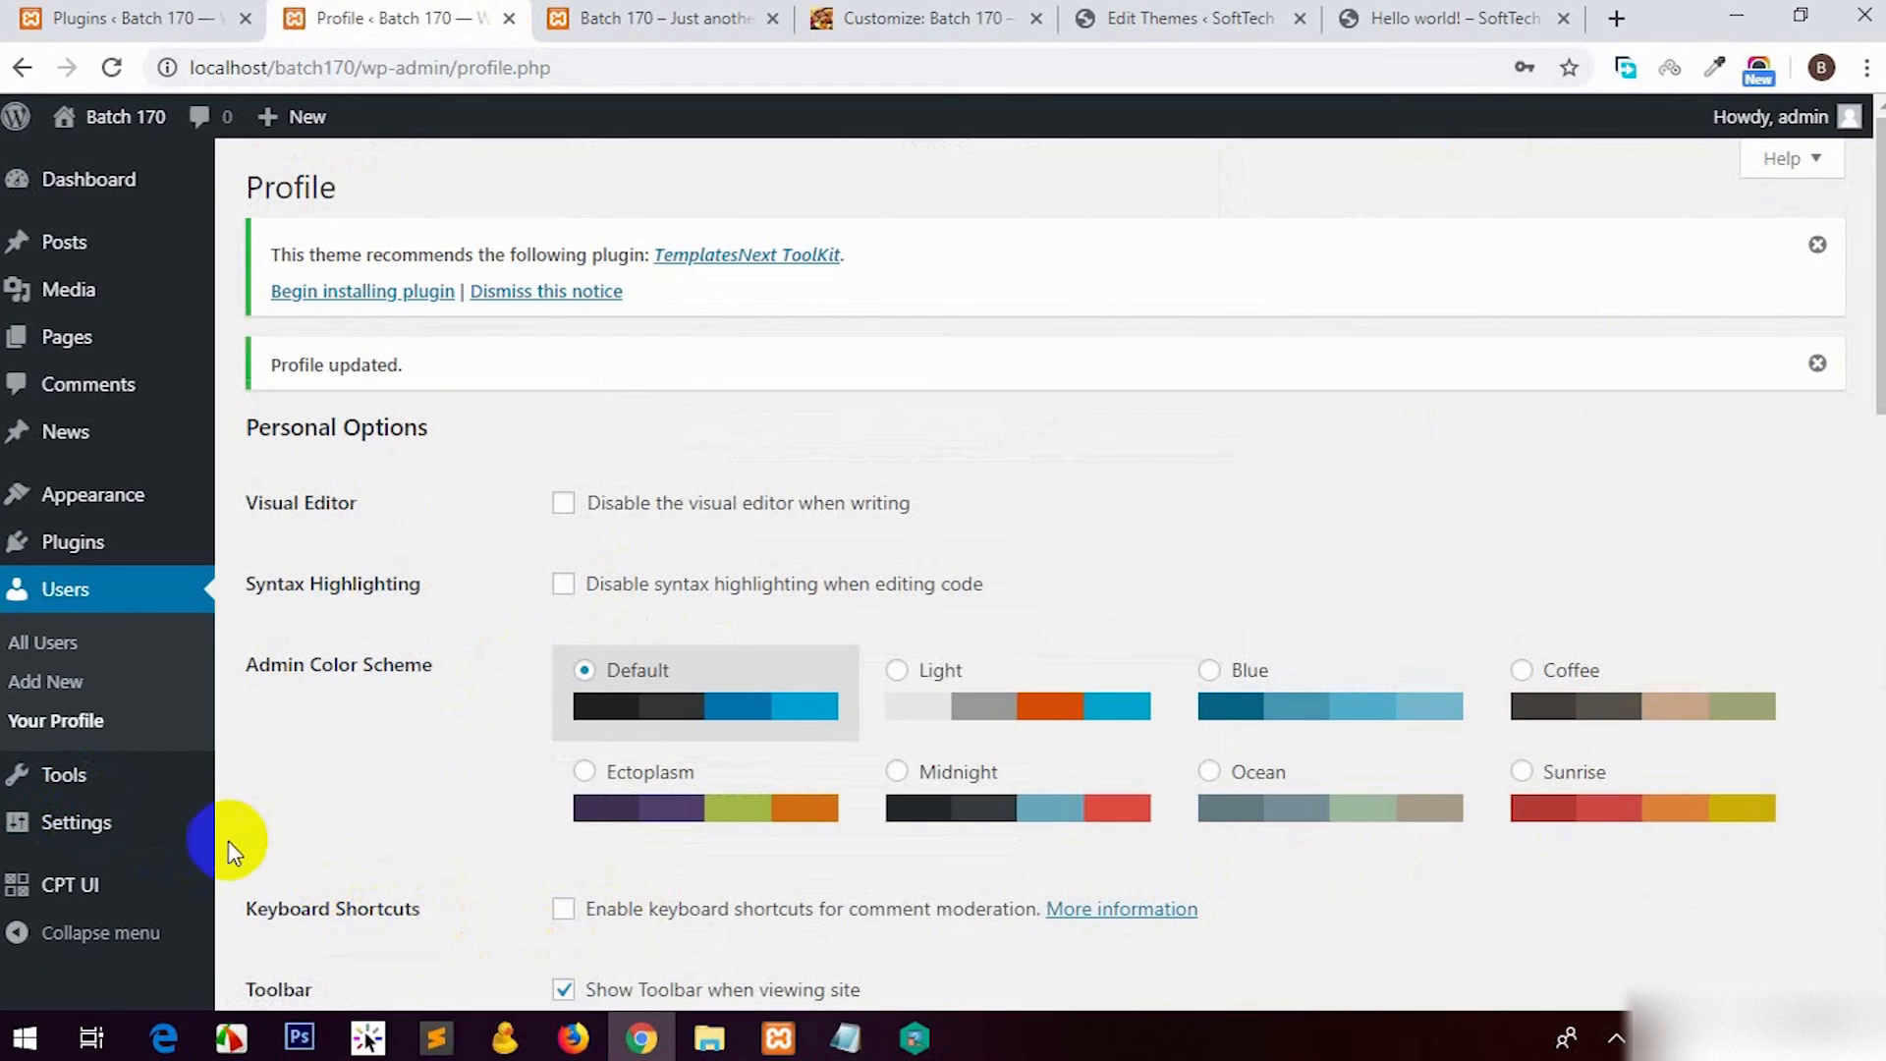
Step: Open the available tools in a new tab, go to the Import page and review the importers from Blogger to WordPress
{"action": "mouse_move", "coordinate": [71, 781]}
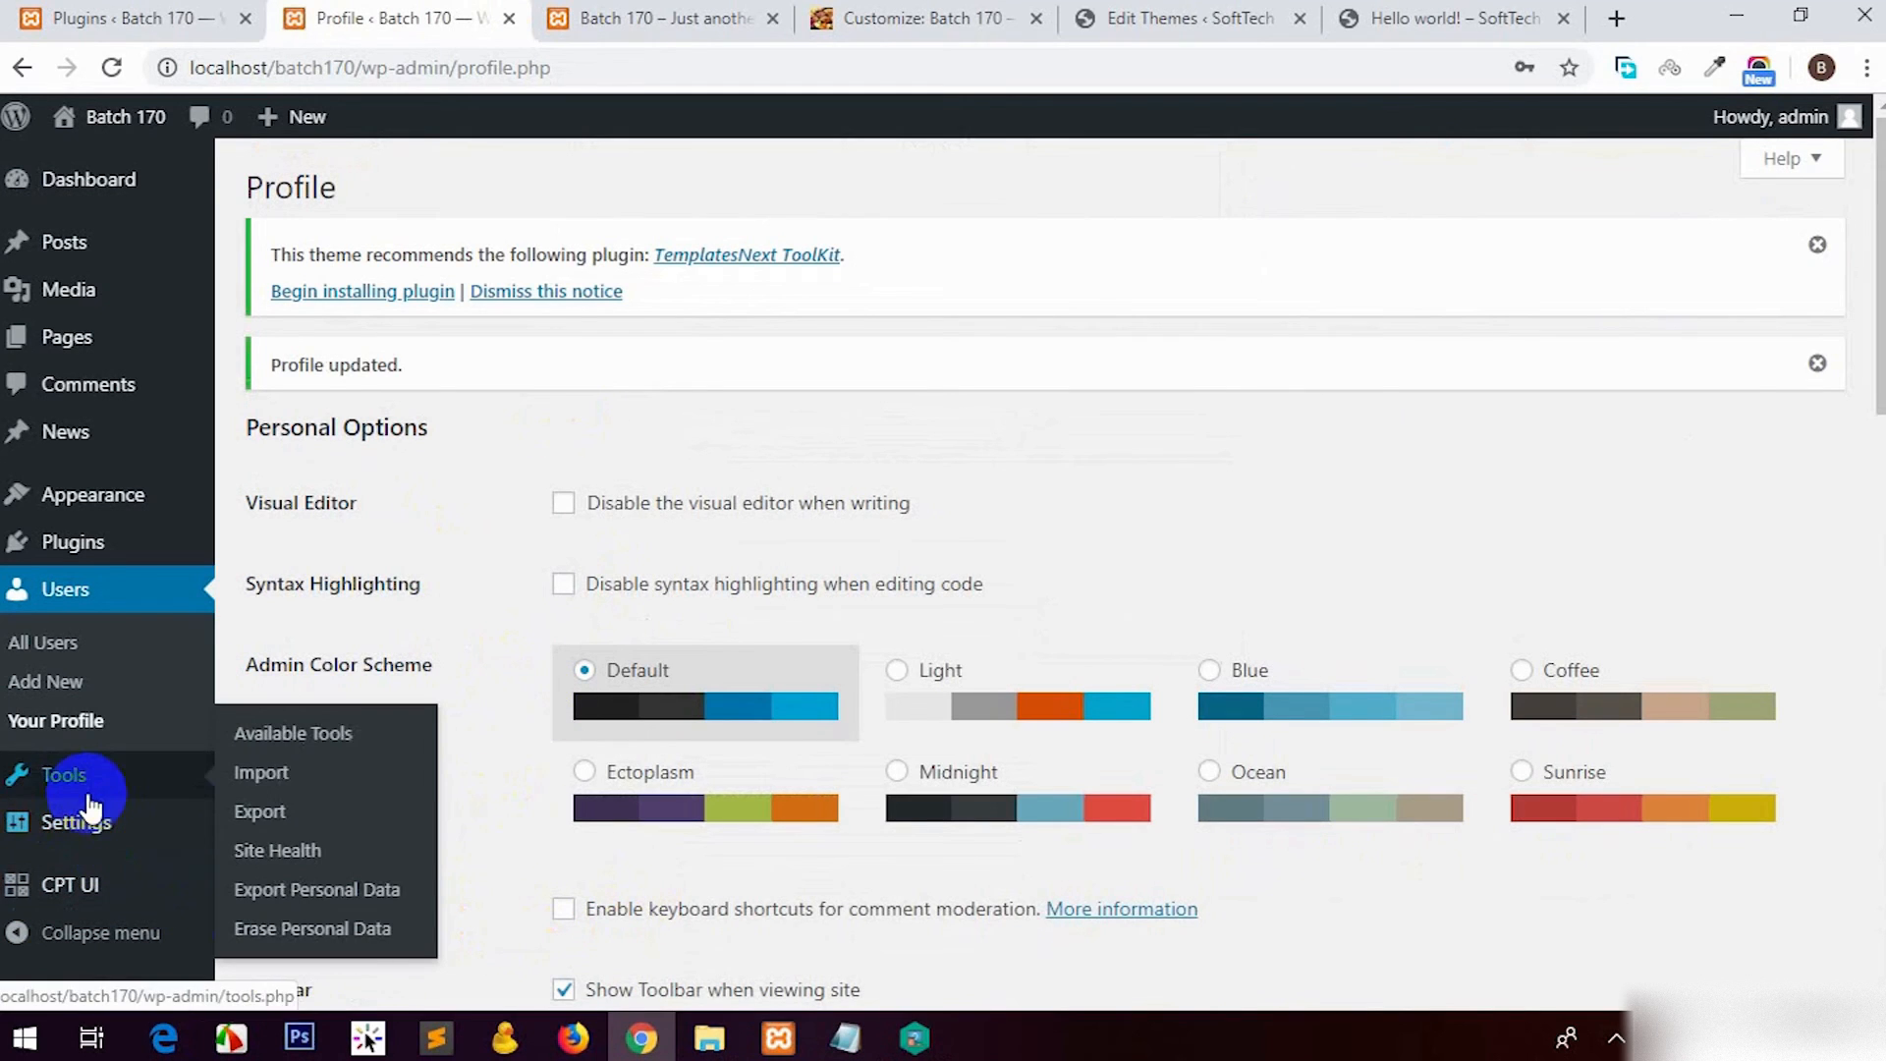
{"action": "left_click", "coordinate": [70, 781]}
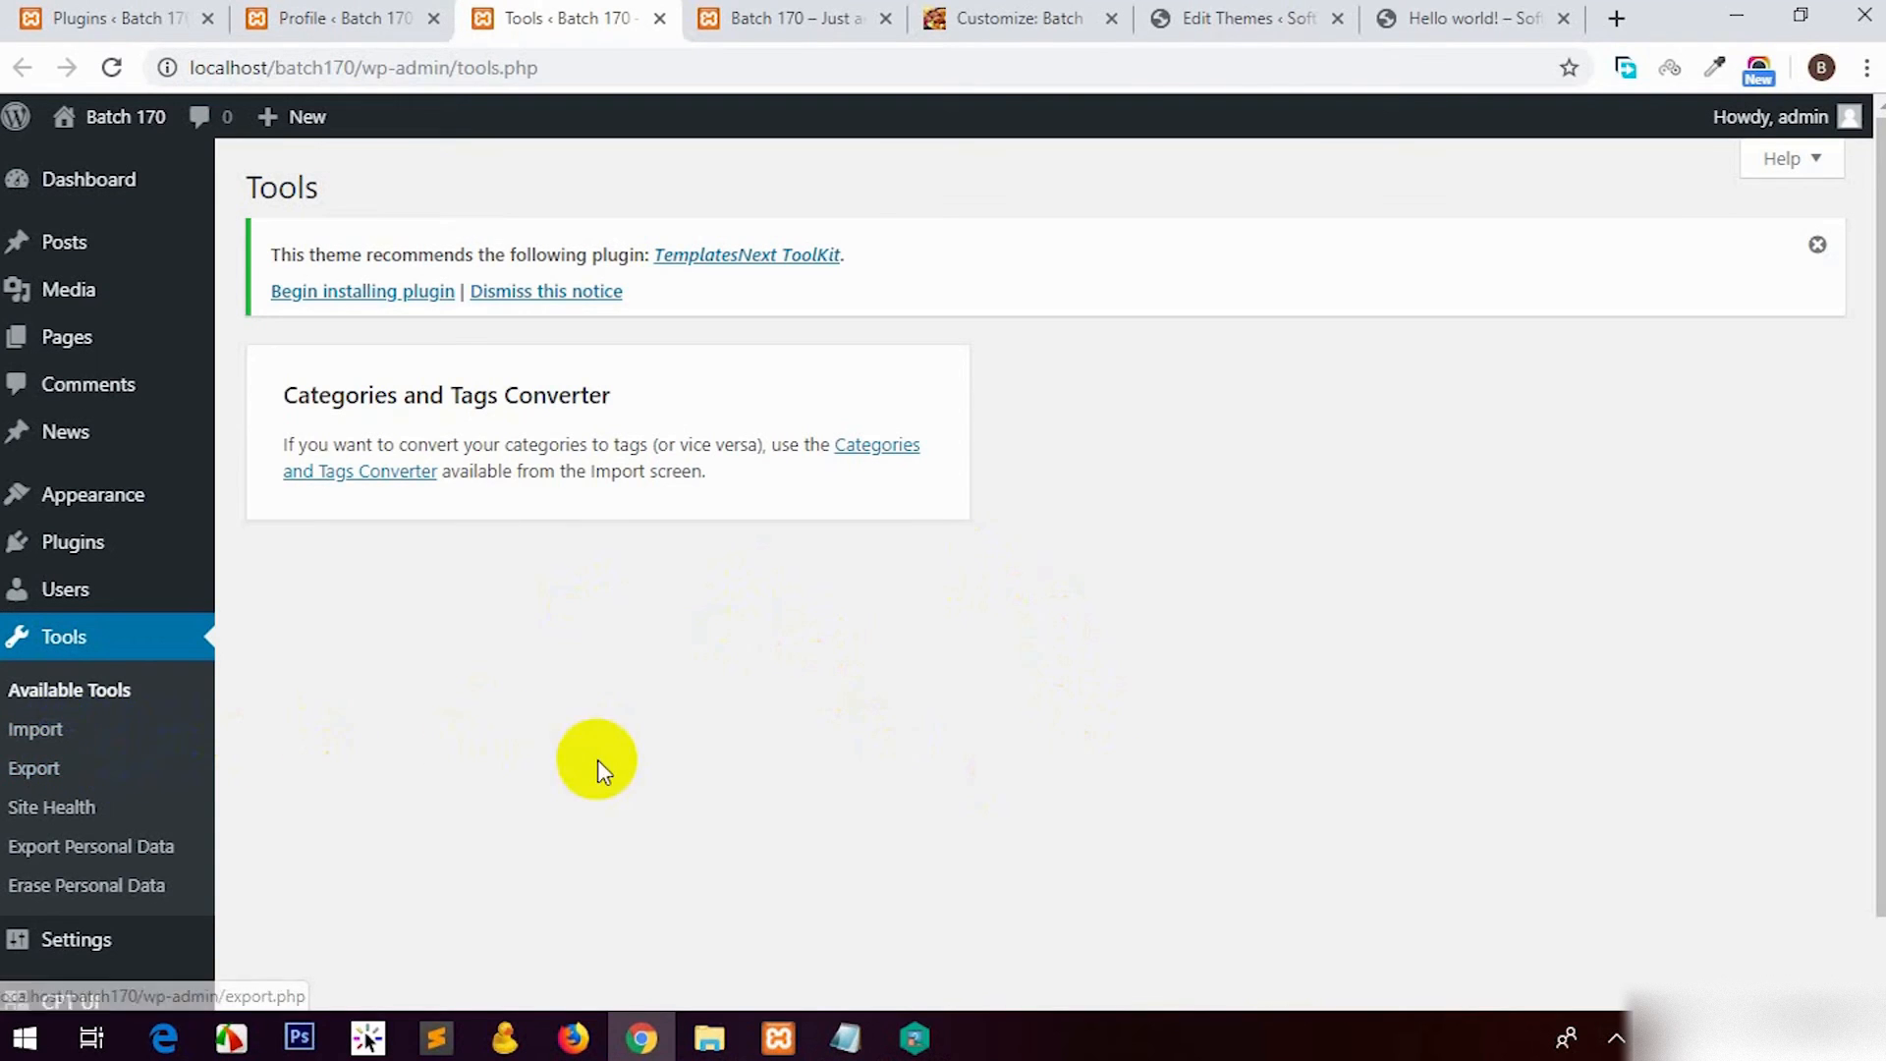
{"action": "left_click", "coordinate": [50, 734]}
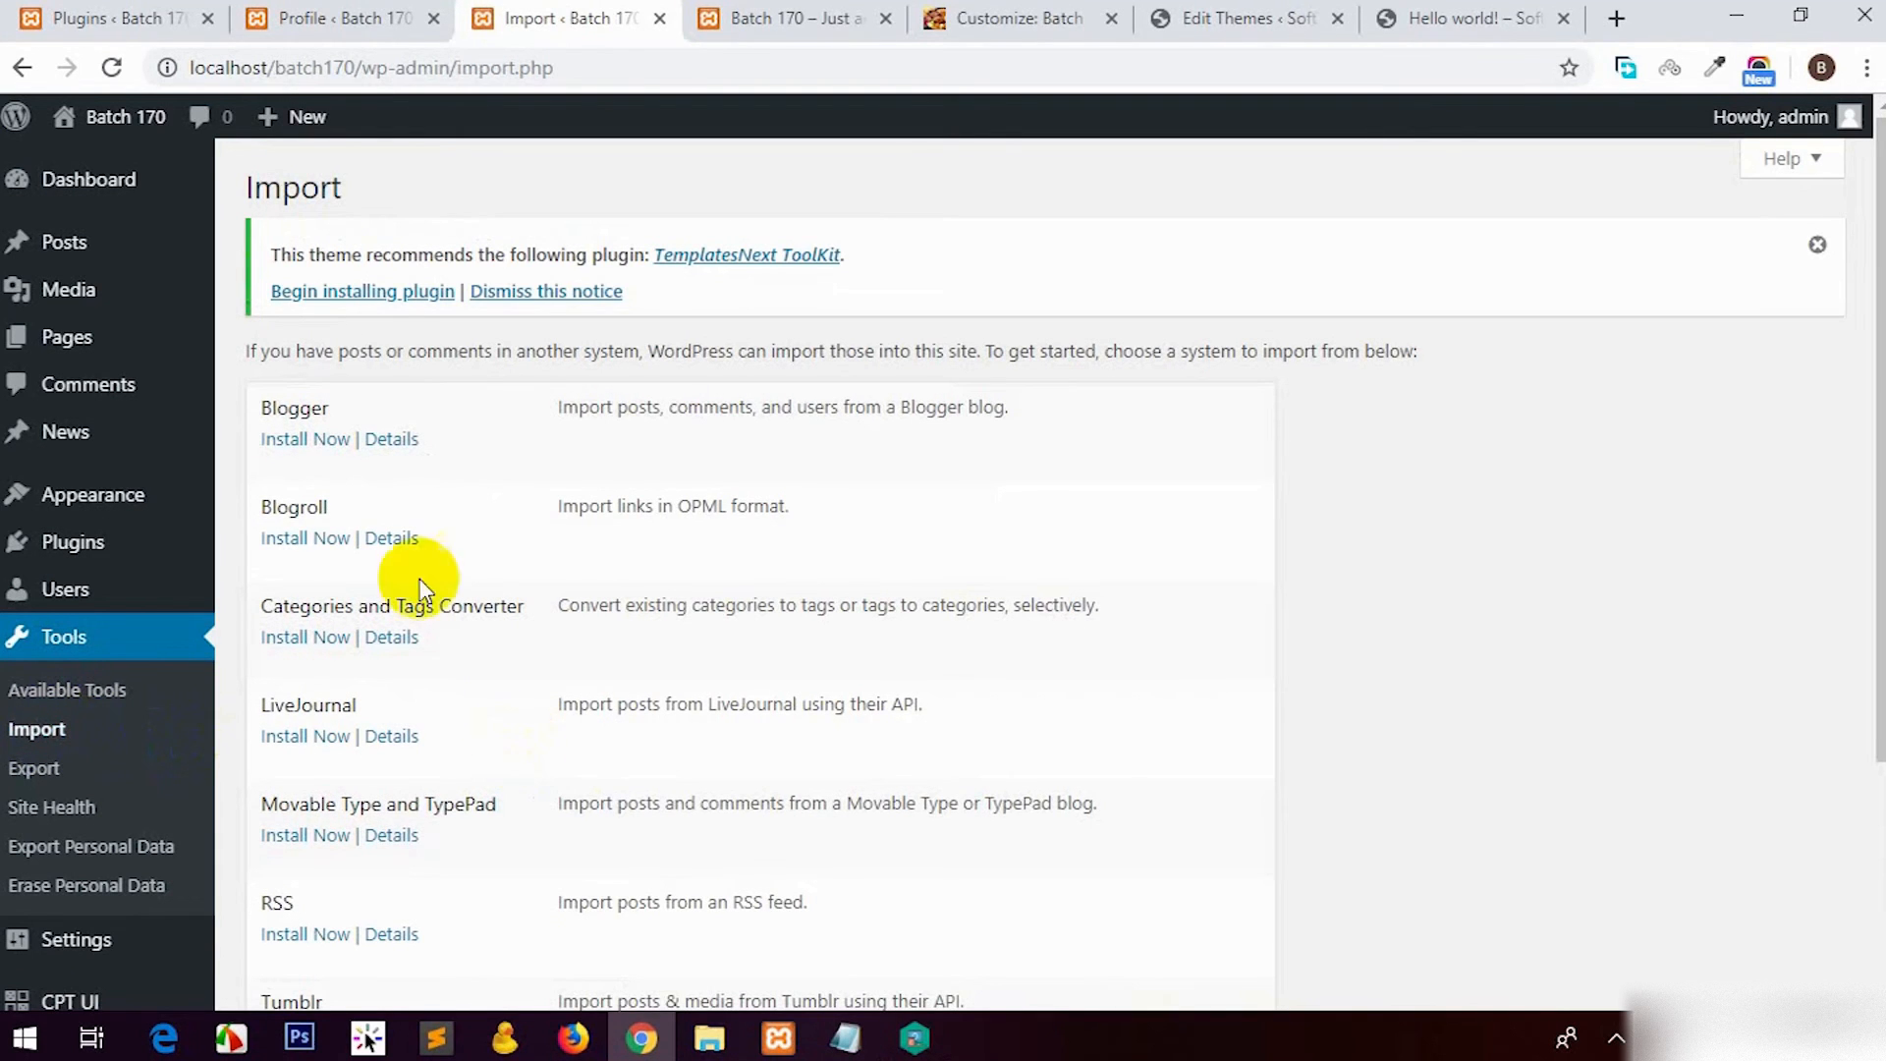
{"action": "left_click_drag", "start_coordinate": [255, 407], "coordinate": [370, 397]}
{"action": "left_click_drag", "start_coordinate": [263, 506], "coordinate": [334, 509]}
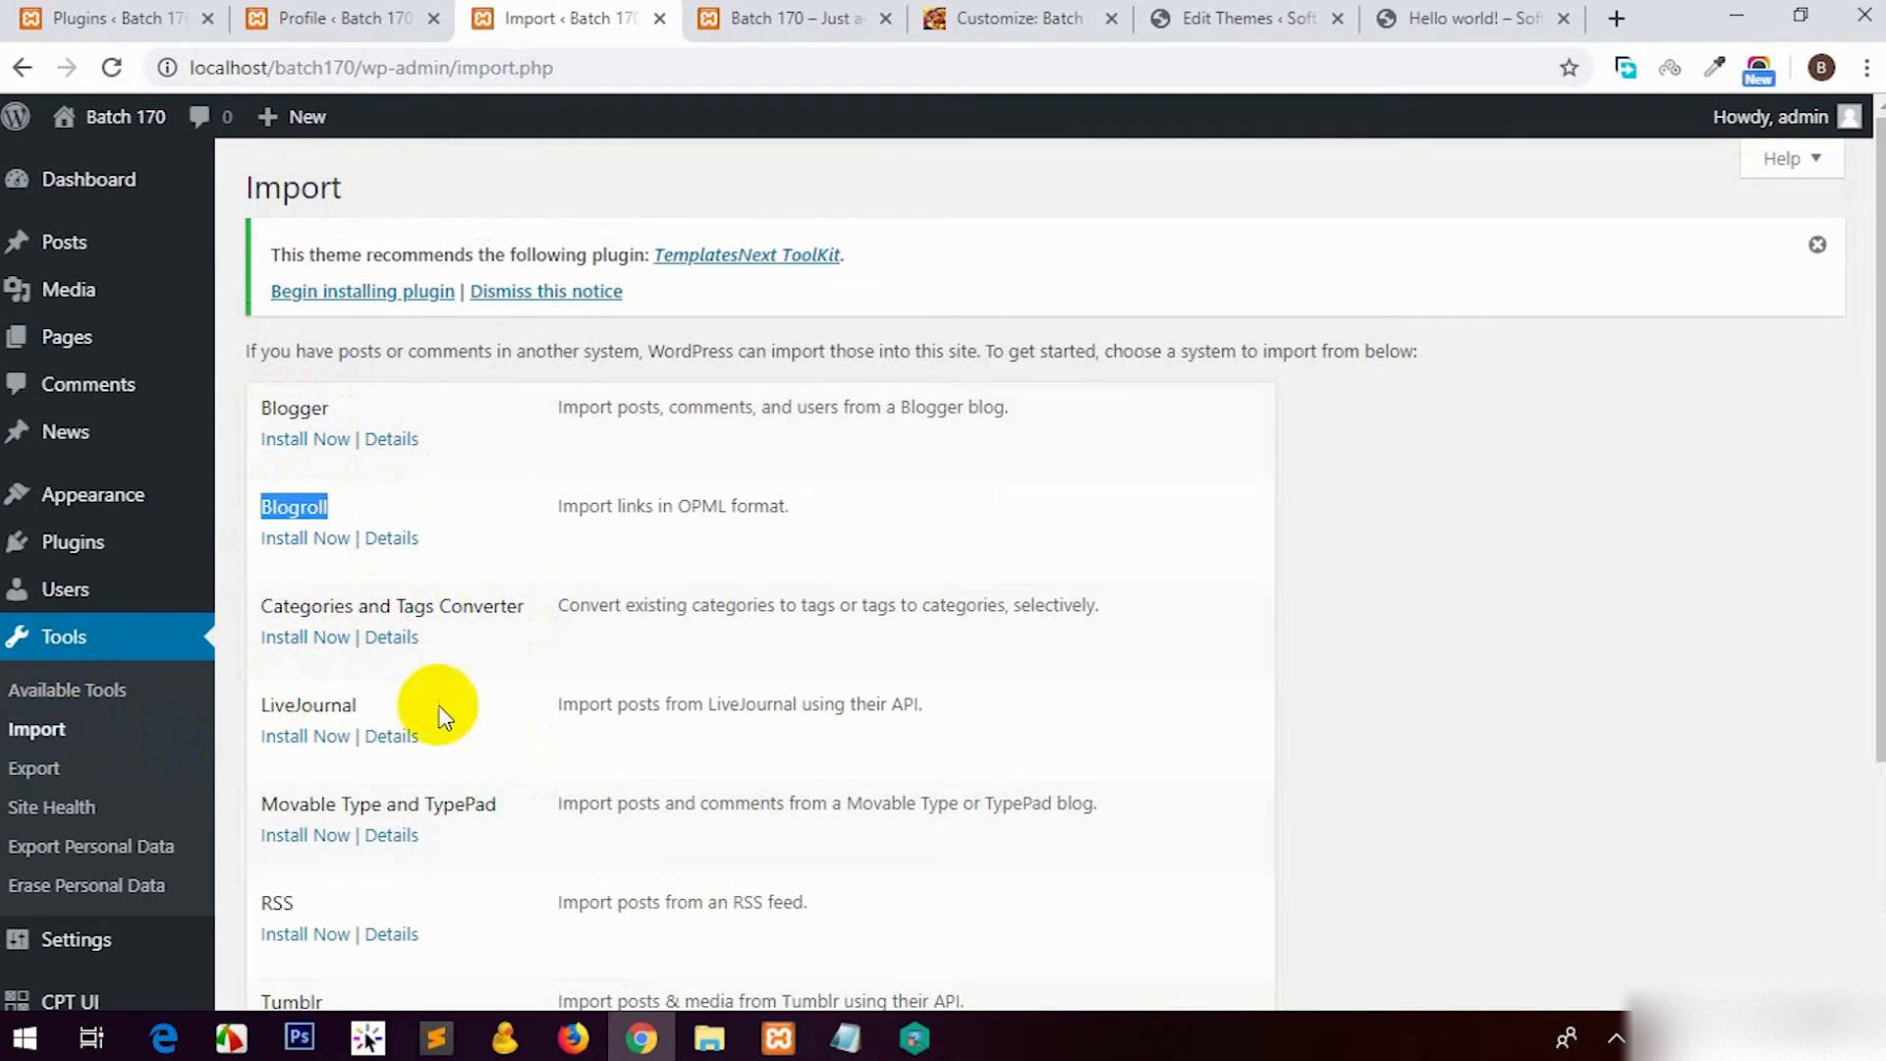
{"action": "scroll", "coordinate": [430, 792], "scroll_direction": "down", "scroll_amount": 3}
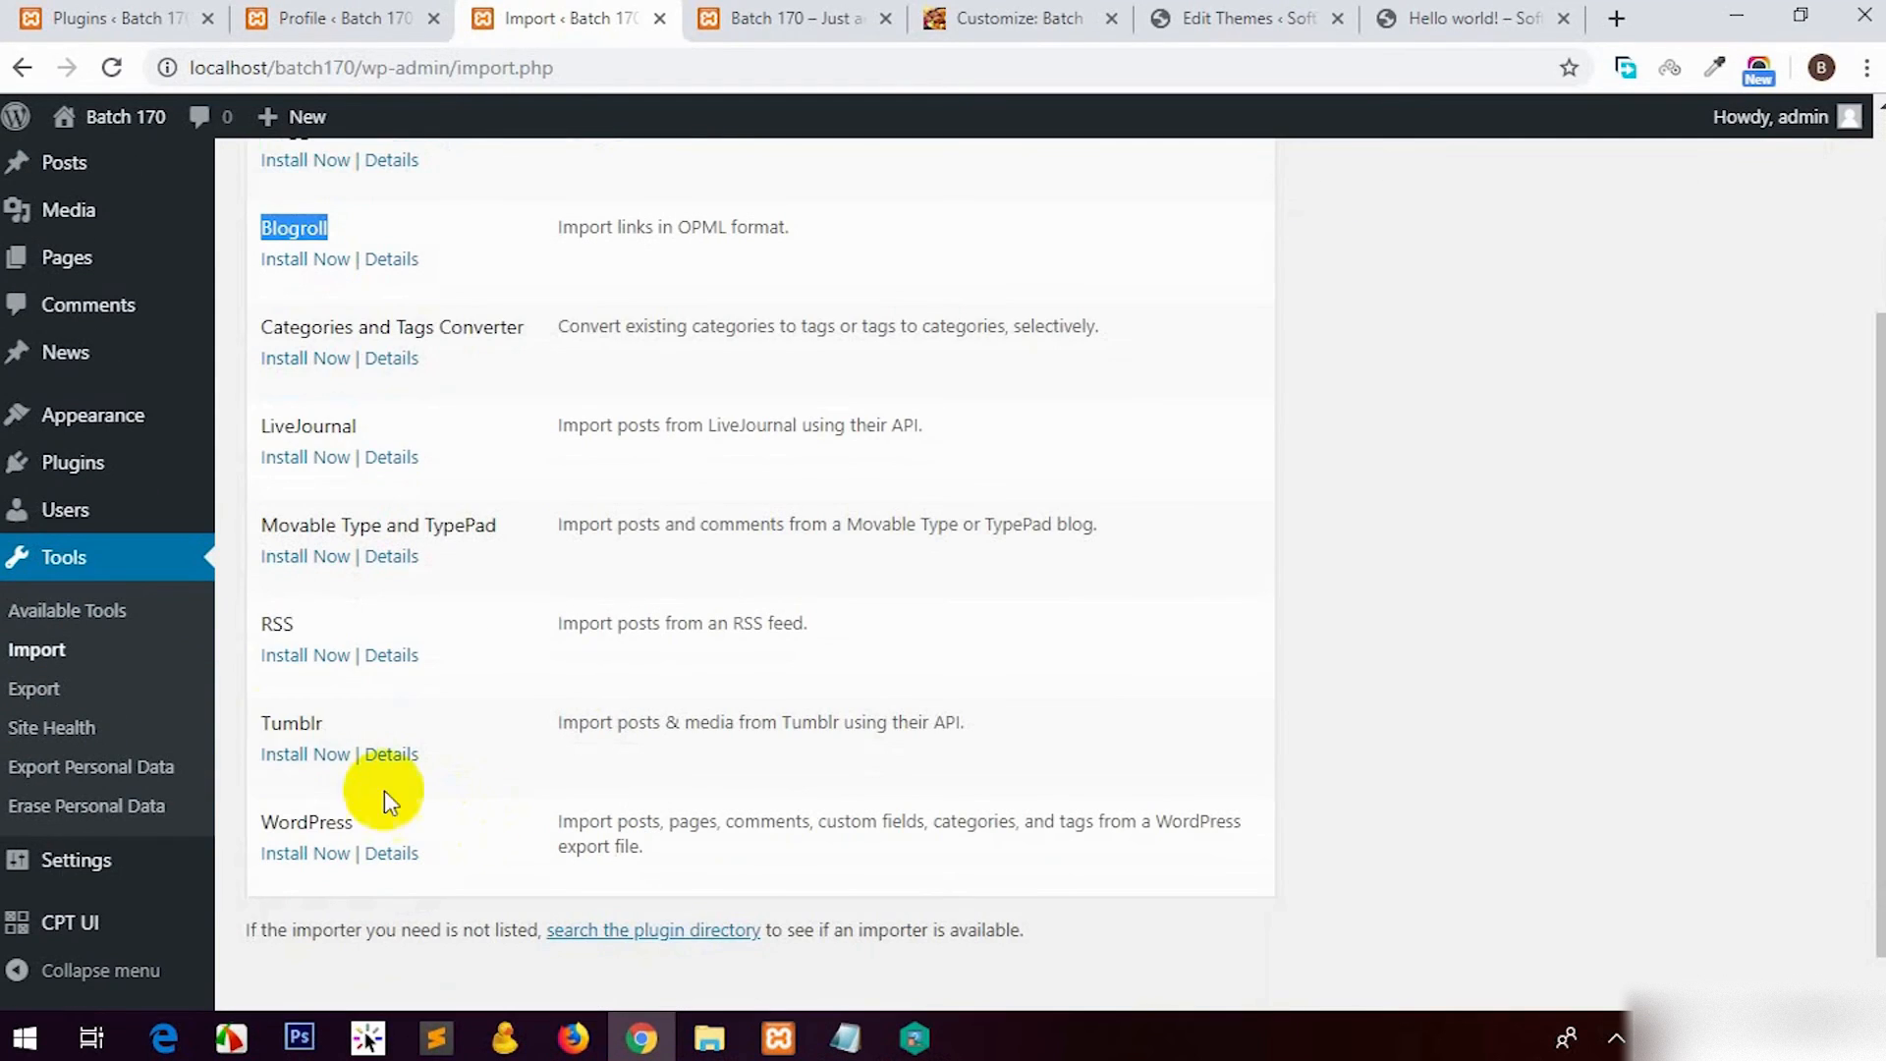
{"action": "left_click_drag", "start_coordinate": [274, 724], "coordinate": [442, 739]}
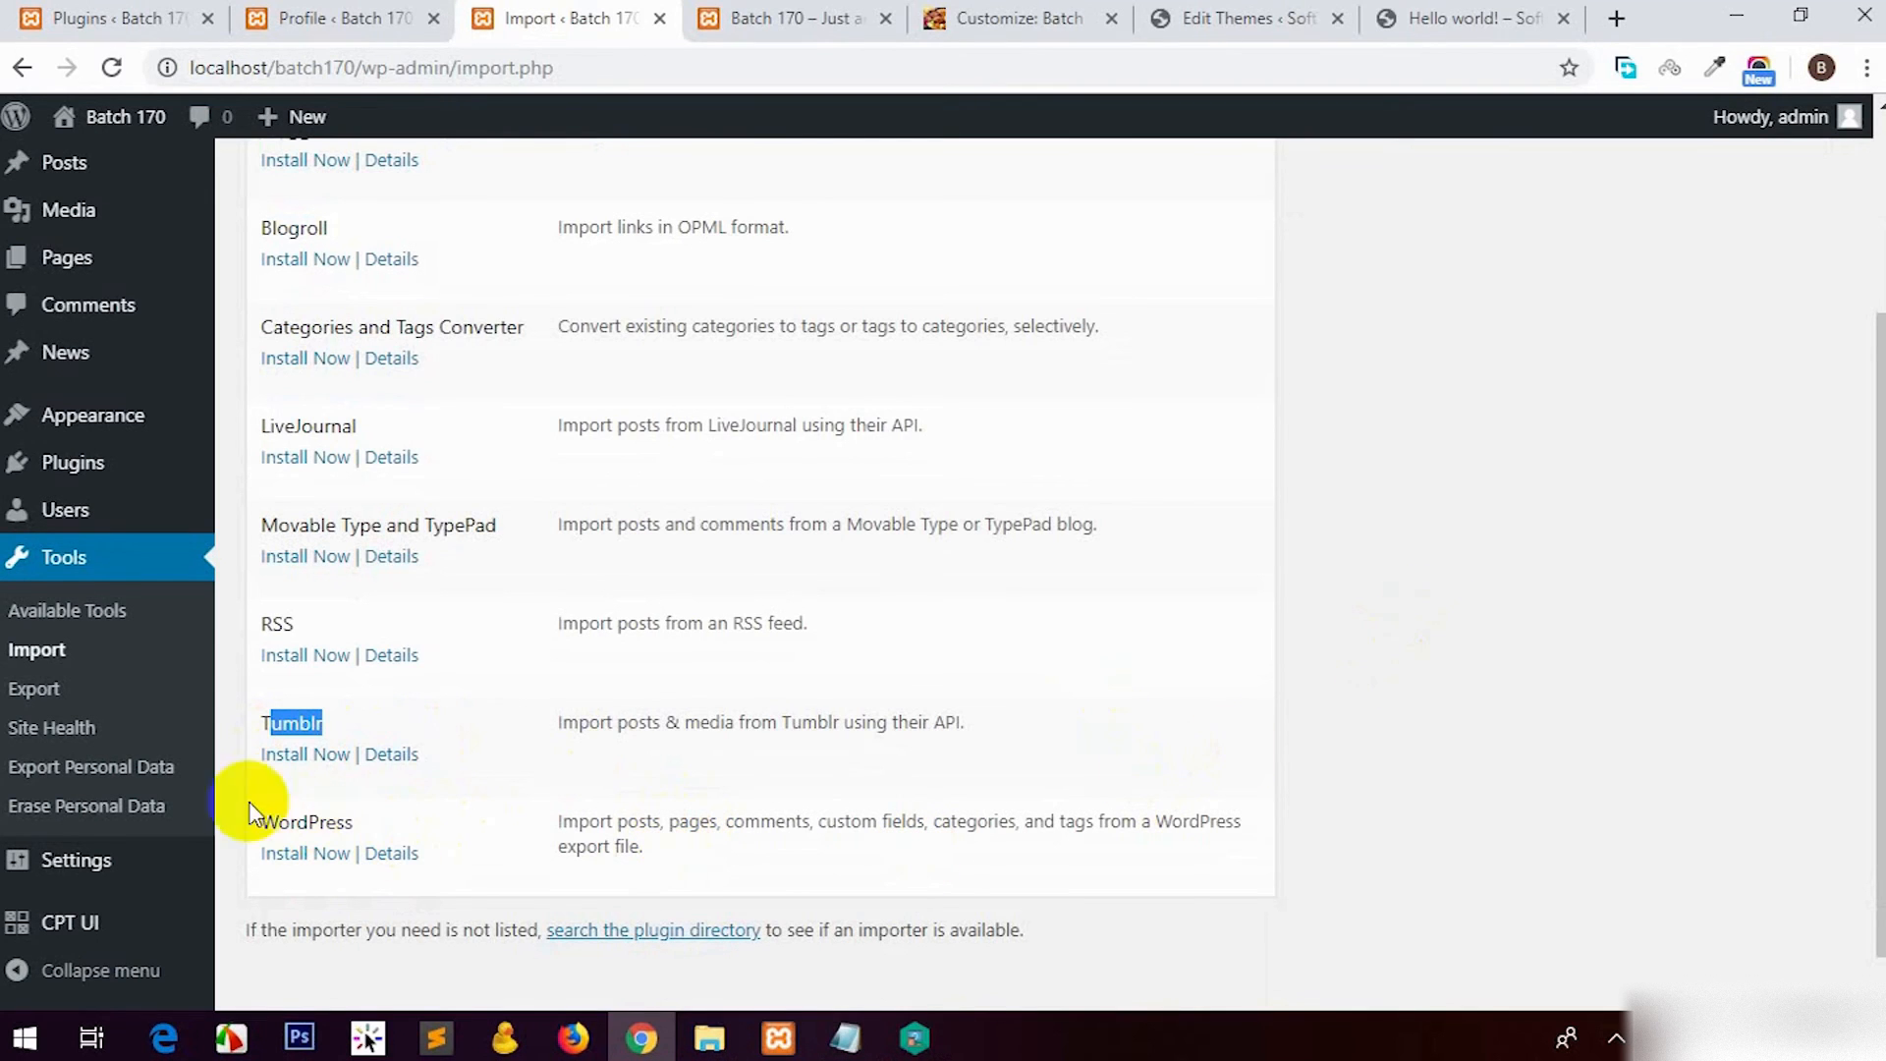
Step: Open the Export page and choose Posts to examine its filter options without downloading an export file
{"action": "left_click", "coordinate": [36, 695]}
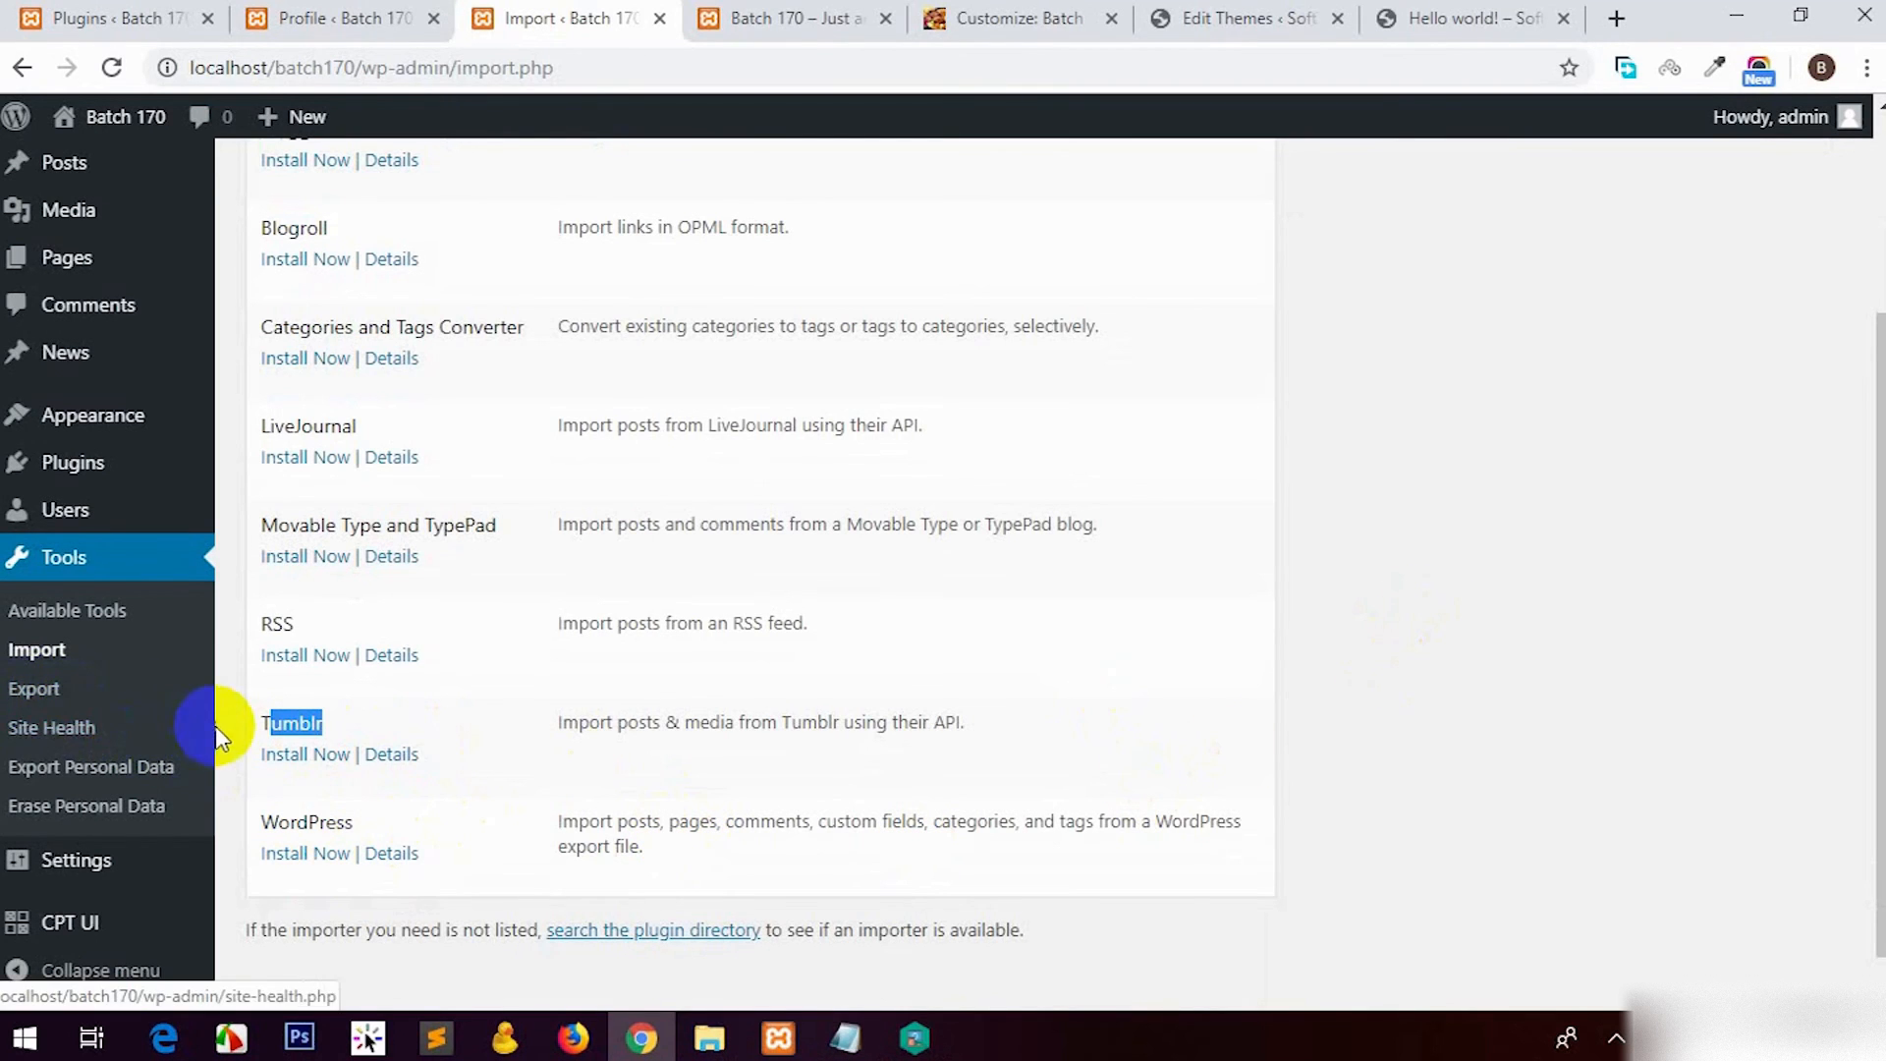
{"action": "left_click", "coordinate": [39, 688]}
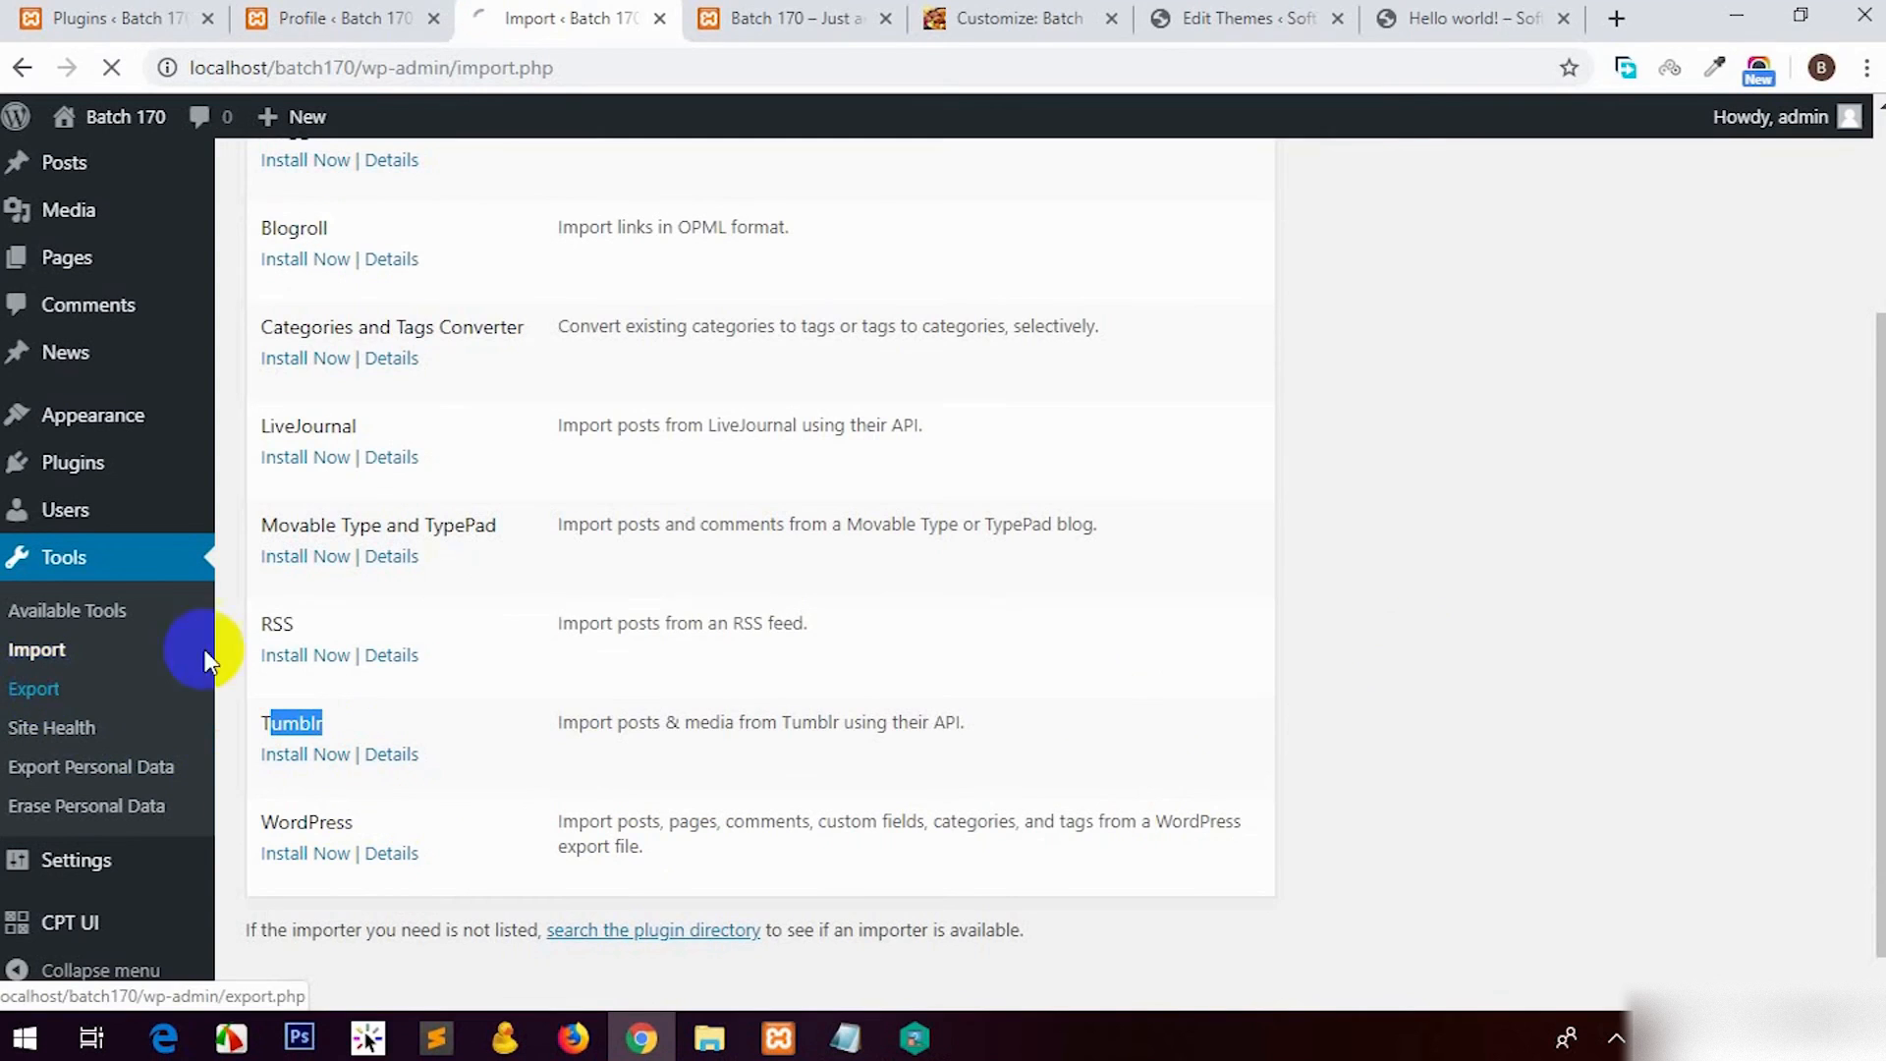
{"action": "scroll", "coordinate": [609, 624], "scroll_direction": "down", "scroll_amount": 1}
{"action": "left_click", "coordinate": [299, 556]}
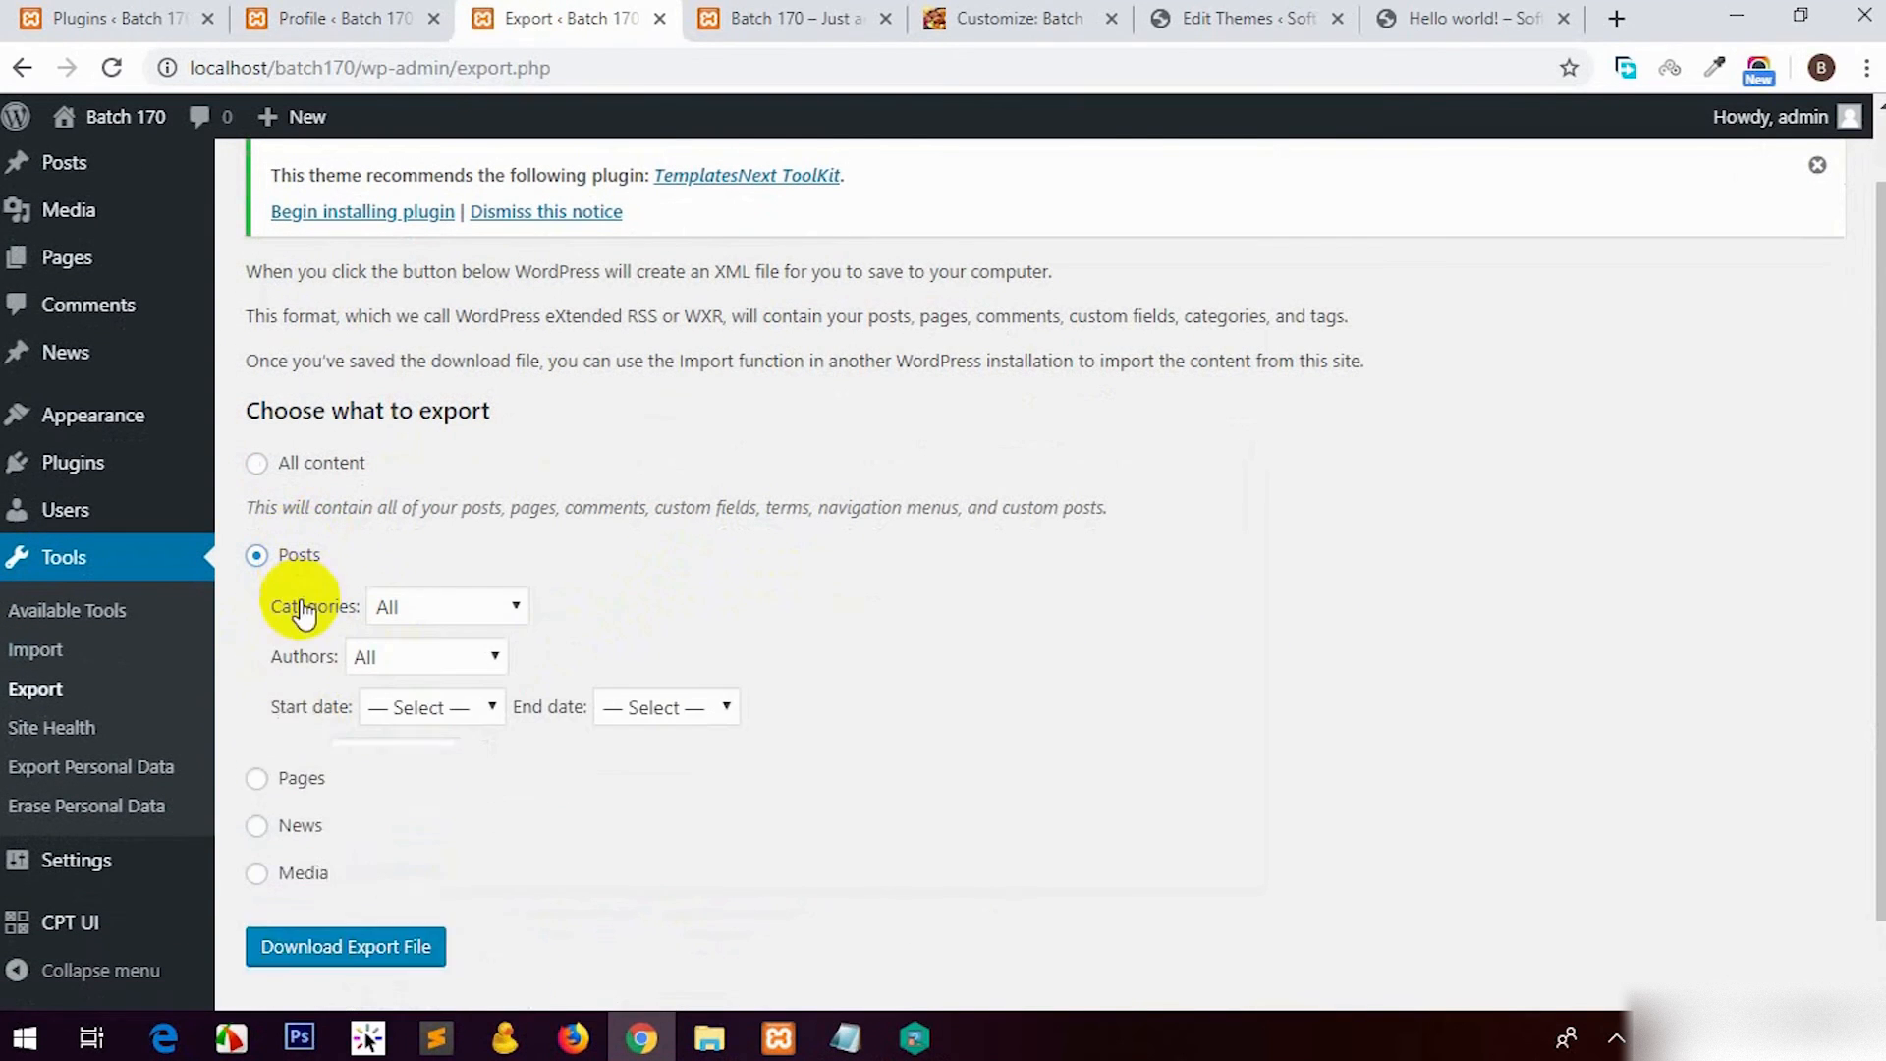
{"action": "scroll", "coordinate": [530, 795], "scroll_direction": "down", "scroll_amount": 1}
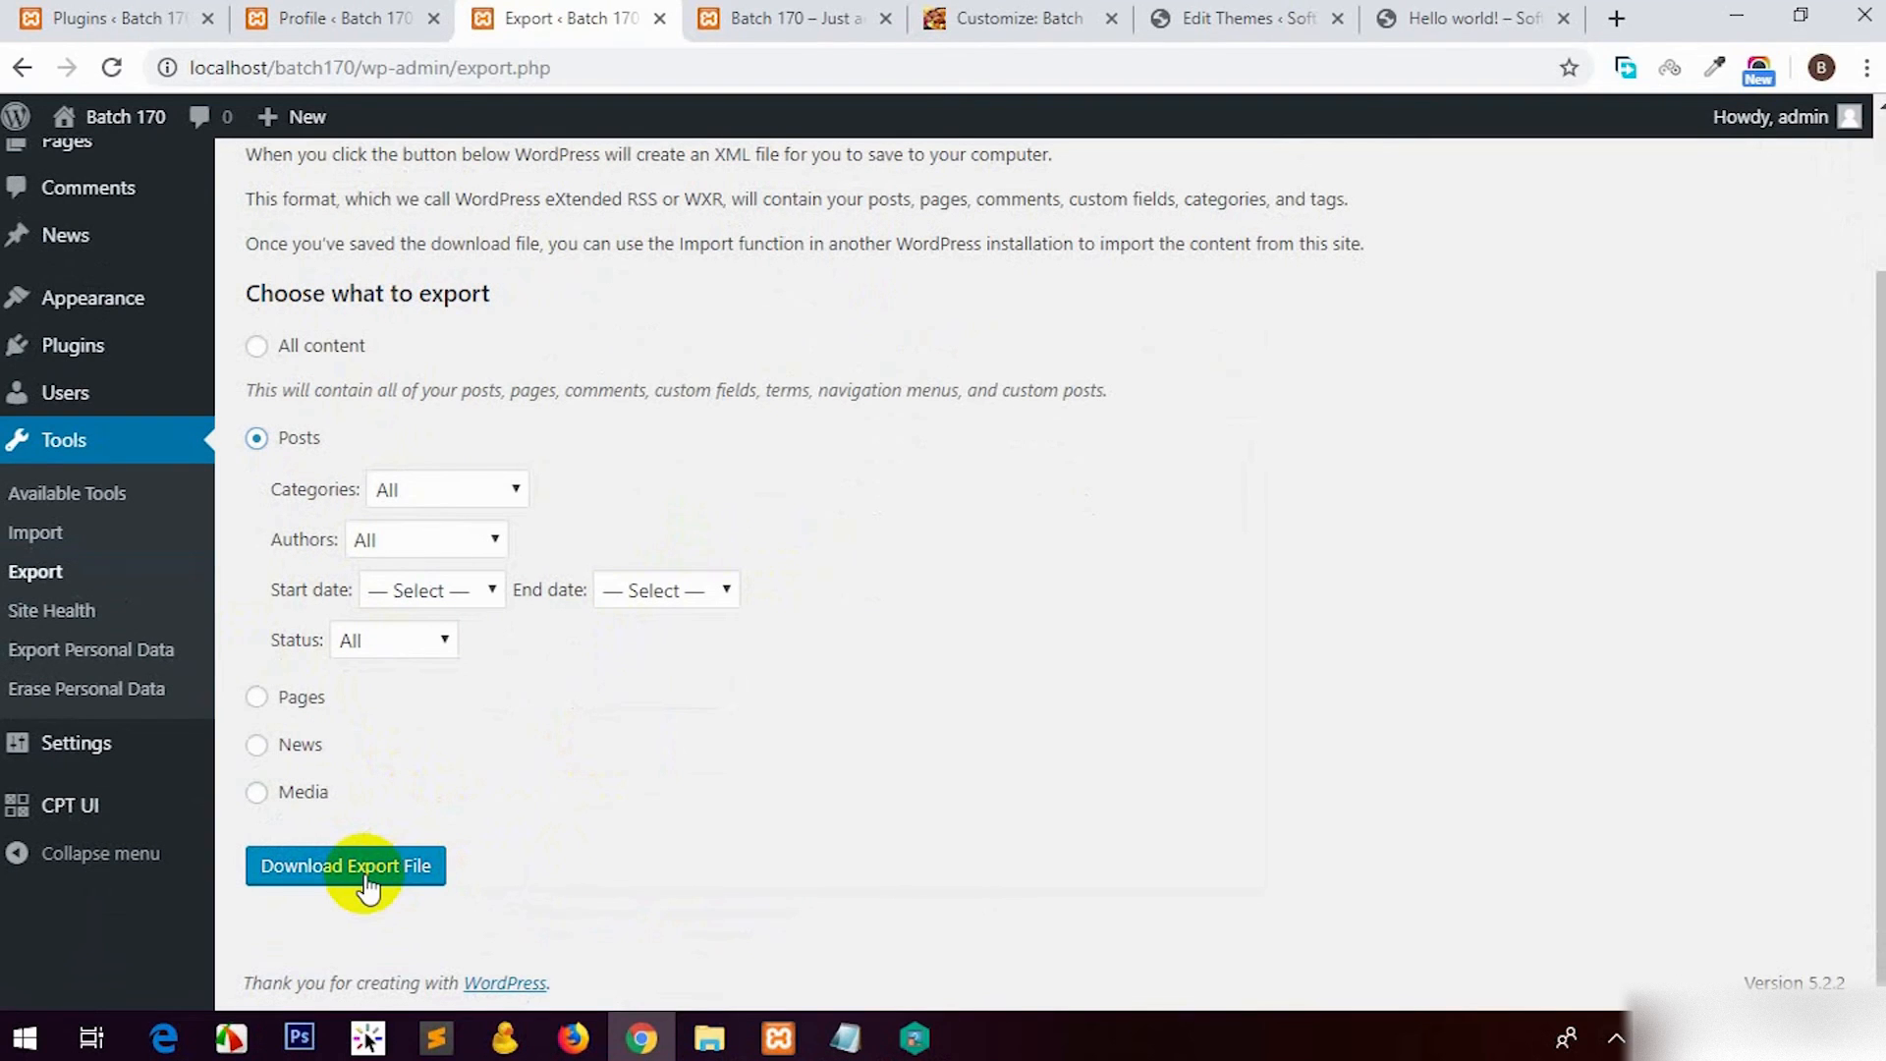
Step: Return to the Import page, install the WordPress importer and reload the page
{"action": "left_click", "coordinate": [39, 536]}
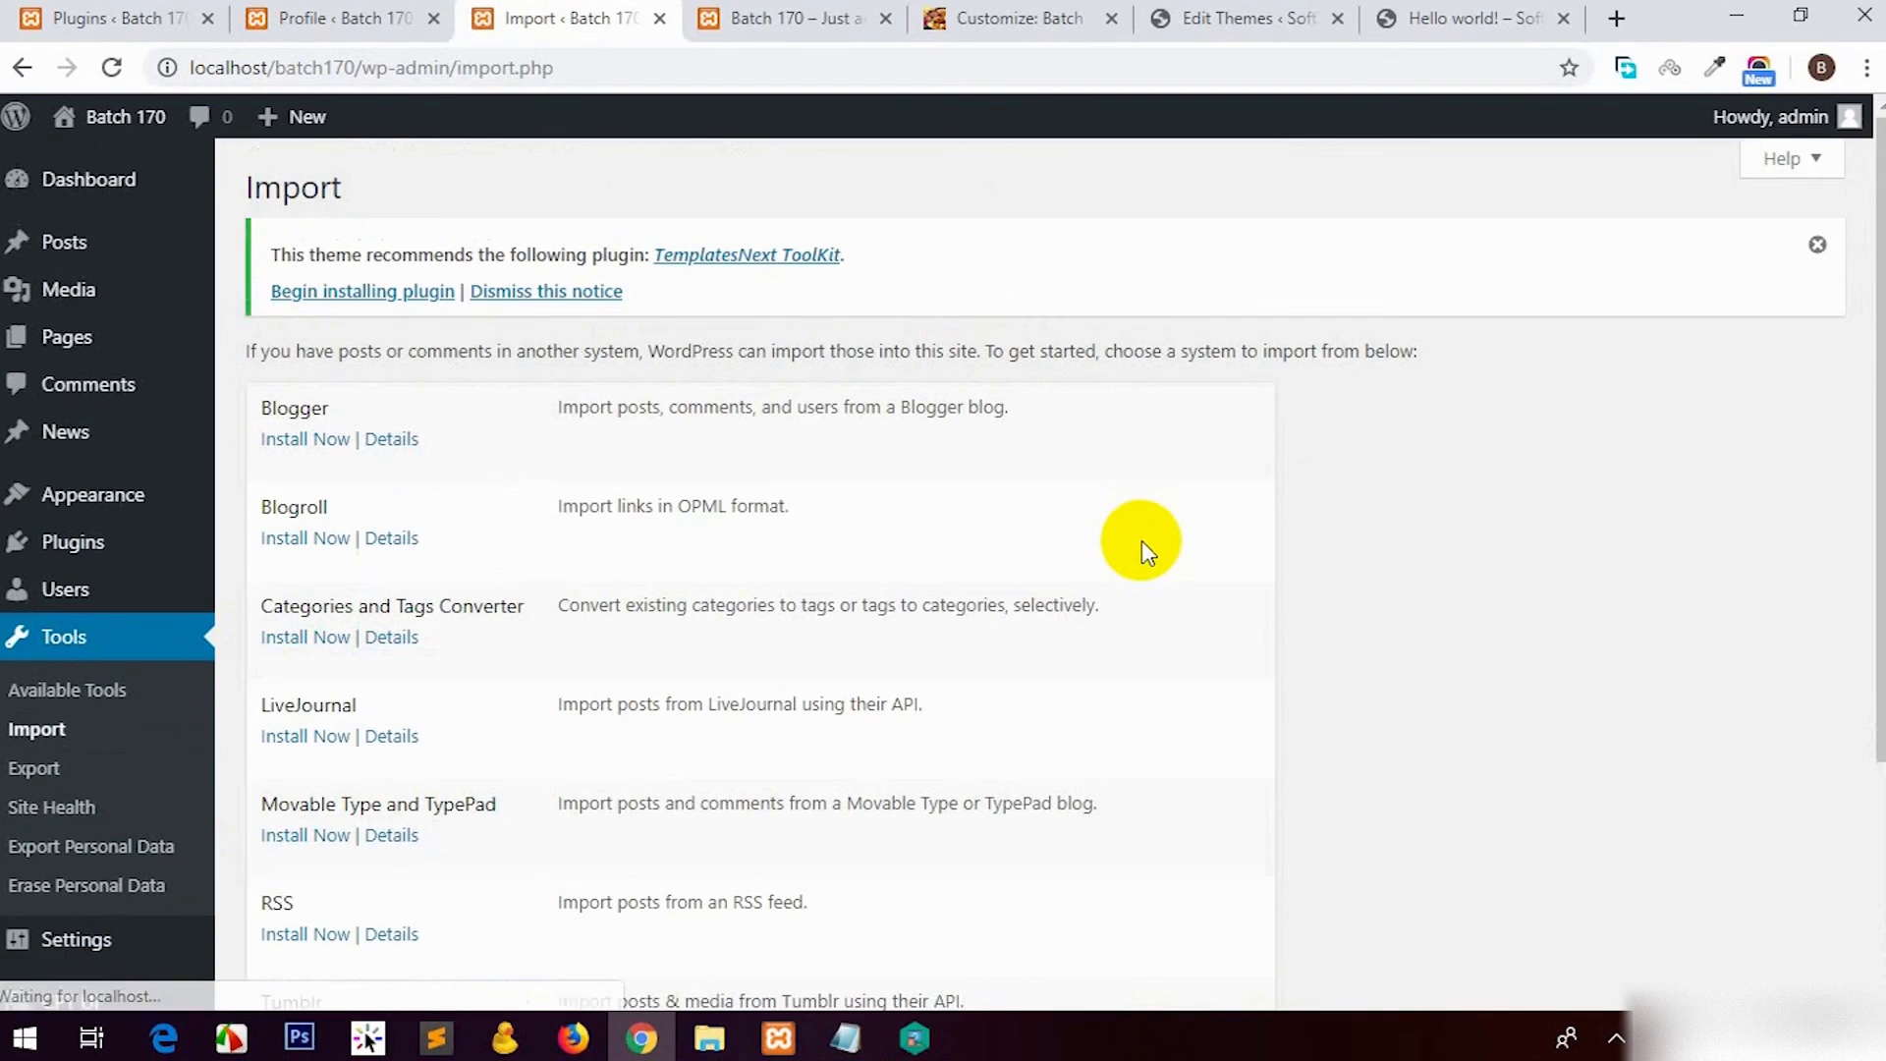
{"action": "scroll", "coordinate": [1141, 541], "scroll_direction": "down", "scroll_amount": 3}
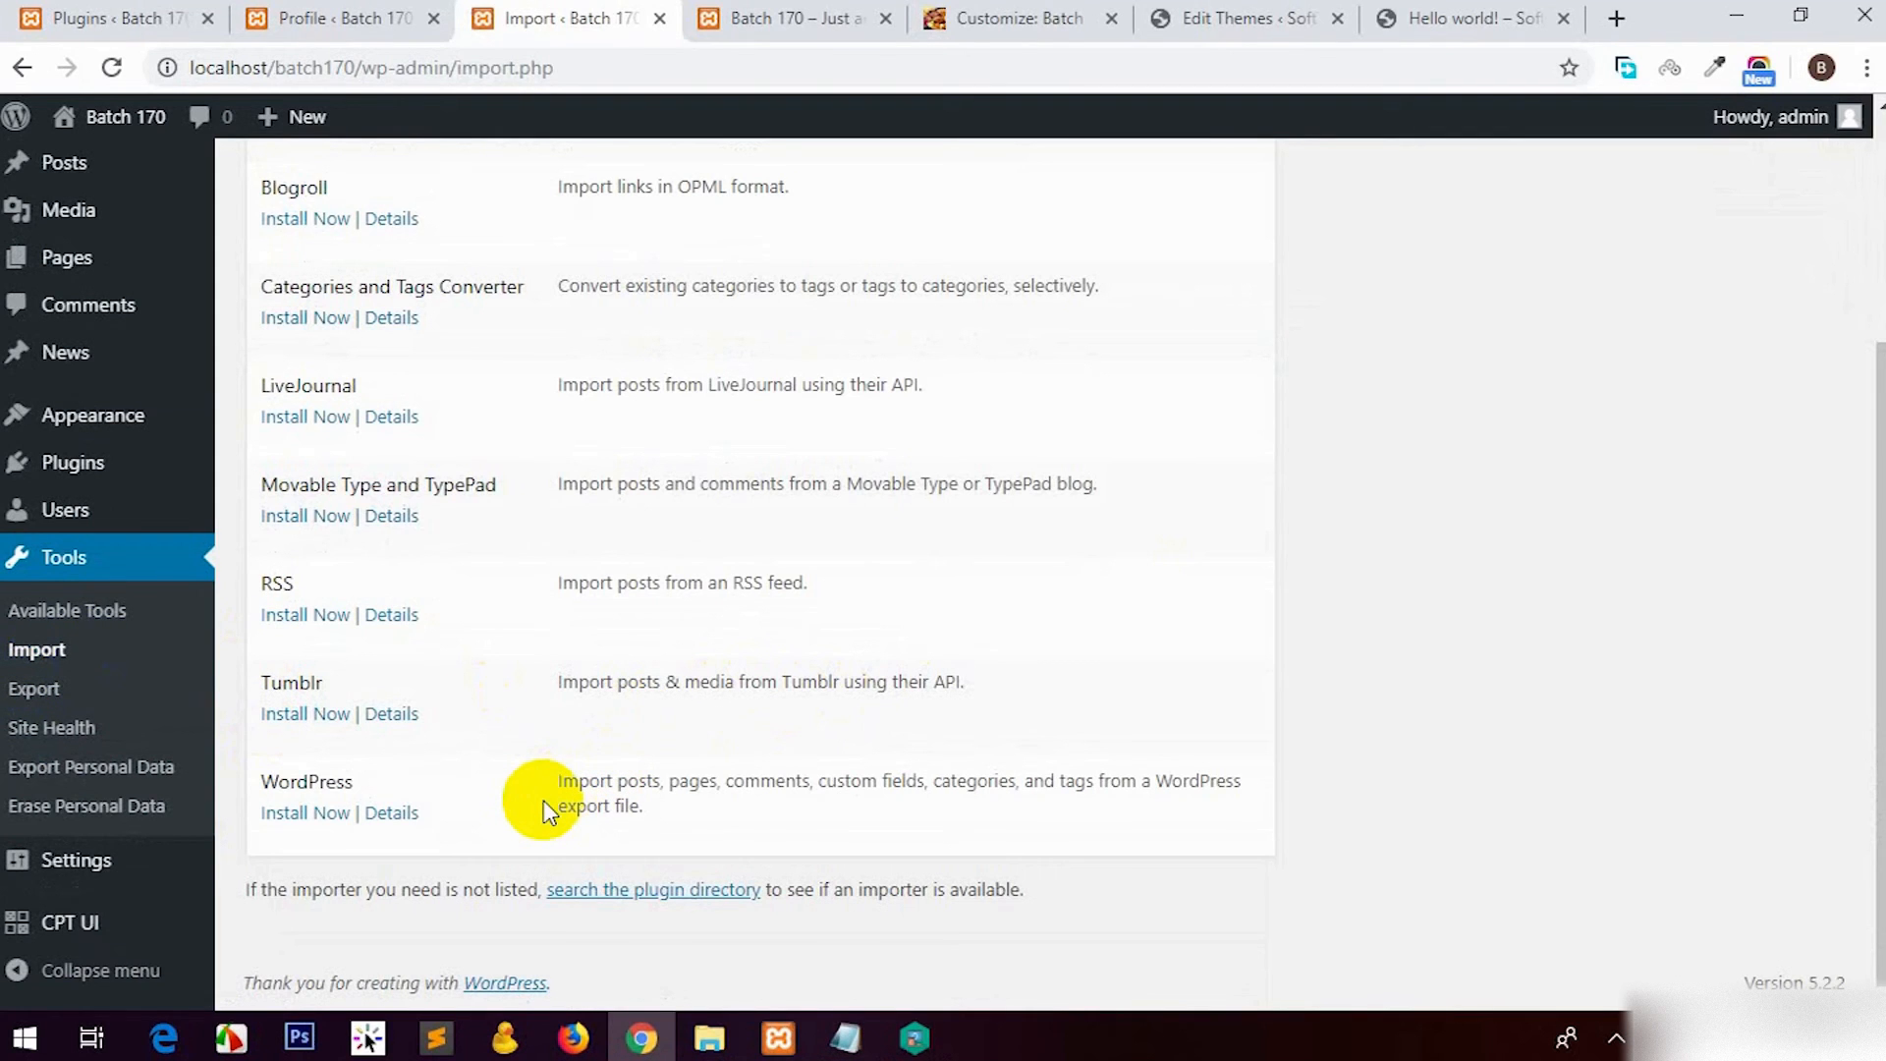
{"action": "left_click", "coordinate": [294, 815]}
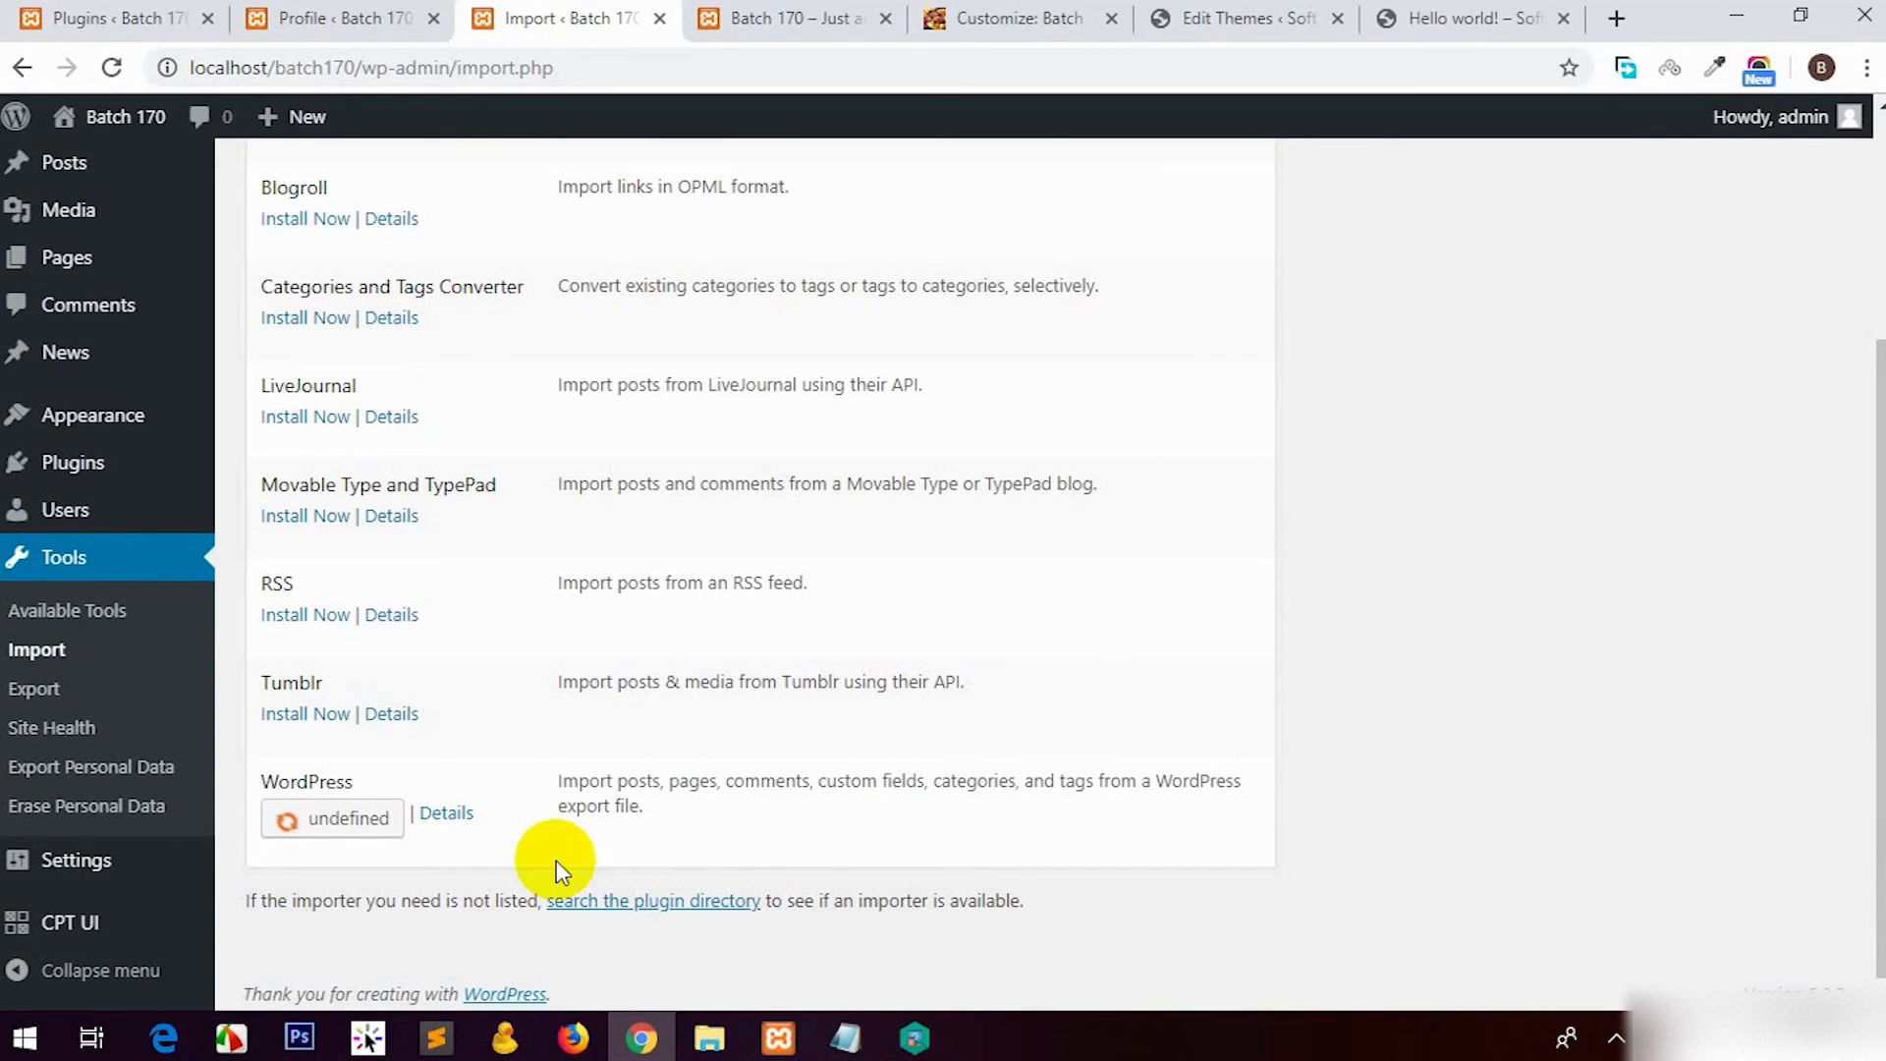
{"action": "key", "text": "F5"}
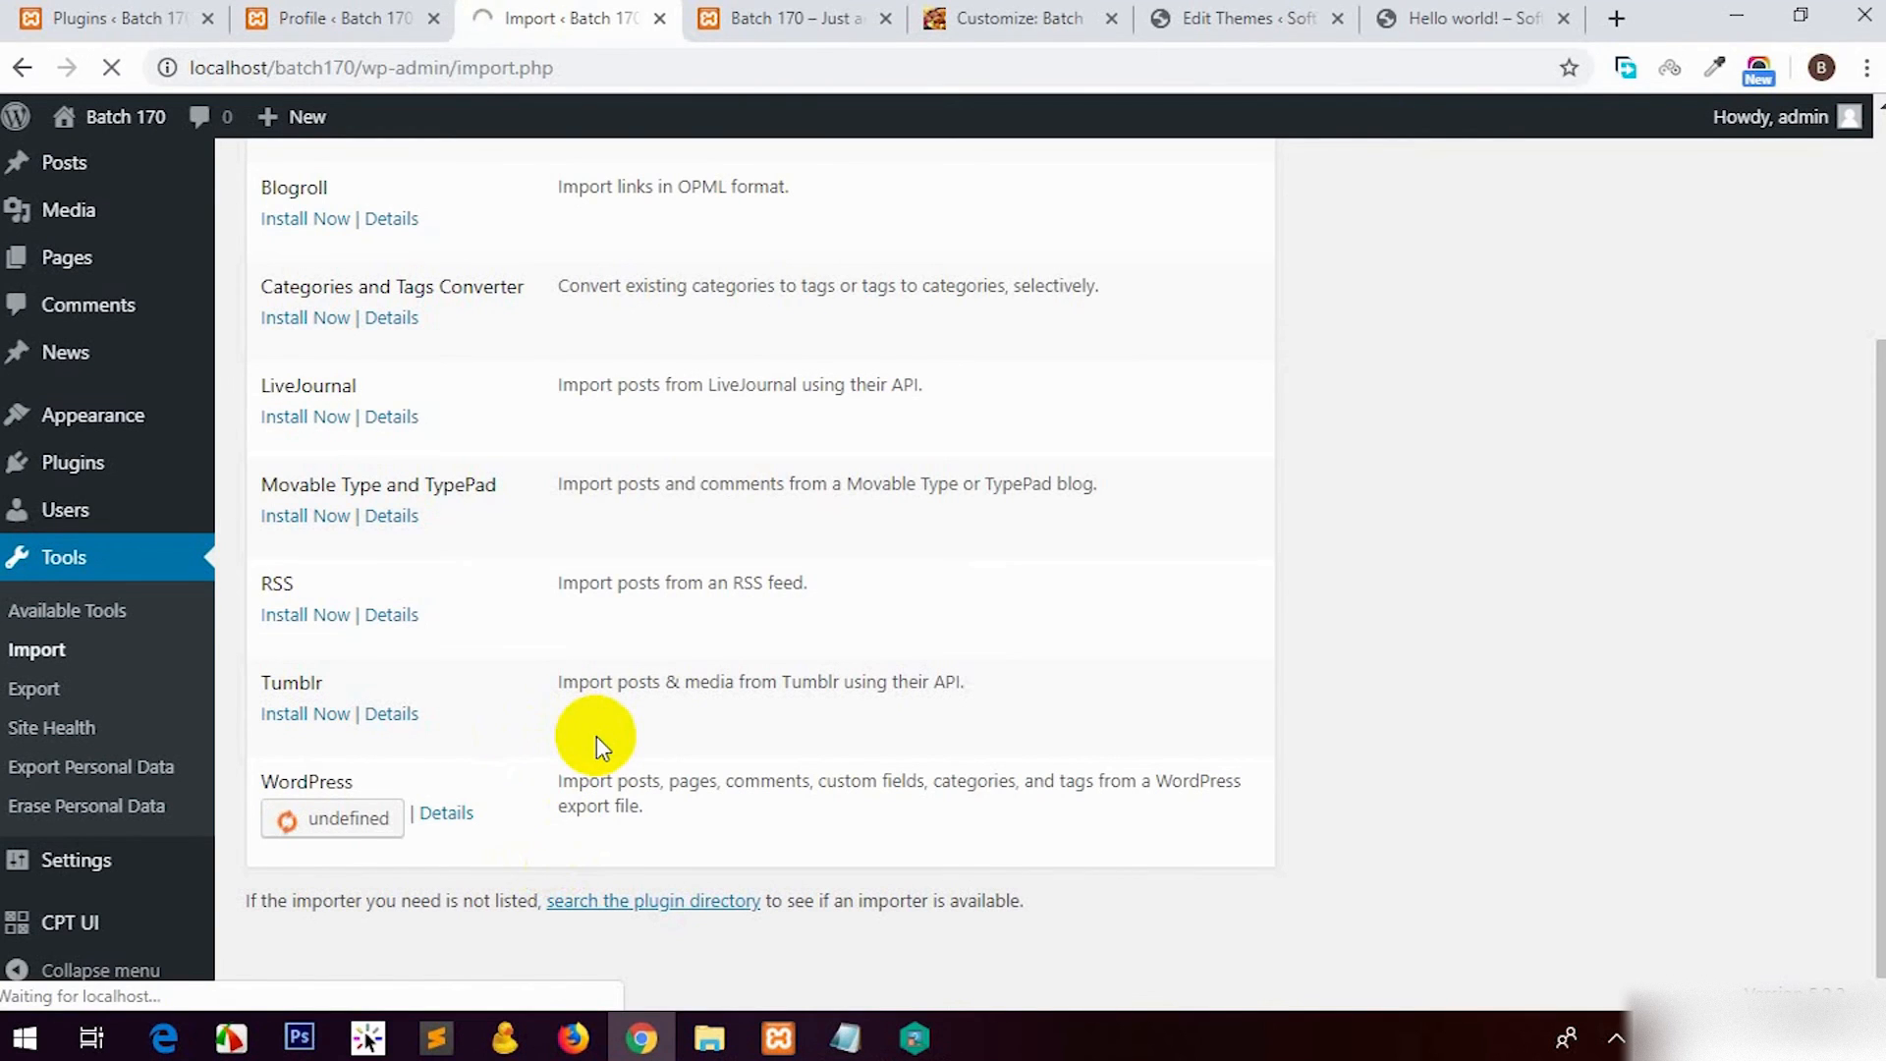
Step: Run the WordPress importer and view its file chooser, cancelling without picking a file
{"action": "left_click", "coordinate": [322, 815]}
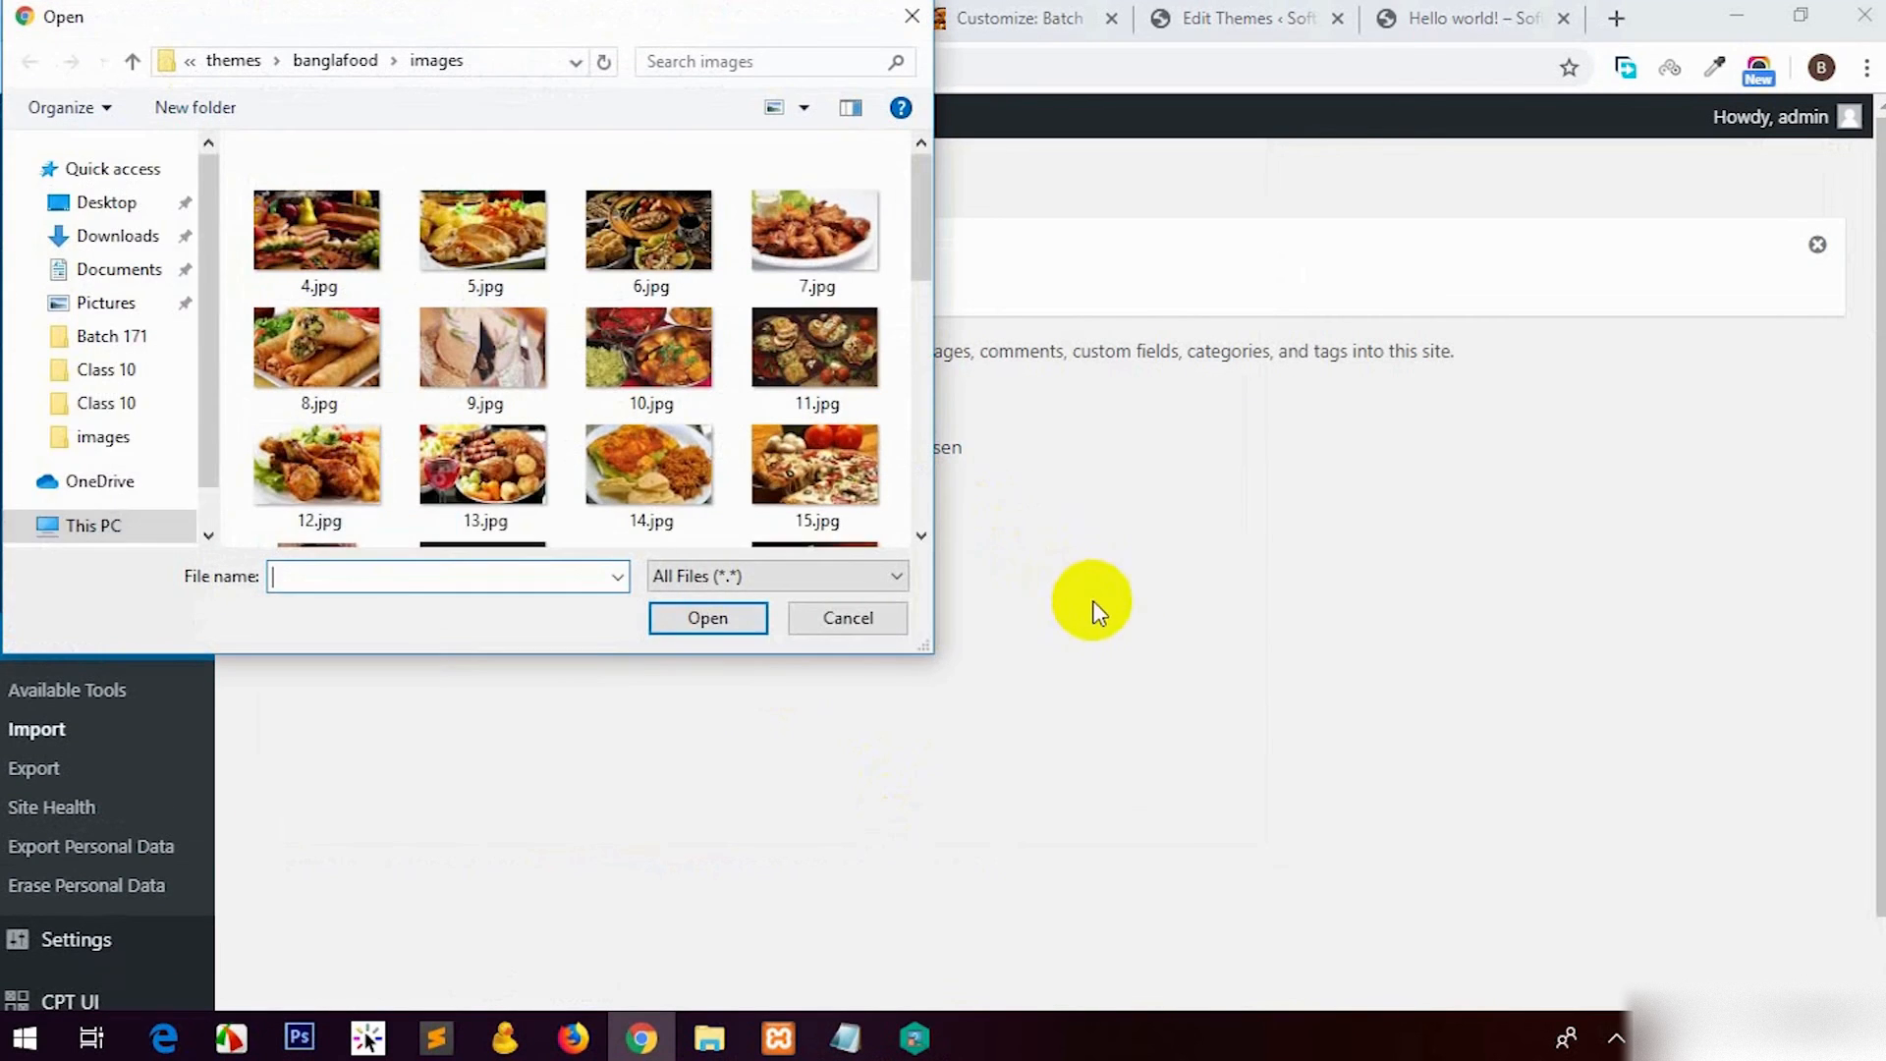
{"action": "left_click", "coordinate": [850, 618]}
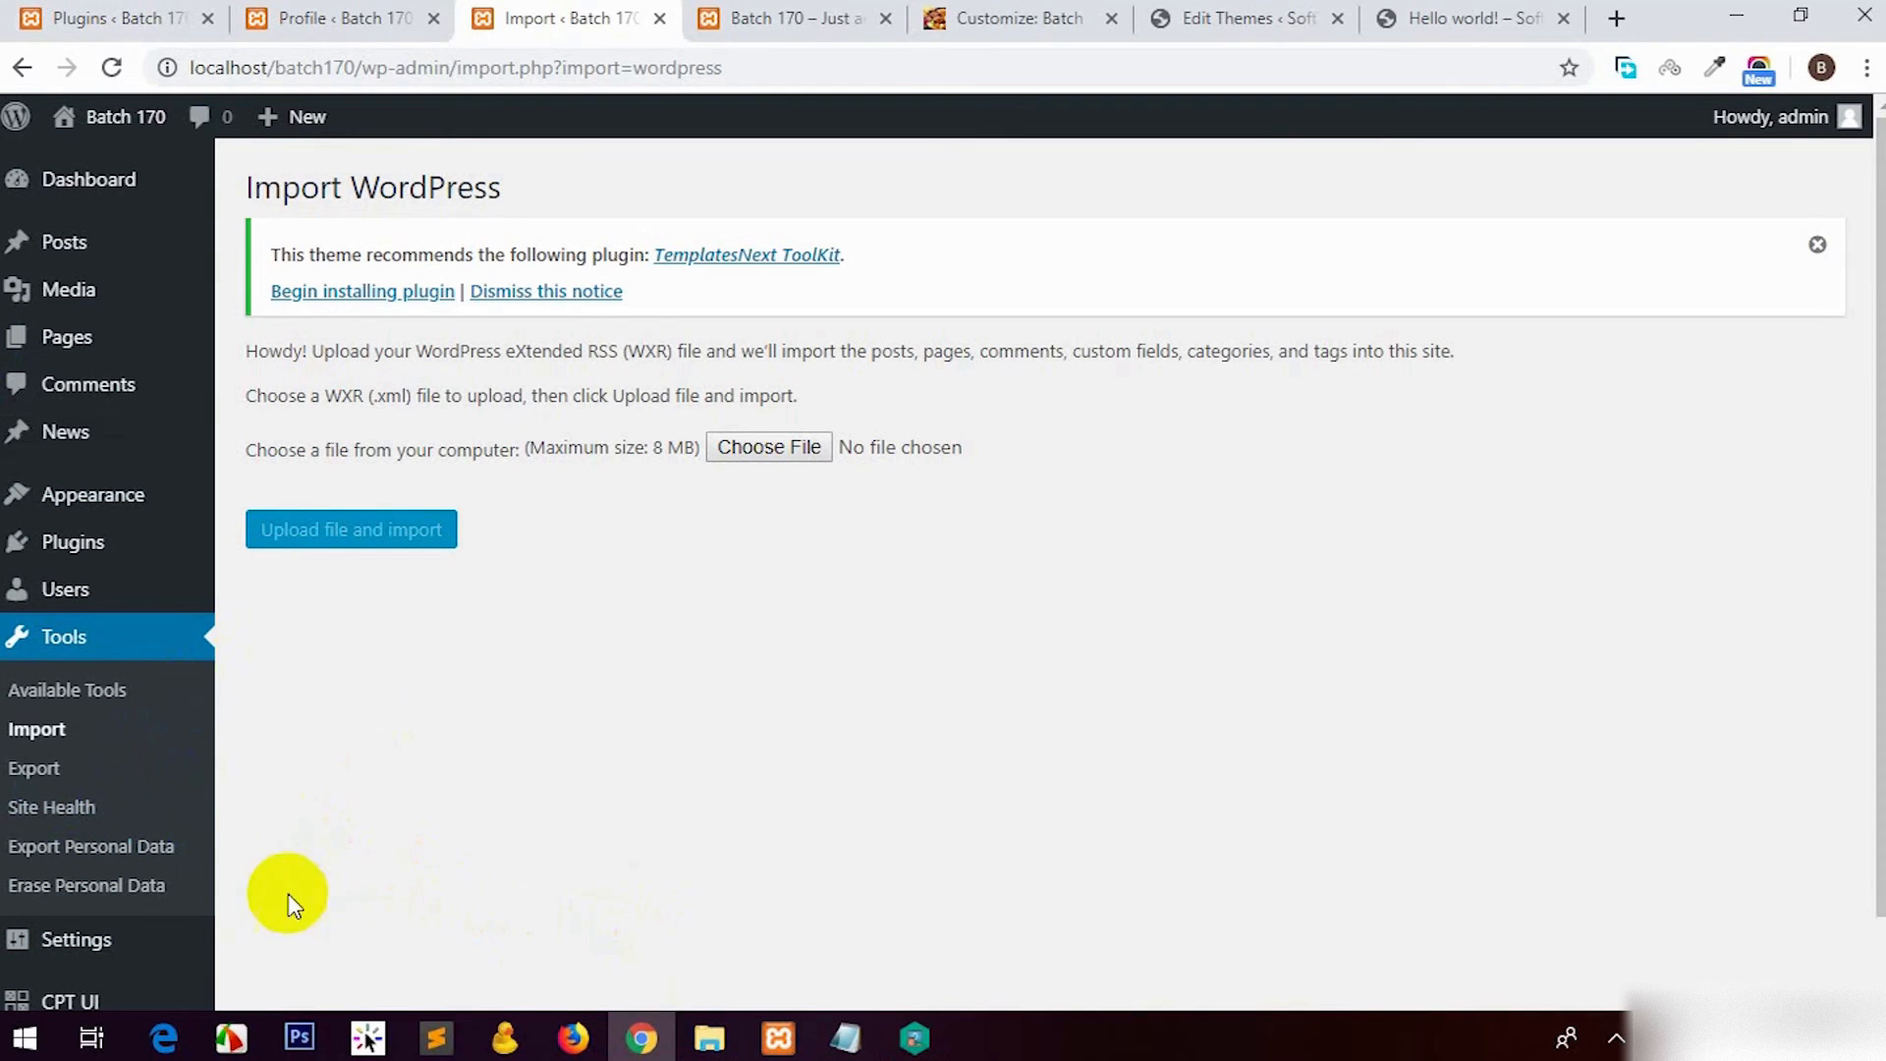
{"action": "scroll", "coordinate": [291, 903], "scroll_direction": "down", "scroll_amount": 2}
{"action": "left_click", "coordinate": [109, 742]}
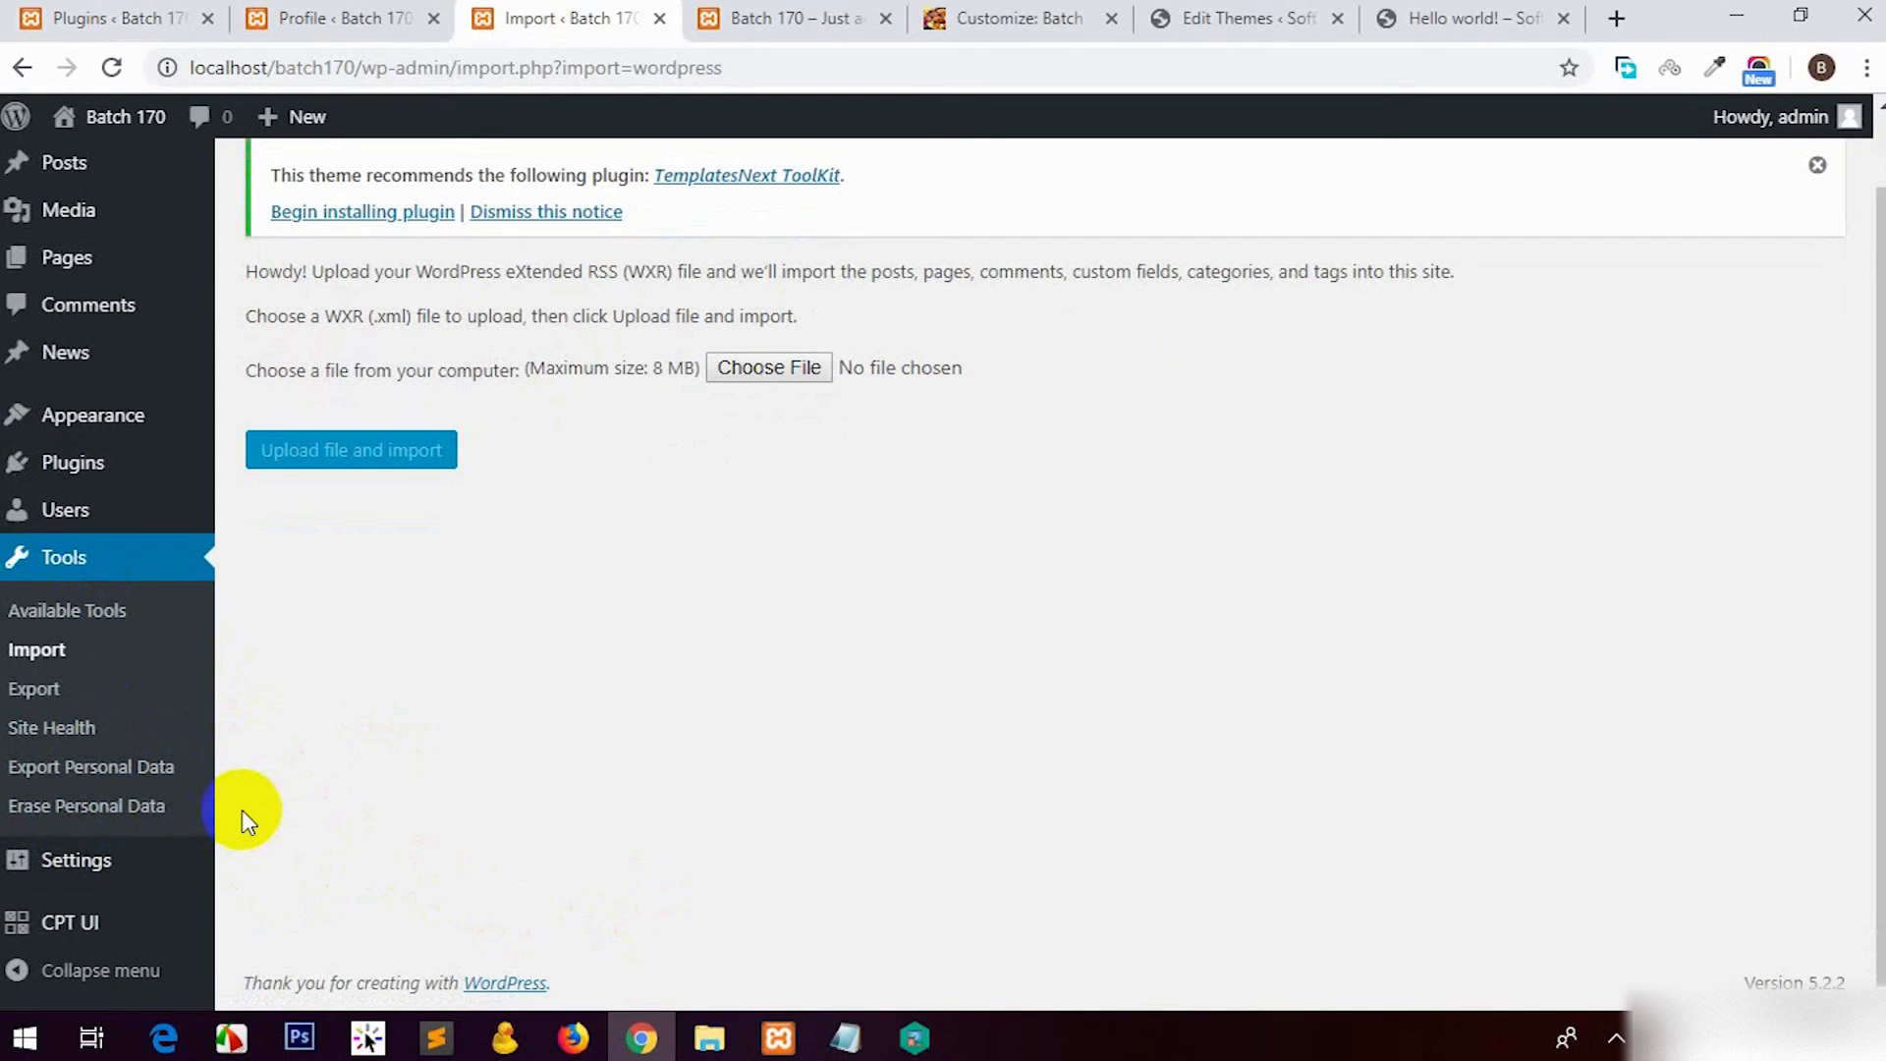
Step: Open the site's General Settings and examine the Site Title and Tagline fields
{"action": "left_click", "coordinate": [123, 864]}
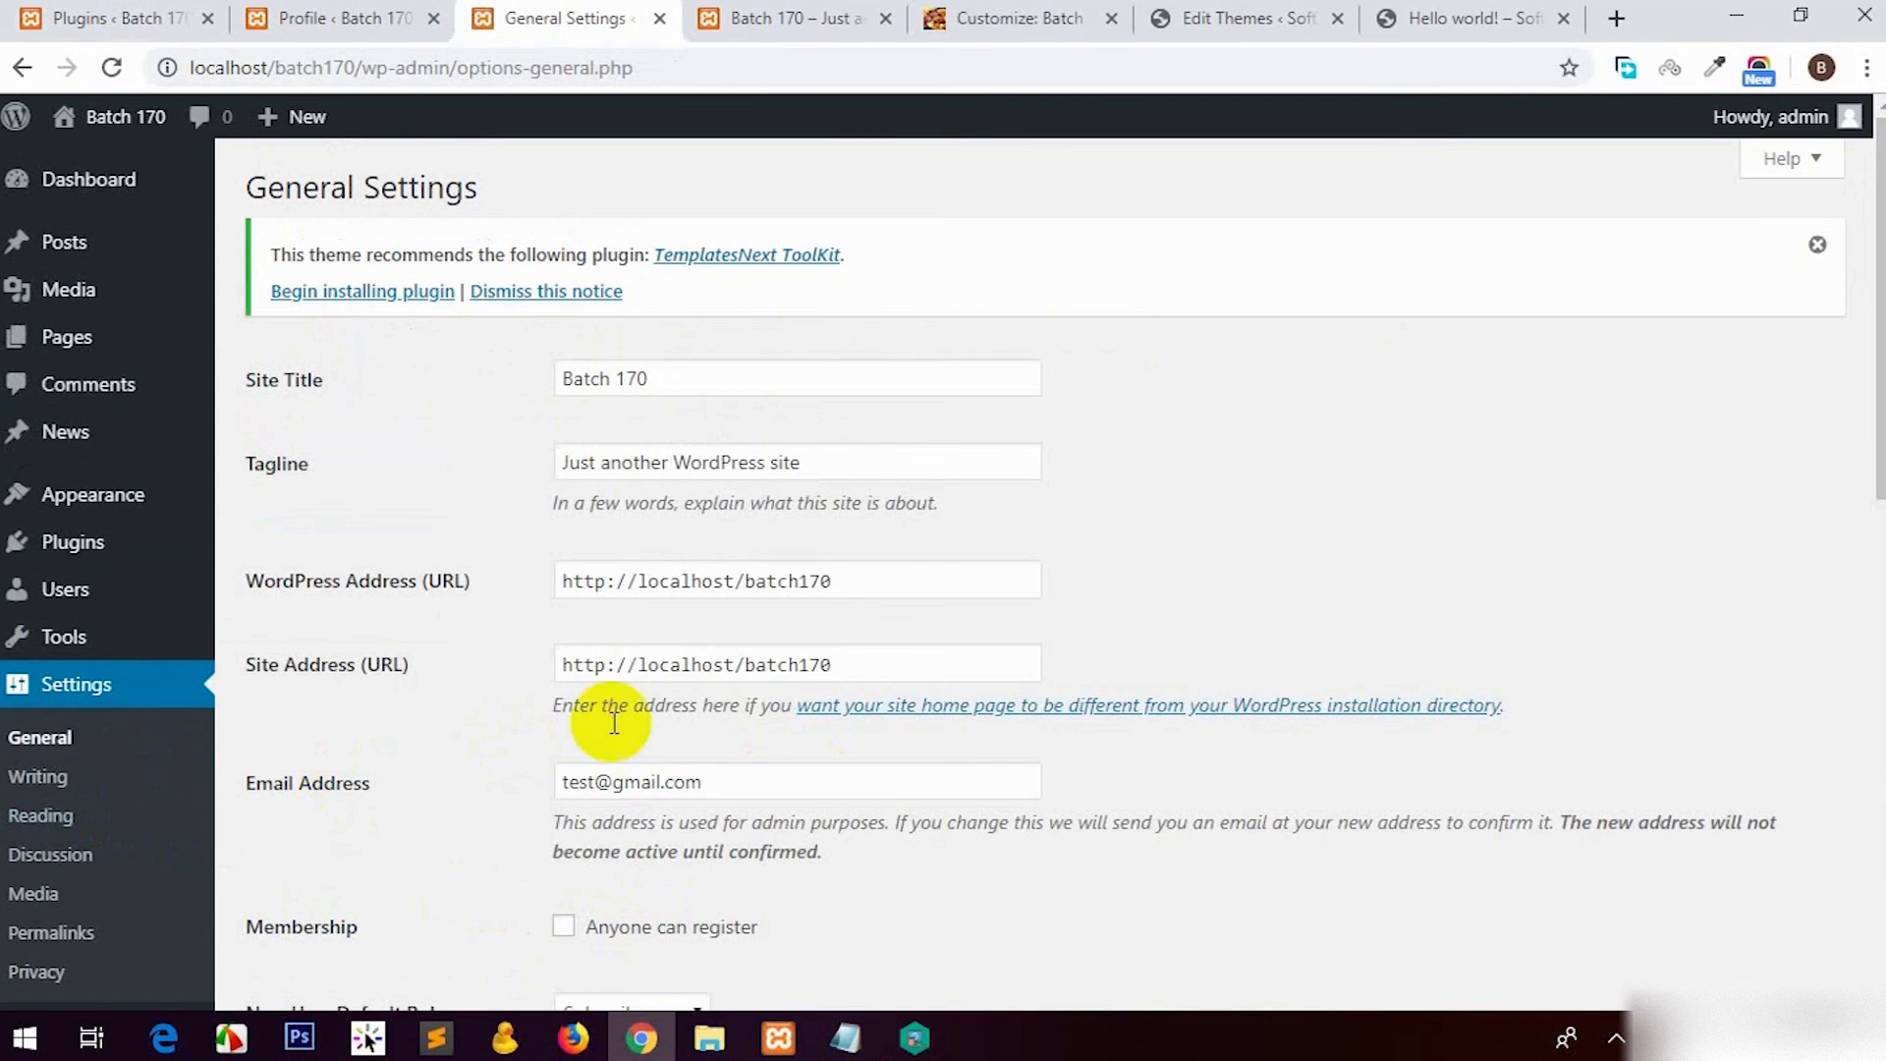
{"action": "triple_click", "coordinate": [737, 379]}
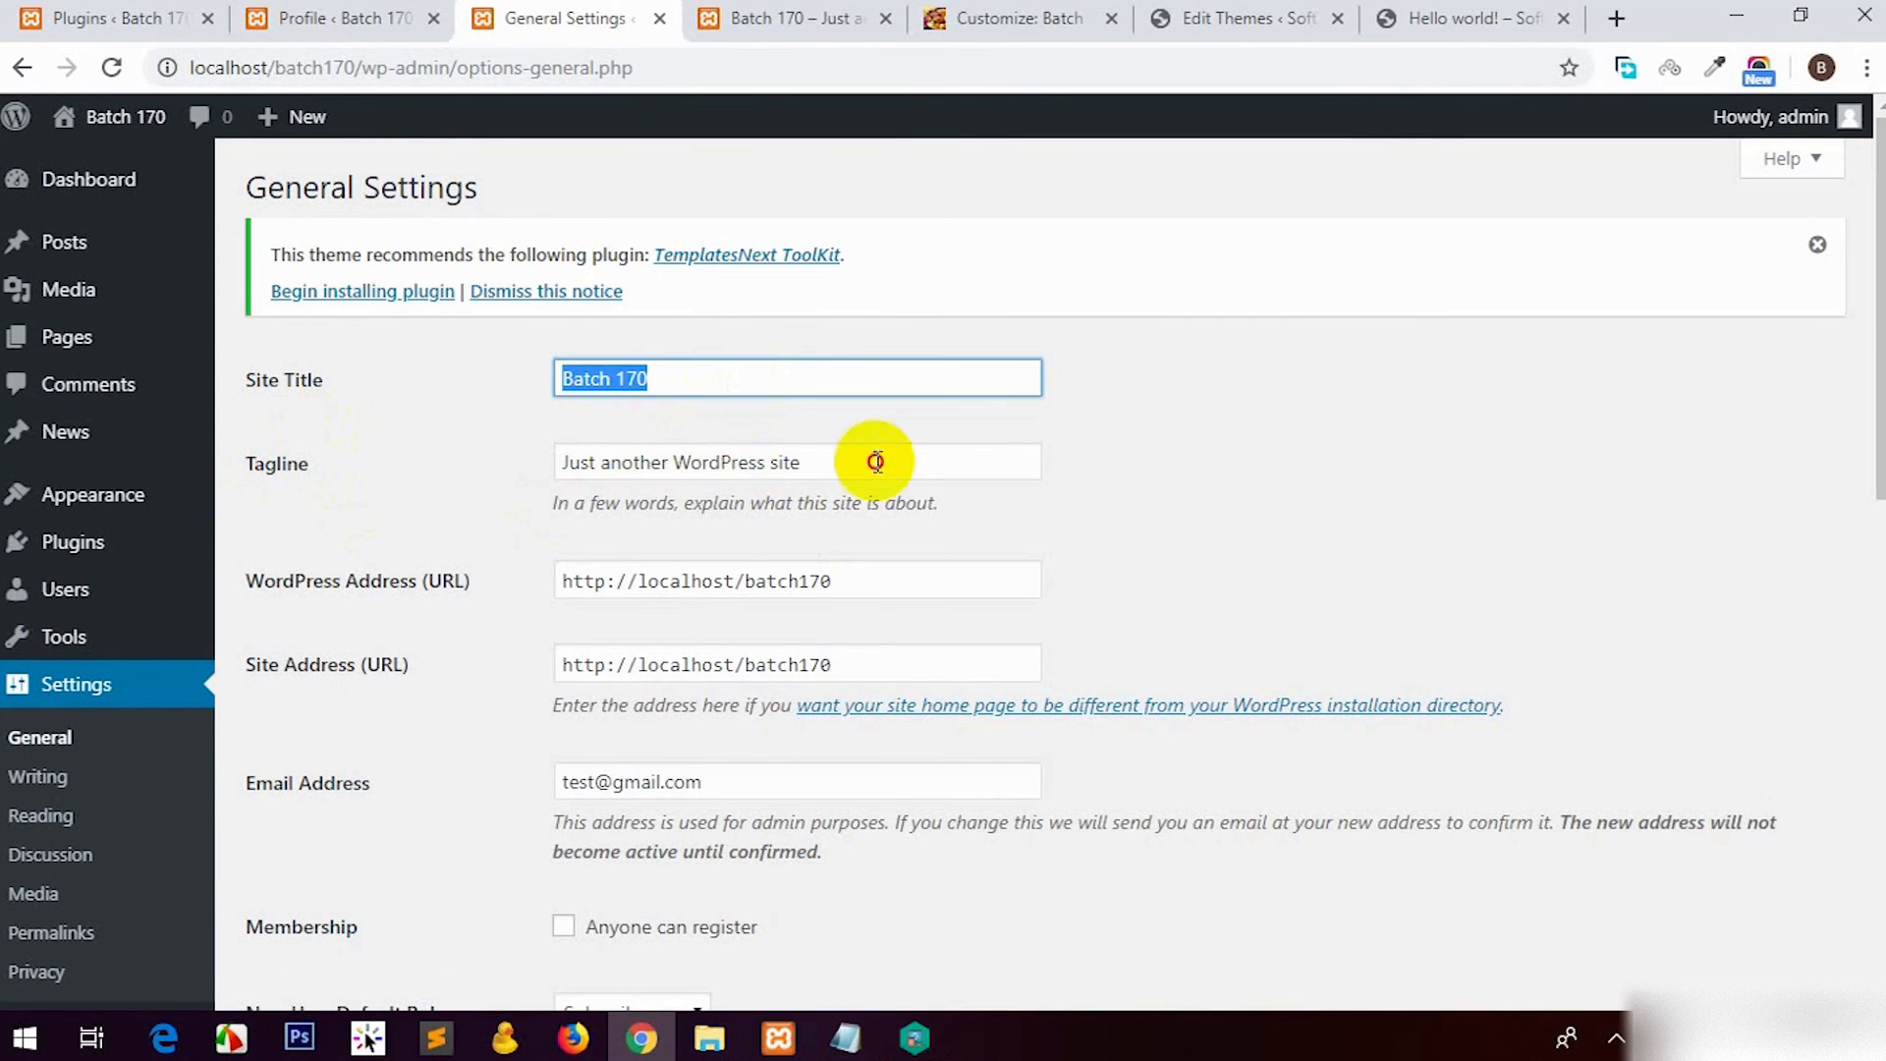
{"action": "triple_click", "coordinate": [871, 462]}
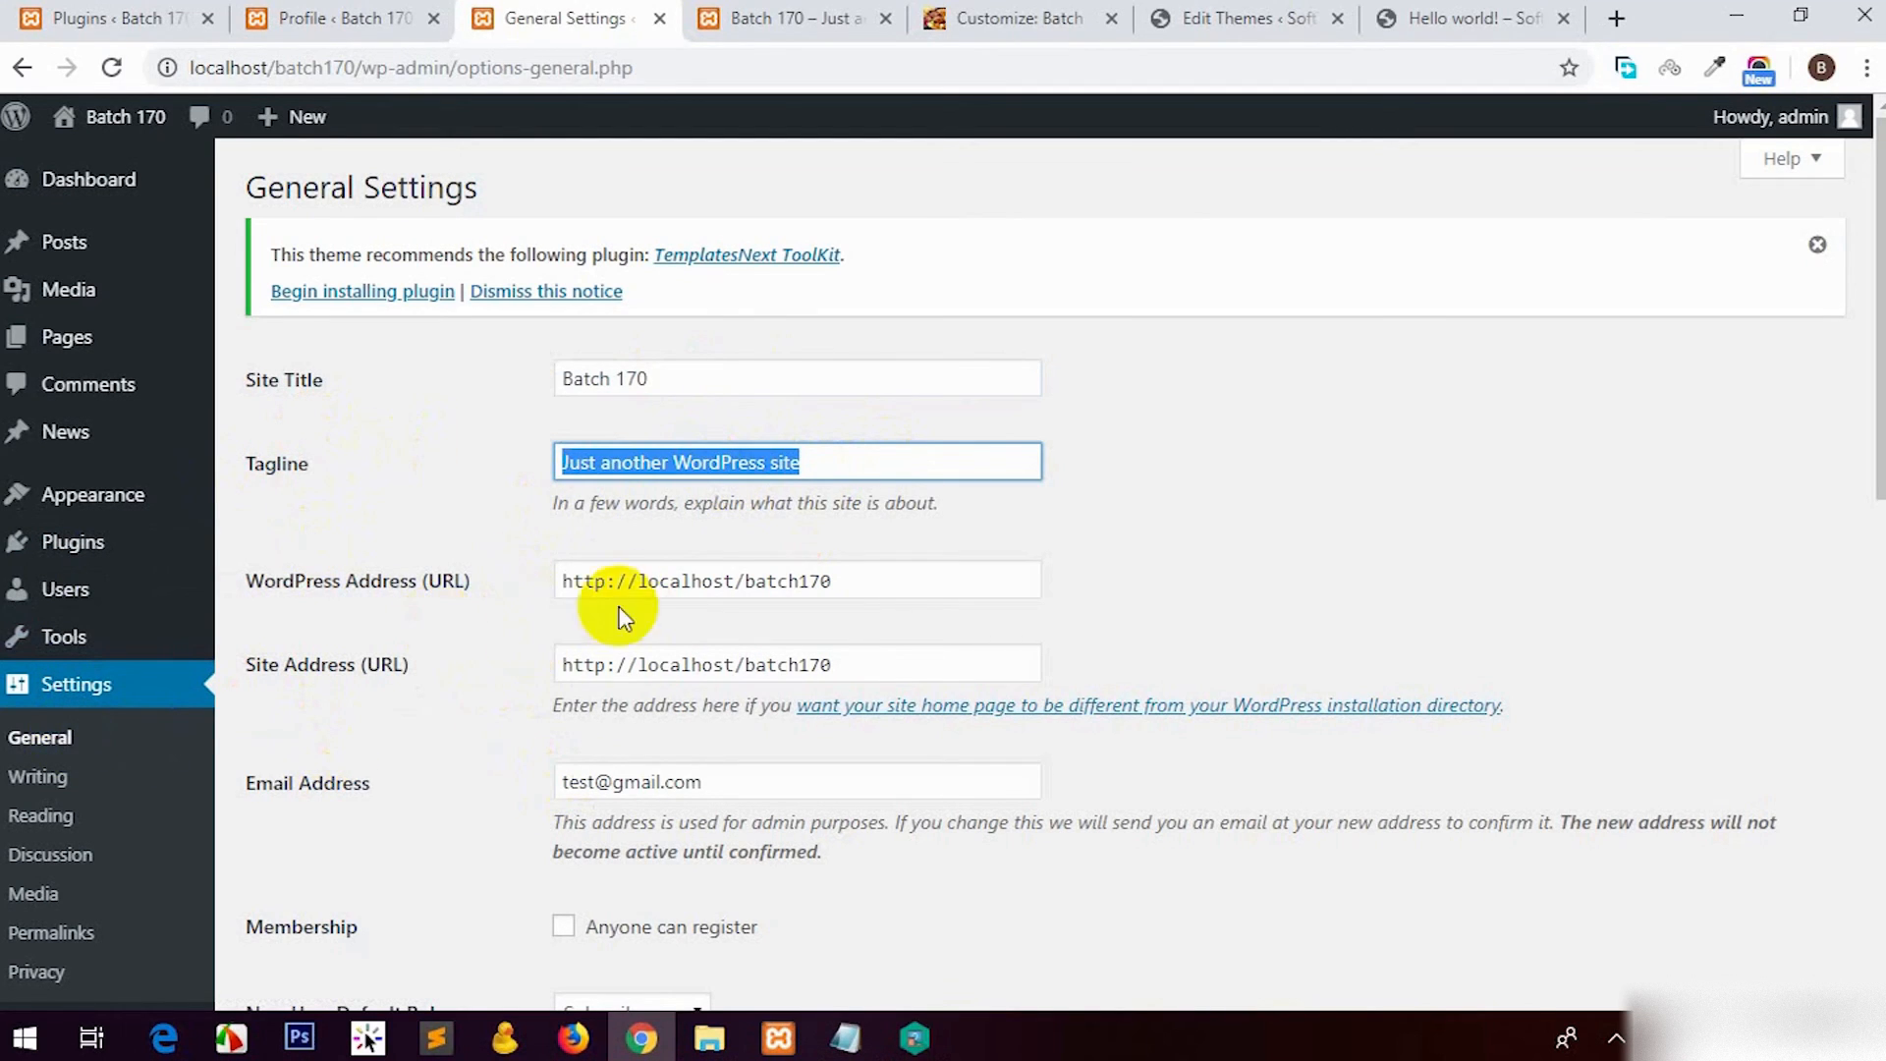
Step: Examine and compare the WordPress Address (URL) and Site Address (URL) fields without changing them
{"action": "left_click_drag", "start_coordinate": [627, 581], "coordinate": [973, 575]}
{"action": "left_click_drag", "start_coordinate": [630, 665], "coordinate": [1044, 715]}
{"action": "left_click", "coordinate": [1151, 641]}
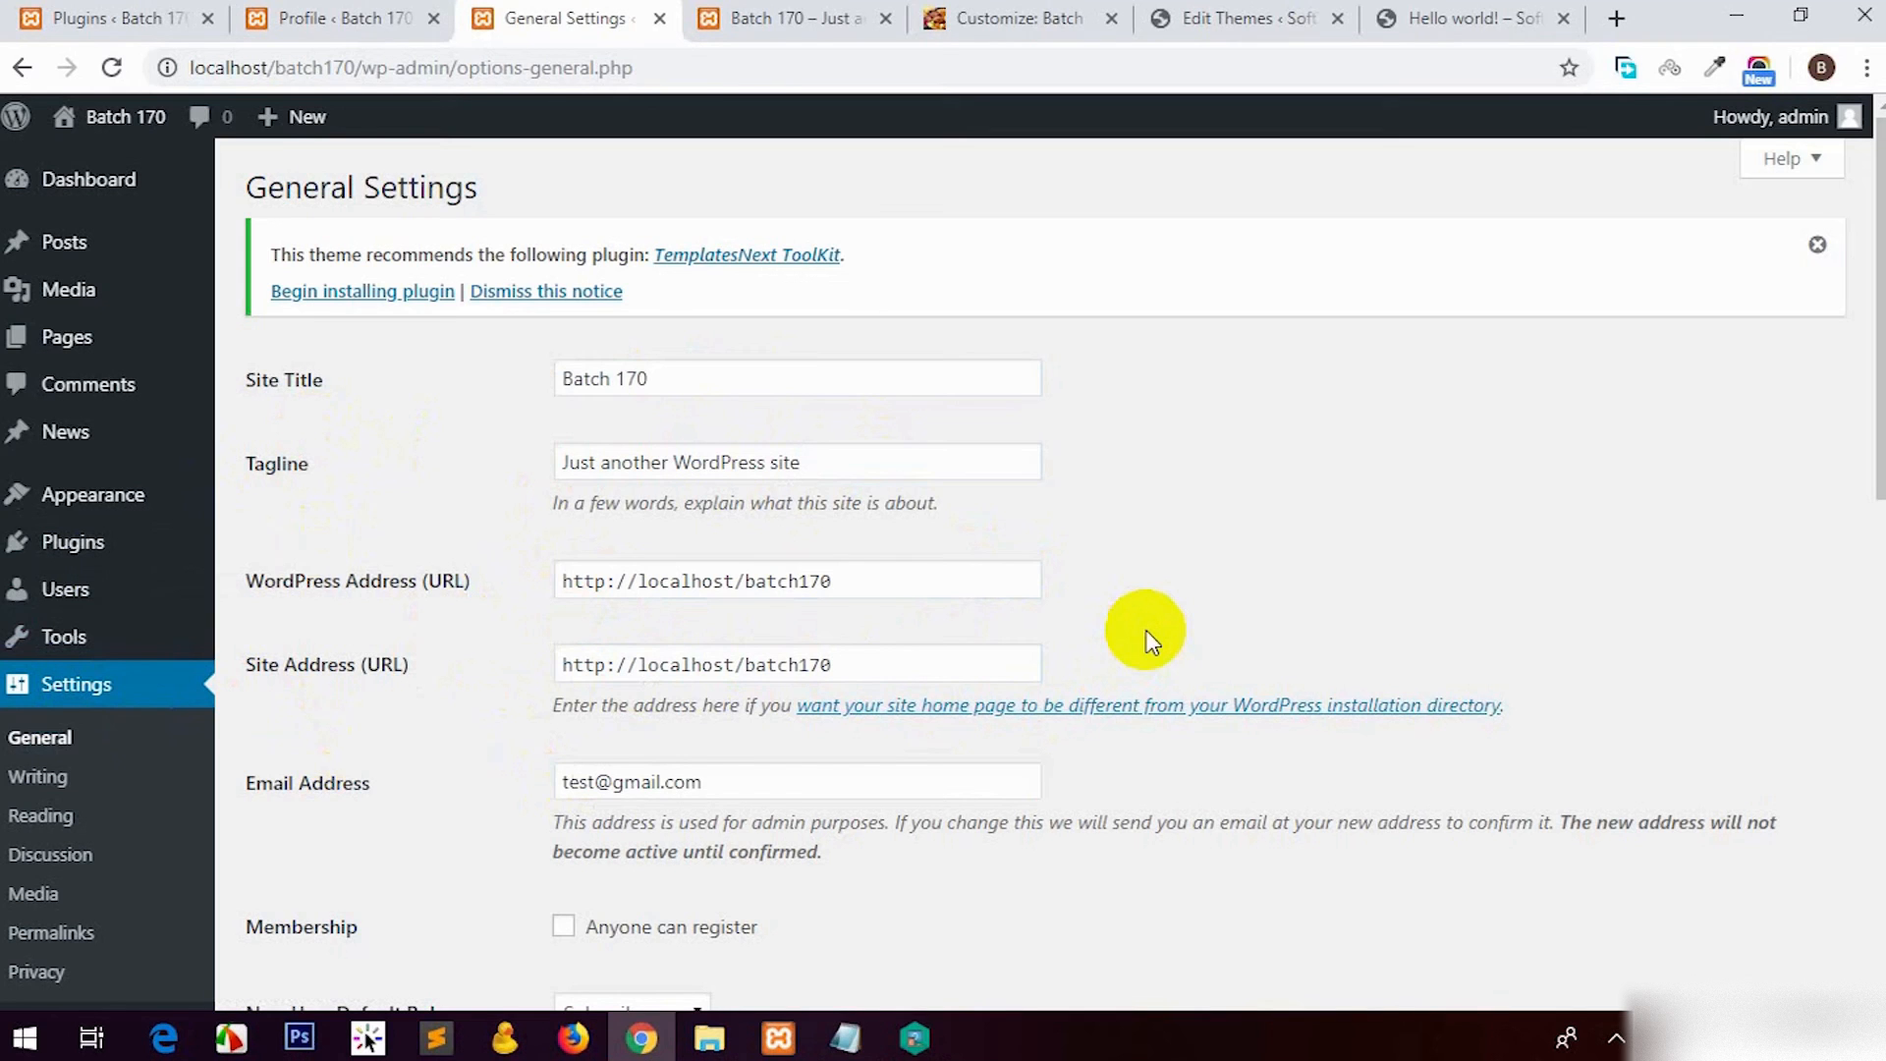
{"action": "left_click", "coordinate": [377, 579]}
{"action": "left_click_drag", "start_coordinate": [865, 675], "coordinate": [681, 667]}
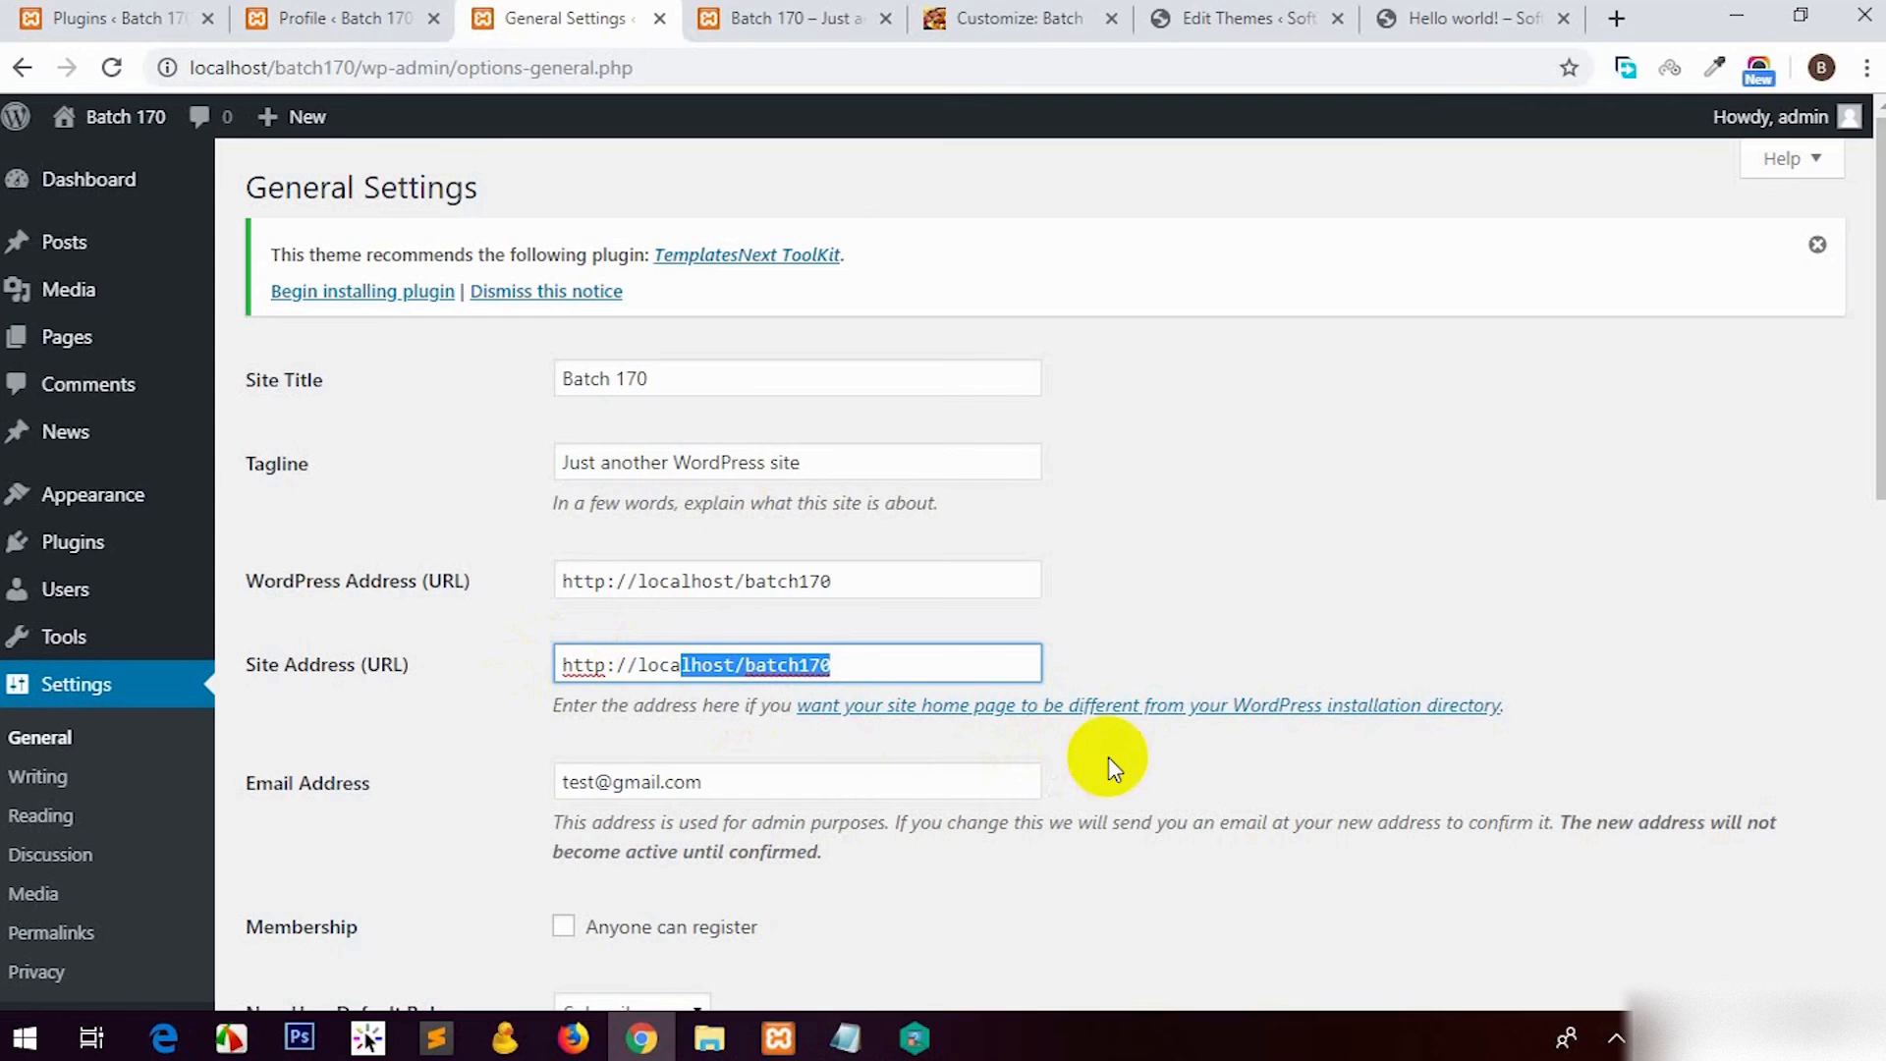
{"action": "left_click", "coordinate": [1375, 588]}
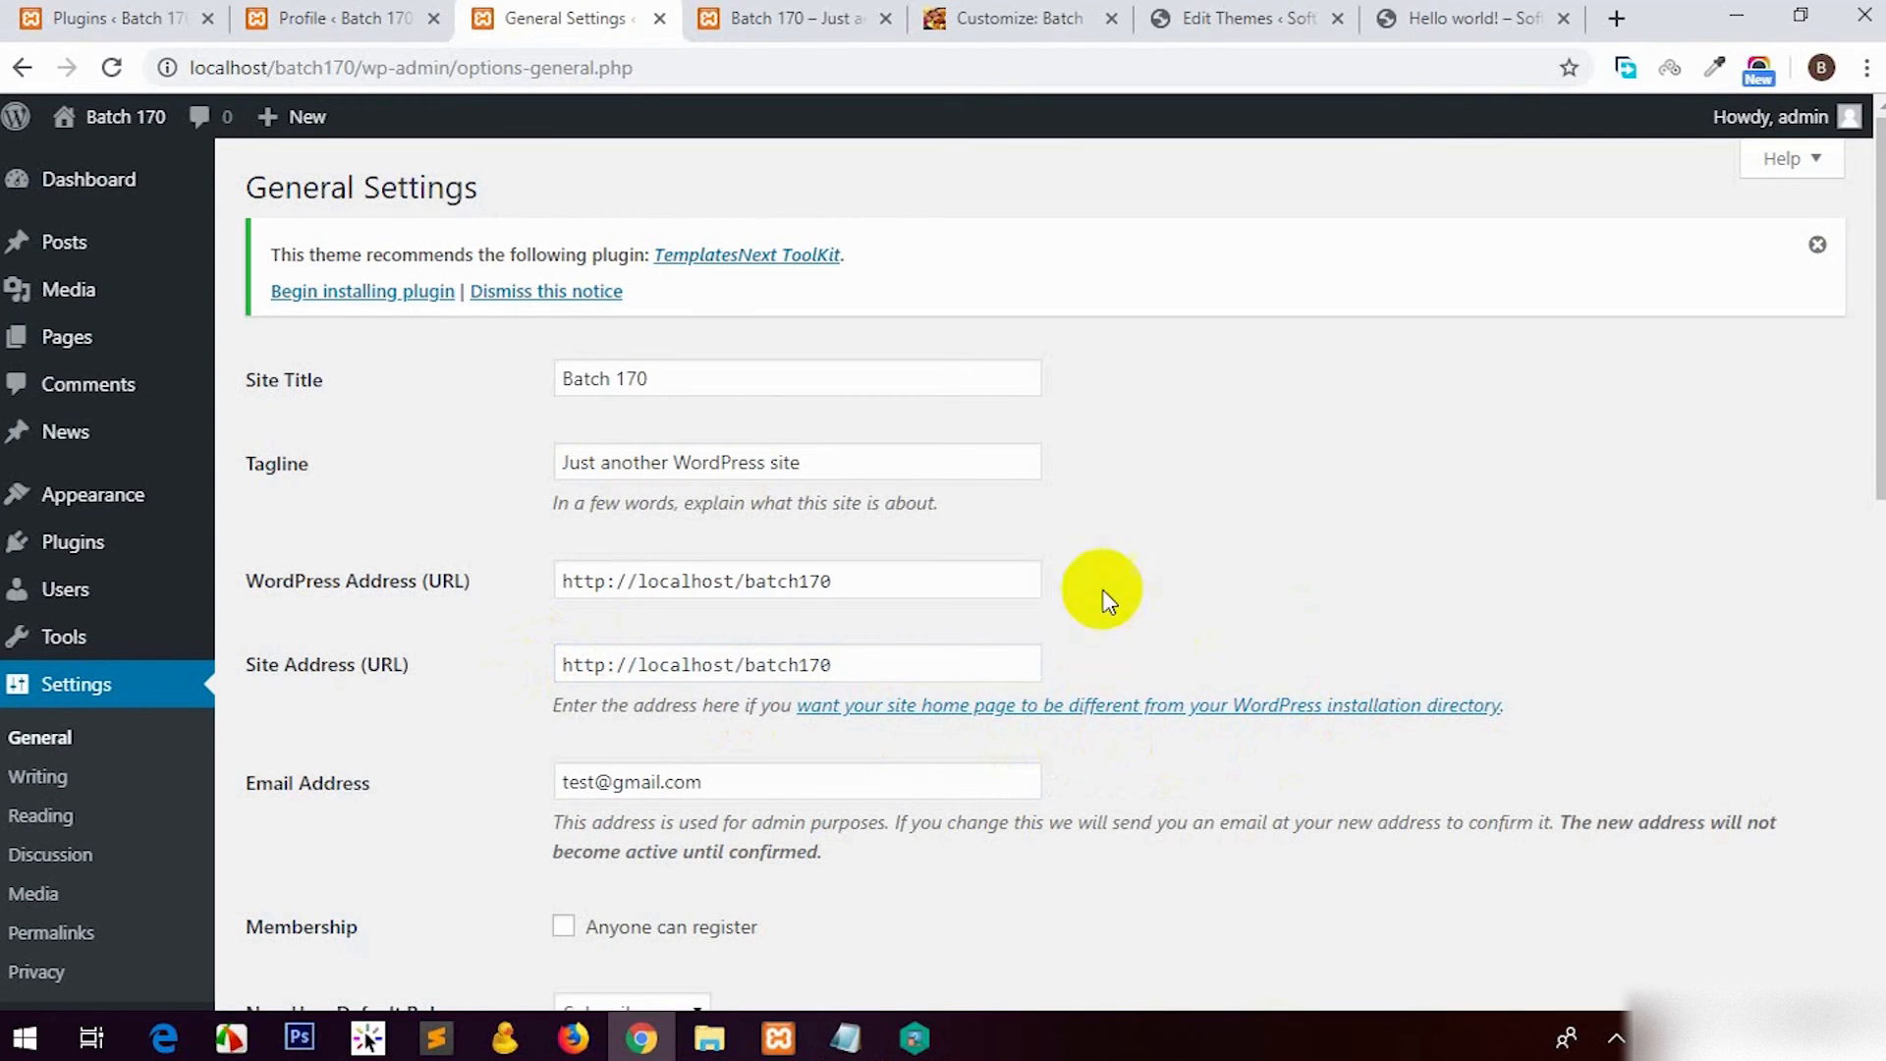
{"action": "left_click", "coordinate": [447, 575]}
{"action": "left_click_drag", "start_coordinate": [835, 664], "coordinate": [558, 665]}
{"action": "left_click", "coordinate": [1538, 506]}
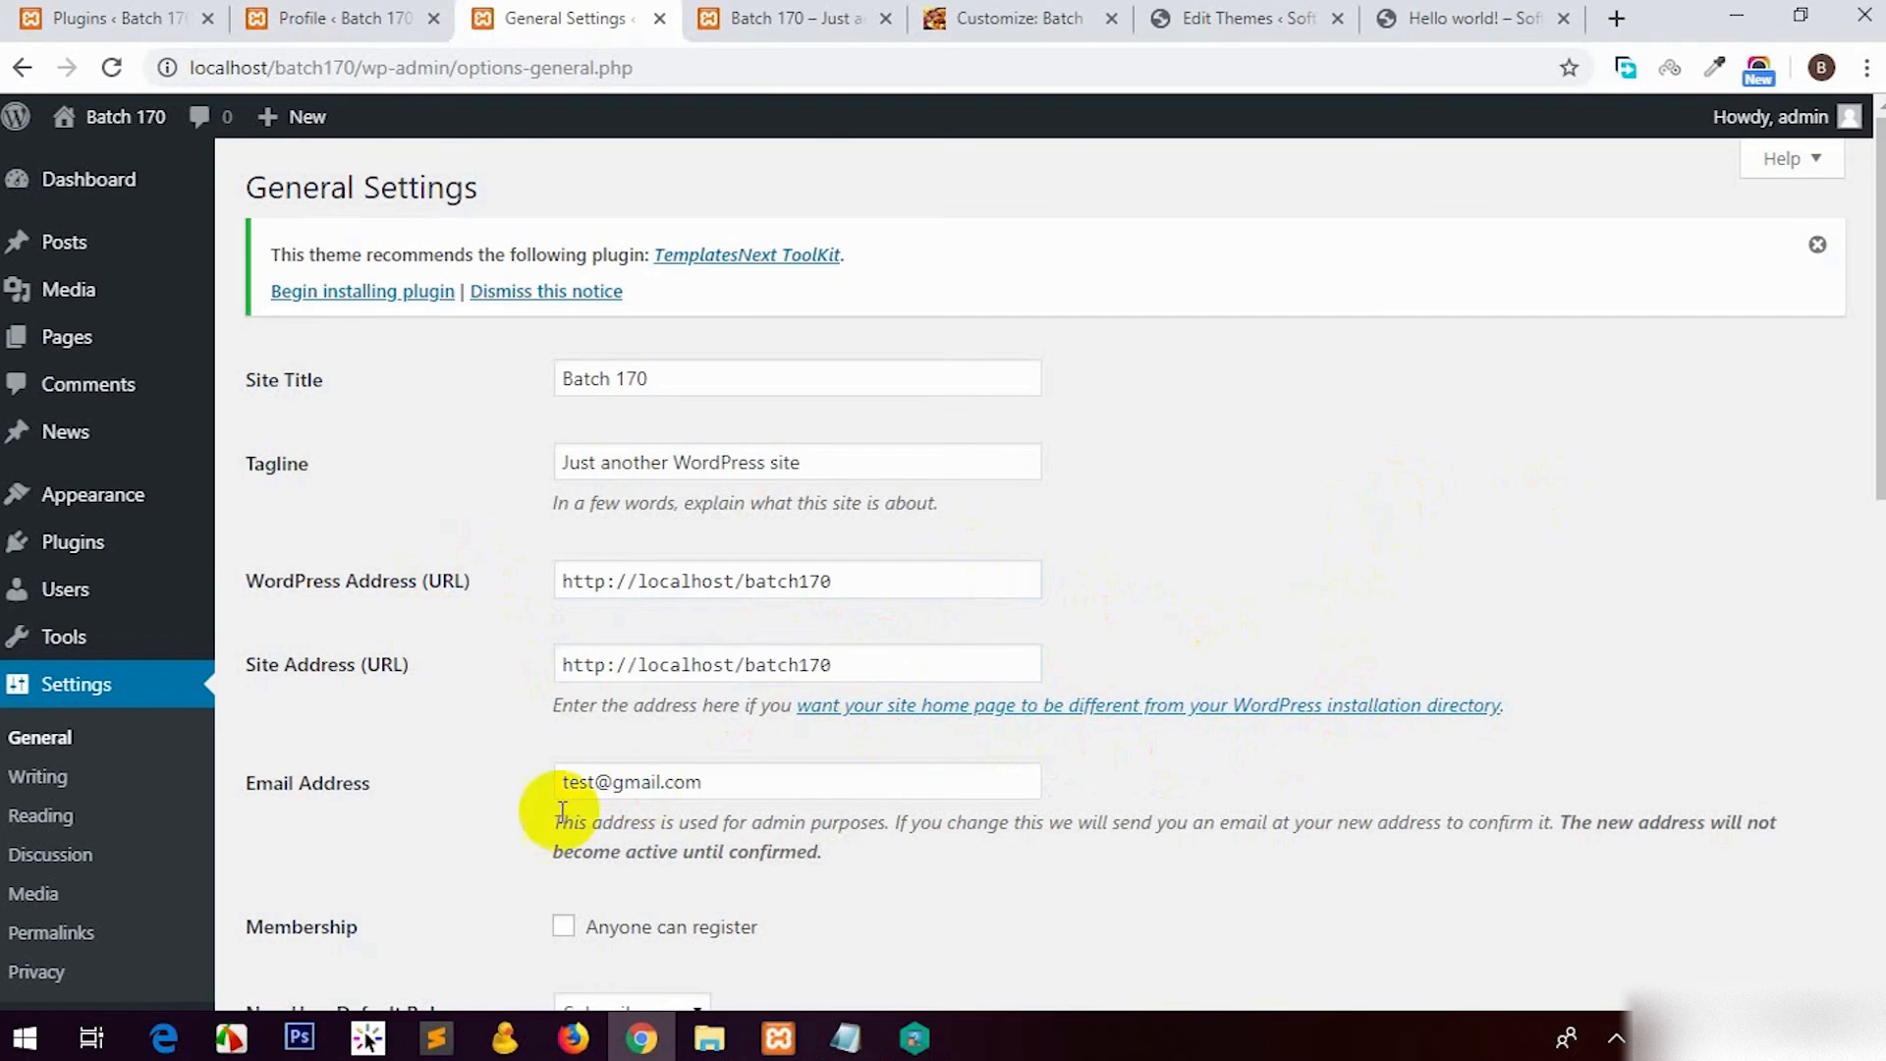
{"action": "scroll", "coordinate": [547, 806], "scroll_direction": "down", "scroll_amount": 1}
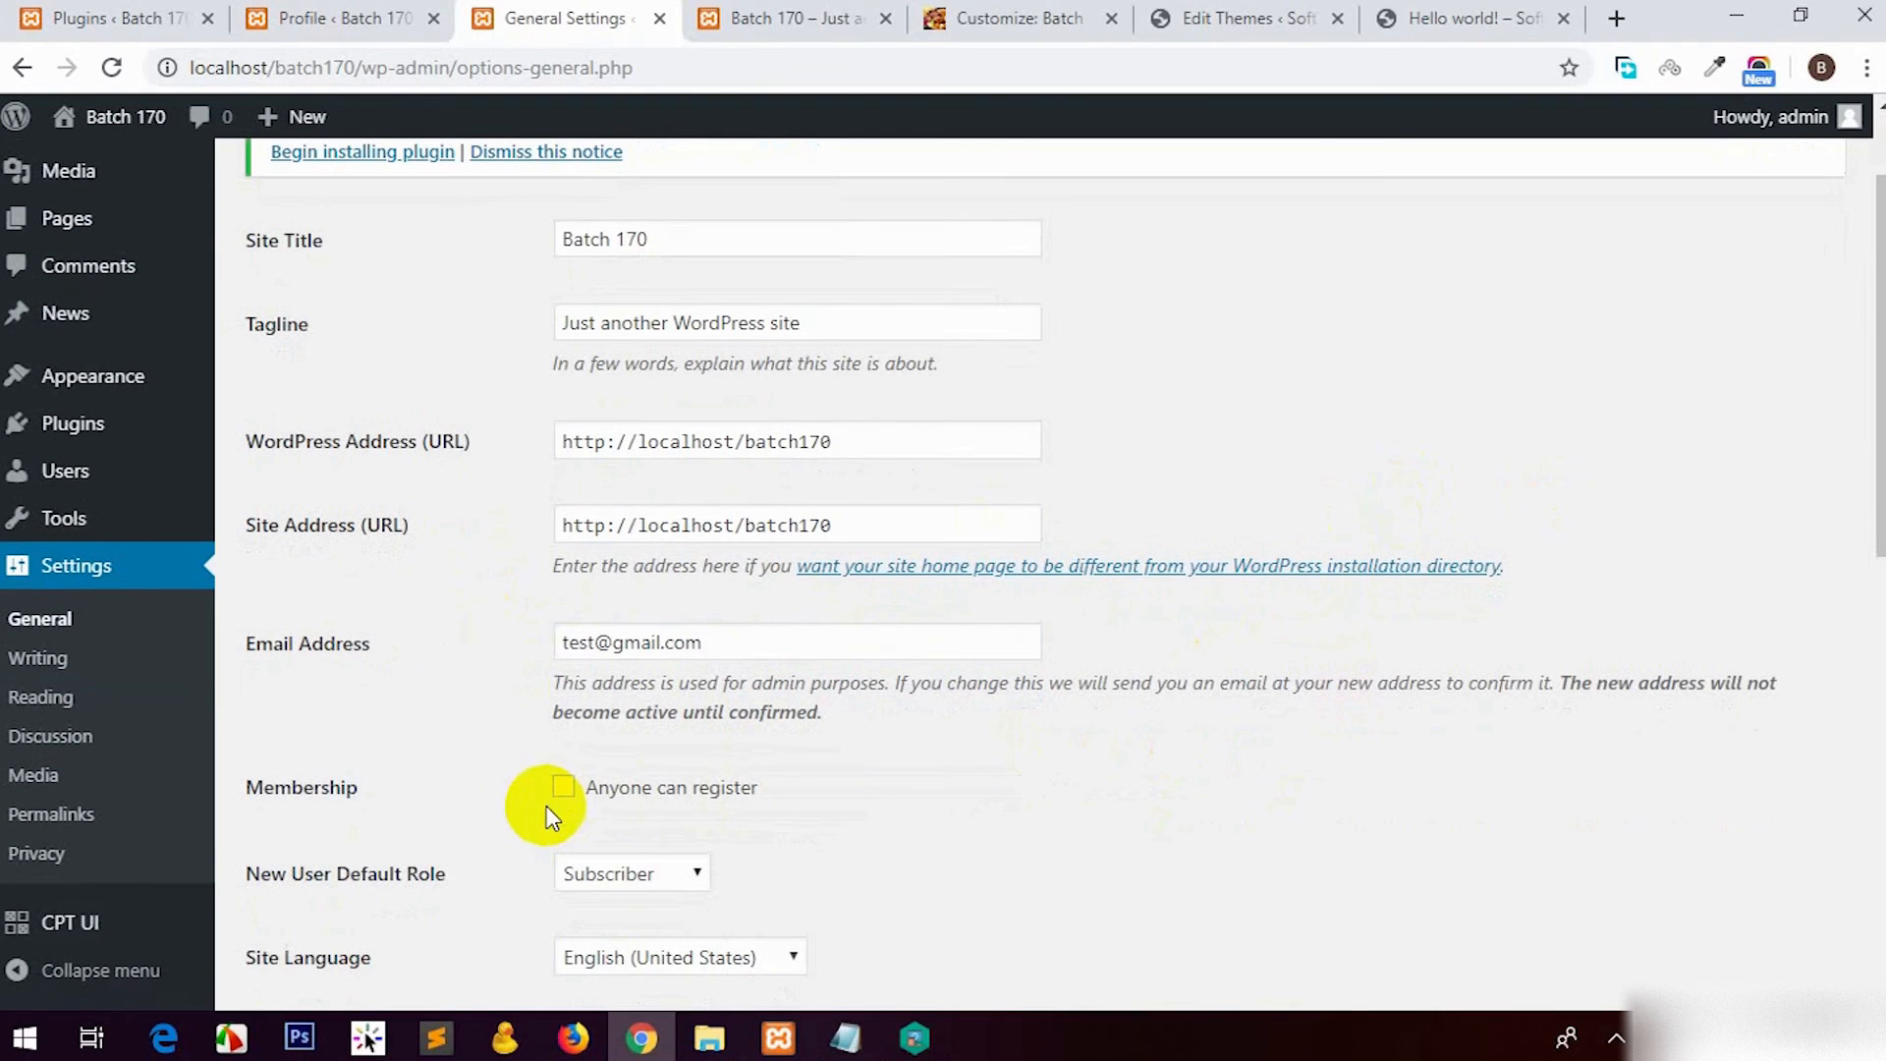
{"action": "left_click", "coordinate": [879, 525]}
{"action": "left_click", "coordinate": [446, 478]}
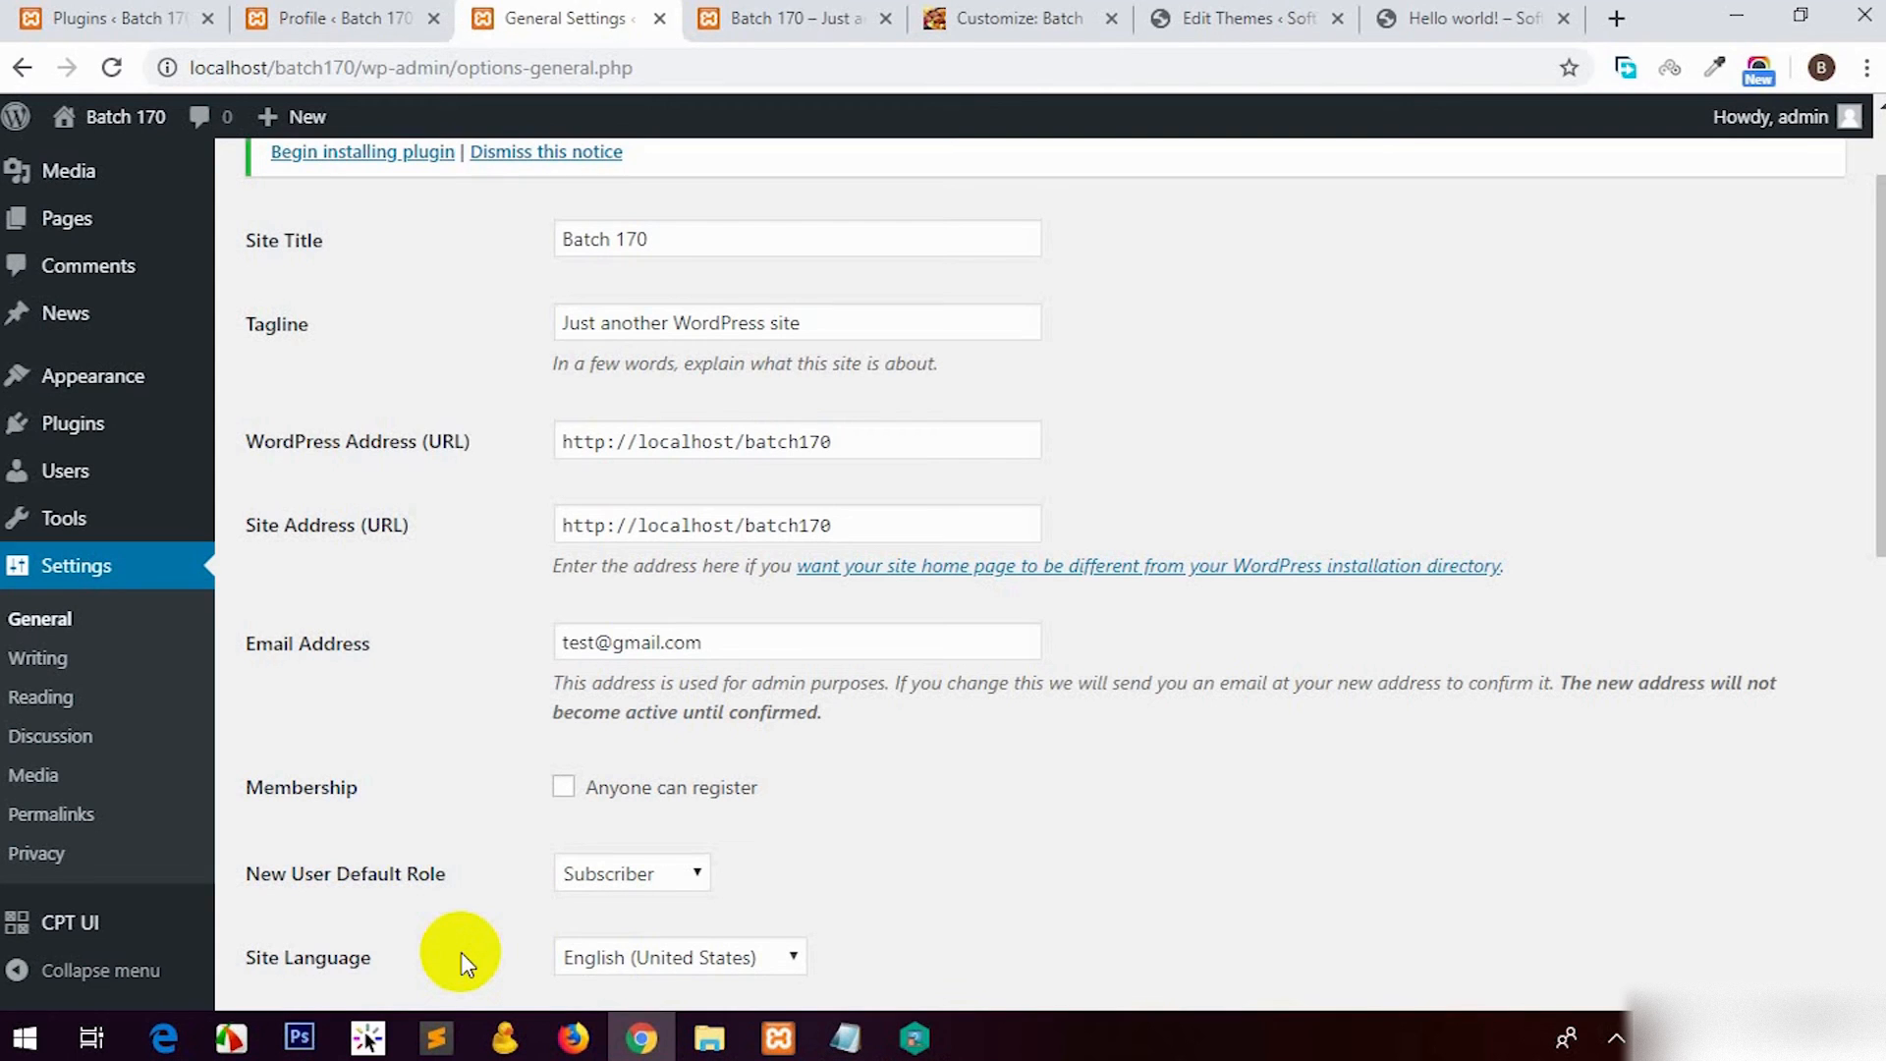
{"action": "right_click", "coordinate": [1169, 348]}
{"action": "left_click", "coordinate": [1257, 664]}
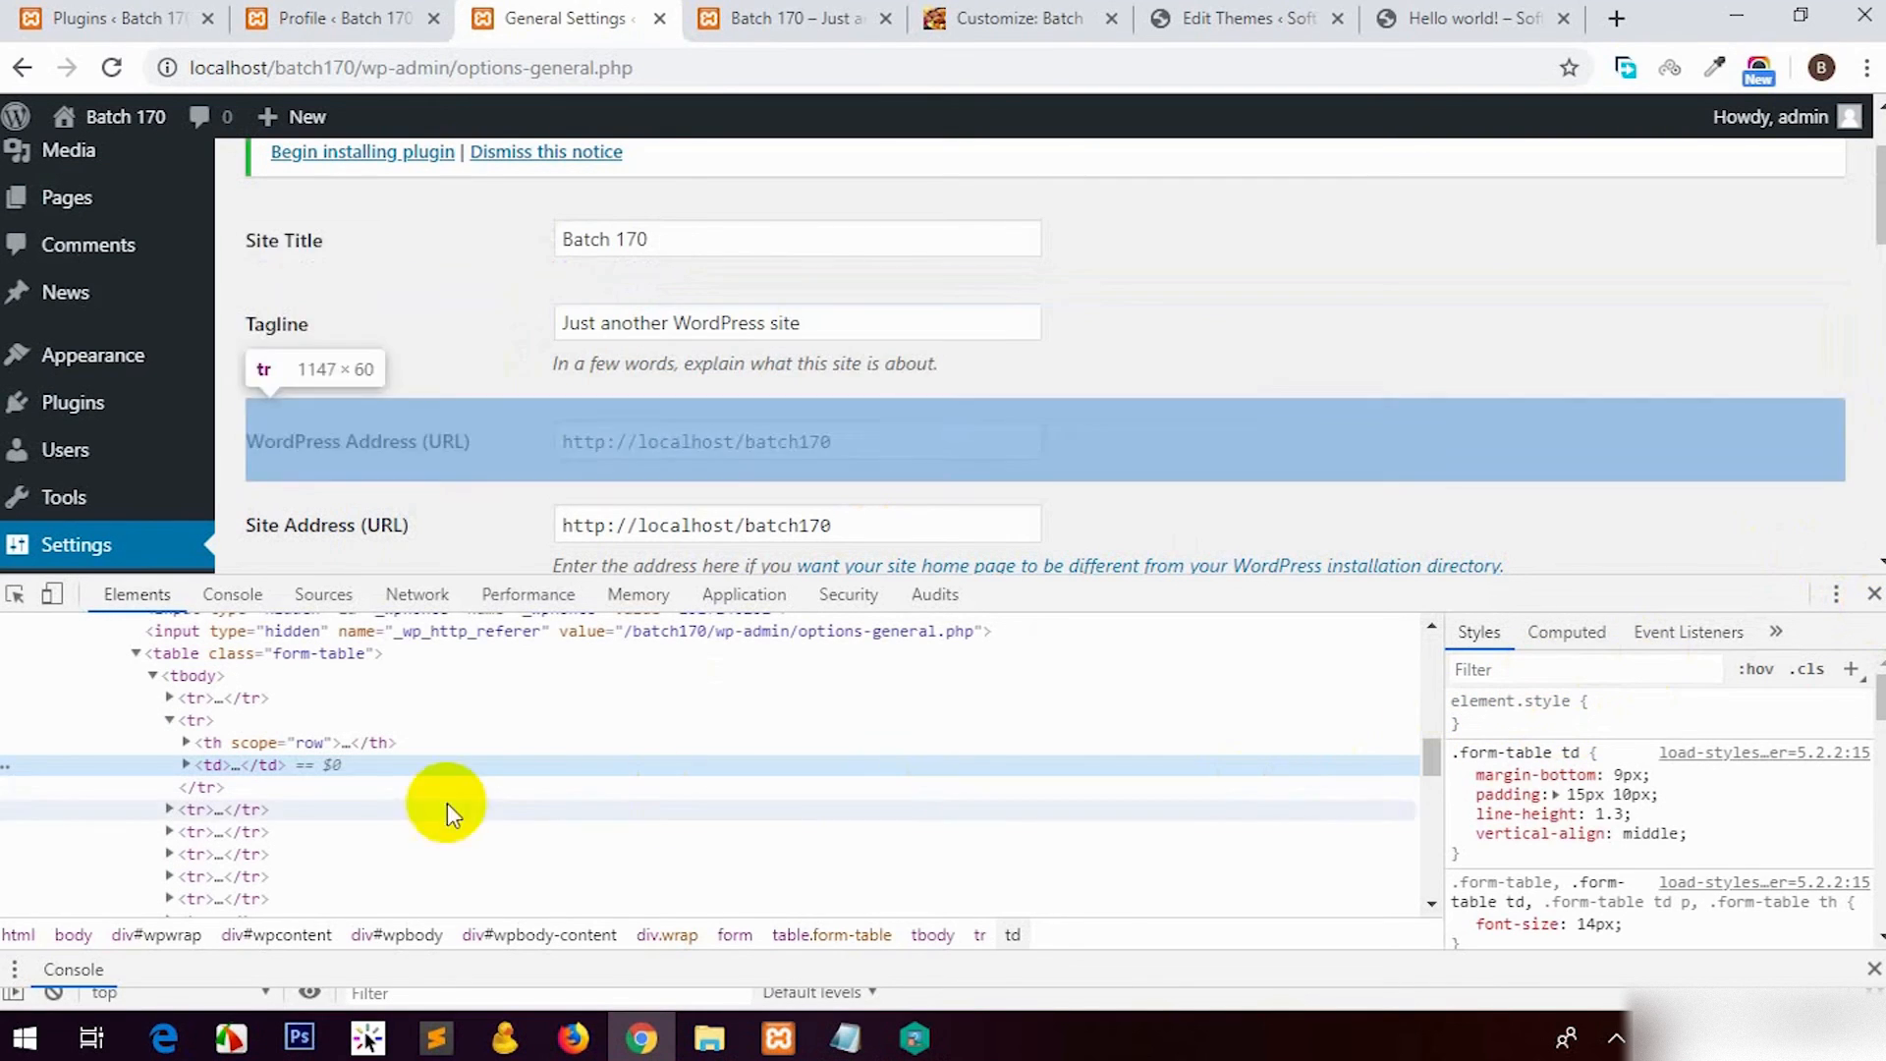
{"action": "left_click", "coordinate": [306, 595]}
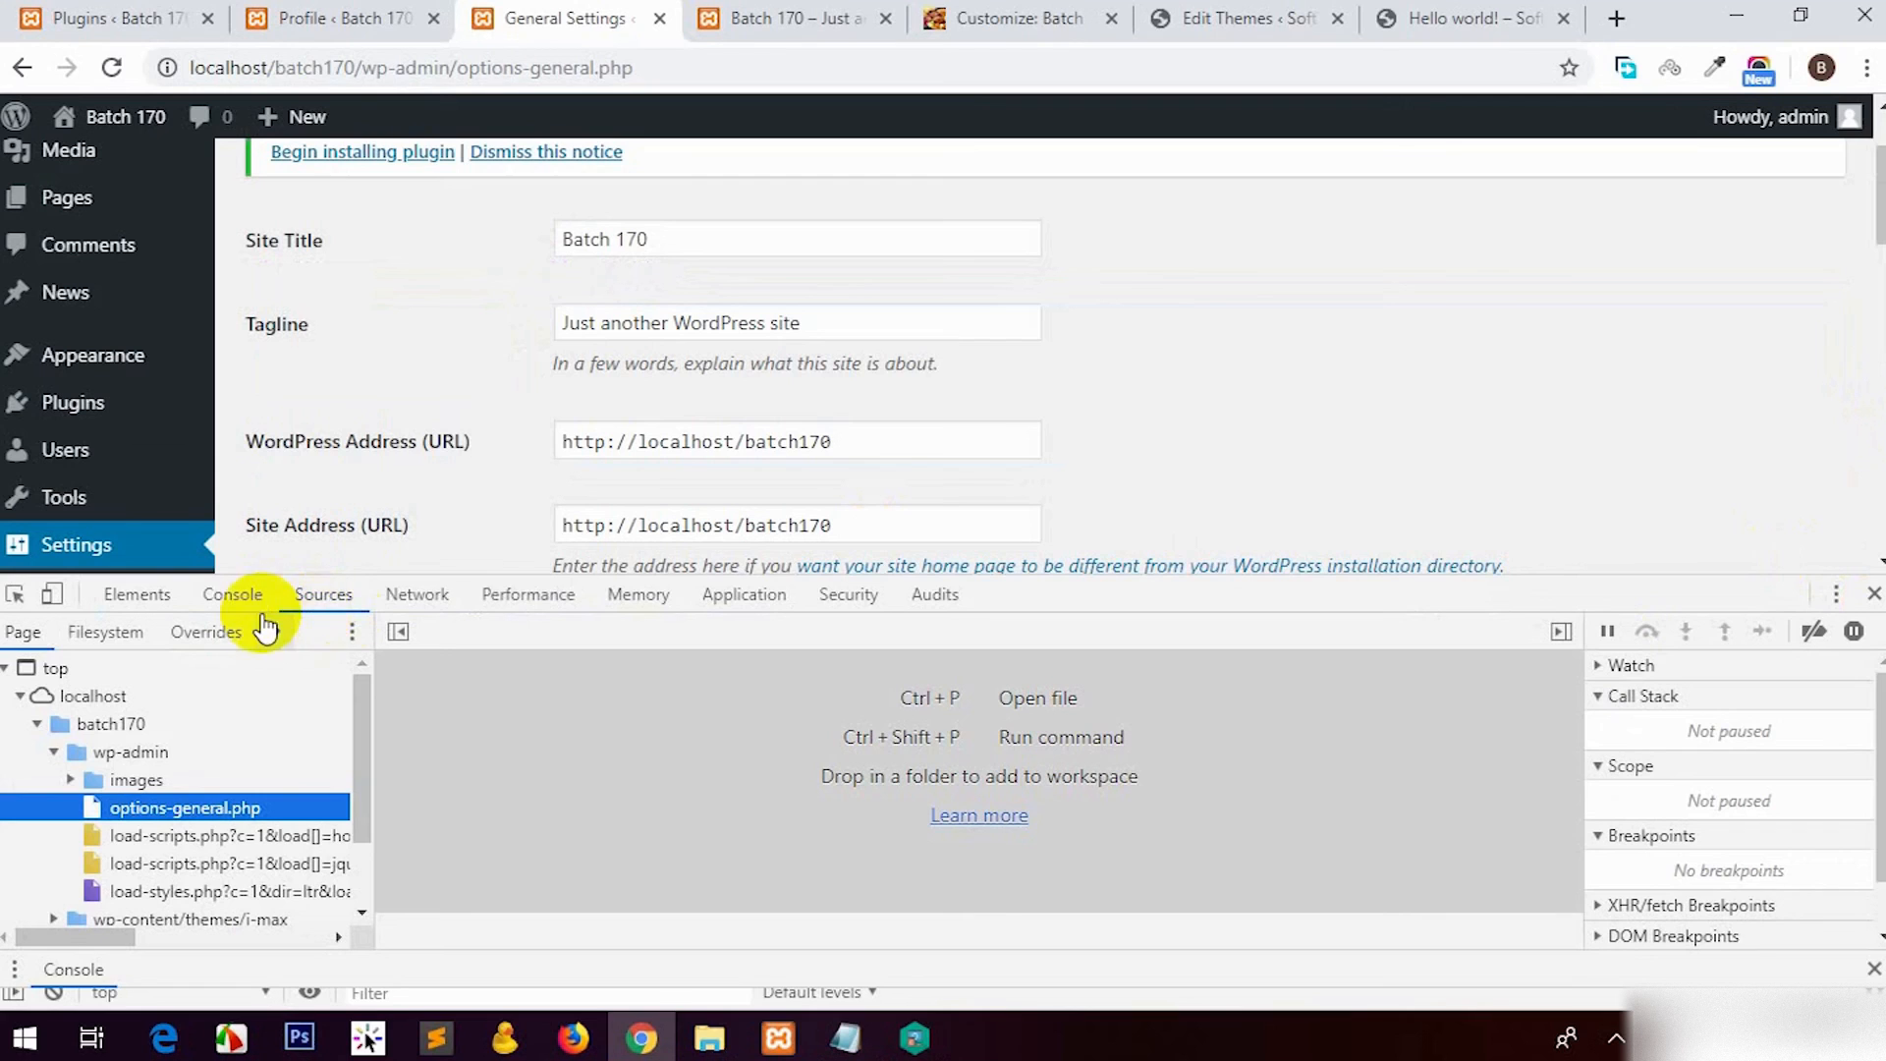
{"action": "left_click", "coordinate": [776, 596]}
{"action": "scroll", "coordinate": [181, 875], "scroll_direction": "down", "scroll_amount": 3}
{"action": "left_click", "coordinate": [15, 712]}
{"action": "left_click", "coordinate": [86, 744]}
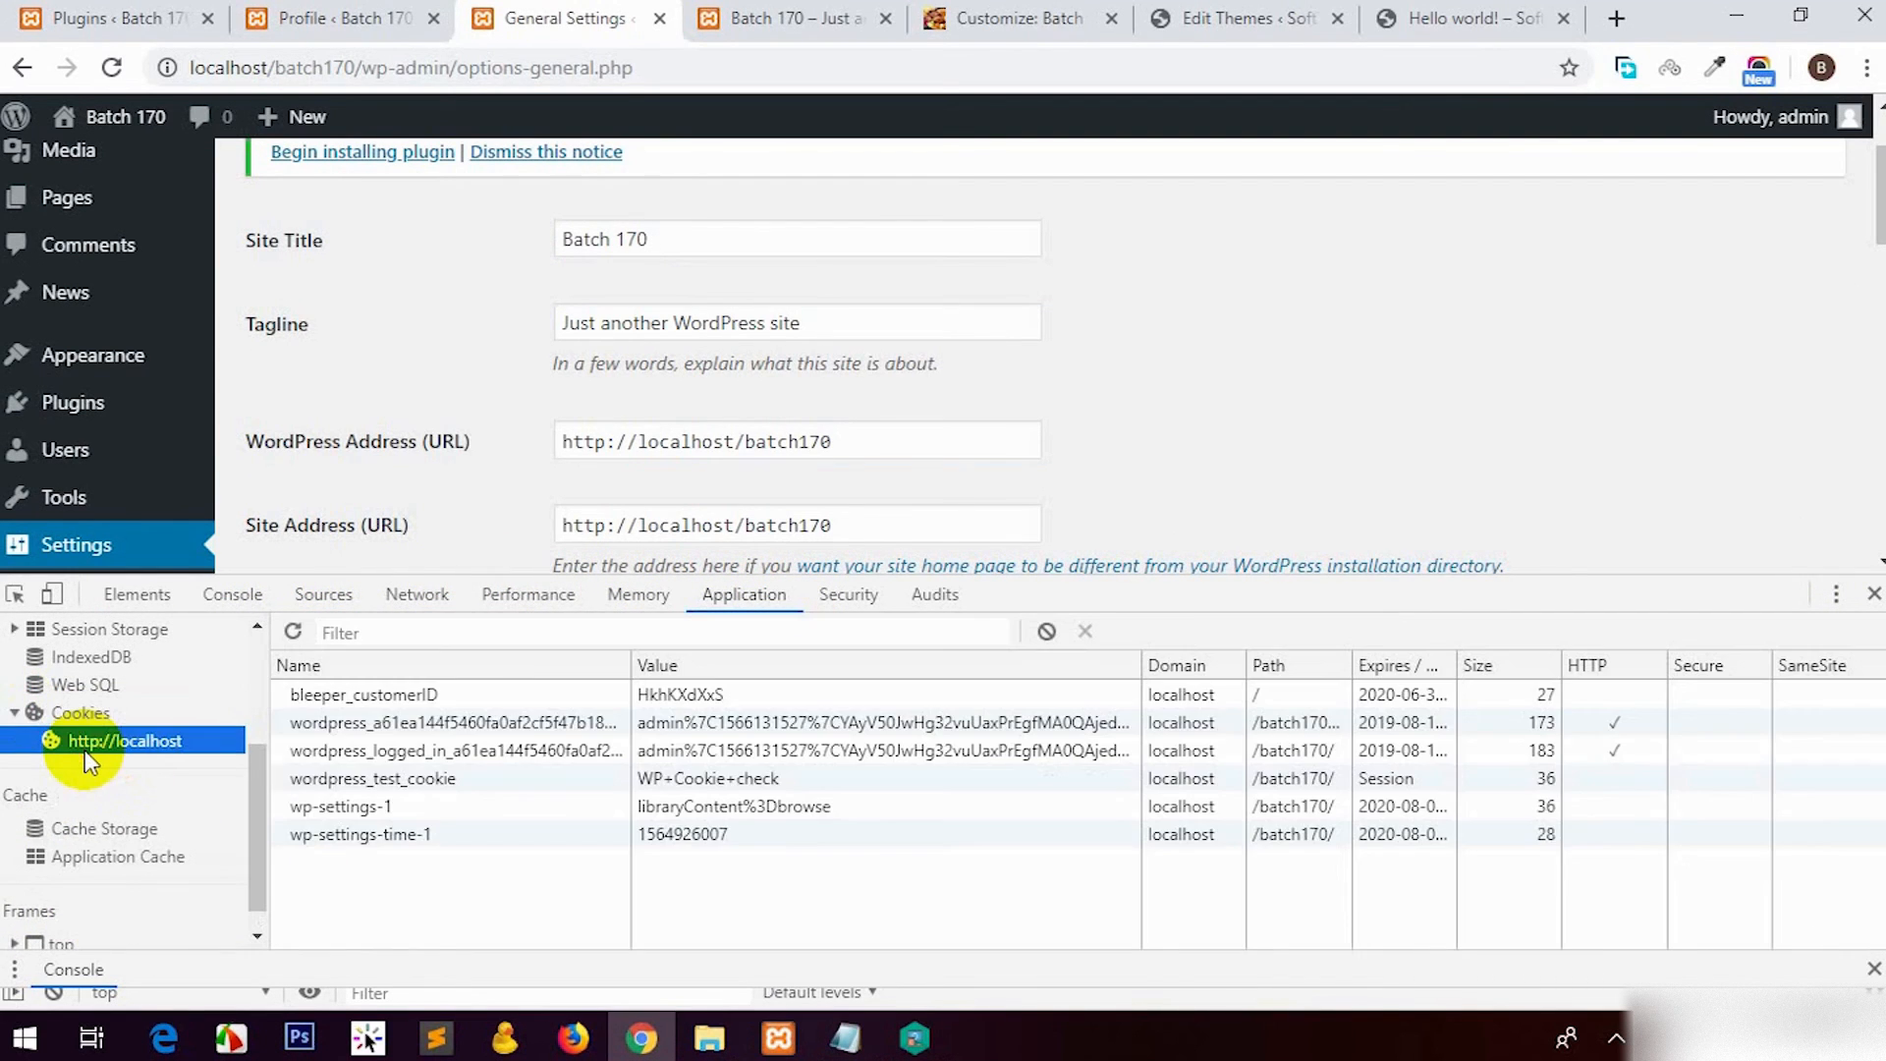
{"action": "left_click", "coordinate": [397, 694]}
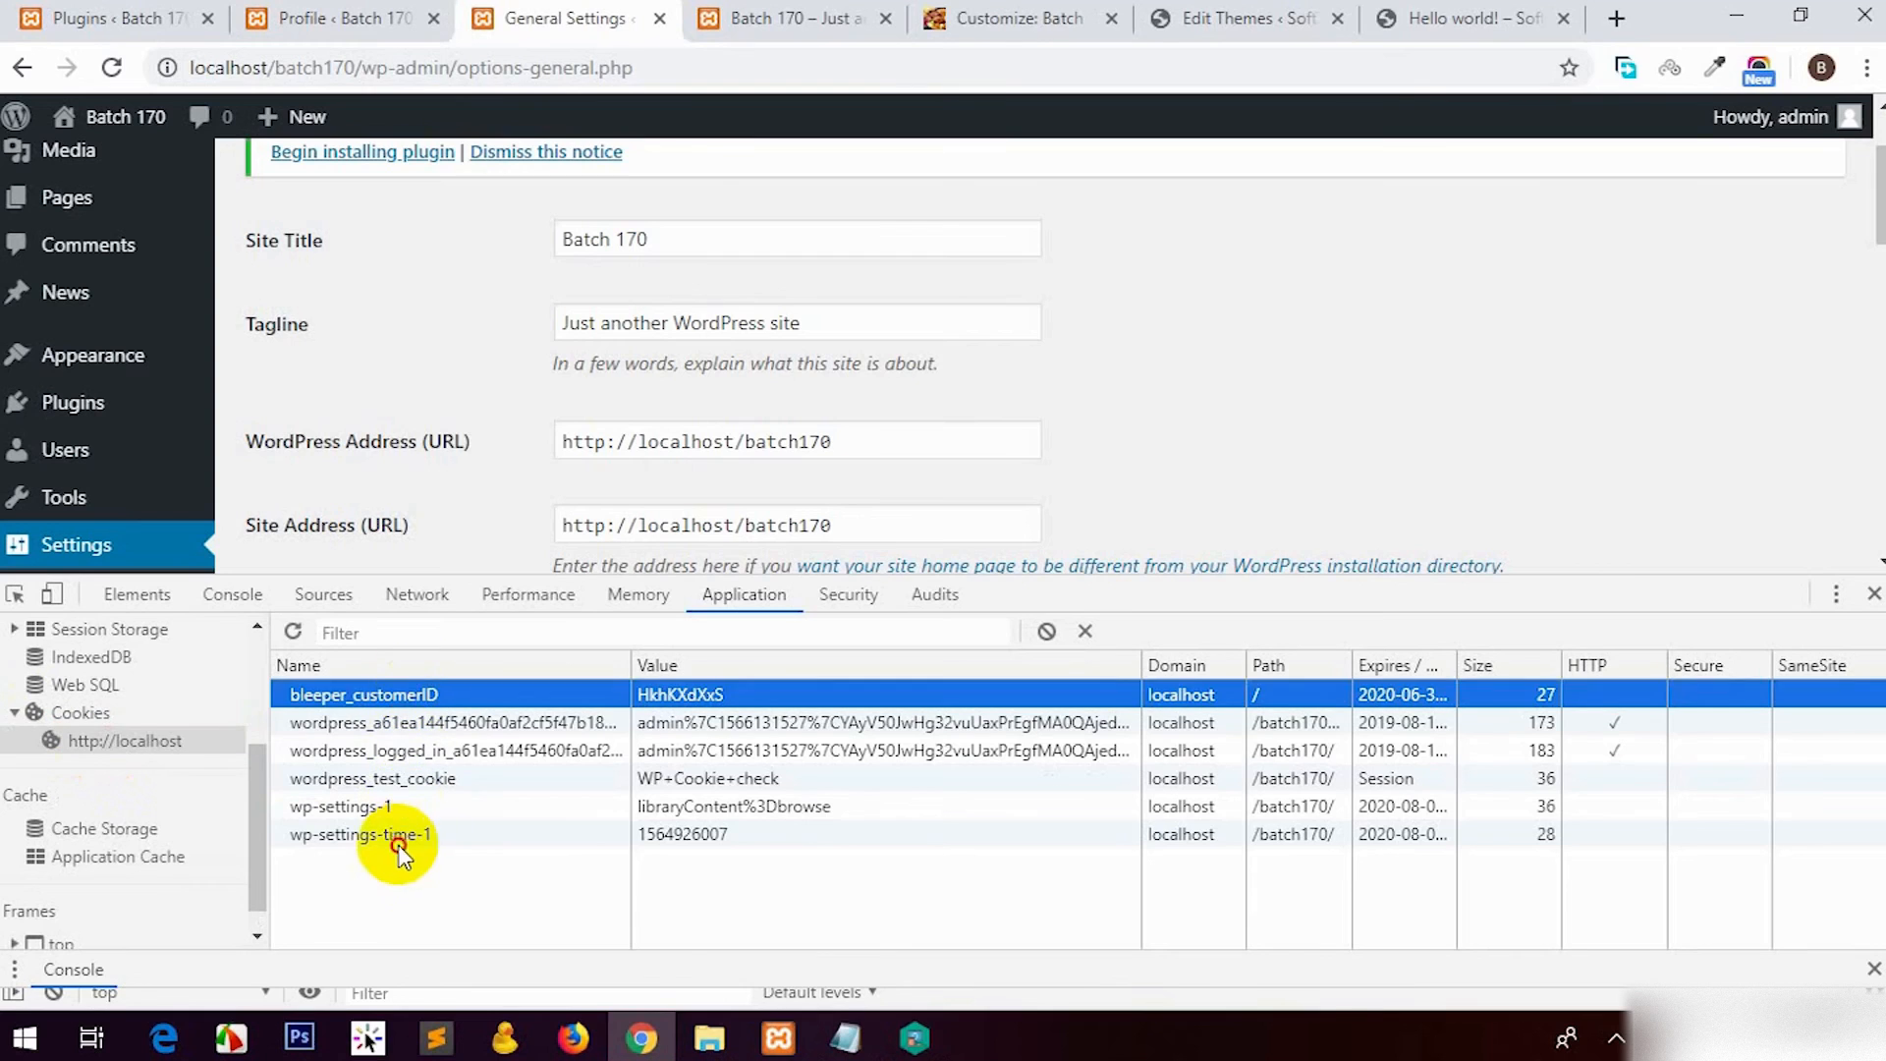
{"action": "left_click", "coordinate": [400, 845]}
{"action": "left_click", "coordinate": [403, 723]}
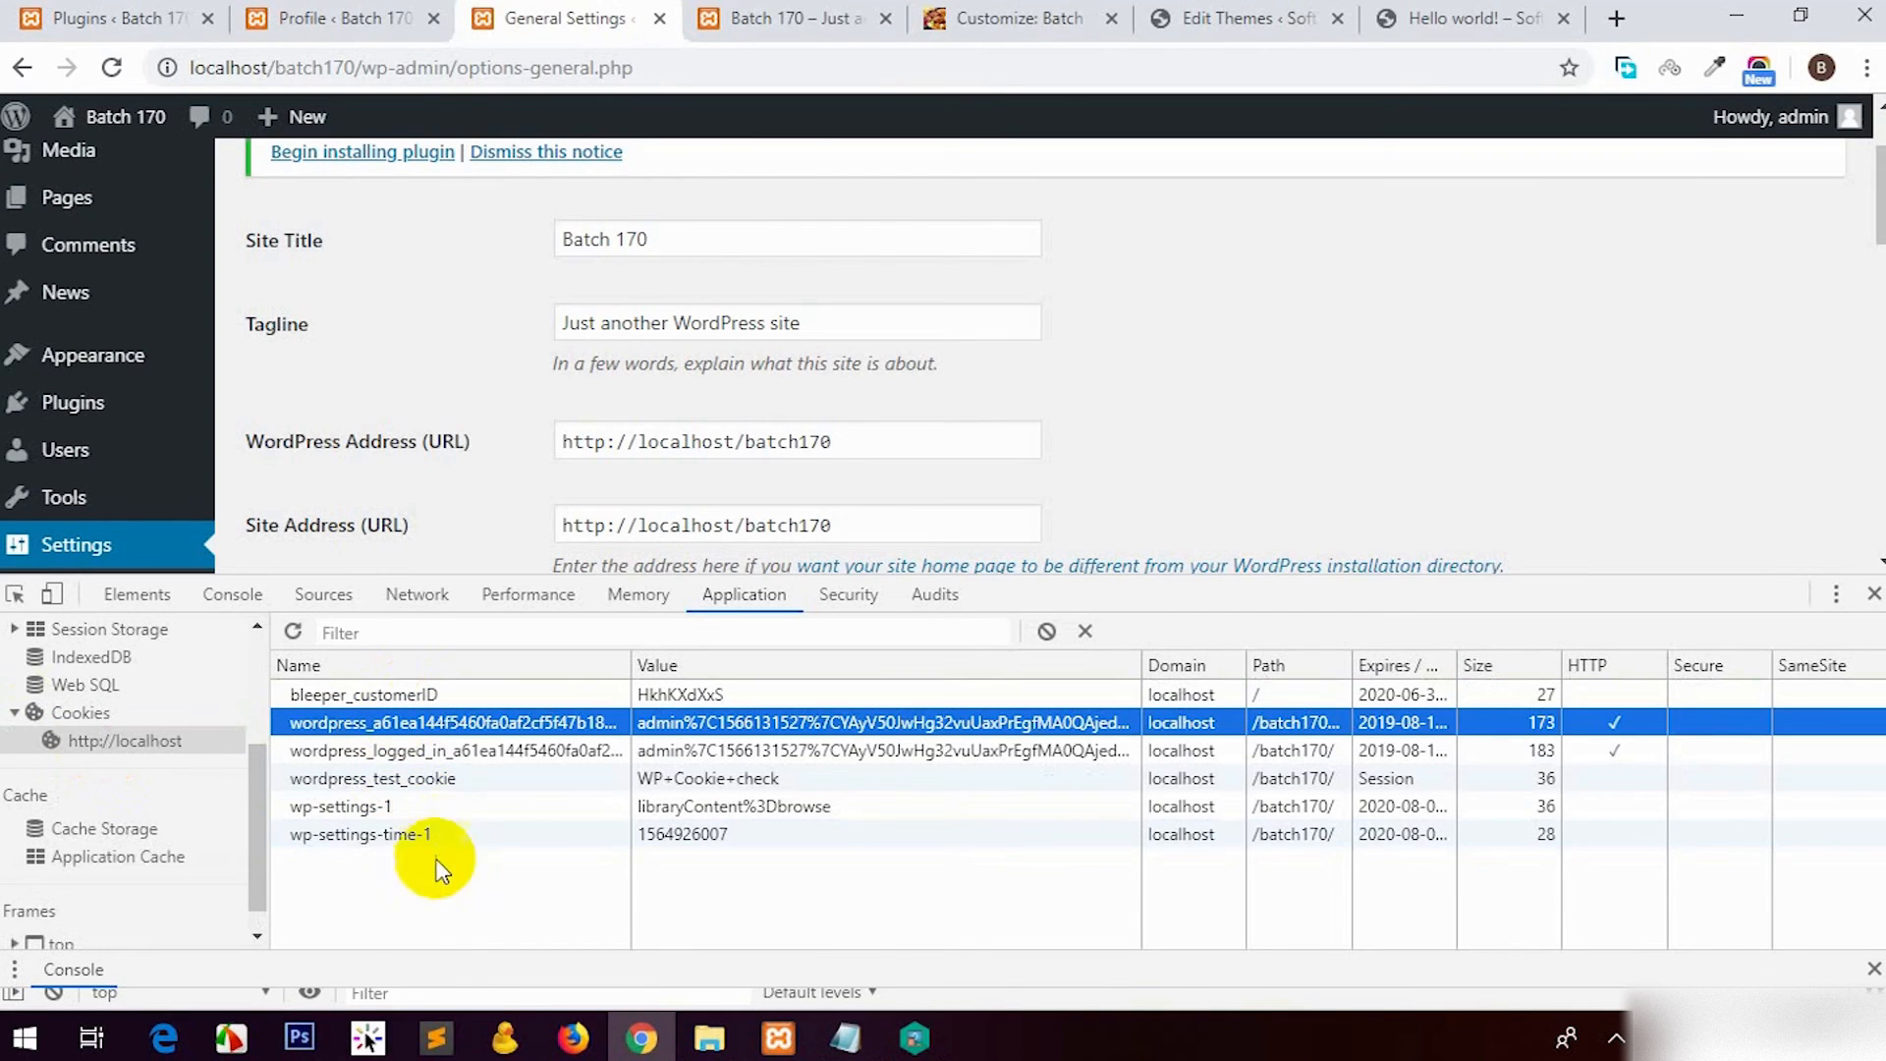
{"action": "left_click", "coordinate": [393, 855]}
{"action": "double_click", "coordinate": [397, 860]}
{"action": "type", "text": "userid"}
{"action": "key", "text": "Tab"}
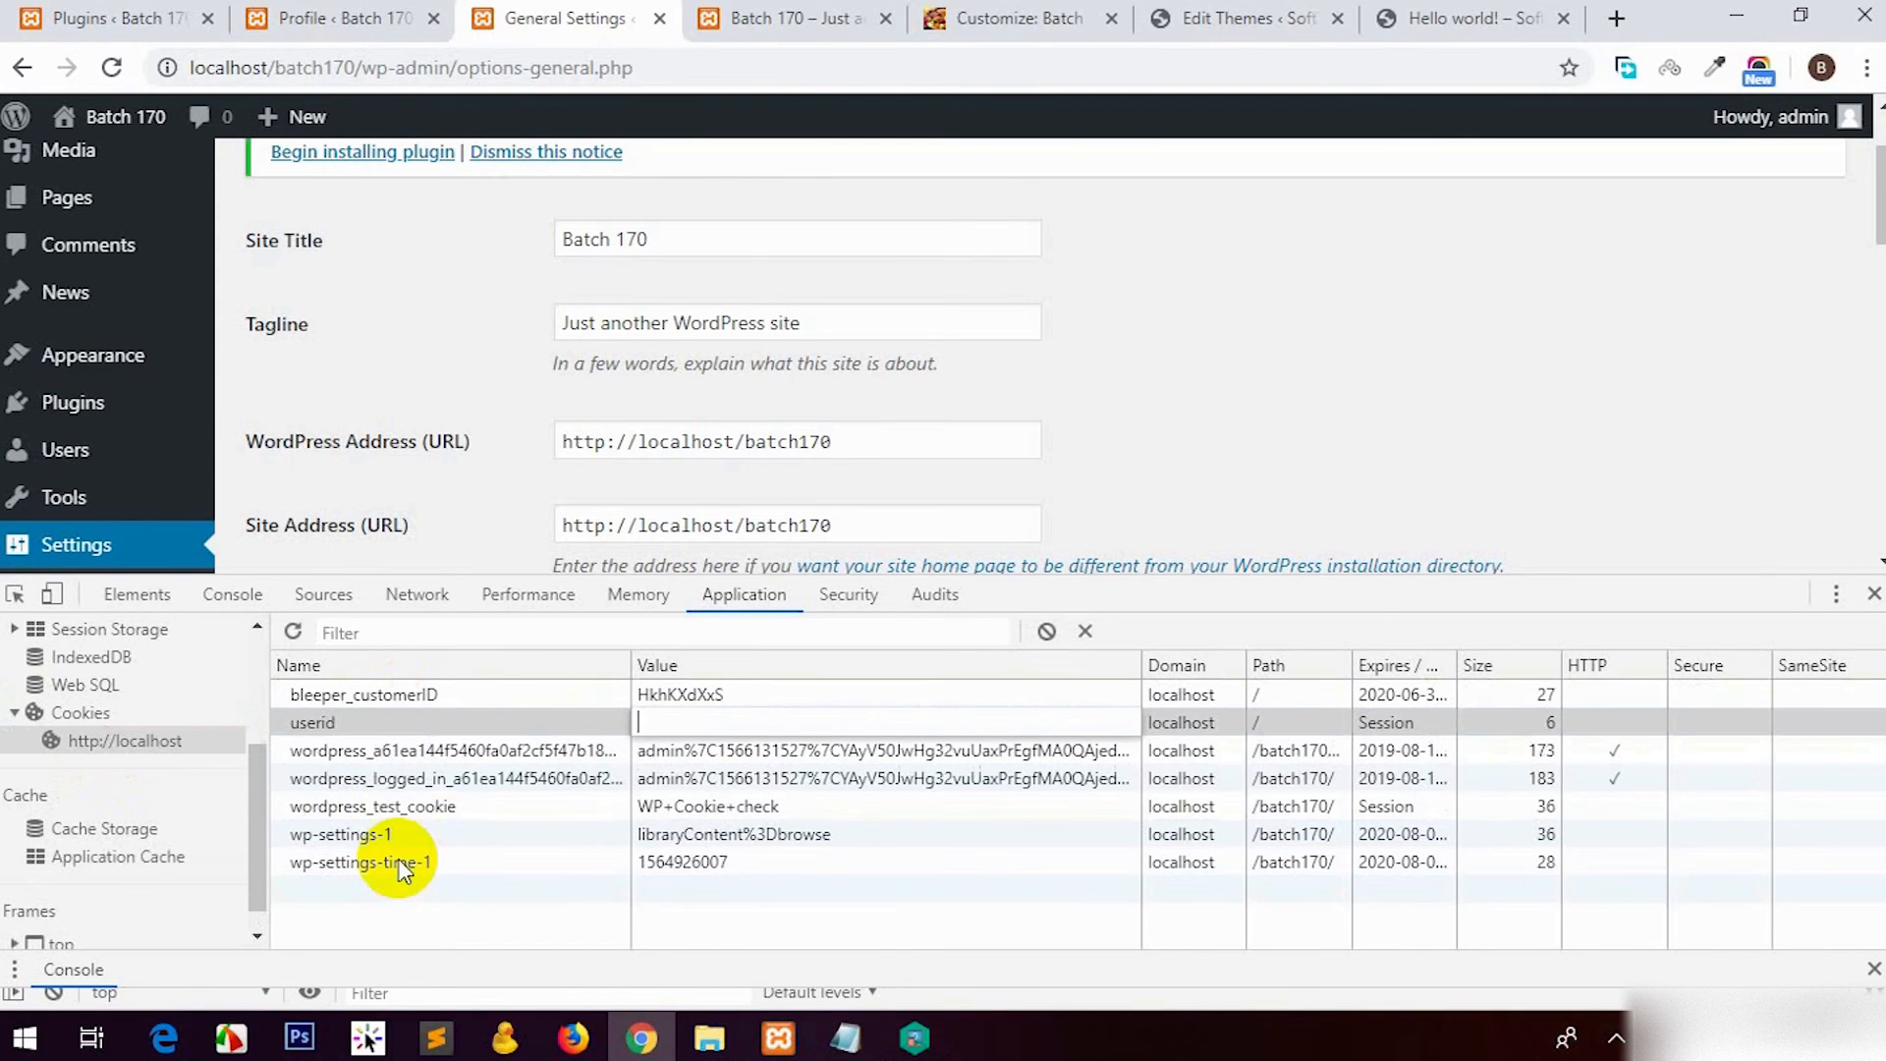
{"action": "type", "text": "1"}
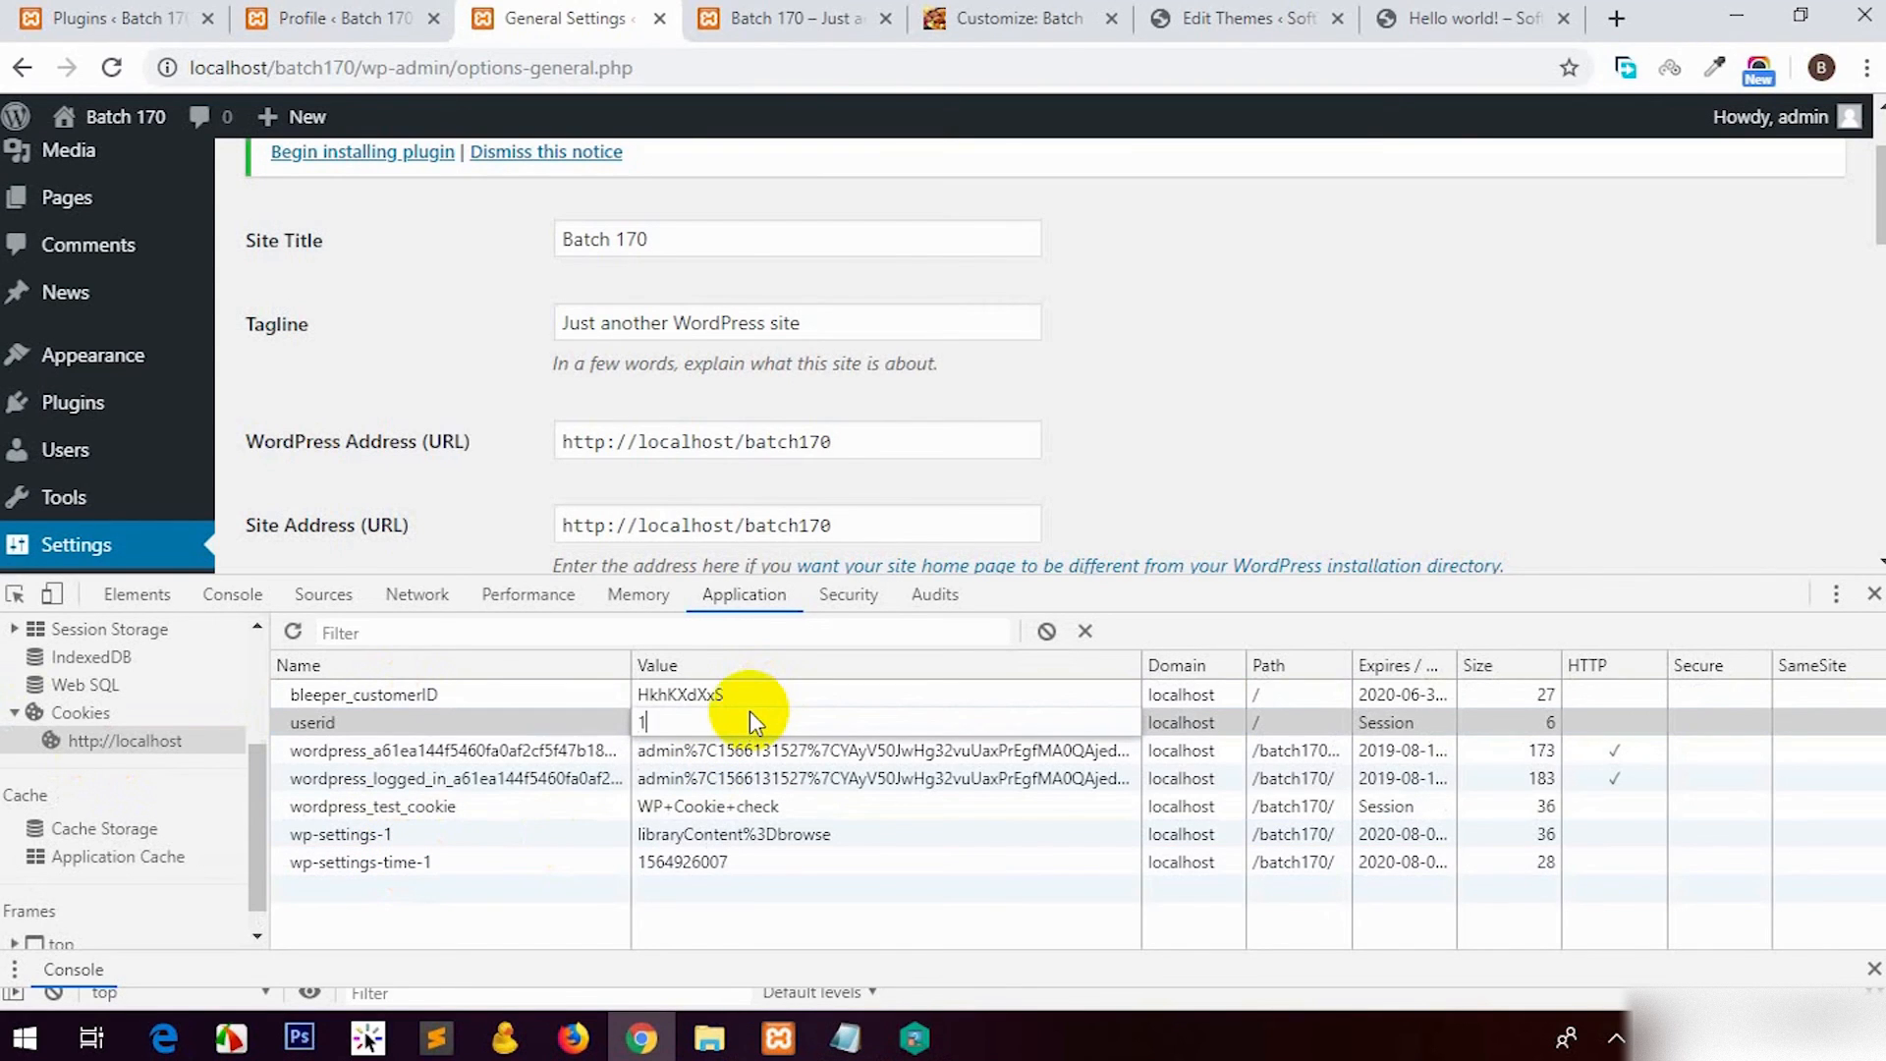
{"action": "key", "text": "Return"}
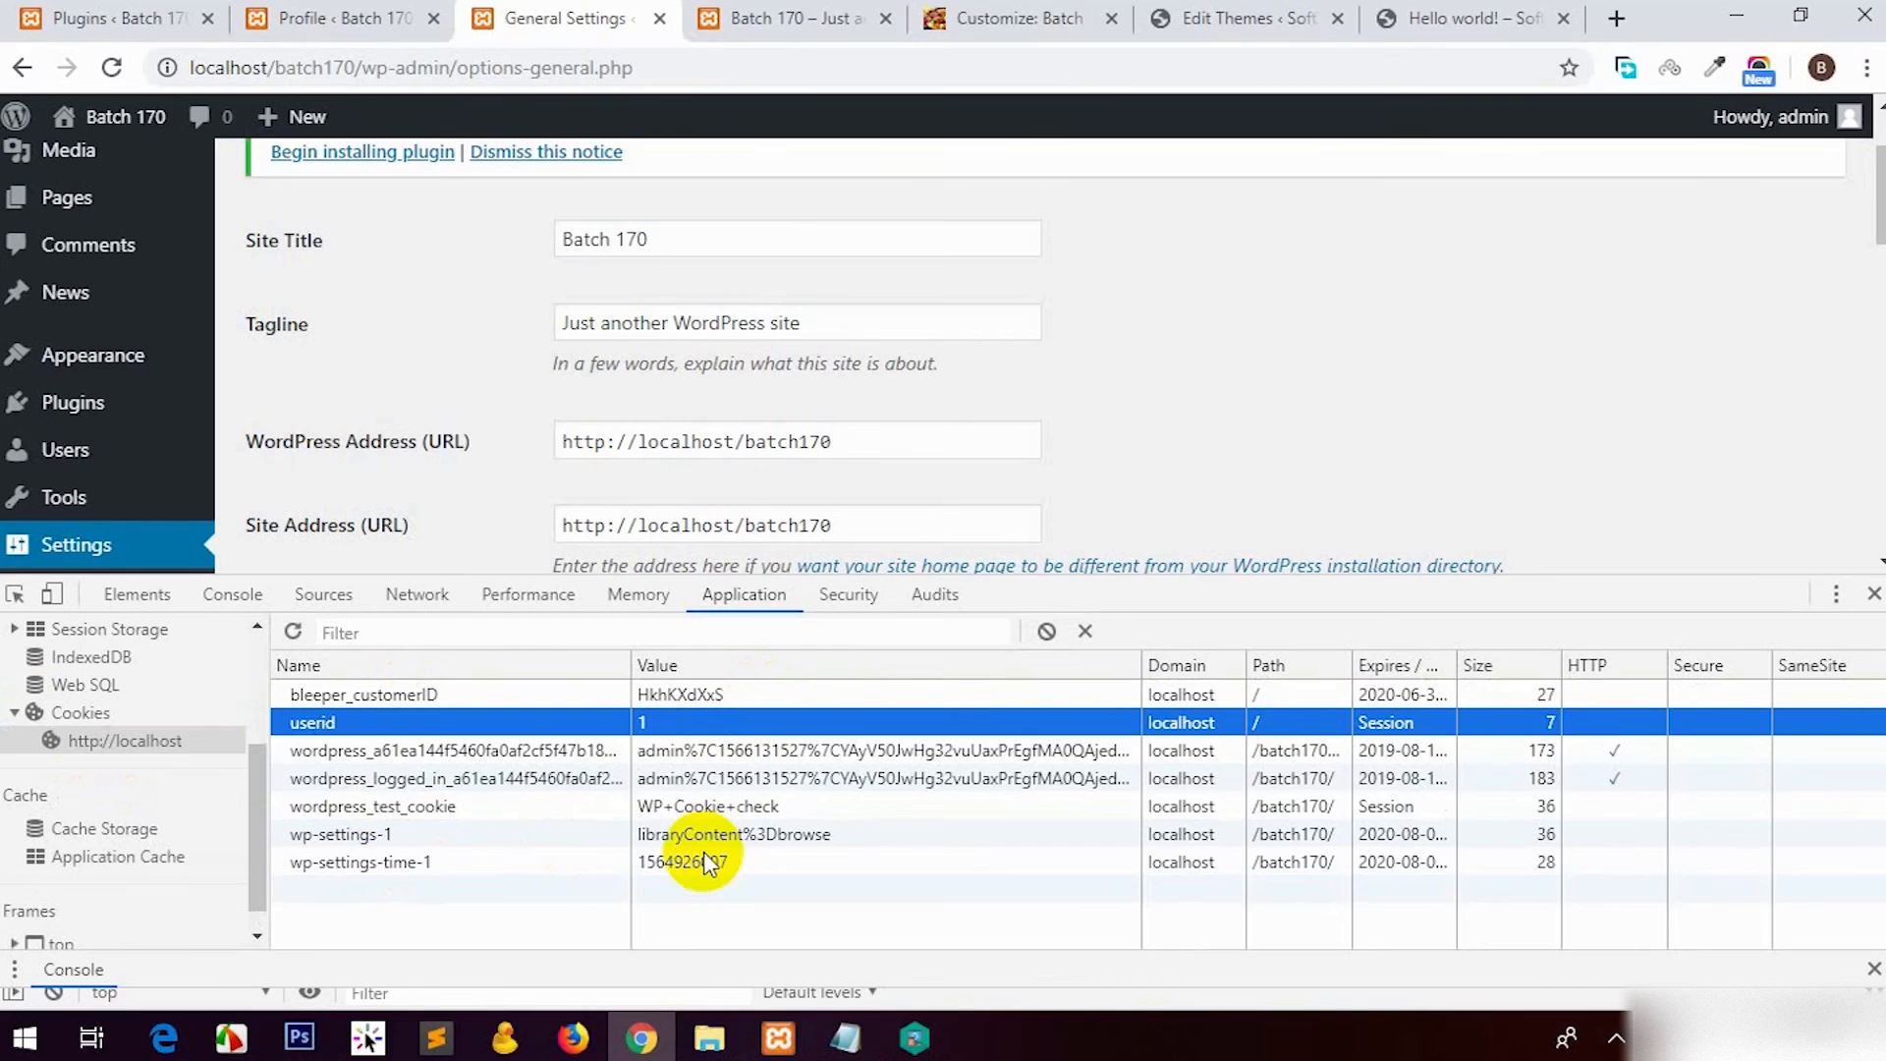
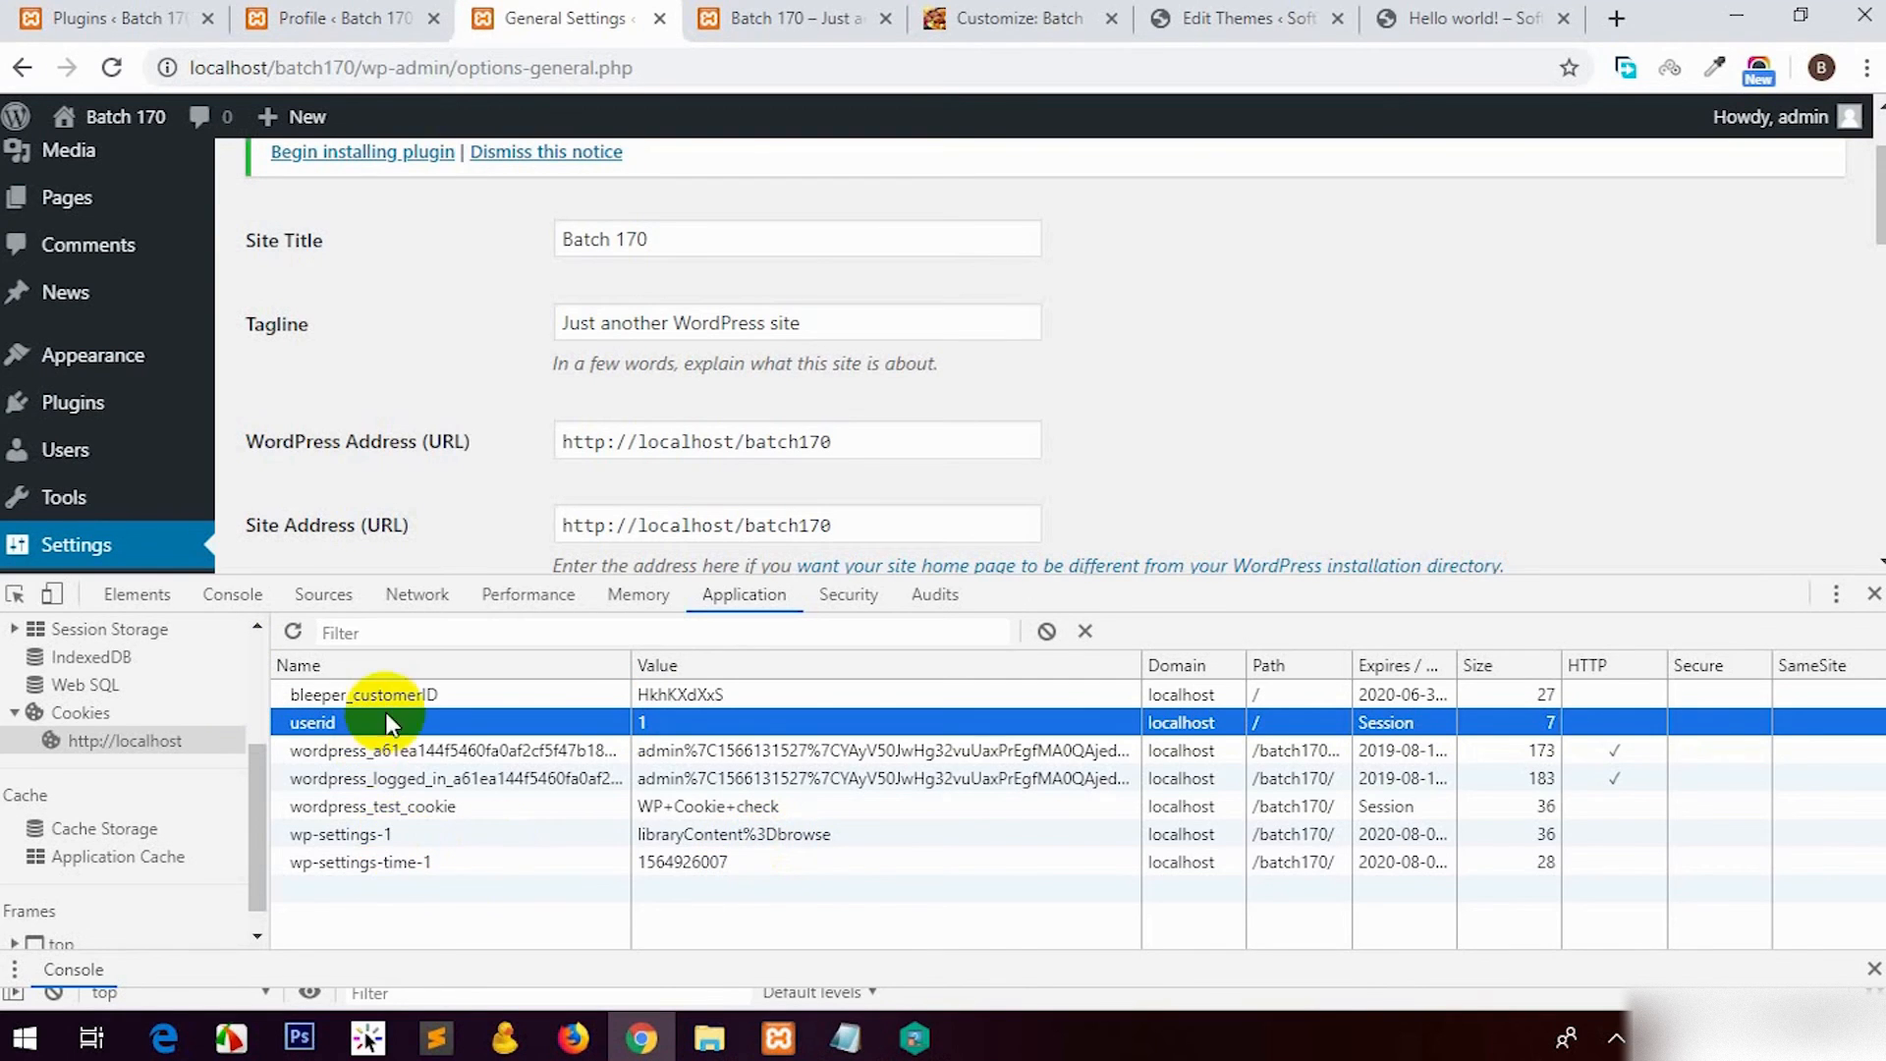
Step: Review the cookie entries and close the developer tools on the General Settings page
{"action": "left_click", "coordinate": [568, 778]}
{"action": "left_click", "coordinate": [672, 698]}
{"action": "left_click", "coordinate": [670, 727]}
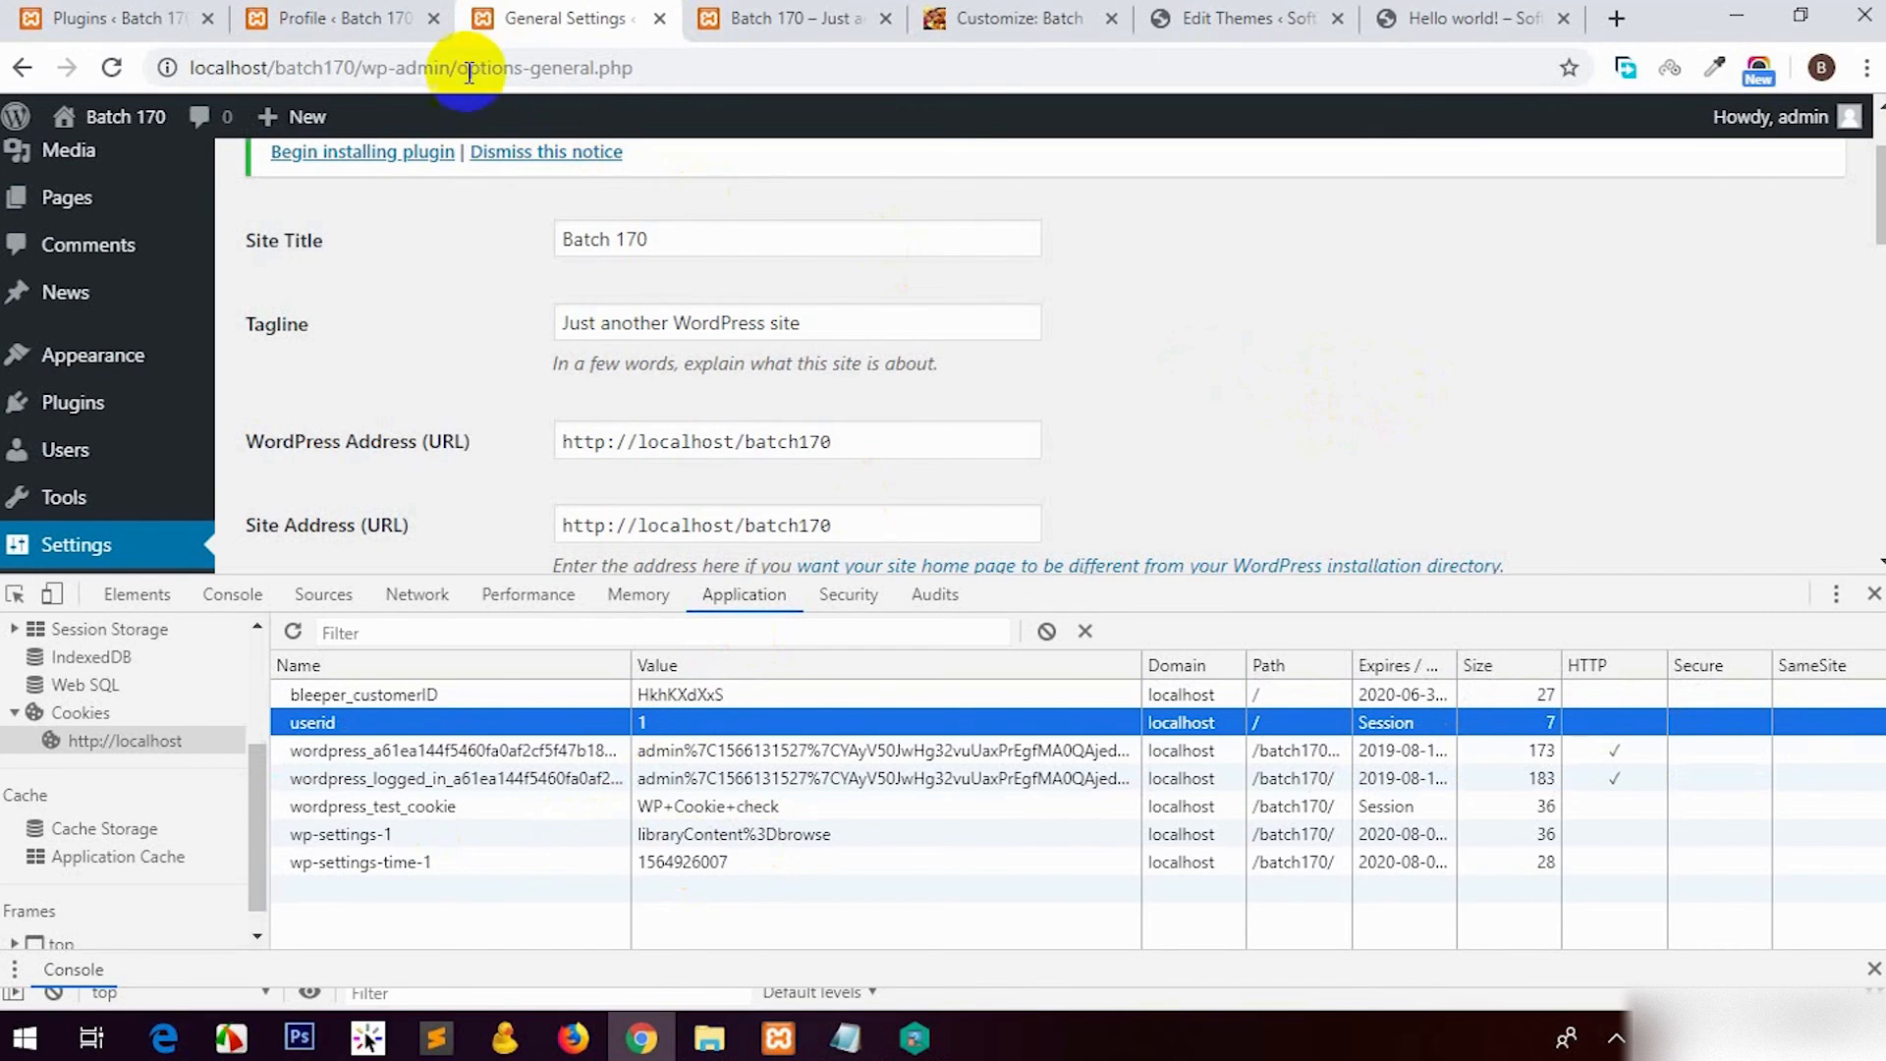
{"action": "left_click", "coordinate": [377, 18]}
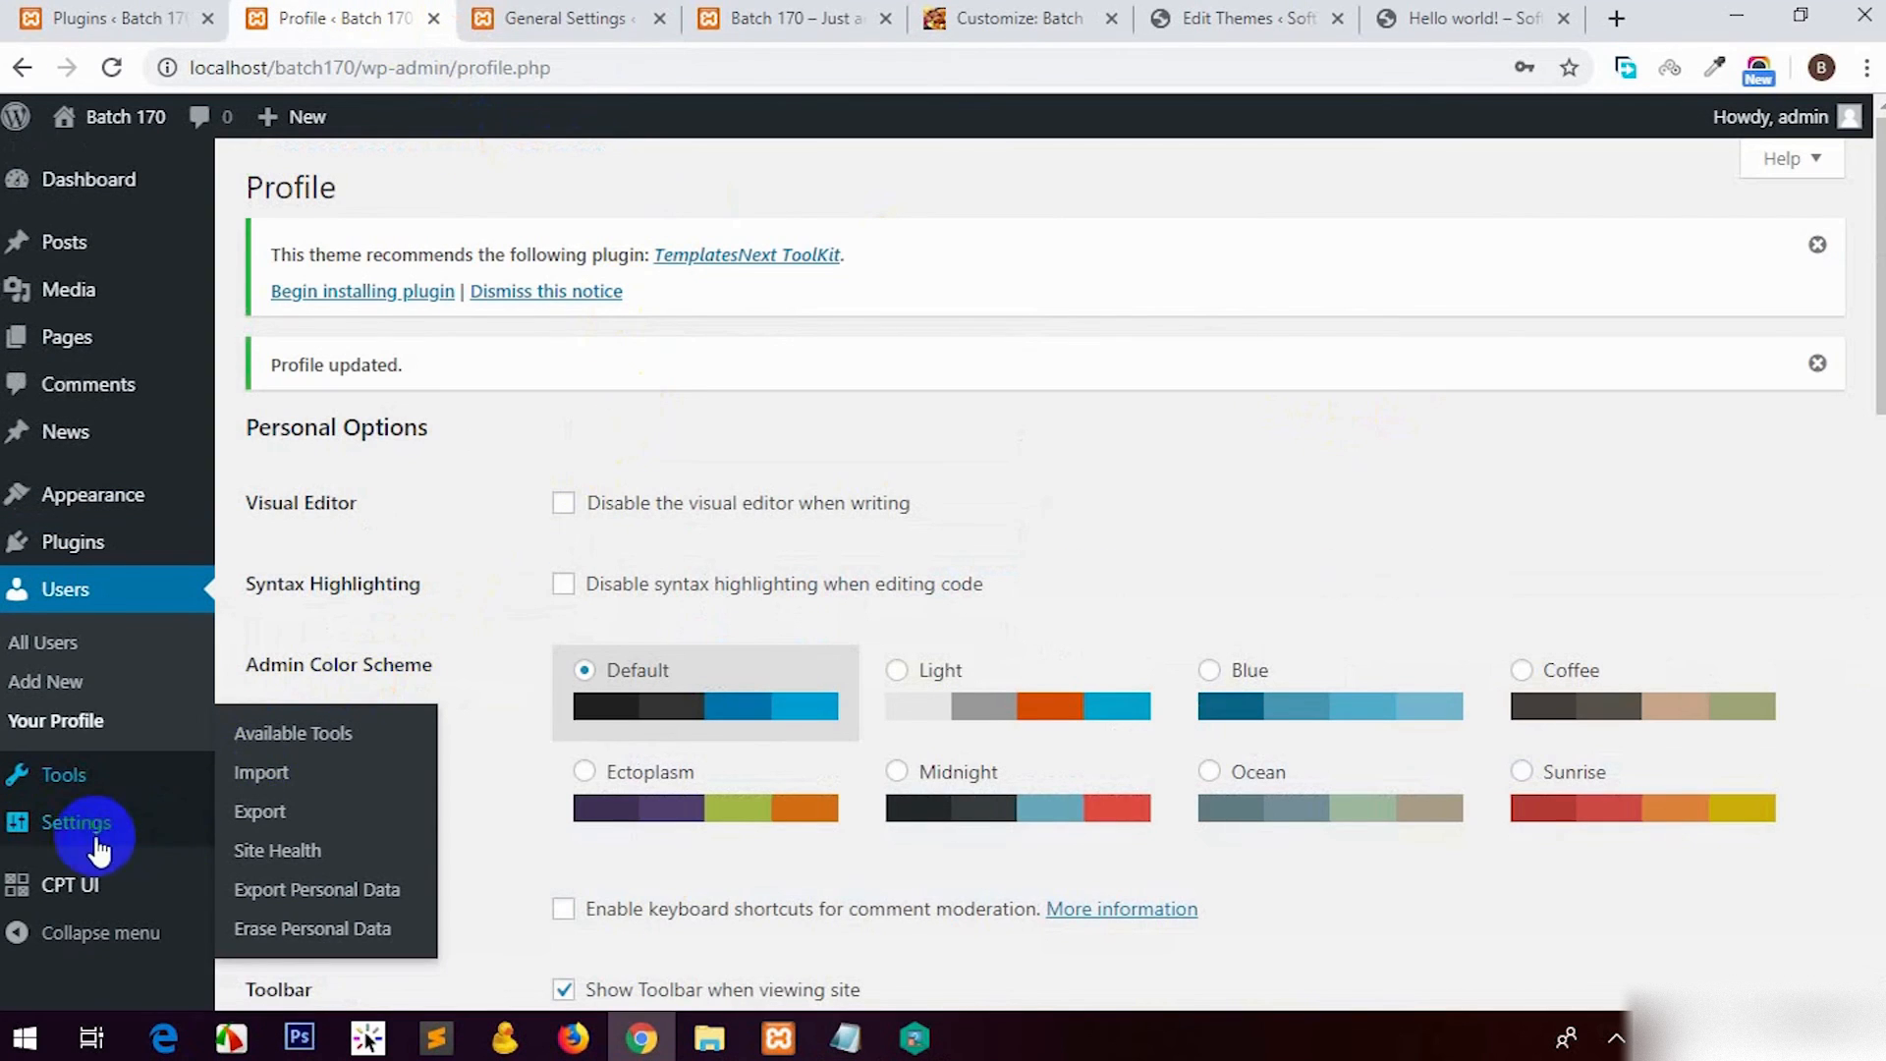
{"action": "left_click", "coordinate": [177, 8]}
{"action": "left_click", "coordinate": [351, 8]}
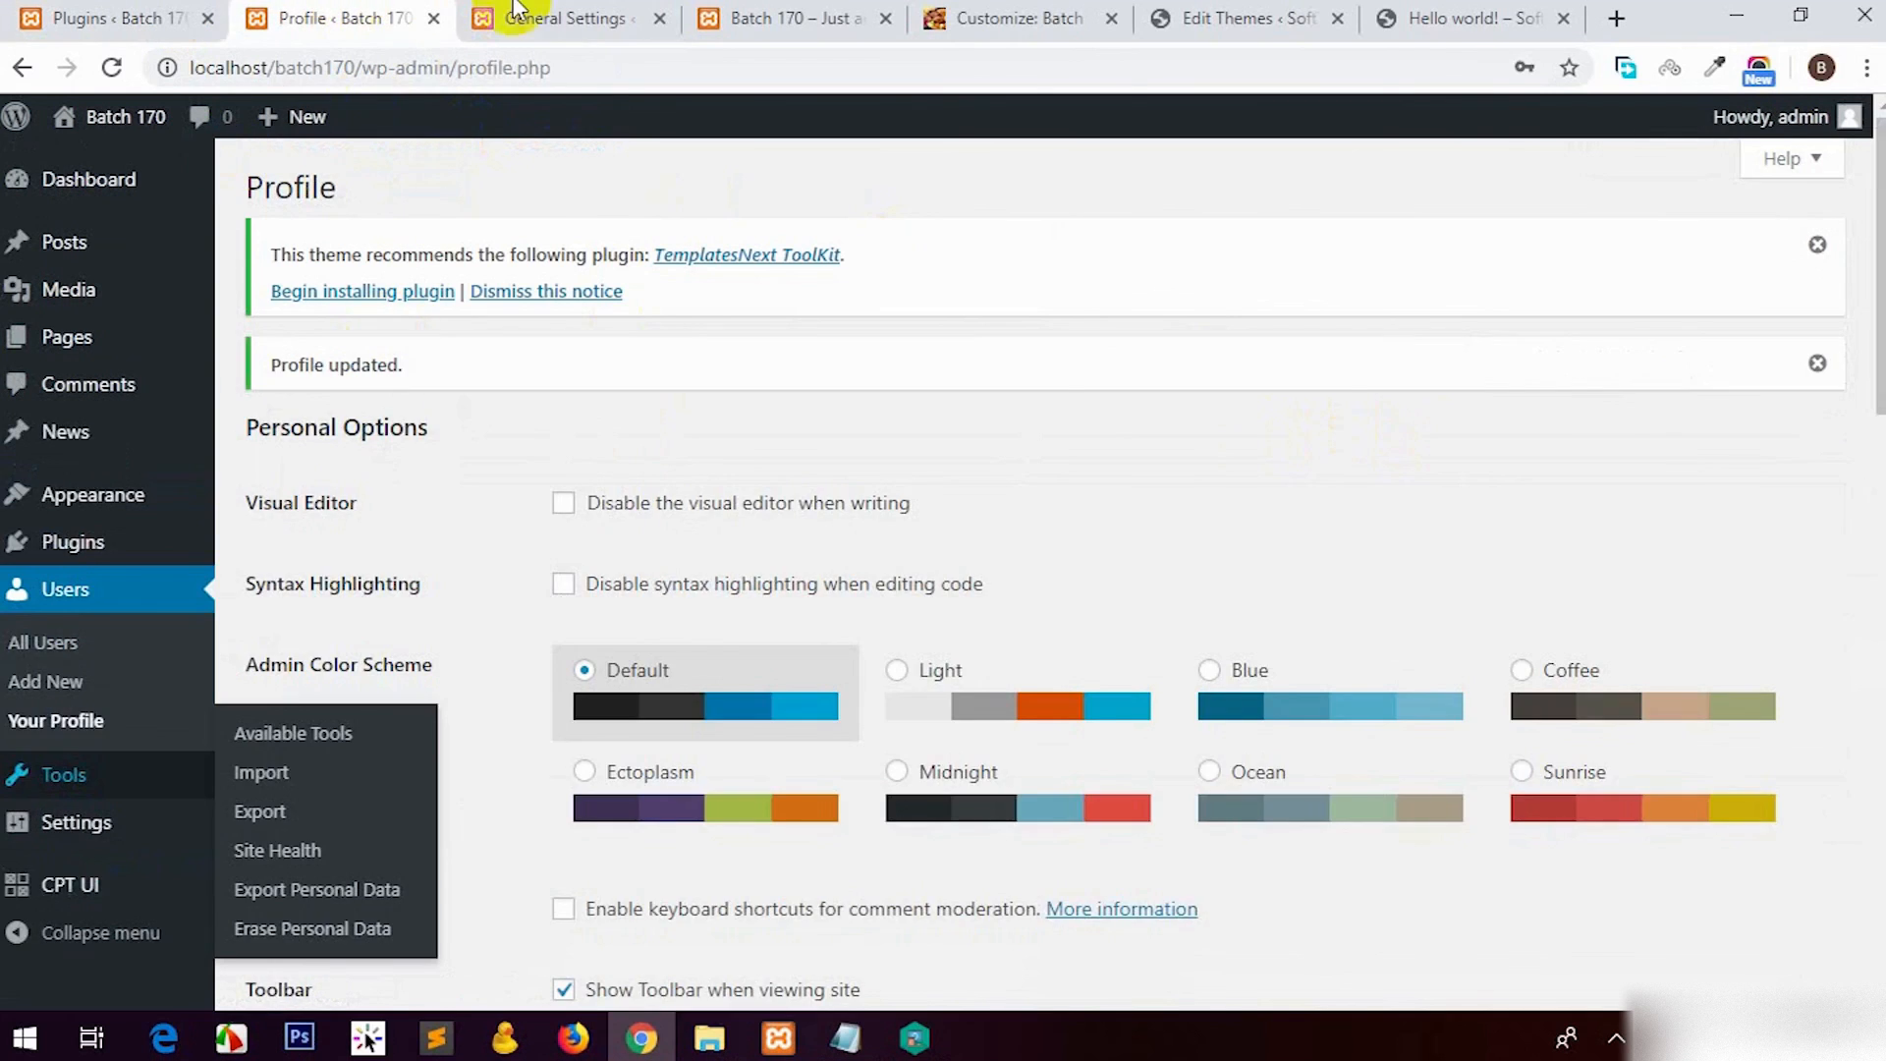
{"action": "left_click", "coordinate": [550, 13]}
{"action": "left_click", "coordinate": [1873, 593]}
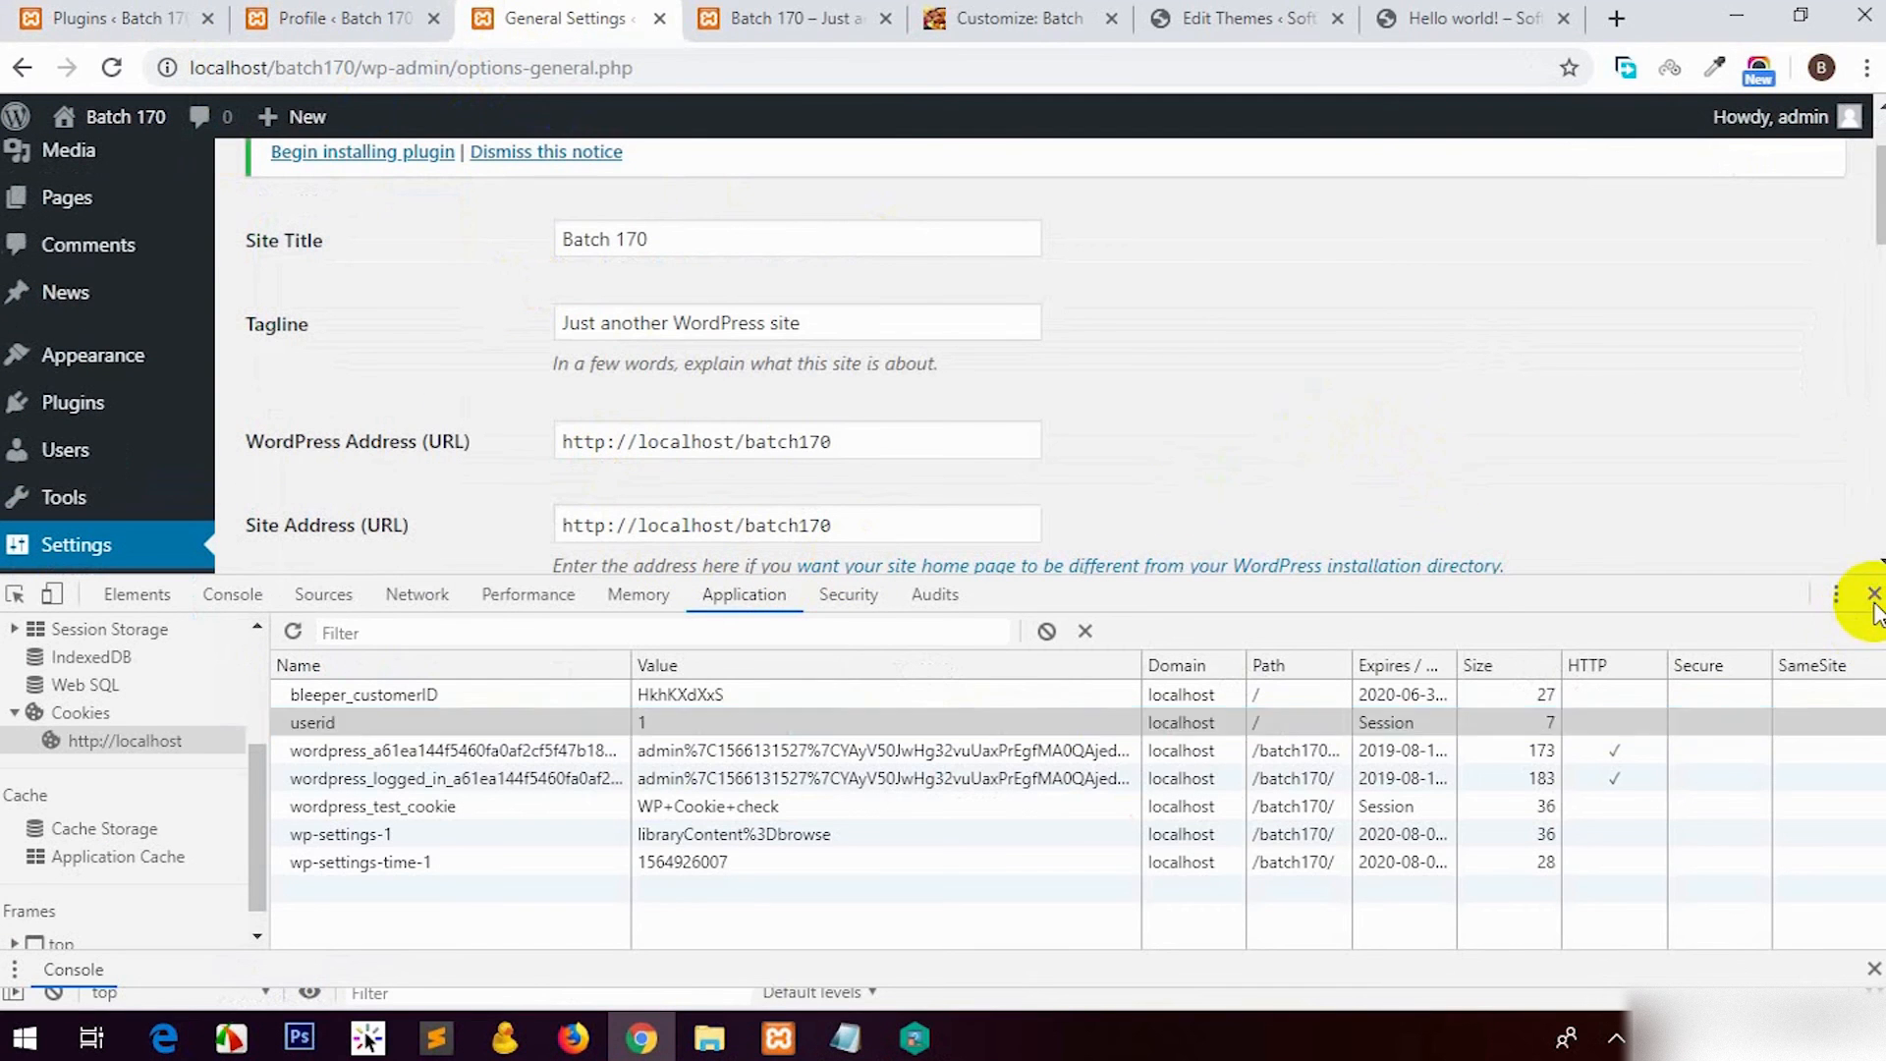
Step: Allow anyone to register under Membership and choose Subscriber as the New User Default Role
{"action": "scroll", "coordinate": [924, 717], "scroll_direction": "down", "scroll_amount": 4}
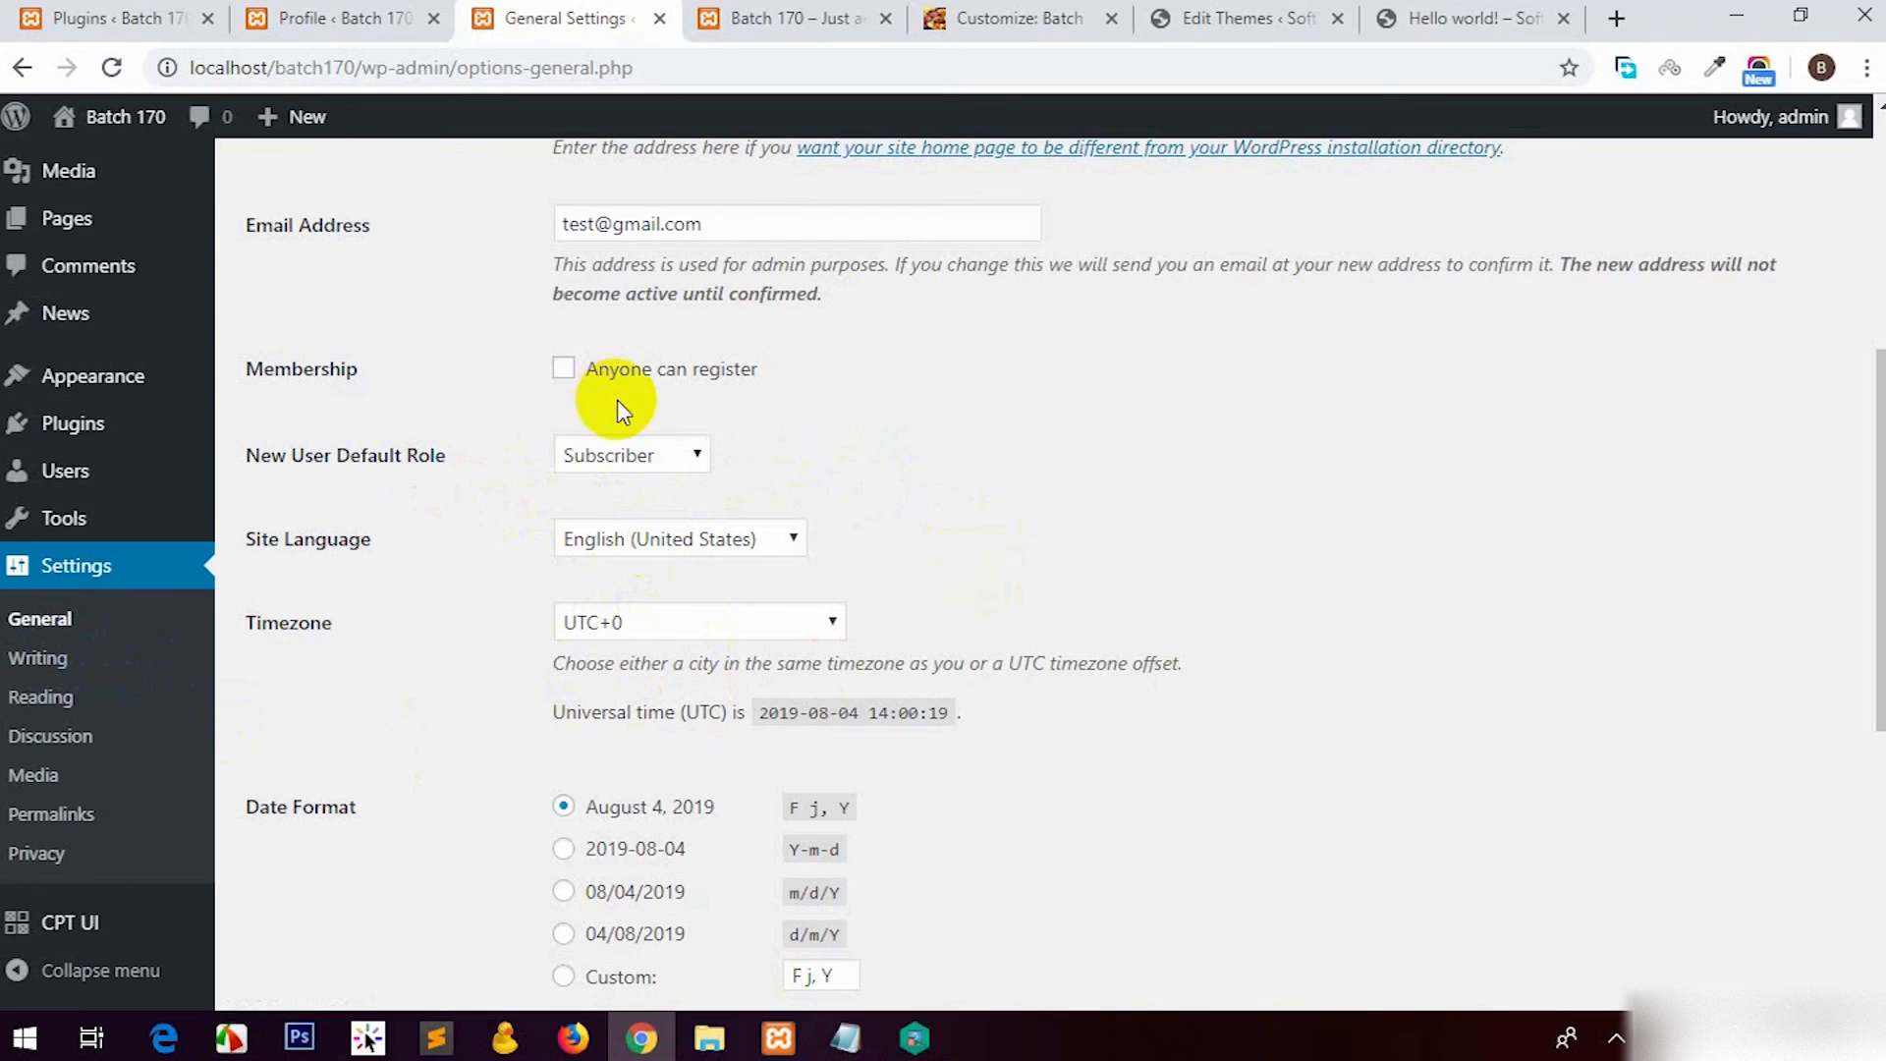
{"action": "left_click", "coordinate": [565, 370]}
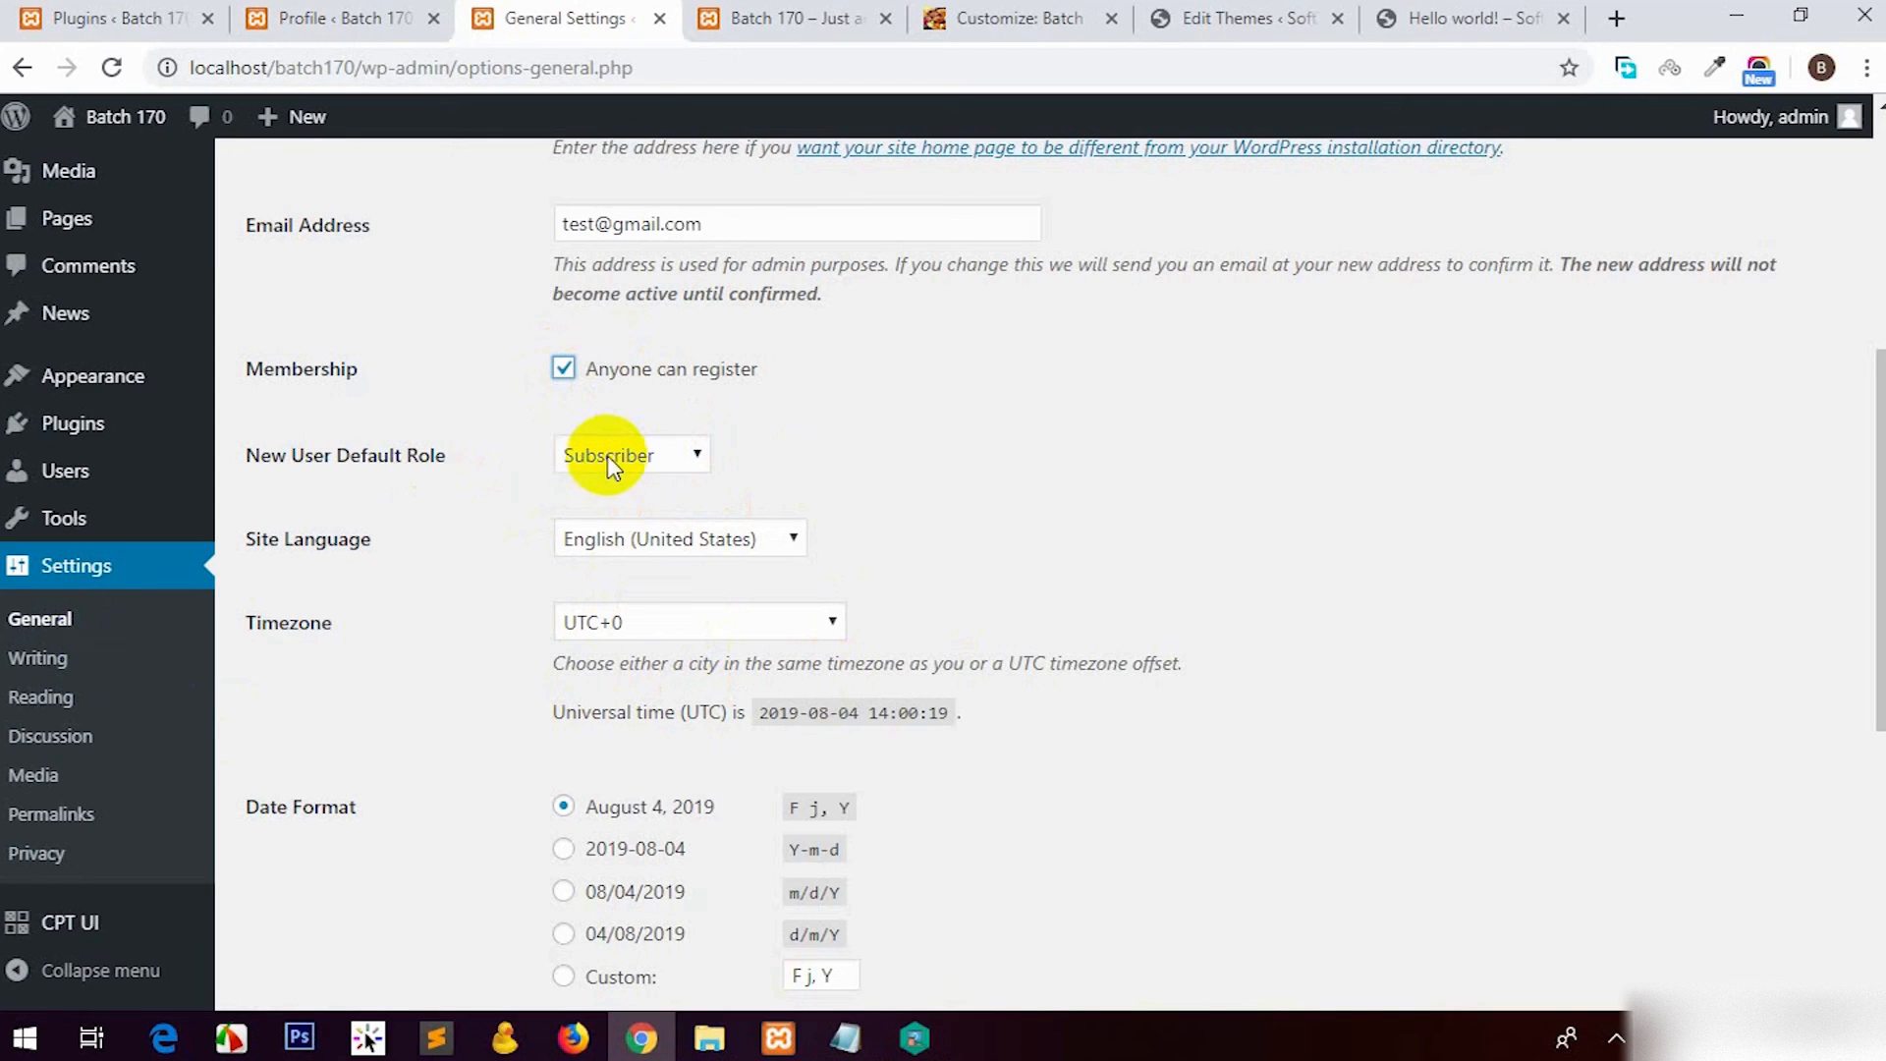
{"action": "left_click", "coordinate": [633, 464]}
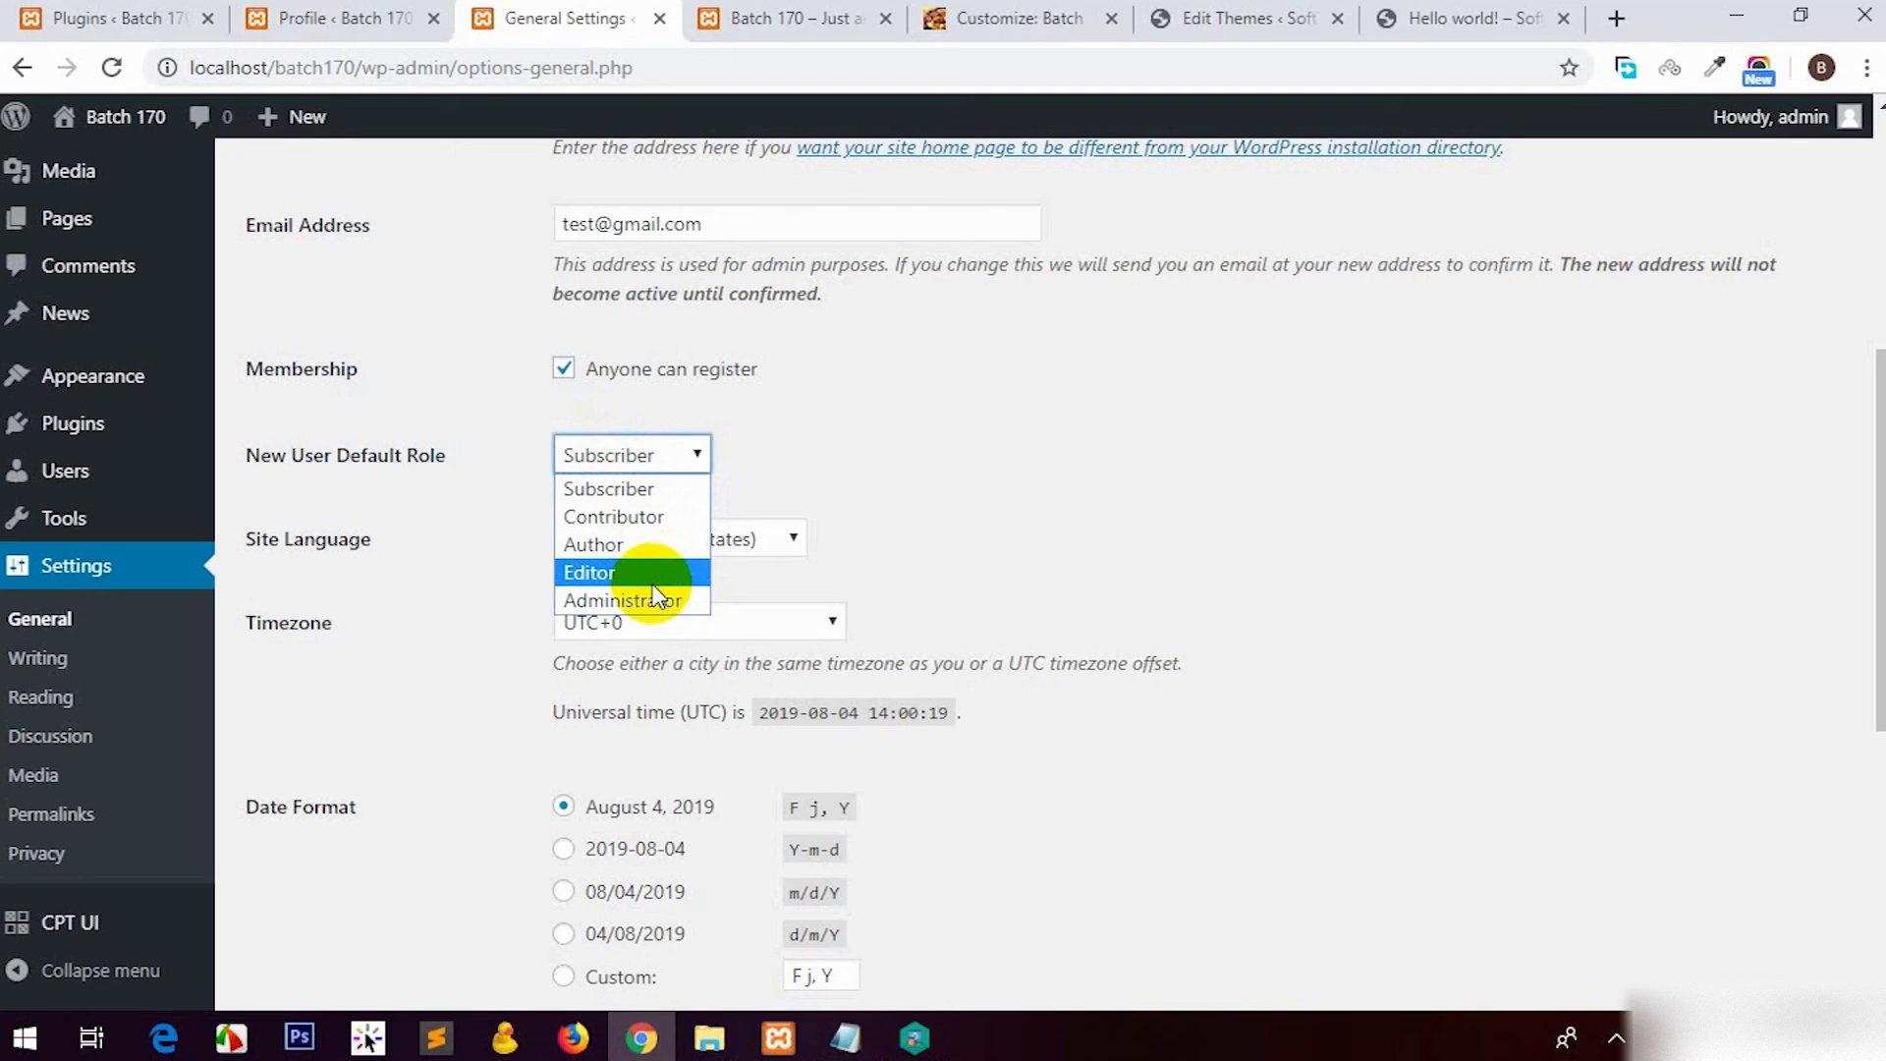
{"action": "left_click", "coordinate": [636, 488]}
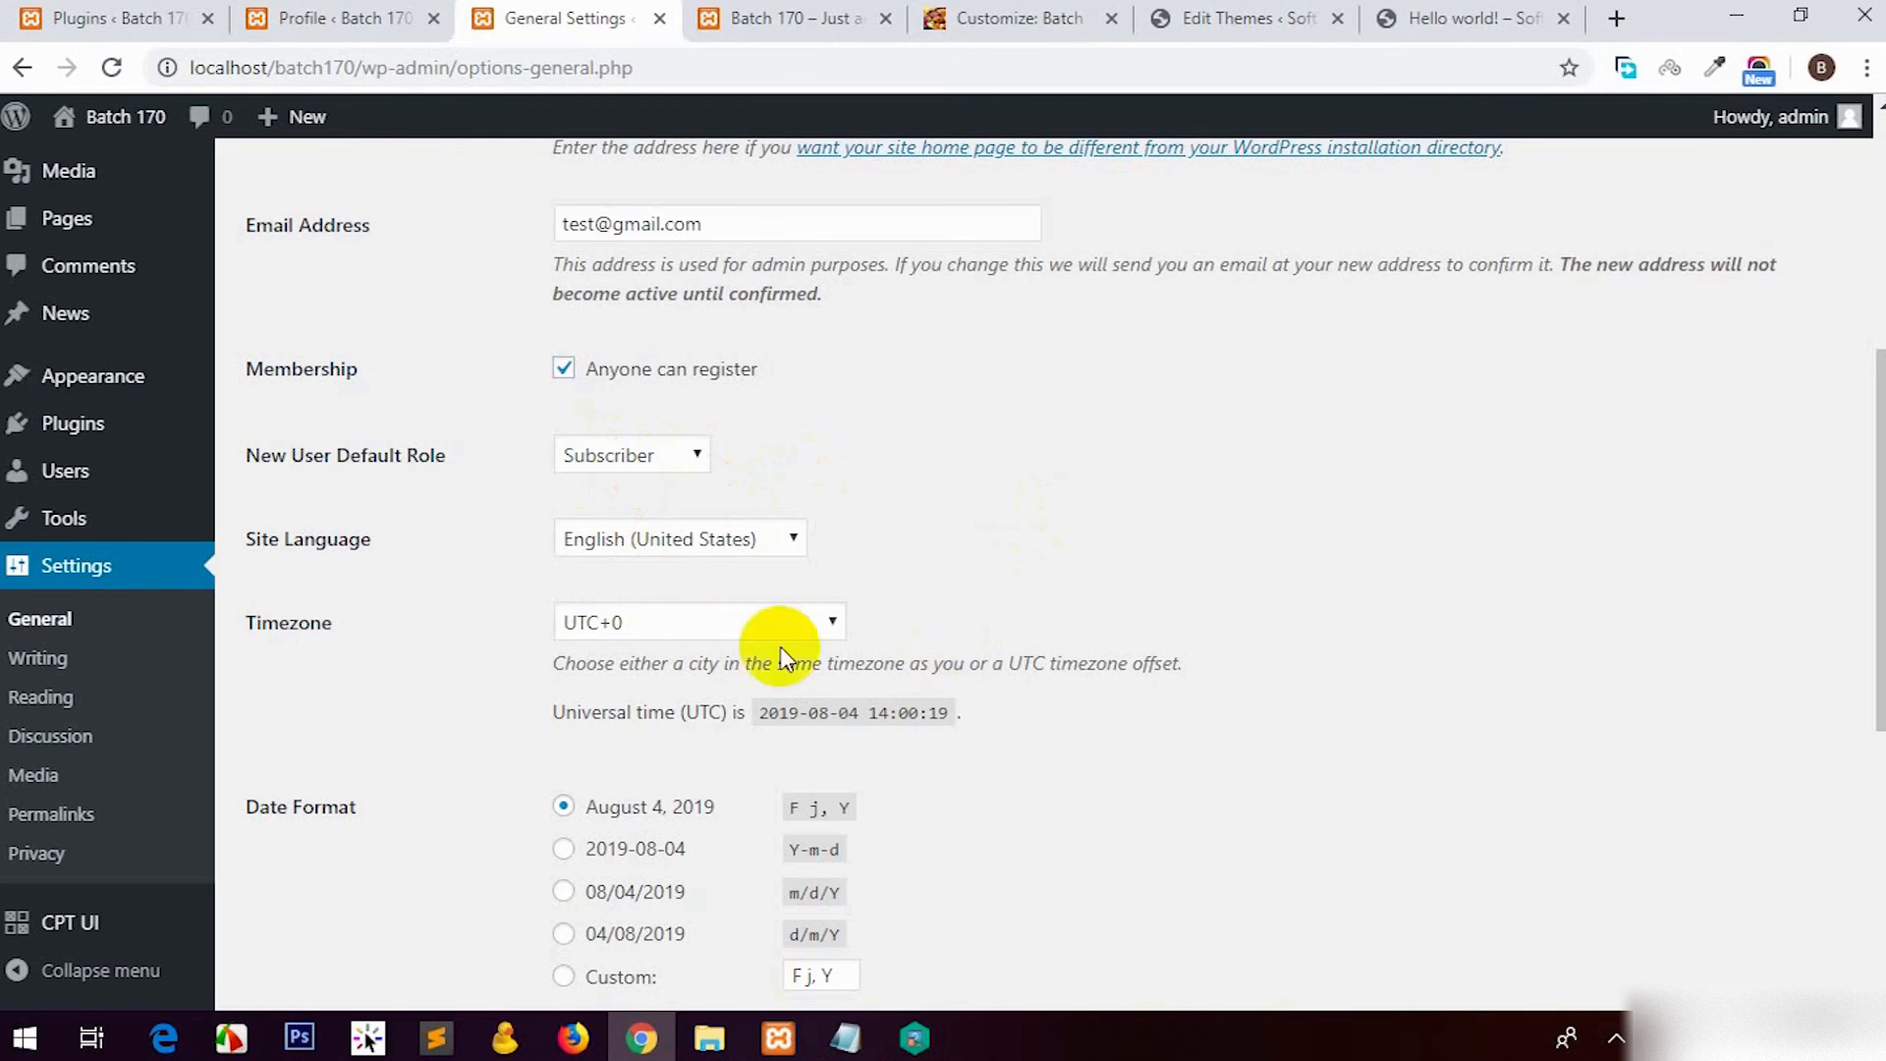
Step: Examine the Date Format, Time Format and Week Starts On options without changing them
{"action": "scroll", "coordinate": [905, 632], "scroll_direction": "down", "scroll_amount": 3}
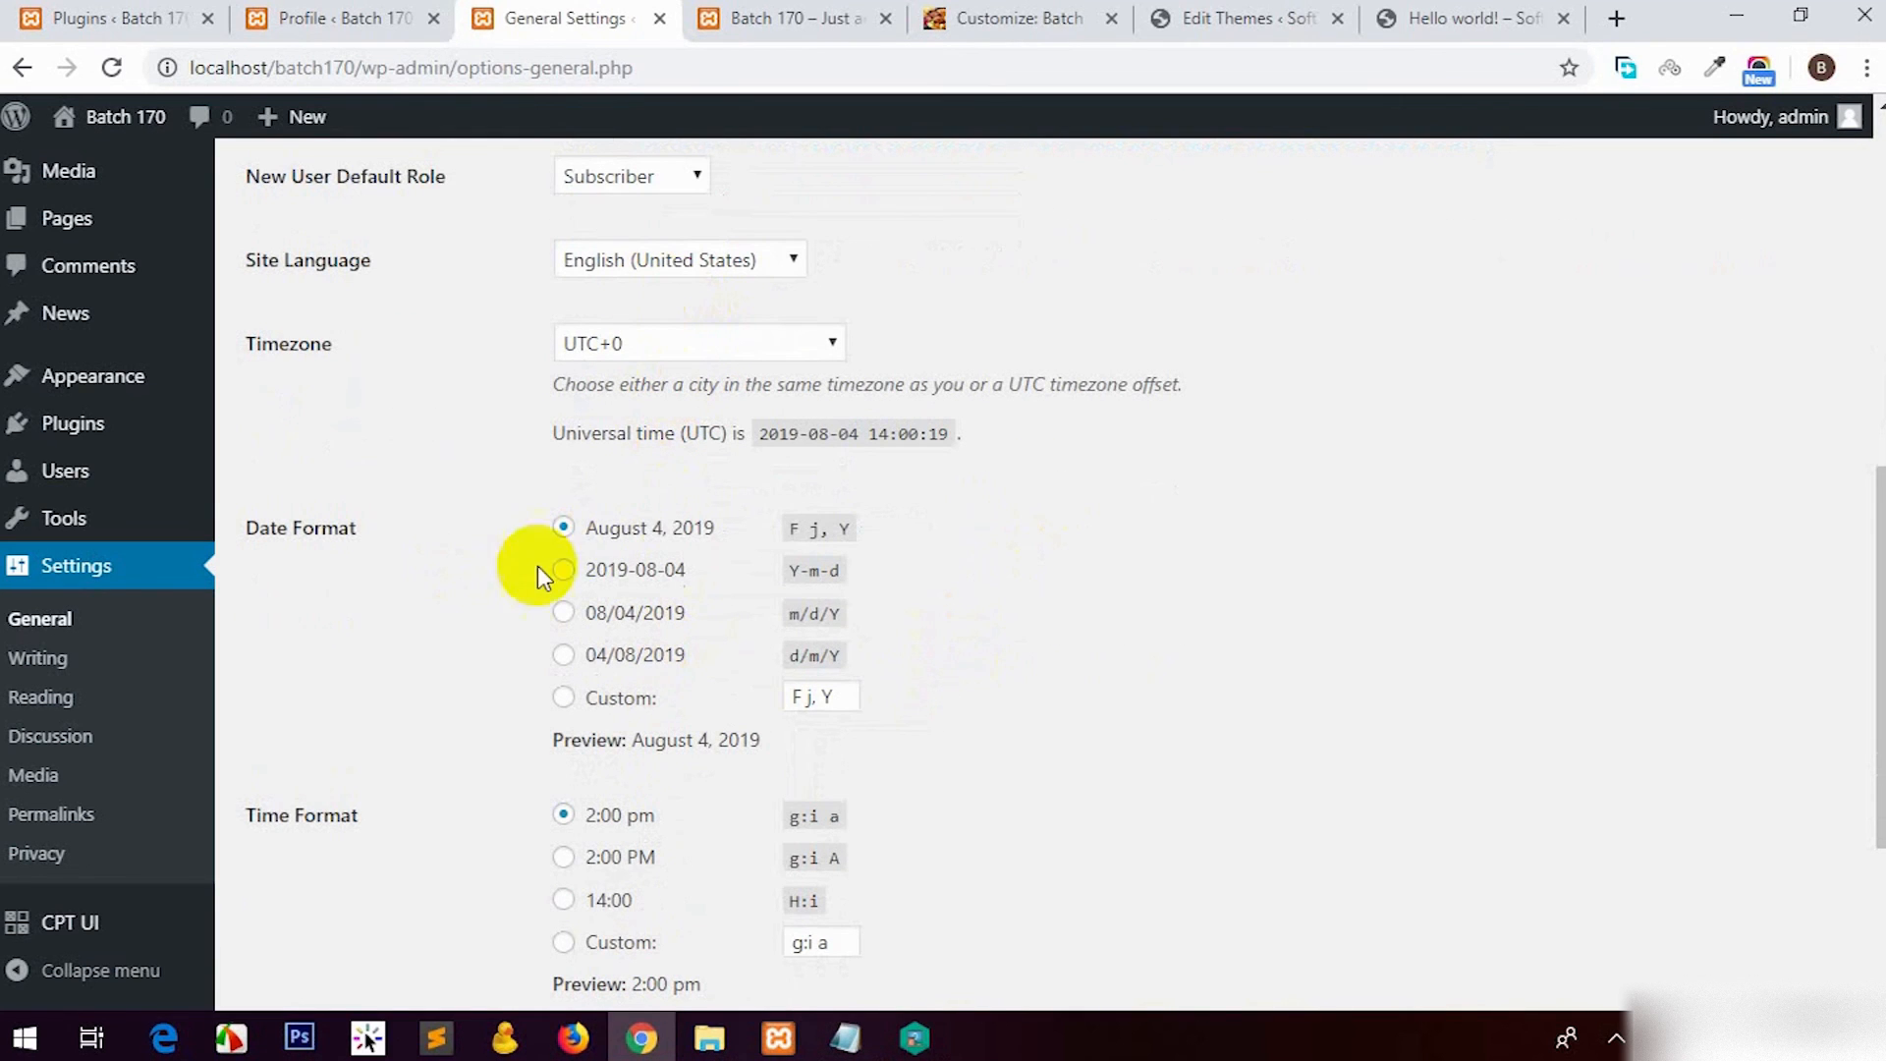
{"action": "scroll", "coordinate": [595, 678], "scroll_direction": "down", "scroll_amount": 1}
{"action": "scroll", "coordinate": [602, 715], "scroll_direction": "down", "scroll_amount": 3}
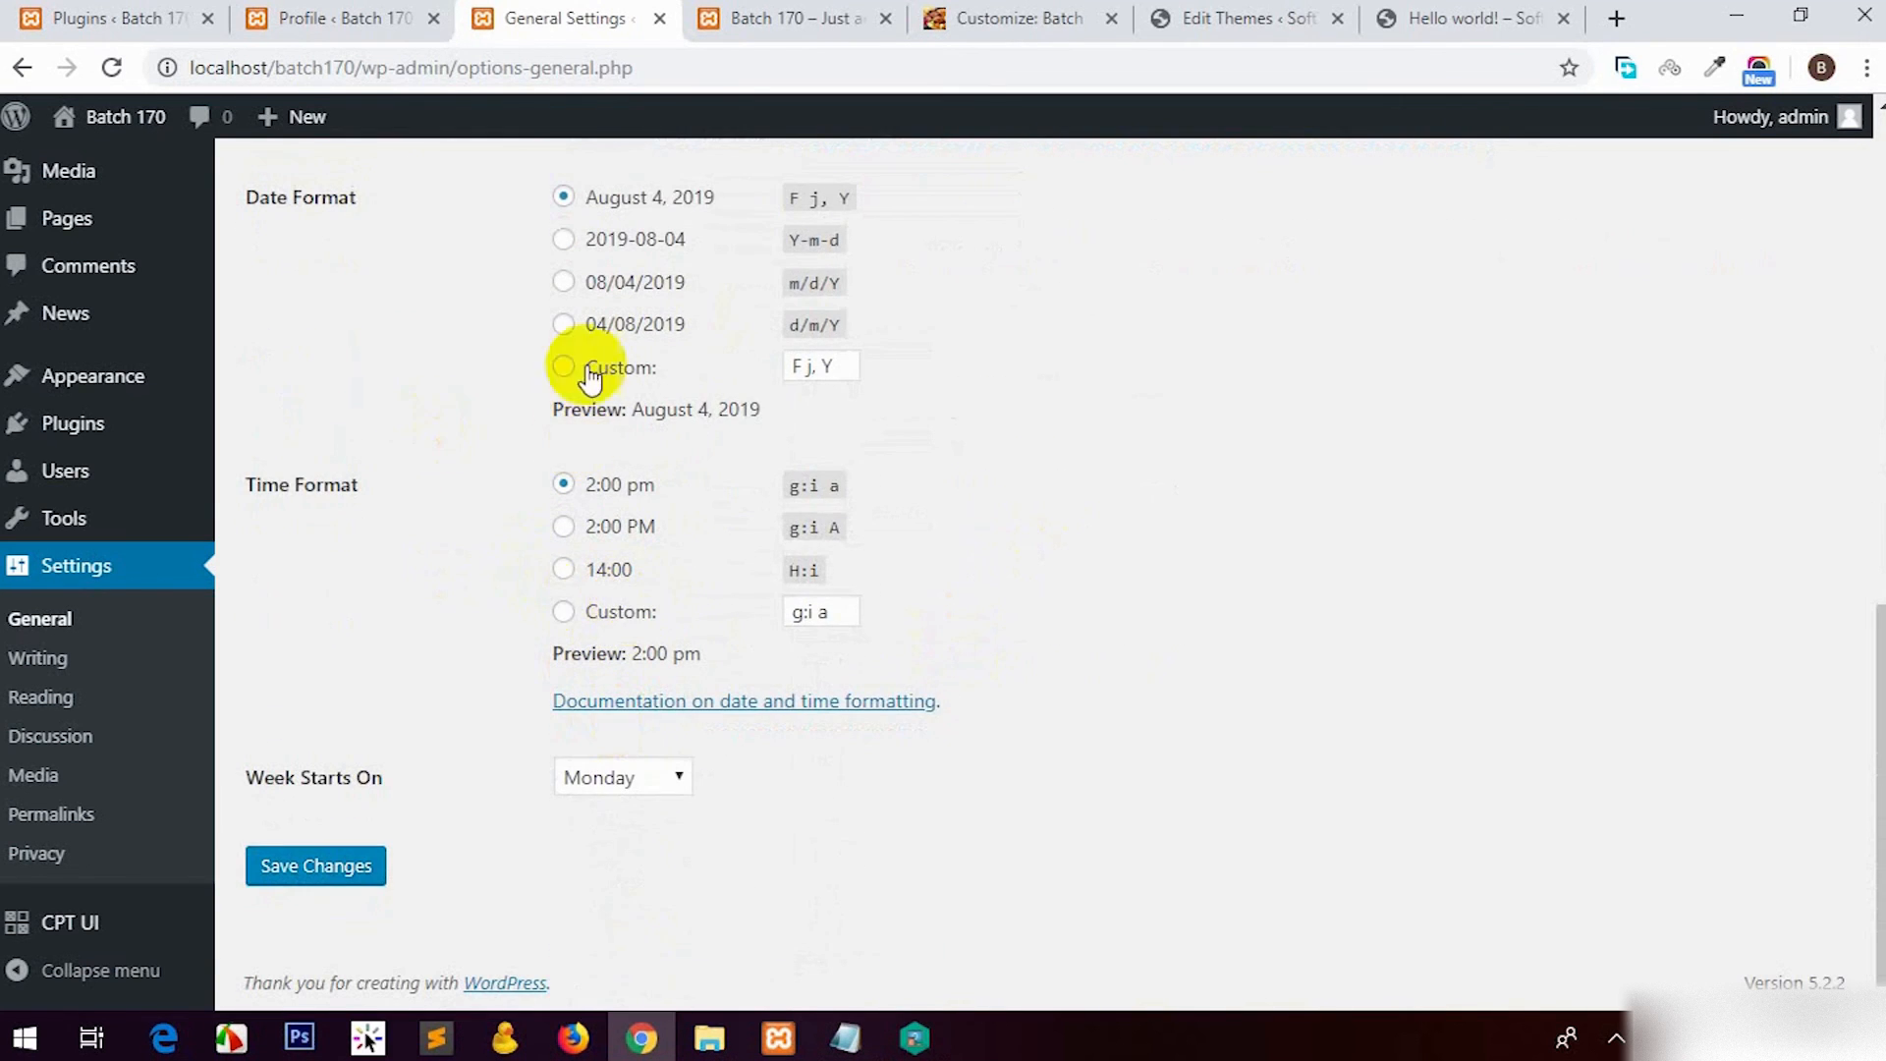
{"action": "left_click", "coordinate": [616, 781]}
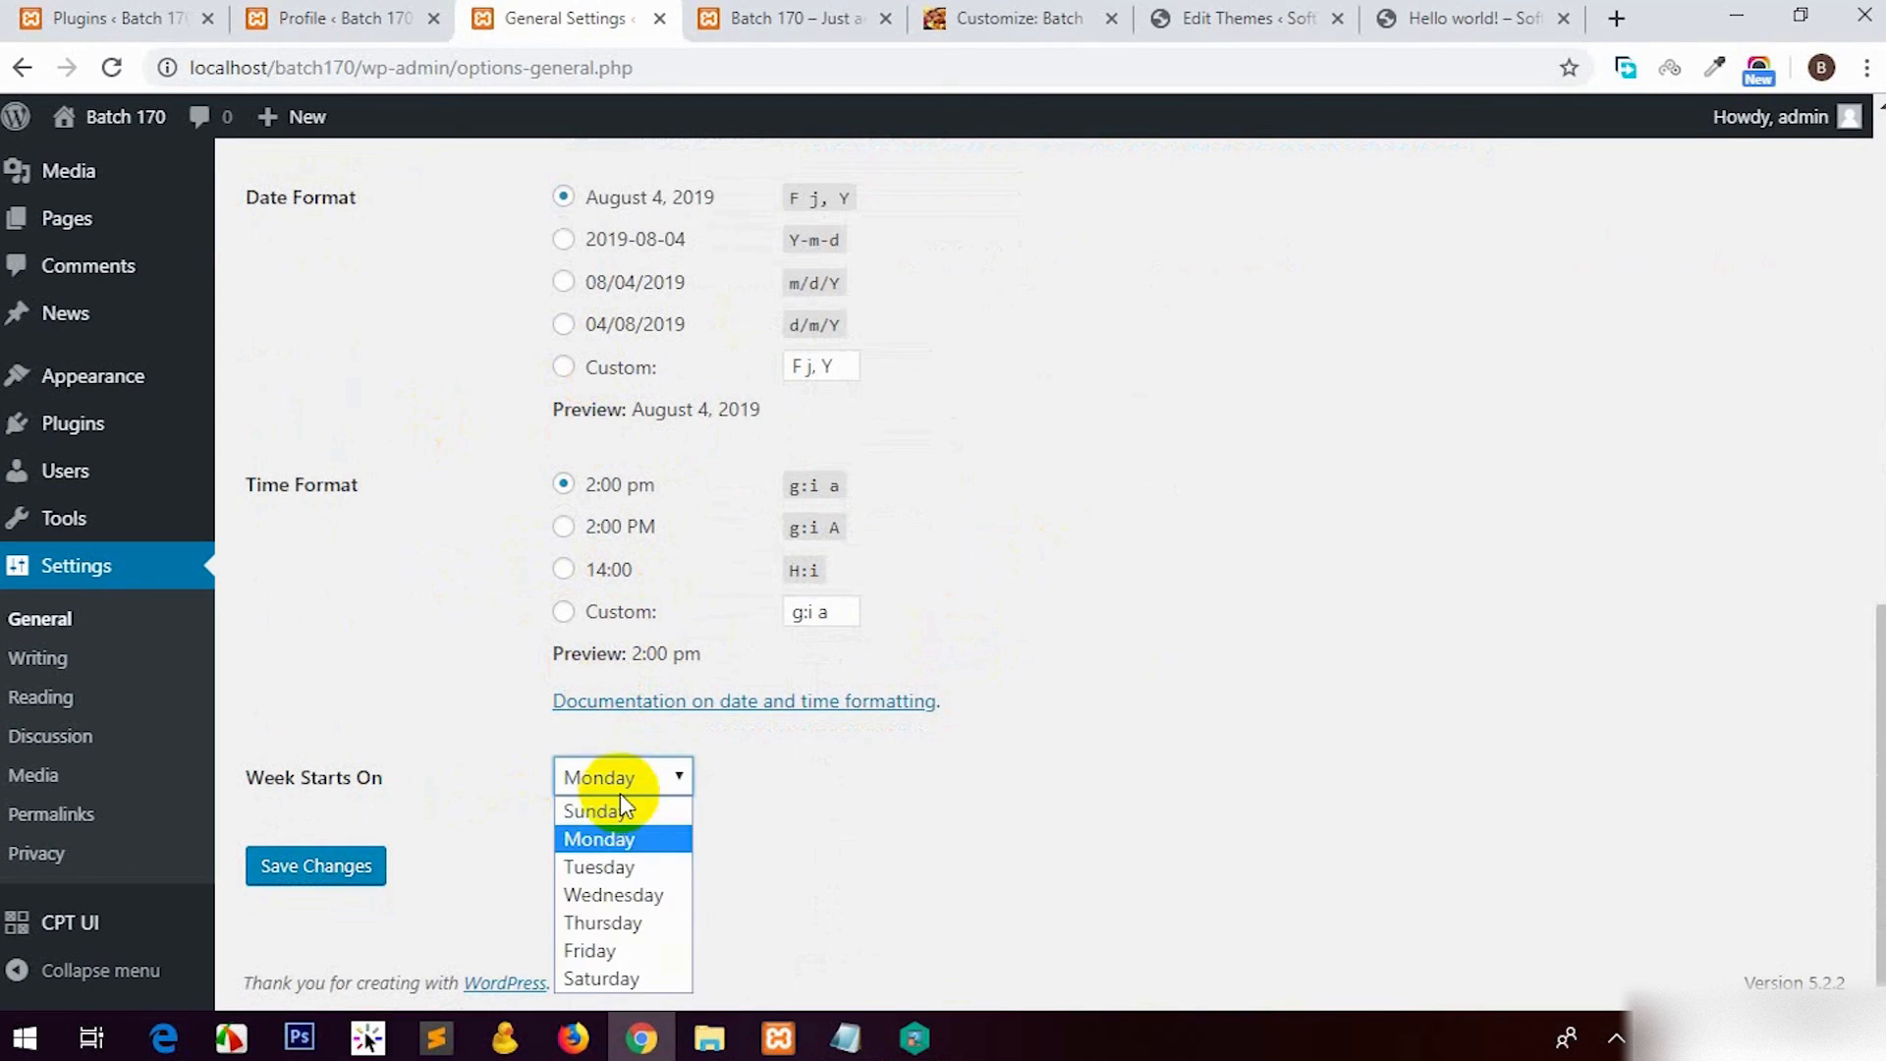
{"action": "left_click", "coordinate": [876, 786]}
Step: Examine the Post via email fields in the Writing Settings and open the Reading Settings
{"action": "left_click", "coordinate": [39, 658]}
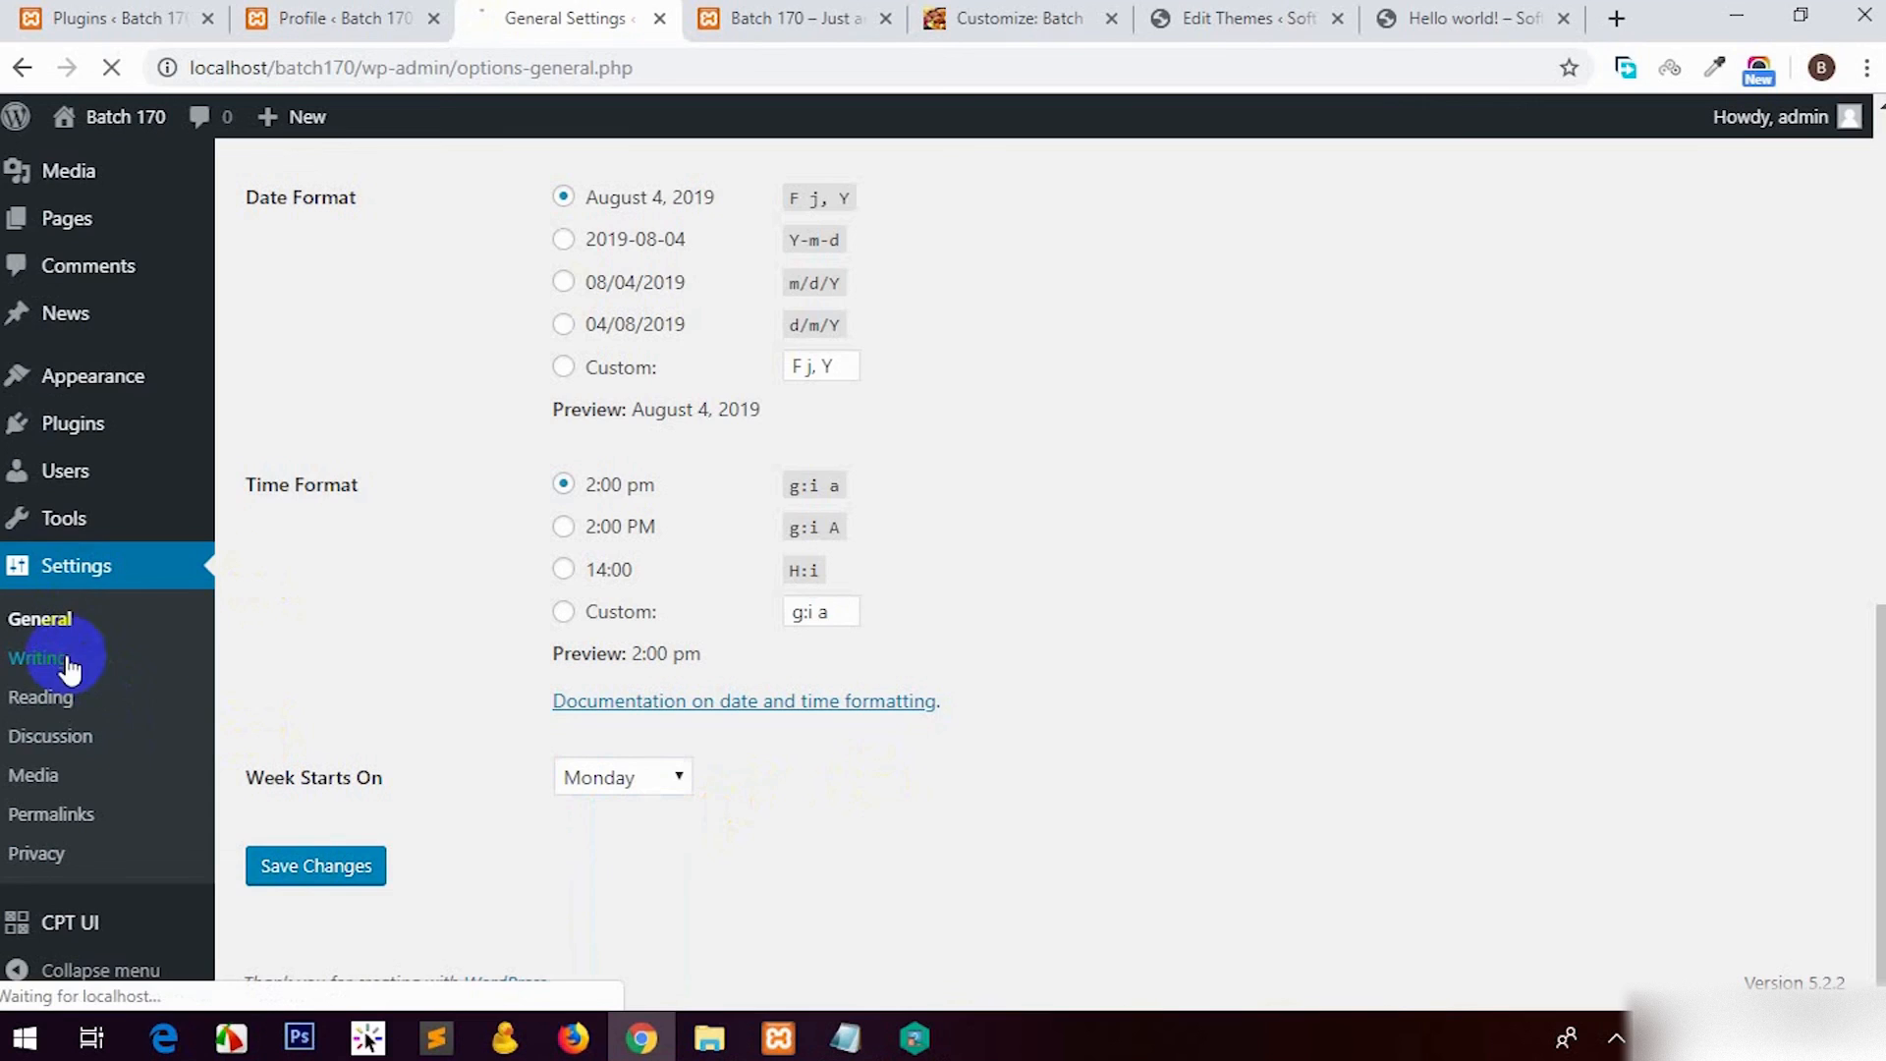
{"action": "scroll", "coordinate": [888, 621], "scroll_direction": "down", "scroll_amount": 3}
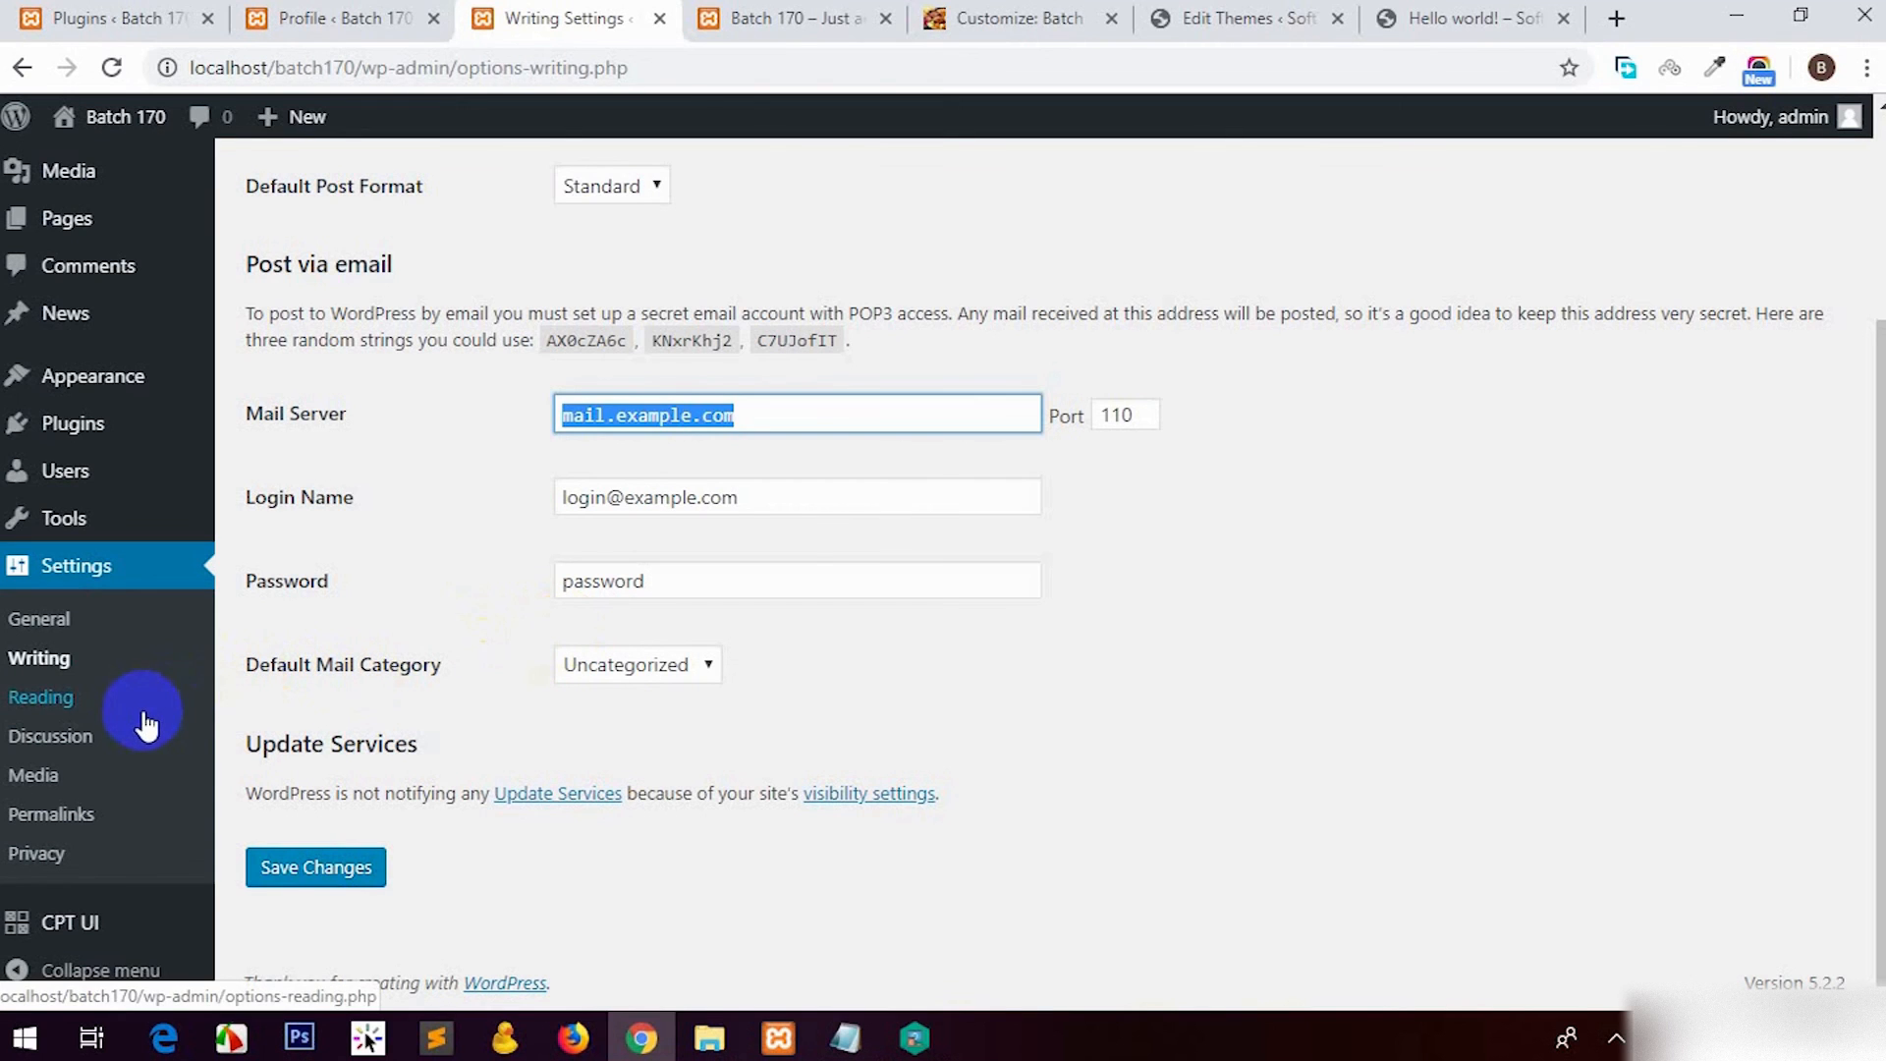
{"action": "left_click", "coordinate": [102, 705]}
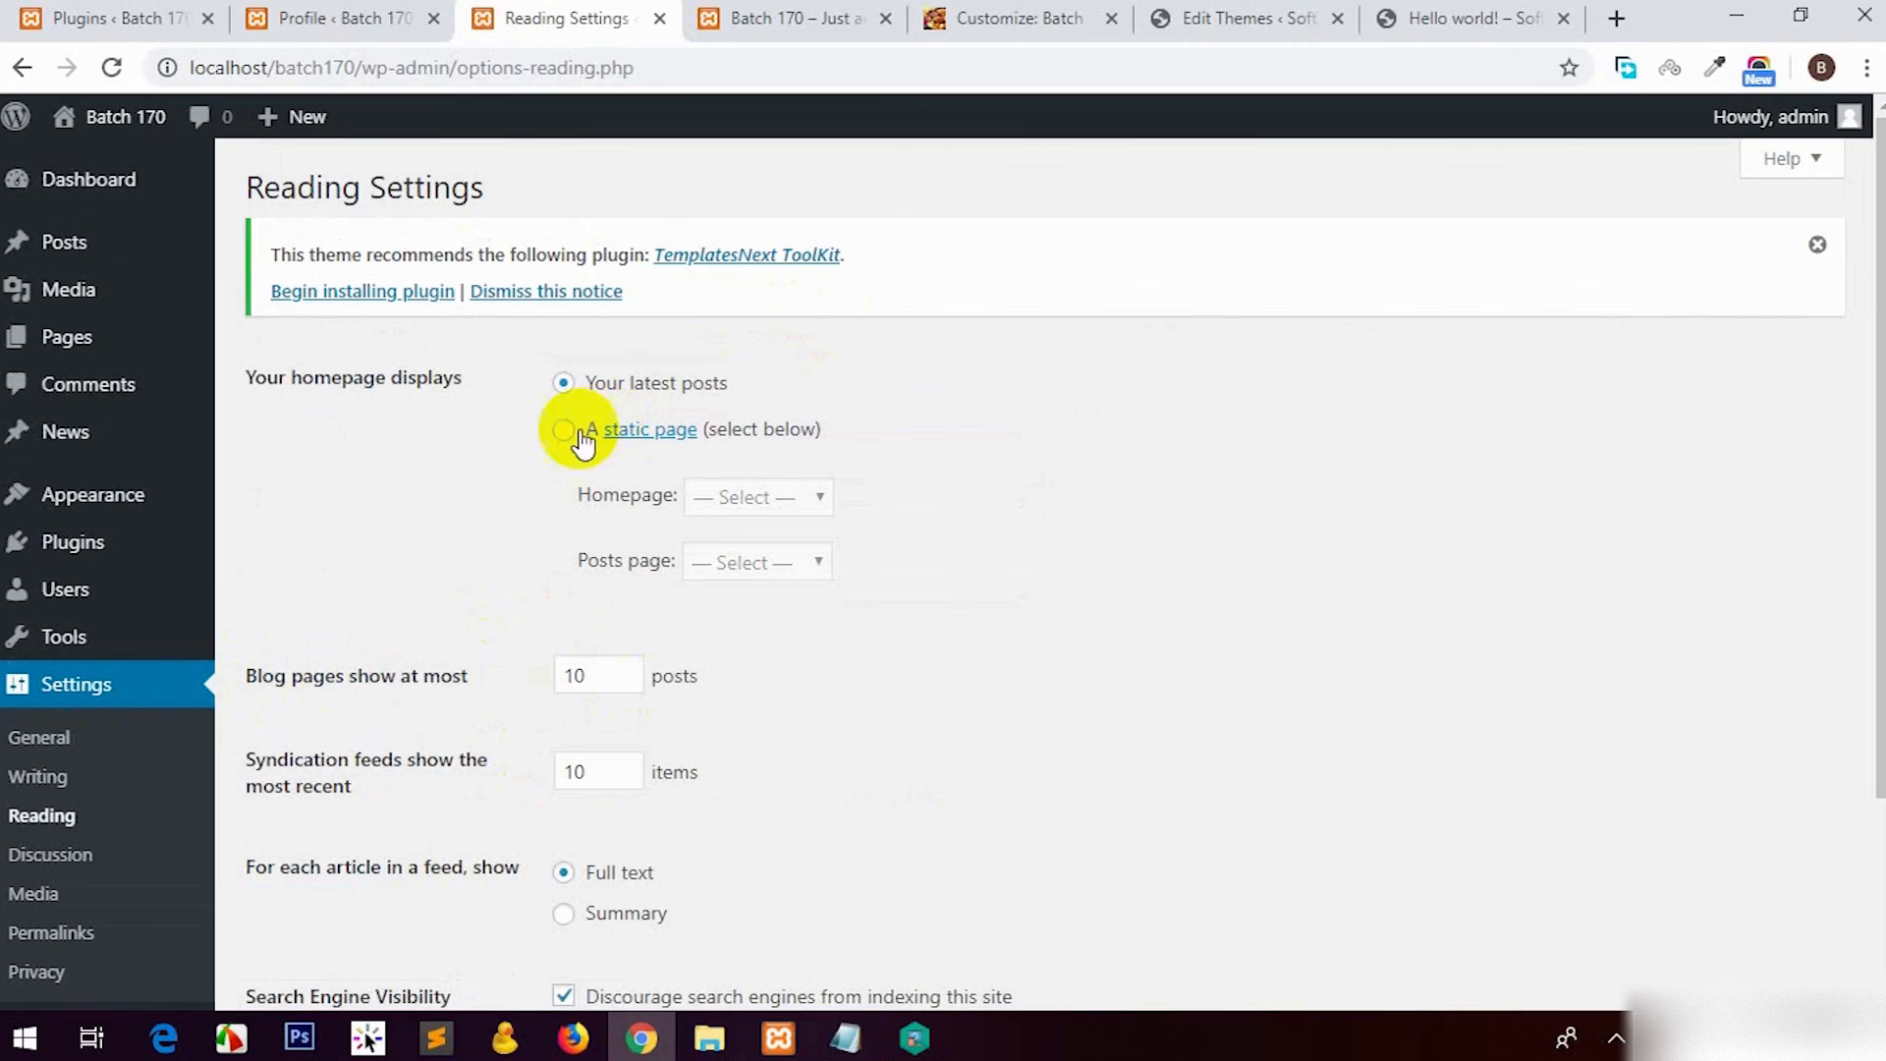
Step: View the post listing on the site's homepage and return to the Reading Settings
{"action": "left_click", "coordinate": [767, 19]}
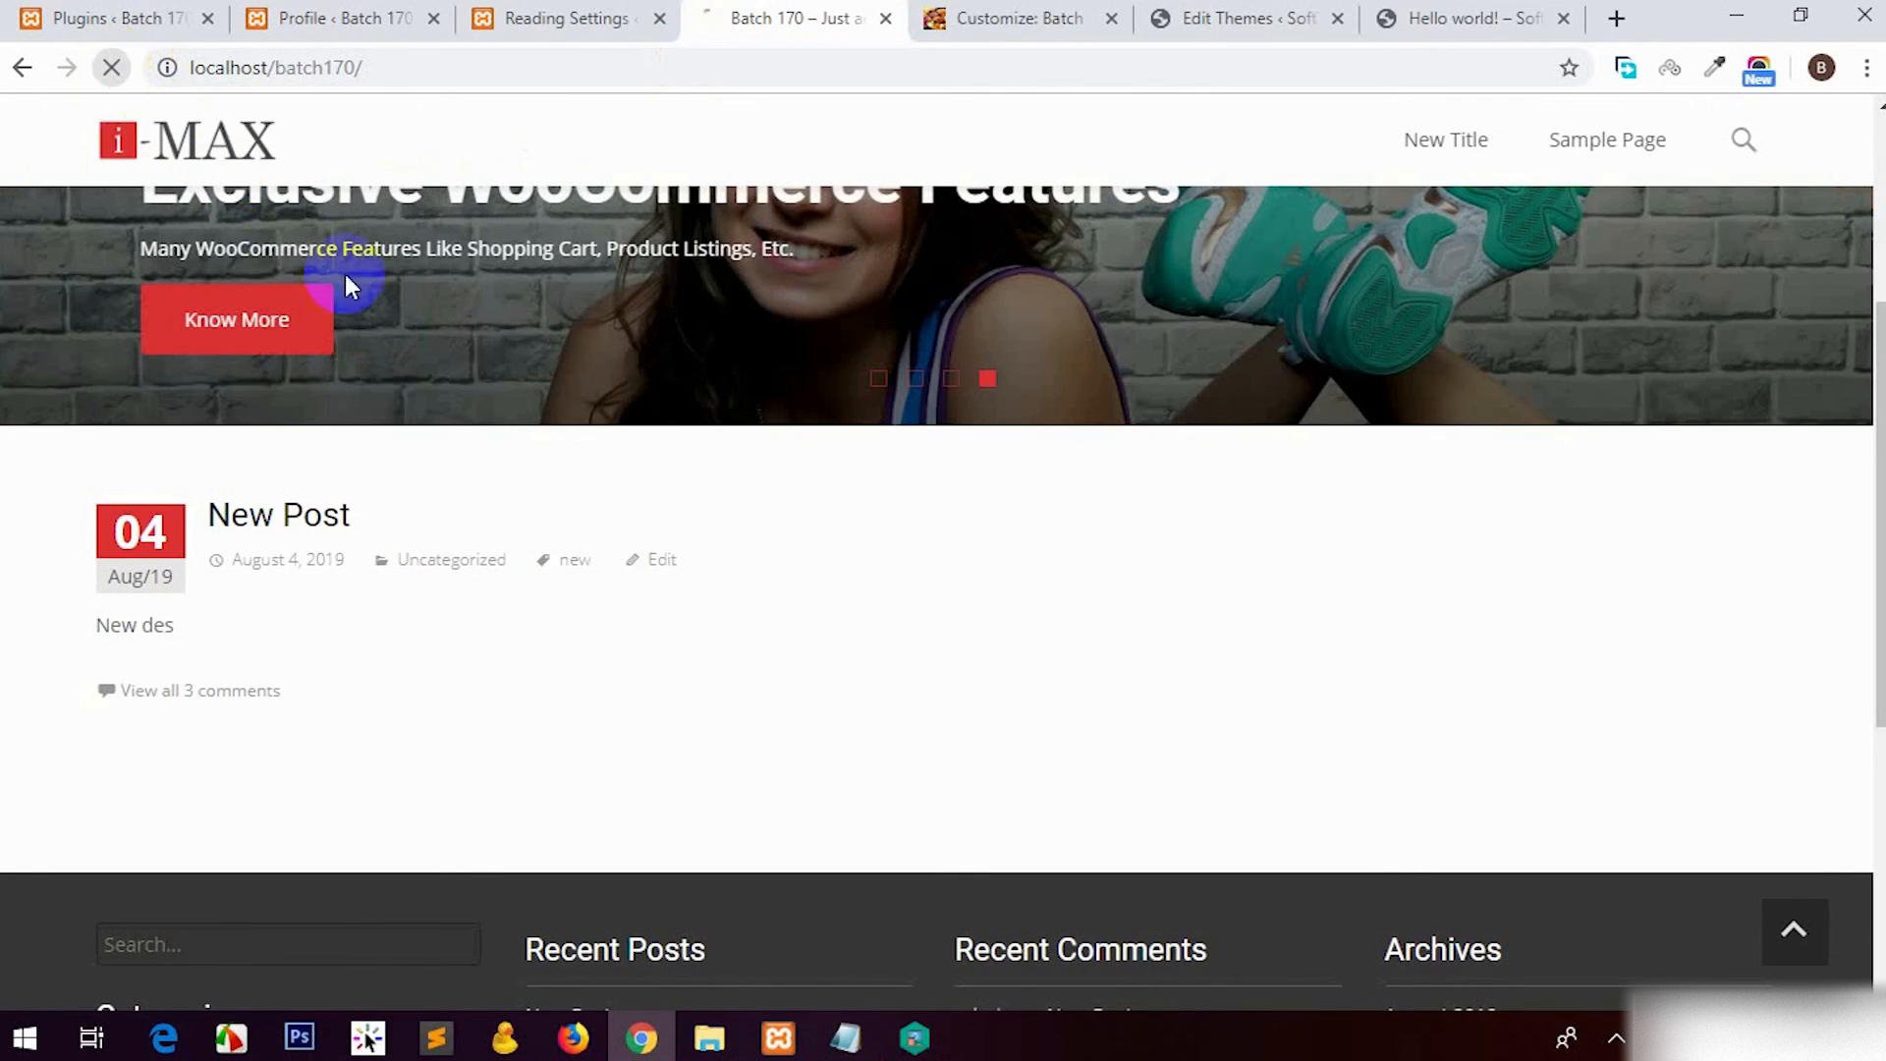
{"action": "left_click", "coordinate": [644, 568]}
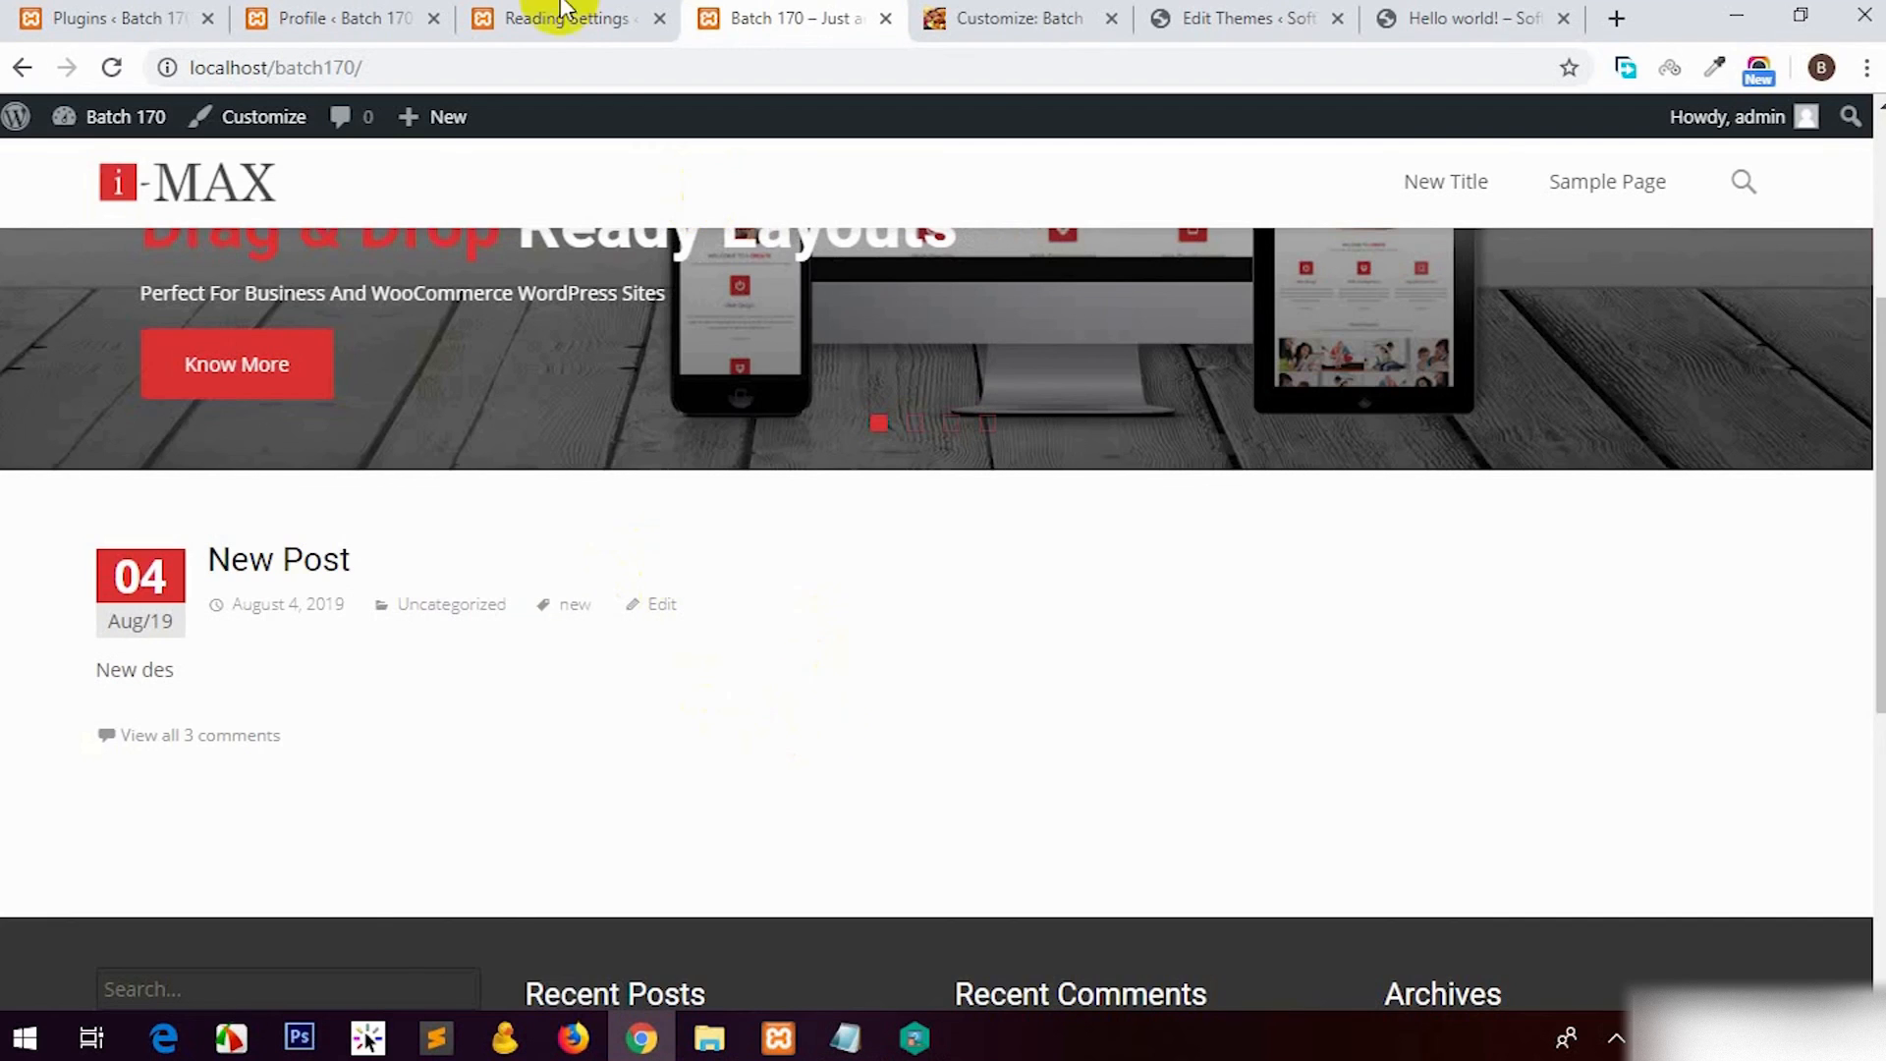
{"action": "left_click", "coordinate": [579, 19]}
Step: Make the homepage display a static page, choose Sample Page as the Homepage, and save the changes
{"action": "left_click", "coordinate": [563, 429]}
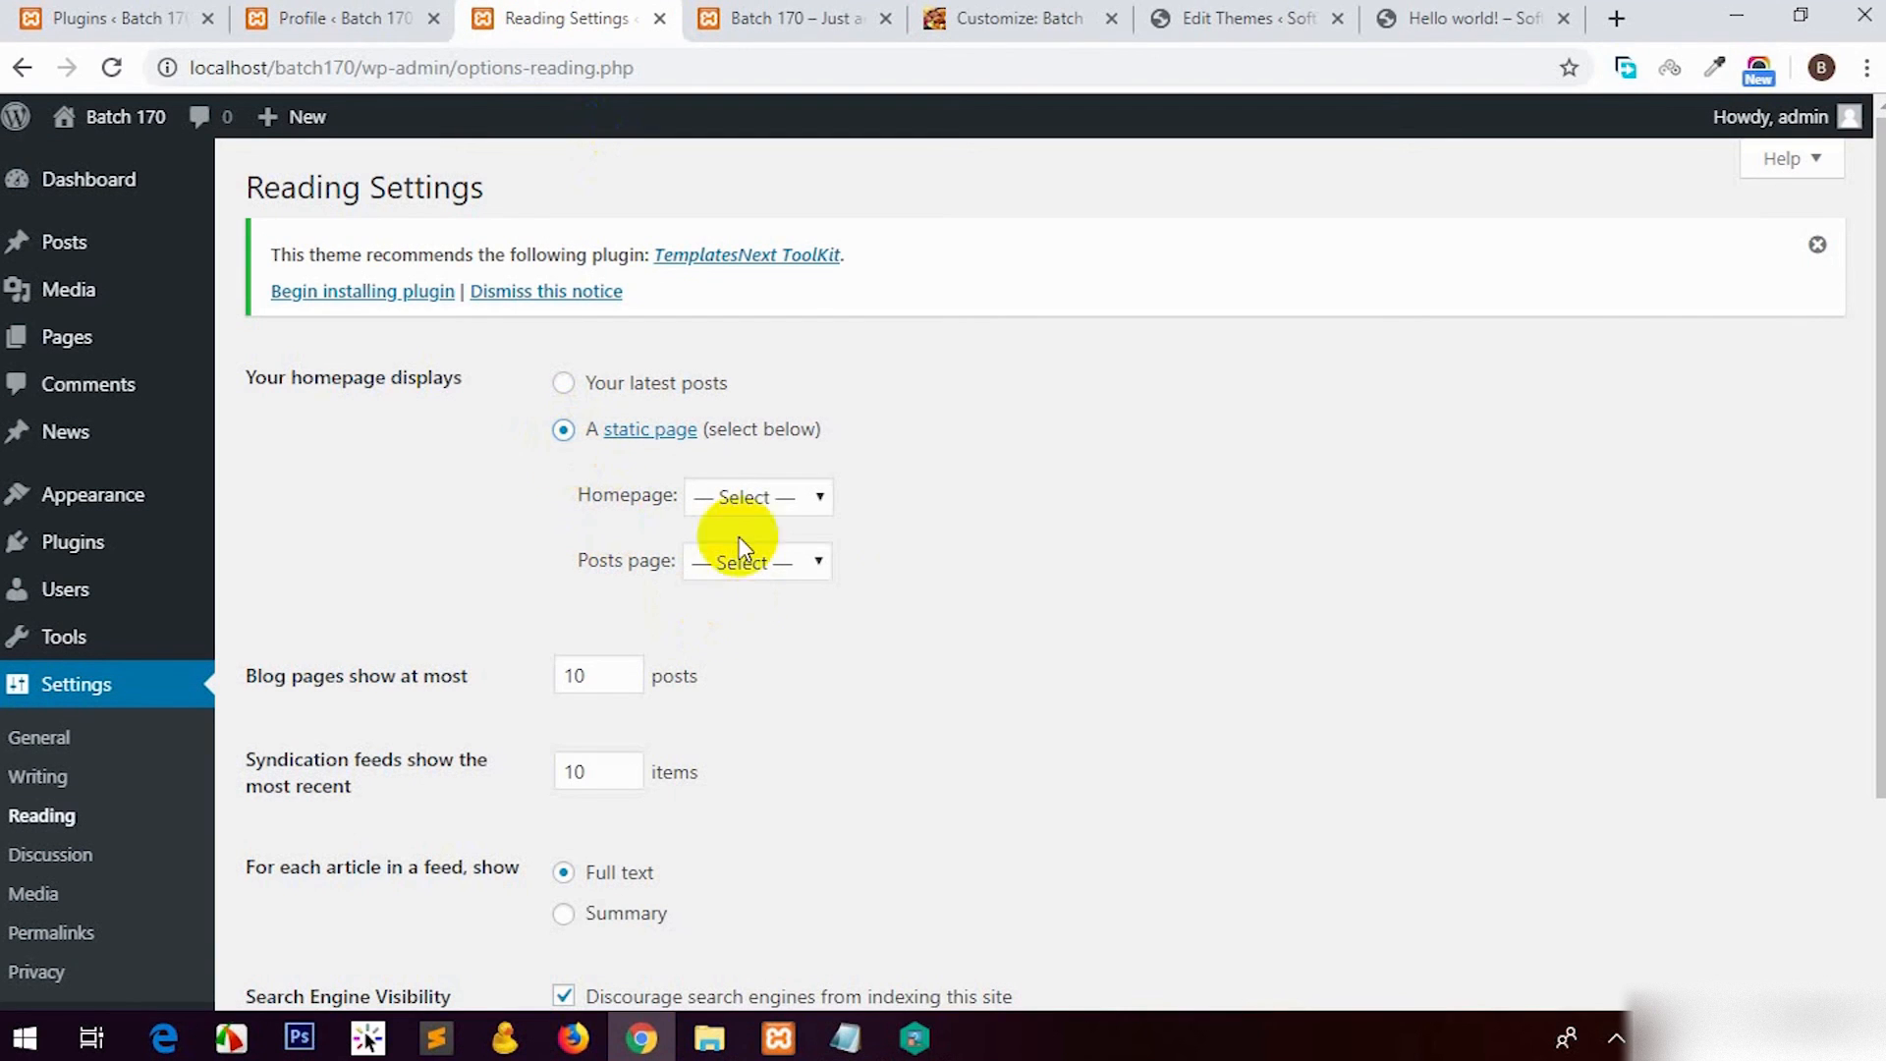
{"action": "left_click", "coordinate": [798, 505]}
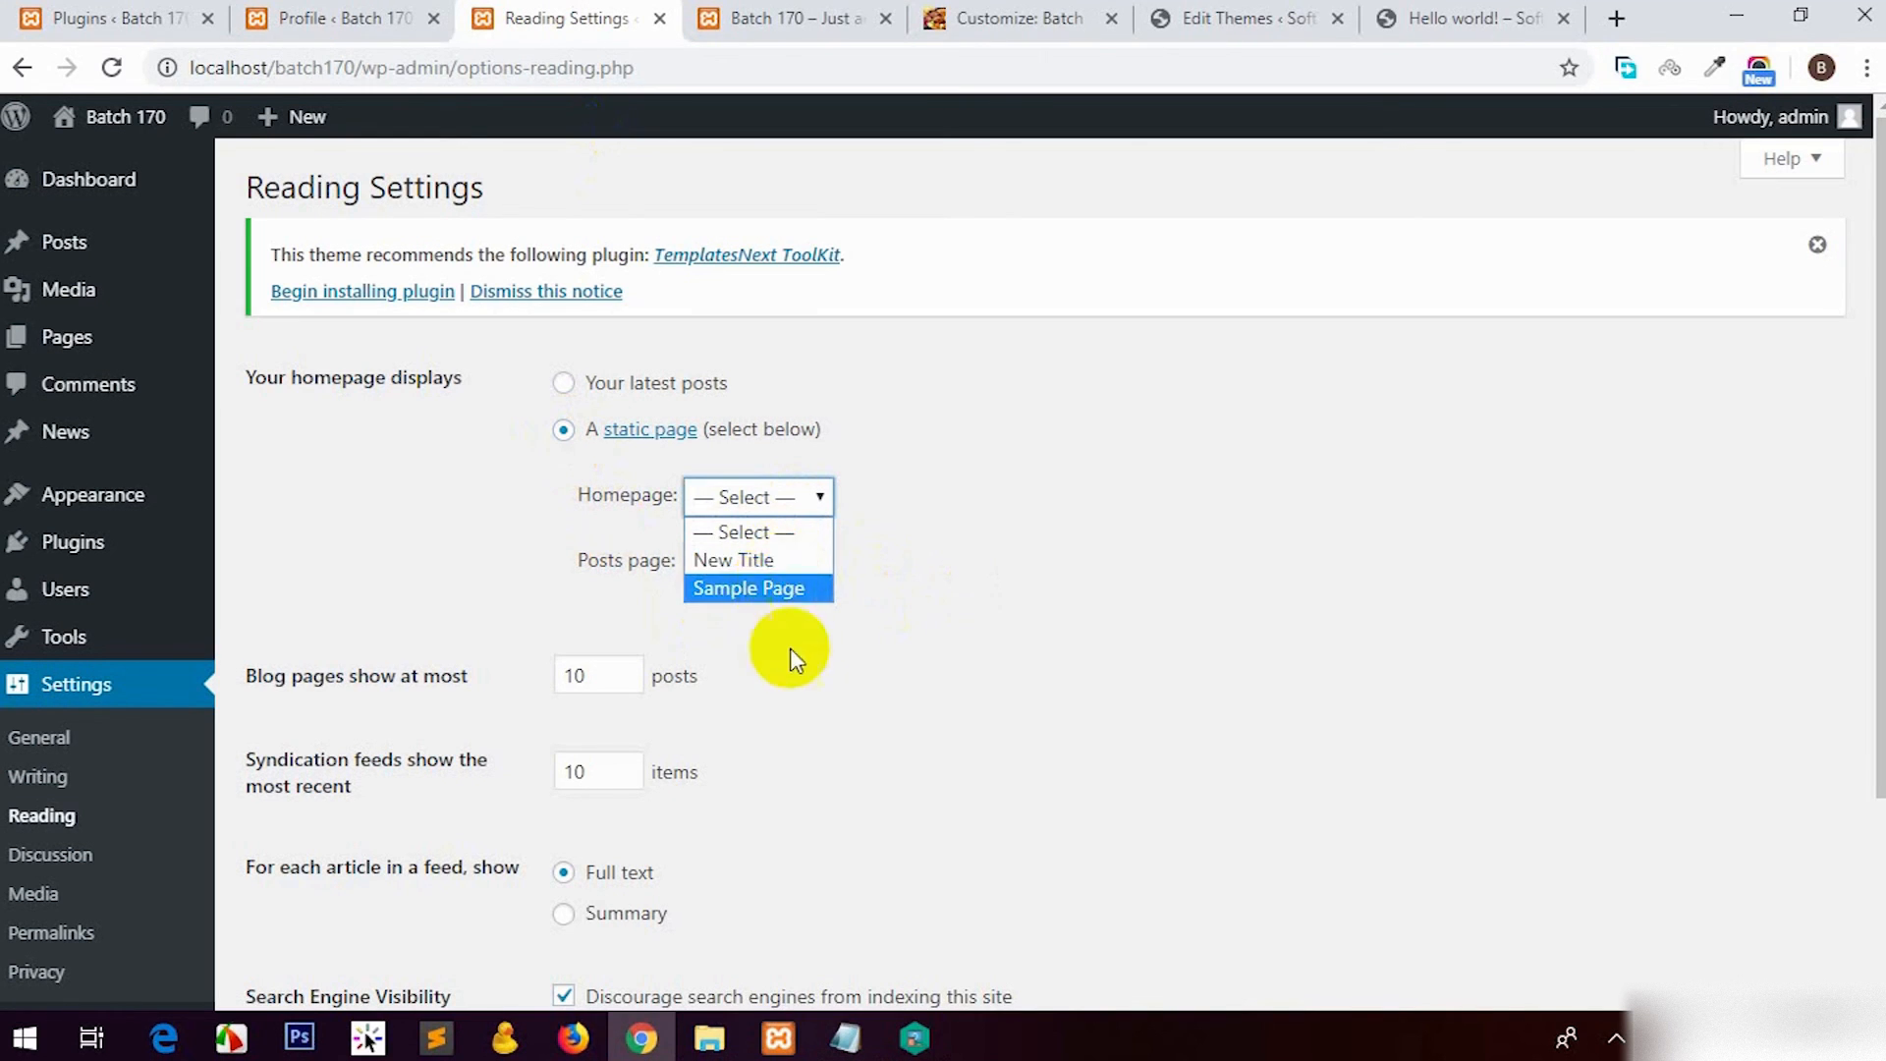
{"action": "left_click", "coordinate": [799, 580]}
{"action": "scroll", "coordinate": [600, 635], "scroll_direction": "down", "scroll_amount": 3}
{"action": "scroll", "coordinate": [550, 825], "scroll_direction": "up", "scroll_amount": 3}
{"action": "scroll", "coordinate": [530, 757], "scroll_direction": "down", "scroll_amount": 3}
{"action": "left_click", "coordinate": [309, 868]}
Step: Reload the site's front page and view what the homepage displays
{"action": "left_click", "coordinate": [776, 17]}
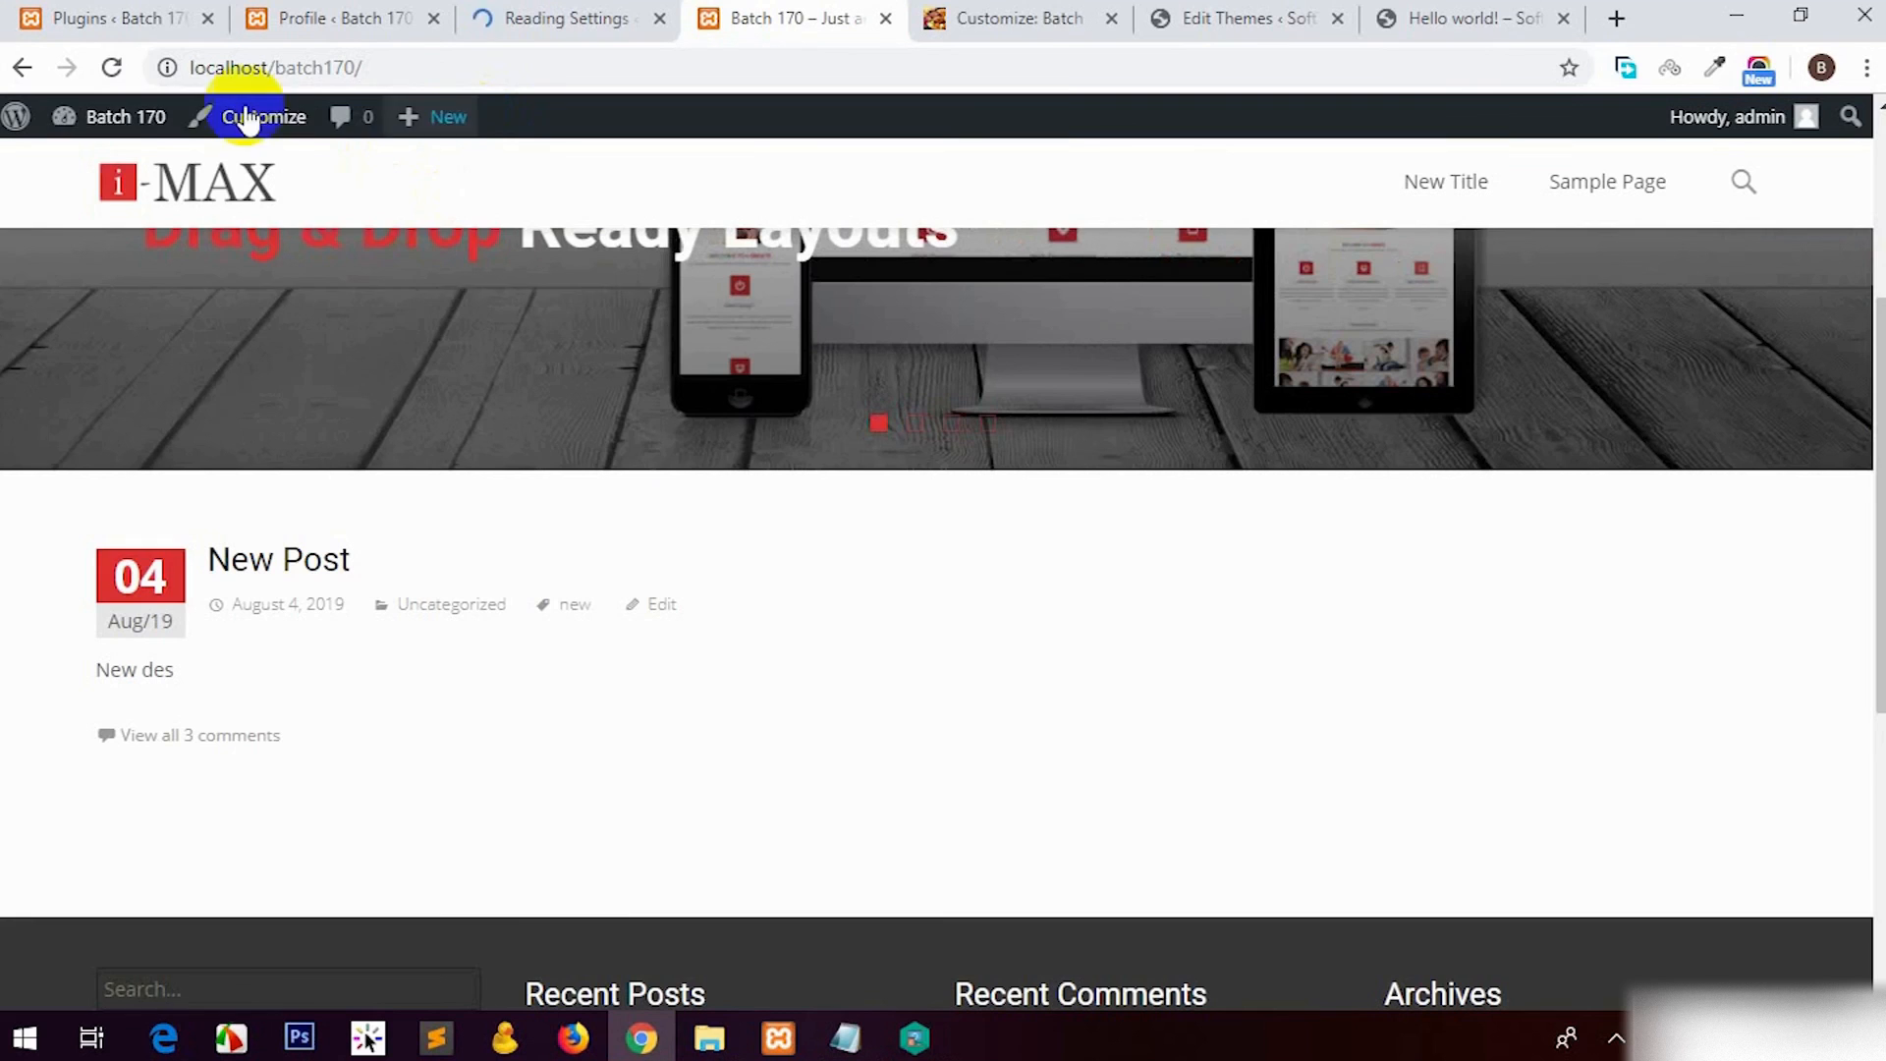
{"action": "left_click", "coordinate": [111, 66]}
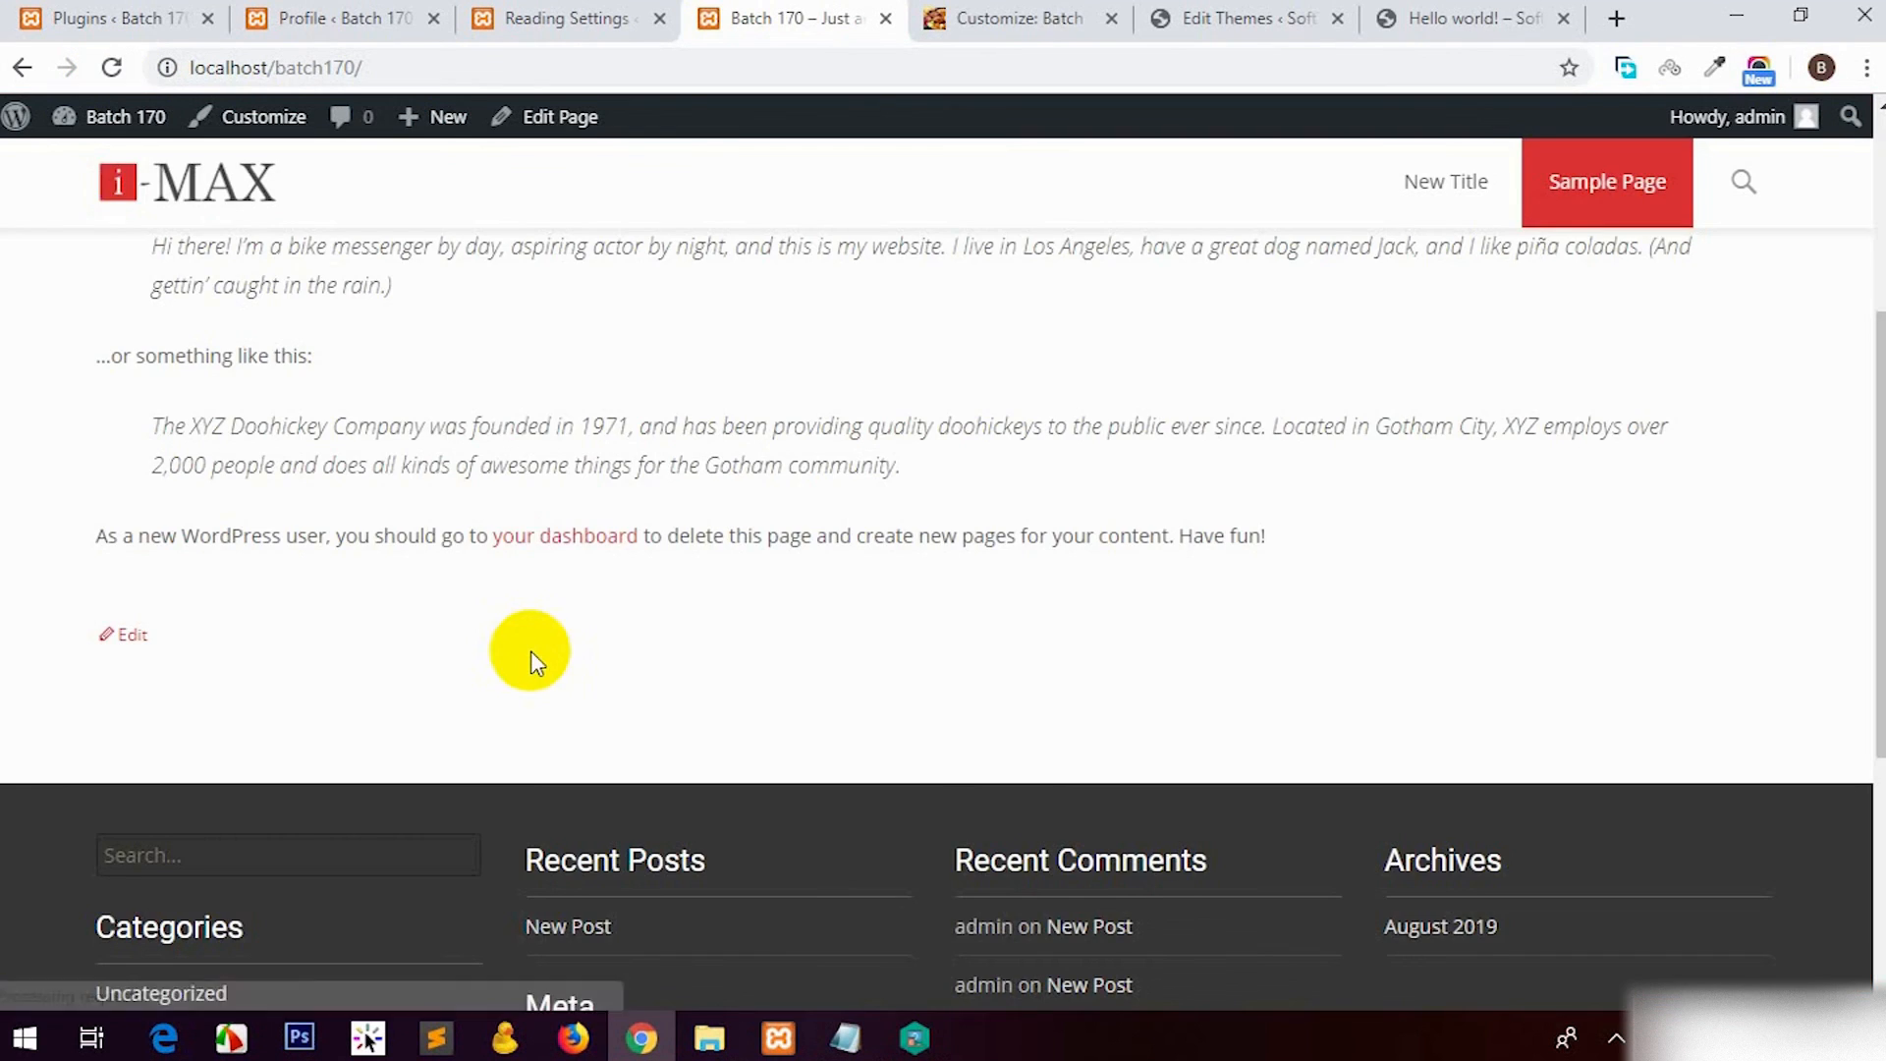
{"action": "scroll", "coordinate": [358, 505], "scroll_direction": "up", "scroll_amount": 5}
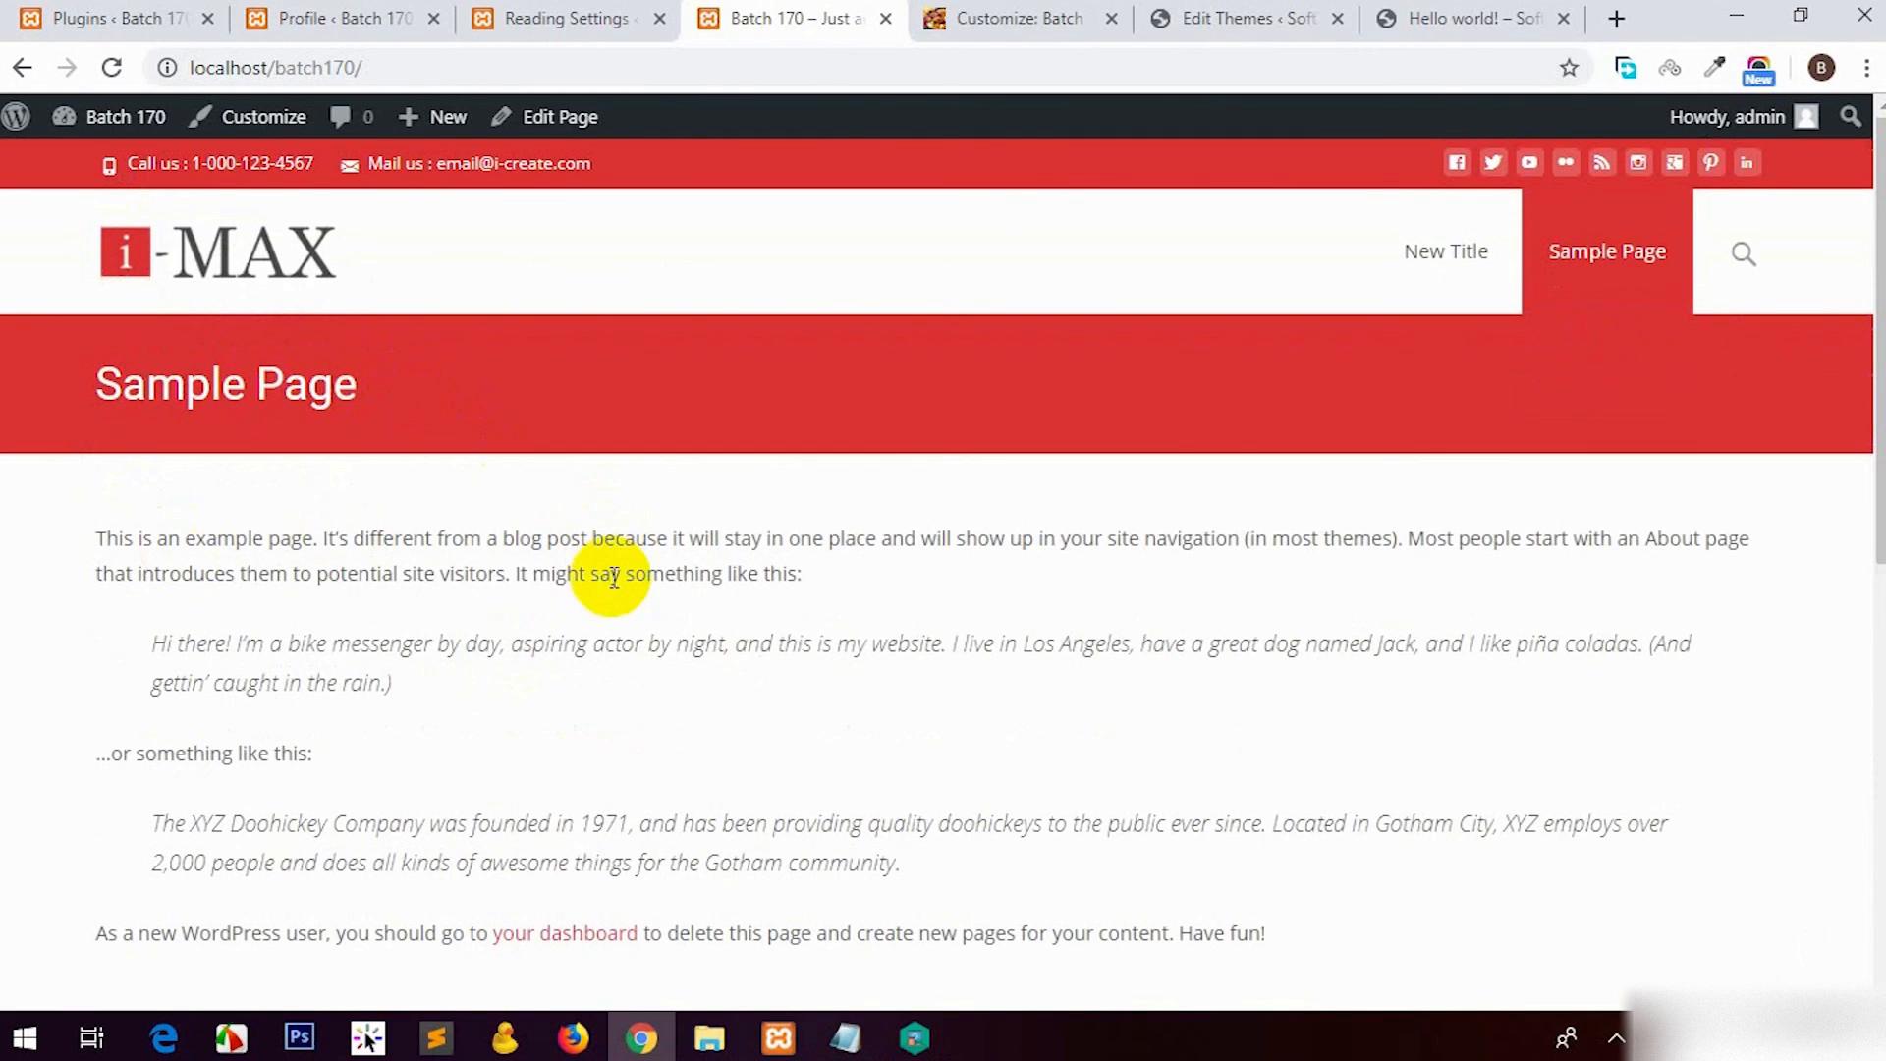
Step: Return to the Reading Settings and examine the Posts page choices without selecting one
{"action": "left_click", "coordinate": [570, 18]}
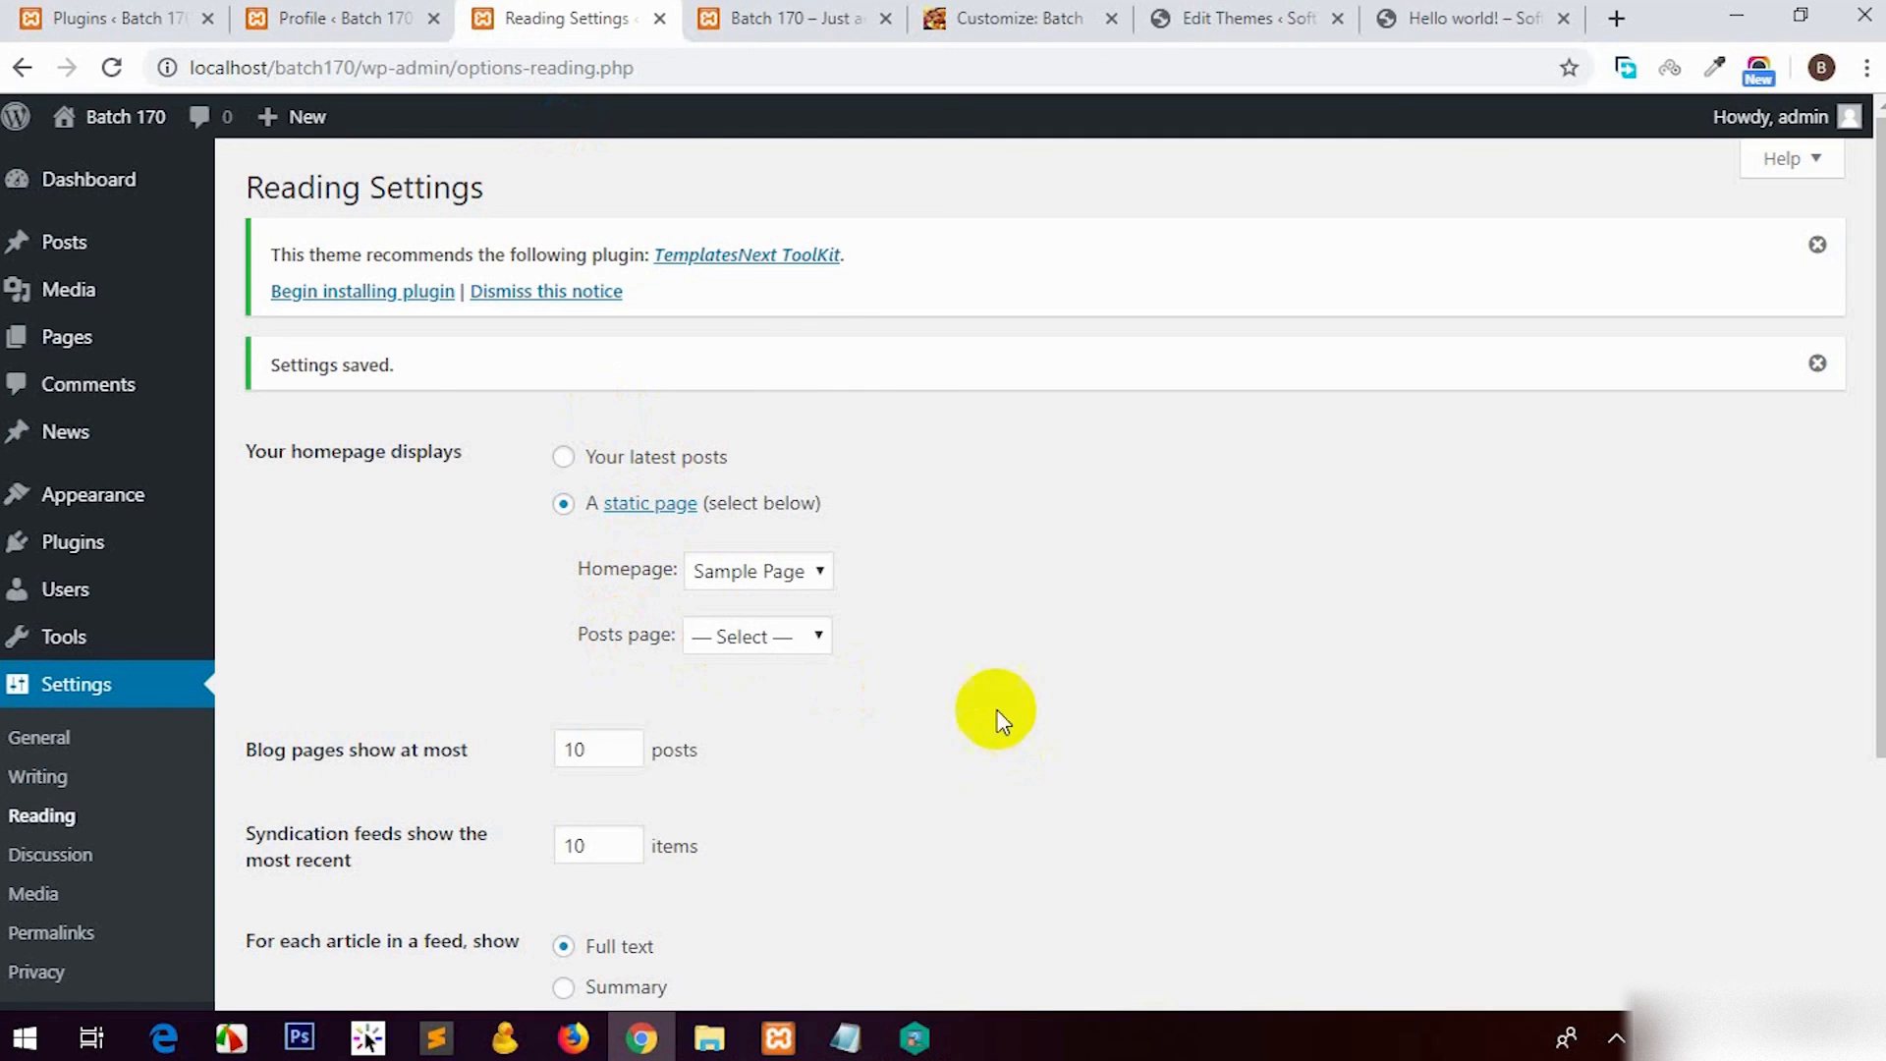
{"action": "left_click", "coordinate": [756, 636]}
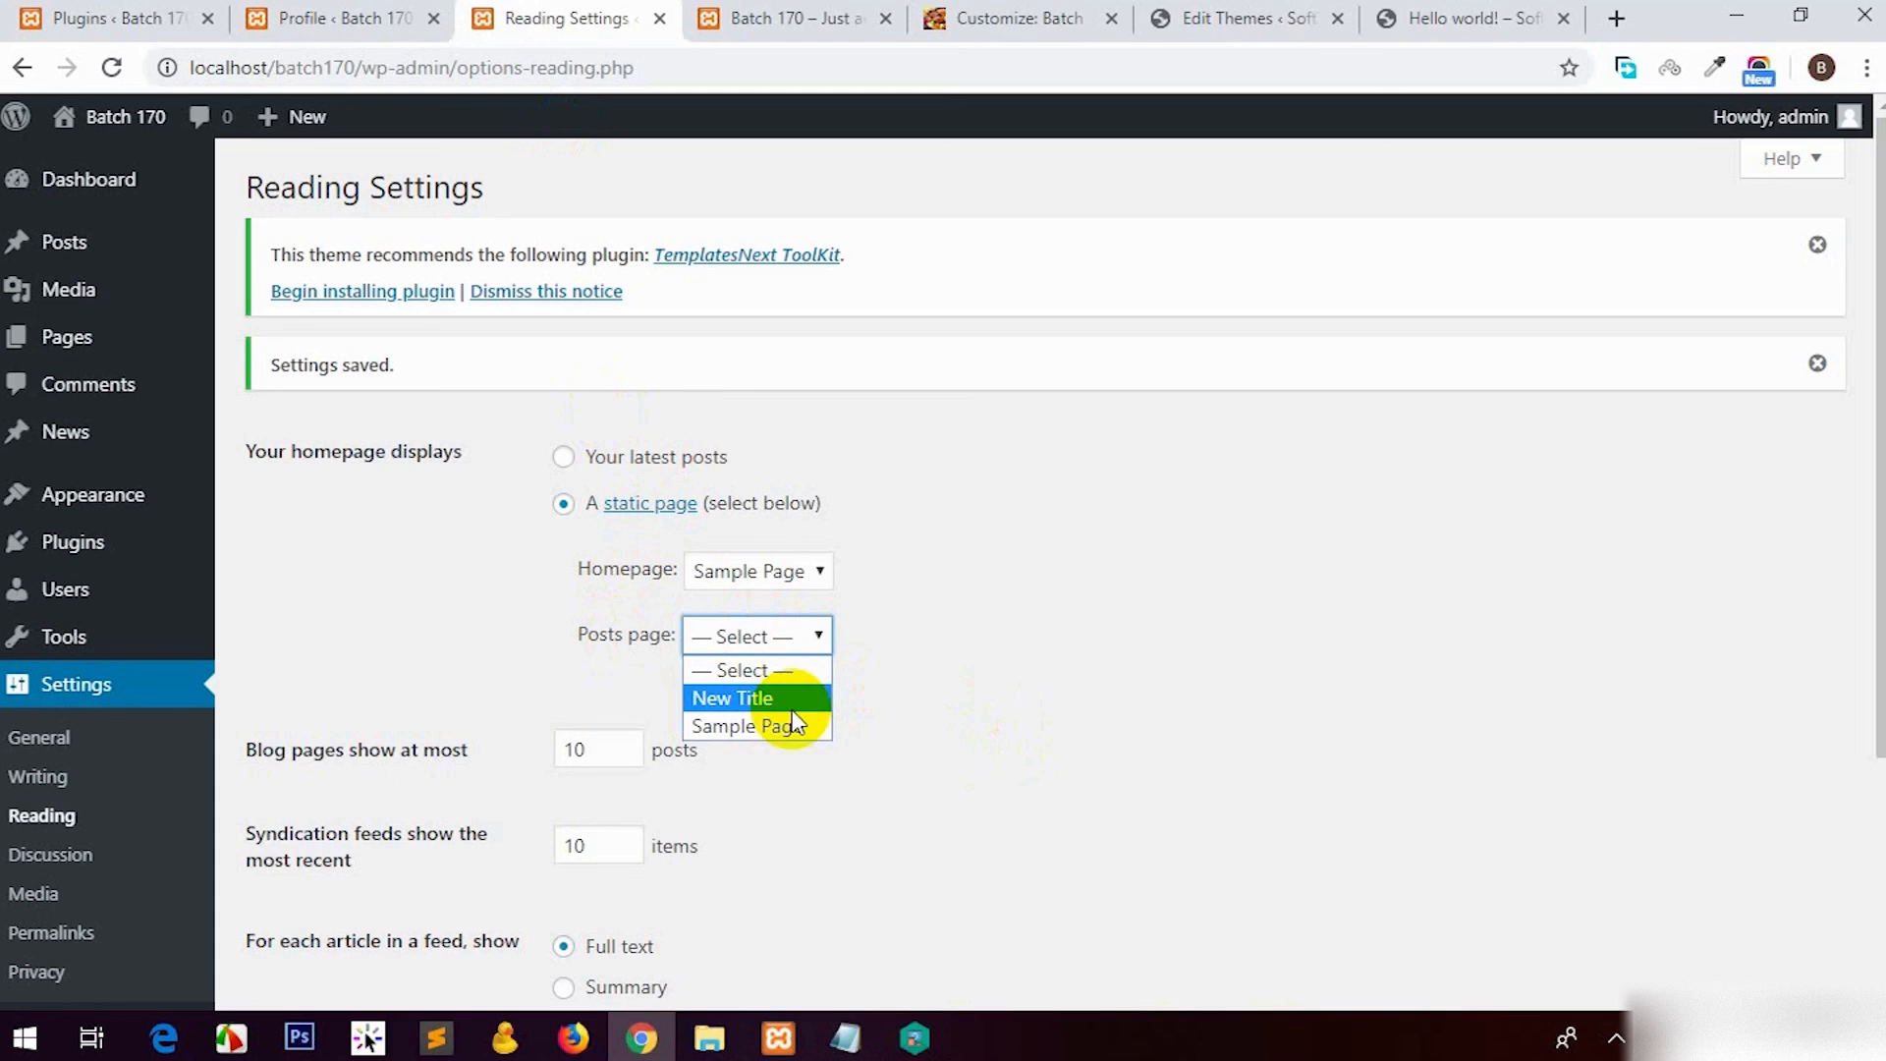
{"action": "left_click", "coordinate": [943, 703]}
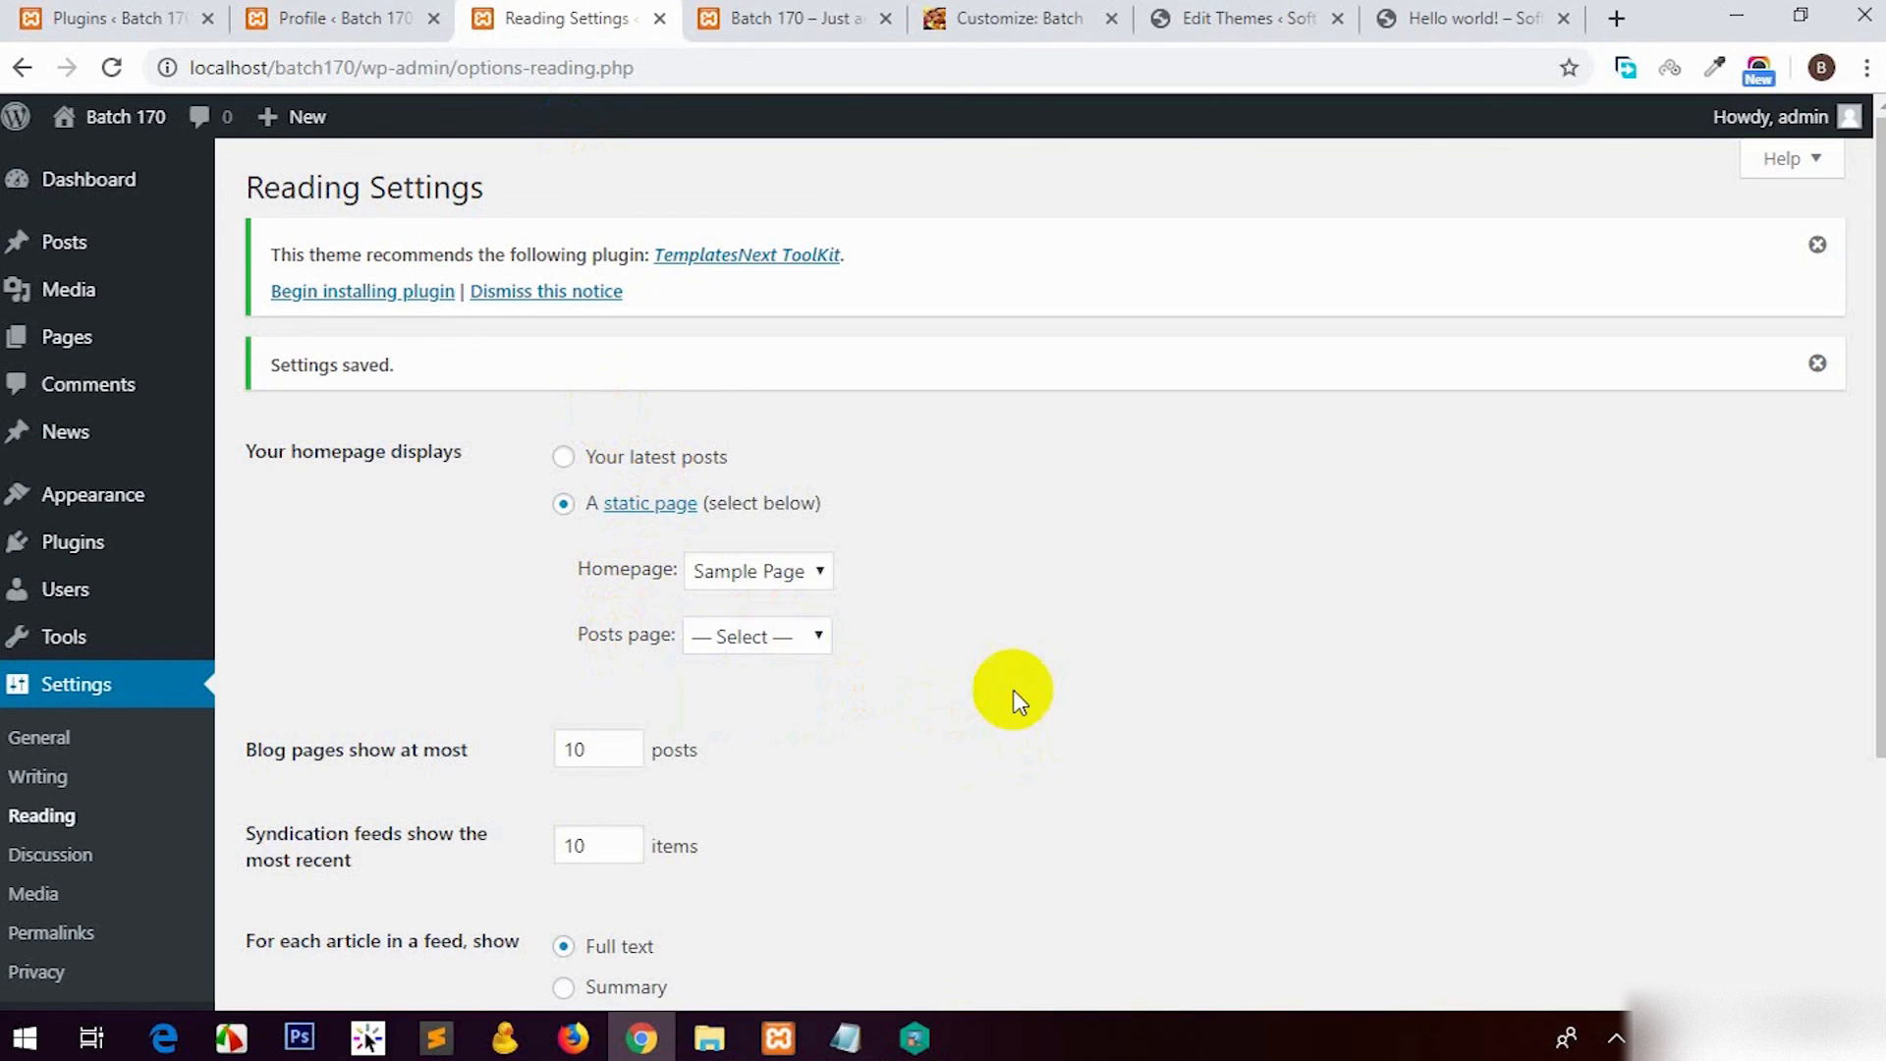
Step: Examine the Reading Settings for blog page and feed limits, feed article display and search engine visibility, leaving them unmodified
{"action": "scroll", "coordinate": [806, 825], "scroll_direction": "down", "scroll_amount": 1}
{"action": "left_click", "coordinate": [588, 610]}
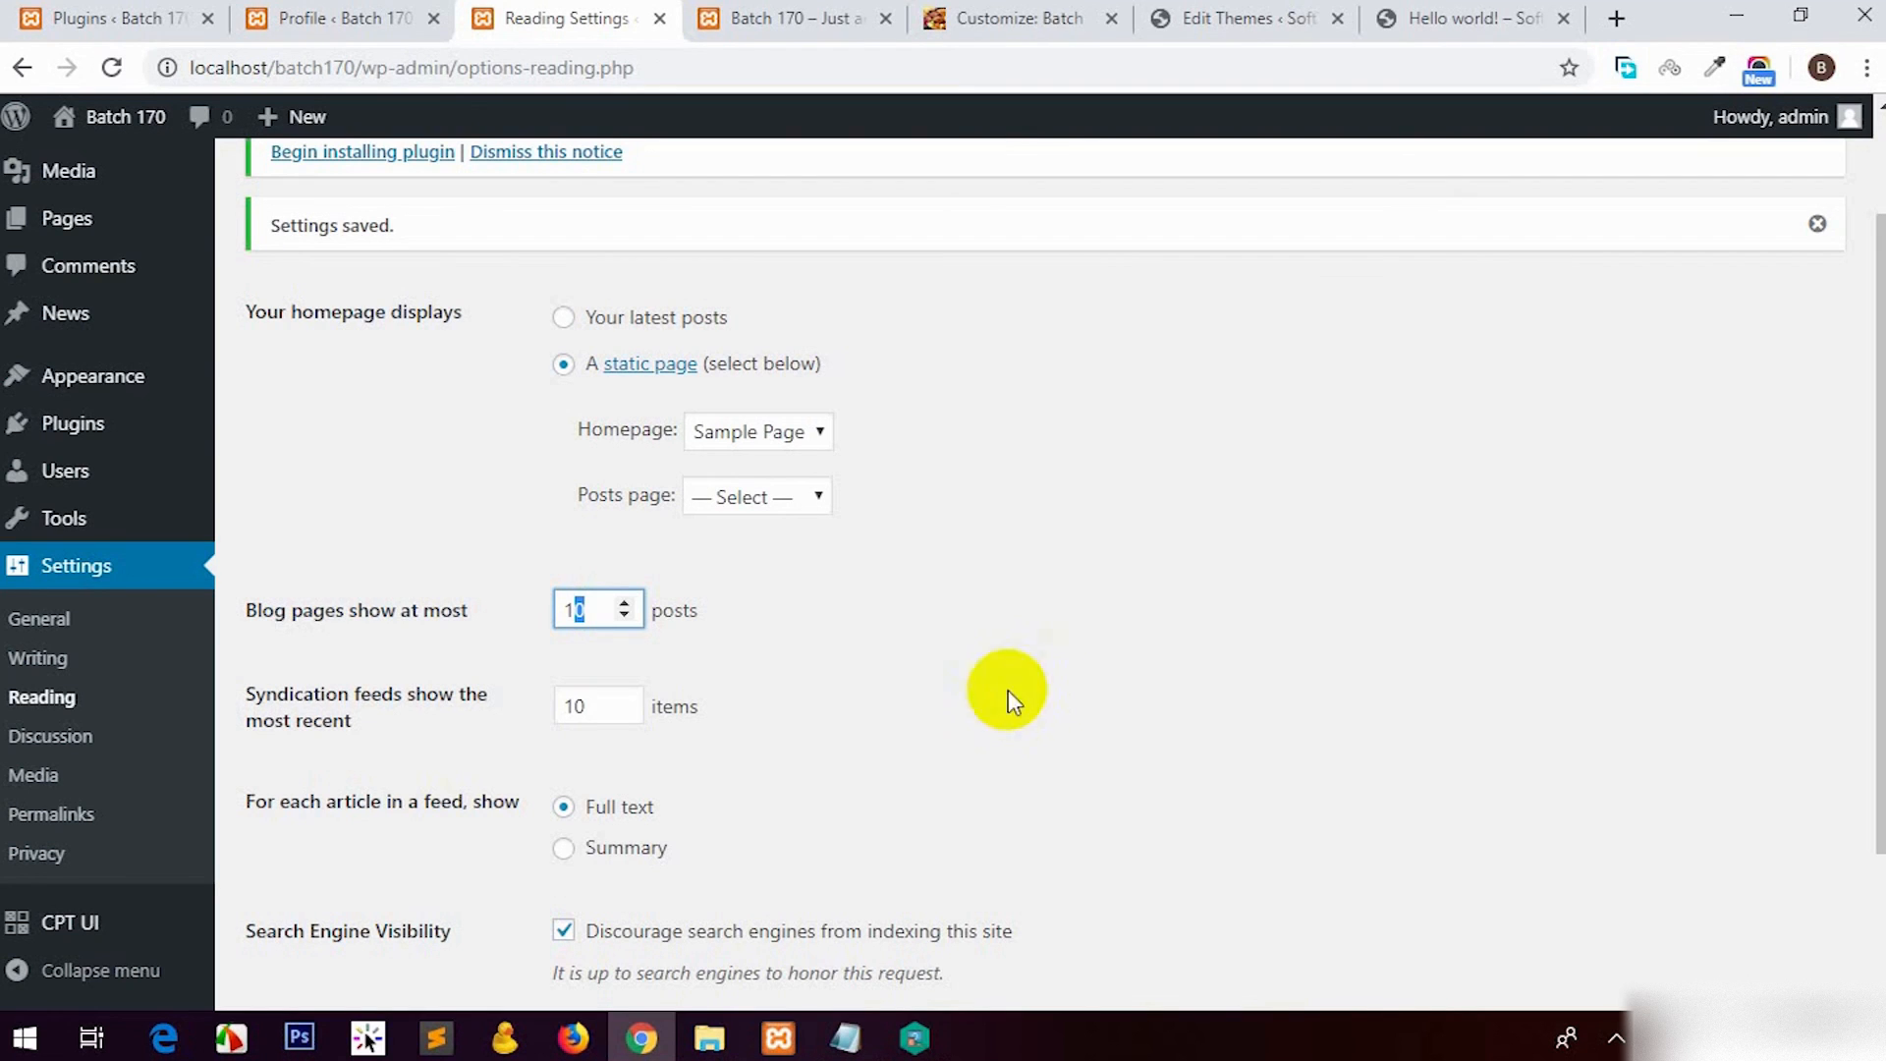
{"action": "left_click_drag", "start_coordinate": [604, 613], "coordinate": [565, 613]}
{"action": "left_click", "coordinate": [606, 613]}
{"action": "key", "text": "ctrl+z"}
{"action": "left_click", "coordinate": [1151, 636]}
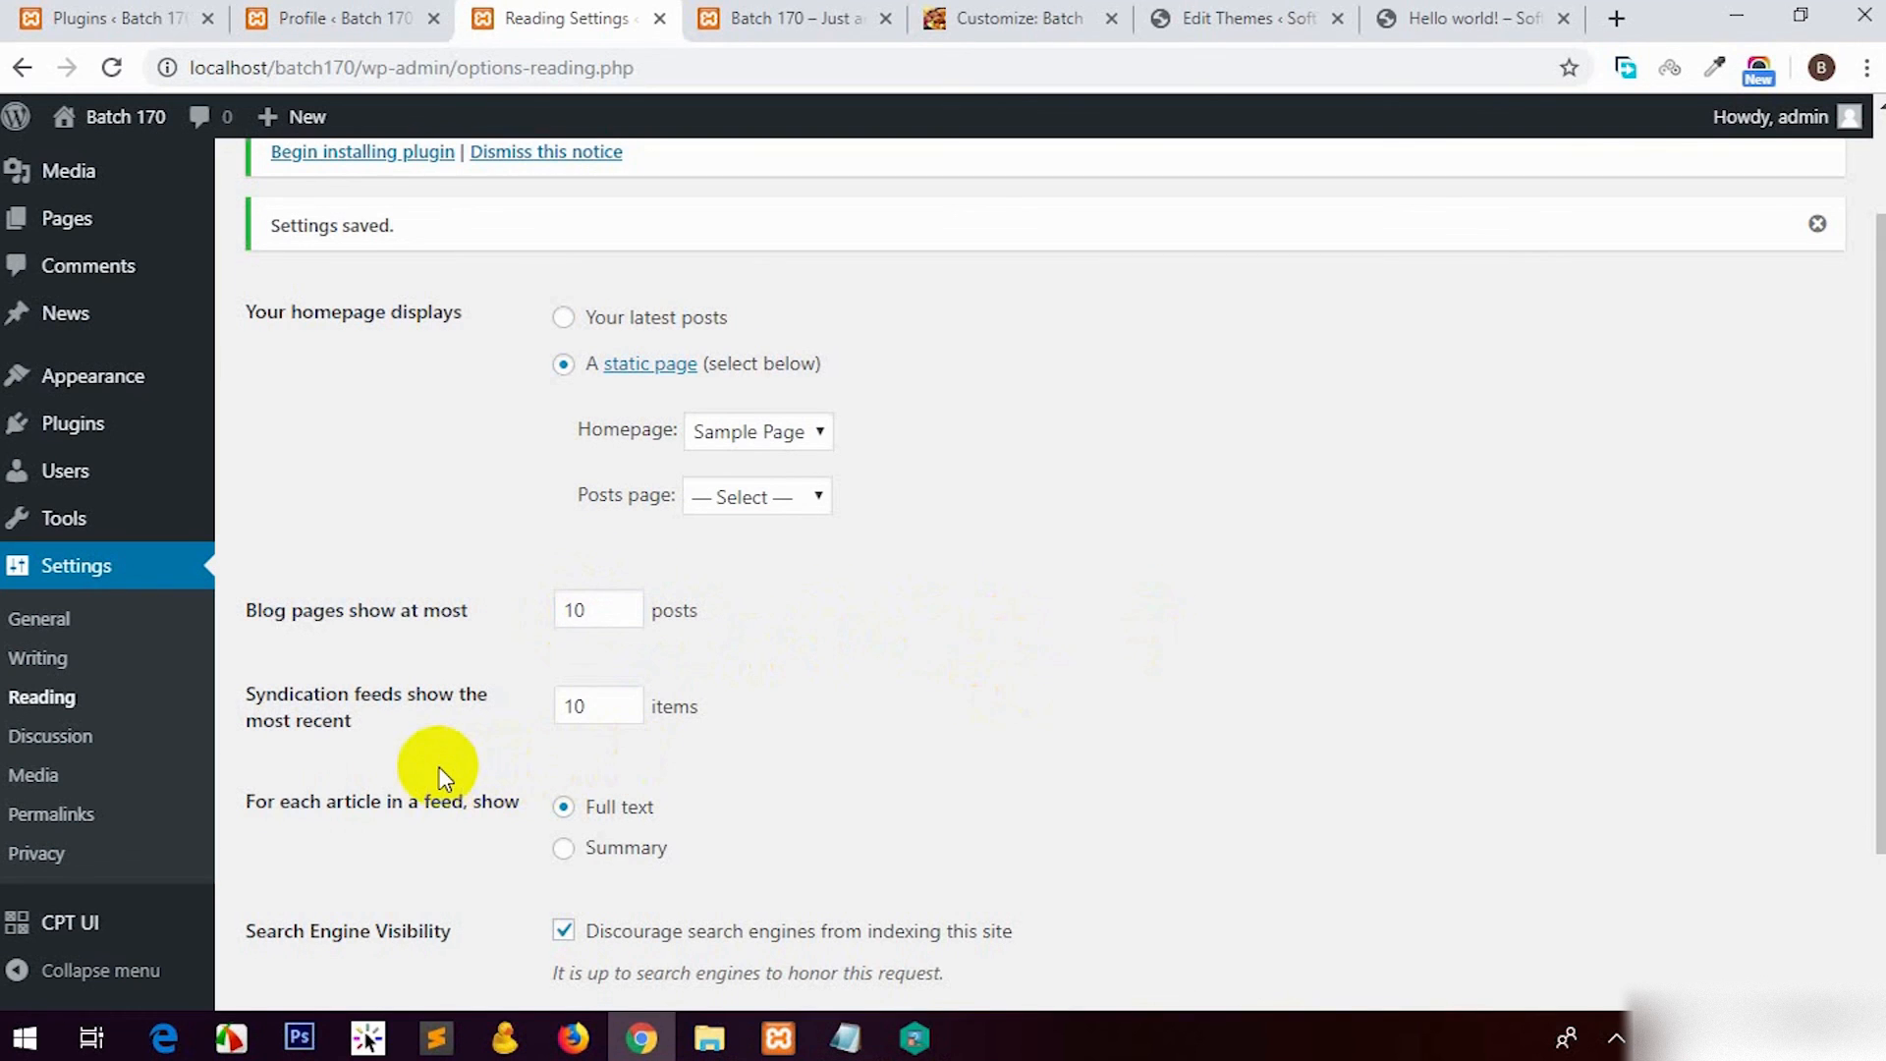
{"action": "scroll", "coordinate": [437, 771], "scroll_direction": "down", "scroll_amount": 2}
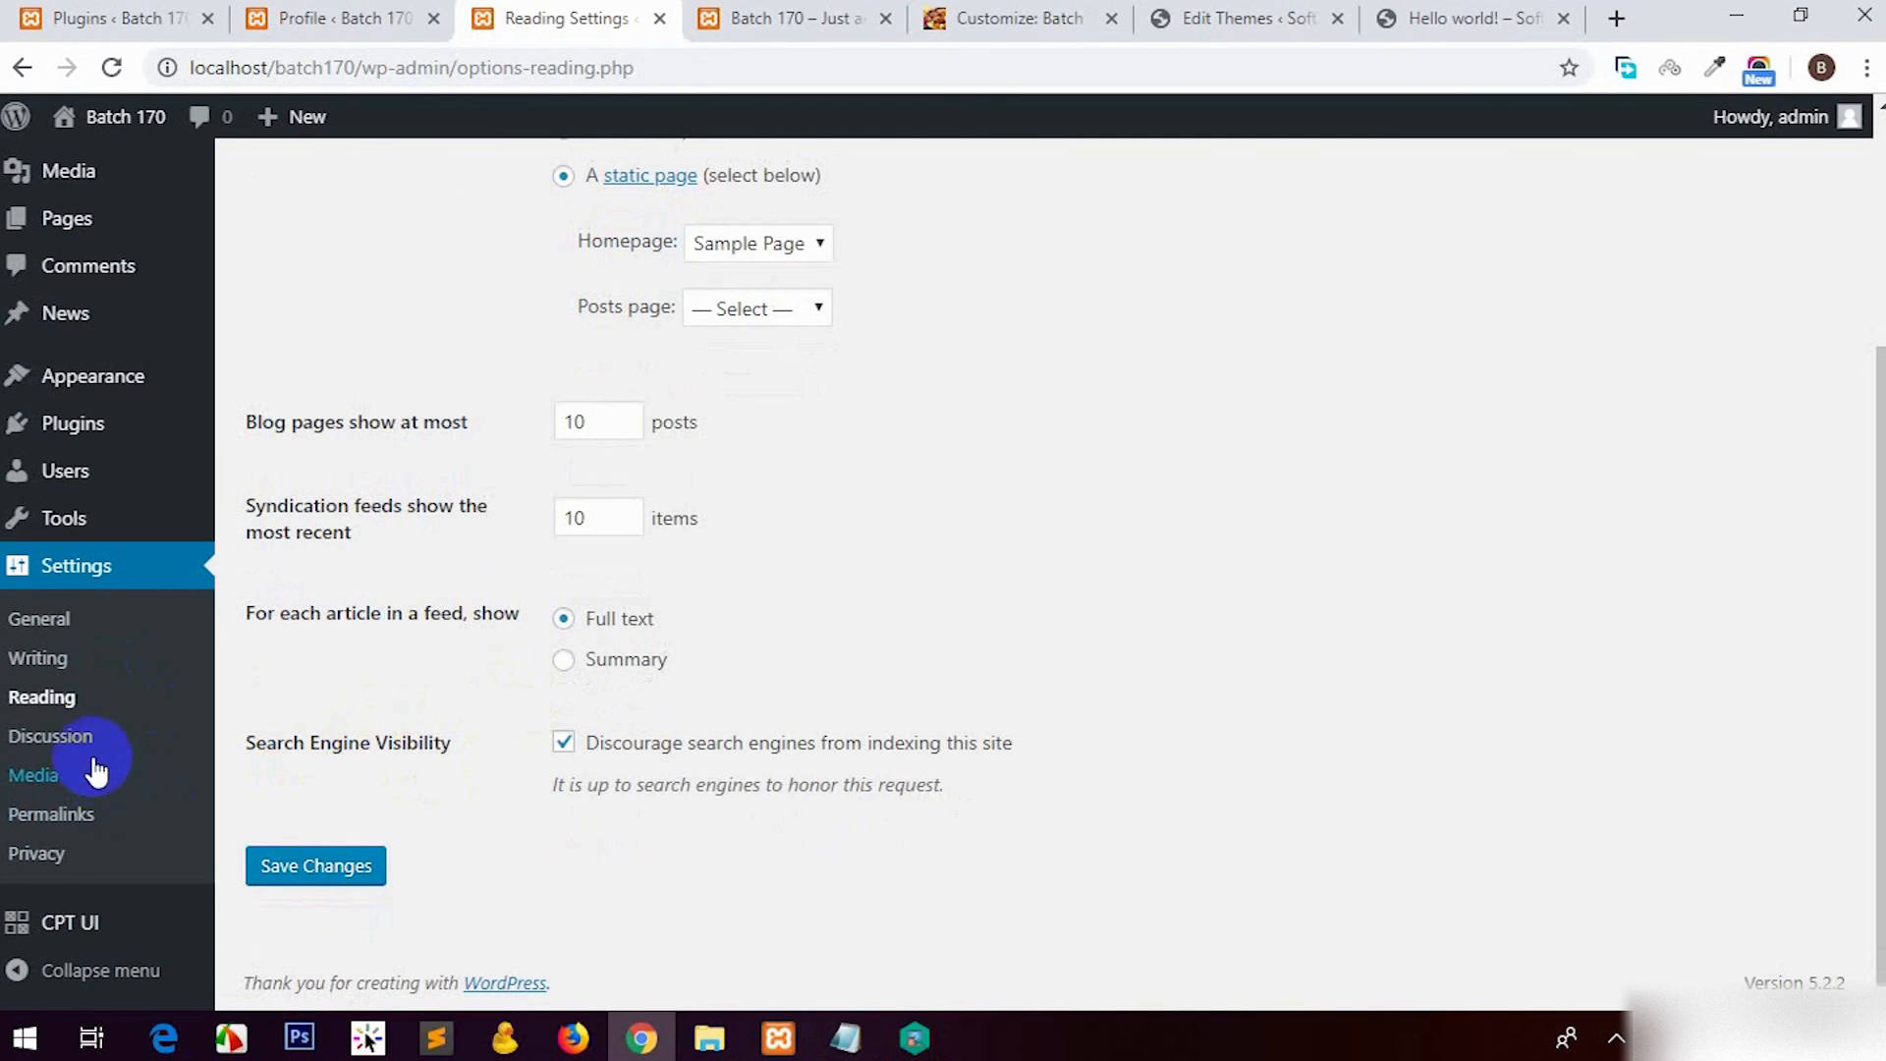
Step: Open the Media Settings and examine the image size options, starting with the thumbnail dimensions
{"action": "left_click", "coordinate": [69, 772]}
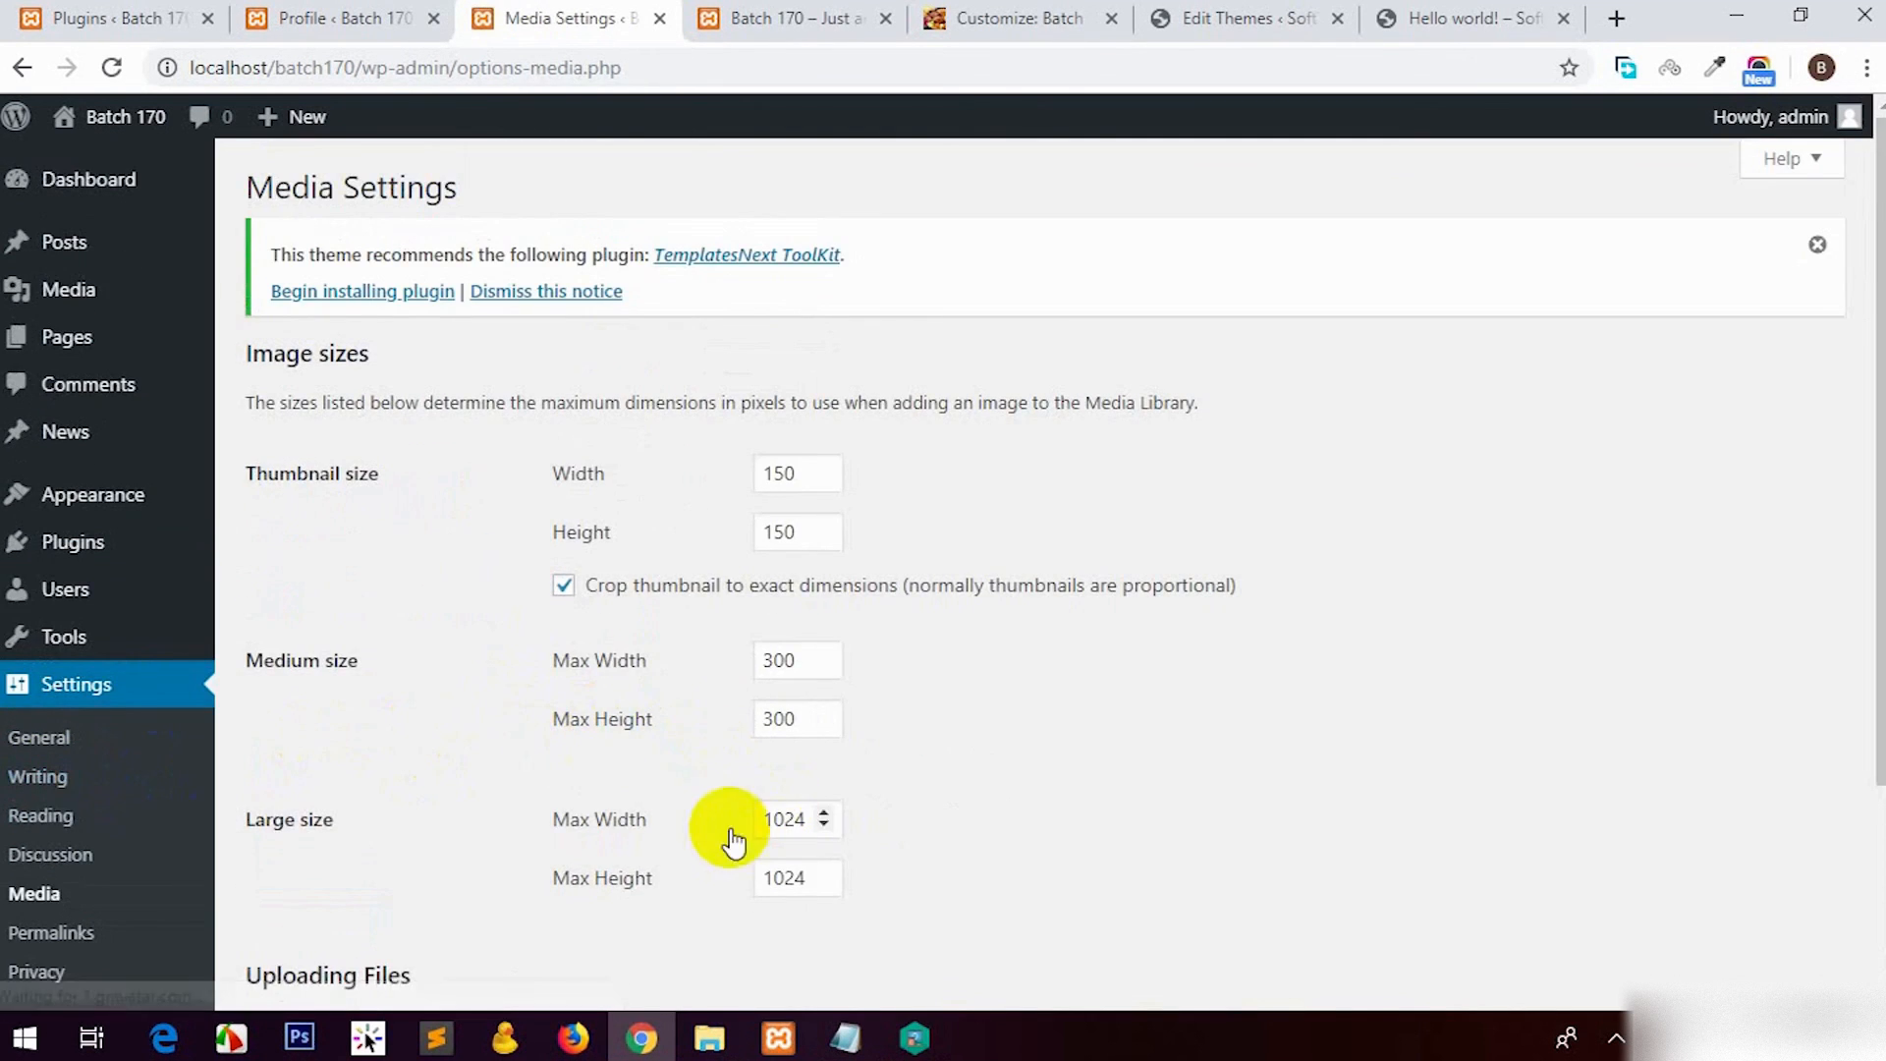
{"action": "scroll", "coordinate": [533, 833], "scroll_direction": "down", "scroll_amount": 4}
{"action": "scroll", "coordinate": [547, 809], "scroll_direction": "up", "scroll_amount": 3}
{"action": "scroll", "coordinate": [559, 716], "scroll_direction": "down", "scroll_amount": 2}
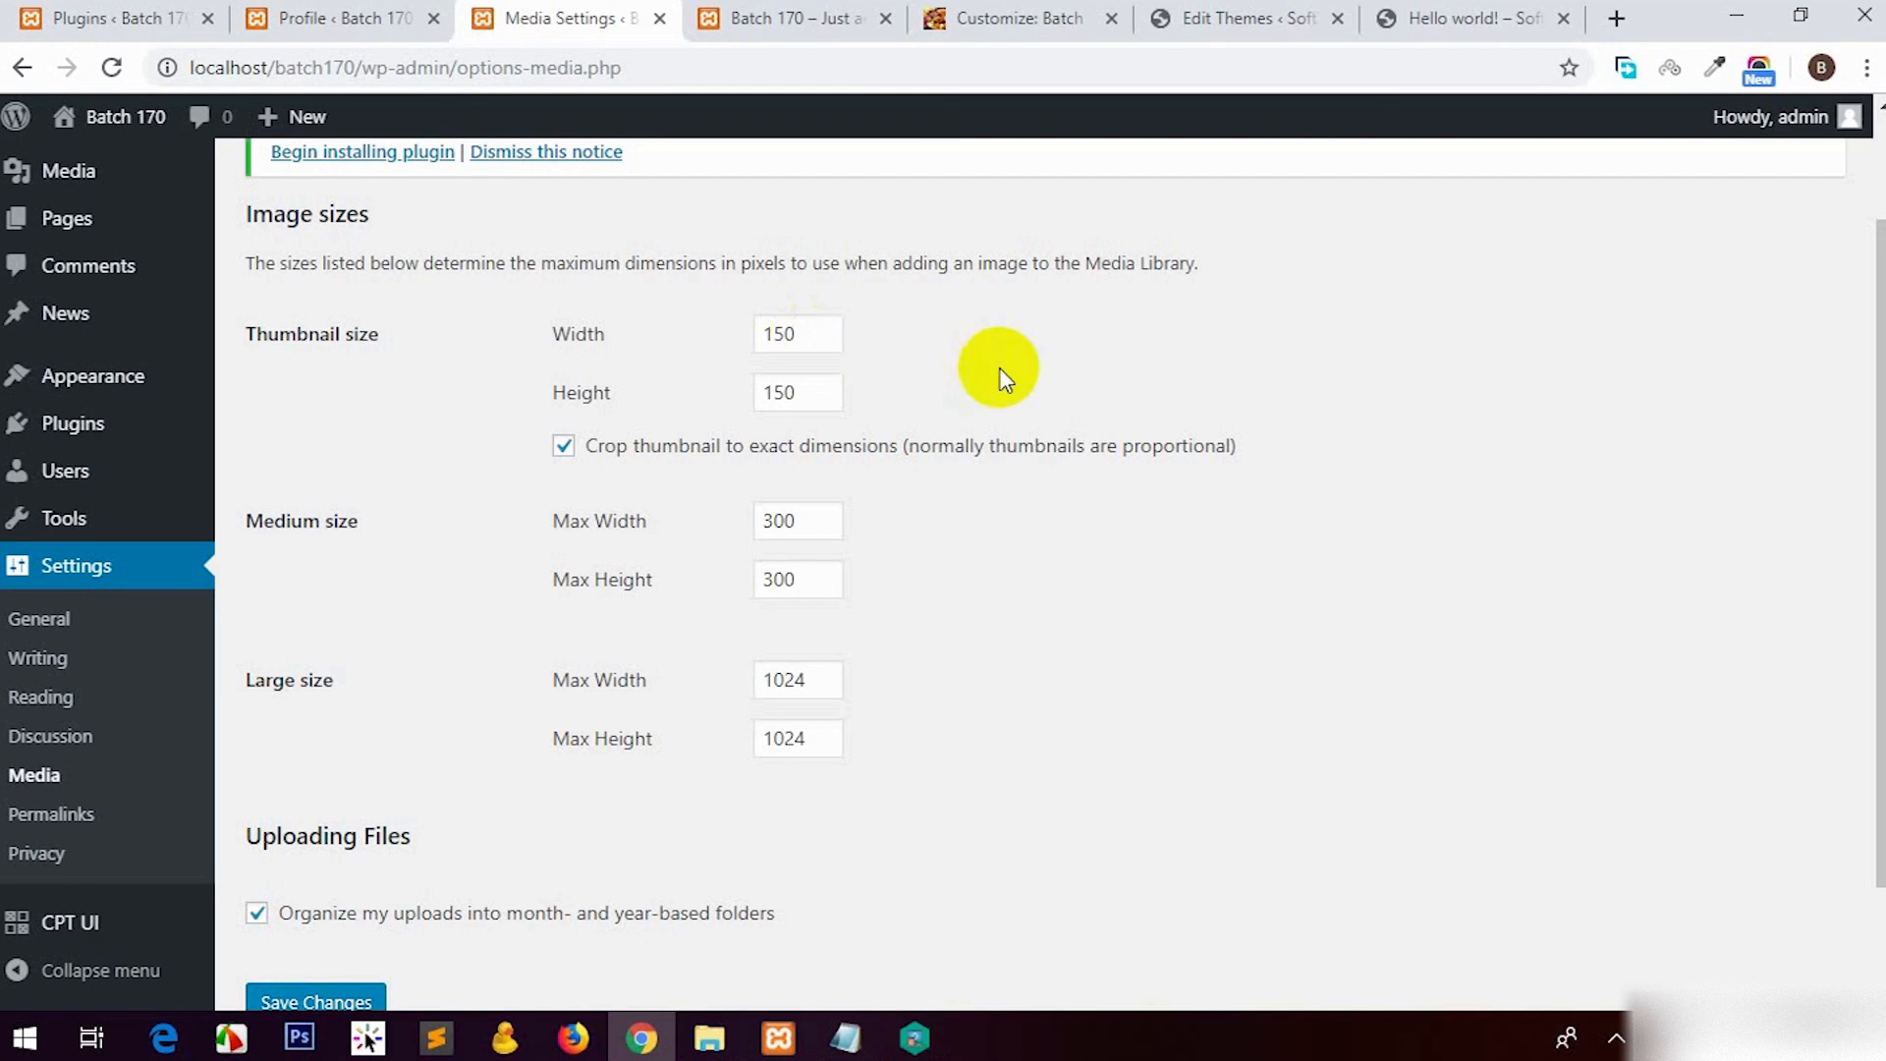
{"action": "double_click", "coordinate": [791, 334]}
{"action": "left_click", "coordinate": [1175, 610]}
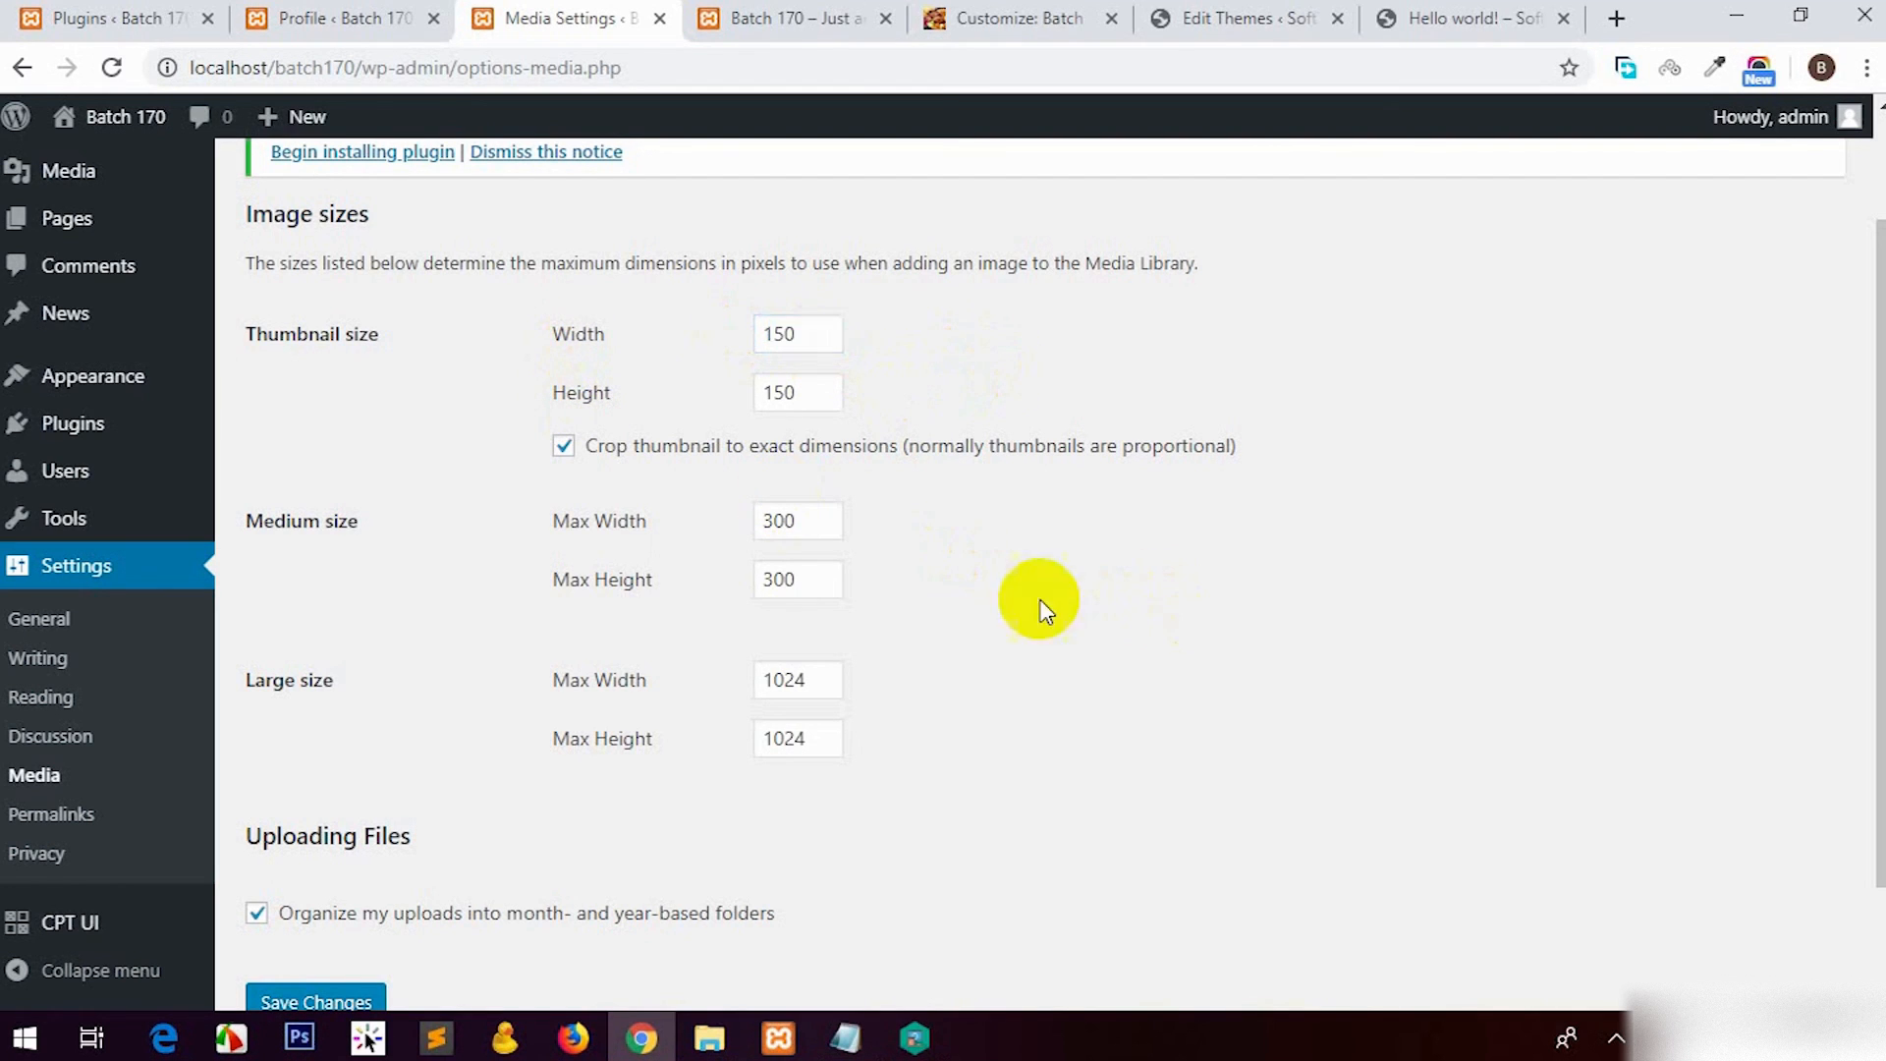
Step: Examine the maximum width and height for medium and large images and the option for organizing uploads
{"action": "double_click", "coordinate": [786, 520]}
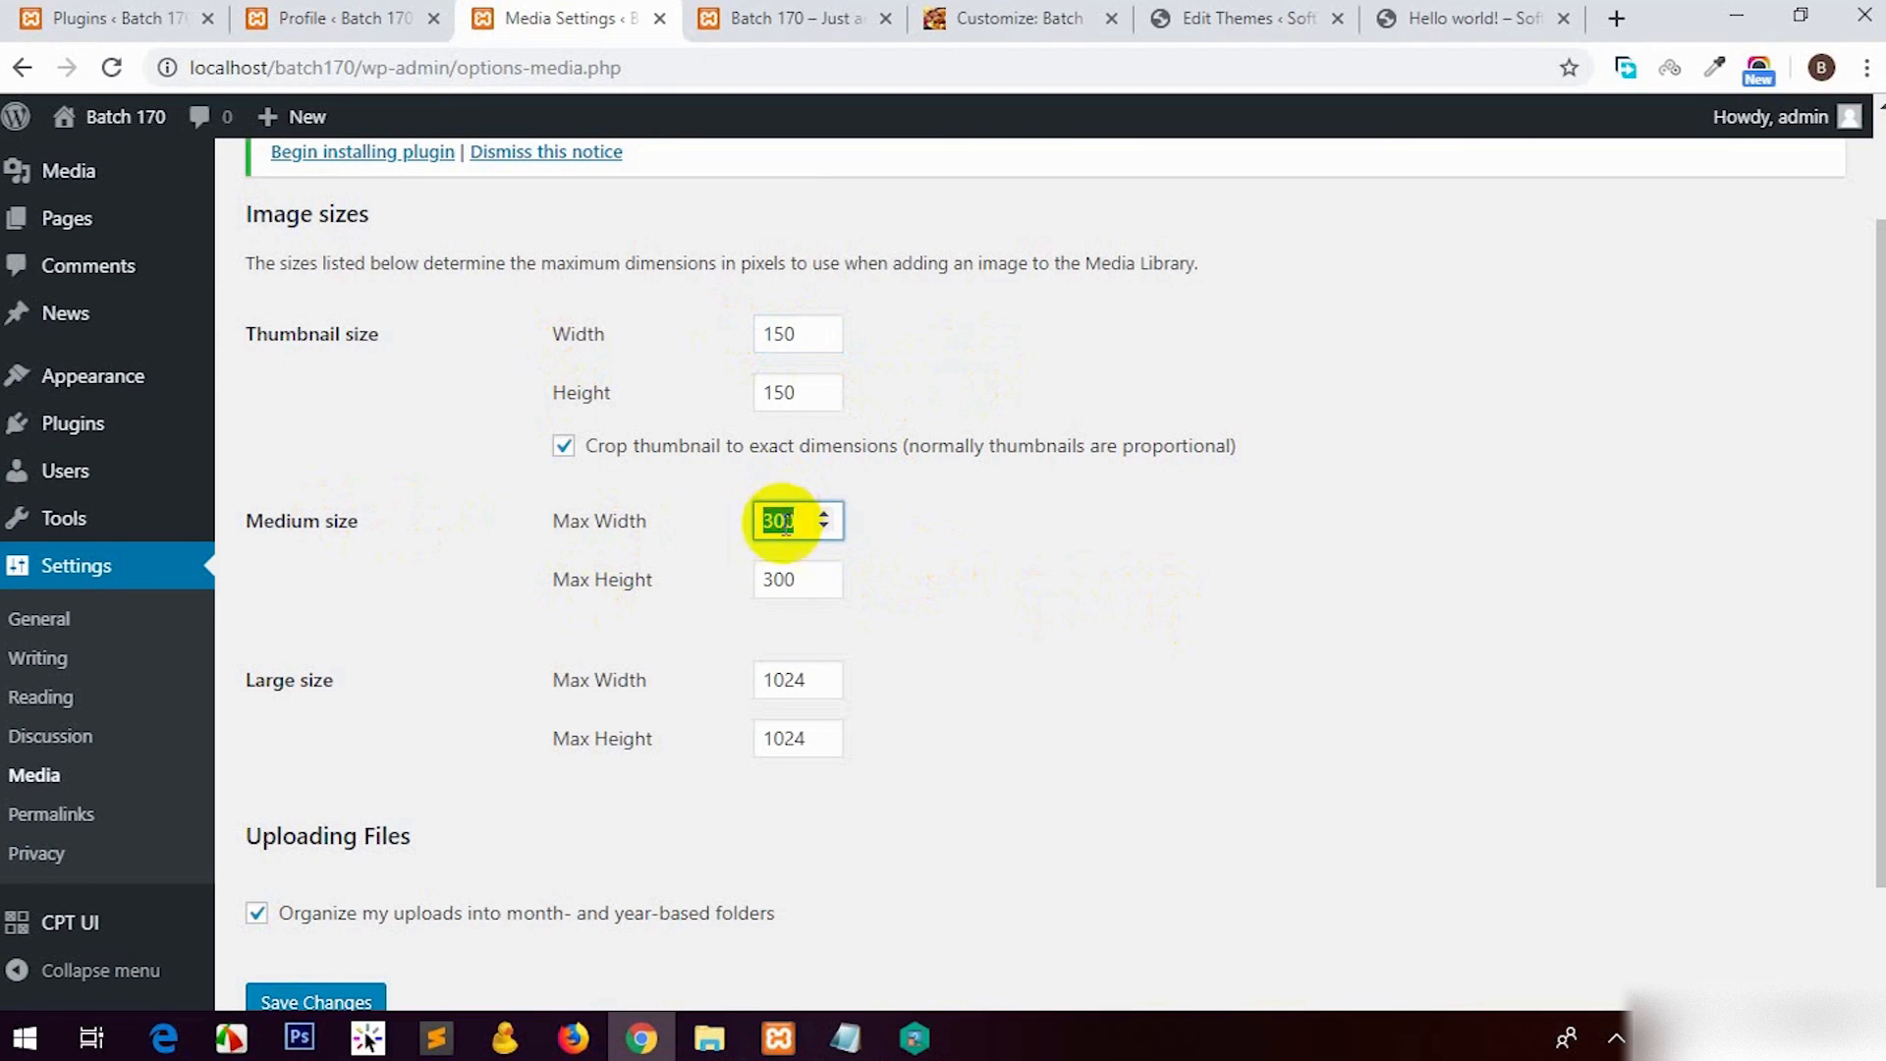
{"action": "double_click", "coordinate": [810, 581]}
{"action": "double_click", "coordinate": [812, 692]}
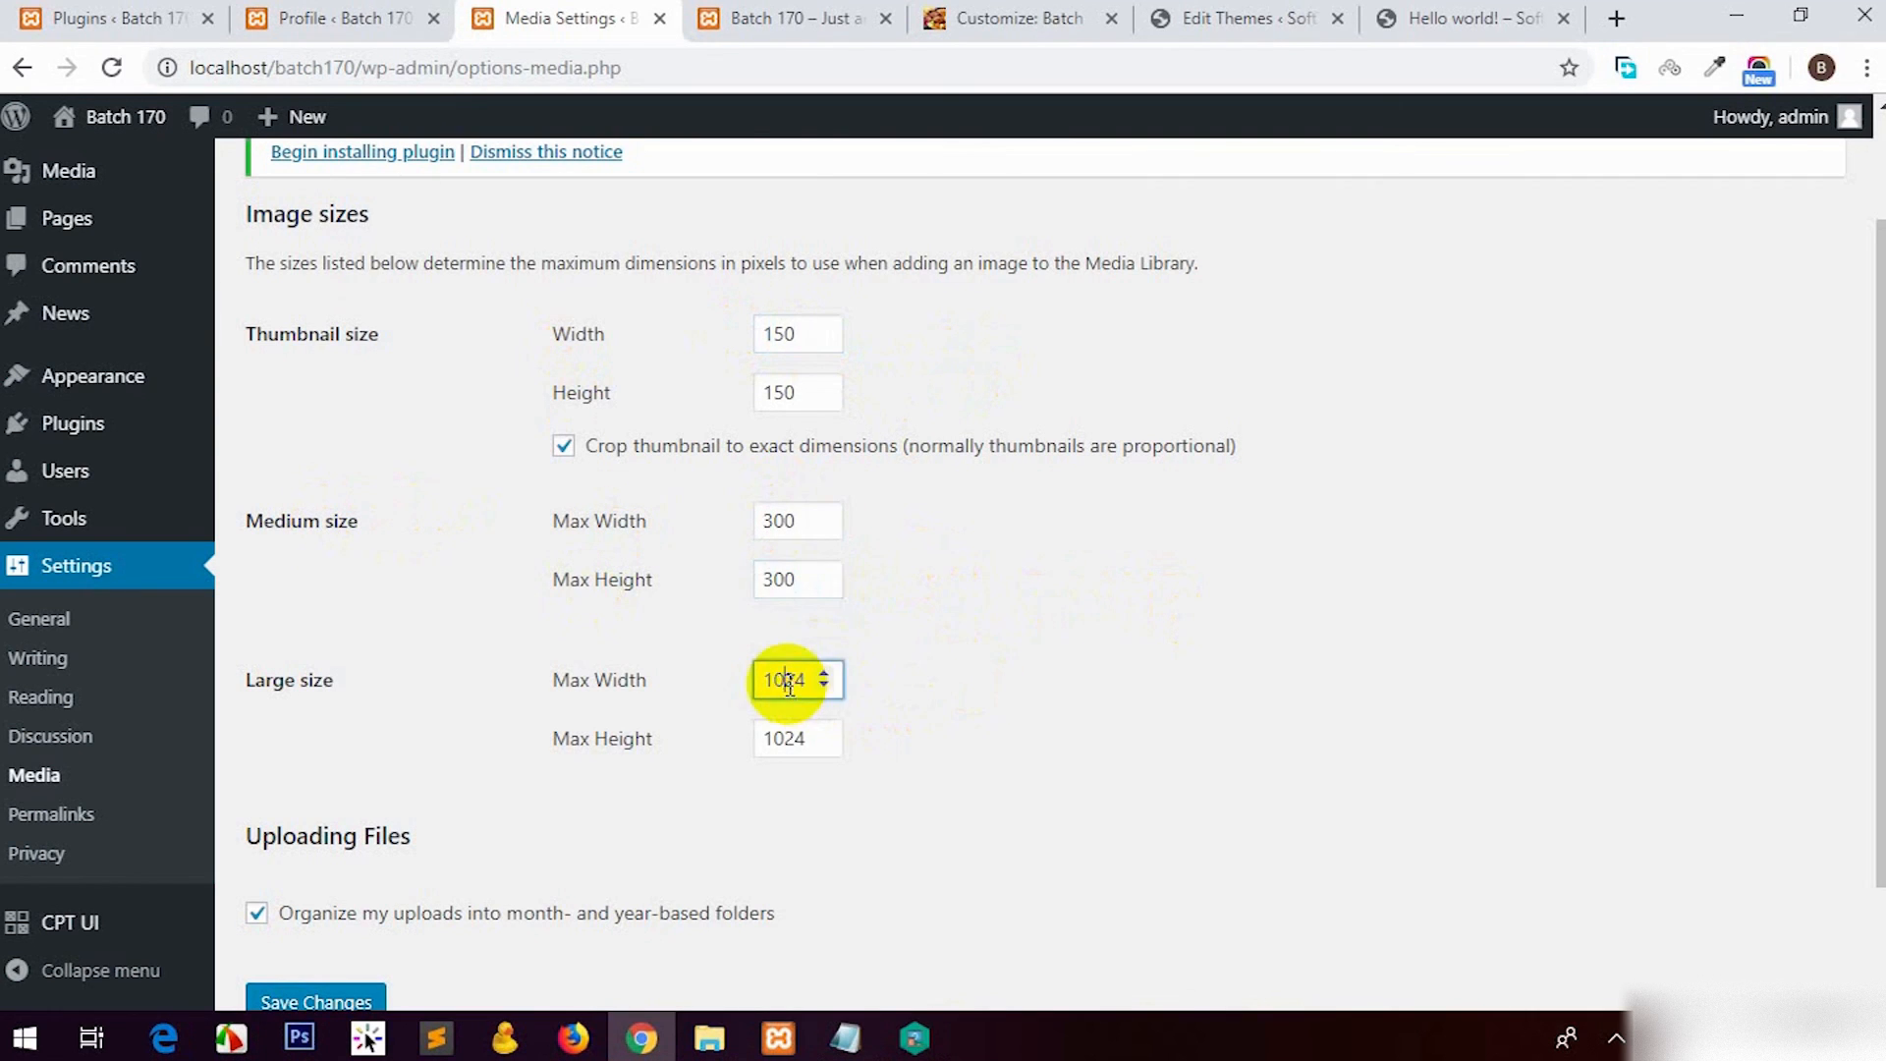
{"action": "double_click", "coordinate": [781, 740]}
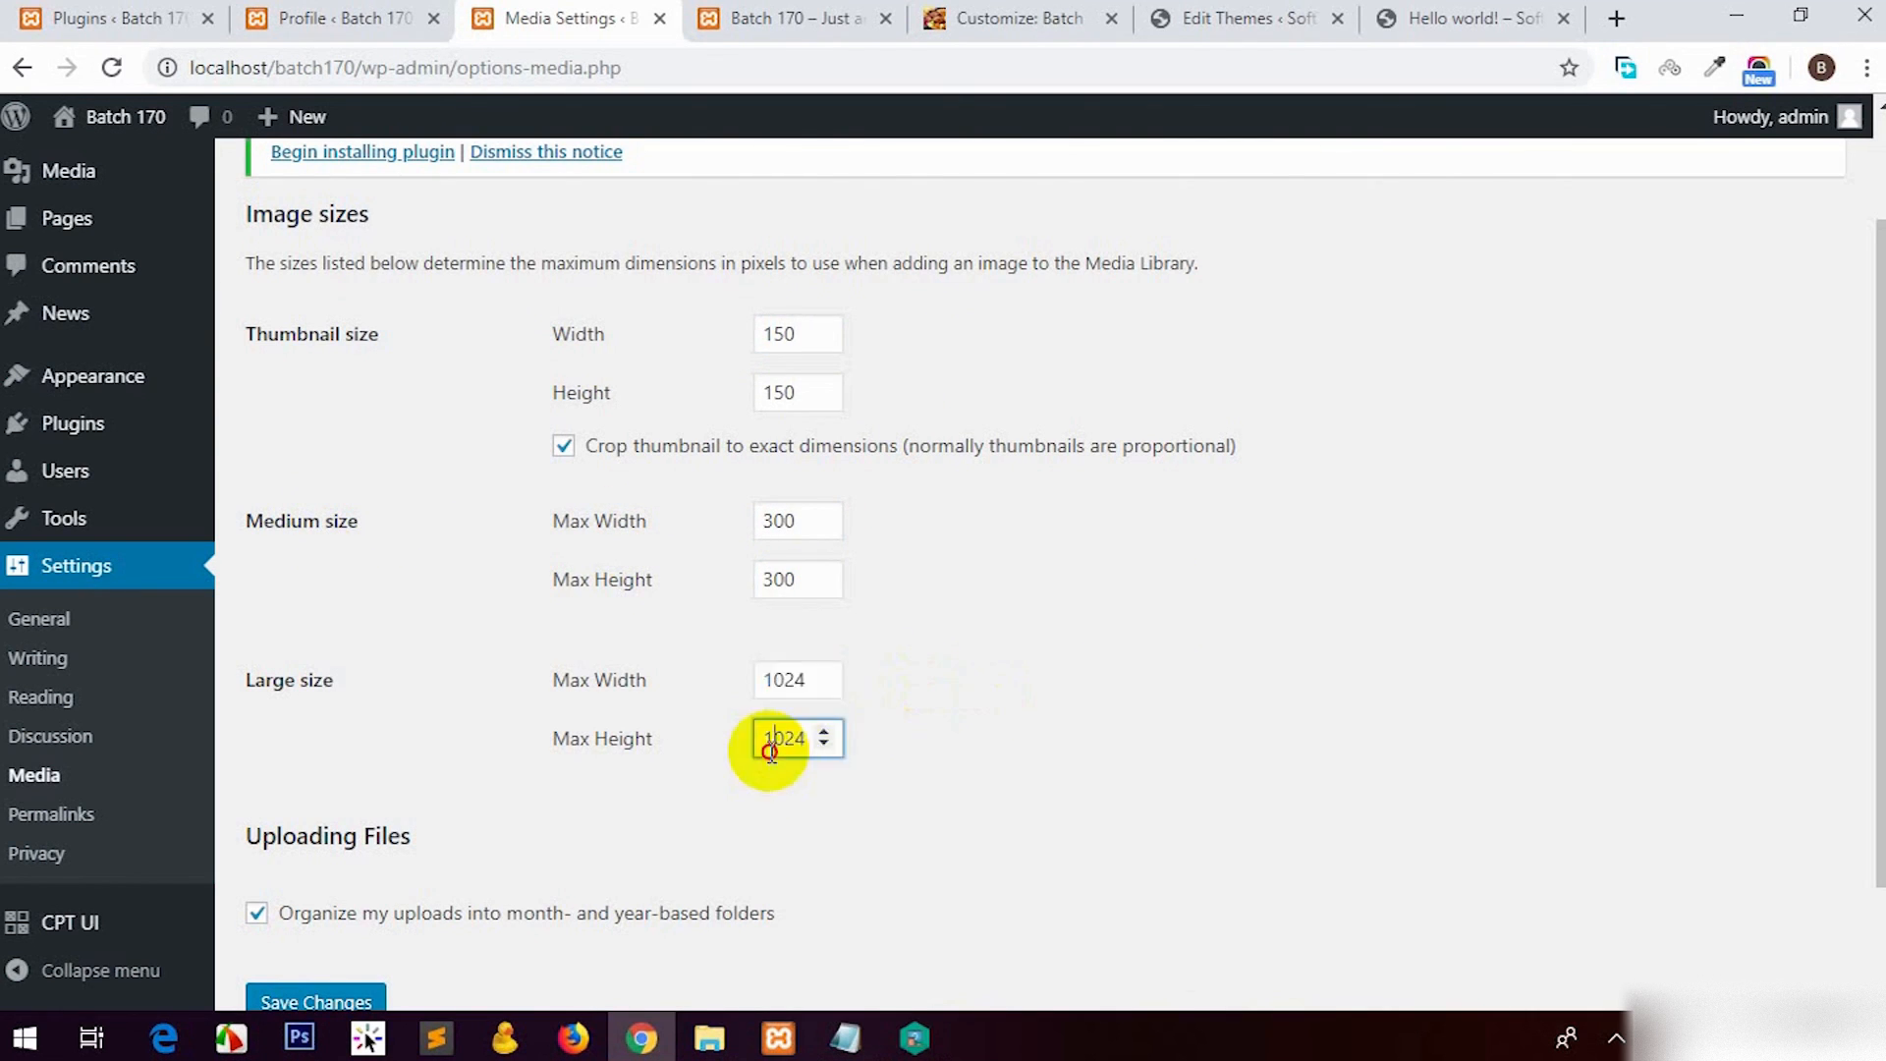
{"action": "left_click", "coordinate": [1105, 783]}
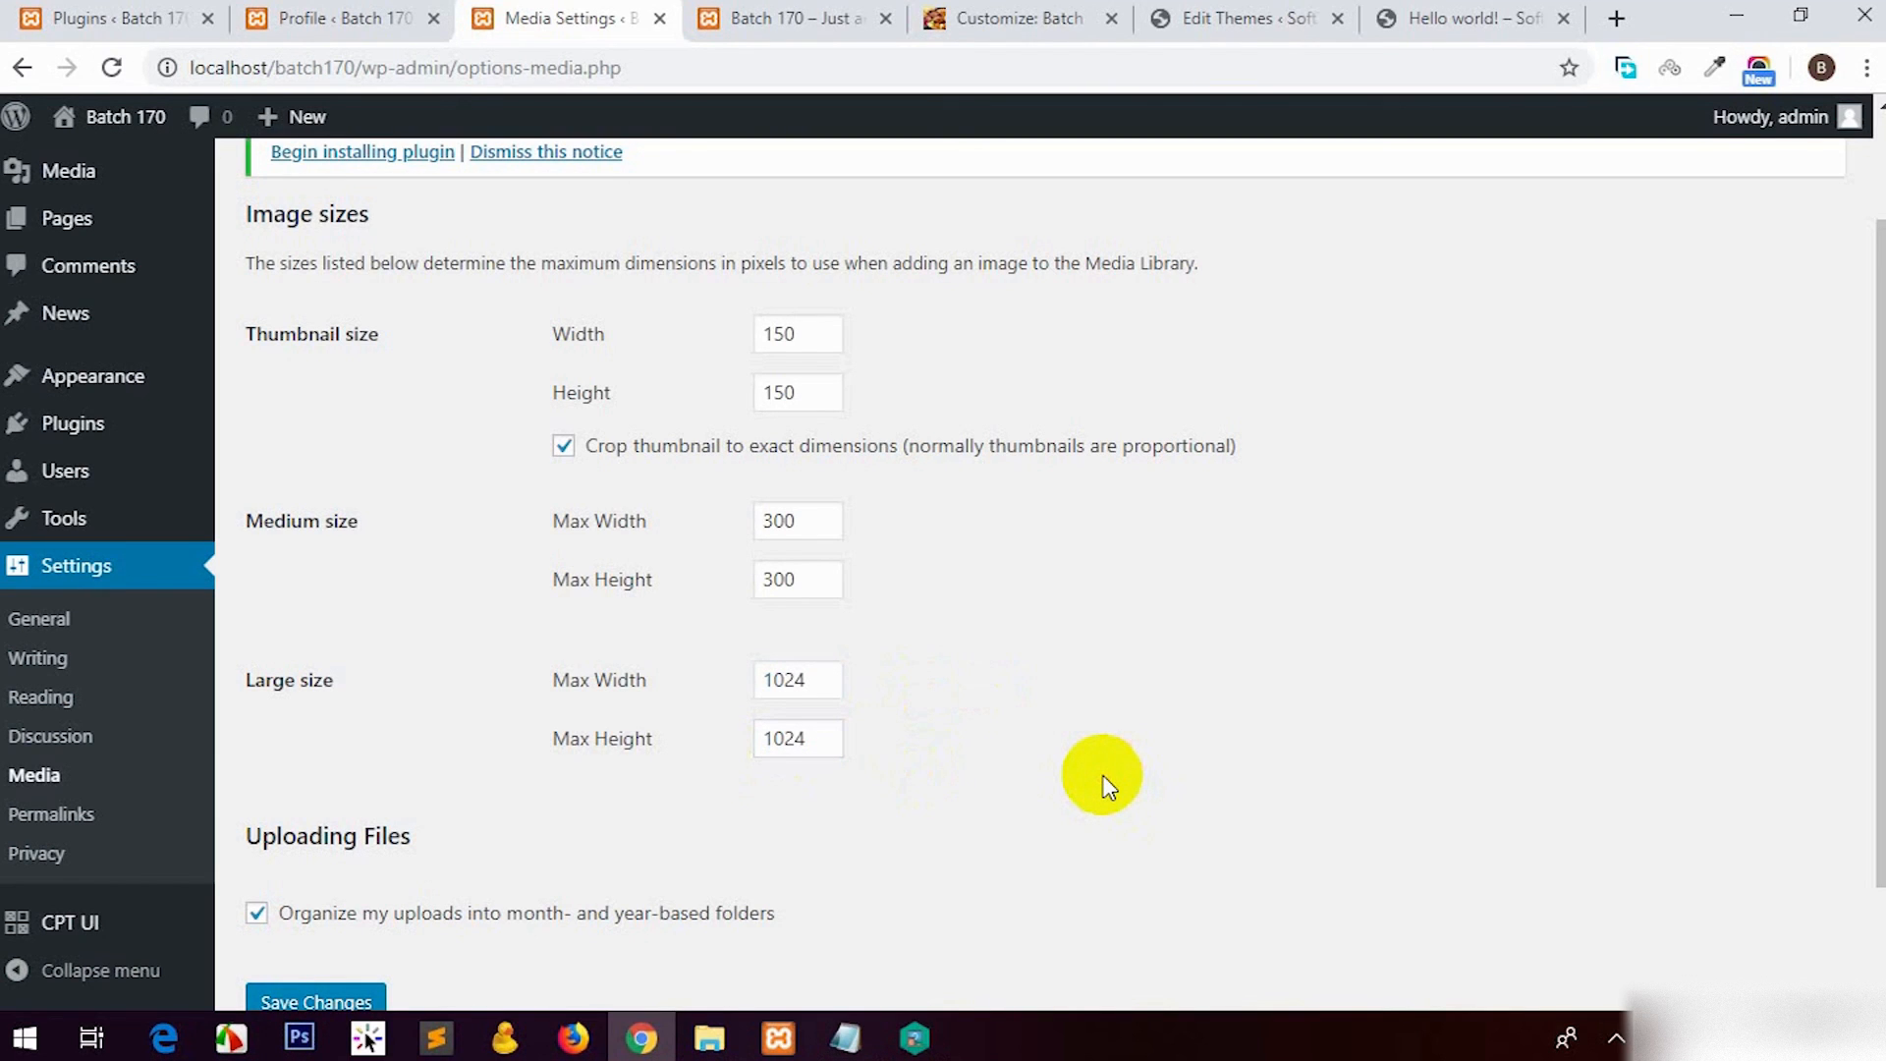
{"action": "scroll", "coordinate": [1107, 786], "scroll_direction": "down", "scroll_amount": 2}
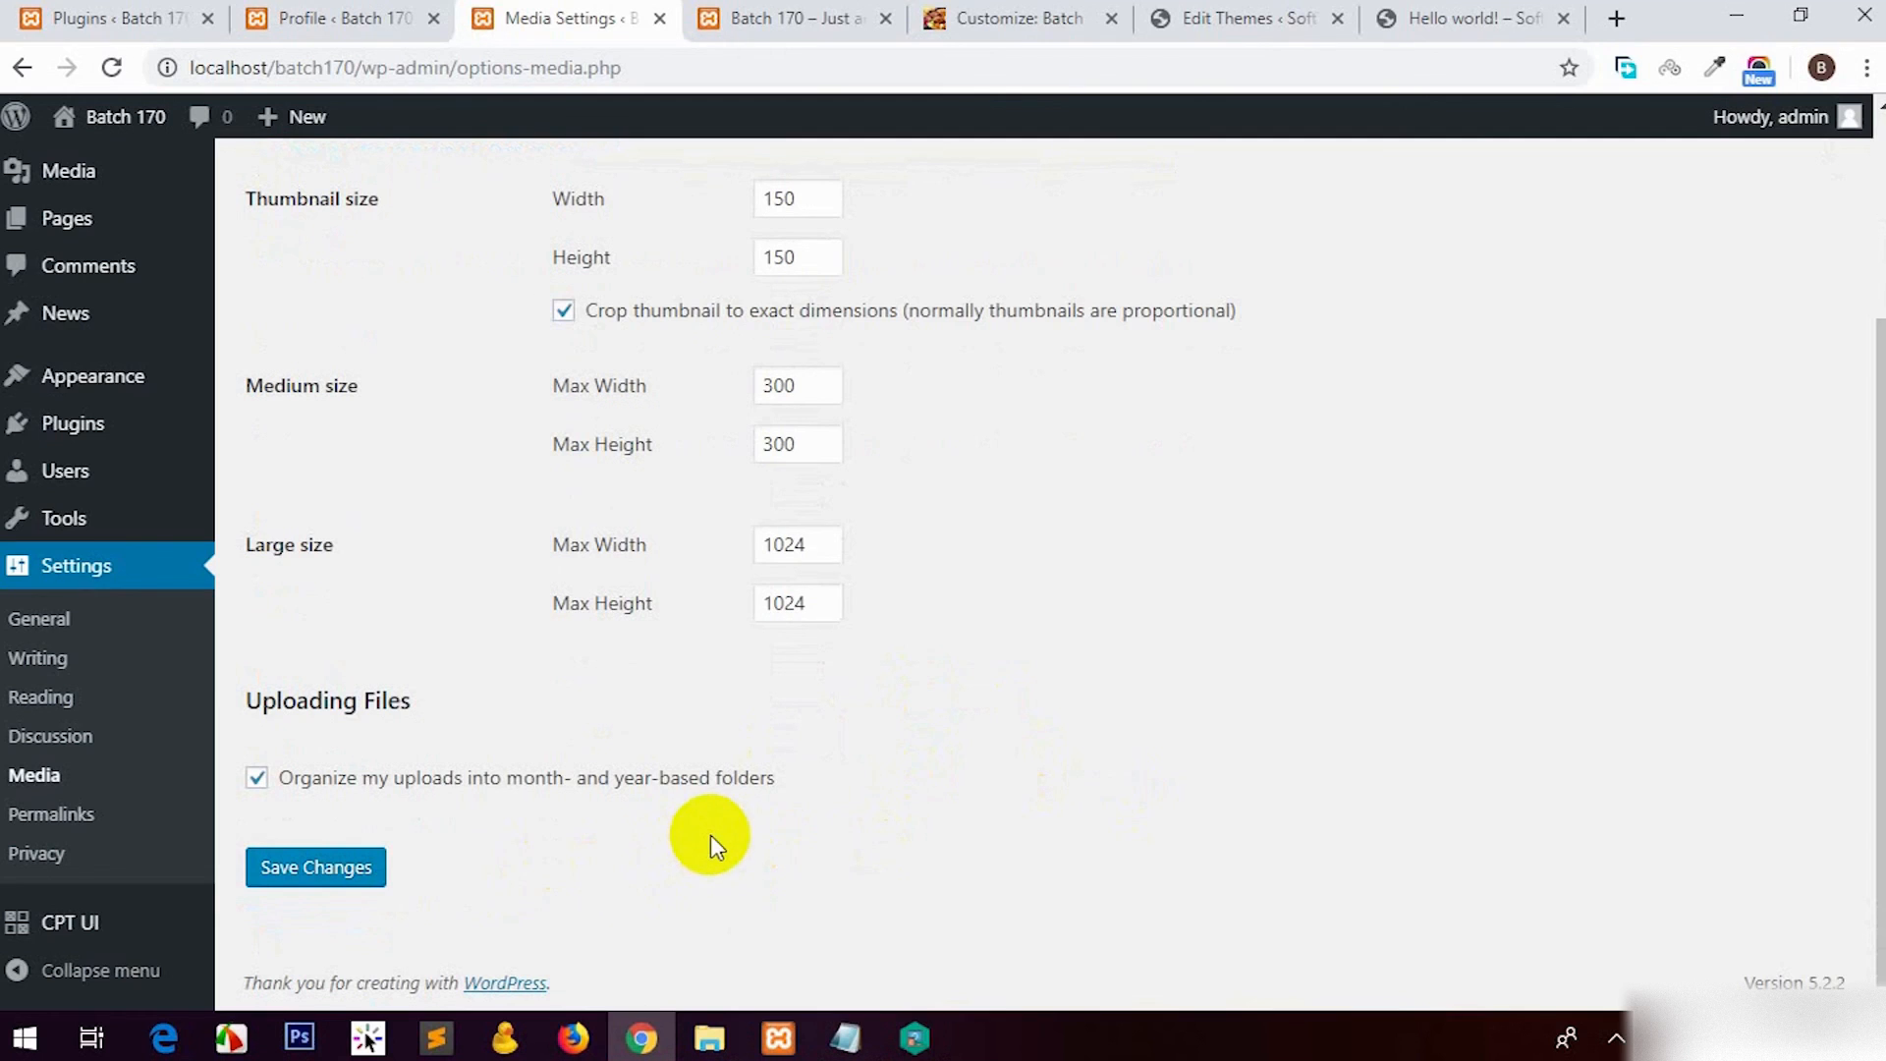
{"action": "scroll", "coordinate": [710, 835], "scroll_direction": "up", "scroll_amount": 3}
Step: Open the Permalink Settings and look over the common URL structures and available tags
{"action": "left_click", "coordinate": [51, 932]}
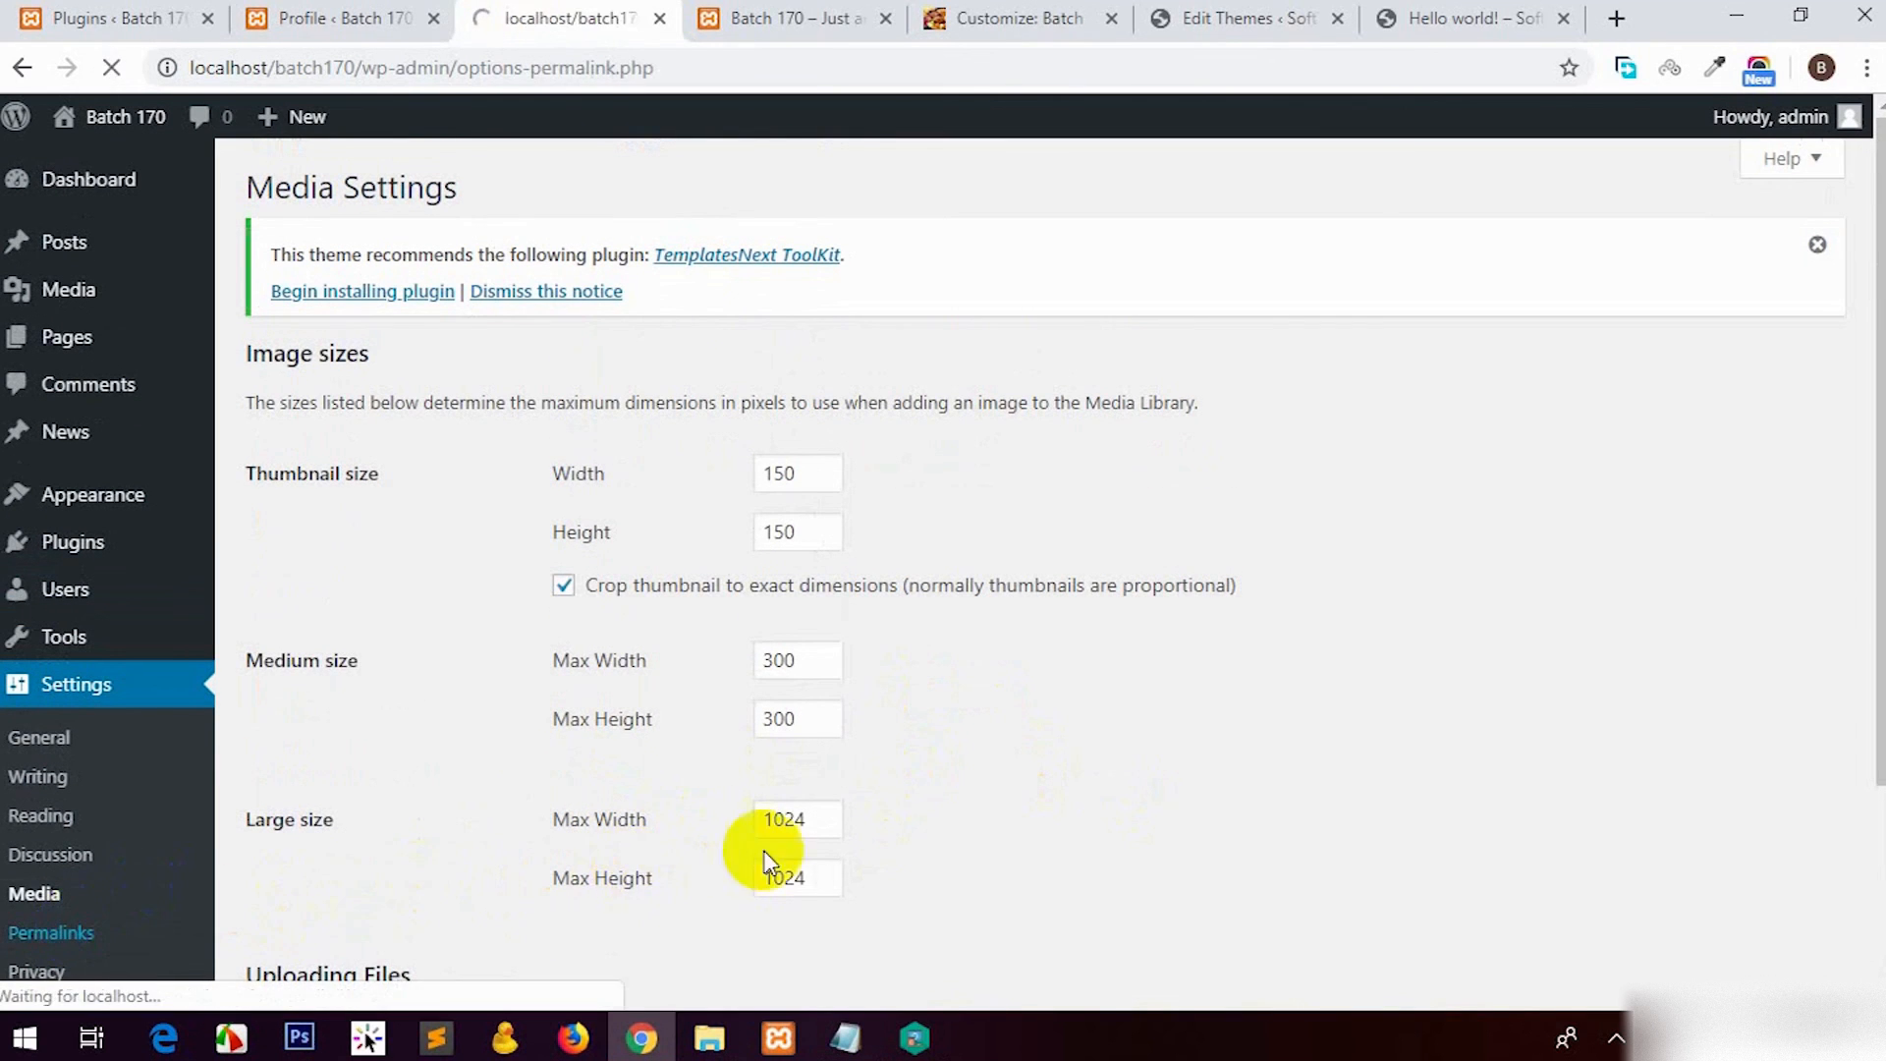
{"action": "scroll", "coordinate": [1071, 737], "scroll_direction": "down", "scroll_amount": 3}
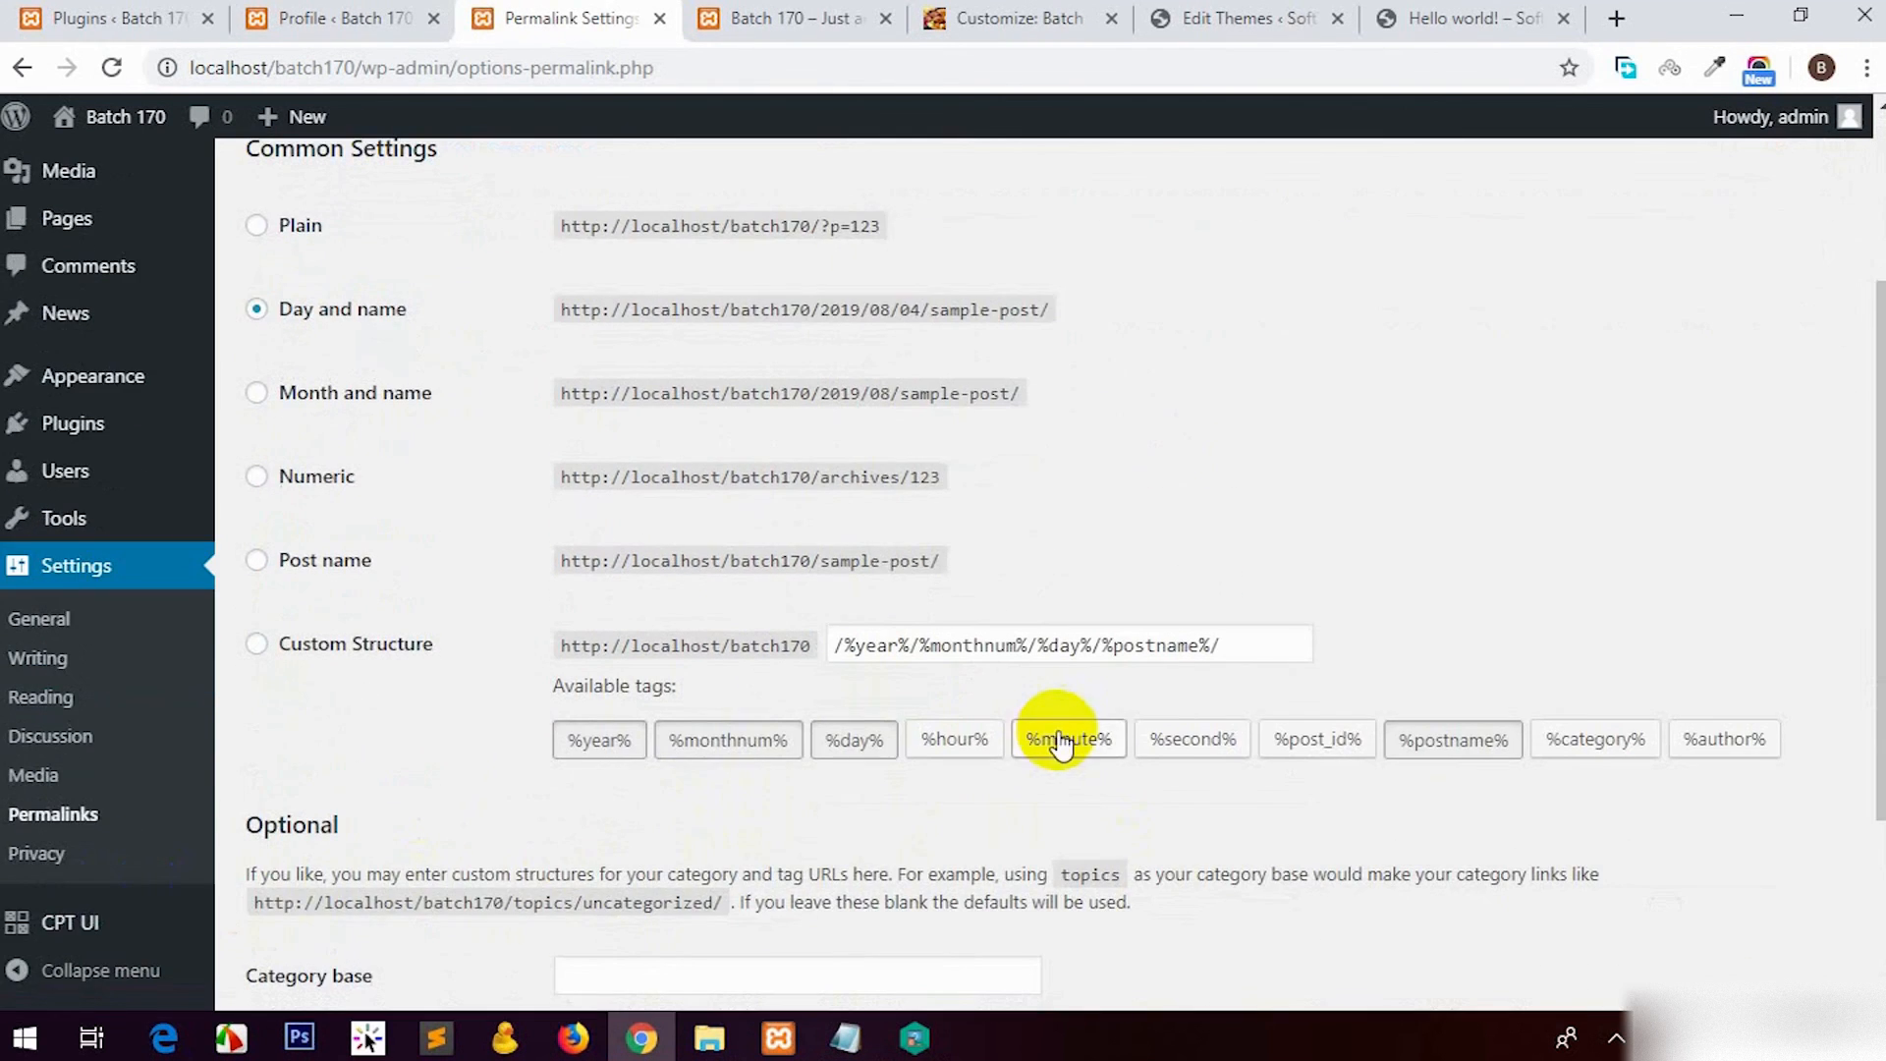
{"action": "scroll", "coordinate": [800, 304], "scroll_direction": "up", "scroll_amount": 1}
Step: On the site's front end, visit the New Title page and the Sample Page to compare their URLs
{"action": "left_click", "coordinate": [776, 18]}
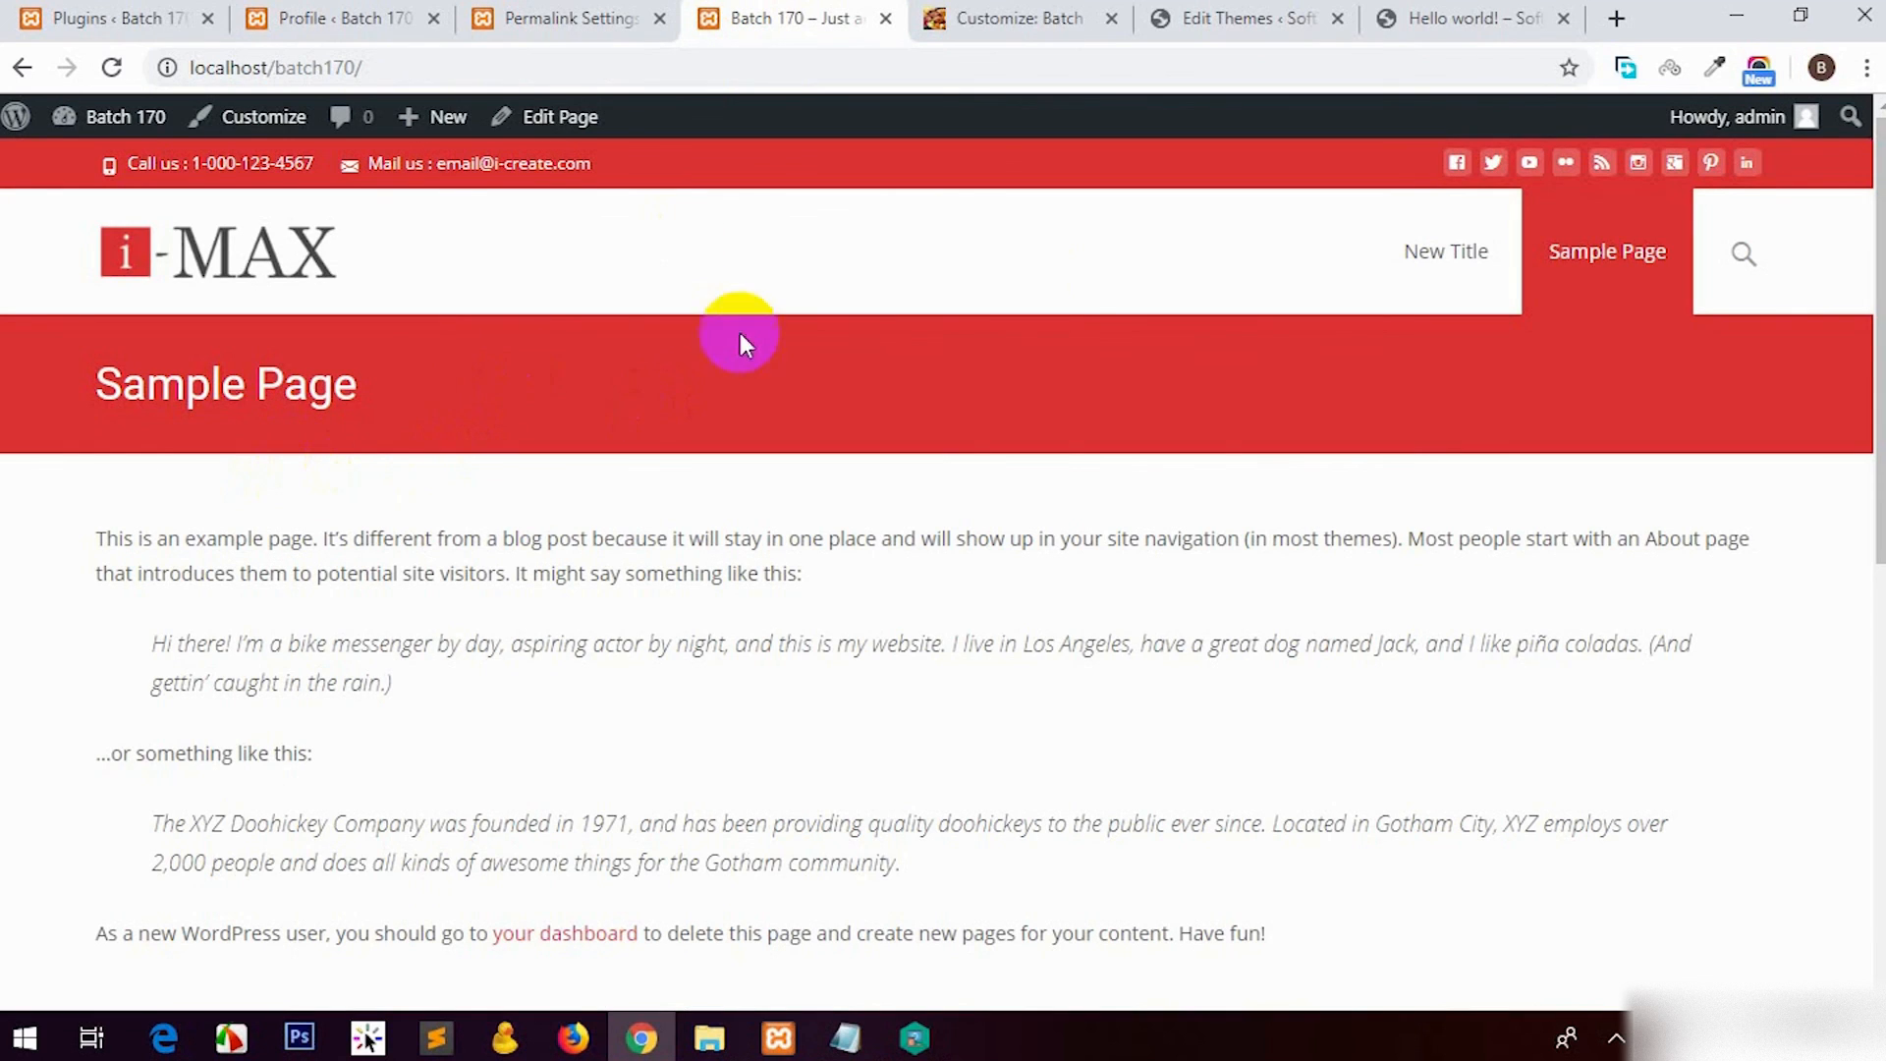
{"action": "left_click", "coordinate": [1451, 257]}
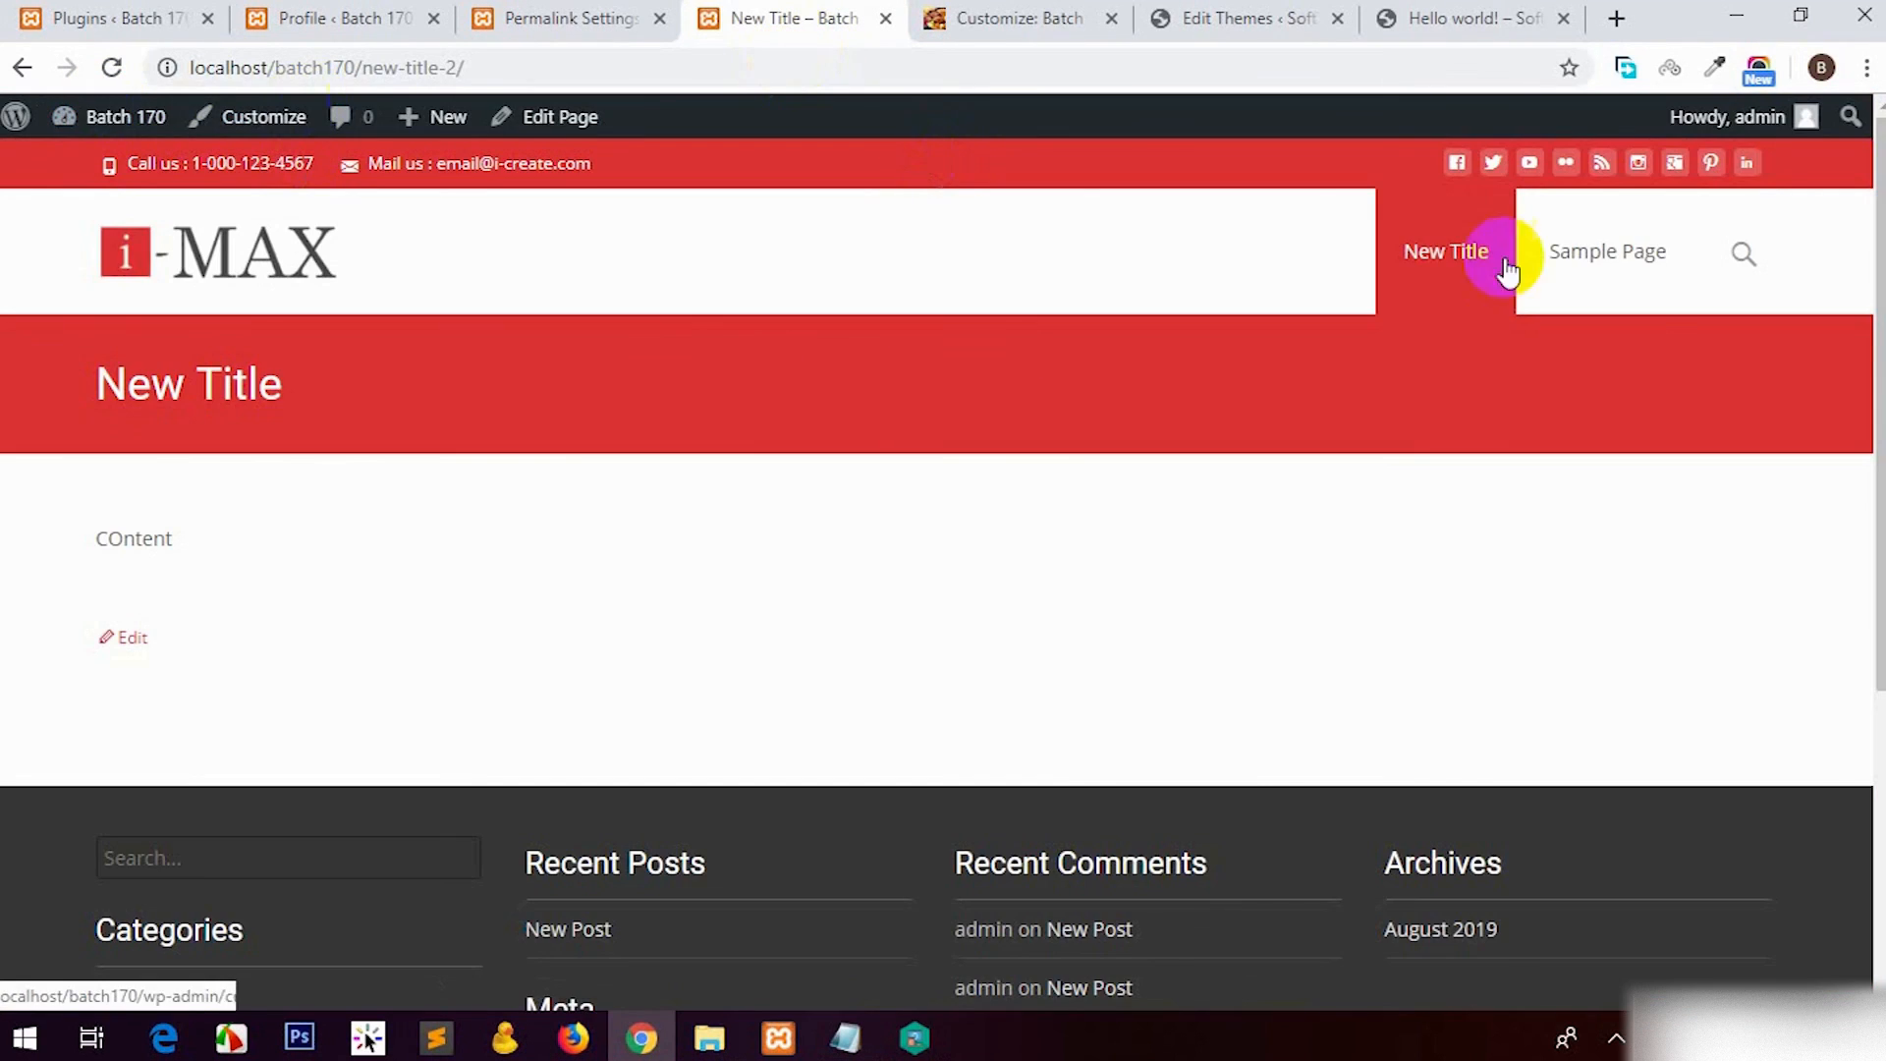
{"action": "left_click", "coordinate": [1619, 253]}
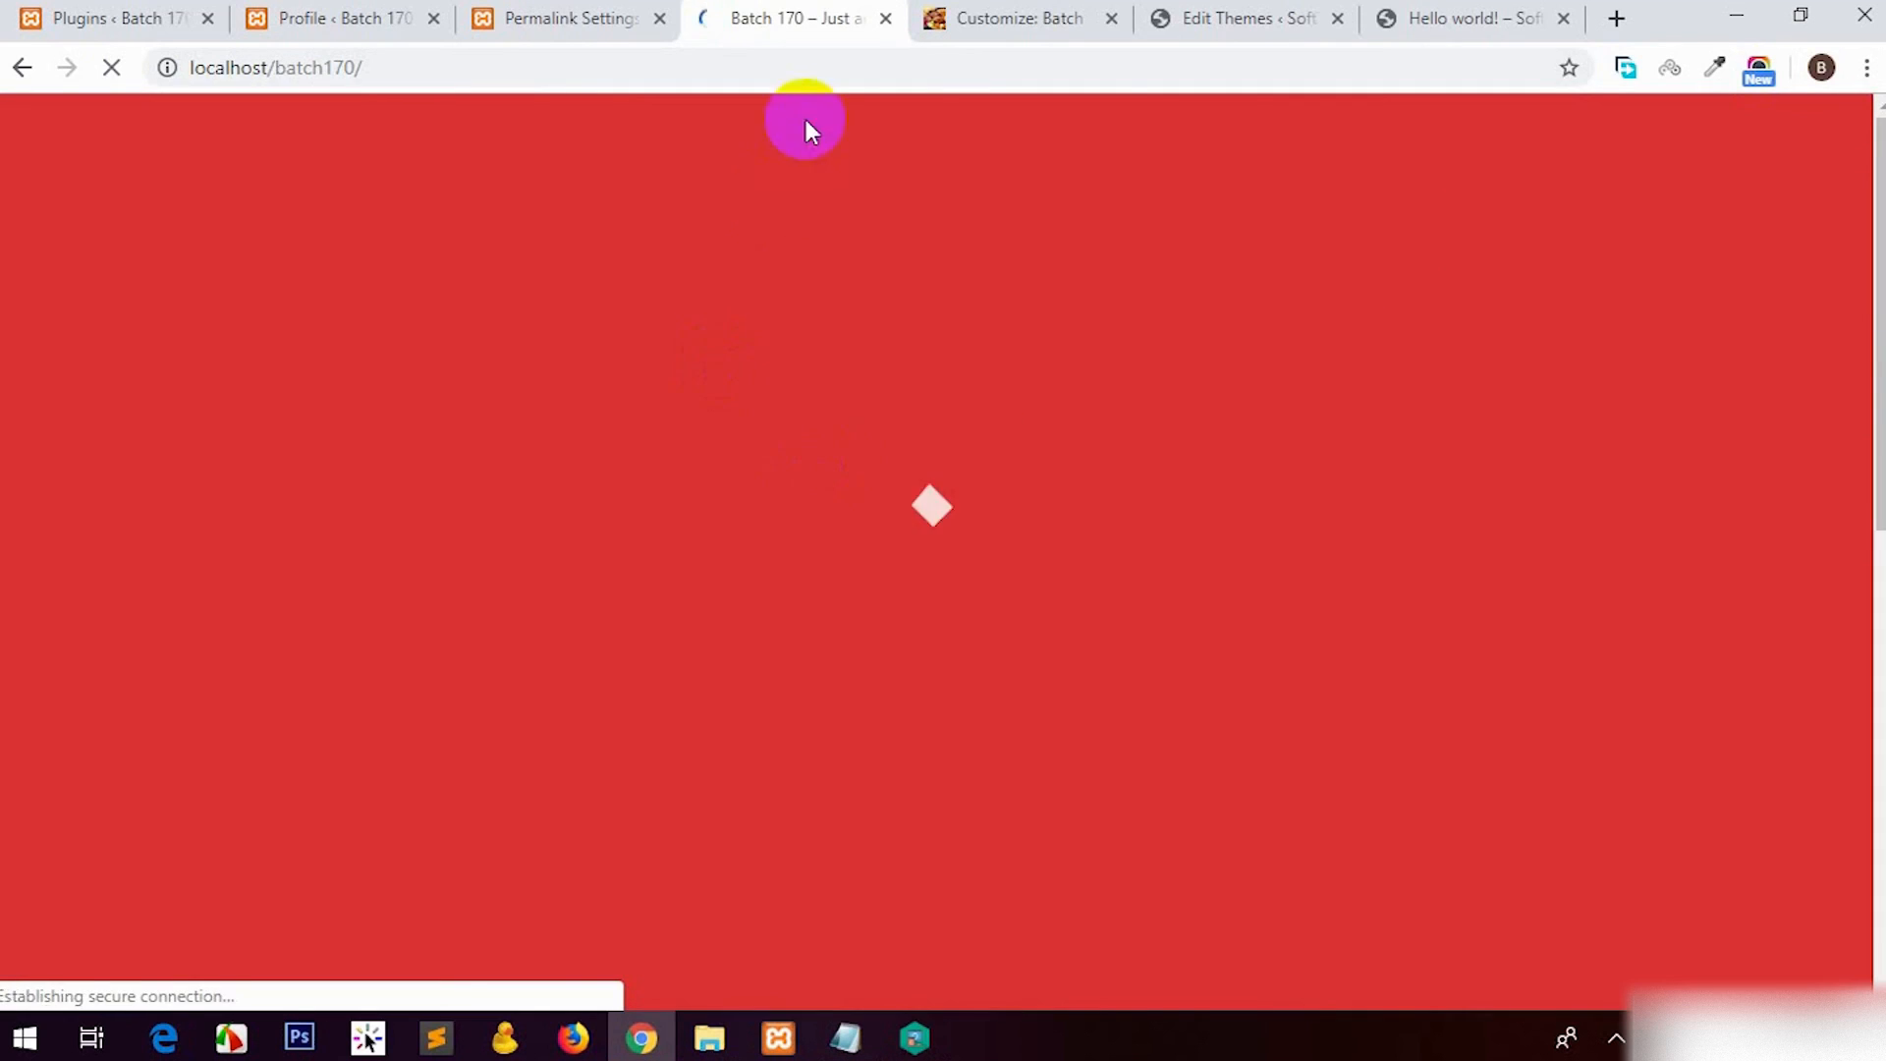
Step: Open the Reading Settings in a separate tab, make the homepage display the latest posts, and save the changes
{"action": "left_click", "coordinate": [598, 19]}
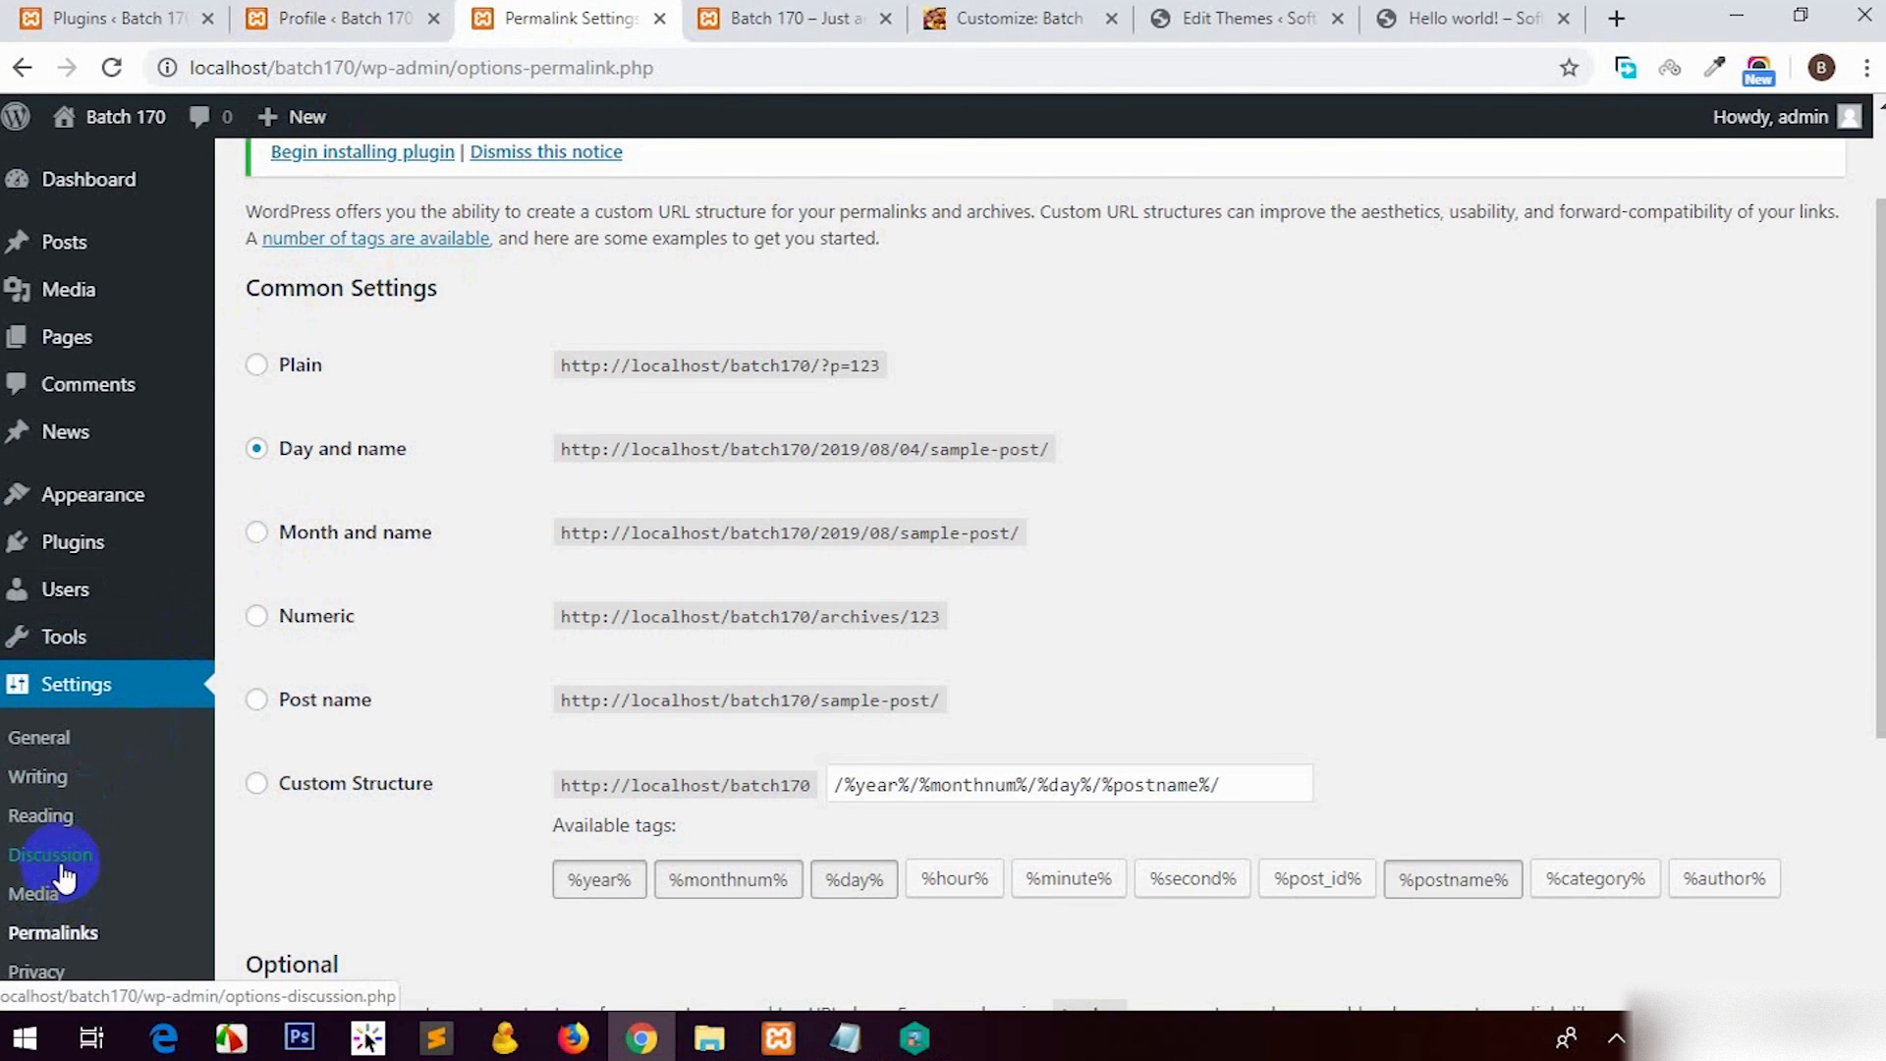
{"action": "left_click", "coordinate": [37, 816]}
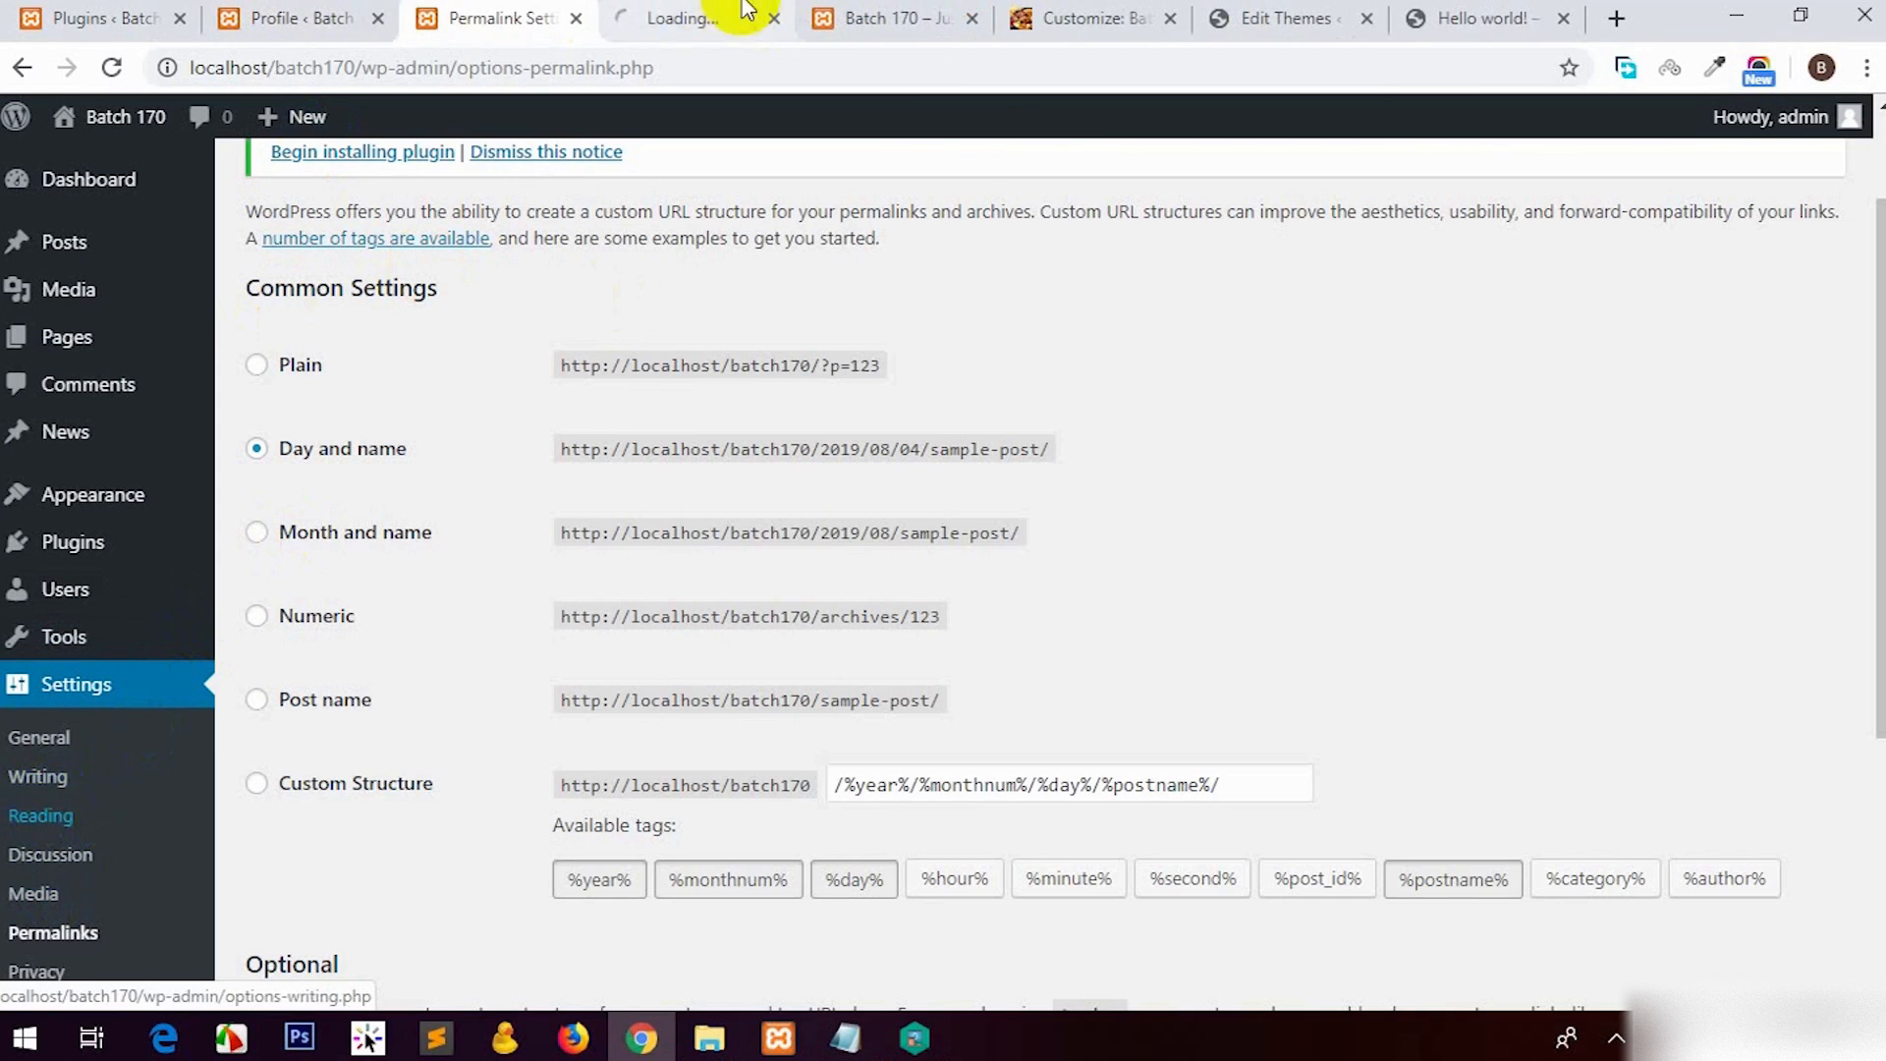
{"action": "left_click_drag", "start_coordinate": [601, 8], "coordinate": [575, 12]}
{"action": "left_click", "coordinate": [672, 387]}
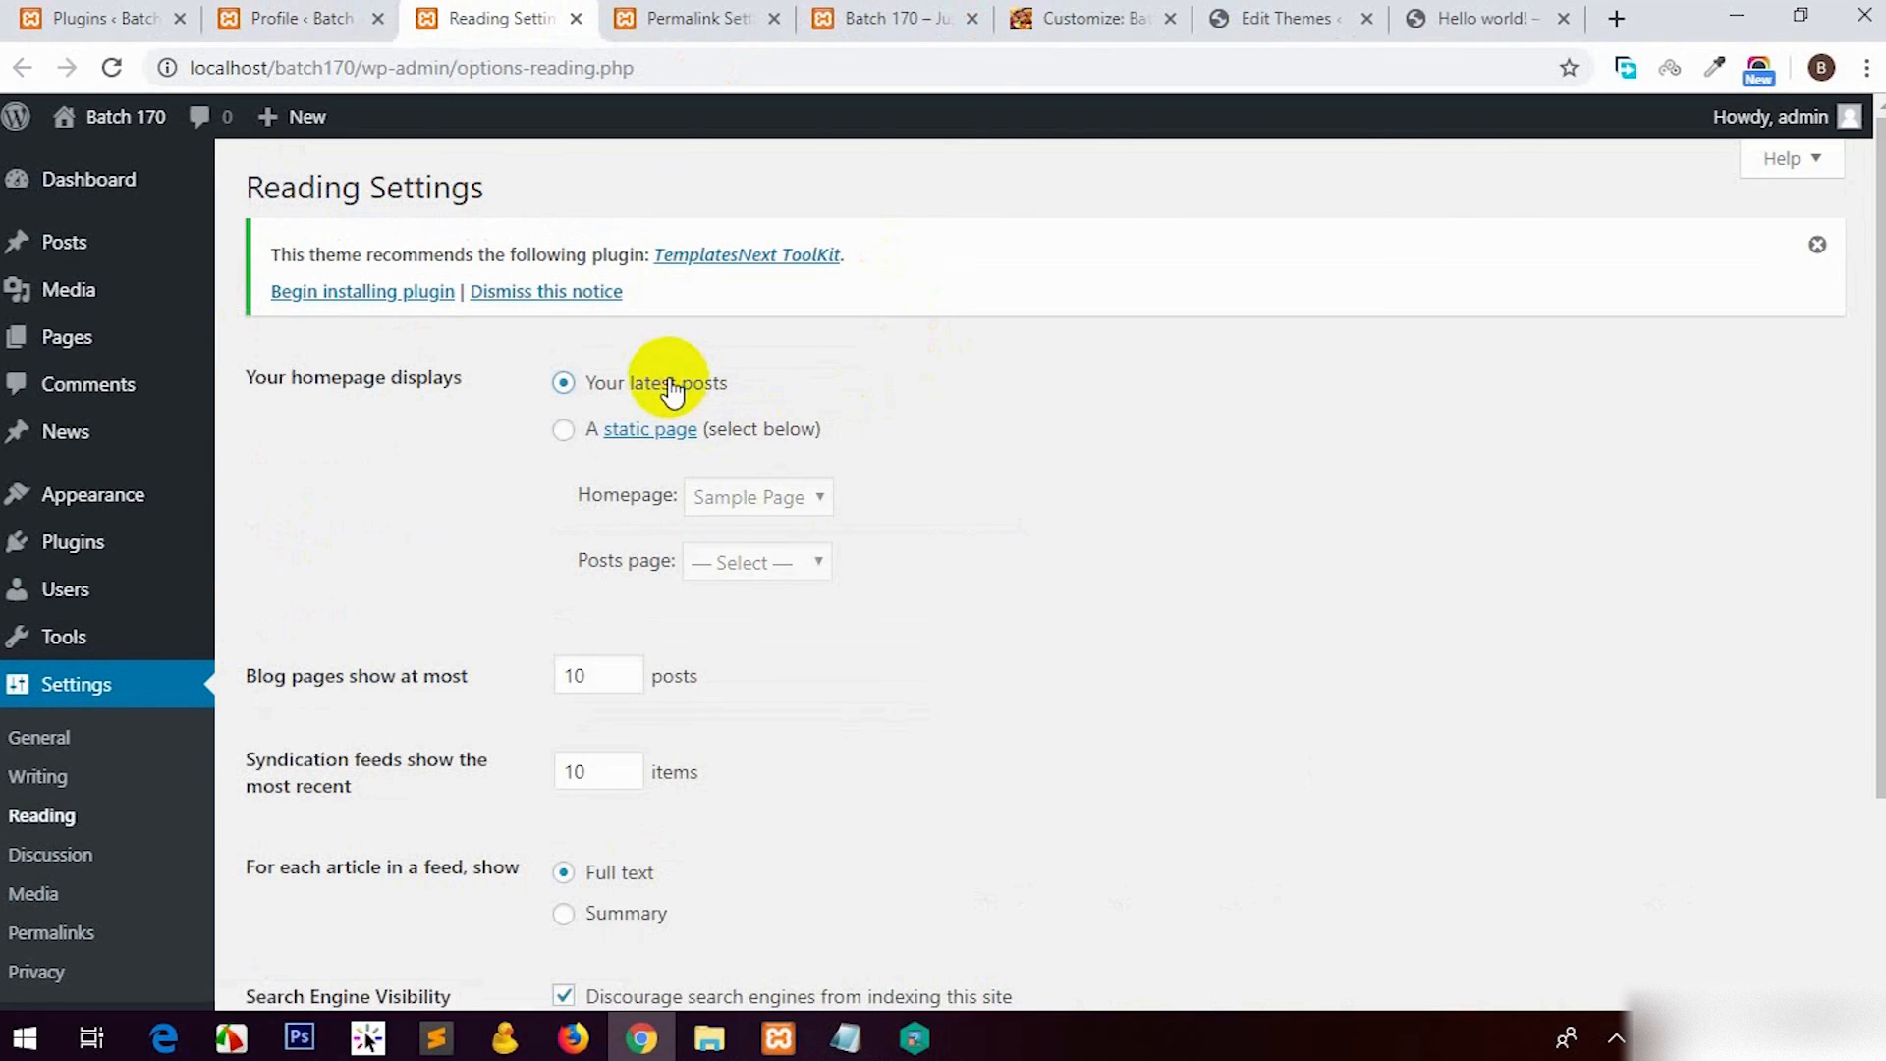
{"action": "scroll", "coordinate": [672, 389], "scroll_direction": "down", "scroll_amount": 3}
{"action": "left_click", "coordinate": [334, 865]}
Step: Open the Sample Page and the New Title page from the site's navigation and check their URLs
{"action": "left_click", "coordinate": [820, 17]}
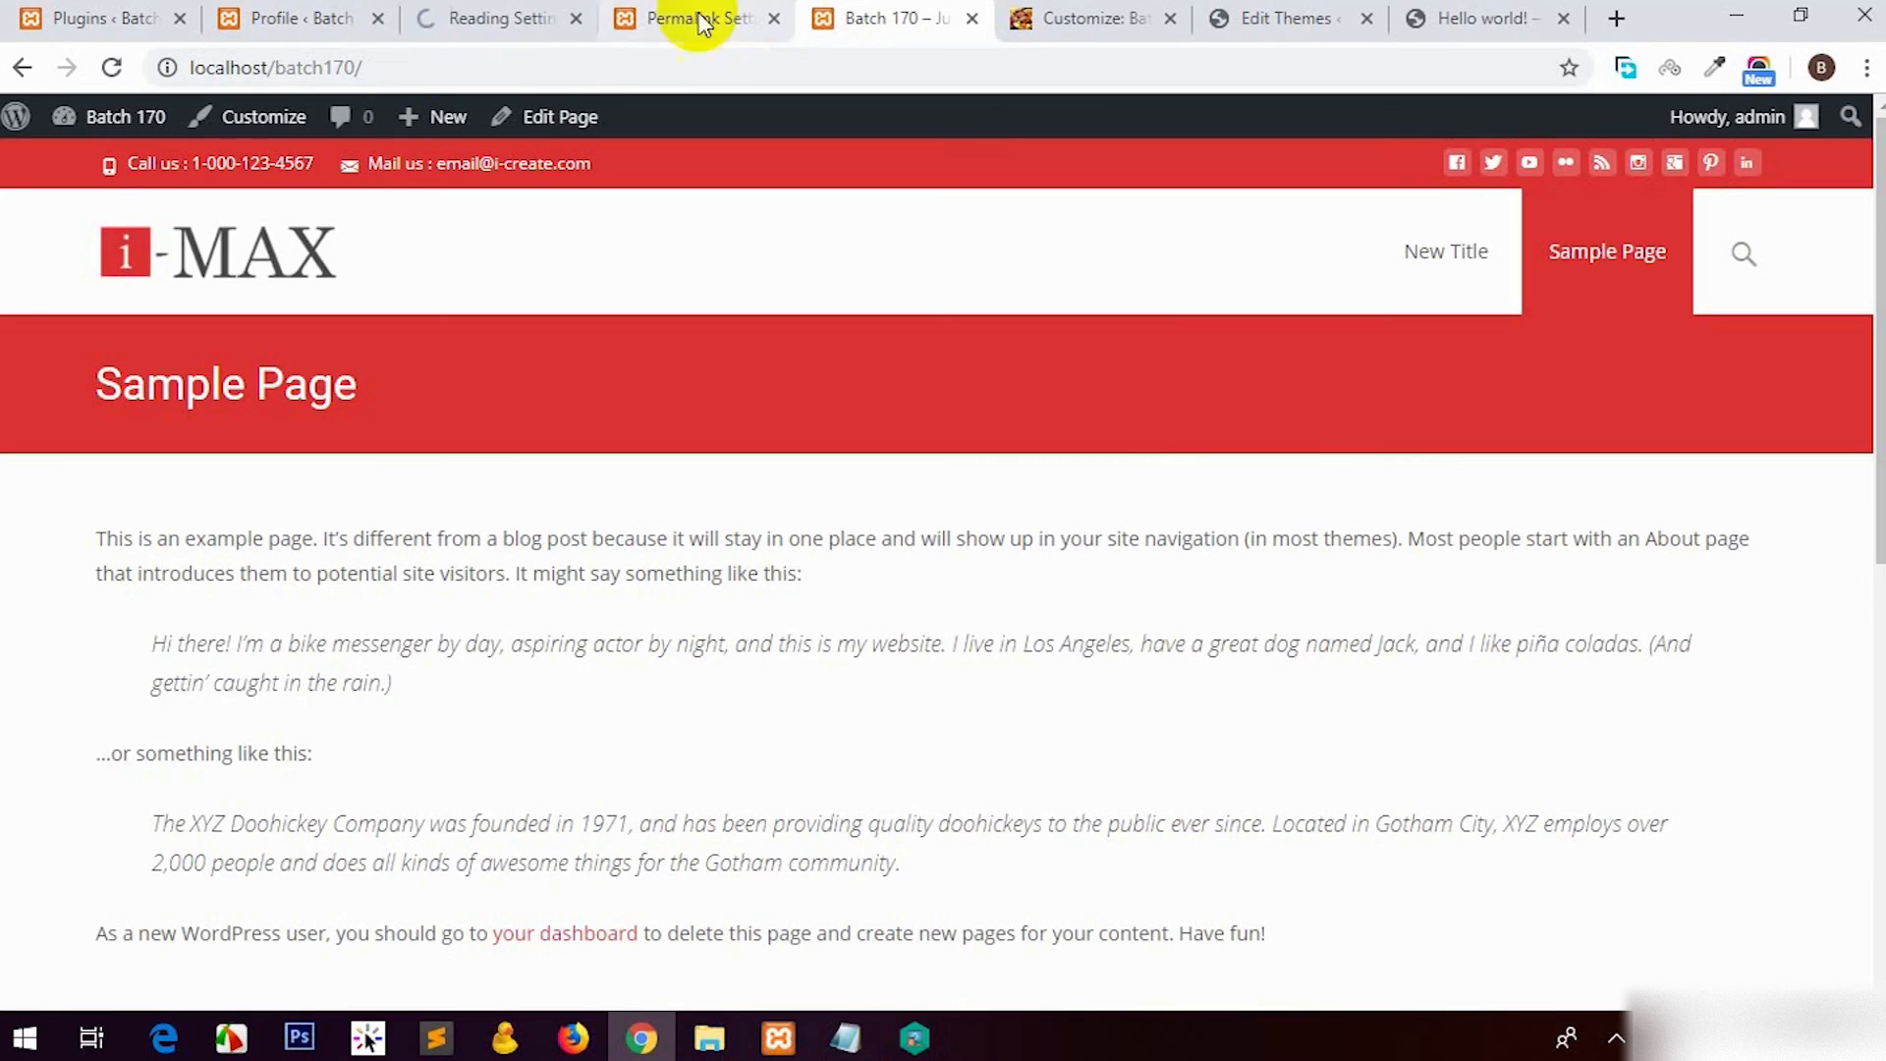
{"action": "left_click", "coordinate": [1568, 248]}
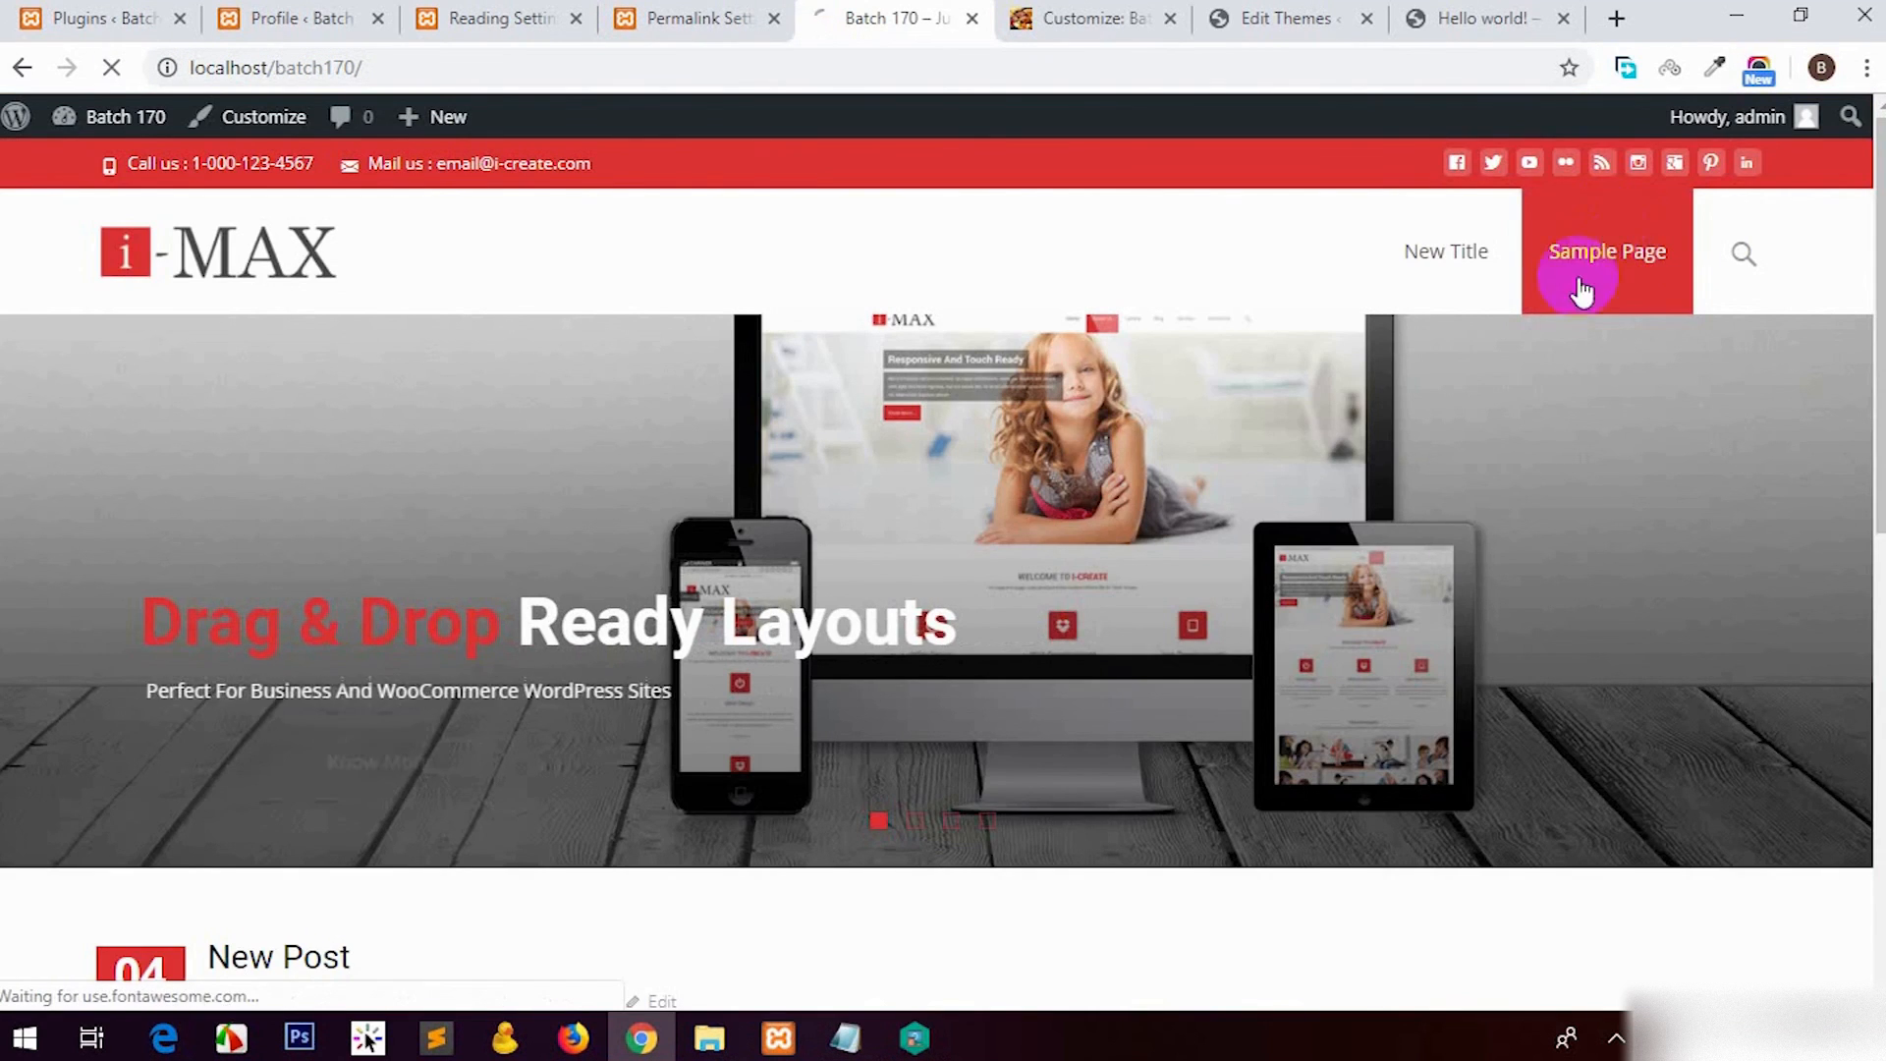
{"action": "left_click", "coordinate": [1583, 286]}
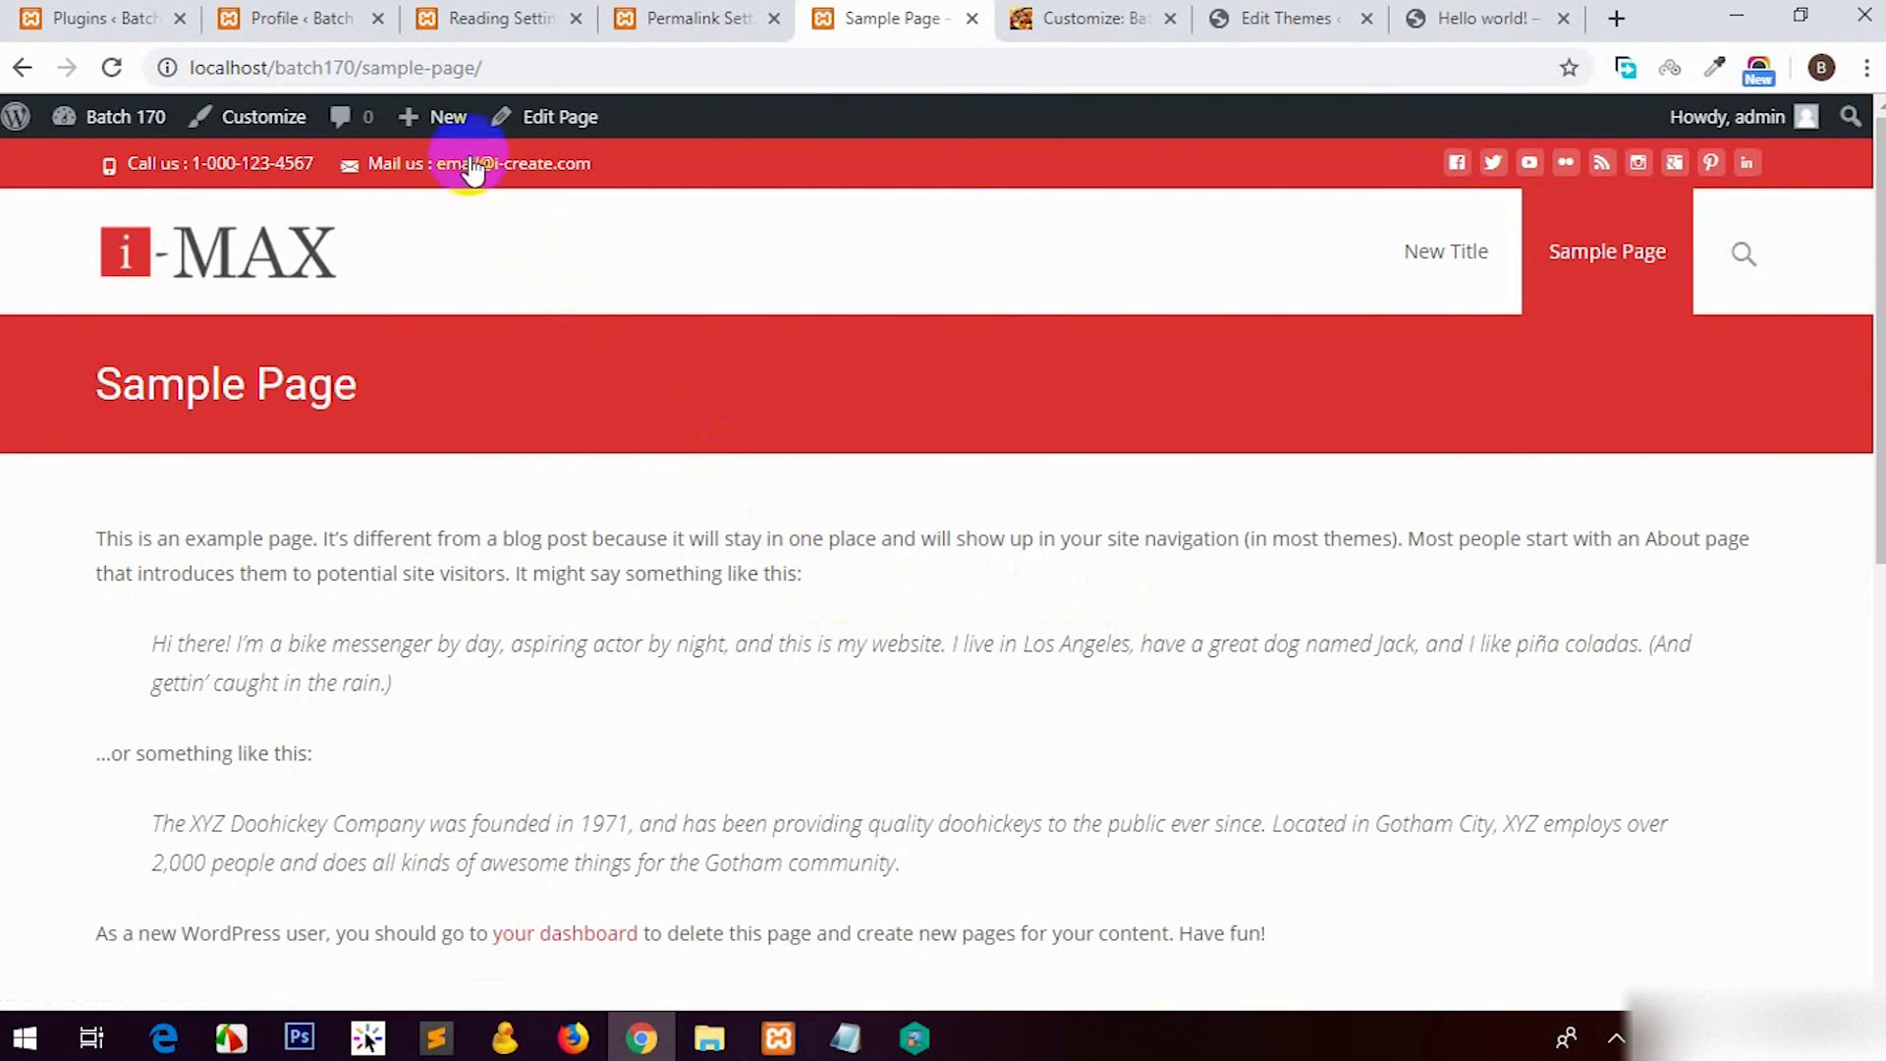
{"action": "left_click", "coordinate": [1444, 257]}
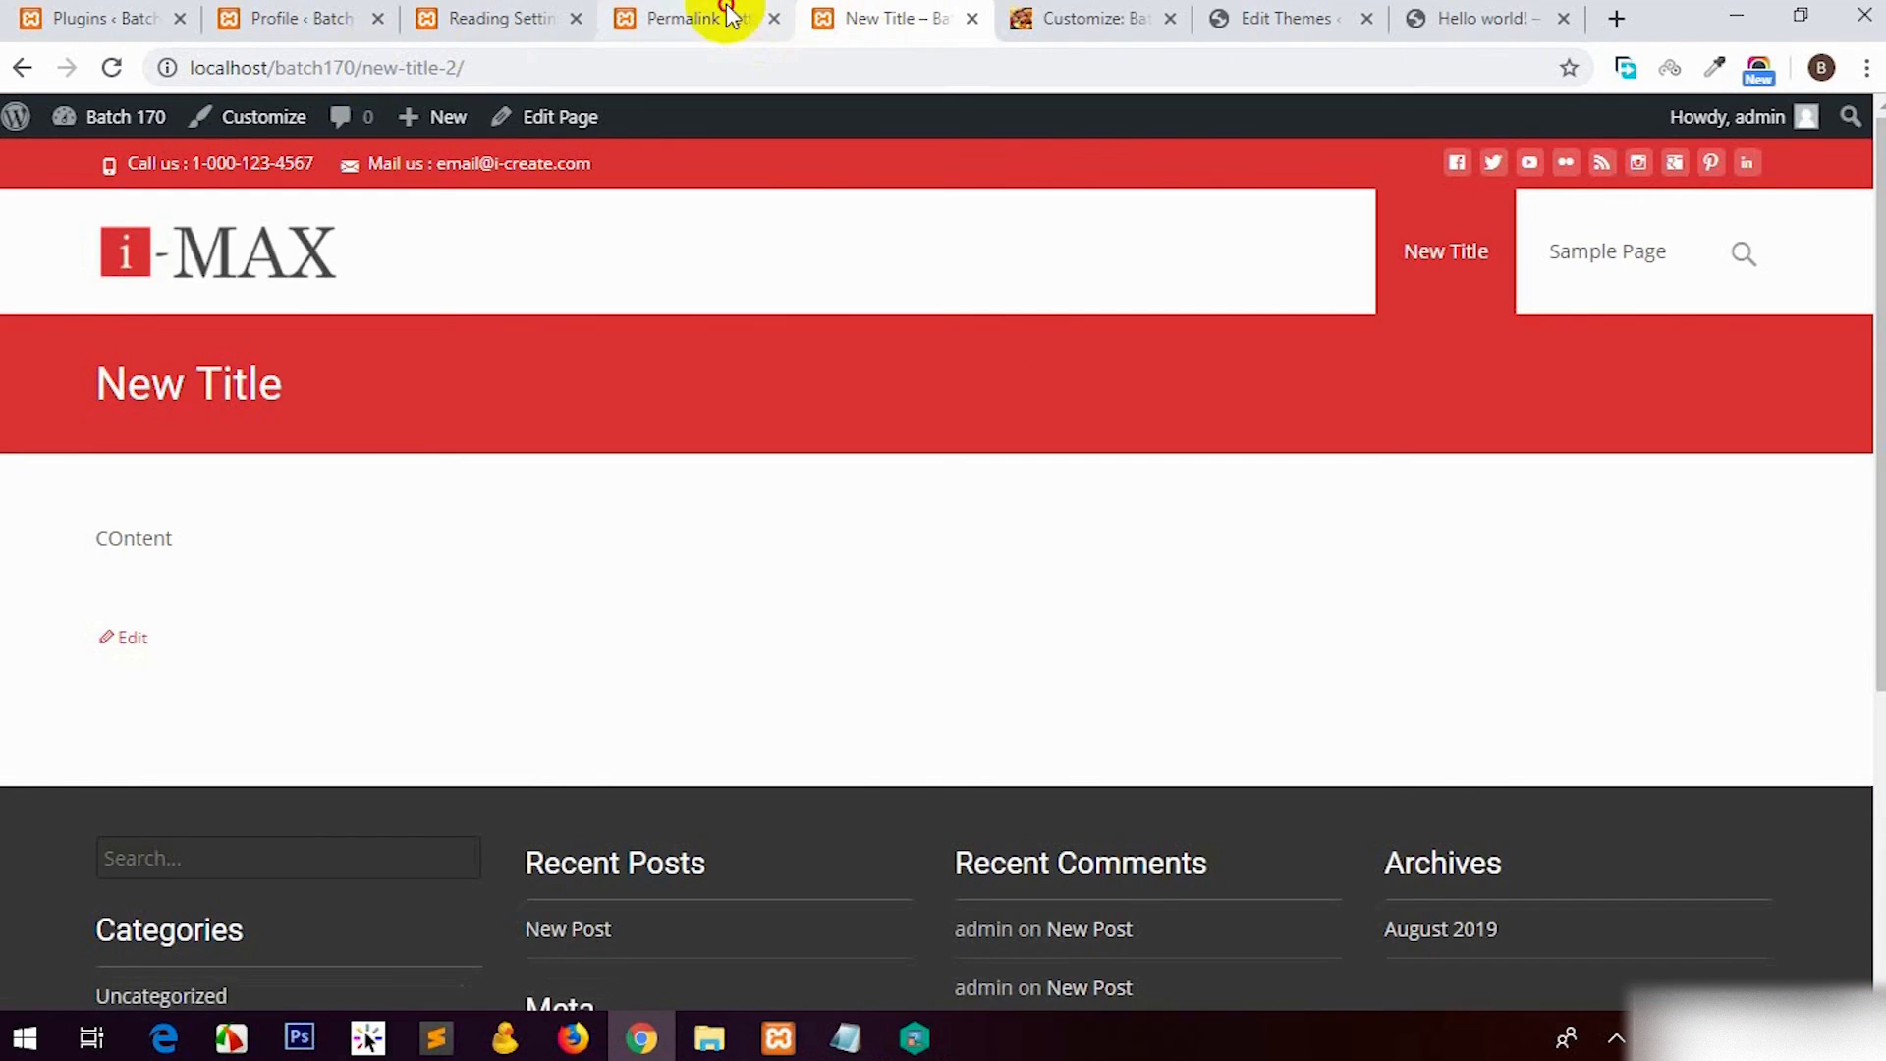
Step: Close the New Title page, view New Post from the Posts list in a separate tab, and highlight the date in its URL
{"action": "left_click", "coordinate": [724, 16]}
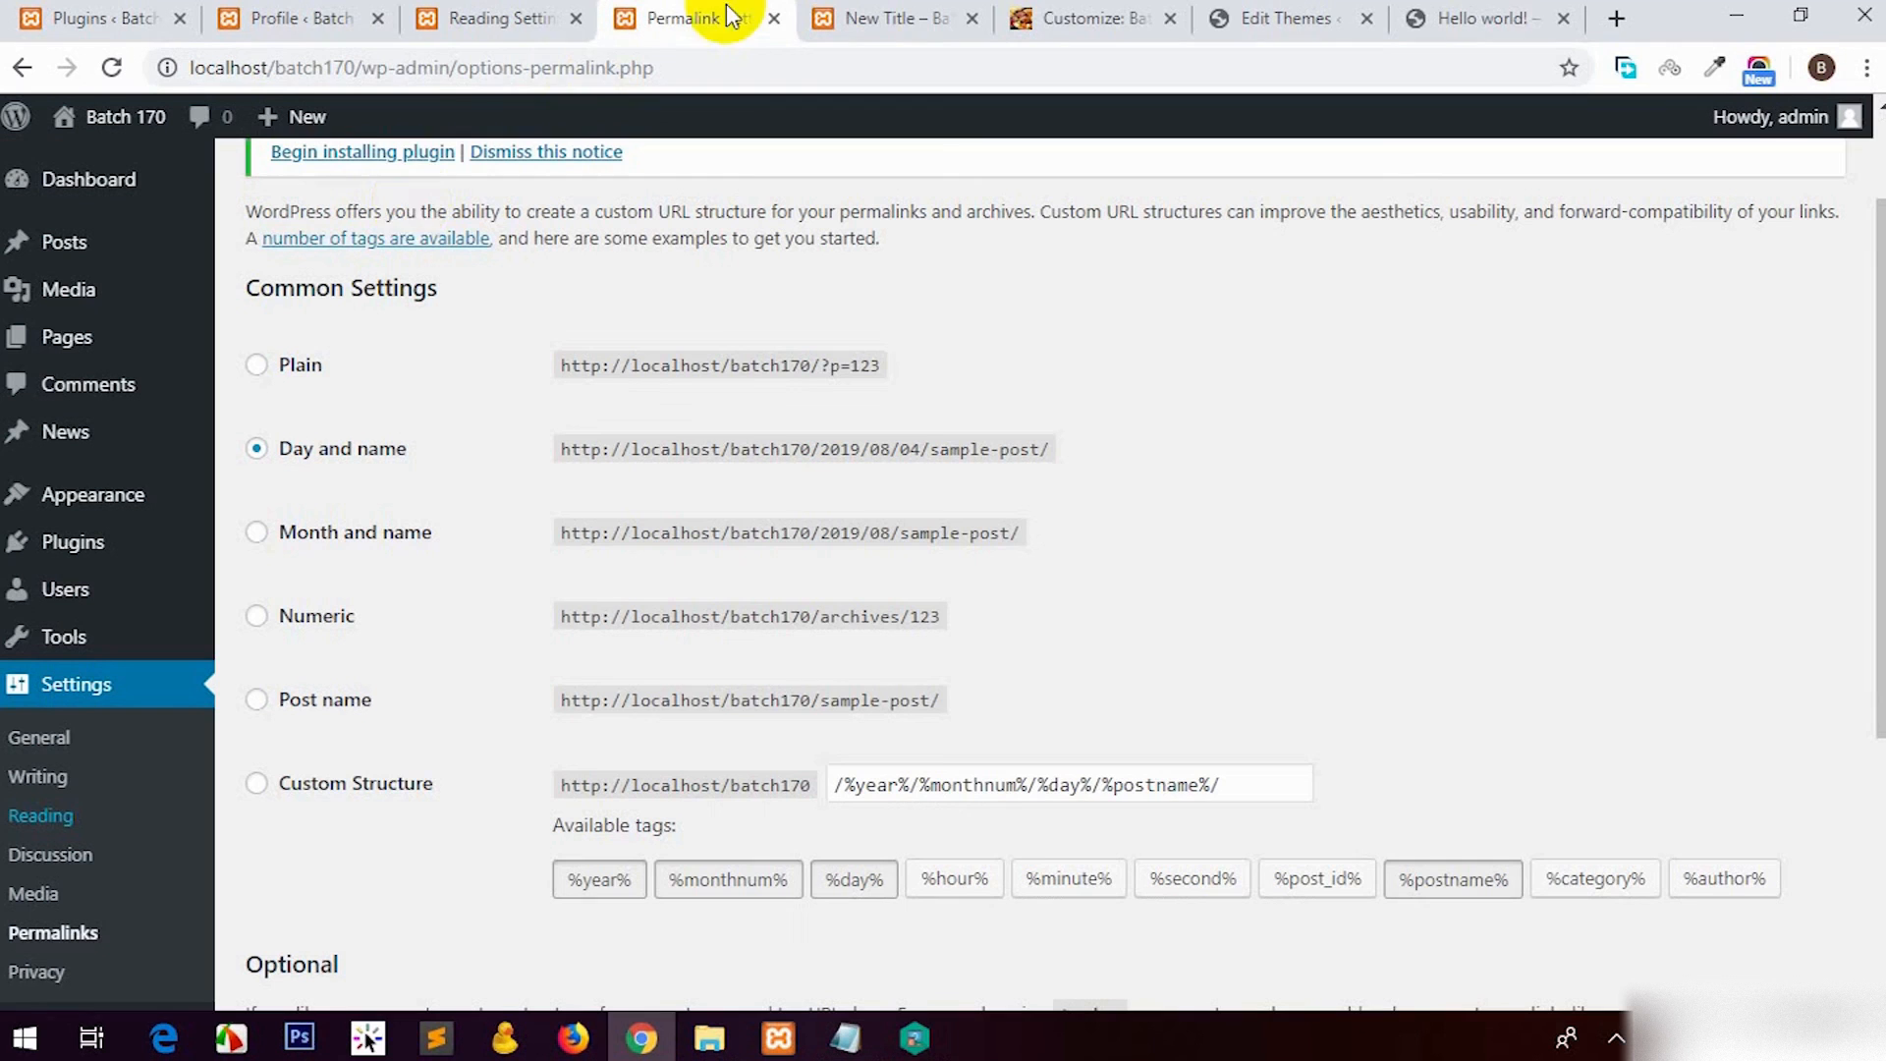
{"action": "middle_click", "coordinate": [65, 243]}
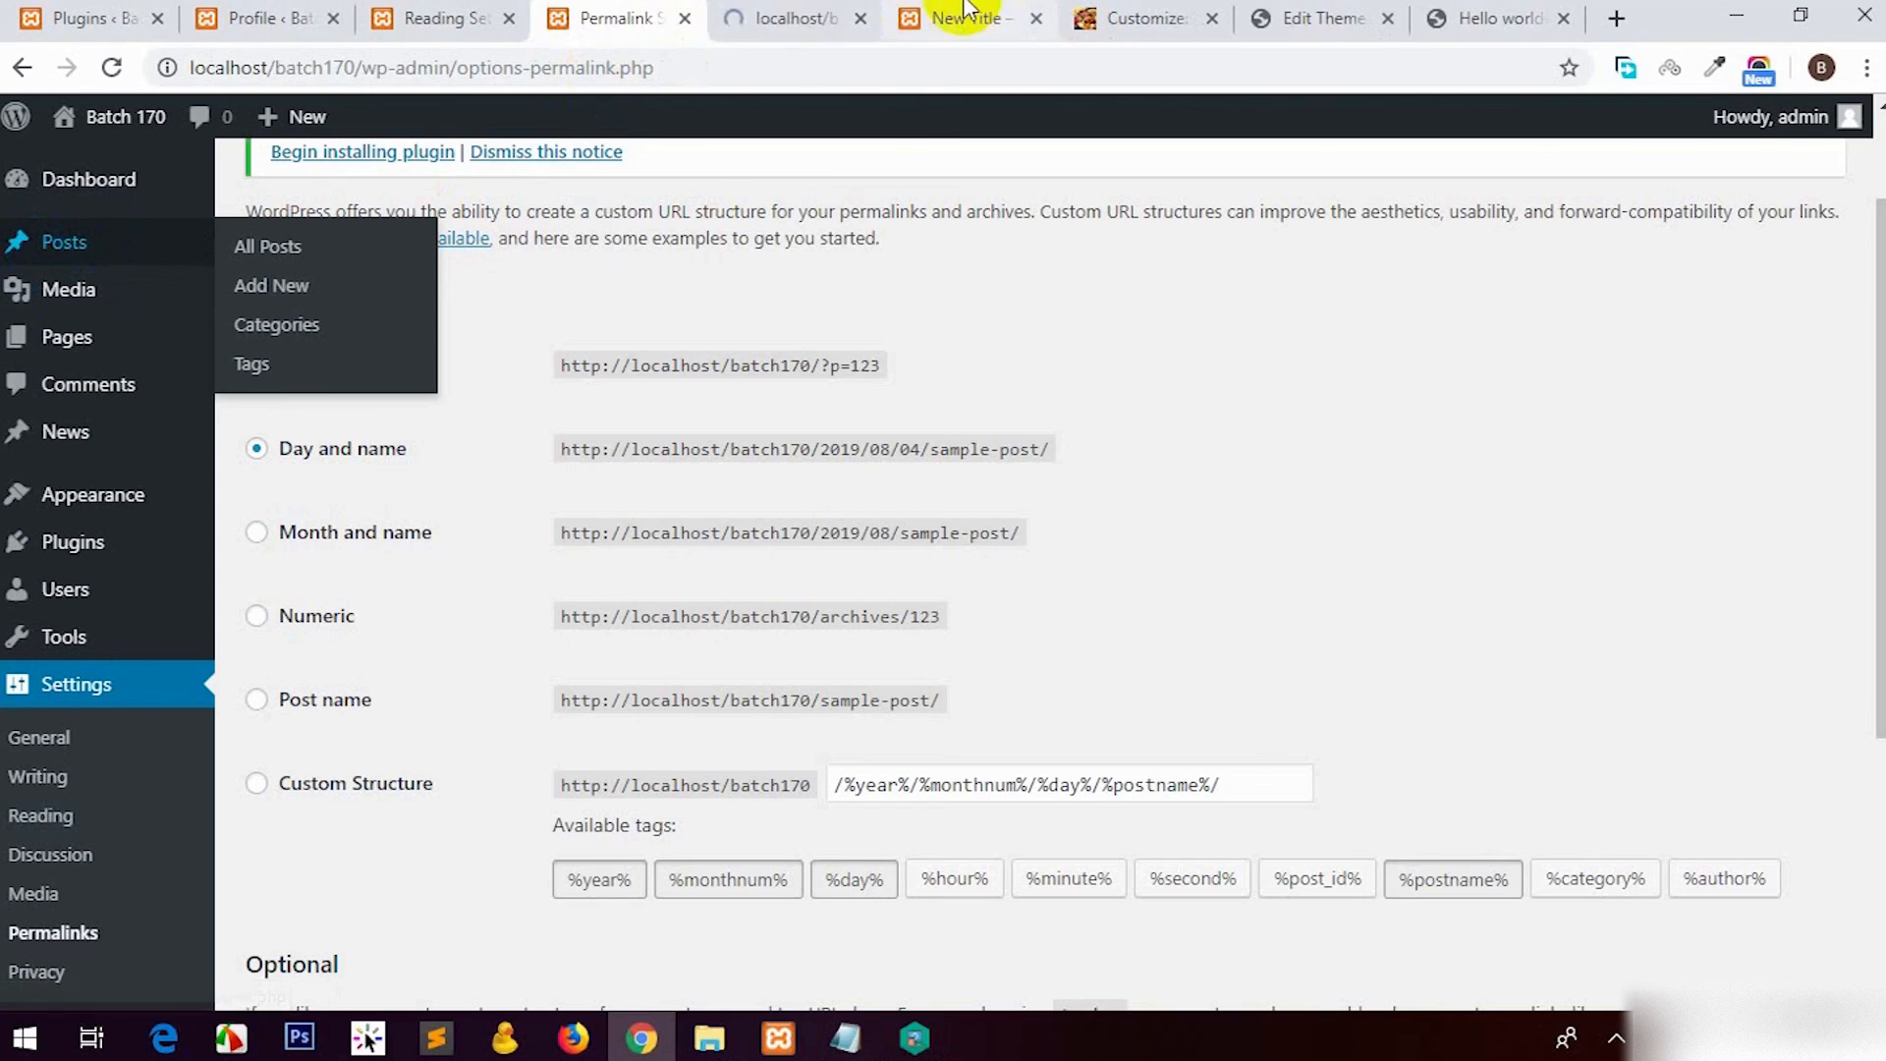
{"action": "middle_click", "coordinate": [991, 16]}
{"action": "left_click", "coordinate": [776, 20]}
{"action": "middle_click", "coordinate": [520, 550]}
{"action": "left_click", "coordinate": [919, 16]}
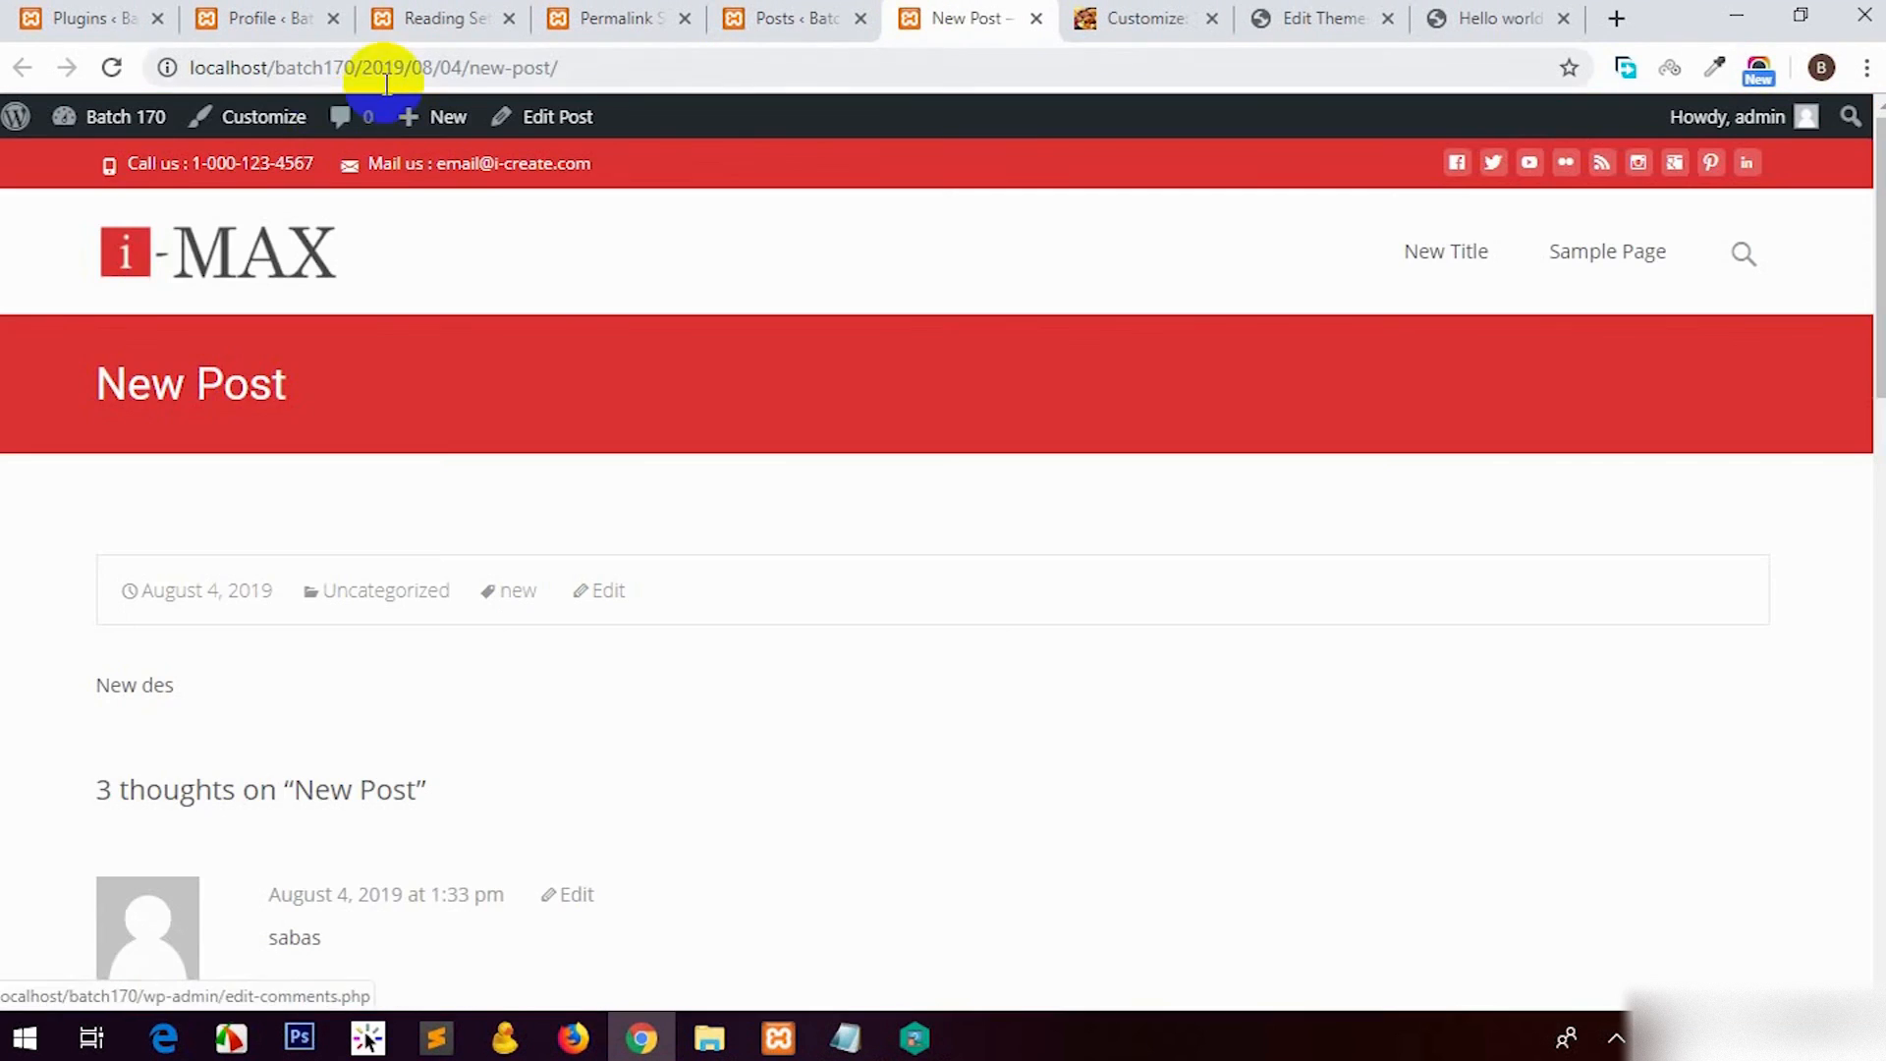
{"action": "left_click_drag", "start_coordinate": [354, 69], "coordinate": [460, 73]}
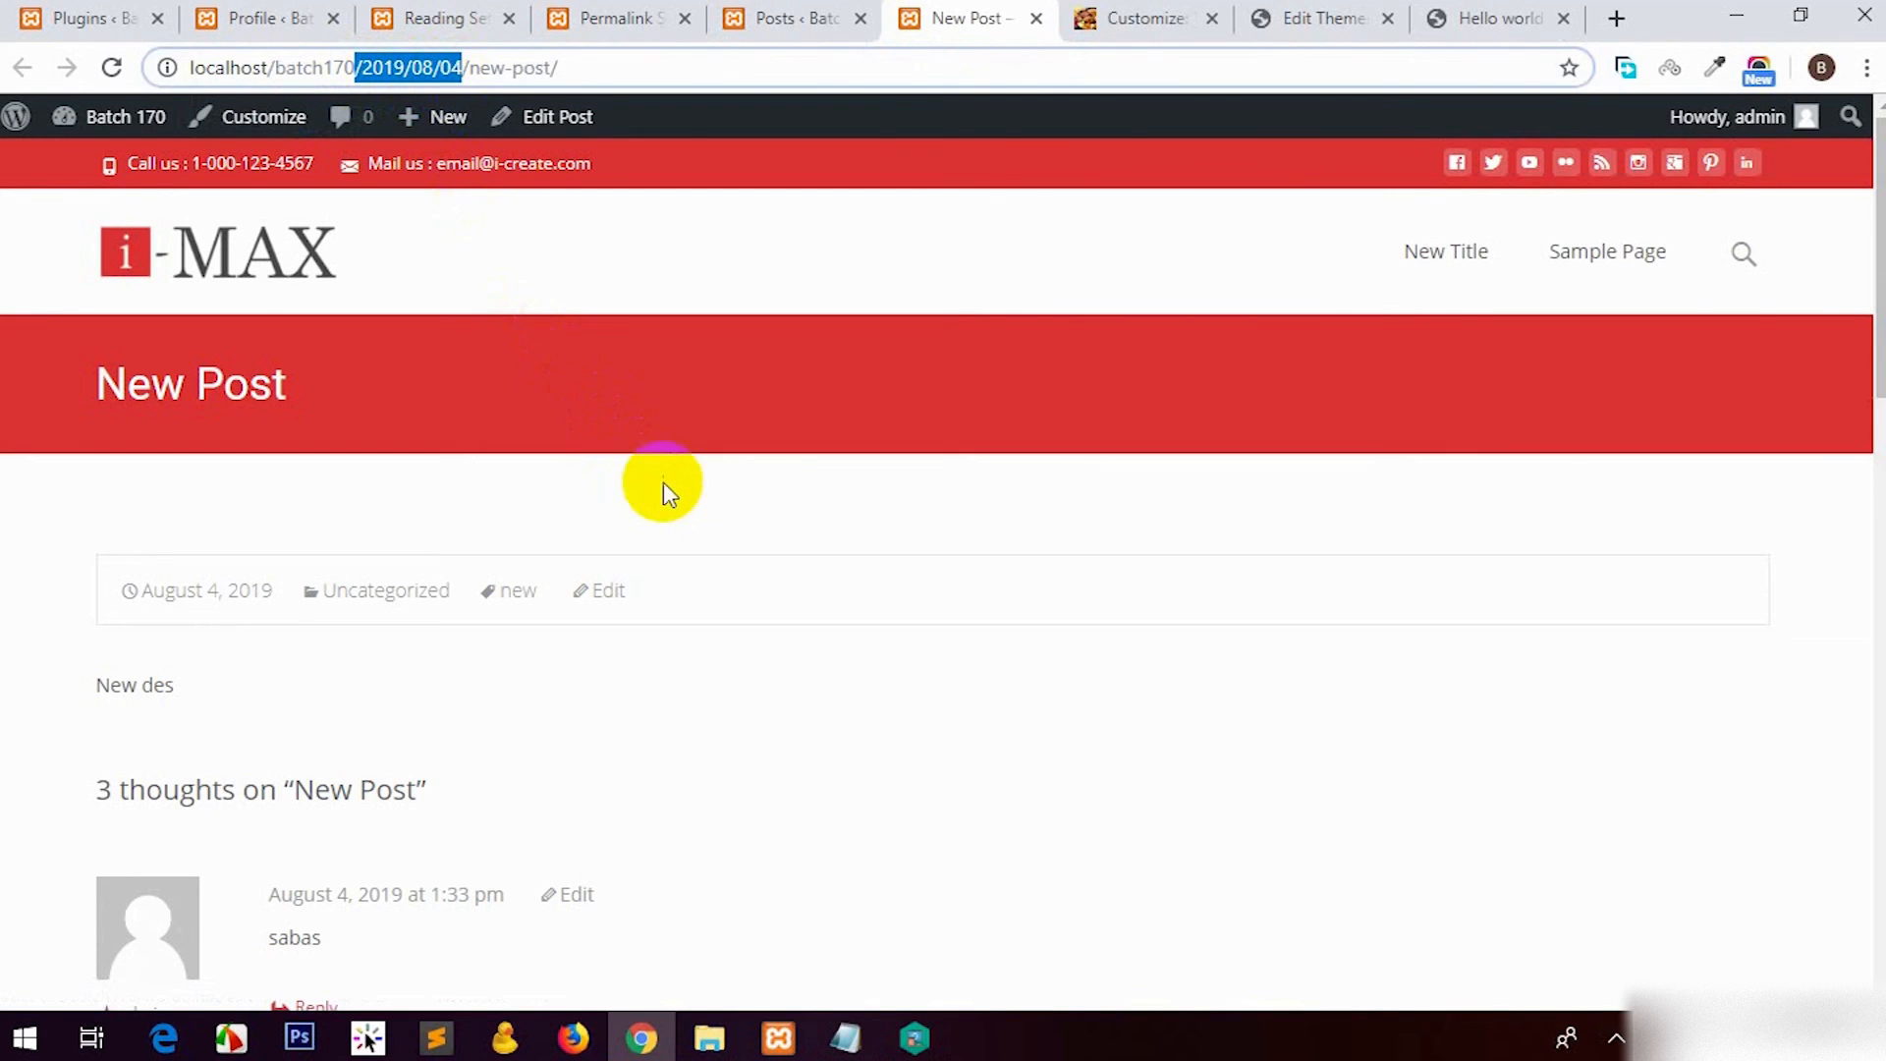
Step: Move the New Post page's tab beside the Permalink Settings tab and return to the Permalink Settings
{"action": "left_click", "coordinate": [791, 18]}
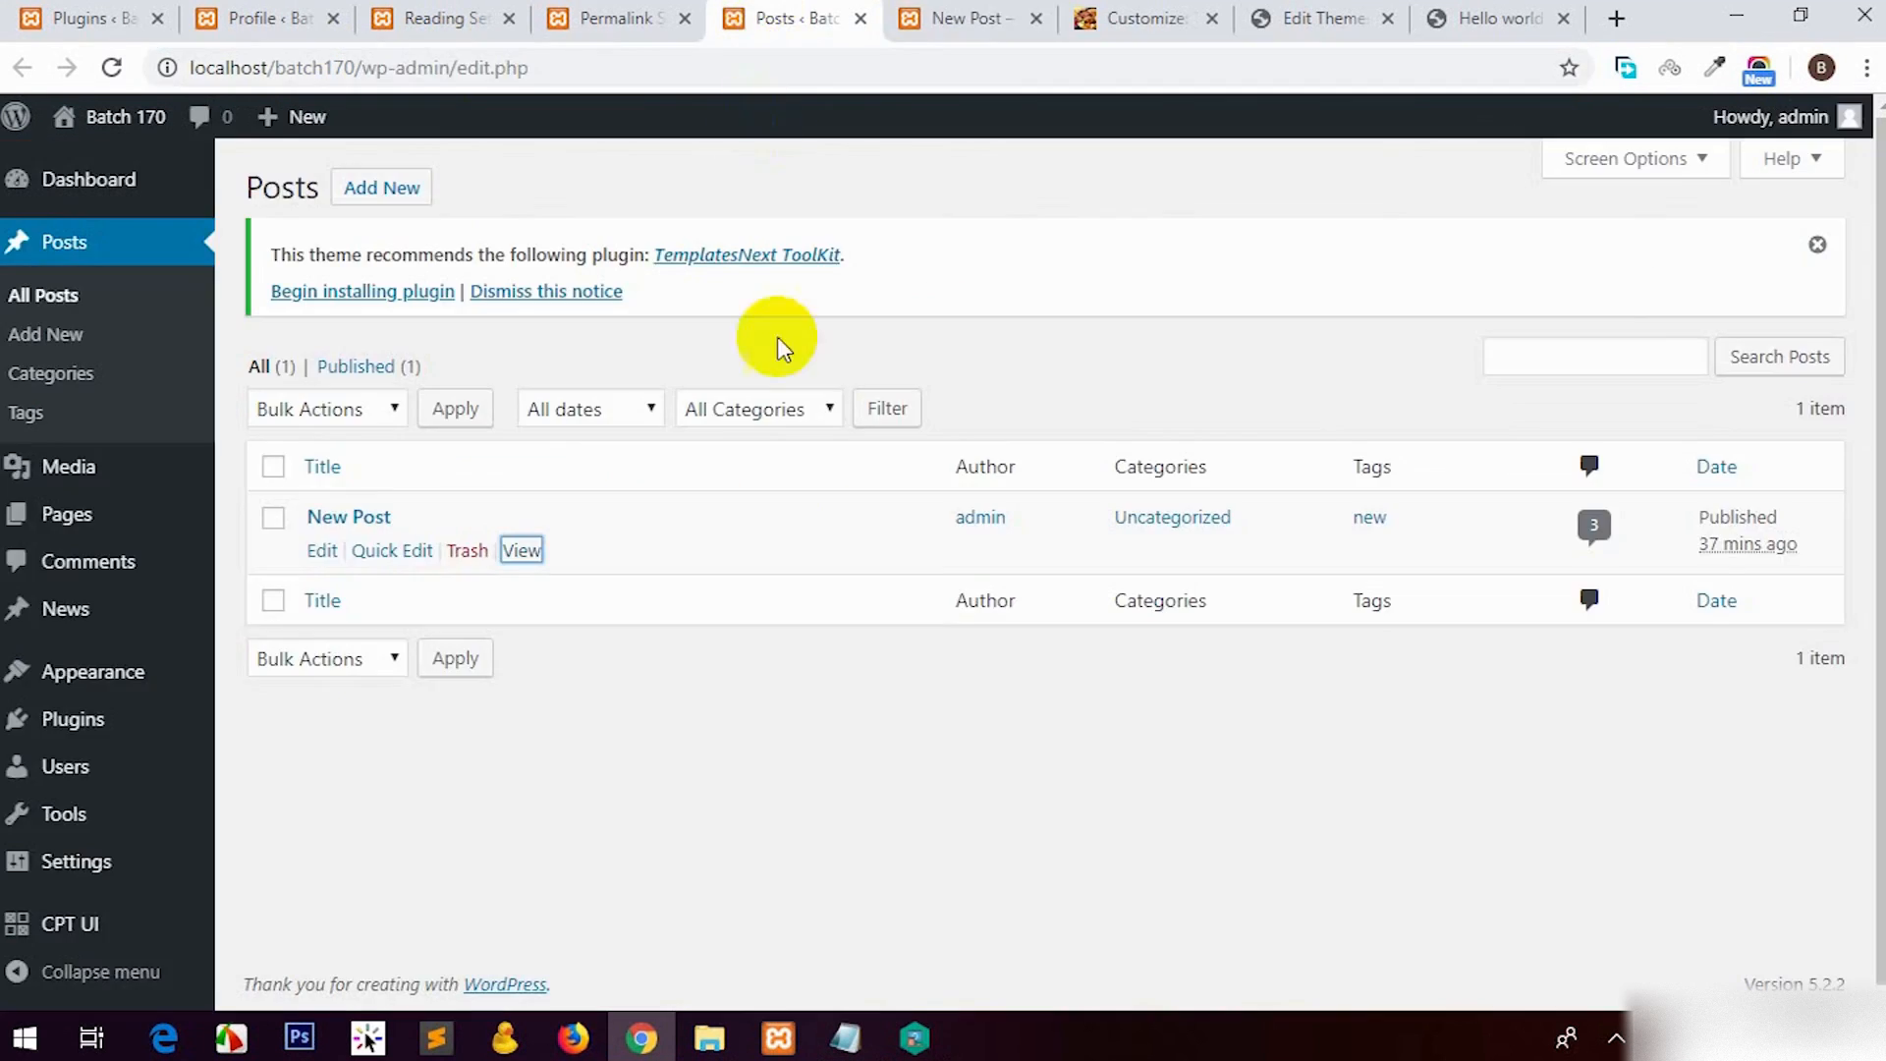
{"action": "left_click", "coordinate": [607, 14]}
{"action": "left_click_drag", "start_coordinate": [914, 12], "coordinate": [767, 12]}
{"action": "left_click", "coordinate": [595, 14]}
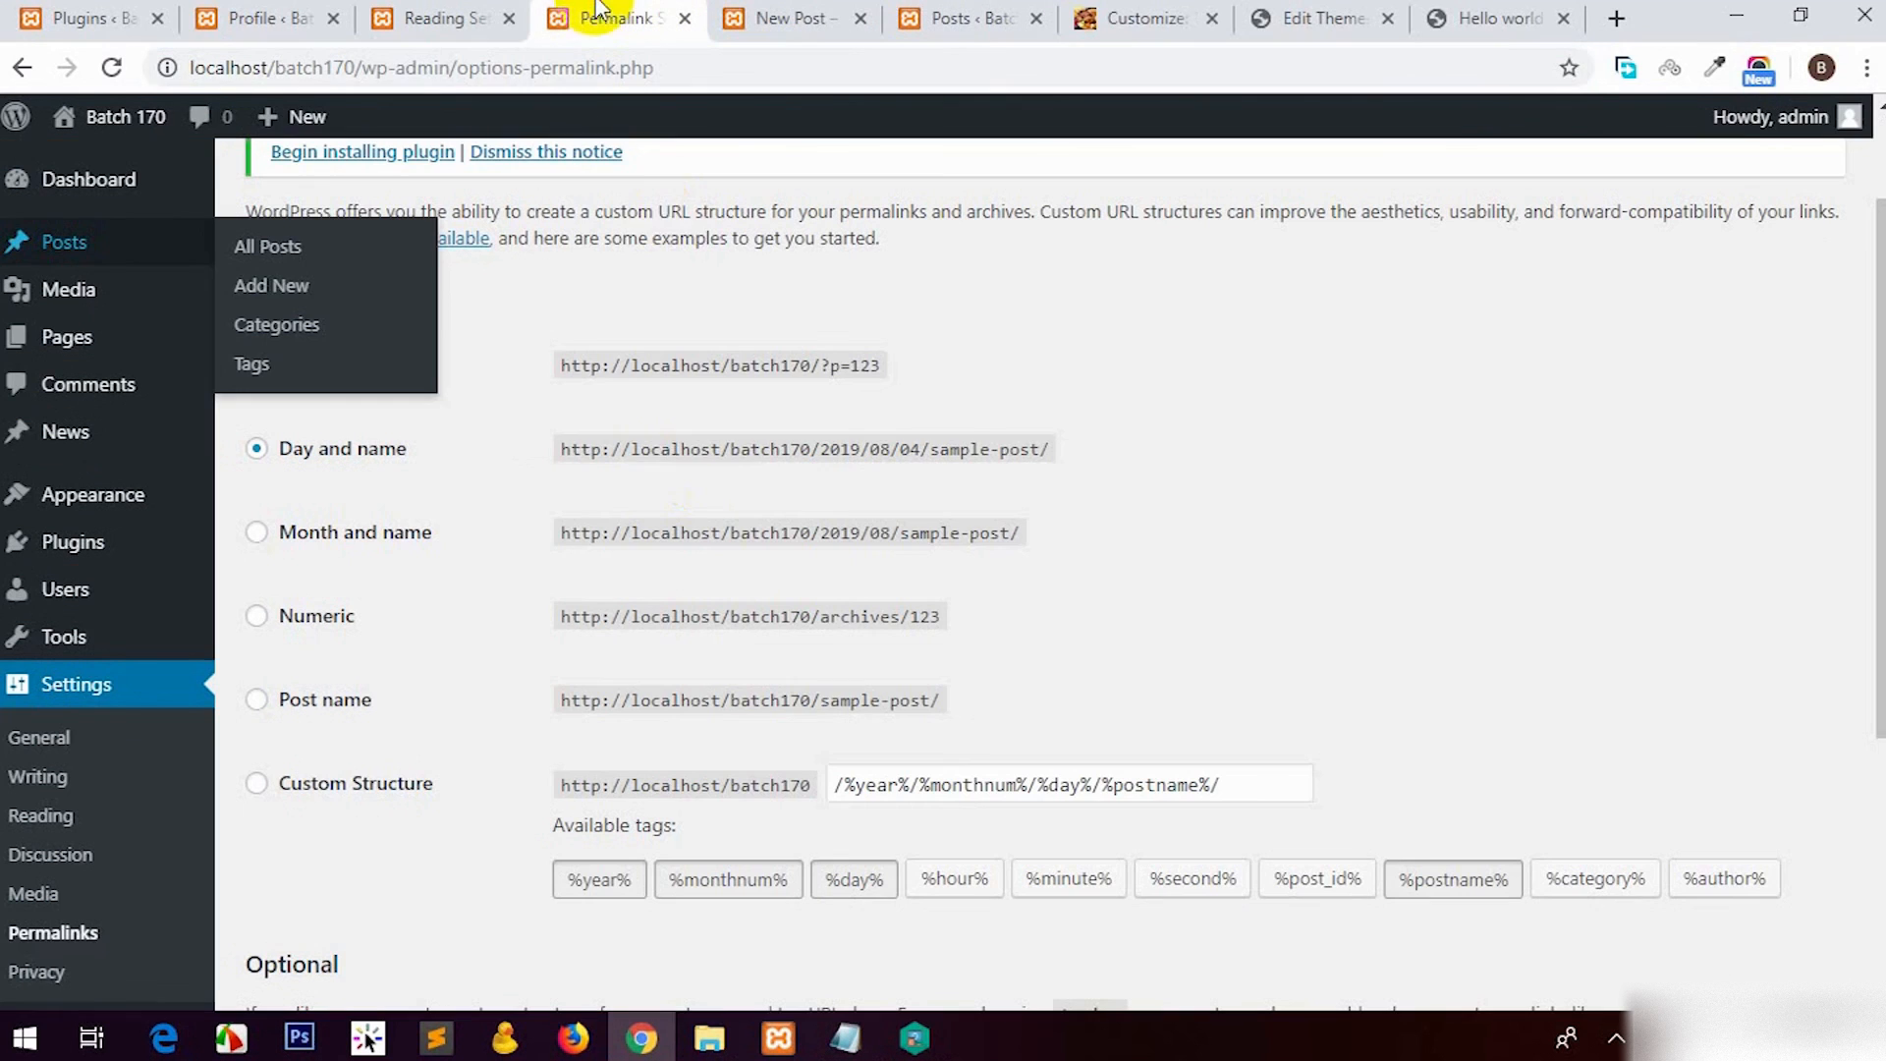
Step: Examine the example URLs of the Day and name, Plain, Month and name, and Numeric permalink structures
{"action": "left_click_drag", "start_coordinate": [820, 451], "coordinate": [904, 450]}
{"action": "left_click_drag", "start_coordinate": [691, 366], "coordinate": [811, 371]}
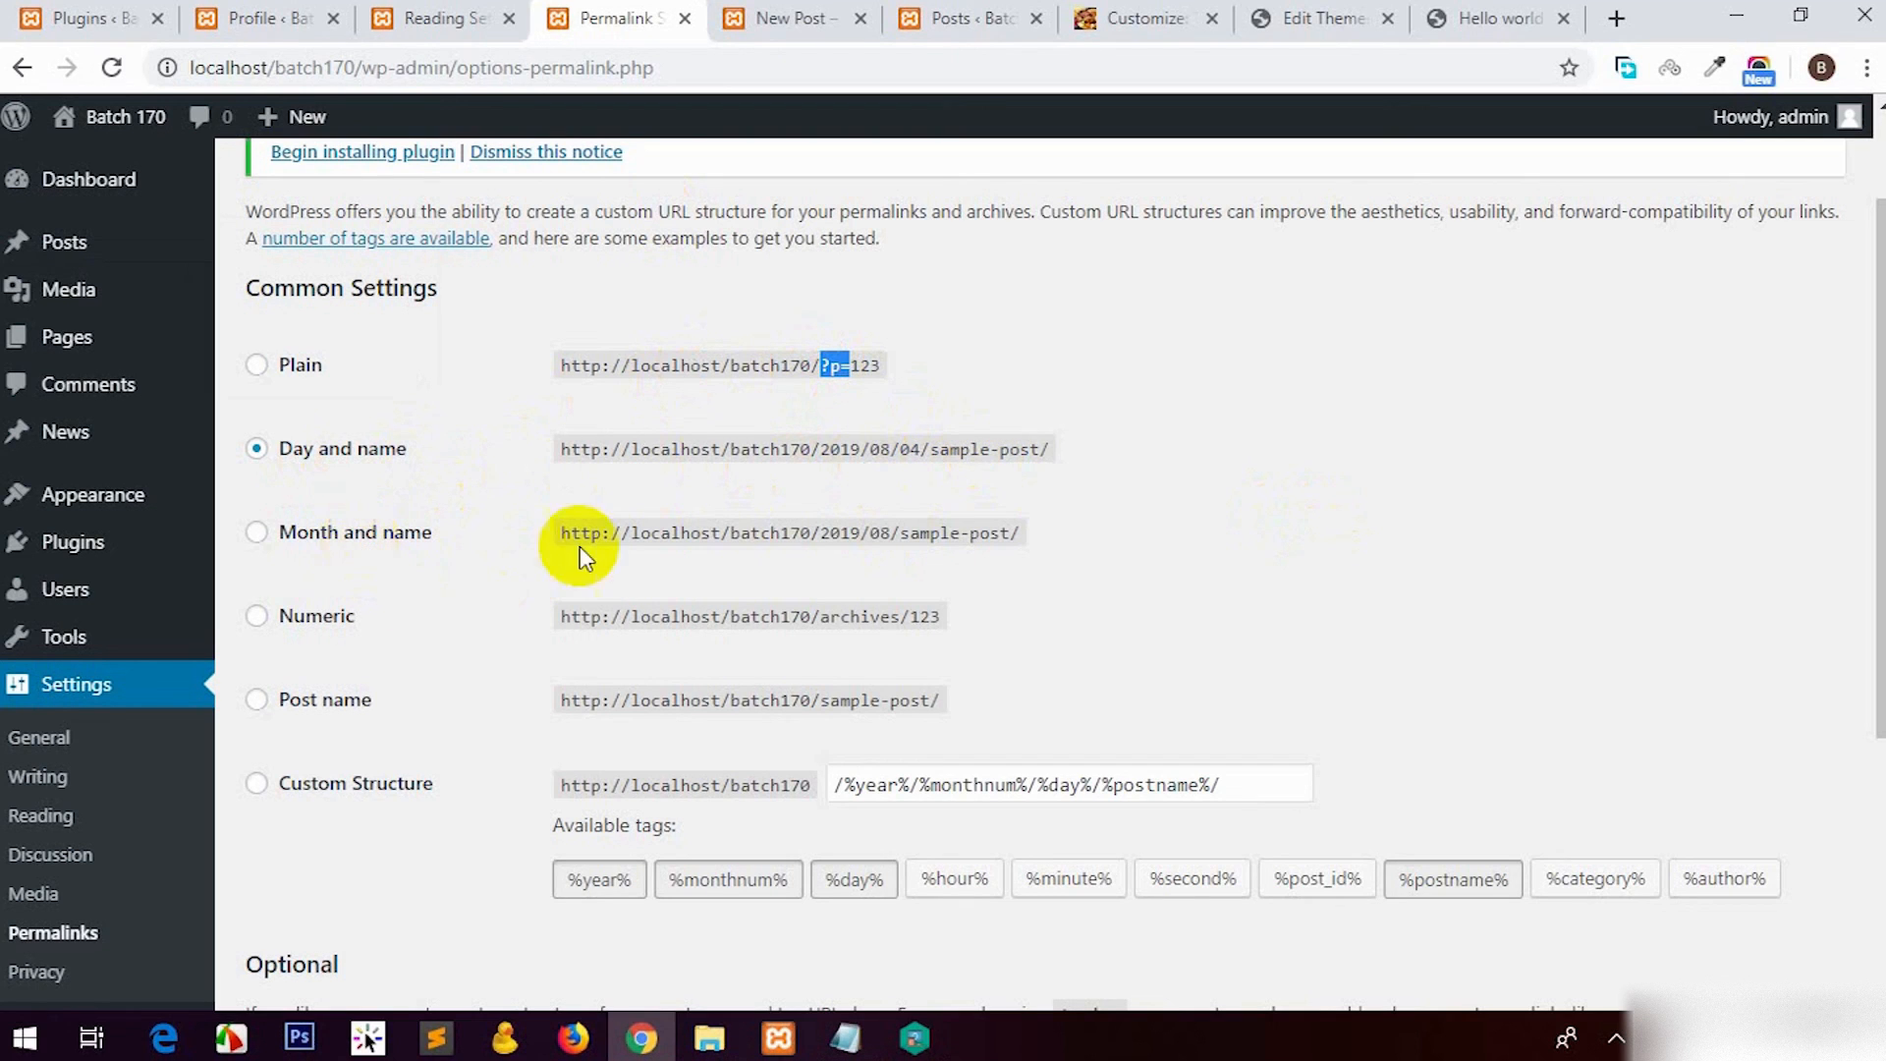
{"action": "double_click", "coordinate": [880, 534]}
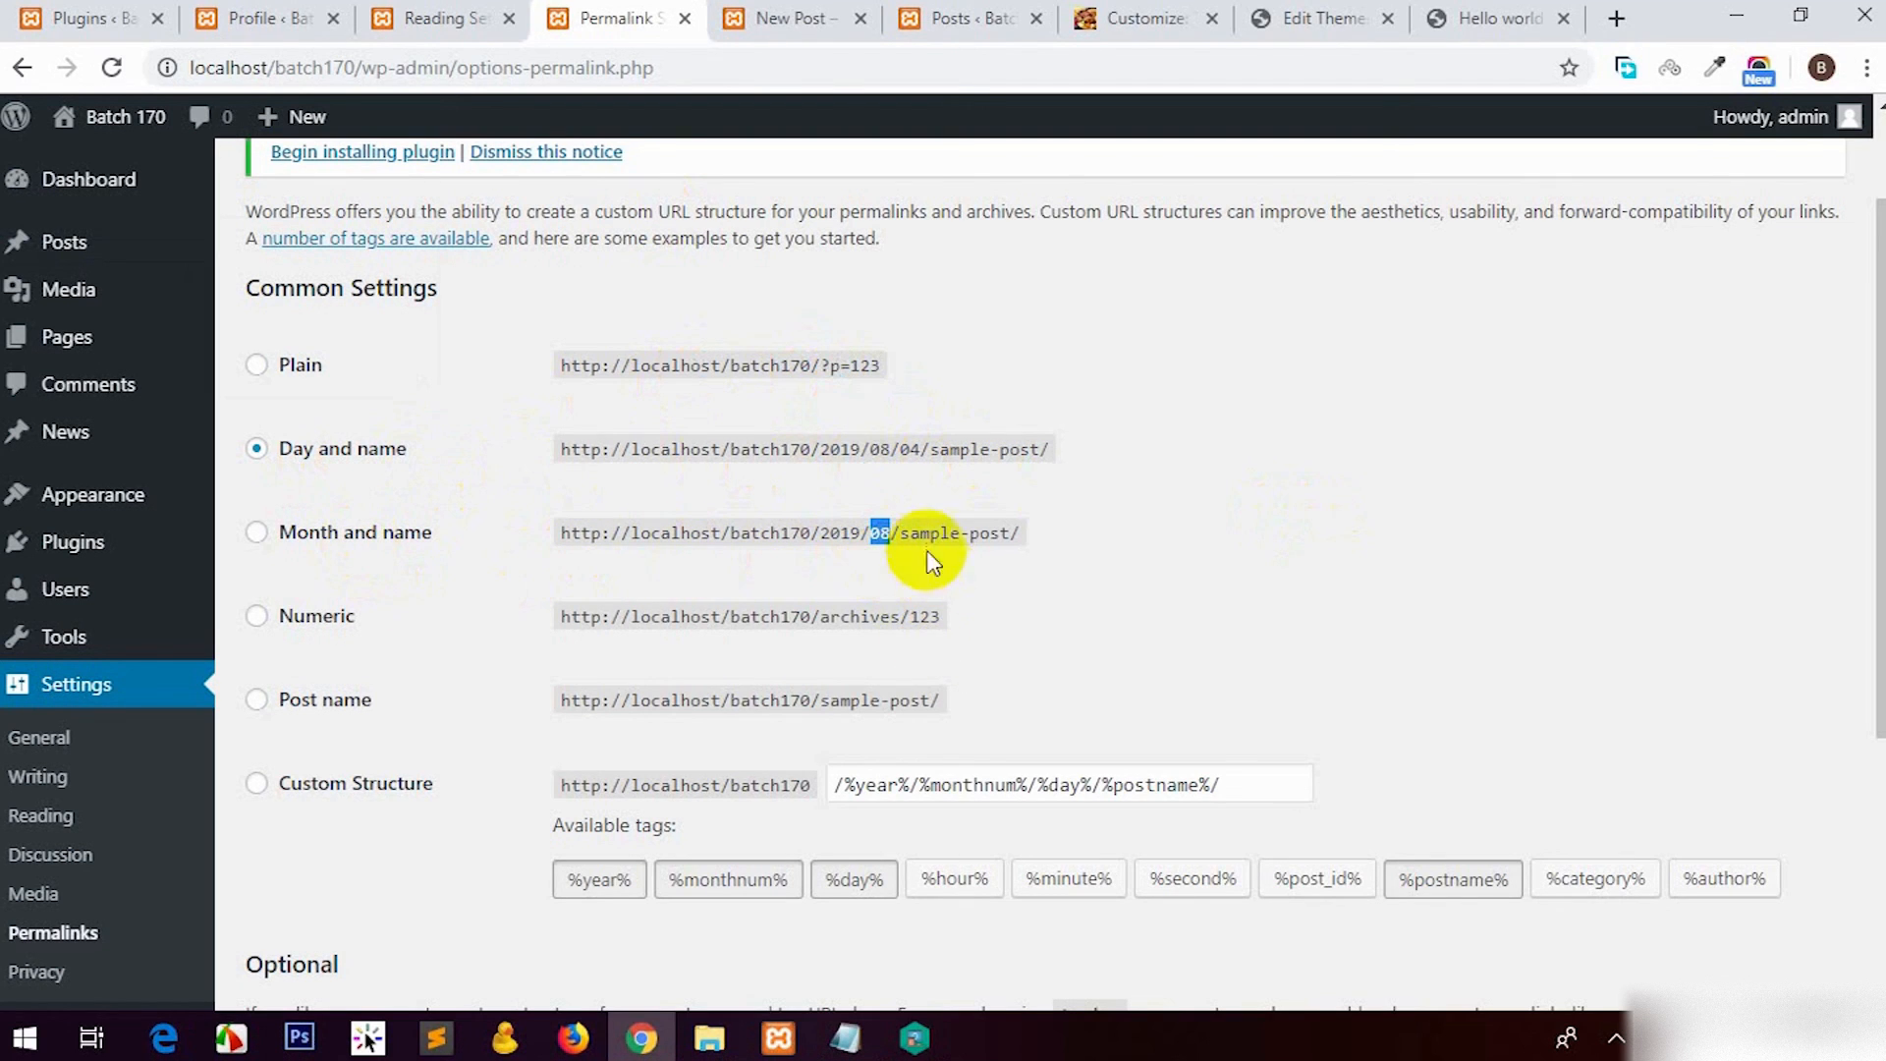
{"action": "left_click", "coordinate": [315, 619]}
{"action": "left_click_drag", "start_coordinate": [762, 616], "coordinate": [1103, 661]}
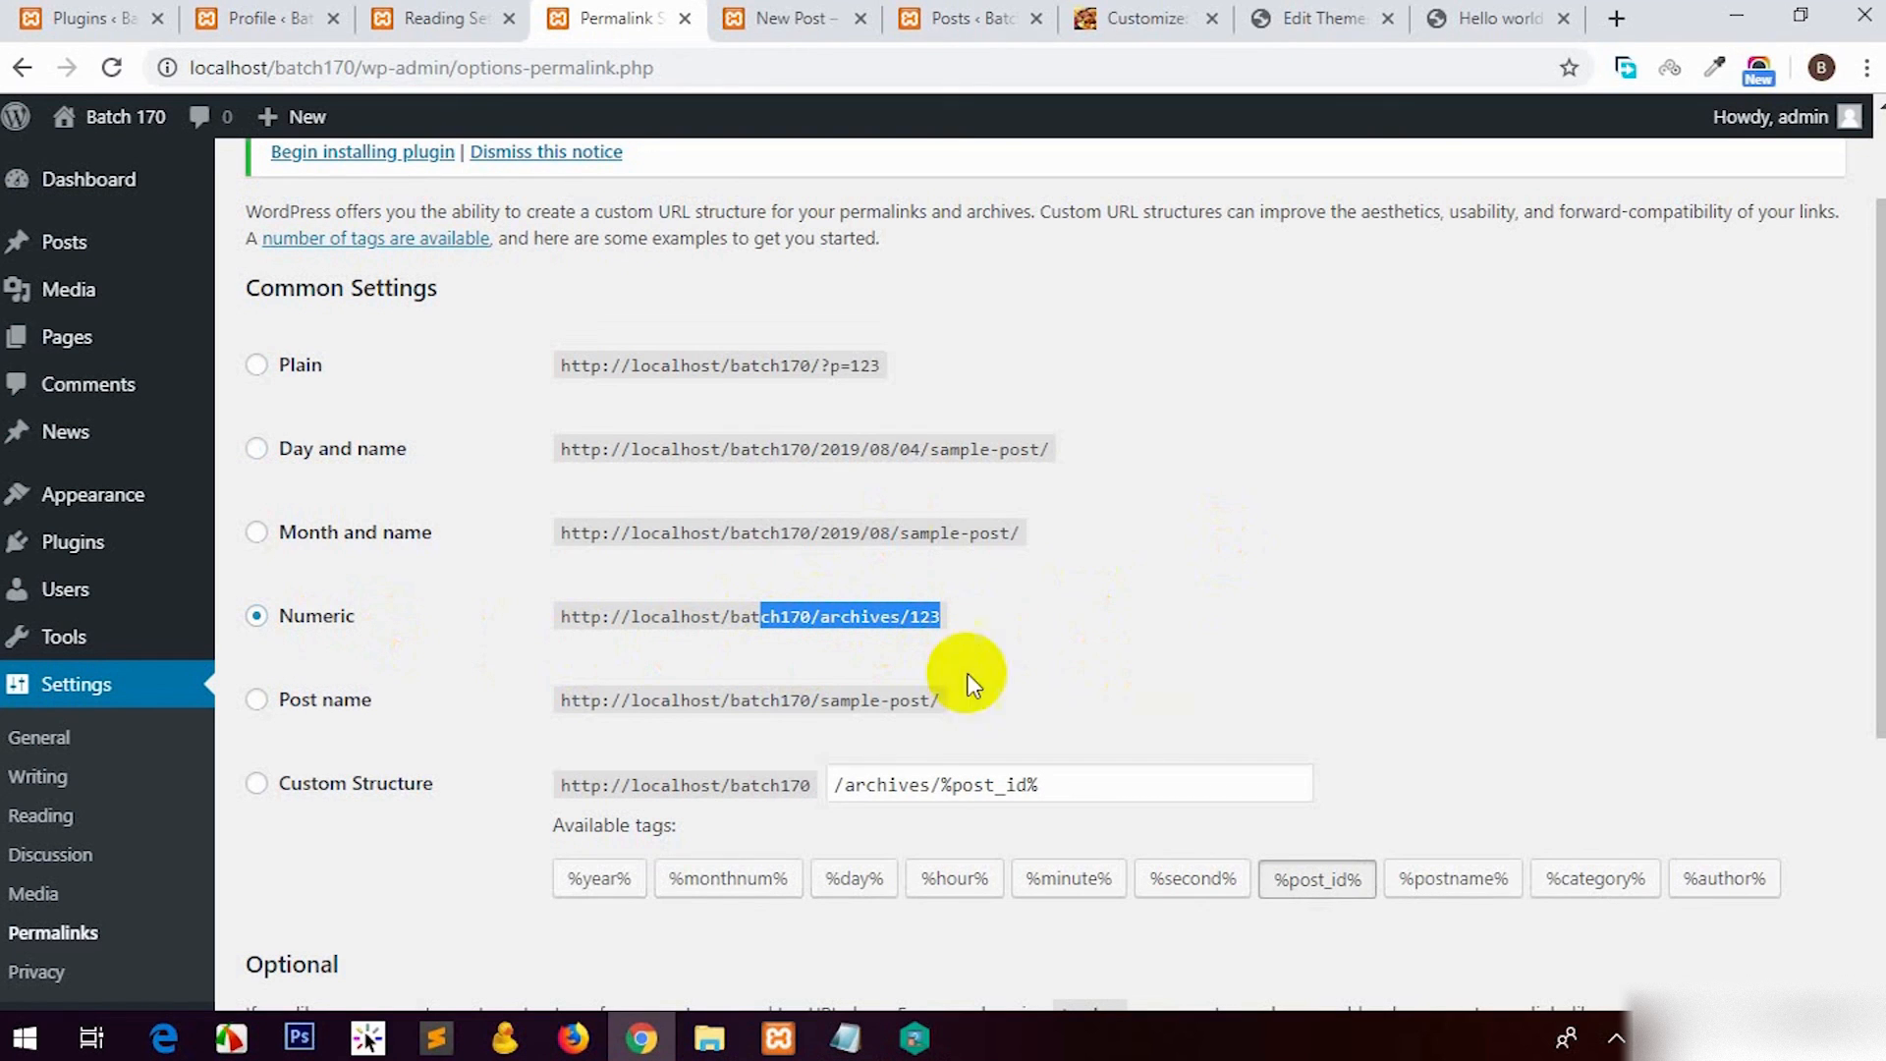
Step: Set the permalink structure to Post name, save the changes, and switch to the New Post page
{"action": "left_click", "coordinate": [305, 700]}
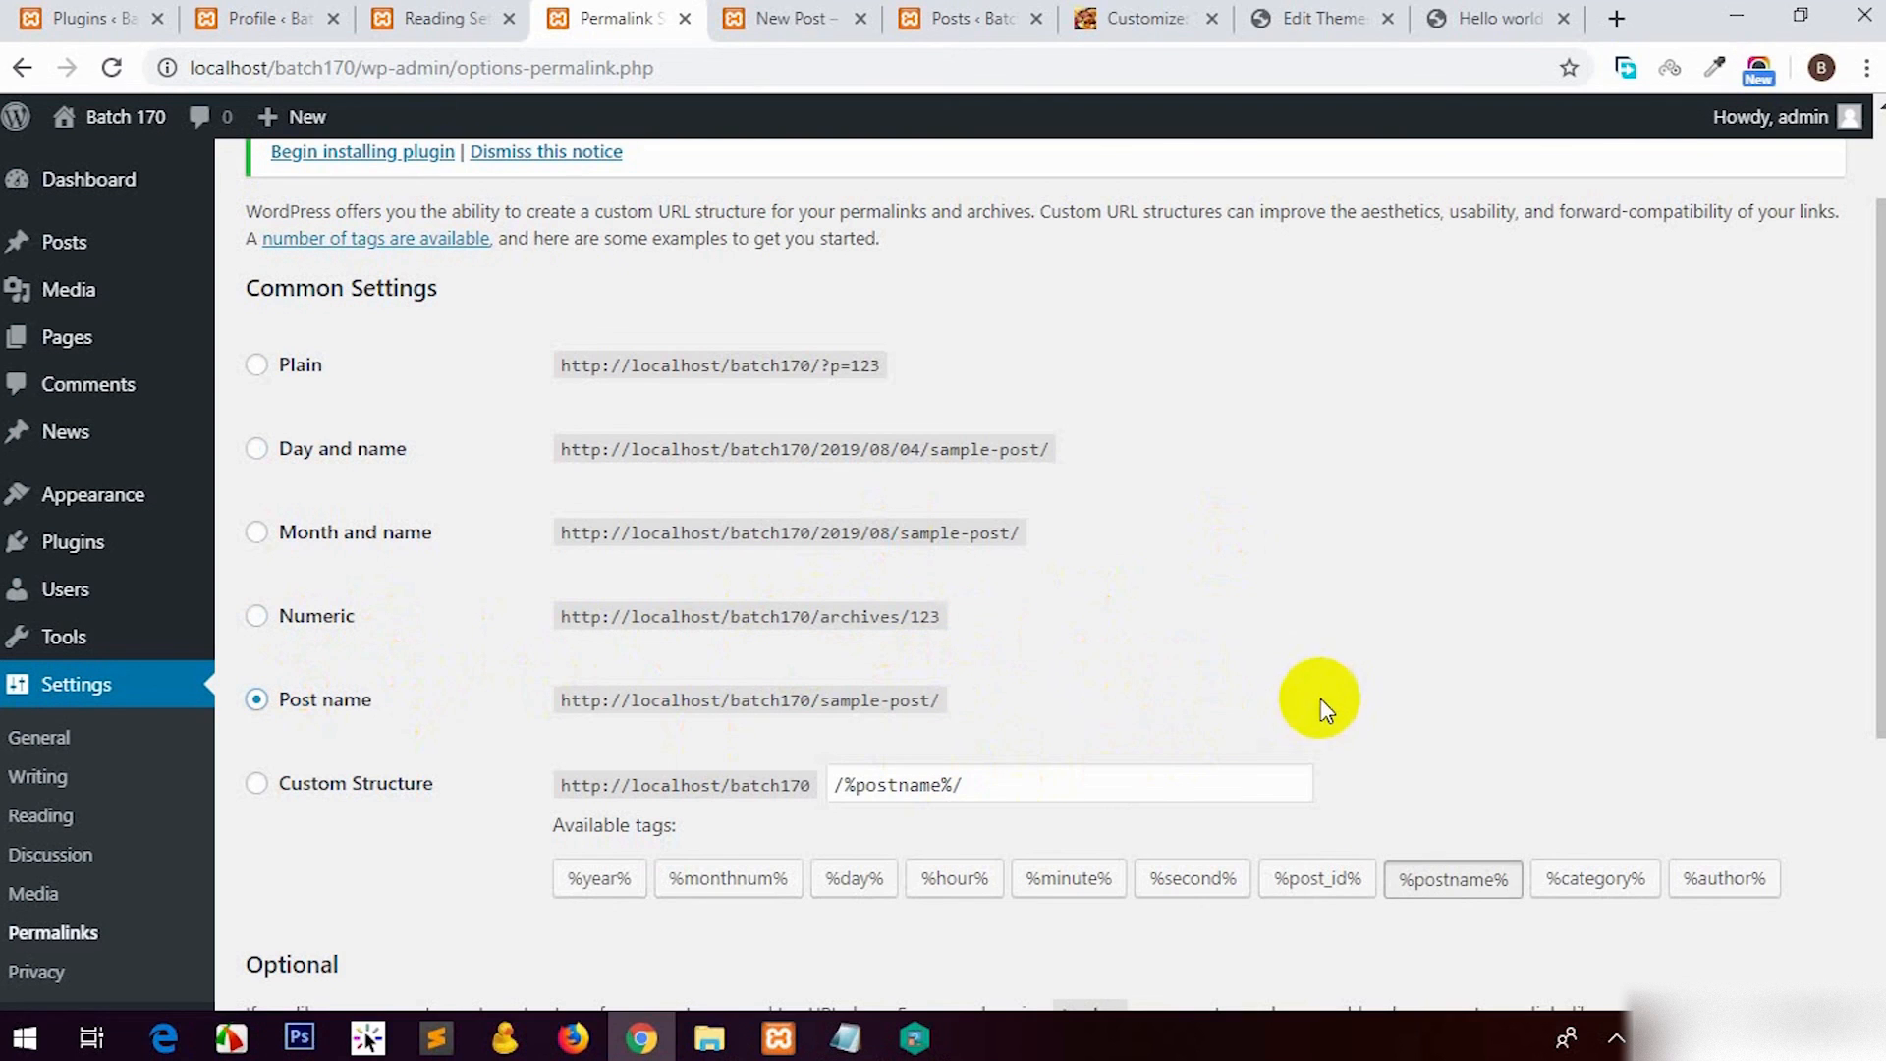
{"action": "scroll", "coordinate": [337, 918], "scroll_direction": "down", "scroll_amount": 3}
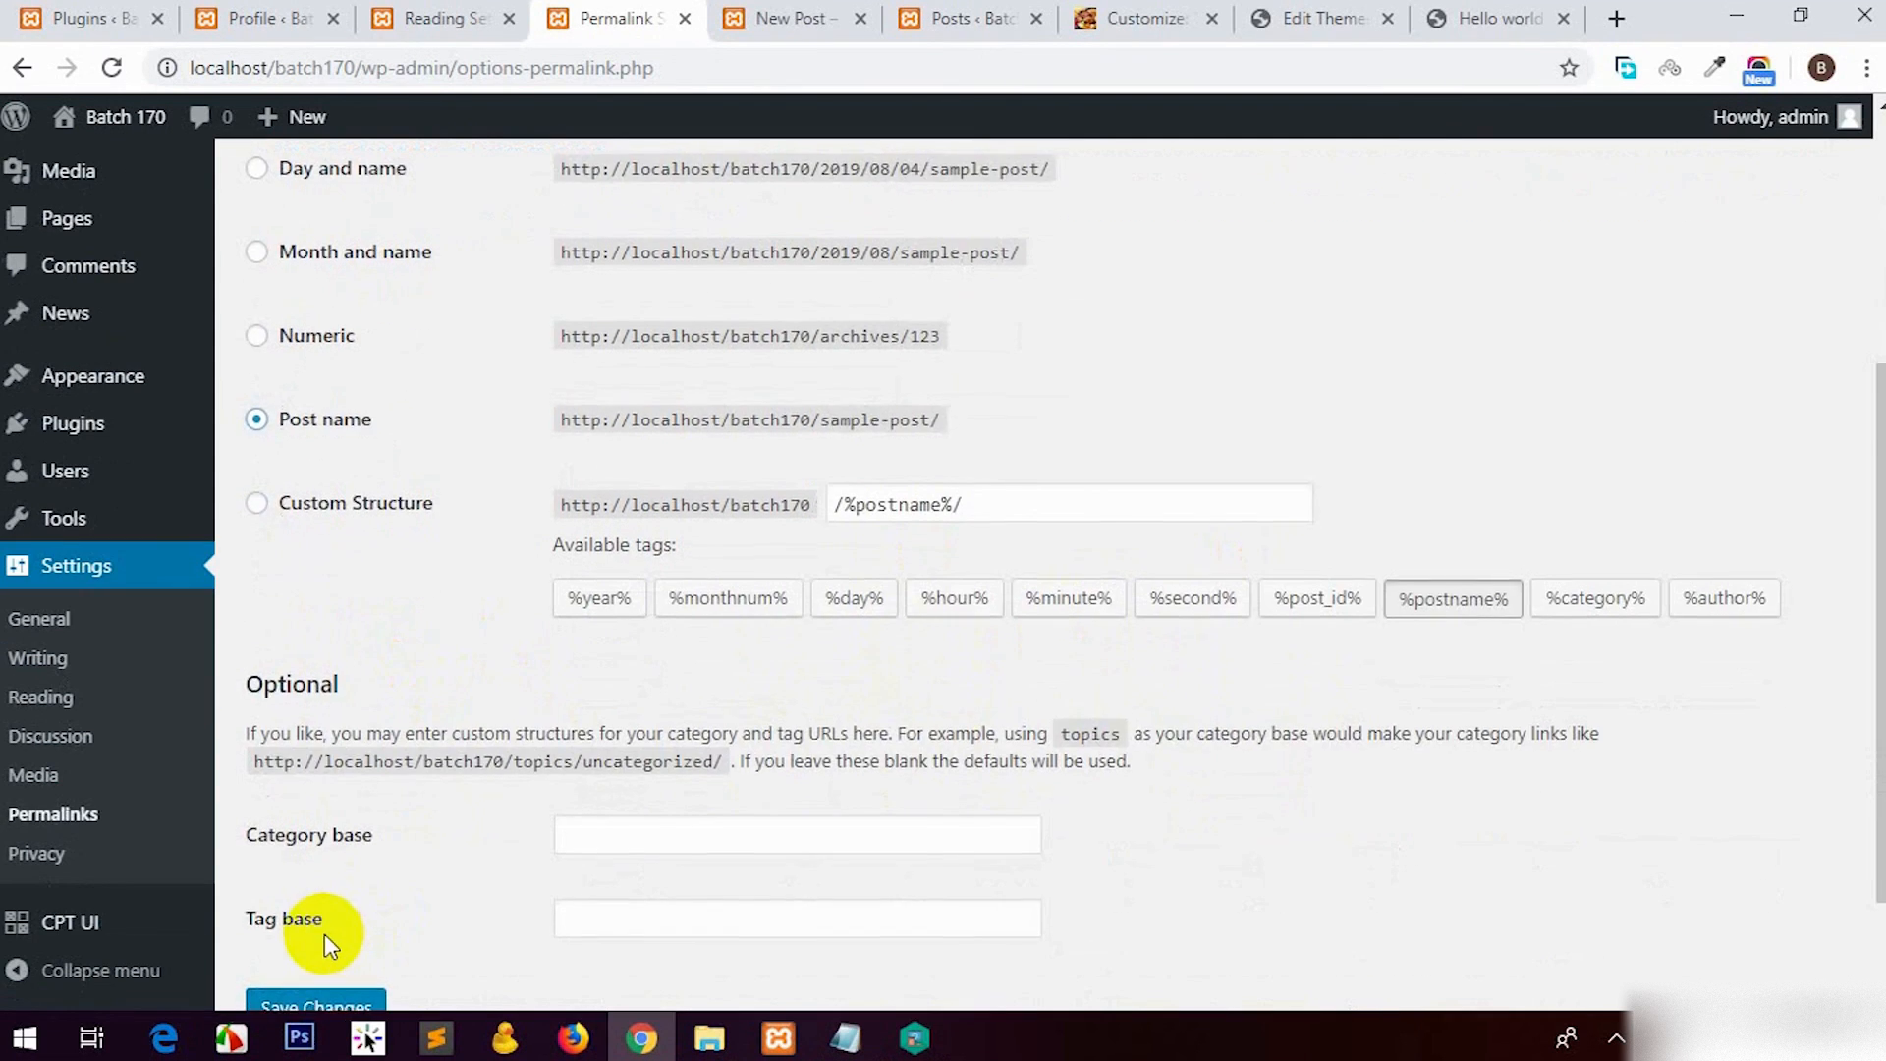
{"action": "scroll", "coordinate": [324, 934], "scroll_direction": "down", "scroll_amount": 2}
{"action": "left_click", "coordinate": [316, 879]}
{"action": "left_click", "coordinate": [776, 18]}
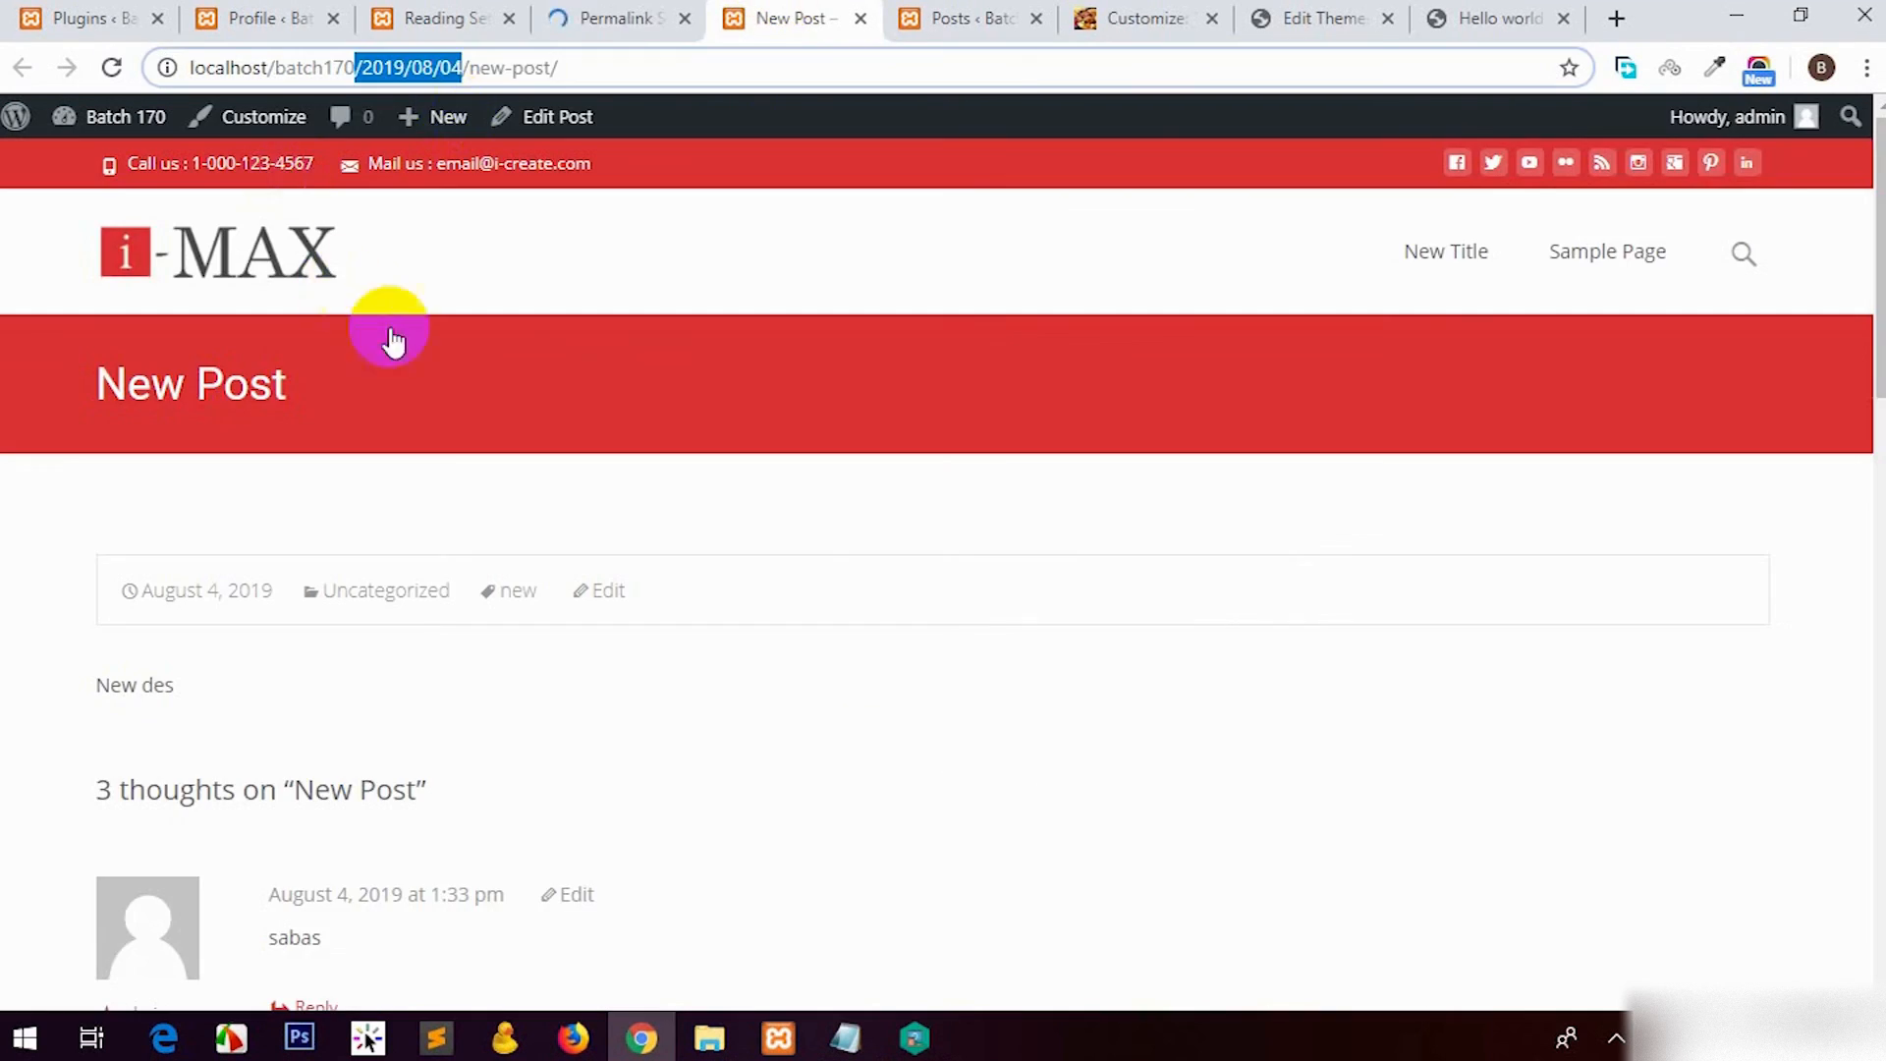
Step: Reload the New Post page, remove 2019/08/04/ from its address, and load the shortened URL
{"action": "left_click", "coordinate": [111, 67]}
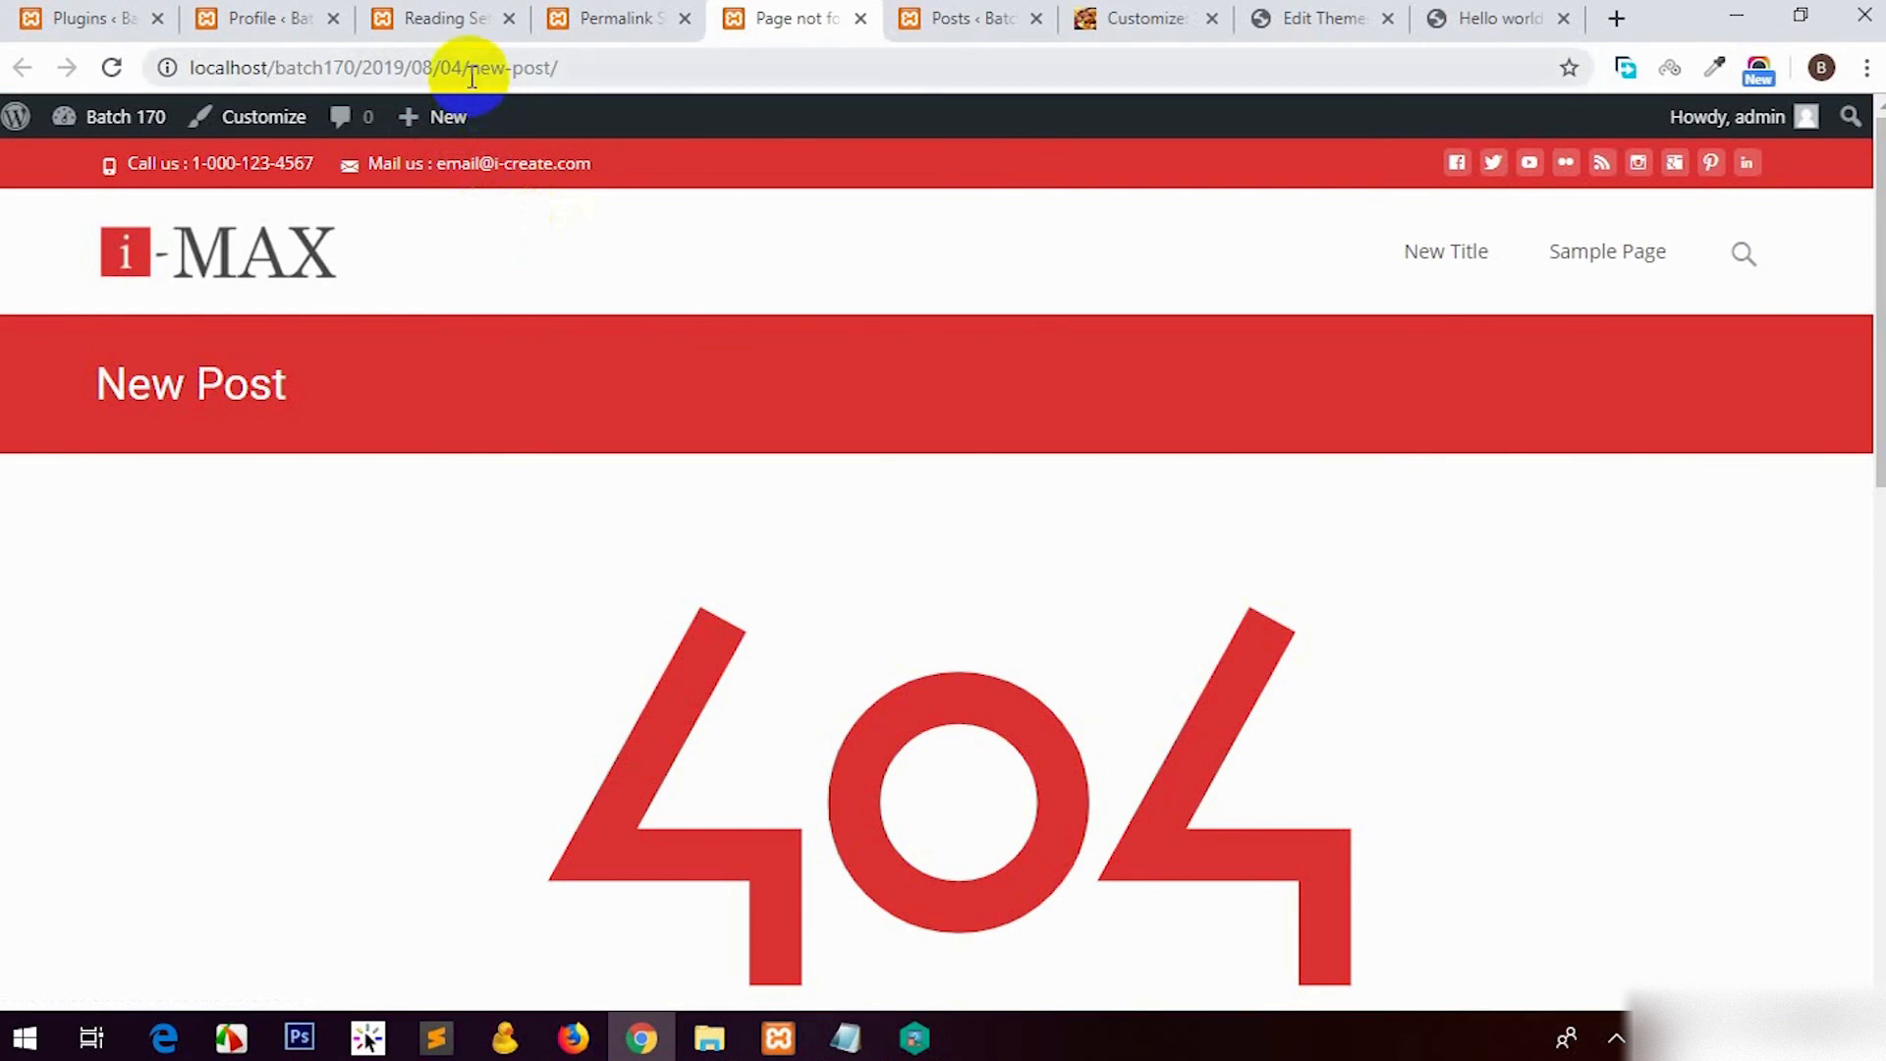
{"action": "left_click_drag", "start_coordinate": [470, 67], "coordinate": [367, 73]}
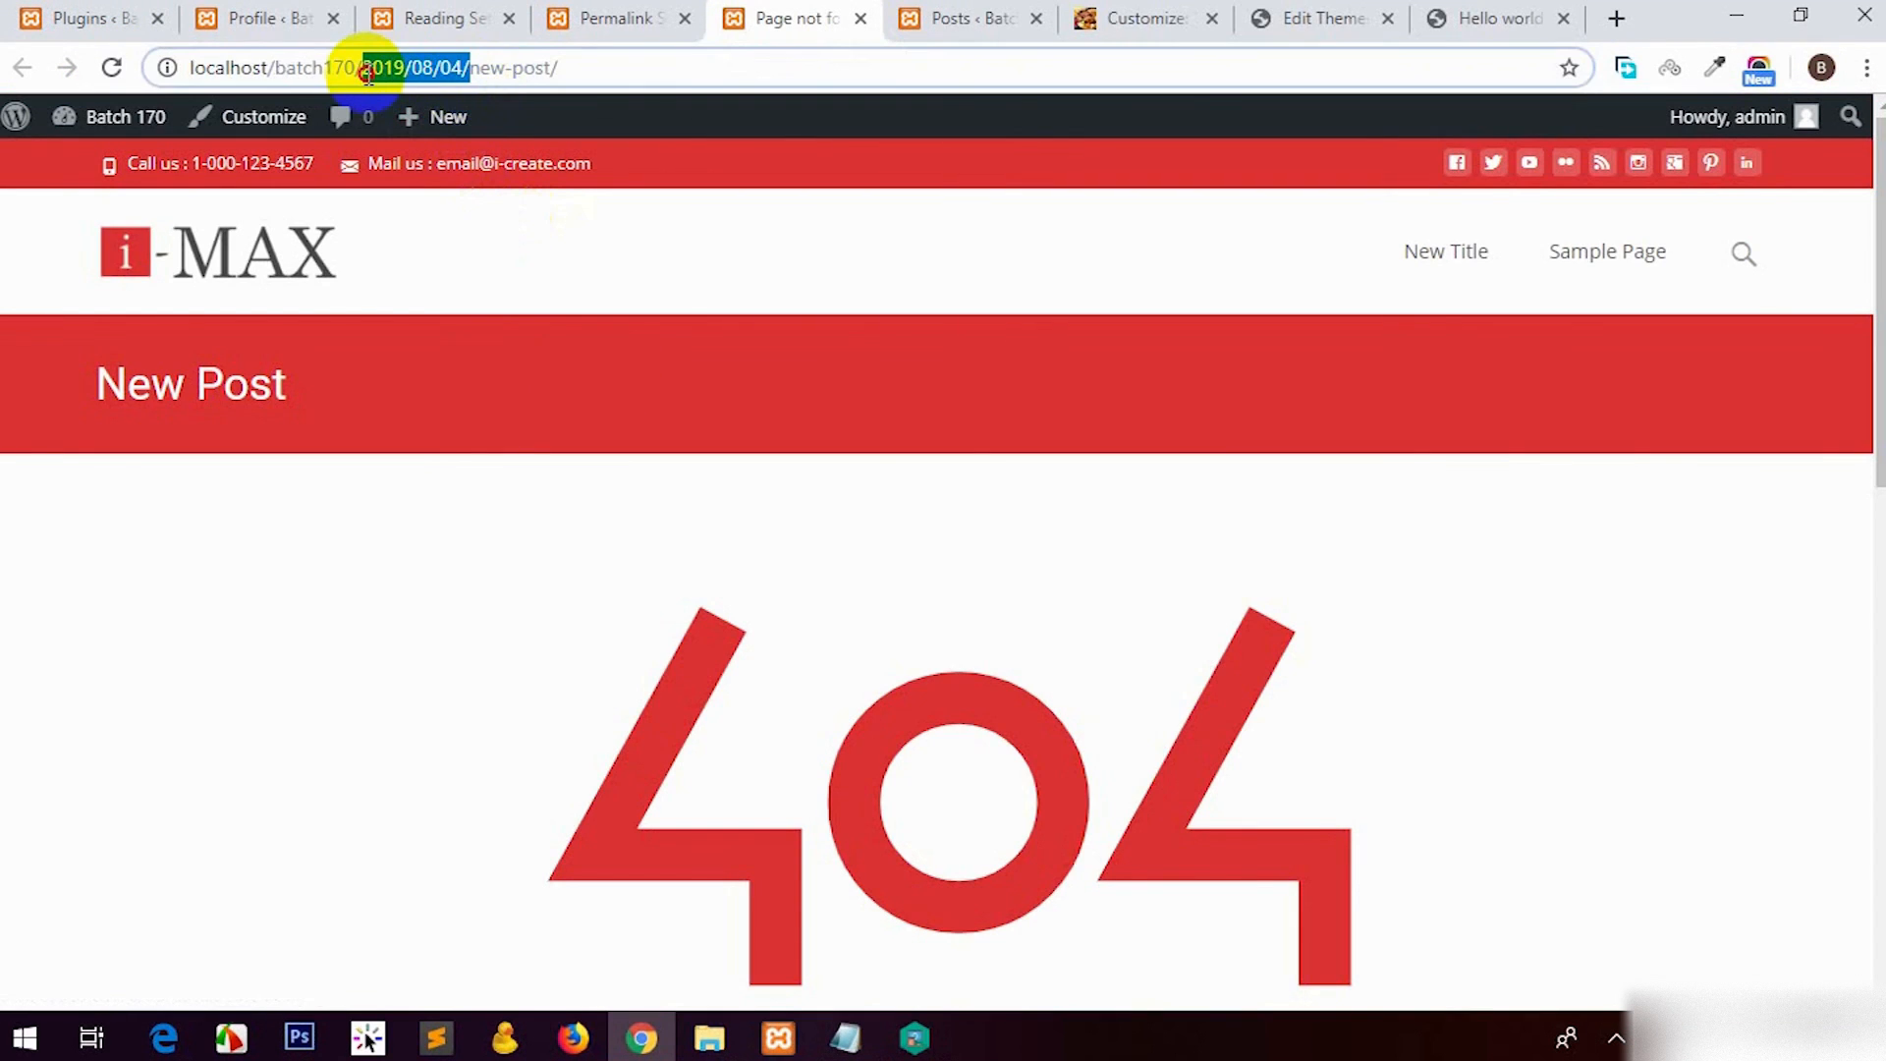
{"action": "key", "text": "BackSpace"}
{"action": "key", "text": "Return"}
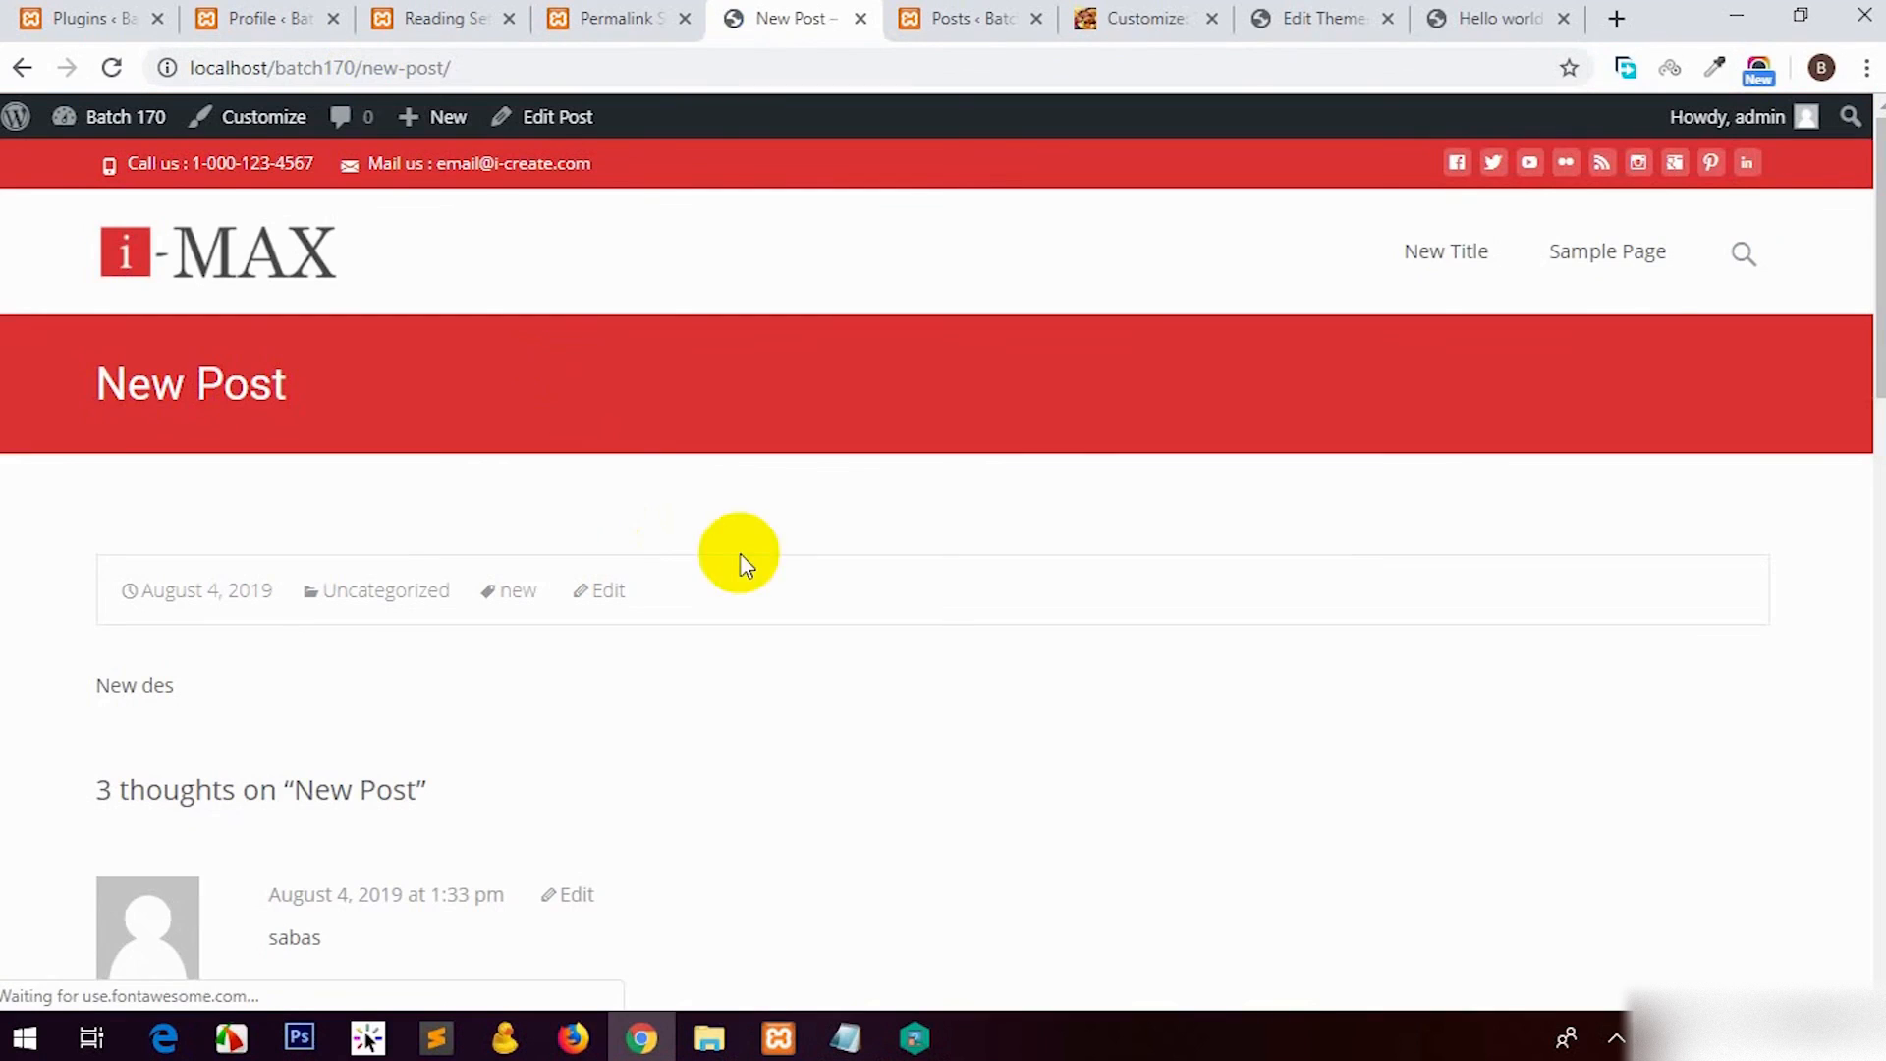
Step: Examine the parts of the New Post page's URL, highlighting the site address and the new-post slug
{"action": "left_click_drag", "start_coordinate": [356, 68], "coordinate": [194, 68]}
{"action": "left_click", "coordinate": [478, 61]}
{"action": "left_click_drag", "start_coordinate": [478, 61], "coordinate": [364, 67]}
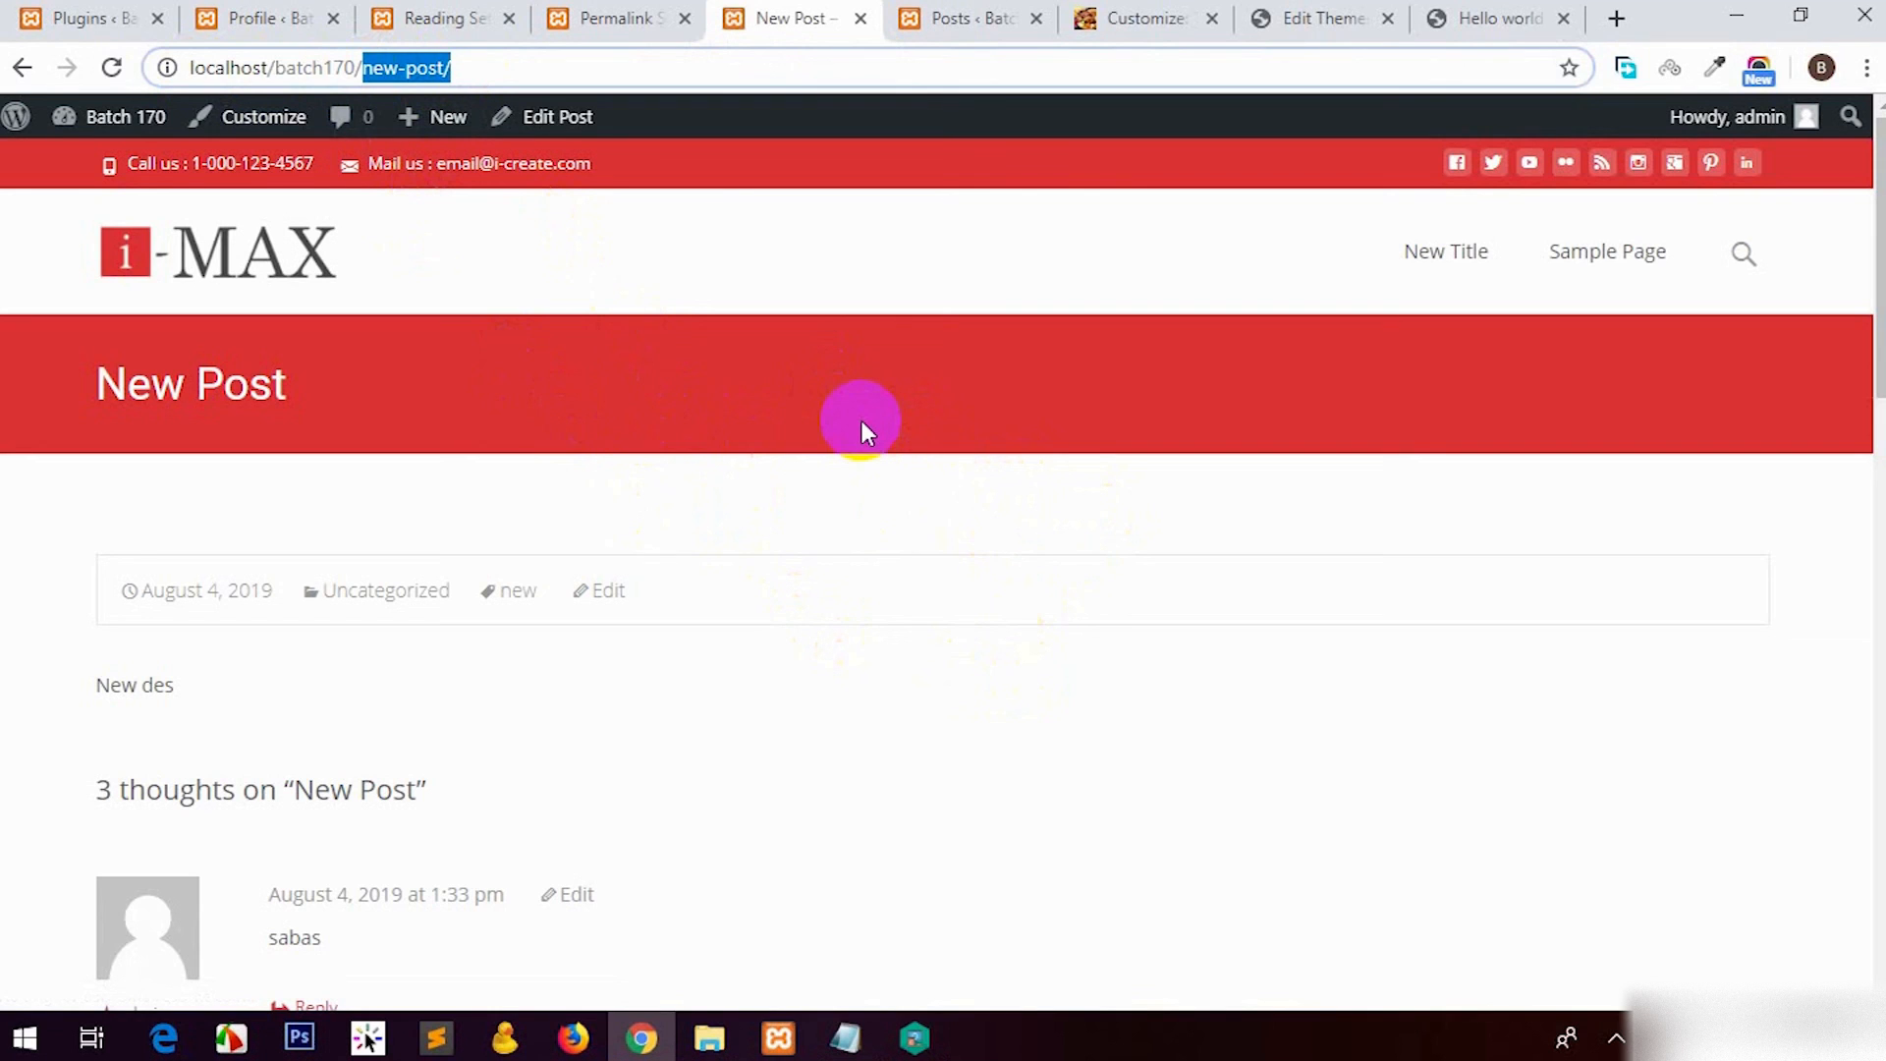
{"action": "left_click", "coordinate": [870, 284]}
{"action": "left_click_drag", "start_coordinate": [364, 66], "coordinate": [491, 67]}
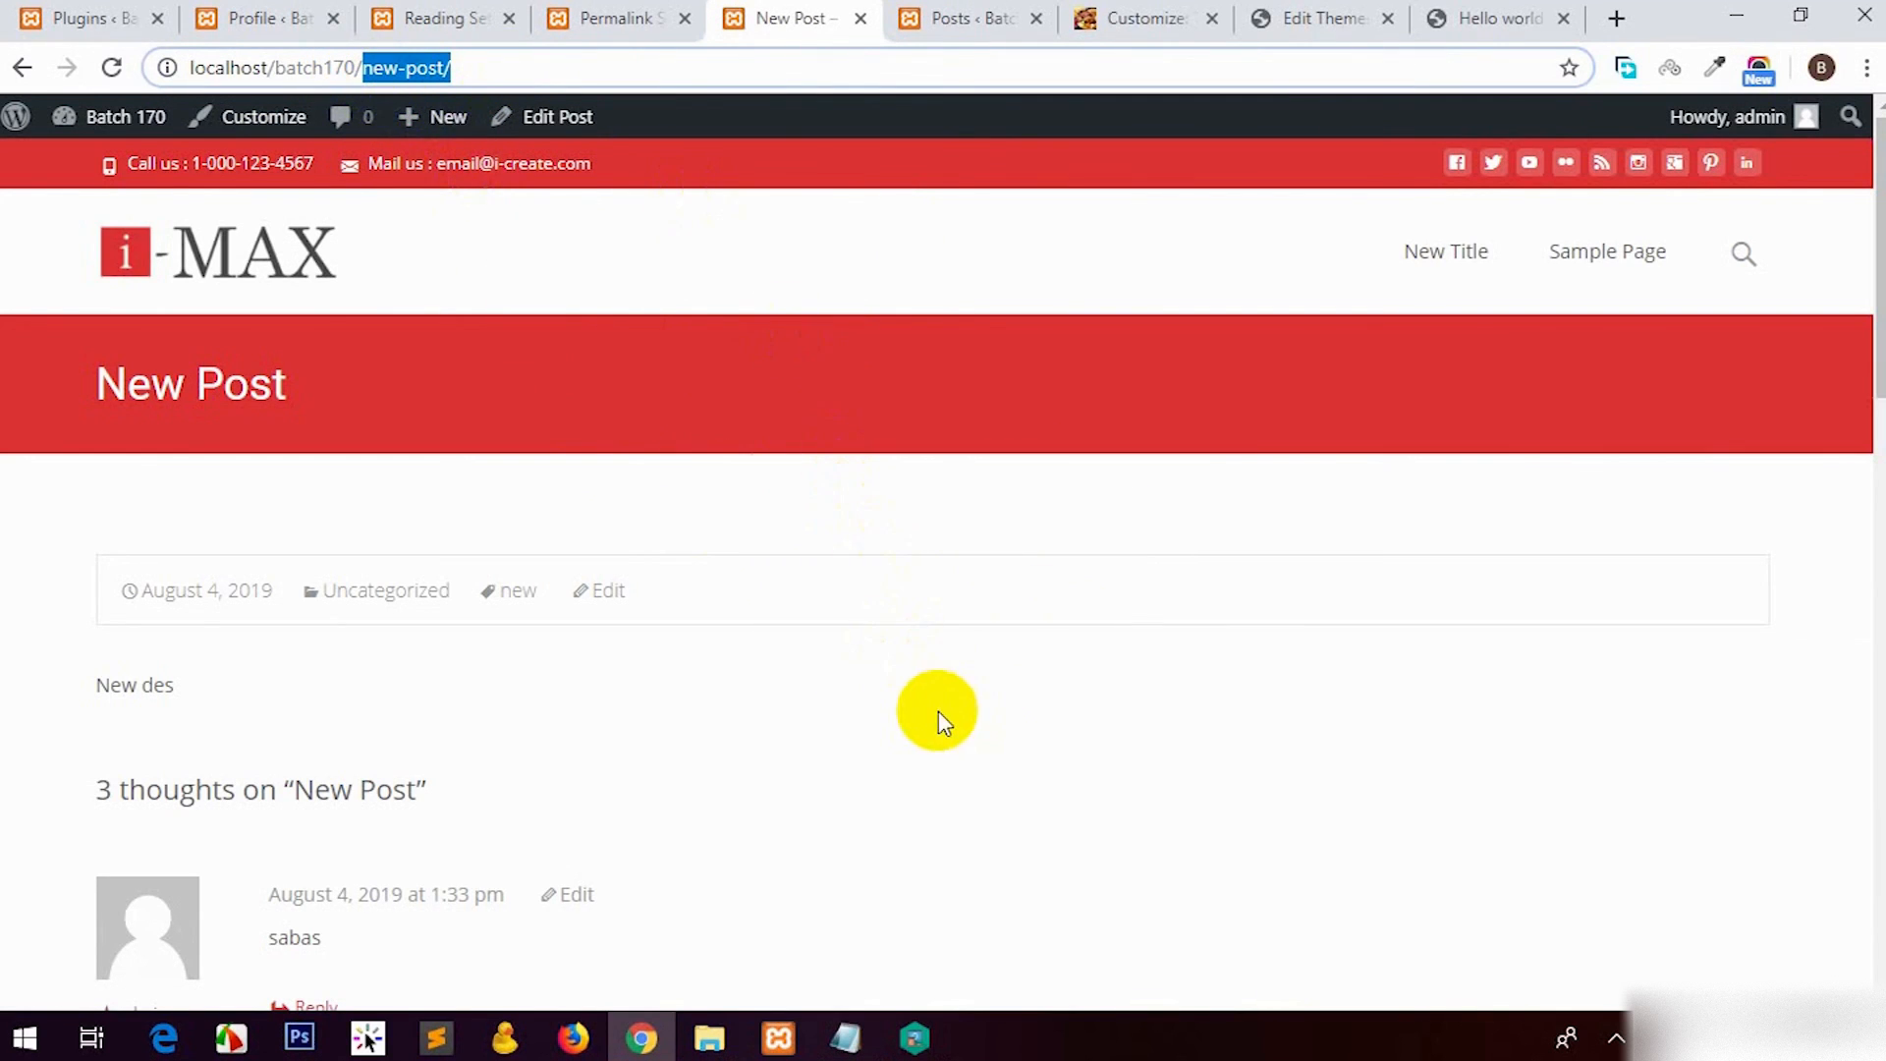
{"action": "left_click", "coordinate": [936, 303]}
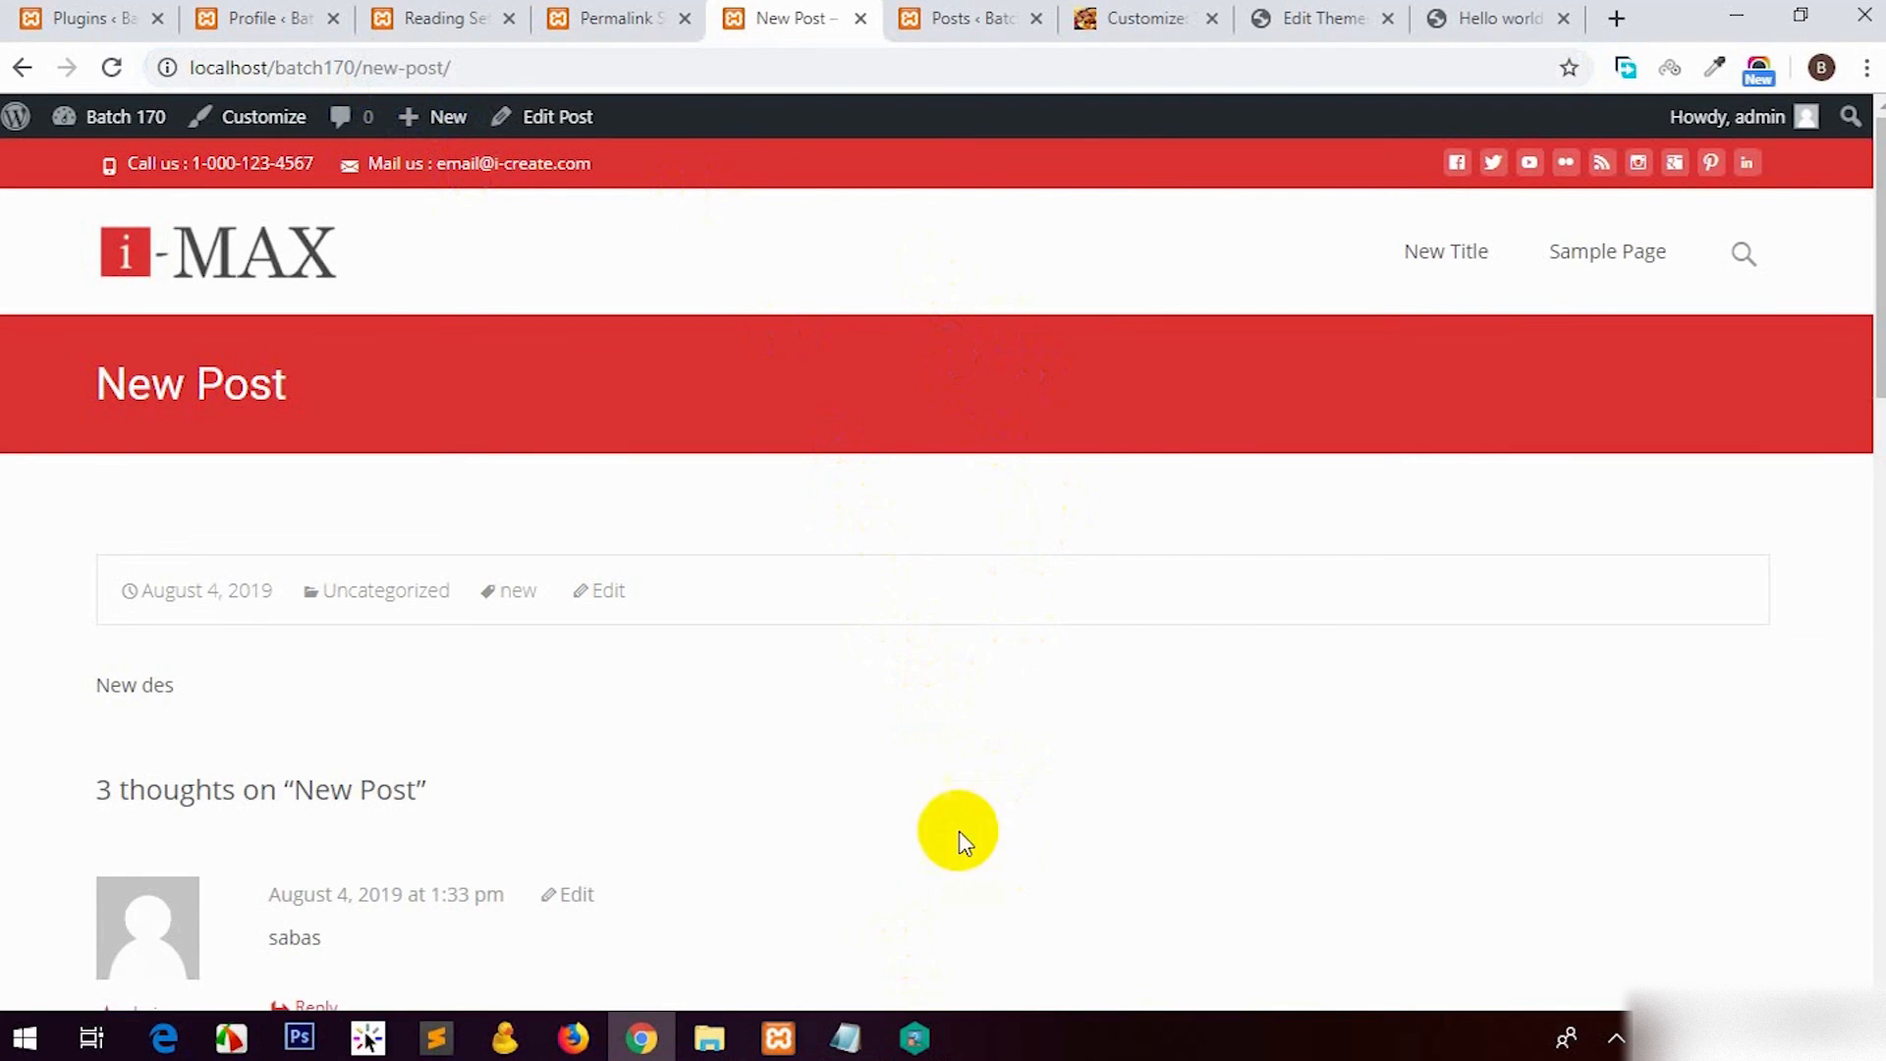
Step: Return to the Permalink Settings and try a custom structure of /%day%/ using the available tags
{"action": "left_click", "coordinate": [588, 17]}
{"action": "scroll", "coordinate": [428, 902], "scroll_direction": "down", "scroll_amount": 1}
{"action": "scroll", "coordinate": [428, 902], "scroll_direction": "down", "scroll_amount": 2}
{"action": "scroll", "coordinate": [740, 889], "scroll_direction": "down", "scroll_amount": 4}
{"action": "left_click", "coordinate": [370, 364]}
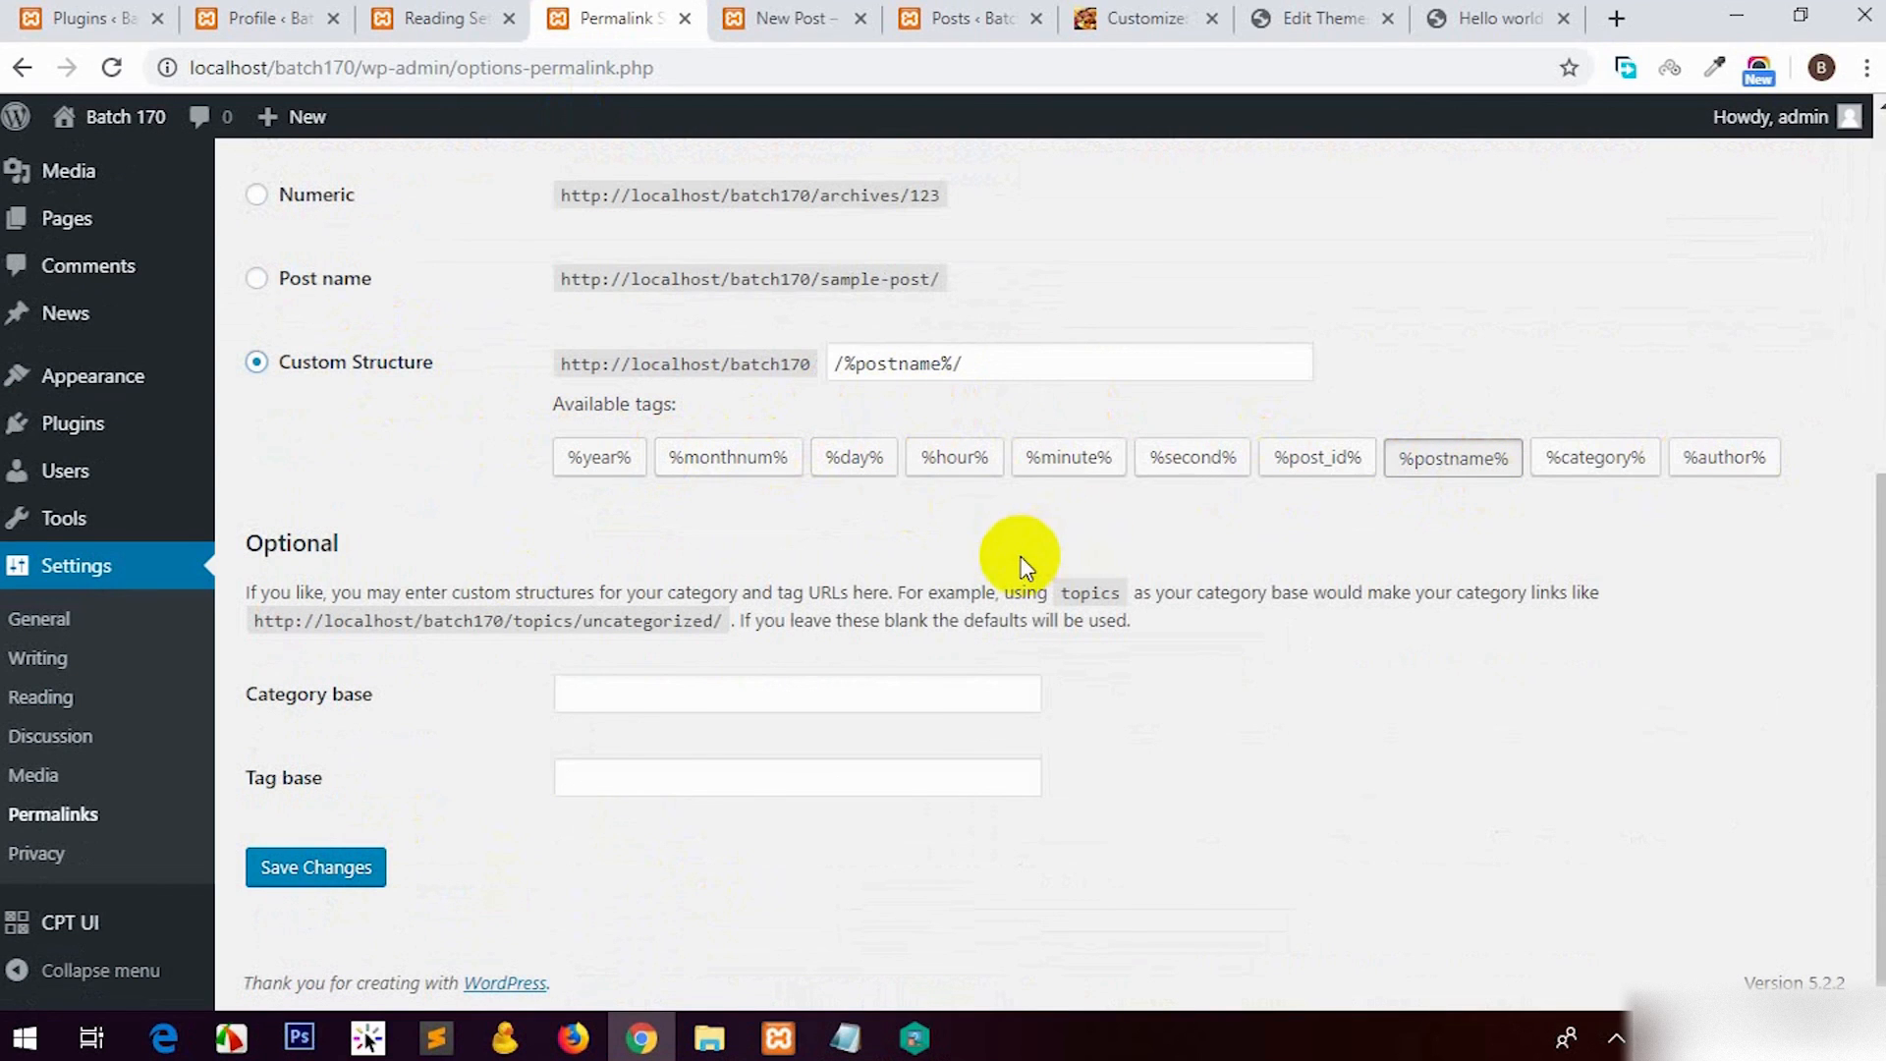
{"action": "triple_click", "coordinate": [1022, 366]}
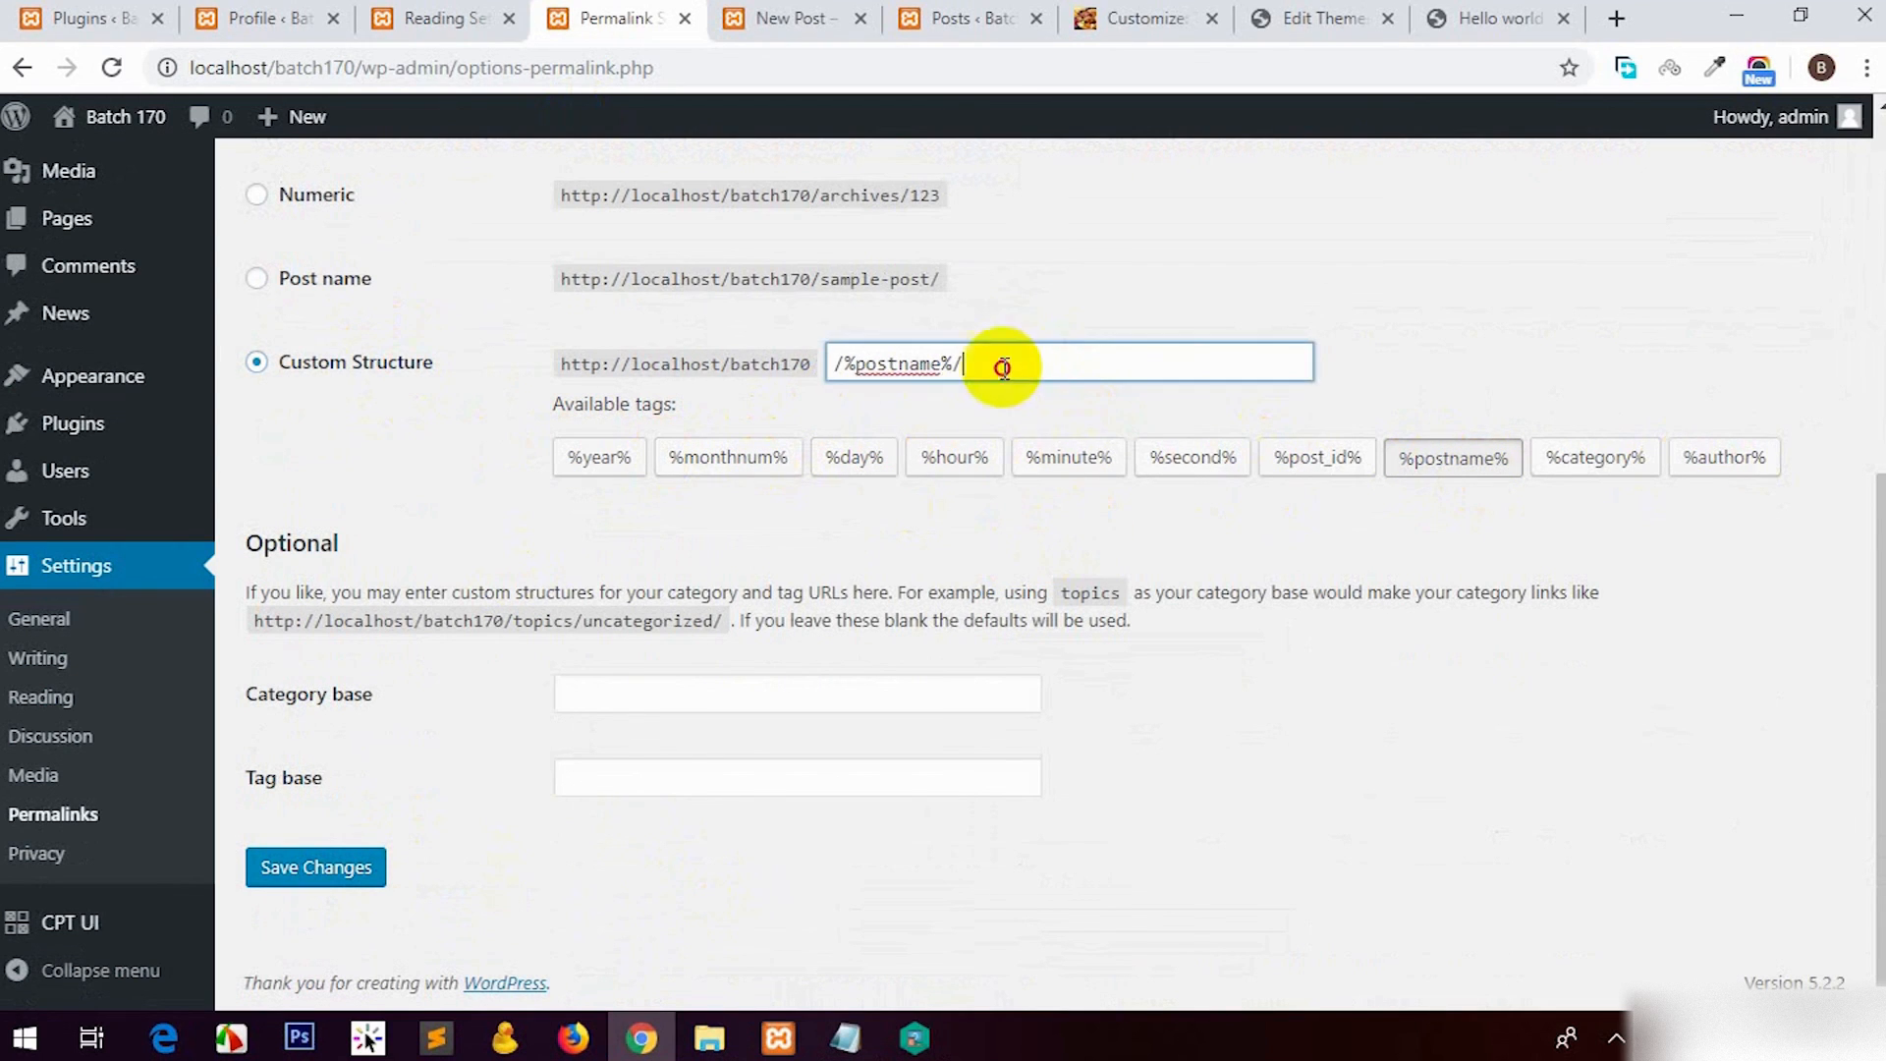
{"action": "left_click", "coordinate": [851, 459]}
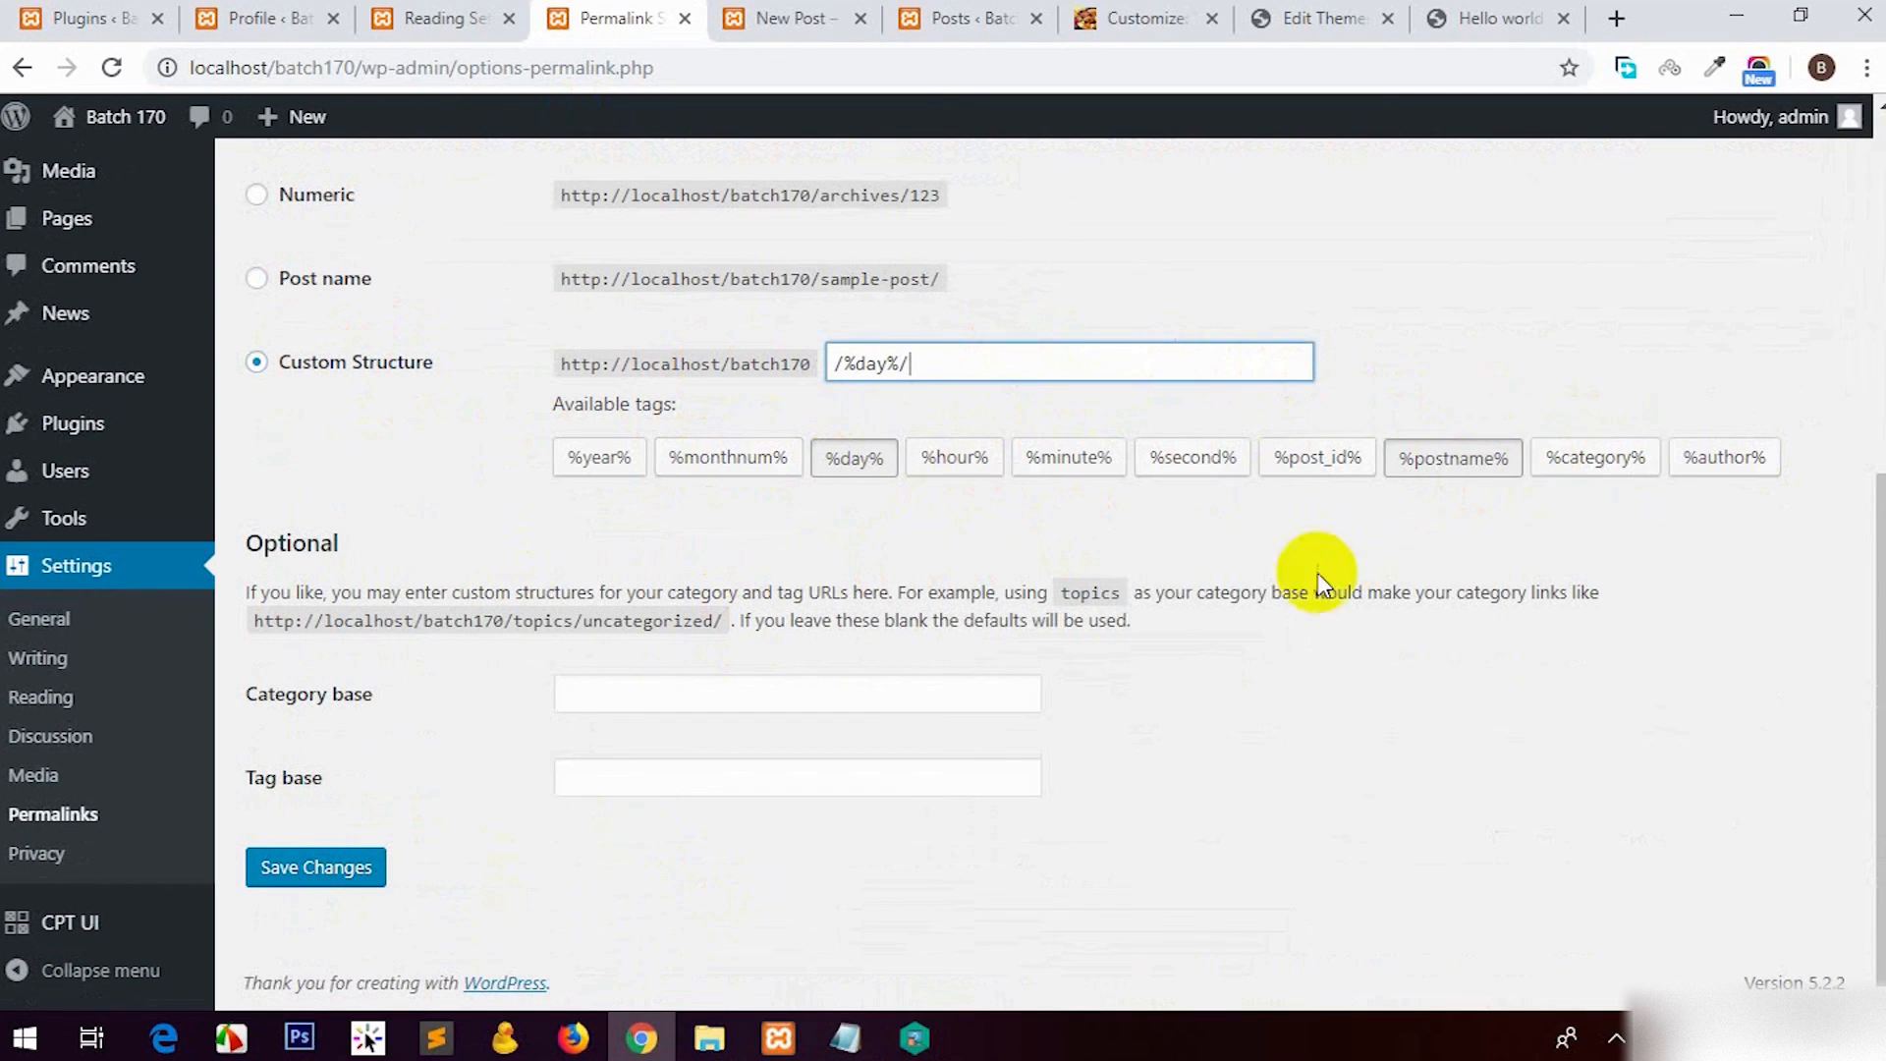
Step: Set the permalink structure back to Post name, leave the category base empty, and save the changes
{"action": "left_click", "coordinate": [313, 283]}
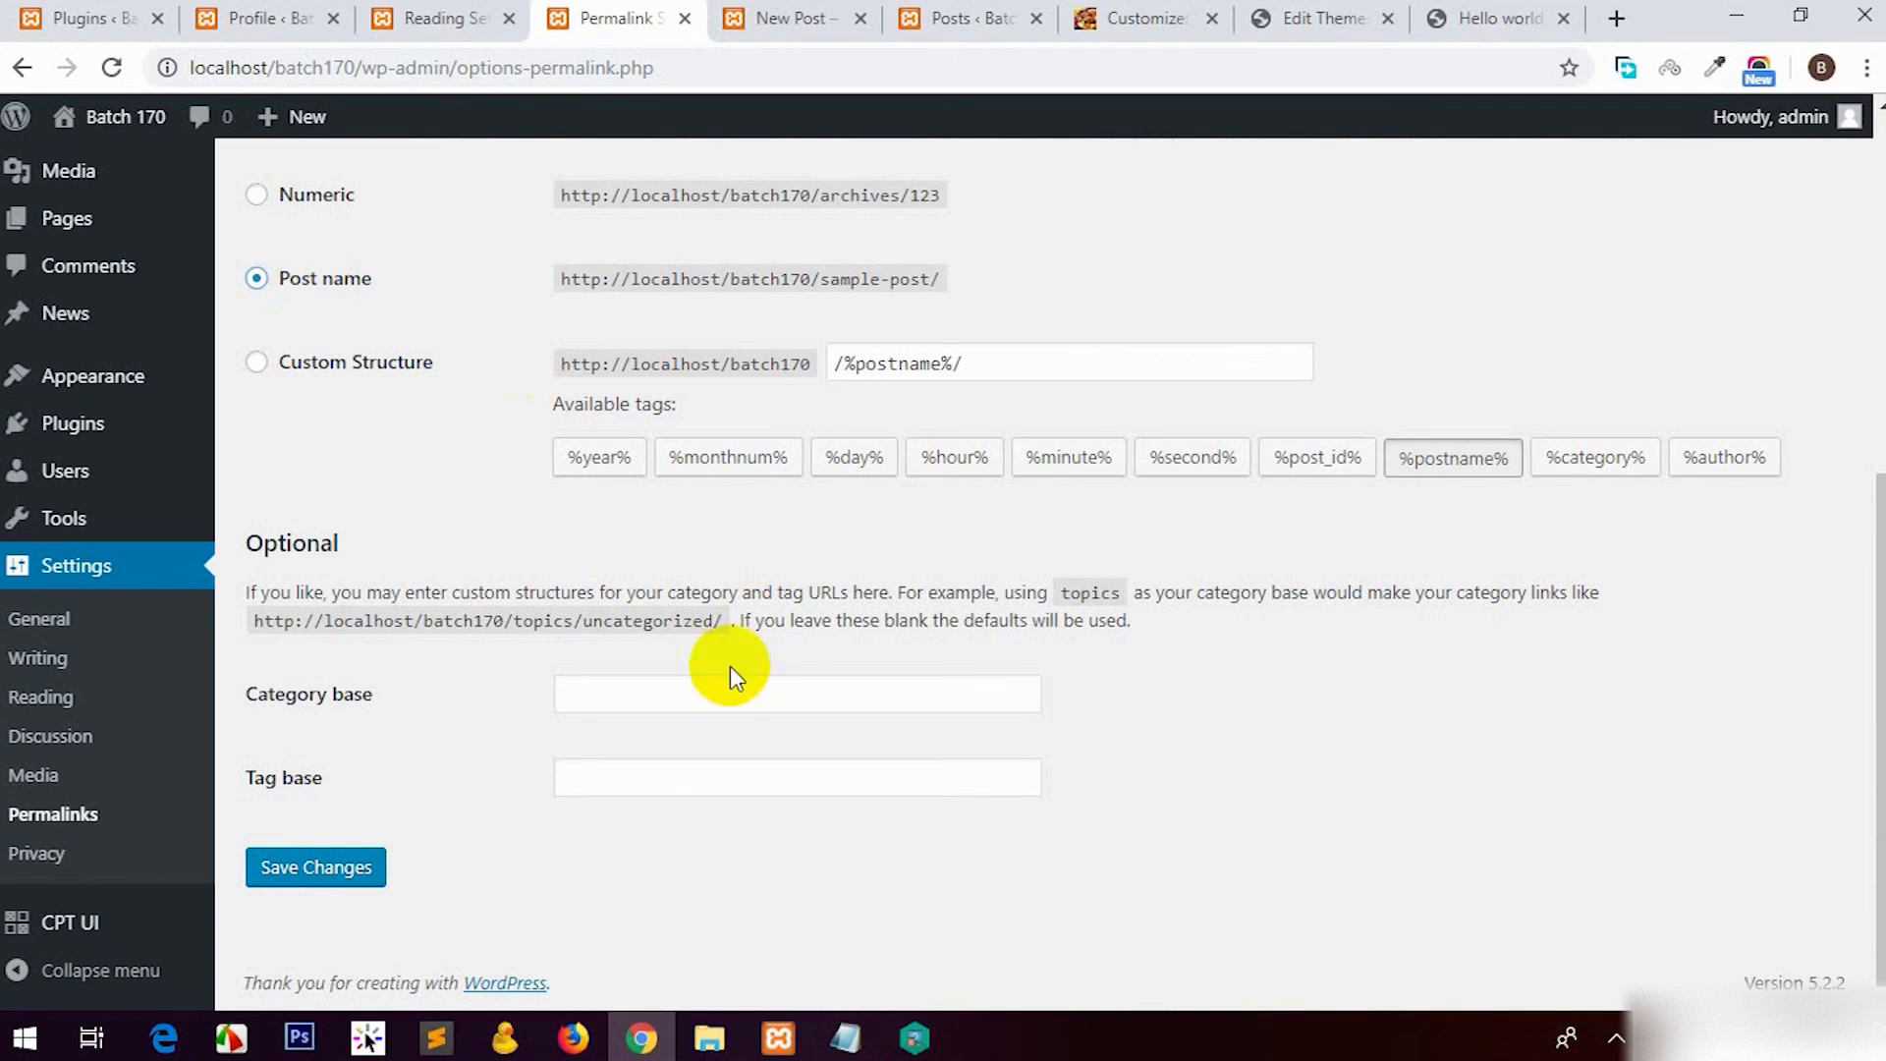
{"action": "left_click", "coordinate": [662, 705]}
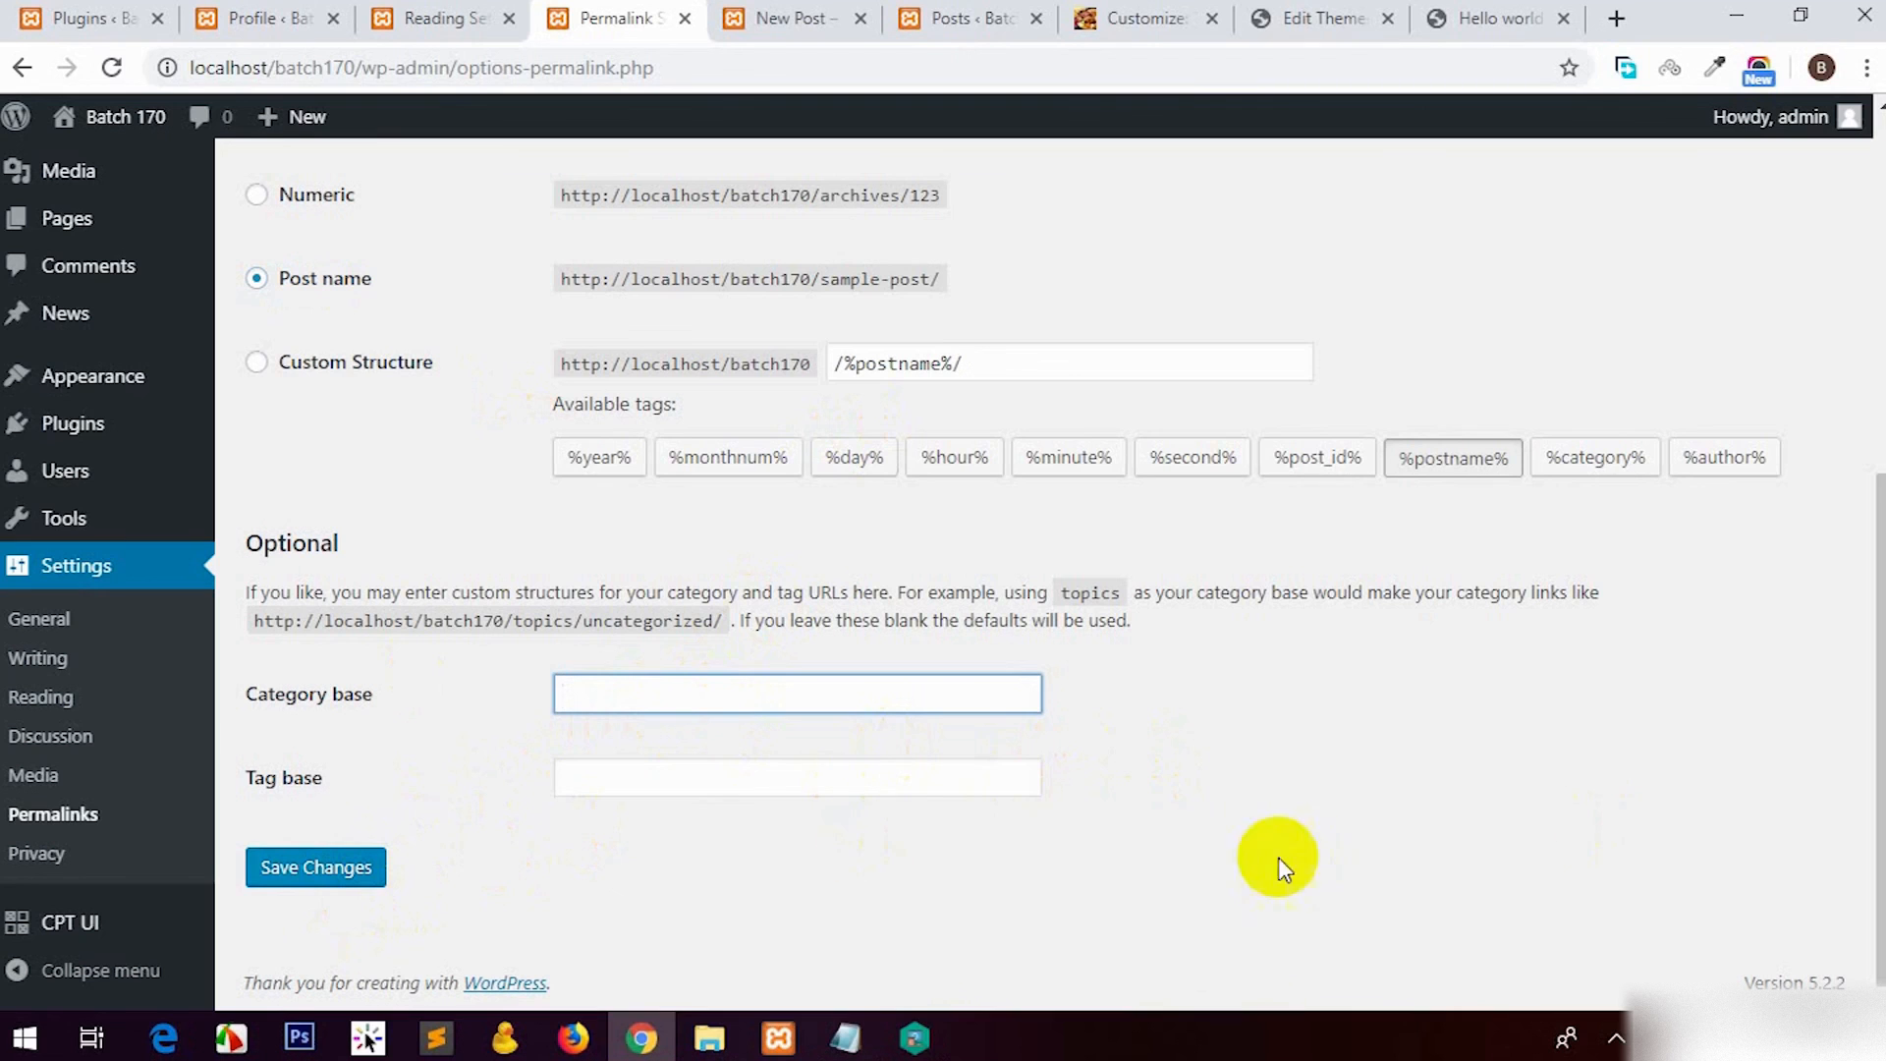
{"action": "left_click", "coordinate": [334, 865]}
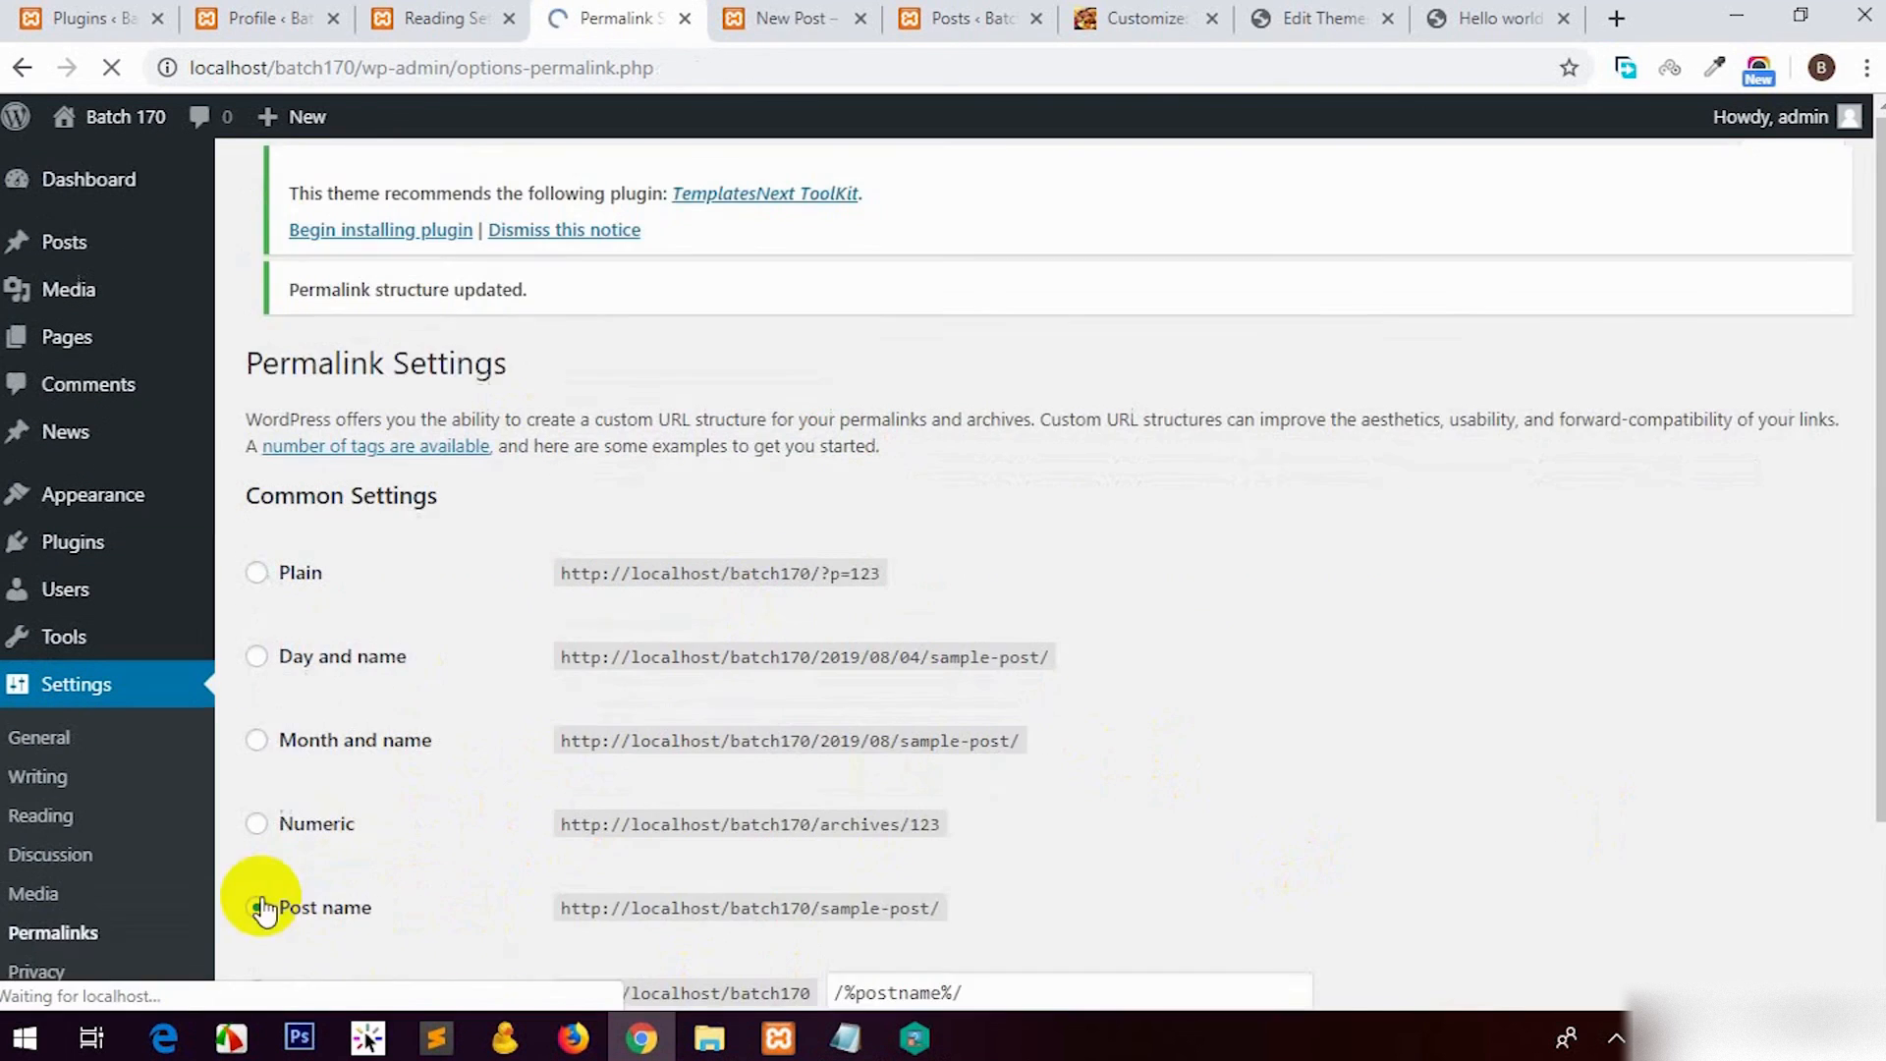
Step: Open the Privacy settings in a separate tab and view the existing pages available as the Privacy Policy page
{"action": "scroll", "coordinate": [99, 884], "scroll_direction": "down", "scroll_amount": 5}
{"action": "mouse_move", "coordinate": [51, 923]}
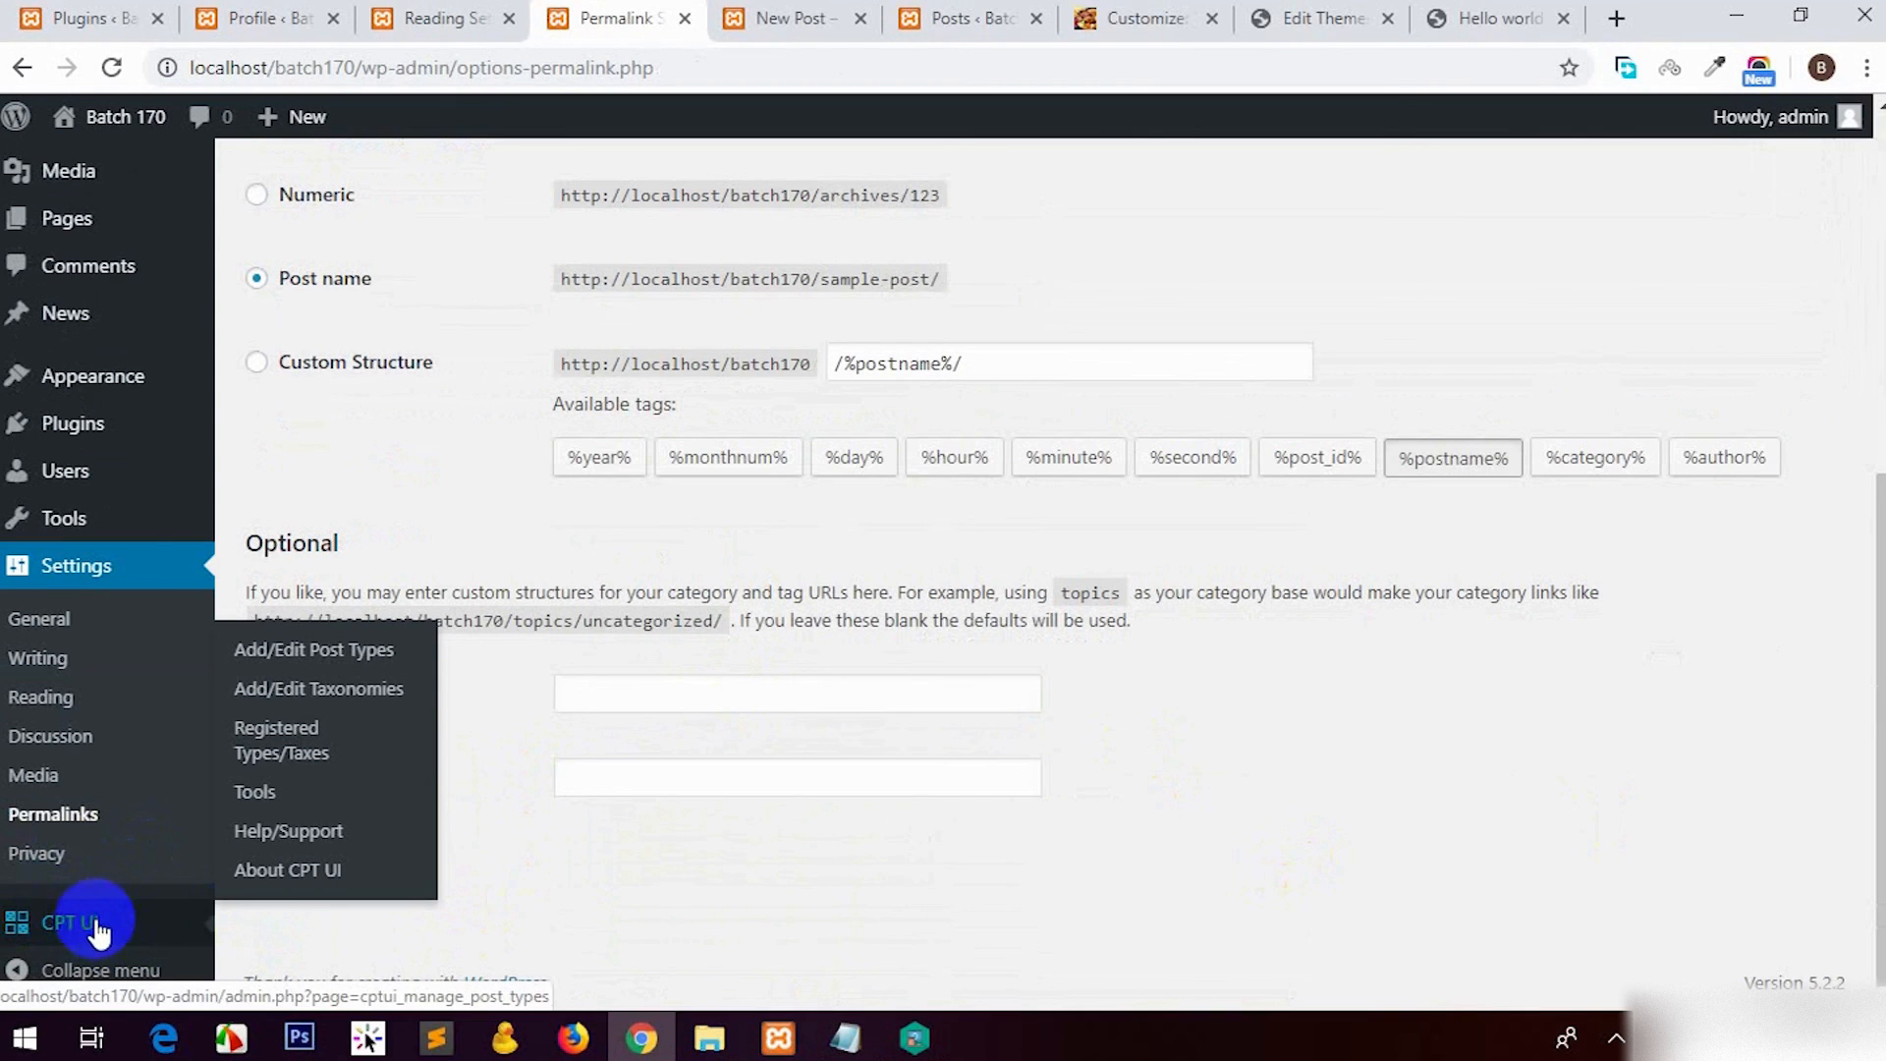
{"action": "middle_click", "coordinate": [59, 862]}
{"action": "left_click", "coordinate": [717, 17]}
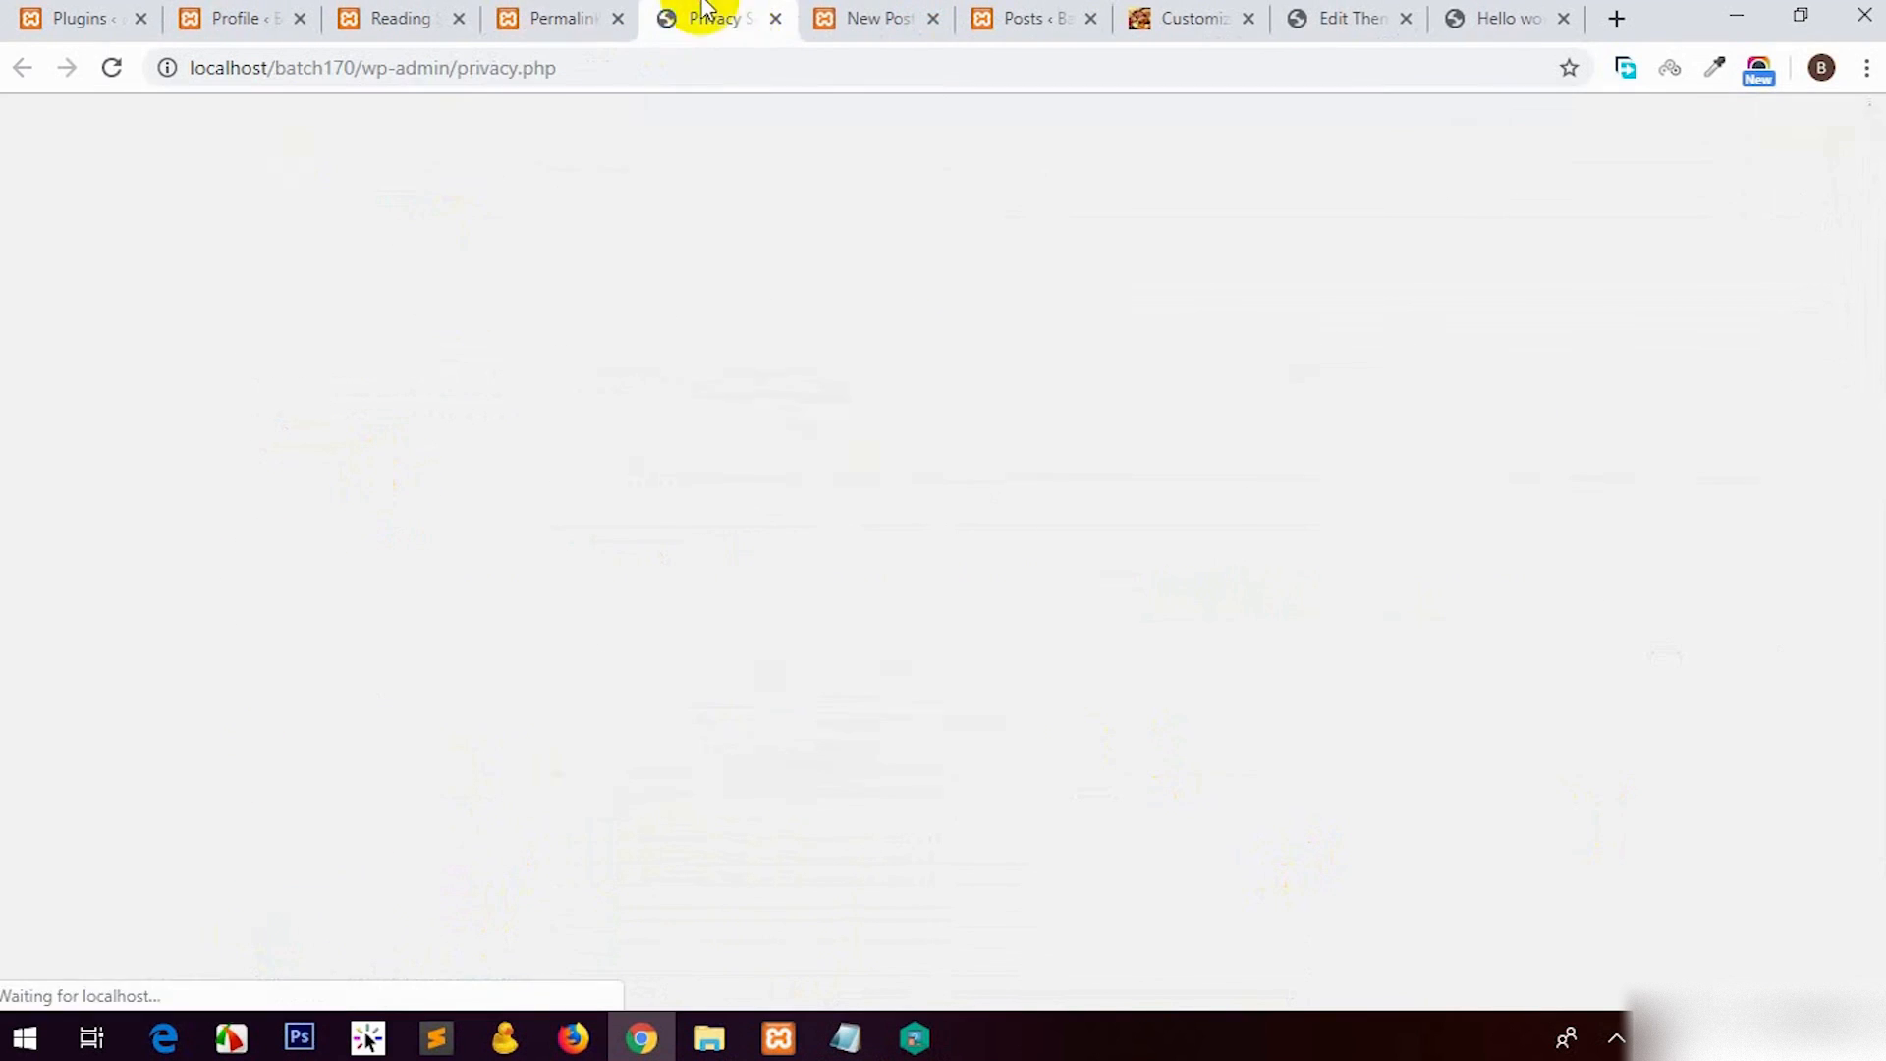
{"action": "scroll", "coordinate": [796, 506], "scroll_direction": "down", "scroll_amount": 2}
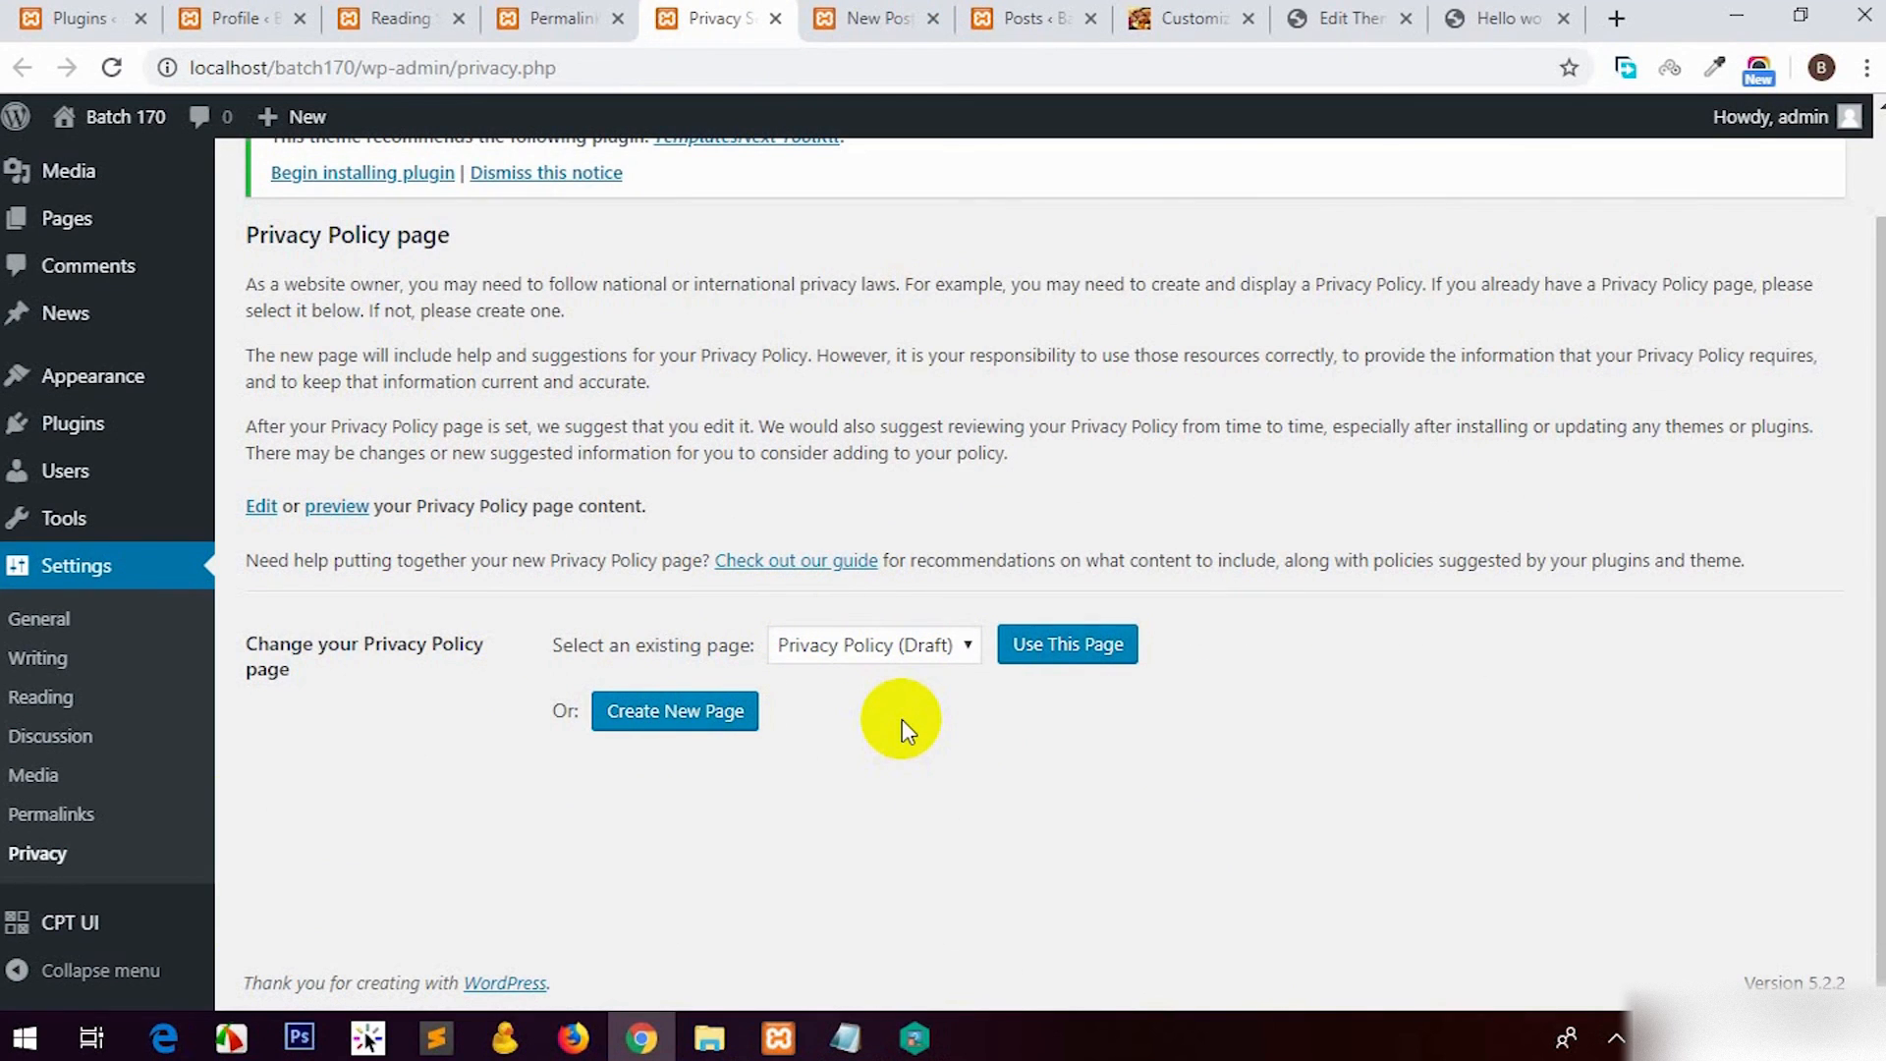
{"action": "left_click", "coordinate": [930, 647]}
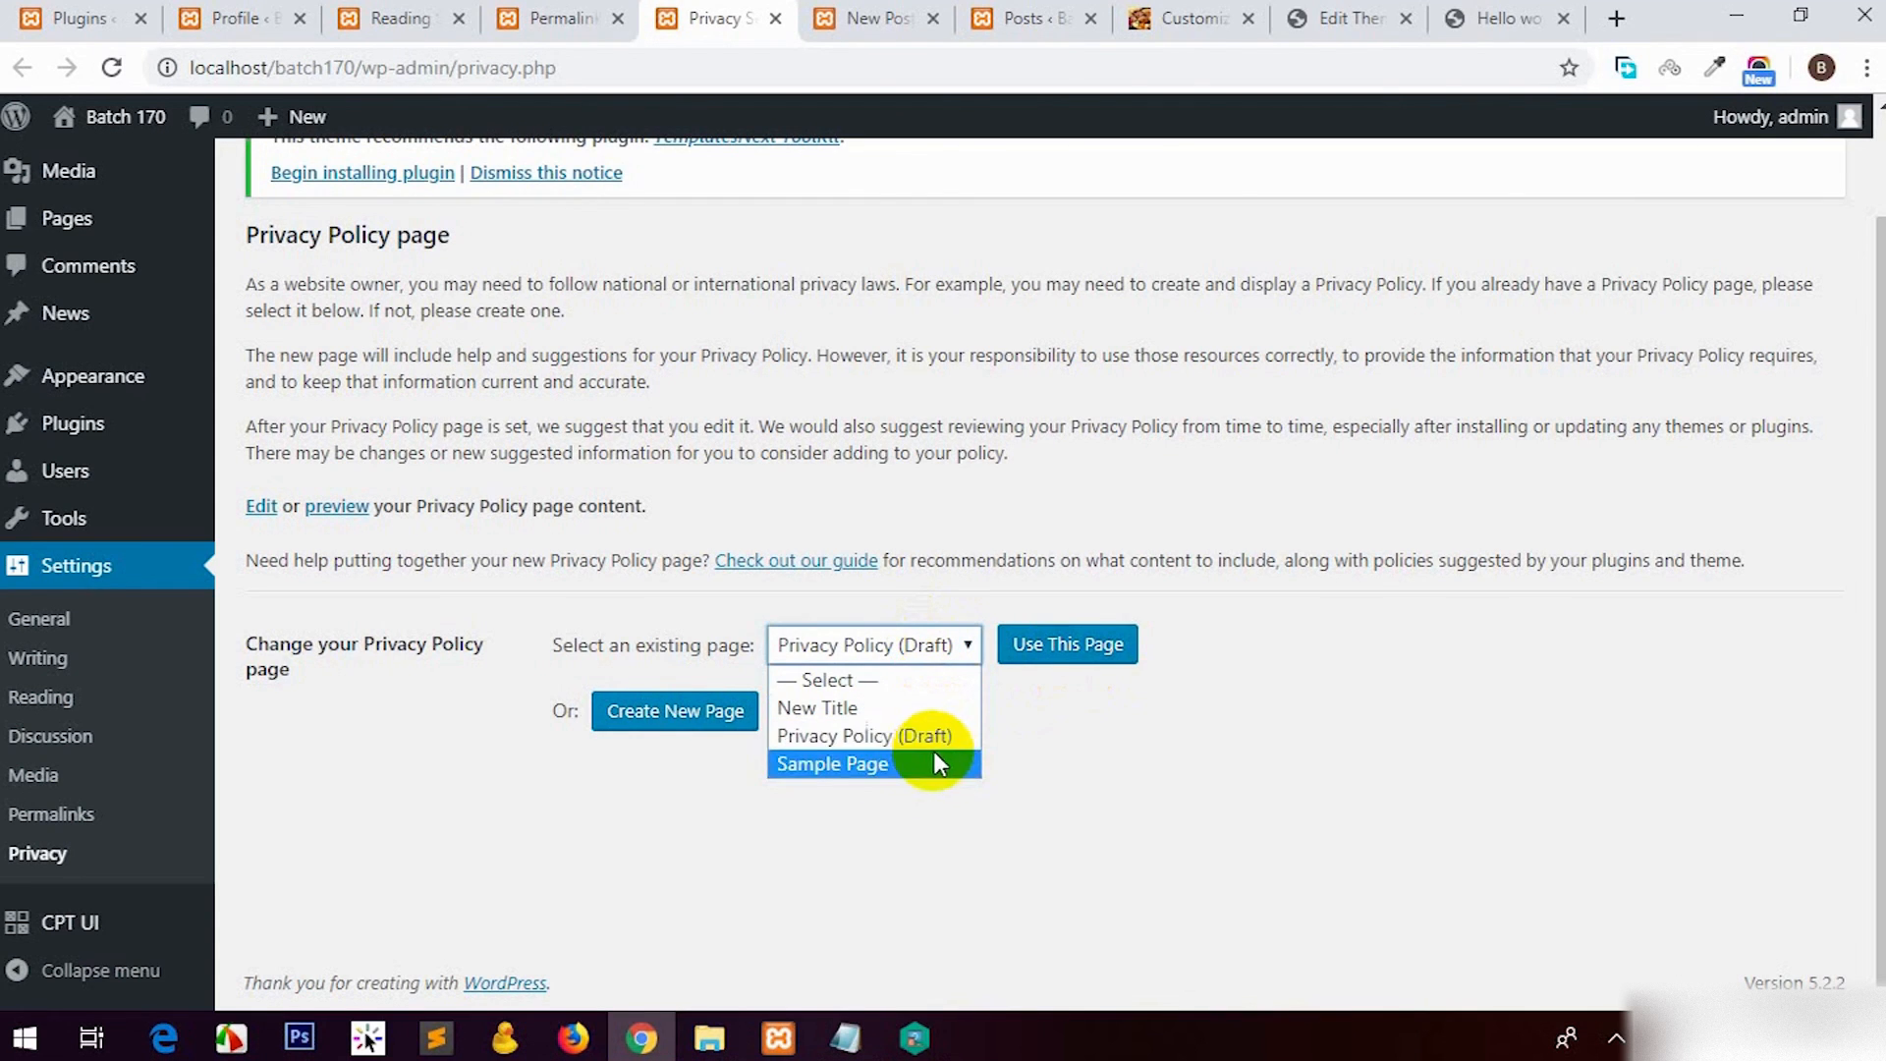
Step: Create a new Privacy Policy page from the Privacy settings, review its generated content, and publish it
{"action": "left_click", "coordinate": [667, 717]}
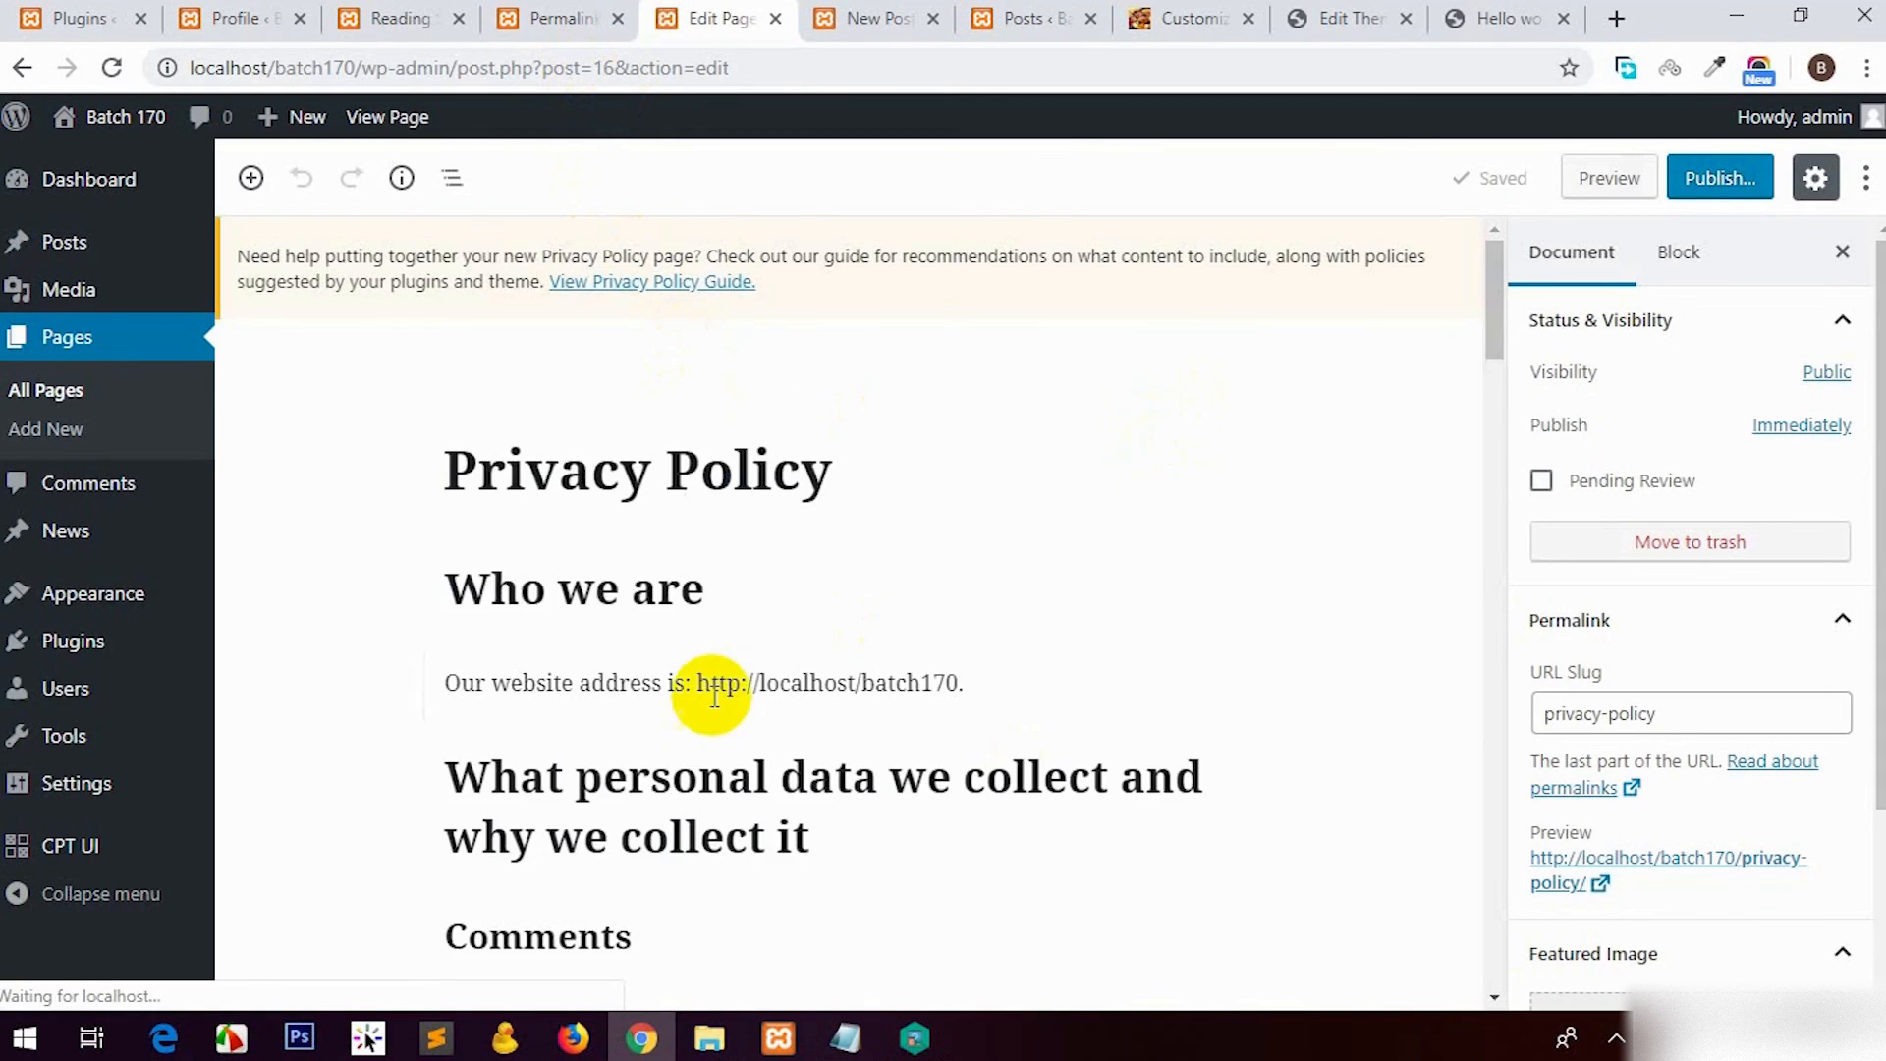
{"action": "scroll", "coordinate": [629, 678], "scroll_direction": "down", "scroll_amount": 15}
{"action": "scroll", "coordinate": [650, 704], "scroll_direction": "down", "scroll_amount": 13}
{"action": "scroll", "coordinate": [656, 678], "scroll_direction": "up", "scroll_amount": 10}
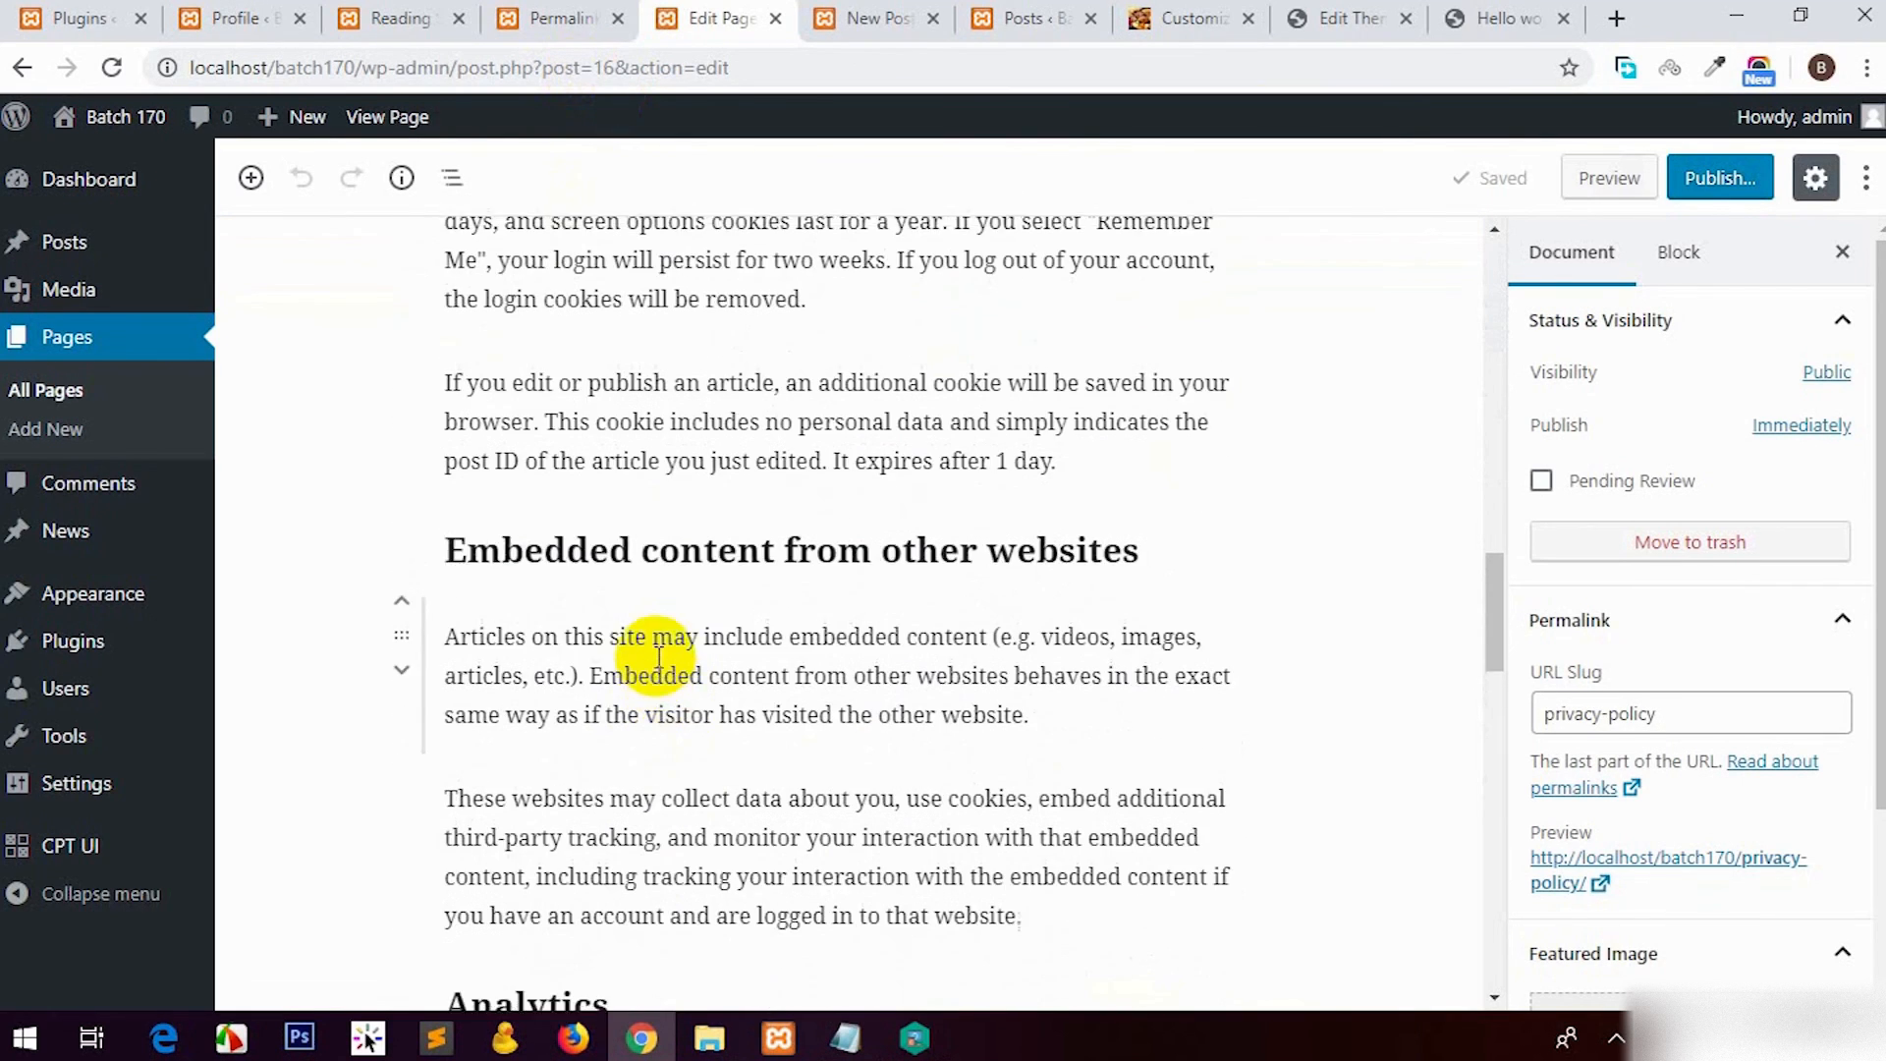
{"action": "scroll", "coordinate": [658, 656], "scroll_direction": "up", "scroll_amount": 4}
{"action": "left_click", "coordinate": [1719, 177]}
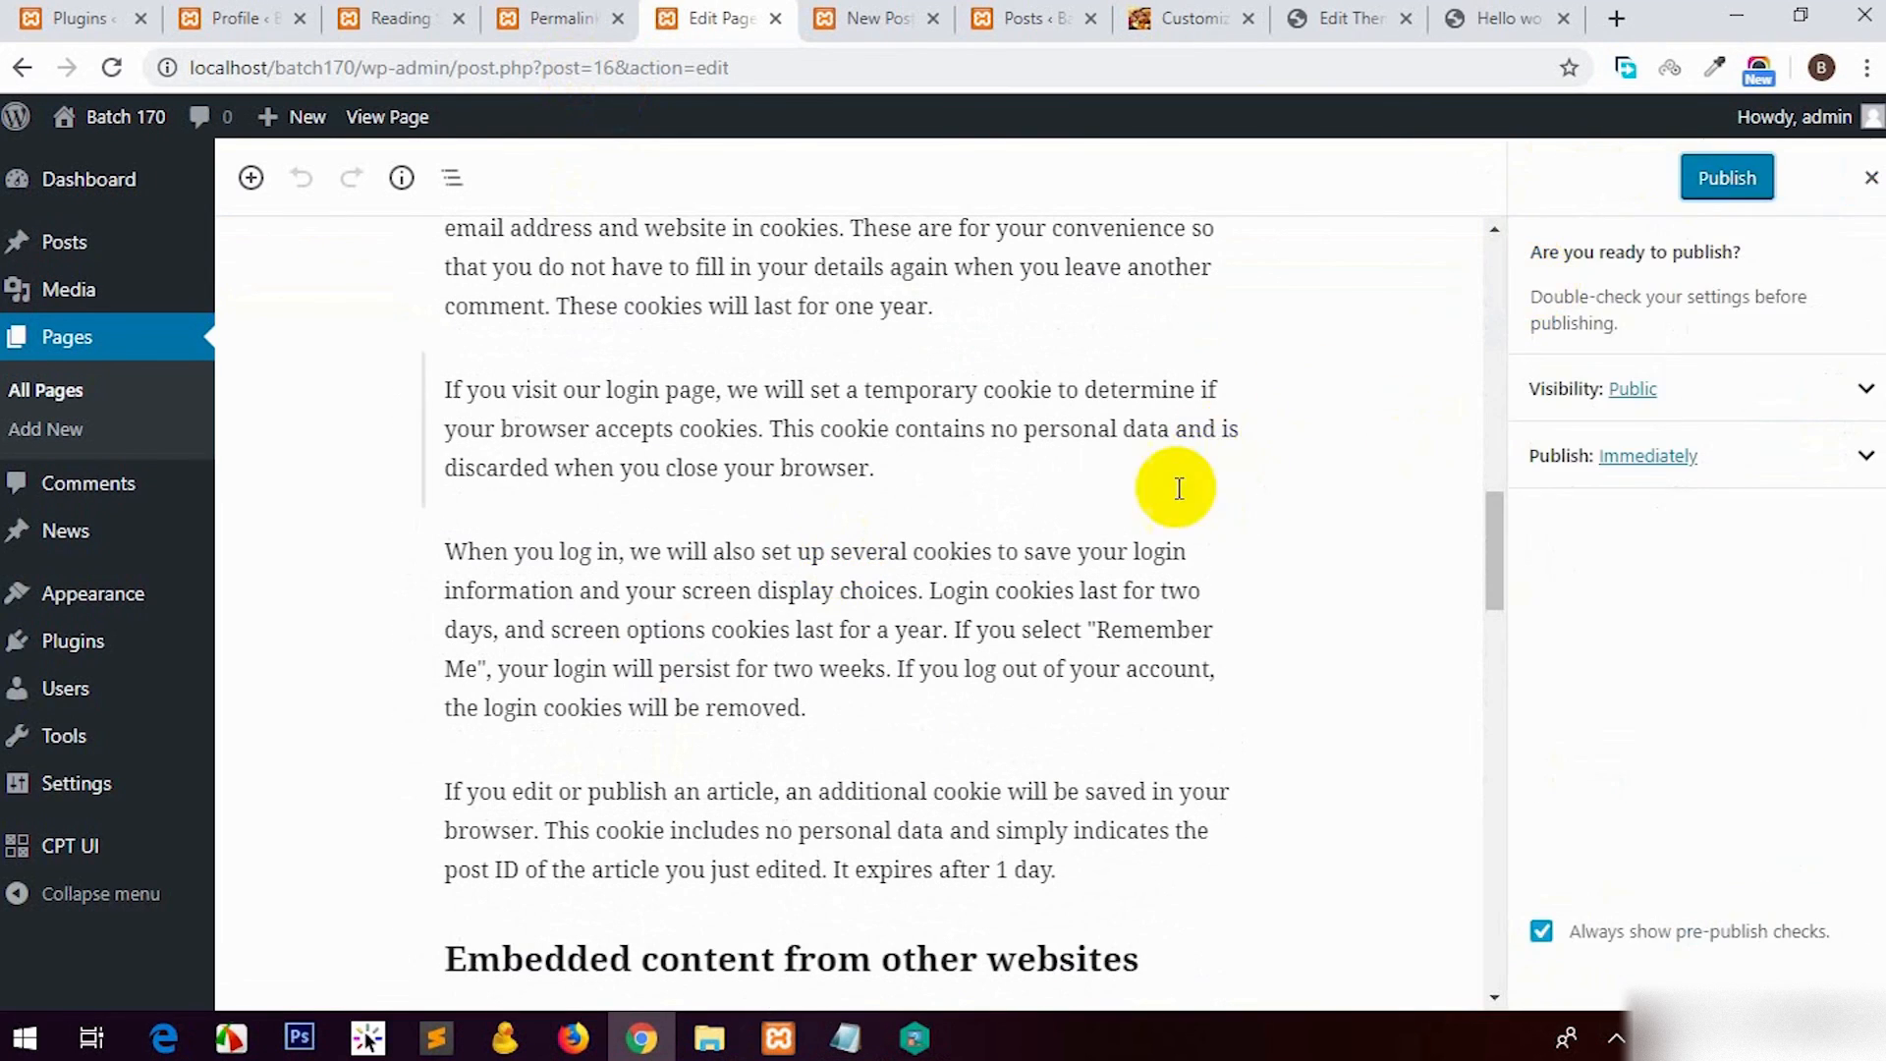
{"action": "left_click", "coordinate": [1738, 177]}
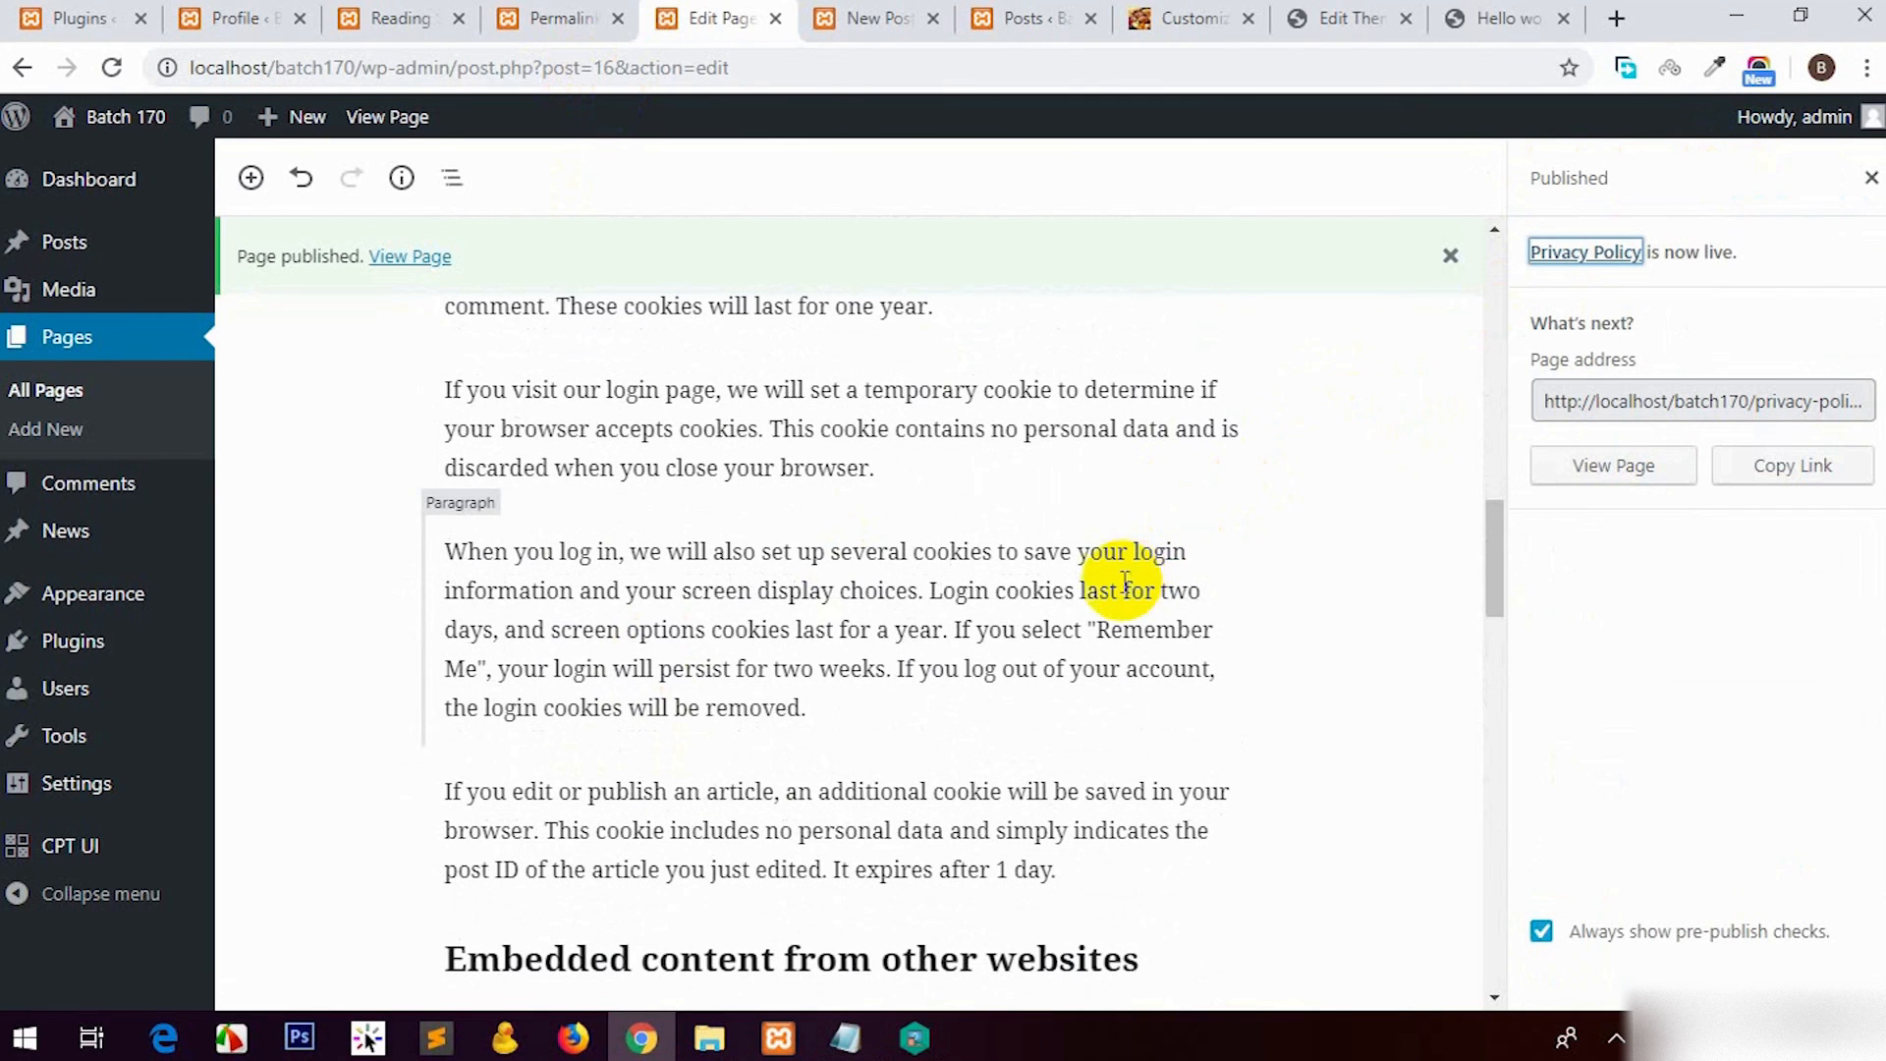
Step: View the published Privacy Policy page in a separate tab, look through its content, and return to the page editor
{"action": "scroll", "coordinate": [1114, 573], "scroll_direction": "up", "scroll_amount": 13}
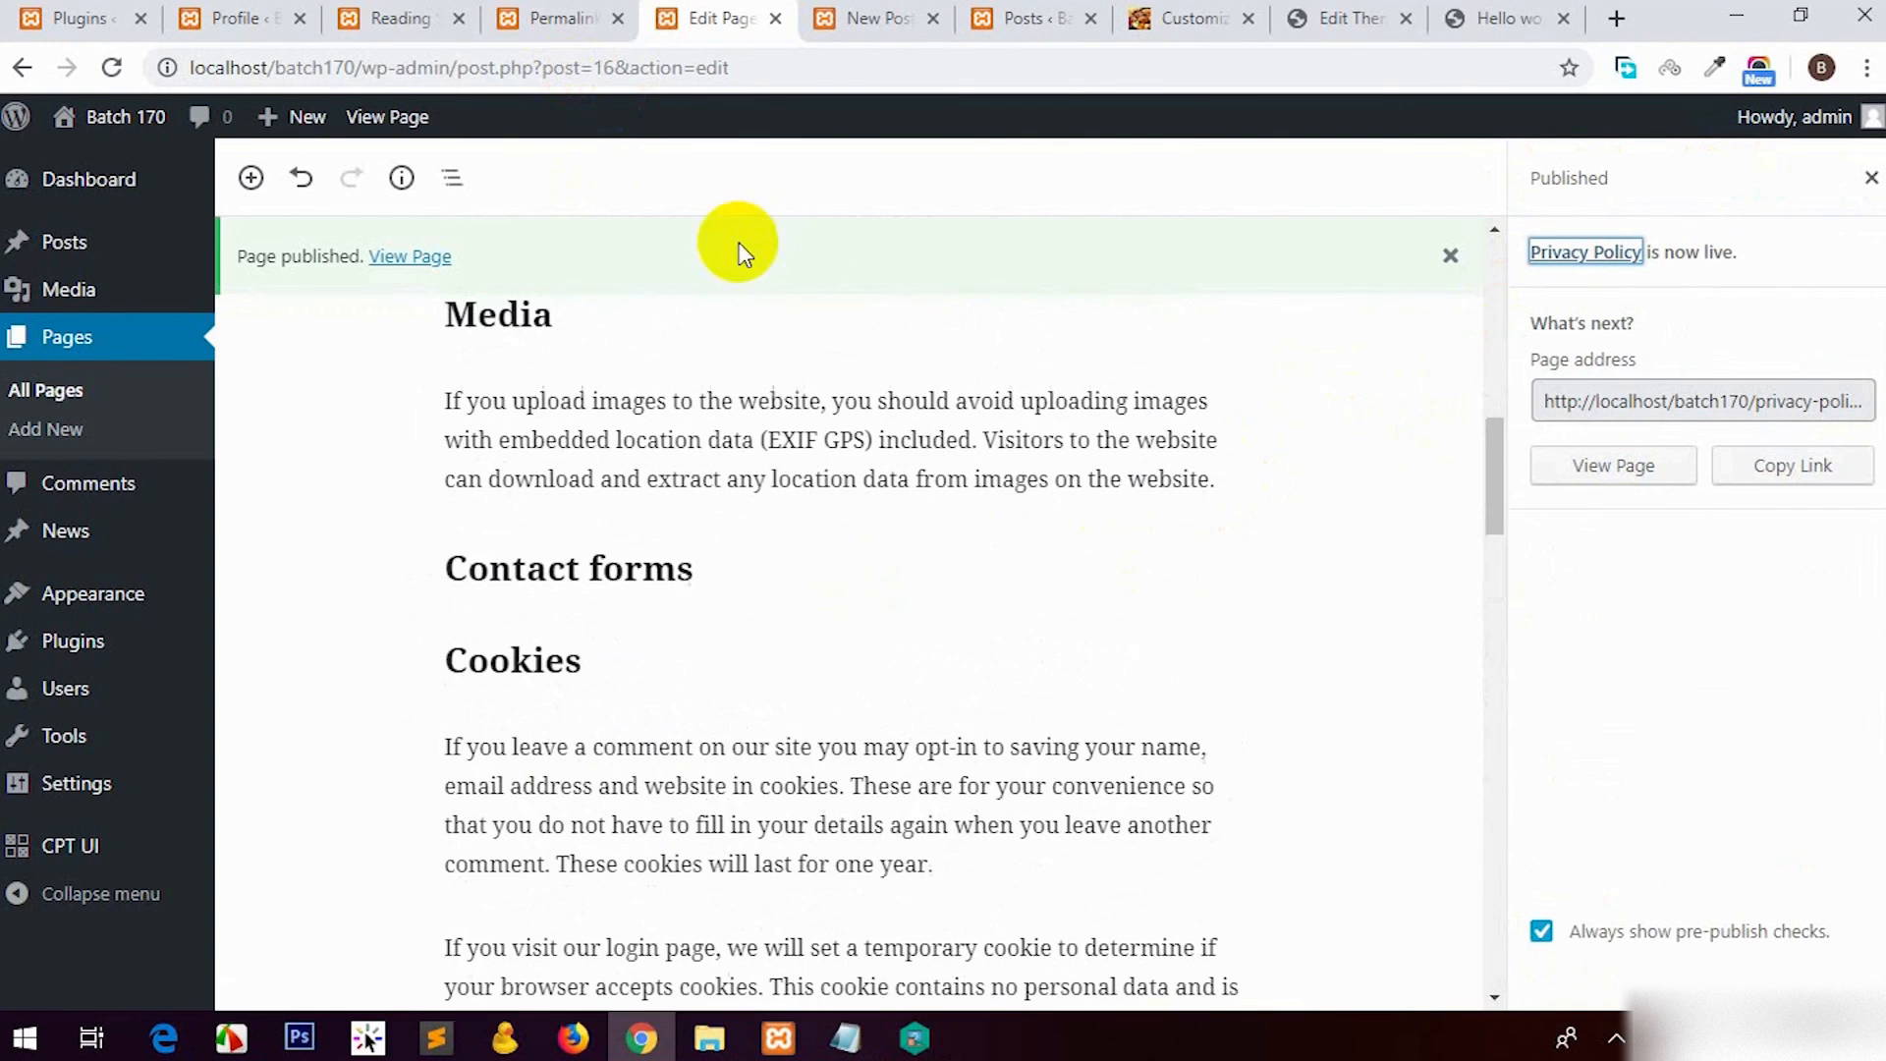
{"action": "middle_click", "coordinate": [412, 378]}
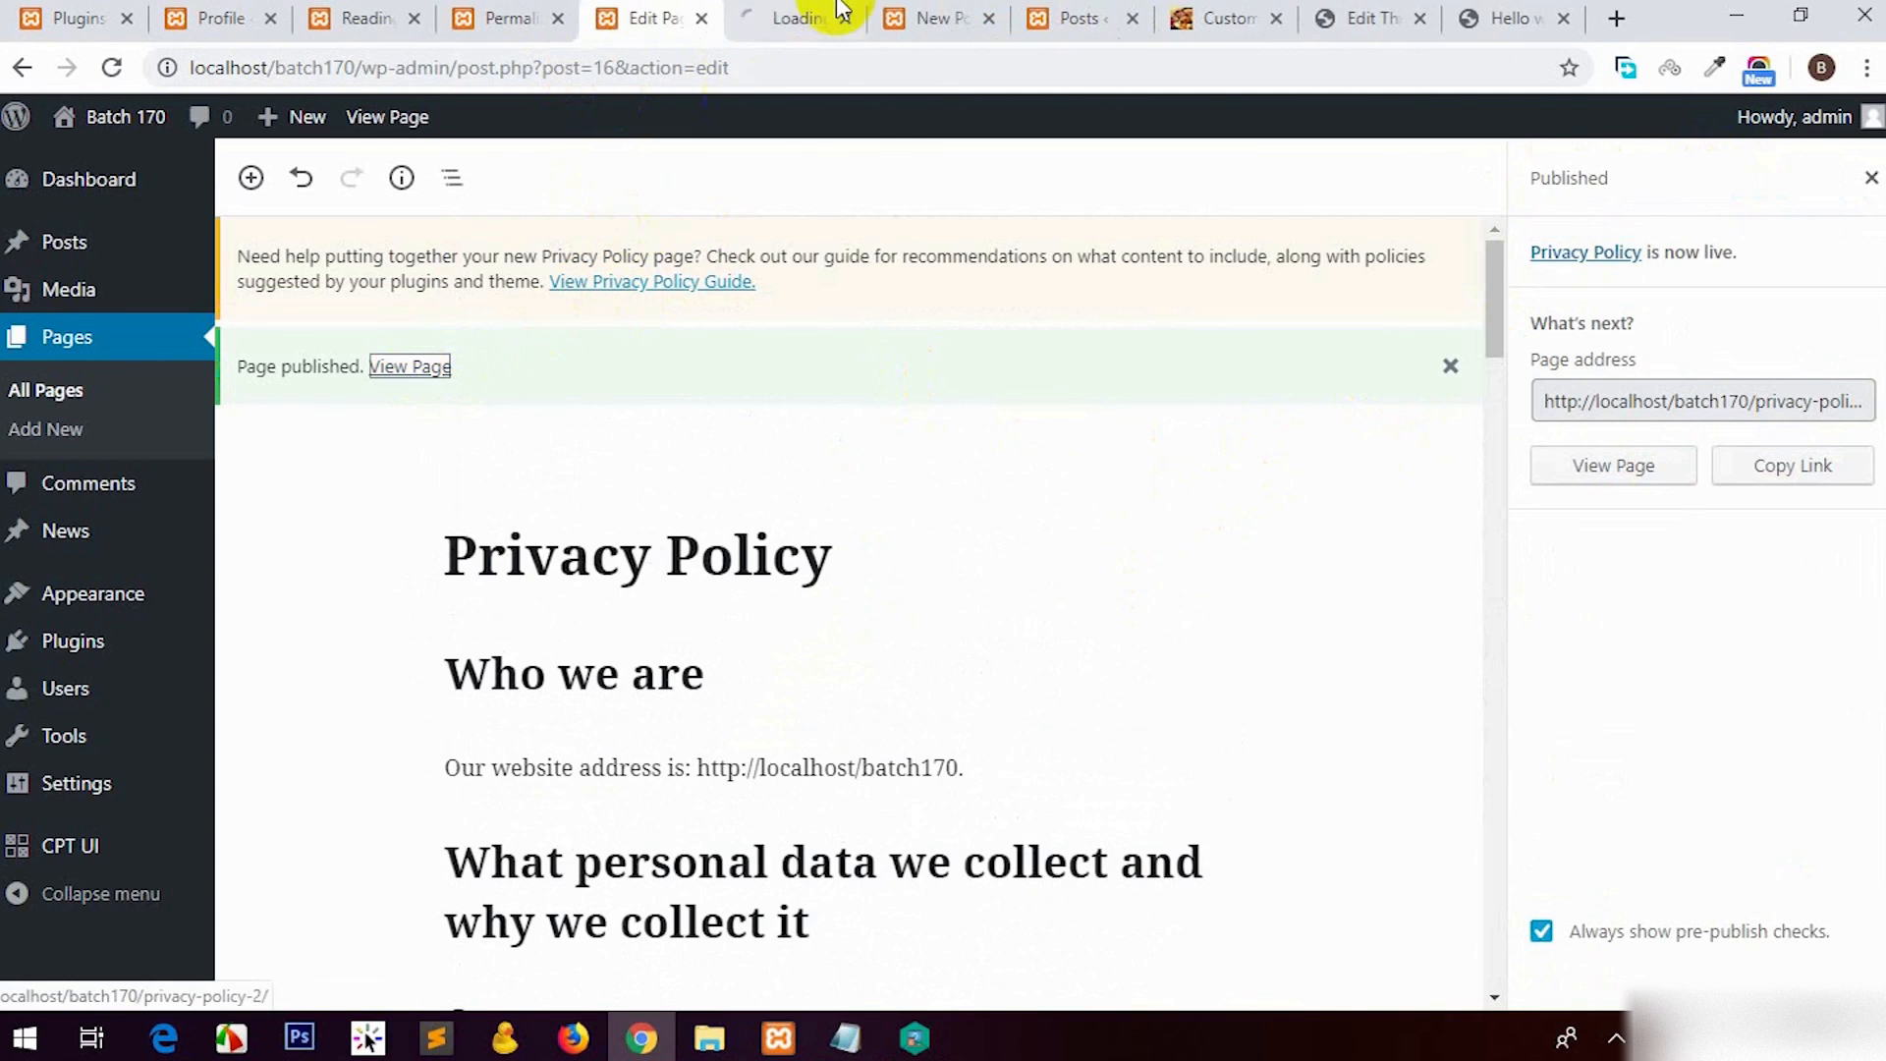
{"action": "left_click", "coordinate": [838, 18]}
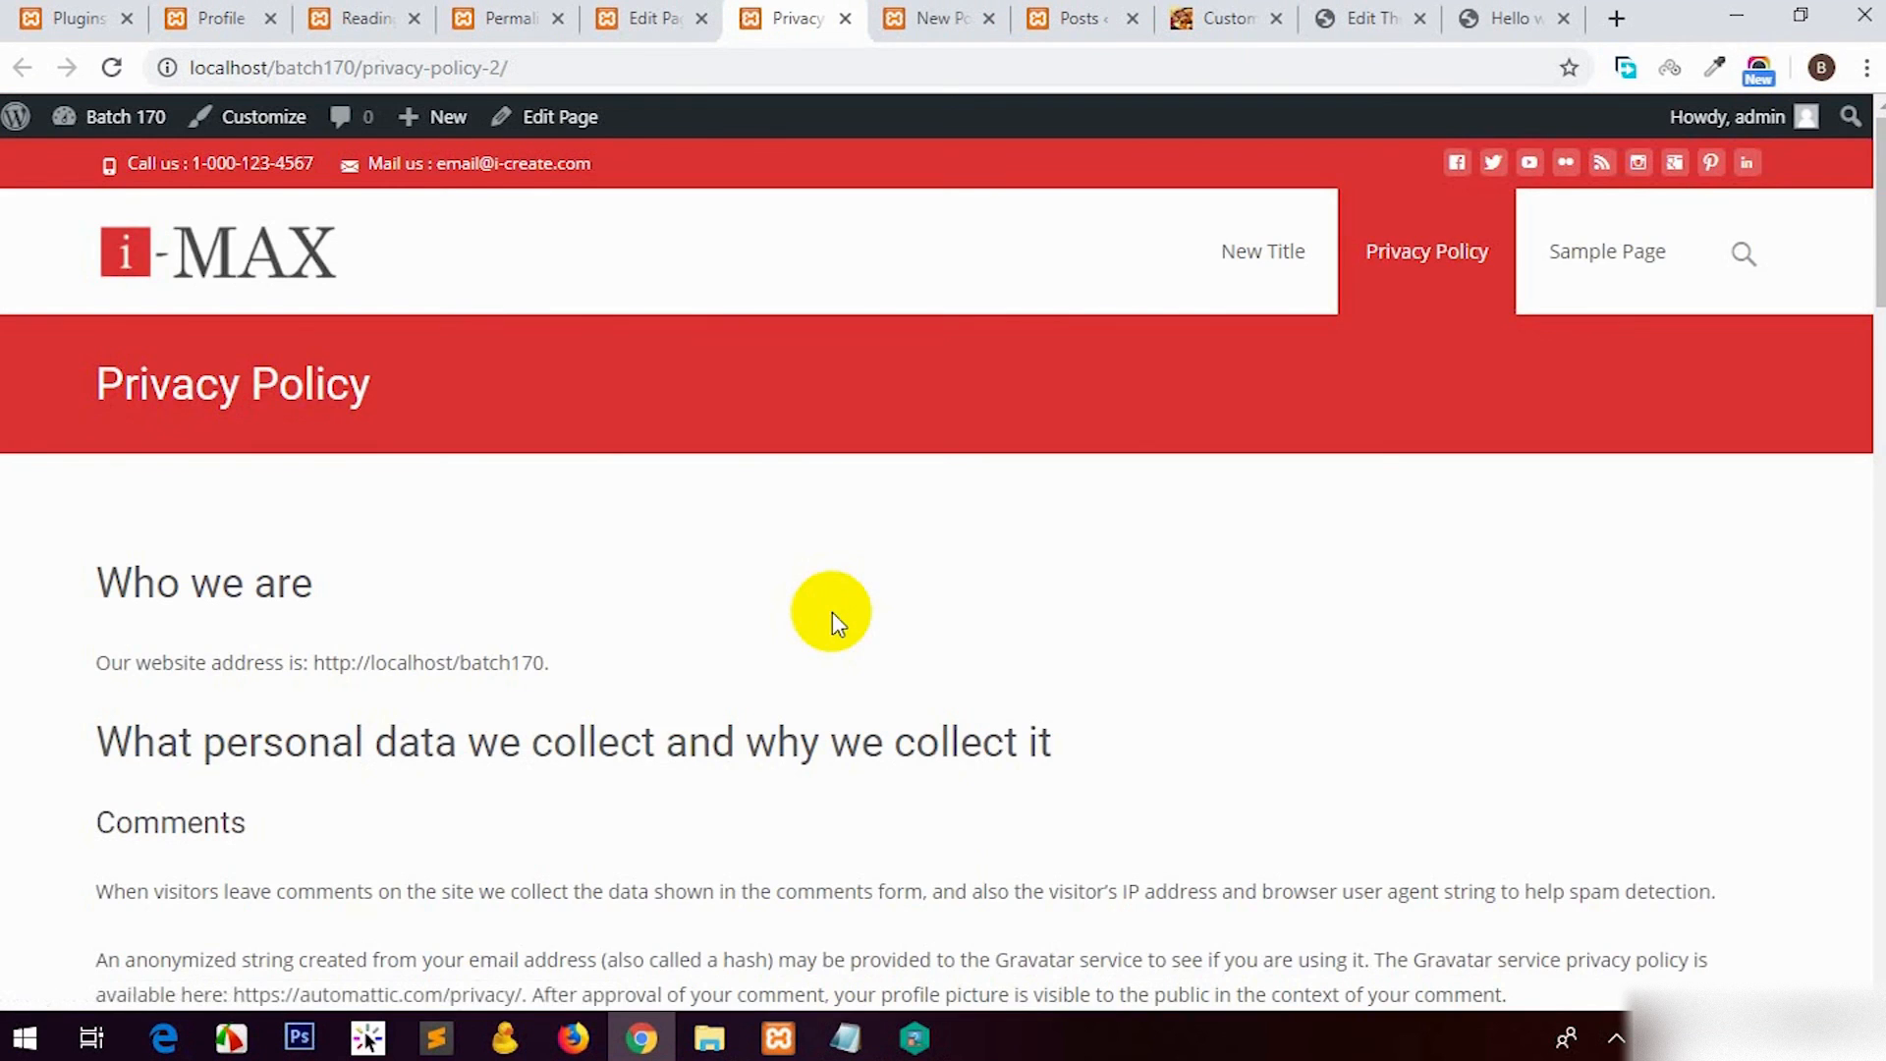
{"action": "scroll", "coordinate": [830, 614], "scroll_direction": "down", "scroll_amount": 12}
{"action": "left_click", "coordinate": [683, 10]}
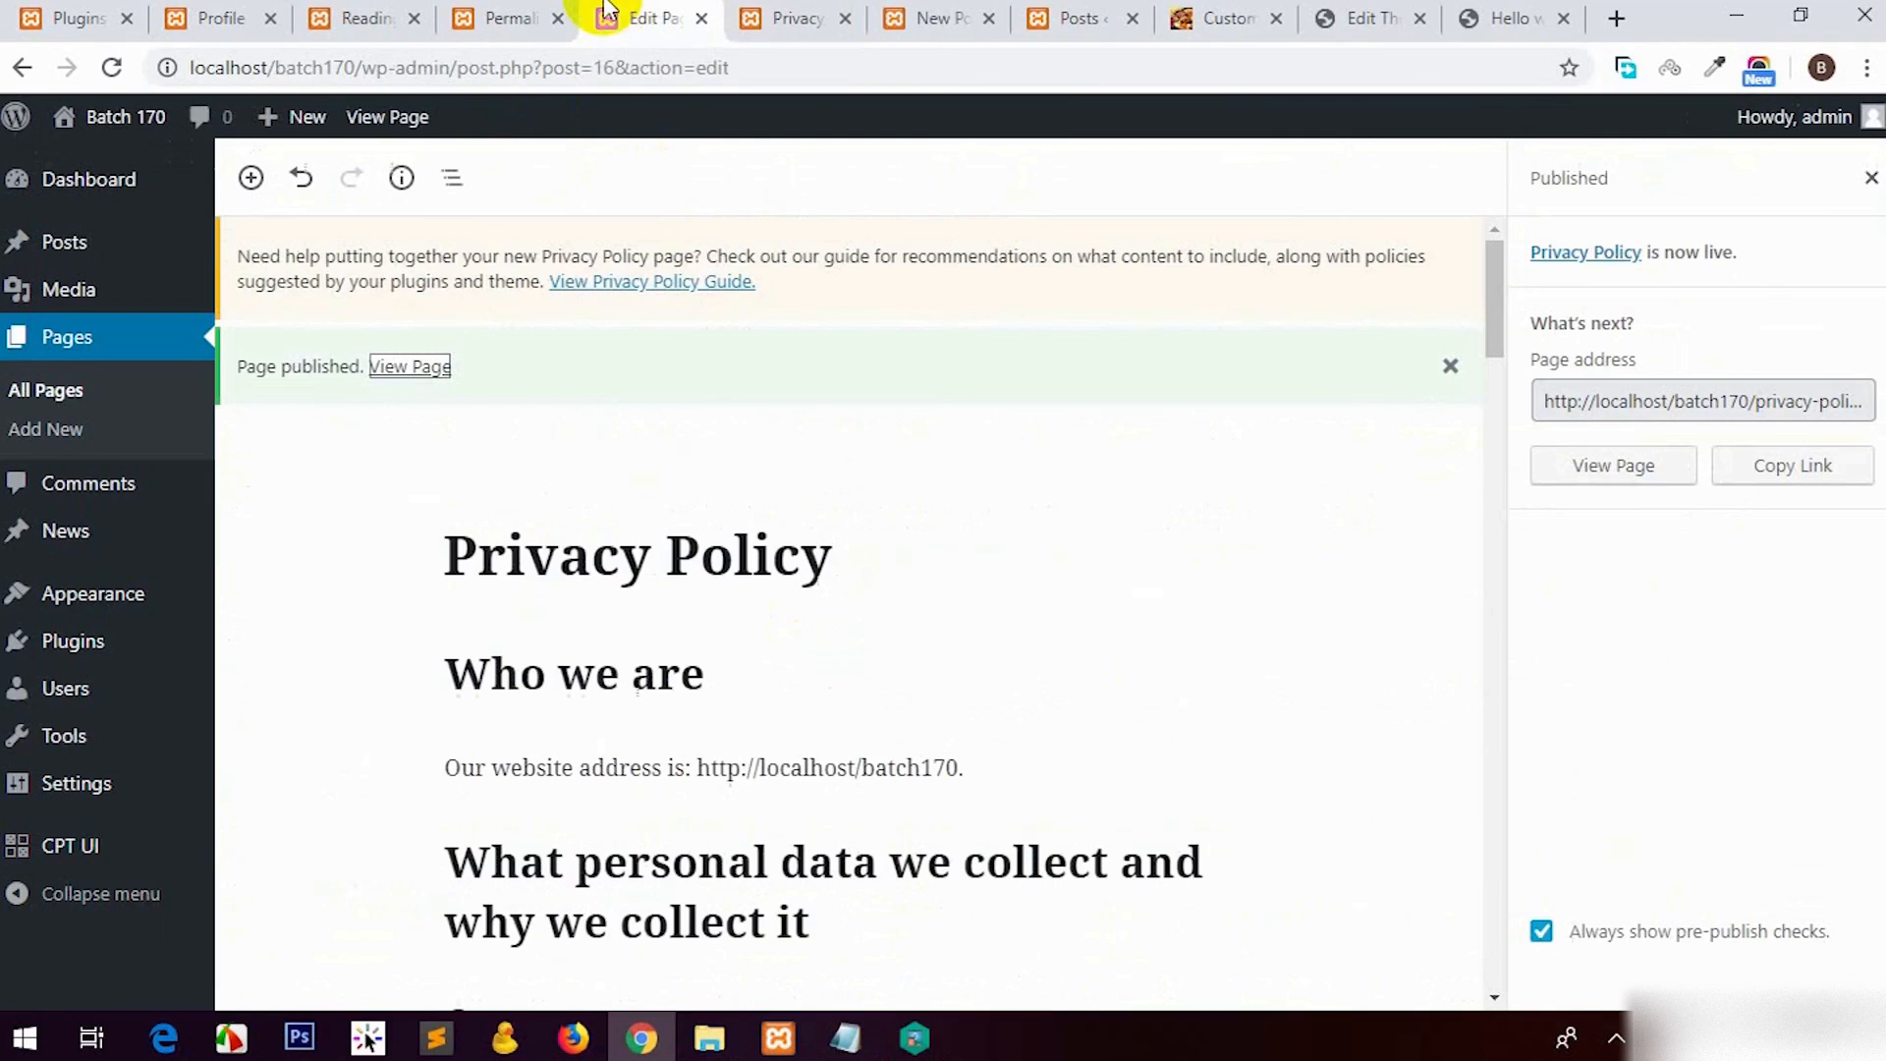
{"action": "mouse_move", "coordinate": [108, 840]}
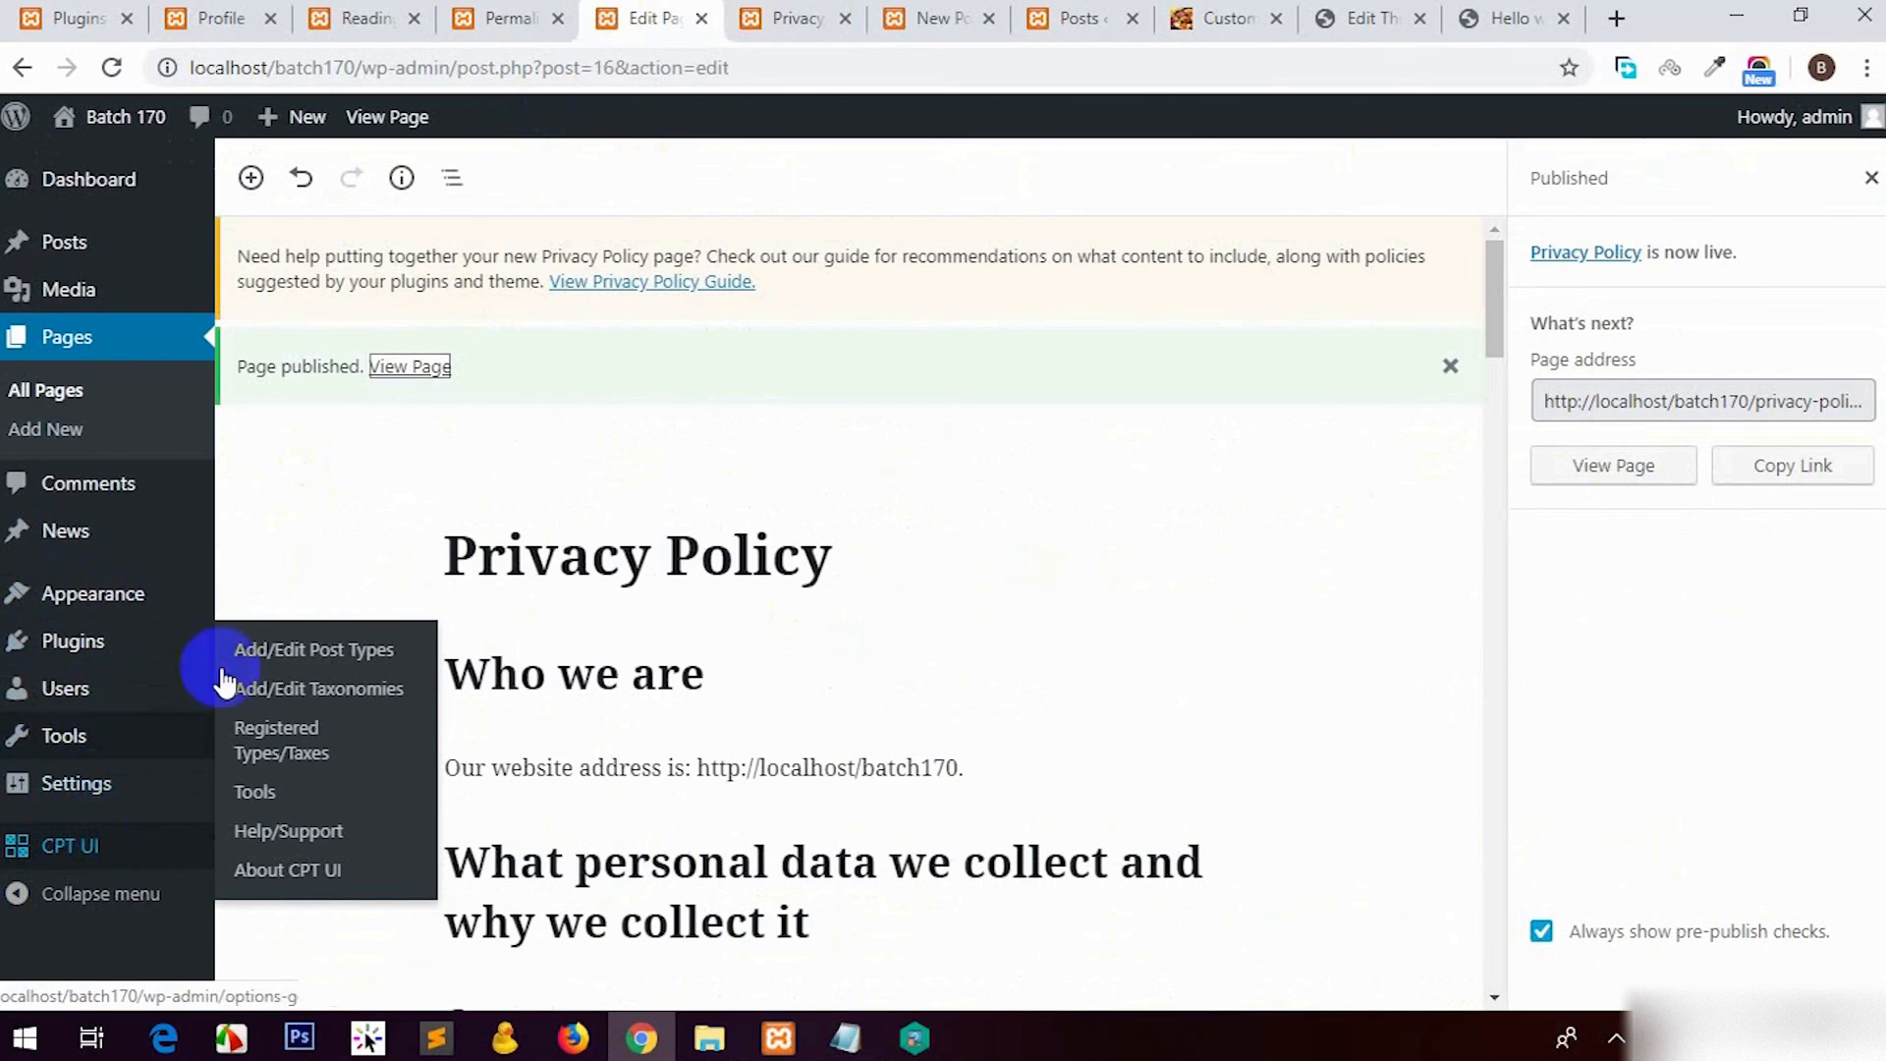